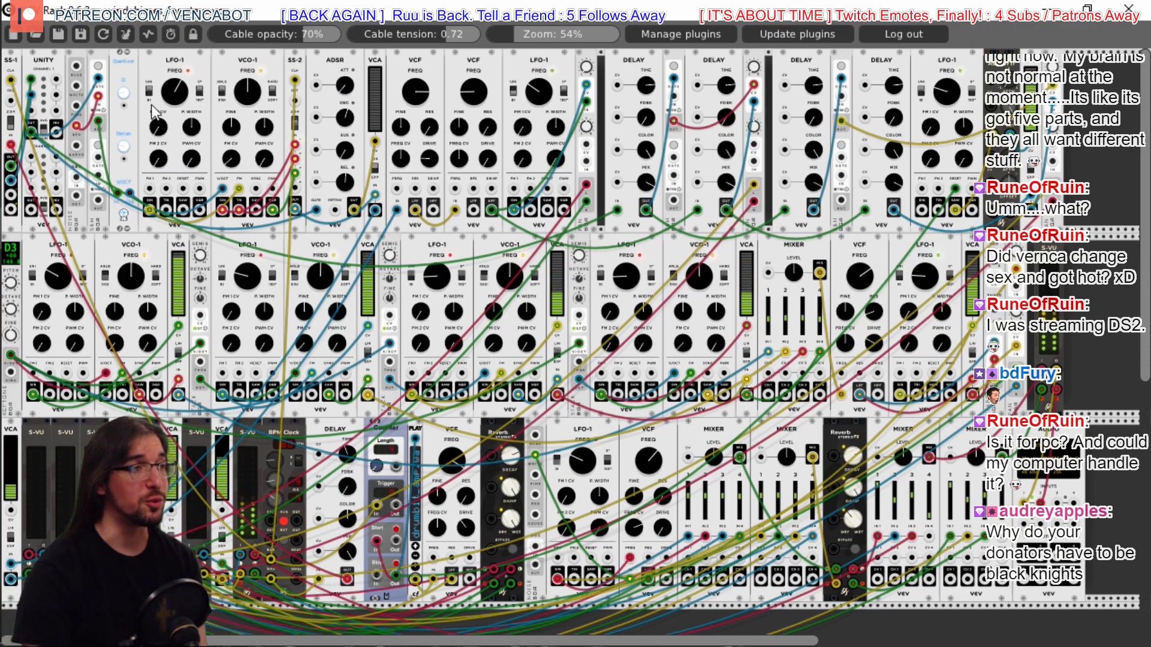
Start a new empty patch and set the rack zoom to 100%
left_click(20, 33)
left_click(578, 391)
left_click_drag(534, 36, 611, 36)
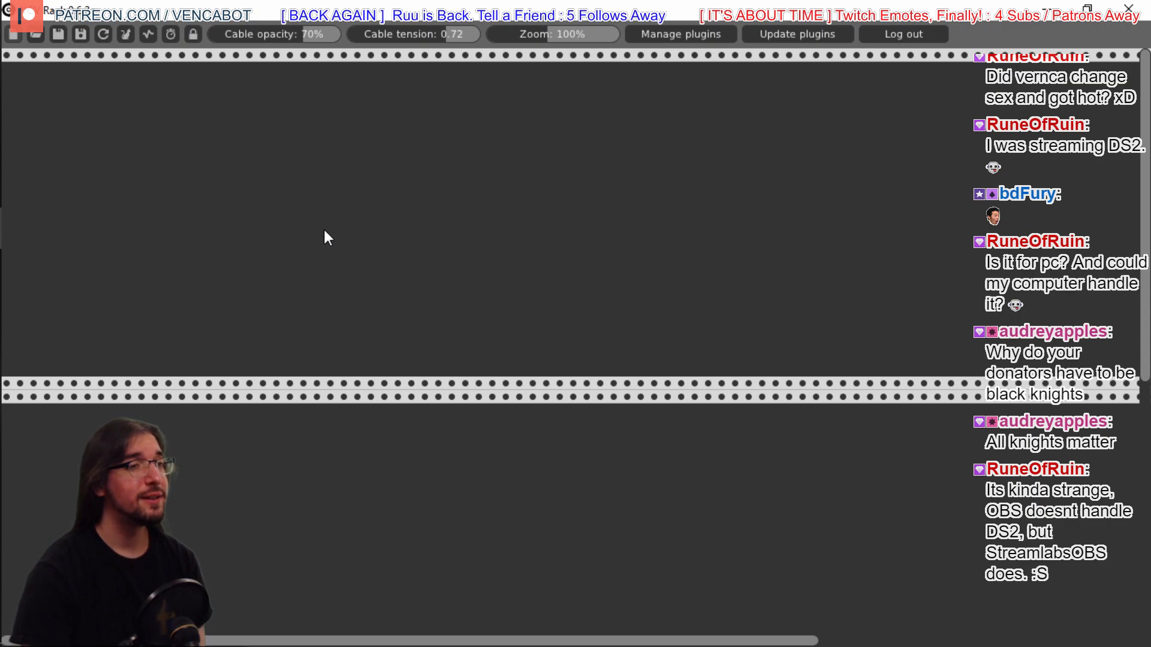
Add the Core Audio module and place it at the far right of the first rack row
right_click(370, 154)
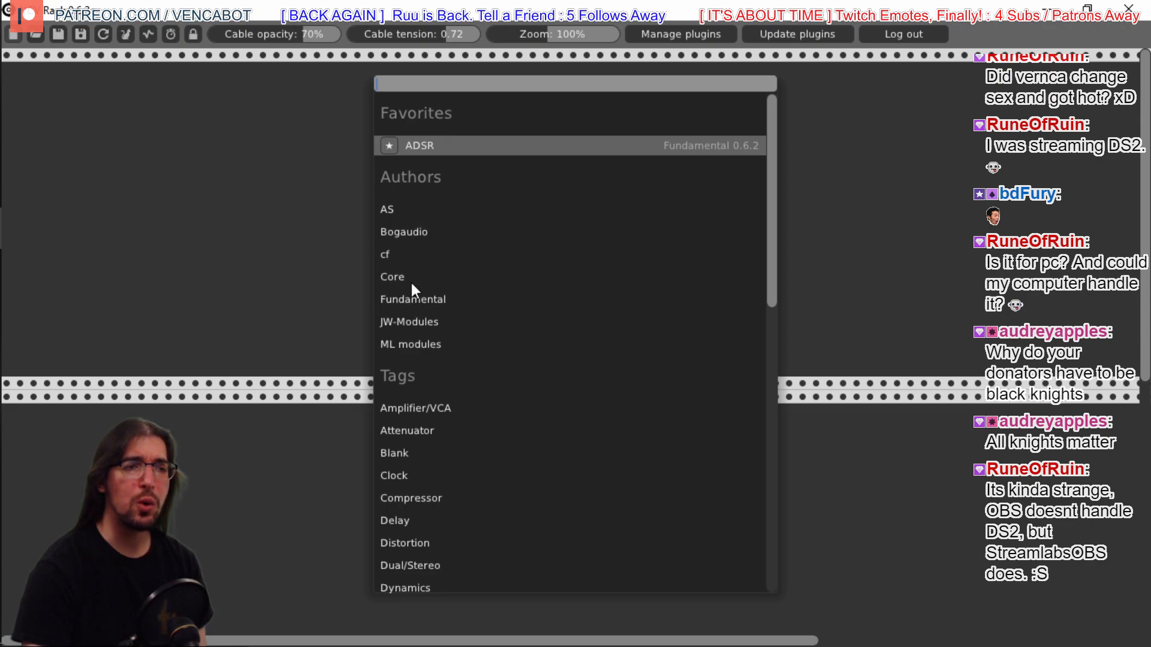
left_click(393, 277)
left_click(420, 168)
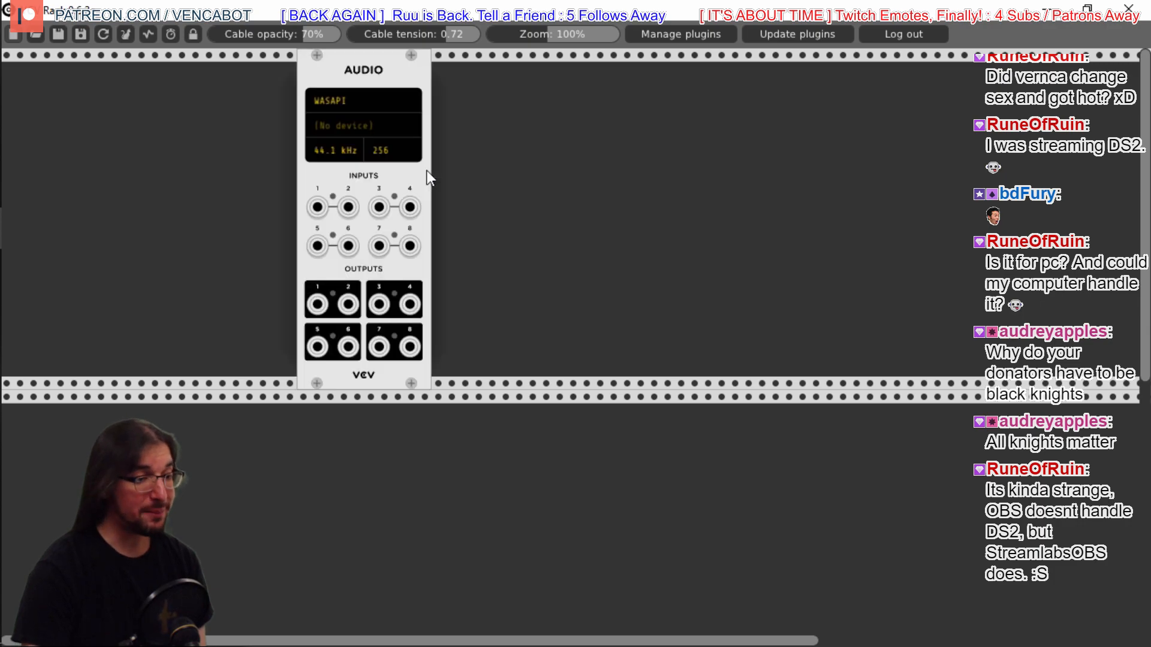
left_click_drag(368, 64, 1071, 60)
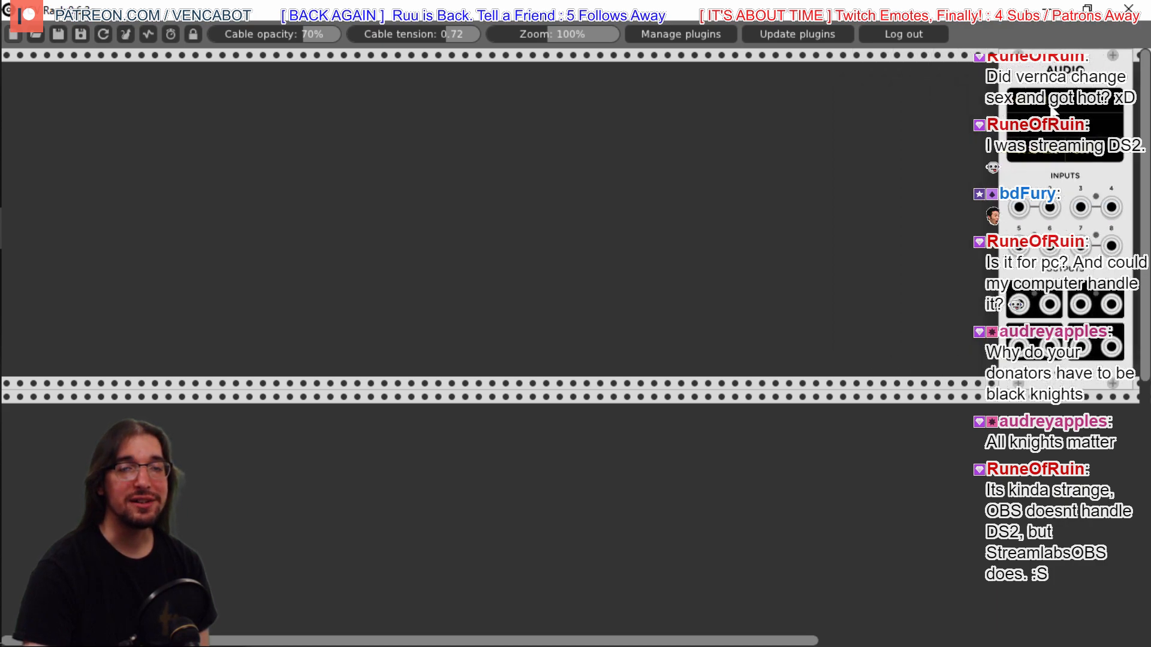
Set the Audio module's driver to DirectSound and its device to Default Device (1-2 out)
left_click(1049, 103)
left_click(1085, 162)
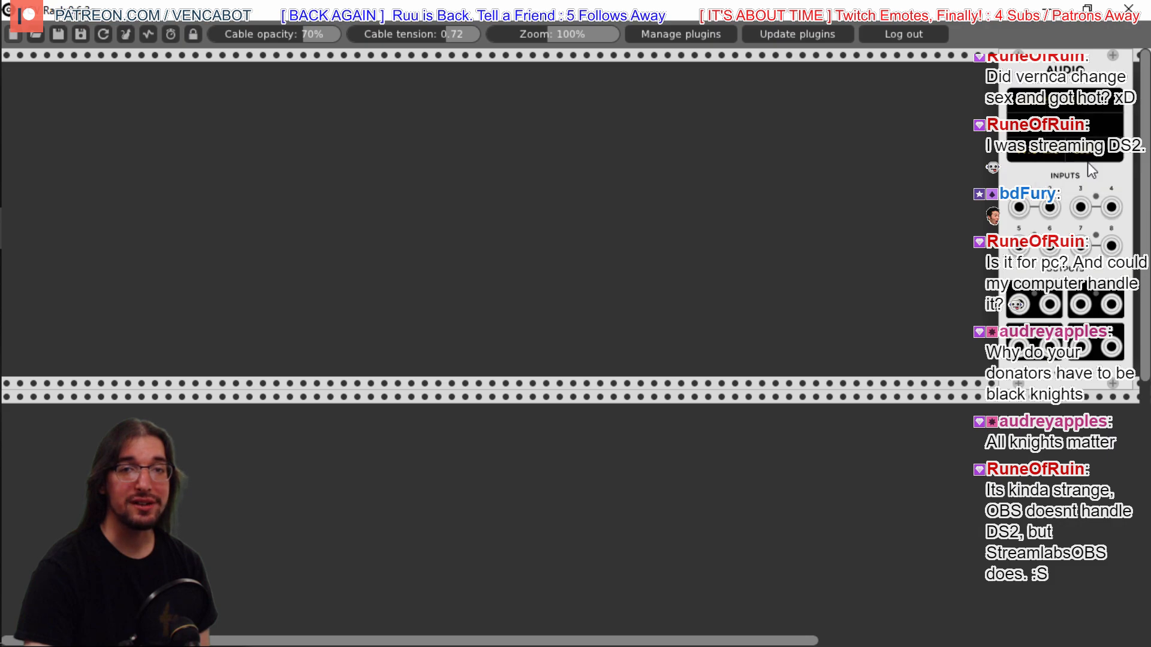
left_click(1051, 126)
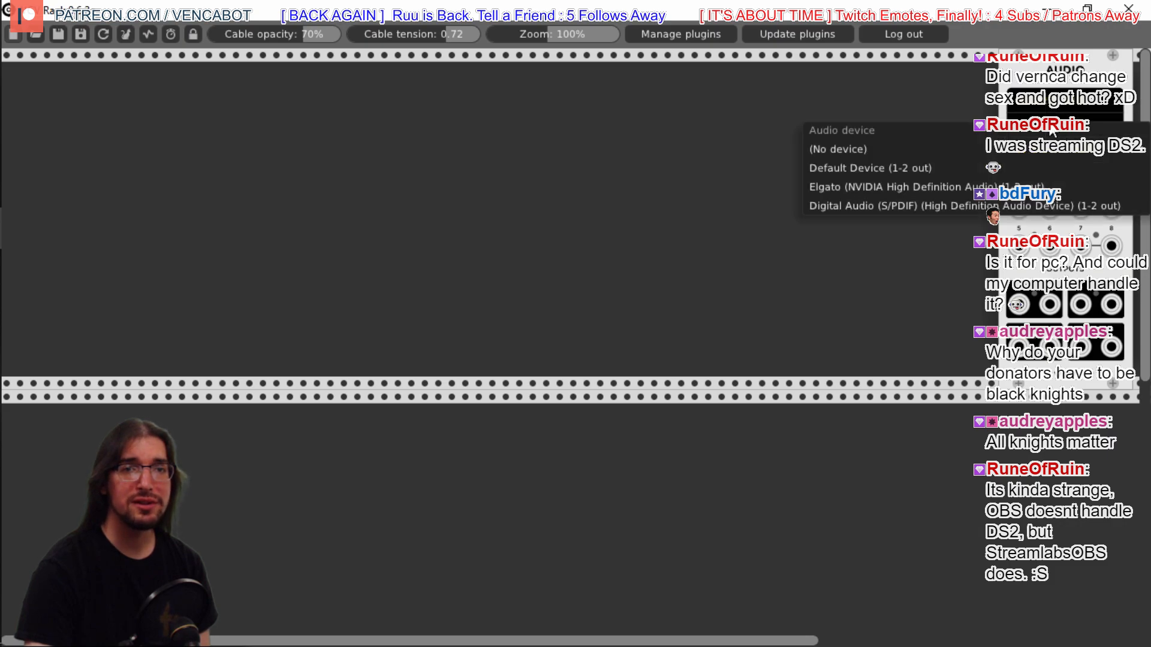
left_click(918, 168)
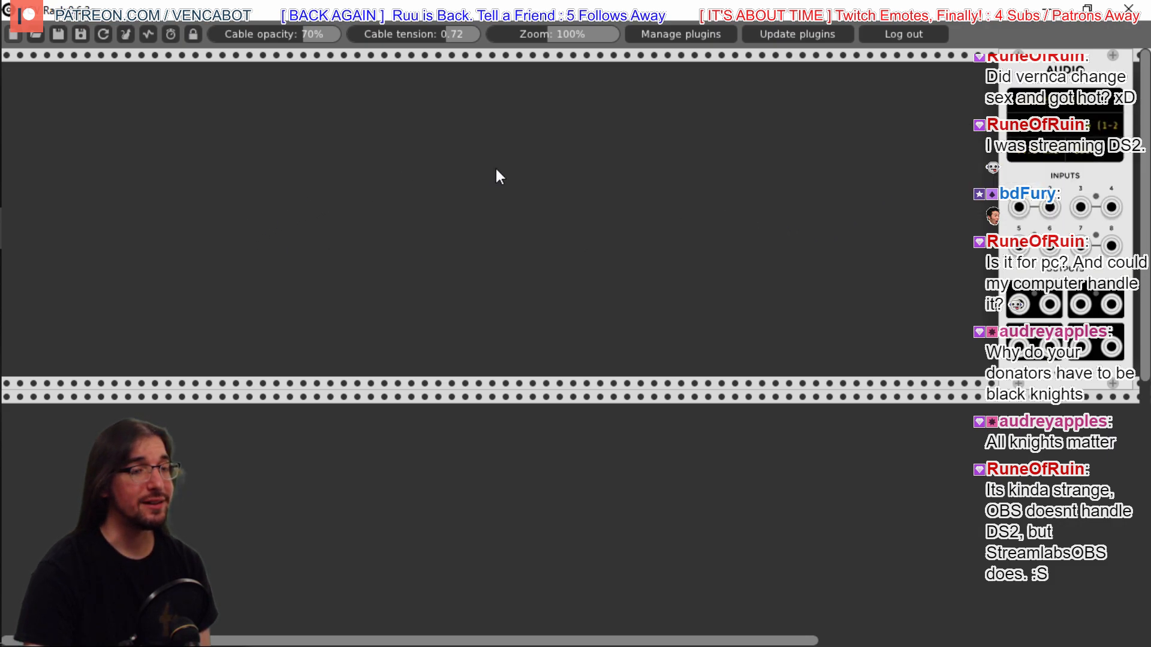
Add a Fundamental Mixer to the first row and move it closer to the Audio module
right_click(607, 169)
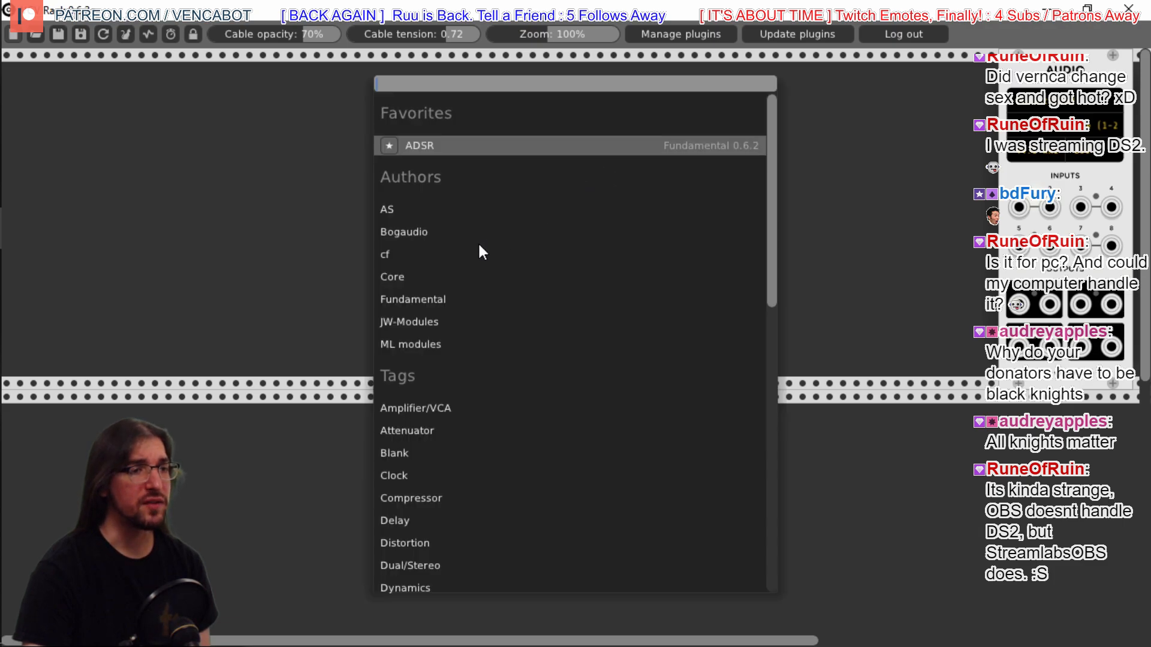
left_click(412, 299)
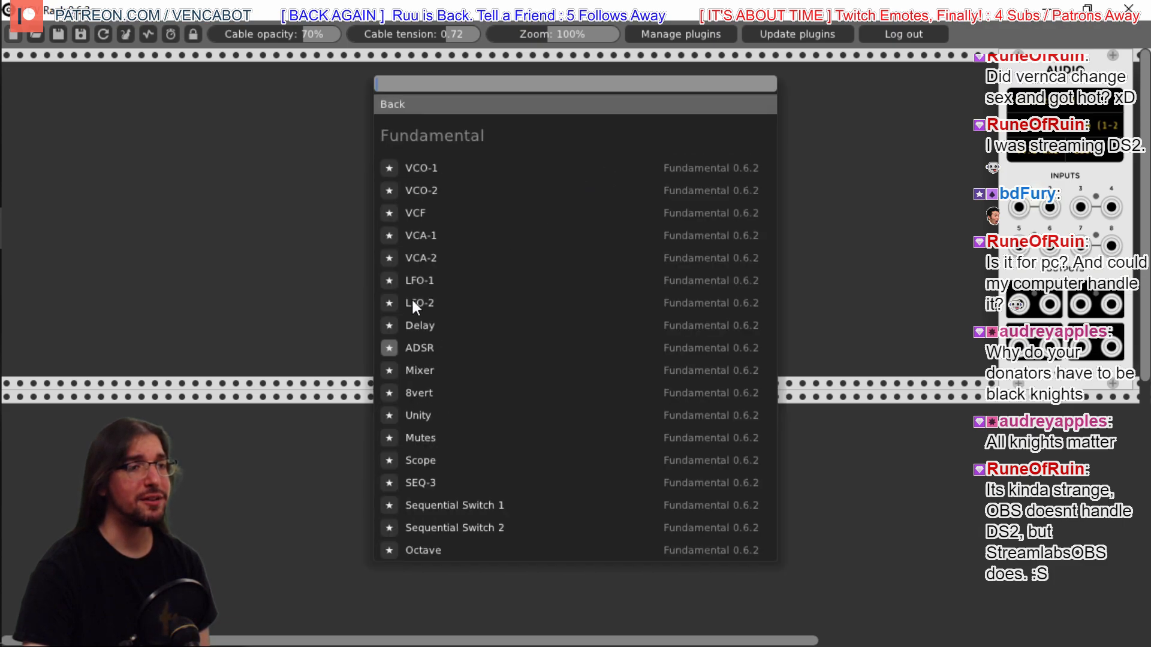
left_click(422, 371)
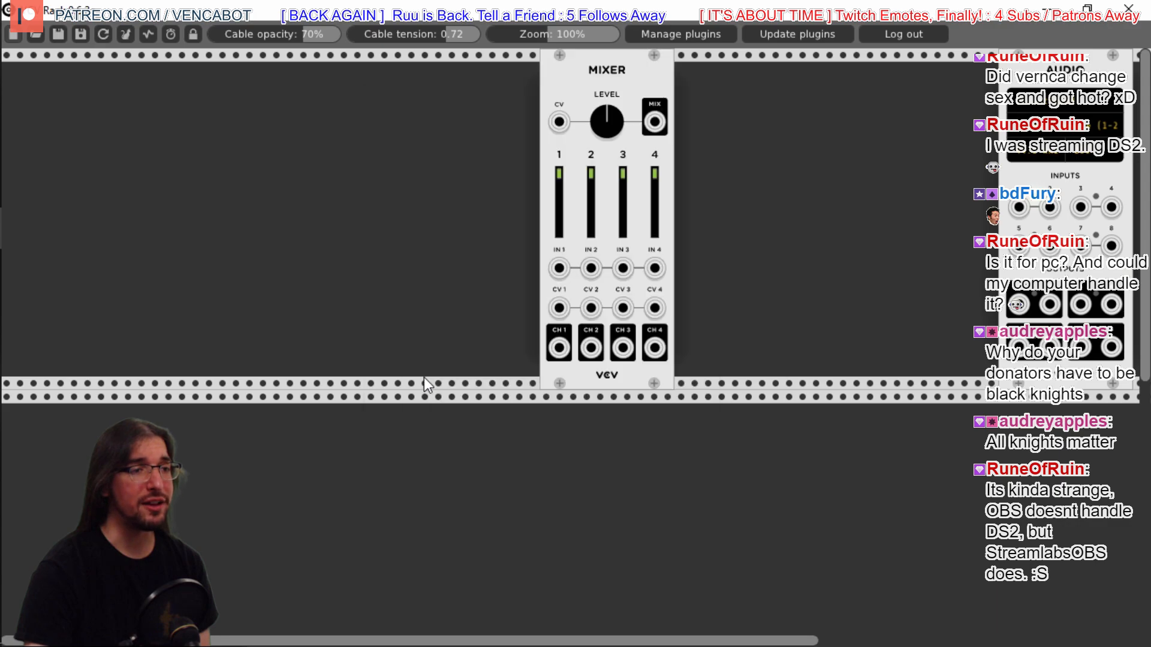
left_click_drag(624, 78, 740, 69)
right_click(852, 112)
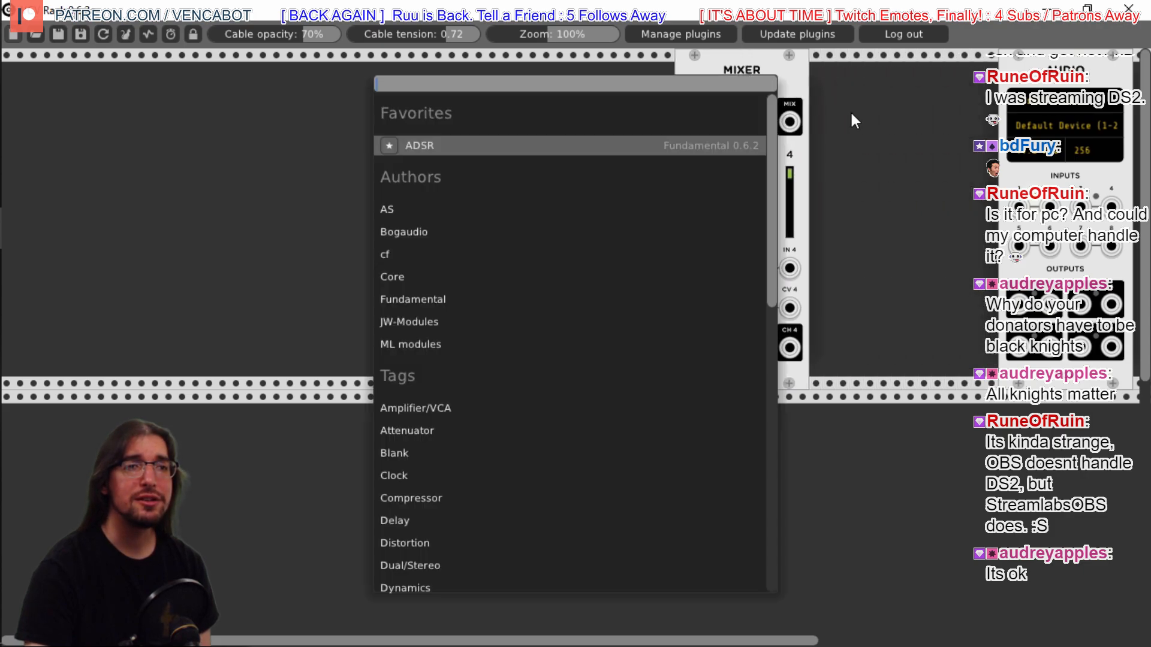
left_click(923, 116)
left_click_drag(728, 57, 775, 83)
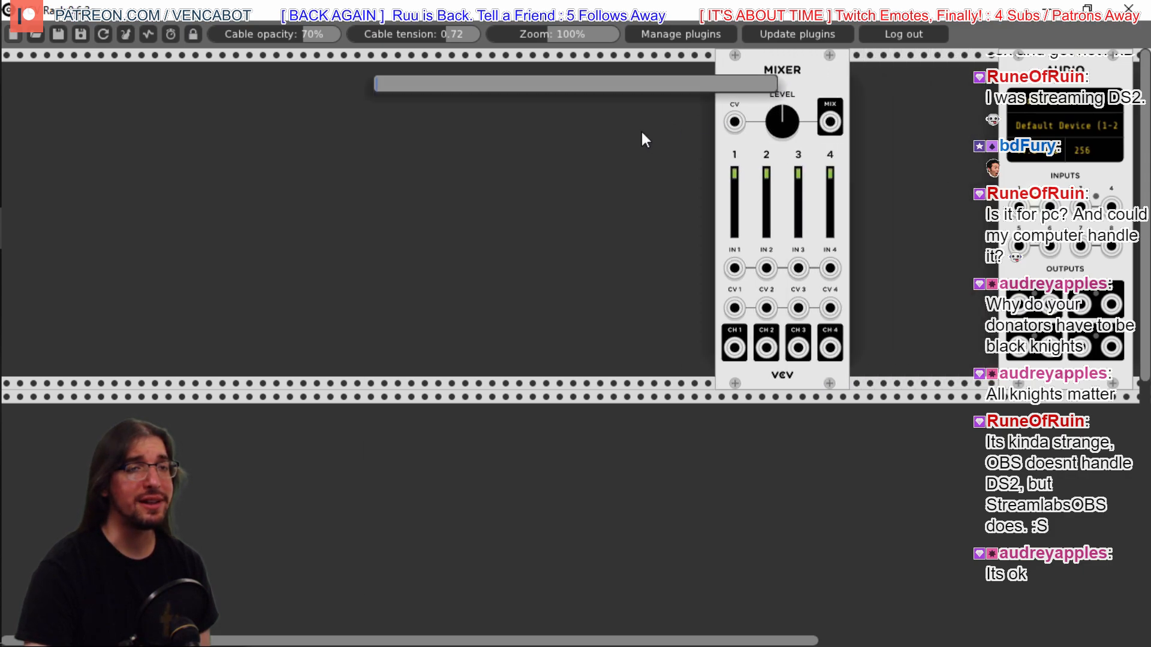
Add a second Fundamental Mixer directly beside the Audio module and place the first Mixer flush against it
right_click(524, 217)
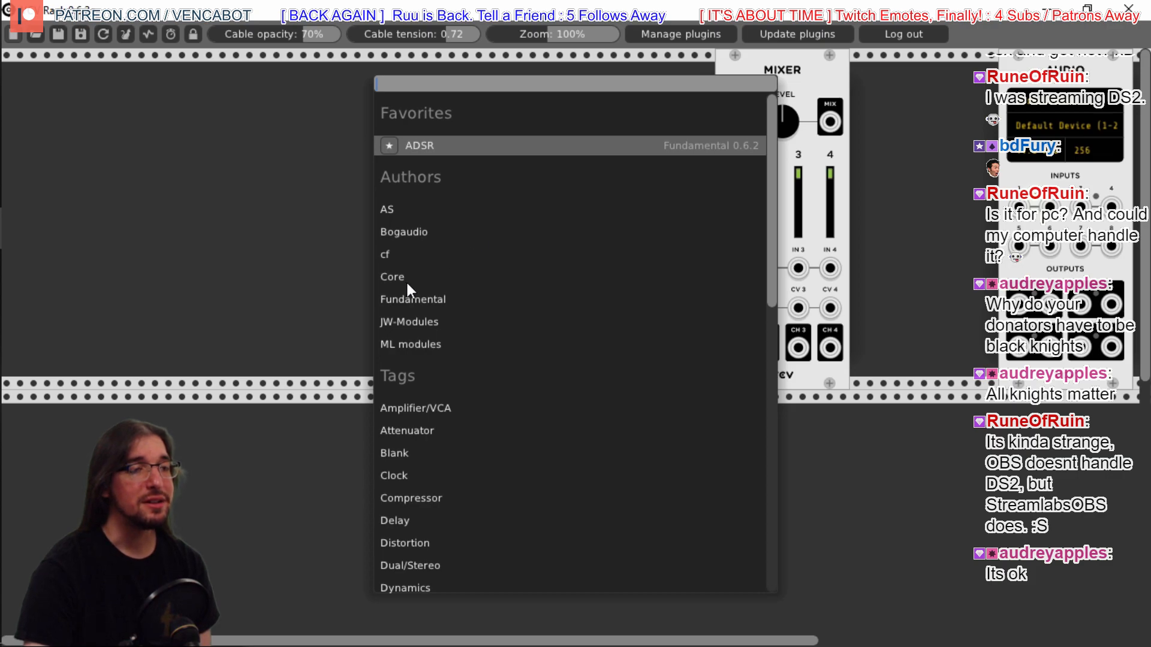
left_click(428, 299)
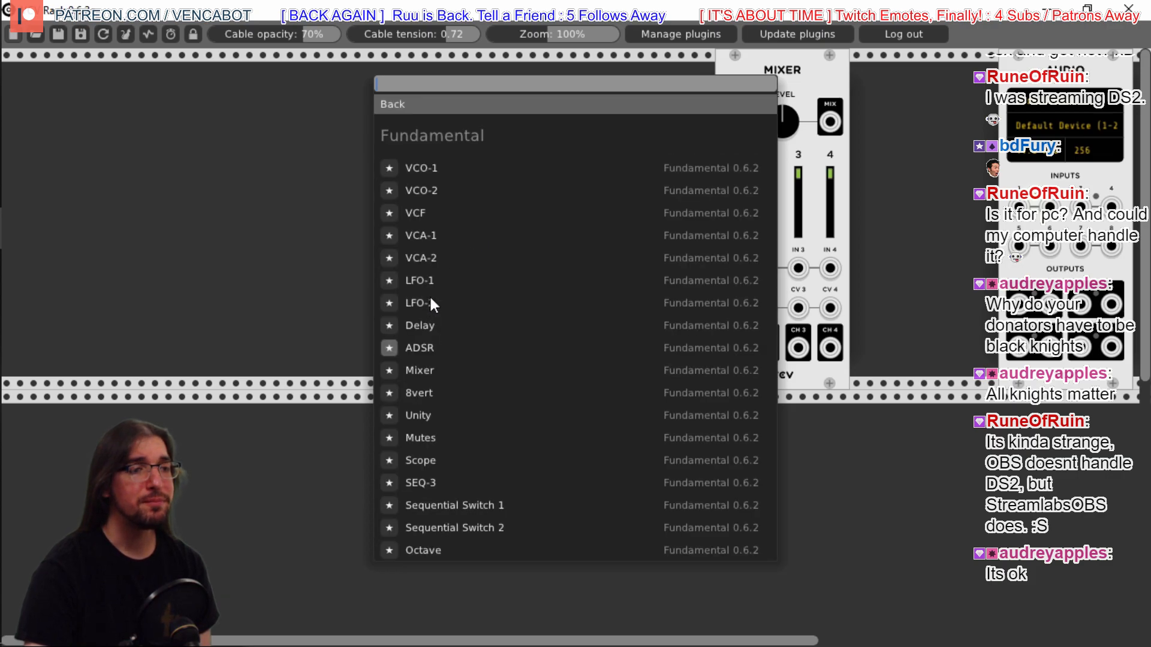
left_click(428, 373)
left_click_drag(675, 64, 901, 84)
left_click_drag(799, 64, 820, 65)
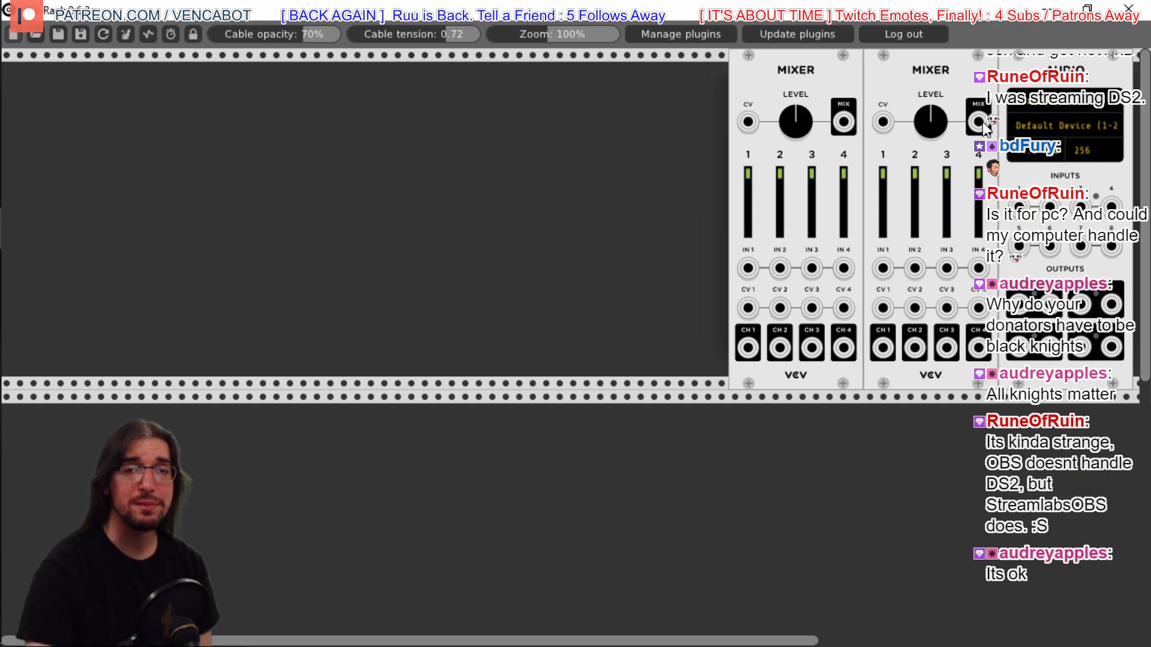
Connect the MIX output of the right Mixer to Audio input 2 and the left Mixer's MIX output to Audio input 1
left_click_drag(980, 128, 1049, 207)
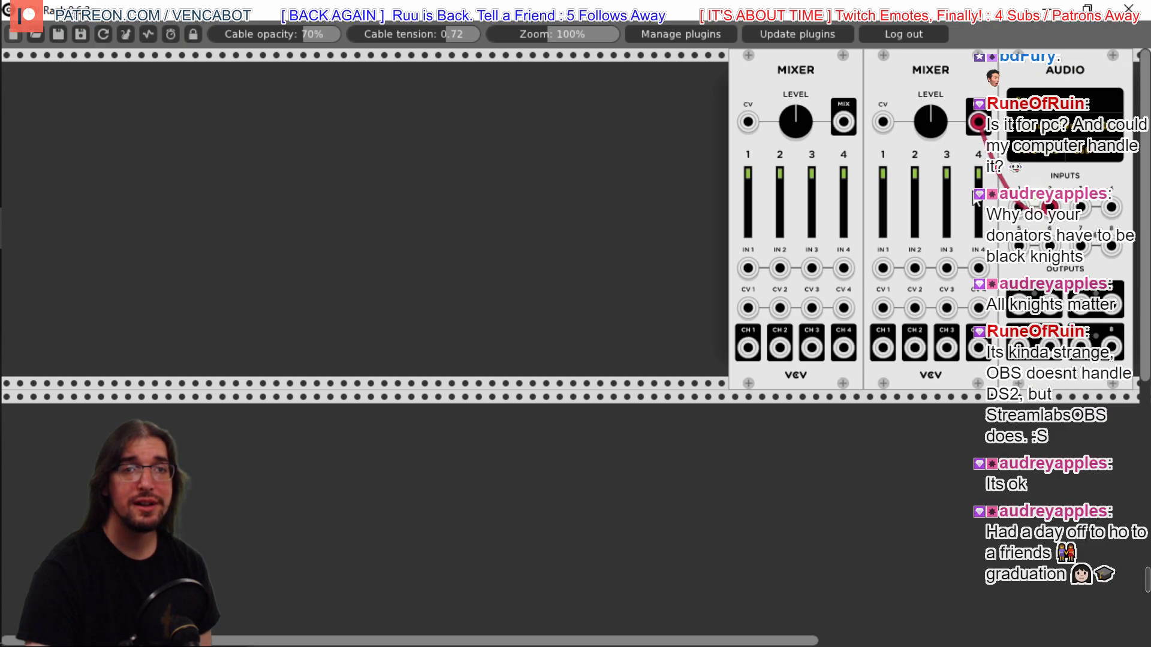
left_click_drag(842, 123, 1020, 207)
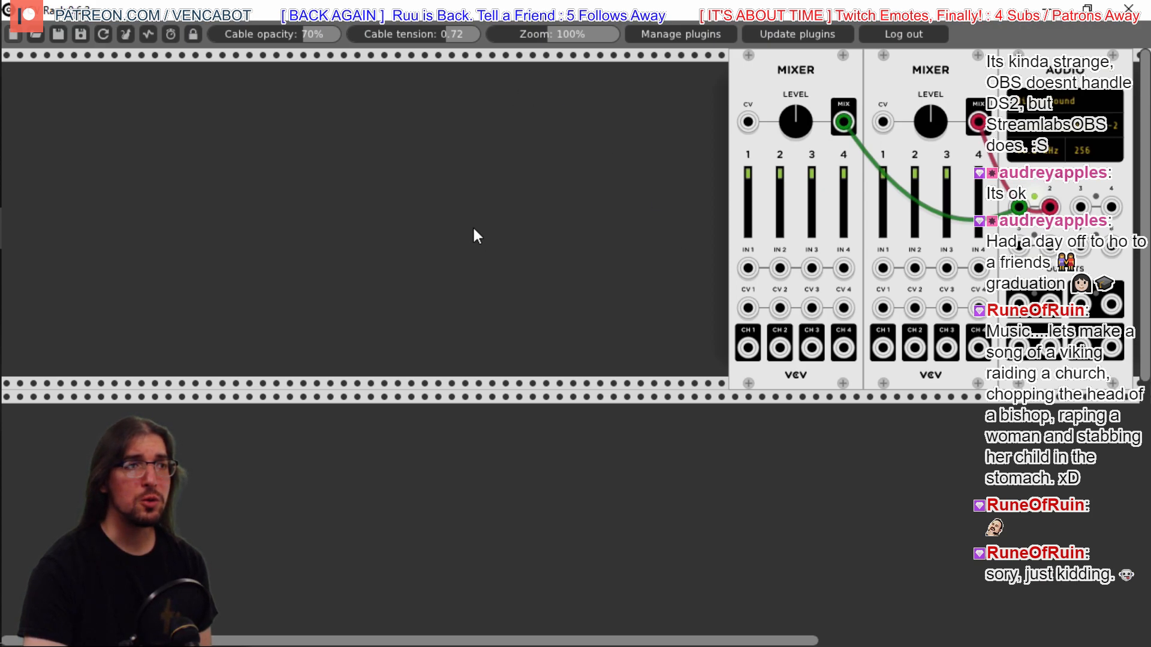
Add a Fundamental VCO-1 oscillator and place it at the far left of the first row
right_click(373, 100)
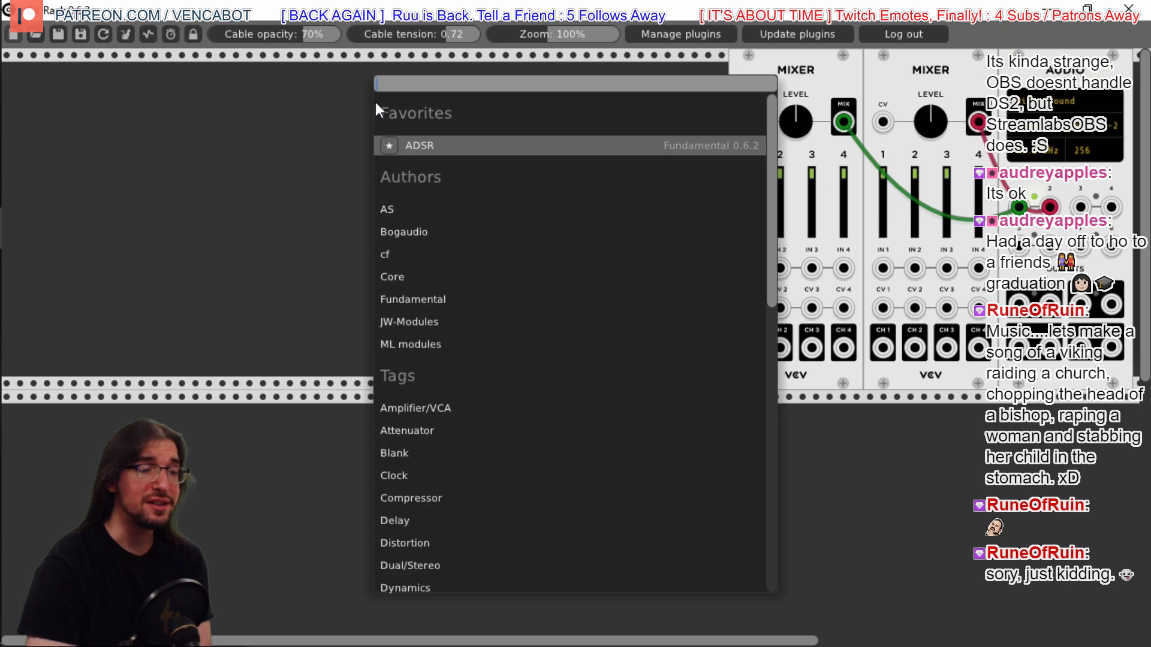
left_click(421, 303)
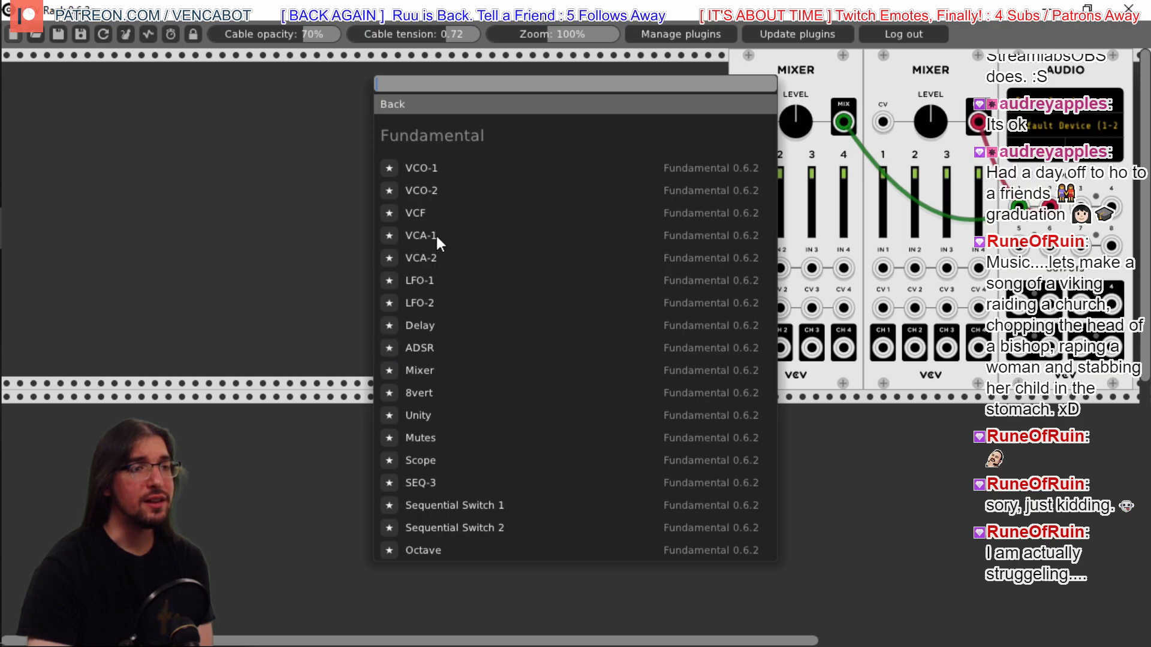
left_click(436, 170)
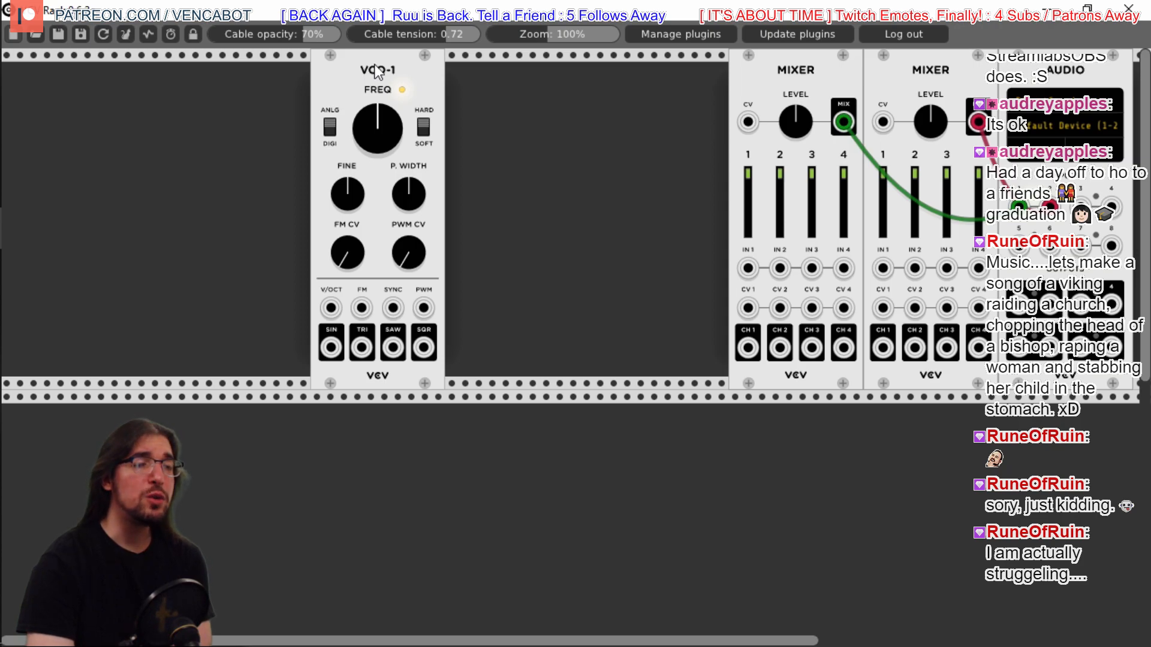
left_click_drag(375, 71, 59, 78)
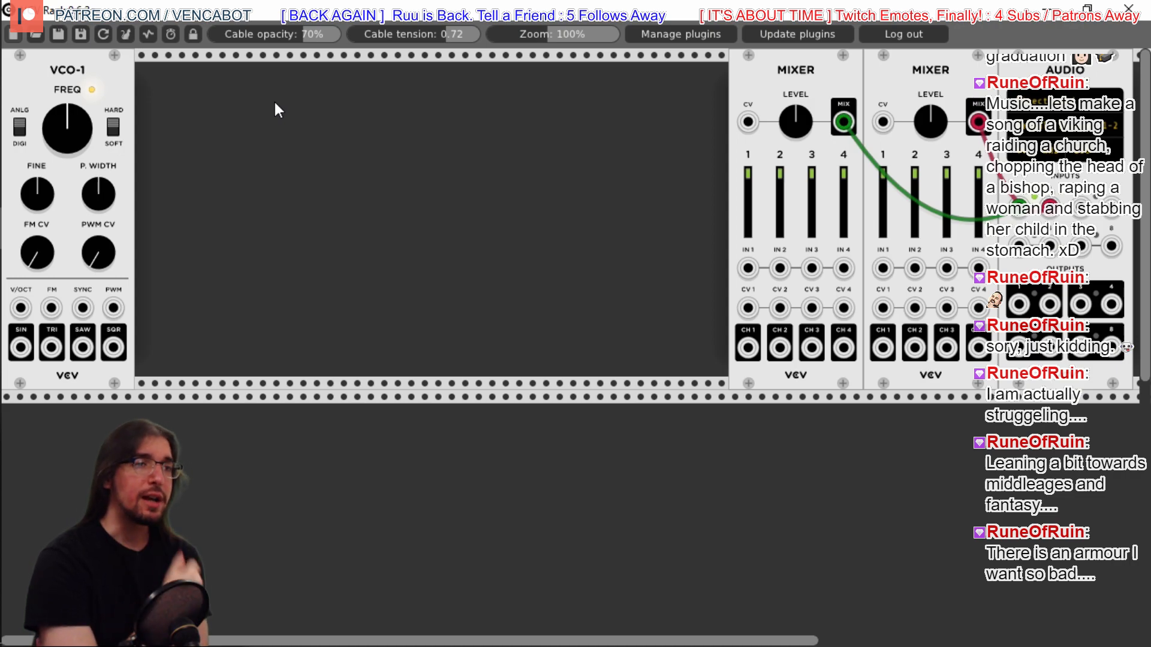
Add two Fundamental ADSR modules side by side, leaving a gap between them and the VCO-1
right_click(299, 93)
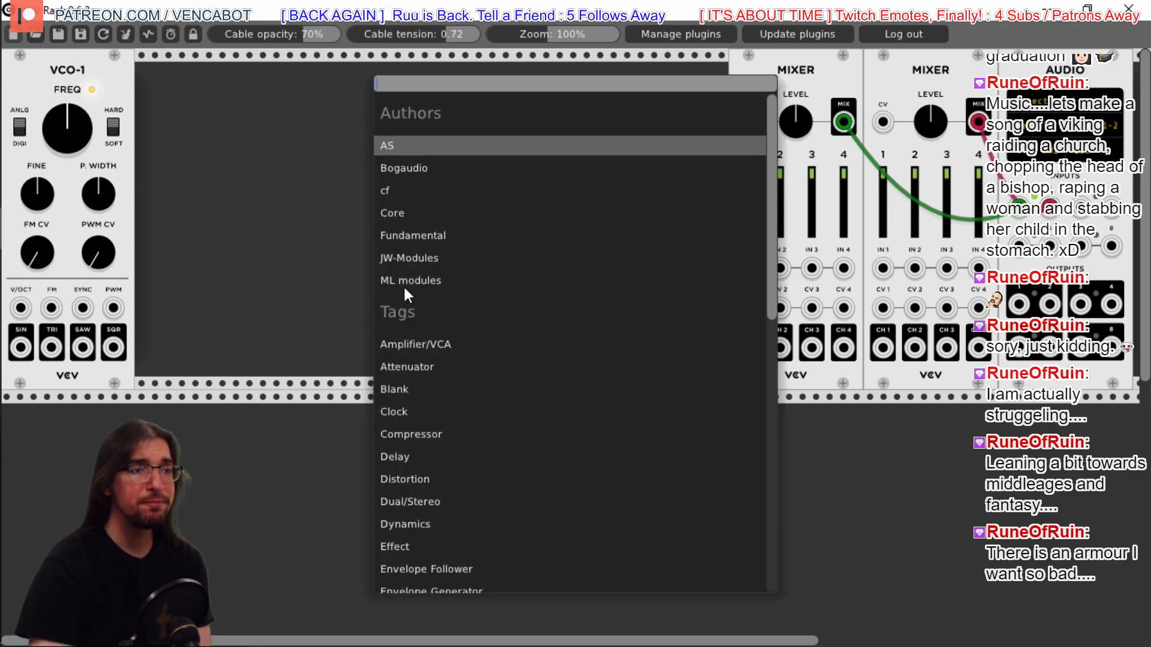
left_click(409, 235)
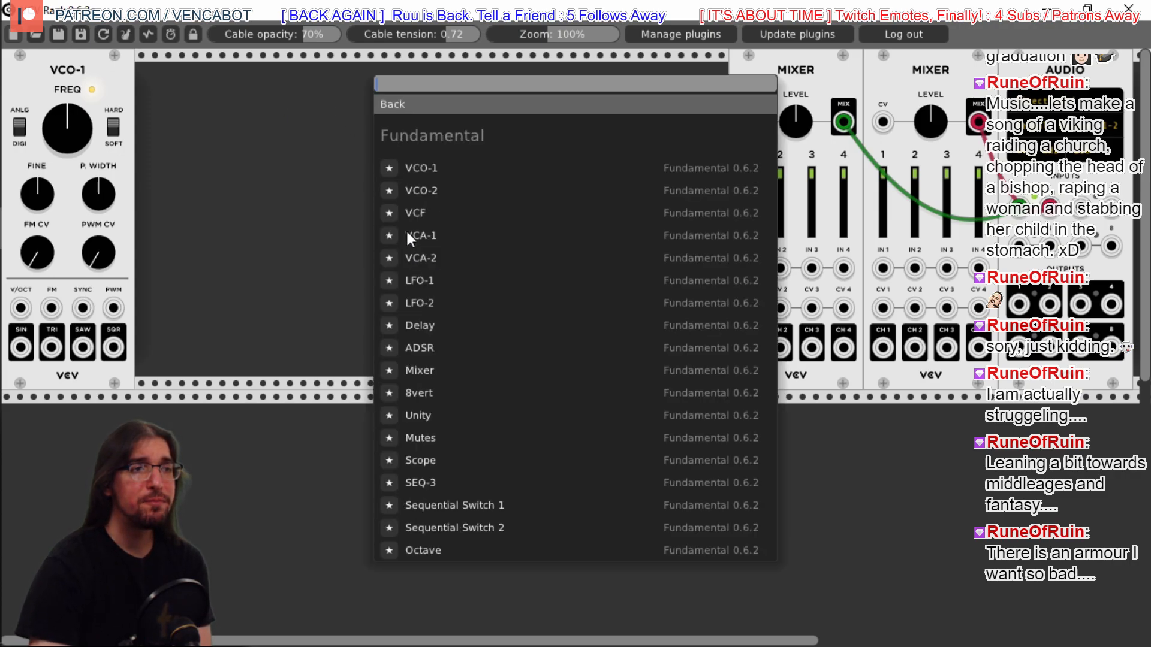
left_click(431, 345)
right_click(400, 297)
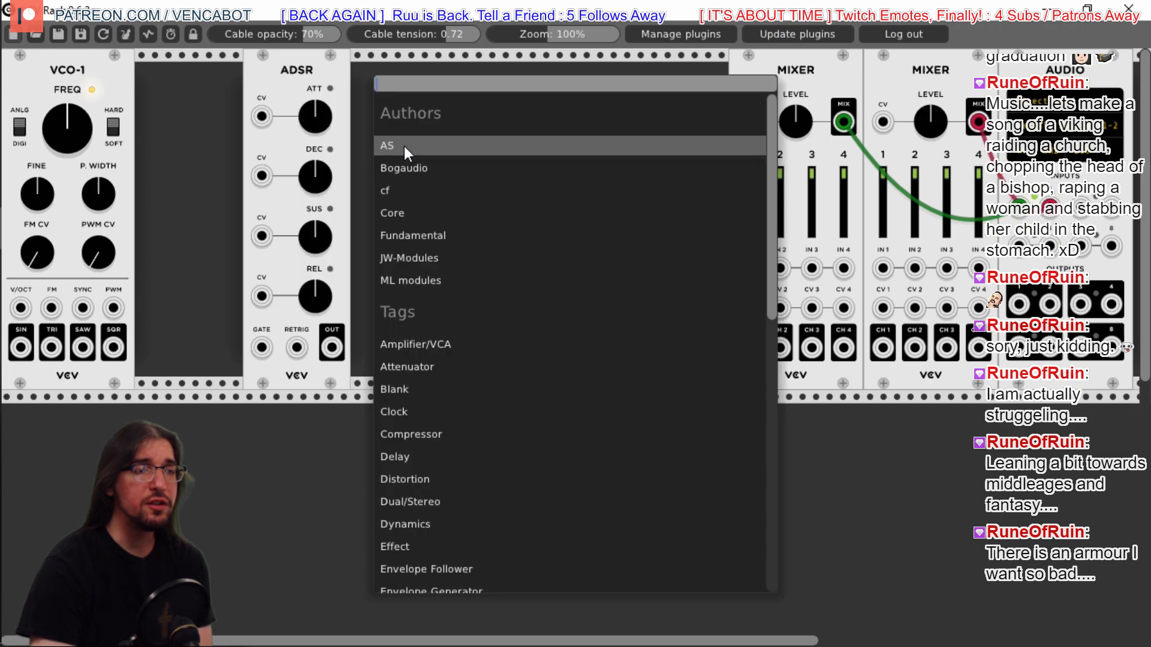
left_click(430, 235)
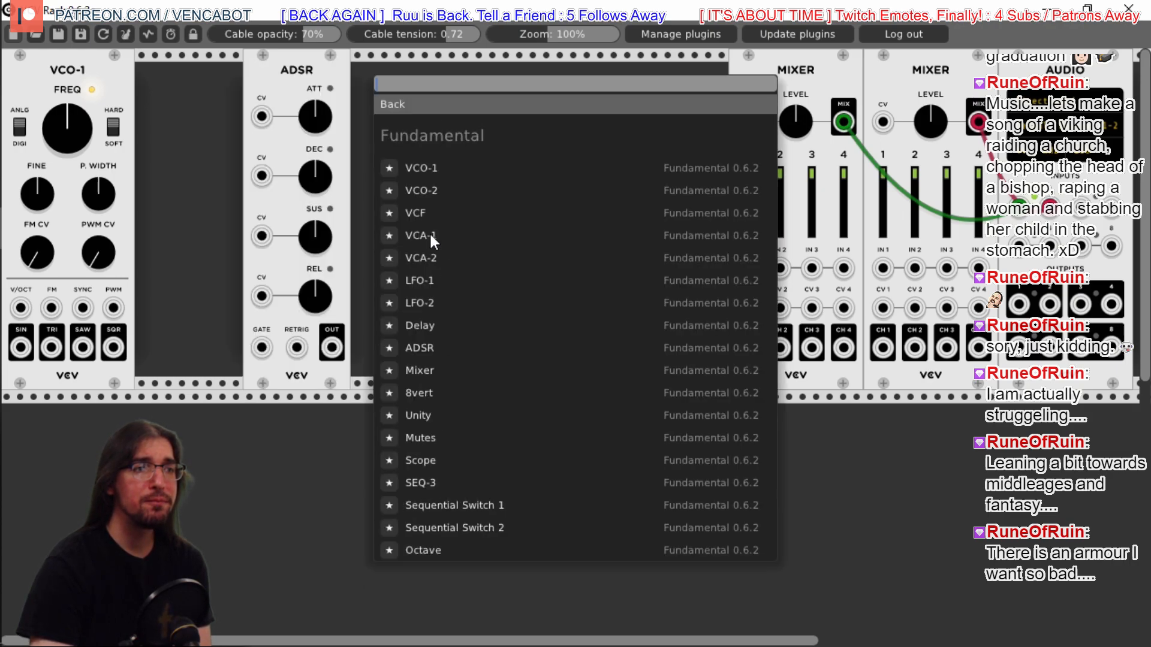
left_click(432, 344)
Add a Fundamental VCF filter directly to the right of the second ADSR
right_click(517, 153)
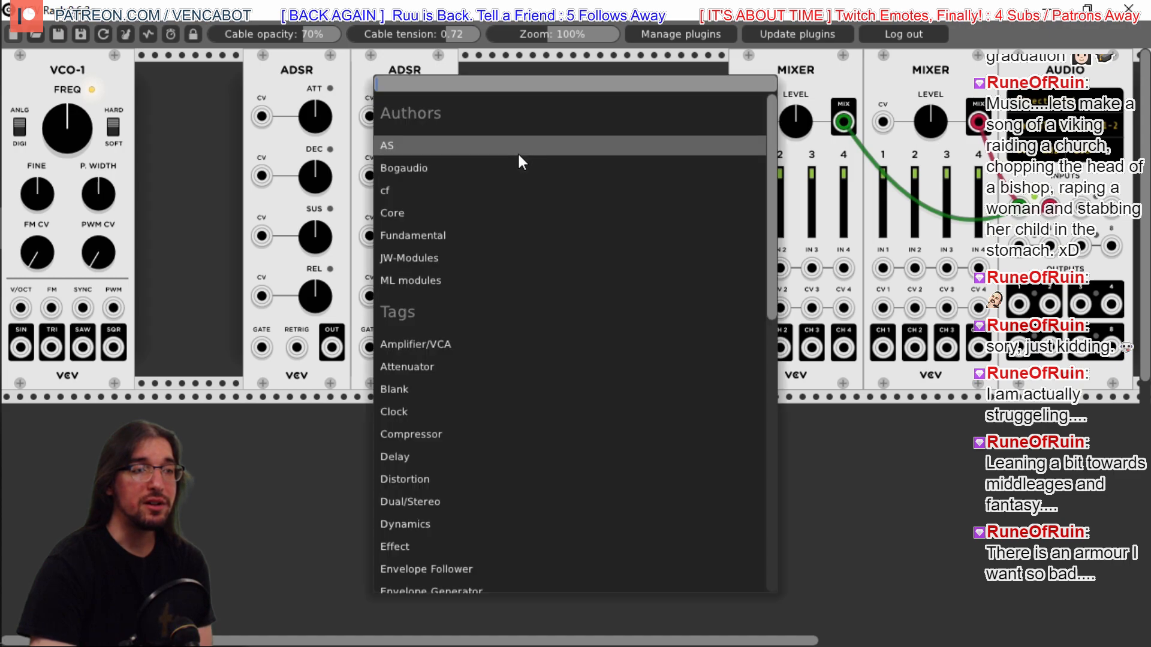
left_click(409, 236)
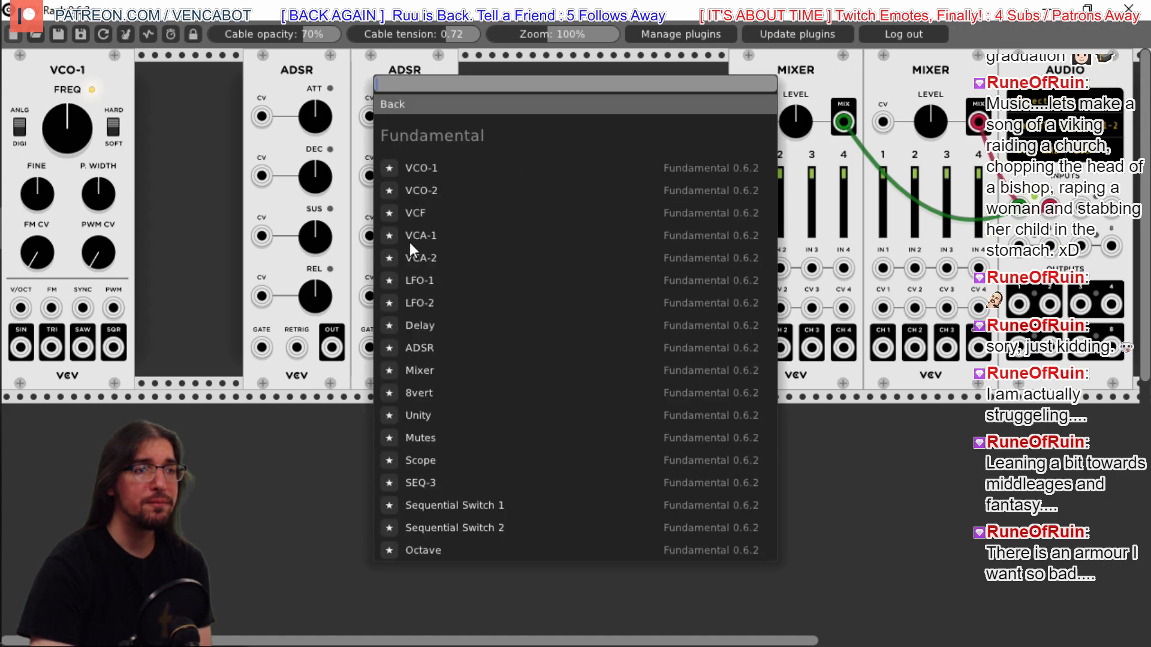
left_click(416, 215)
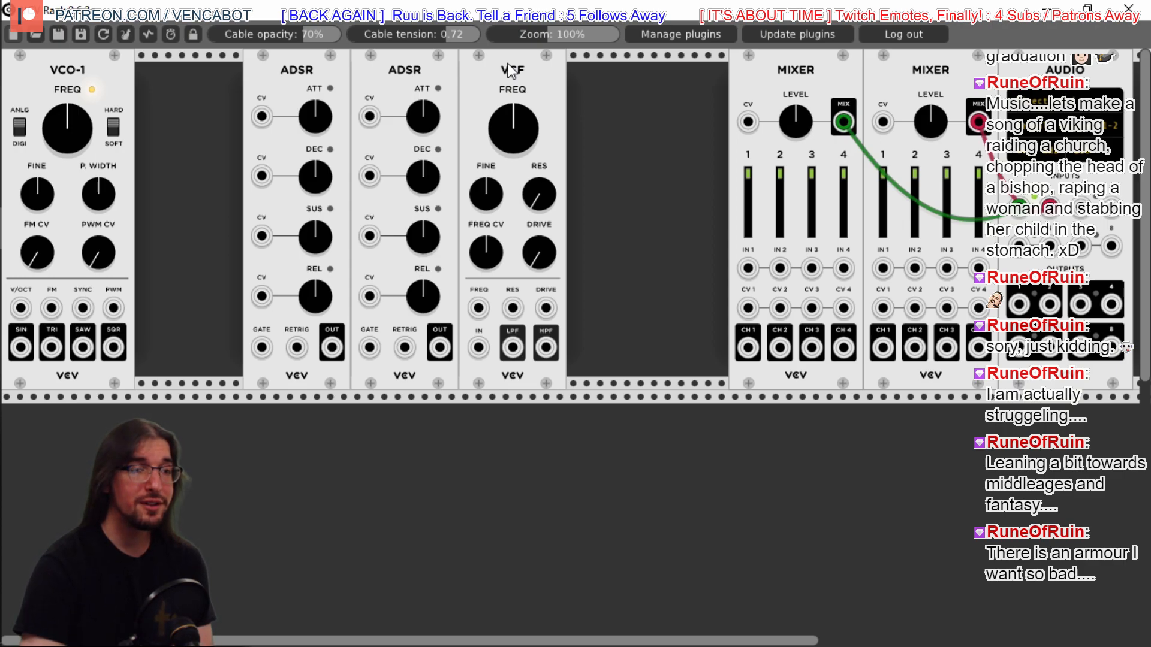
mouse_move(510, 70)
left_mouse_down()
mouse_move(622, 71)
mouse_move(522, 92)
mouse_move(574, 92)
mouse_move(509, 92)
left_mouse_up()
Add a Fundamental VCA-1 and move it closer to the VCF
right_click(637, 116)
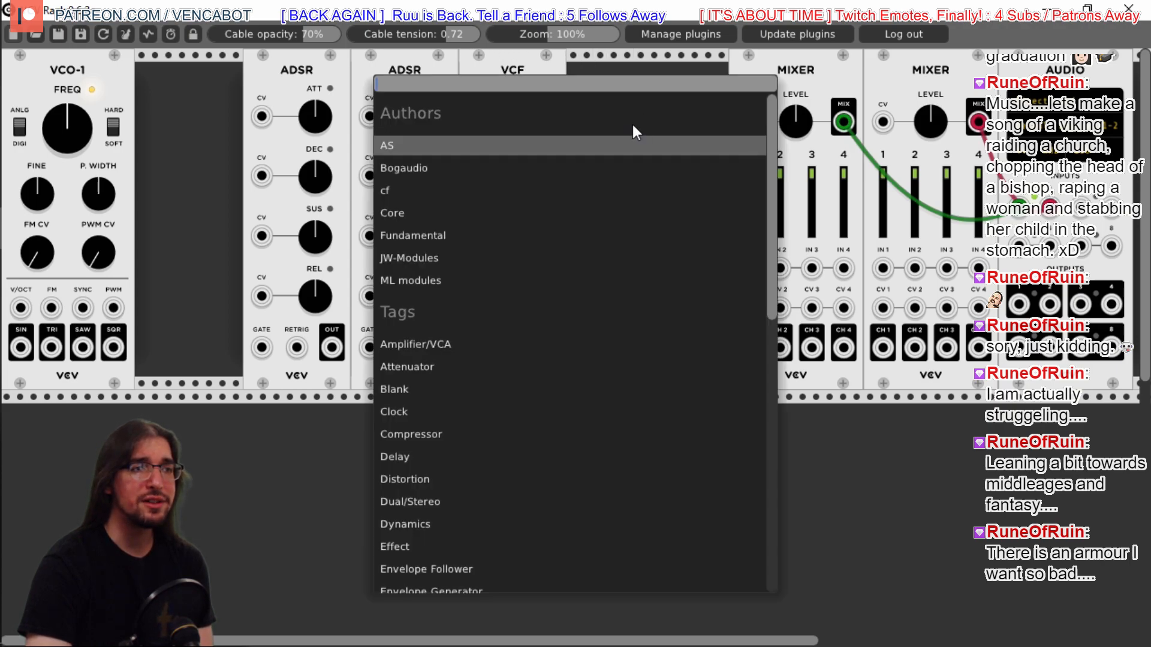
left_click(418, 236)
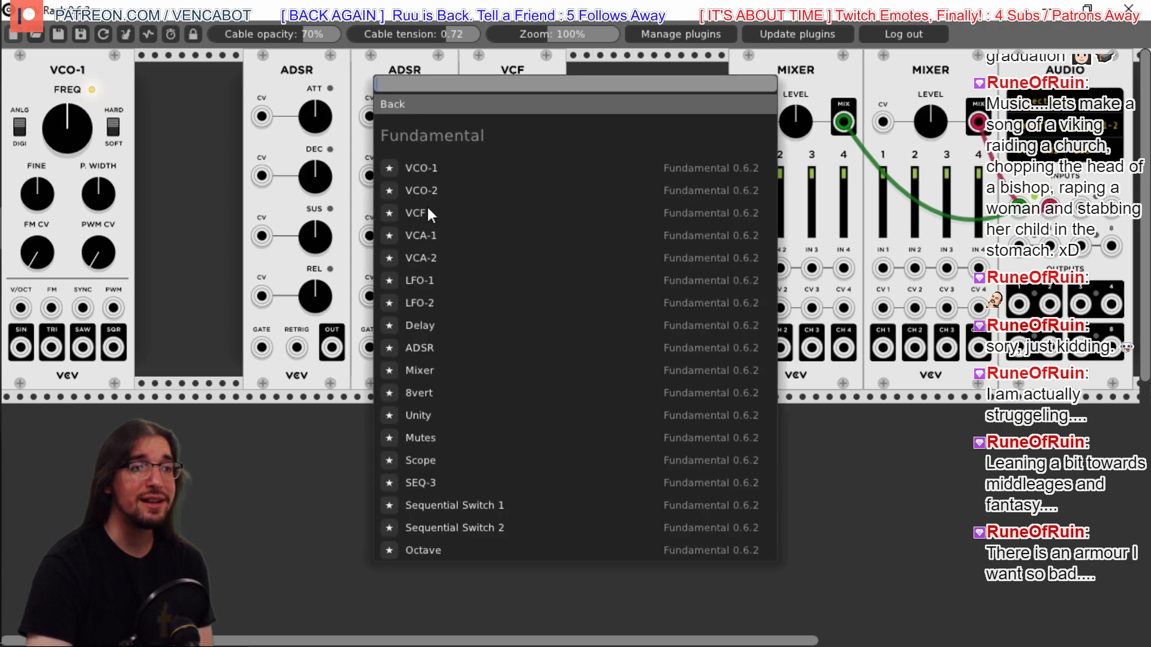
left_click(426, 230)
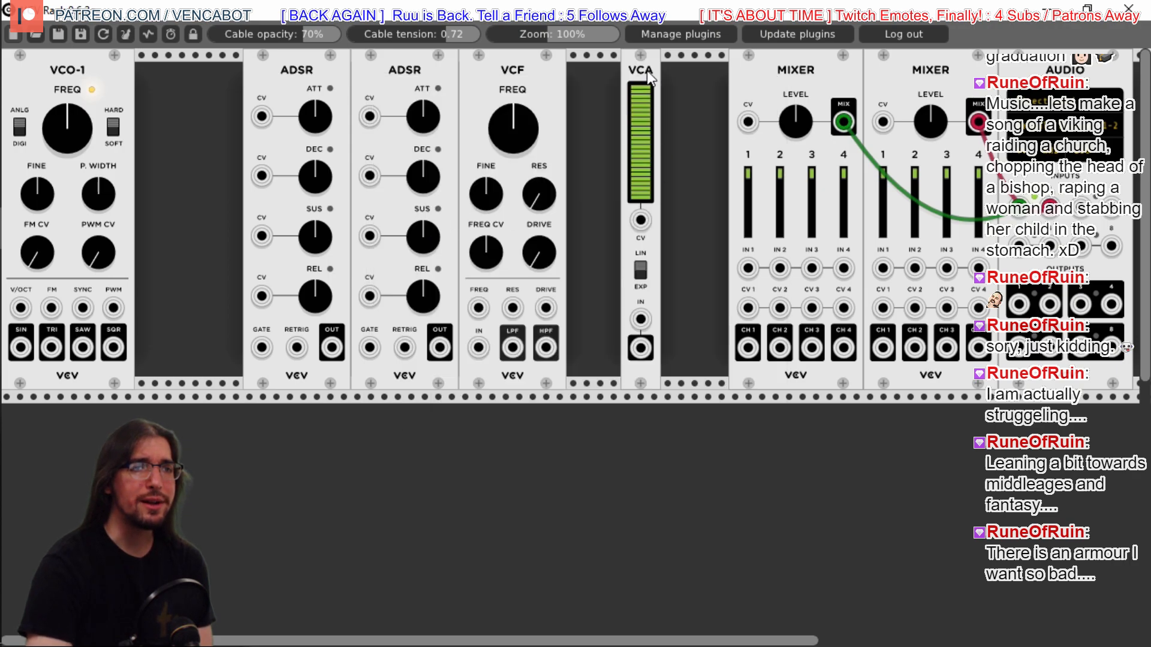
left_click_drag(648, 84, 606, 68)
Add a Fundamental VCA-2 module between the VCA-1 and the first Mixer
right_click(638, 84)
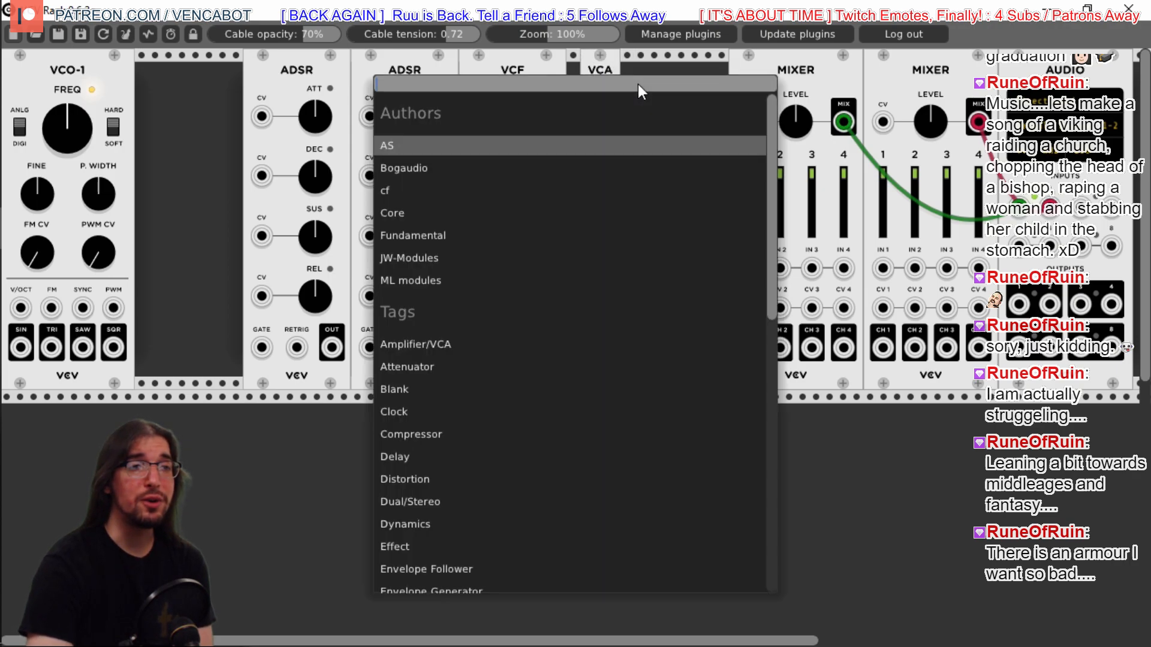
left_click(537, 239)
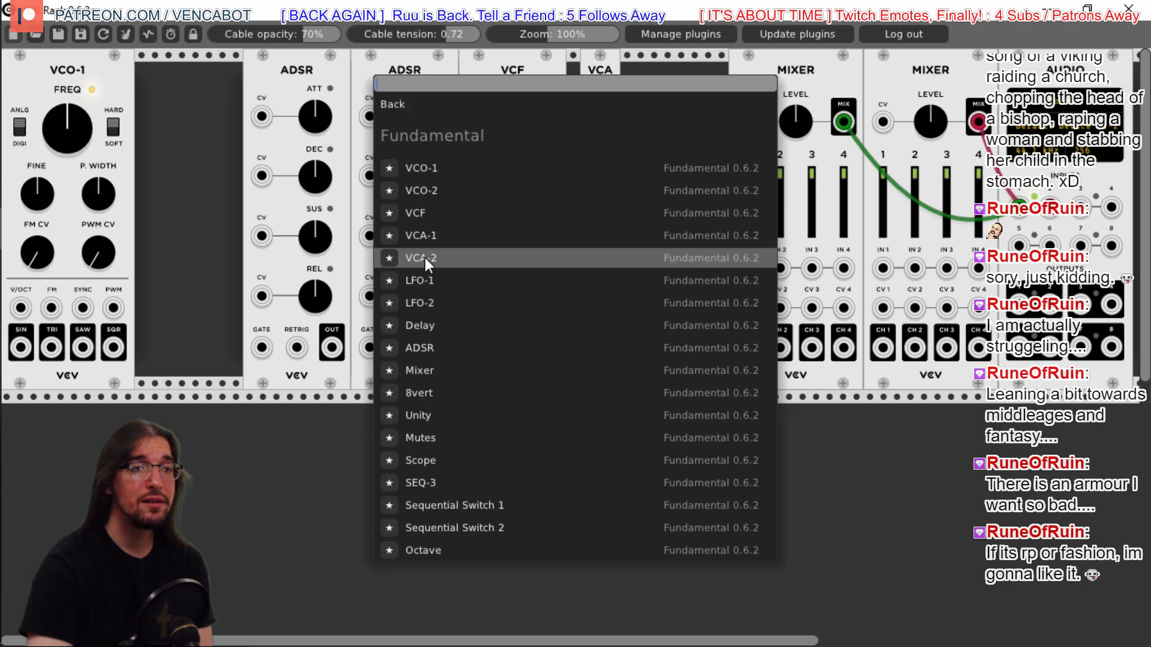
left_click(425, 257)
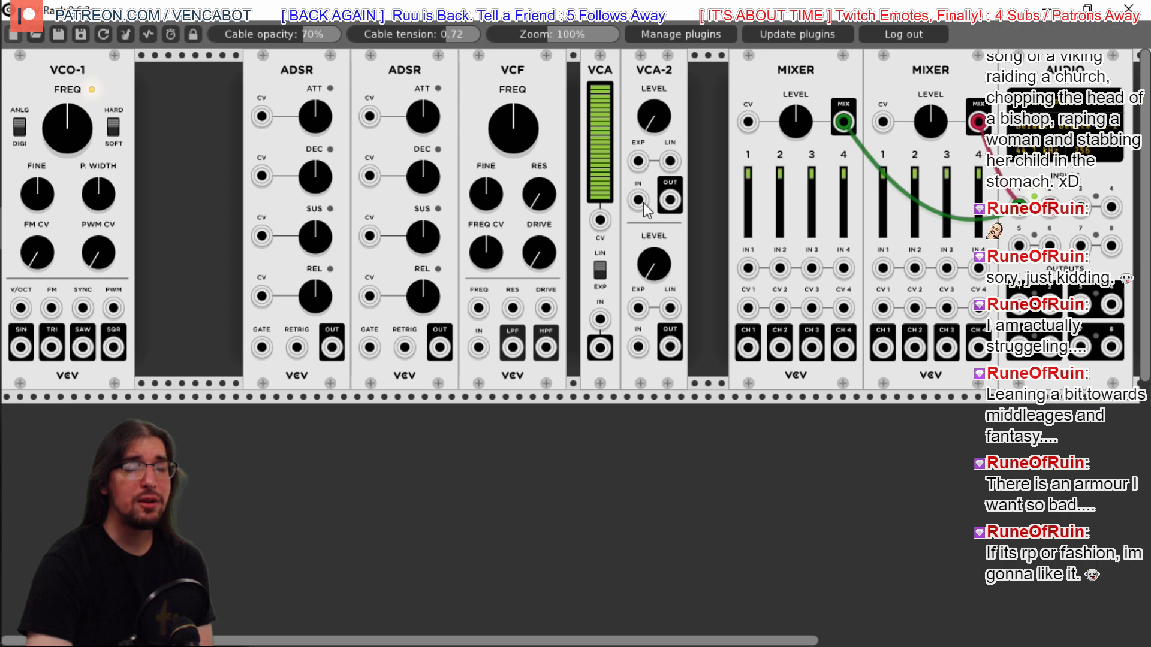
Delete the VCA-2 module and shift the VCA-1 slightly away from the VCF
right_click(659, 79)
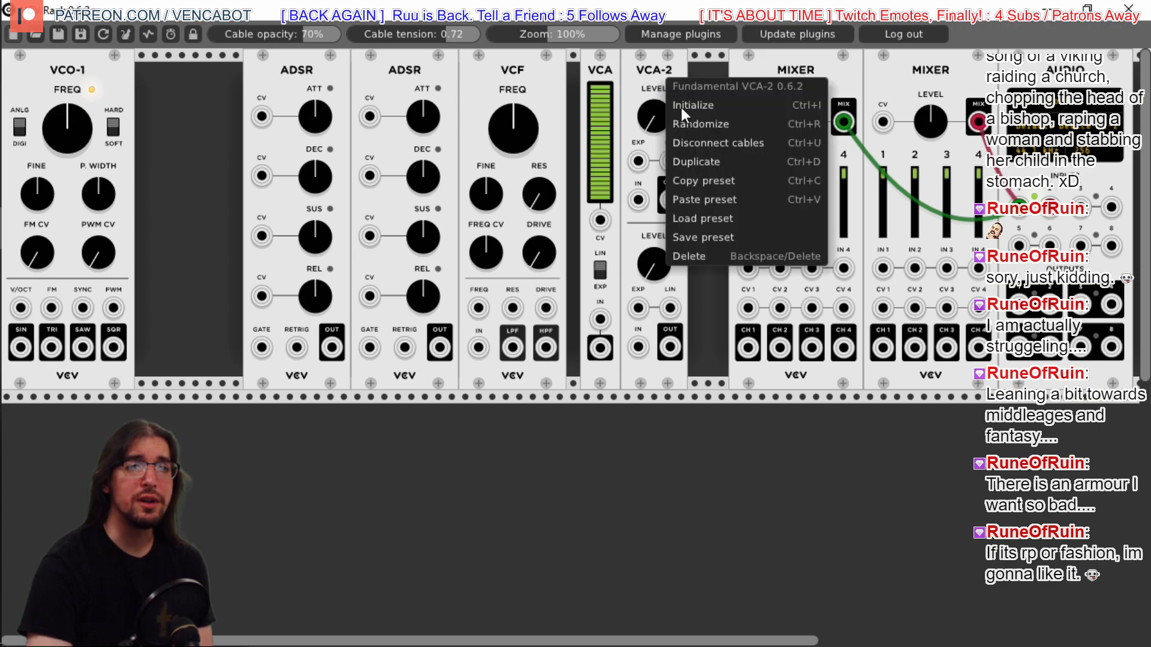
left_click(714, 252)
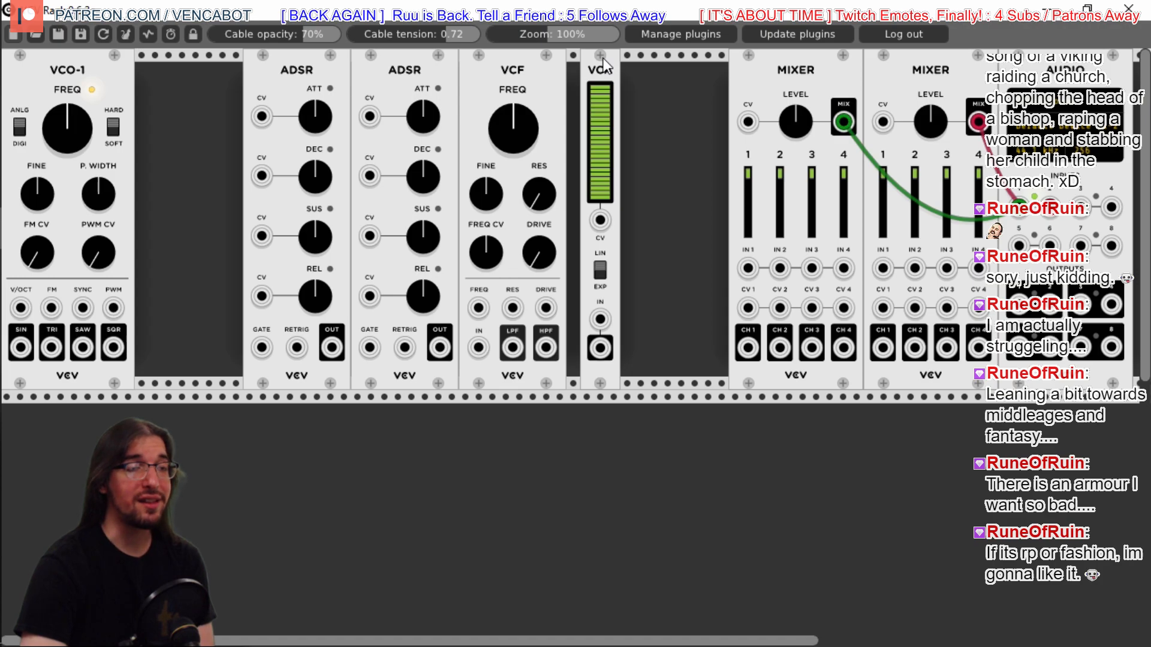
mouse_move(598, 59)
left_mouse_down()
mouse_move(701, 65)
mouse_move(615, 71)
left_mouse_up()
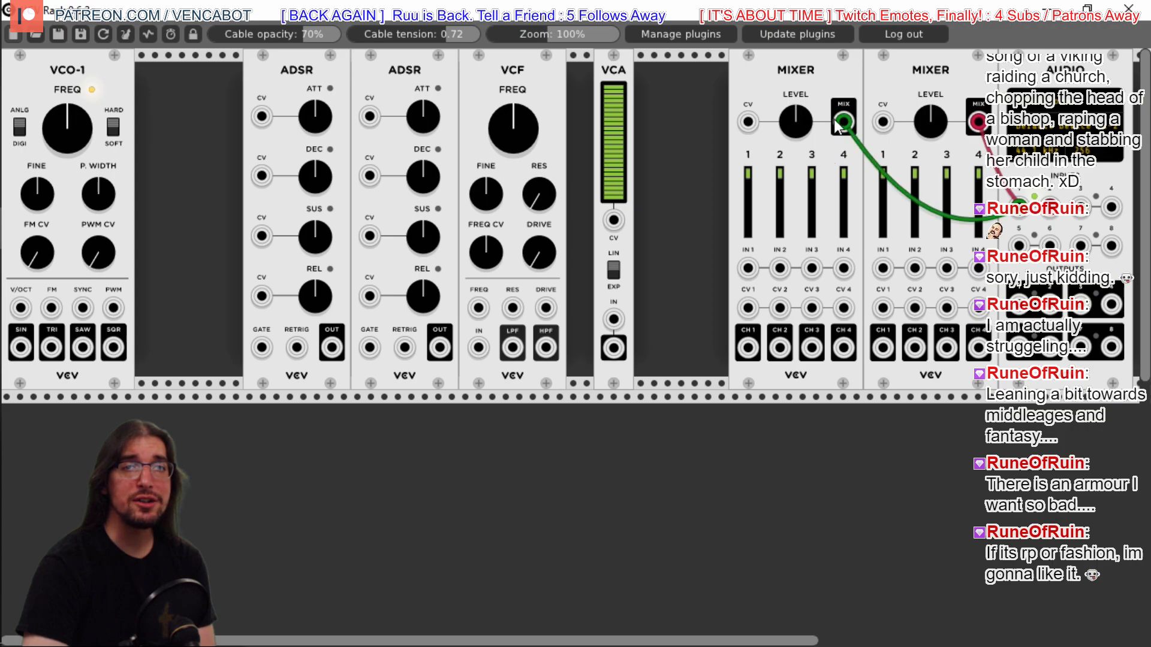
Delete both Mixer modules and place the VCA-1 directly against the VCF
right_click(794, 81)
left_click(818, 260)
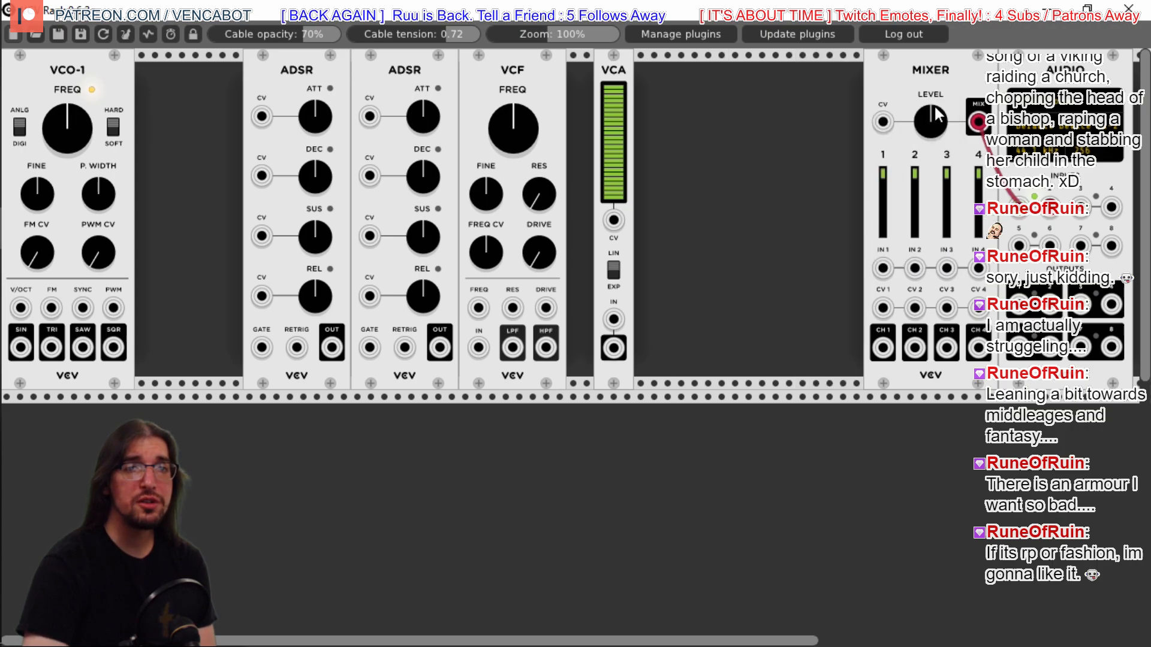
right_click(929, 77)
left_click(964, 253)
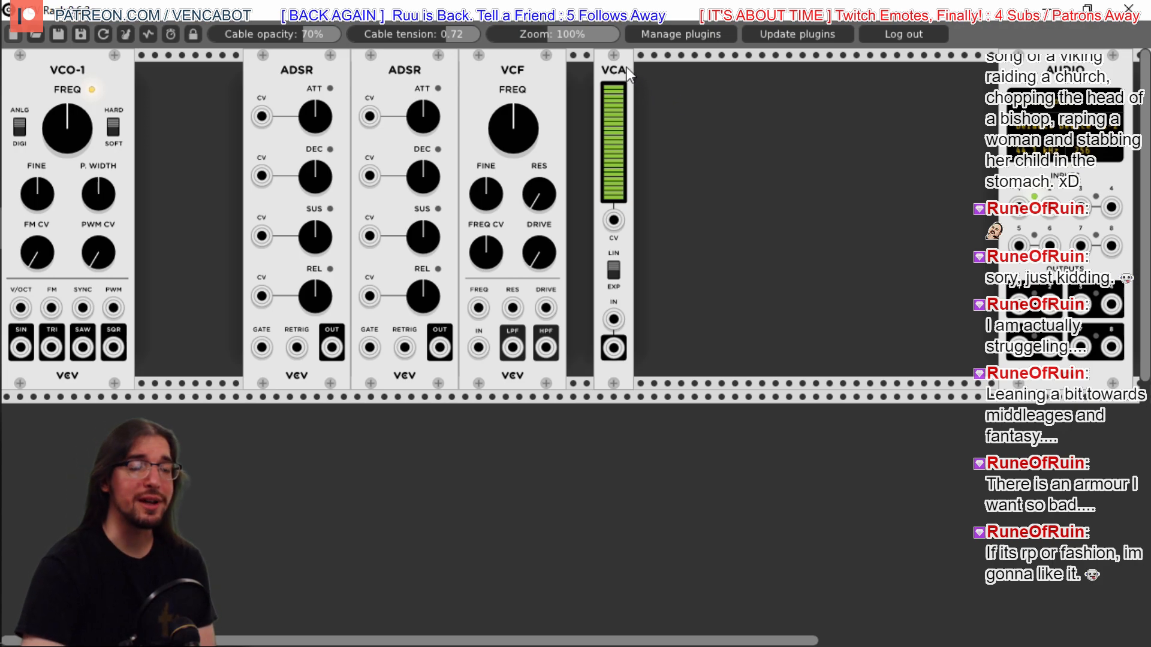
left_click_drag(627, 67, 603, 70)
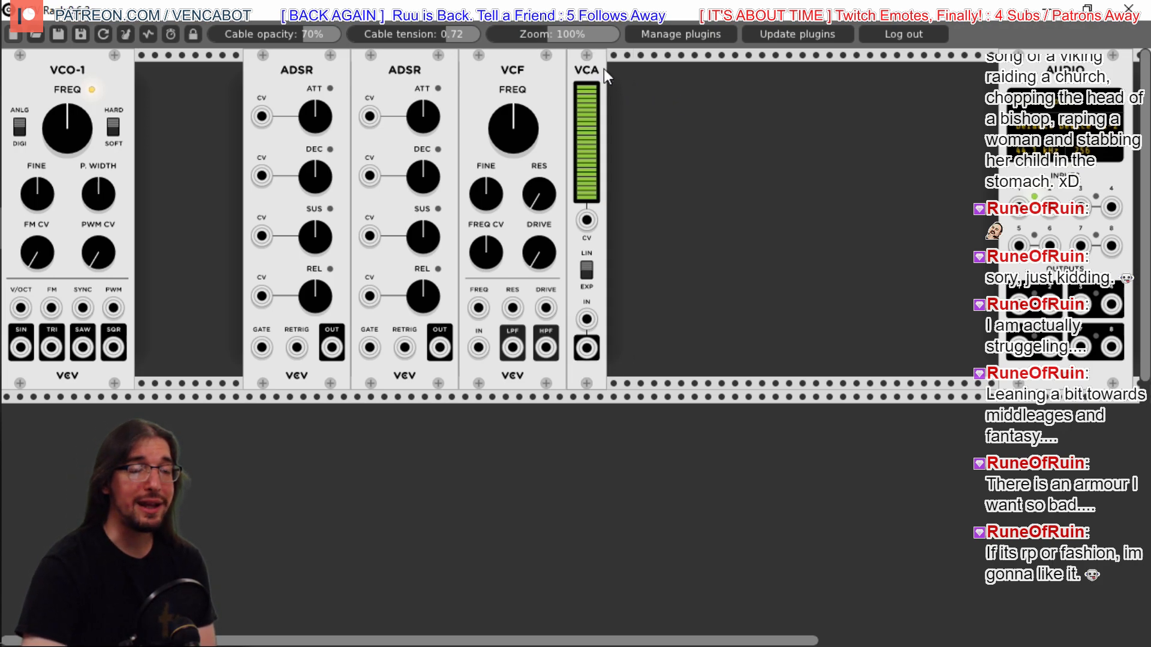
Look through the Fundamental and AS module lists for a panning module
right_click(700, 121)
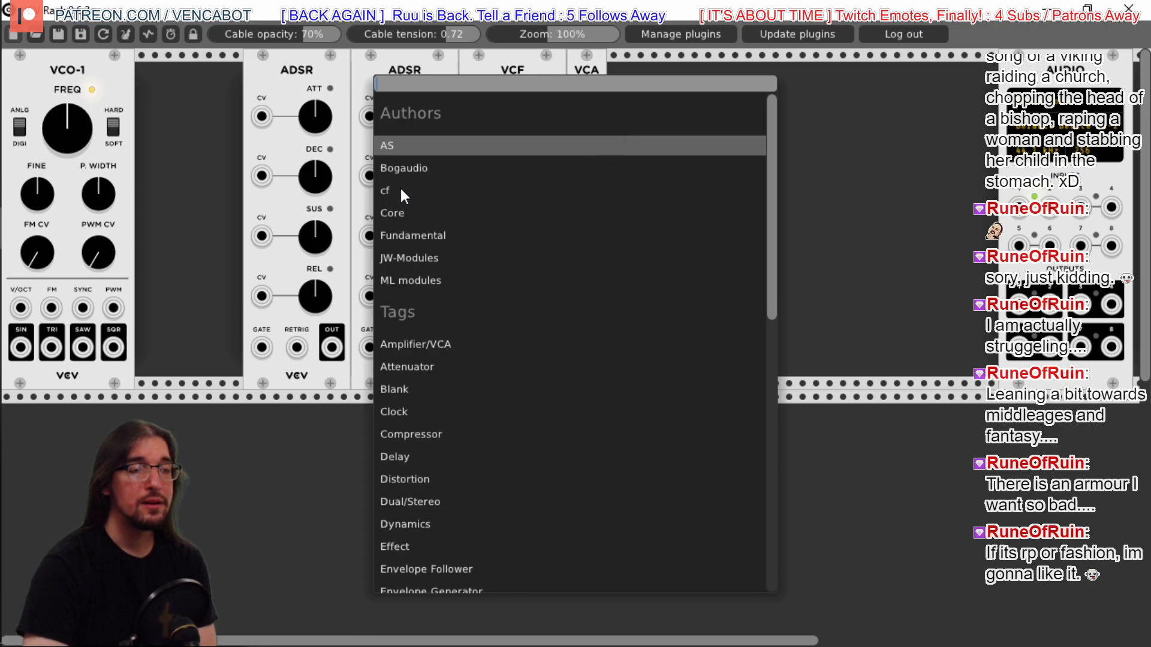
left_click(411, 235)
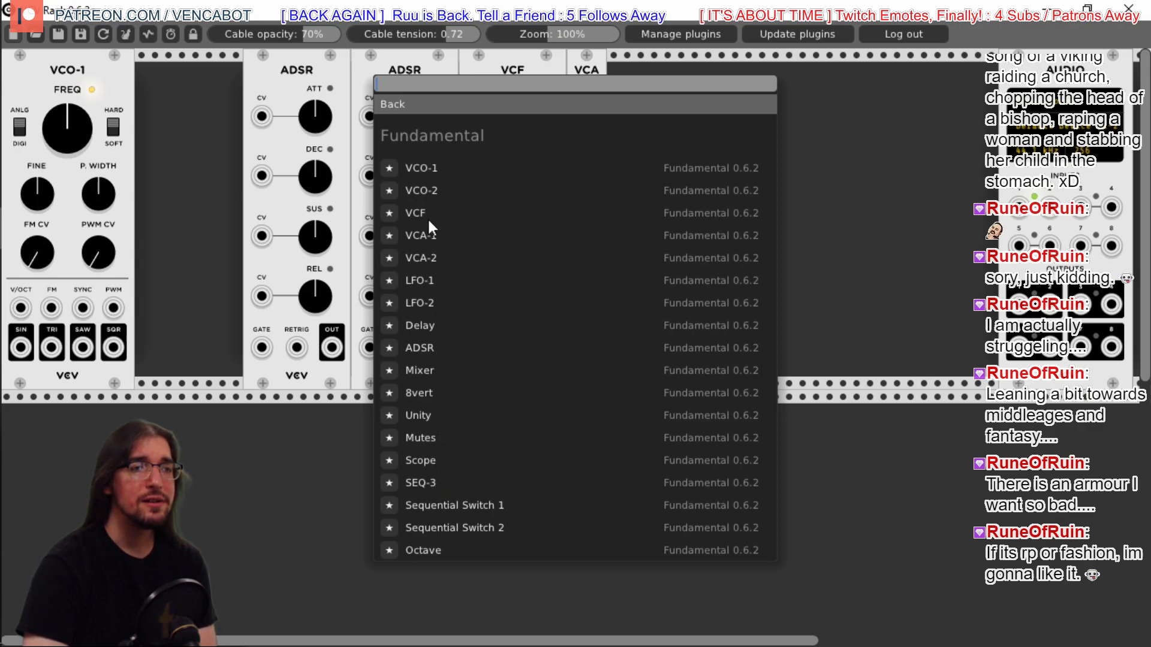
left_click(843, 173)
right_click(840, 172)
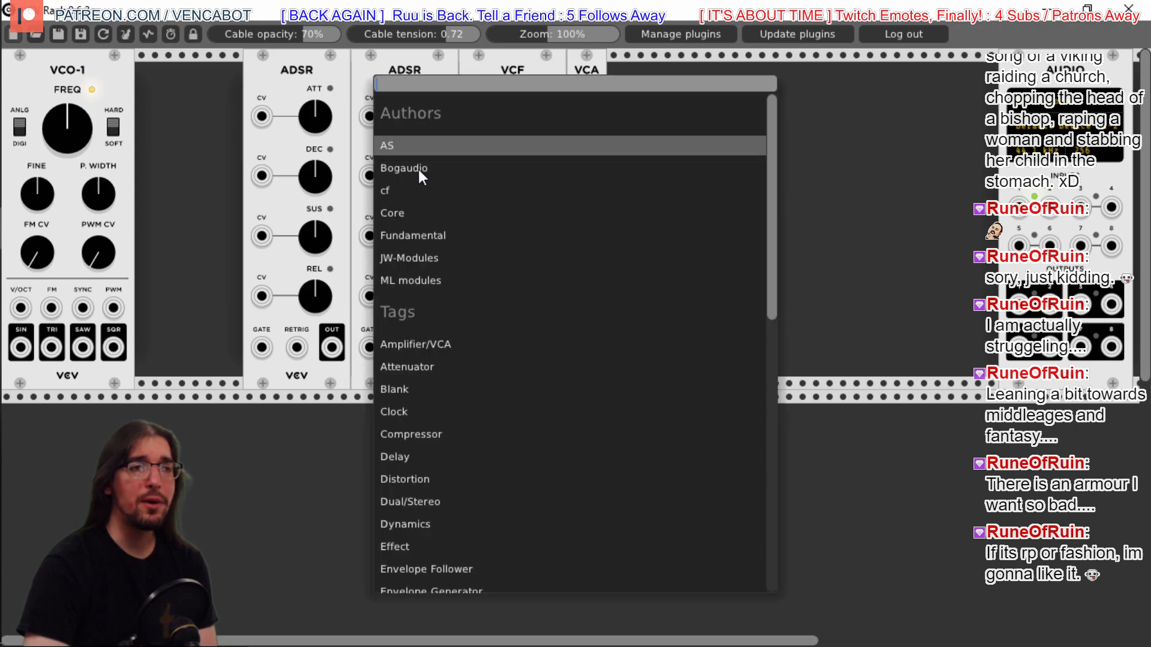
left_click(427, 144)
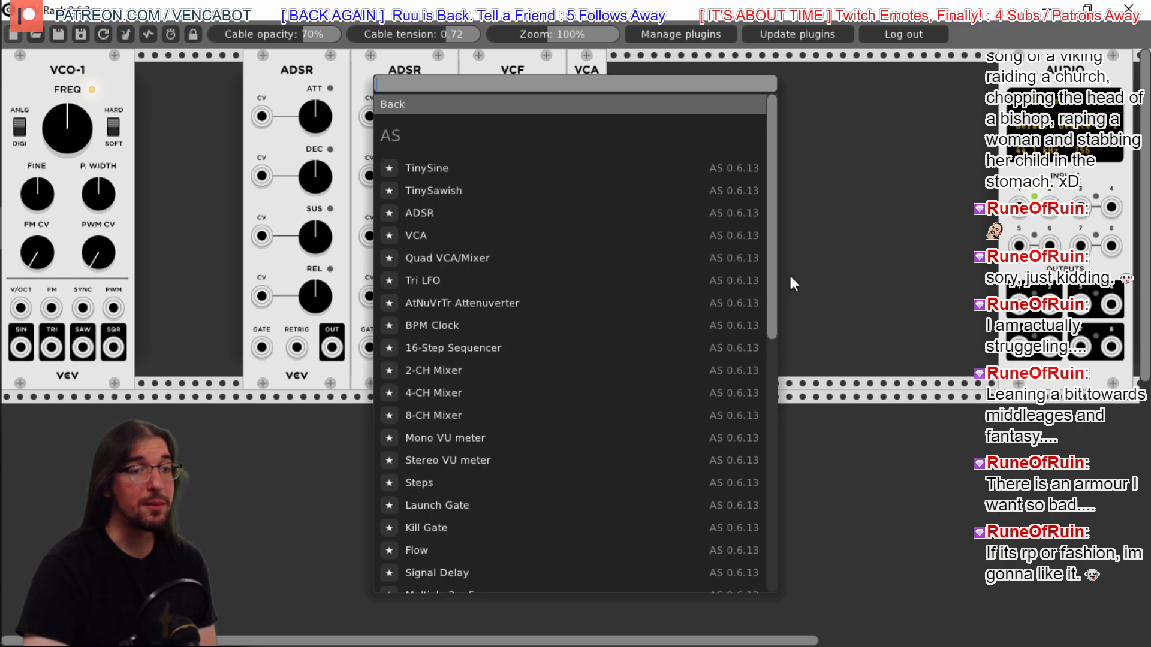
left_click_drag(773, 265, 772, 517)
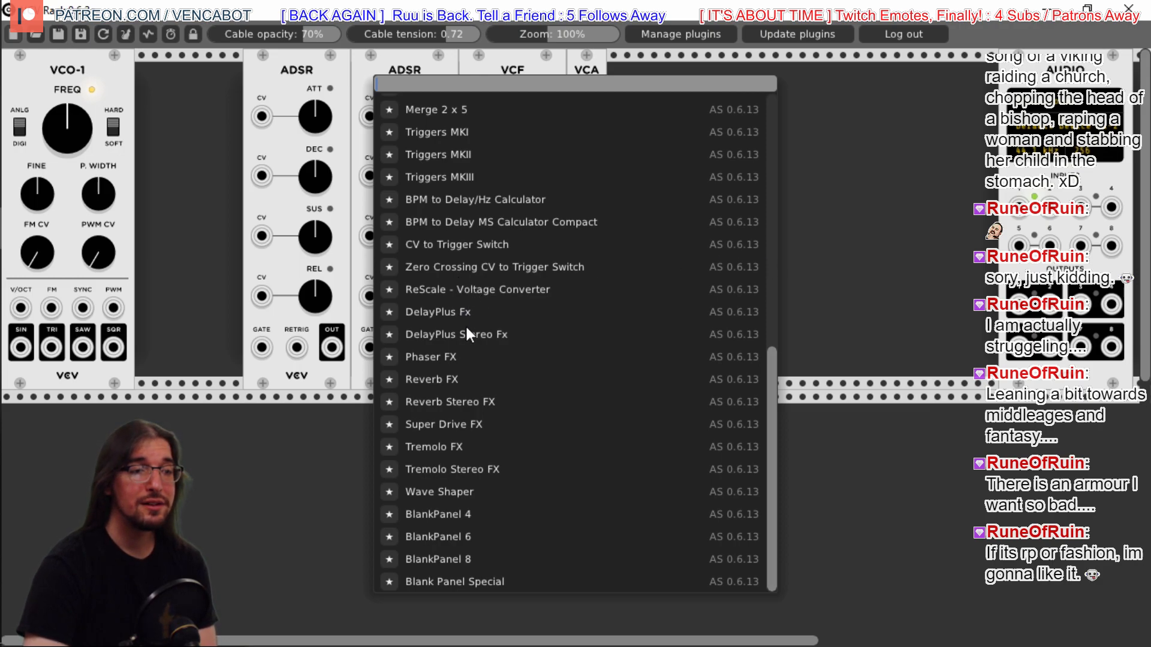
left_click(875, 157)
Add the Bogaudio PAN dual panner in the gap between the VCA-1 and the Audio module
right_click(874, 151)
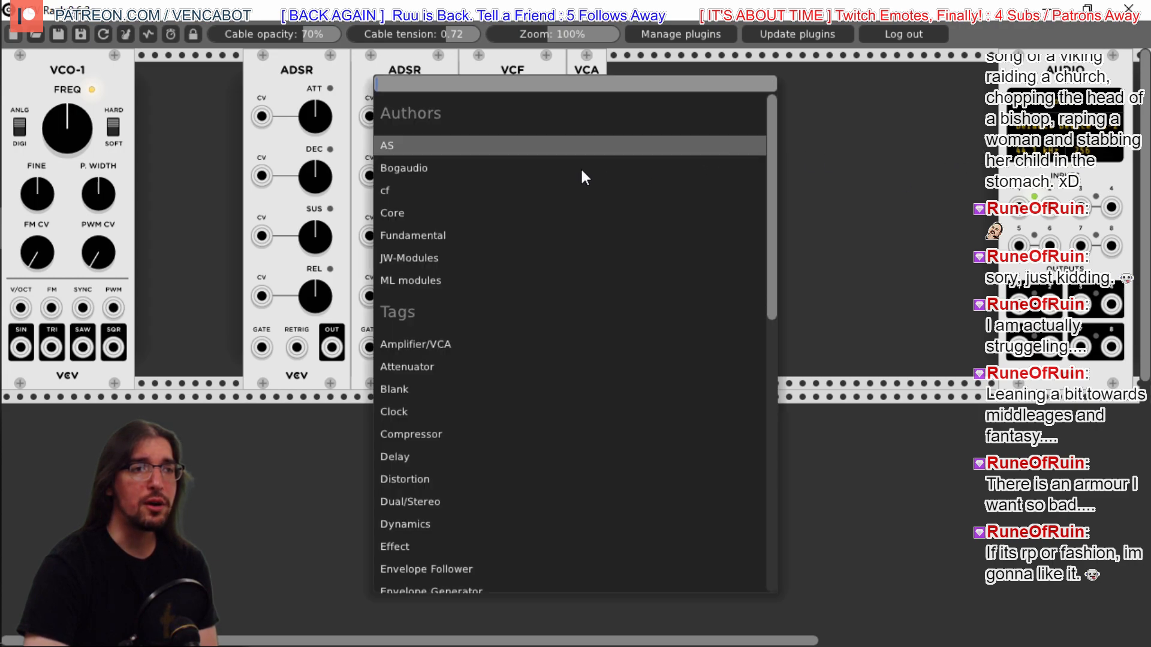
left_click(415, 169)
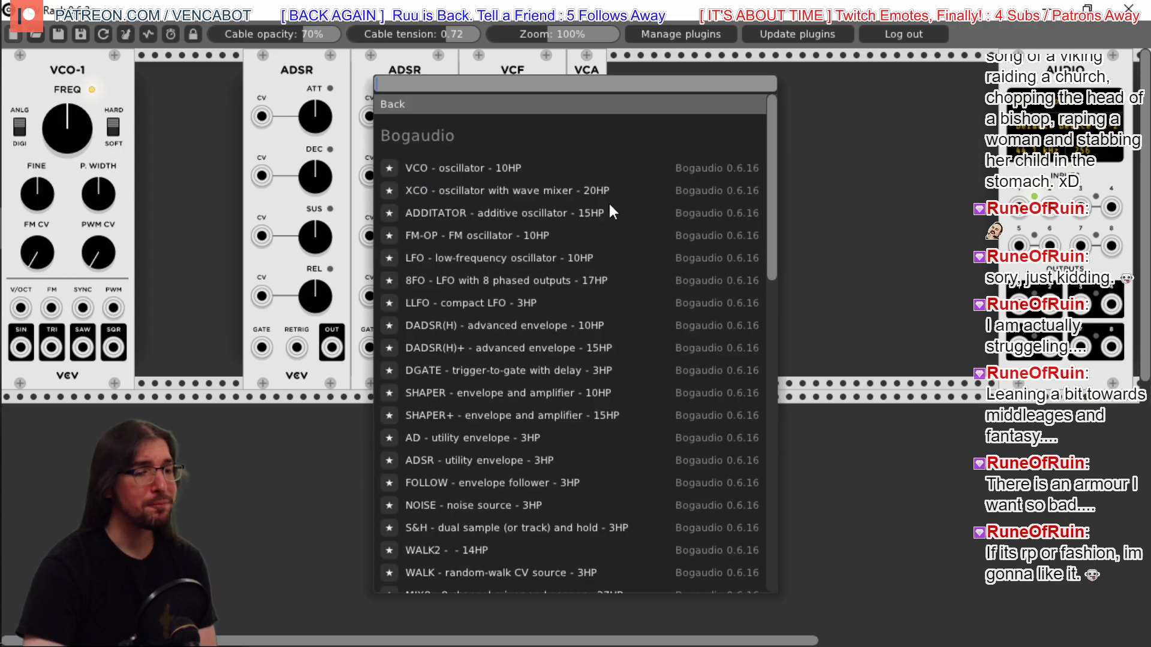
left_click_drag(773, 197, 773, 317)
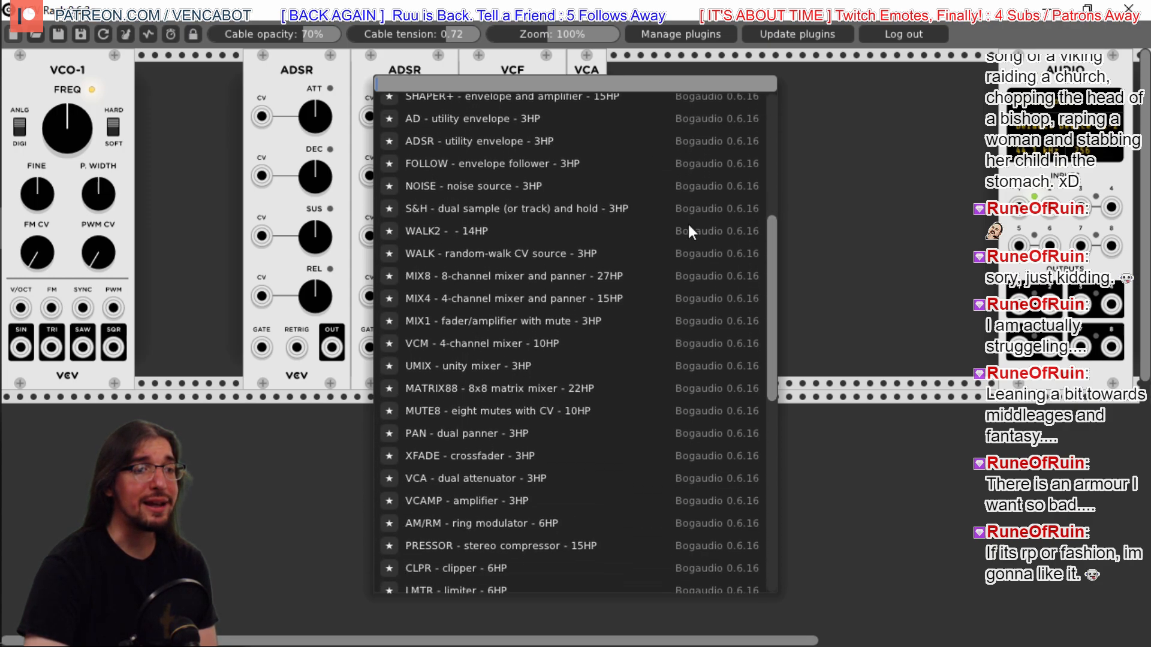
left_click(470, 434)
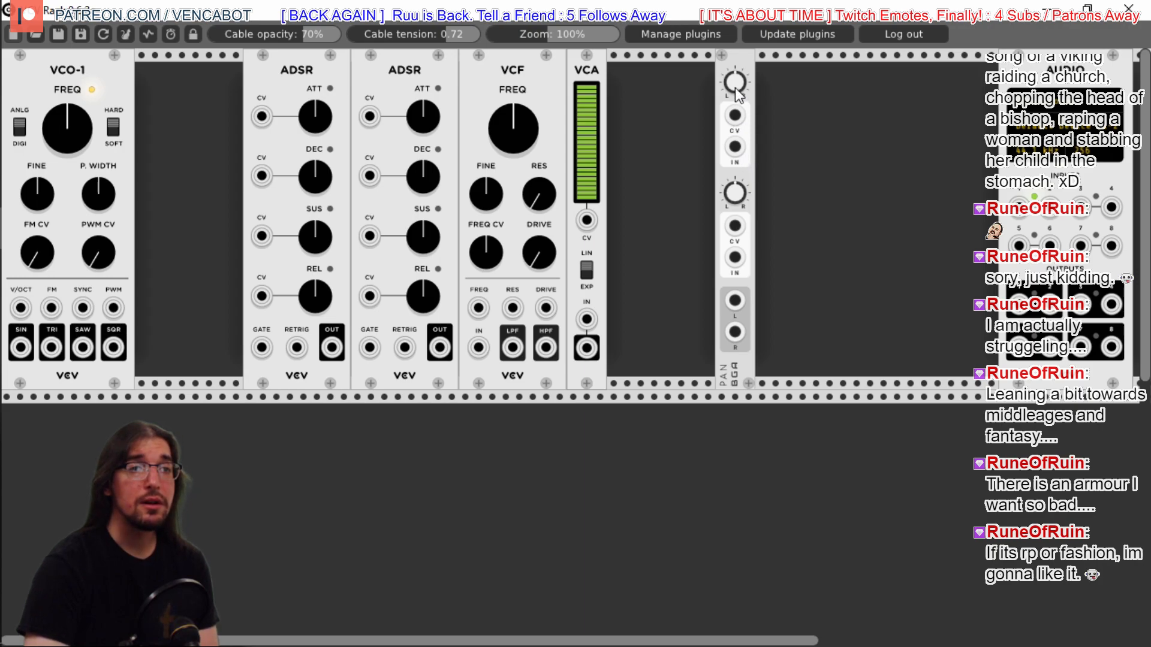
Move the VCA-1 away from the VCF so it sits directly before the PAN module
right_click(800, 120)
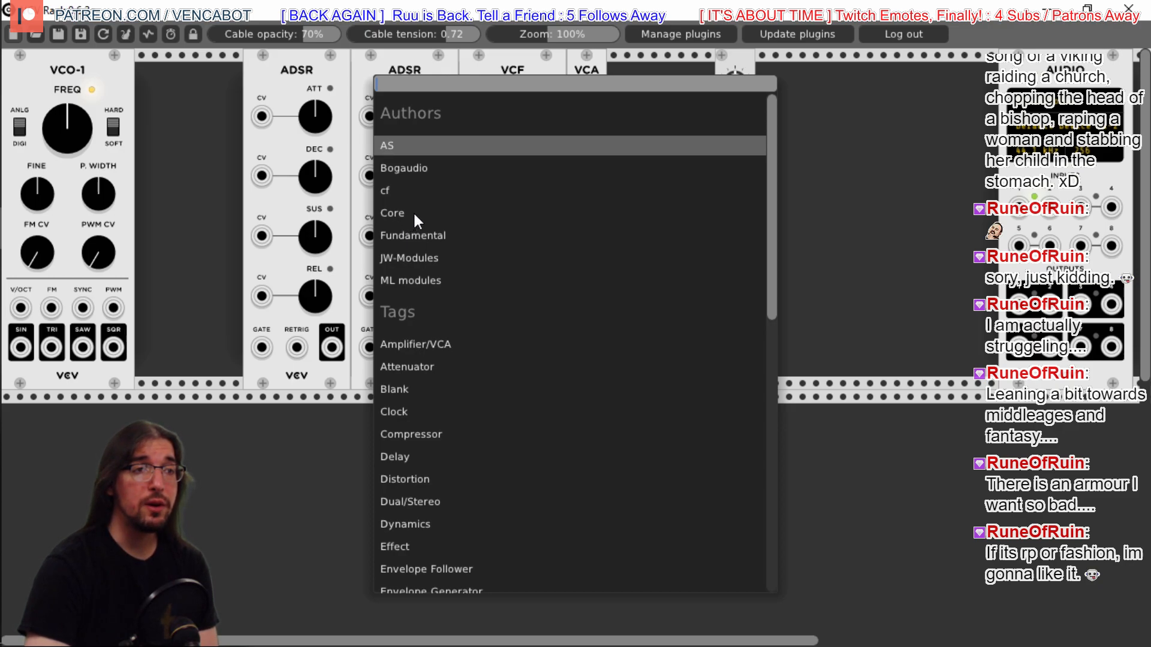
left_click(818, 175)
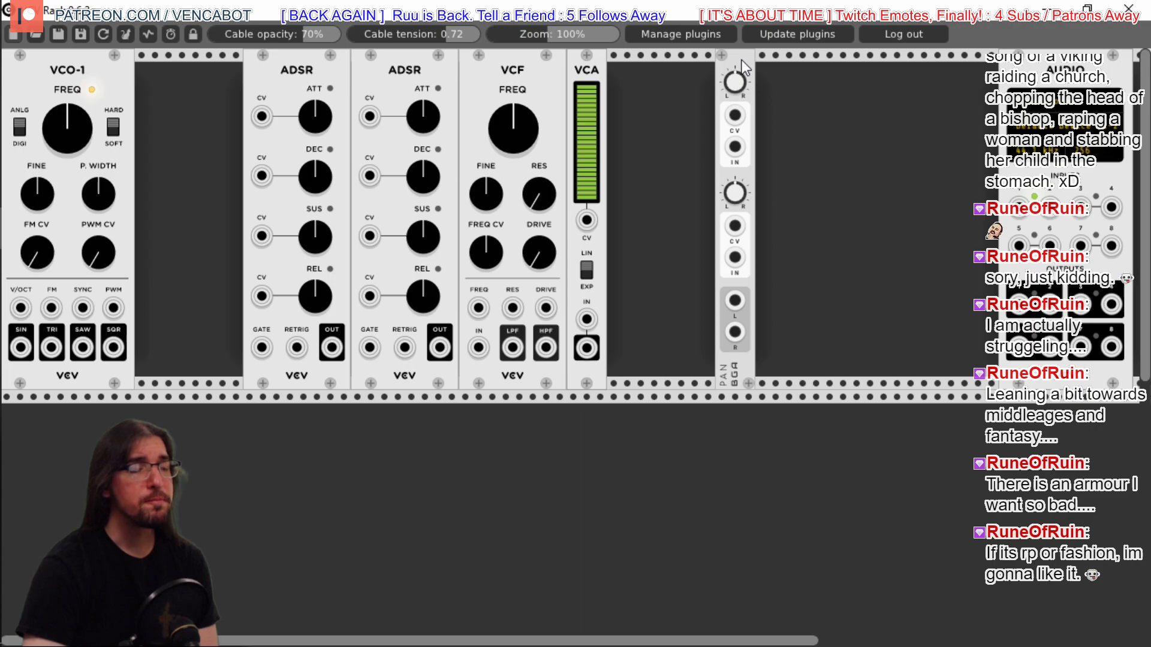
left_click_drag(602, 63, 707, 69)
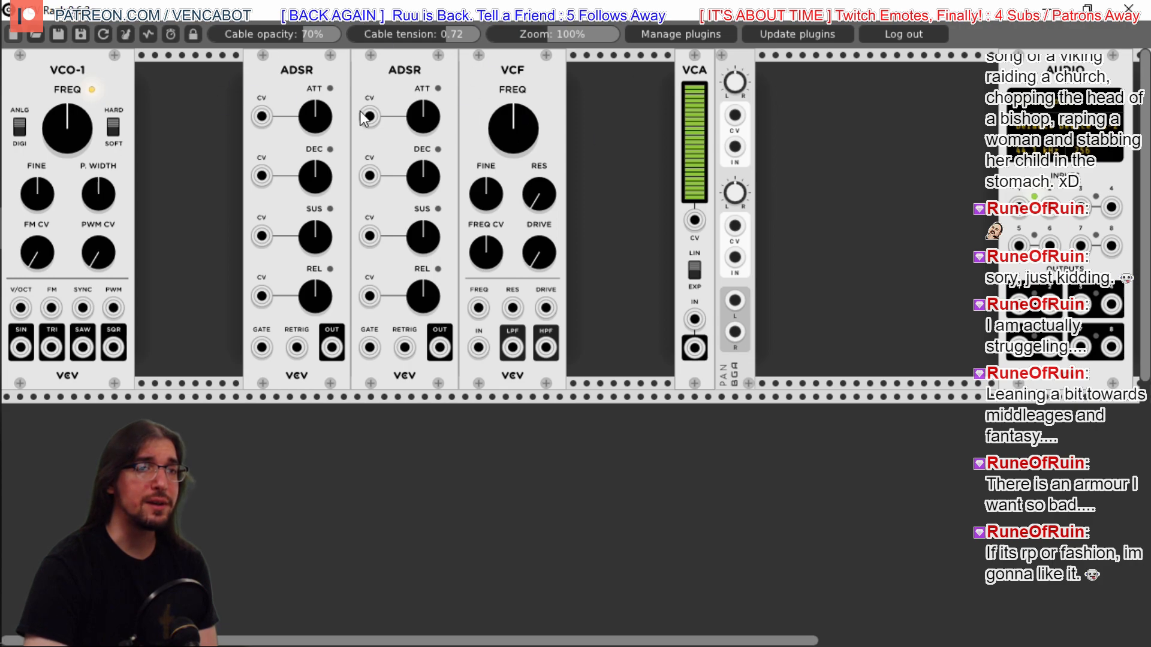
right_click(605, 120)
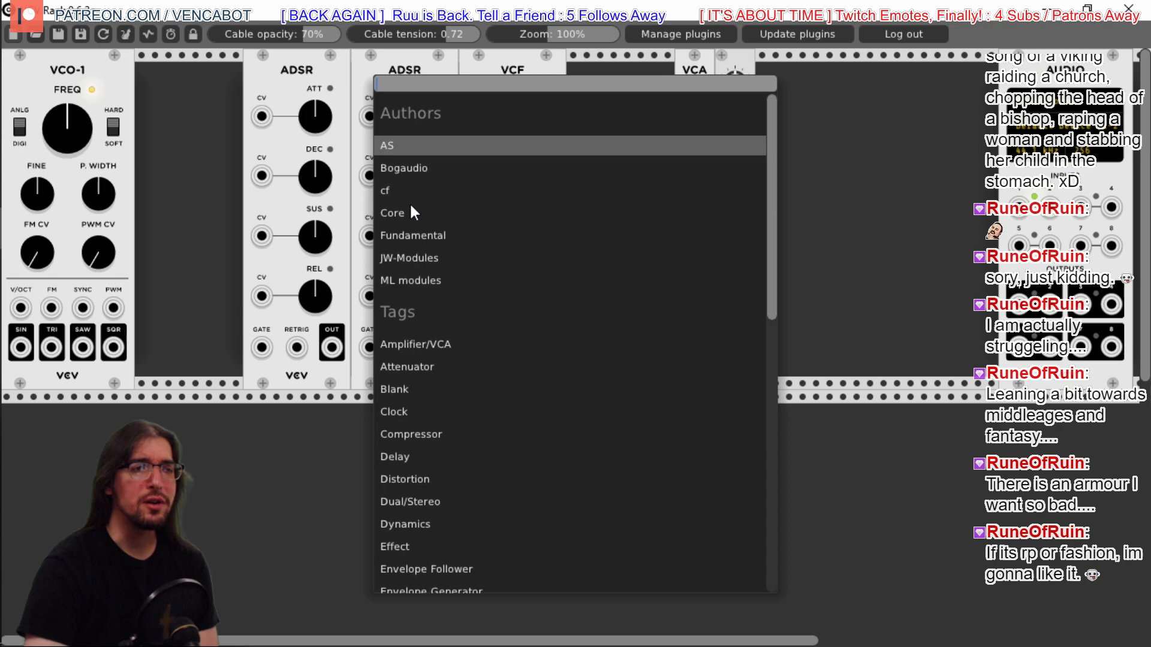
left_click(412, 237)
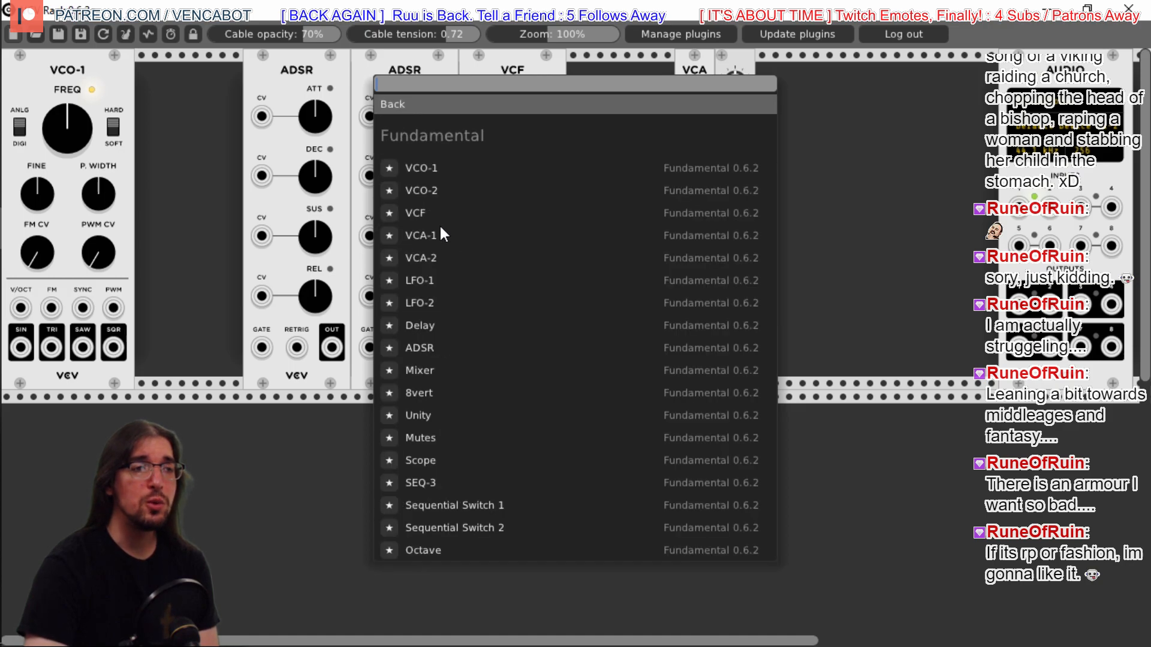
left_click(425, 255)
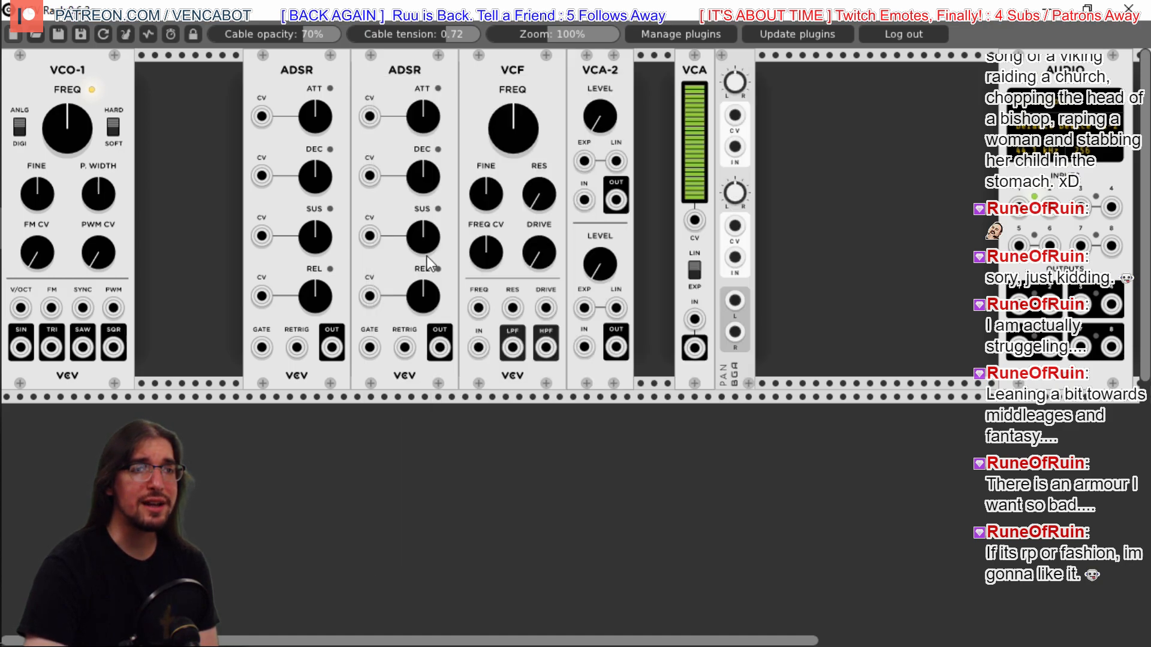
right_click(603, 74)
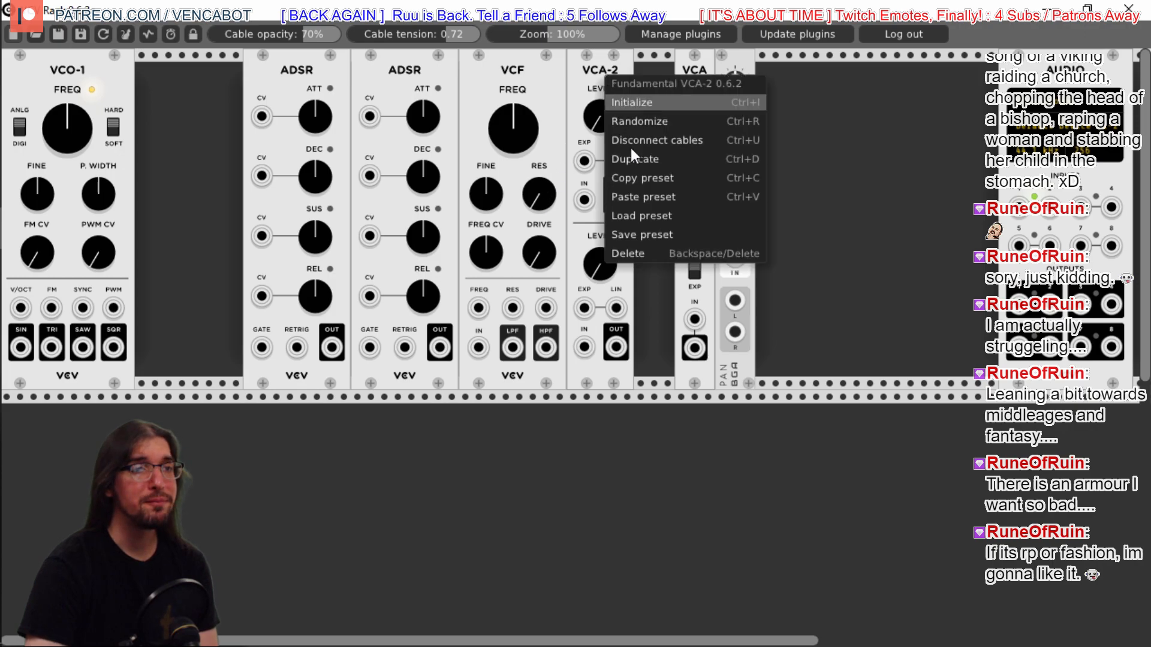
left_click(654, 252)
Add a second Fundamental VCA-1 in the gap just after the VCF
right_click(605, 138)
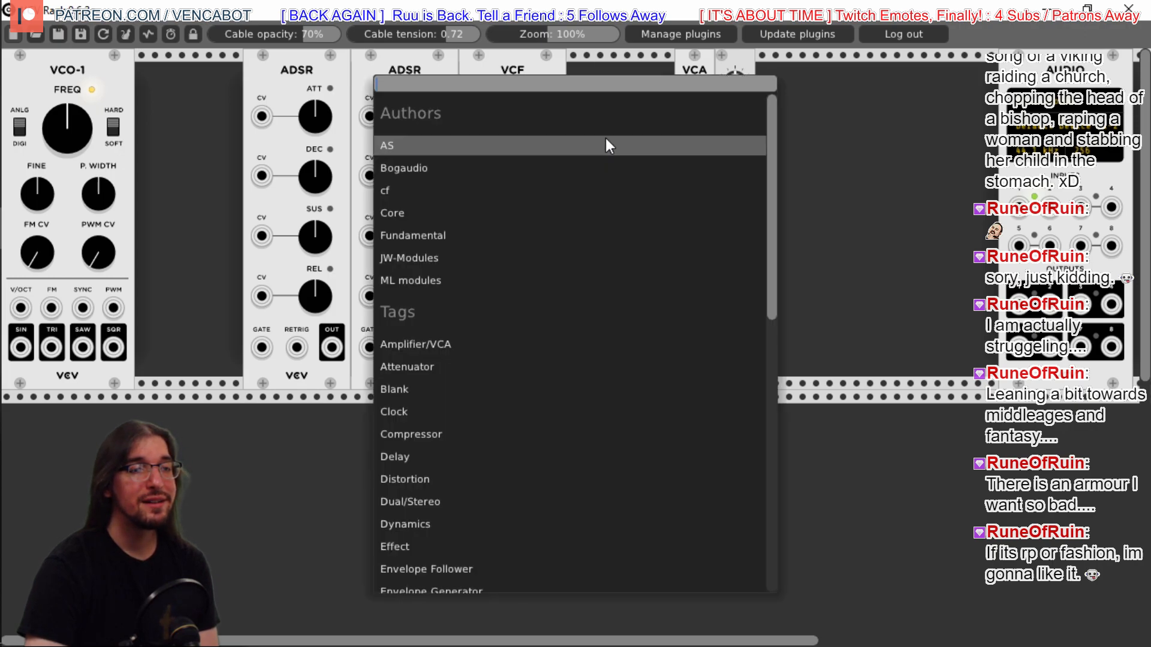
left_click(434, 235)
left_click(427, 236)
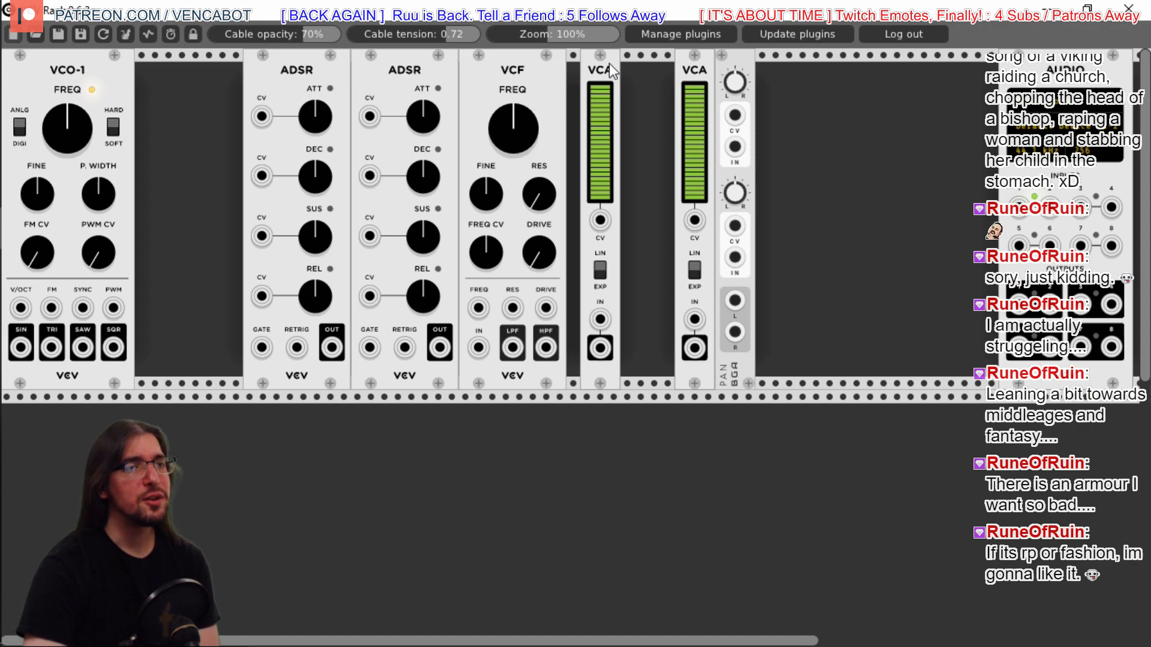
Arrange the first ADSR, the new VCA-1, the second ADSR and the VCF in that order after the VCO-1, without gaps
left_click_drag(322, 60, 242, 66)
left_click_drag(617, 56, 310, 75)
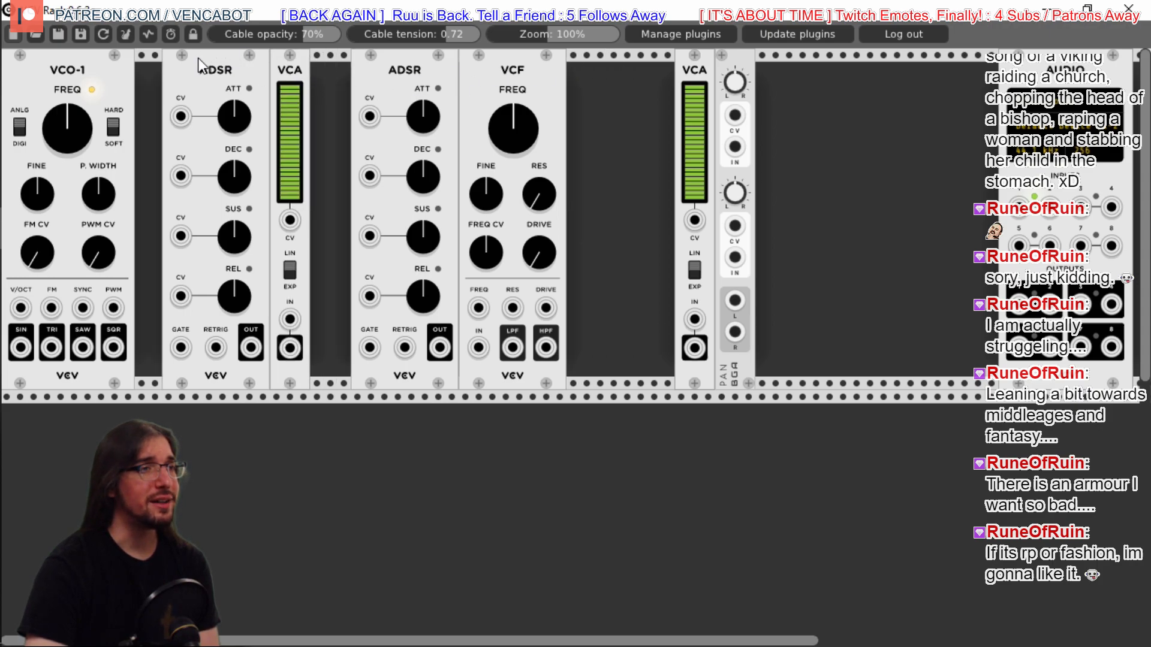
left_click_drag(200, 63, 172, 63)
left_click_drag(285, 63, 259, 62)
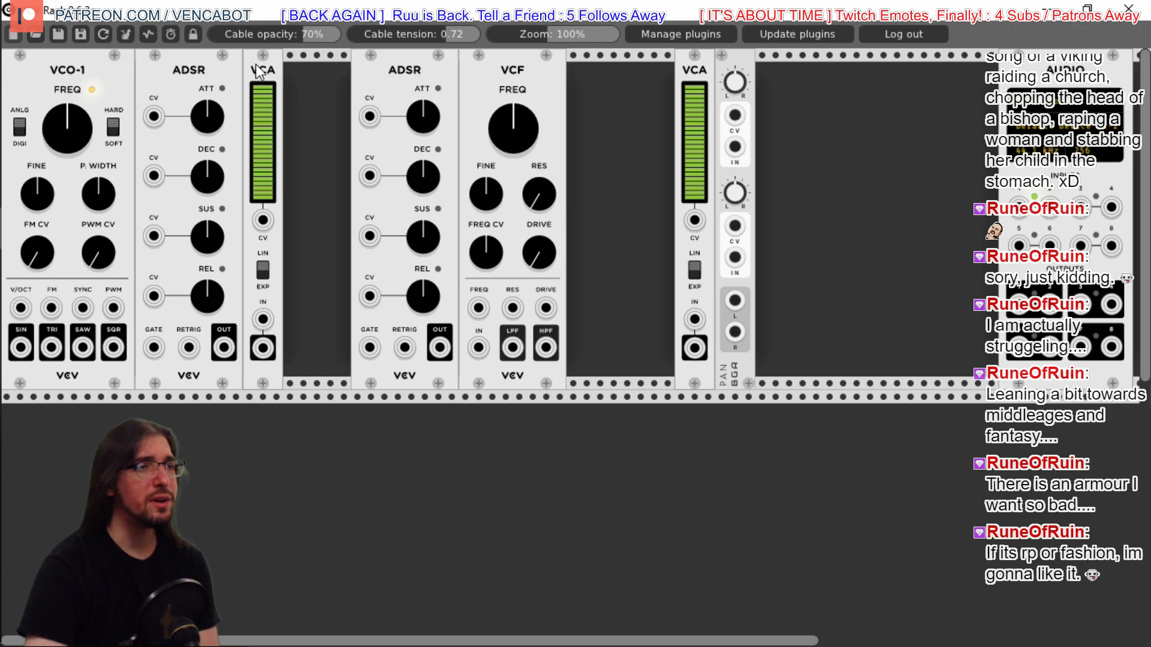
left_click_drag(437, 64, 372, 74)
left_click_drag(538, 62, 470, 69)
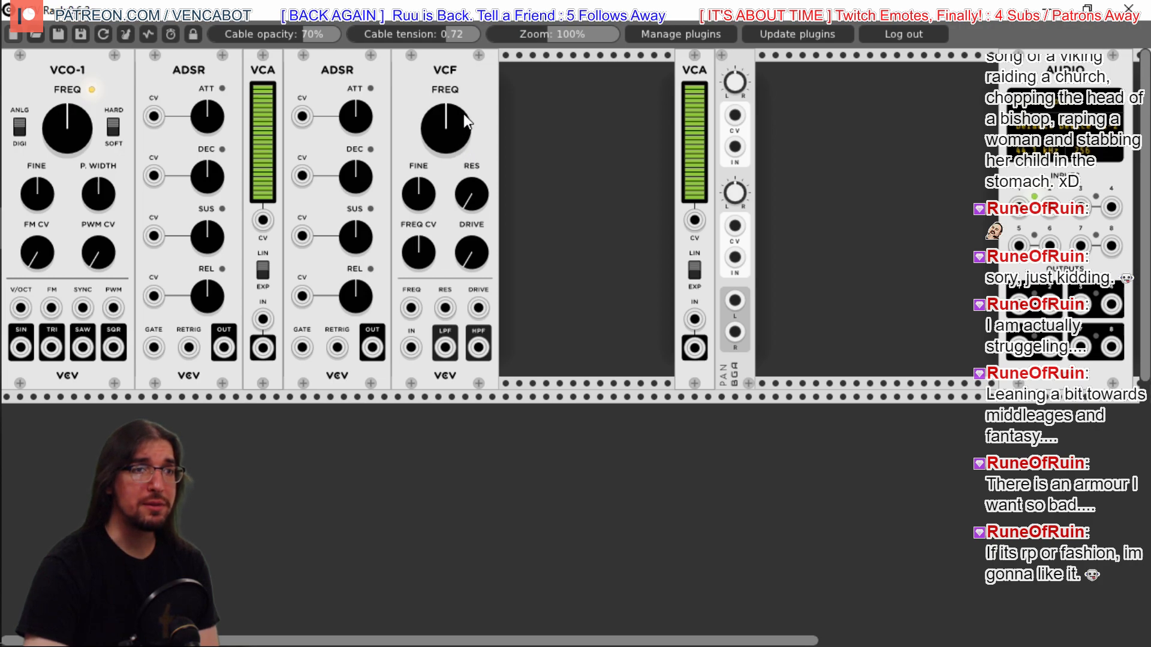
Add a third Fundamental VCA-1 between the VCF and the VCA-1 beside PAN, leaving a module-wide gap after the VCF
right_click(554, 118)
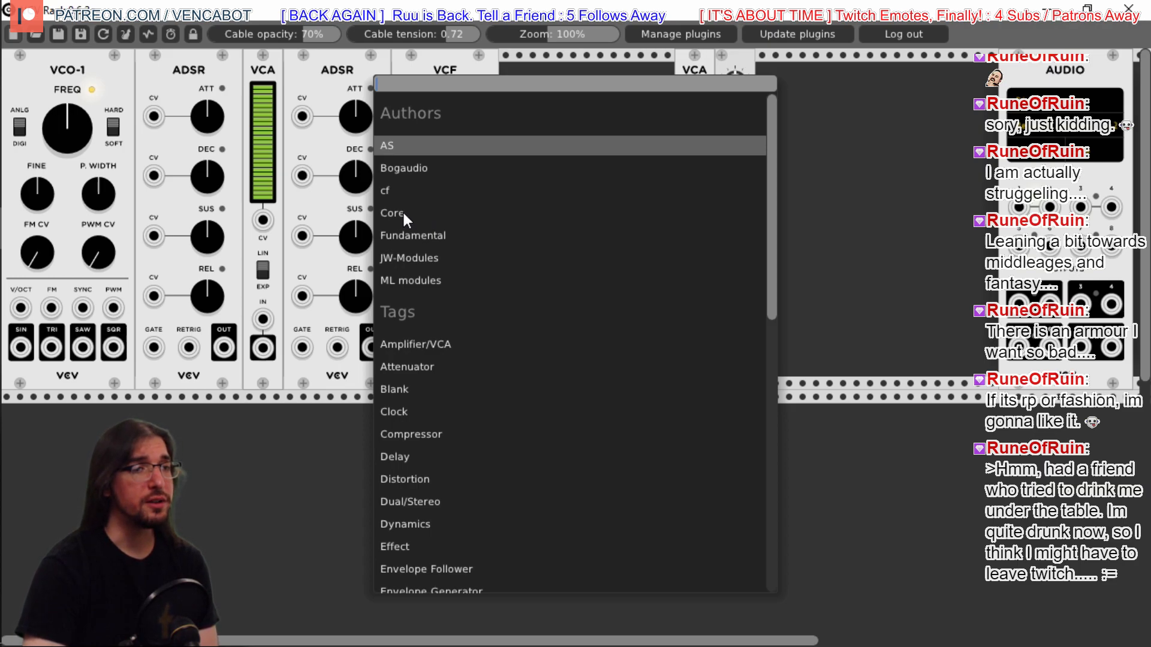
left_click(407, 234)
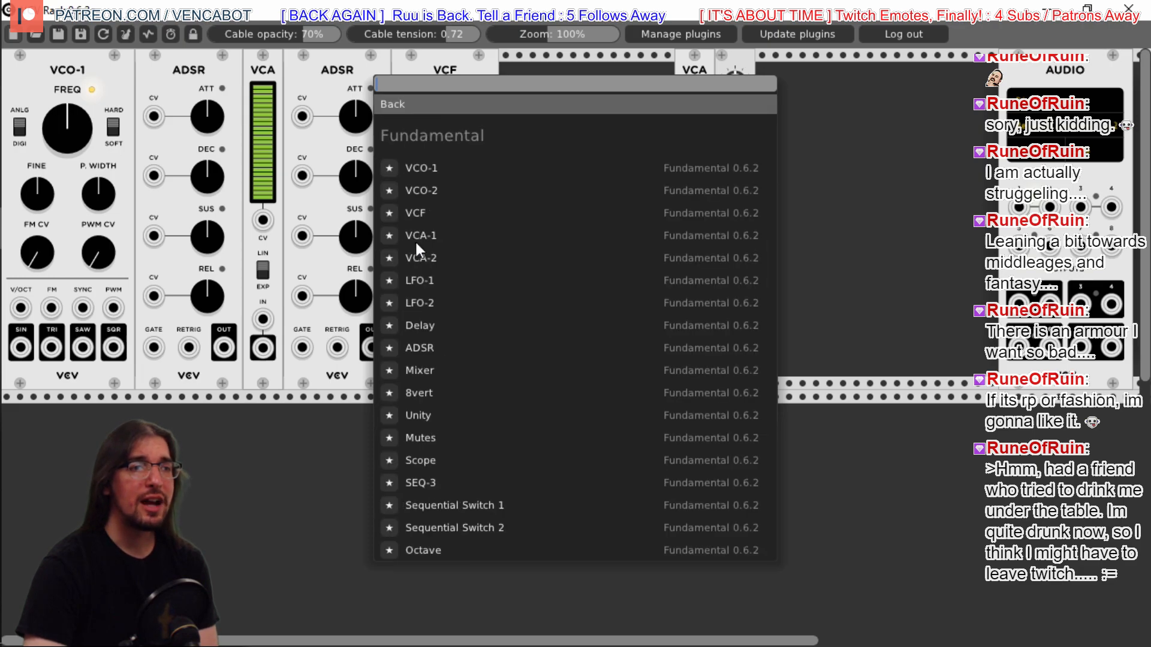
left_click(429, 234)
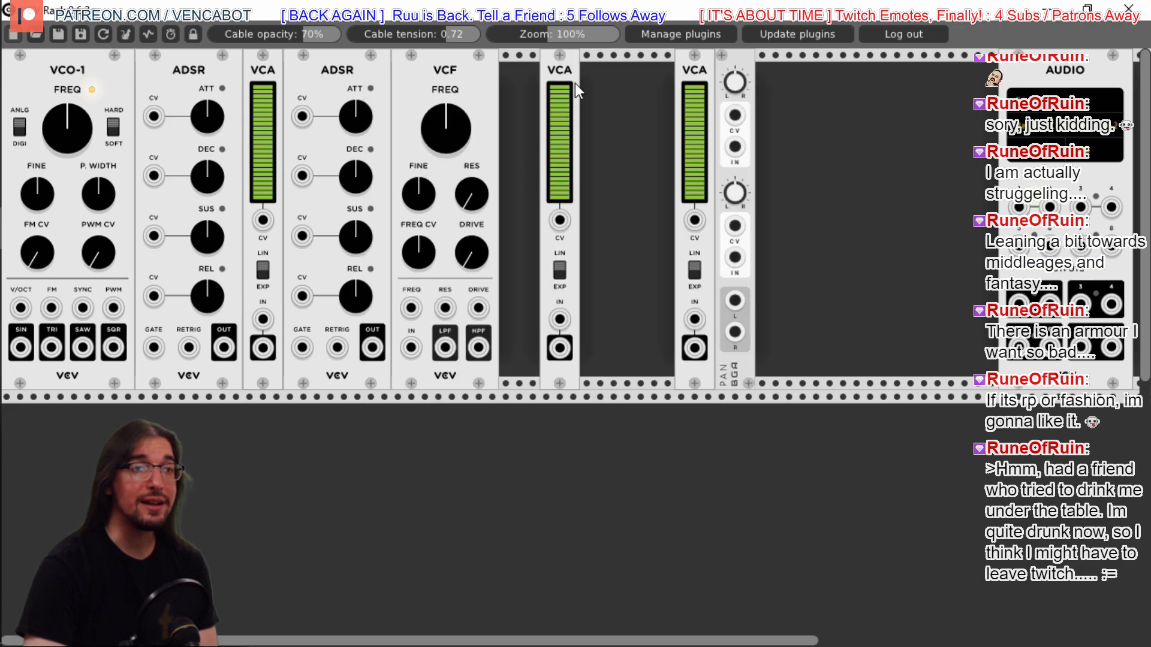
left_click_drag(583, 60, 634, 73)
Add a Fundamental LFO-1 module directly after the PAN module
right_click(541, 110)
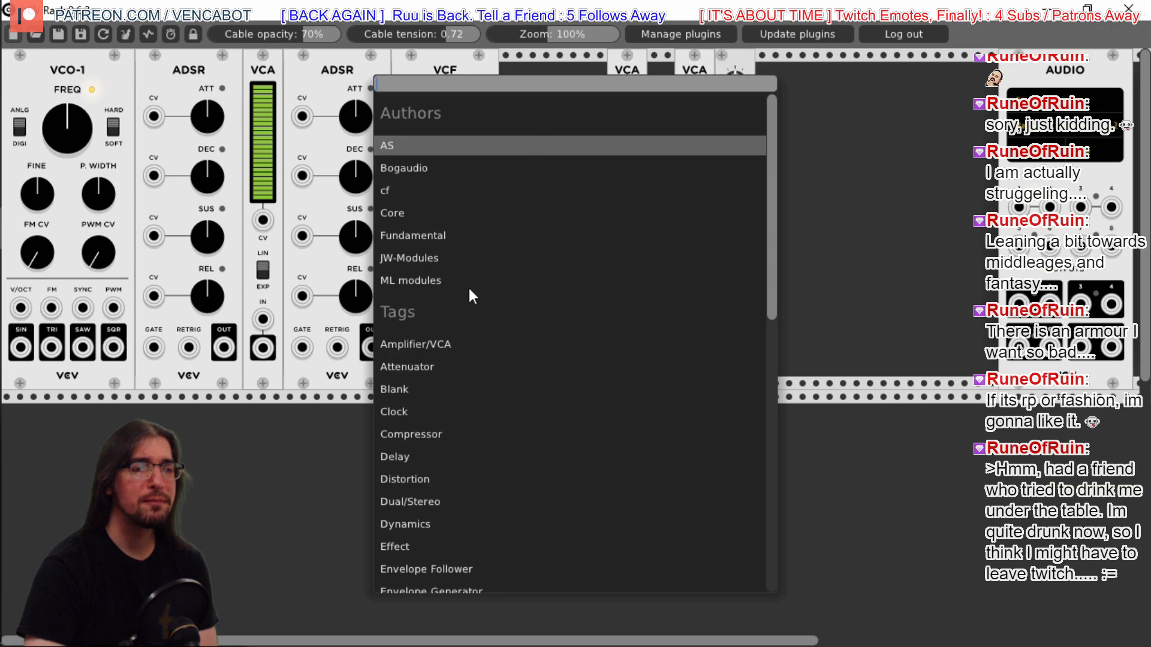
left_click(409, 231)
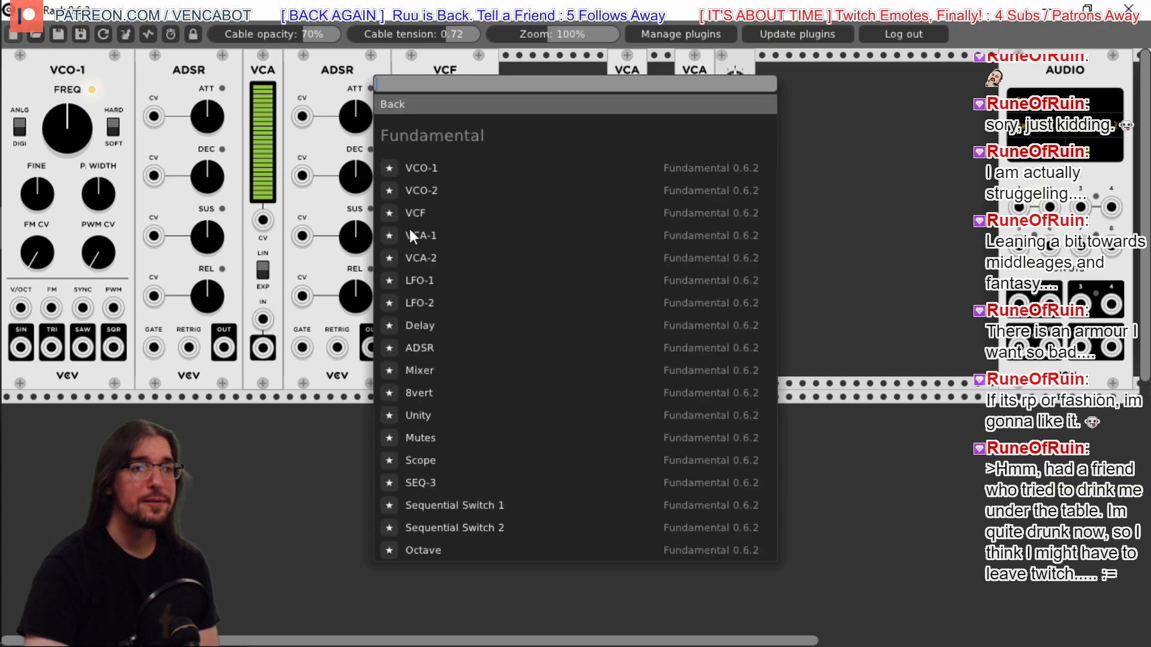
left_click(432, 281)
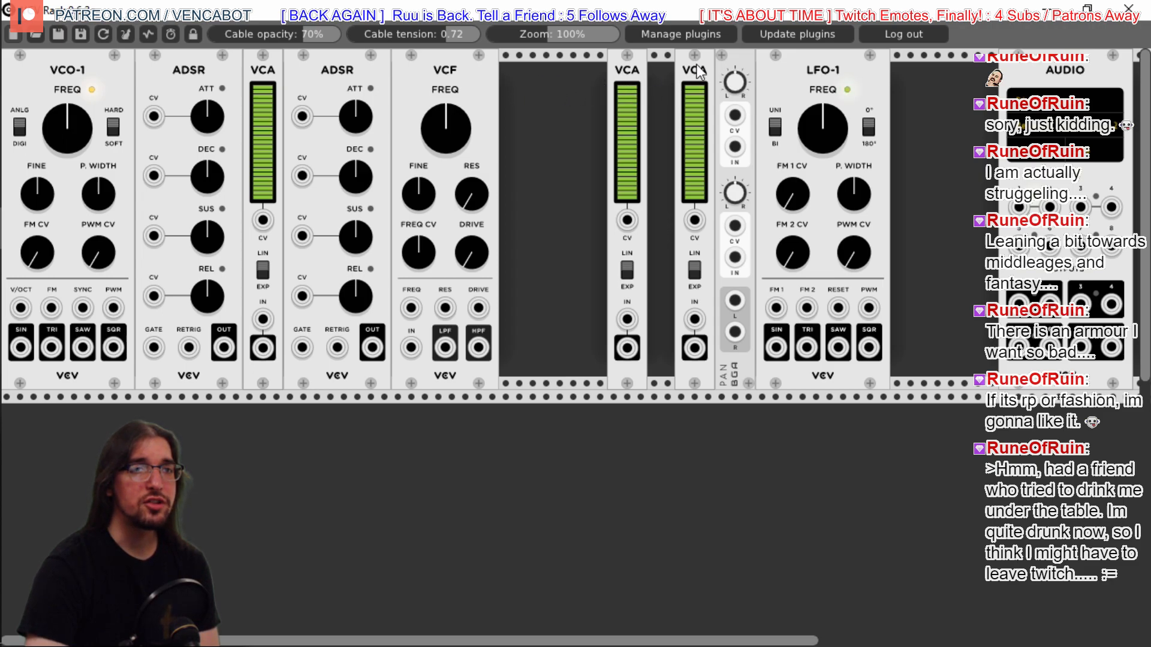
Shift the LFO-1, PAN and adjoining VCA-1 toward the Audio module, keeping them side by side and widening the gap between the last two VCAs
left_click_drag(854, 63, 935, 65)
left_click_drag(746, 59, 830, 64)
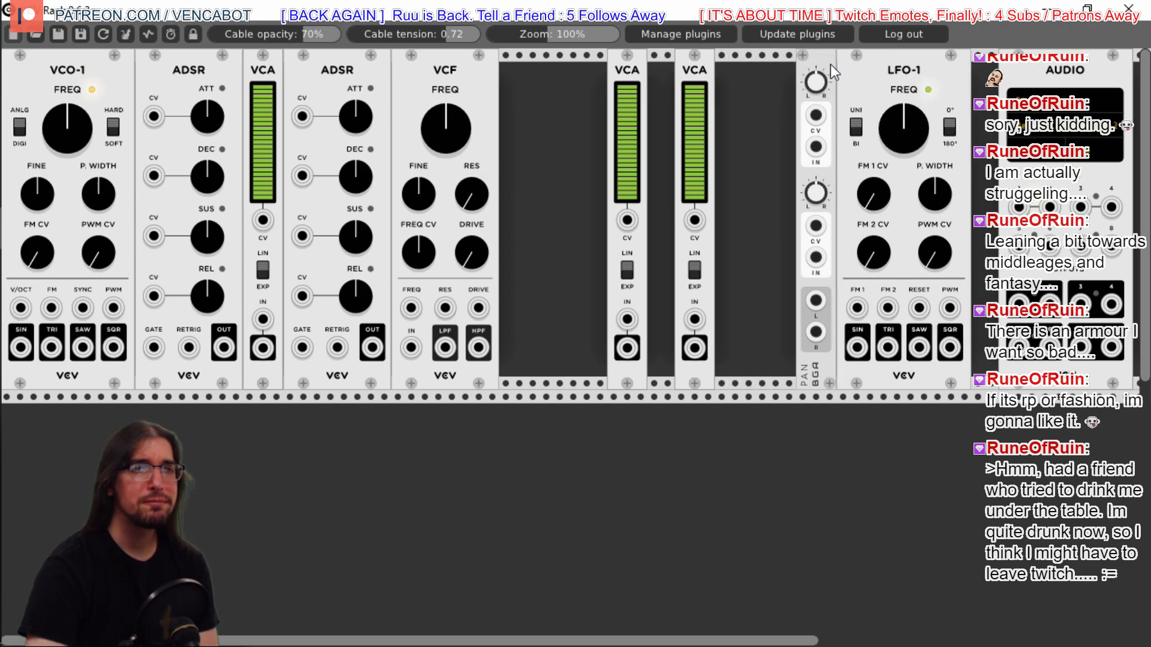
left_click_drag(702, 67, 839, 74)
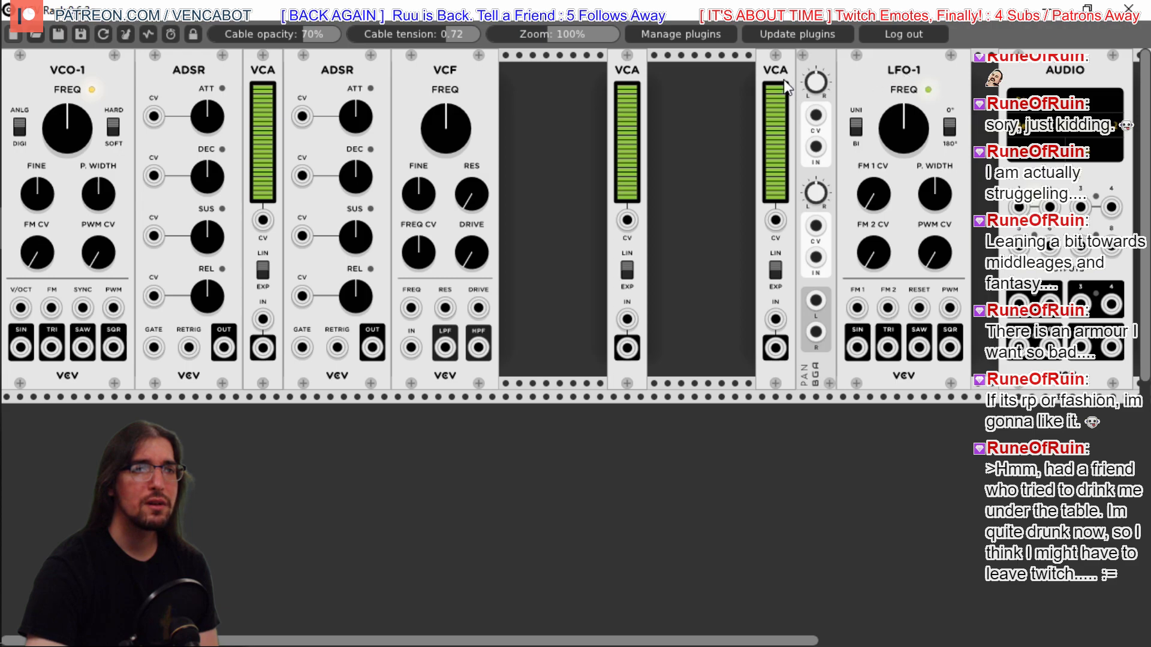
Move the LFO-1 directly after the VCF, with the middle VCA-1 attached right behind it
left_click_drag(643, 67, 708, 68)
left_click_drag(926, 78, 581, 89)
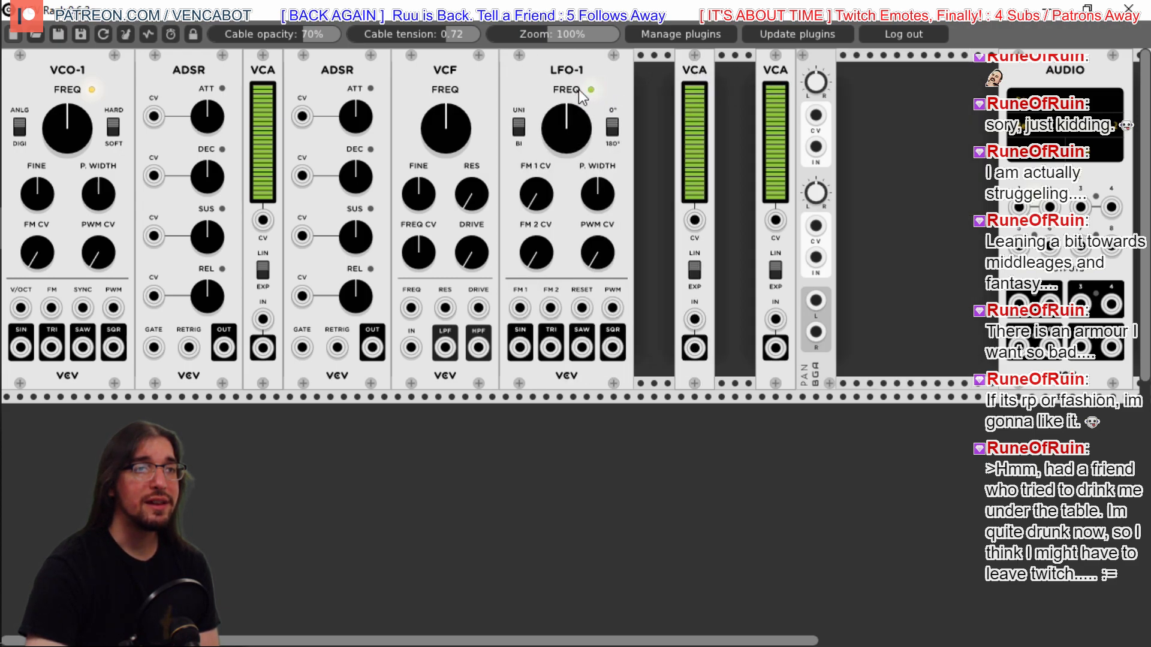
left_click_drag(674, 68, 647, 66)
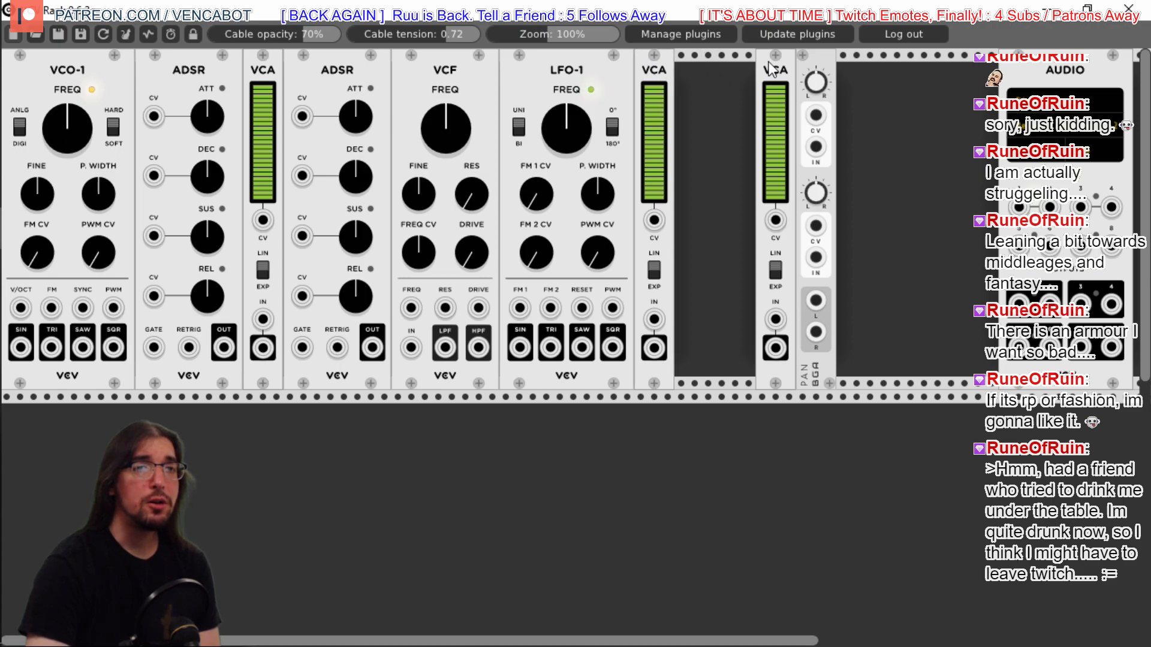
Move PAN and its adjoining VCA-1 up against the Audio module and check the Audio module's block size options
left_click_drag(826, 60, 986, 65)
left_click_drag(786, 65, 940, 74)
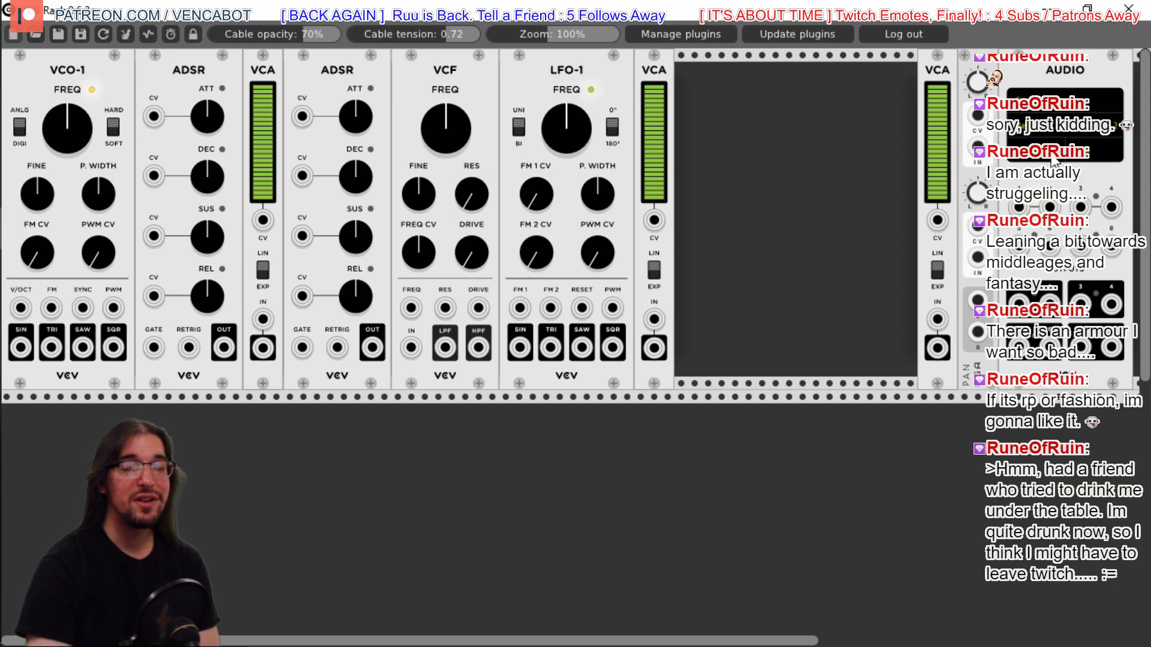
left_click(1083, 161)
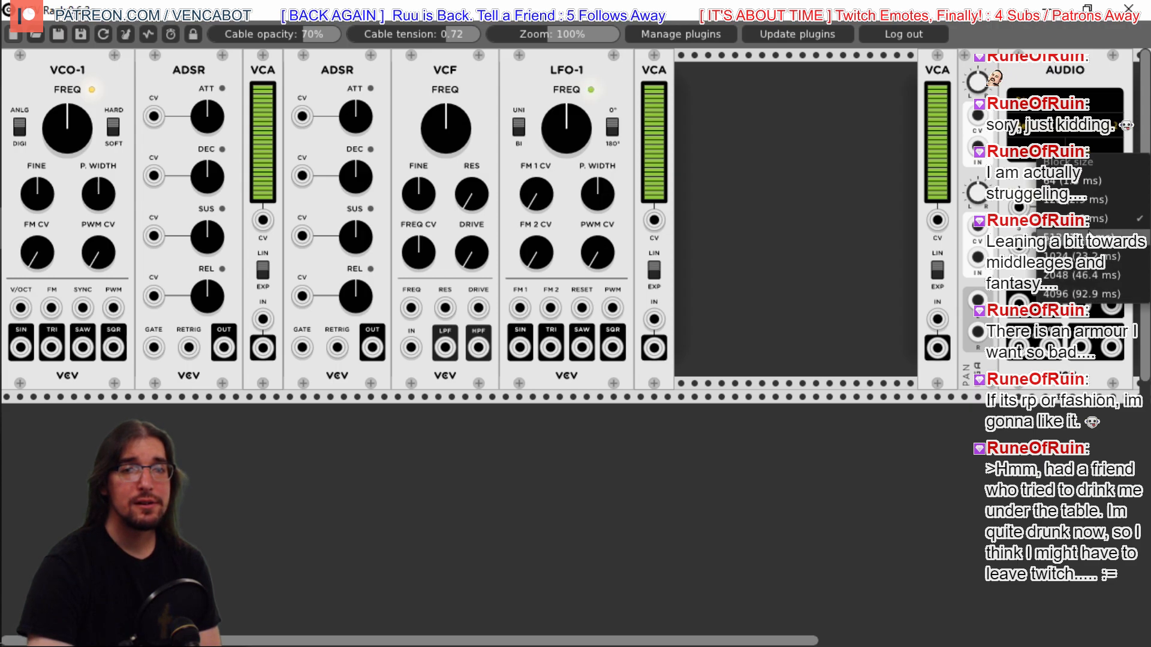
left_click(718, 190)
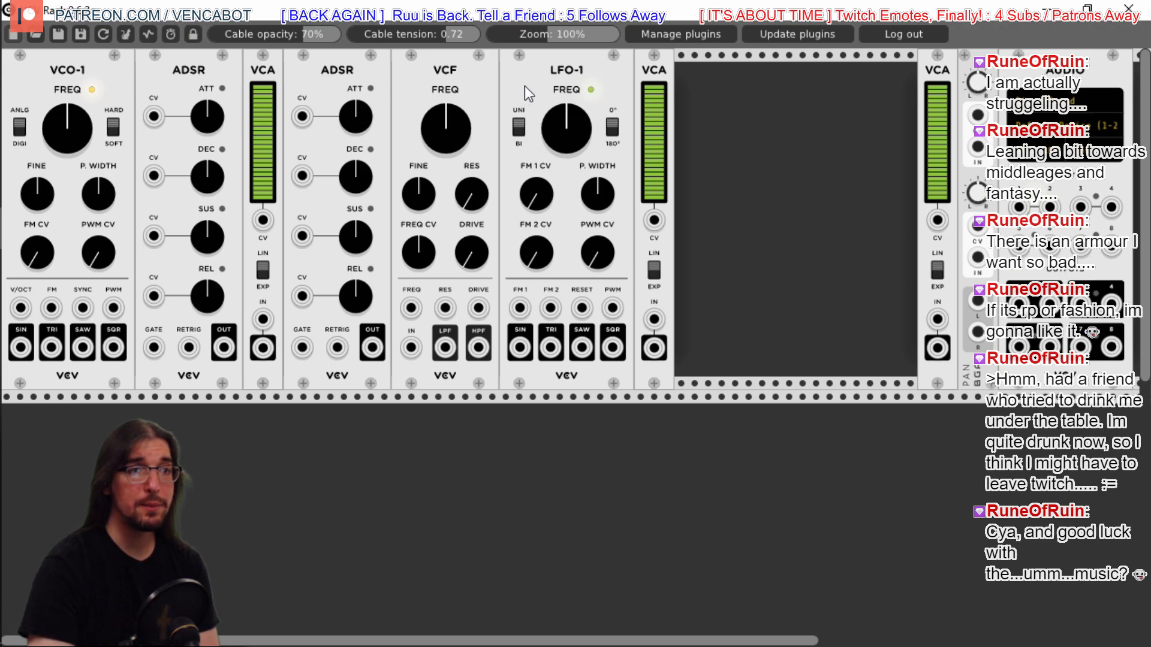
Shift every module from the VCO-1 to the middle VCA-1 against the last VCA-1, keeping their order and freeing space before the VCO-1
left_click_drag(659, 66, 897, 70)
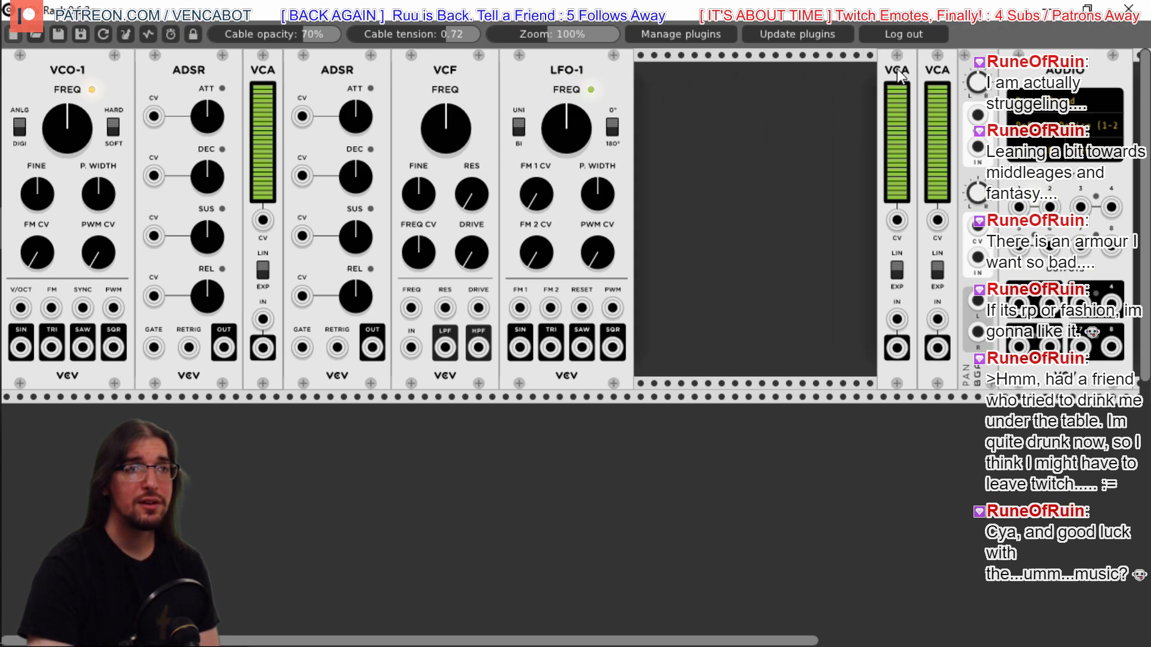
left_click_drag(605, 64, 836, 78)
left_click_drag(474, 72, 710, 75)
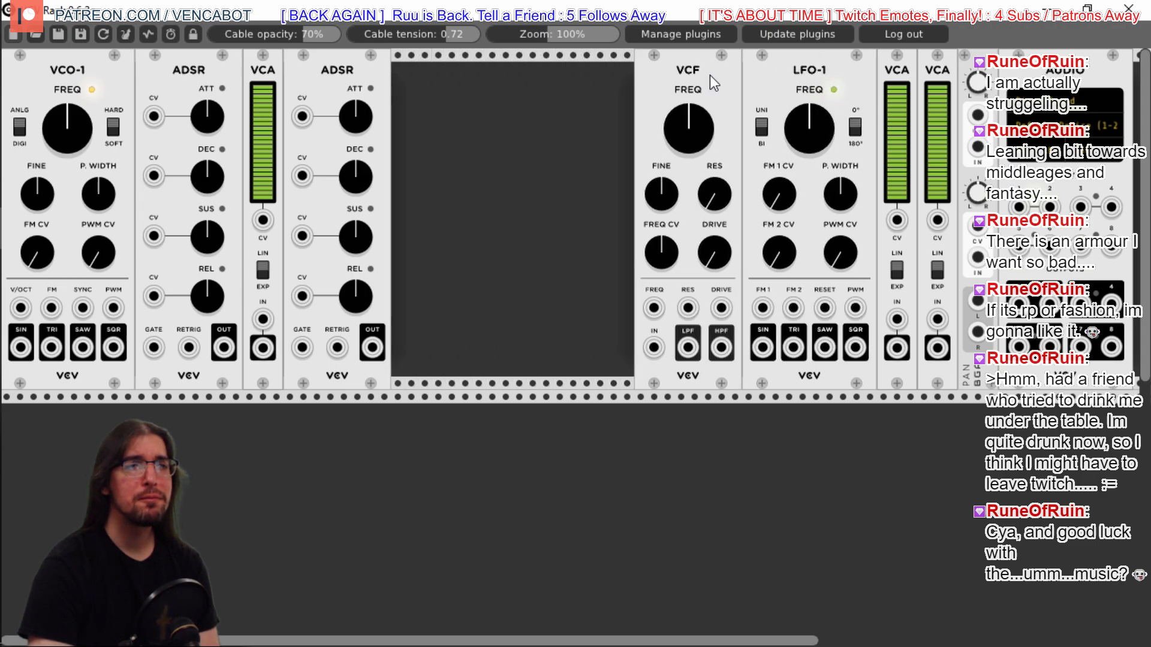
left_click_drag(296, 67, 573, 63)
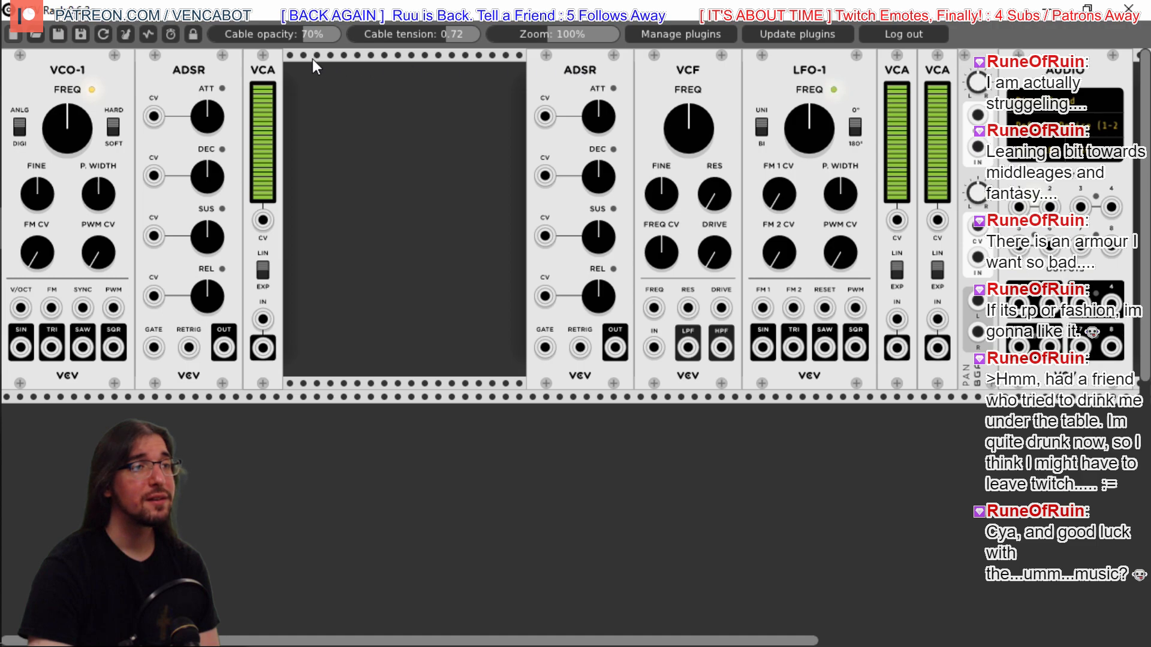
left_click_drag(272, 62, 517, 63)
left_click_drag(180, 71, 422, 69)
left_click_drag(125, 69, 369, 64)
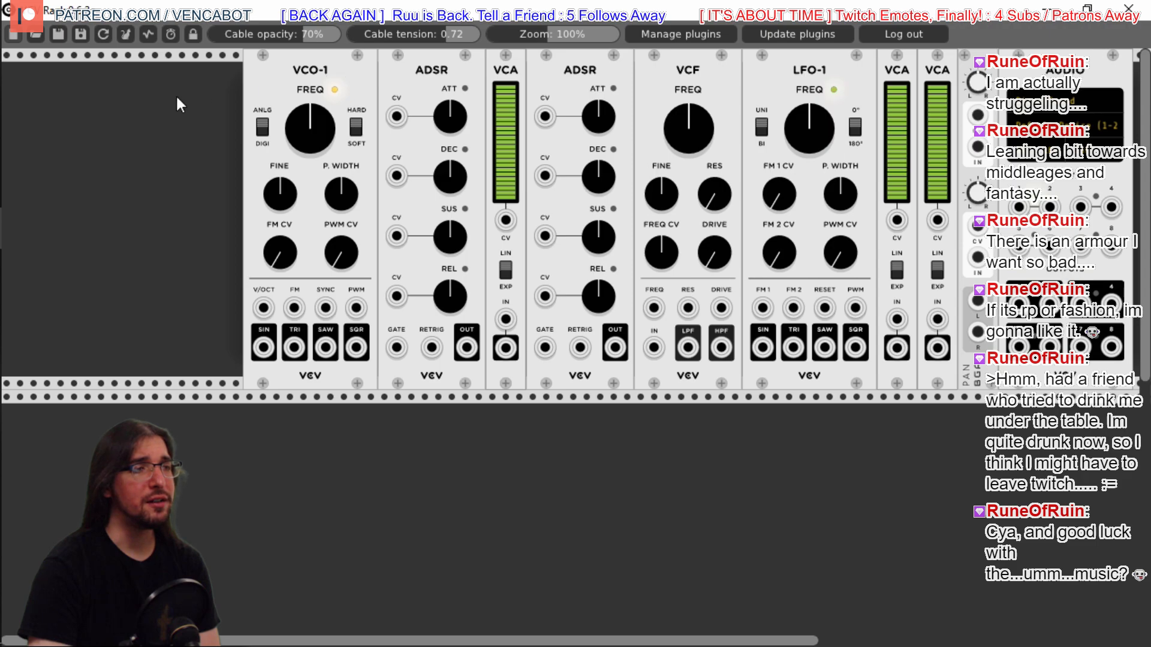
Look through the AS author's module list for a module to place before the VCO-1
right_click(42, 116)
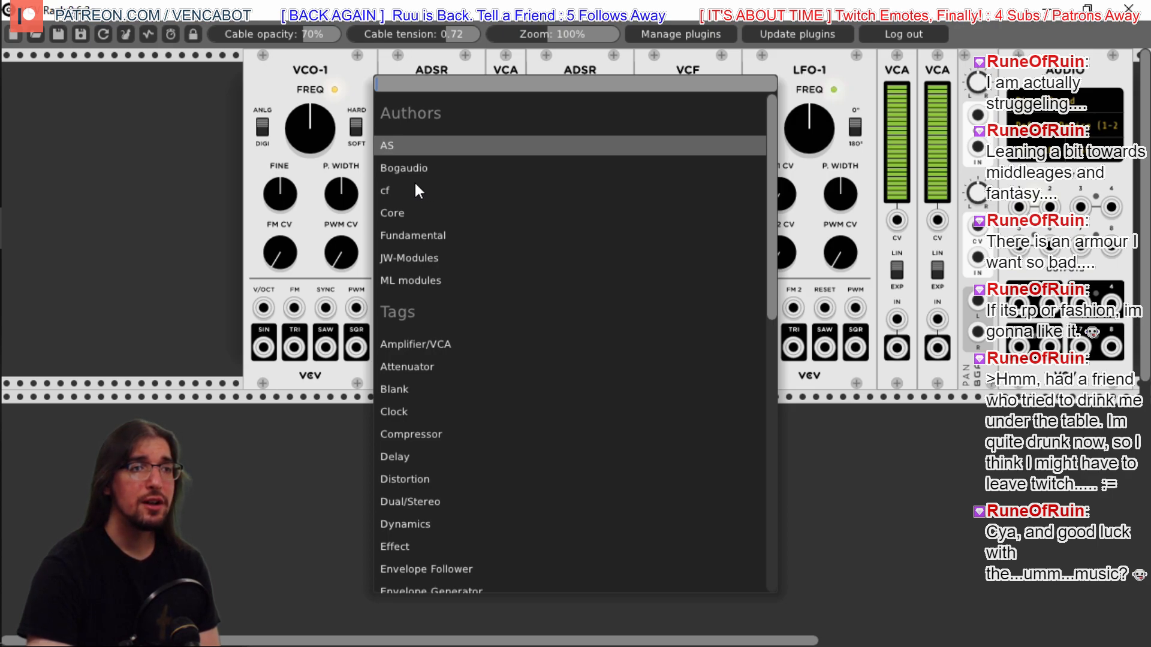
left_click(422, 146)
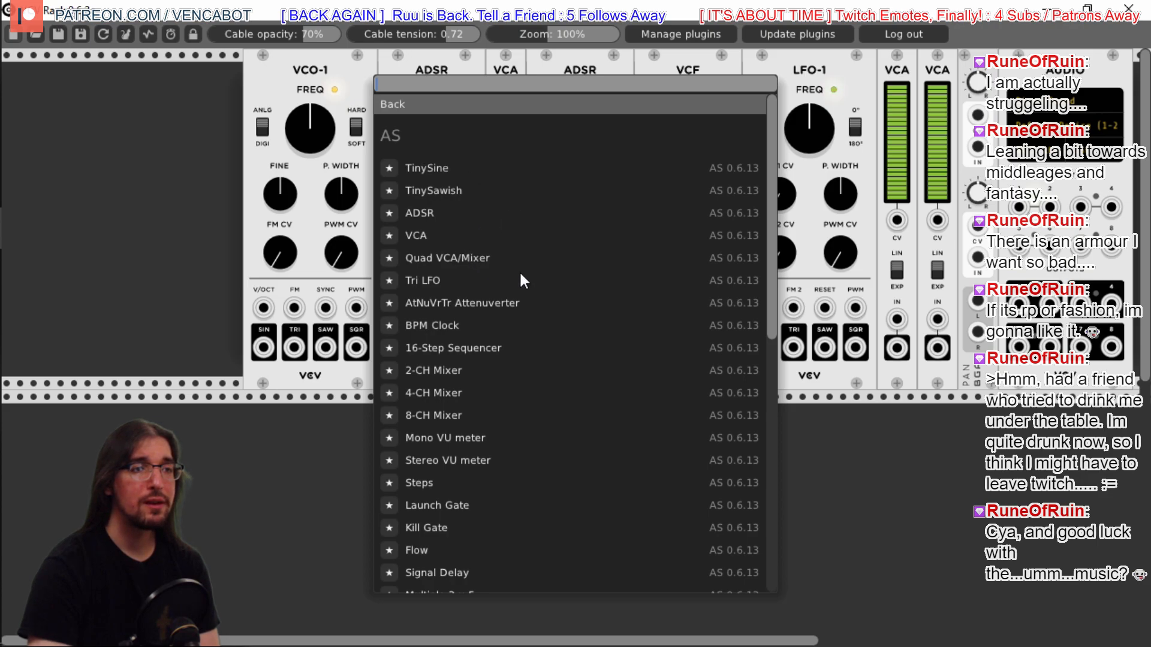
left_click_drag(771, 229, 771, 310)
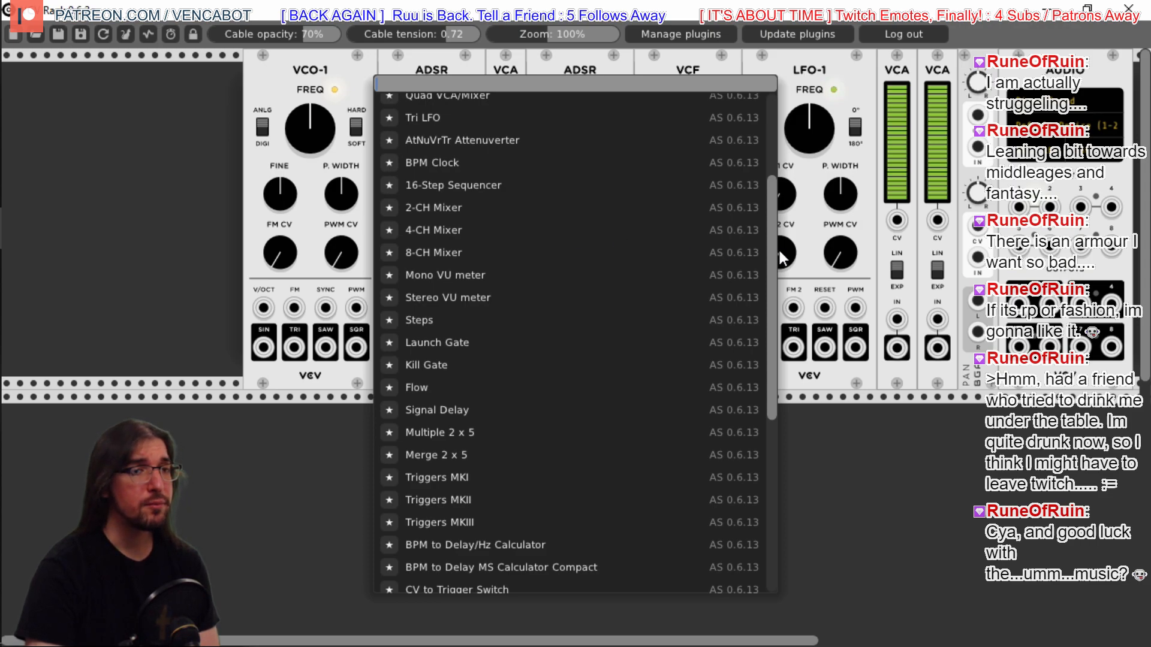
scroll(769, 246, "down", 2)
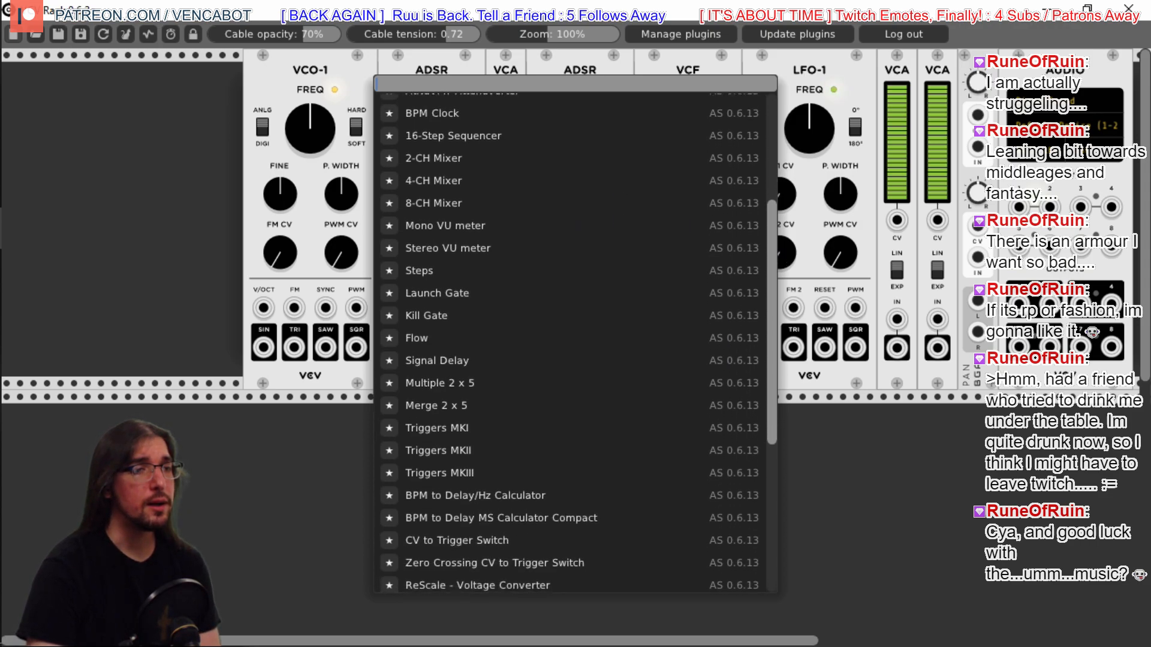
scroll(768, 246, "down", 3)
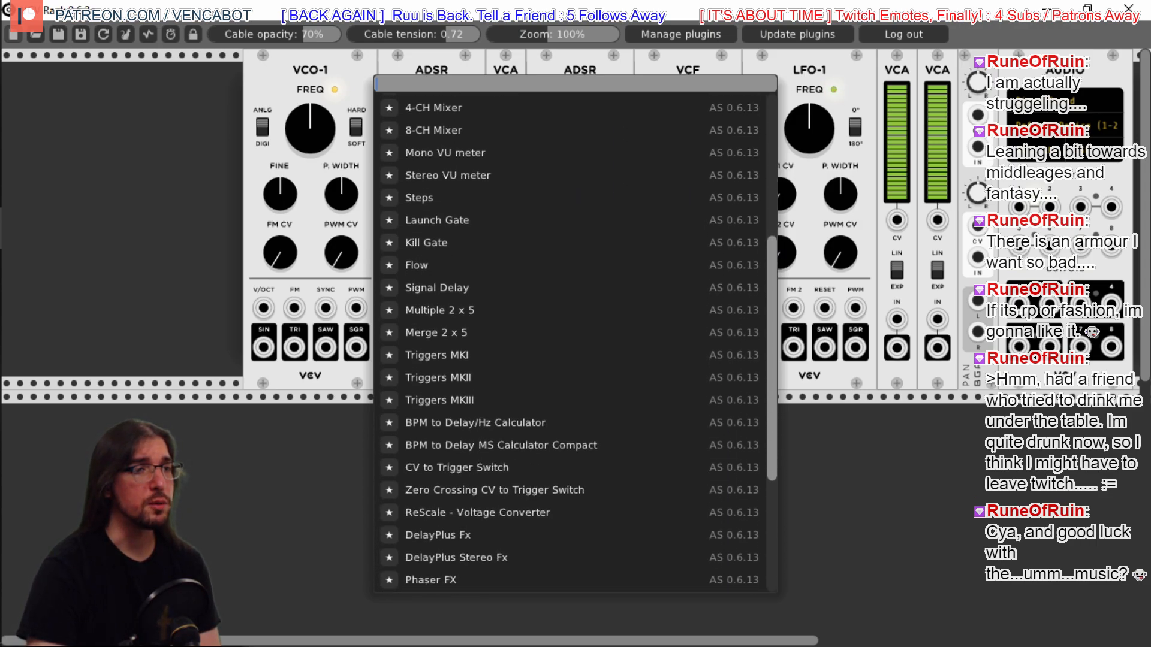
scroll(578, 343, "down", 4)
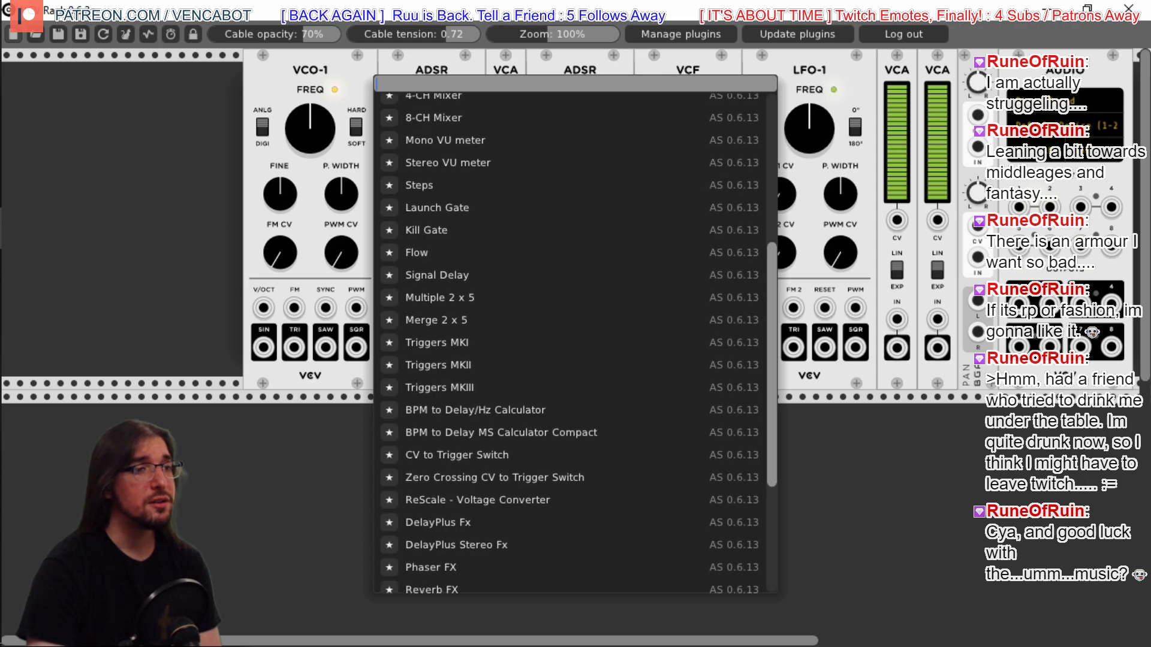
scroll(578, 344, "down", 6)
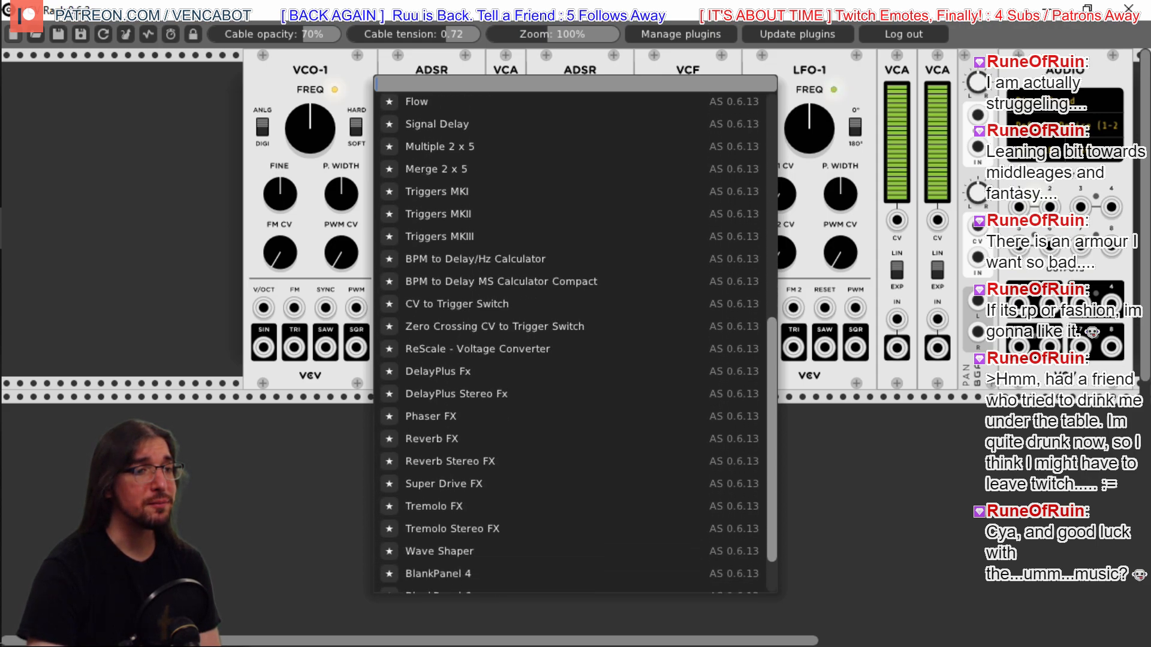
left_click(142, 270)
Look through the whole Bogaudio module list for a module to place before the VCO-1
right_click(138, 261)
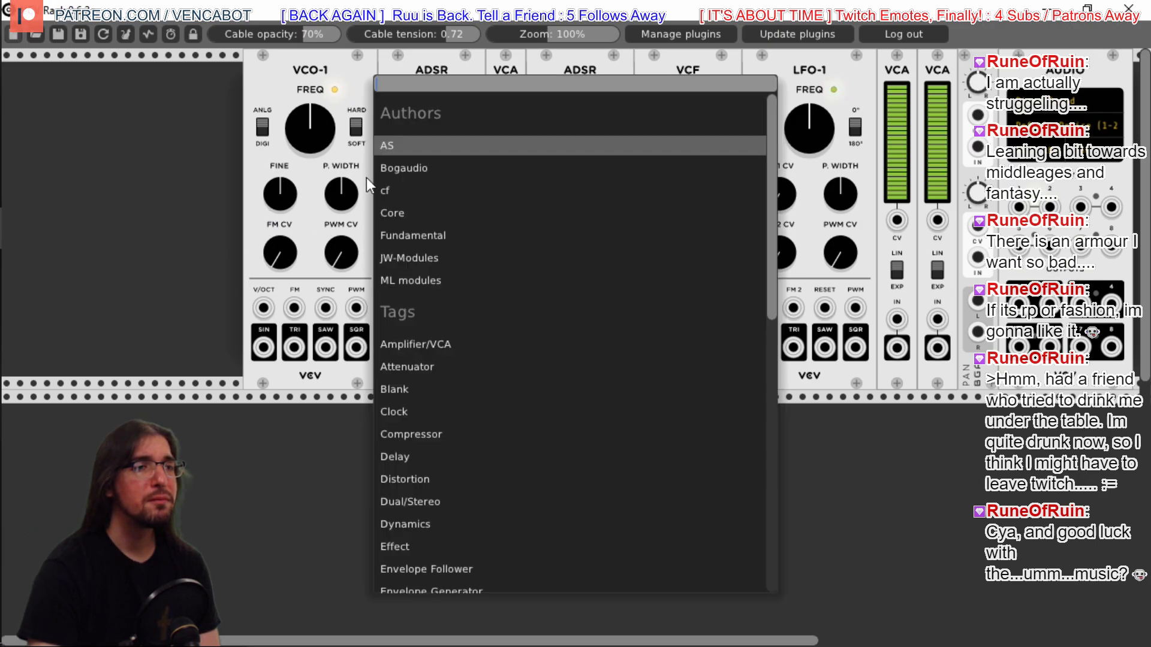
left_click(394, 164)
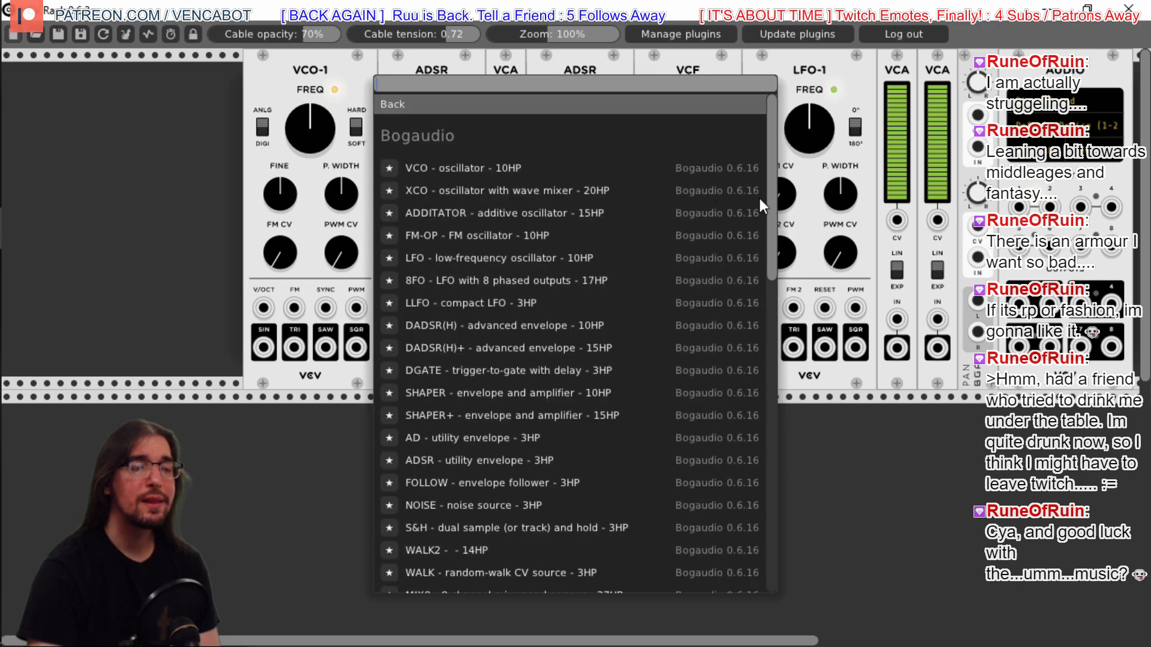
left_click_drag(771, 198, 771, 411)
scroll(576, 335, "down", 2)
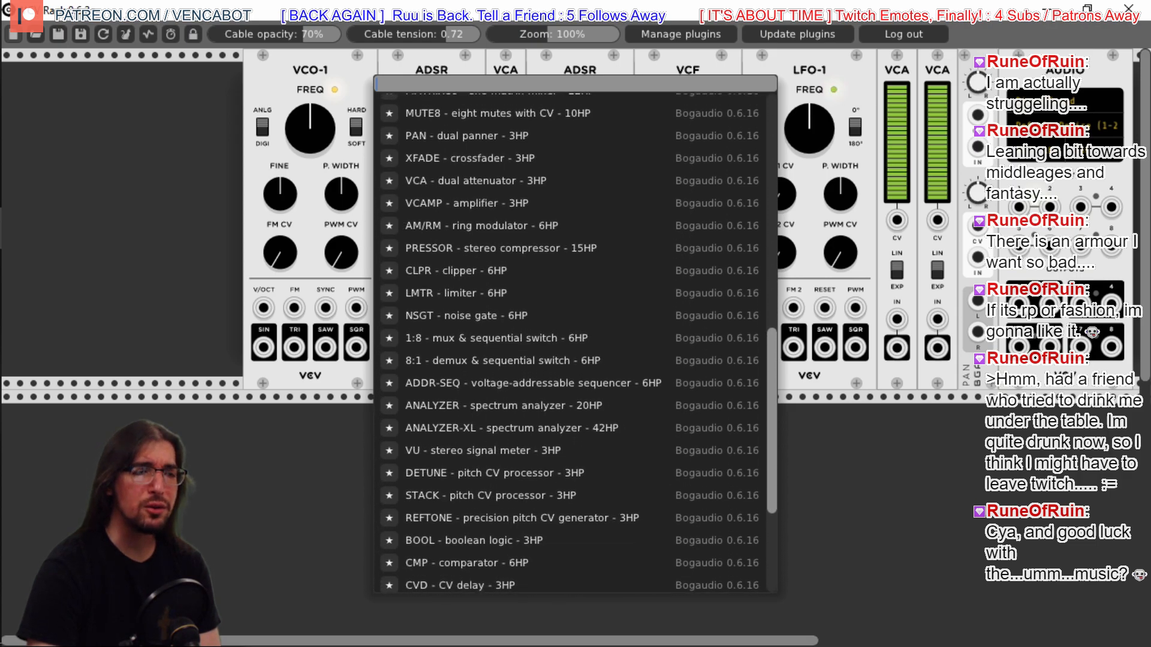
scroll(576, 335, "down", 2)
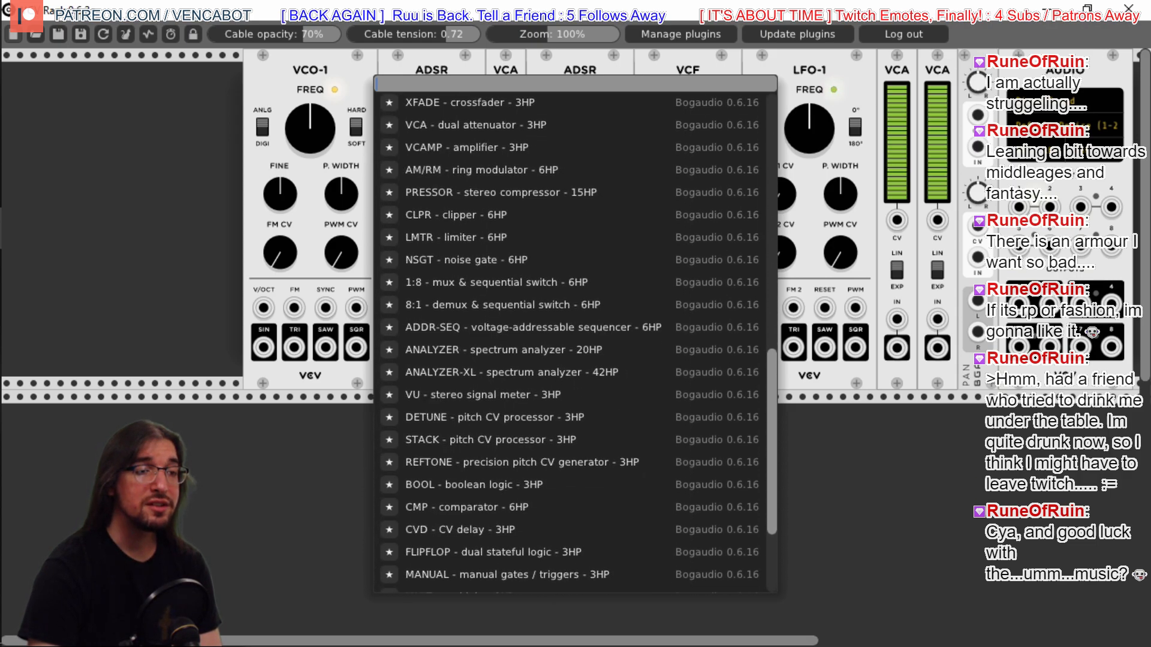
scroll(575, 336, "down", 3)
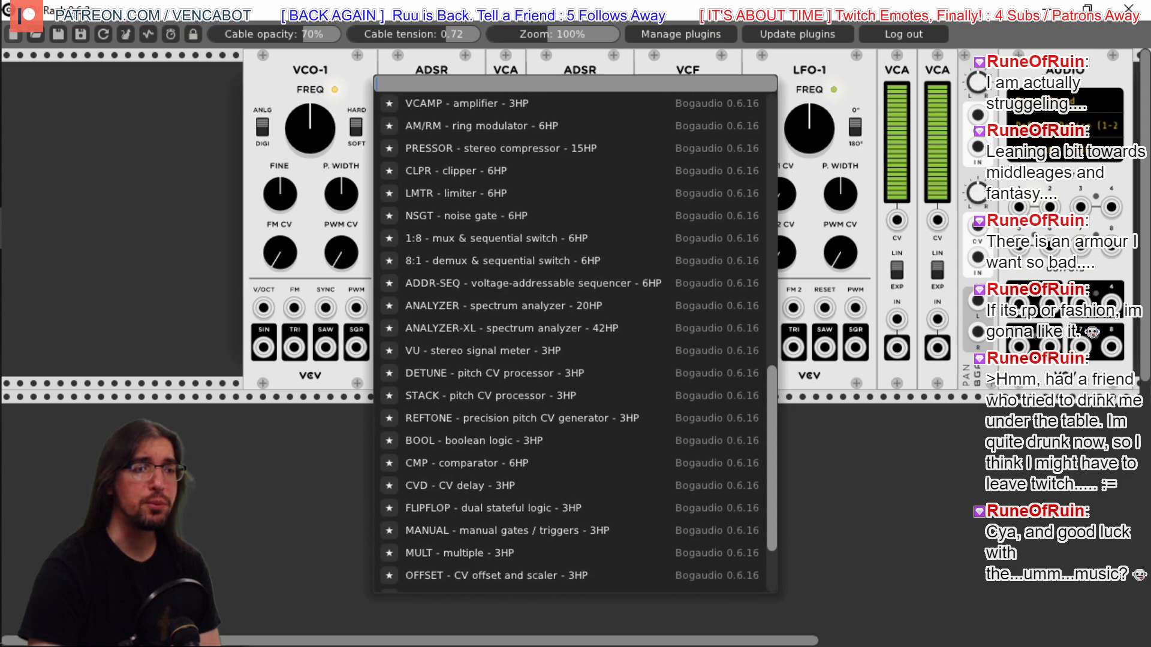
scroll(576, 335, "down", 1)
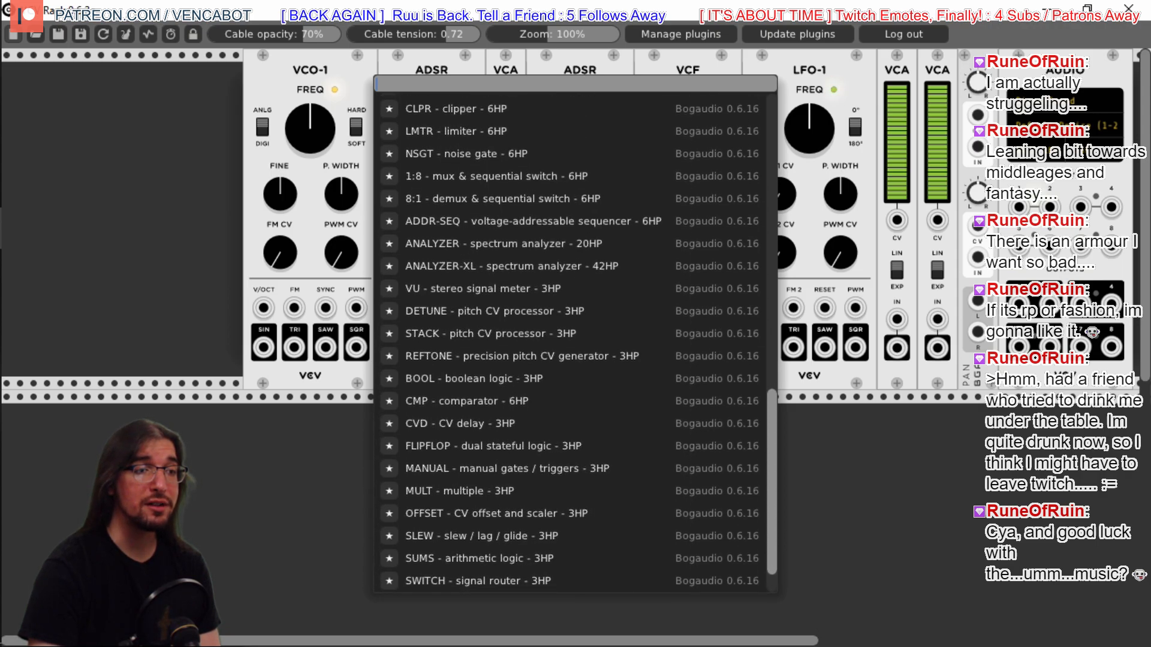
left_click_drag(772, 497, 772, 499)
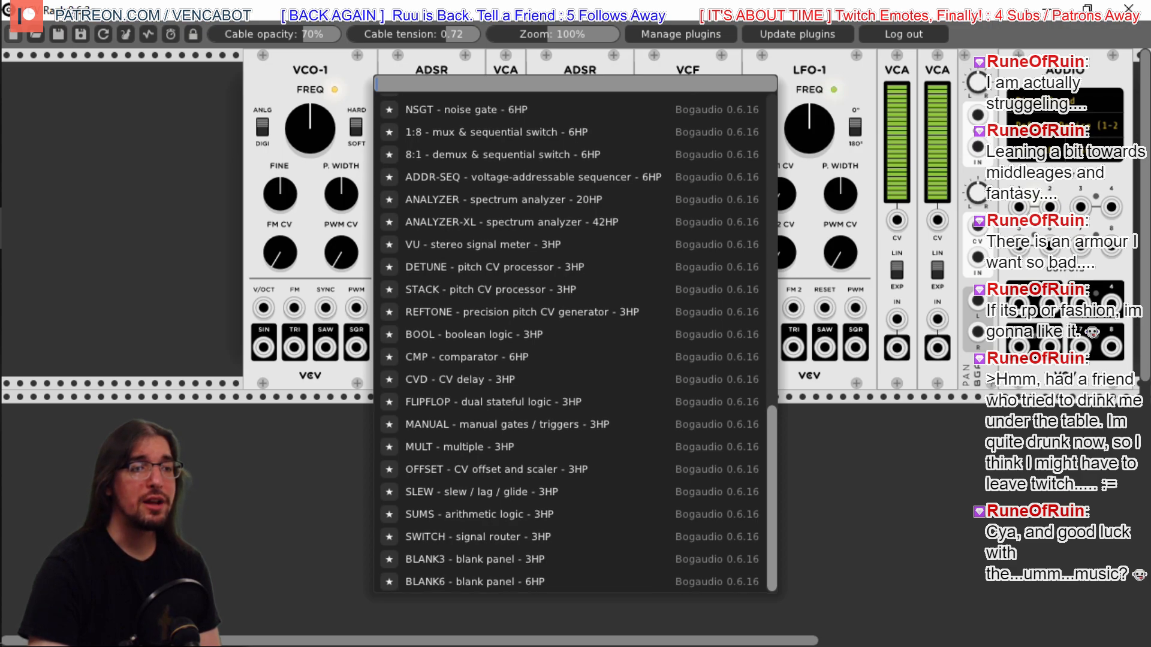
scroll(575, 336, "up", 12)
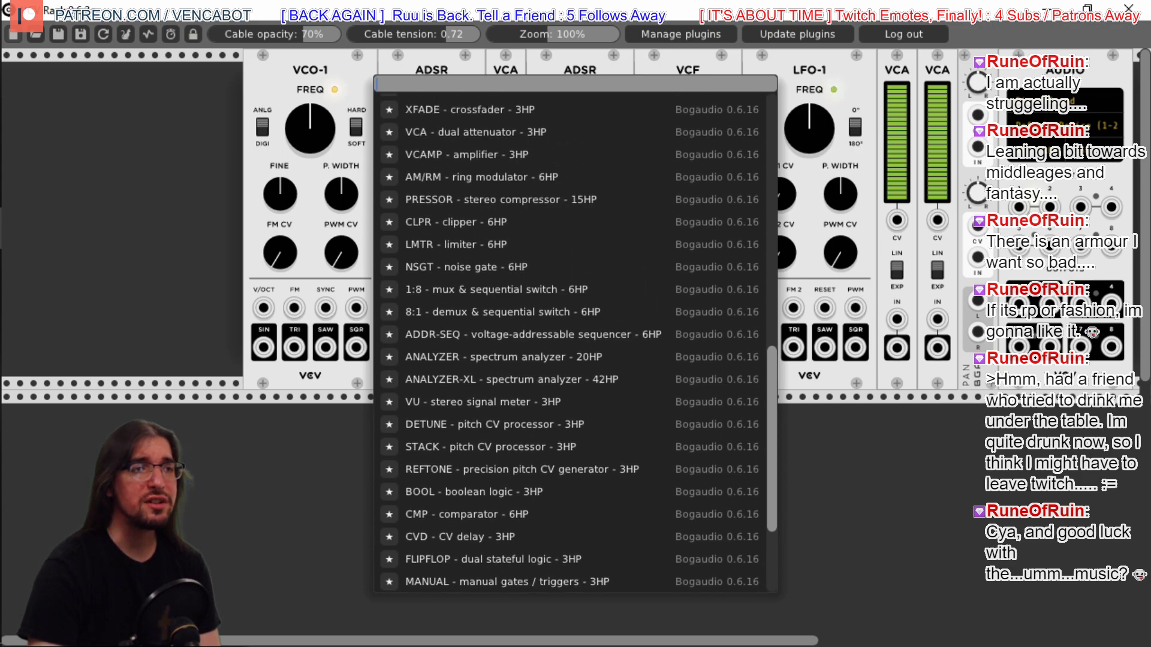
scroll(576, 336, "up", 3)
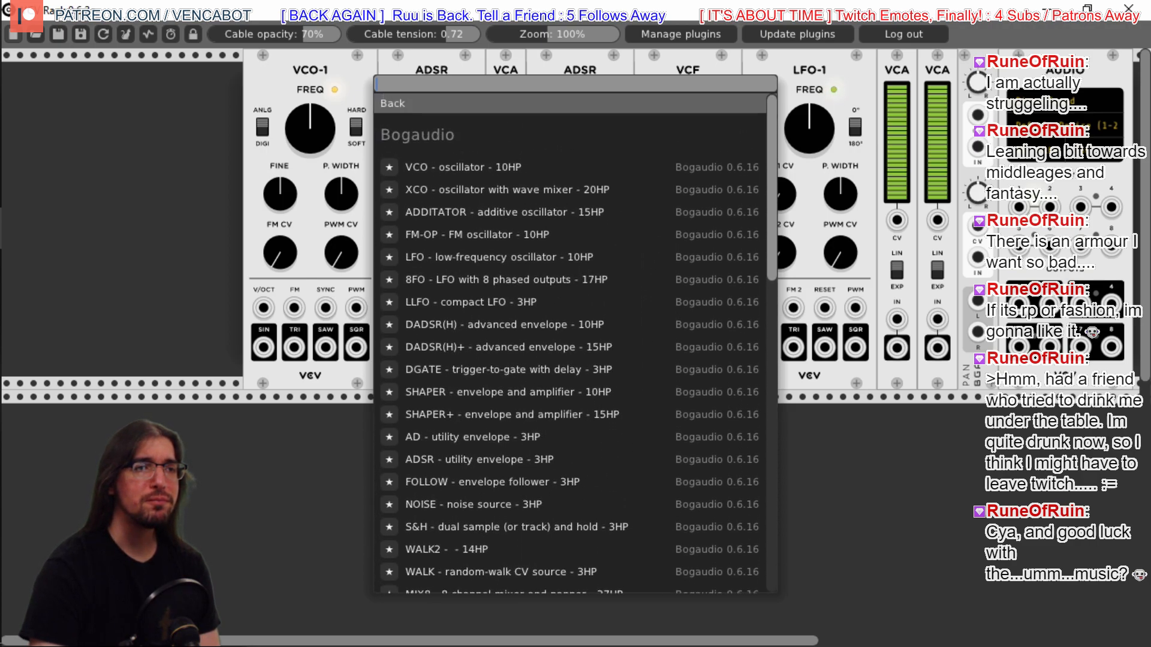
scroll(575, 336, "down", 1)
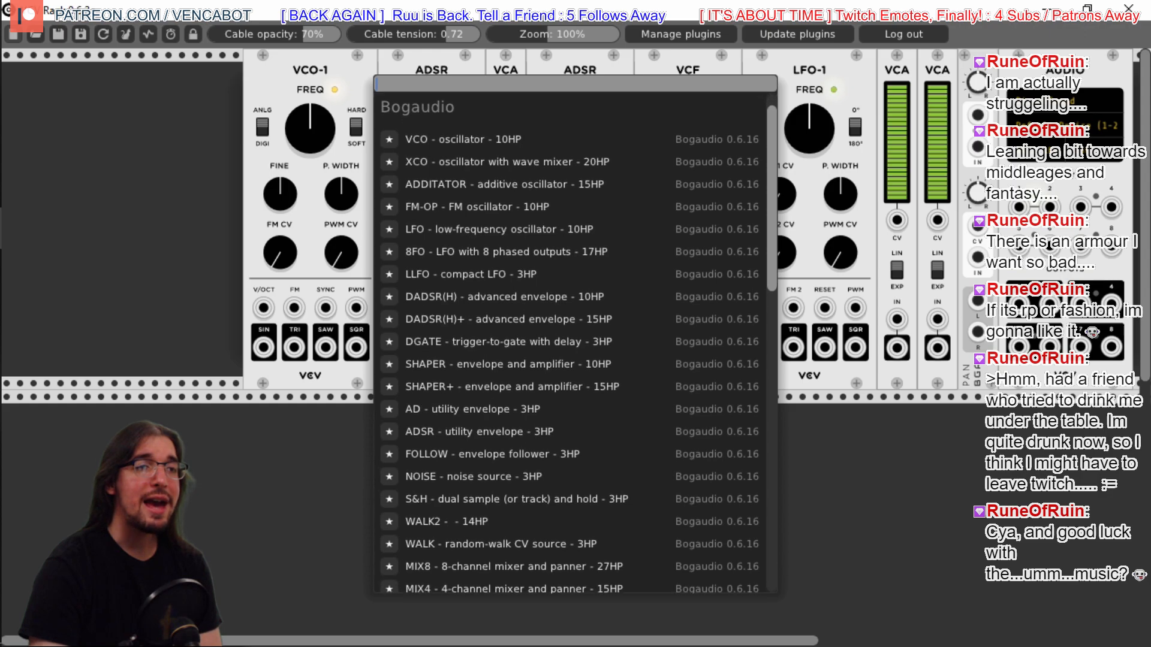
left_click_drag(772, 205, 772, 245)
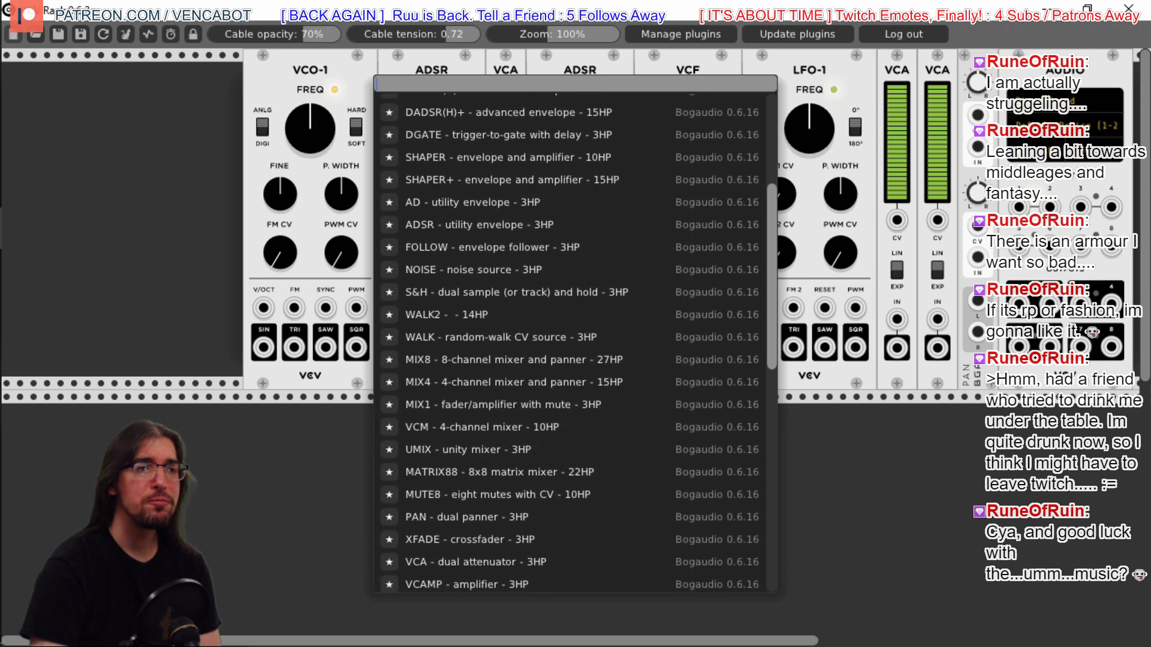
left_click_drag(772, 285, 772, 293)
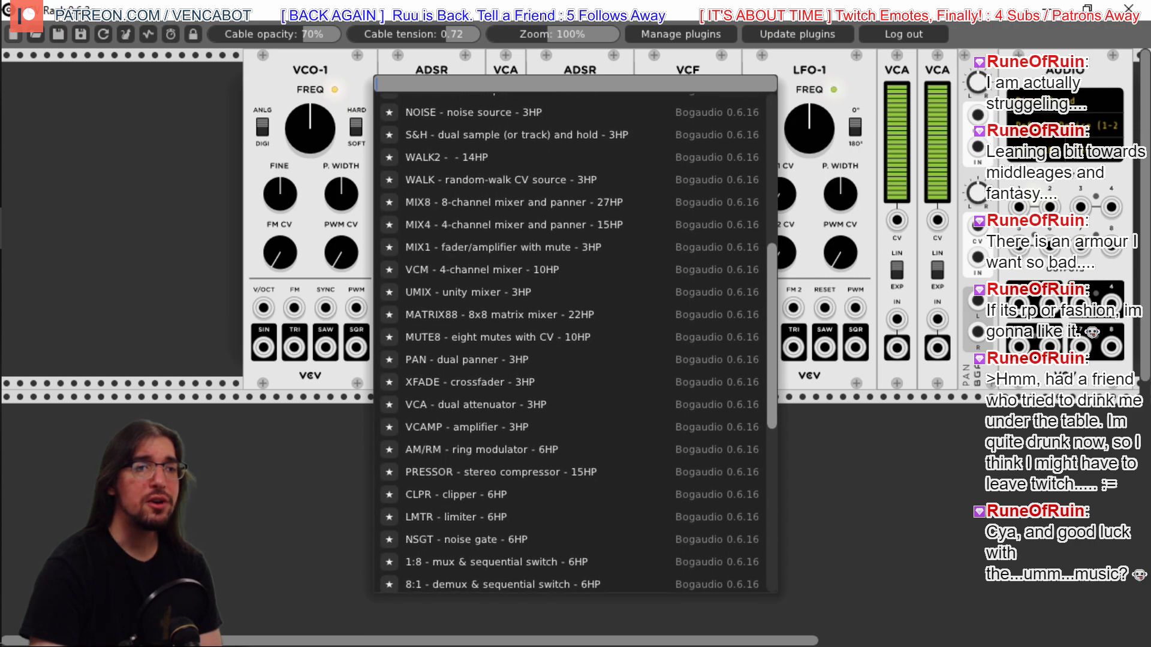
left_click_drag(772, 336, 772, 500)
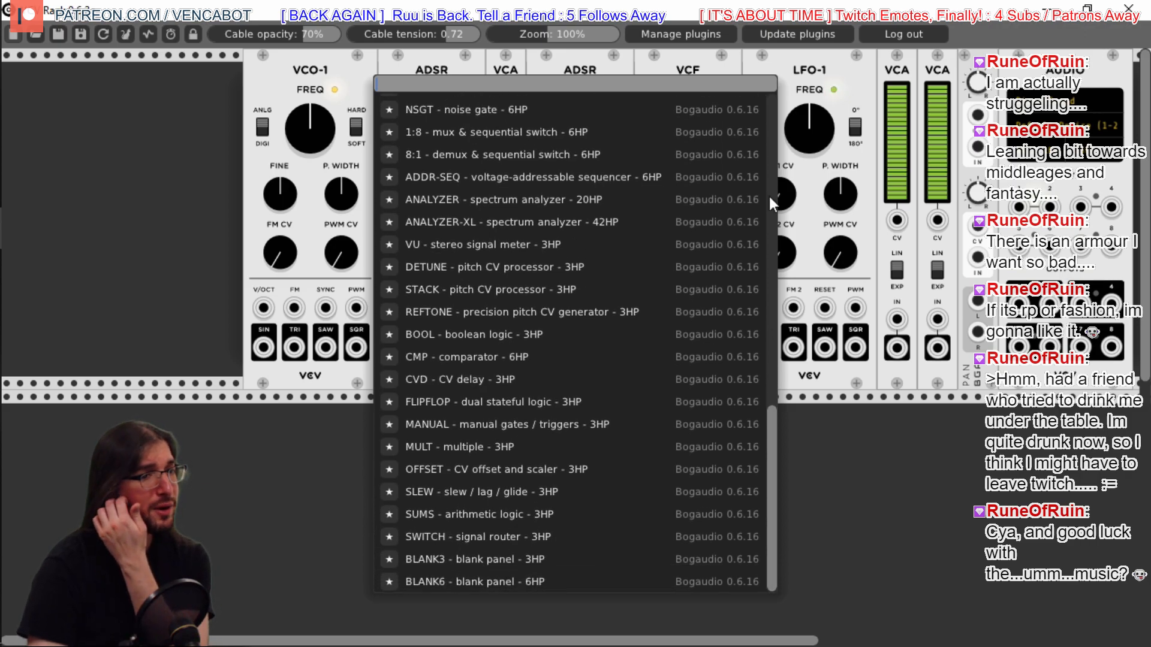
left_click(95, 193)
Examine the cf author's module list for a suitable module
right_click(95, 189)
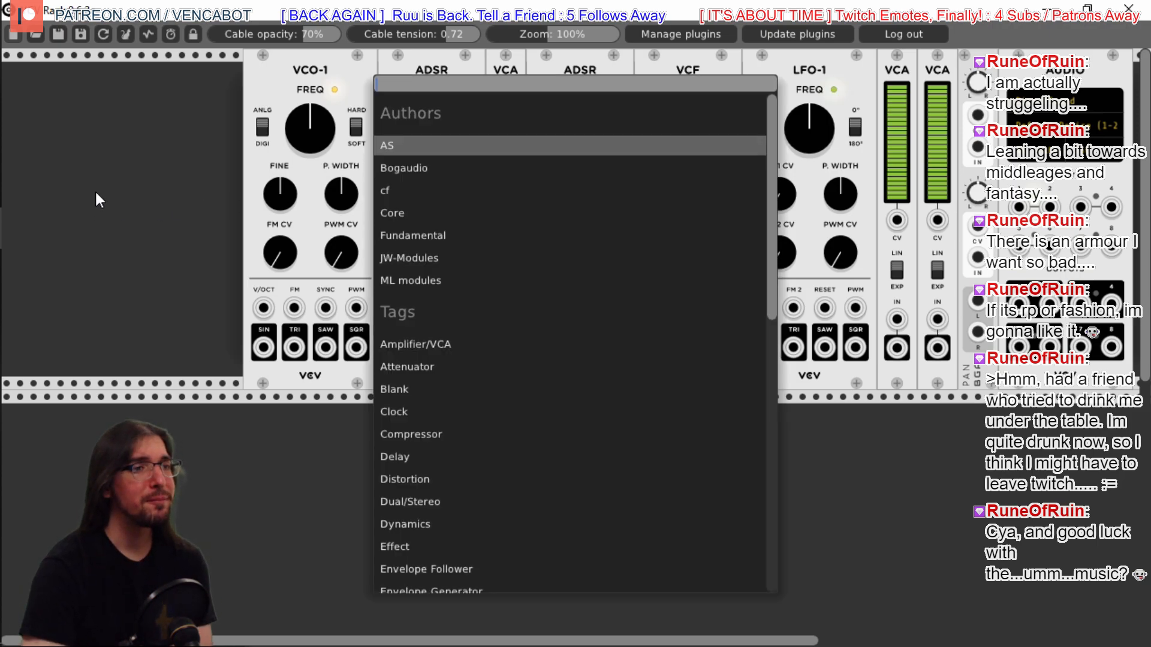
left_click(385, 190)
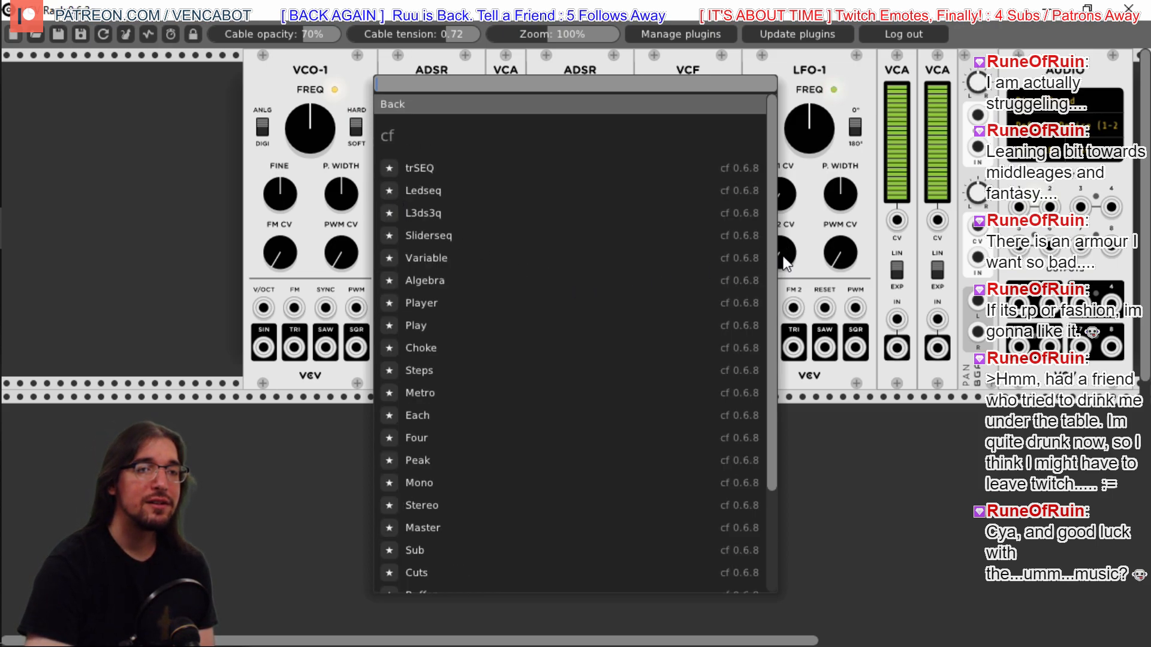
mouse_move(772, 256)
left_mouse_down()
mouse_move(772, 356)
mouse_move(773, 255)
left_mouse_up()
scroll(720, 254, "down", 2)
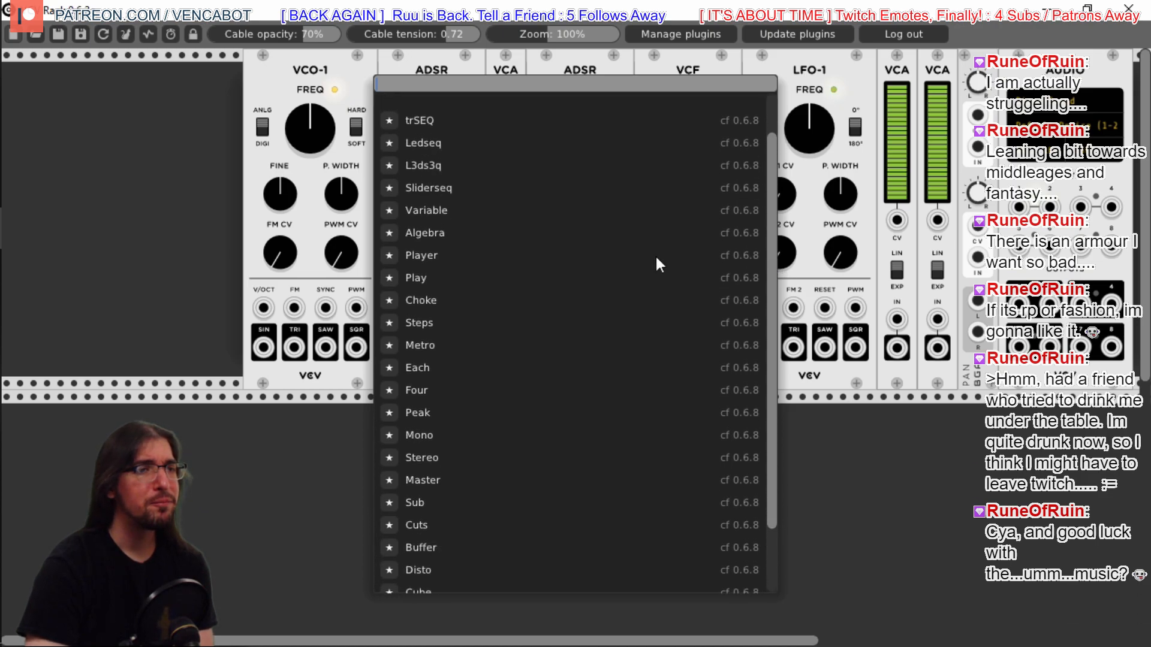
left_click(61, 152)
Add a JW-Modules Quantizer in the empty rack space before the VCO-1
right_click(61, 153)
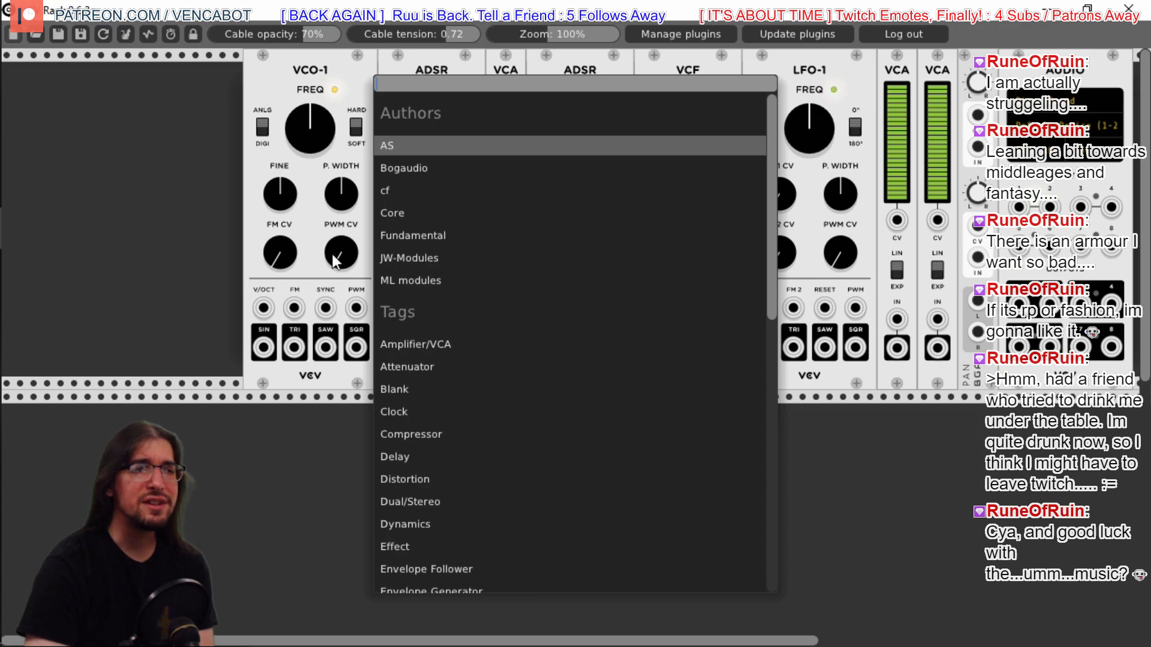
left_click(423, 258)
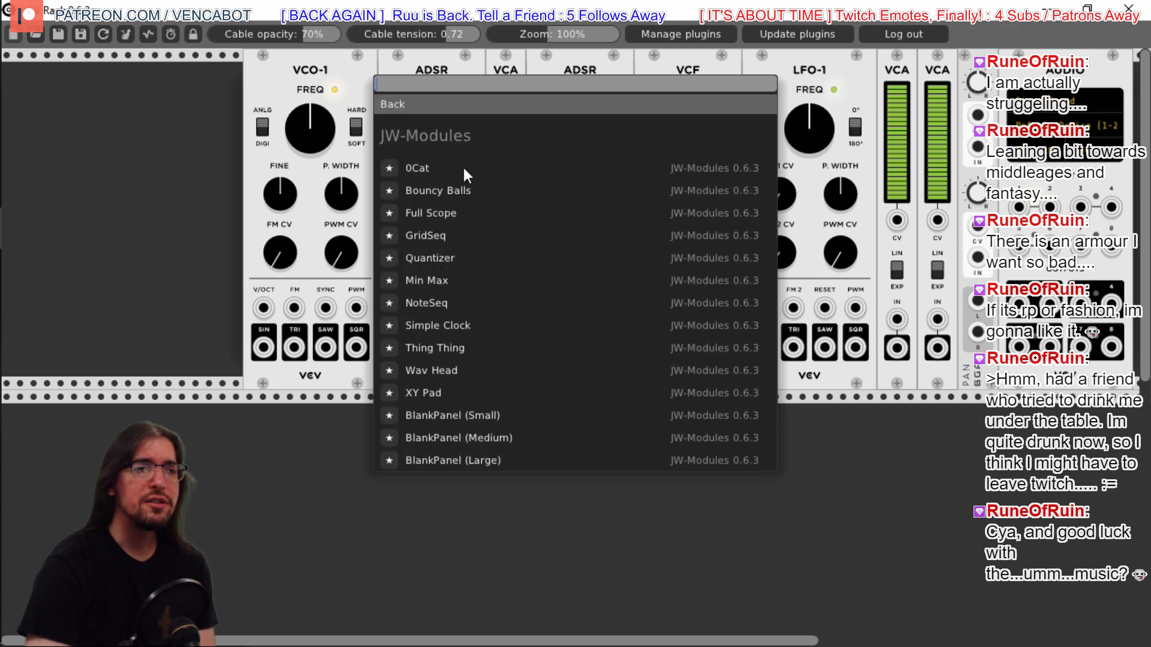
left_click(452, 257)
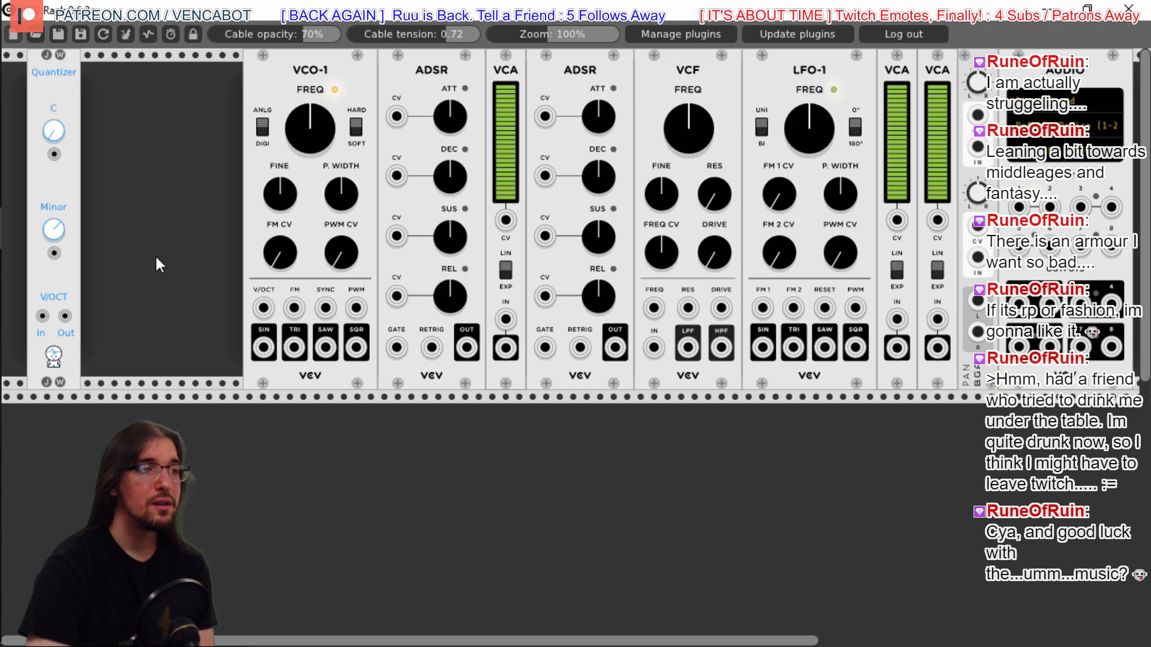
Try out the ML modules Quantizer (h-bar) beside the JW-Modules Quantizer and delete it again
right_click(133, 120)
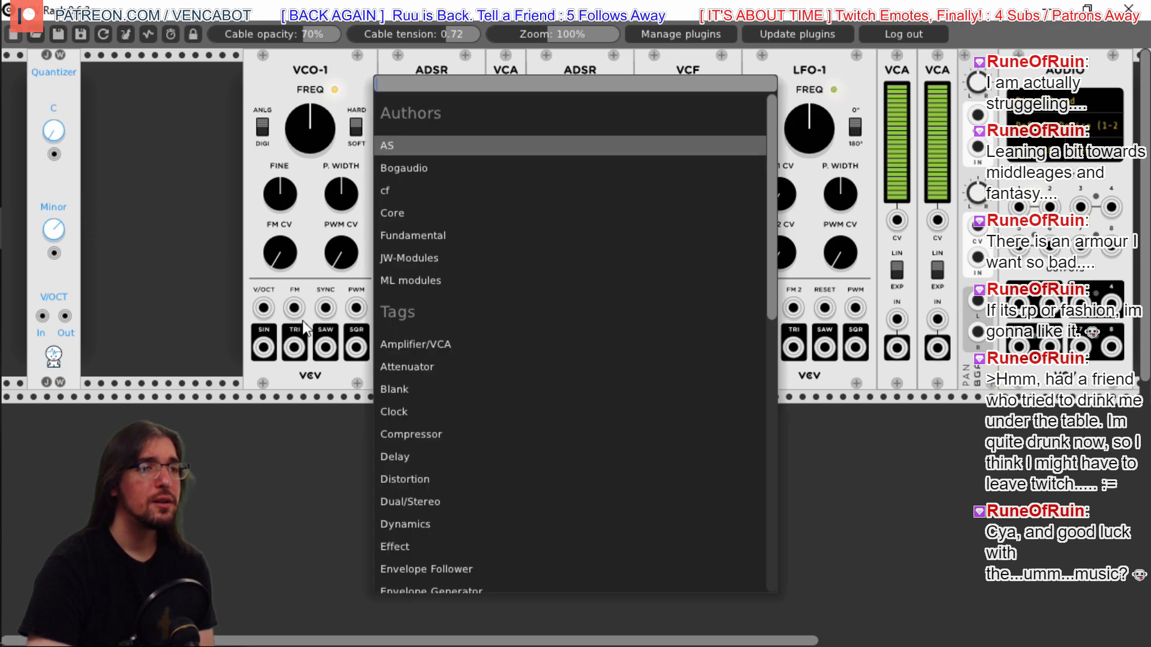
left_click(414, 284)
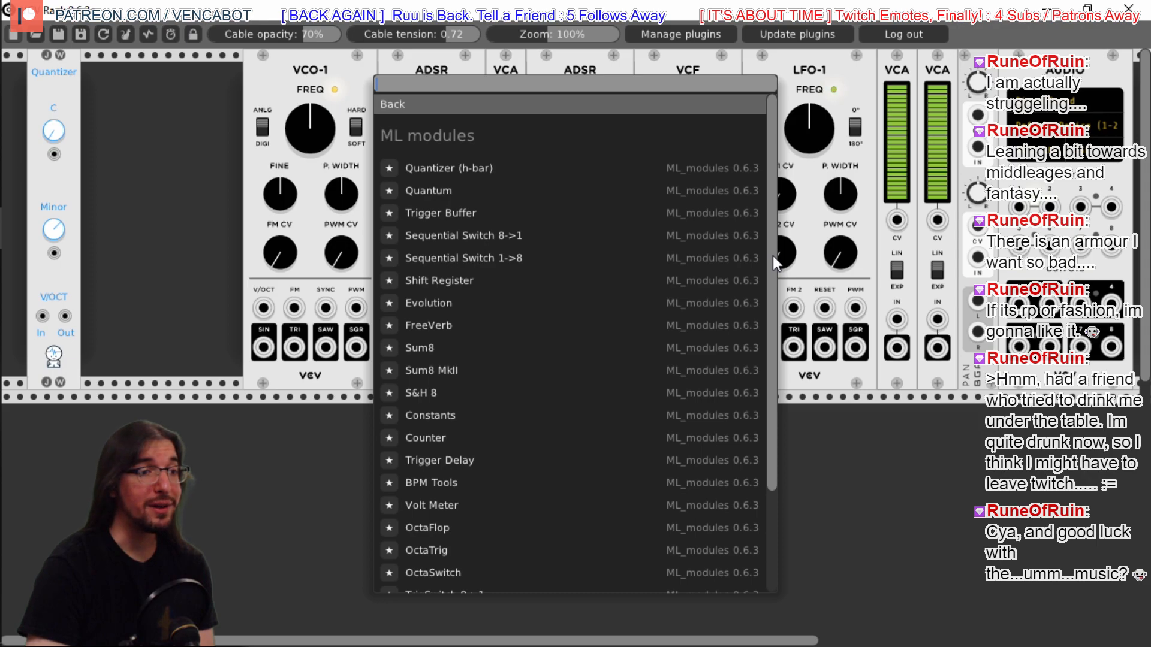
mouse_move(772, 257)
left_mouse_down()
mouse_move(773, 361)
mouse_move(772, 258)
left_mouse_up()
left_click(469, 160)
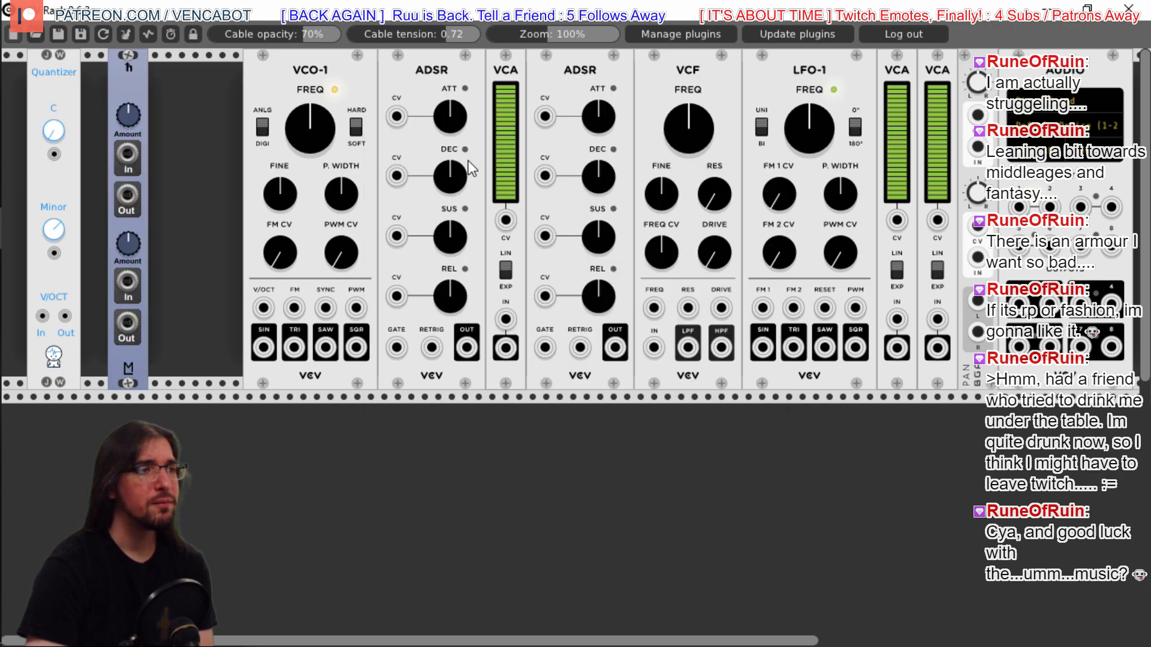
left_click_drag(141, 66, 205, 66)
left_click_drag(45, 71, 135, 74)
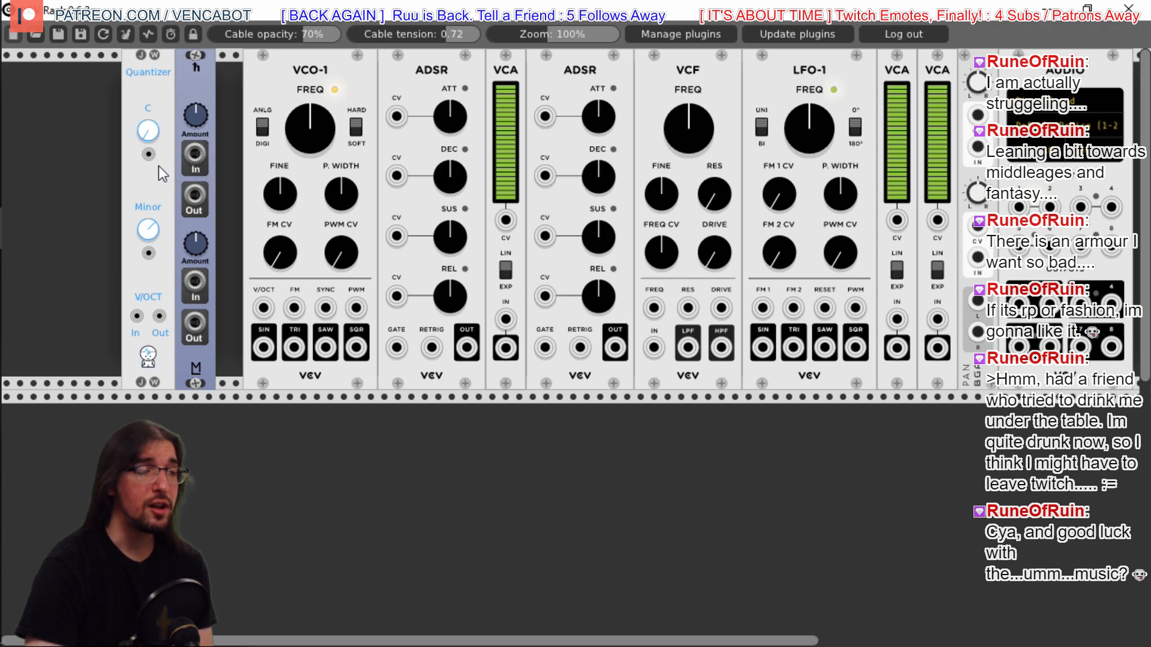
right_click(194, 77)
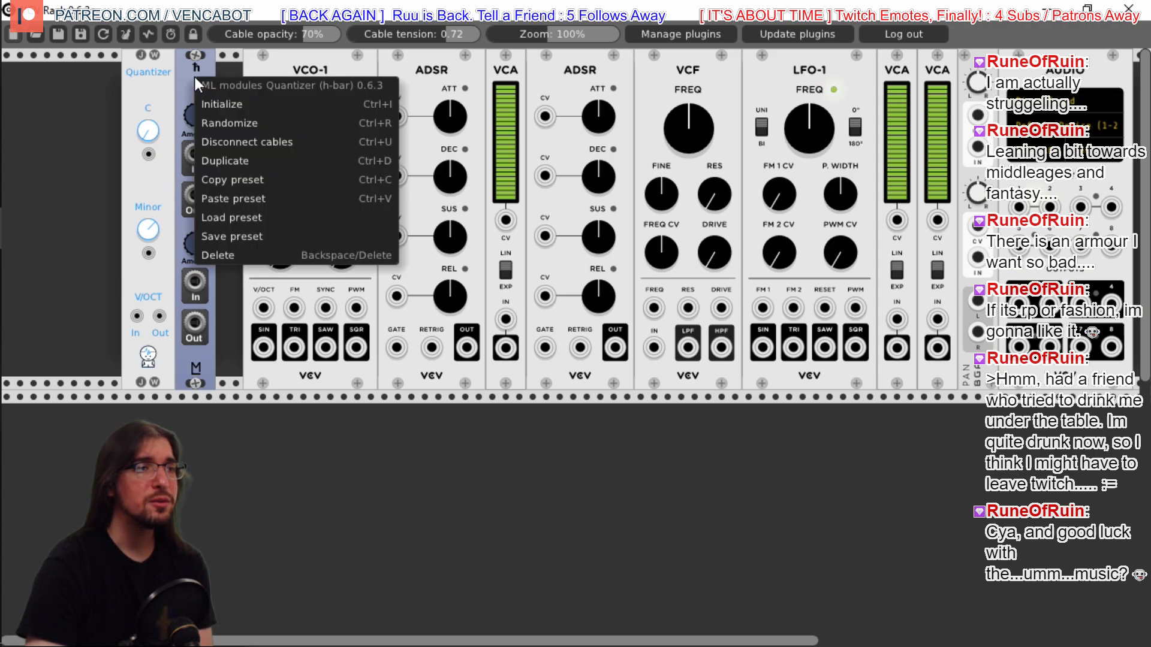
left_click(253, 252)
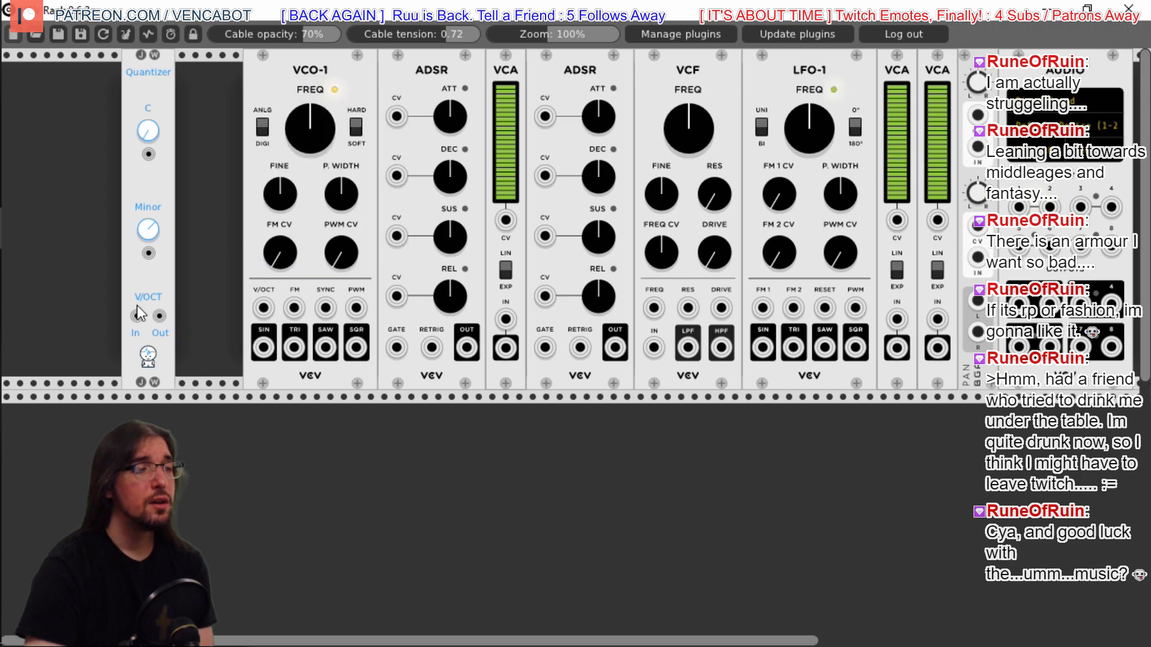
Move the JW-Modules Quantizer flush against the VCO-1
left_click_drag(151, 76, 211, 86)
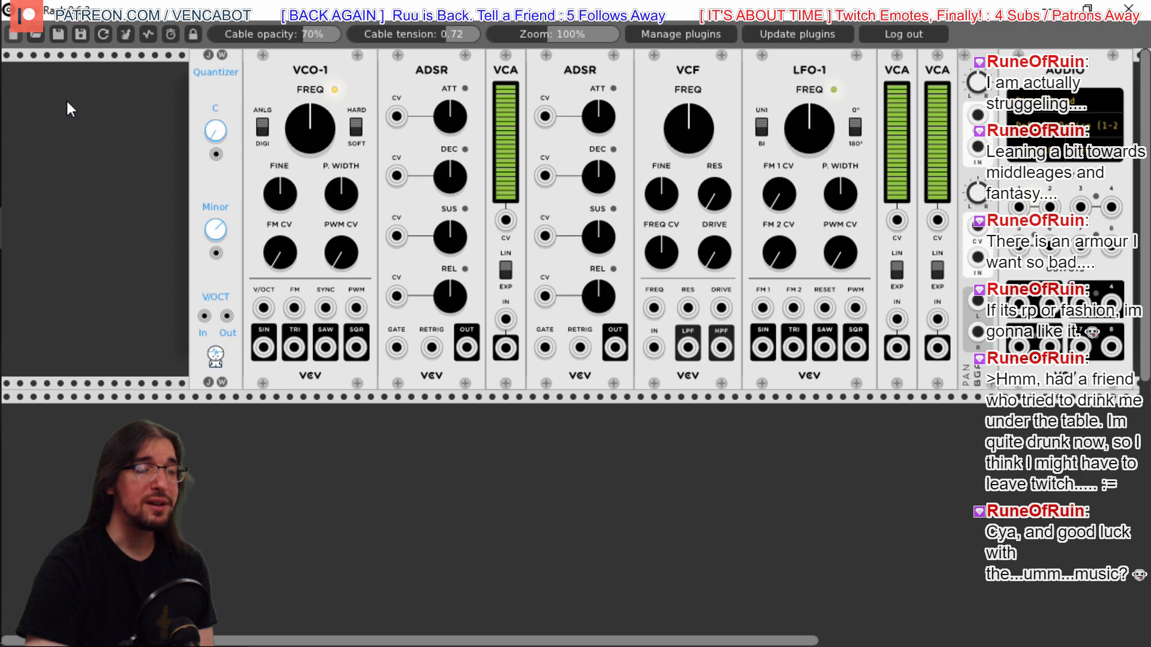
Look through the AS author's module list for a module to place before the Quantizer
right_click(59, 114)
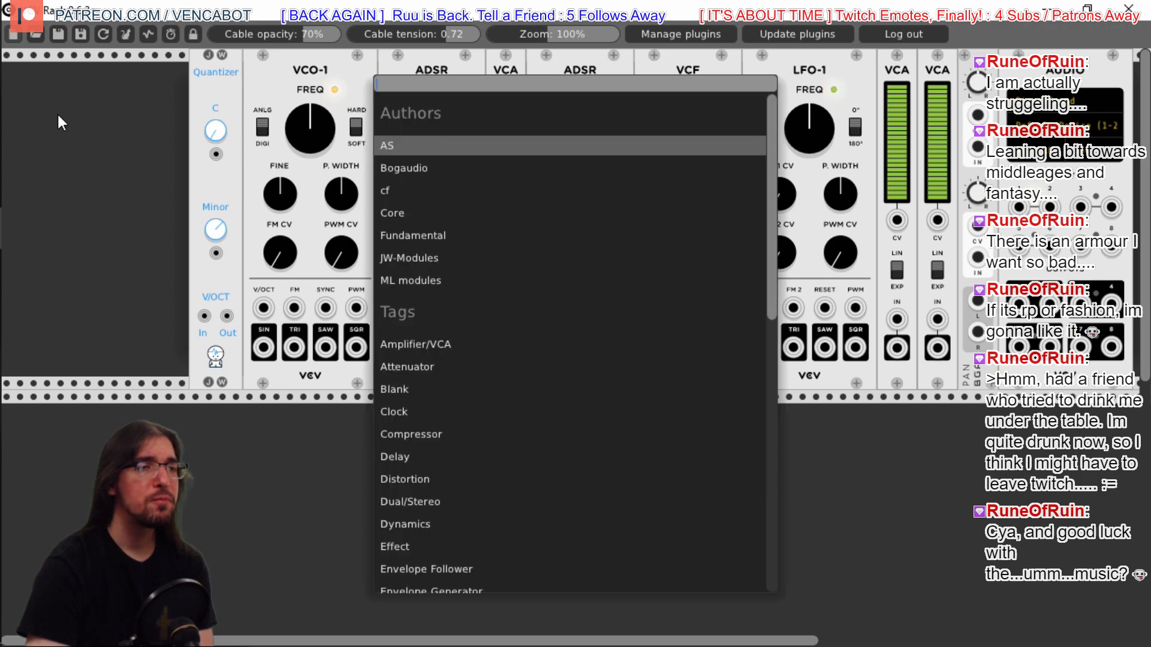
left_click(406, 145)
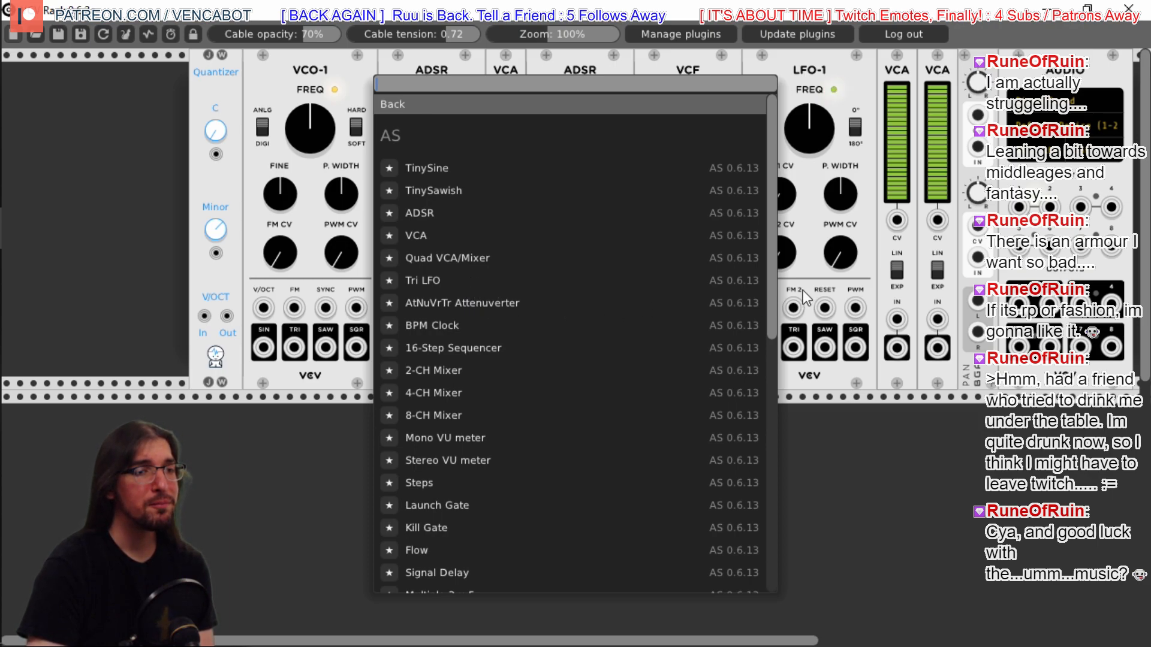
left_click_drag(772, 276, 772, 523)
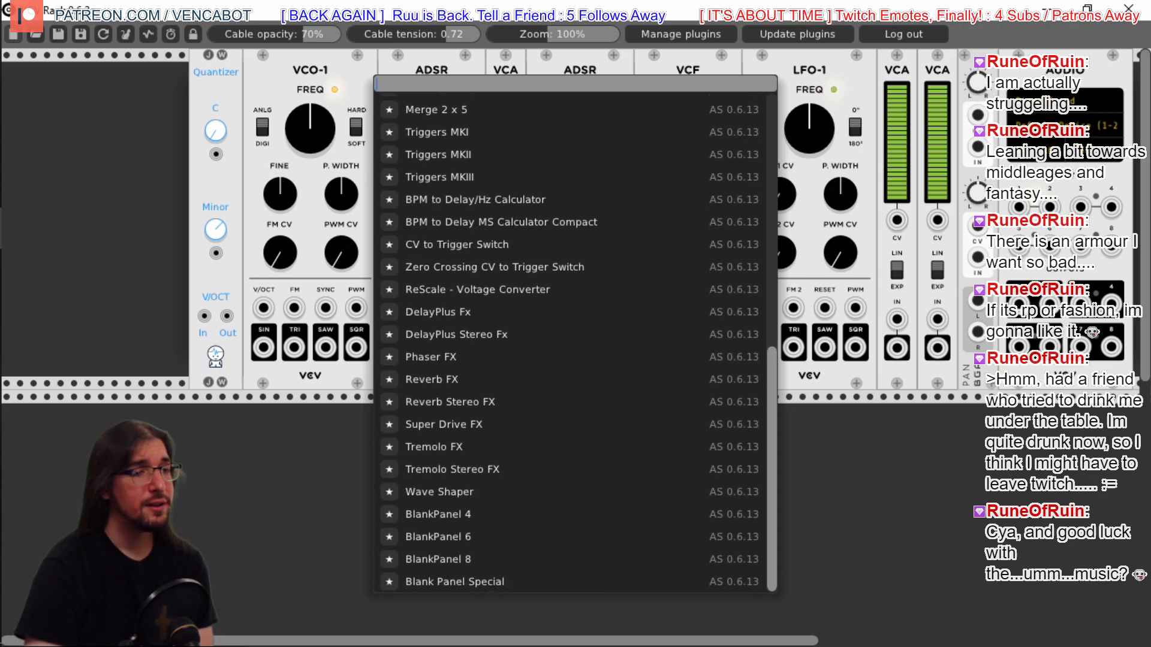
left_click(45, 153)
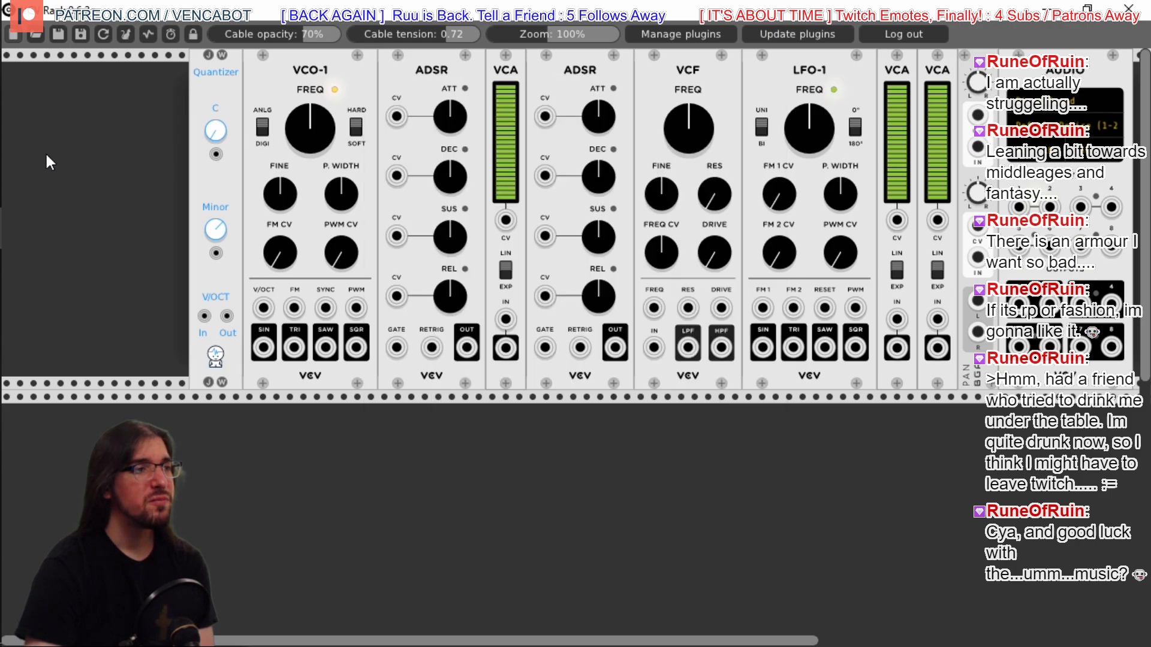
Try out the Fundamental Octave module in the empty rack space before the Quantizer and delete it again
right_click(76, 110)
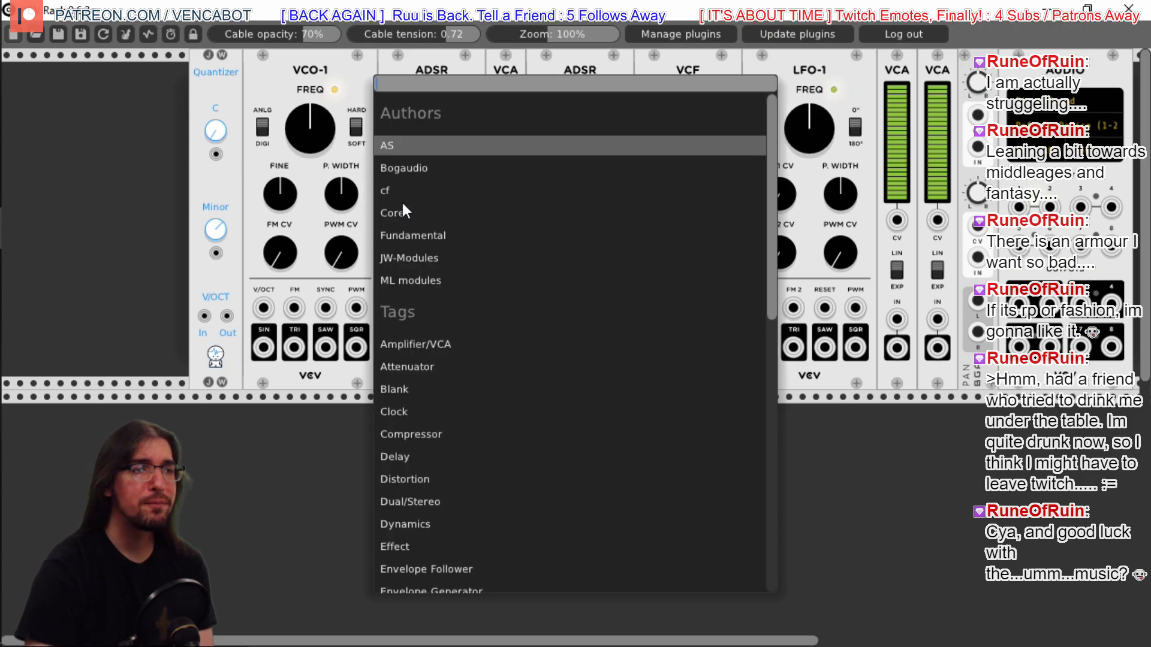
left_click(414, 237)
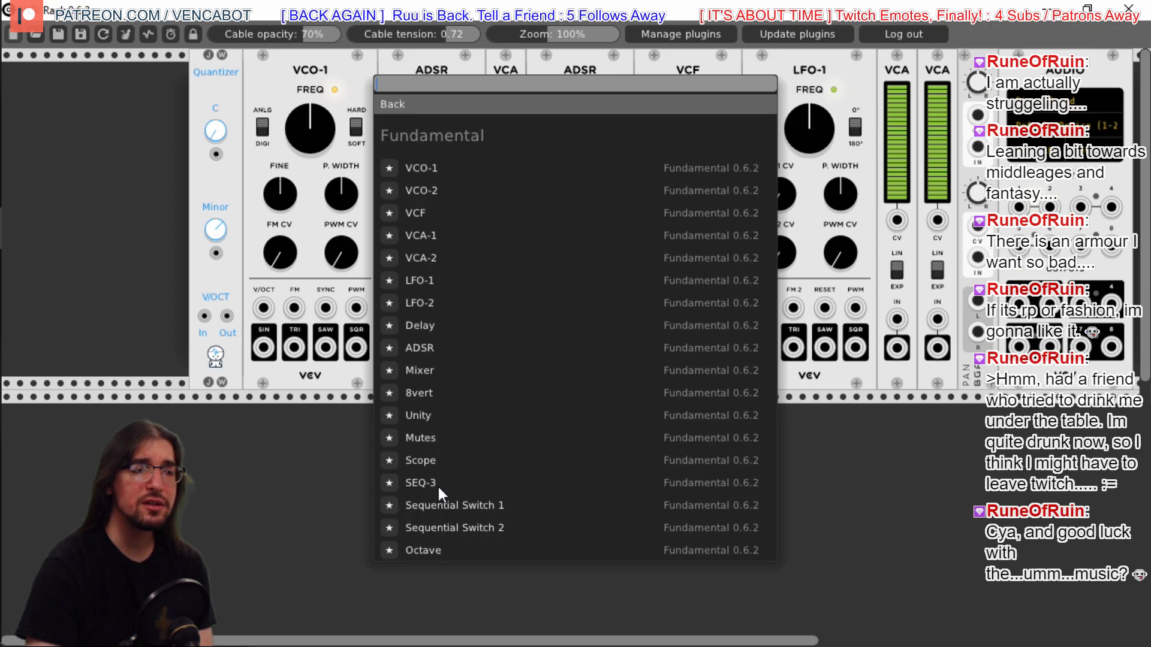
left_click(426, 549)
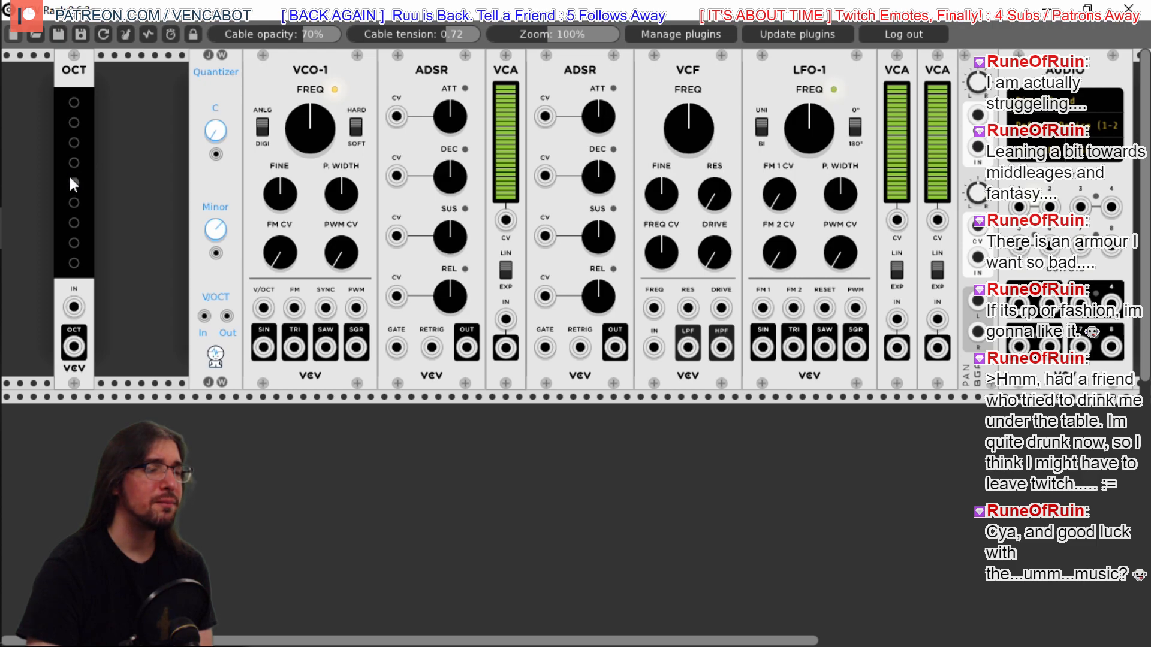
right_click(70, 69)
left_click(123, 248)
Check the AS module list once more, down to its end, for a module to feed the Quantizer
right_click(78, 116)
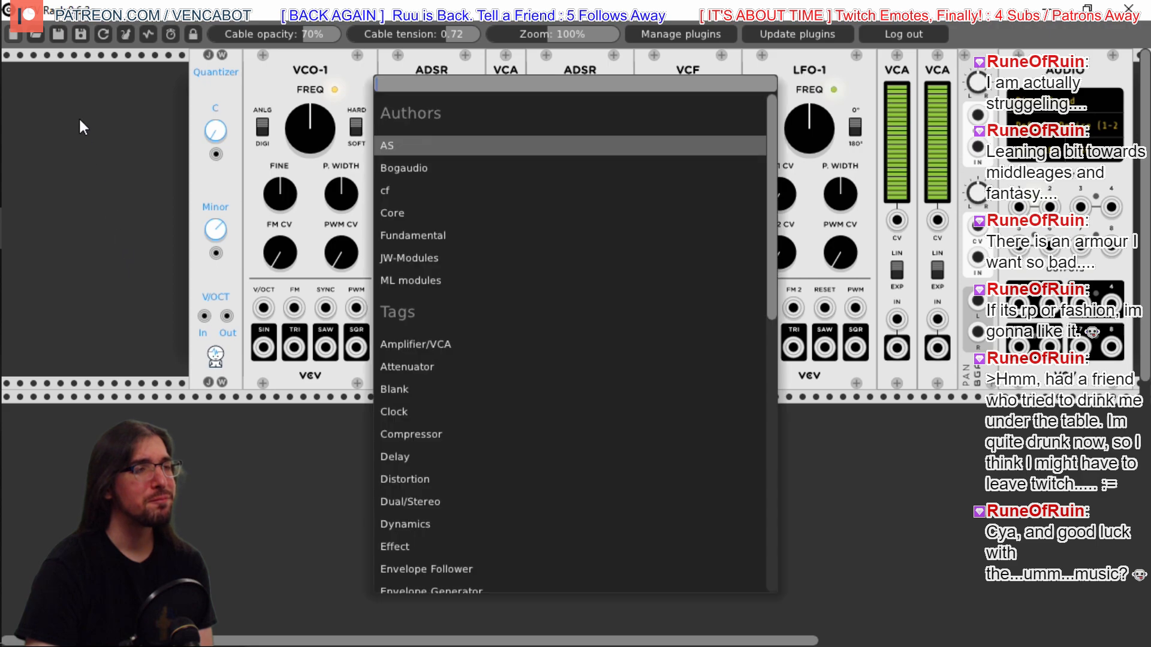
left_click(414, 149)
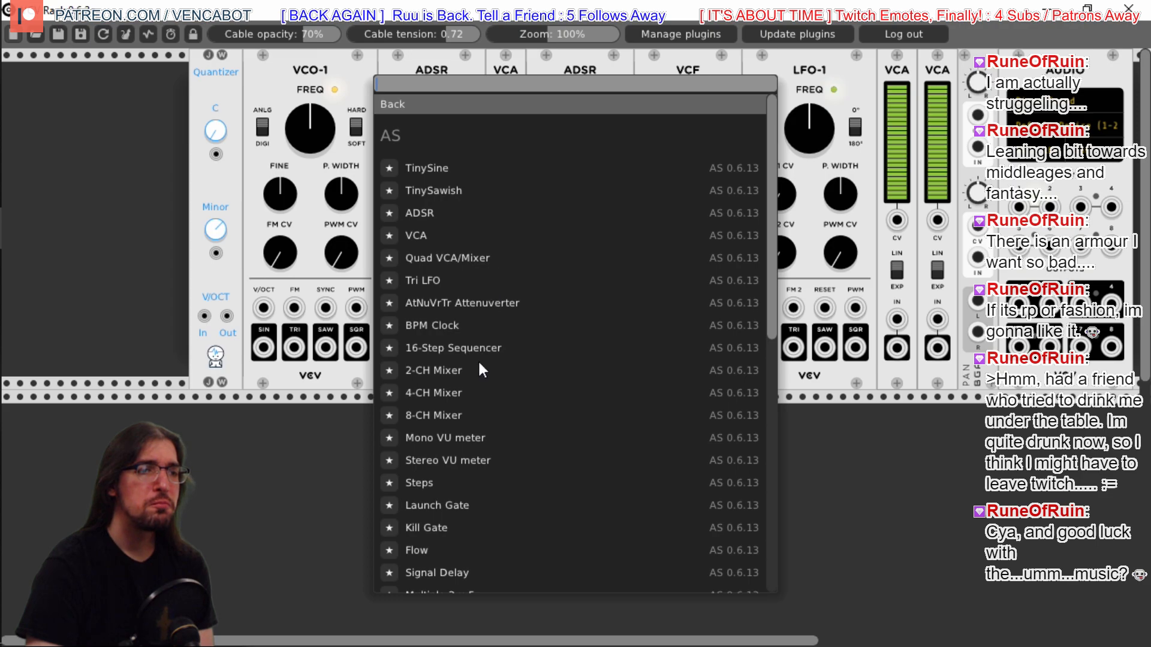
scroll(478, 372, "down", 5)
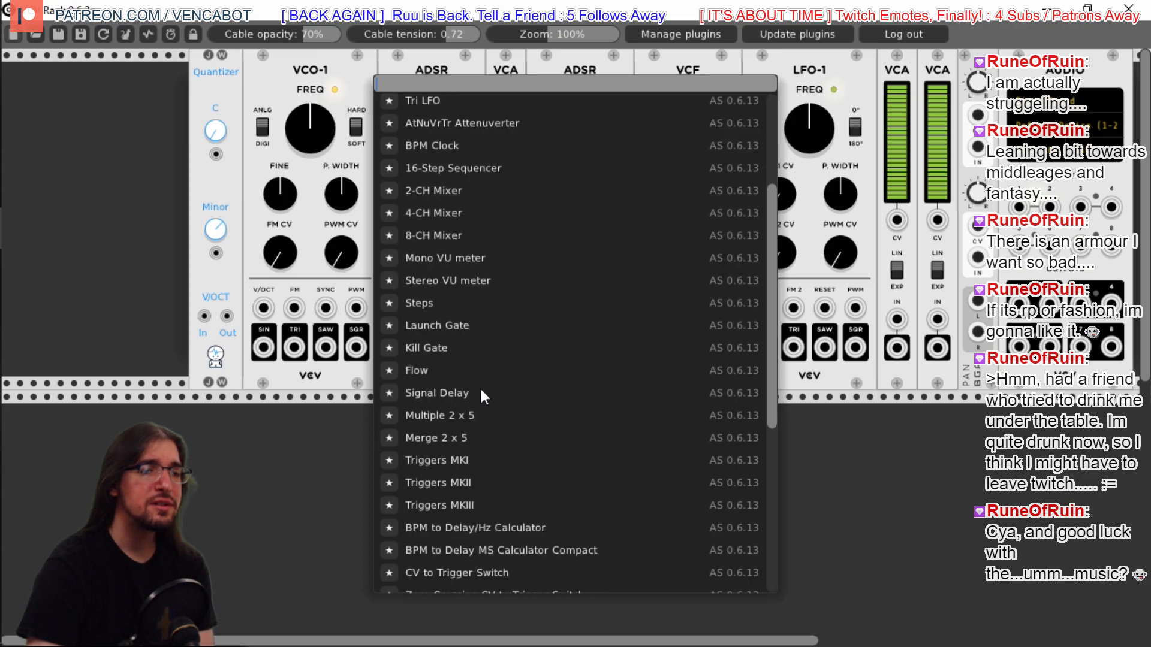
left_click_drag(771, 354, 771, 517)
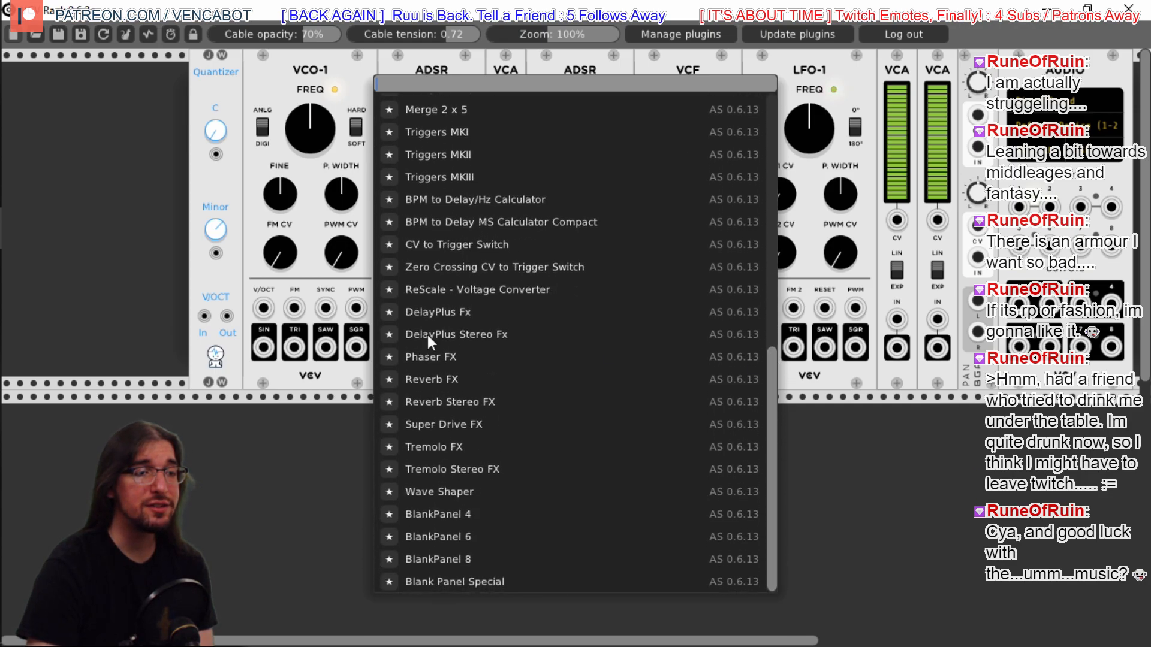
left_click(103, 189)
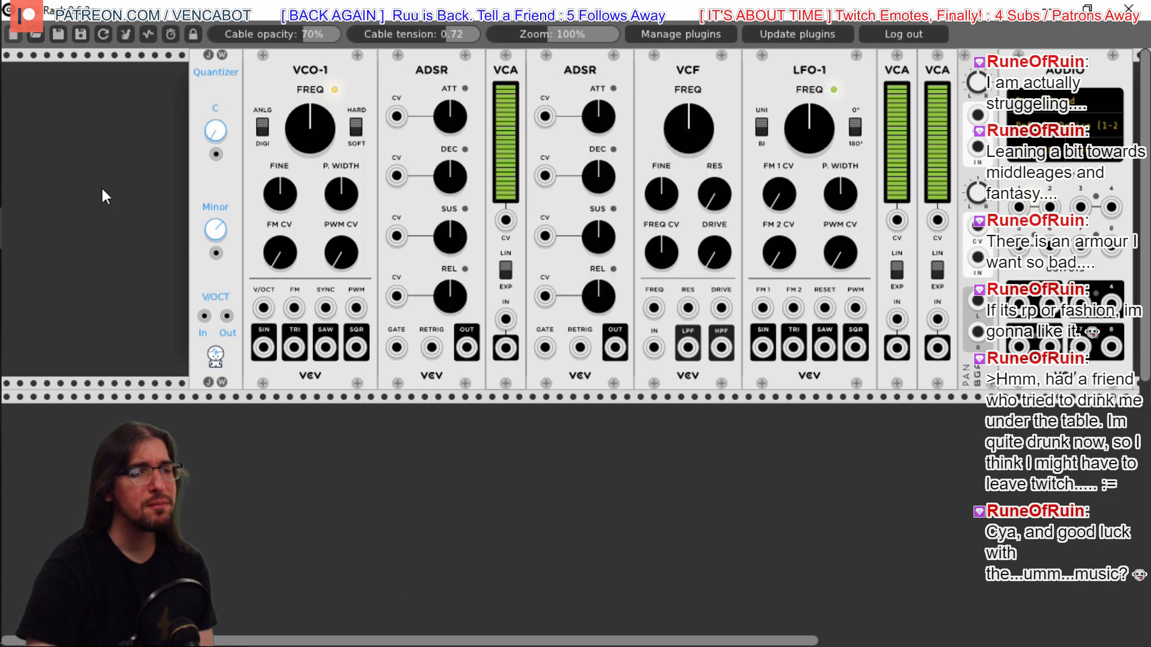
Try out the Bogaudio WALK random-walk CV source before the Quantizer and delete it again
right_click(102, 189)
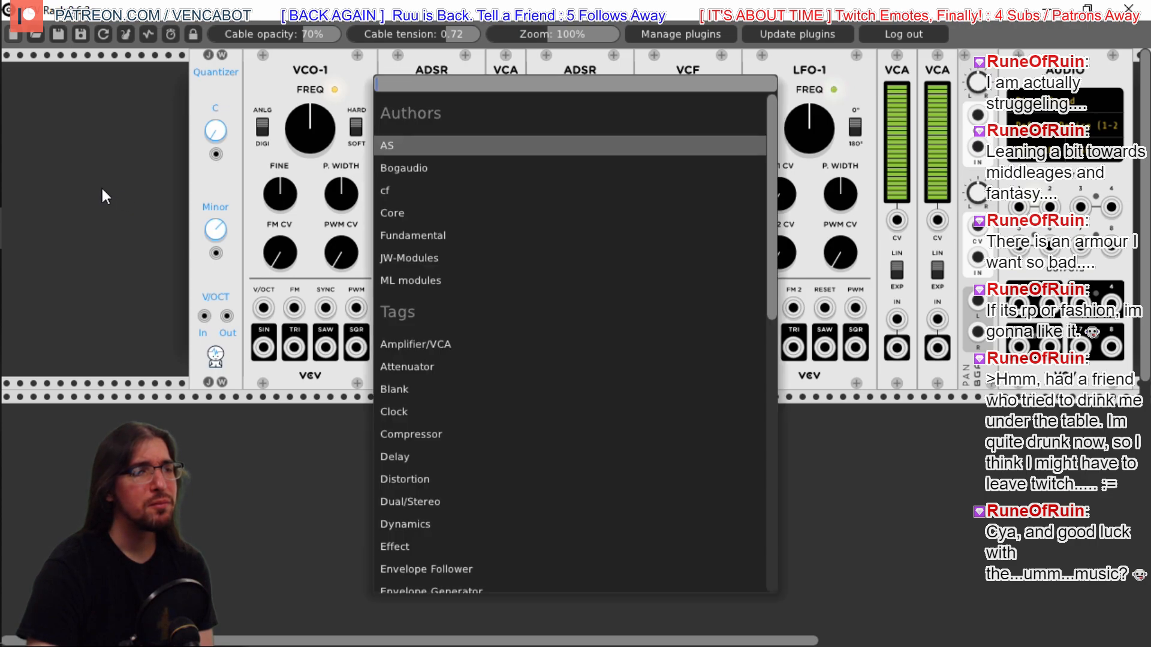
left_click(430, 167)
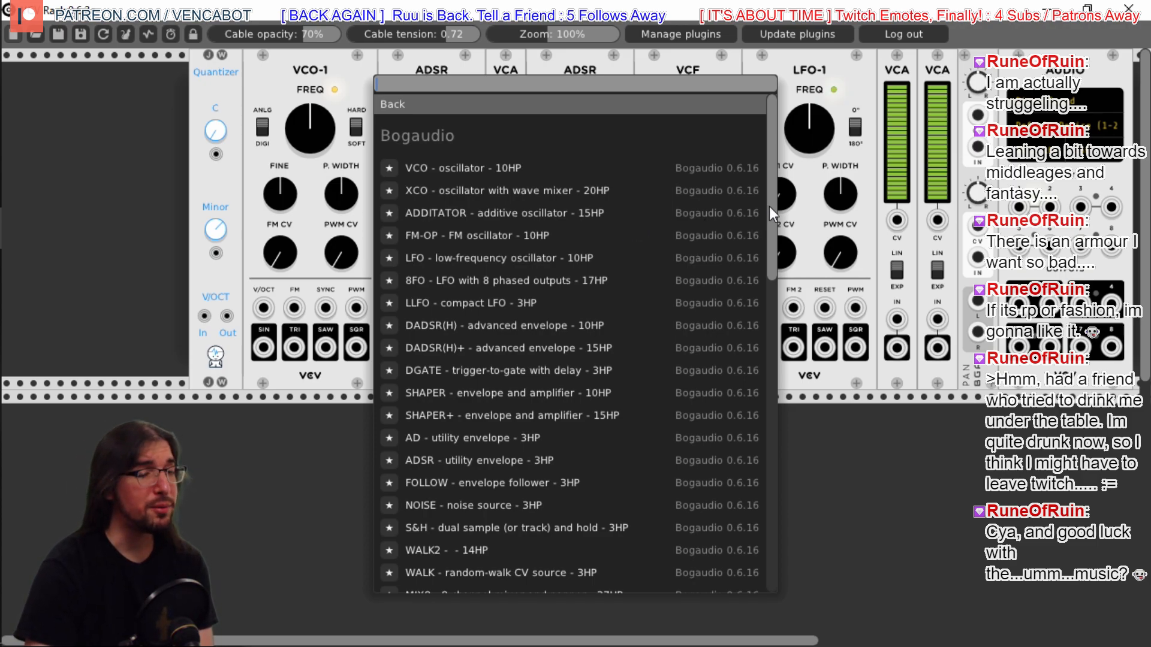
left_click_drag(768, 206, 768, 229)
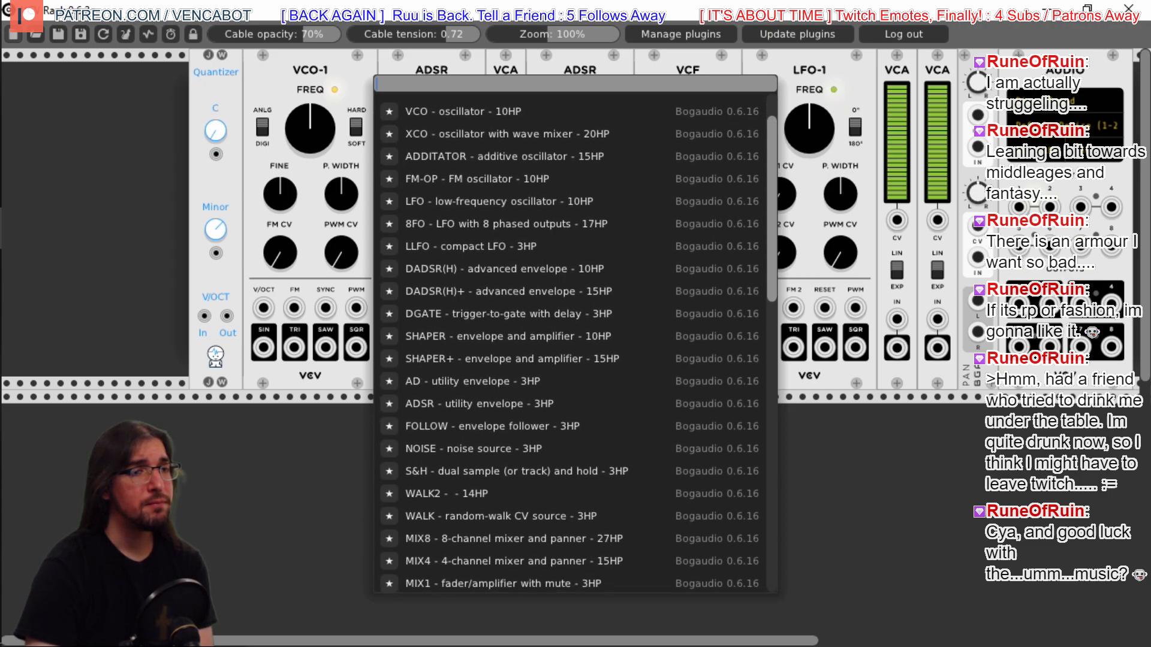
scroll(575, 336, "down", 2)
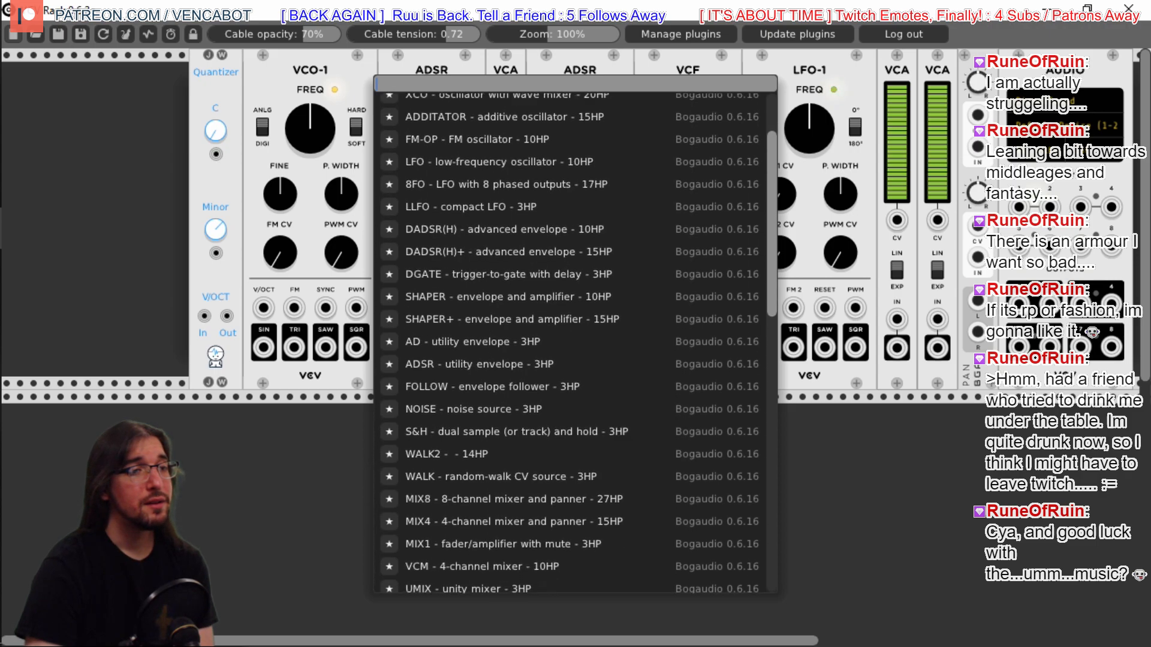
scroll(576, 345, "down", 3)
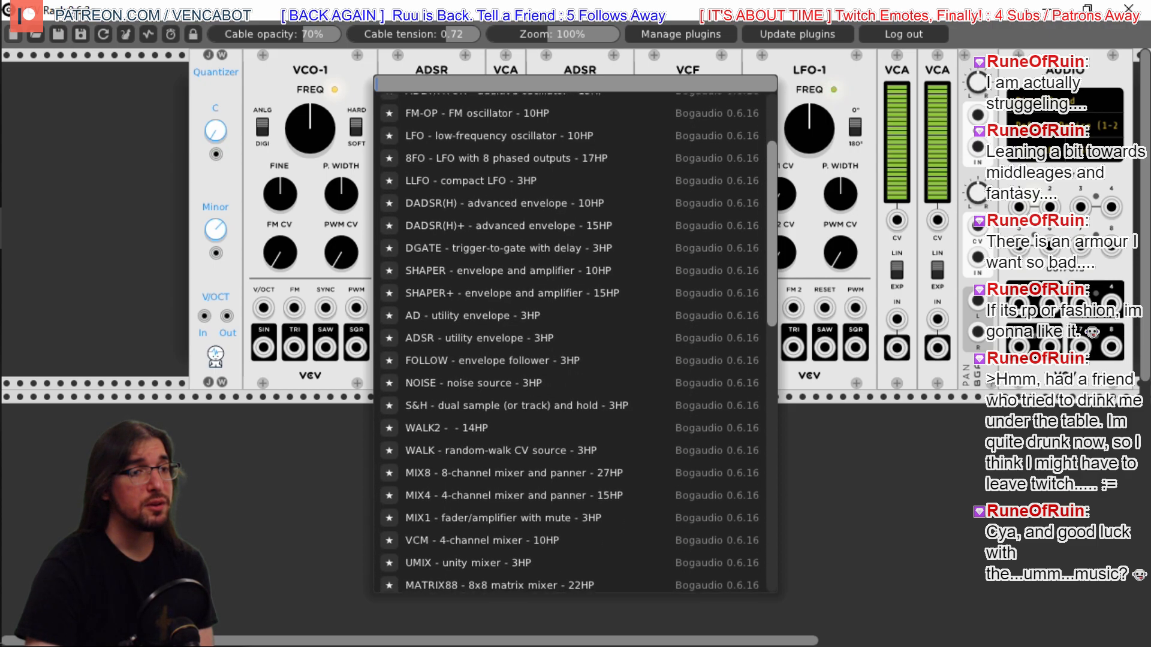
scroll(576, 336, "down", 1)
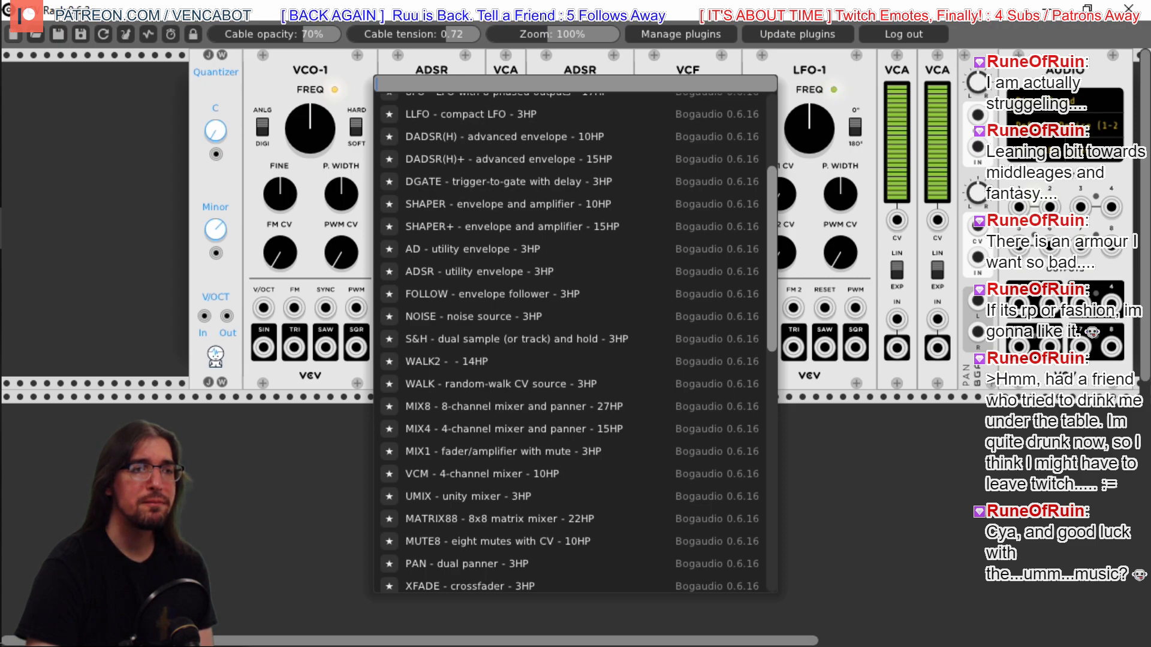
left_click_drag(772, 259, 772, 287)
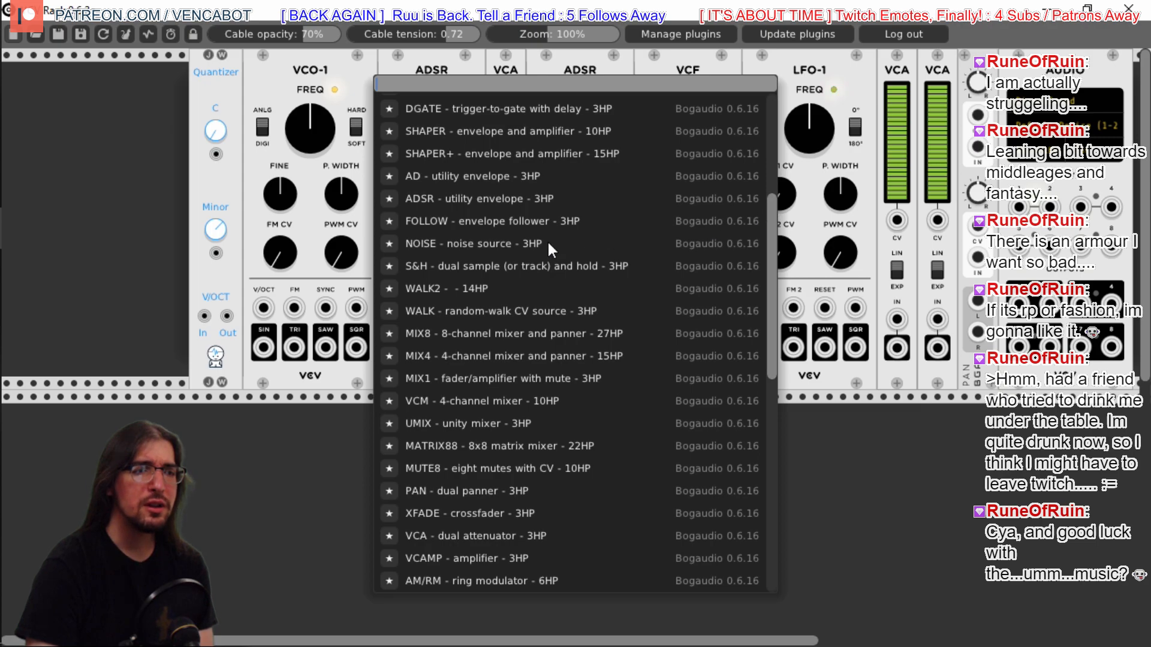
left_click(490, 311)
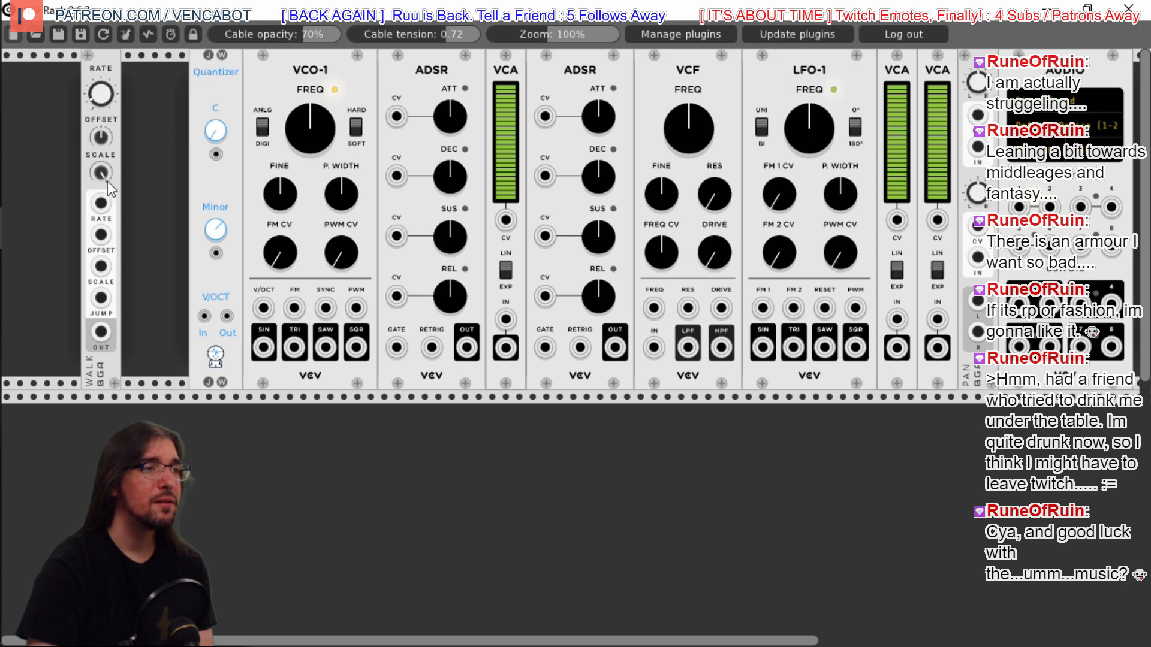
right_click(102, 67)
left_click(149, 242)
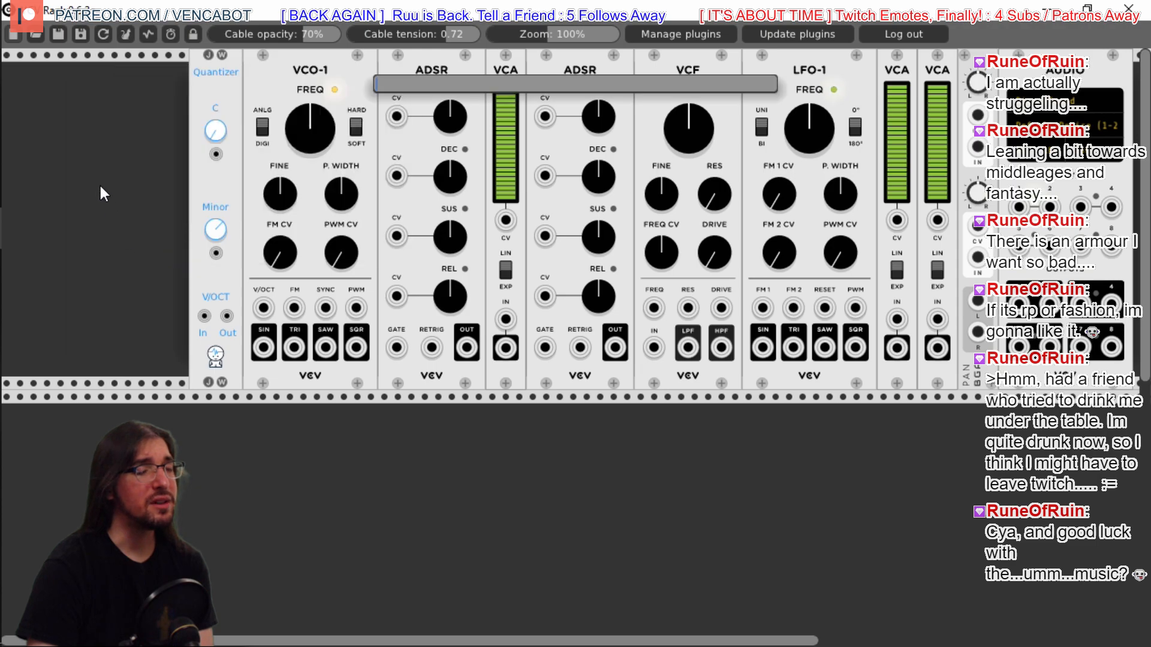
Examine the whole Bogaudio module list for another module to place before the Quantizer
right_click(102, 186)
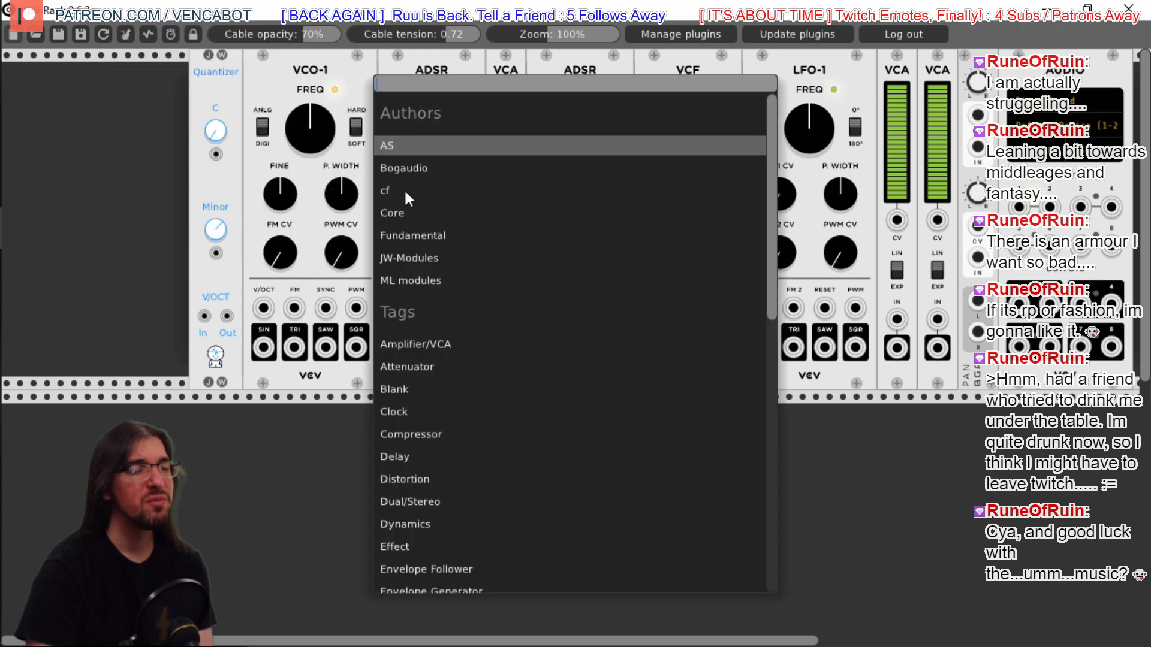
left_click(411, 168)
scroll(542, 348, "down", 1)
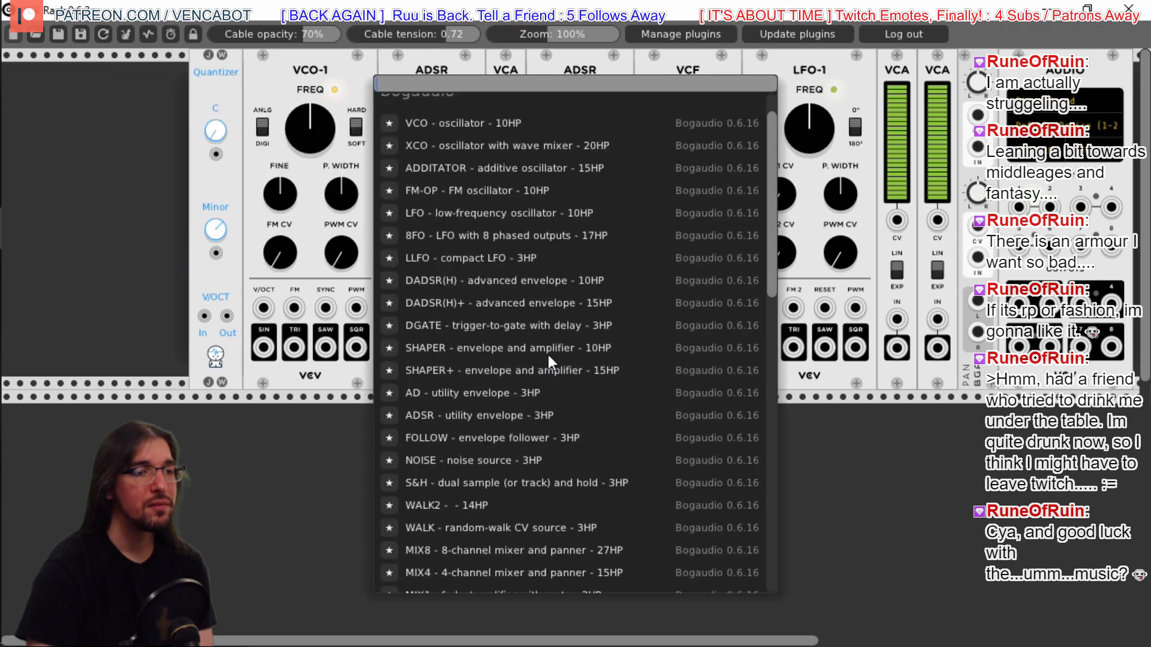
scroll(548, 355, "down", 2)
scroll(575, 345, "down", 5)
left_click_drag(771, 298, 772, 373)
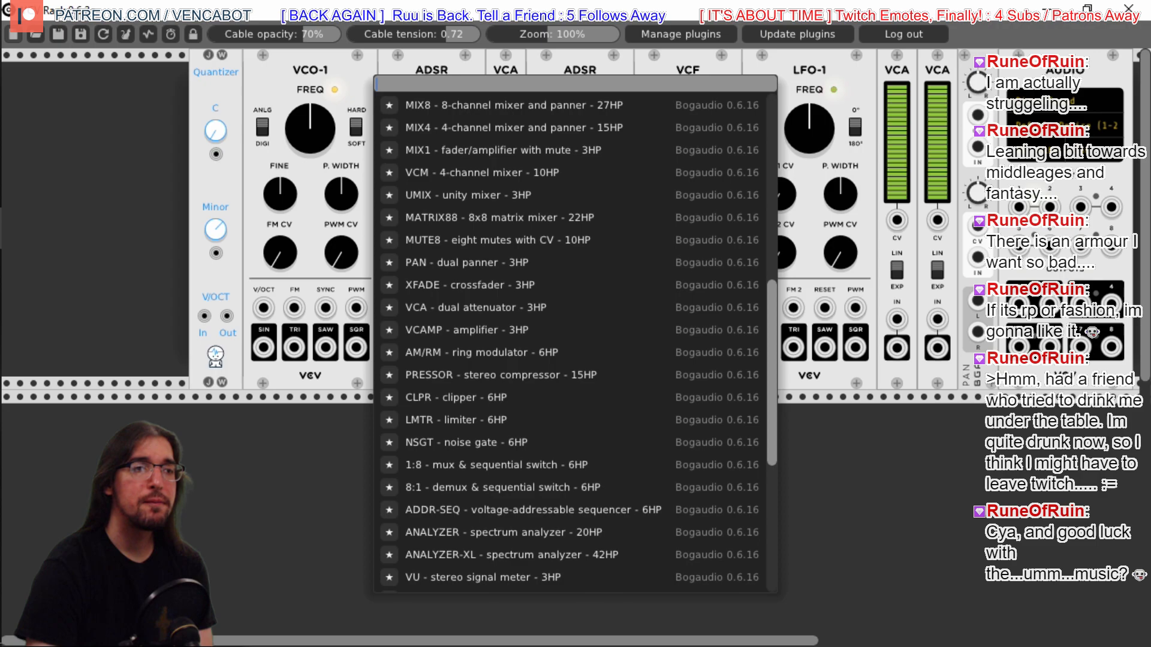
left_click_drag(771, 372, 771, 497)
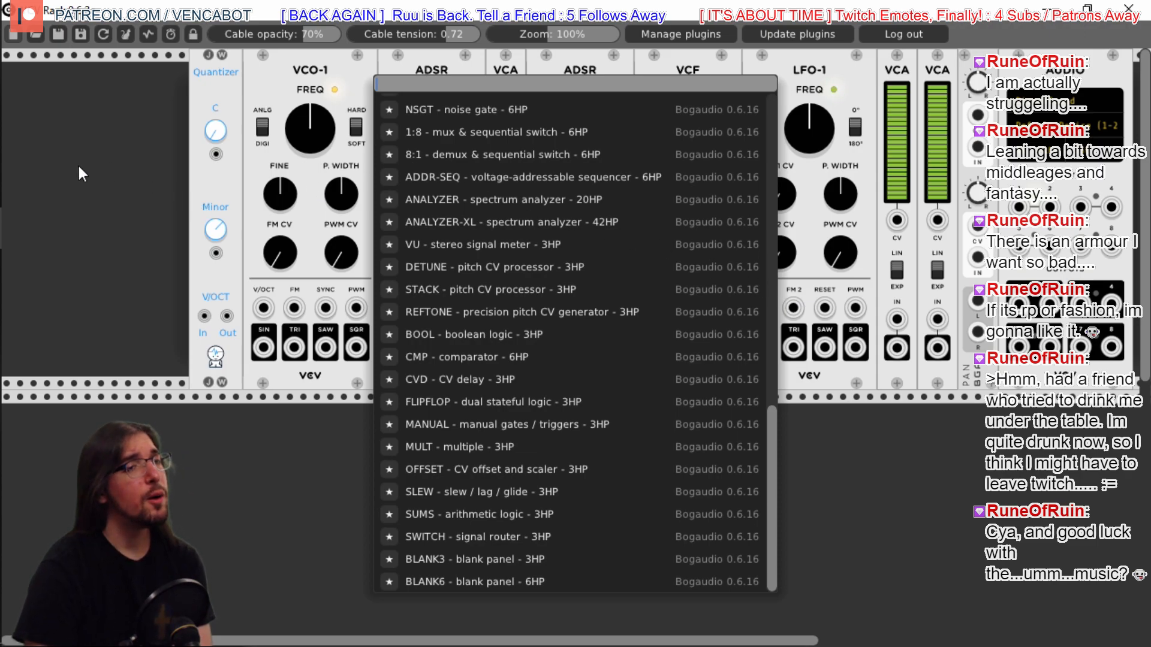
left_click(68, 138)
Add the cf Variable module in the empty rack space before the Quantizer
right_click(69, 138)
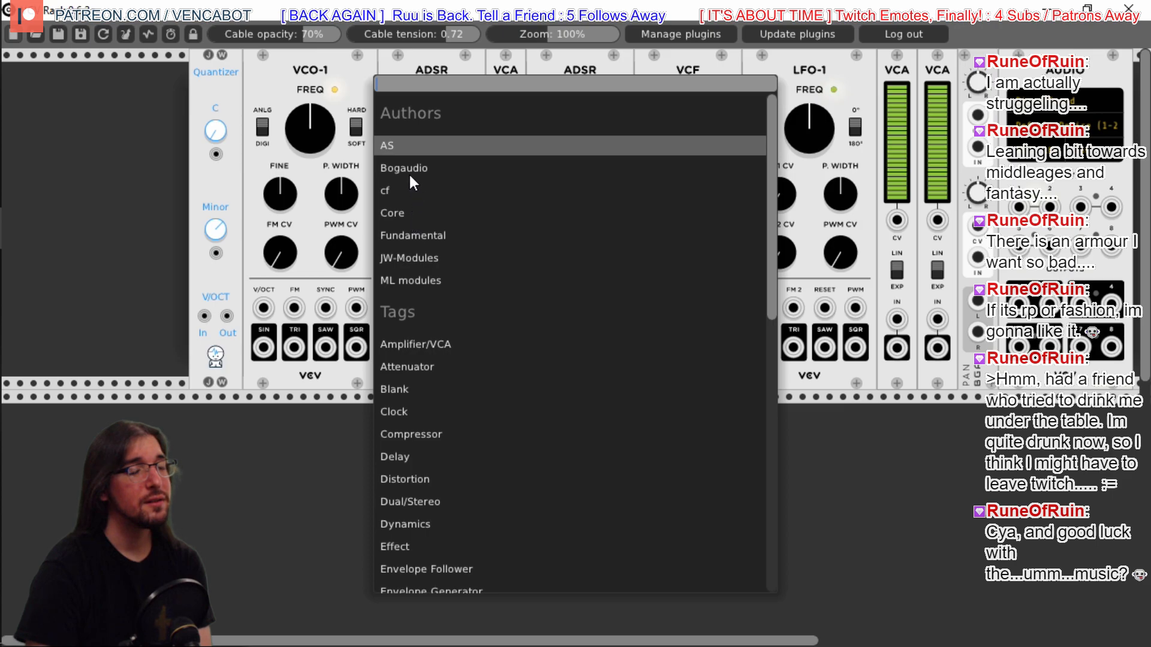
left_click(397, 189)
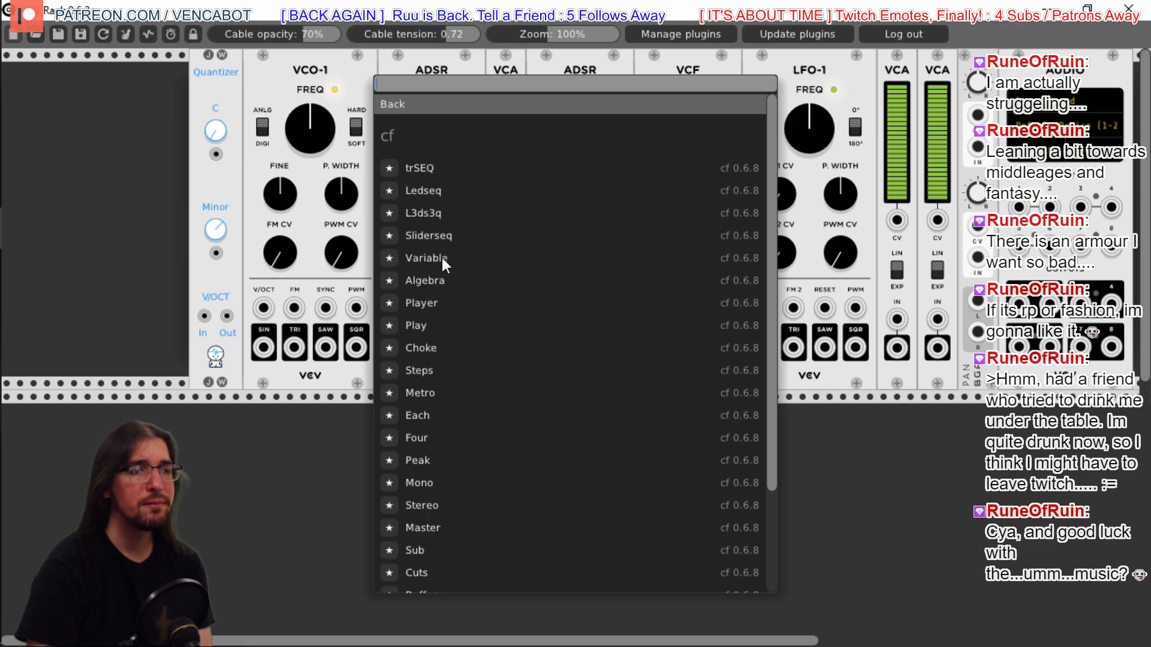
left_click_drag(770, 314, 770, 415)
scroll(558, 297, "up", 5)
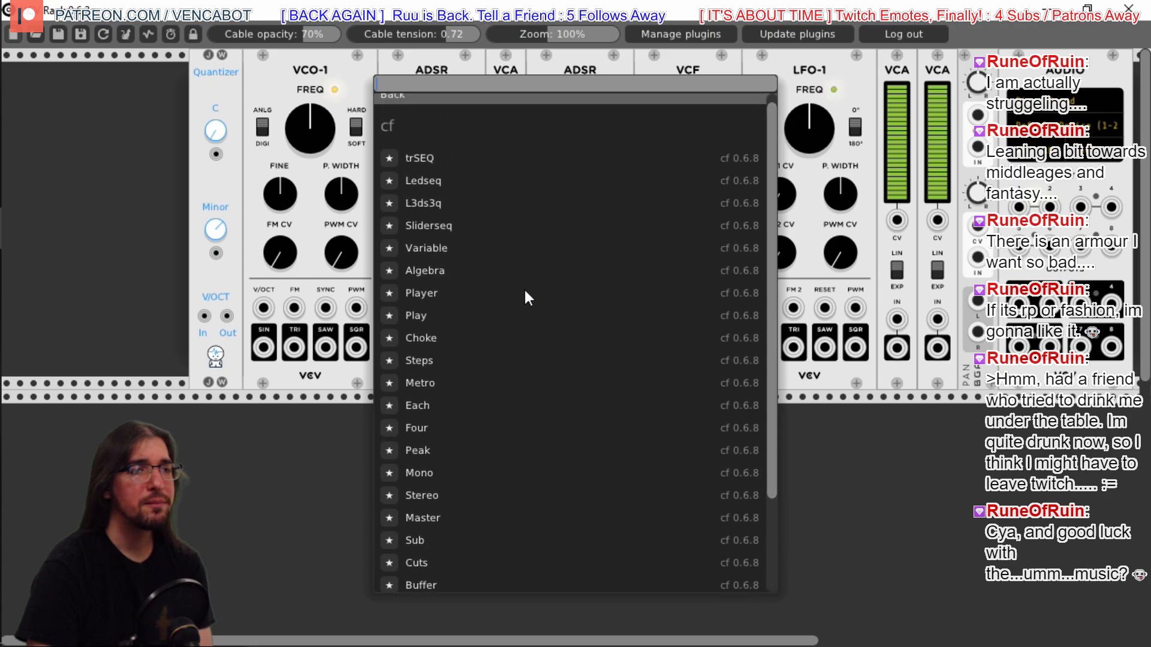
left_click(422, 246)
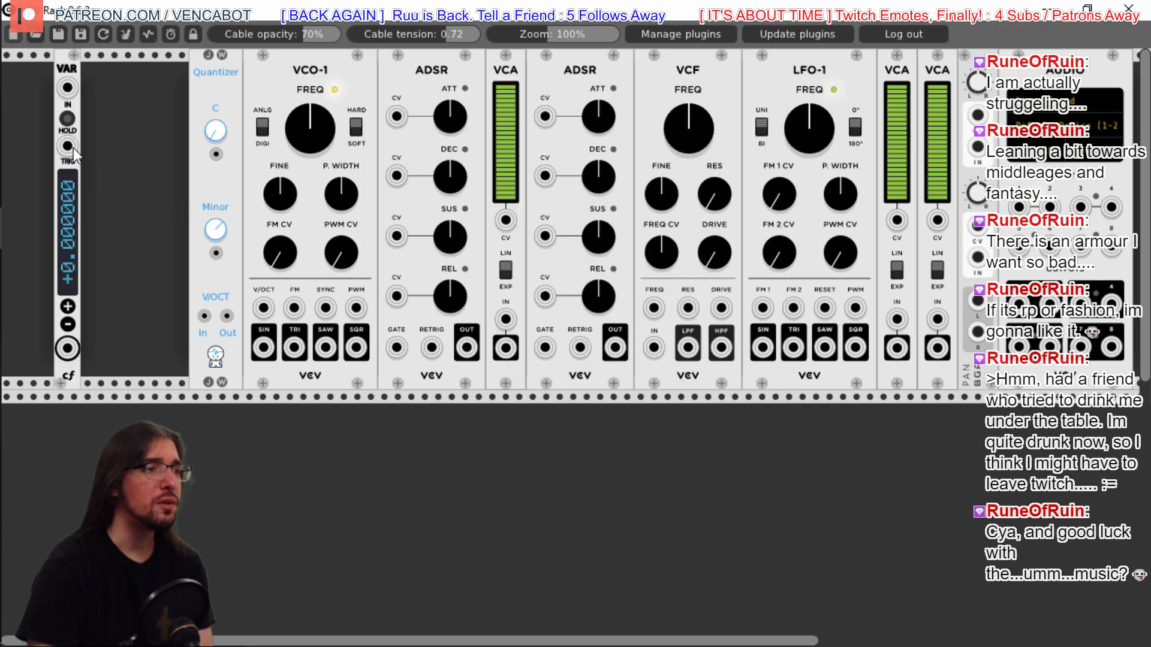
Try stepping the Variable module's value up and back down to zero
left_click(69, 307)
left_click(69, 307)
left_click(68, 324)
left_click(68, 324)
left_click(68, 324)
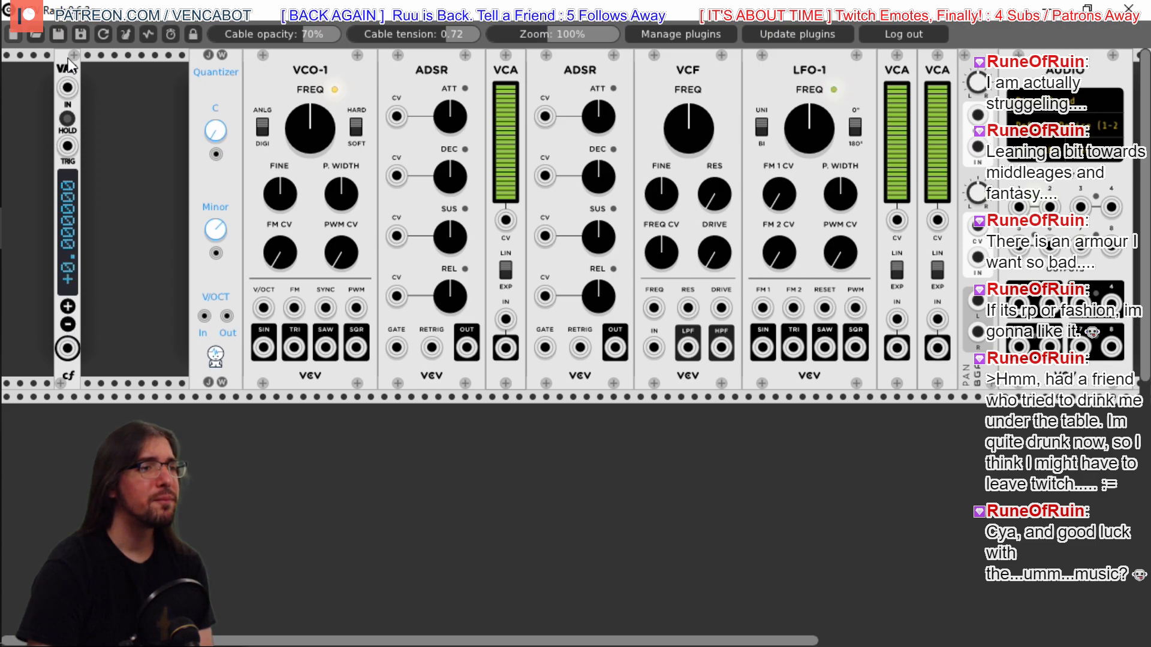
Shift the Variable module towards the Quantizer and move the Quantizer away from VCO-1, leaving a gap on each side of it
left_click_drag(72, 73, 99, 68)
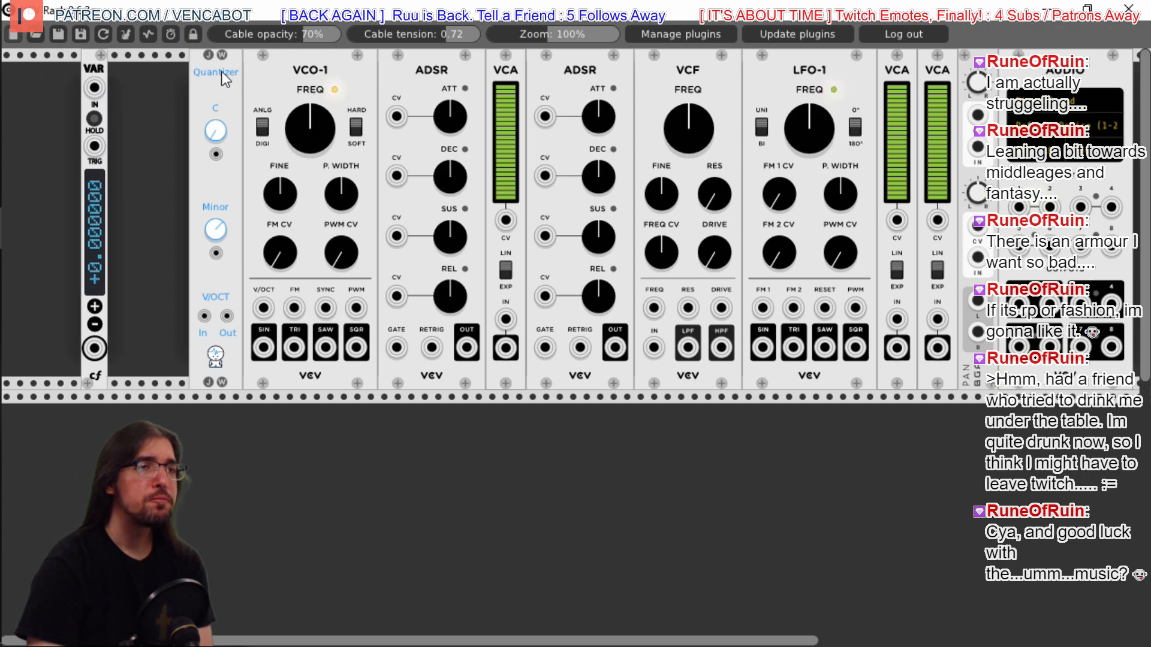
left_click_drag(223, 73, 195, 73)
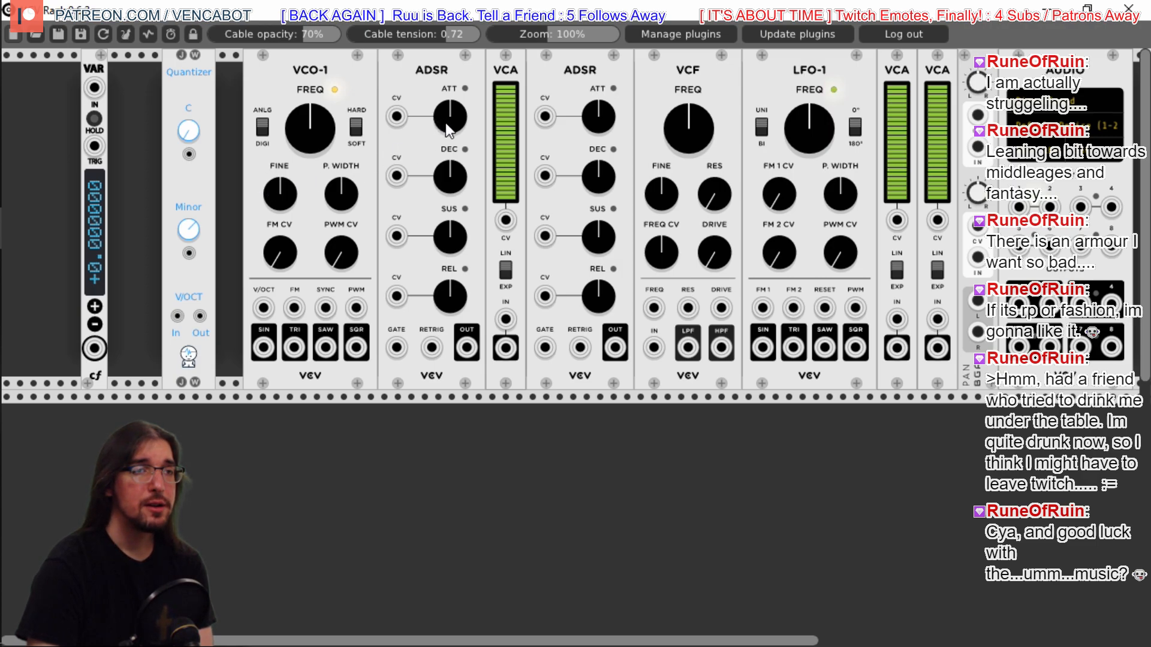
Set the first ADSR's attack, decay and release to minimum and sustain to maximum, and patch its output into the adjacent VCA's IN
left_click_drag(444, 109, 445, 156)
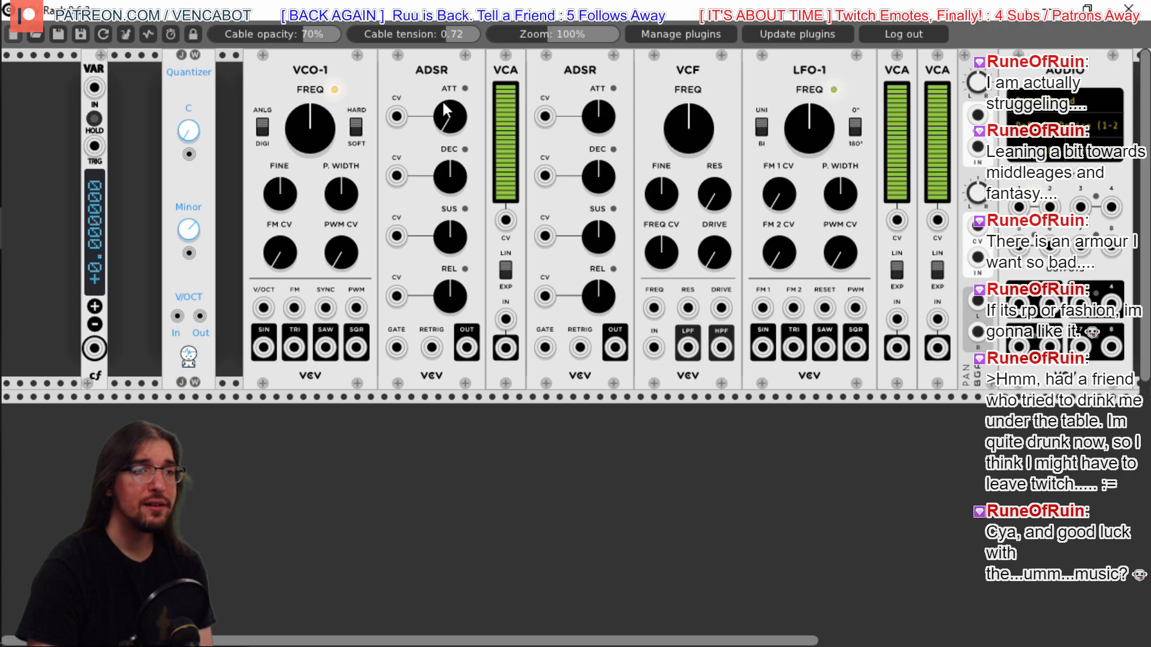
left_click_drag(452, 244, 452, 192)
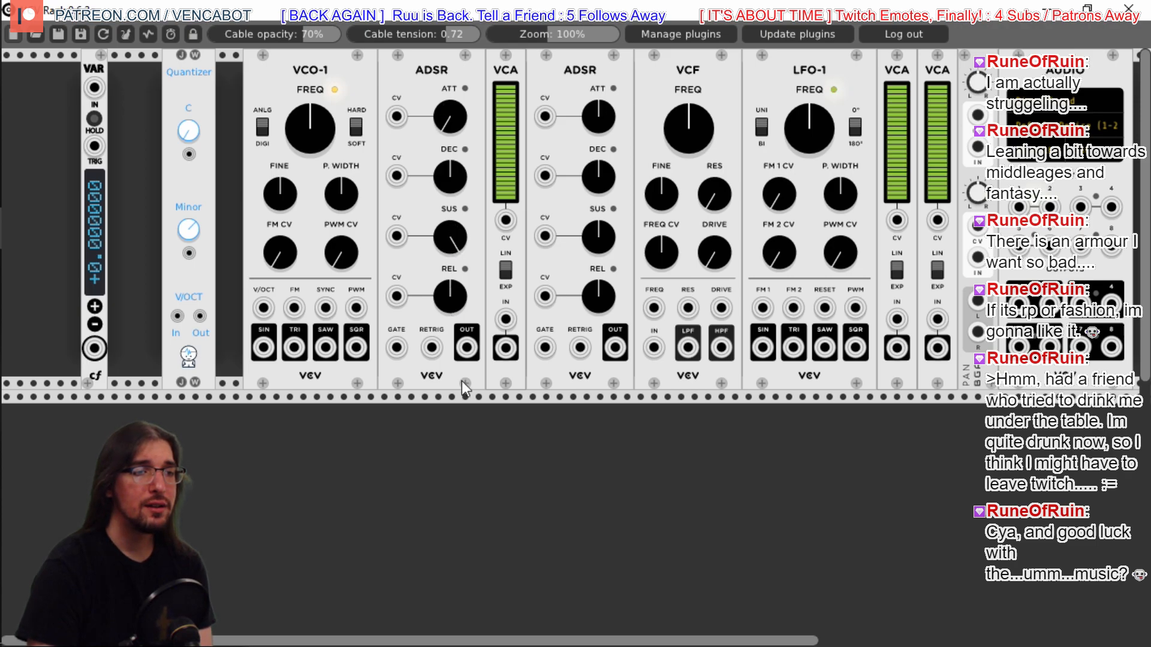
left_click_drag(451, 286, 451, 336)
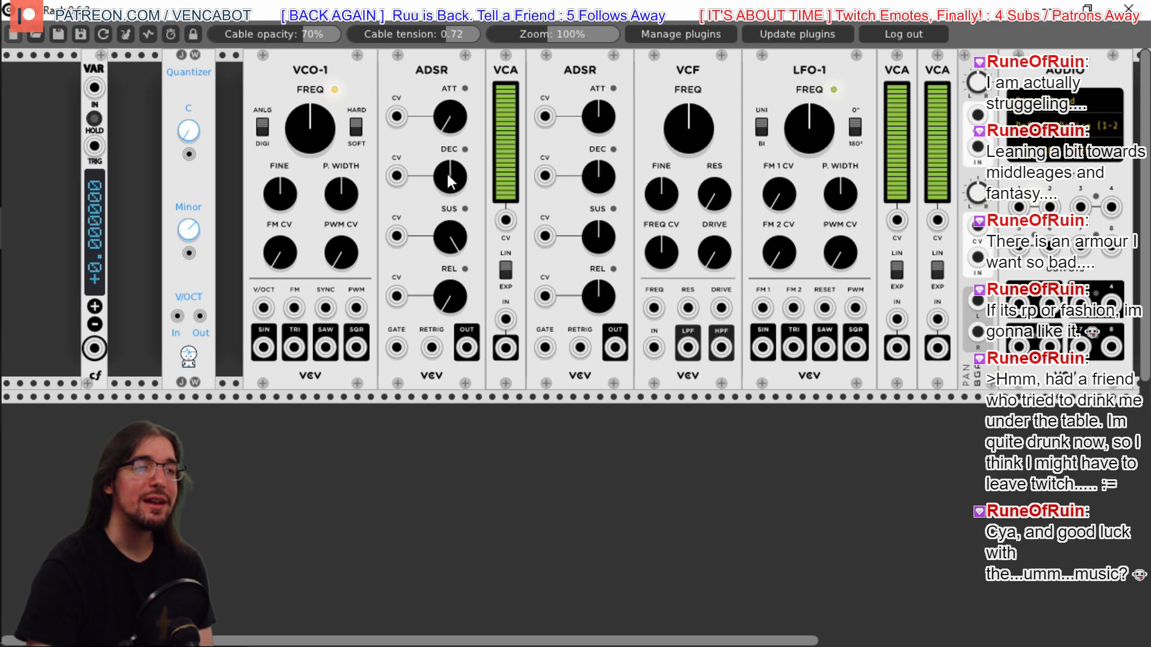
left_click_drag(447, 175, 447, 222)
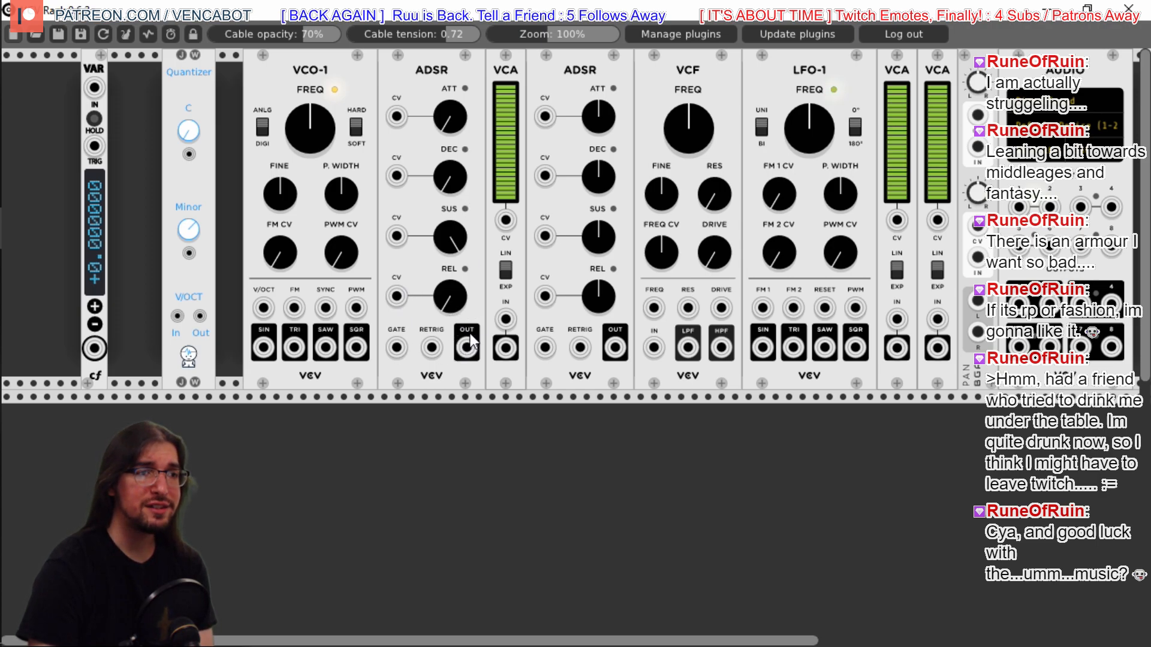
left_click_drag(466, 348, 503, 321)
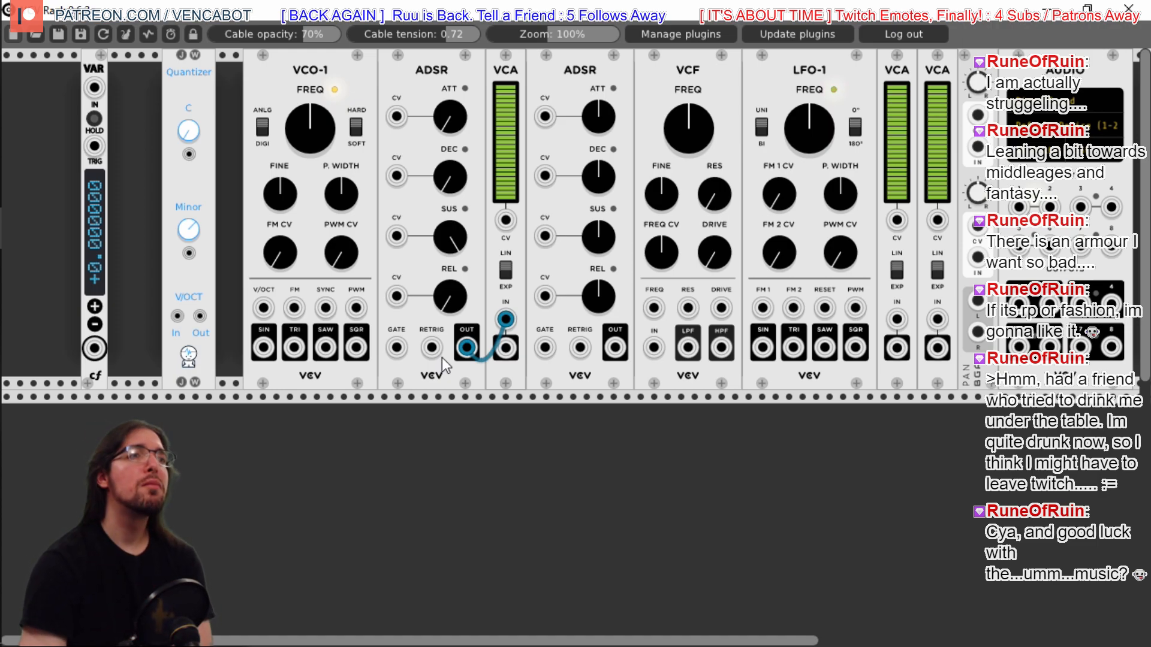
Add a second cf Variable module before the Quantizer and patch its output into the first ADSR's GATE input
right_click(126, 84)
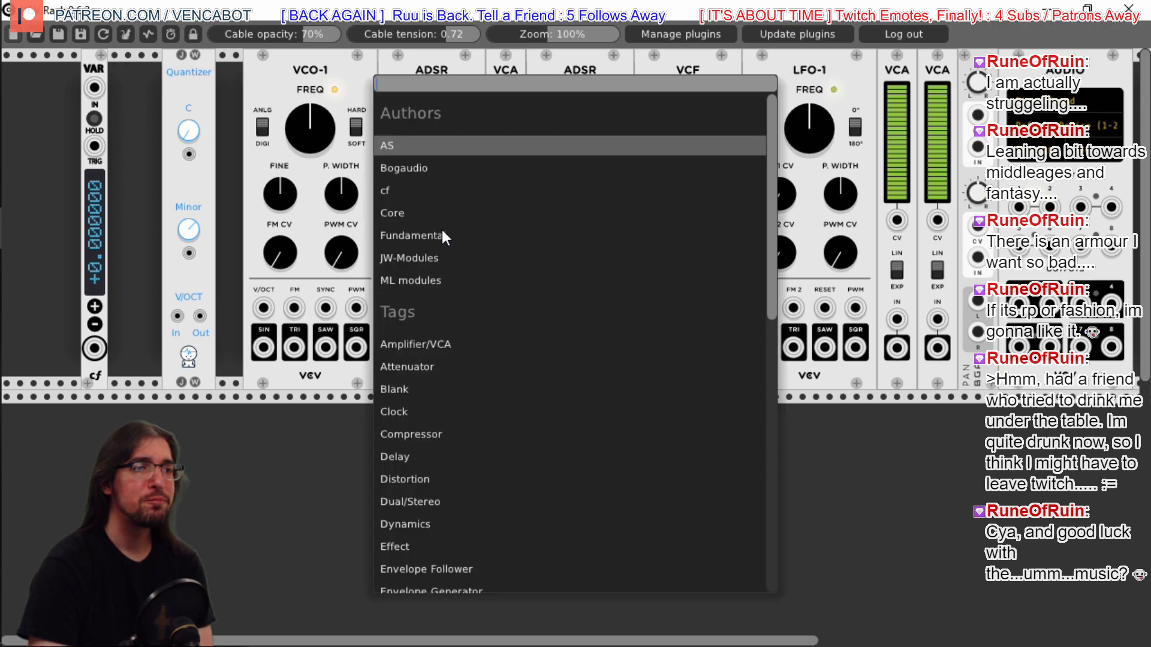
left_click(408, 190)
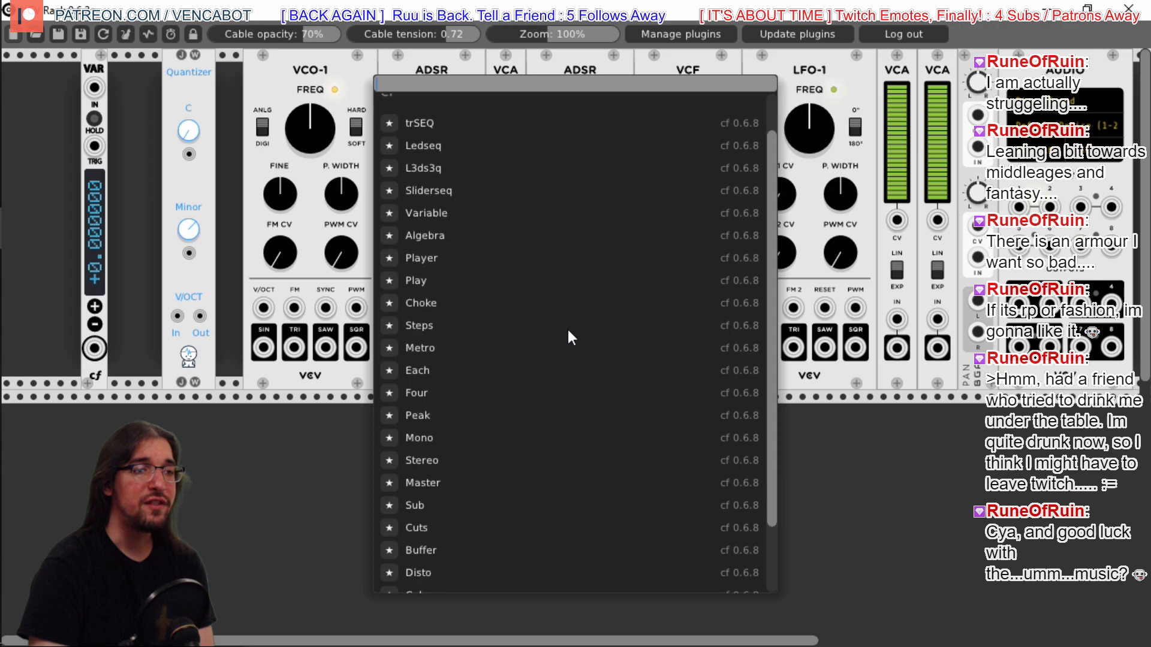
scroll(567, 332, "down", 3)
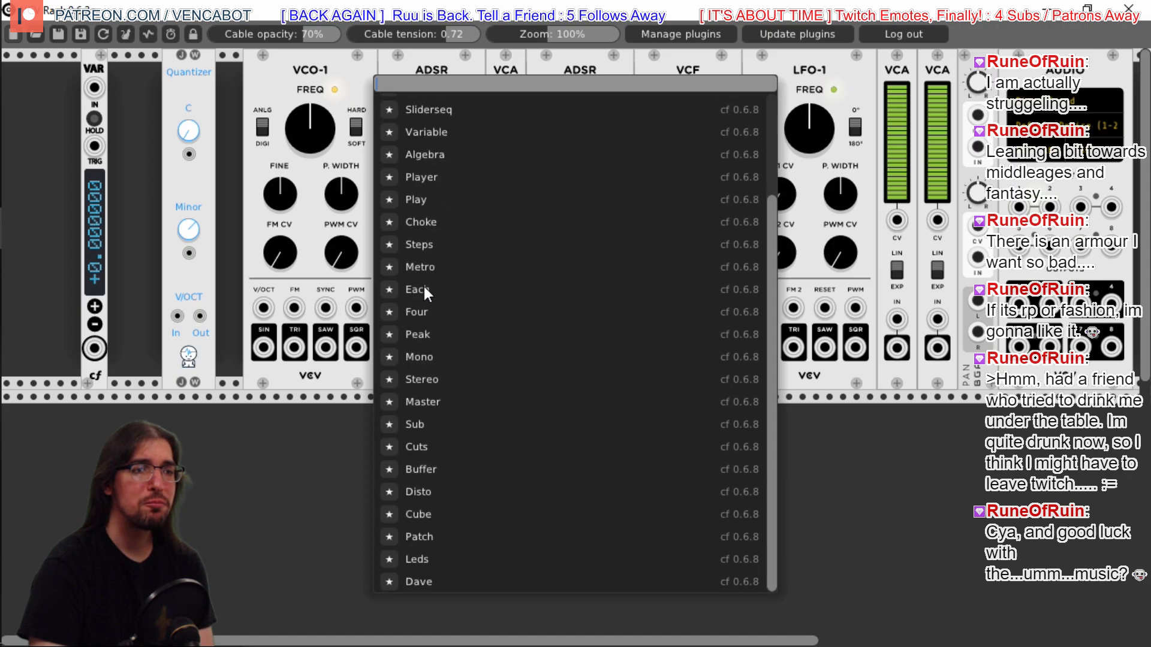
left_click(440, 135)
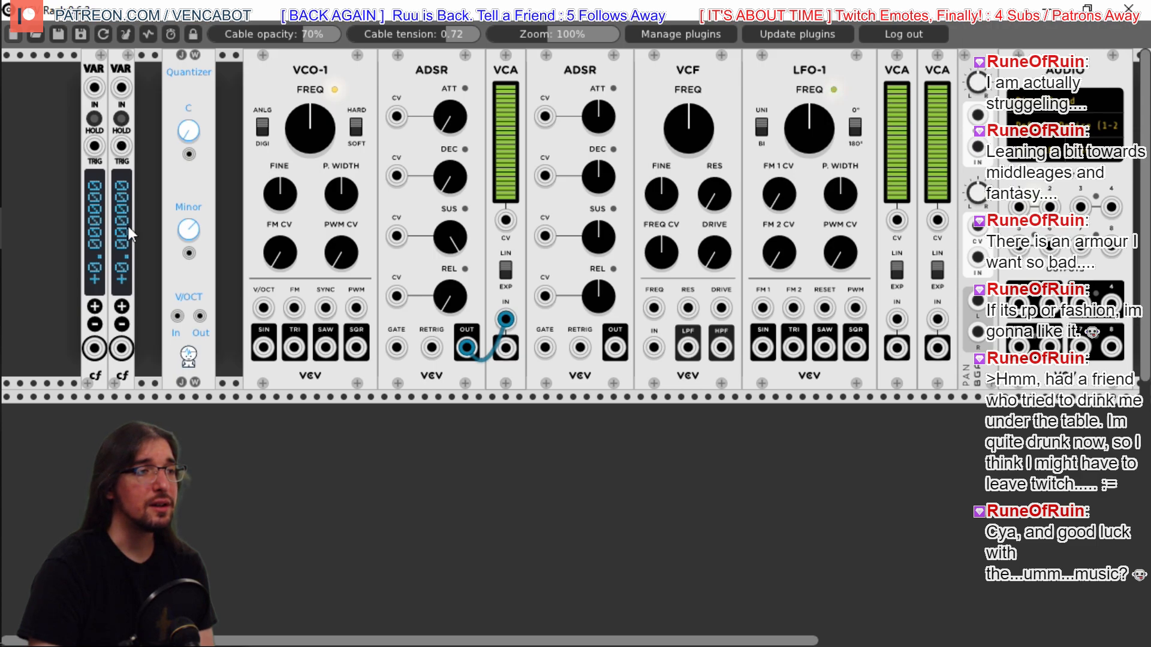
left_click_drag(121, 348, 396, 348)
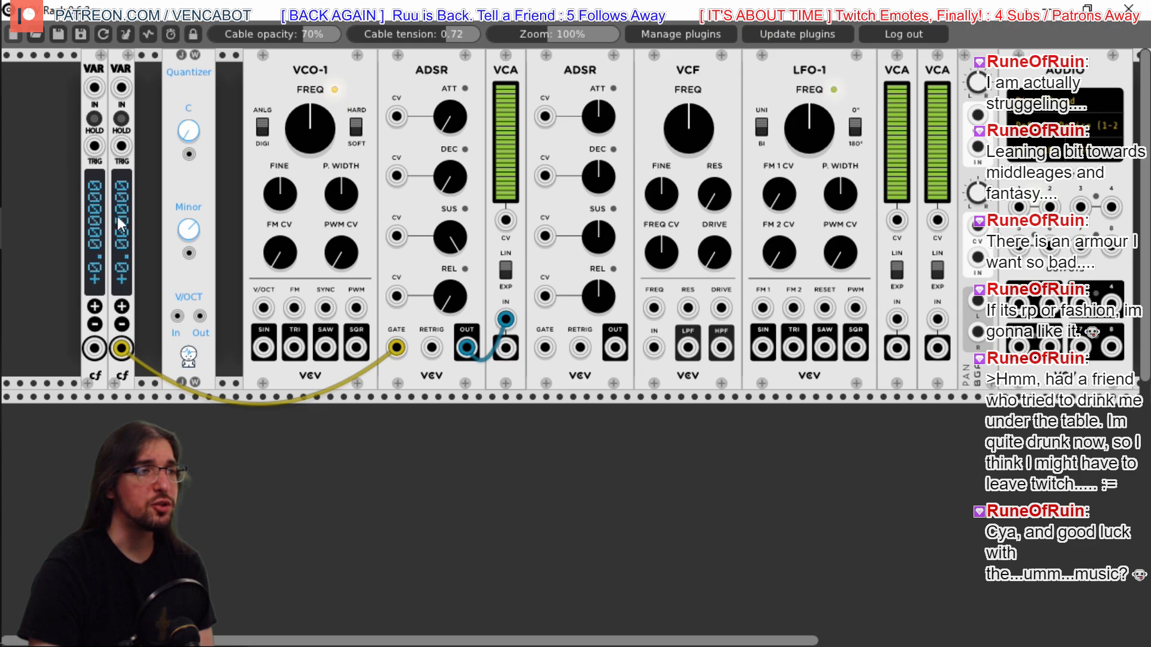
Test the first ADSR's gate by switching the second Variable's value between 1 and 0 twice
left_click(122, 307)
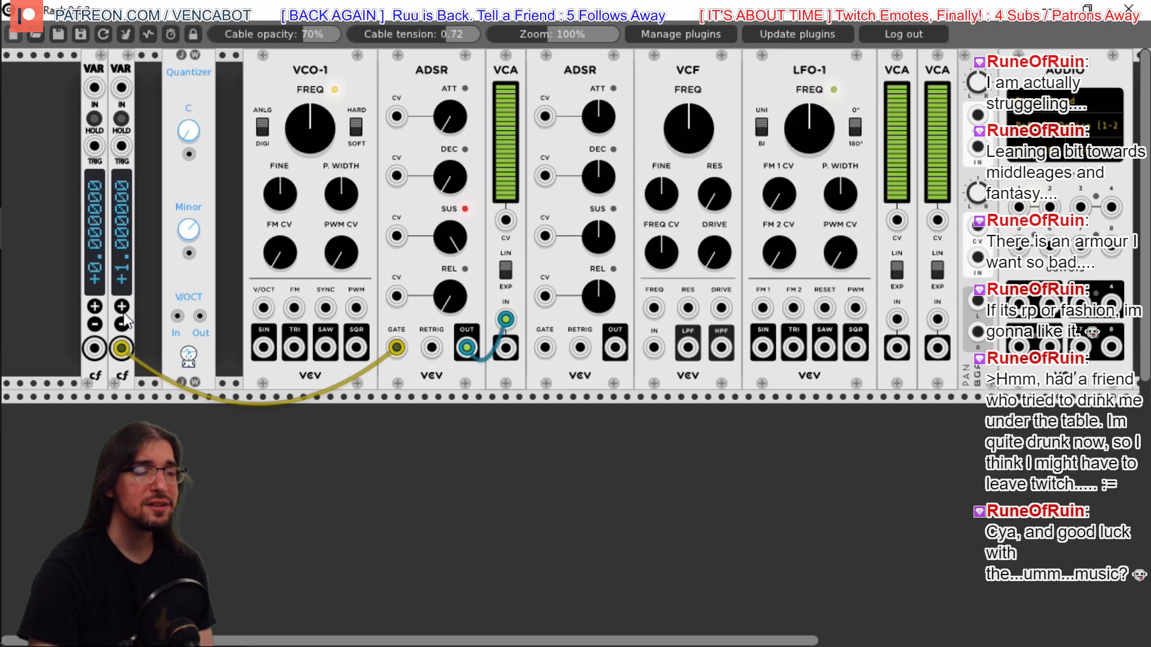
left_click(122, 324)
left_click(123, 307)
left_click(123, 324)
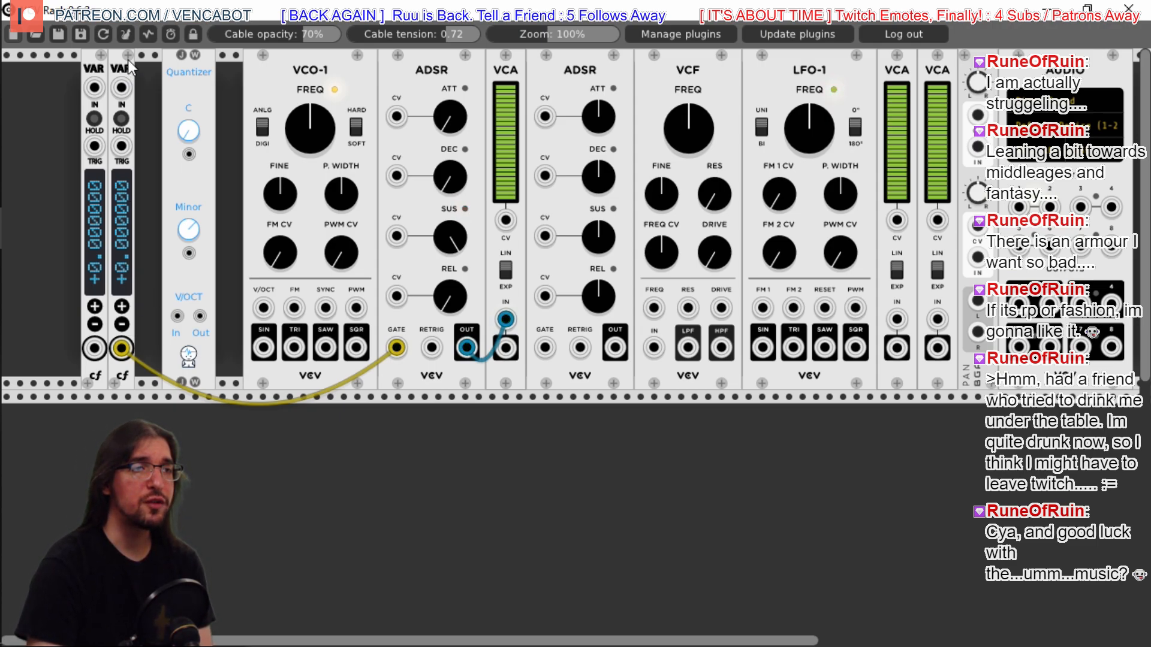
Move the gate Variable to the second row beneath the first ADSR, and the other Variable with the Quantizer beneath VCO-1
left_click_drag(128, 60, 401, 391)
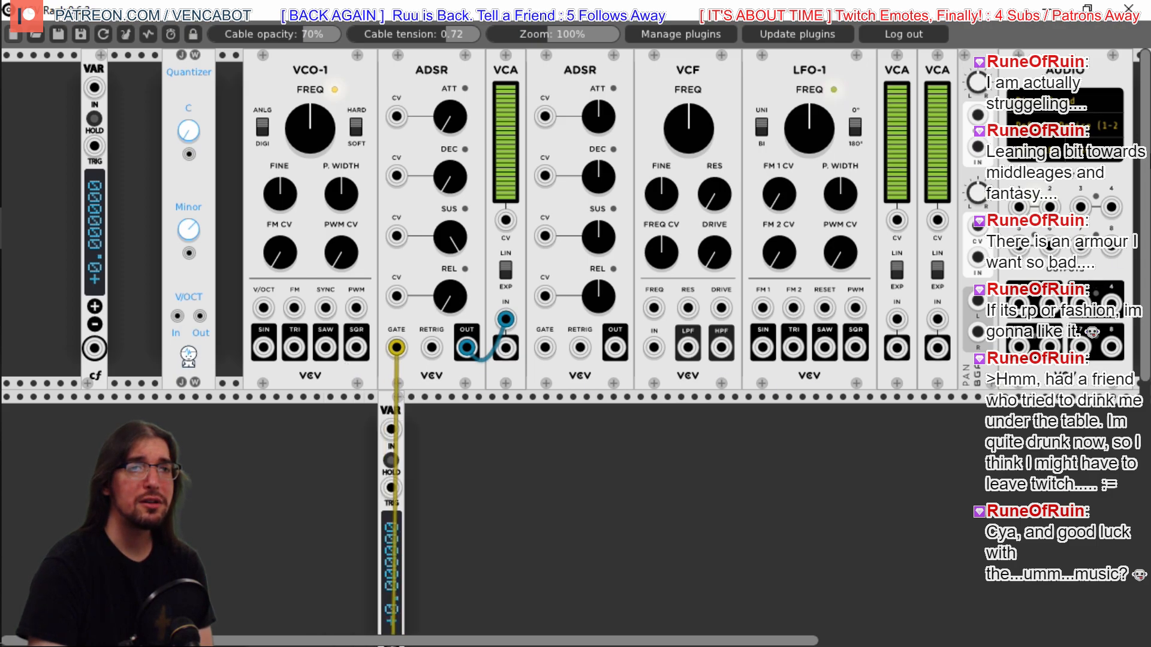
mouse_move(1145, 130)
left_mouse_down()
mouse_move(1145, 187)
mouse_move(1145, 131)
left_mouse_up()
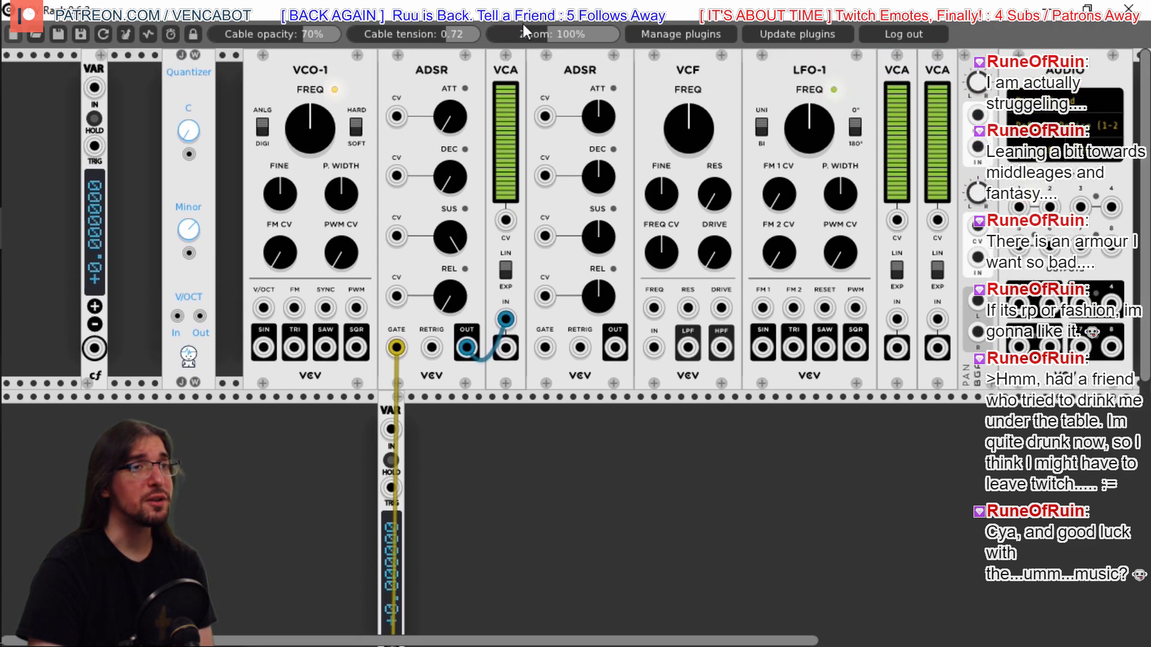
left_click_drag(548, 37, 548, 37)
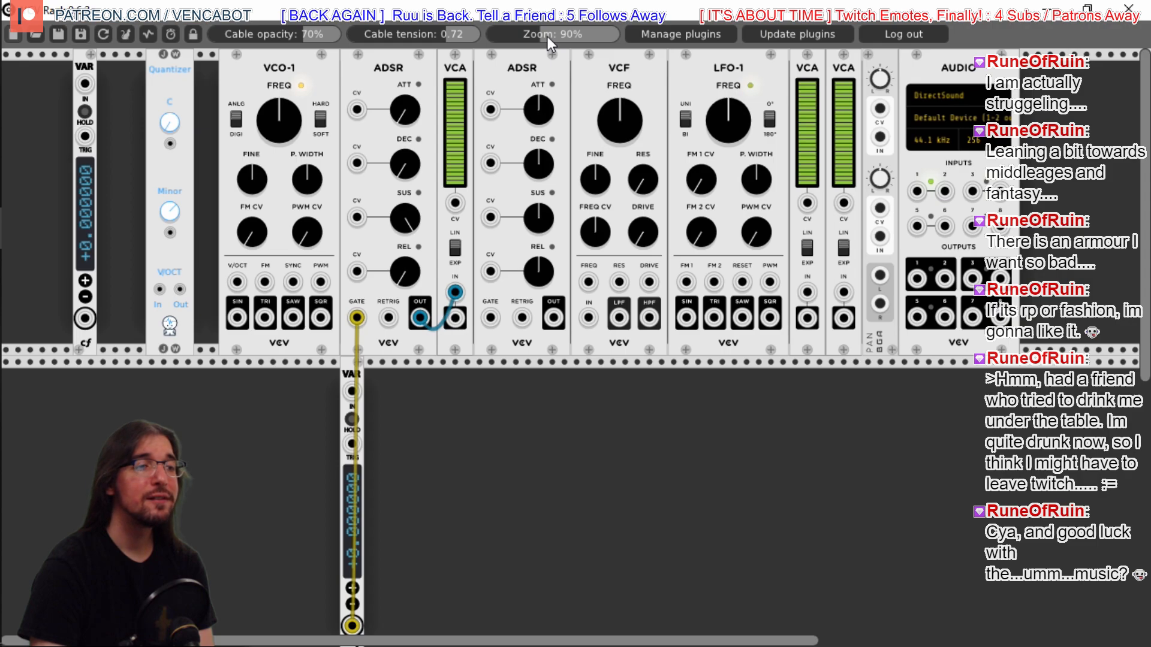
scroll(647, 548, "up", 3)
scroll(648, 548, "down", 3)
scroll(648, 548, "up", 3)
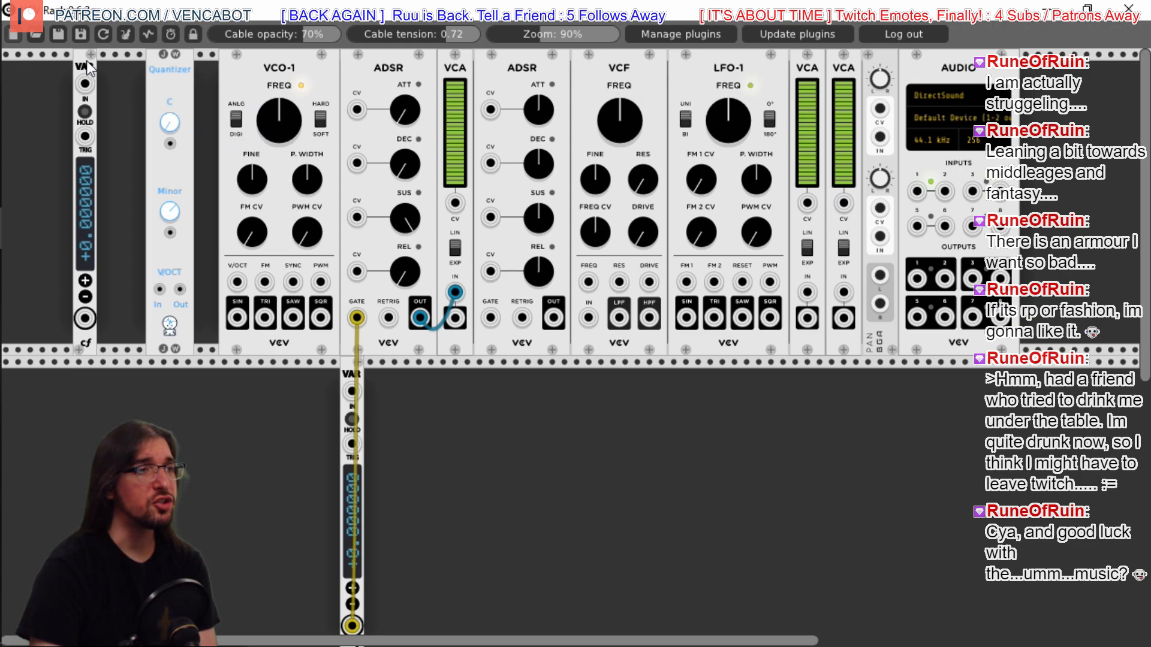
left_click_drag(90, 70, 240, 379)
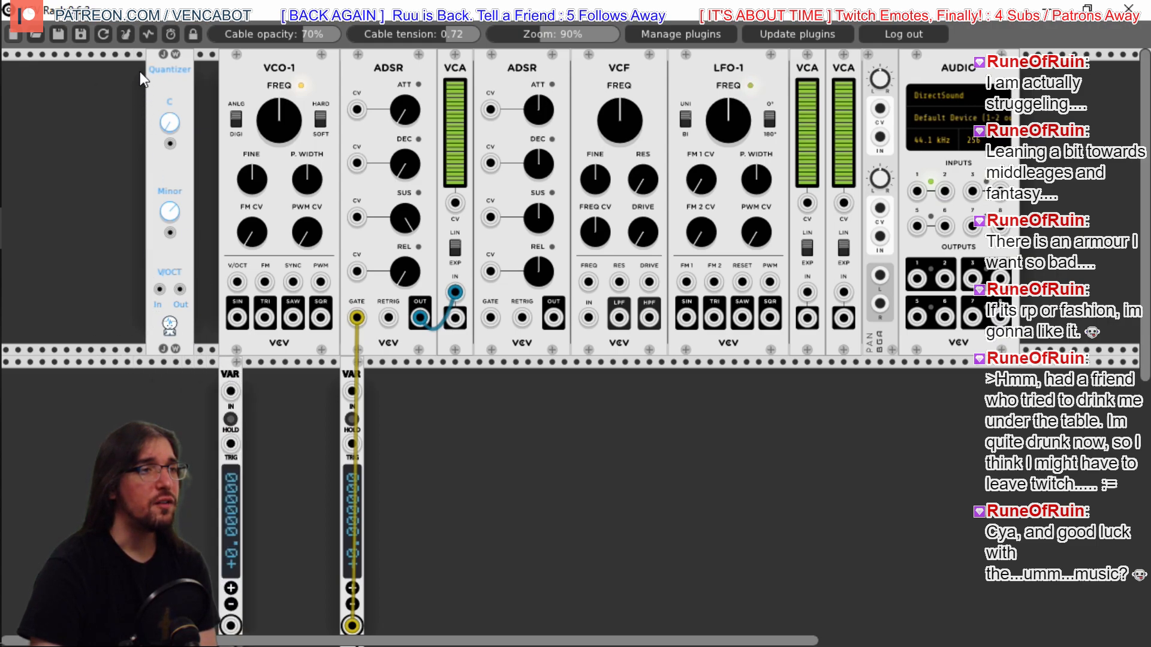
left_click_drag(162, 63, 264, 349)
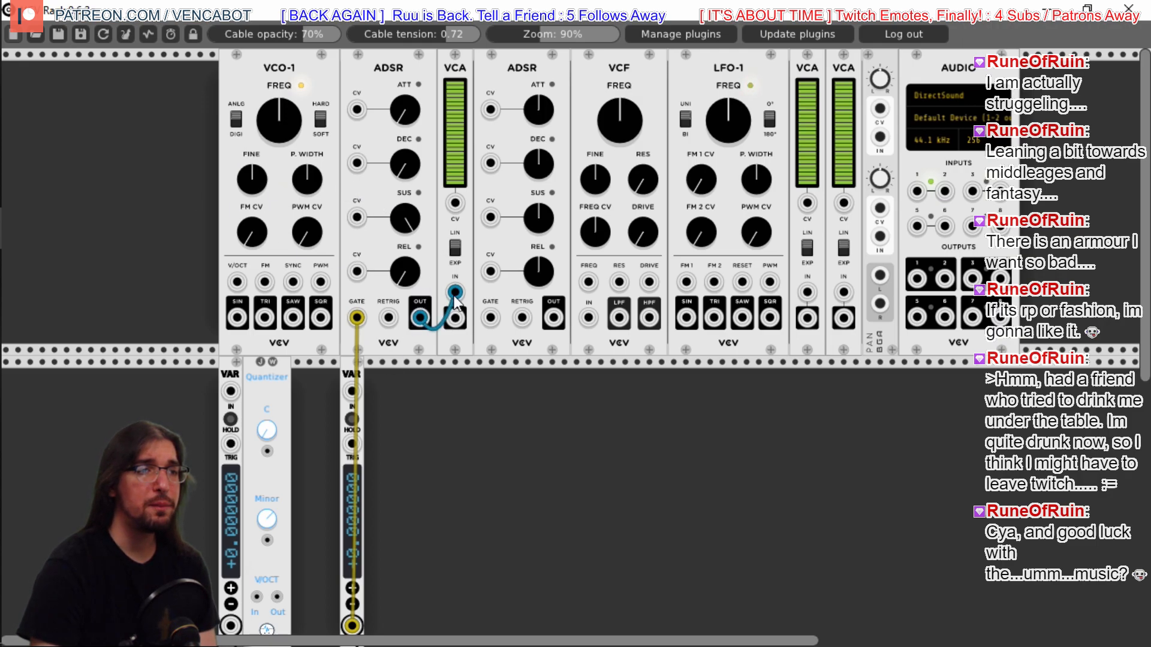
Reroute the first ADSR's output from the adjacent VCA's IN to its CV input, and test it with the gate Variable
left_click_drag(456, 293, 458, 217)
left_click_drag(420, 318, 455, 204)
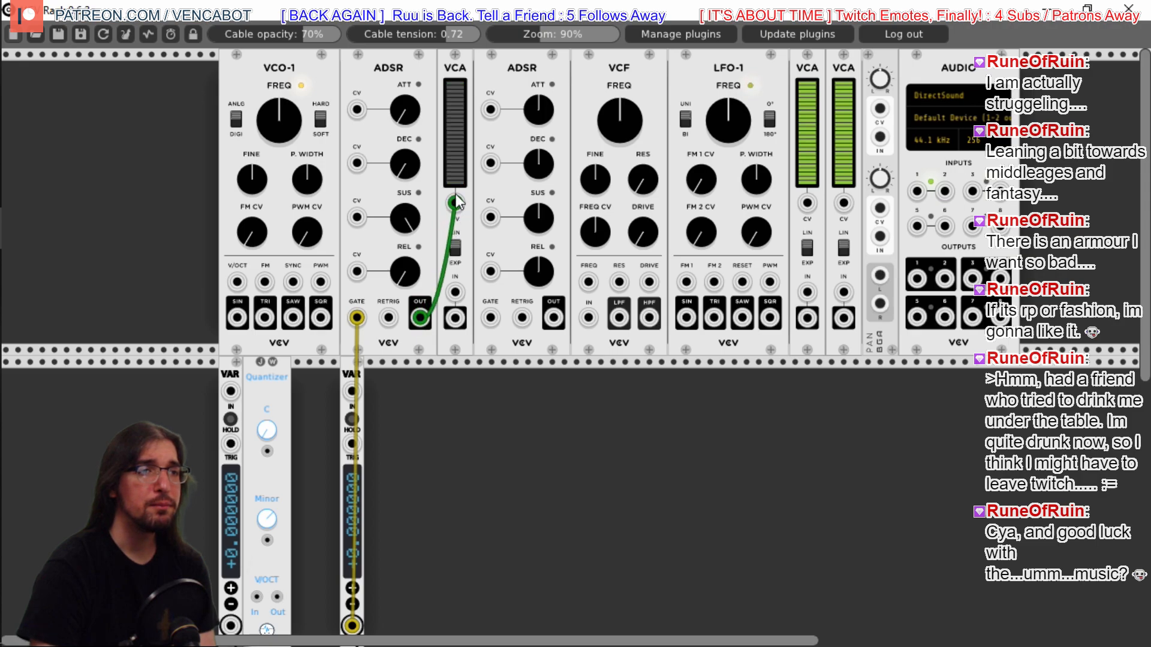
left_click(353, 591)
left_click(352, 604)
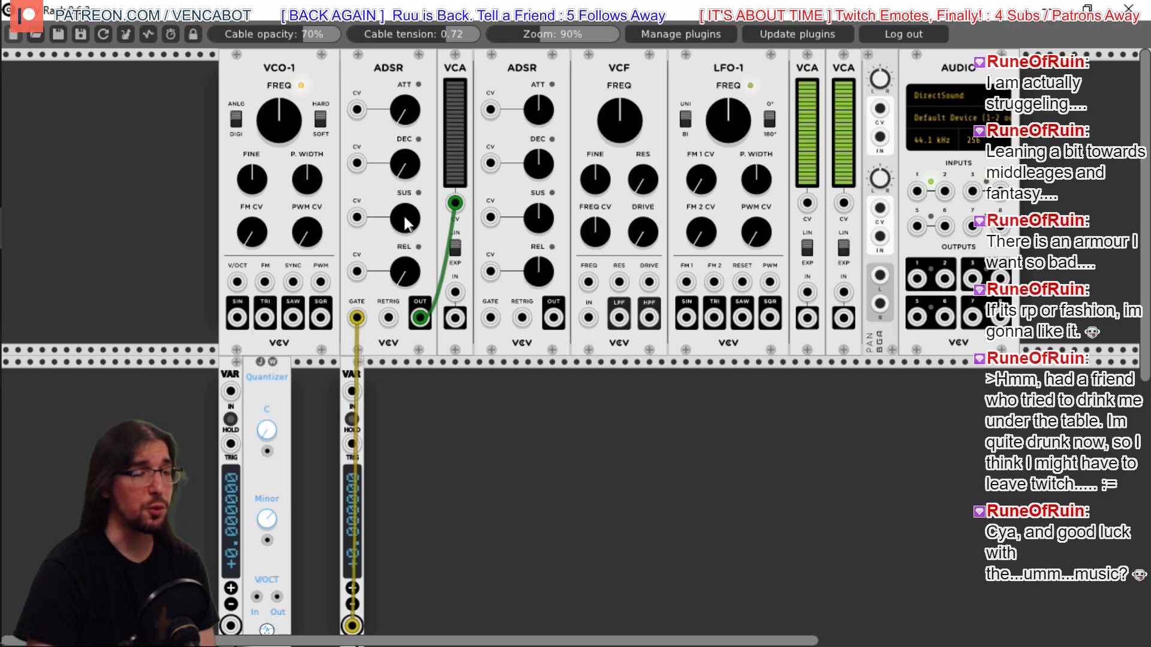
Raise the first ADSR's attack, decay and release, lower its sustain, and test the envelope by switching the gate Variable to 1 and back to 0
left_click_drag(404, 217, 404, 223)
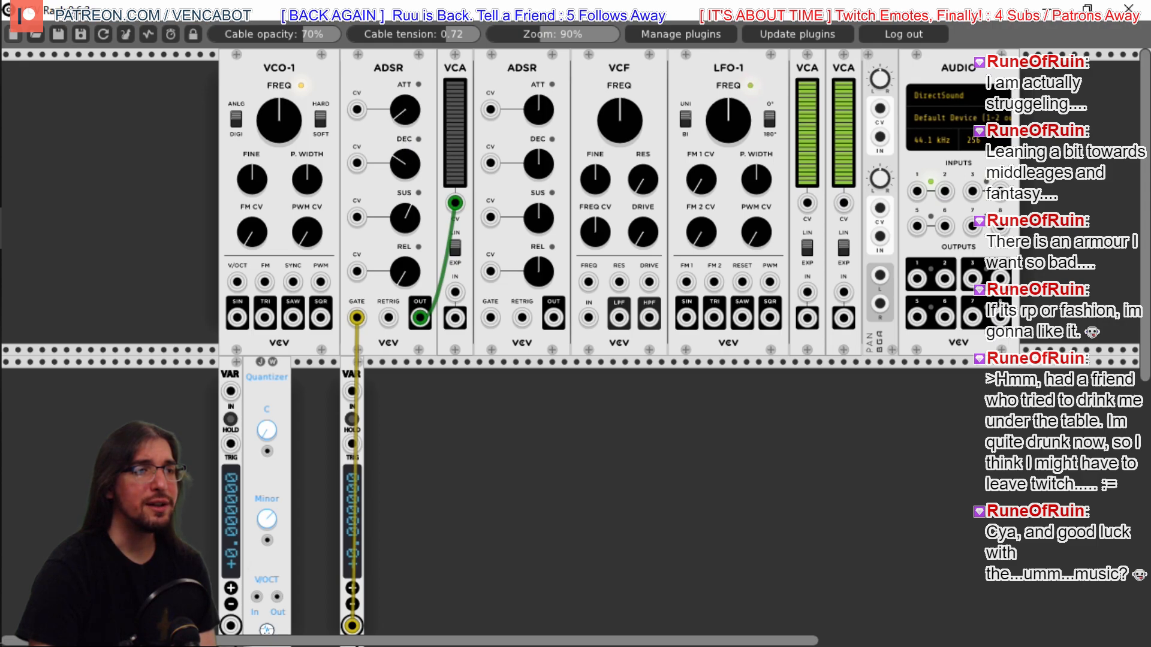
left_click_drag(401, 275, 400, 247)
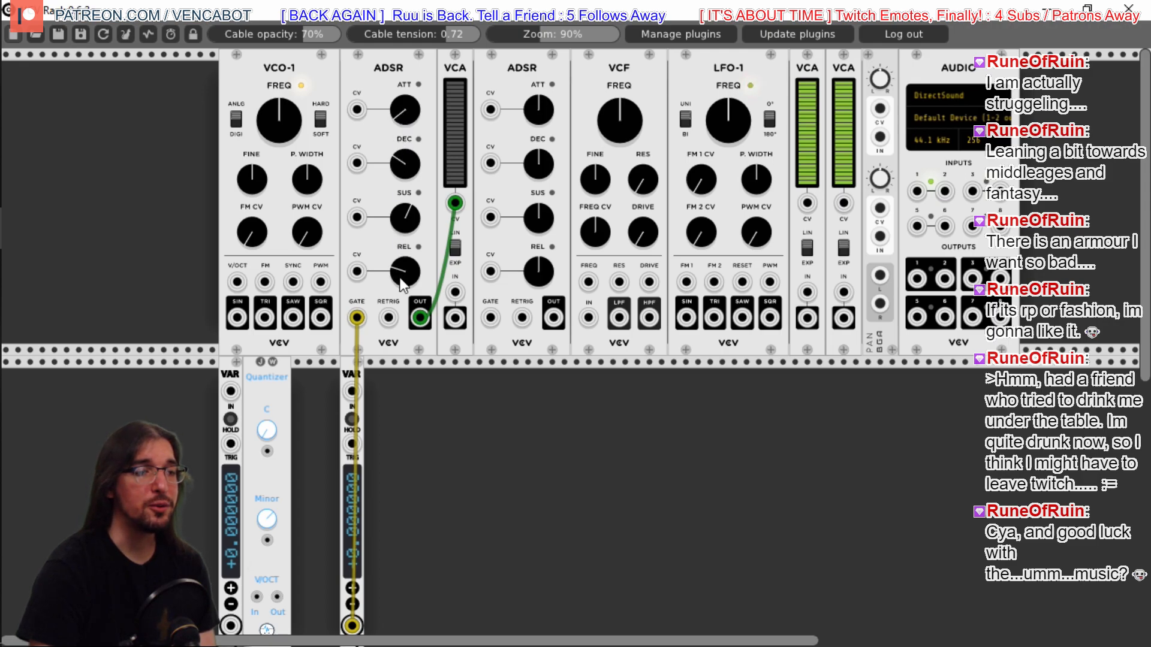
left_click(353, 589)
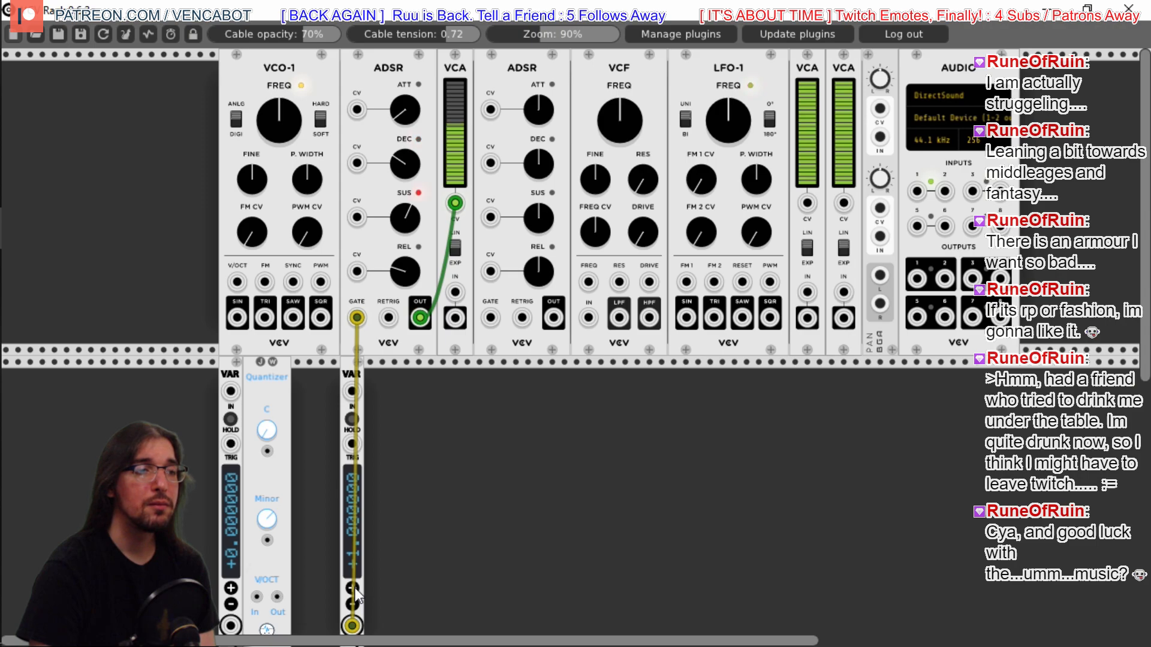
left_click(355, 605)
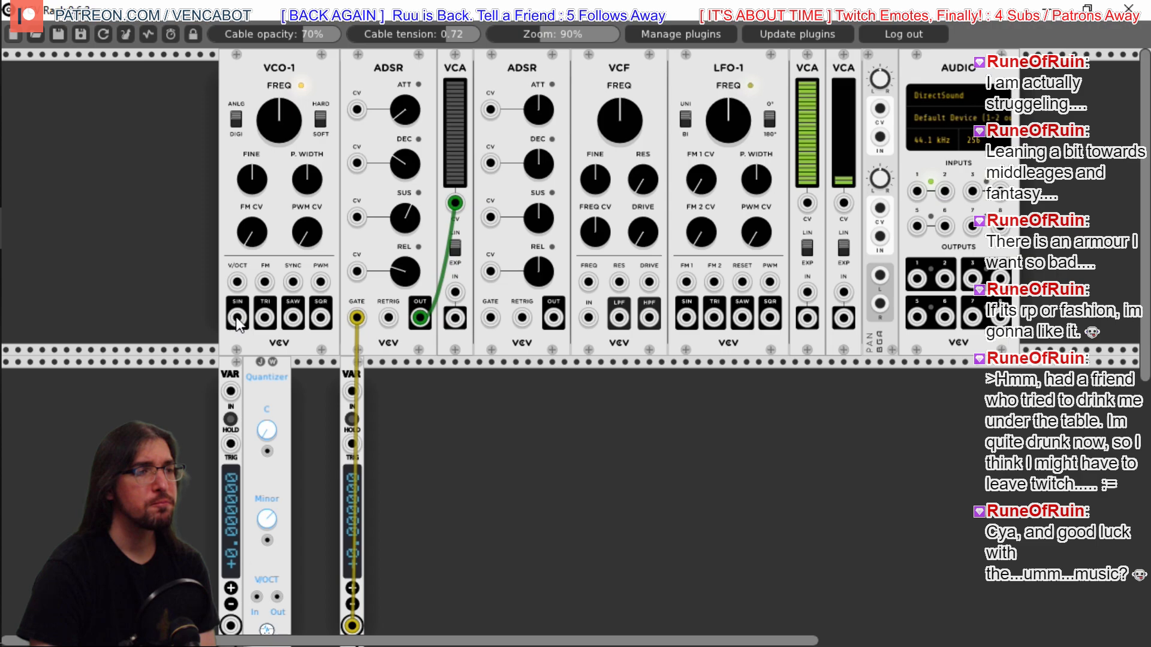
Patch VCO-1's SAW output into the IN of the VCA beside the first ADSR
left_click_drag(294, 317, 456, 292)
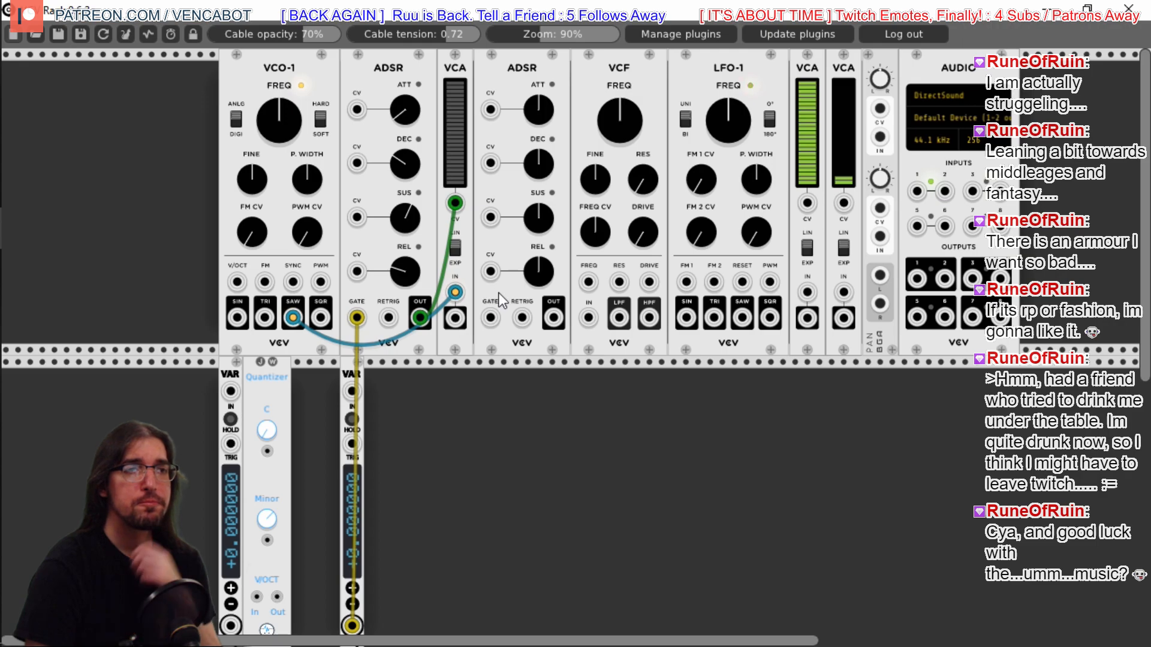
Set the second ADSR's attack, decay and release to minimum and sustain to maximum, and patch its output into the VCF's FREQ input
left_click_drag(540, 114, 539, 134)
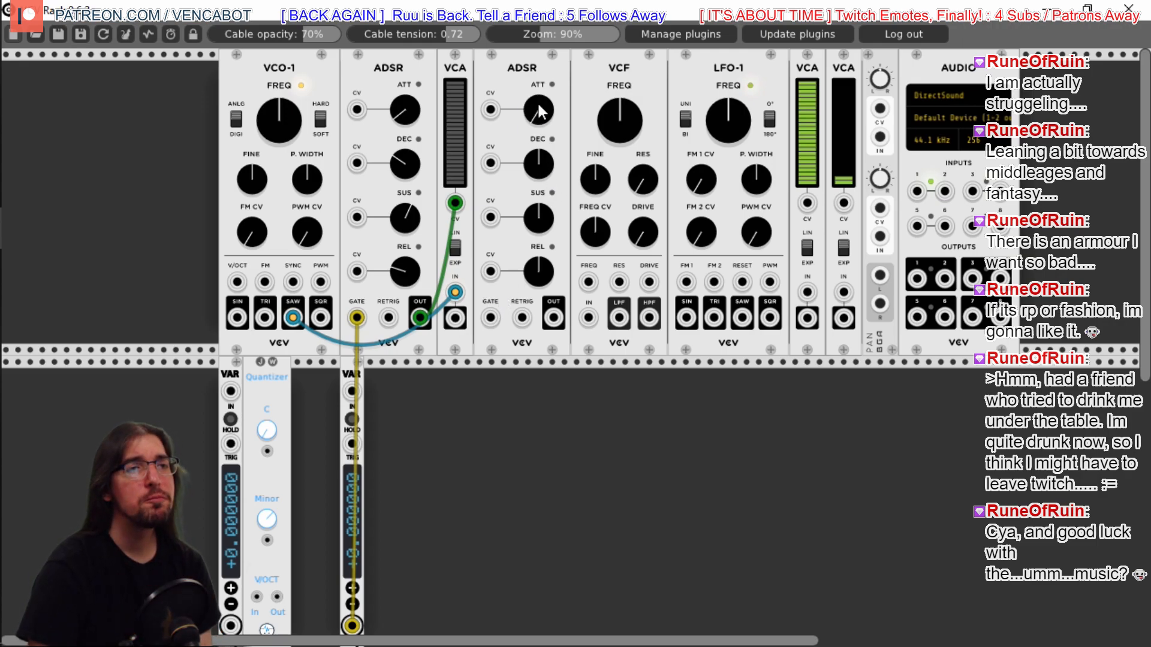
left_click_drag(542, 170, 542, 189)
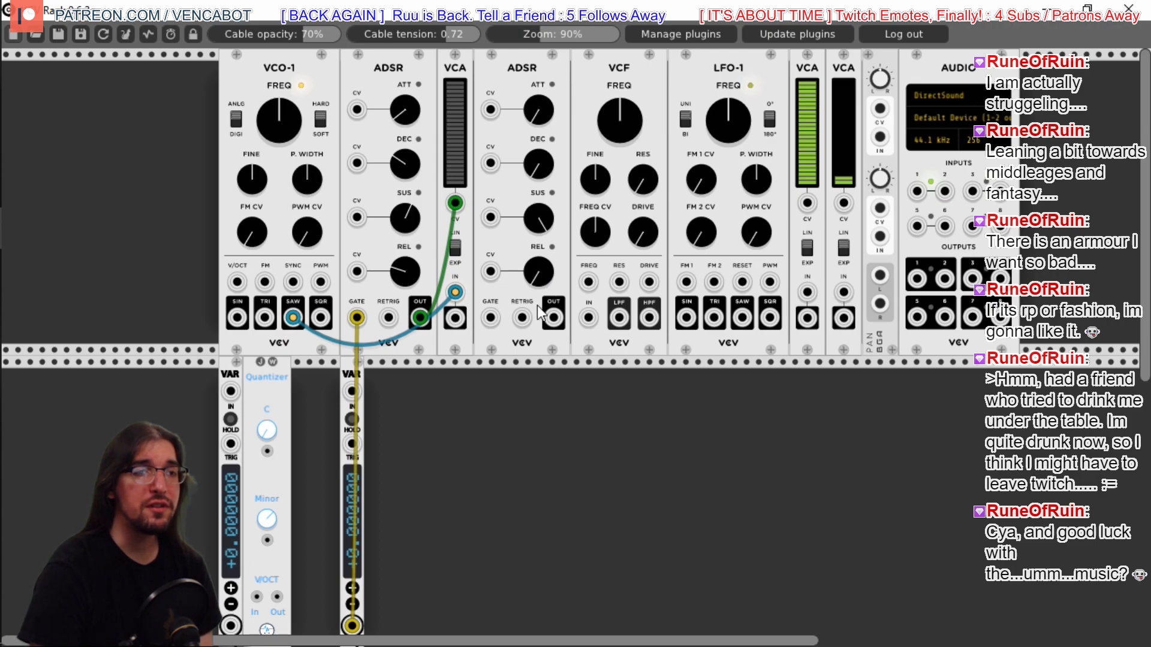
left_click_drag(554, 317, 589, 281)
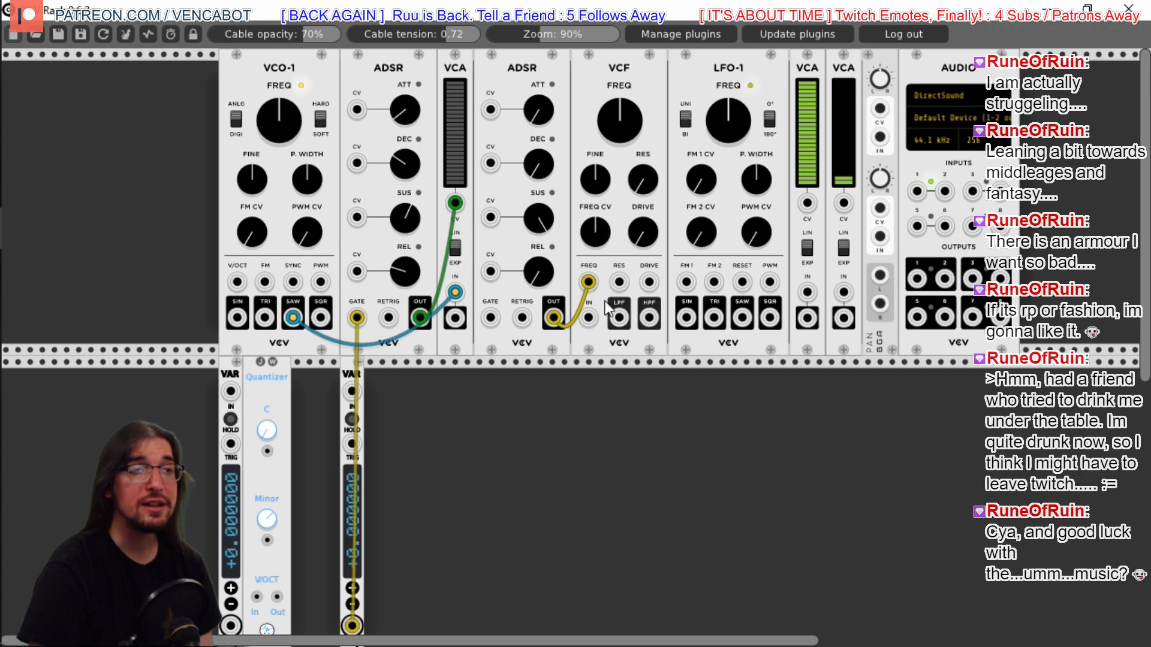
Set the VCF's FREQ to maximum, patch its LPF output into the first VCA after LFO-1, and feed its IN from the first ADSR's VCA output
left_click_drag(621, 114, 621, 69)
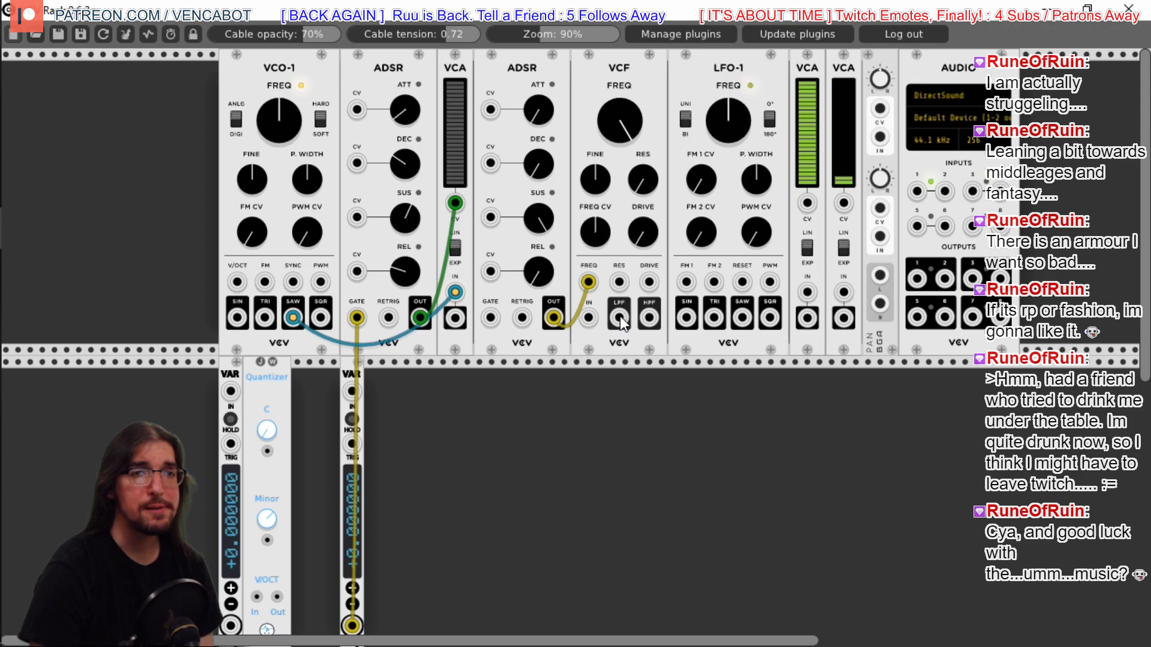
left_click_drag(619, 318, 807, 293)
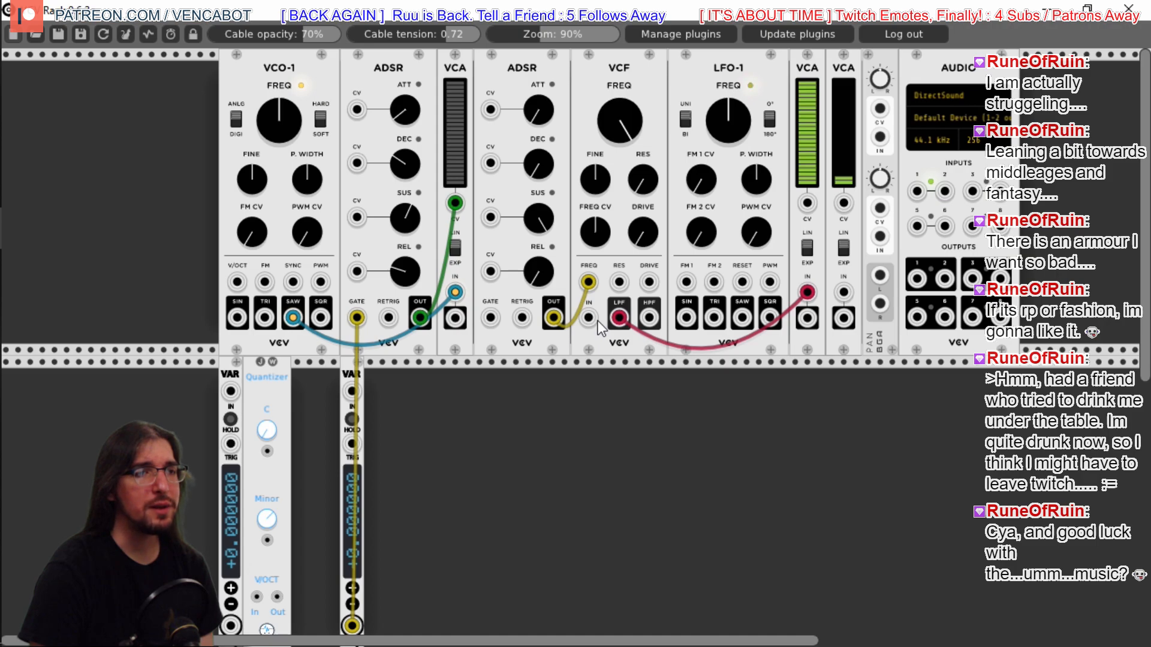
left_click_drag(456, 319, 590, 319)
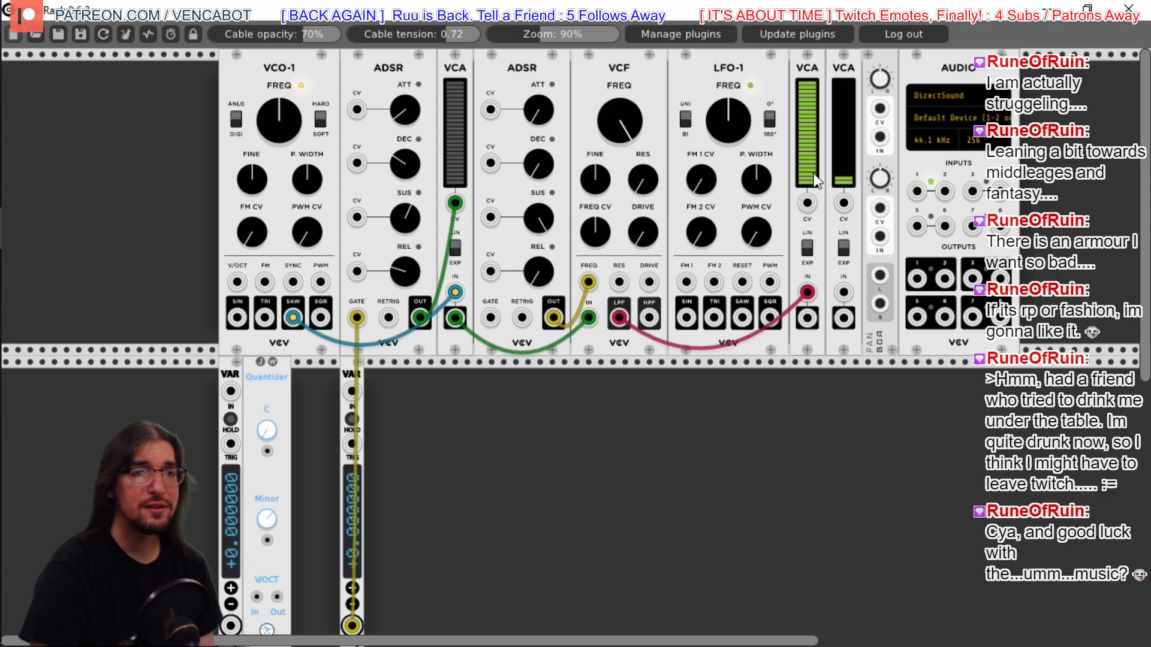
Chain the last two VCAs into the first IN of the PAN module, and patch its L and R outputs into audio inputs 1 and 2
left_click_drag(810, 323, 849, 294)
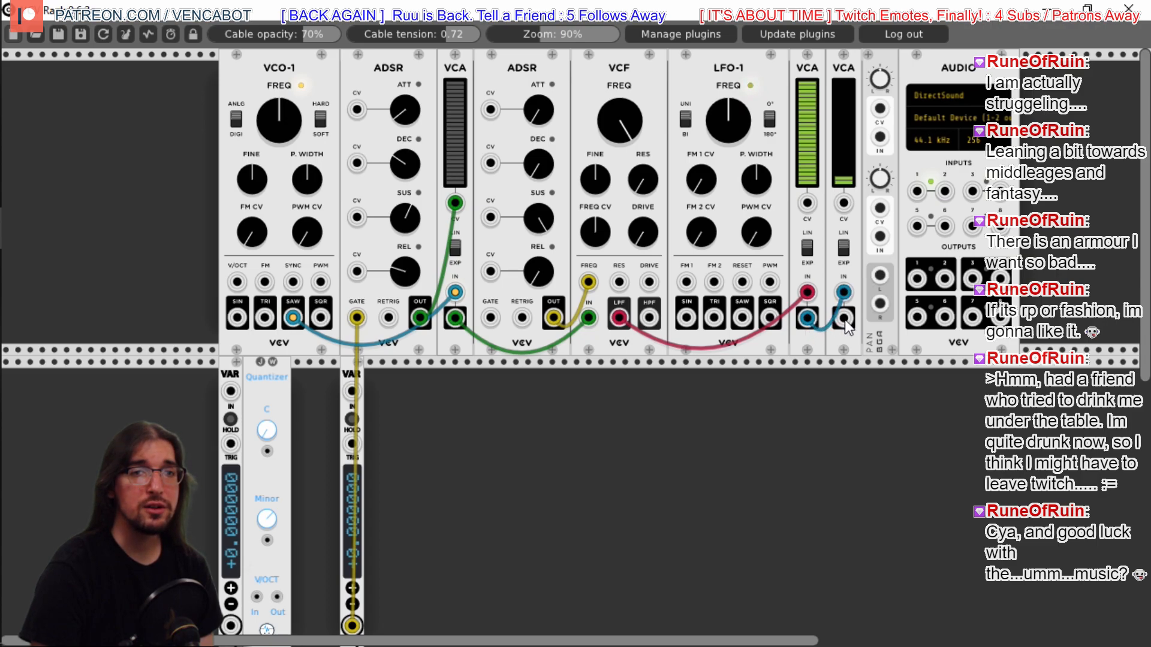
left_click_drag(845, 321, 889, 143)
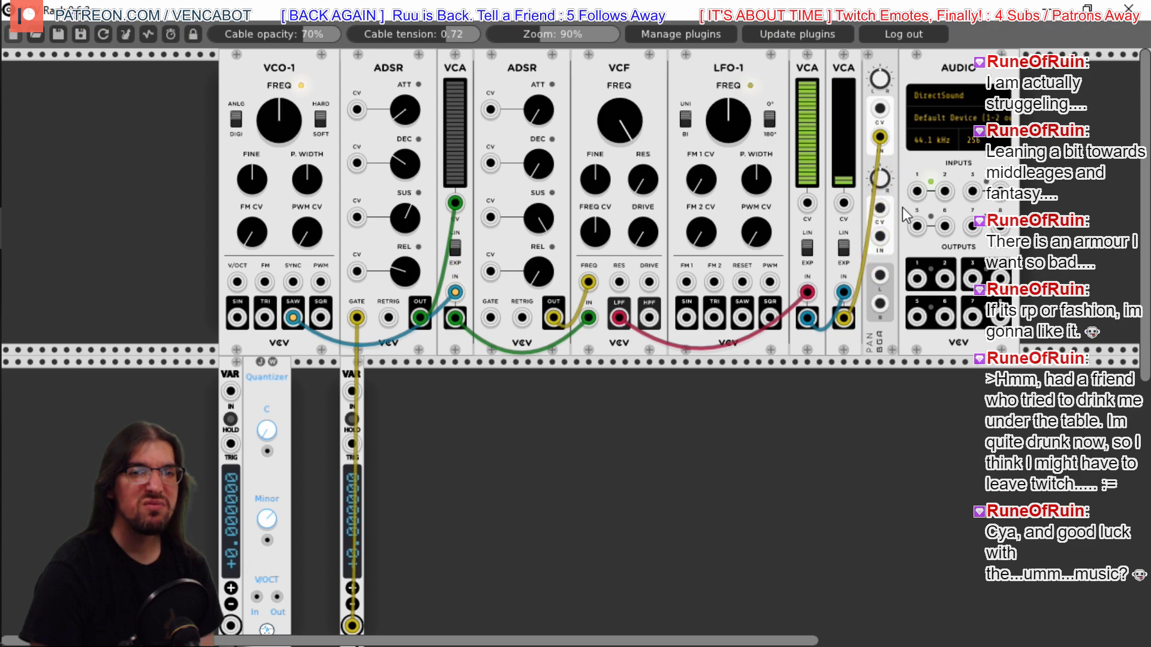
left_click_drag(880, 275, 913, 196)
left_click_drag(880, 304, 948, 194)
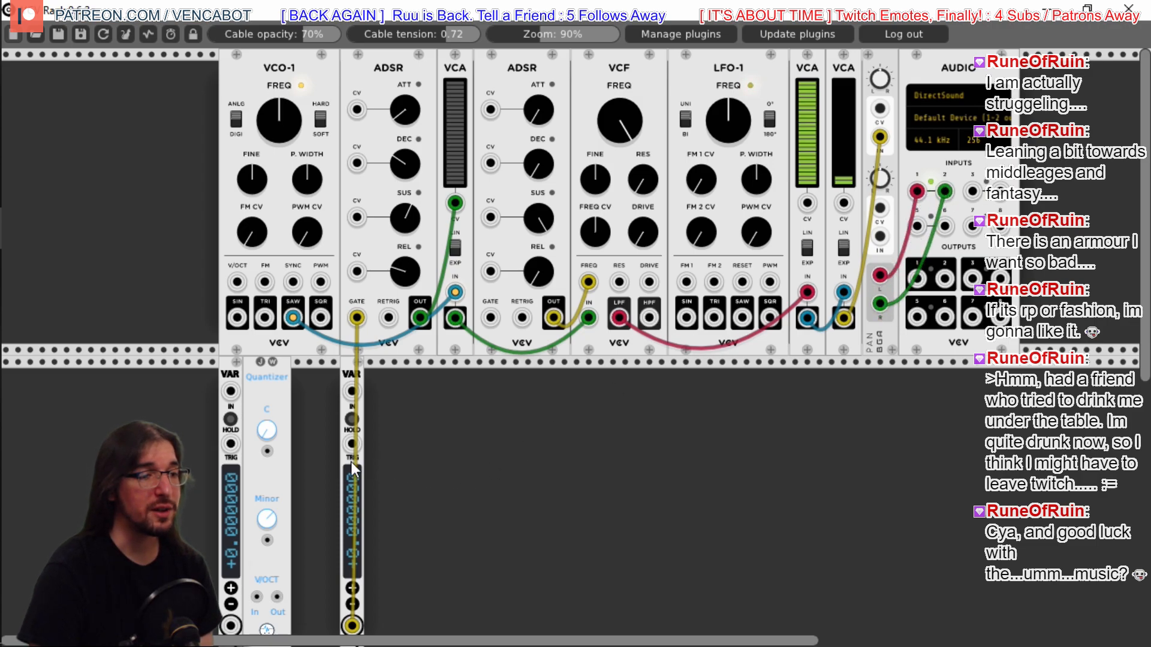
Test the complete audio path by switching the gate Variable to 1 and back to 0 twice
left_click(353, 589)
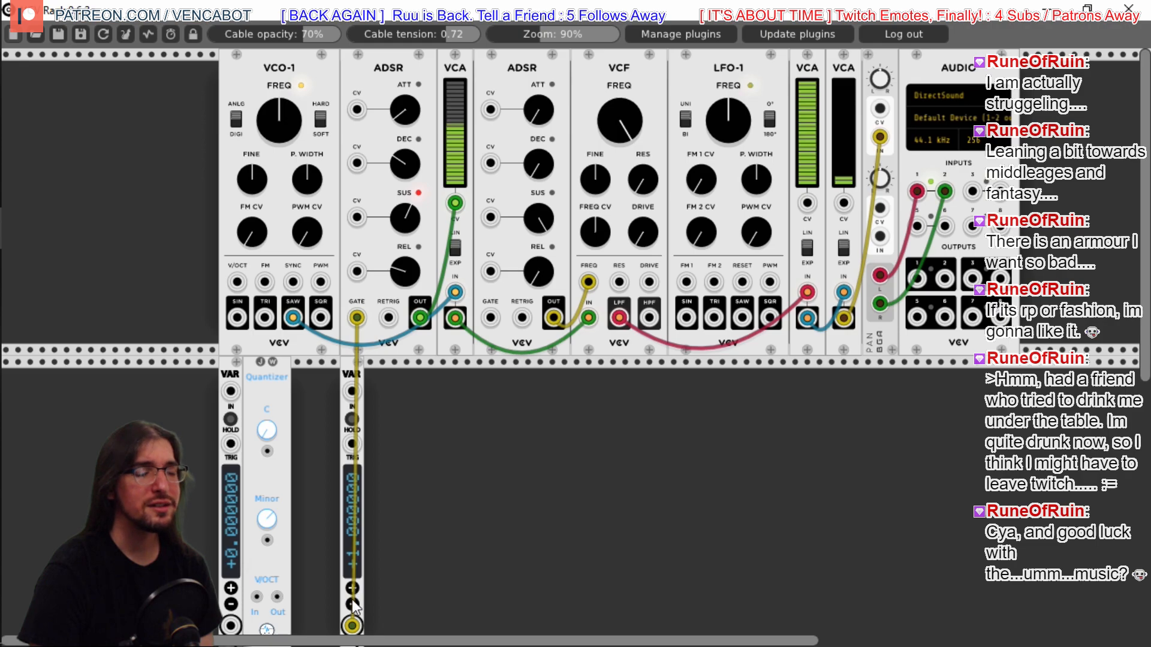
left_click(352, 603)
left_click(353, 590)
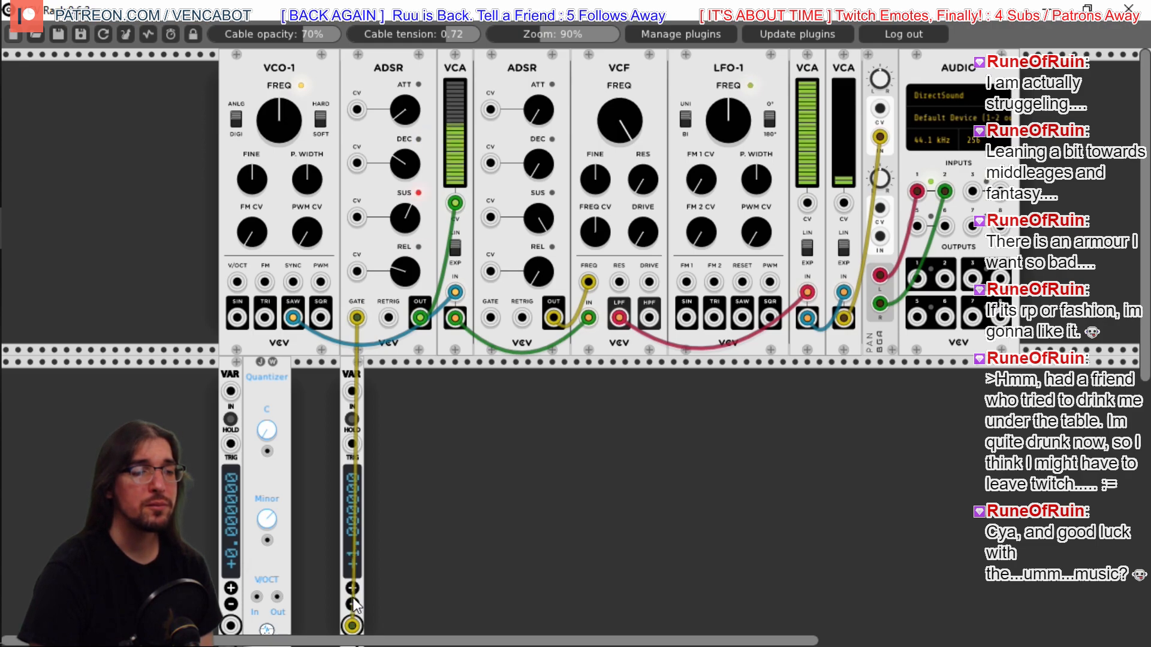
left_click(352, 603)
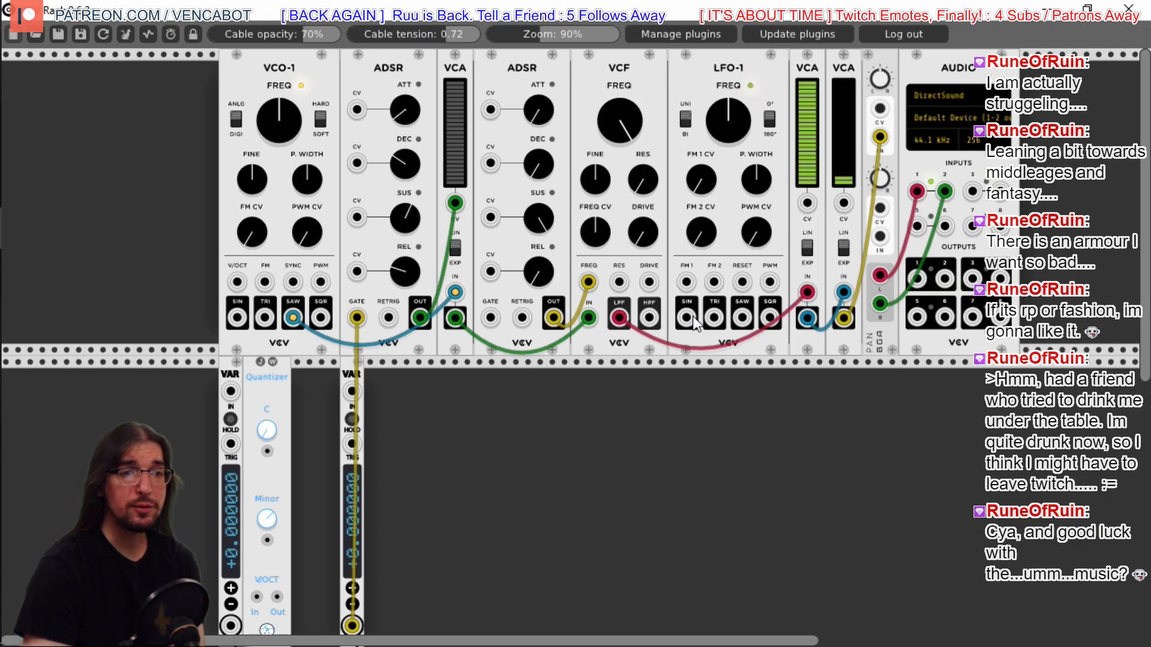
Patch LFO-1's SIN output into the adjacent VCA's CV, and shift the modules from VCO-1 through LFO-1 left to open a gap before that VCA
left_click_drag(686, 324, 807, 203)
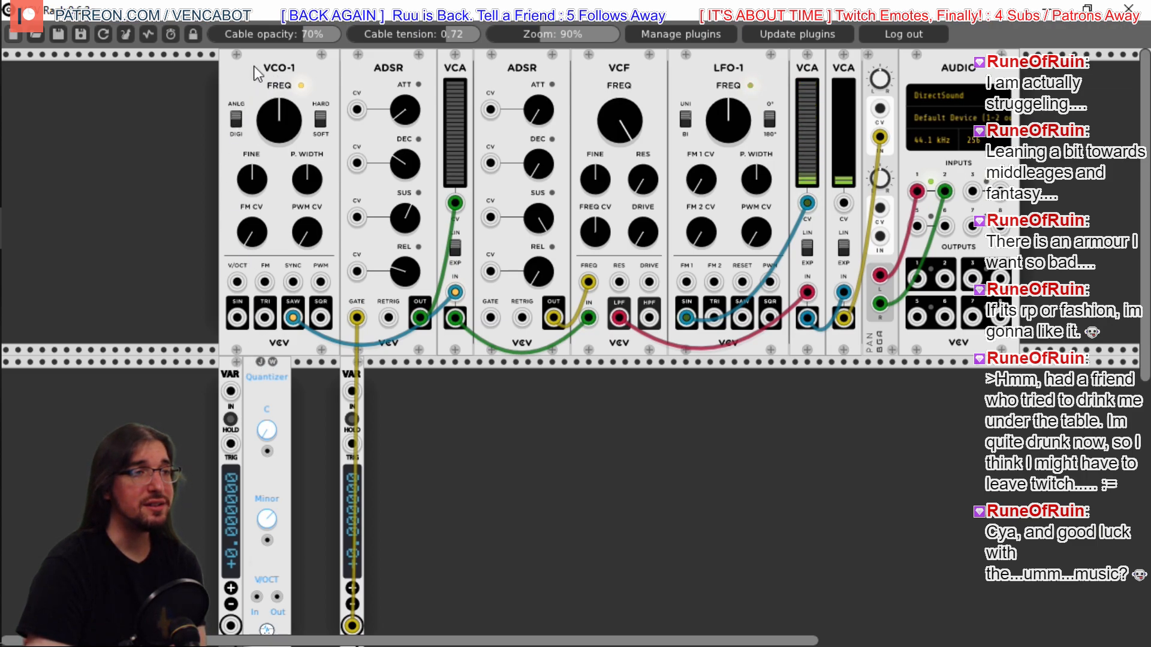
left_click_drag(258, 56, 162, 61)
left_click_drag(351, 70, 253, 71)
left_click_drag(451, 53, 361, 64)
left_click_drag(509, 59, 419, 67)
left_click_drag(623, 67, 522, 74)
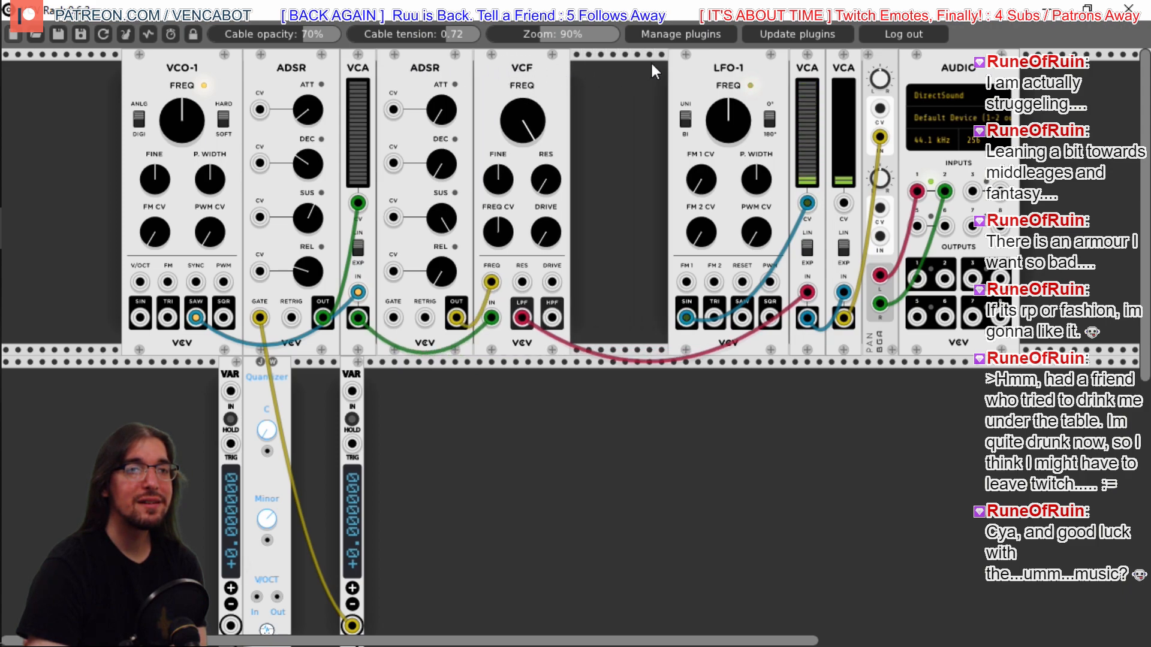
left_click_drag(765, 72, 668, 84)
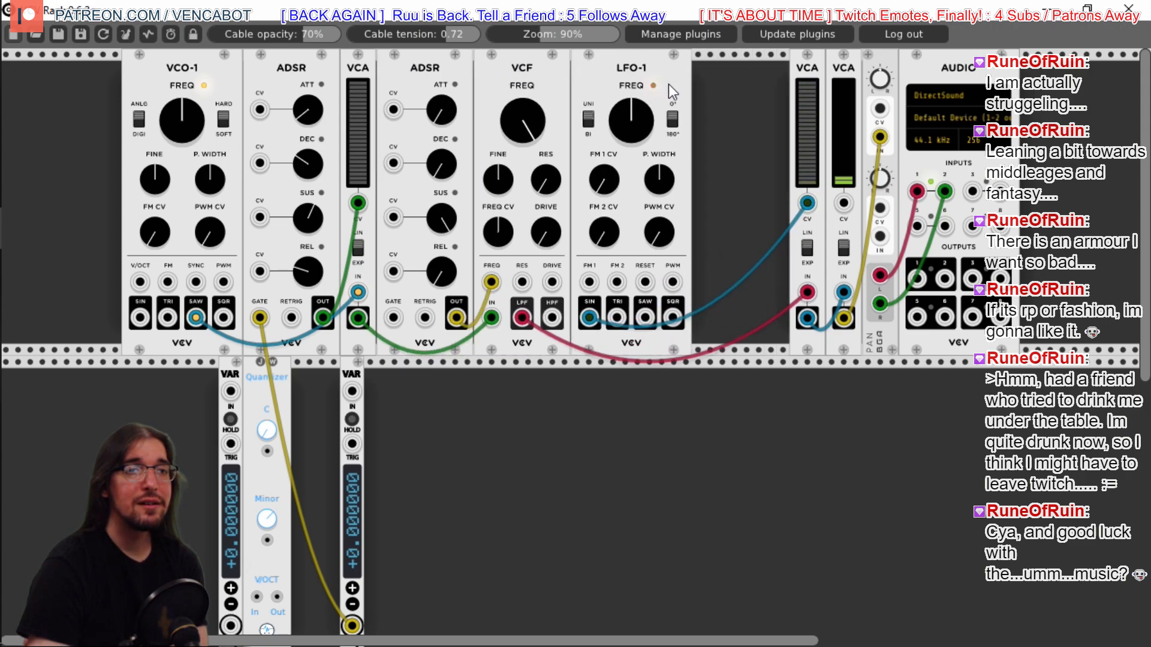
right_click(709, 88)
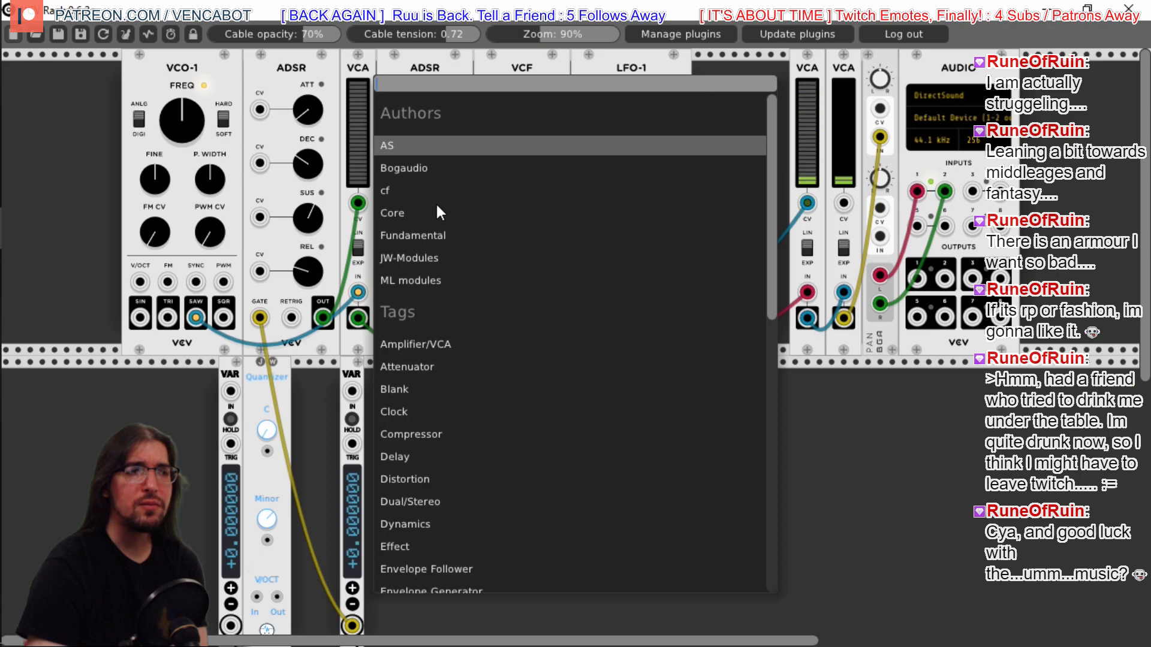
left_click(412, 237)
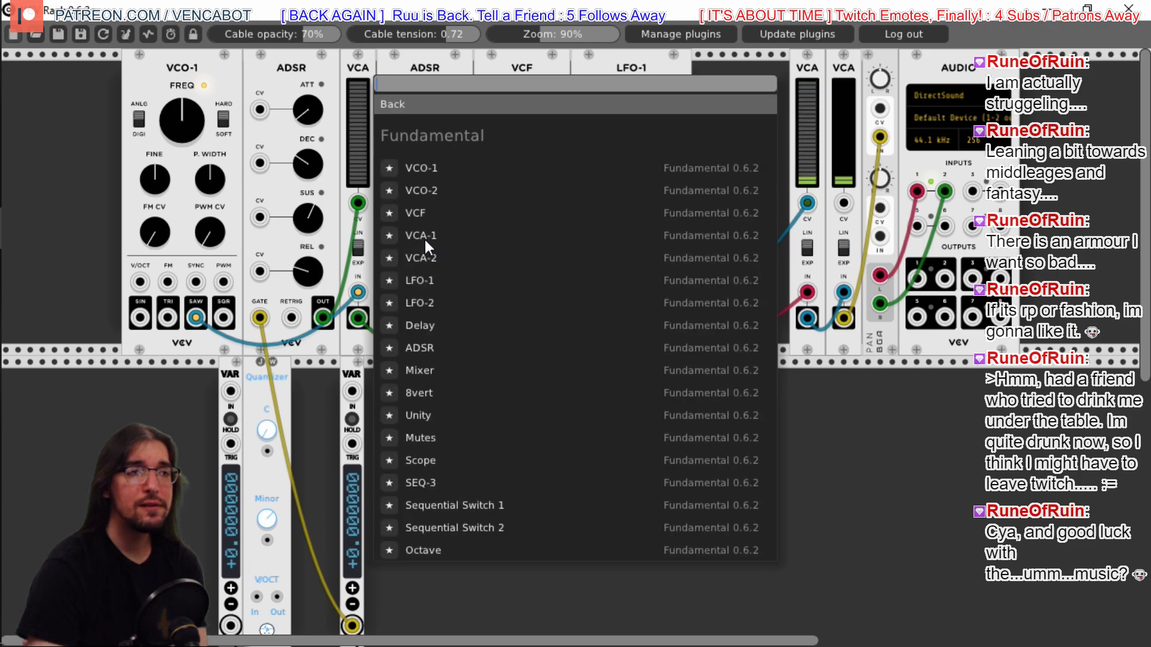
left_click(429, 257)
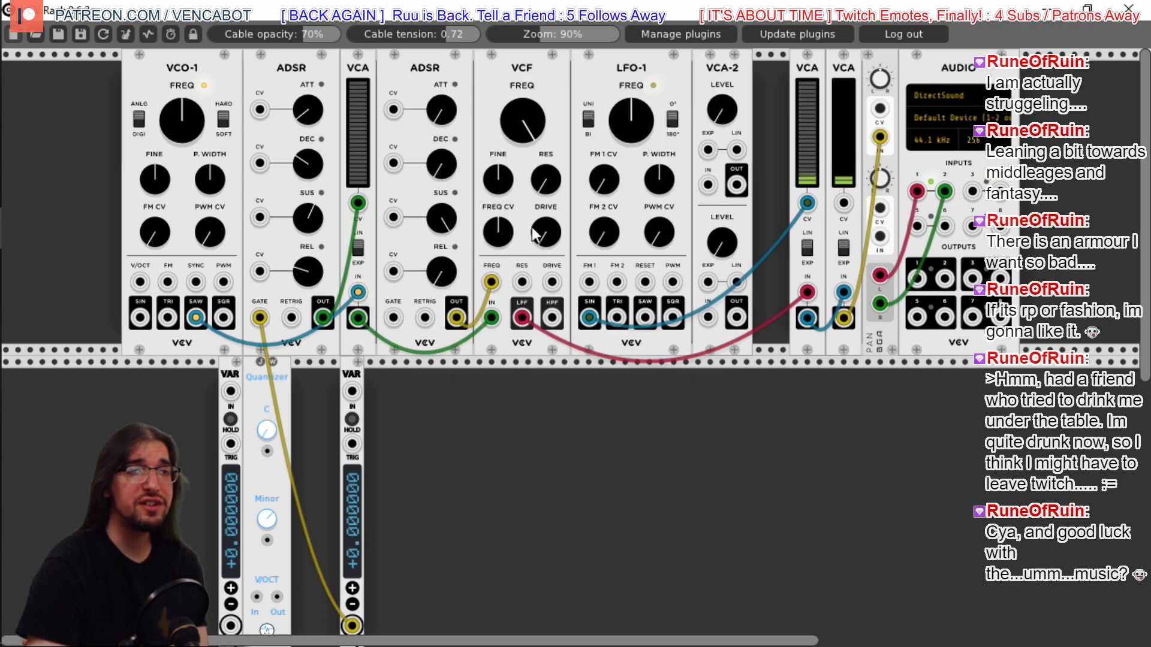
left_click_drag(724, 63, 757, 63)
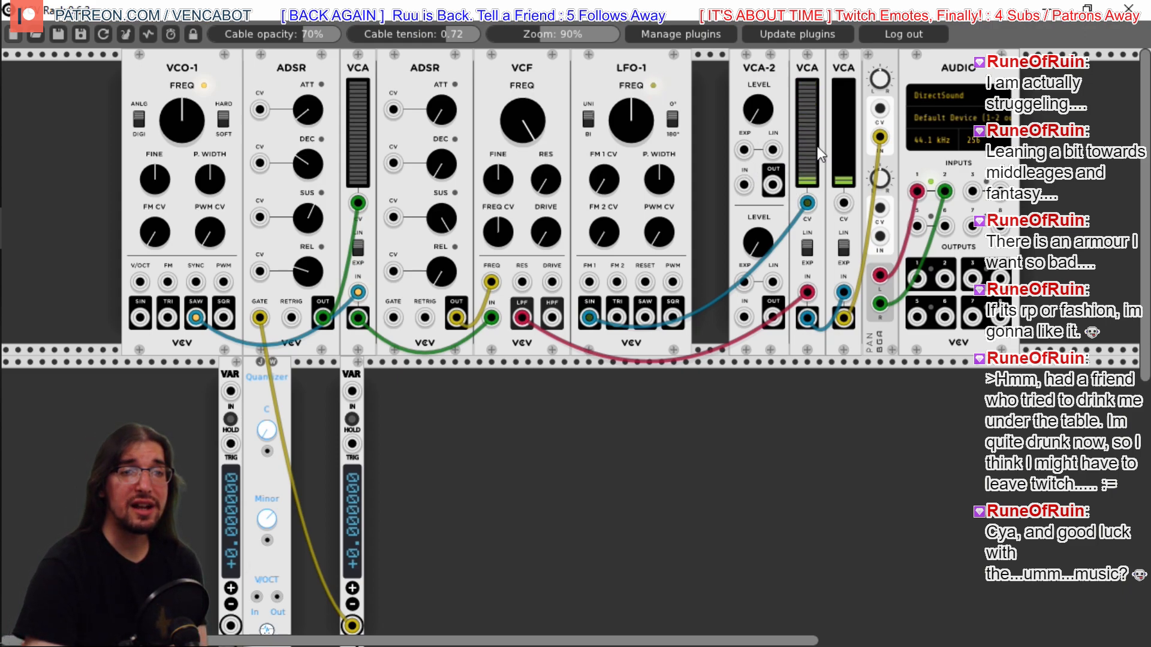
right_click(764, 77)
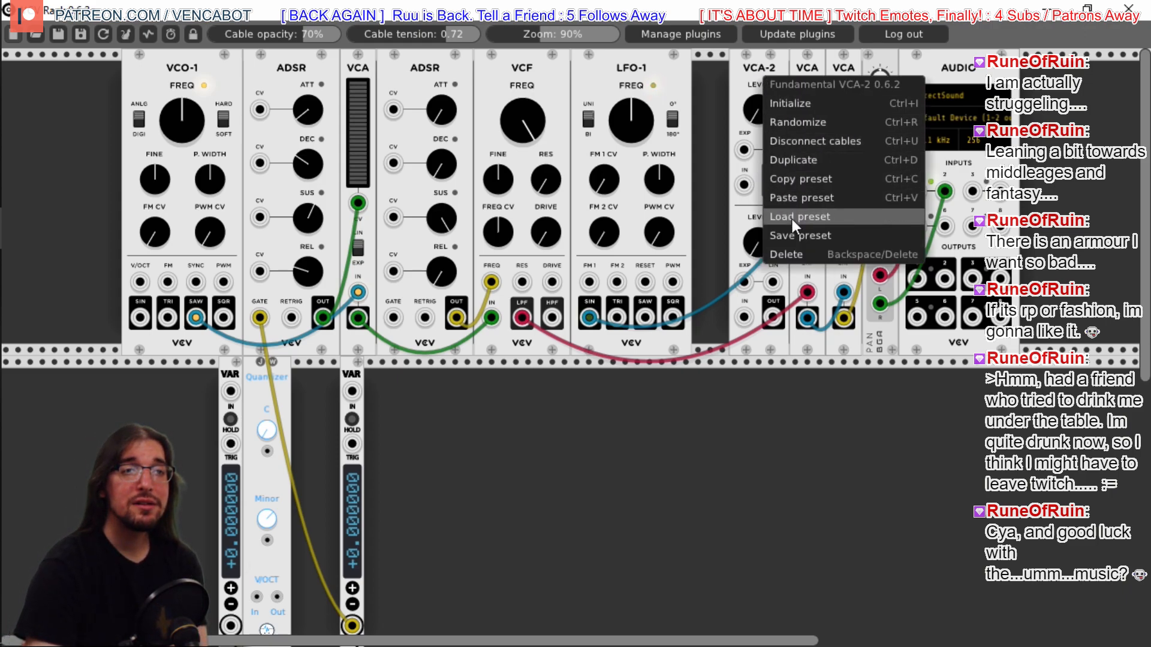
left_click(793, 251)
Add a Fundamental VCA-1 directly before the last two VCAs, and reroute LFO-1's SIN output through it into the next VCA's CV
right_click(736, 110)
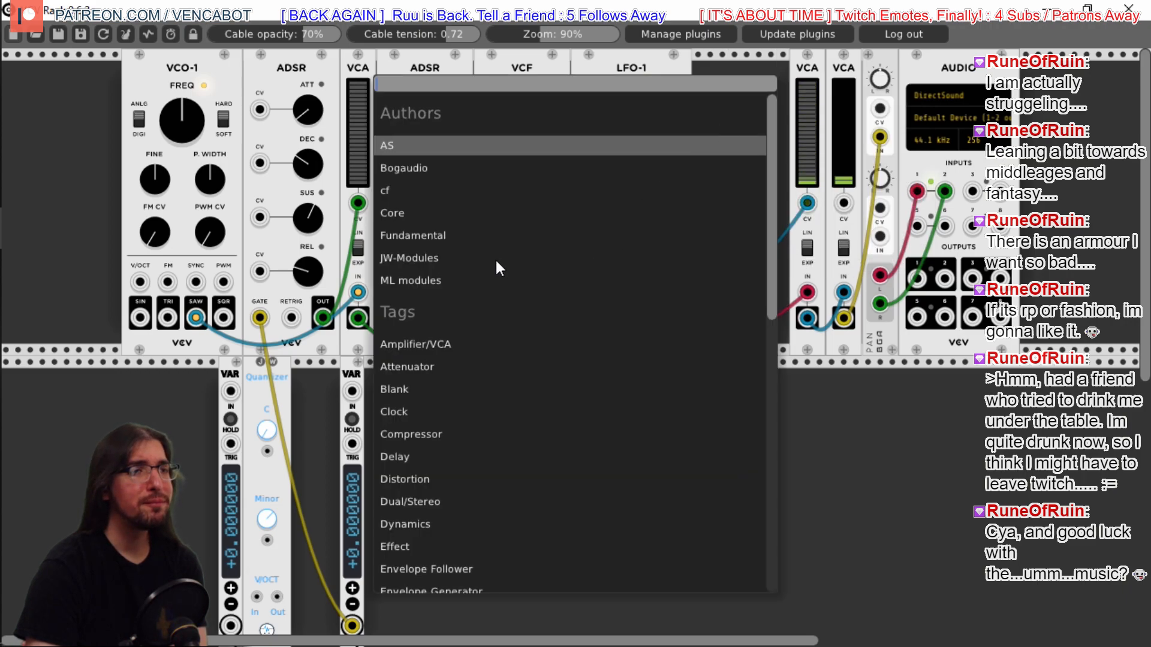
left_click(422, 237)
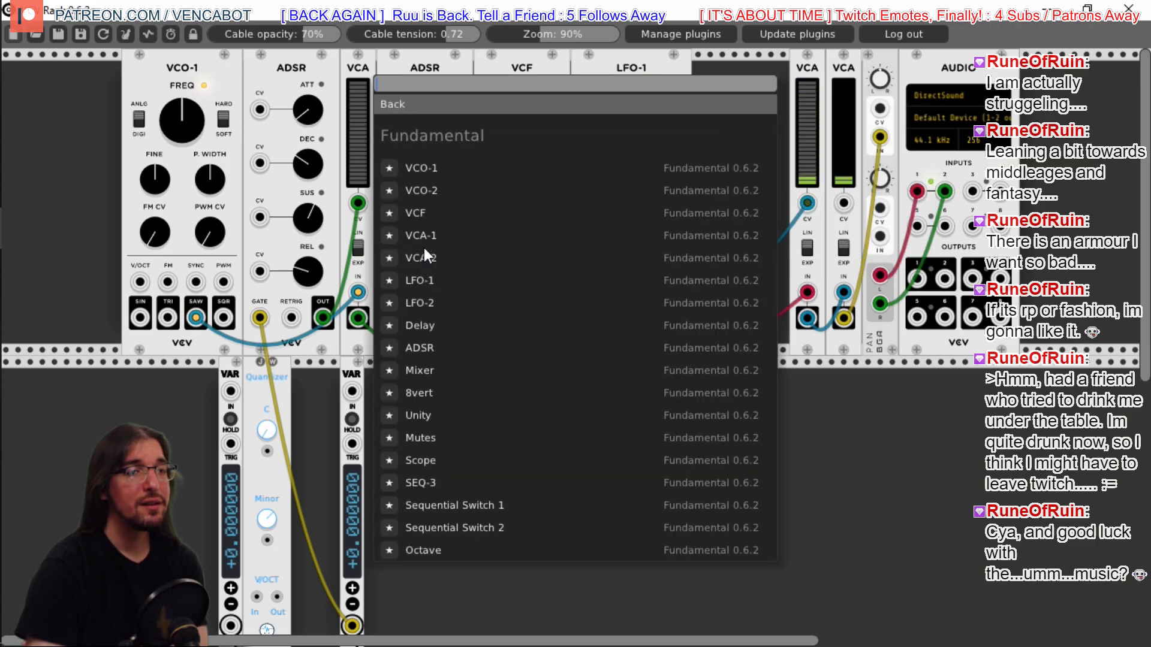
left_click(429, 235)
left_click_drag(731, 63, 765, 69)
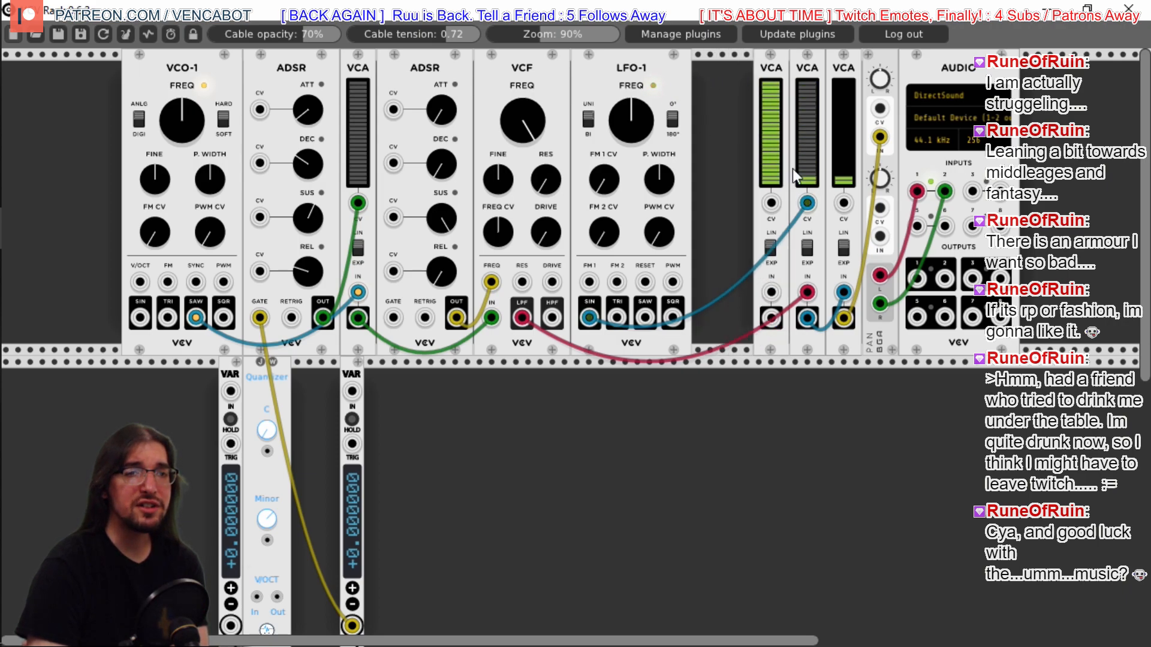
left_click_drag(807, 203, 771, 292)
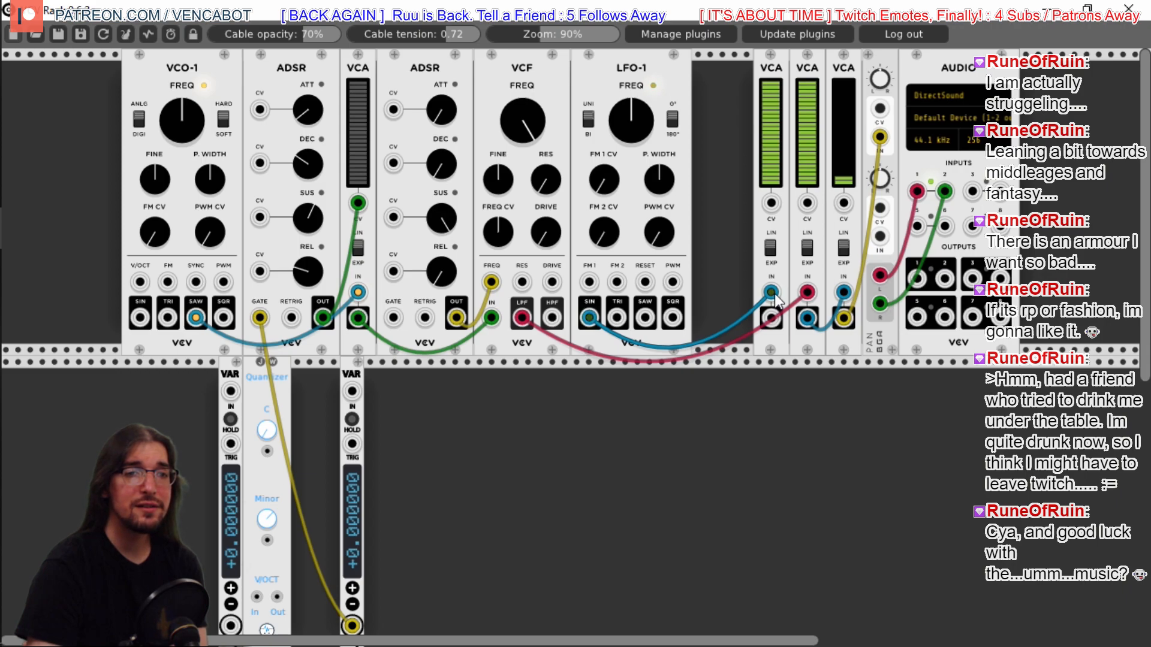
left_click_drag(774, 319, 807, 205)
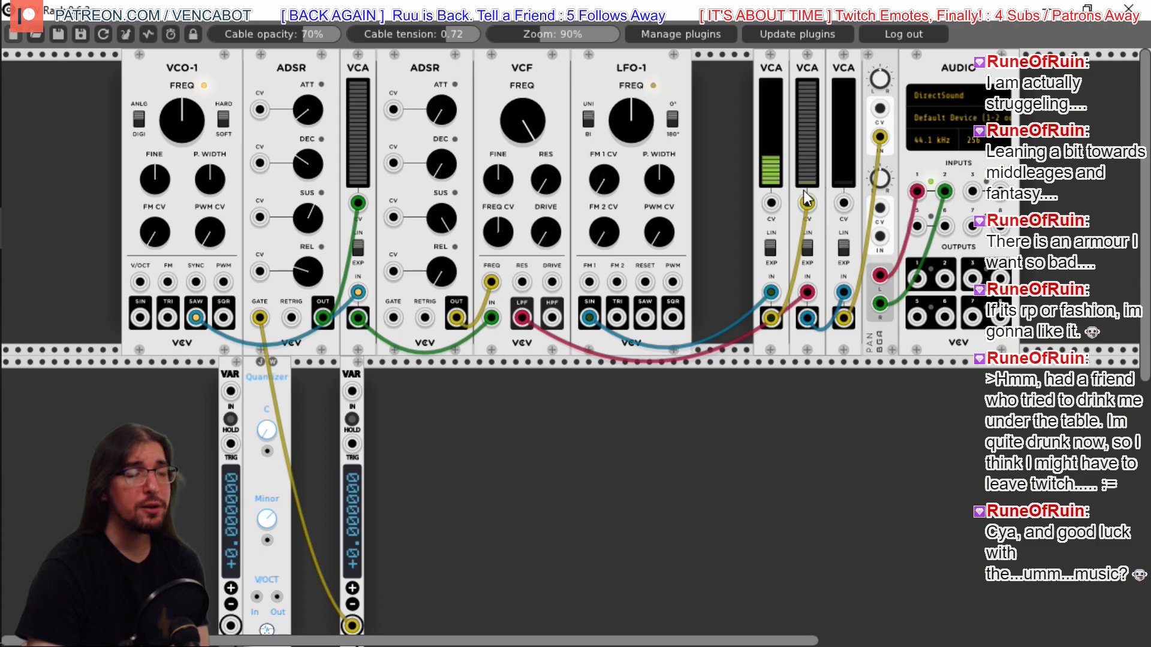
Close the gap by shifting the modules from LFO-1 back to VCO-1 right against the new VCA, and realign the lower row's Variable modules beneath them
left_click_drag(642, 70, 704, 70)
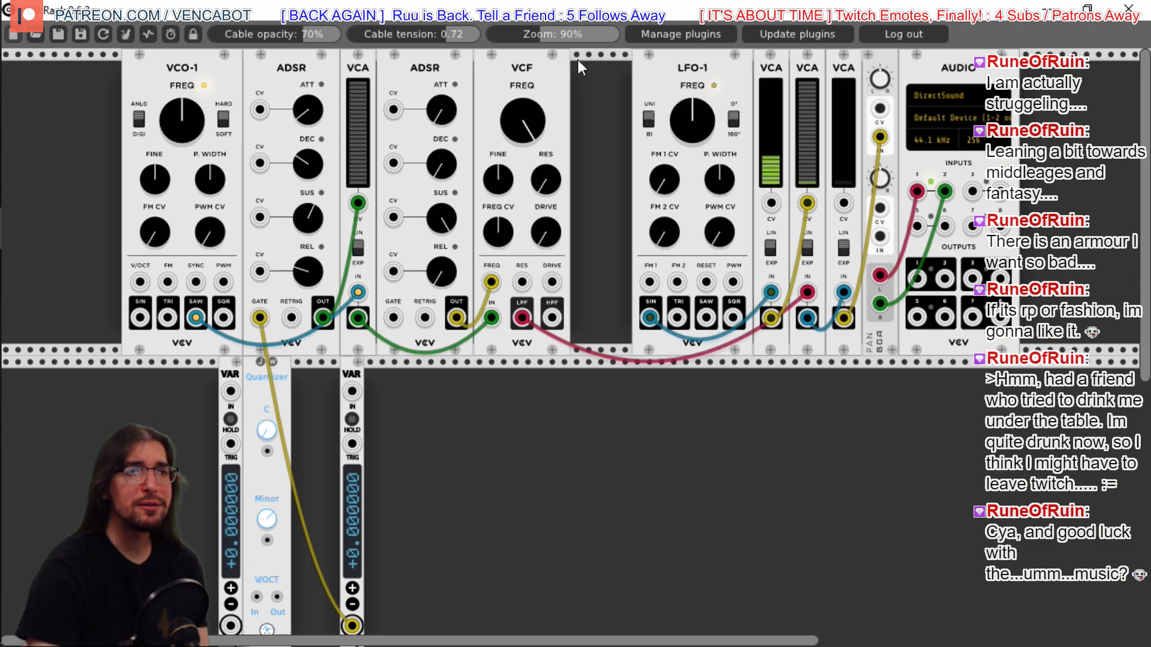
left_click_drag(546, 62, 607, 67)
left_click_drag(446, 66, 495, 78)
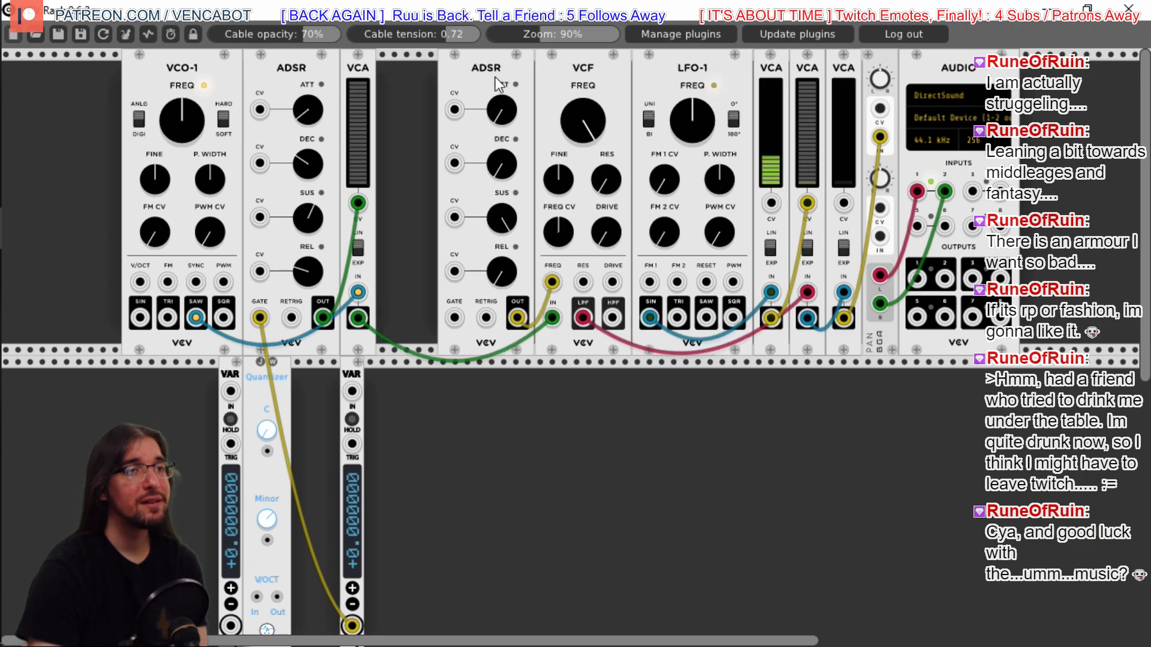
left_click_drag(369, 66, 430, 65)
left_click_drag(253, 71, 314, 71)
left_click_drag(224, 66, 279, 71)
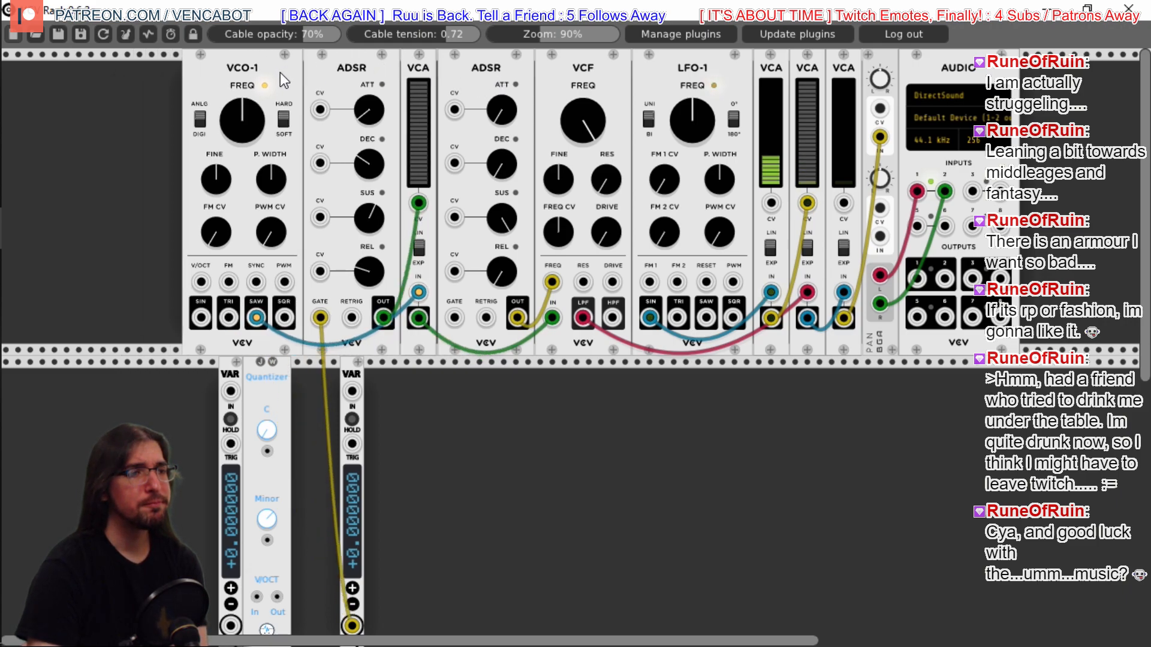
mouse_move(238, 368)
left_mouse_down()
mouse_move(202, 368)
mouse_move(243, 368)
mouse_move(219, 369)
left_mouse_up()
left_click_drag(348, 368, 321, 365)
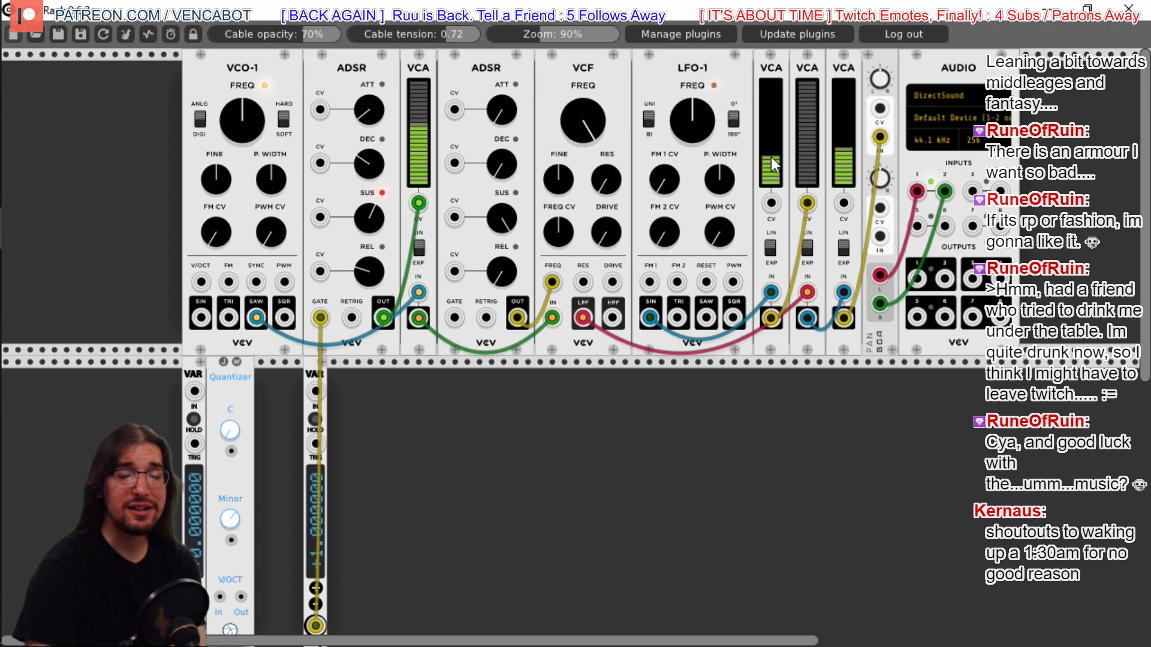
Add a Bogaudio OFFSET (CV offset and scaler) module and place it in the lower row beneath LFO-1
right_click(81, 144)
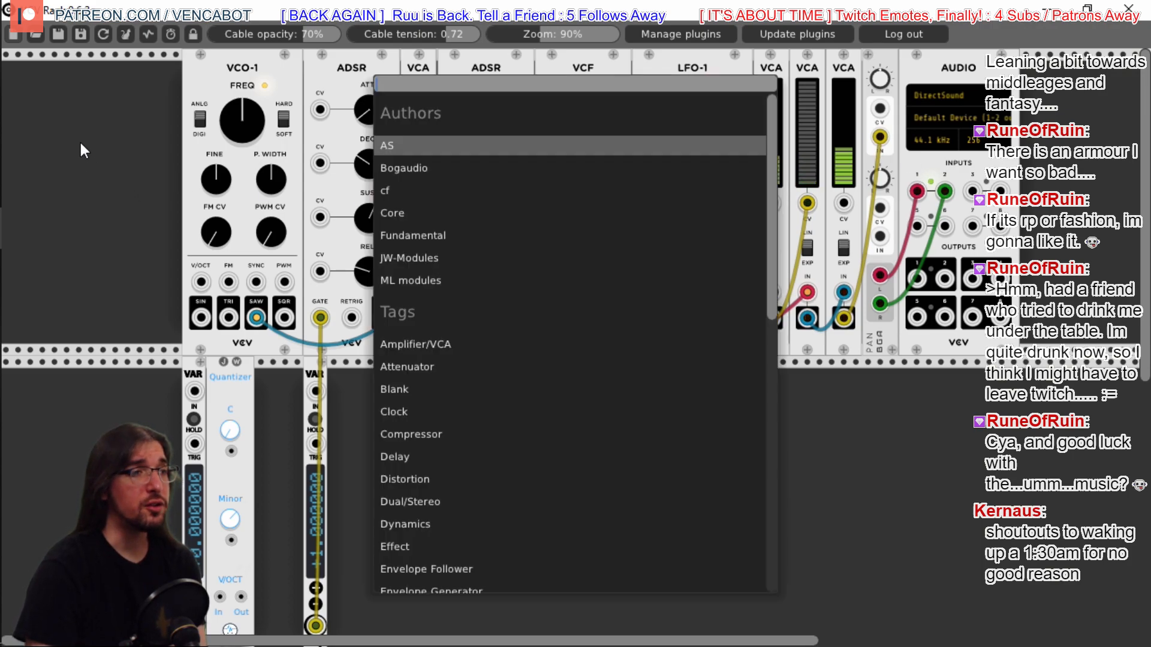
left_click(391, 168)
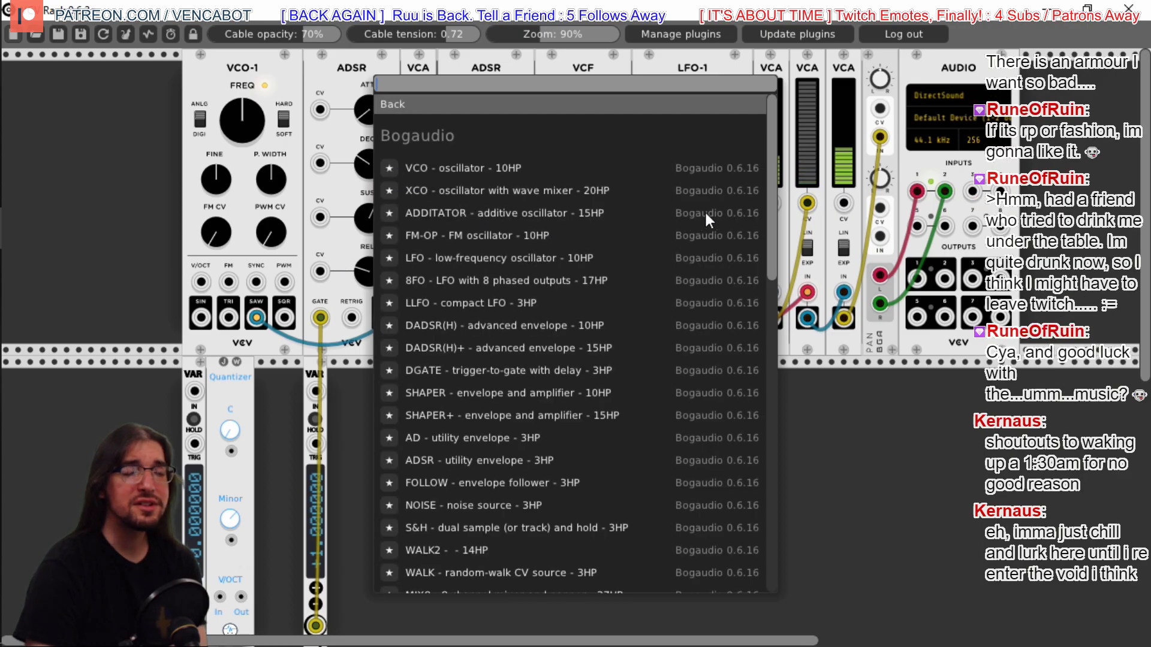
scroll(769, 195, "down", 2)
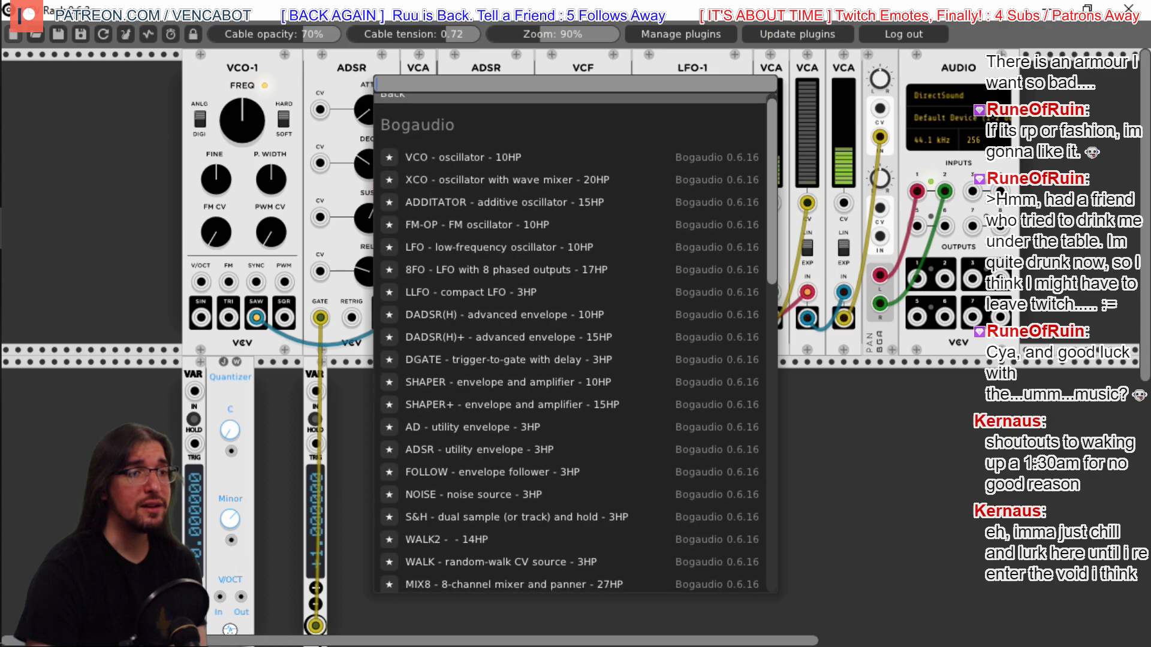
scroll(575, 342, "down", 6)
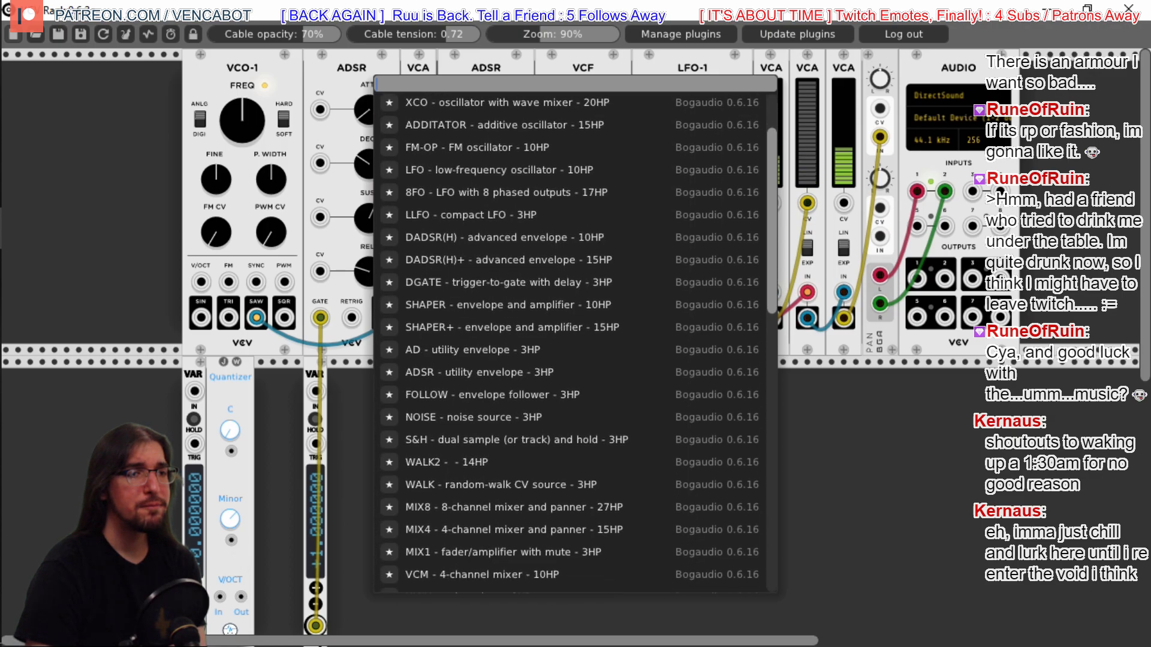
scroll(575, 341, "down", 14)
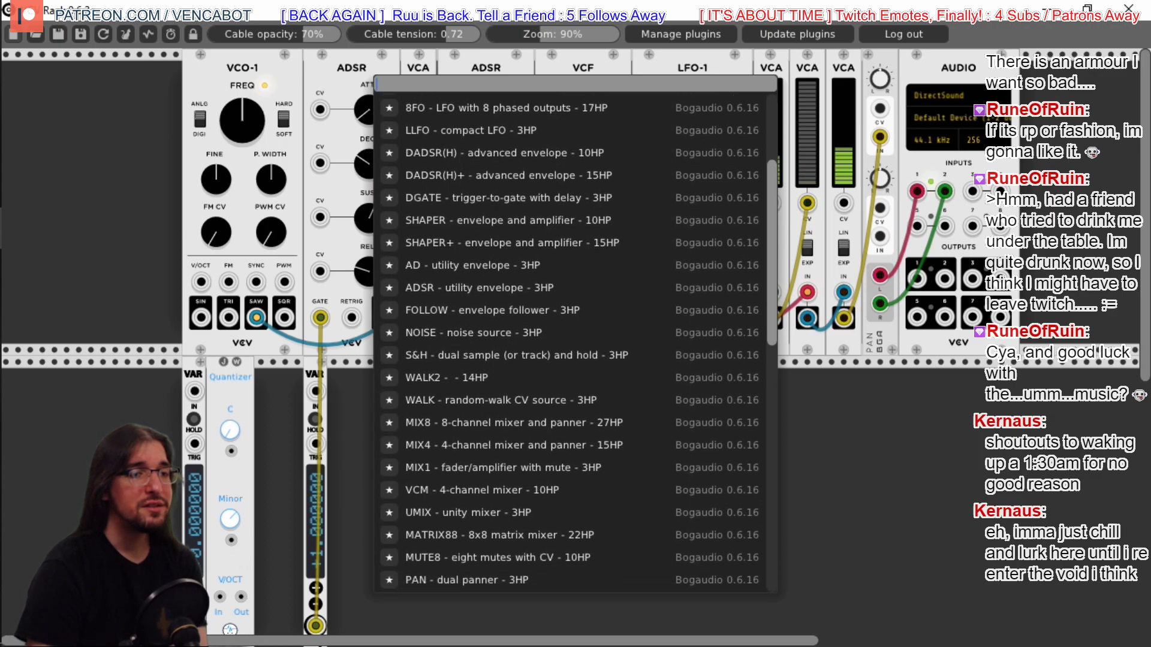
scroll(575, 342, "down", 9)
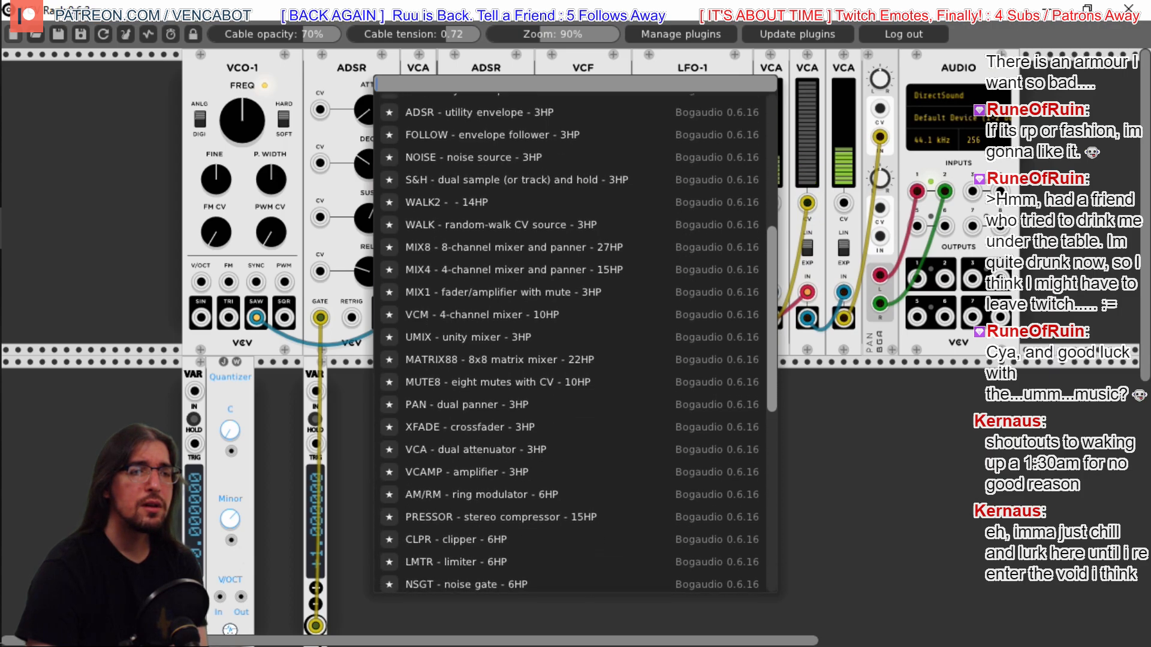
scroll(576, 341, "down", 10)
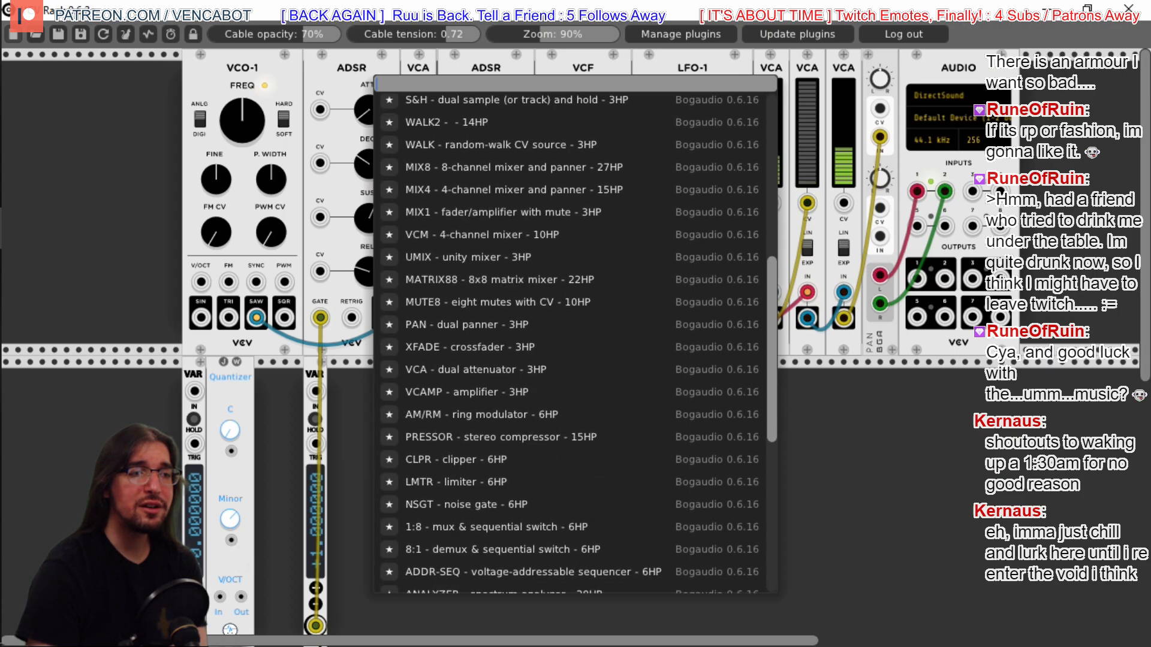
scroll(575, 342, "down", 9)
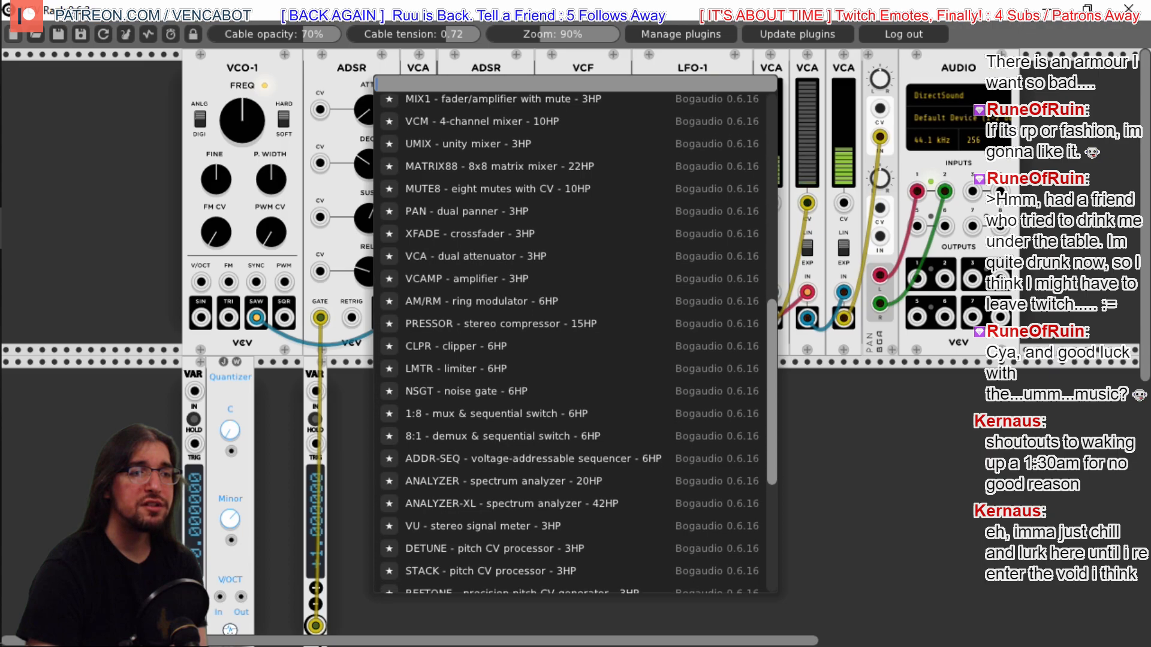
scroll(576, 341, "down", 5)
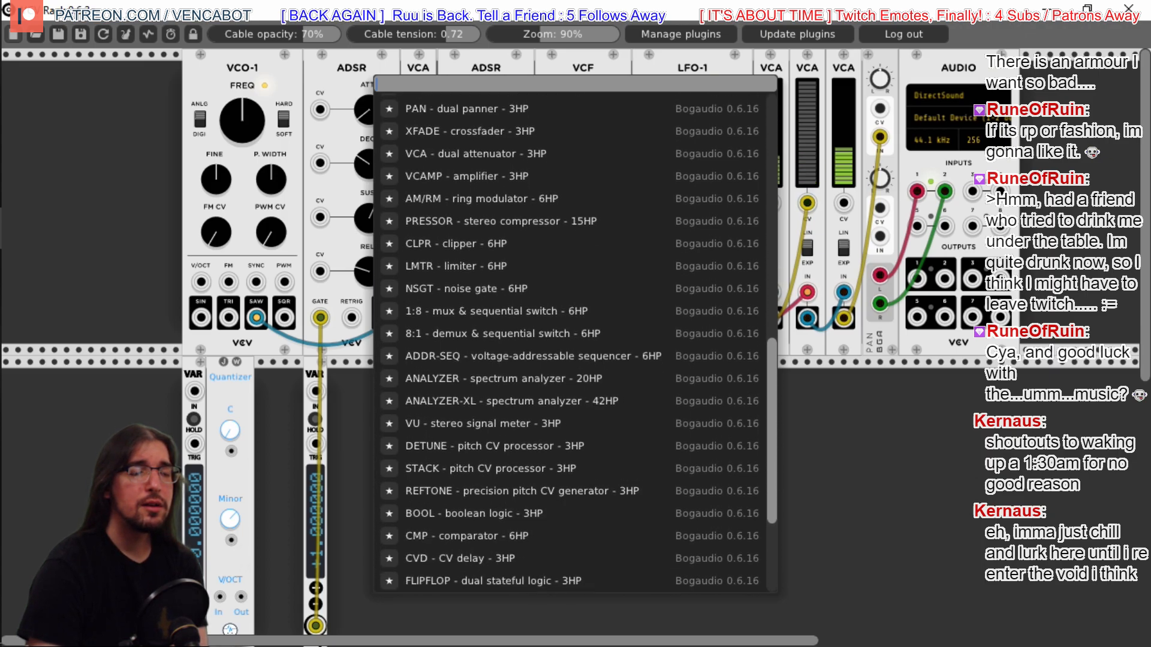
scroll(576, 341, "down", 1)
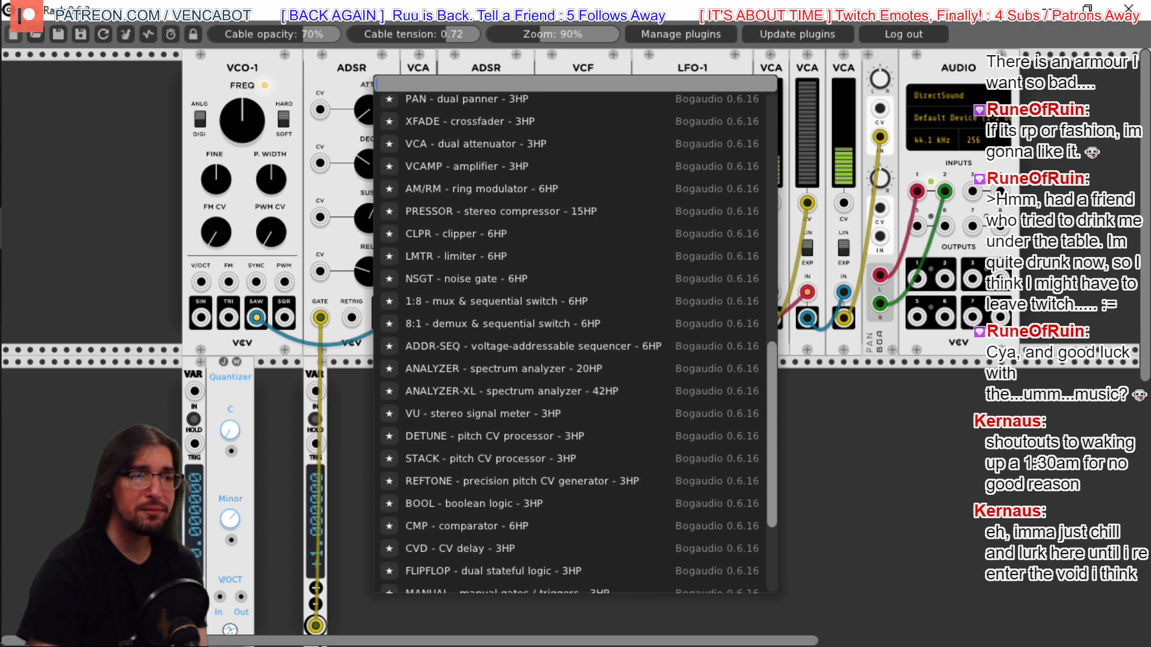
scroll(576, 342, "down", 2)
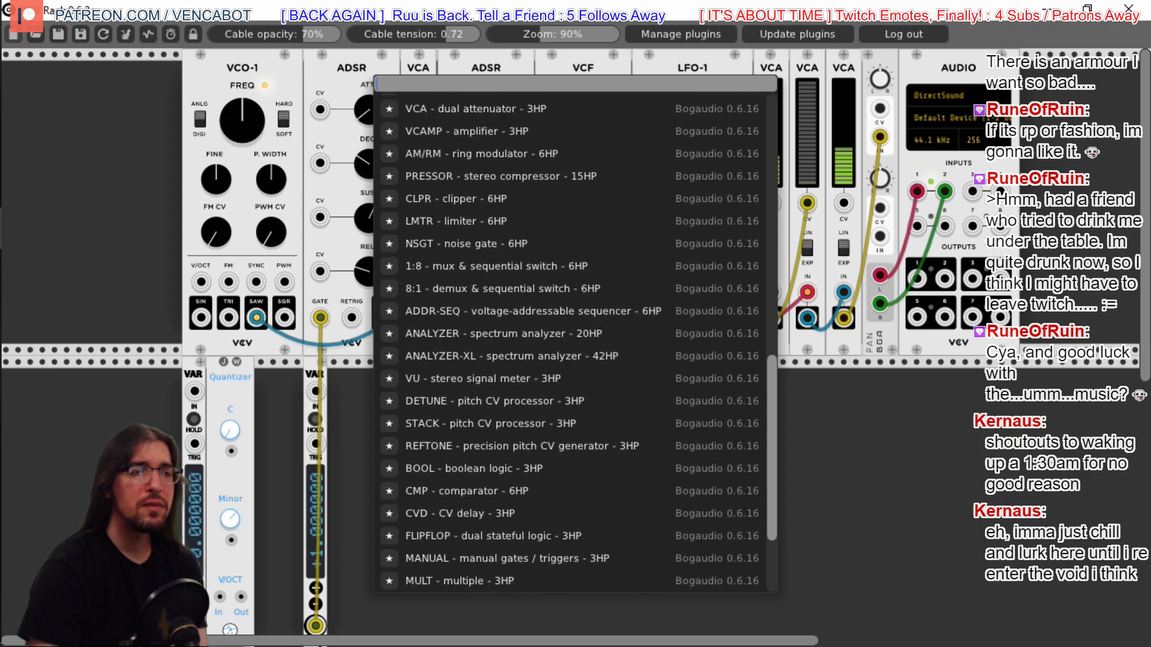
scroll(575, 342, "down", 6)
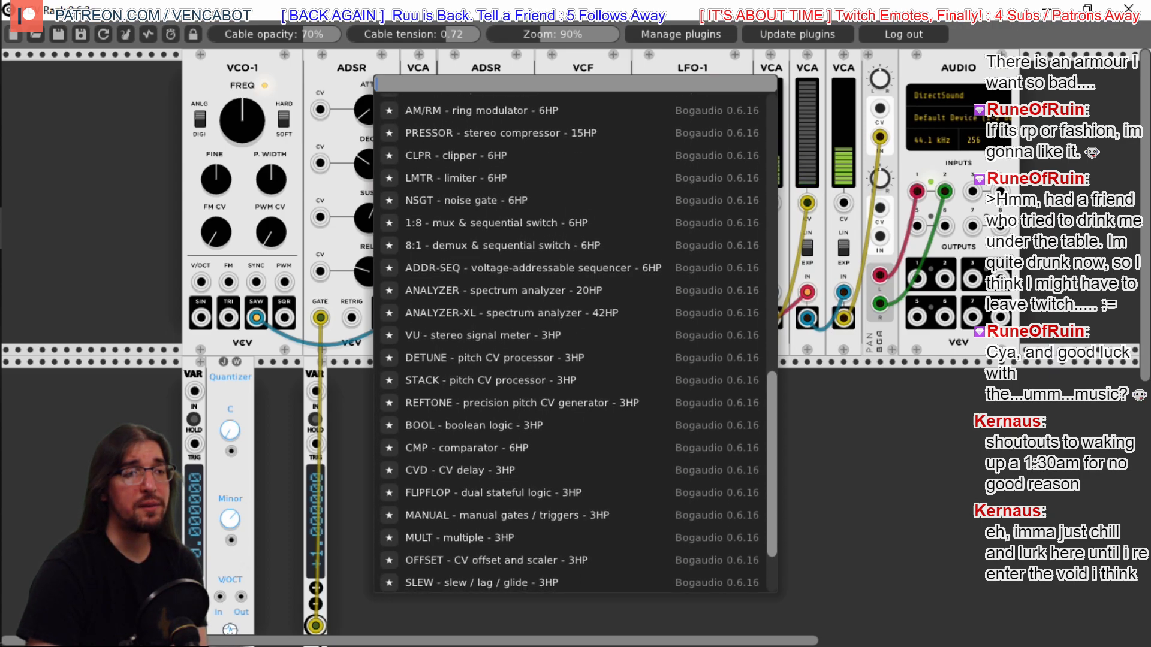
scroll(576, 341, "down", 2)
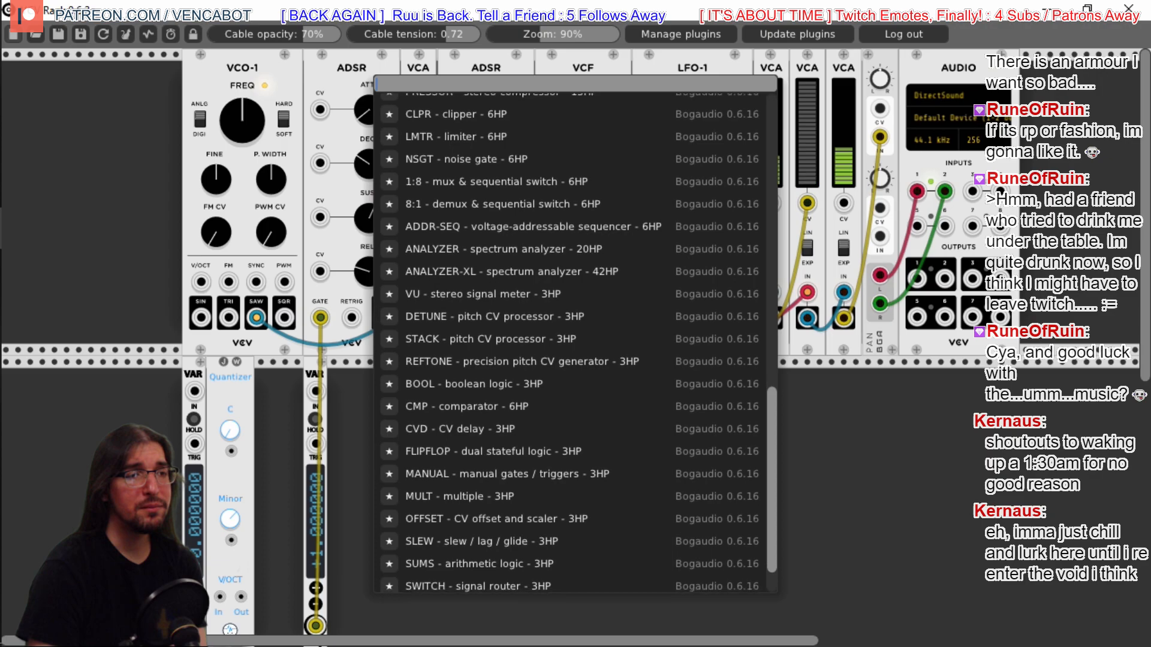
scroll(575, 342, "down", 1)
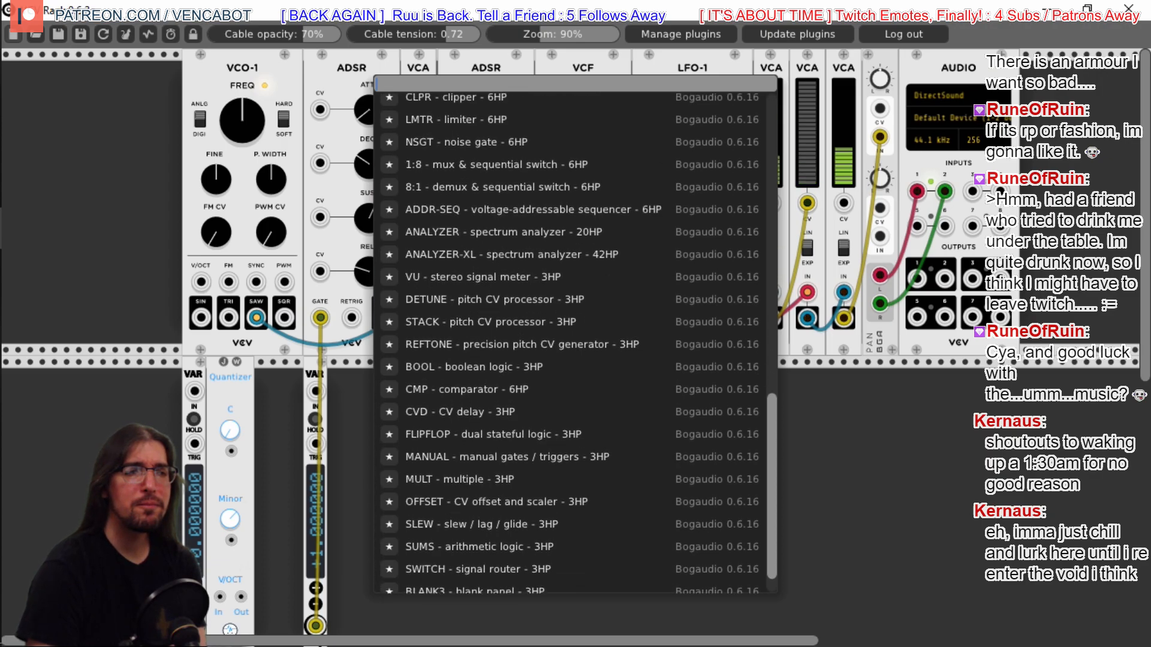
scroll(575, 342, "down", 1)
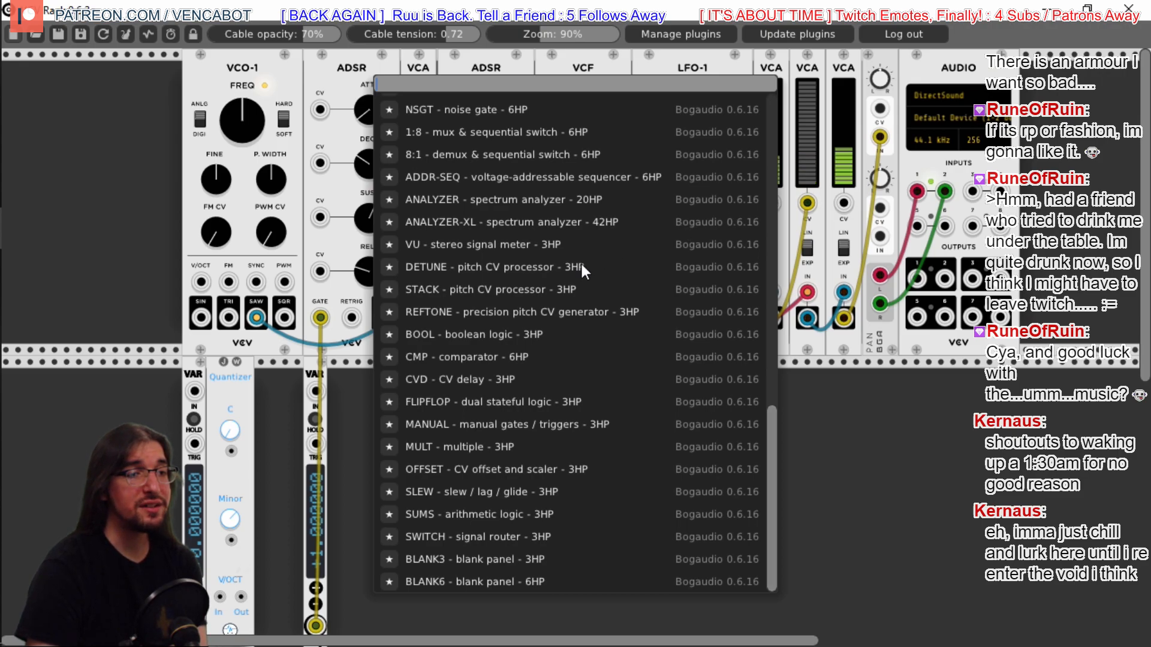
left_click(533, 466)
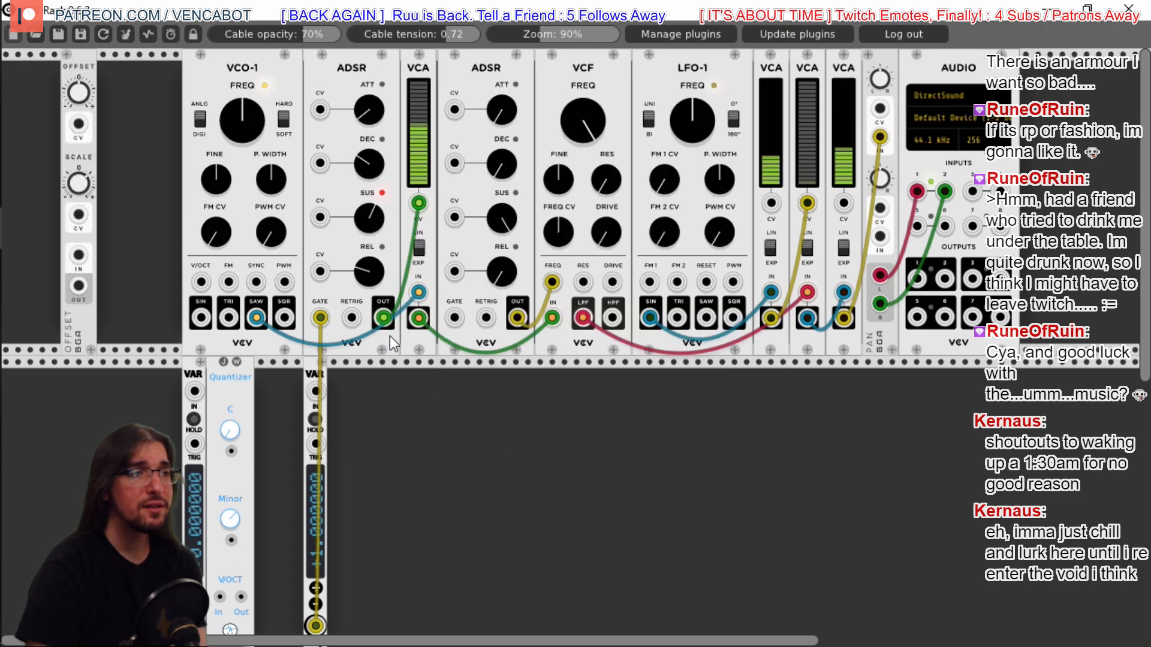
left_click_drag(88, 60, 677, 352)
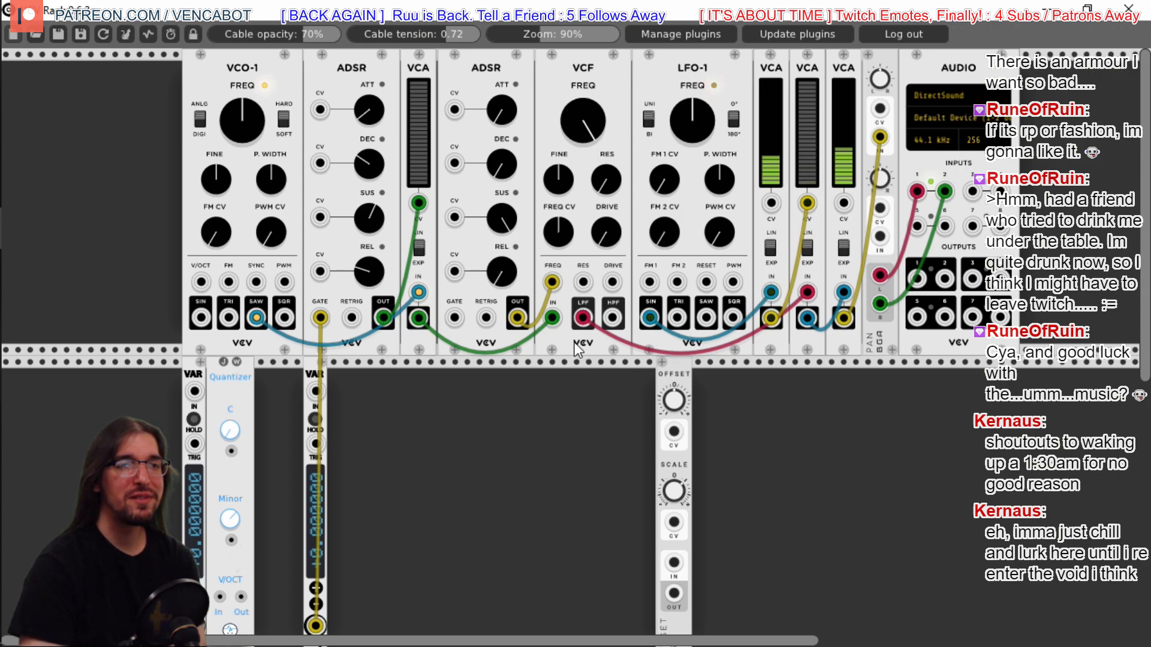
Disconnect the cables into and out of the VCA directly after LFO-1, and delete that VCA
mouse_move(771, 293)
left_mouse_down()
mouse_move(758, 296)
mouse_move(765, 310)
left_mouse_up()
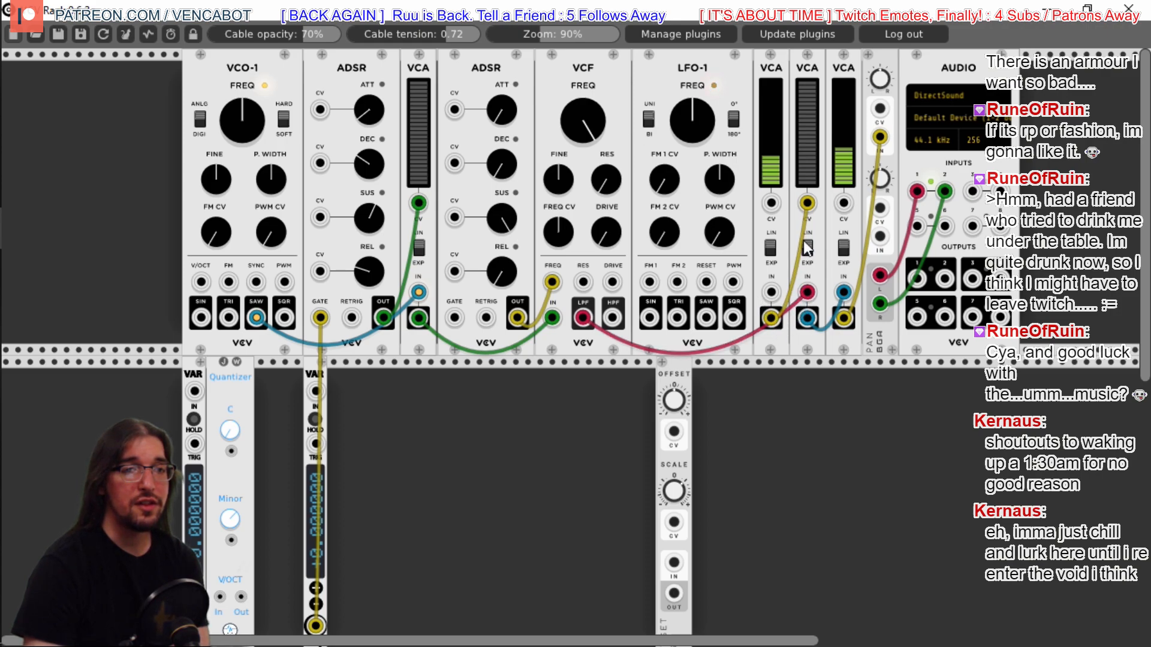
left_click_drag(807, 202, 798, 369)
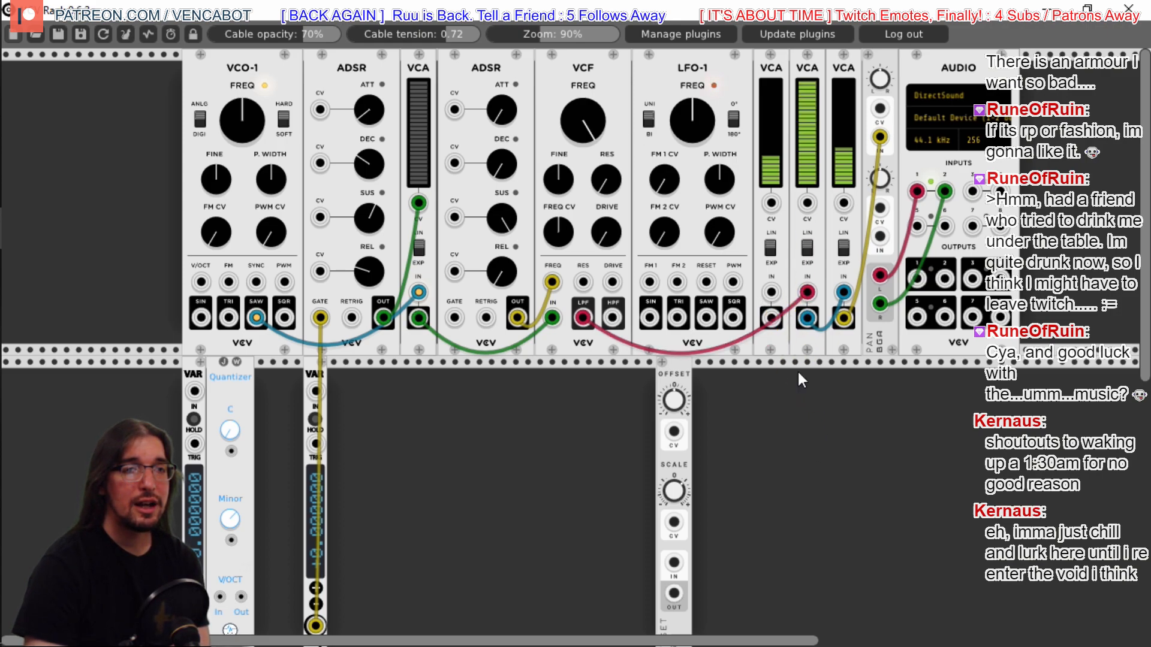
right_click(769, 57)
left_click(822, 235)
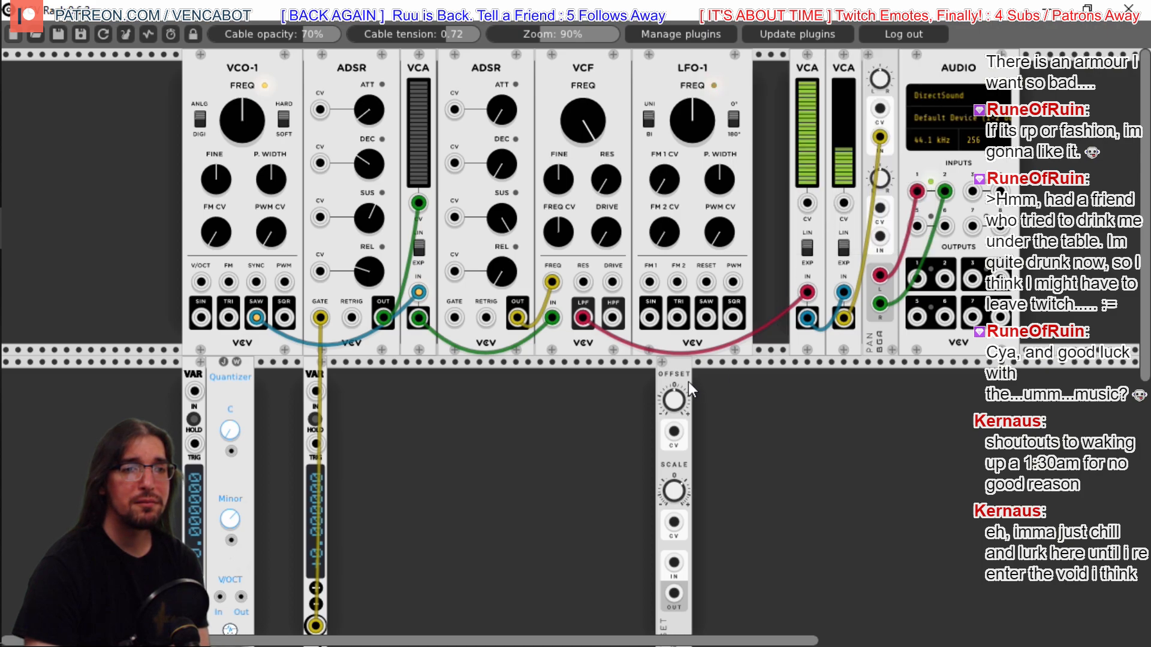
Move OFFSET into the gap after LFO-1, and patch LFO-1's SIN output through it into the next VCA's CV
left_click_drag(688, 382, 765, 192)
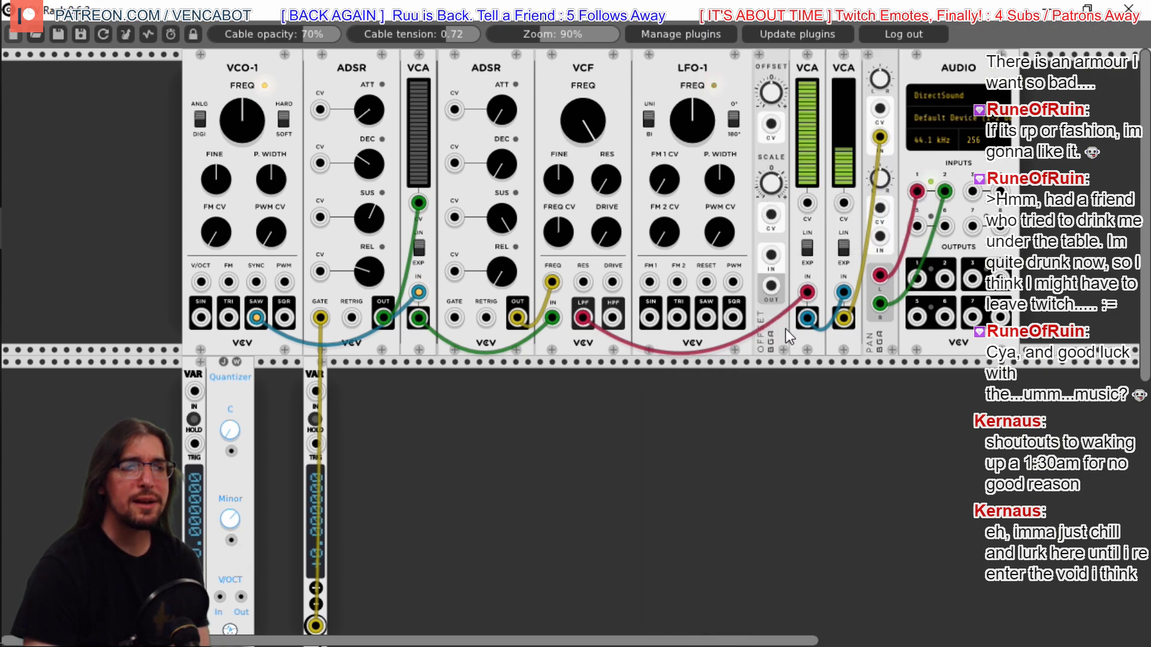
left_click_drag(653, 321, 809, 203)
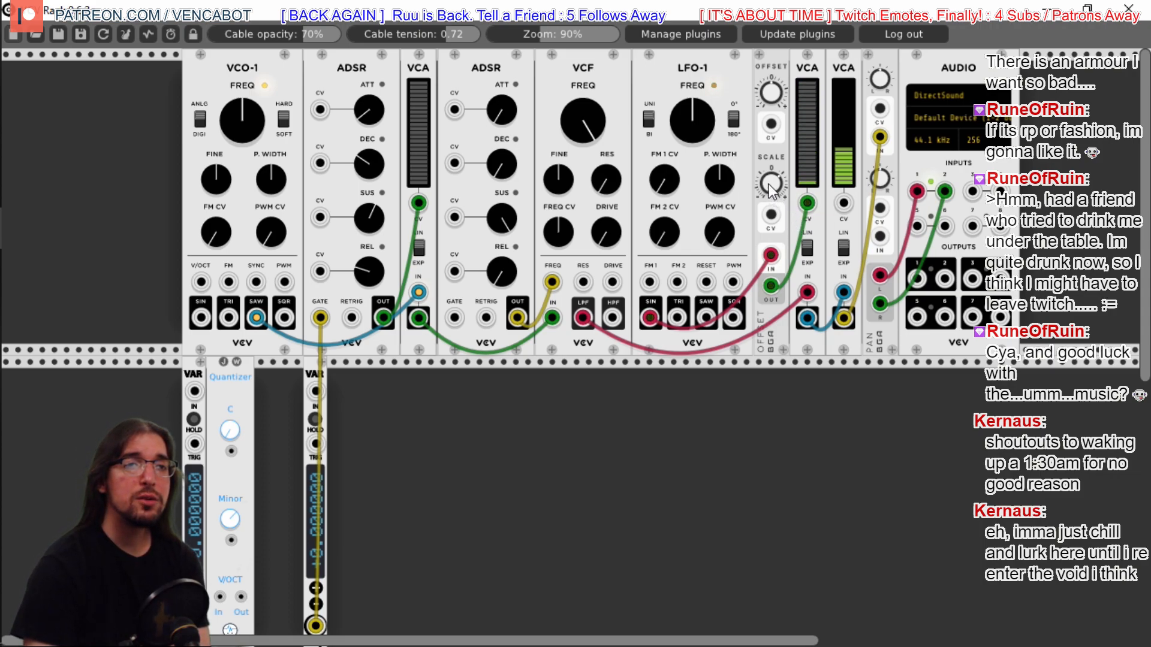
Reduce the OFFSET module's SCALE and raise its OFFSET for a positive tremolo signal, and lower the VCF's cutoff frequency
left_click_drag(767, 181, 768, 187)
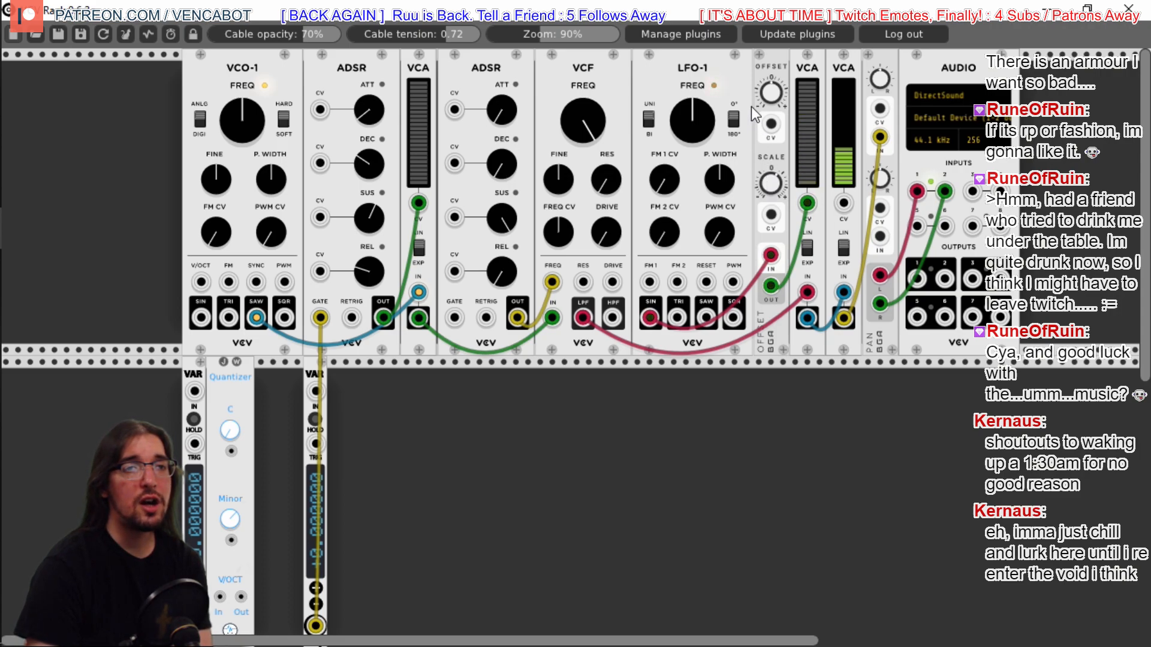
left_click_drag(766, 88, 765, 69)
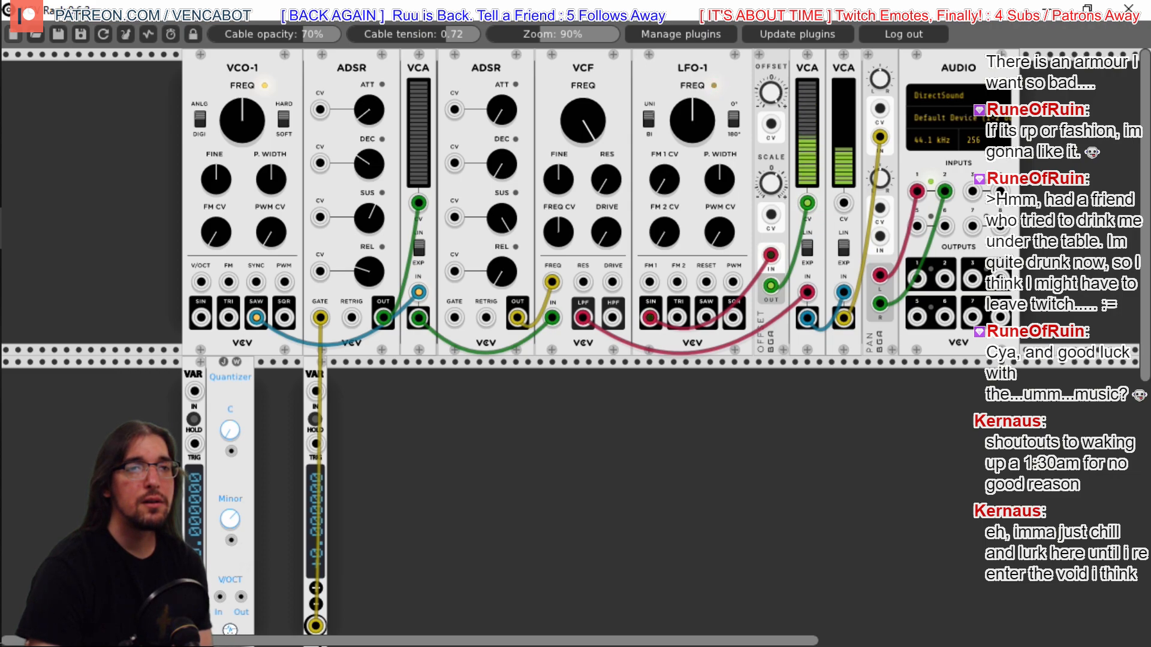
left_click_drag(765, 69, 775, 103)
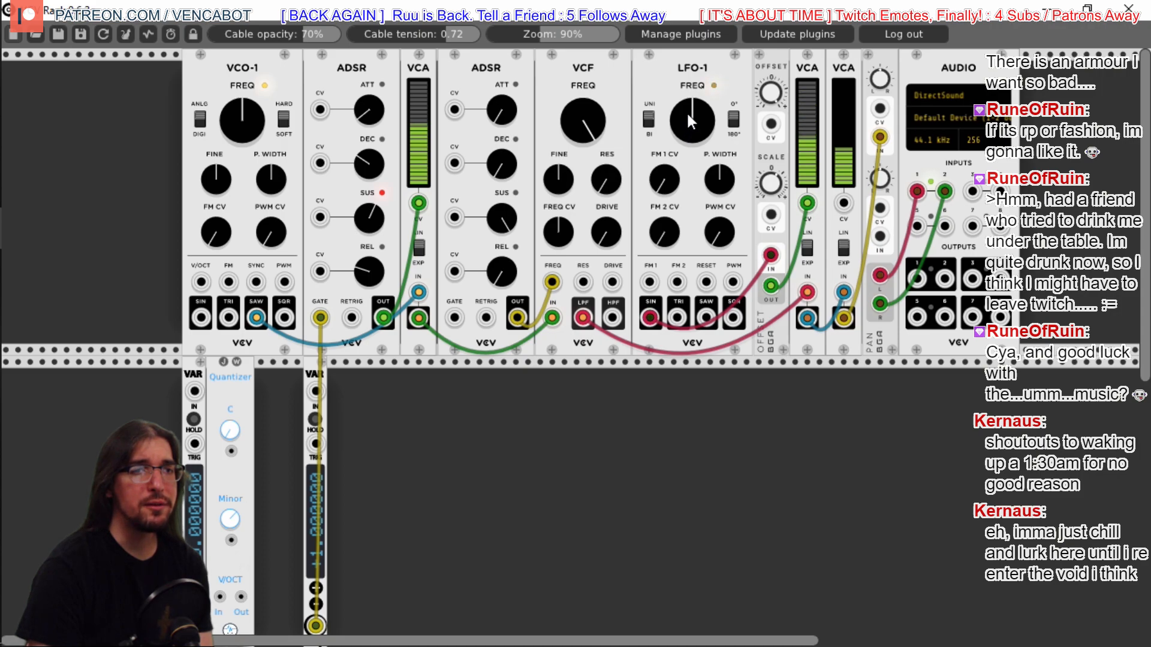
left_click_drag(588, 123, 588, 147)
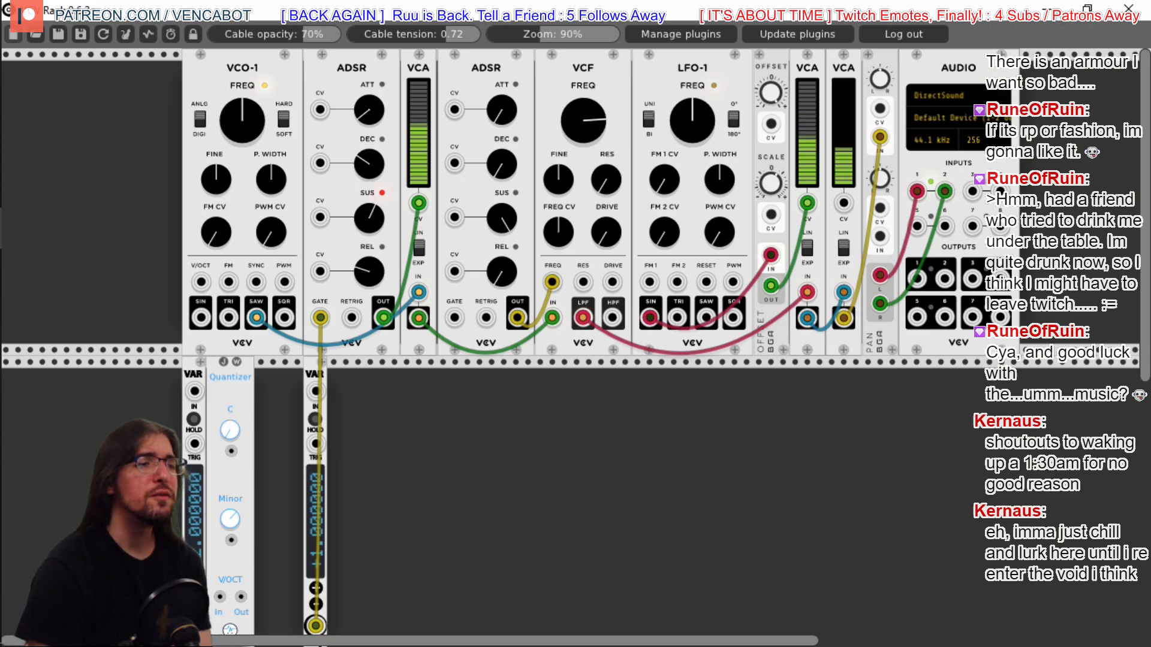
right_click(191, 503)
left_click(180, 509)
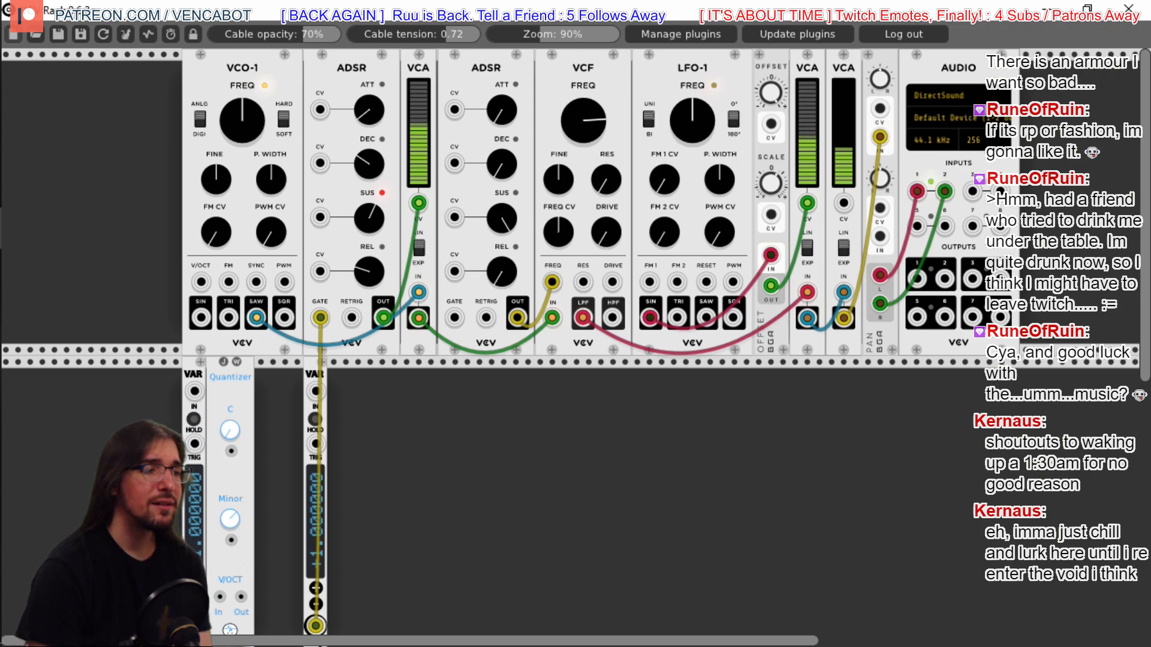
right_click(195, 517)
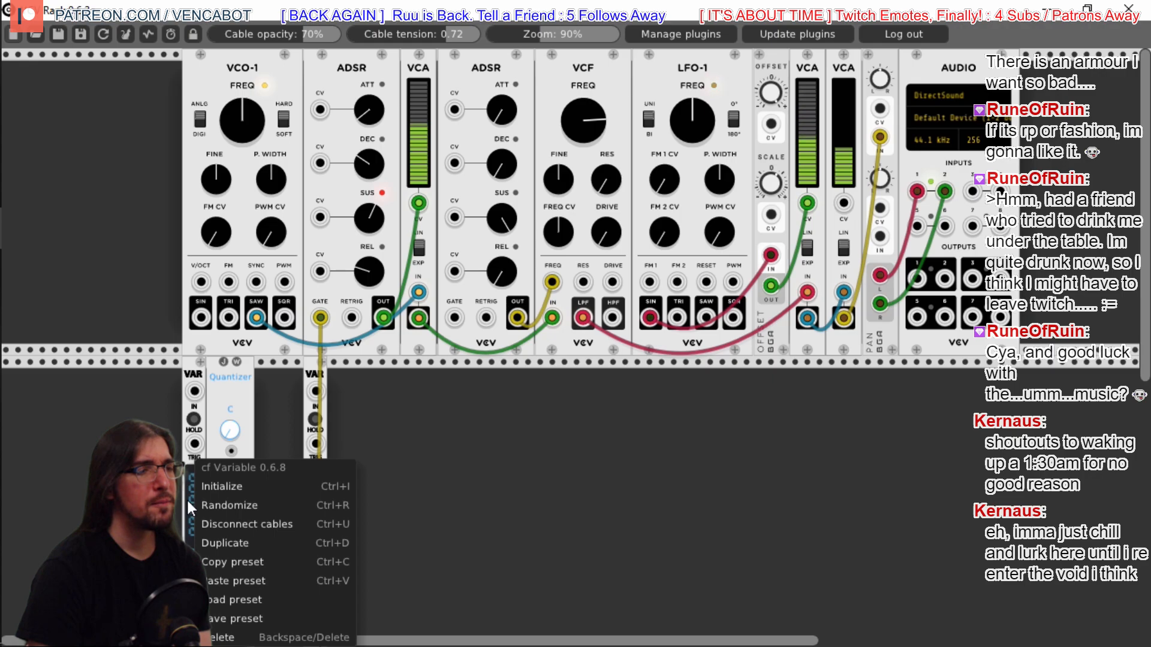
left_click(186, 498)
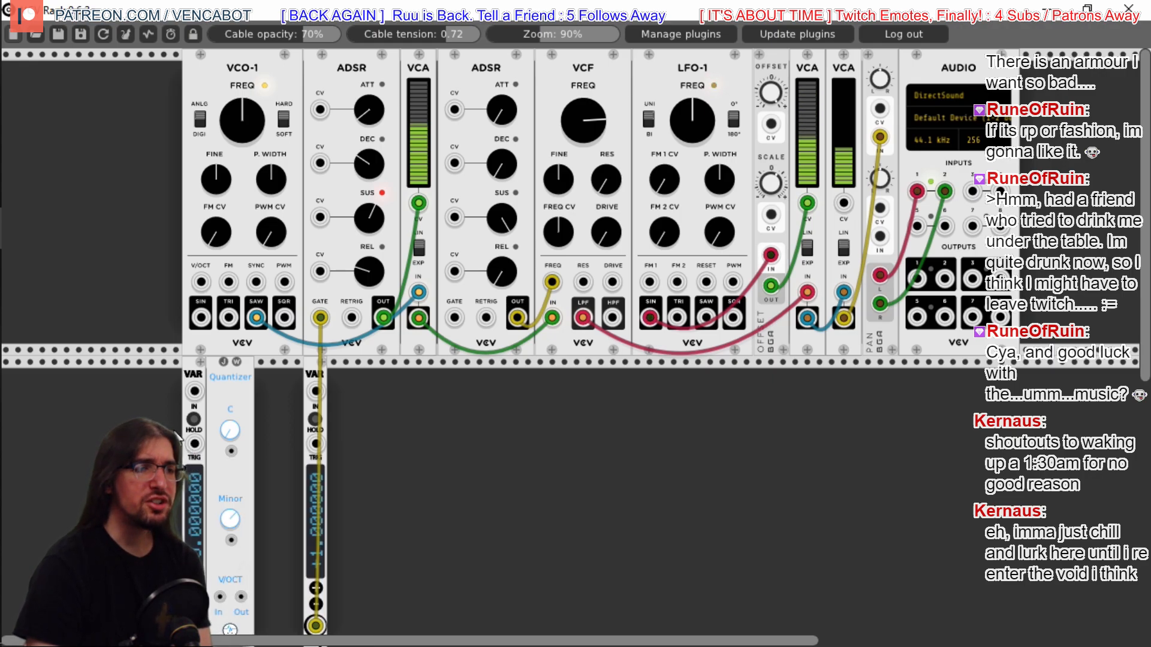
Add a Bogaudio DETUNE pitch CV processor in the lower row beneath the first VCA
right_click(415, 410)
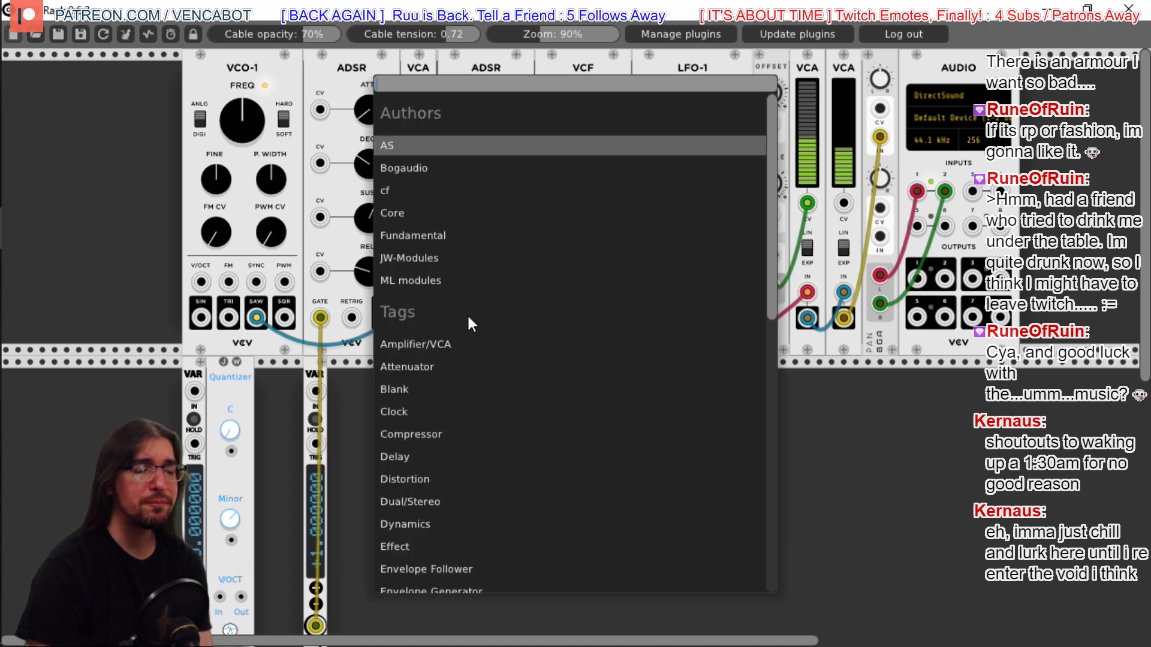
left_click(426, 168)
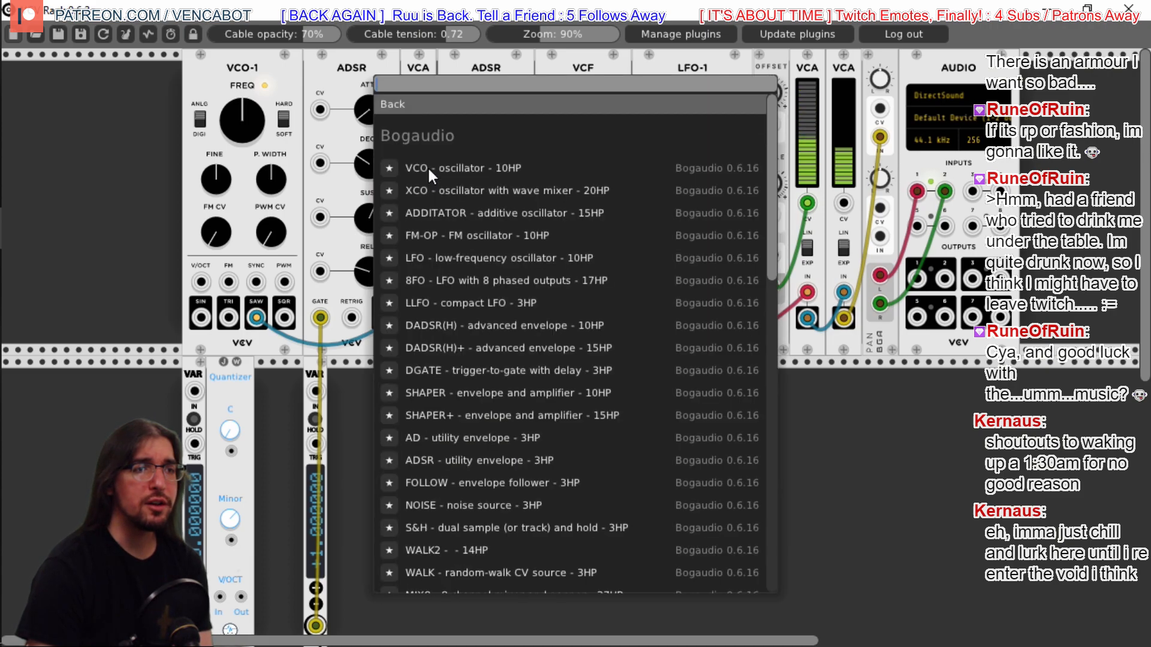
scroll(567, 275, "down", 12)
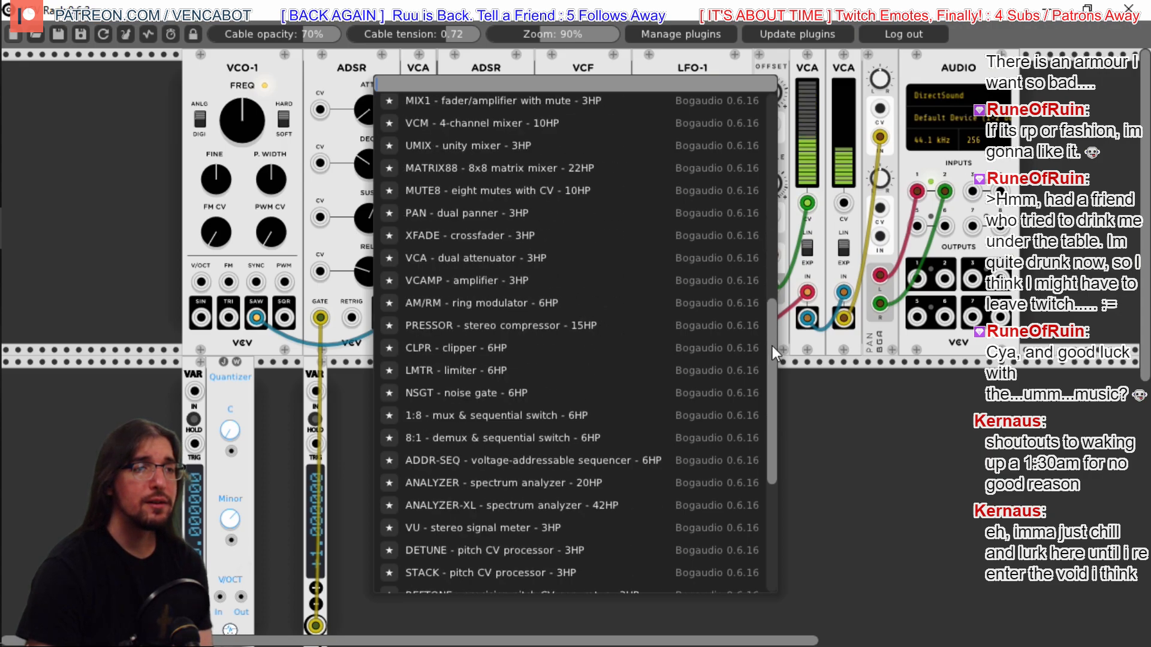
scroll(772, 344, "down", 3)
scroll(772, 345, "down", 5)
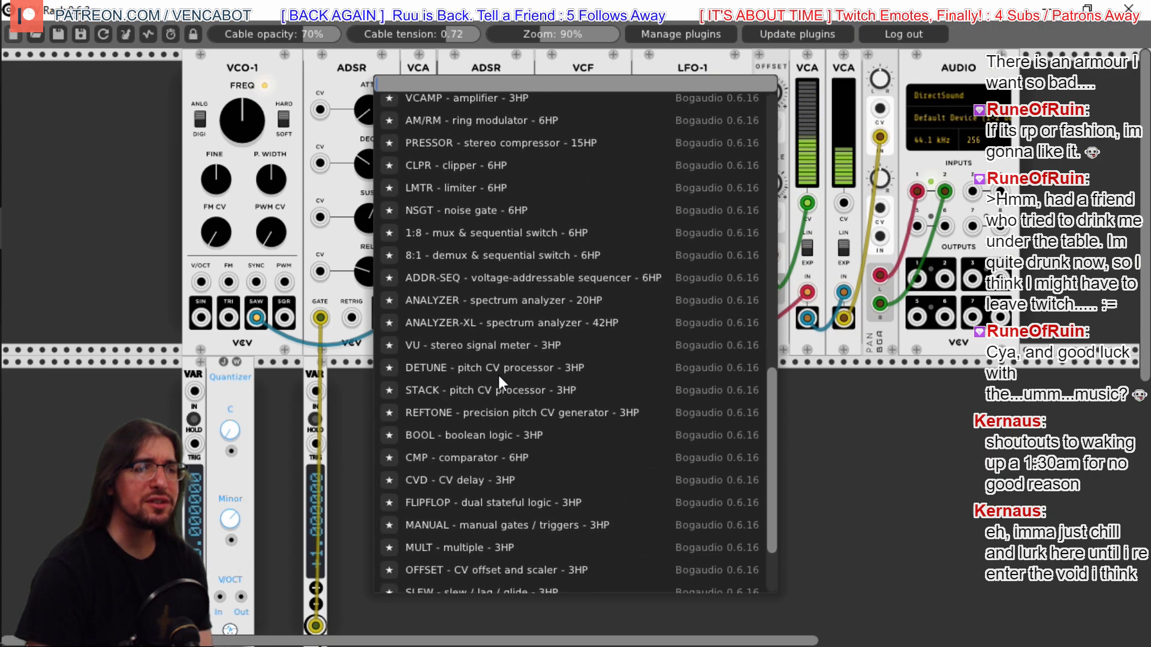
left_click(469, 371)
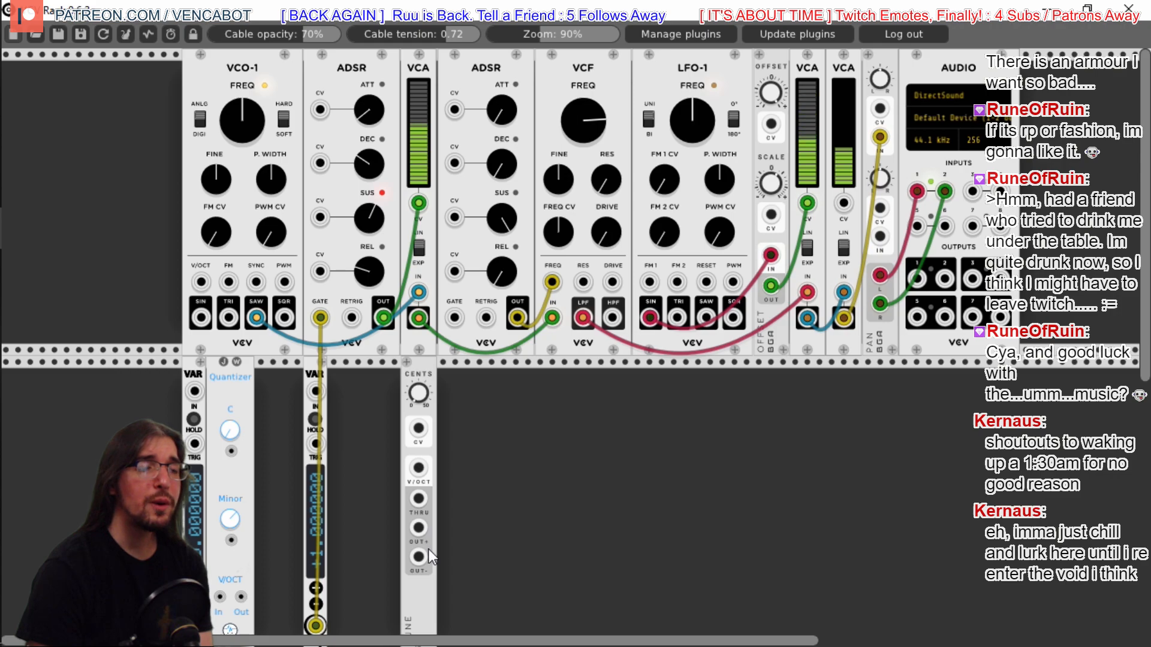
Add a Bogaudio STACK pitch CV processor in the lower row, just after DETUNE
right_click(475, 394)
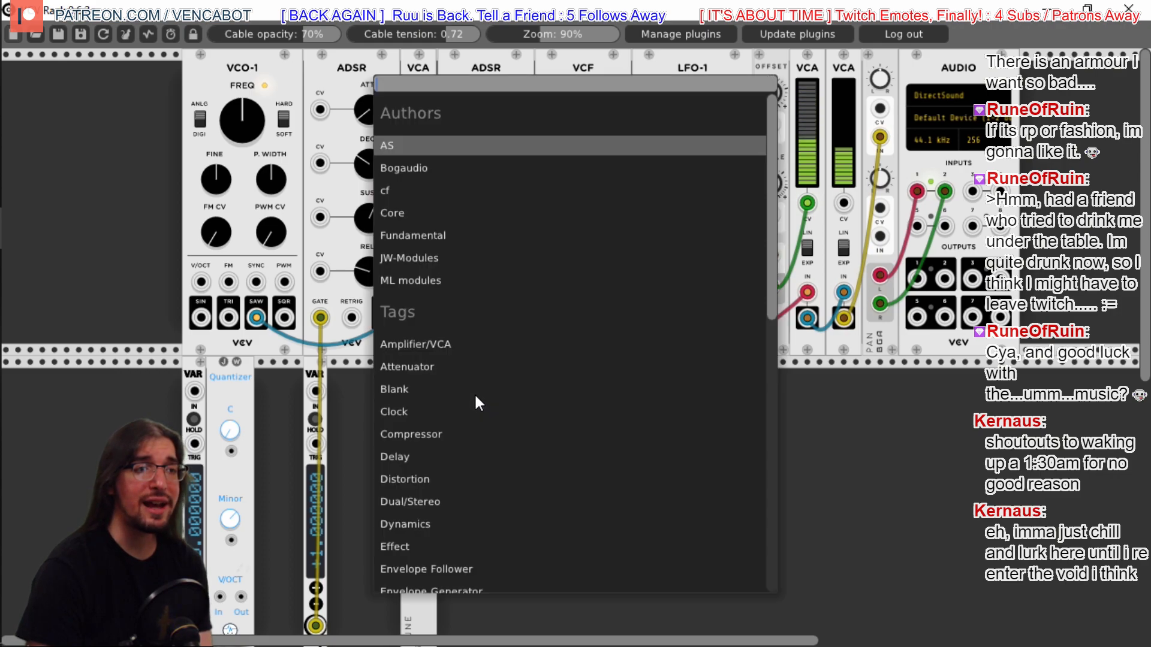
left_click(420, 169)
scroll(500, 327, "down", 5)
scroll(498, 333, "down", 5)
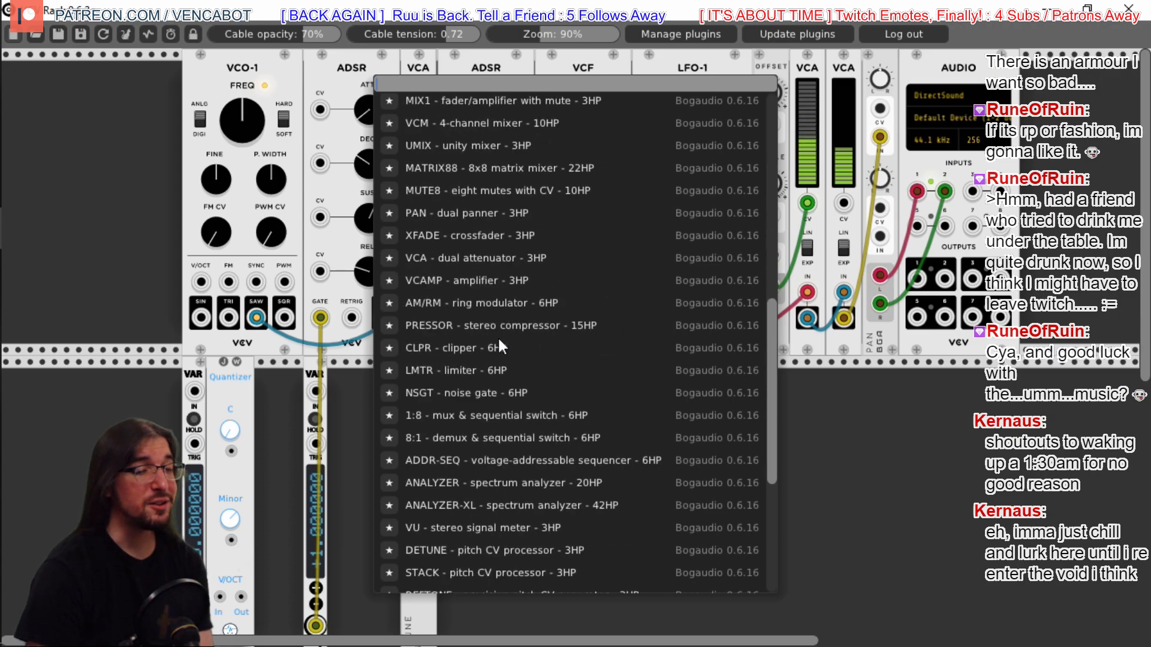
left_click(483, 486)
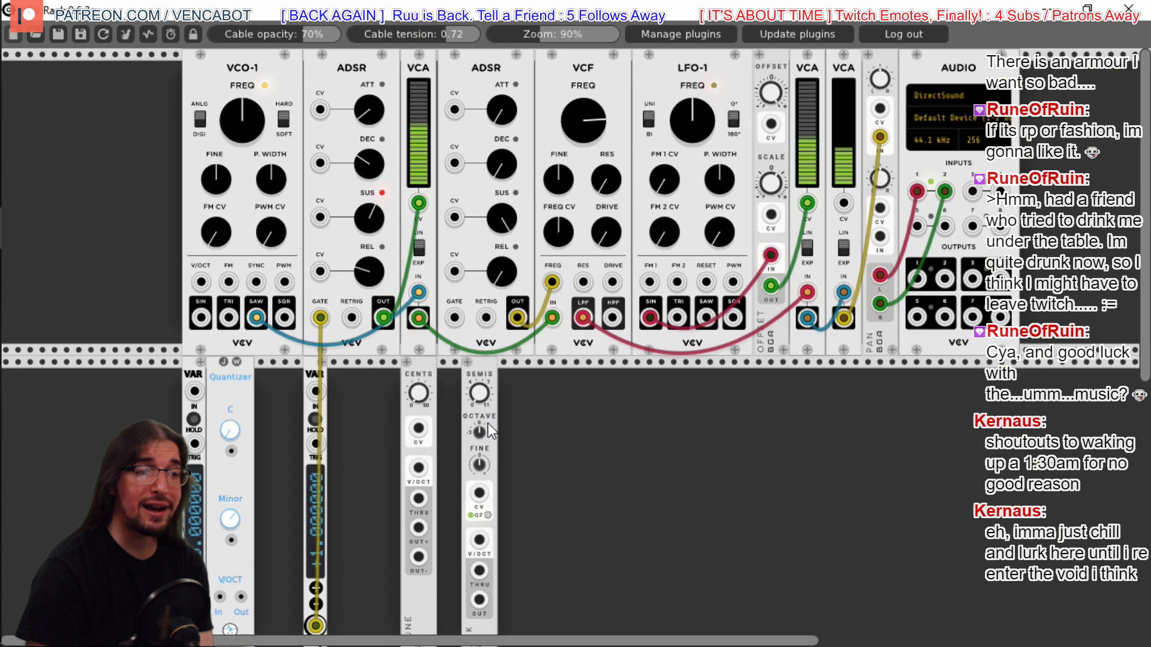
Delete the DETUNE module, the JW-Modules Quantizer and the cf Variable beside it from the lower row
right_click(420, 371)
left_click(461, 548)
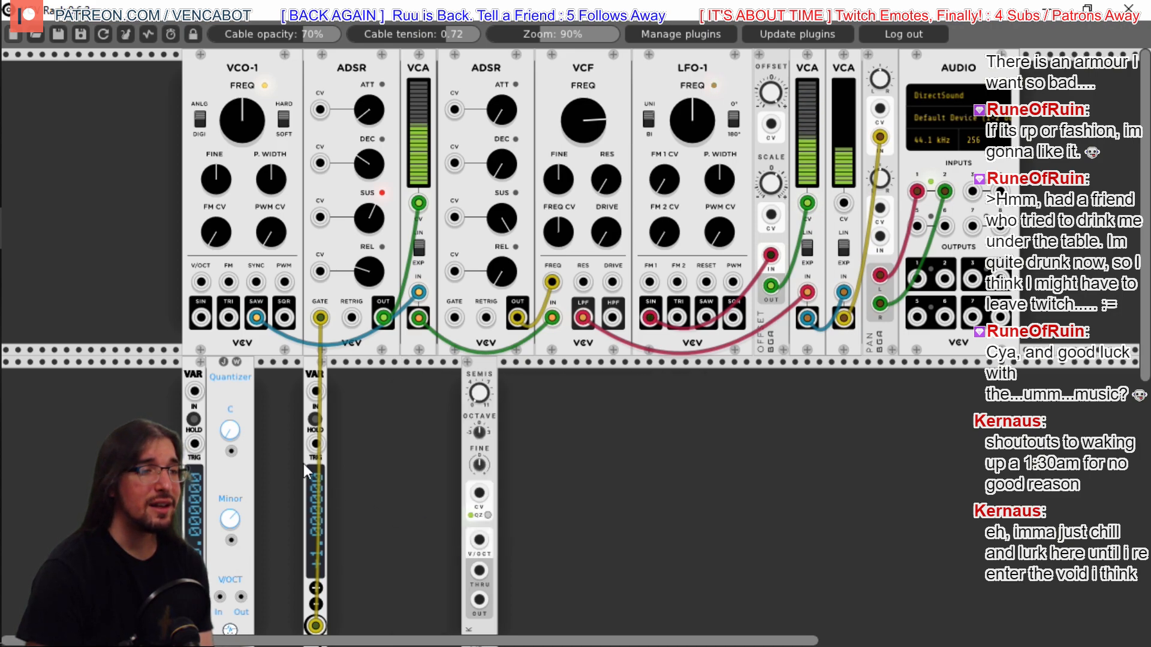
right_click(224, 383)
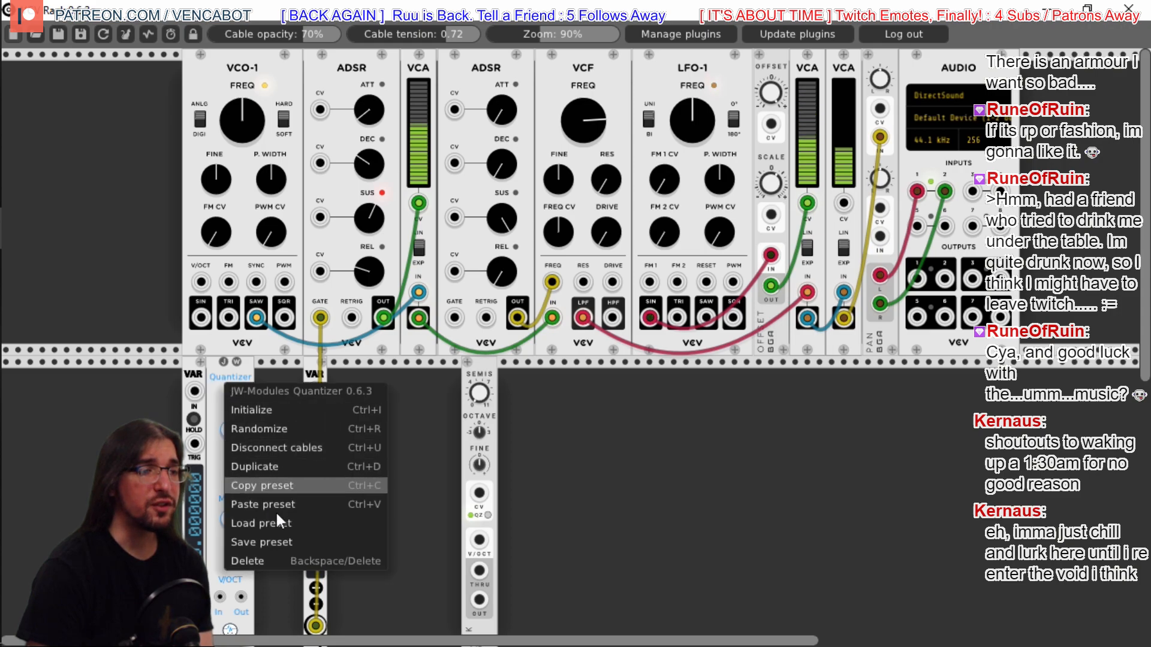
left_click(275, 565)
right_click(194, 373)
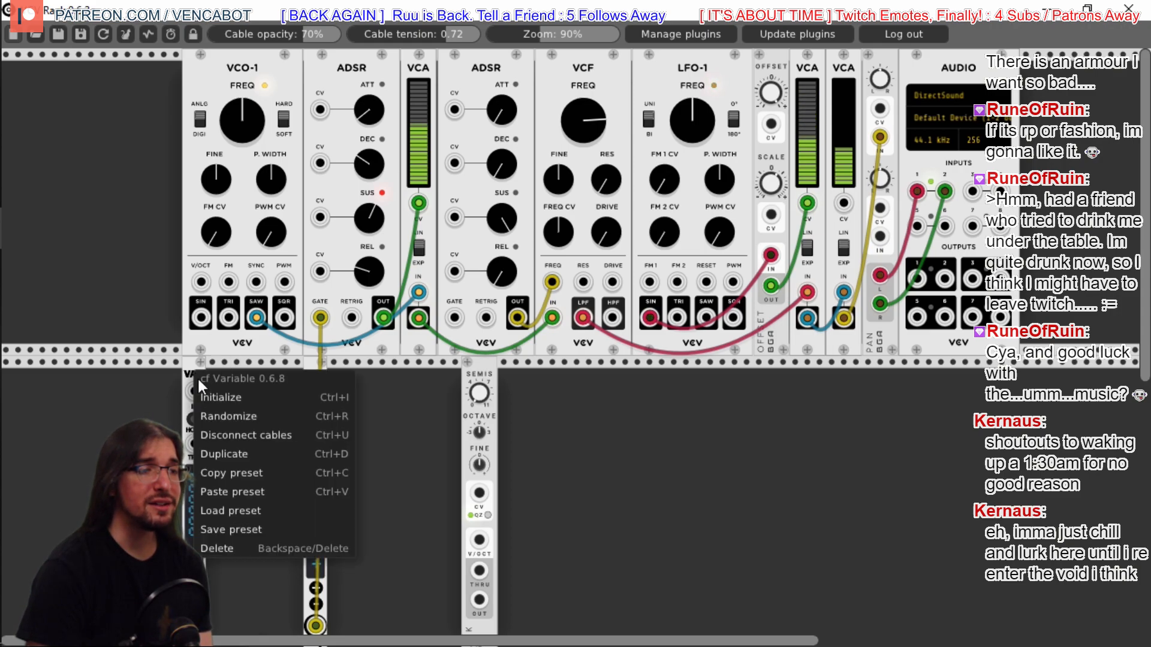
left_click(248, 549)
Position STACK directly beneath VCO-1's V/OCT input and patch STACK's OUT into it
left_click_drag(474, 393, 199, 396)
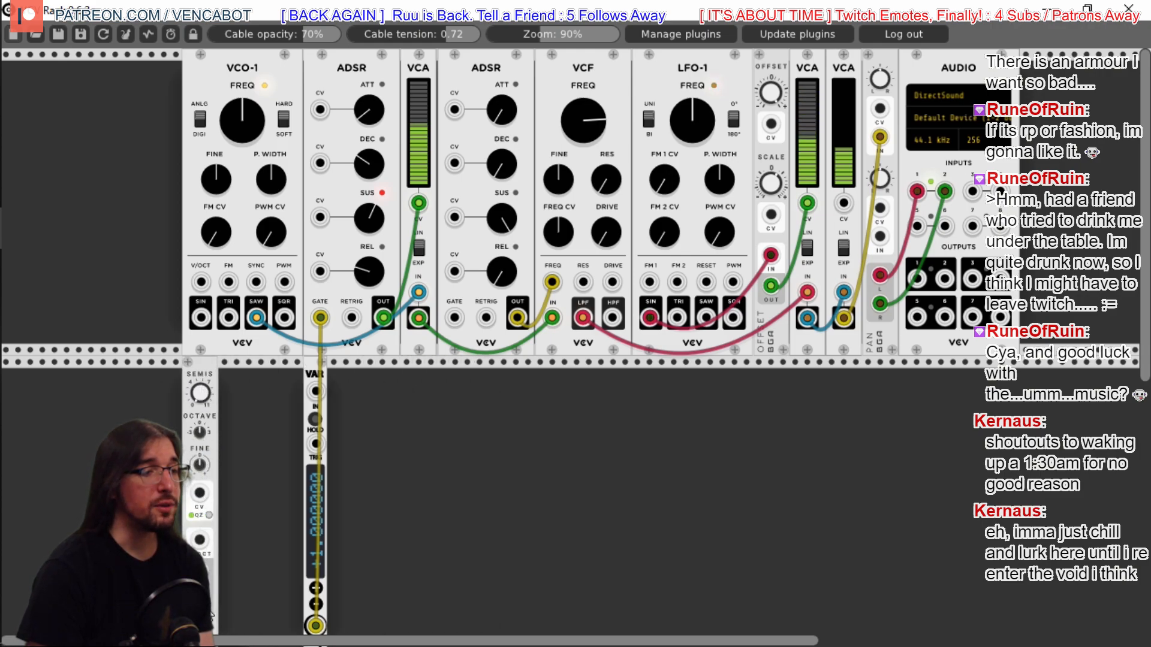
left_click_drag(201, 599, 201, 282)
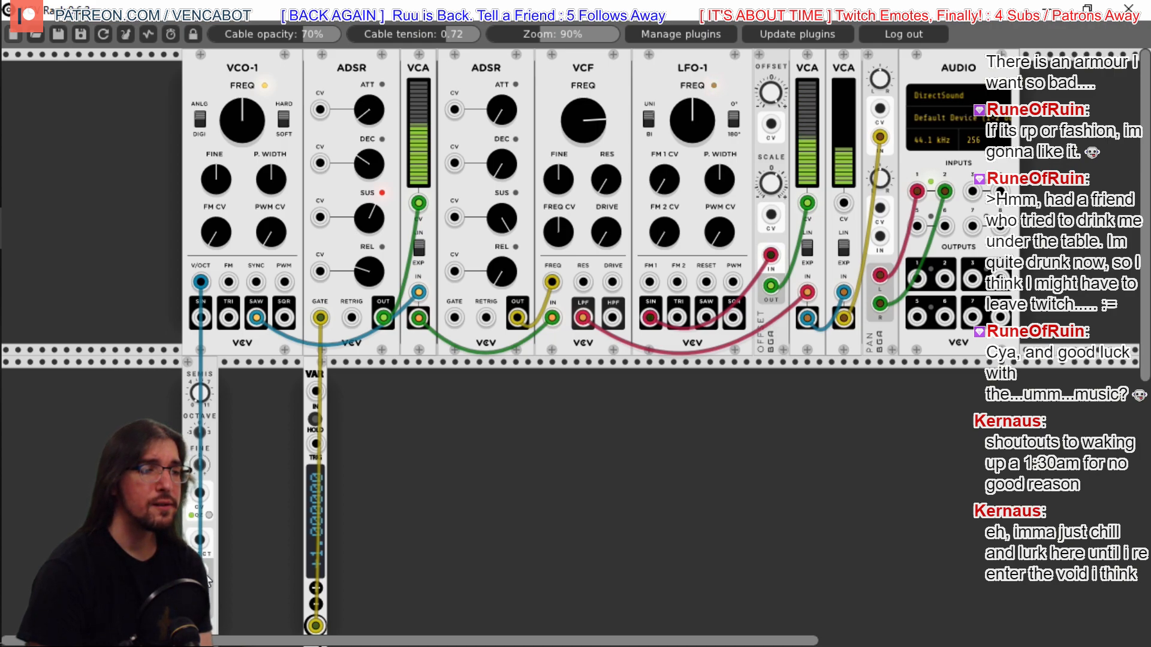
left_click_drag(193, 377, 120, 377)
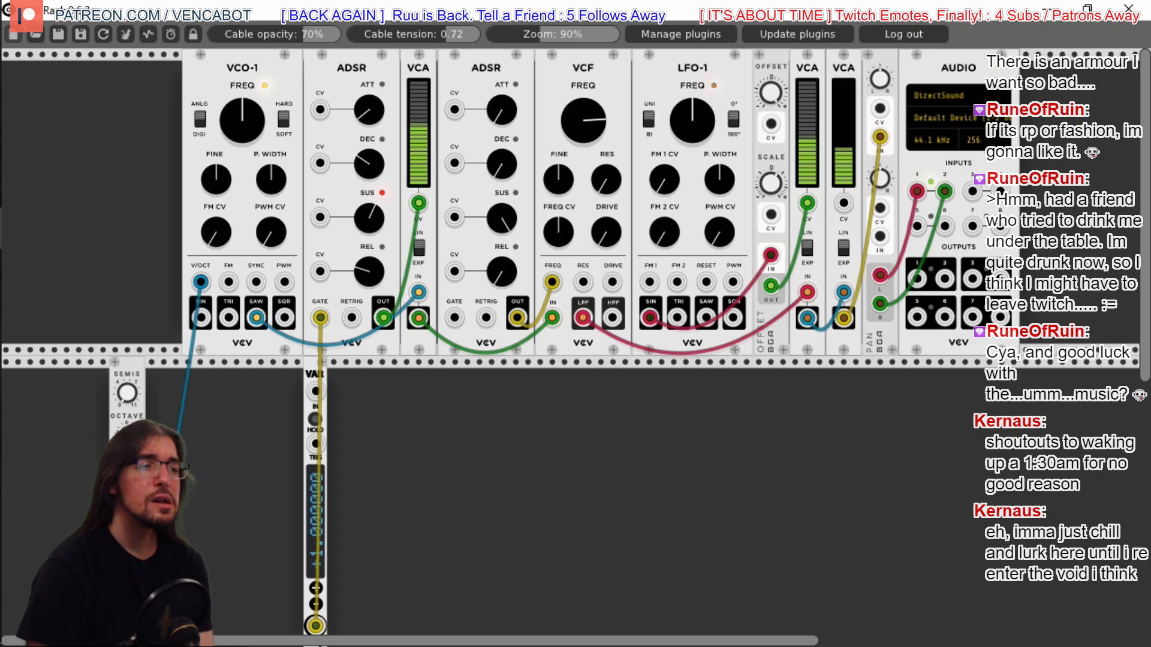
left_click_drag(135, 368, 213, 375)
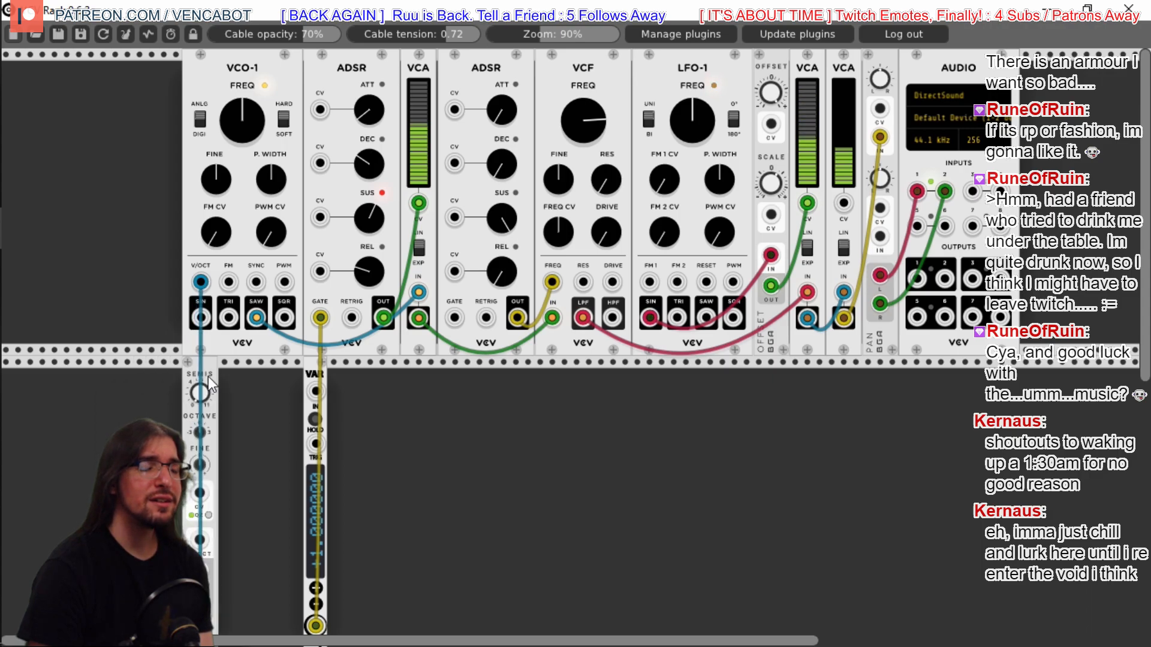
Add a Fundamental LFO-1 in the lower row, before the STACK module
right_click(65, 412)
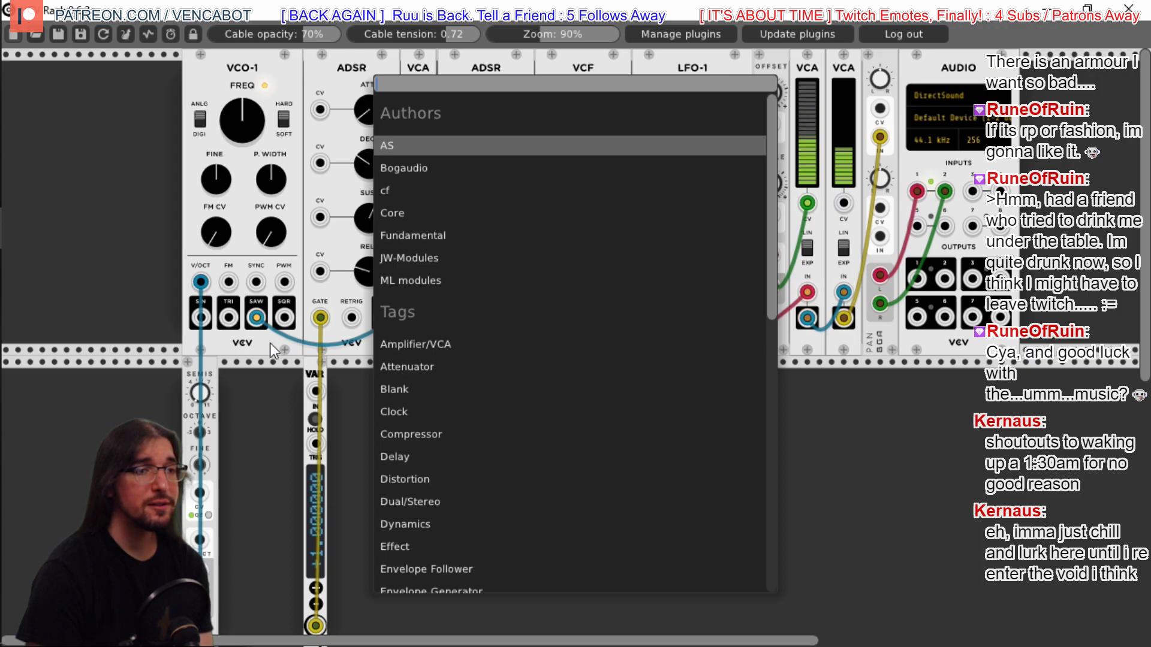
left_click(419, 236)
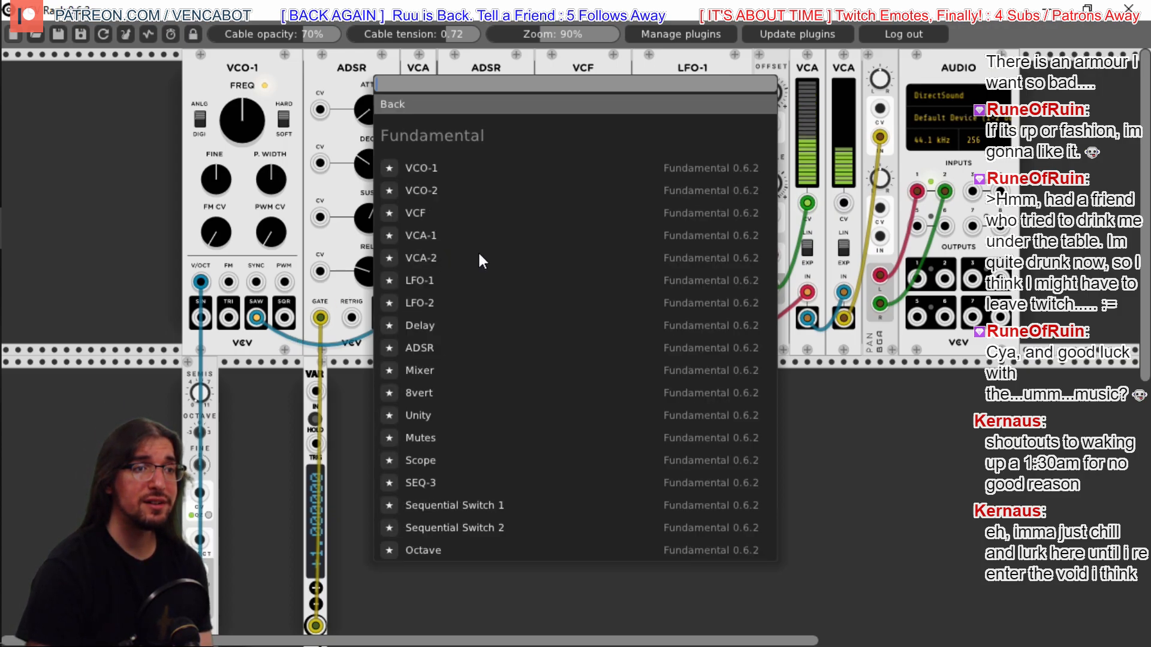
left_click(429, 281)
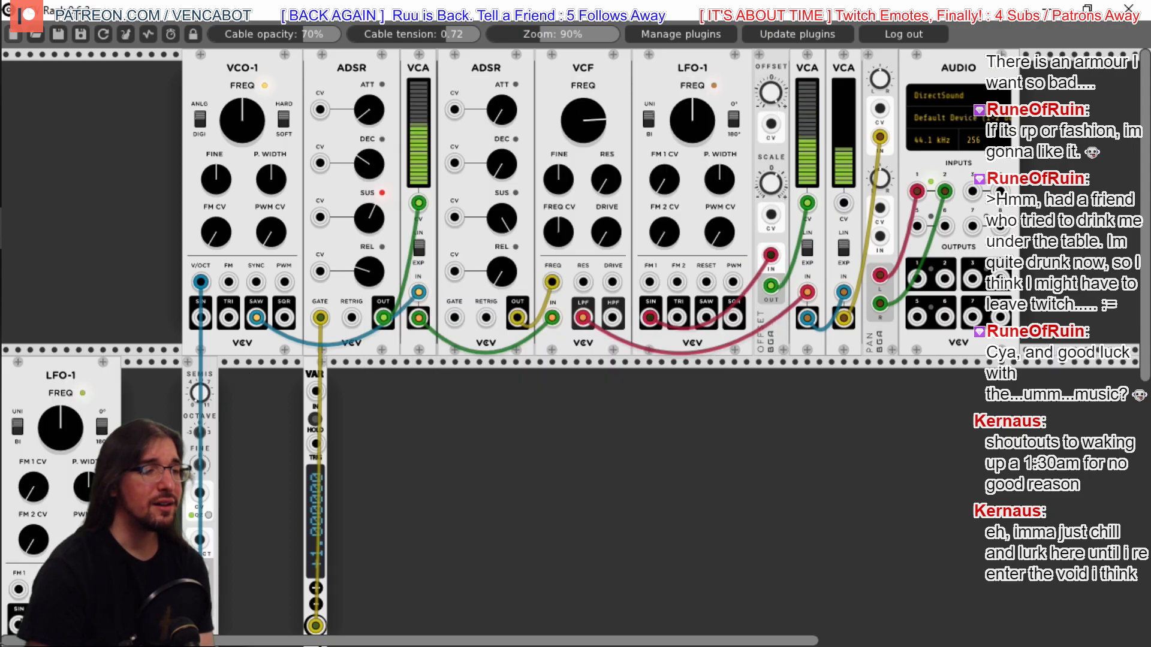
Patch the lower LFO-1's TRI output into STACK's CV input, and lower that LFO's FREQ
scroll(100, 419, "down", 5)
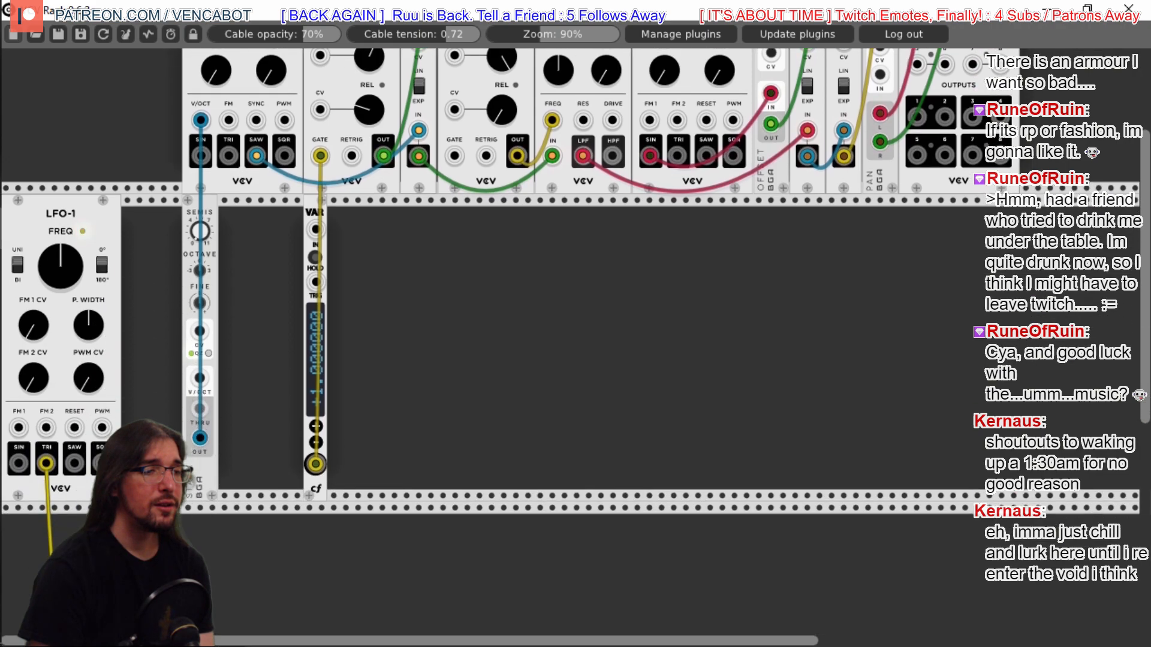
left_click_drag(46, 381, 199, 250)
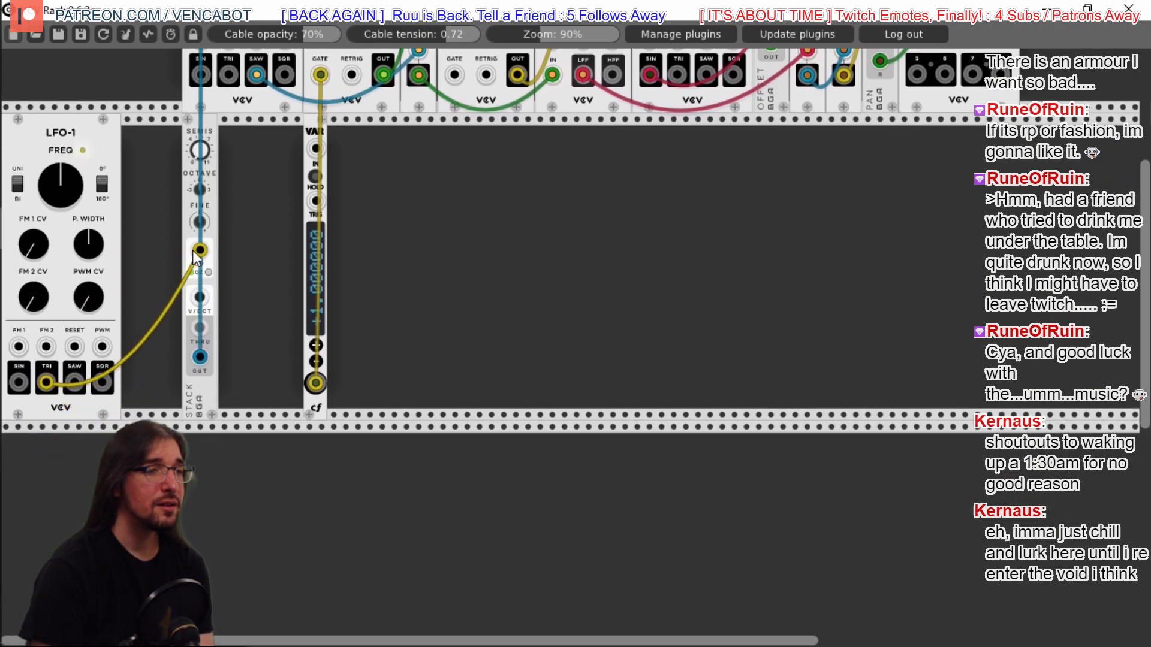
scroll(495, 315, "up", 5)
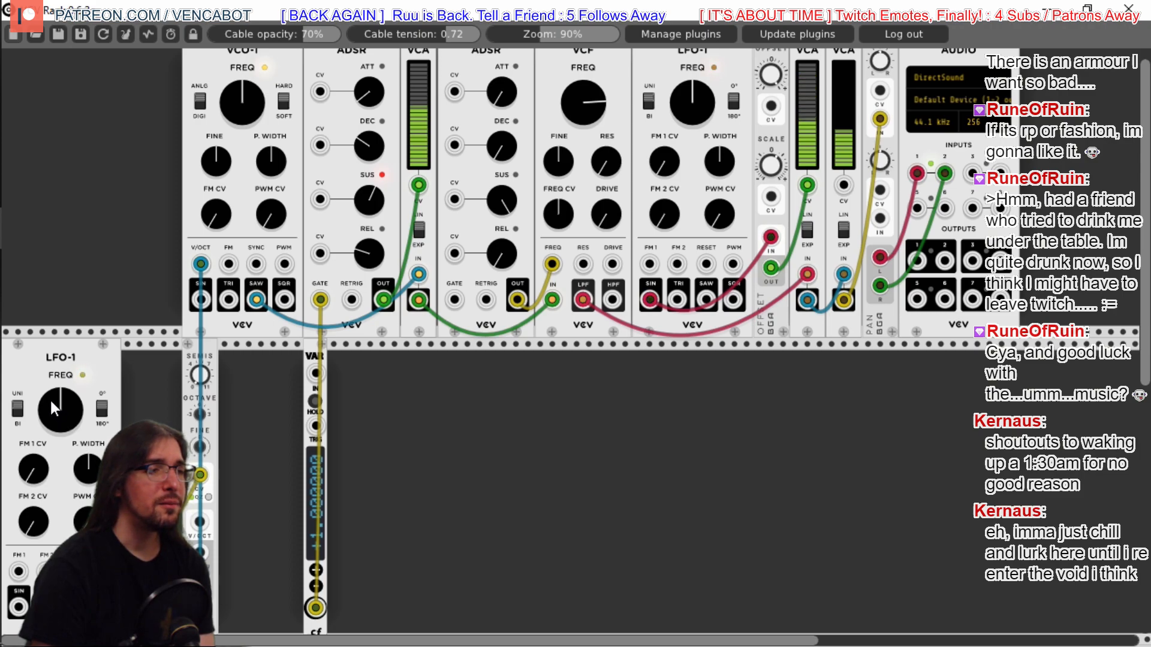
left_click_drag(60, 413, 60, 450)
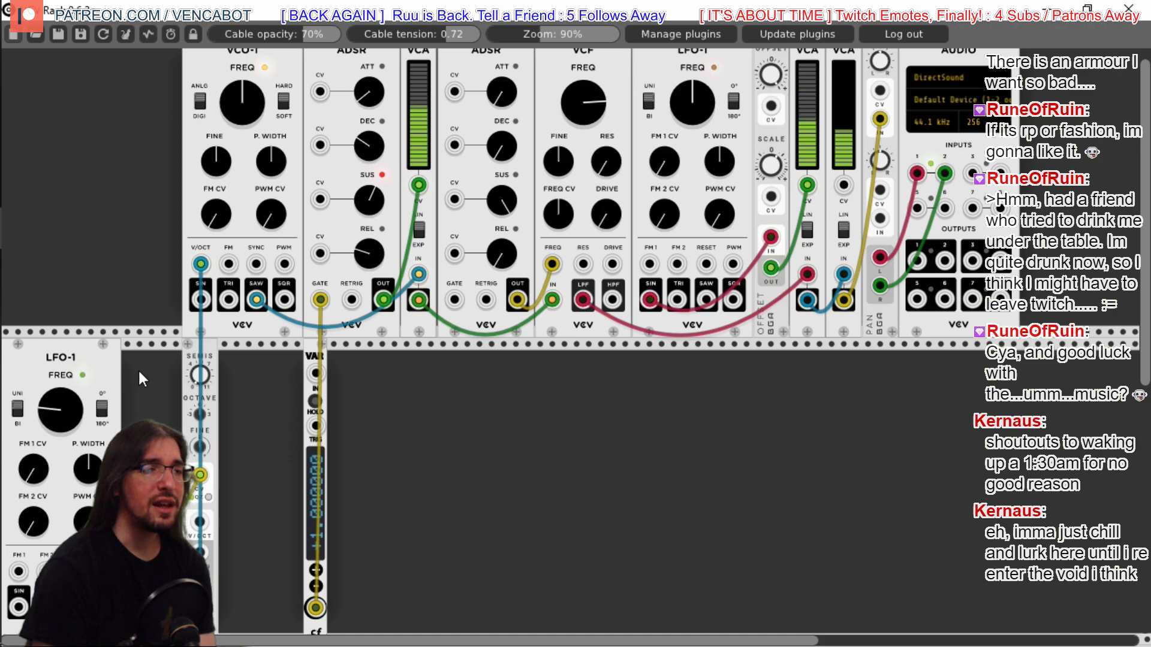
double_click(447, 379)
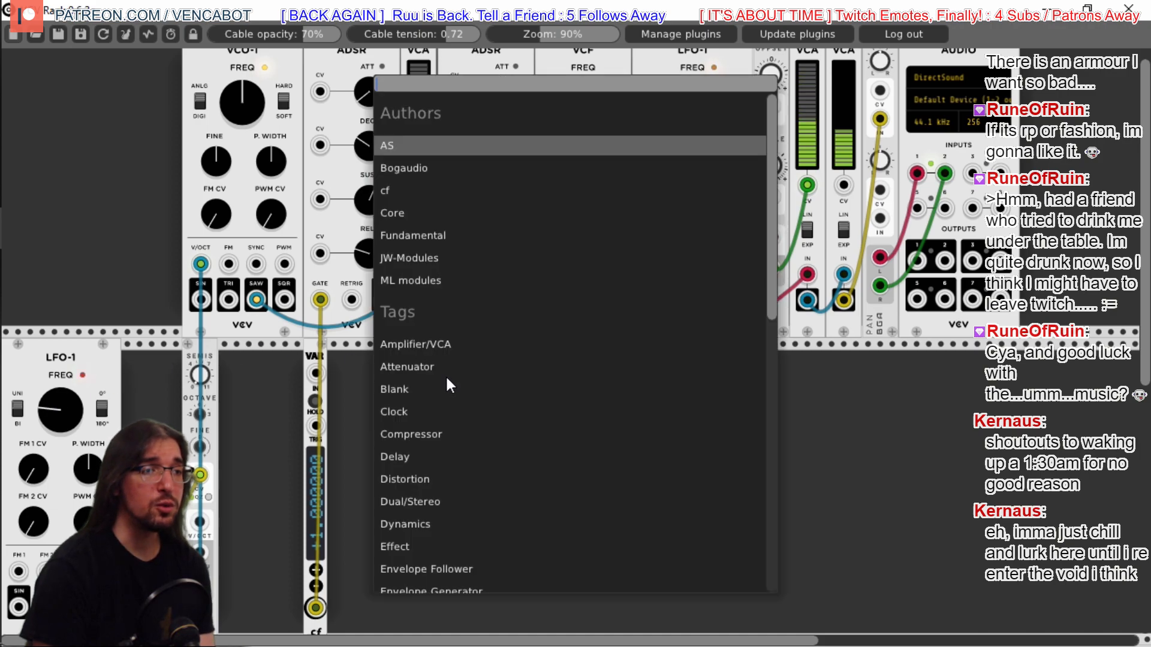
left_click(418, 171)
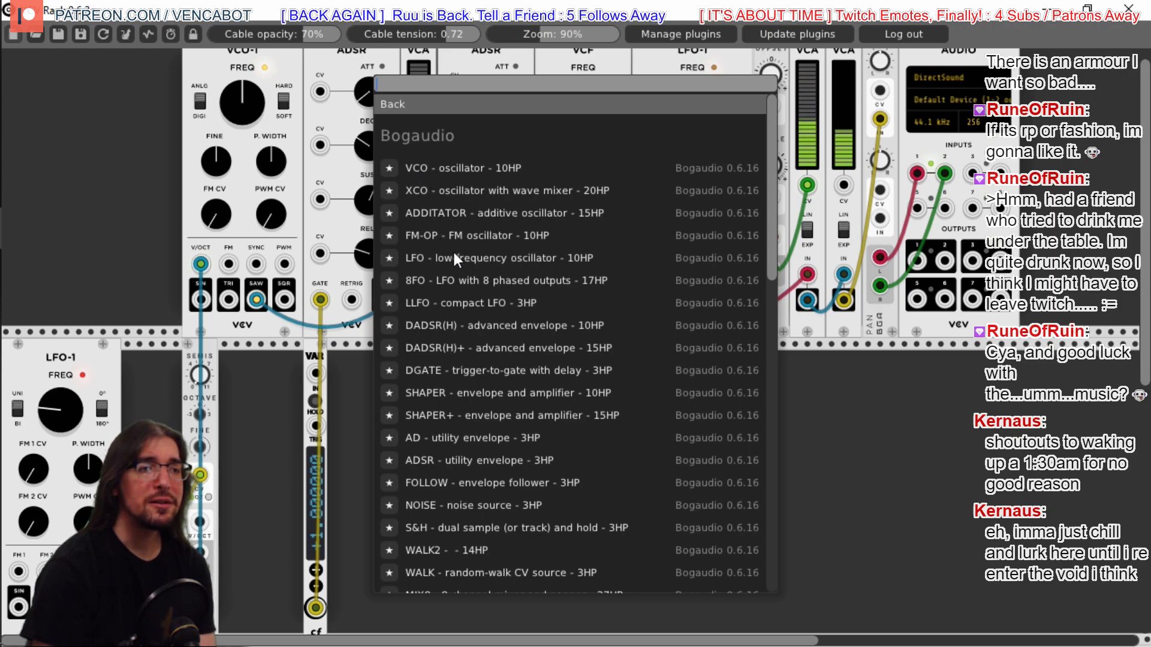
left_click_drag(775, 225, 775, 300)
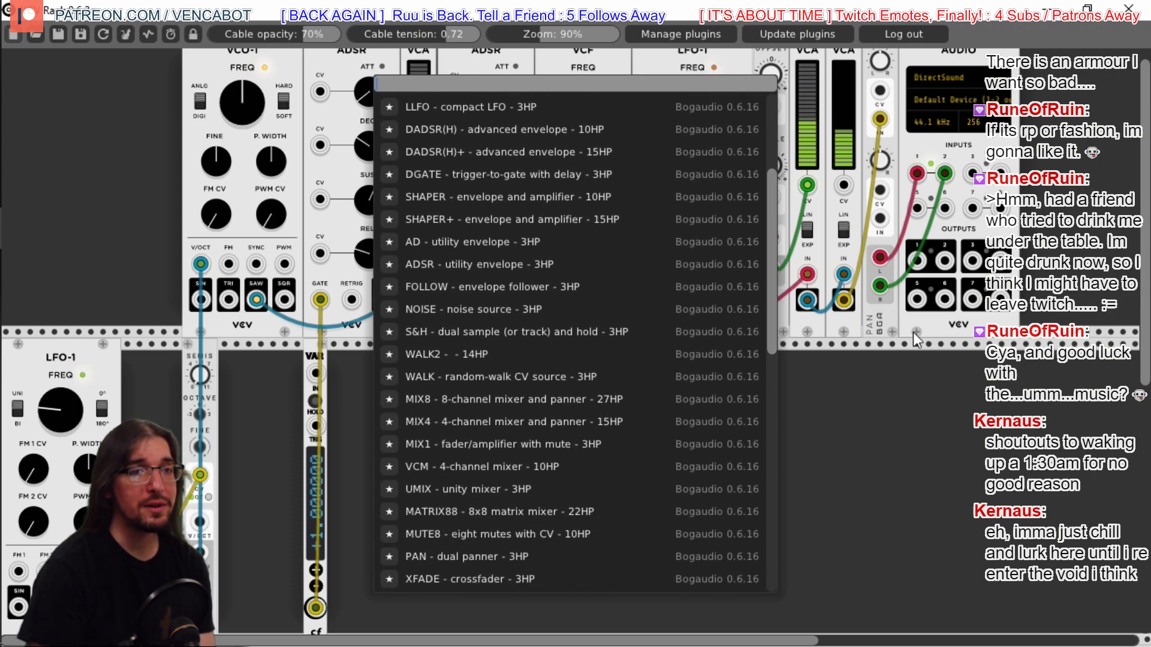
left_click(916, 340)
scroll(896, 149, "up", 1)
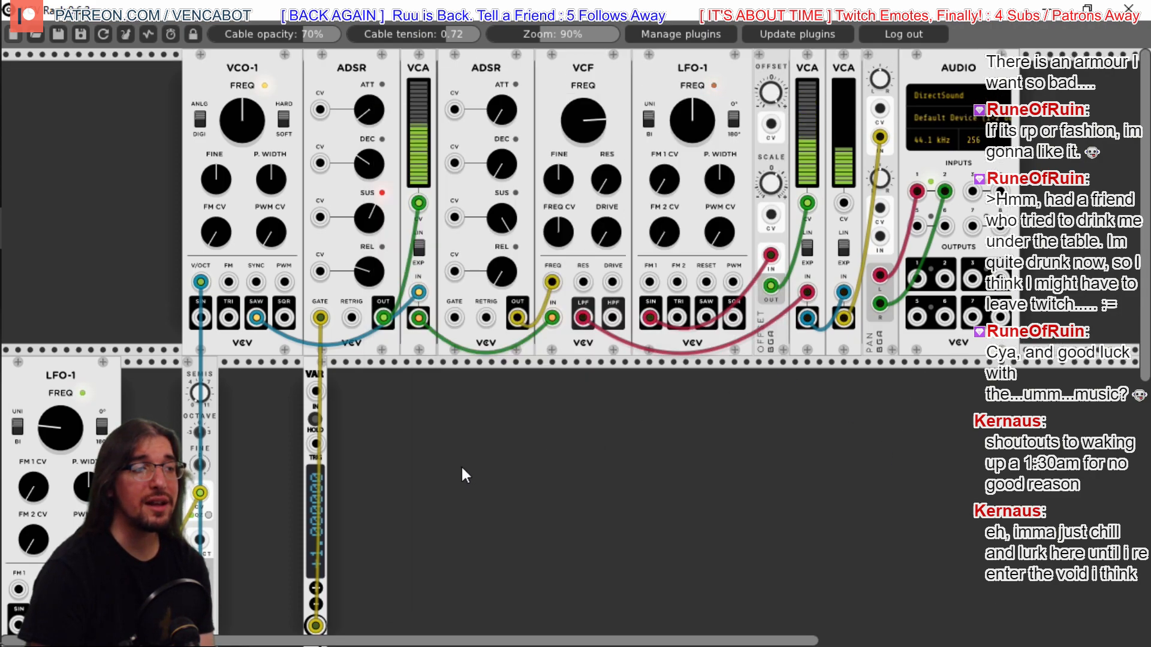
Add a Bogaudio OFFSET module and place it in the gap between the lower LFO-1 and STACK
right_click(390, 437)
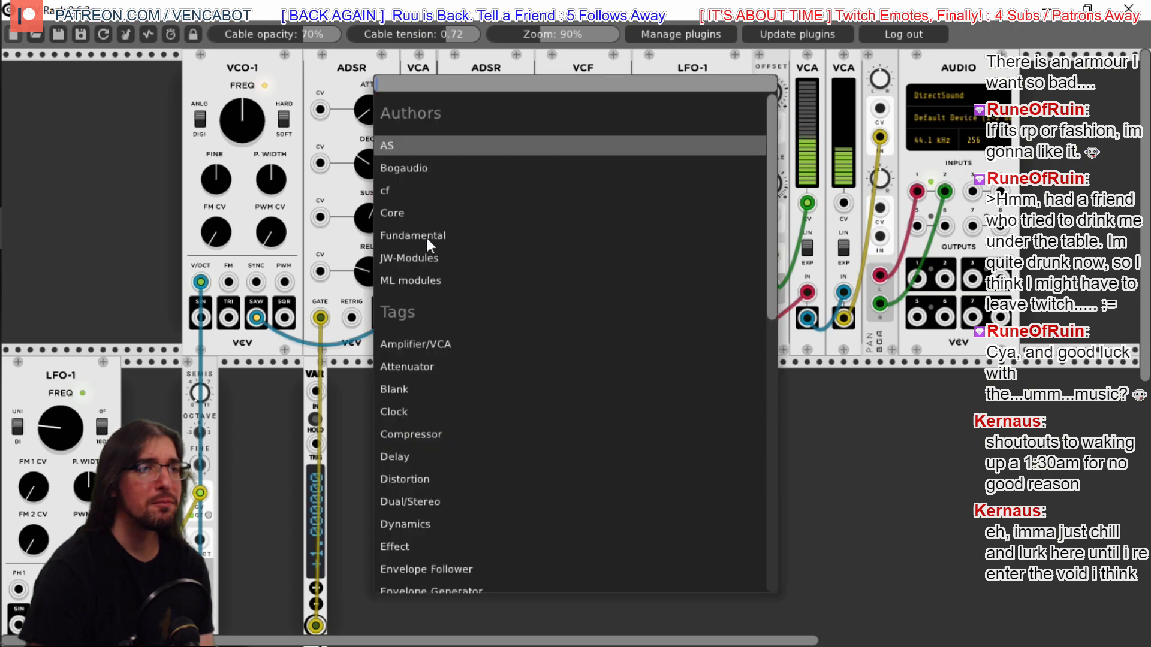
left_click(429, 166)
scroll(526, 279, "down", 3)
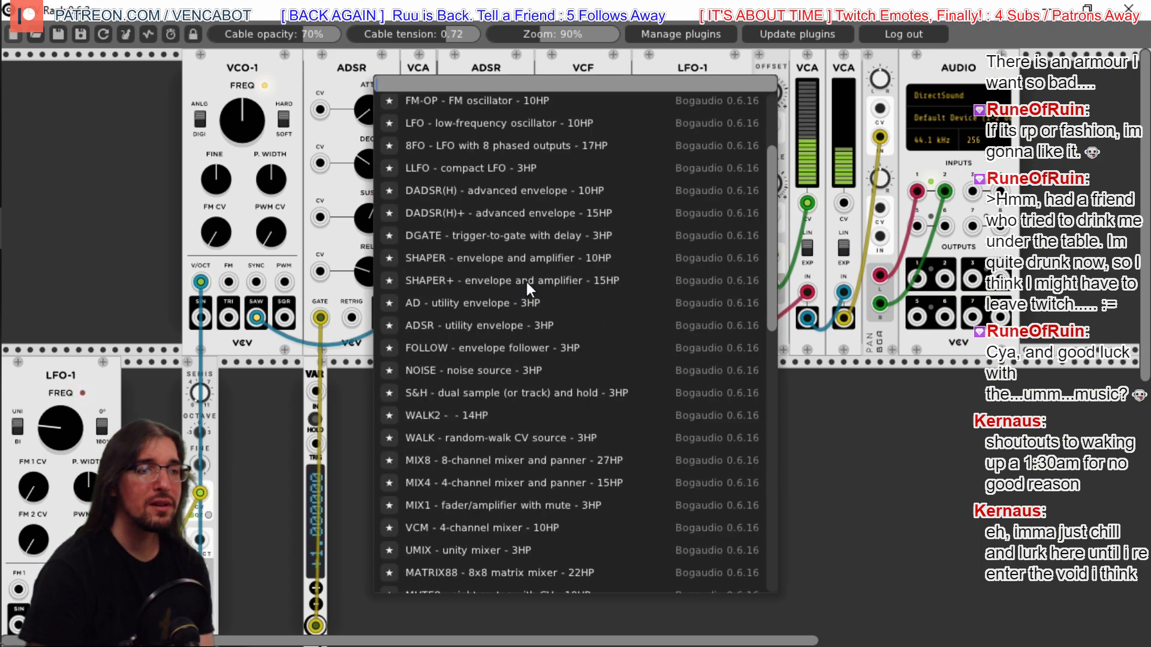
scroll(527, 282, "down", 2)
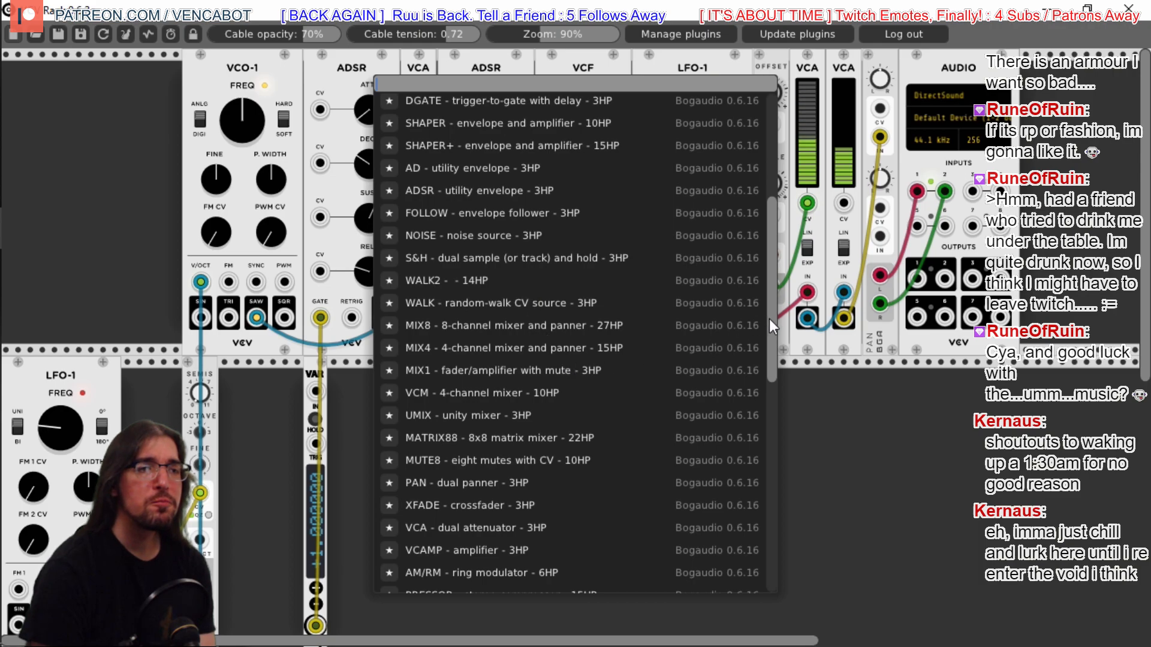
left_click_drag(773, 327, 772, 481)
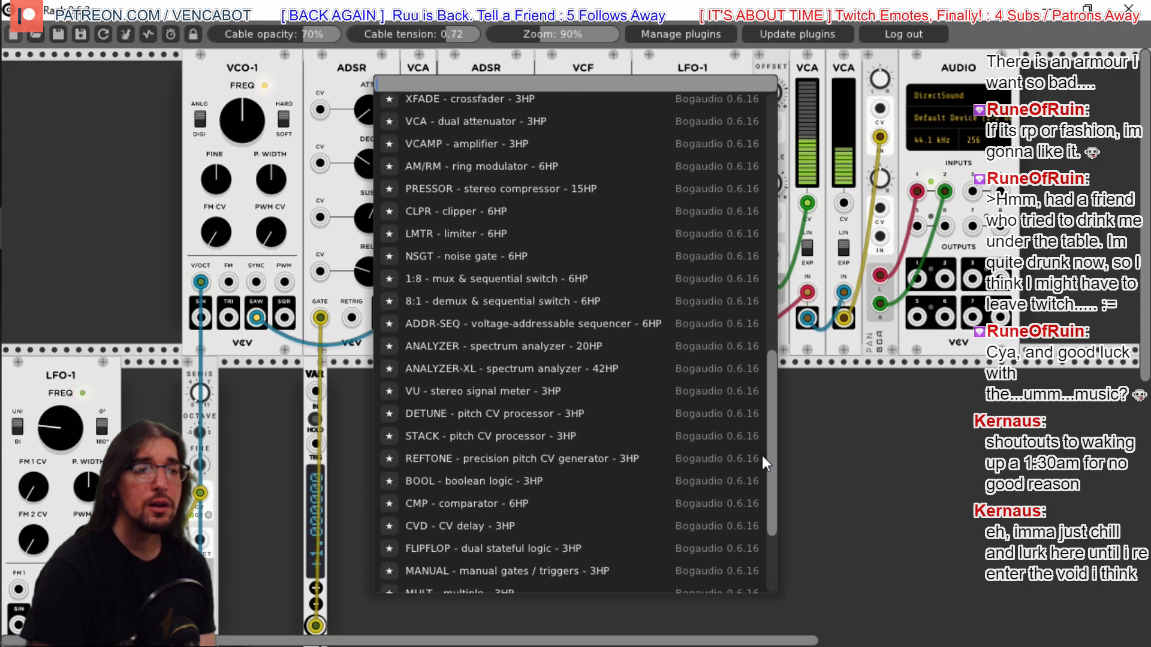
left_click_drag(772, 461, 773, 516)
left_click(506, 474)
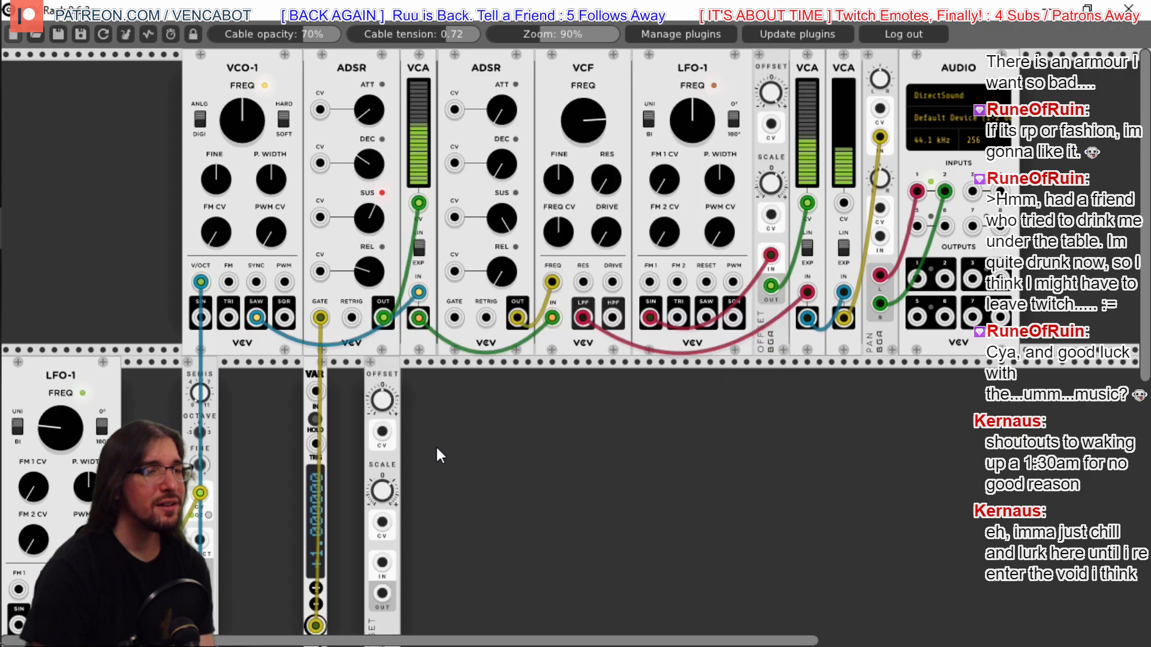
left_click_drag(391, 396, 162, 404)
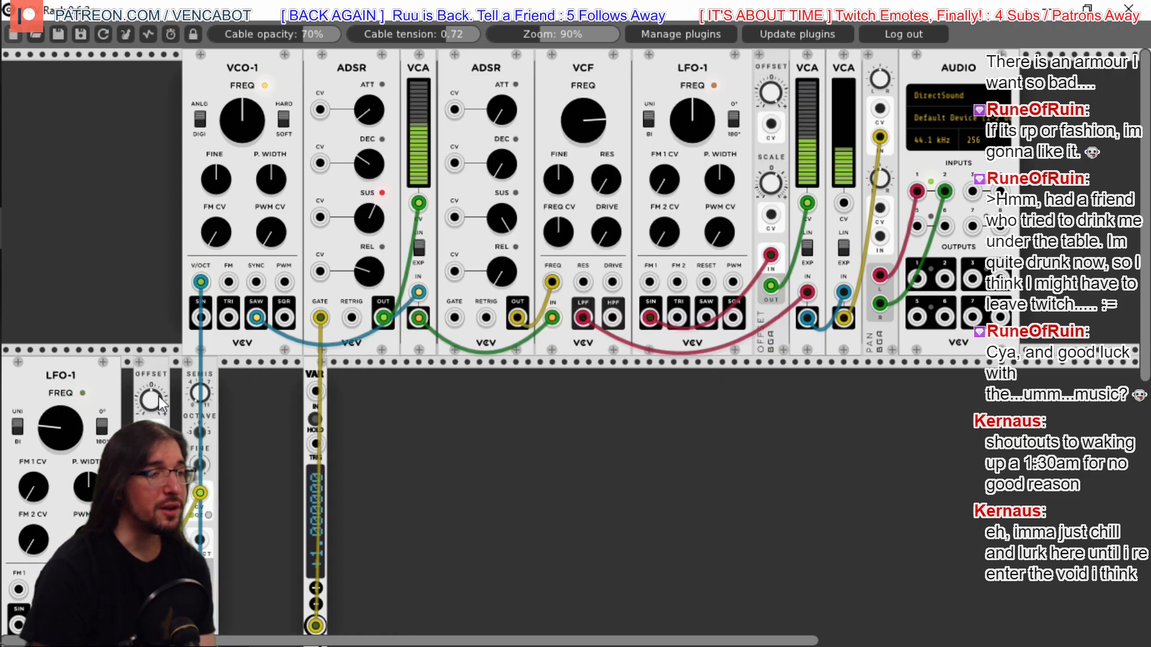
Reroute the lower LFO-1's TRI cable into OFFSET's IN, and patch OFFSET's OUT into STACK's CV
left_click_drag(200, 493, 151, 562)
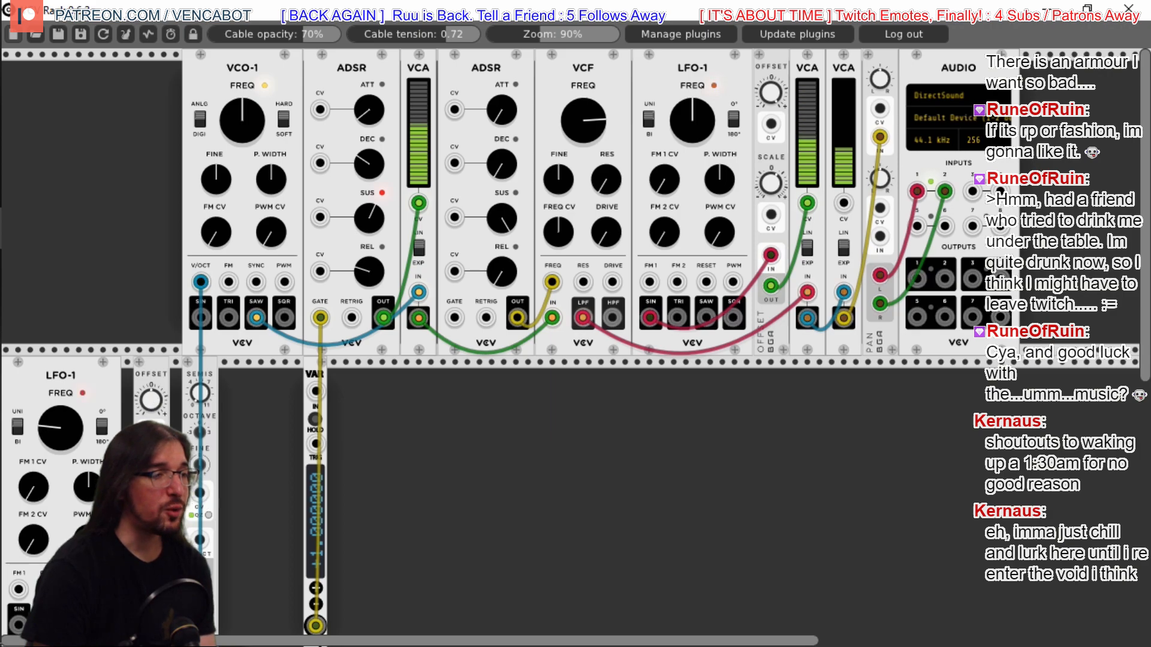
scroll(575, 341, "down", 3)
left_click_drag(144, 639, 157, 367)
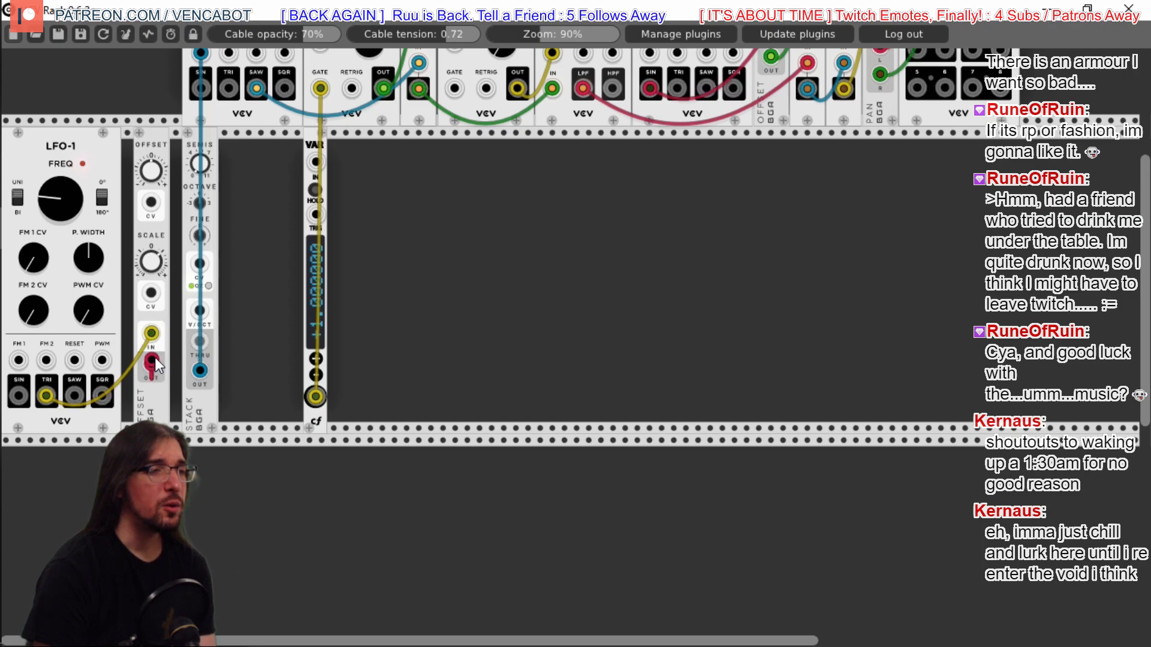
left_click_drag(171, 320, 203, 265)
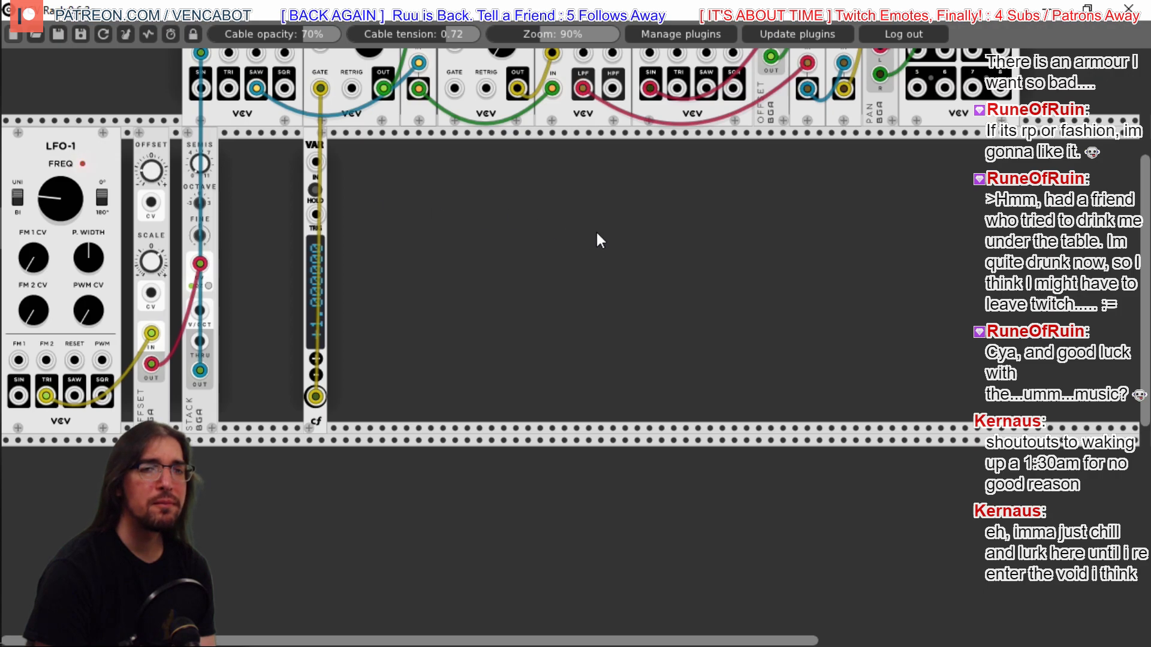
Close the gaps between the lower LFO-1, OFFSET and STACK, and add a JW-Modules Quantizer directly after STACK
scroll(1146, 356, "up", 5)
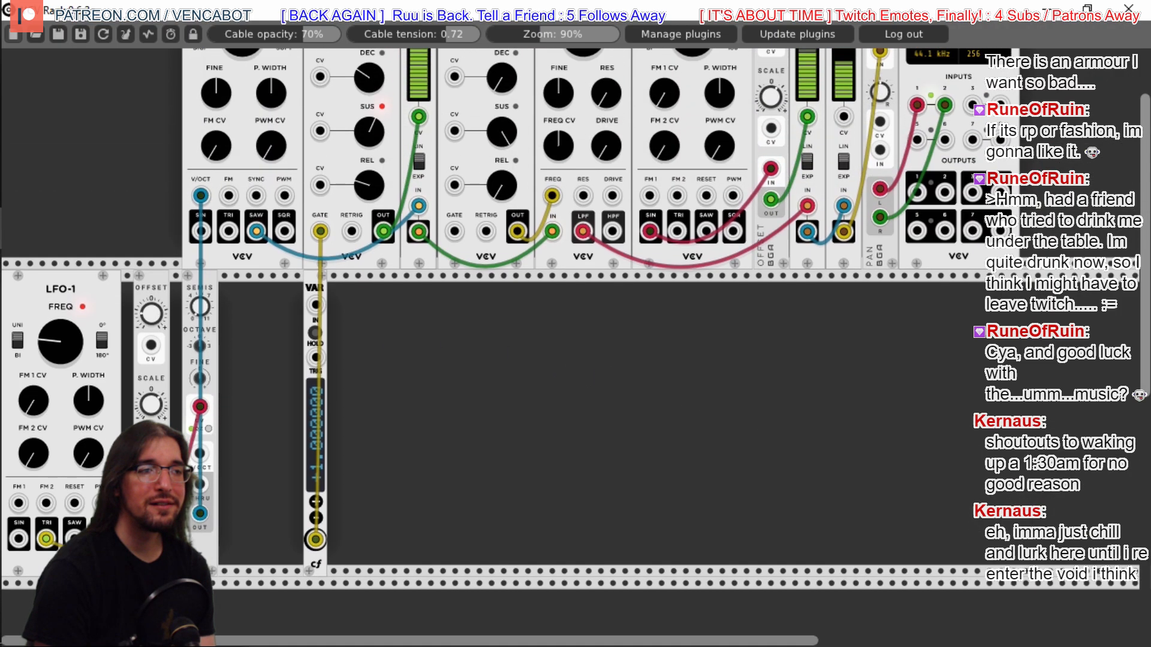
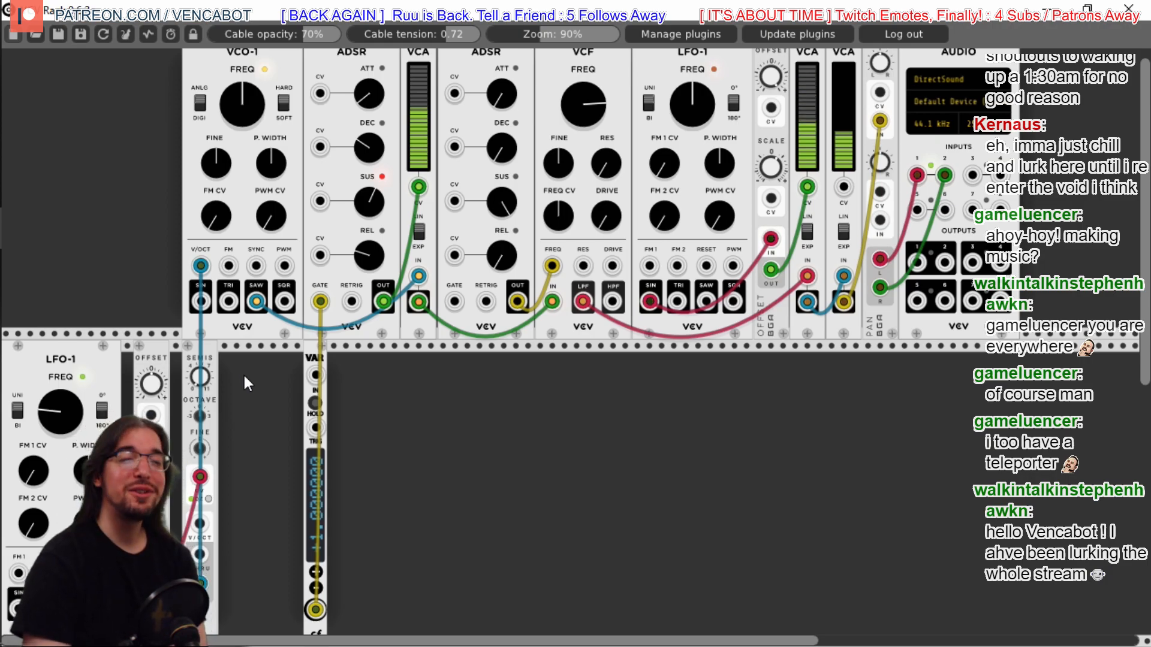
scroll(1146, 314, "up", 2)
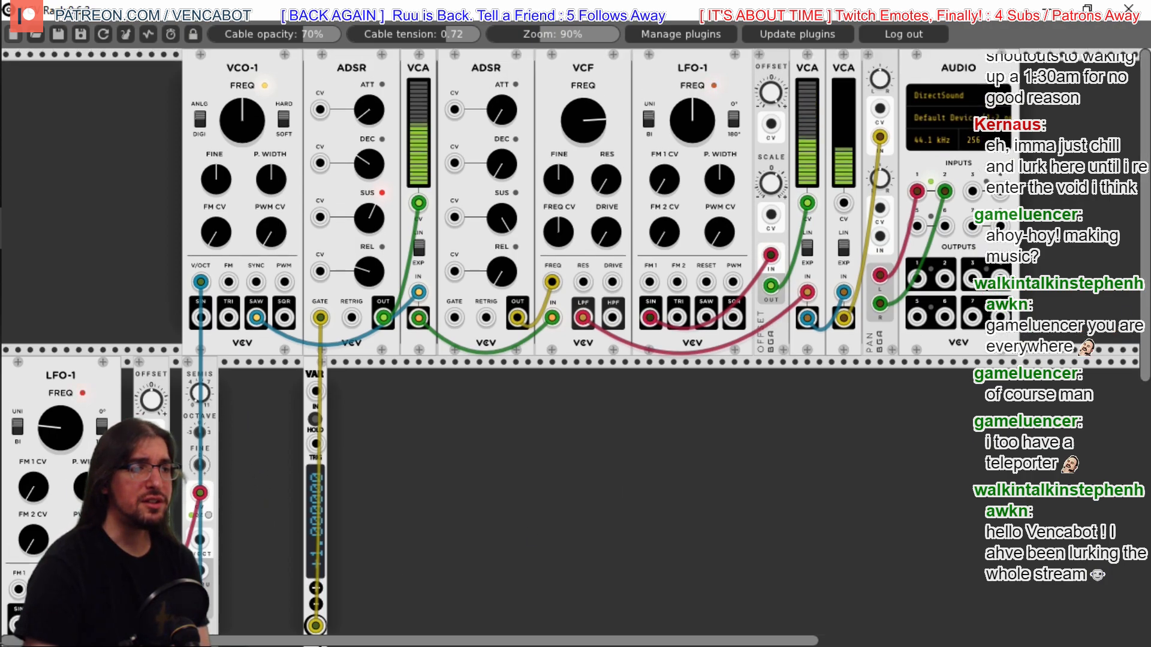
left_click_drag(154, 377, 175, 365)
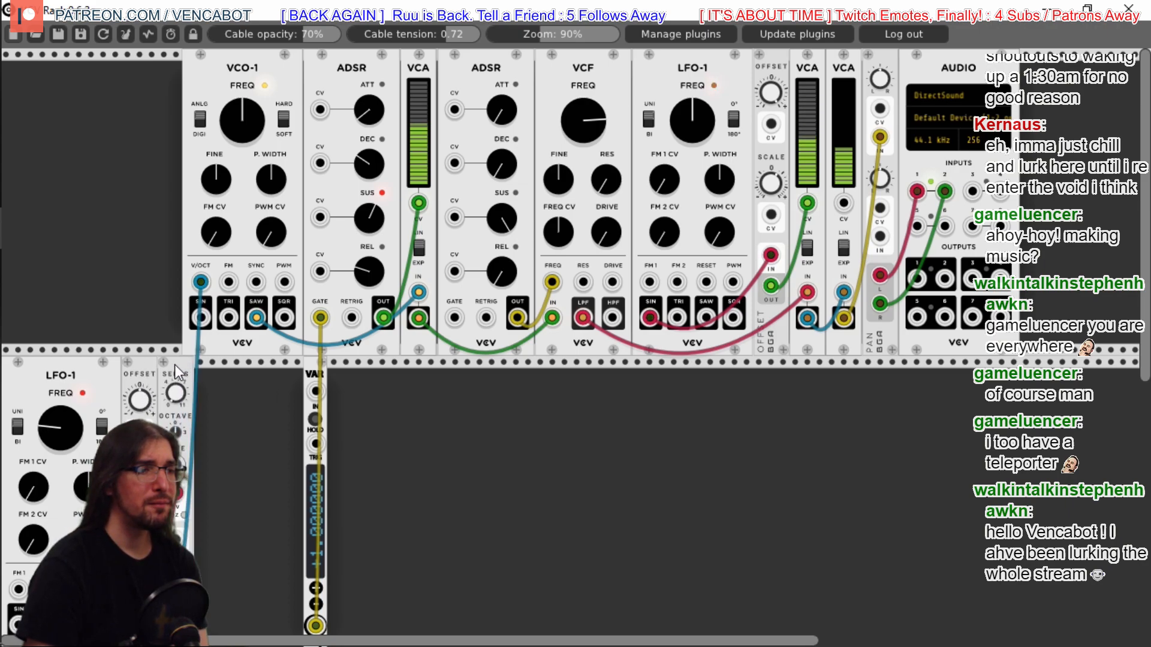
right_click(223, 396)
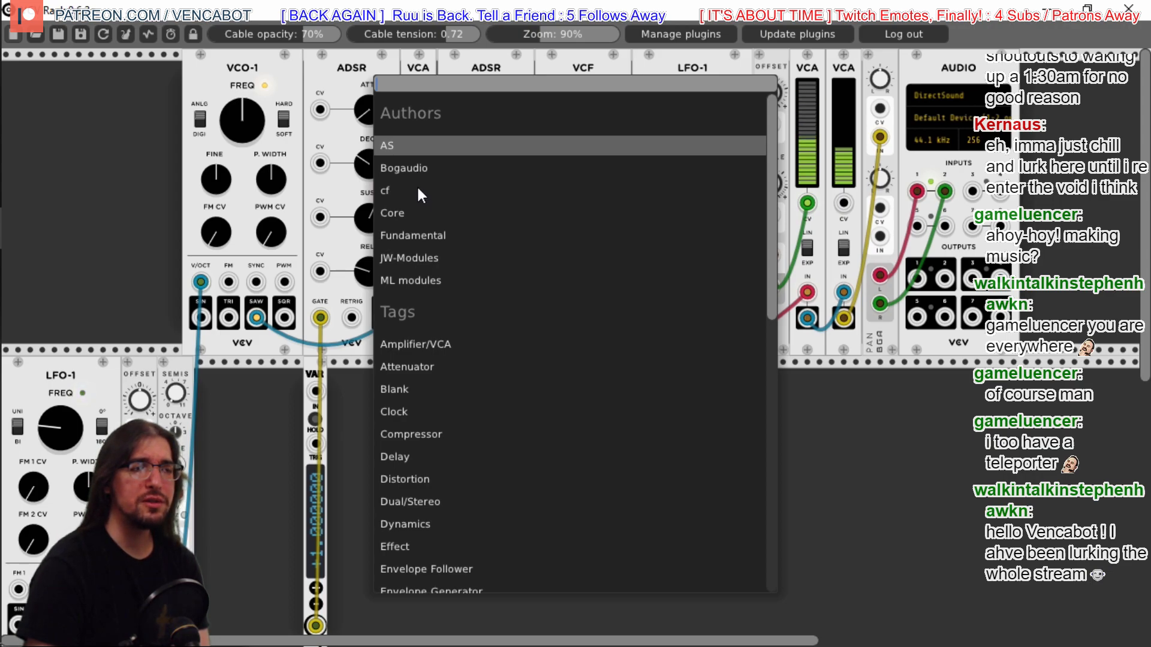
left_click(415, 258)
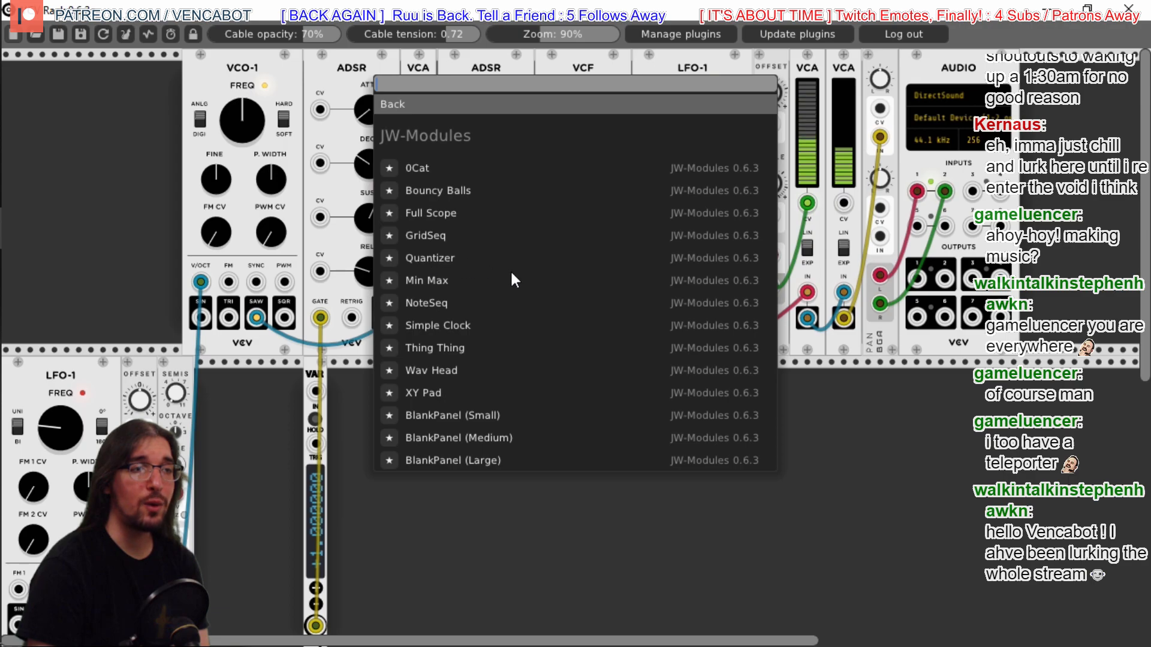
left_click(440, 257)
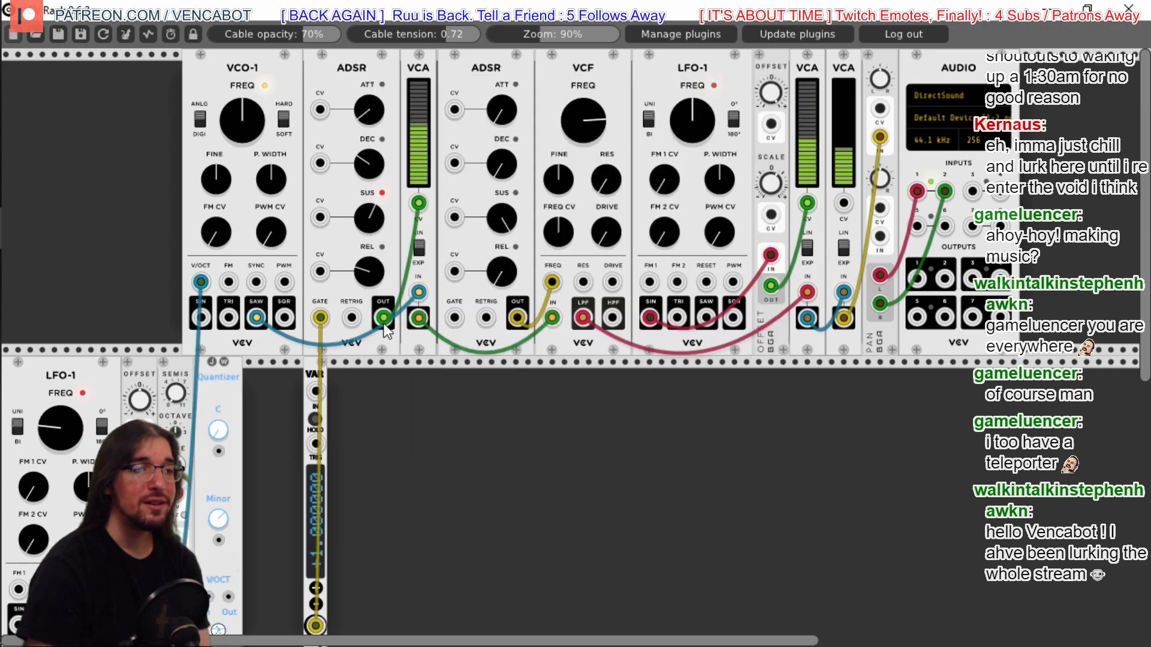
Route STACK's output through the Quantizer into VCO-1's V/OCT, and set the Quantizer's scale to Major
mouse_move(204, 294)
left_mouse_down()
mouse_move(286, 495)
mouse_move(277, 552)
mouse_move(216, 579)
mouse_move(257, 523)
mouse_move(257, 491)
mouse_move(250, 481)
mouse_move(210, 502)
mouse_move(209, 597)
mouse_move(221, 342)
mouse_move(201, 282)
left_mouse_up()
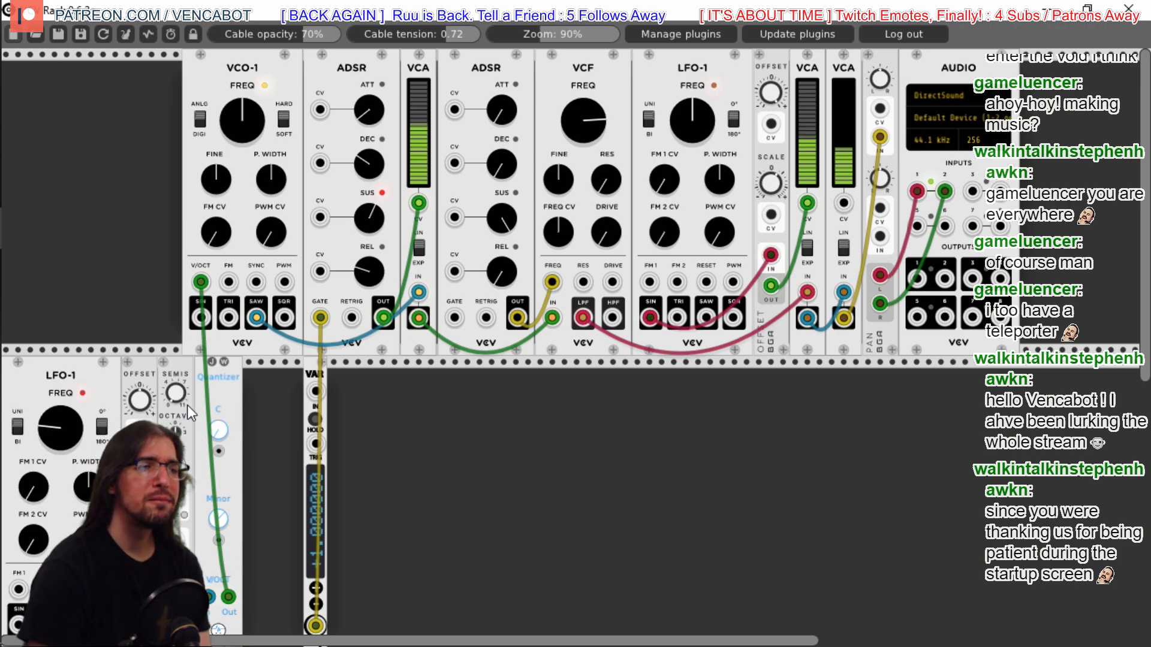
left_click_drag(220, 519, 221, 543)
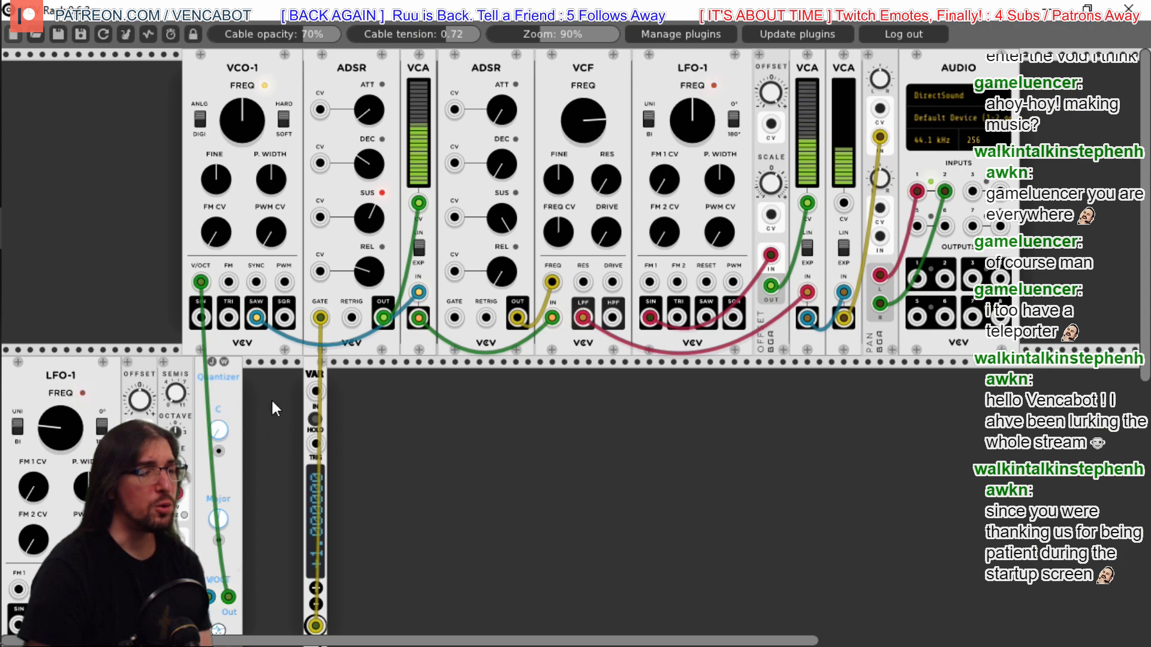
Replace the VAR module in the lower row with a Fundamental LFO-1 placed directly after the Quantizer
right_click(451, 411)
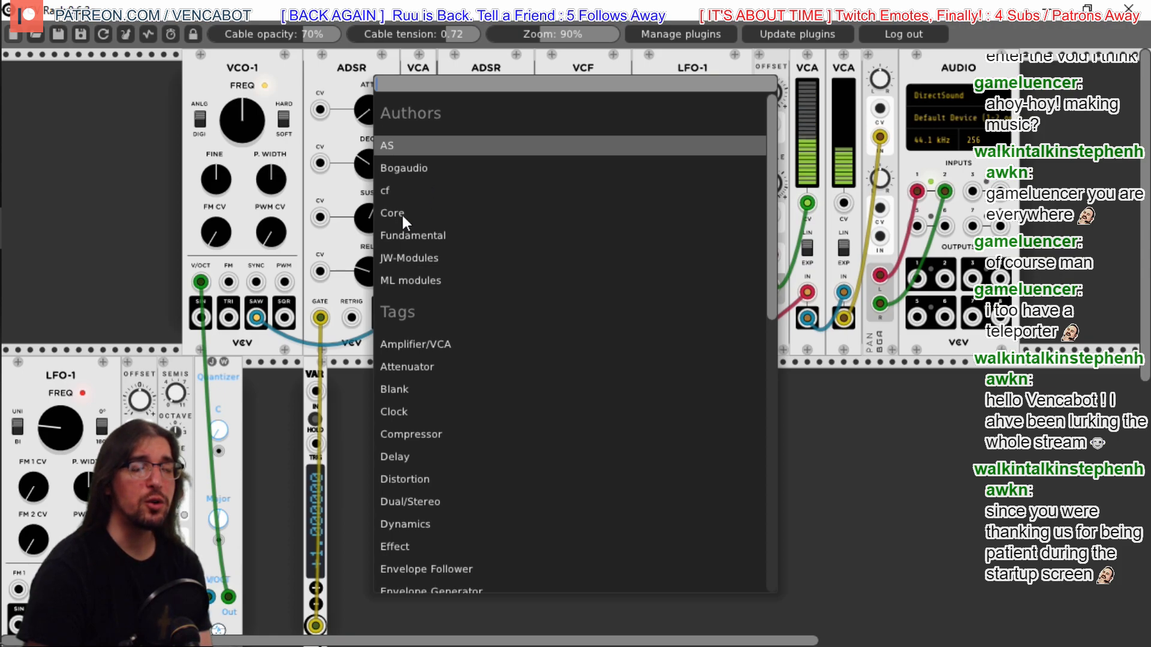
left_click(411, 236)
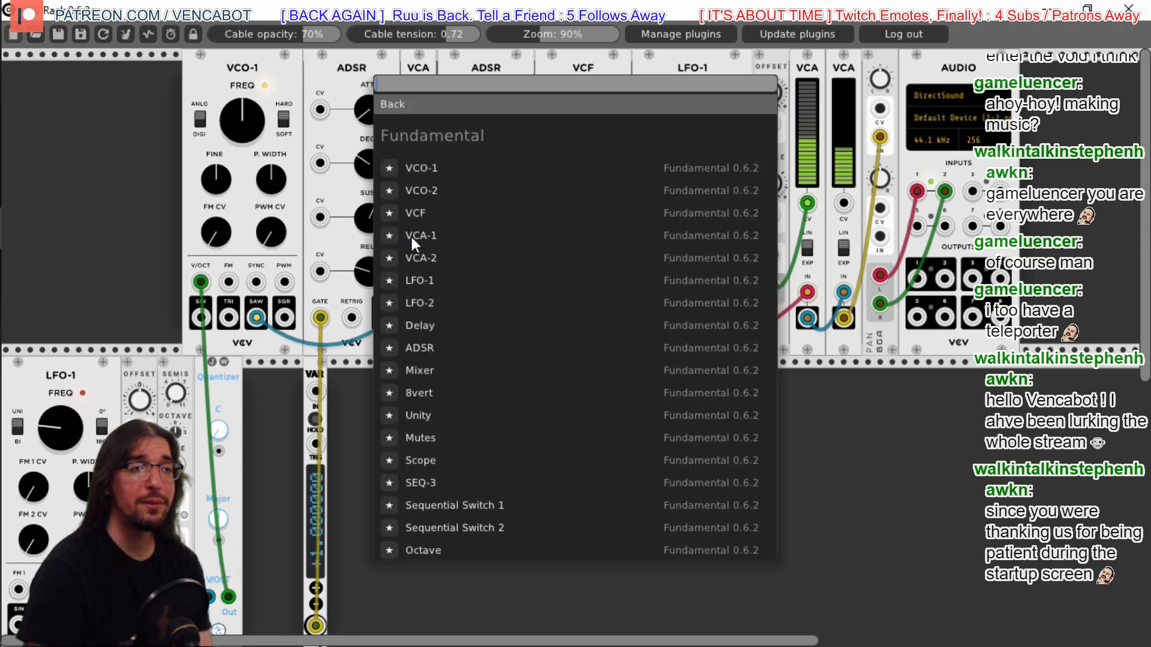
left_click(428, 279)
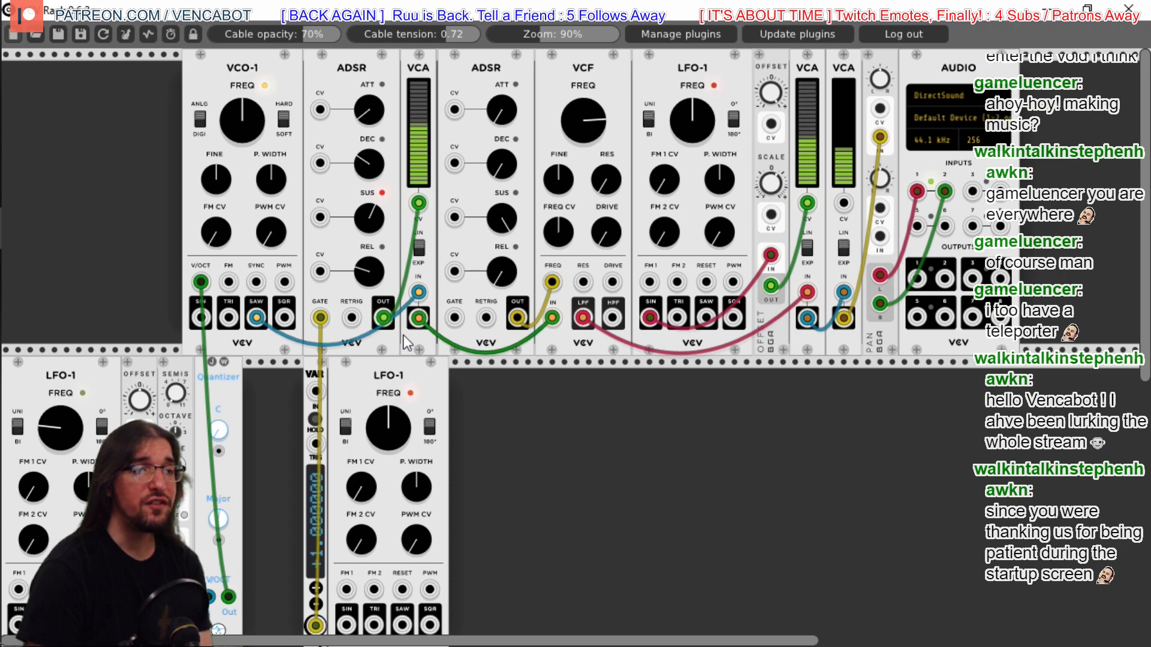
right_click(312, 373)
left_click(334, 550)
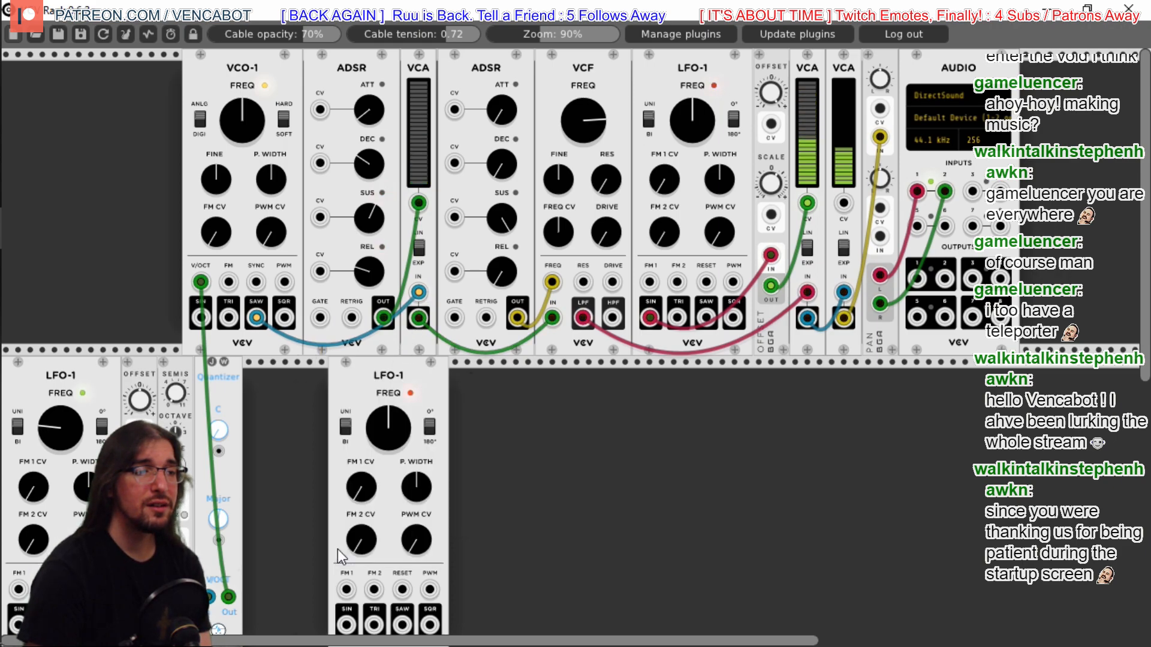
left_click_drag(388, 380, 299, 373)
Lower the new LFO-1's FREQ and patch its SQR output into the first ADSR's GATE
left_click_drag(294, 425, 294, 501)
left_click_drag(344, 624, 320, 210)
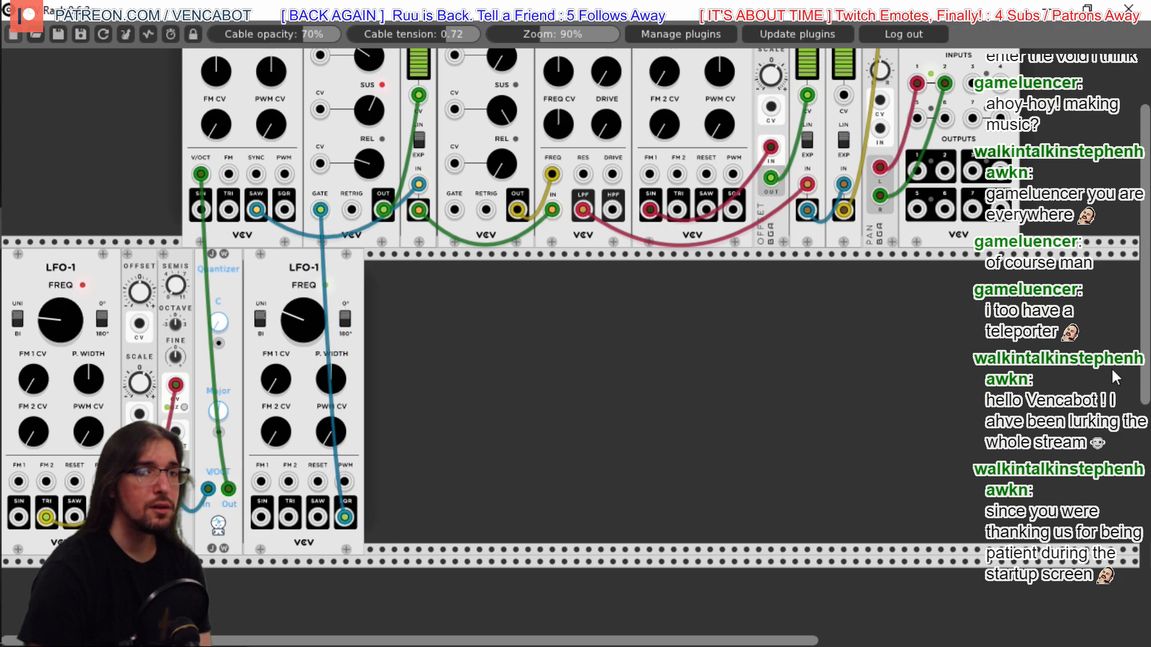
scroll(659, 408, "up", 4)
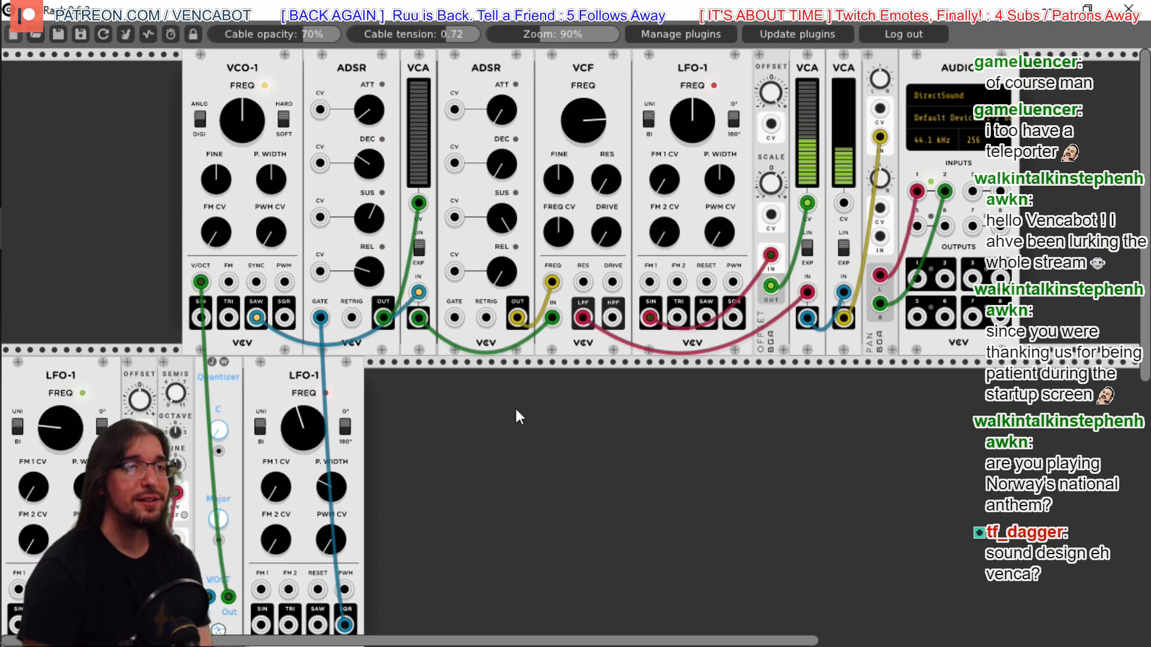
Raise the upper-row LFO-1's FREQ moderately for a faster tremolo, and lower the VCF's FREQ slightly
mouse_move(695, 122)
left_mouse_down()
mouse_move(695, 150)
mouse_move(690, 100)
left_mouse_up()
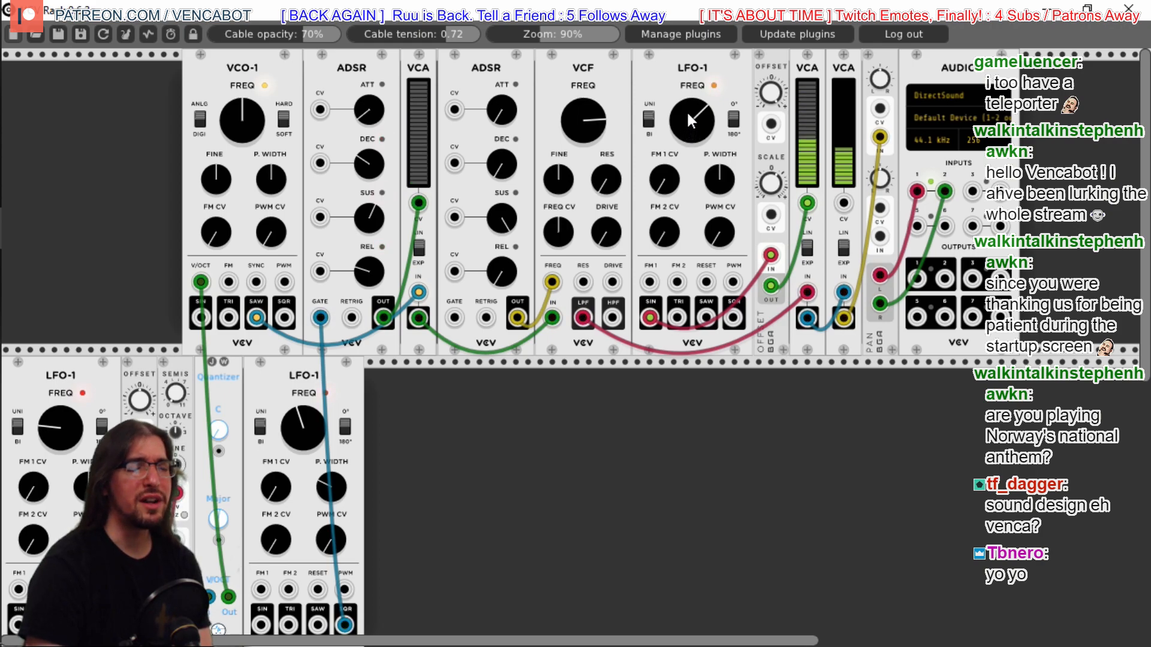
mouse_move(687, 112)
left_mouse_down()
mouse_move(688, 127)
mouse_move(688, 108)
left_mouse_up()
left_click_drag(574, 106, 574, 112)
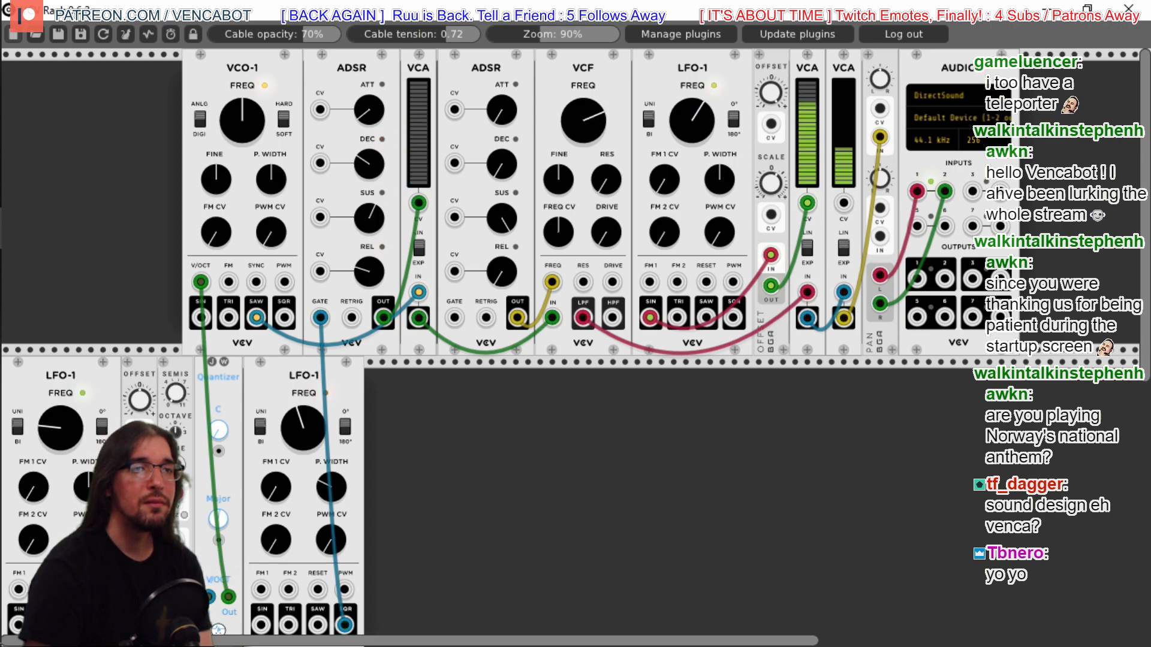
left_click_drag(680, 117, 680, 136)
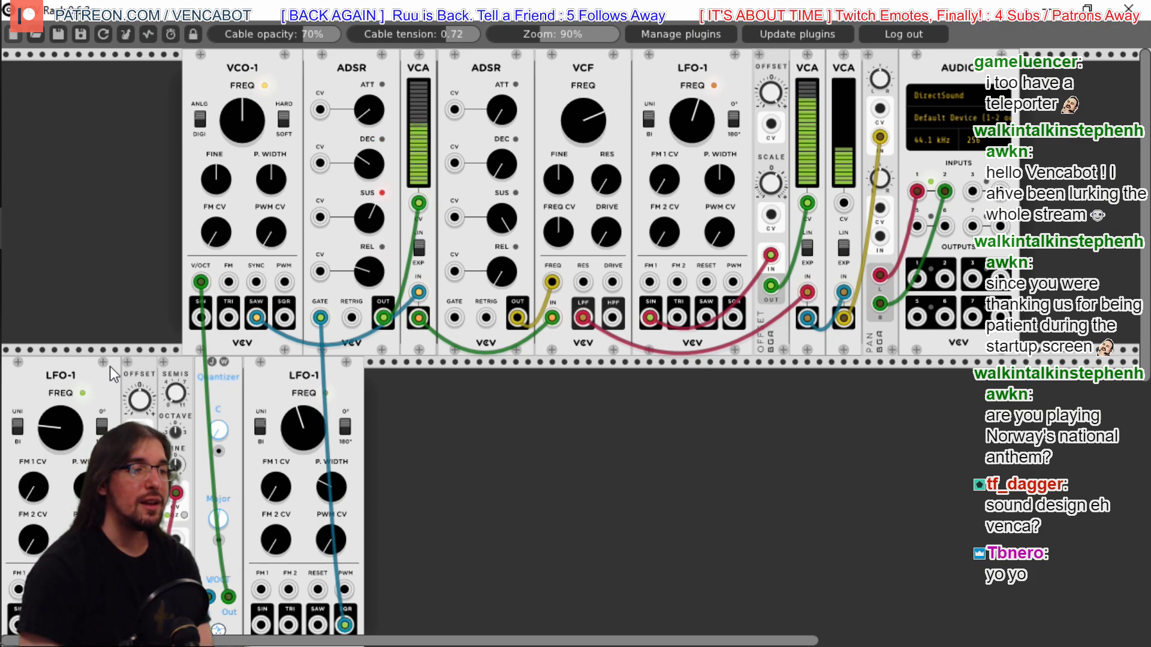
Disconnect the lower LFO-1's SQR cable from the first ADSR's GATE
left_click_drag(321, 316, 398, 388)
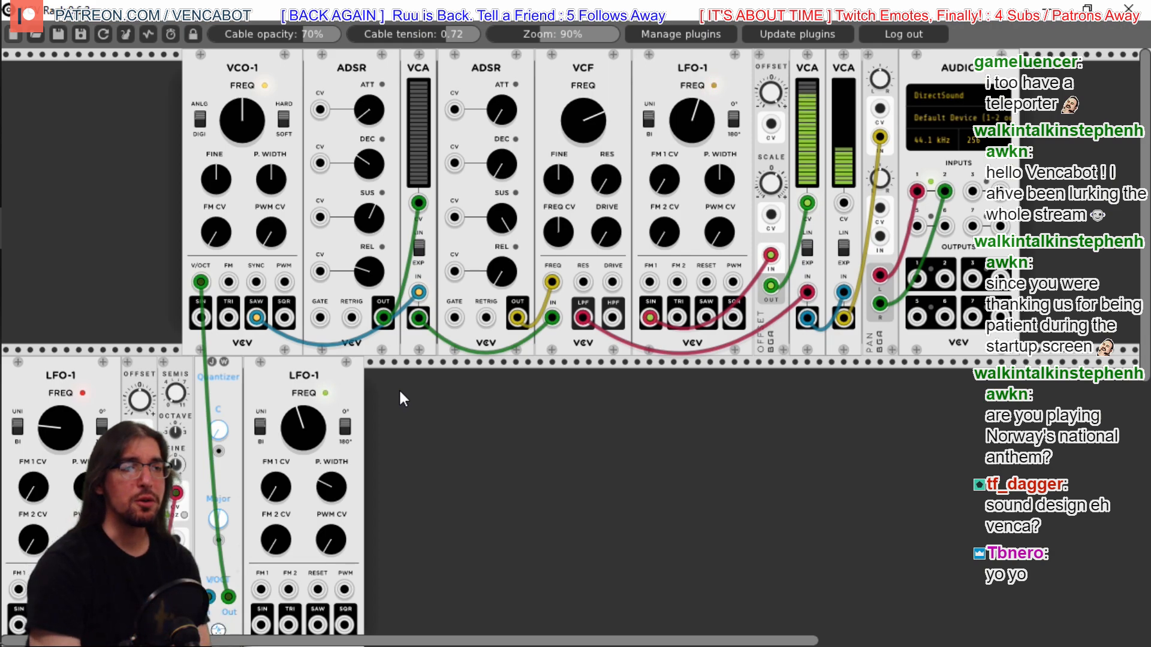
Look through the Bogaudio module list for a suitable module without adding one
right_click(400, 391)
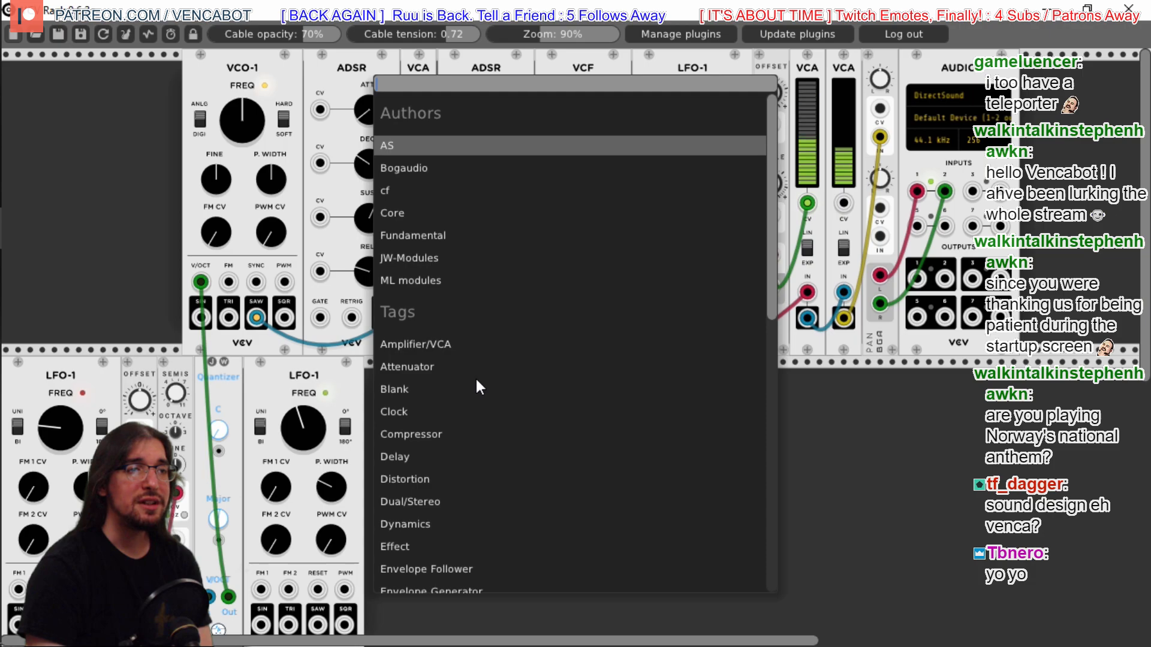
left_click(407, 169)
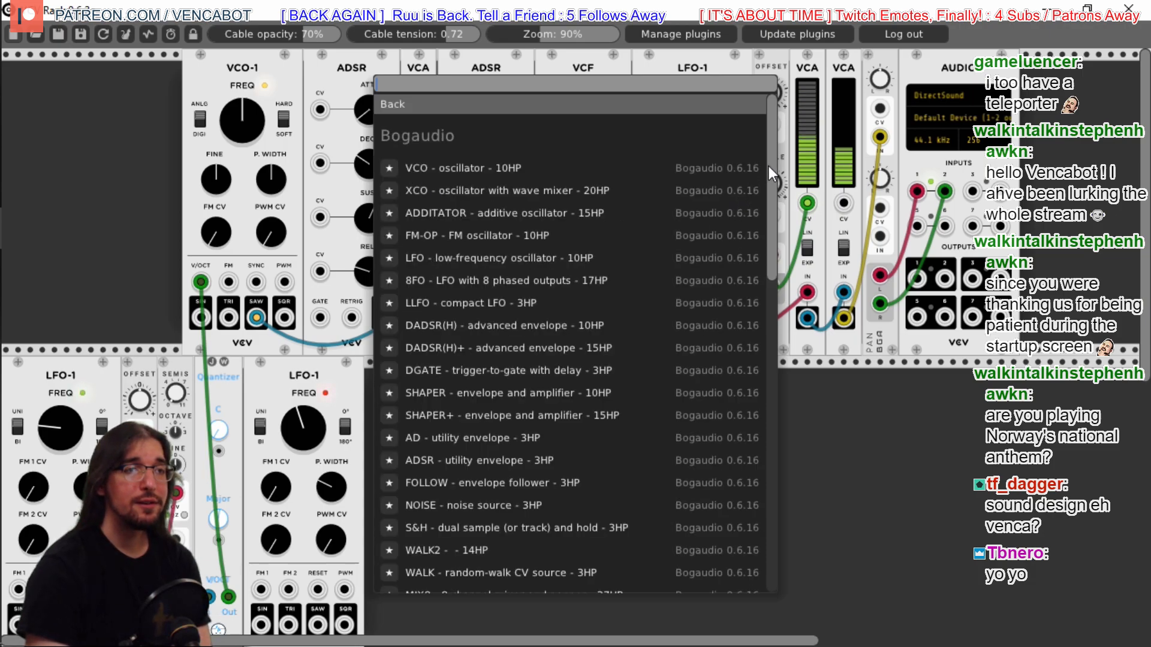
scroll(767, 167, "down", 4)
scroll(576, 342, "down", 6)
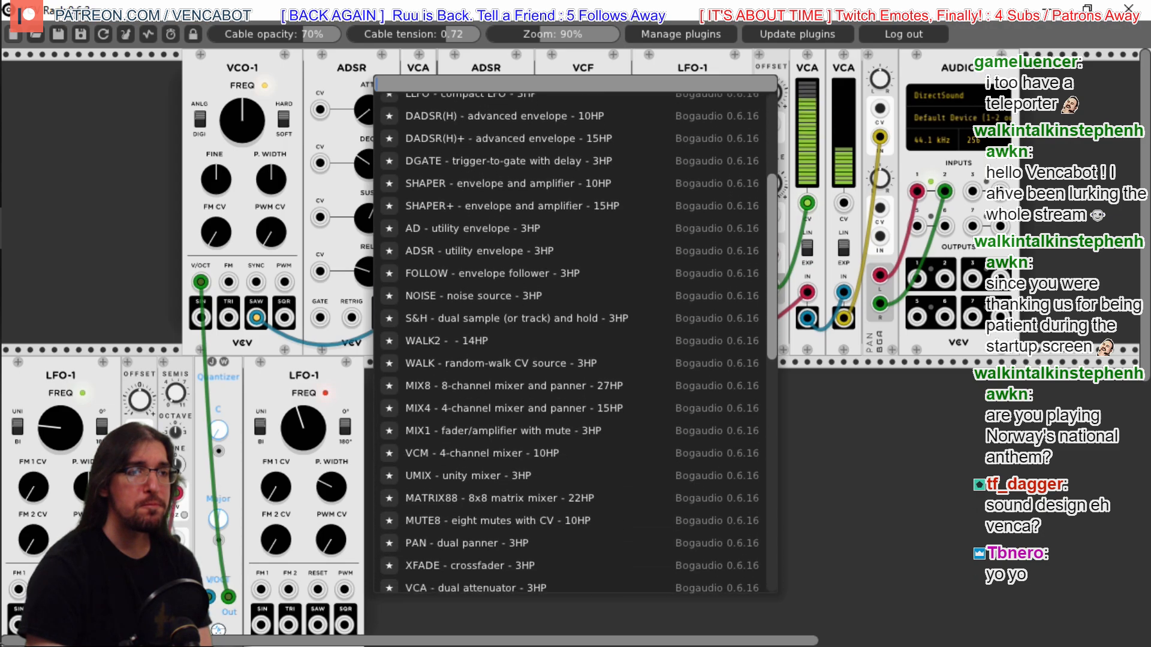
scroll(576, 342, "down", 8)
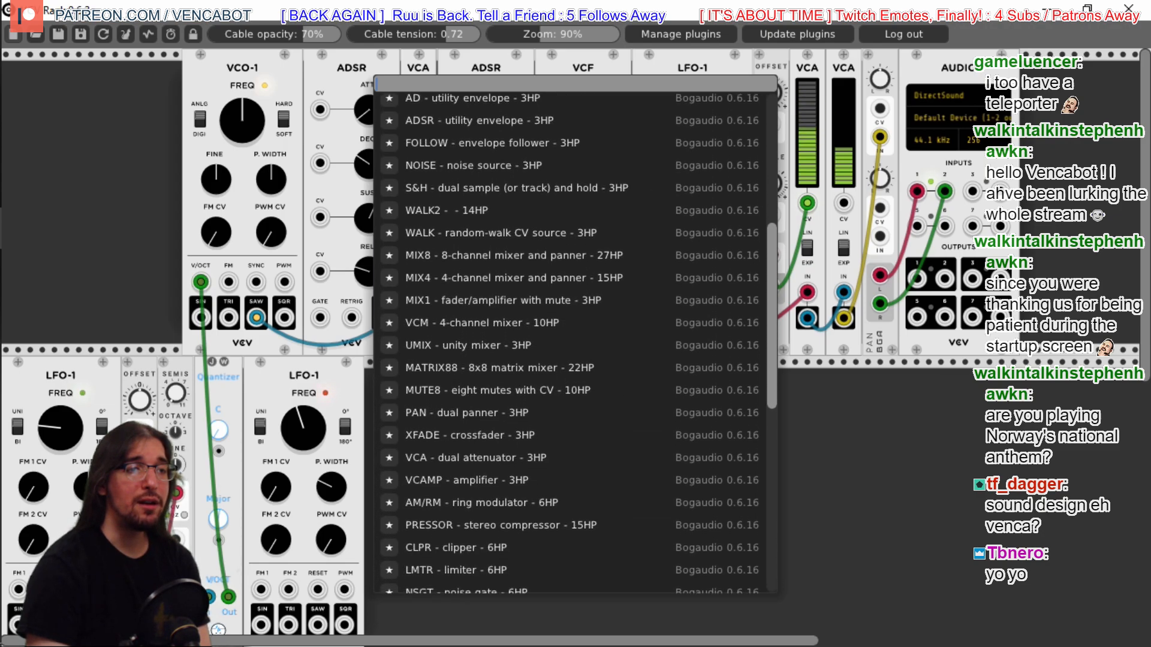
scroll(576, 342, "down", 10)
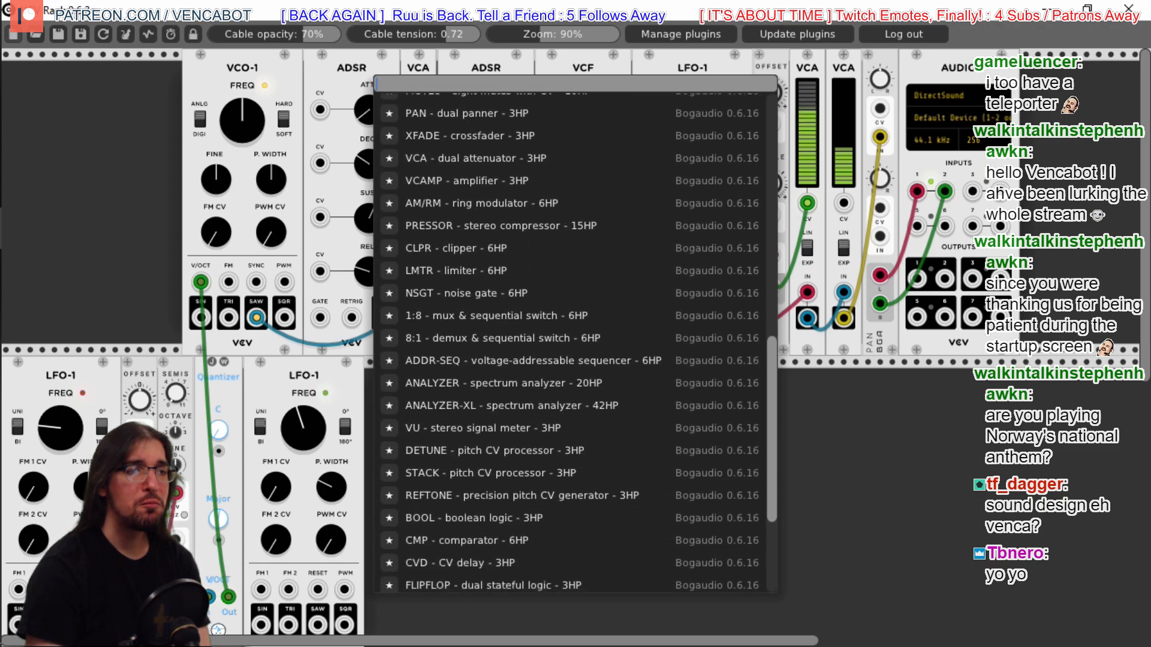
scroll(575, 342, "down", 2)
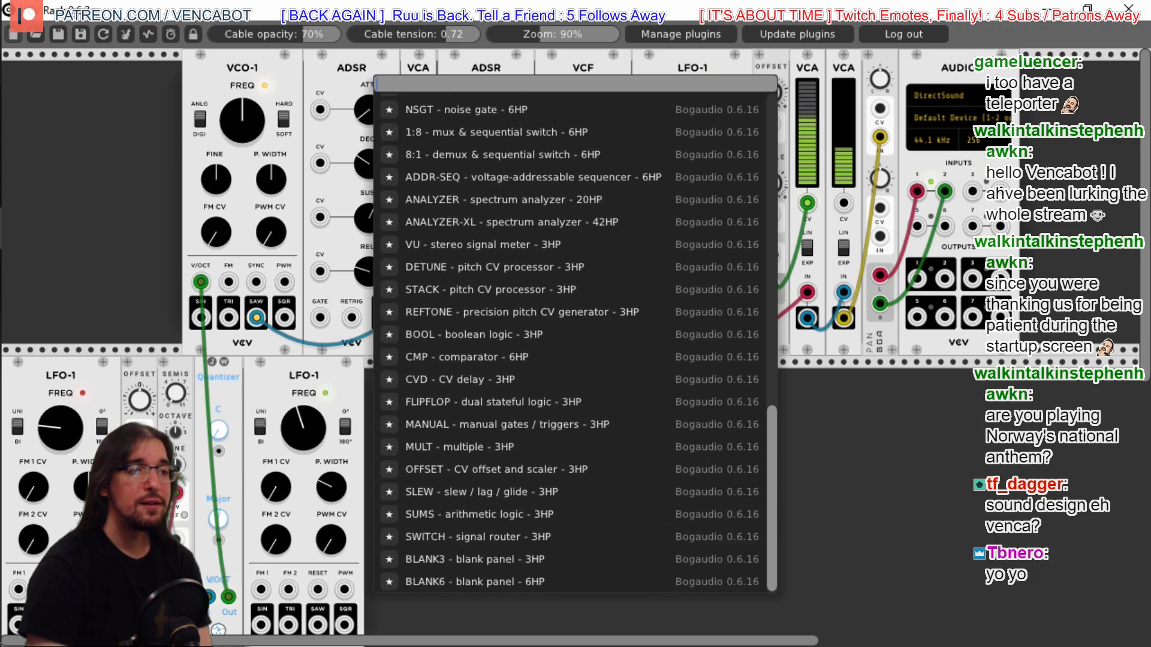
left_click(823, 421)
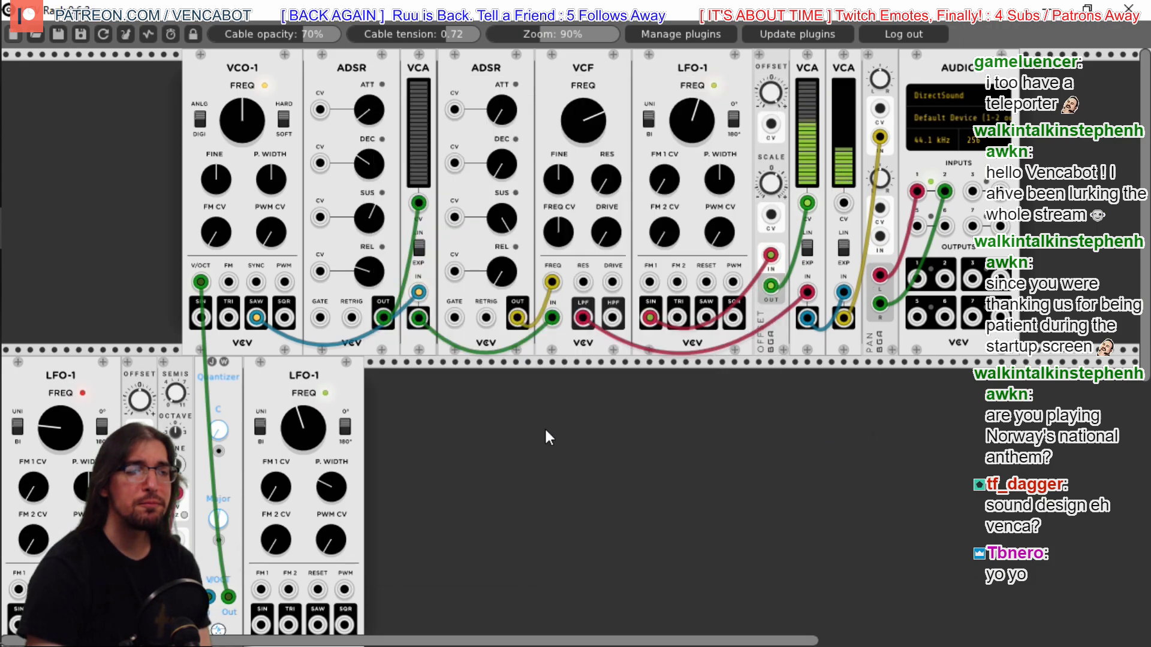
Add an ML modules Counter and place it directly after the second LFO-1 in the lower row
right_click(474, 411)
left_click(408, 280)
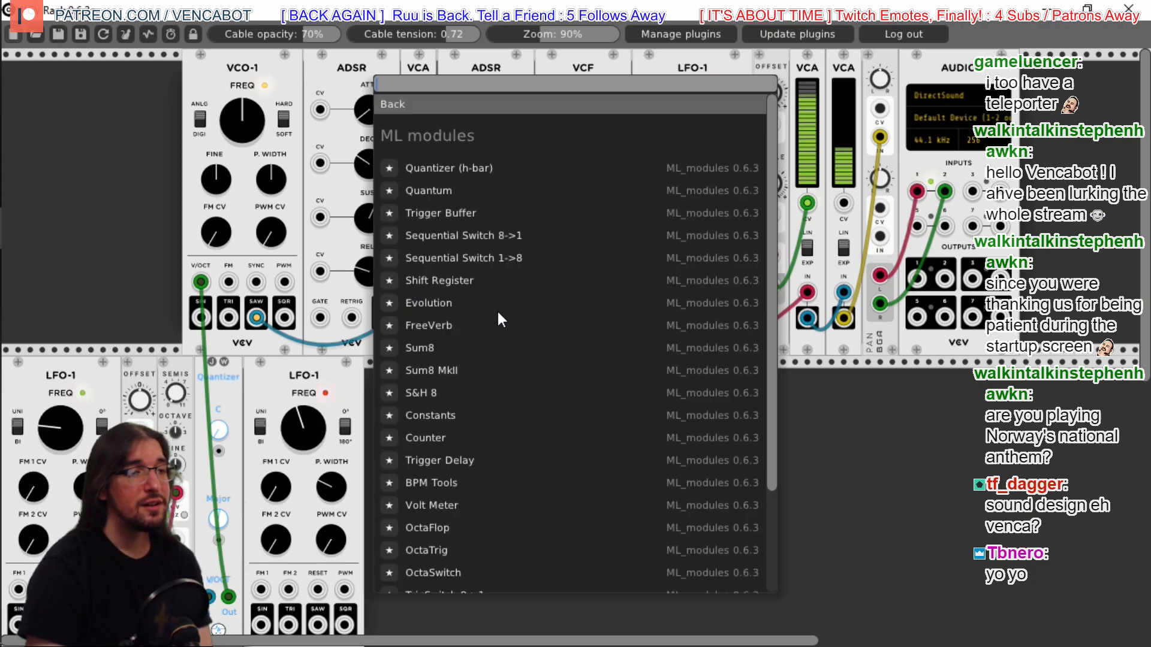
left_click(438, 442)
left_click_drag(470, 377, 400, 379)
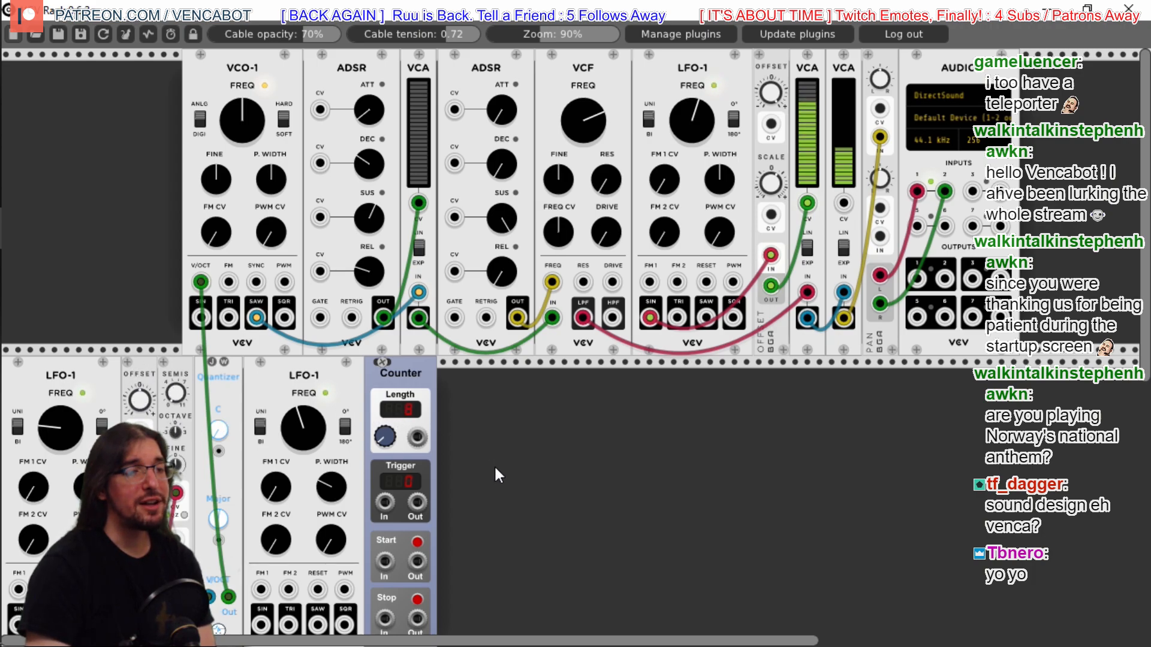
Add a cf Variable module directly after Counter, and try to patch Counter's Length jack to its IN
scroll(495, 474, "down", 2)
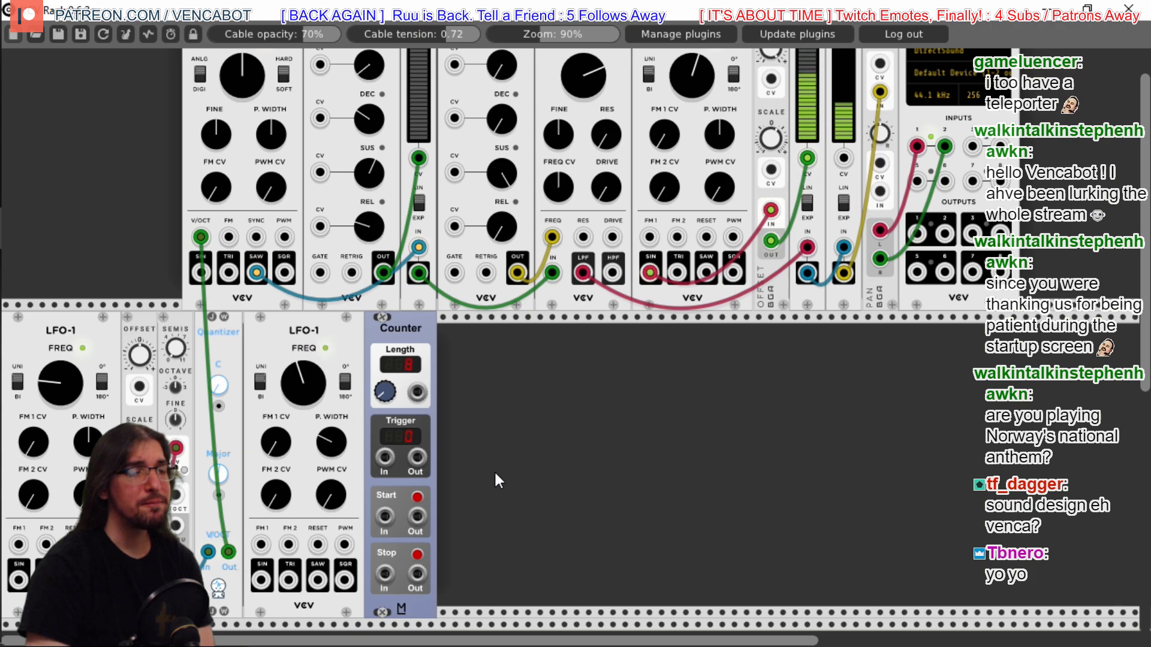
right_click(495, 474)
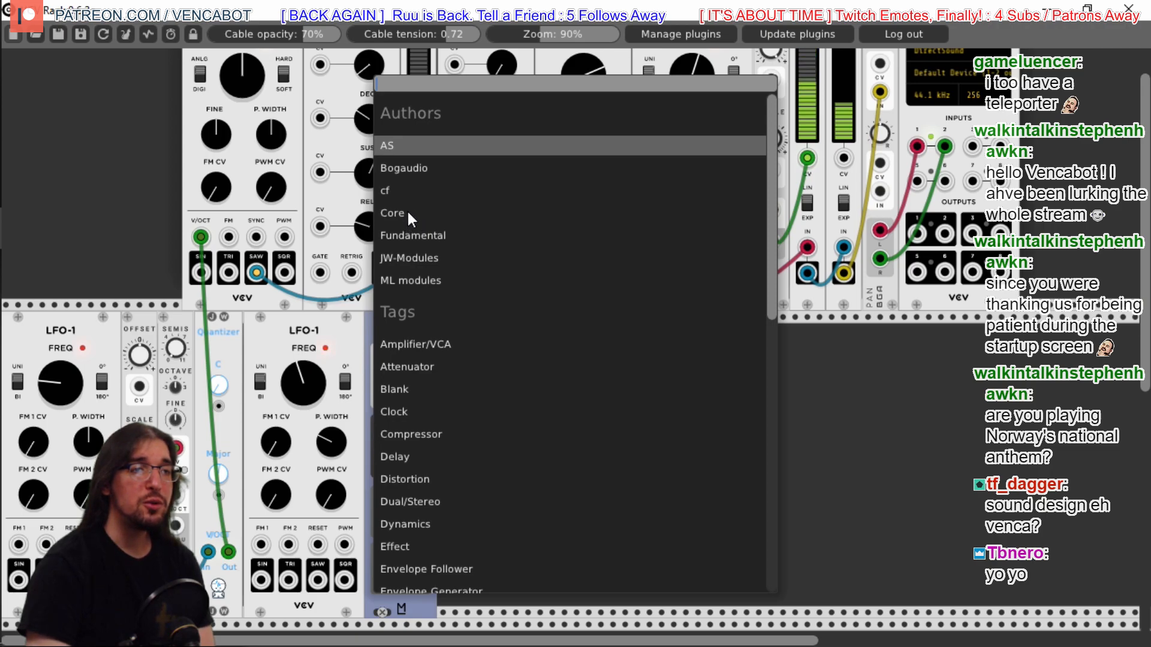
left_click(402, 189)
scroll(517, 233, "down", 4)
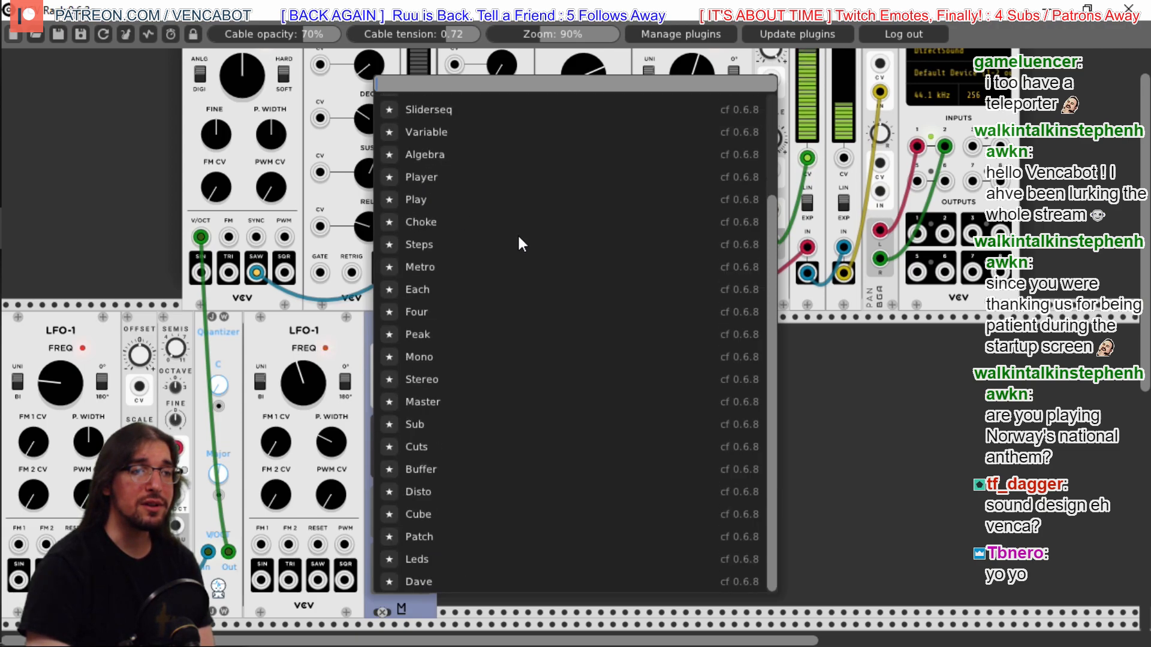
left_click(441, 133)
left_click_drag(496, 333, 459, 334)
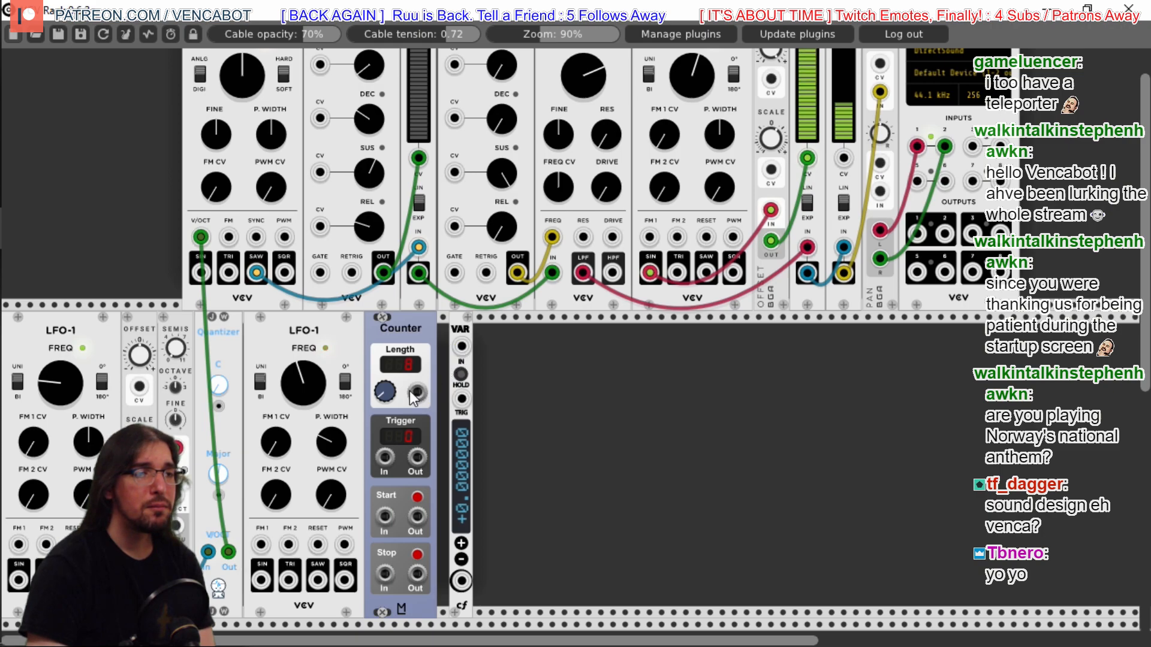
left_click_drag(420, 397, 465, 344)
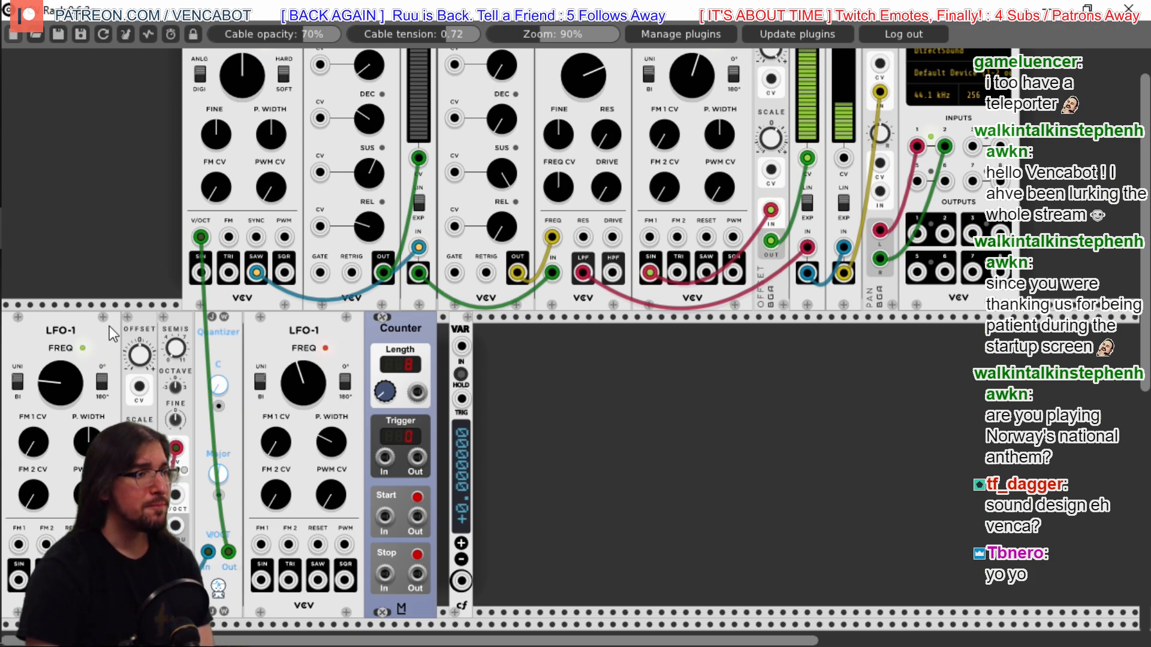
Delete the first LFO-1, the OFFSET and the STACK modules from the lower row
right_click(51, 336)
left_click(71, 512)
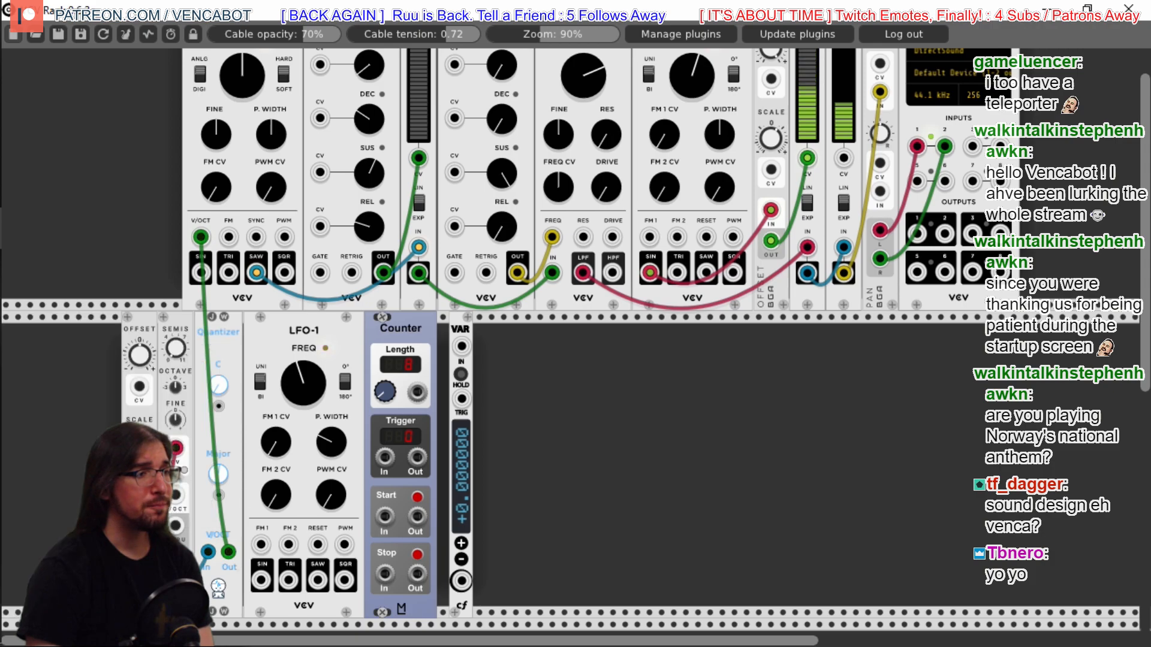
right_click(145, 321)
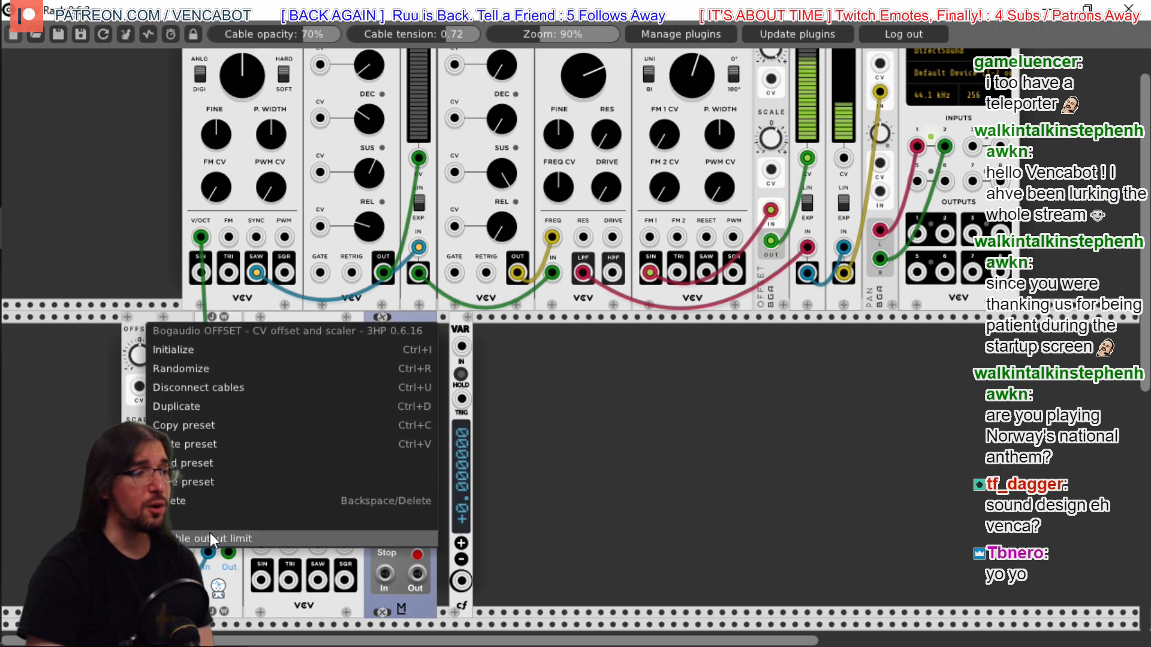
left_click(192, 501)
right_click(174, 351)
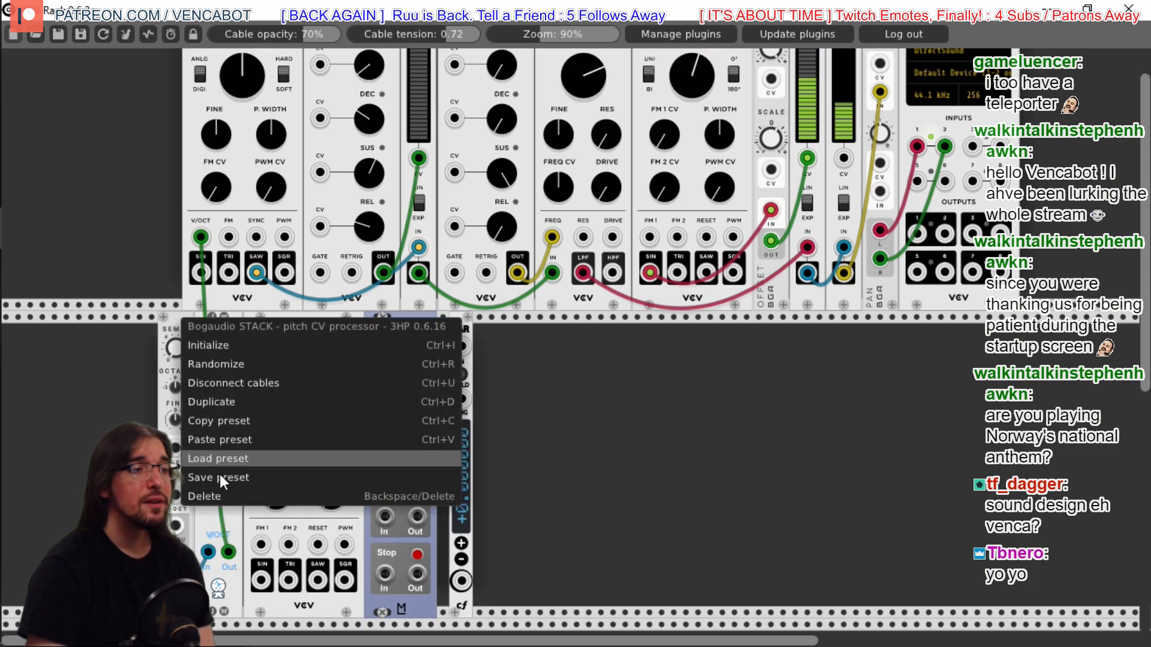
left_click(221, 494)
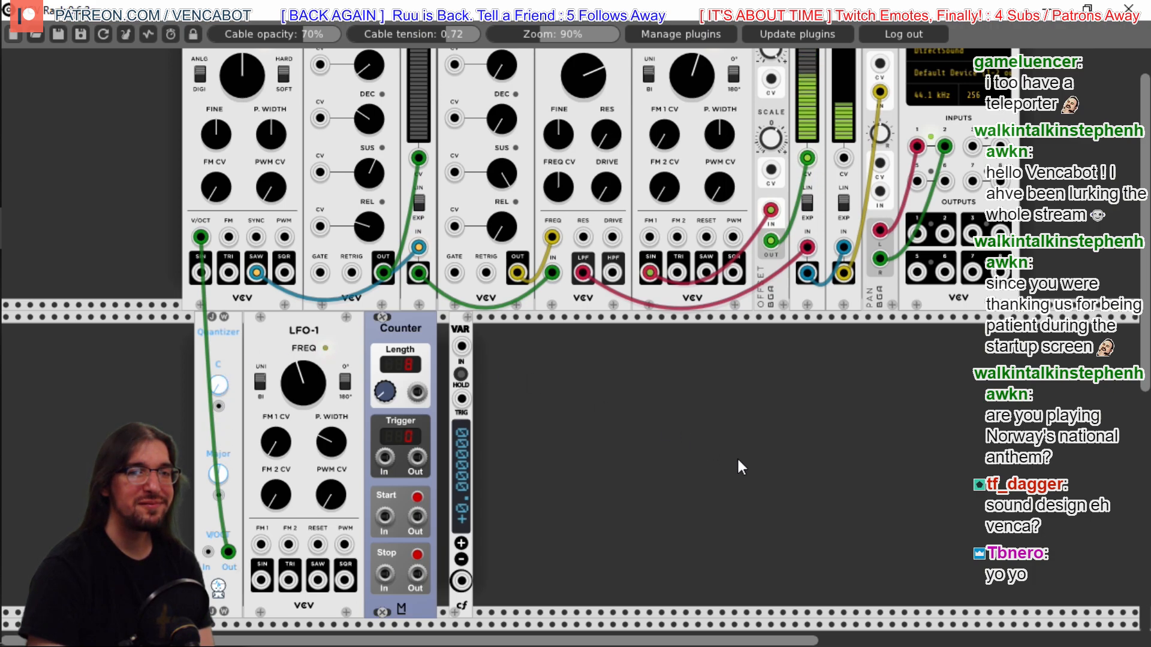
Delete the Counter, Quantizer and Variable modules from the lower row, and move the remaining LFO-1 directly beneath VCO-1
scroll(862, 425, "up", 2)
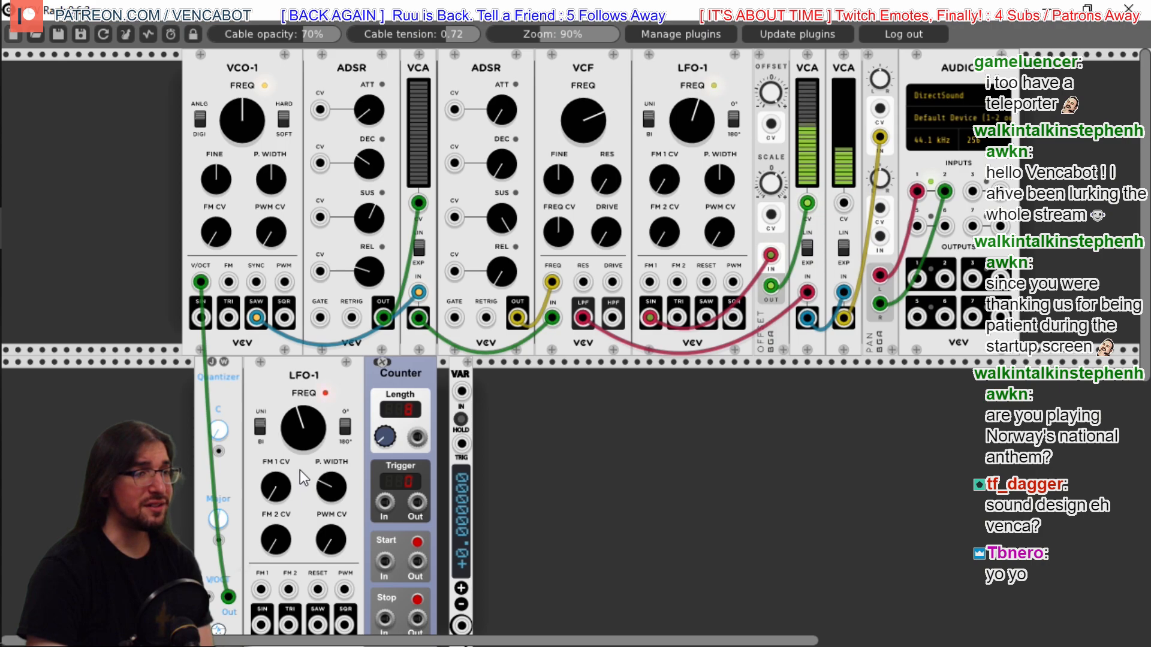
right_click(420, 368)
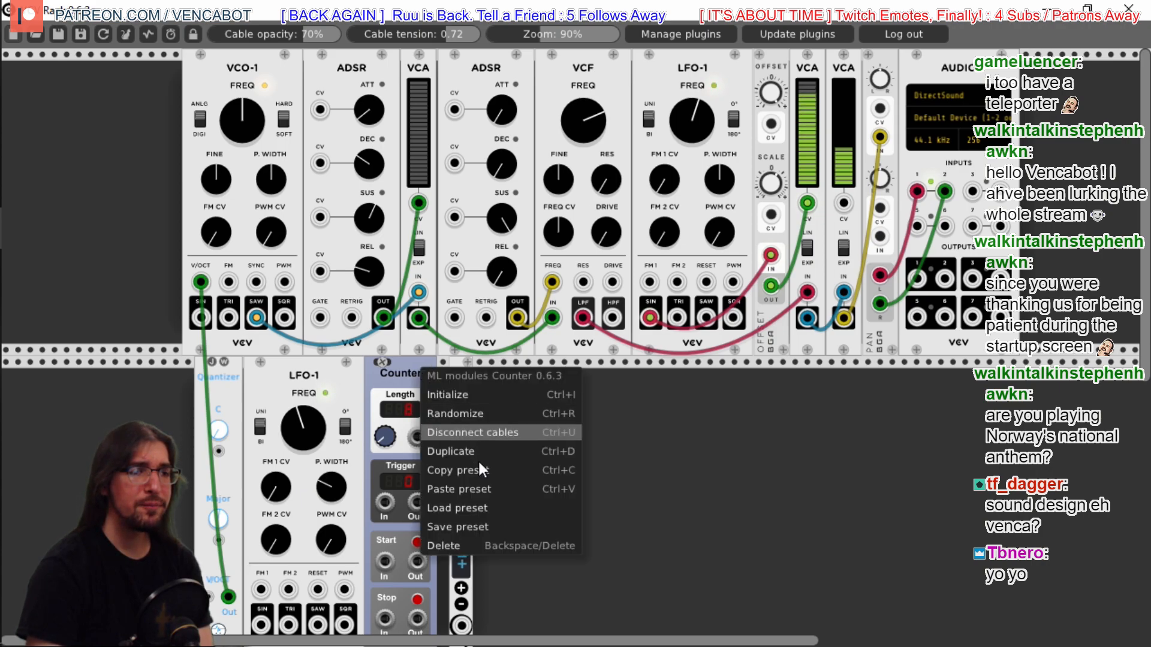
left_click(472, 545)
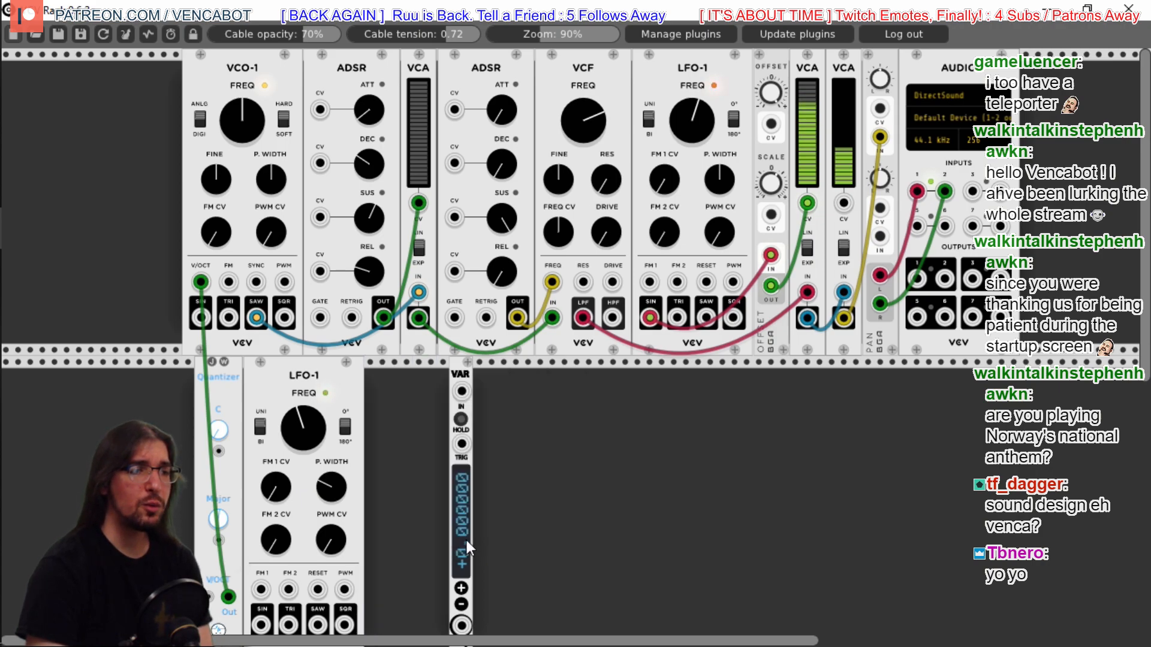
right_click(232, 382)
left_click(272, 560)
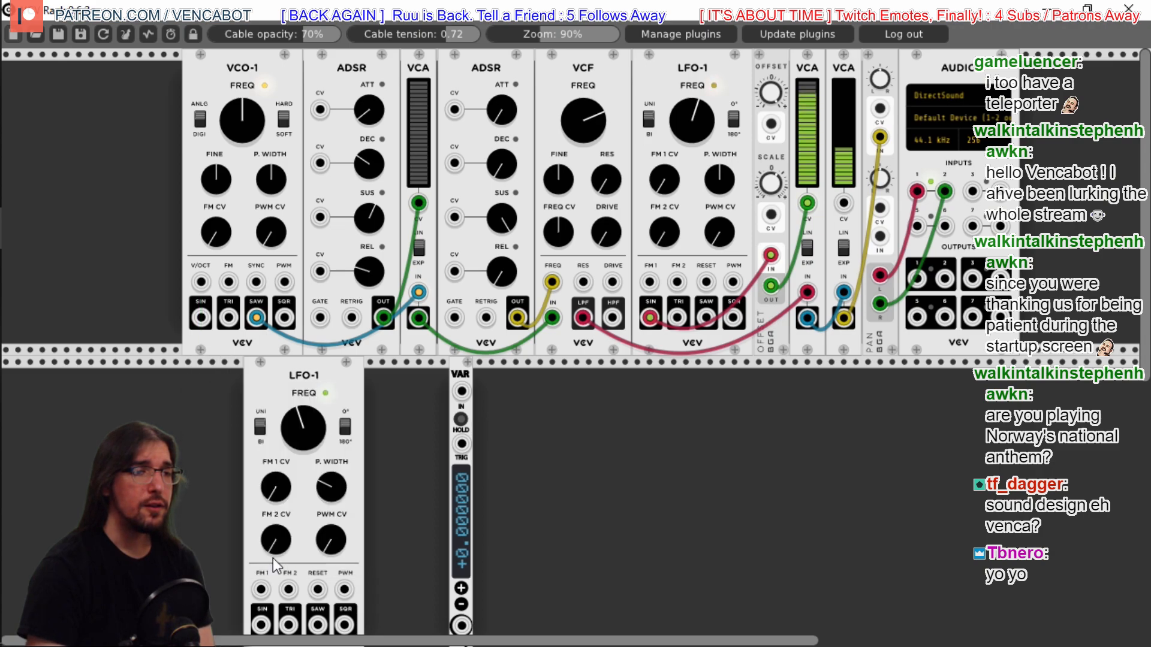
right_click(458, 377)
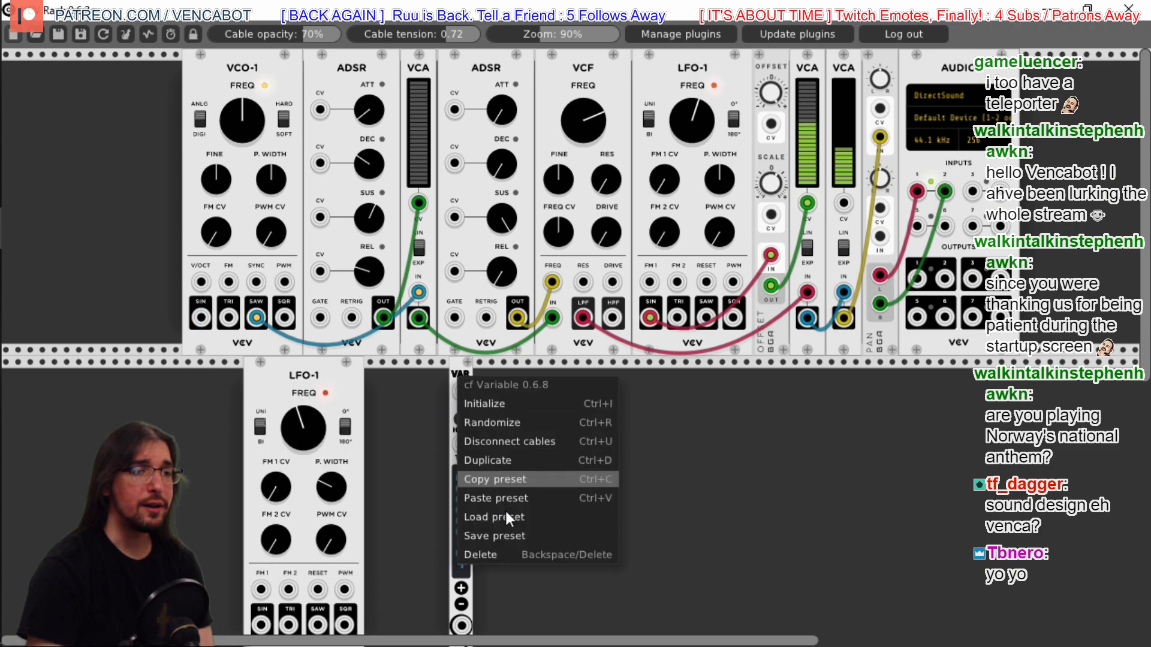
left_click(504, 551)
left_click_drag(313, 386, 256, 388)
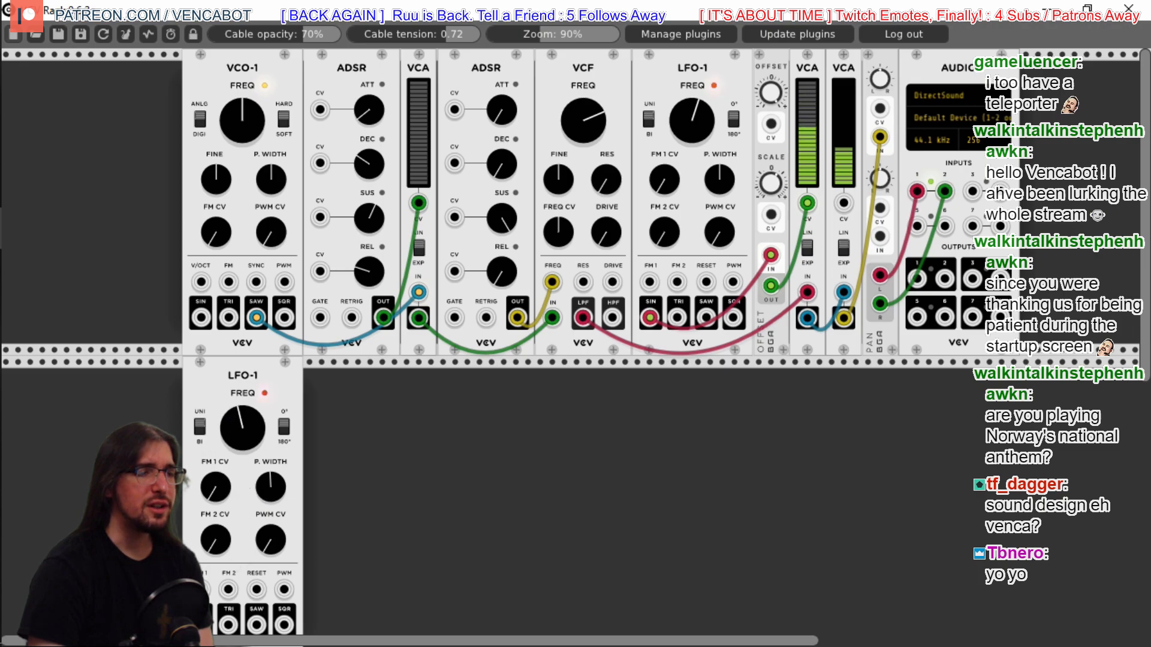
Patch the lower LFO-1's SQR output to the GATE inputs of both ADSR modules
left_click_drag(287, 626, 320, 142)
scroll(470, 340, "up", 3)
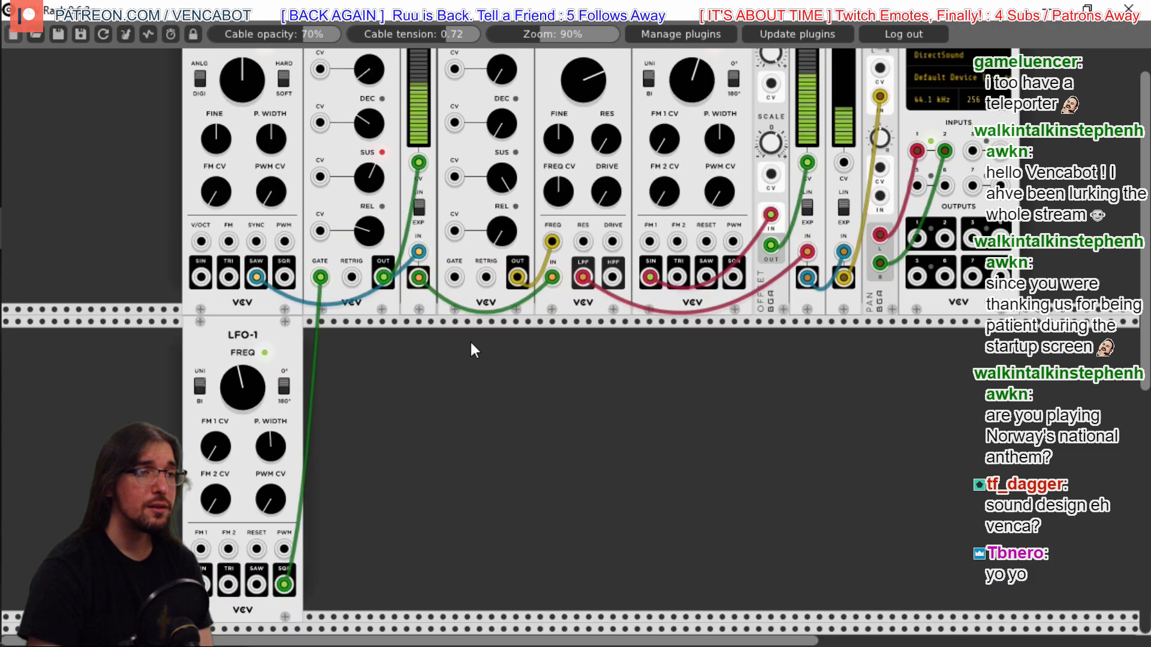
scroll(477, 450, "up", 1)
scroll(476, 450, "down", 1)
scroll(448, 475, "up", 1)
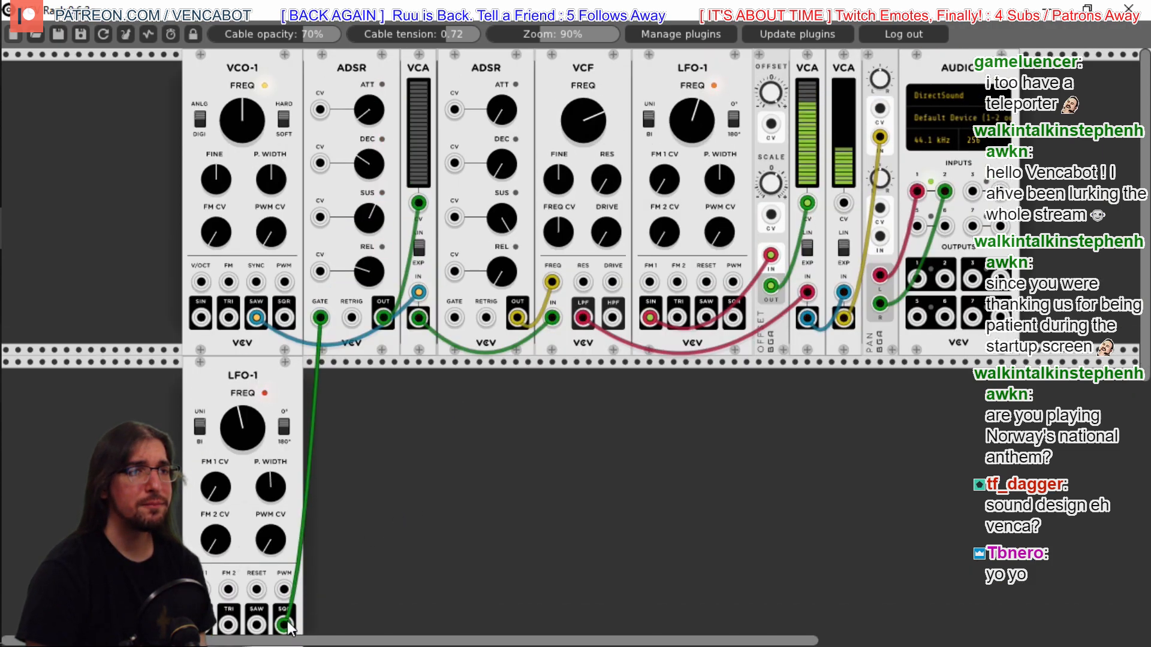
scroll(422, 383, "down", 3)
left_click_drag(285, 622, 455, 169)
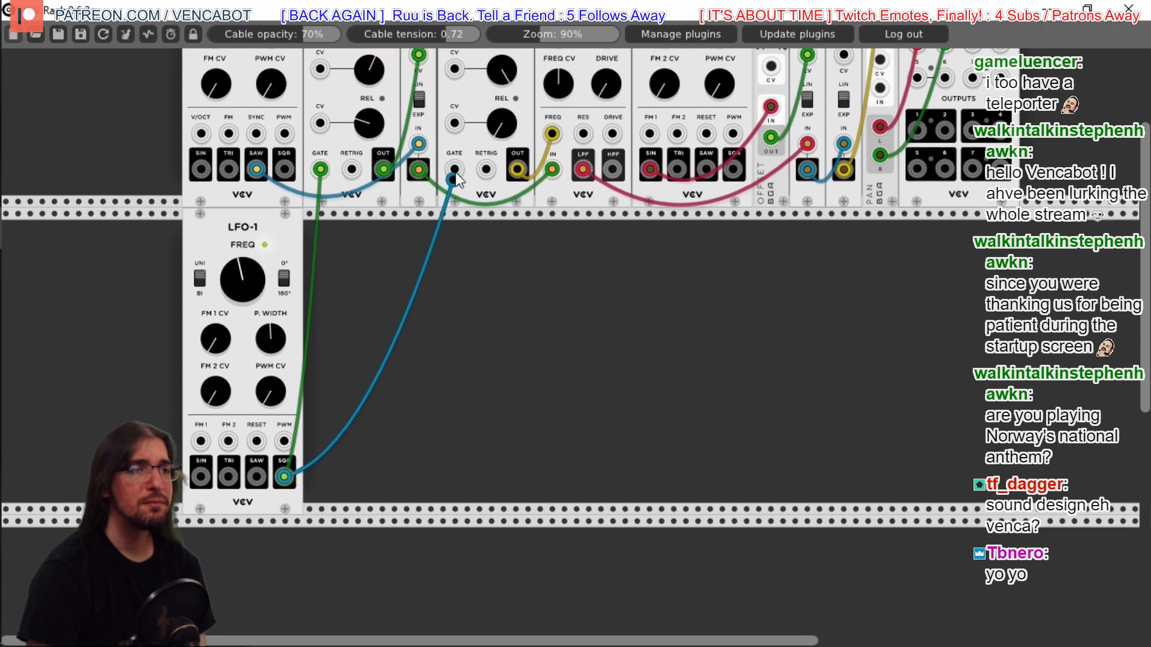
scroll(537, 213, "up", 2)
scroll(1116, 323, "up", 1)
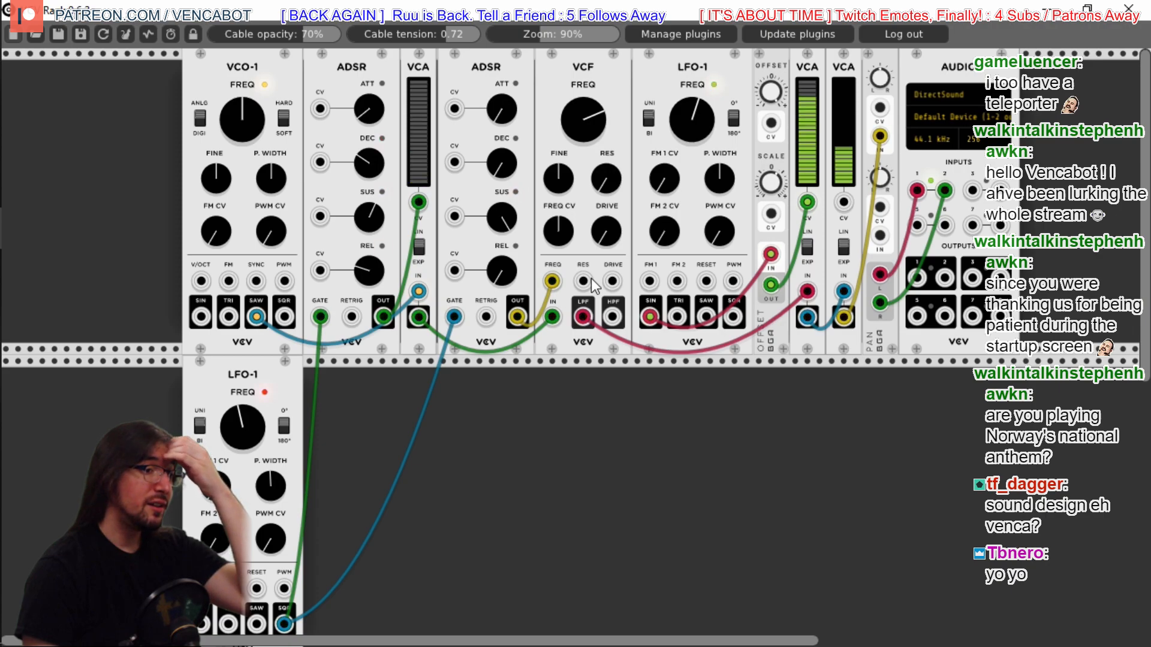
Lengthen the first ADSR's release and attack, and raise its sustain level
left_click_drag(368, 269, 368, 191)
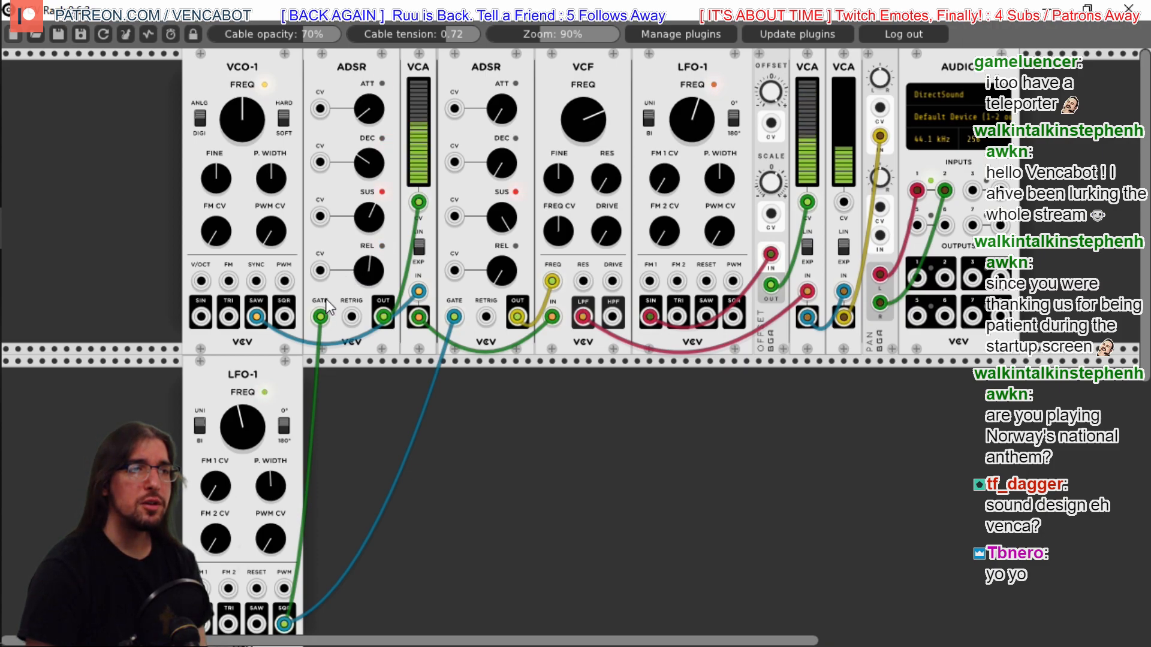
left_click_drag(362, 112, 369, 84)
left_click_drag(369, 217, 368, 155)
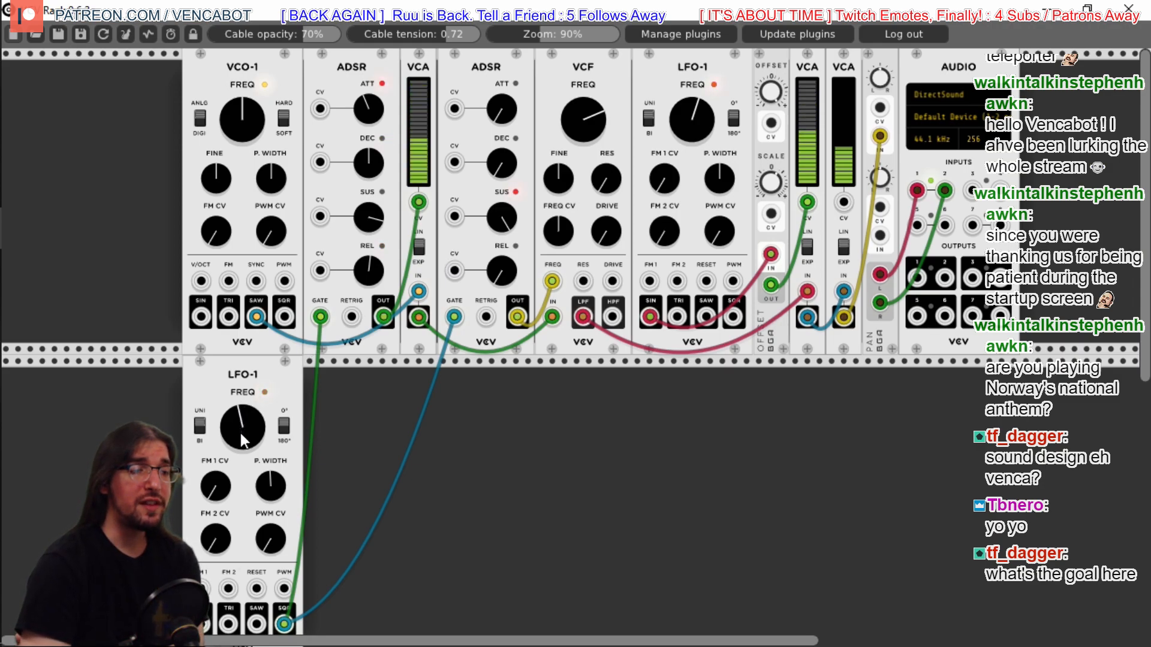
Reduce the lower LFO-1's pulse width and frequency to below centre
left_click_drag(266, 477, 266, 496)
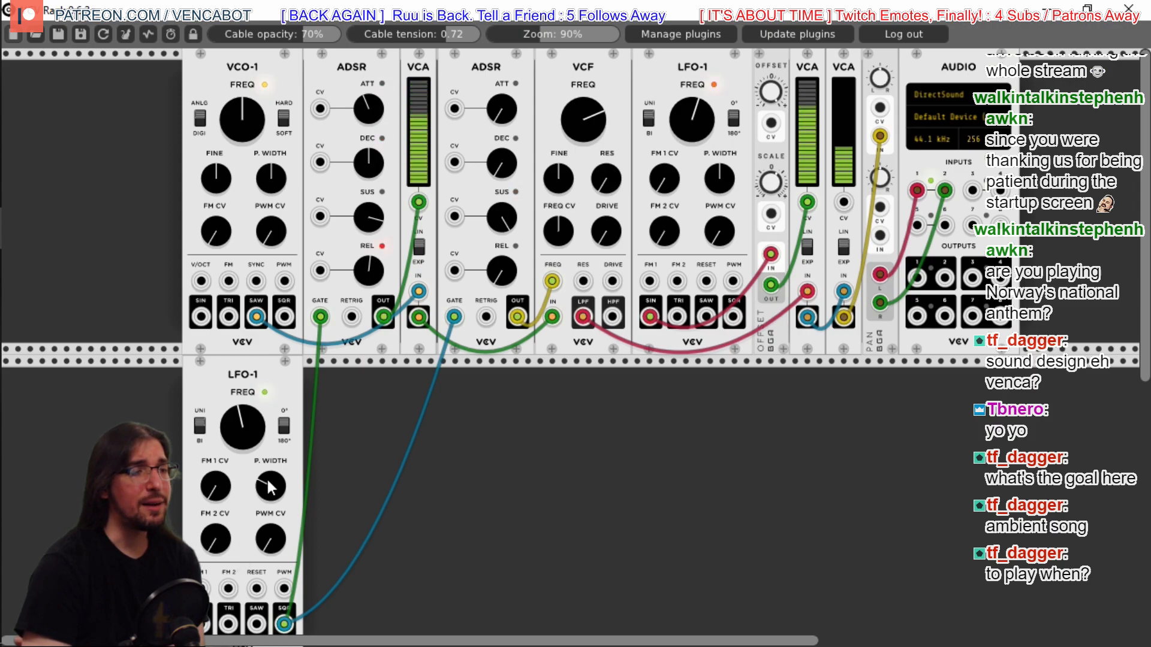
left_click_drag(233, 416, 233, 444)
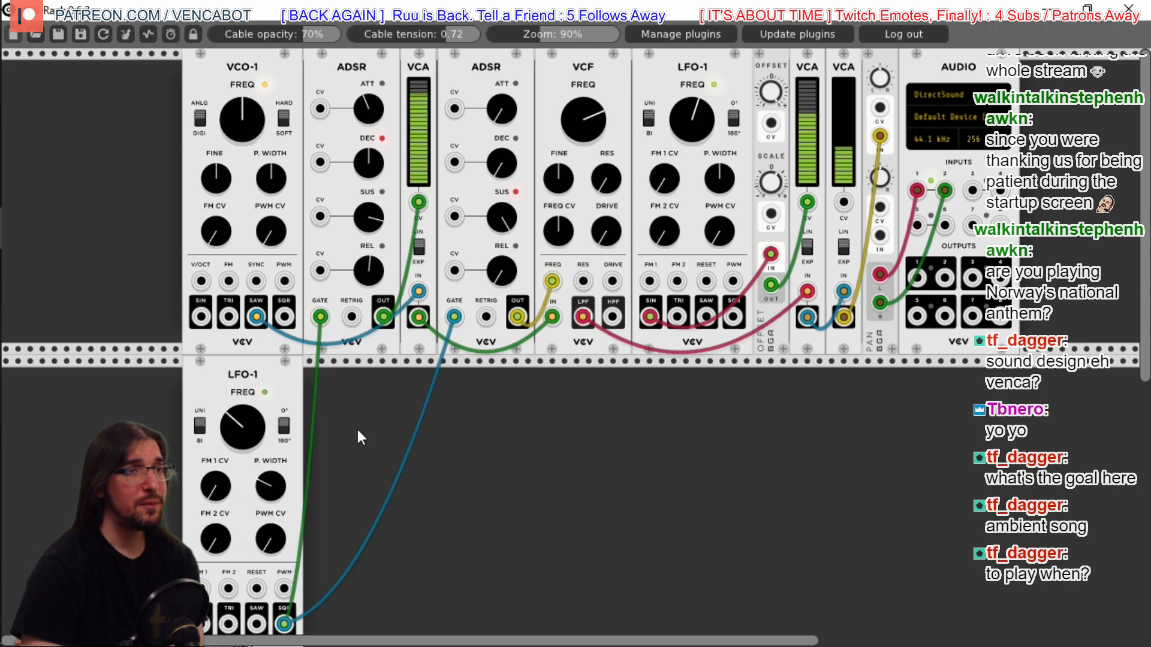
Raise the VCF's cutoff frequency and set the second ADSR's sustain to somewhat above centre
left_click_drag(593, 119, 592, 96)
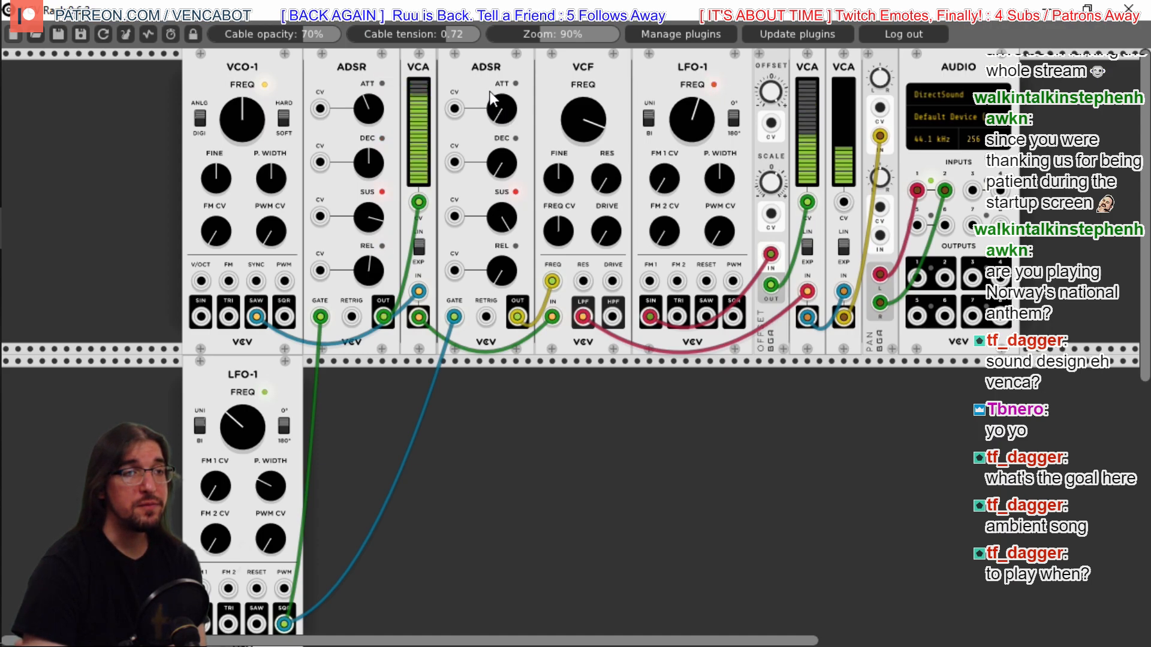
left_click_drag(500, 217, 501, 219)
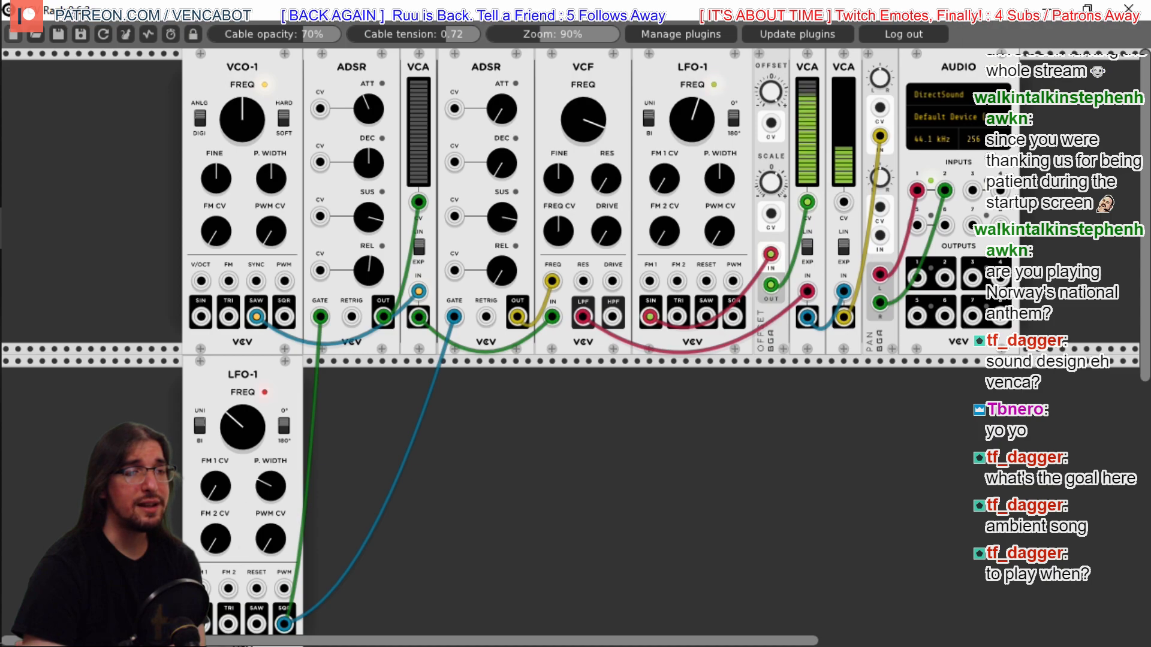
left_click_drag(494, 213, 494, 219)
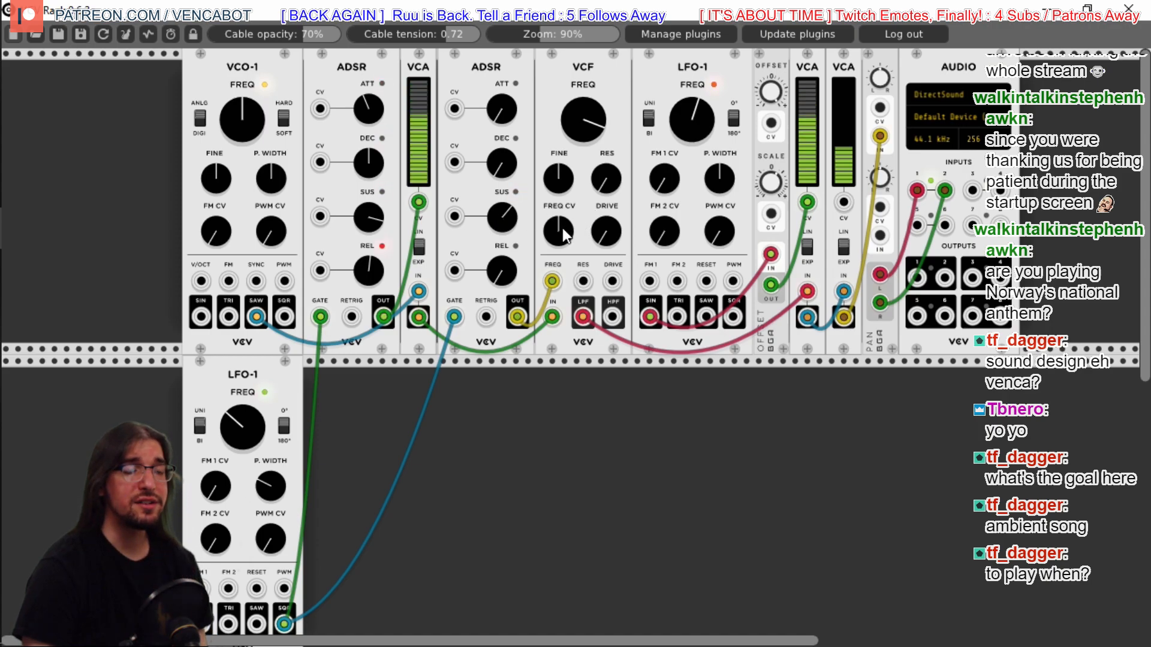
Try different FREQ CV amounts on the VCF, then sweep its cutoff frequency down to minimum and up to maximum
left_click_drag(565, 236, 565, 237)
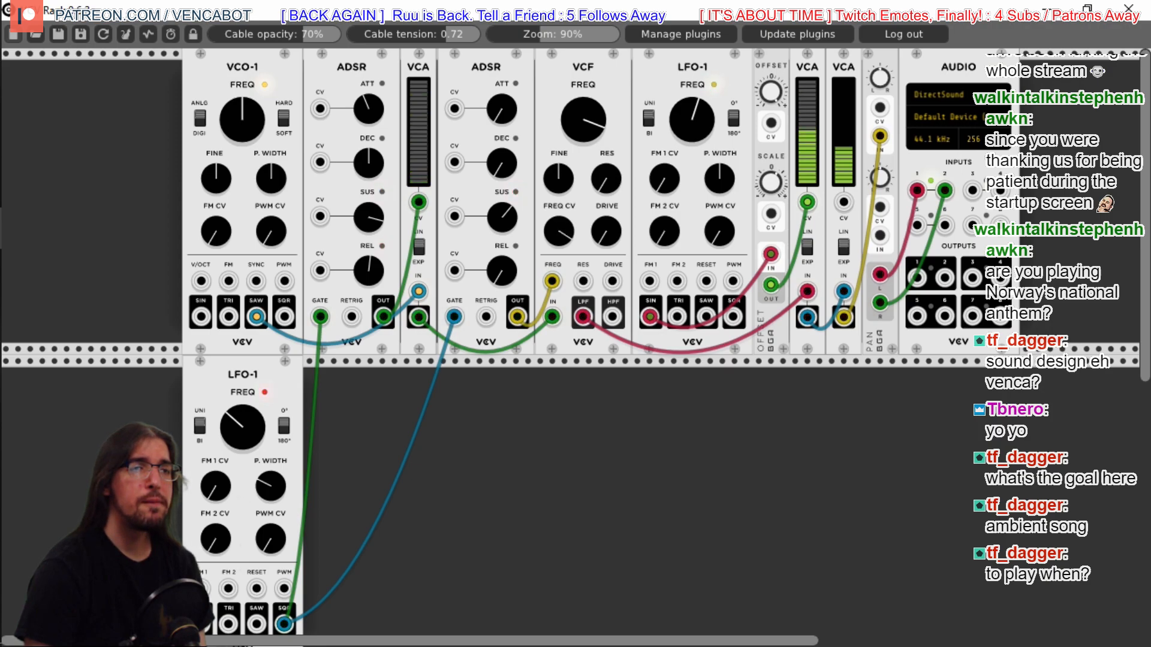
left_click_drag(559, 231, 559, 225)
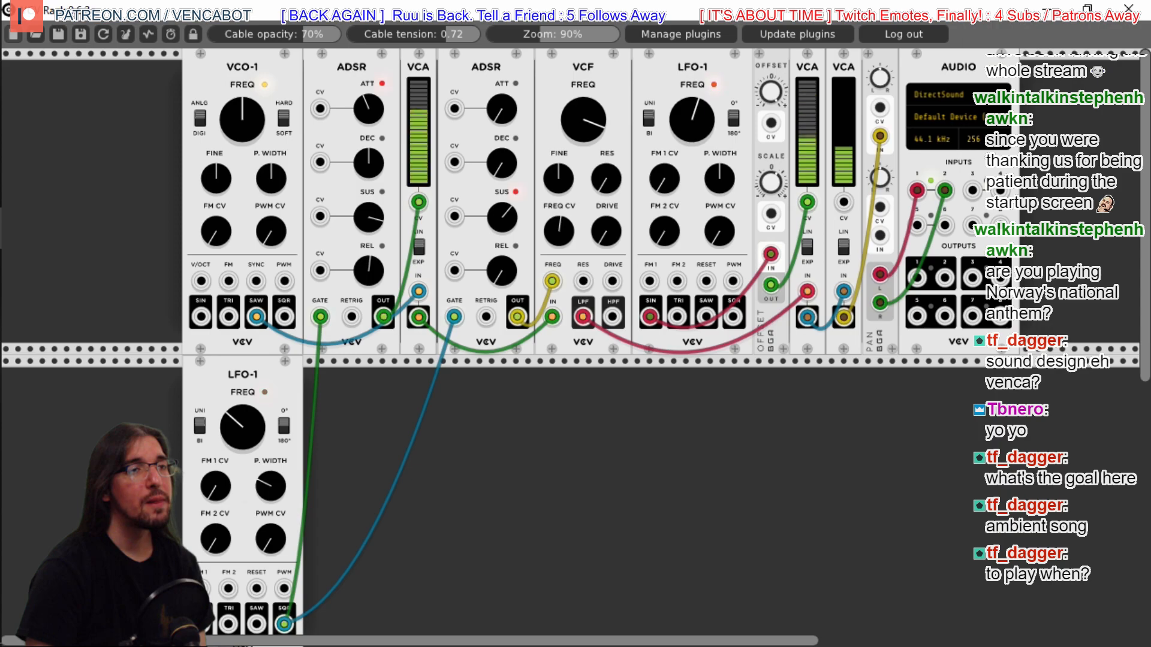
left_click_drag(558, 231, 559, 319)
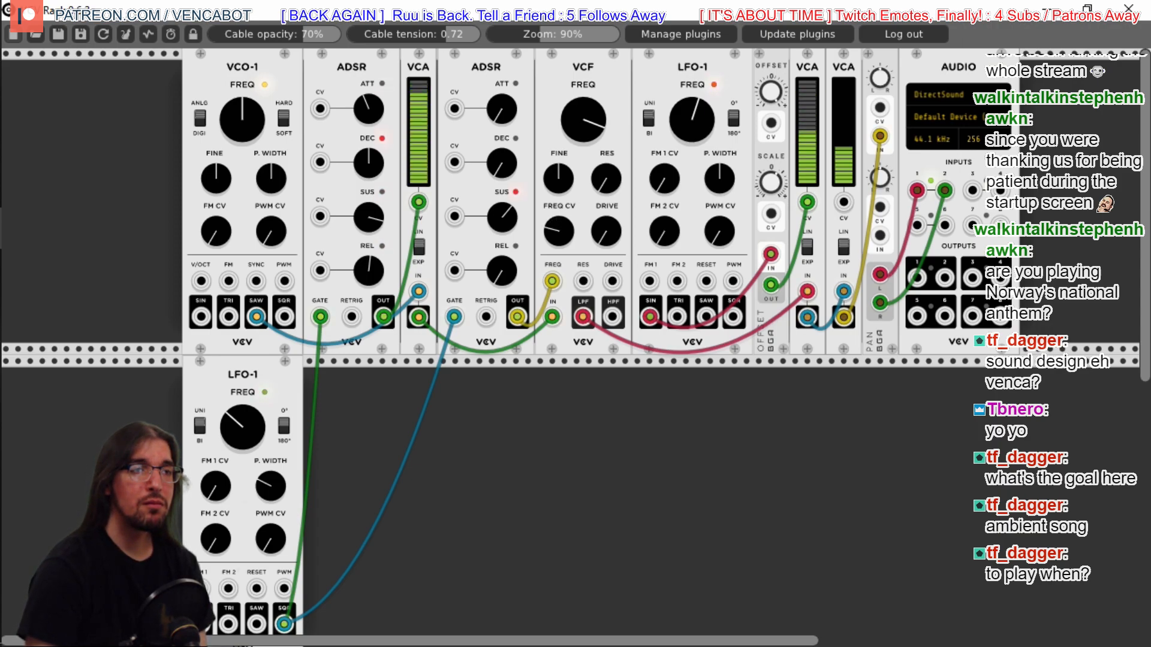
left_click_drag(559, 231, 559, 183)
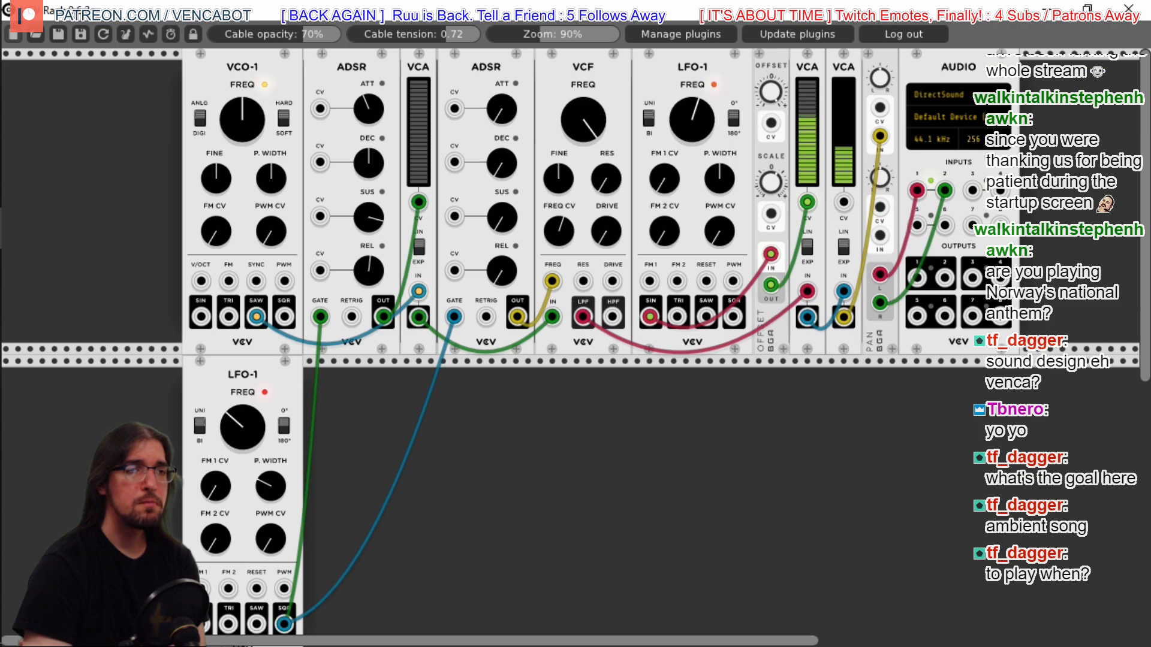
left_click_drag(579, 133, 579, 522)
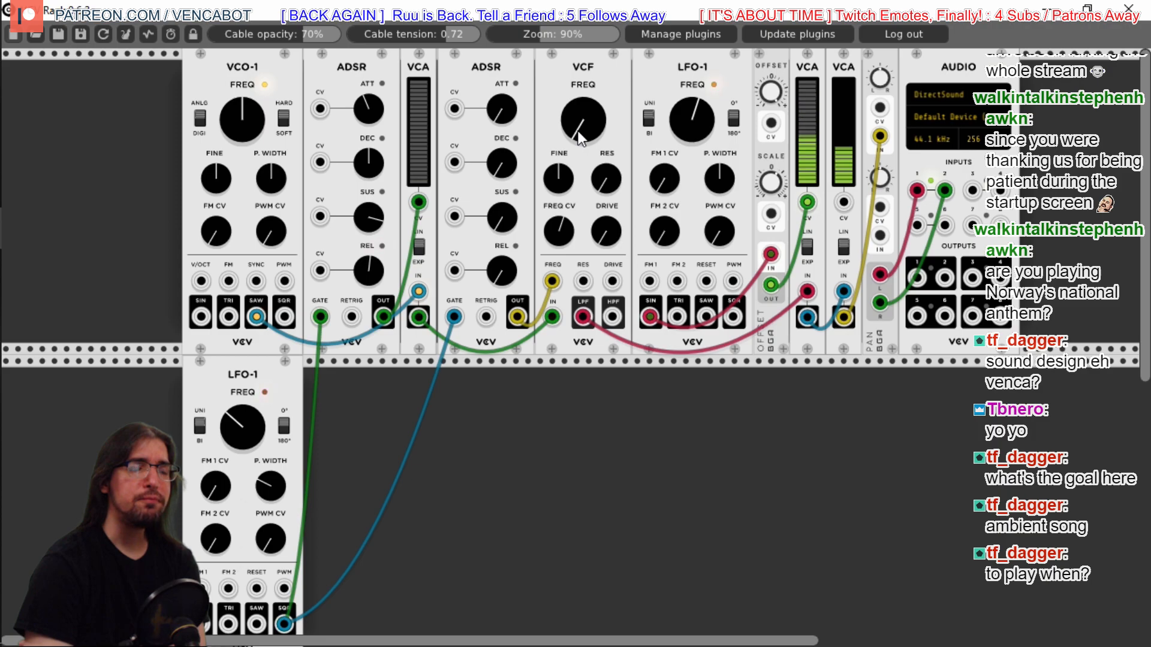
left_click_drag(578, 131, 578, 2)
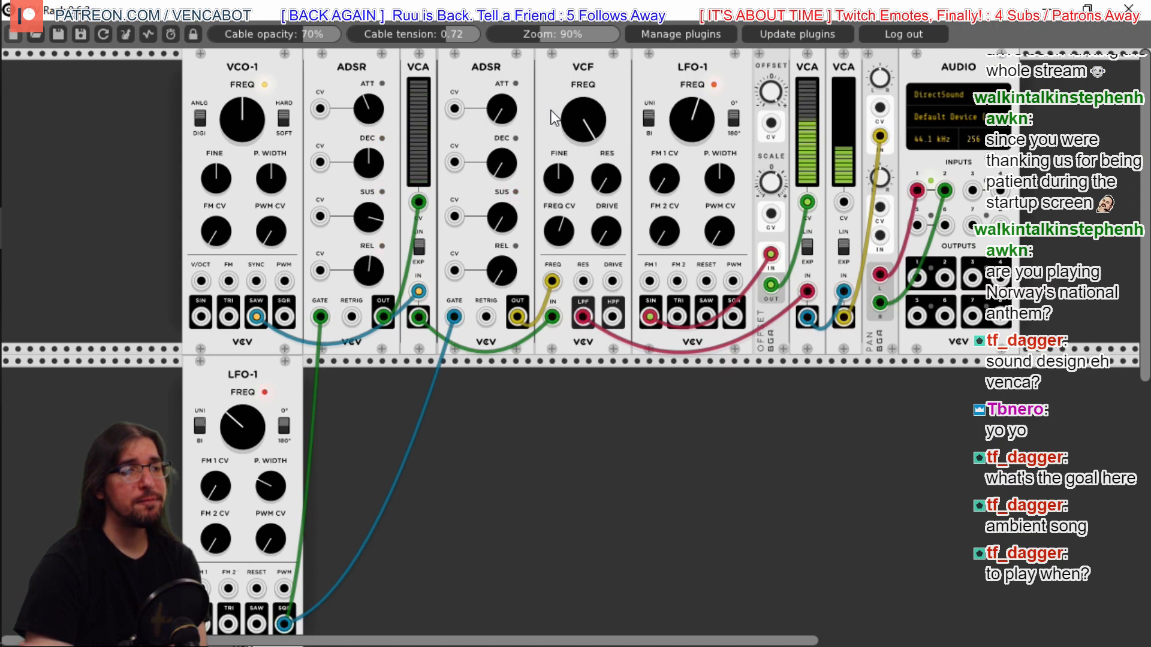
Readjust the lower LFO-1's gate rate and pulse width, leaving both below centre
left_click_drag(246, 445, 246, 473)
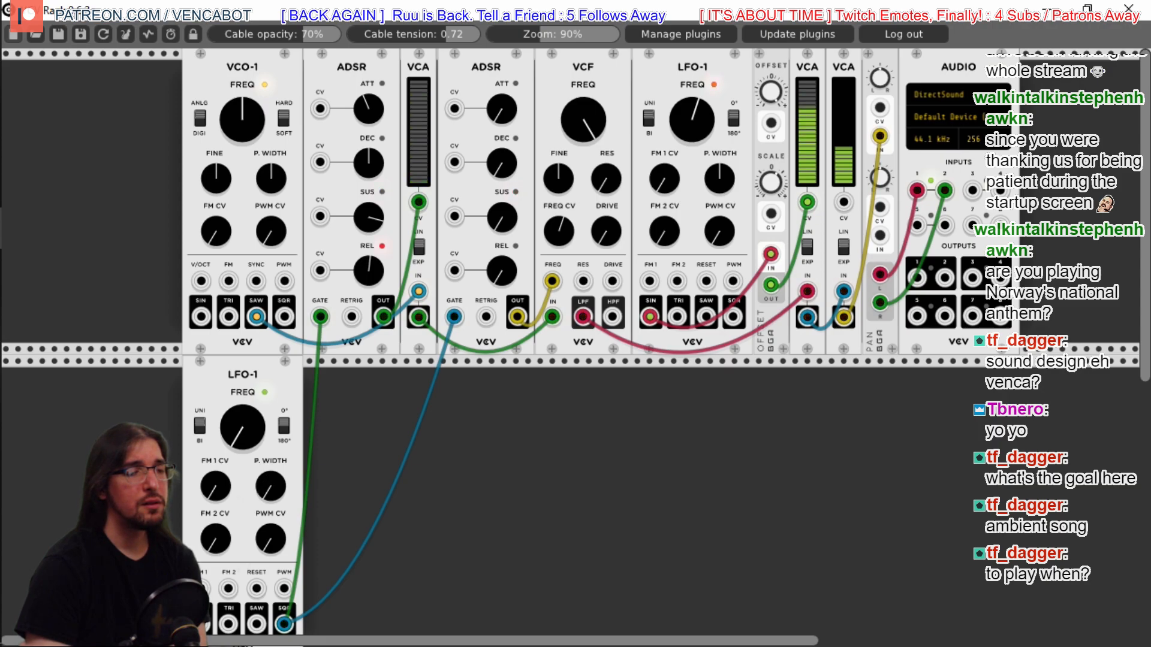
left_click_drag(266, 486, 267, 509)
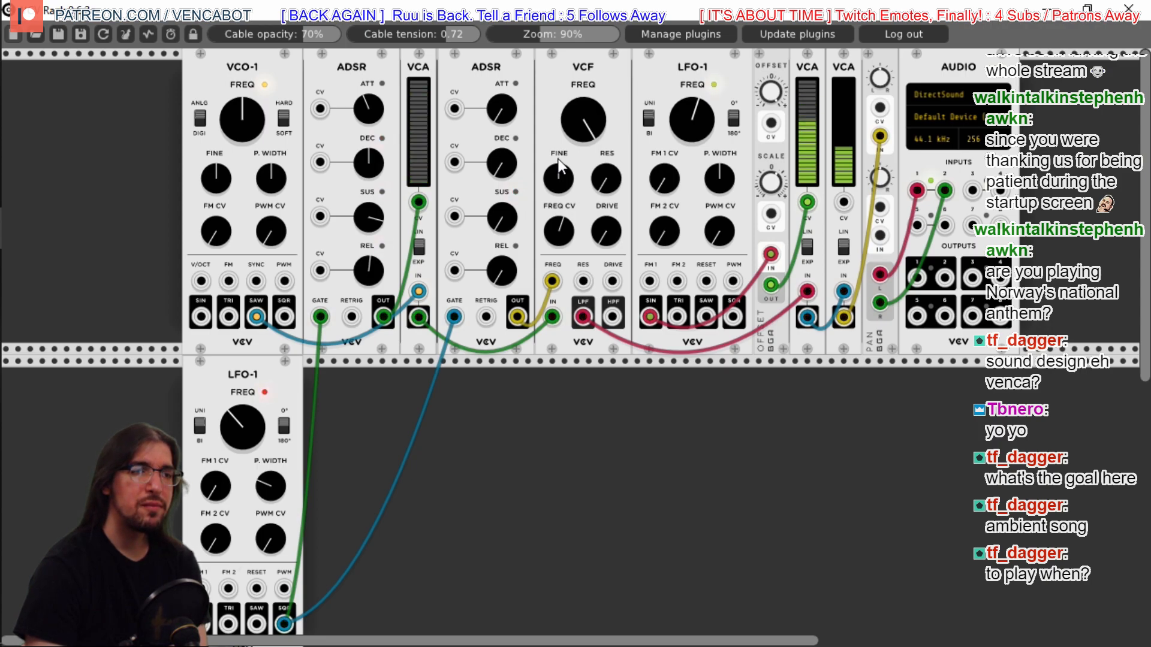
Adjust the VCF's FREQ CV amount and set its cutoff frequency to somewhat above centre
left_click_drag(562, 235, 562, 248)
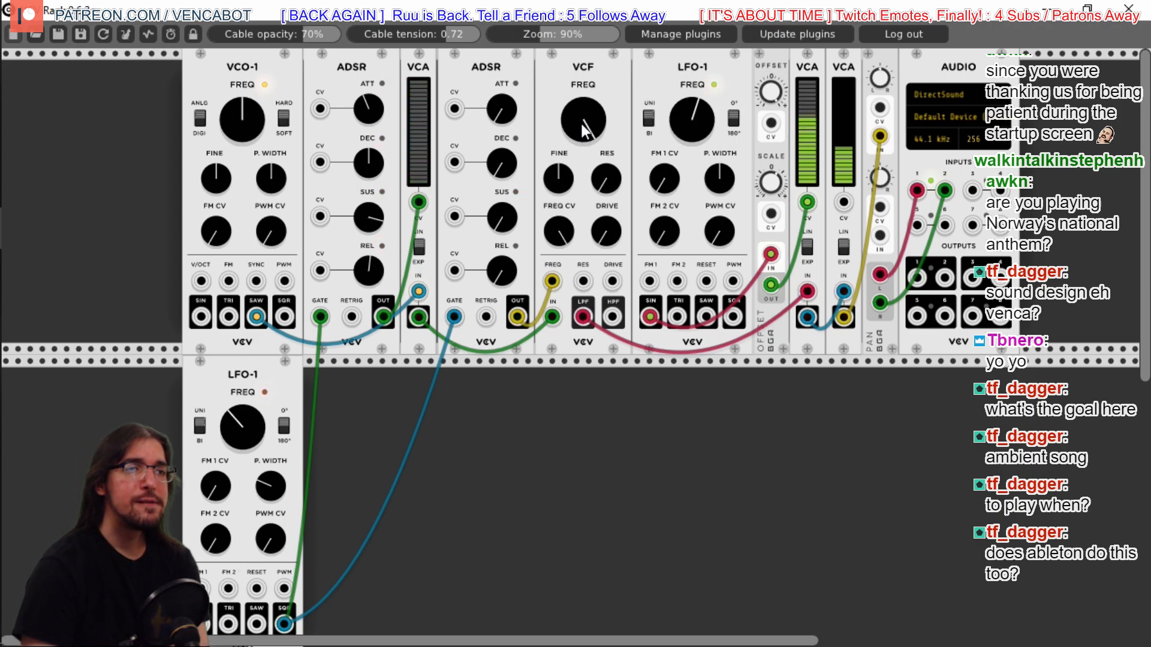
left_click_drag(582, 123, 583, 81)
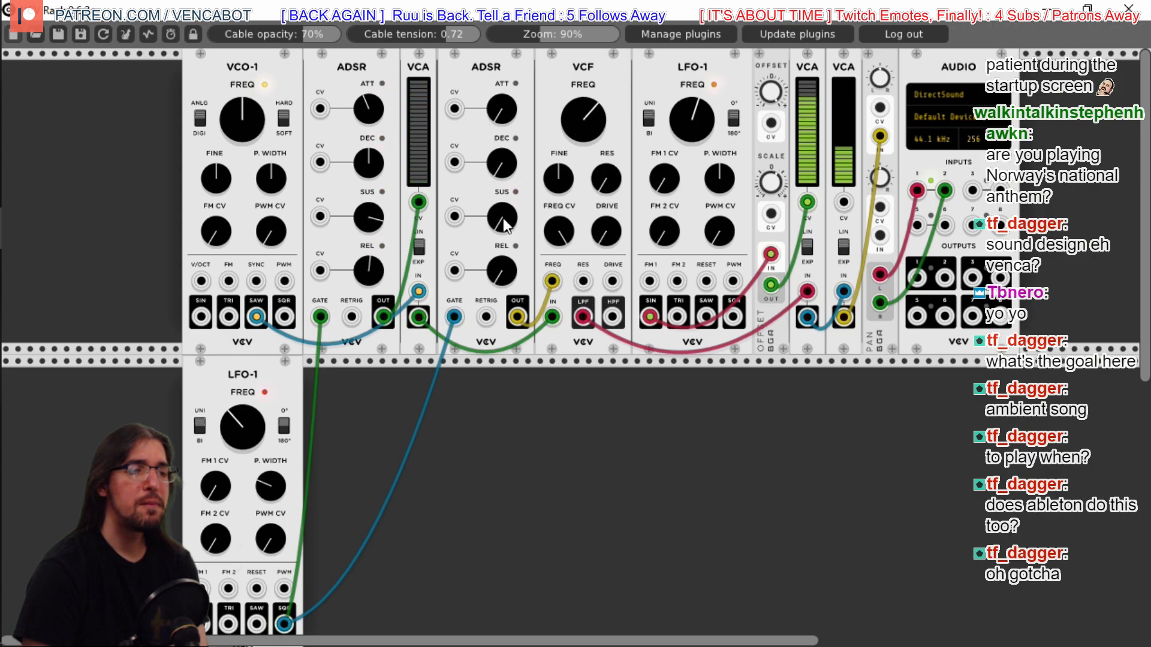
Set the second ADSR's release near centre and its sustain below centre, and turn the VCF's cutoff frequency up to maximum
left_click_drag(502, 217, 502, 197)
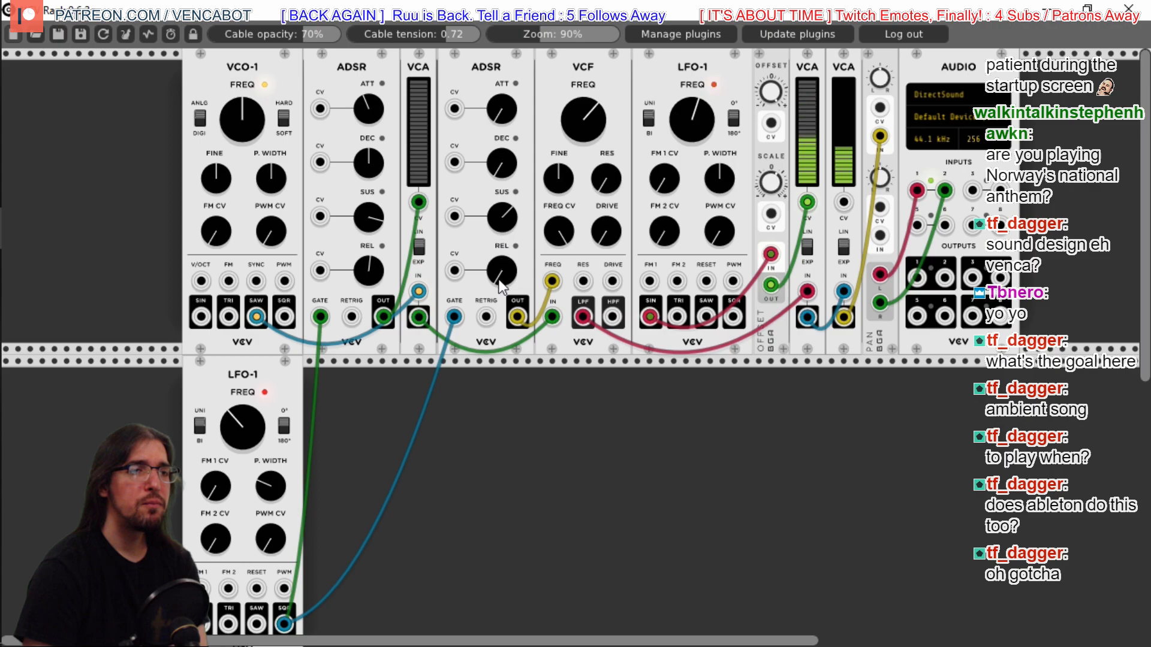
left_click_drag(499, 276, 499, 204)
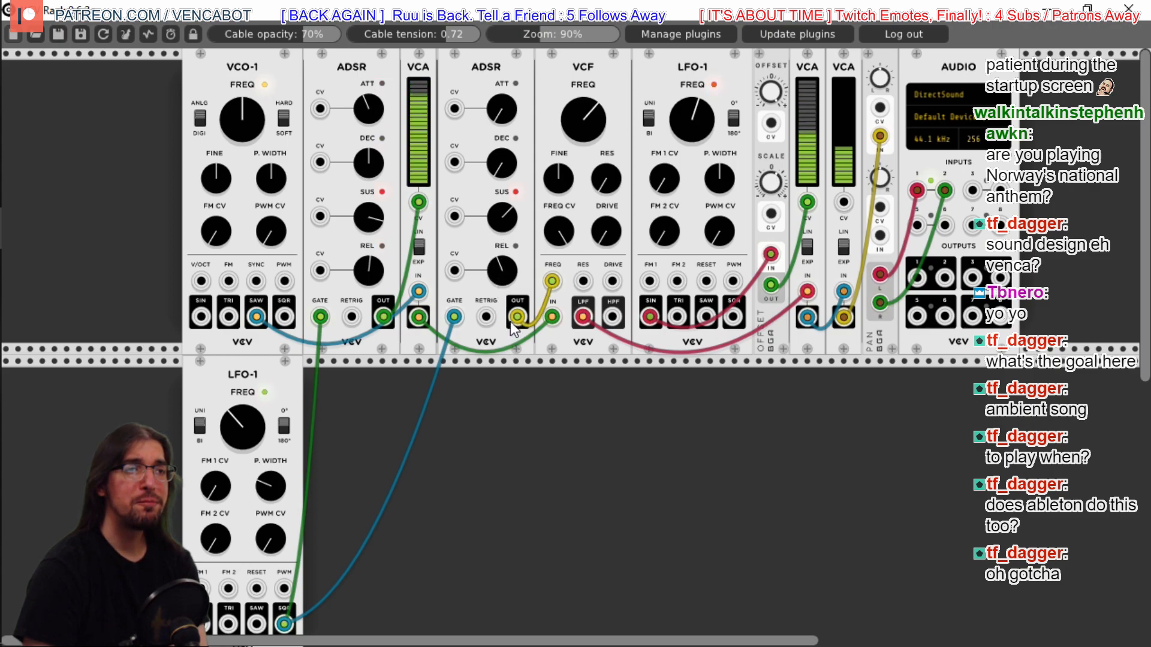
left_click_drag(495, 268, 496, 249)
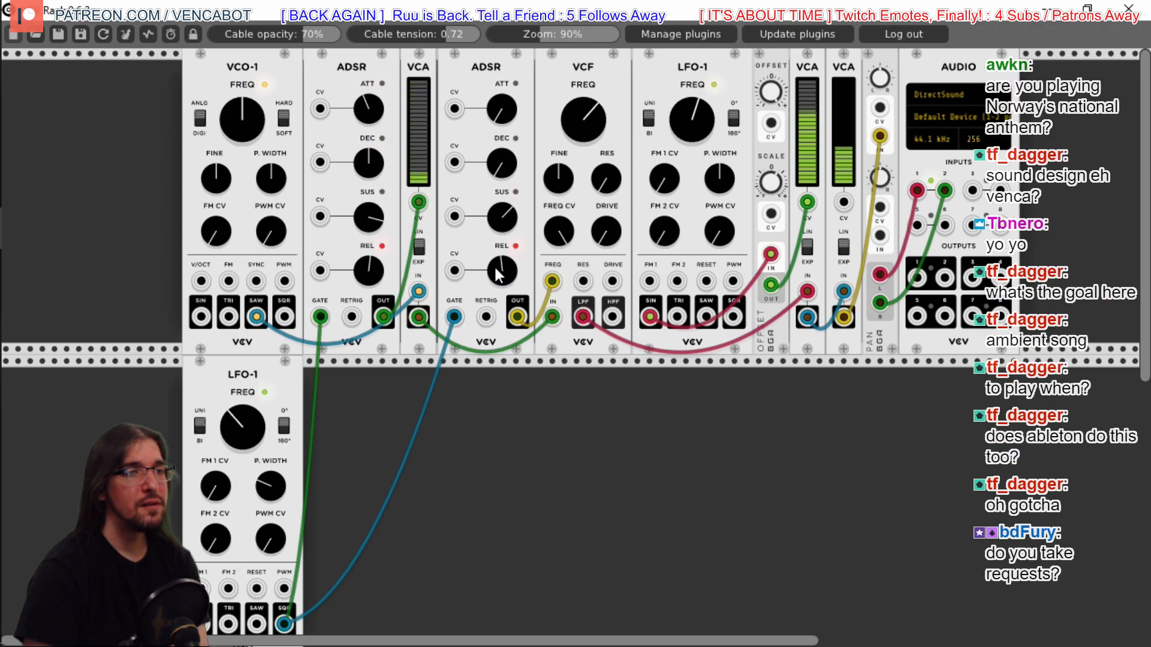
left_click_drag(497, 218, 497, 402)
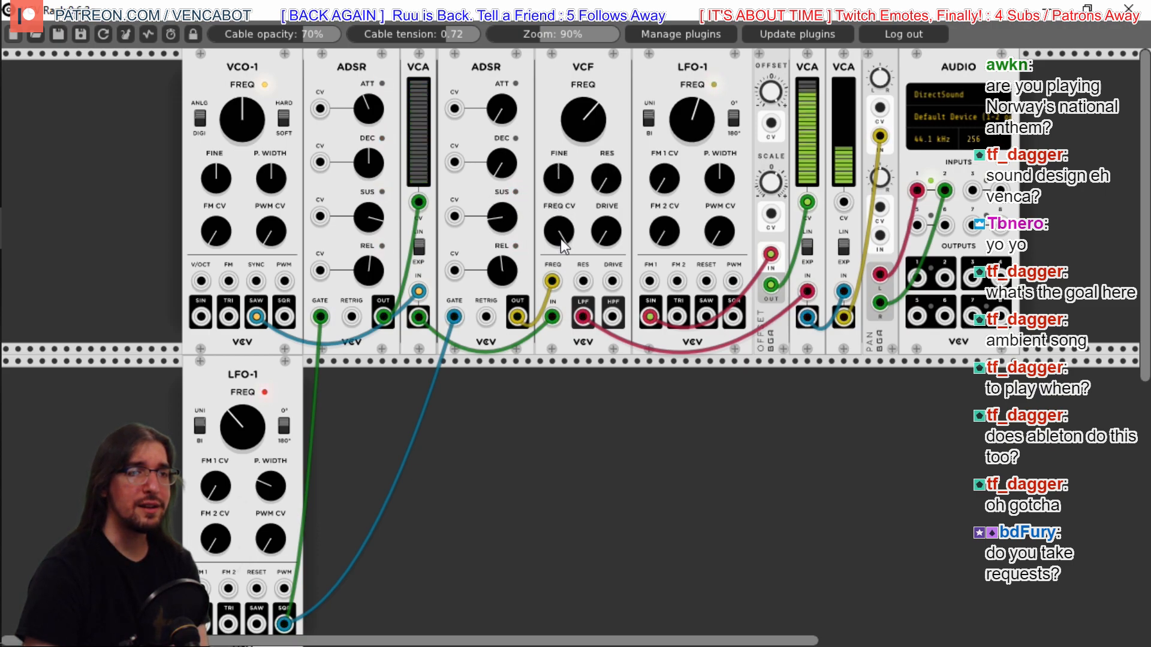
left_click_drag(577, 118, 577, 90)
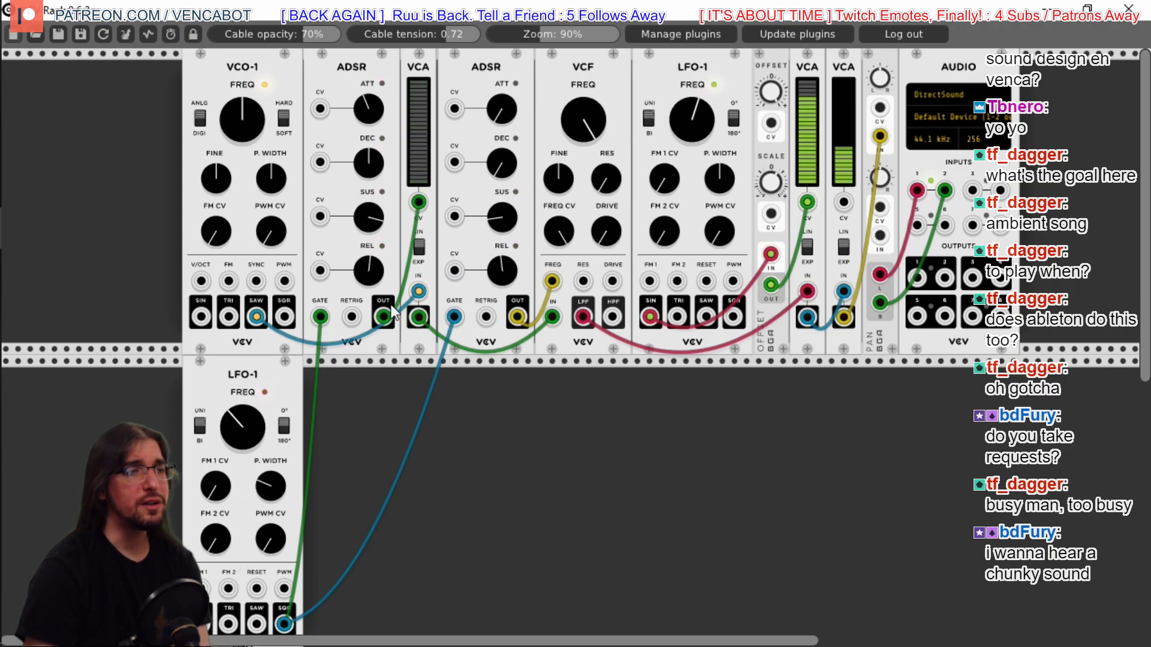
Repatch the VCA's source from the VCO-1's saw to its square output and add a second Fundamental VCO-1 beside it
left_click_drag(253, 319, 284, 321)
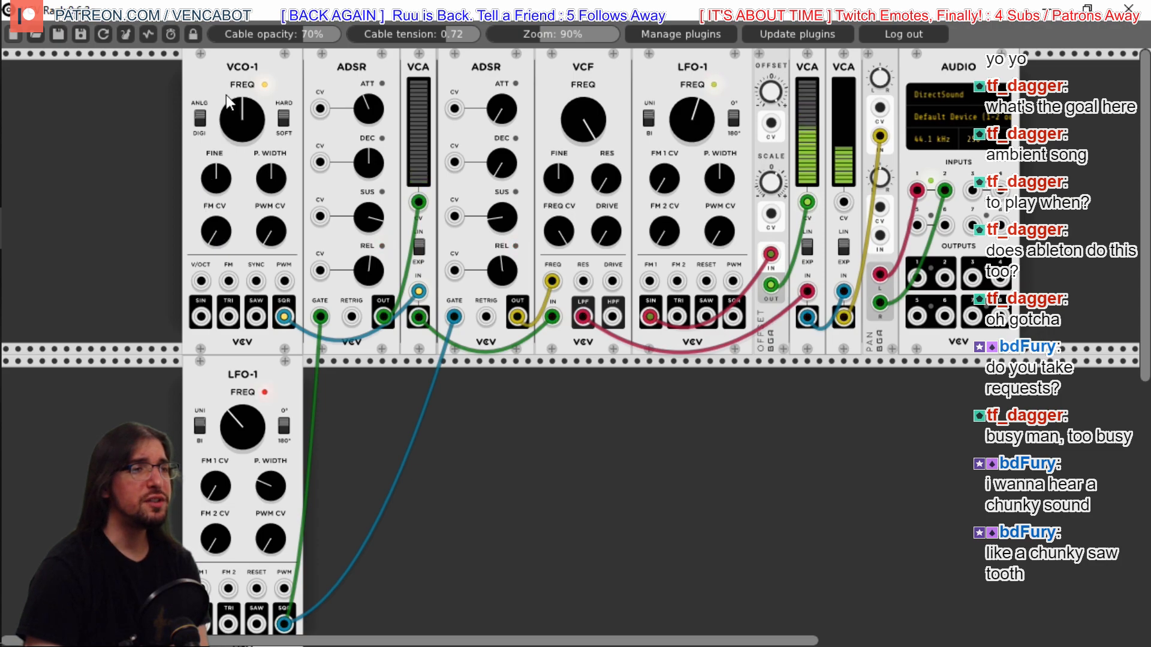
right_click(97, 100)
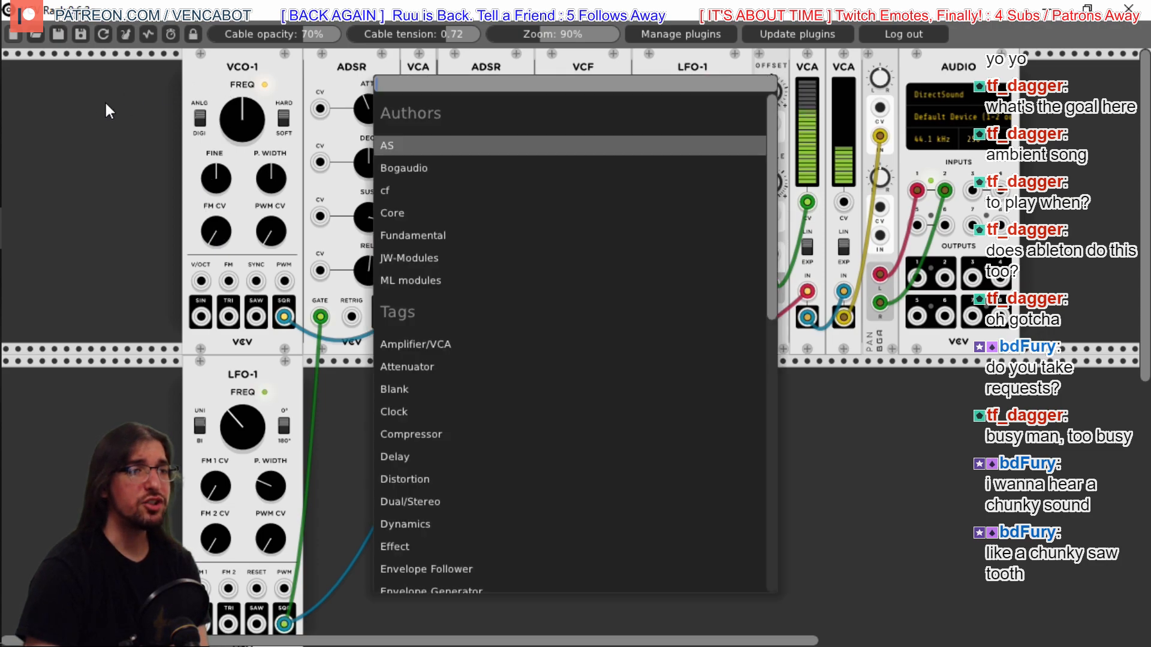
left_click(414, 236)
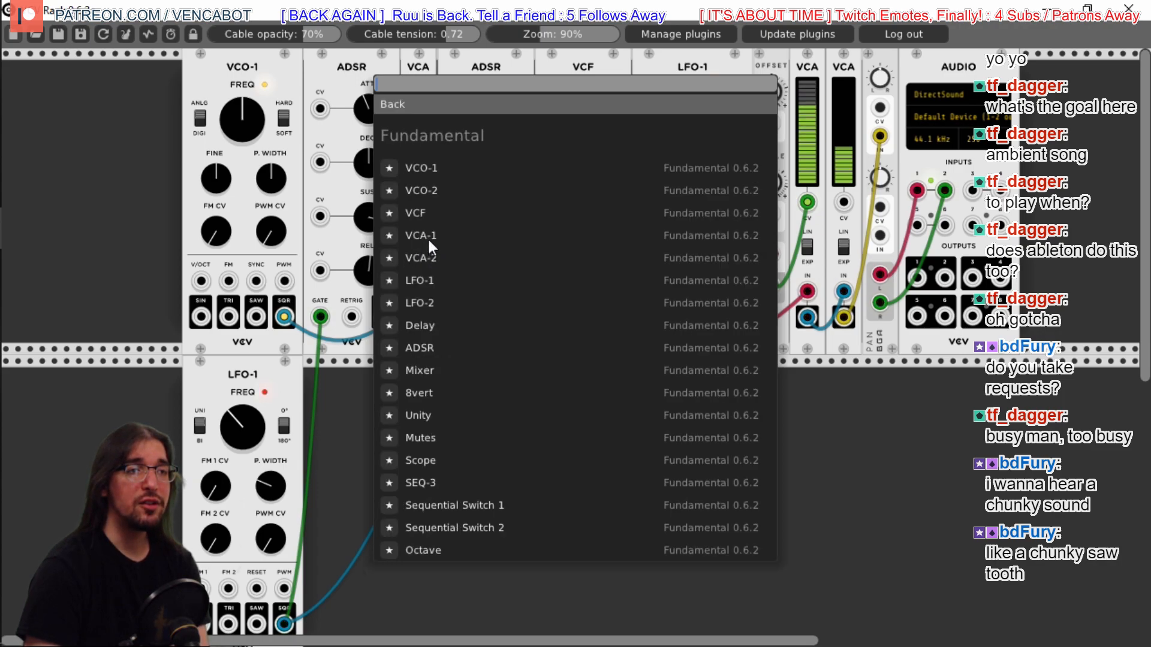
left_click(431, 168)
left_click_drag(121, 60, 151, 60)
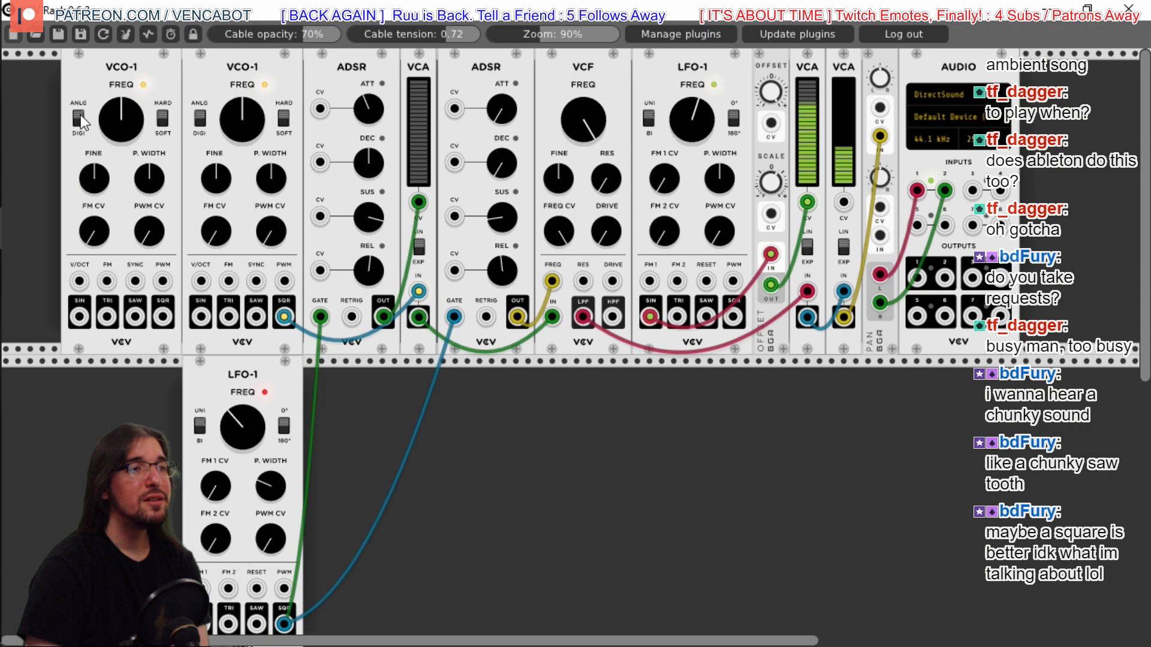
Shift both VCO-1 modules to the left end of the upper rack row, leaving a gap before the first ADSR
left_click_drag(99, 66, 40, 77)
left_click_drag(207, 61, 147, 64)
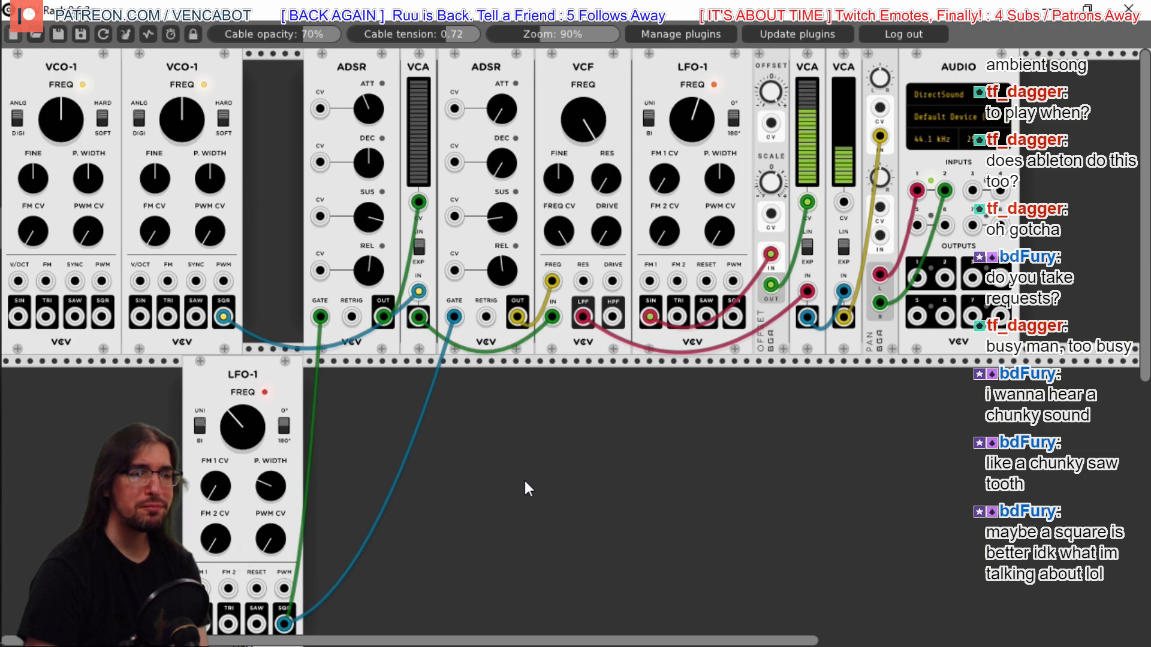
right_click(524, 478)
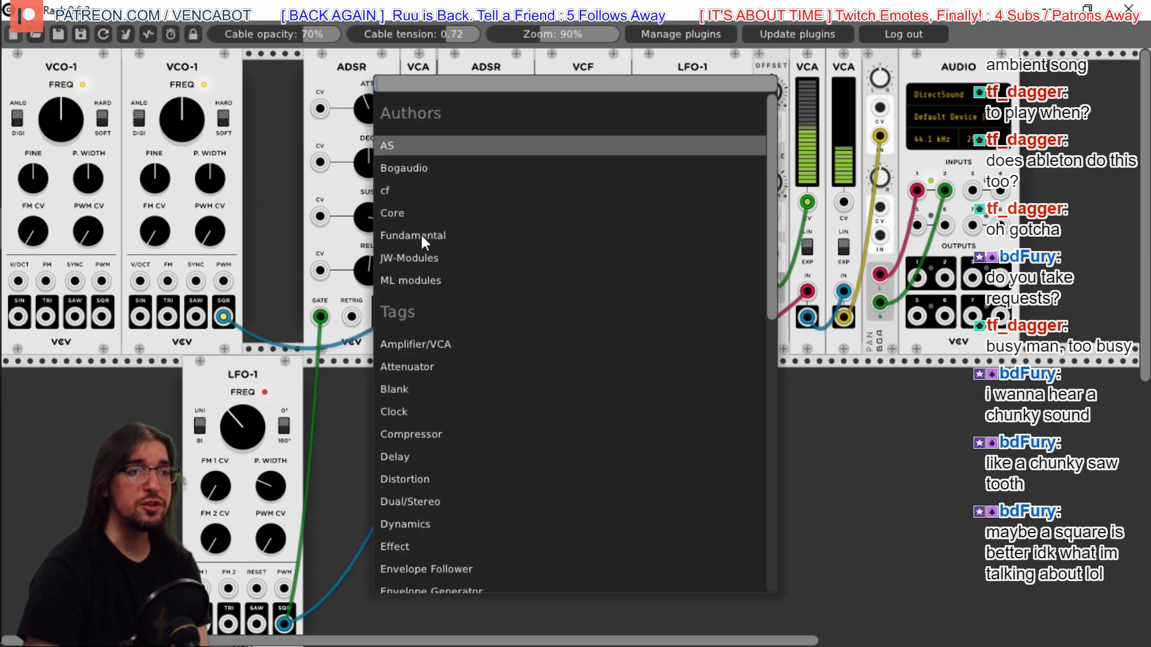
left_click(945, 488)
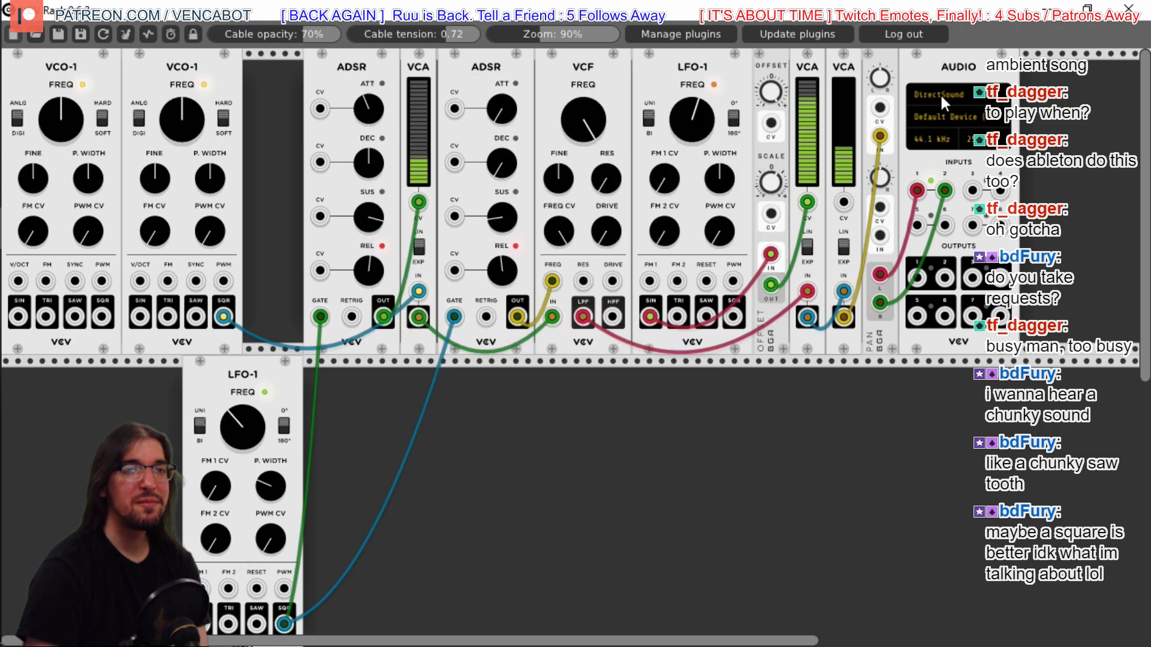
Shift every module from AUDIO back to the first ADSR slightly right to widen the gap after the oscillators
left_click_drag(965, 65, 996, 65)
mouse_move(891, 56)
left_mouse_down()
mouse_move(926, 56)
mouse_move(876, 62)
left_mouse_up()
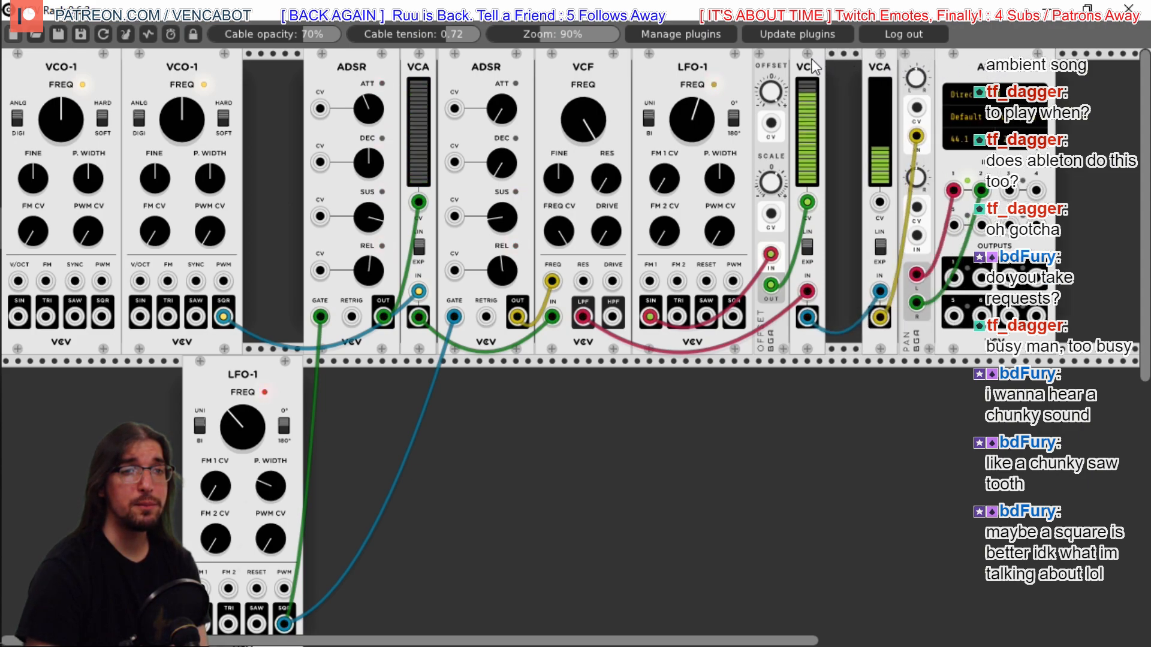
left_click_drag(811, 60, 847, 60)
left_click_drag(775, 63, 812, 62)
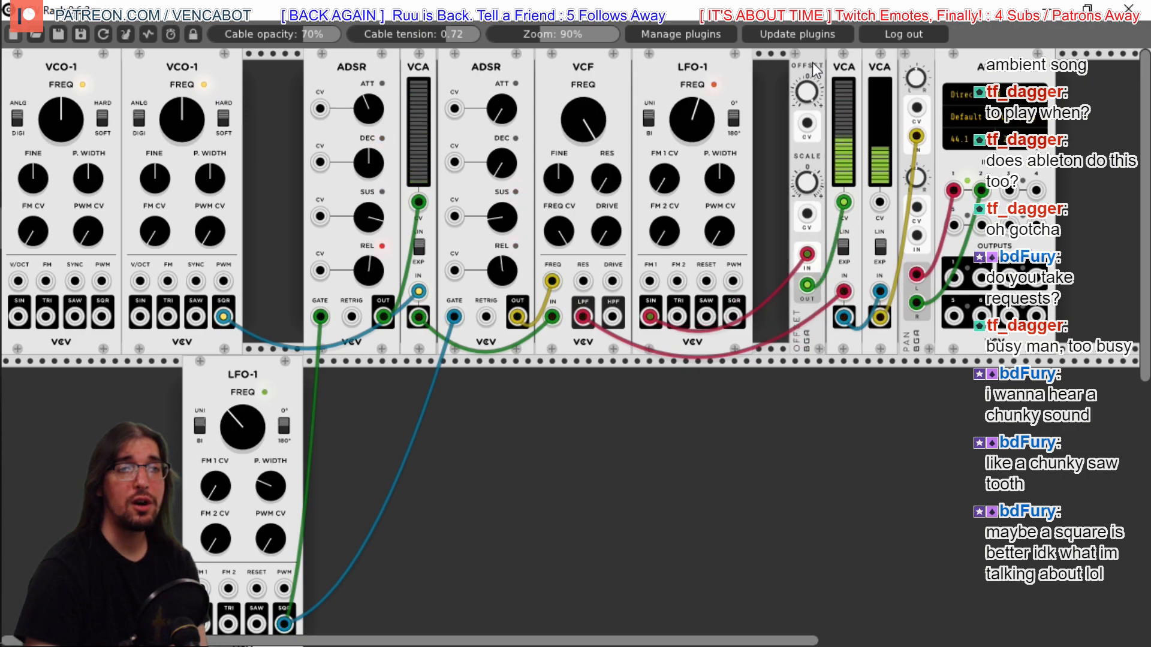
left_click_drag(739, 68, 778, 67)
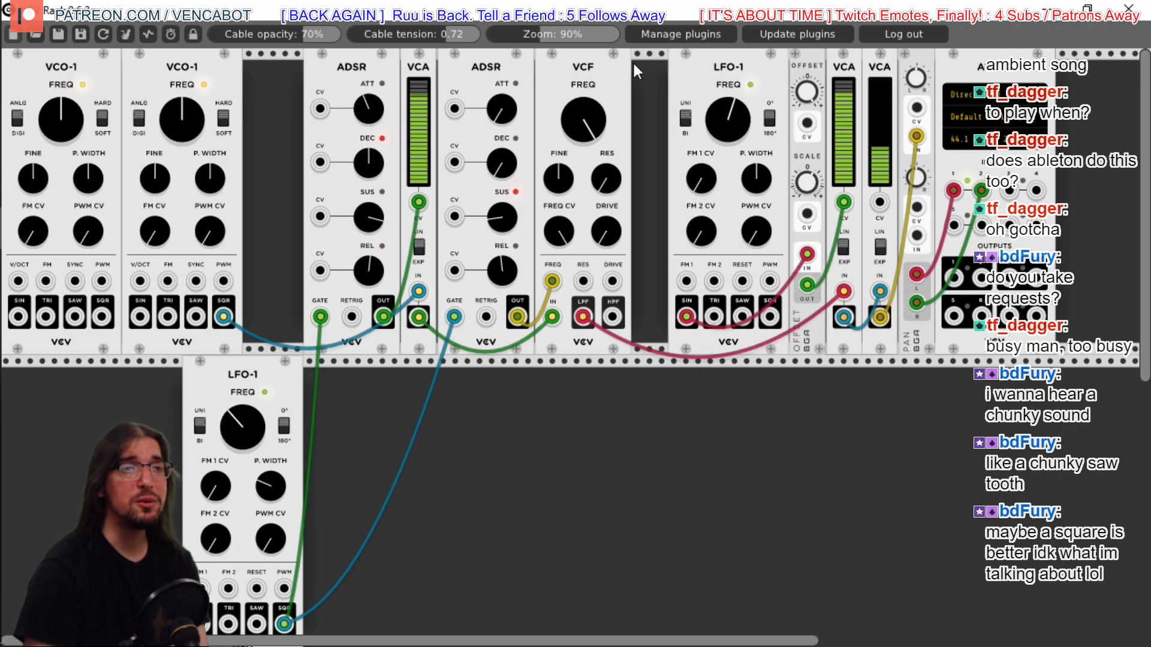
left_click_drag(605, 63, 632, 62)
left_click_drag(512, 63, 537, 67)
left_click_drag(415, 56, 451, 56)
left_click_drag(338, 62, 375, 66)
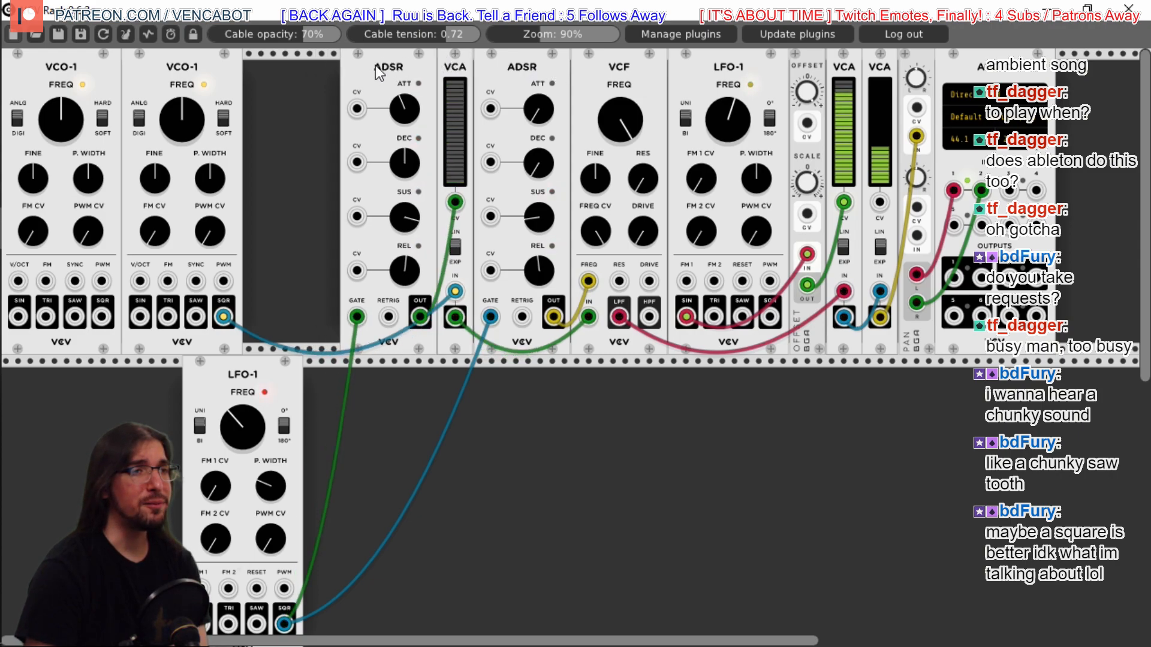
right_click(270, 120)
left_click(397, 231)
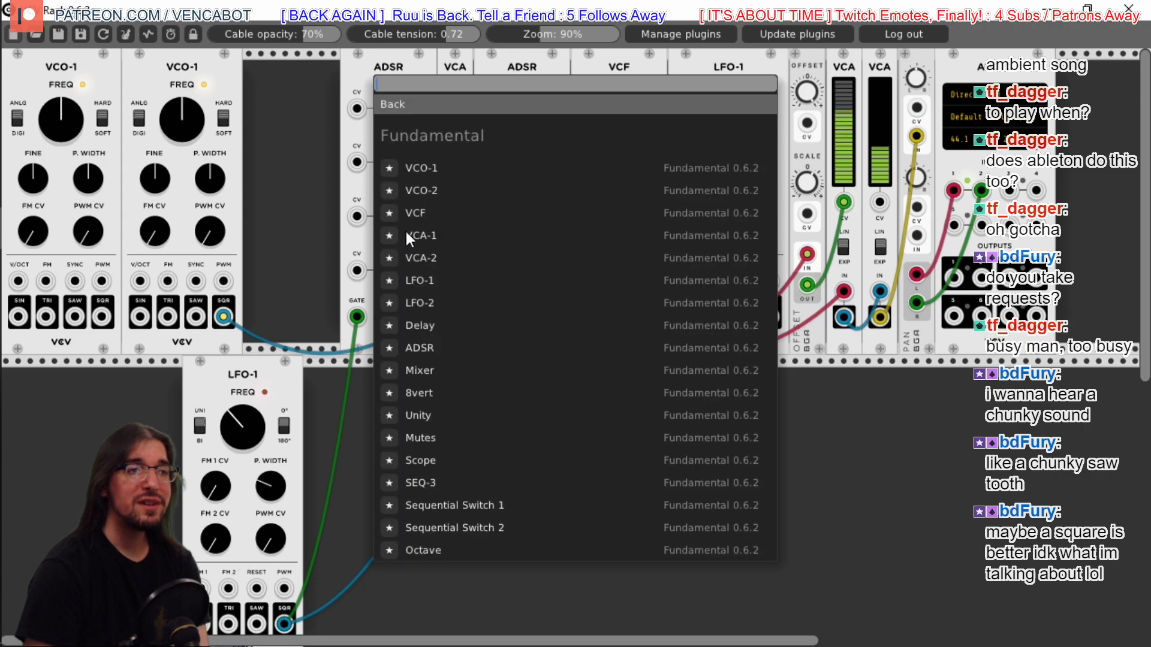
left_click(422, 257)
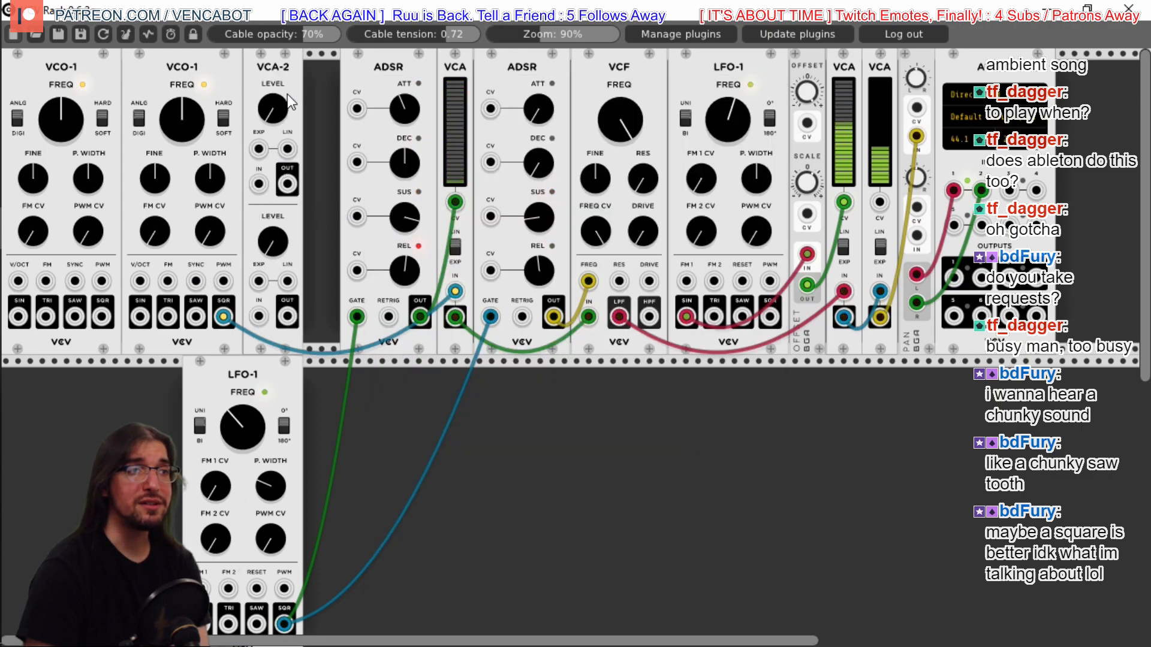
right_click(277, 71)
left_click(300, 250)
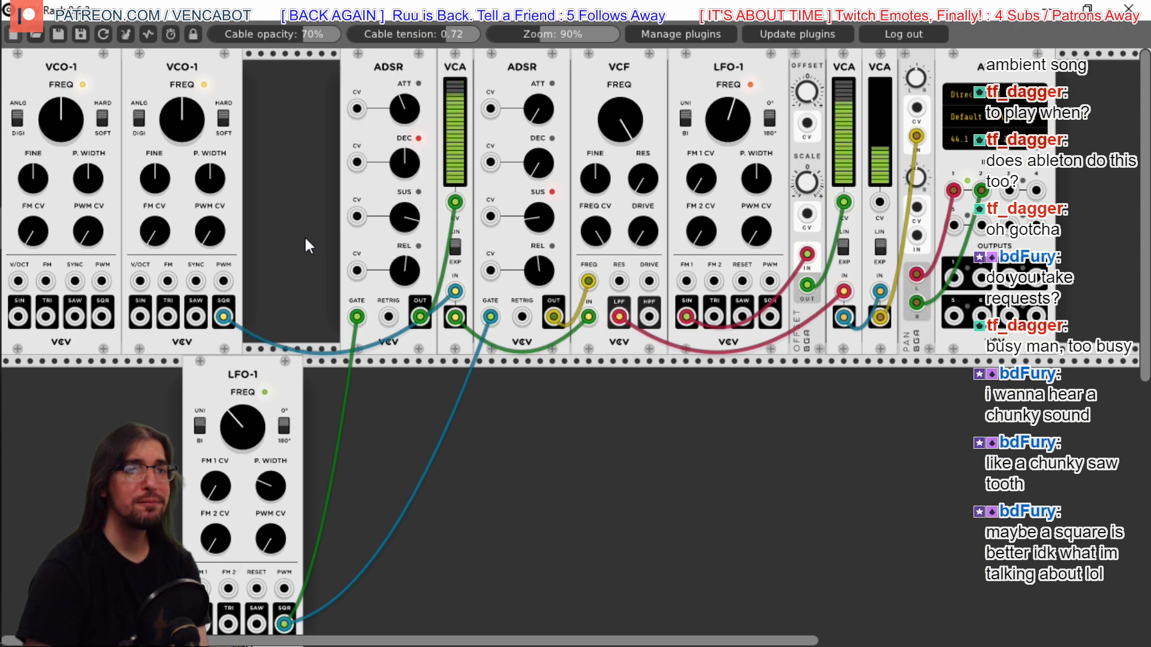
Move the whole chain from AUDIO back to the first ADSR further right, making room for a mixer after the oscillators
left_click_drag(965, 58, 1050, 59)
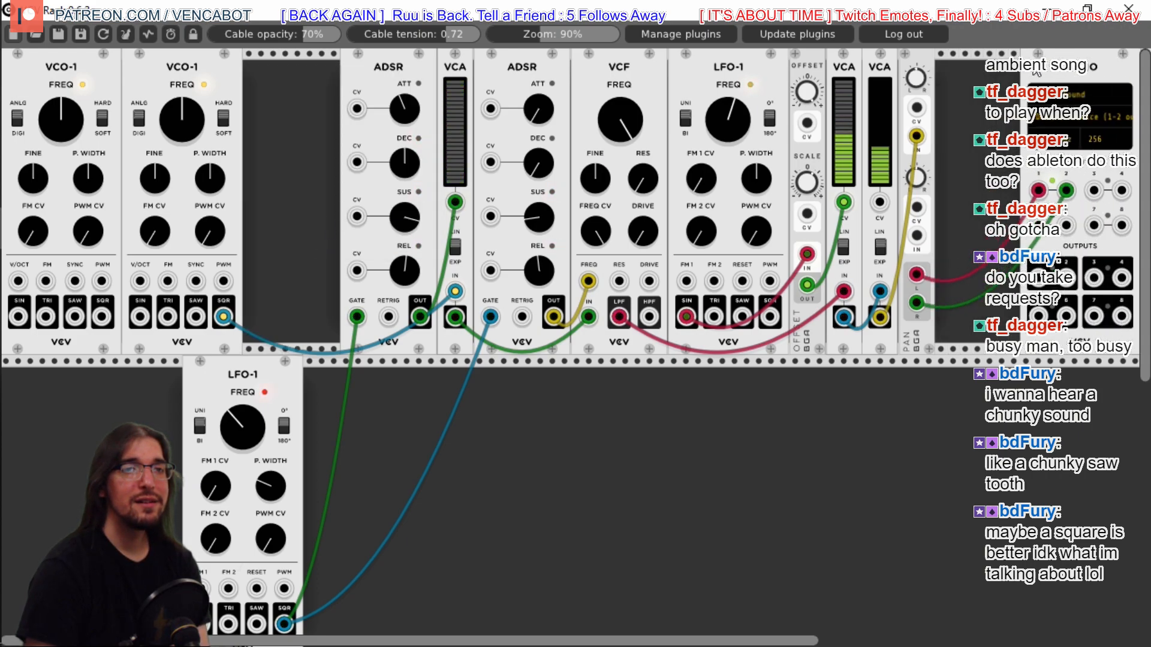
left_click_drag(915, 60, 998, 60)
left_click_drag(893, 64, 977, 66)
left_click_drag(857, 62, 933, 63)
left_click_drag(823, 64, 901, 63)
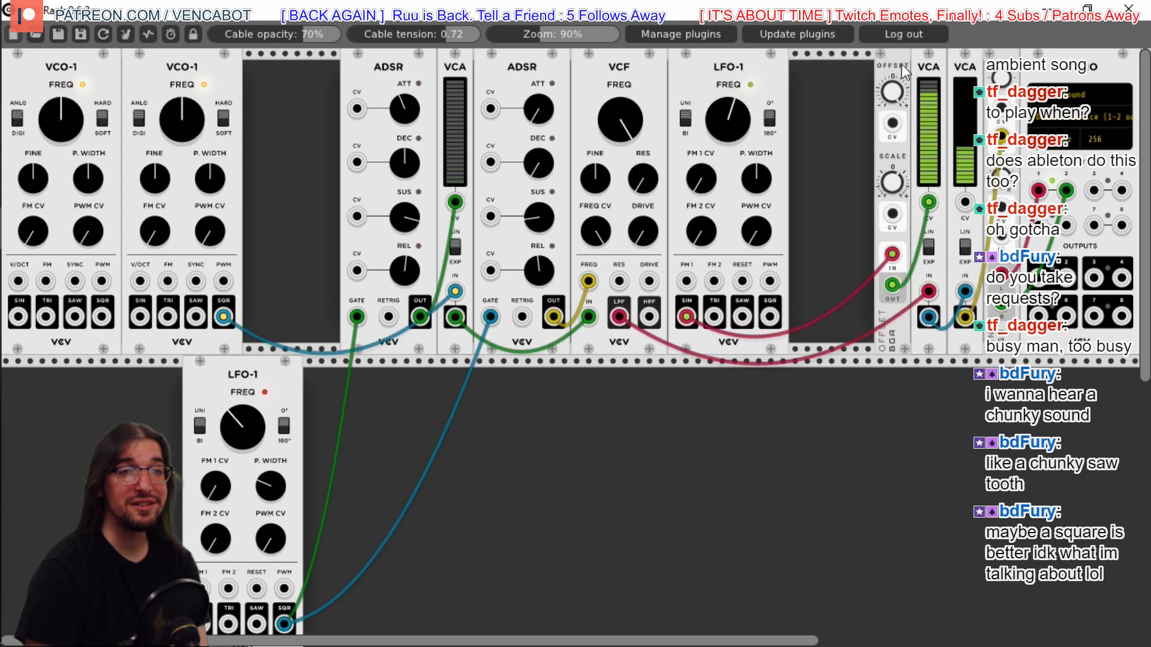
left_click_drag(753, 67, 836, 67)
left_click_drag(638, 62, 723, 62)
left_click_drag(522, 65, 607, 63)
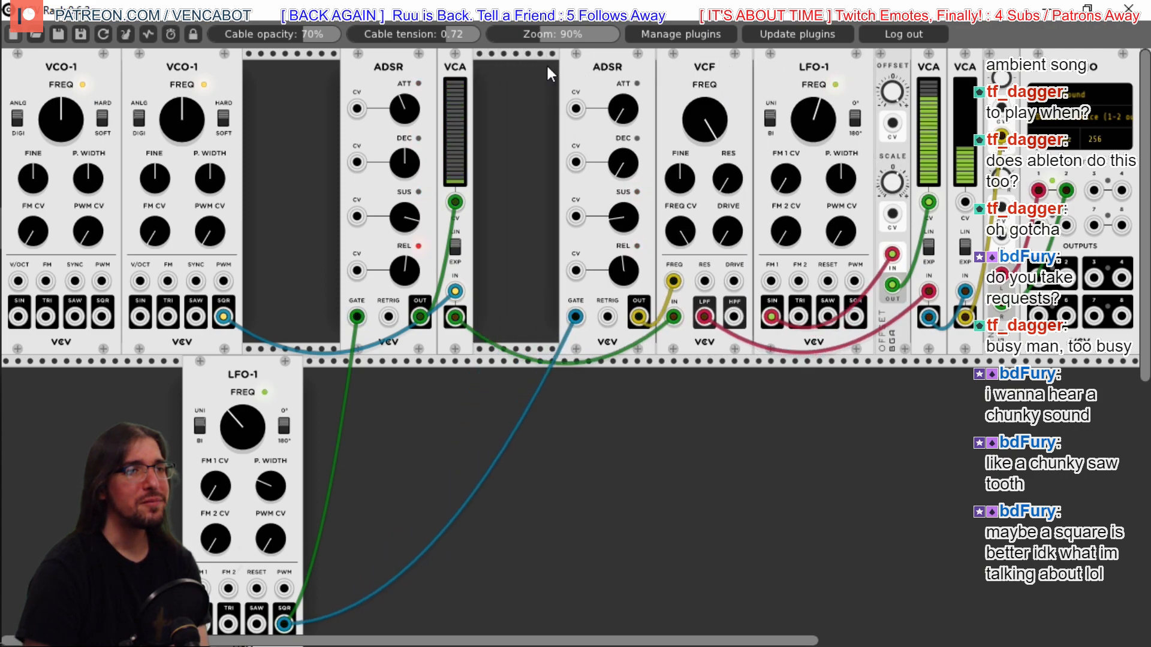
left_click_drag(466, 59, 544, 60)
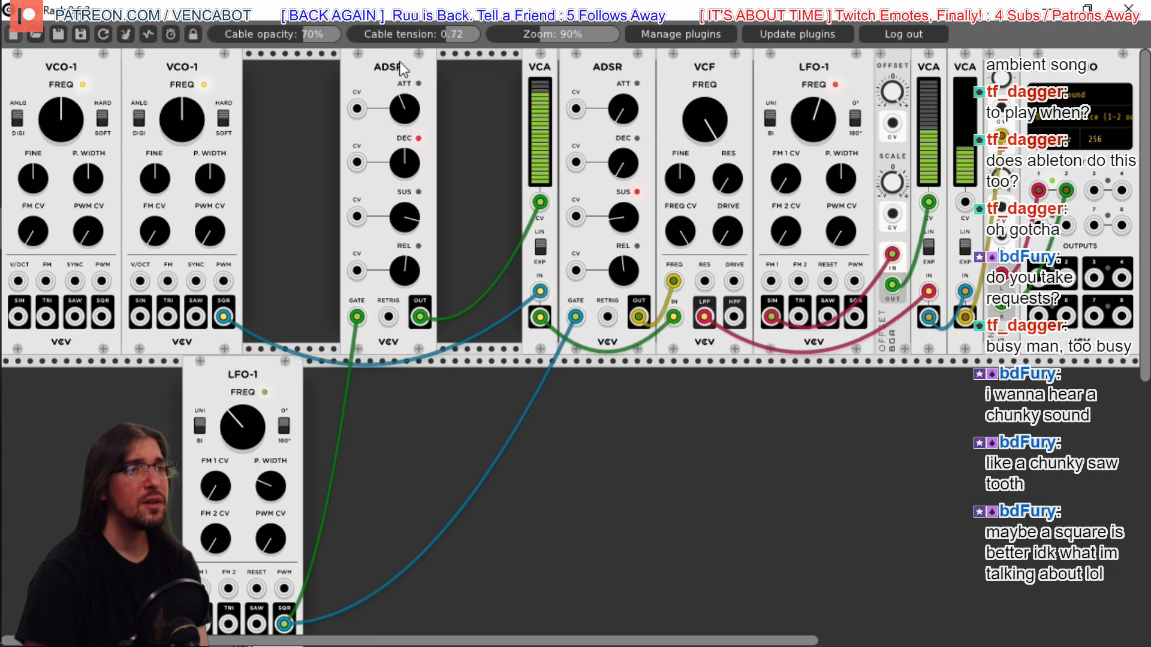
left_click_drag(406, 68, 478, 68)
Add a Fundamental Mixer module directly after the second VCO-1
right_click(279, 117)
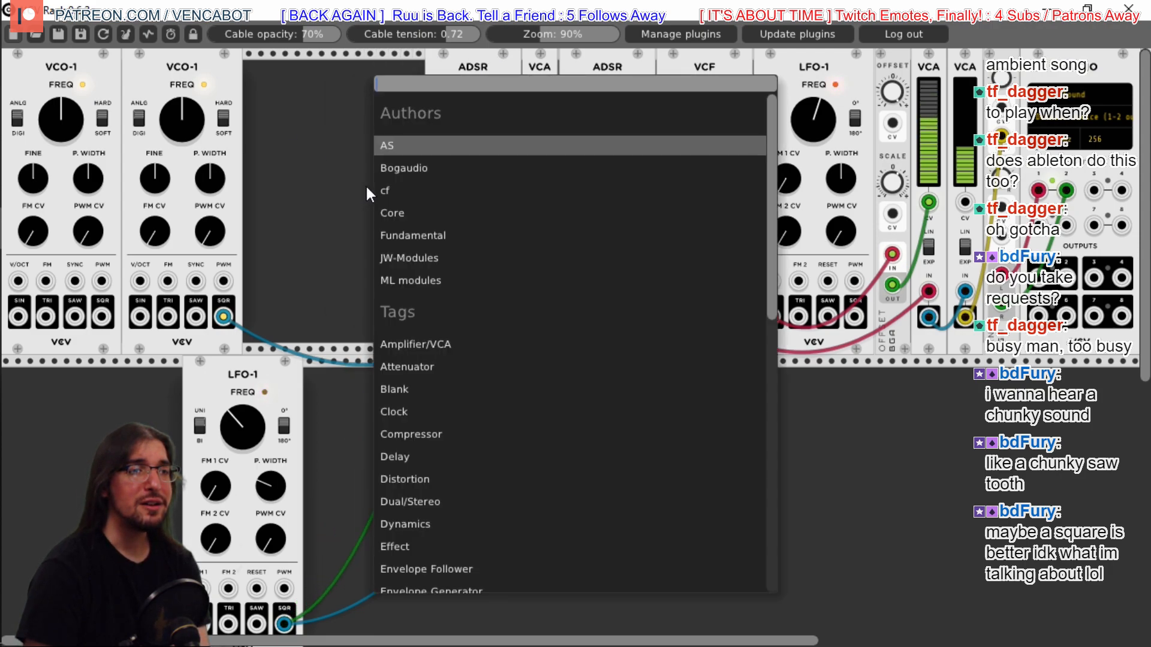
left_click(419, 234)
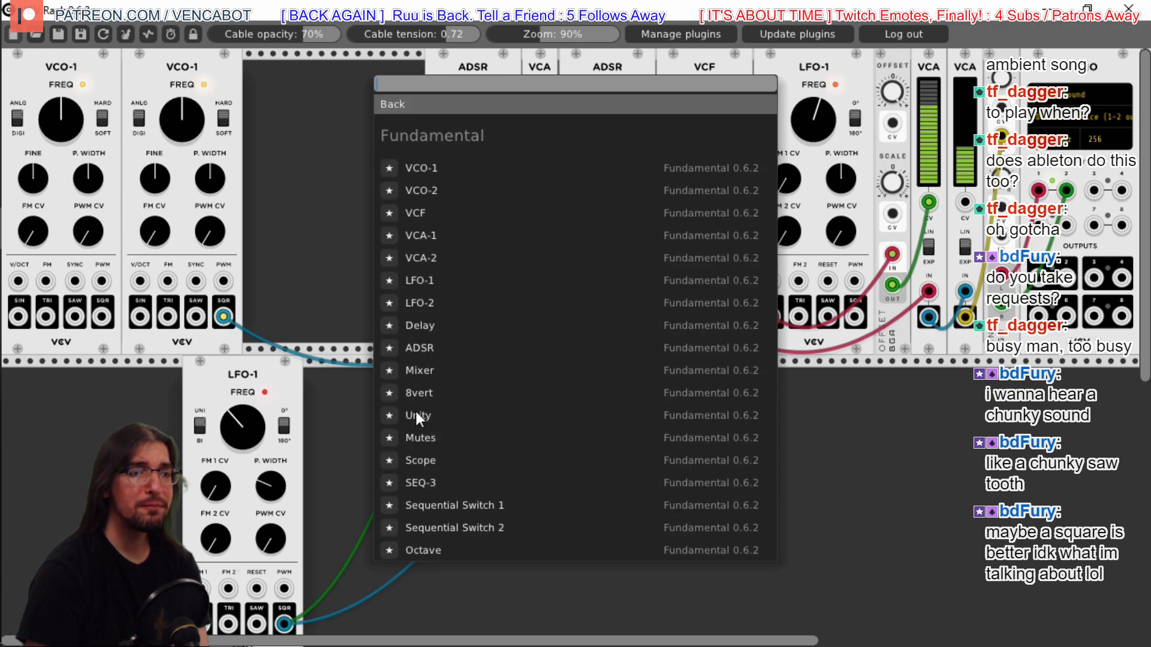
left_click(427, 369)
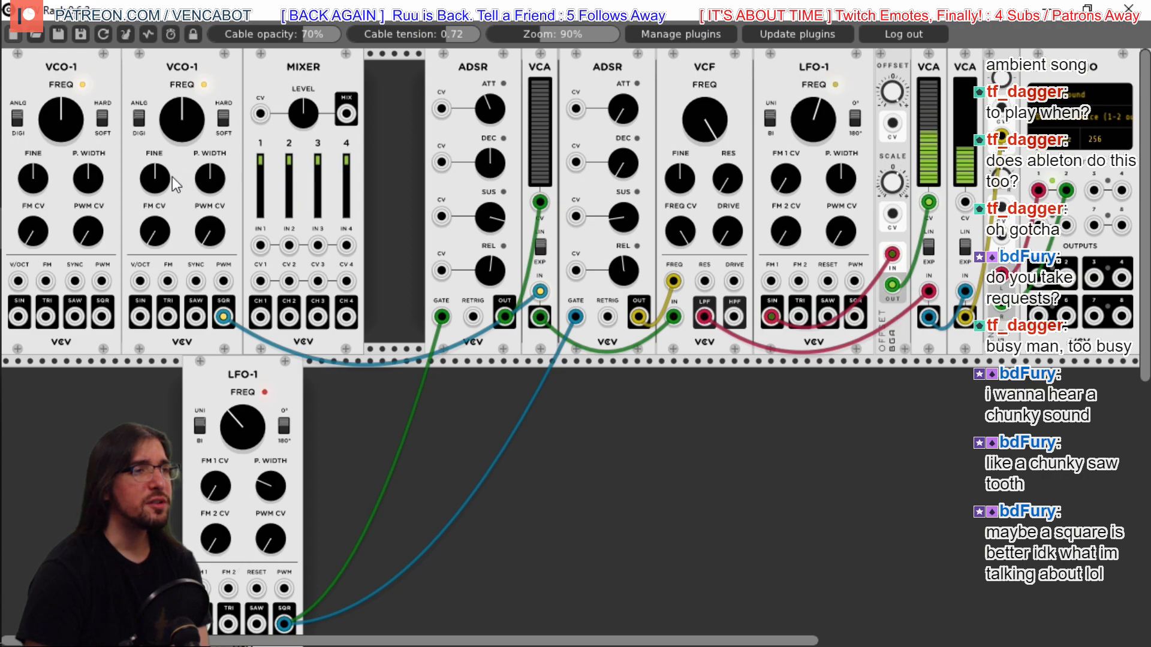
Patch both VCO-1 square outputs through mixer inputs 1 and 2 into the first VCA, and lower the second VCO-1's fine tuning
left_click_drag(100, 318, 261, 247)
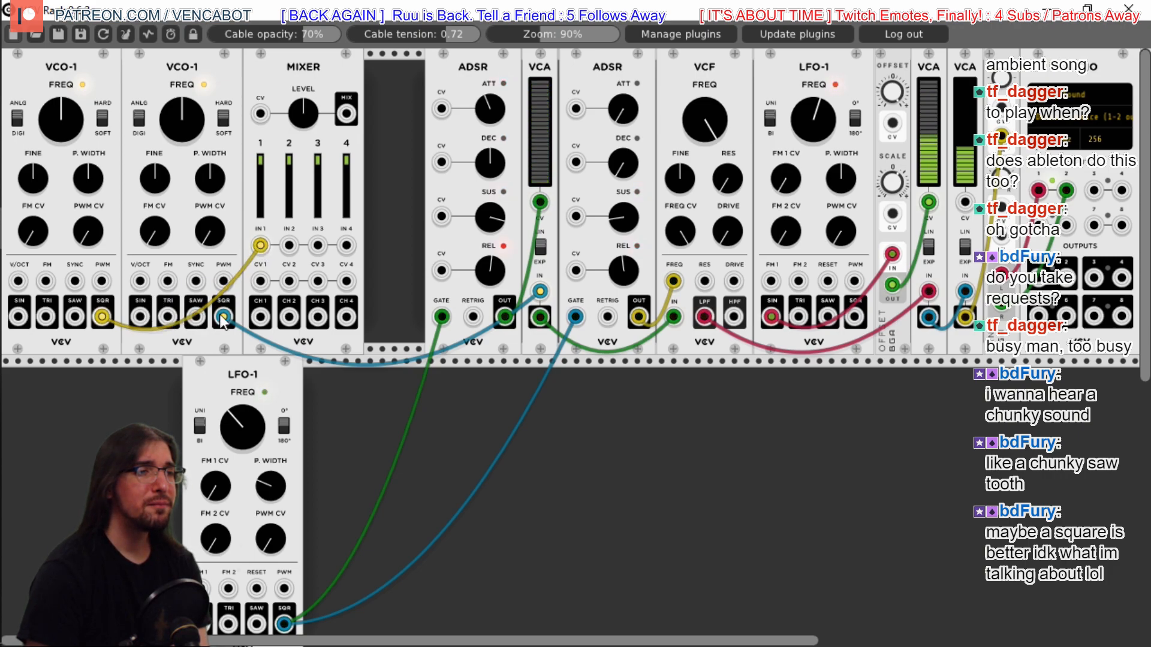
left_click_drag(542, 292, 289, 245)
left_click_drag(346, 114, 540, 292)
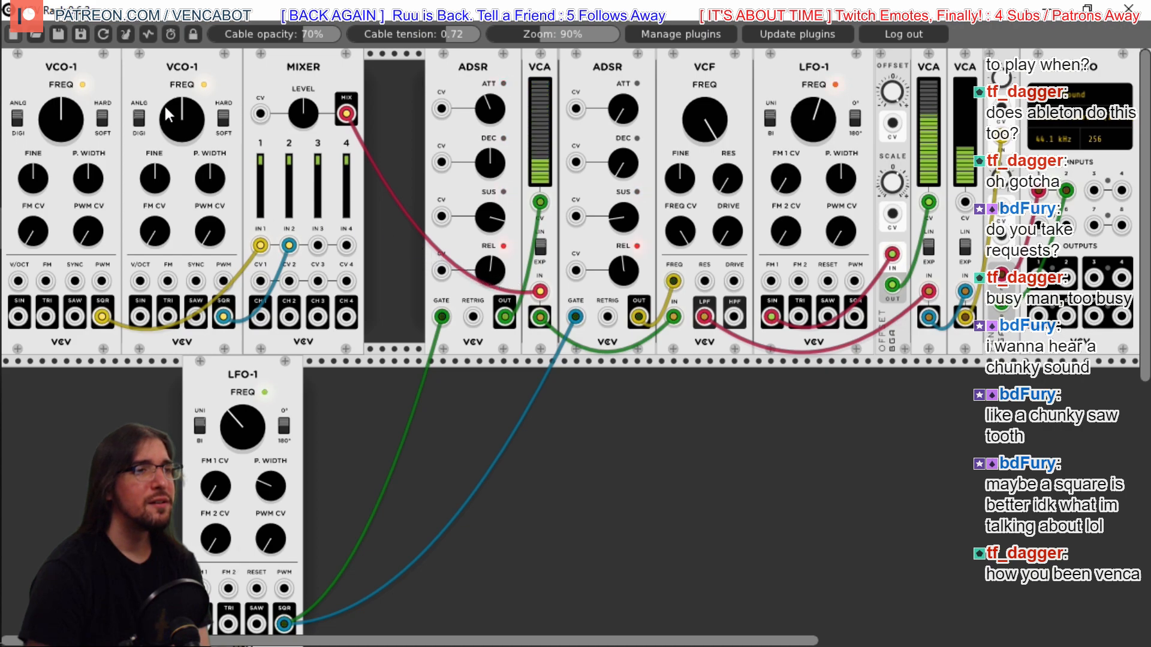
left_click_drag(154, 175, 154, 184)
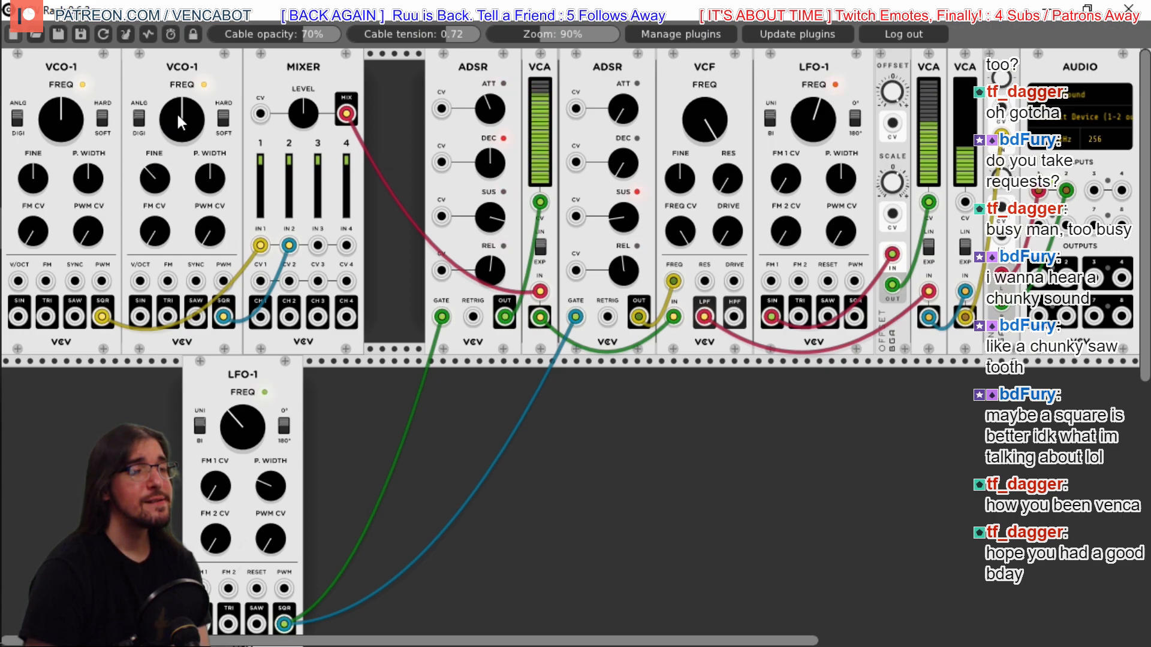
Move the mixer and both VCO-1 modules right so they sit flush against the first ADSR
left_click_drag(316, 70, 376, 71)
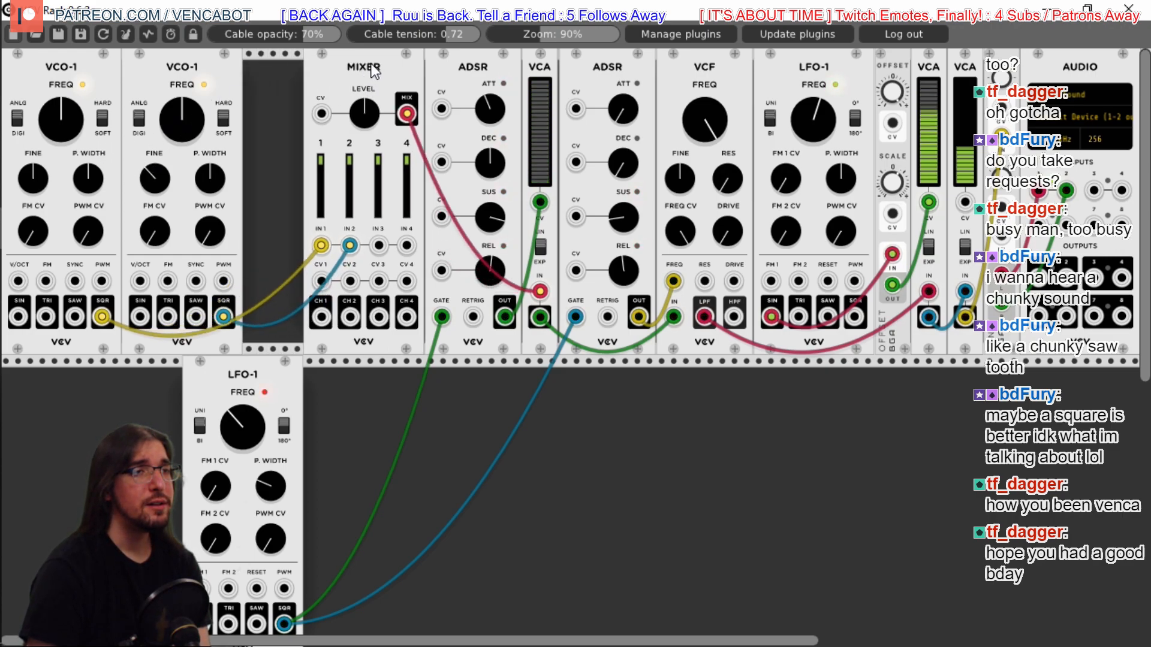
left_click_drag(167, 76, 227, 78)
left_click_drag(80, 62, 139, 69)
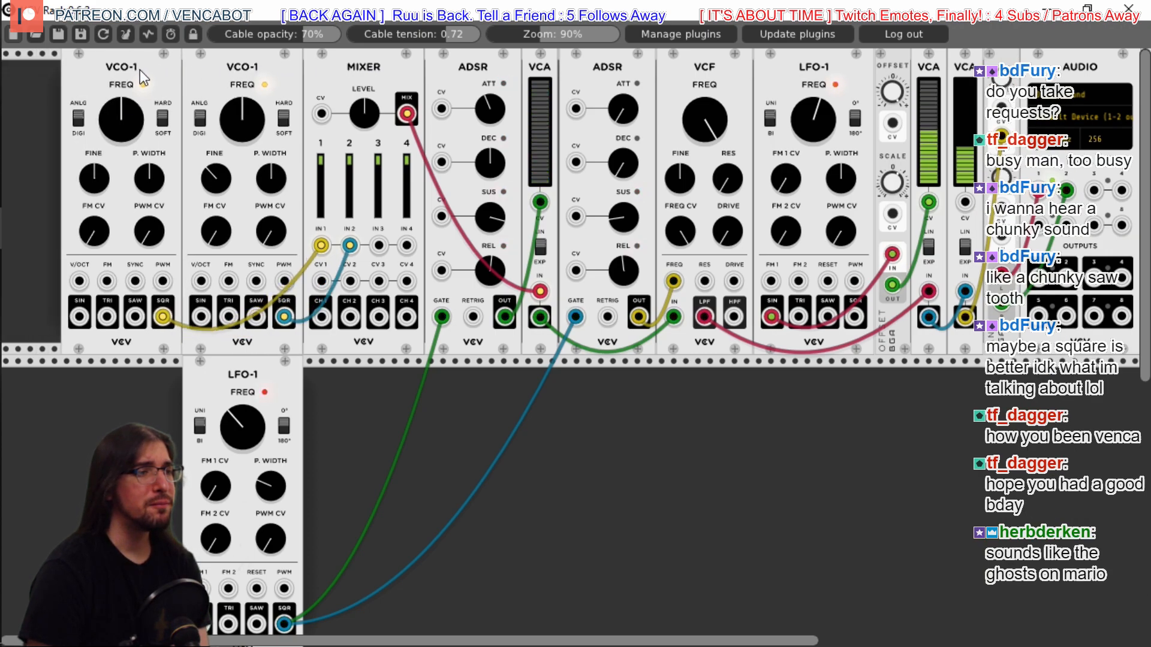
Add a cf Variable module at the left end of the second rack row
right_click(34, 419)
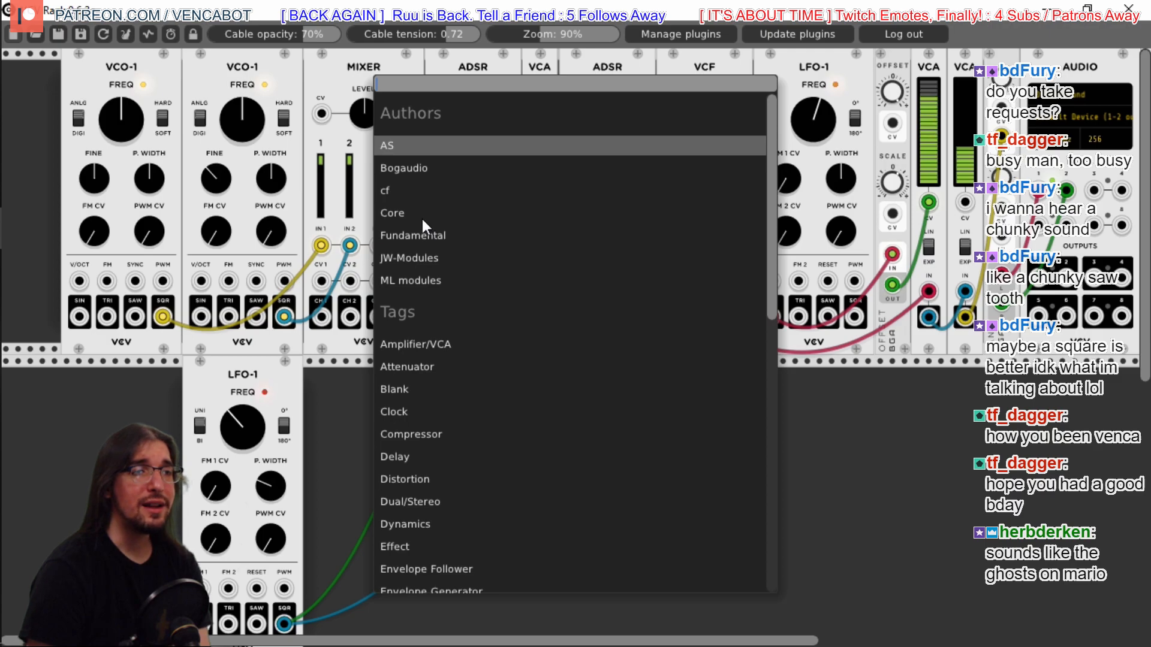
left_click(413, 189)
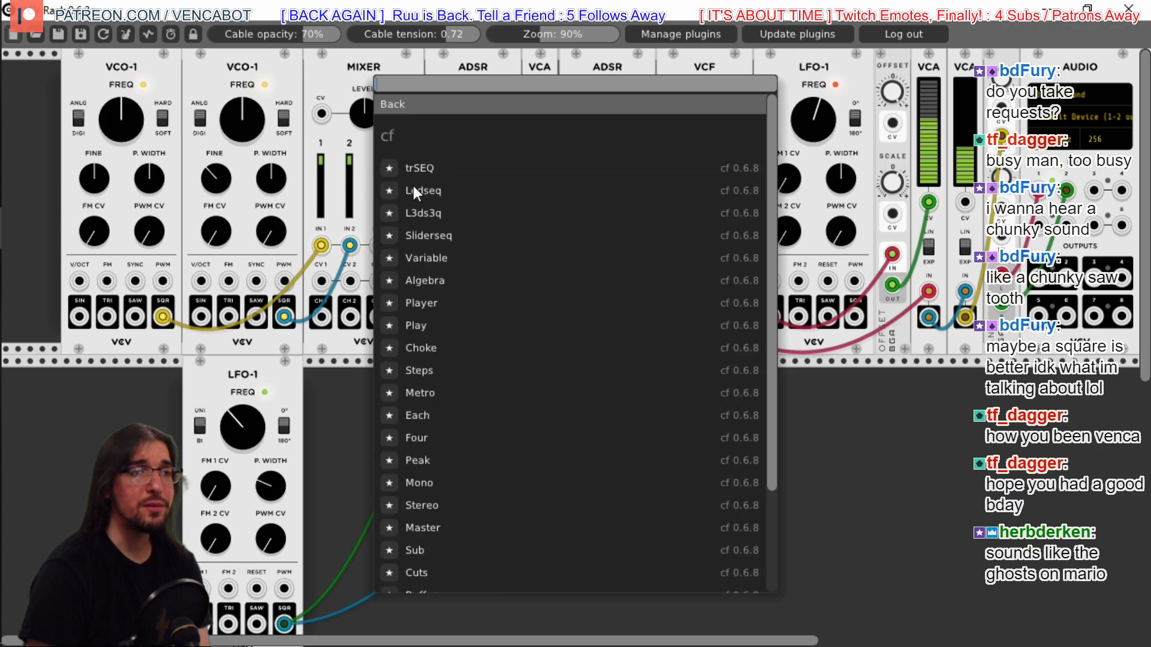
left_click(454, 264)
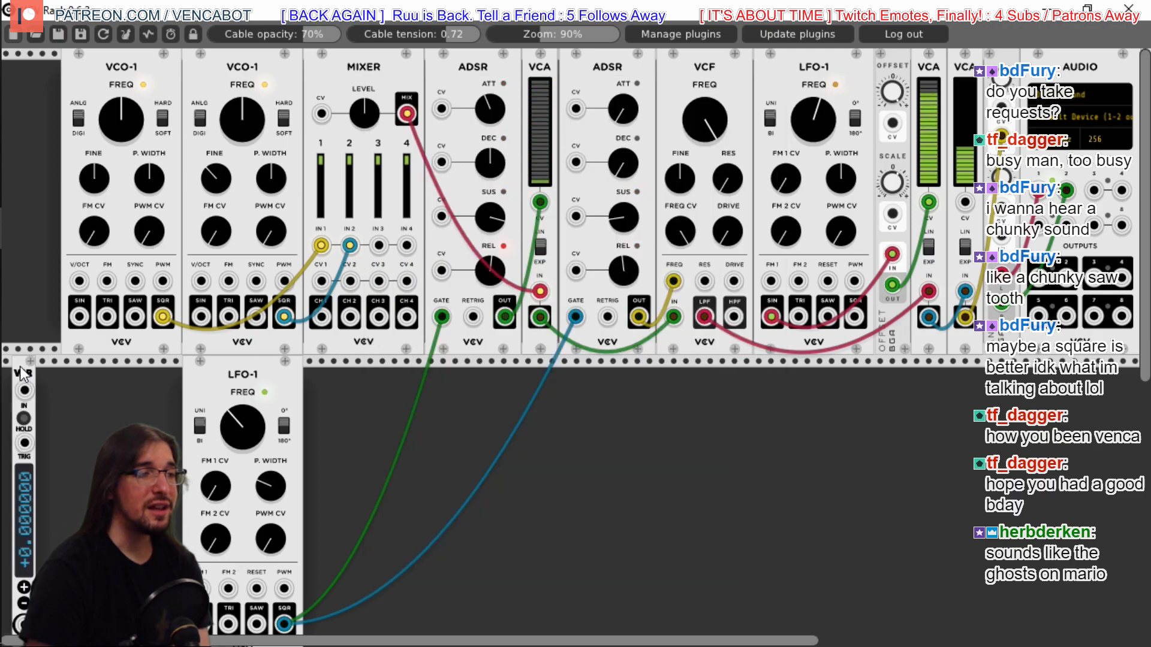
left_click_drag(23, 373, 11, 373)
Add a Fundamental VCA-1 near the Variable module, set the Variable to +1.000000 and patch its output into the VCA's input
right_click(66, 395)
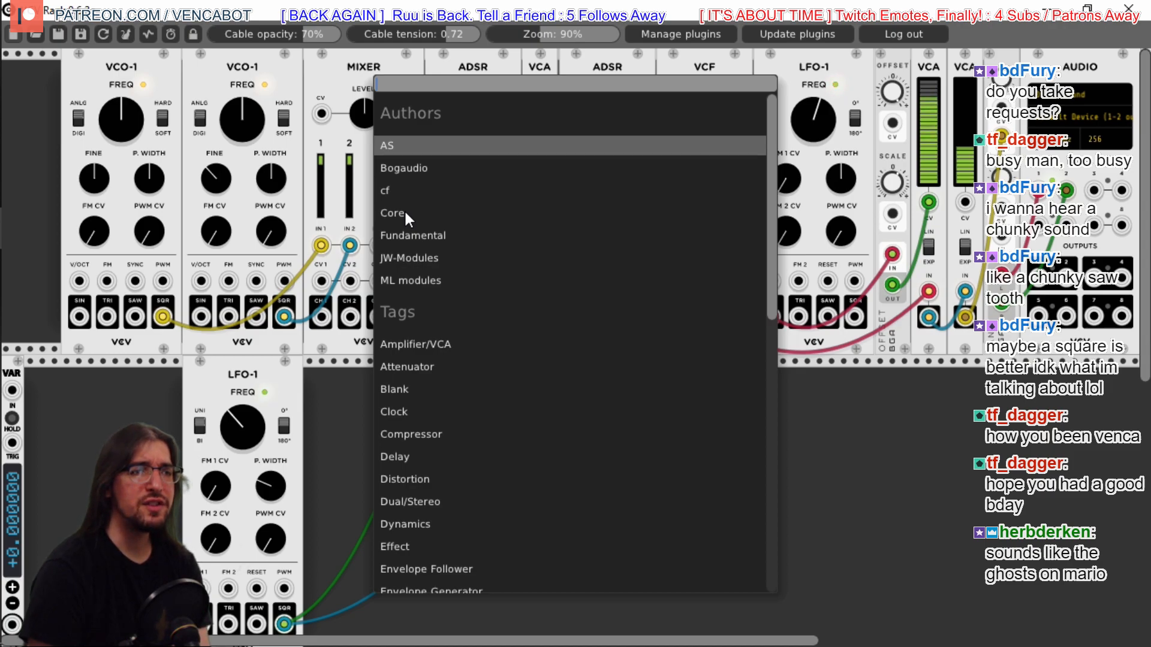
left_click(408, 237)
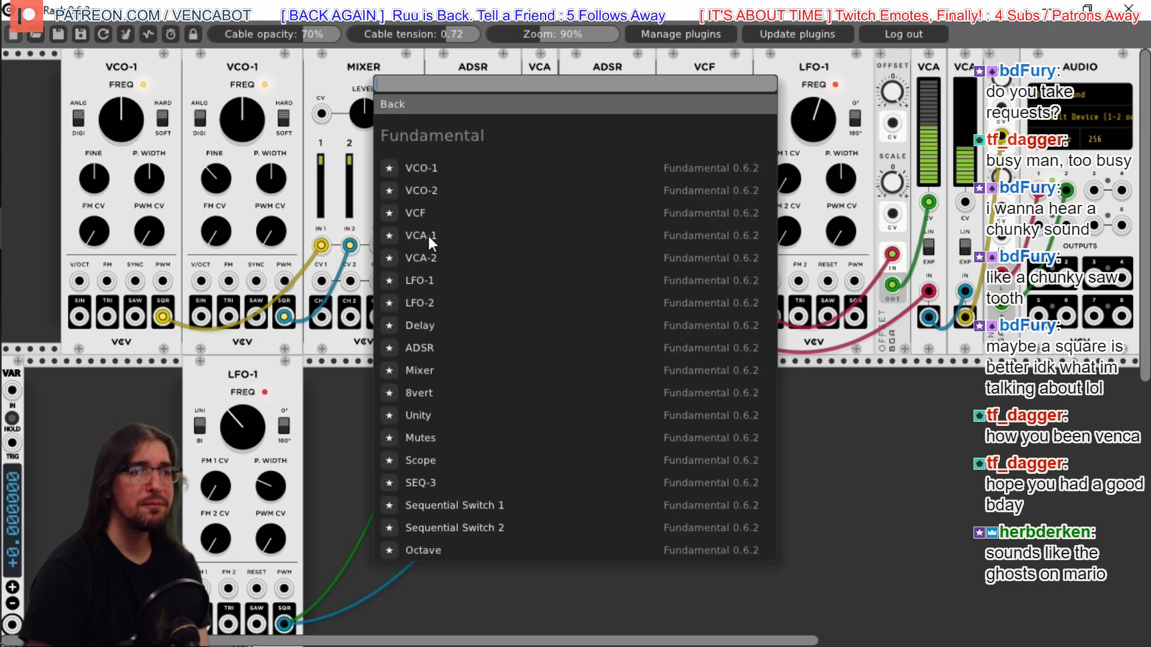
left_click(429, 236)
left_click(17, 589)
left_click_drag(12, 626, 66, 369)
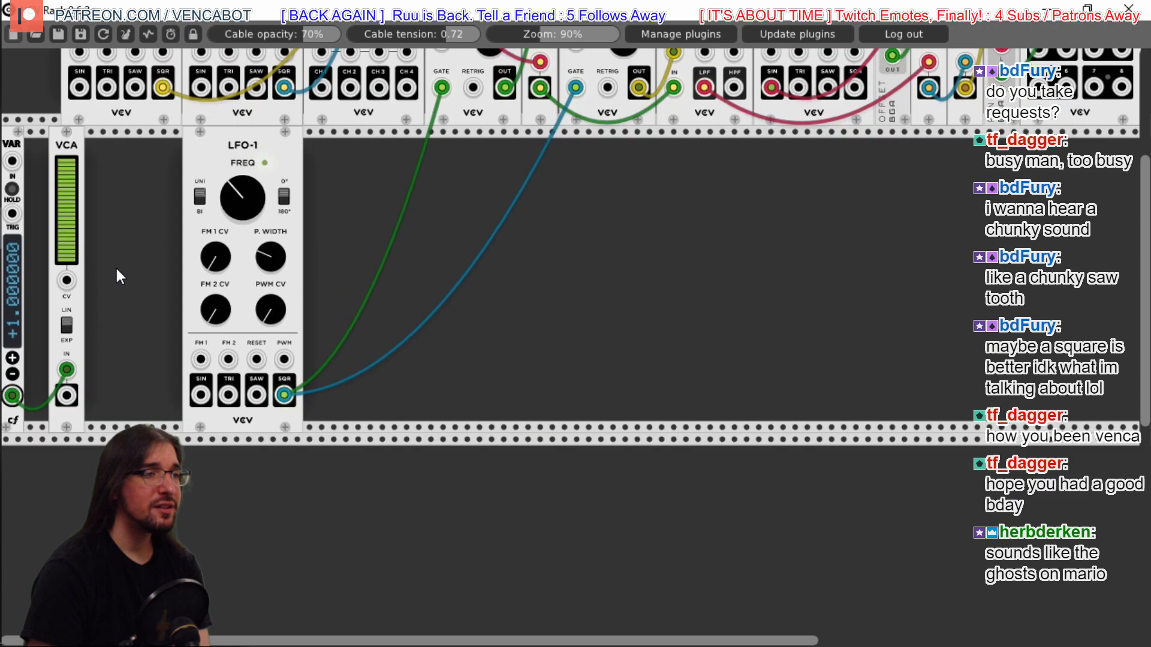
Place the new VCA flush against the Variable module and patch its output to the V/OCT inputs of both VCO-1s
scroll(117, 271, "up", 4)
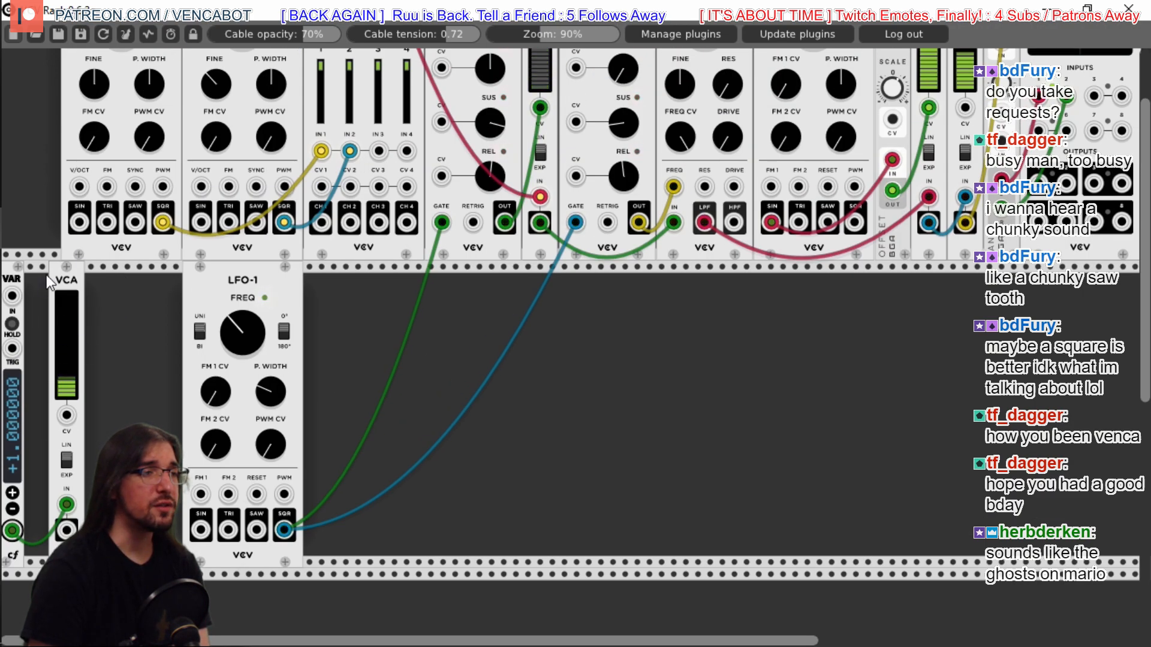
left_click_drag(52, 277, 29, 278)
left_click_drag(44, 531, 79, 187)
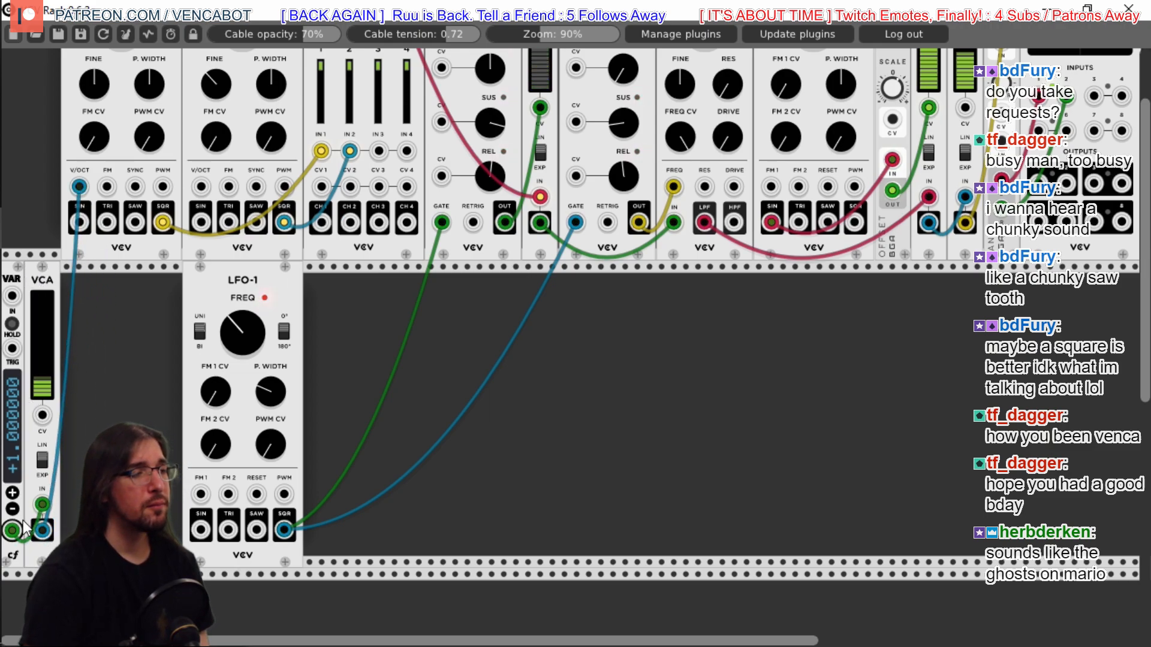
left_click_drag(42, 530, 200, 186)
scroll(380, 342, "up", 2)
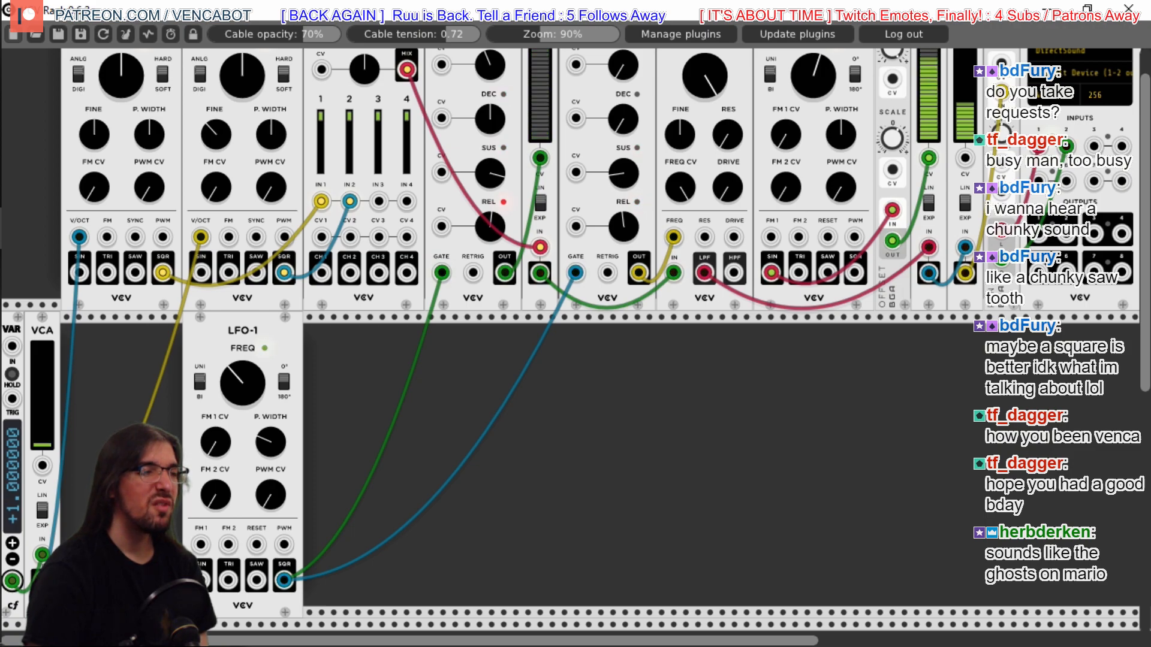
Try adding a second Fundamental VCA-1 in the lower row and place it flush against the existing VCA
right_click(92, 362)
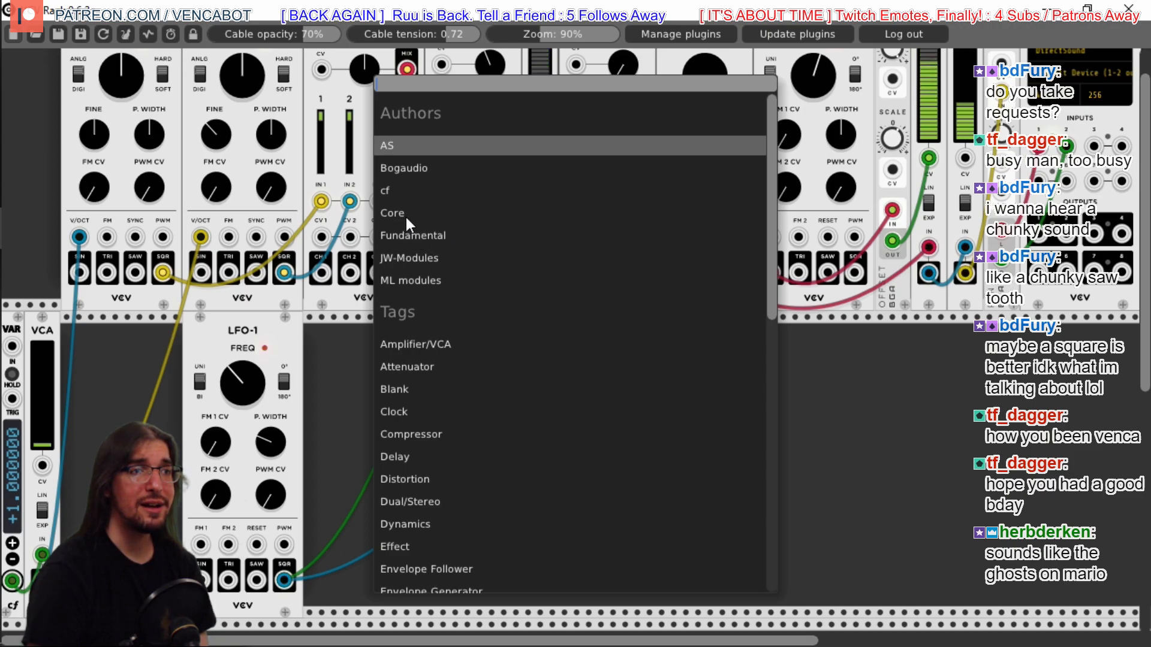
left_click(401, 236)
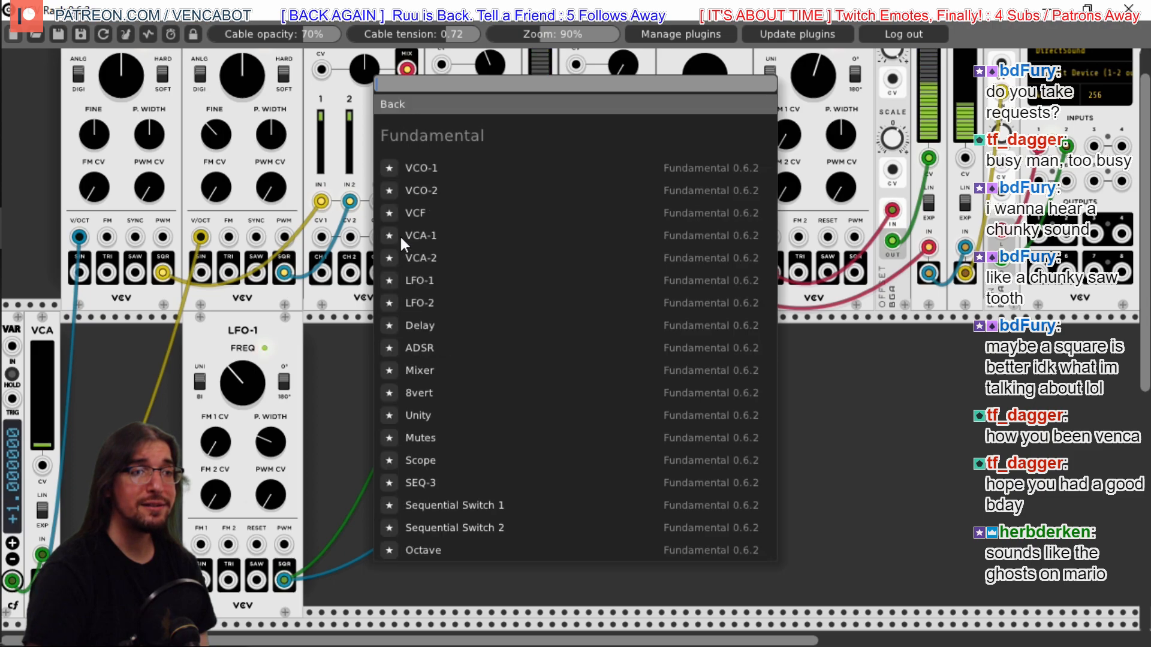
left_click(415, 240)
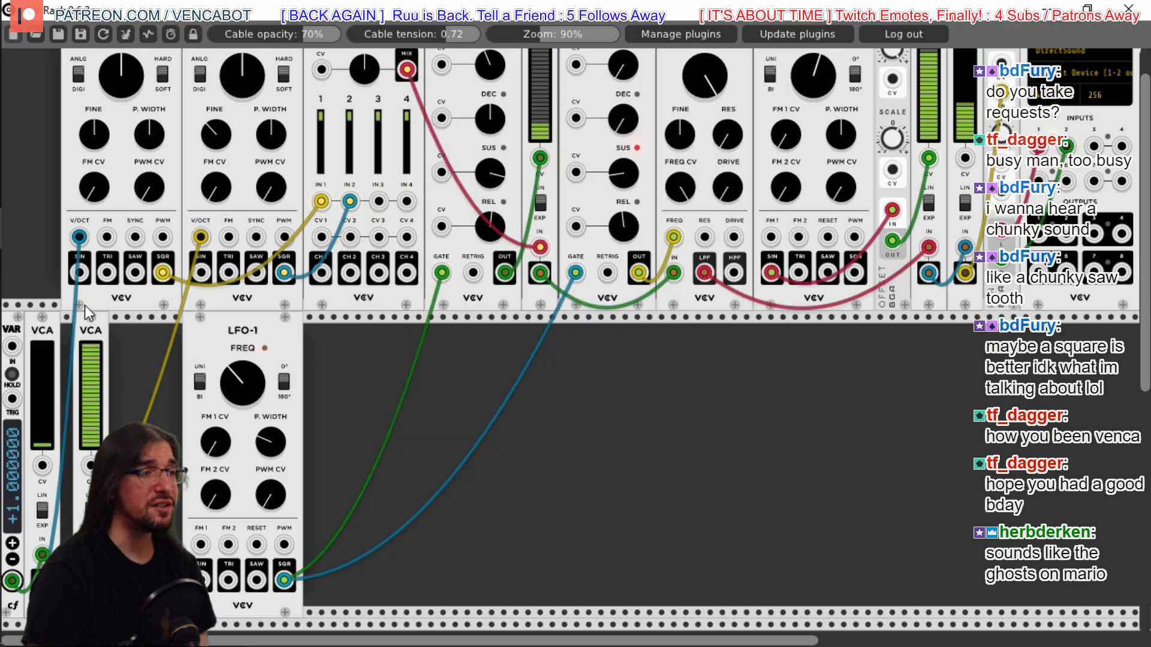
left_click_drag(42, 330, 58, 348)
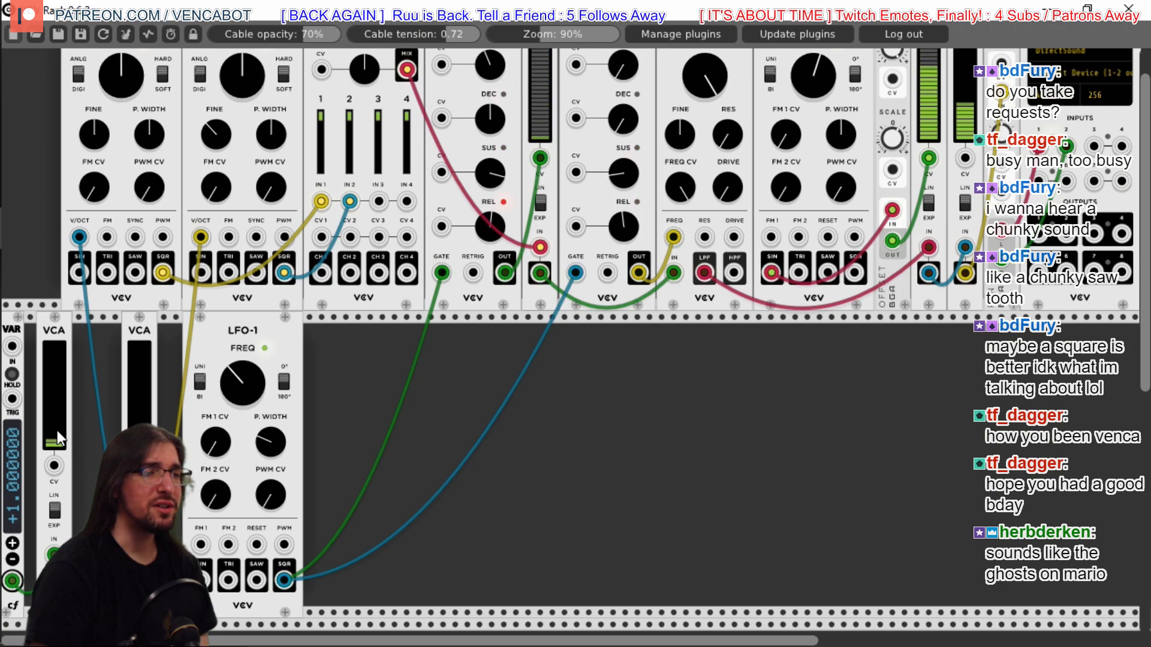
left_click_drag(136, 319, 58, 328)
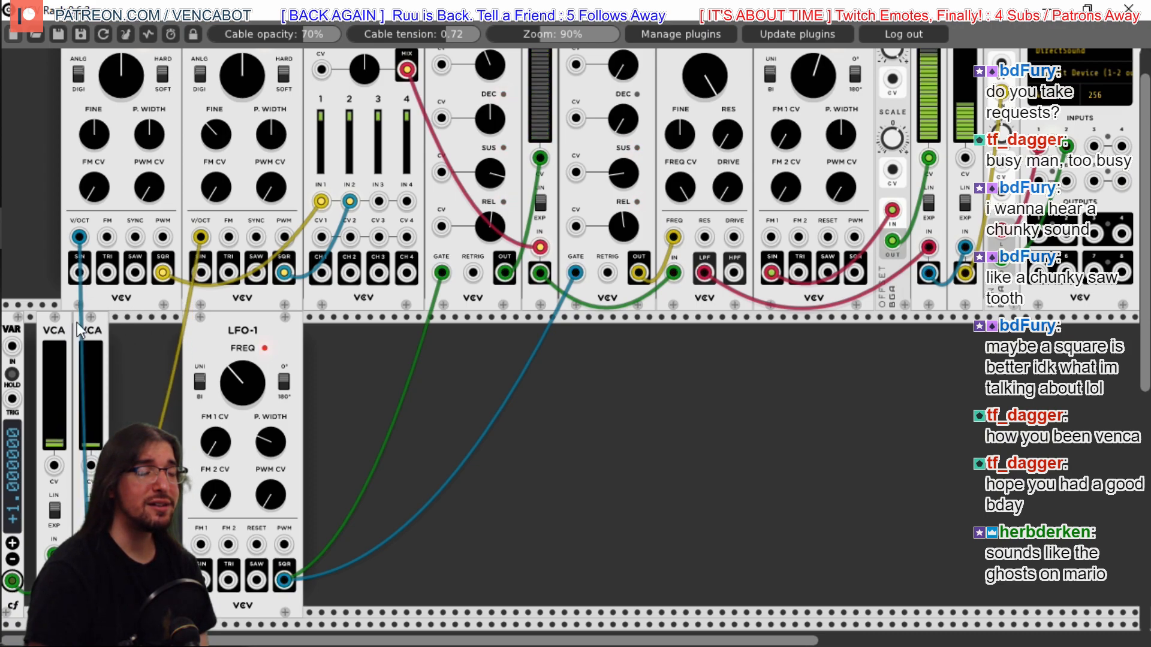
Delete both VCA-1 modules next to the Variable module in the lower row
right_click(101, 325)
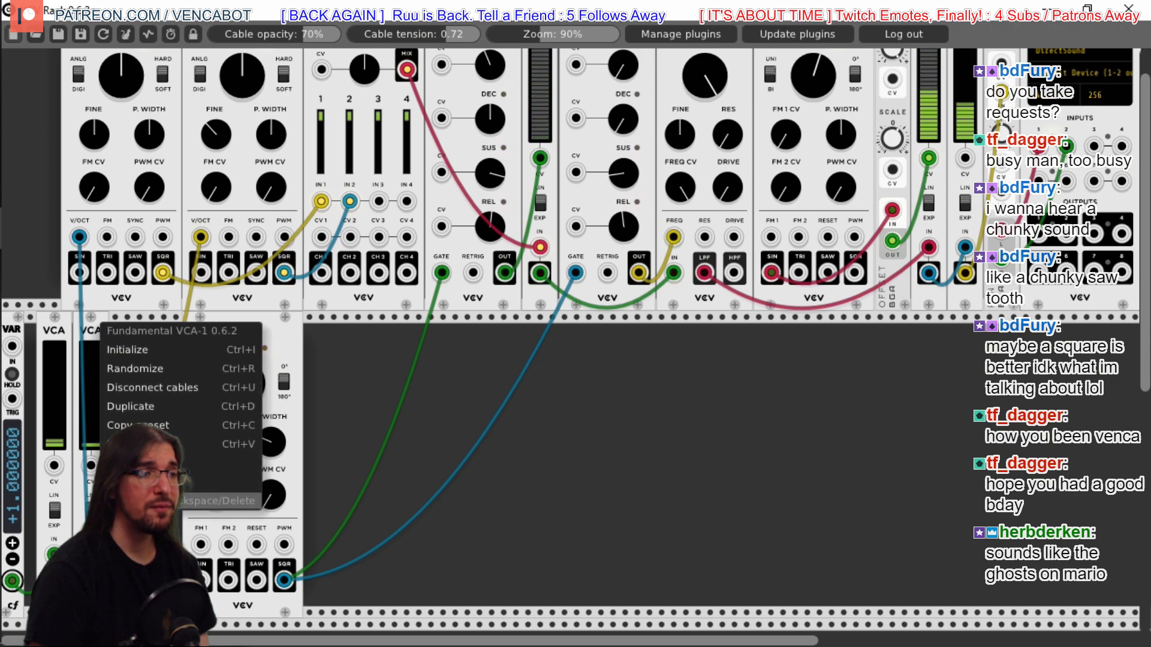
left_click(150, 501)
right_click(58, 330)
left_click(78, 502)
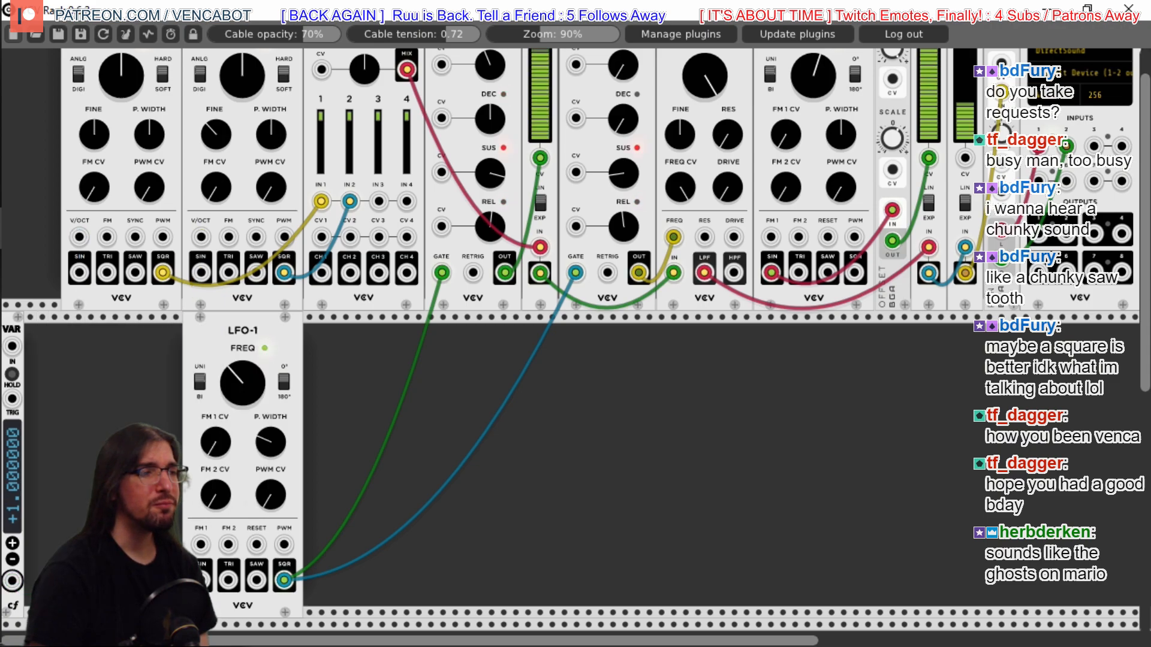
Add a Bogaudio OFFSET module in the lower row and move it beside the Variable module
double_click(62, 395)
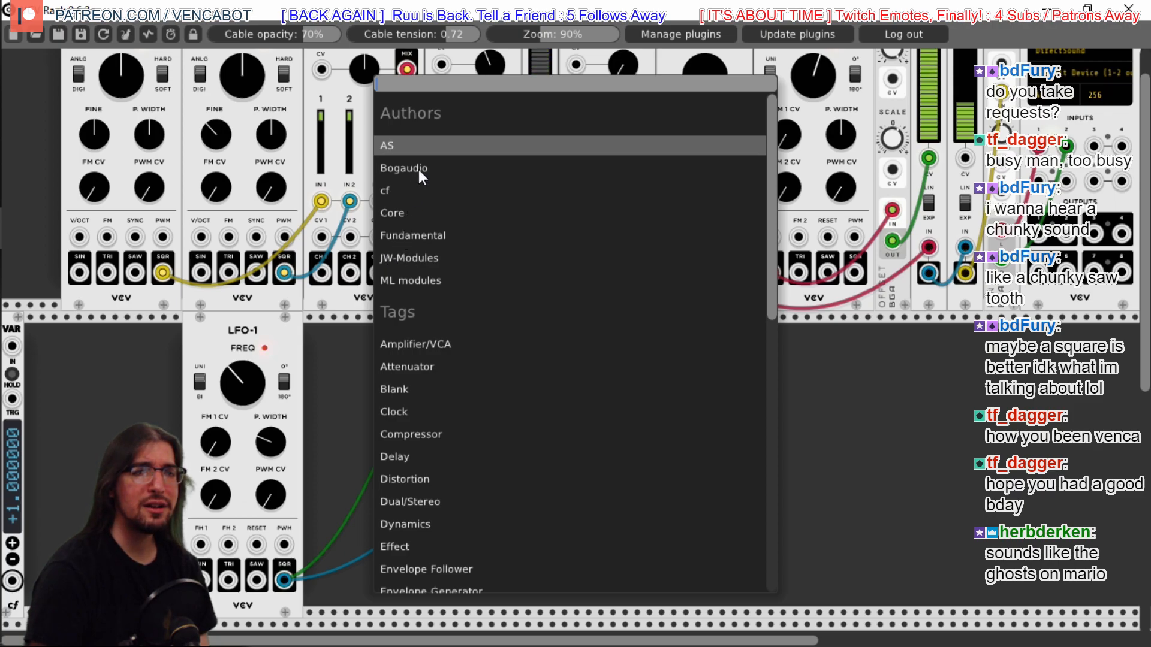
left_click(851, 489)
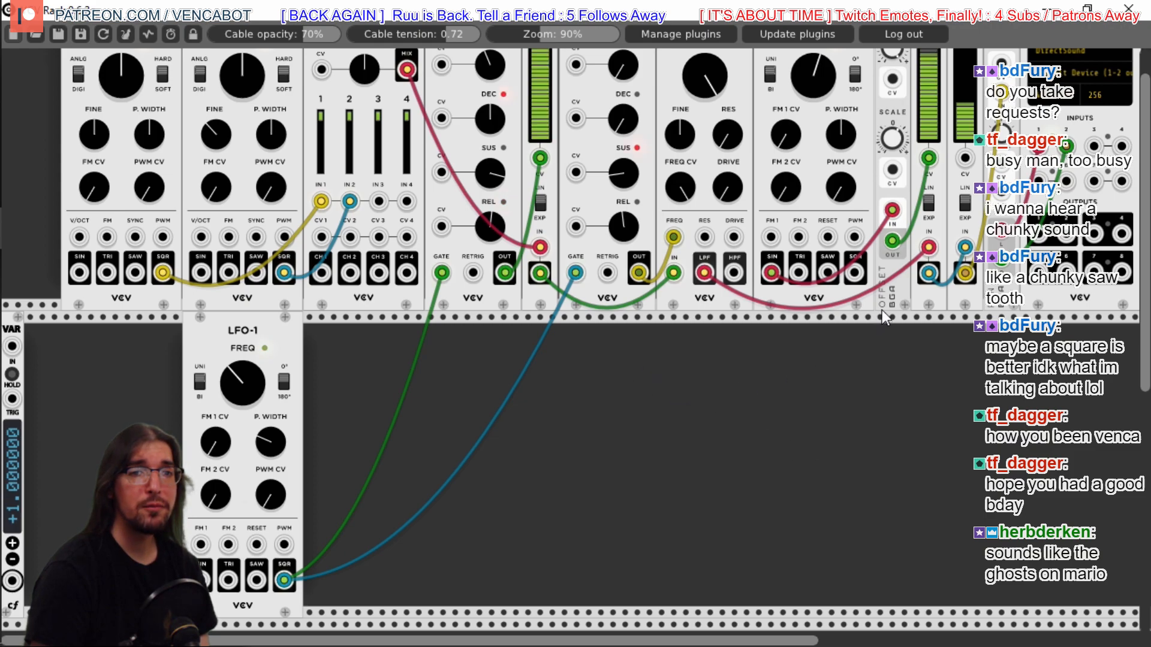
right_click(681, 396)
left_click(401, 168)
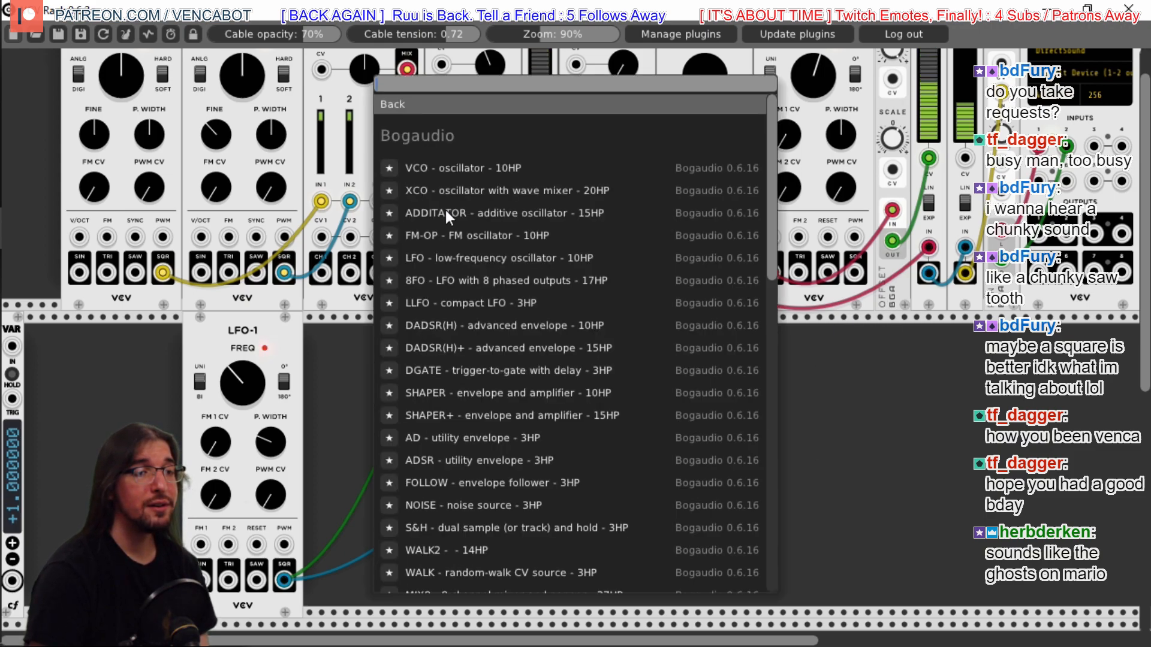
scroll(631, 316, "down", 3)
scroll(605, 333, "down", 5)
scroll(590, 342, "down", 6)
left_click(426, 482)
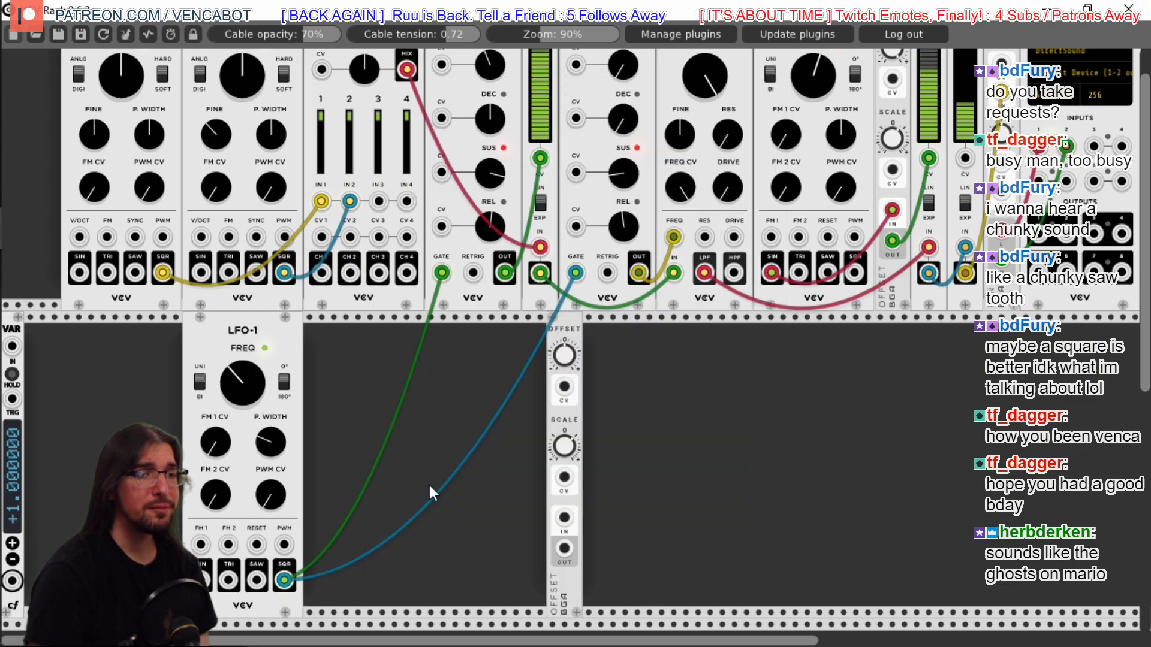
left_click_drag(565, 333, 47, 333)
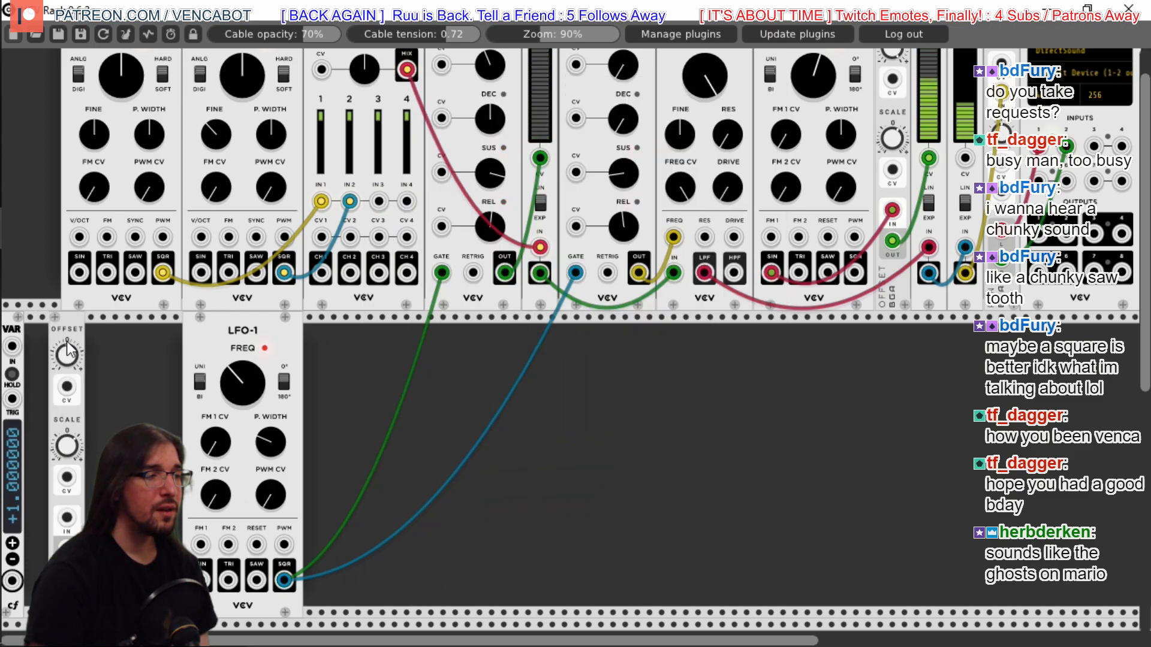
Patch the Variable output into the lower OFFSET module's input, and its output to the V/OCT inputs of both VCO-1s
left_click_drag(12, 580, 83, 254)
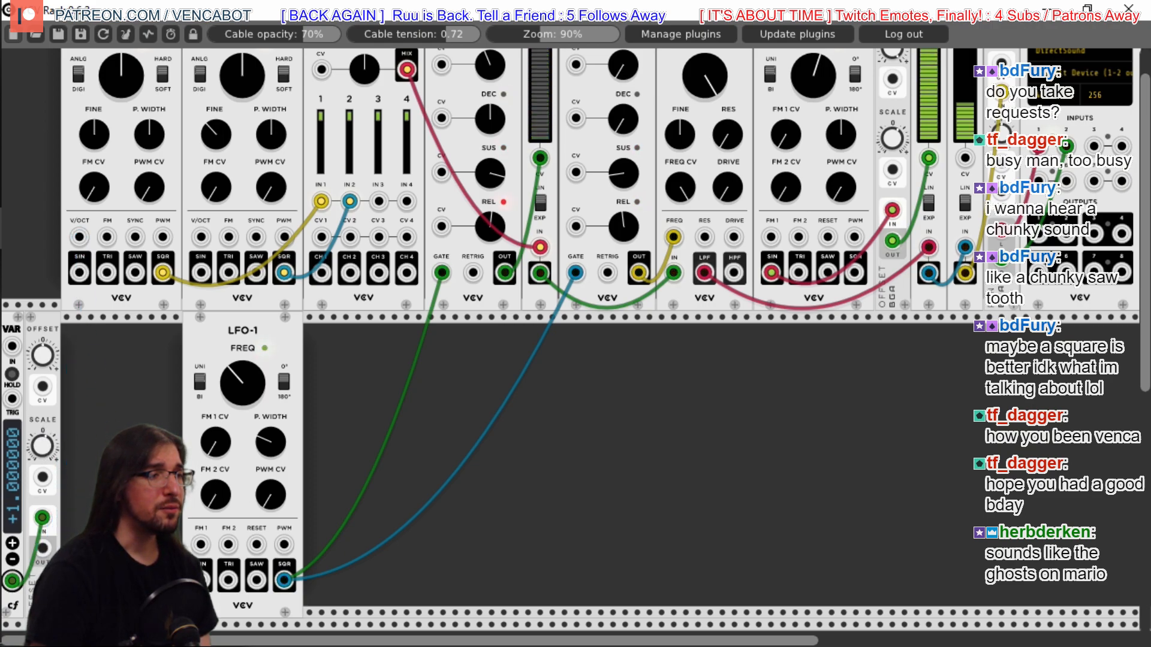
left_click_drag(43, 549, 89, 249)
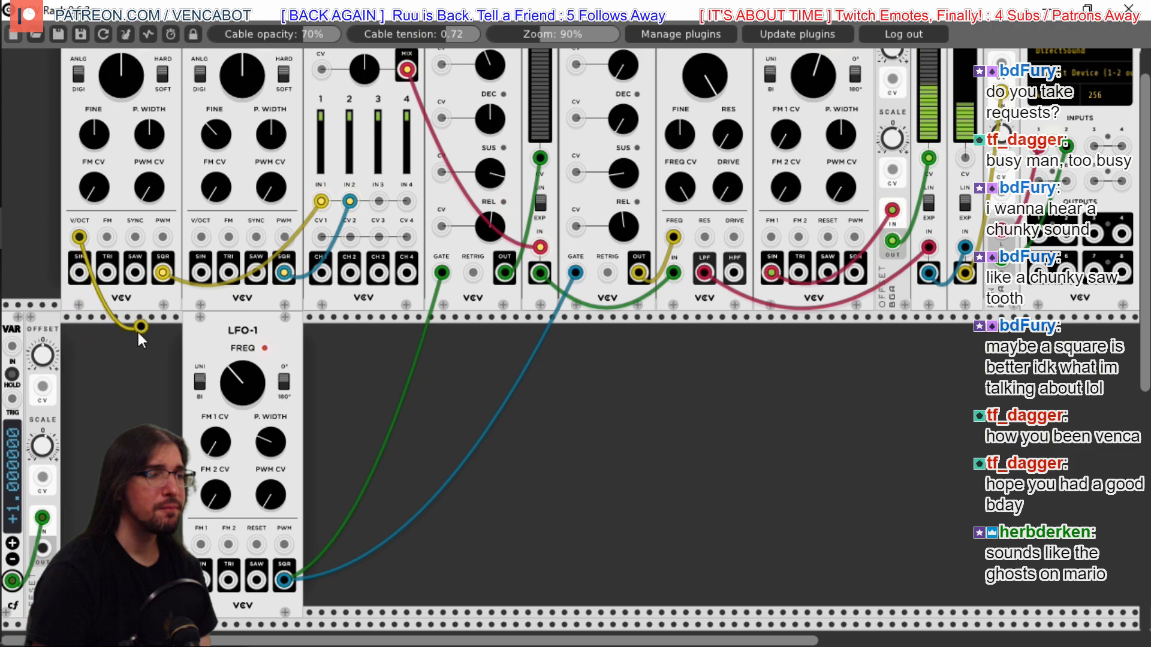
left_click_drag(43, 548, 201, 237)
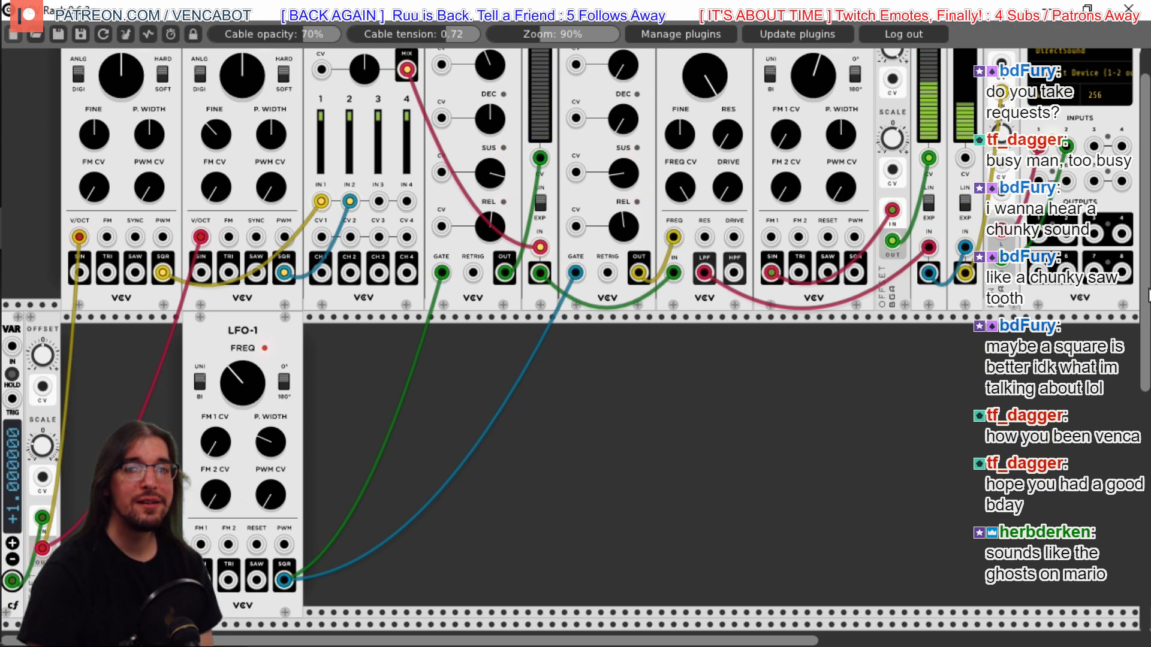
Try a lower cutoff and a higher resonance on the VCF, returning each to its original position
scroll(1148, 295, "up", 2)
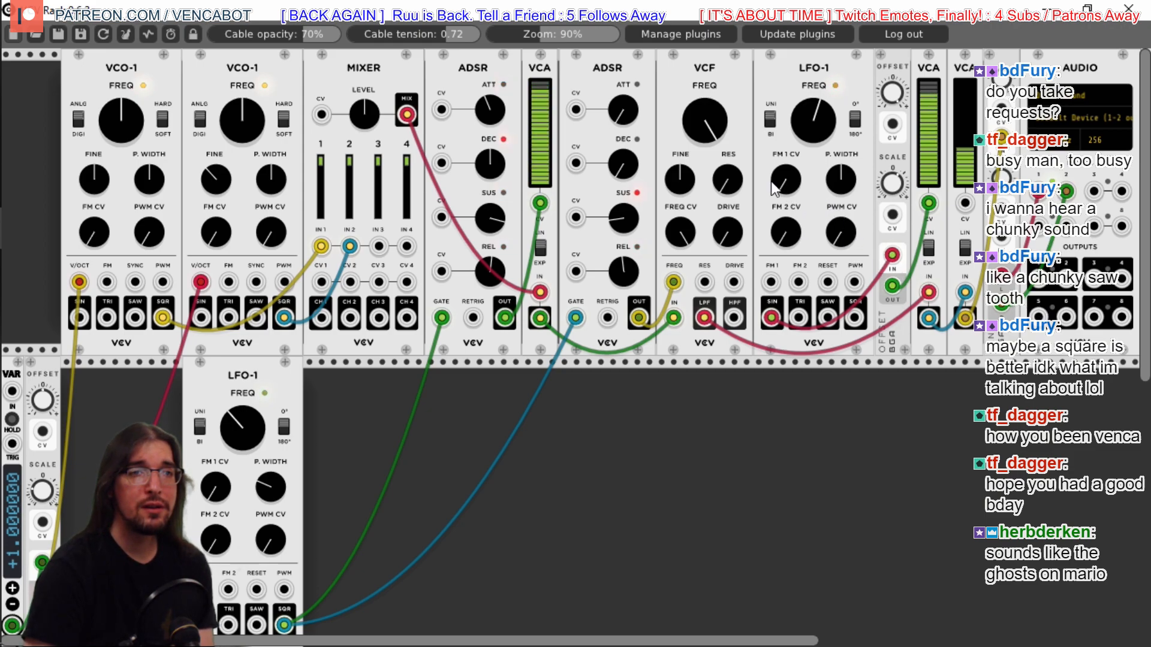
left_click_drag(725, 237, 724, 557)
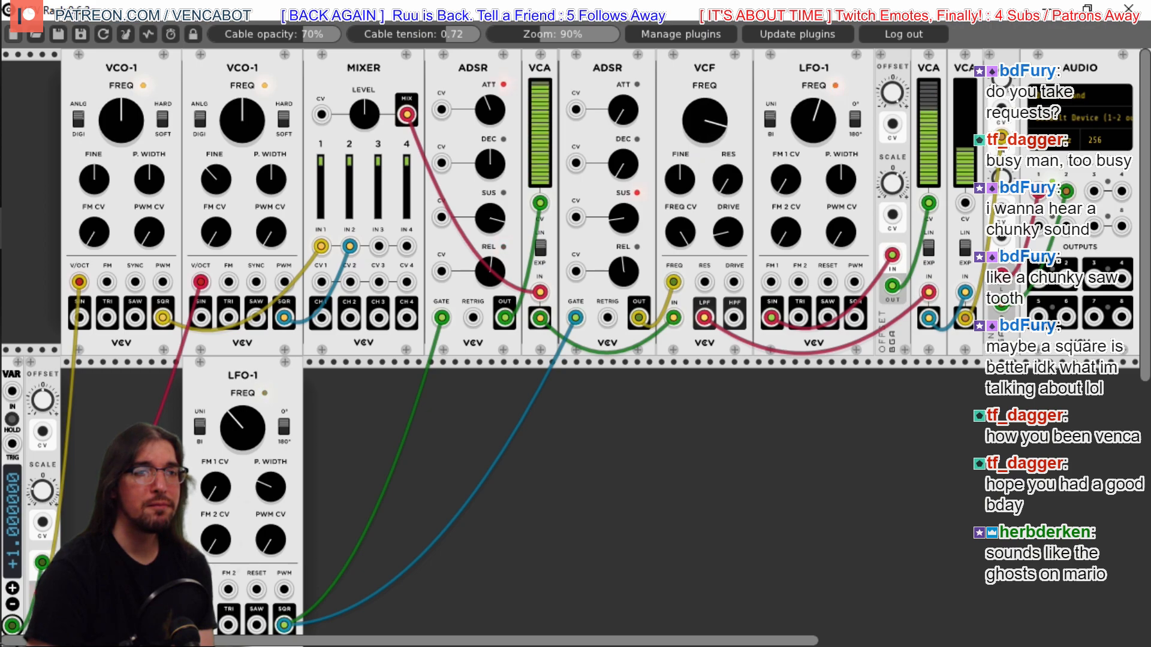
left_click_drag(705, 120, 705, 102)
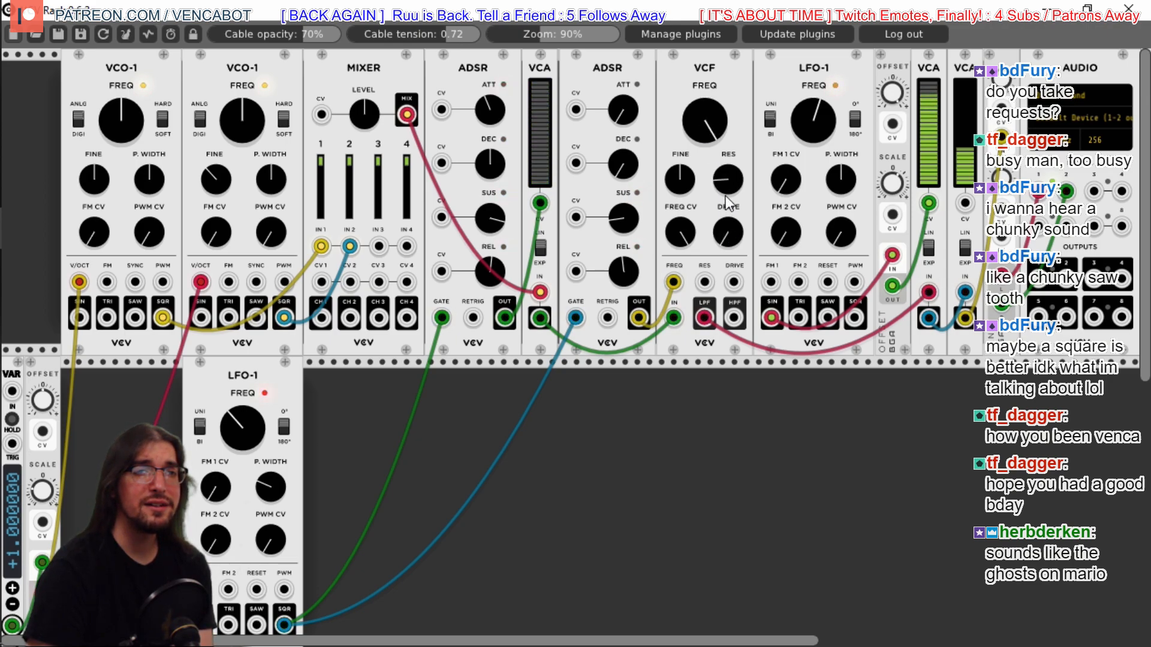
left_click_drag(727, 179, 727, 174)
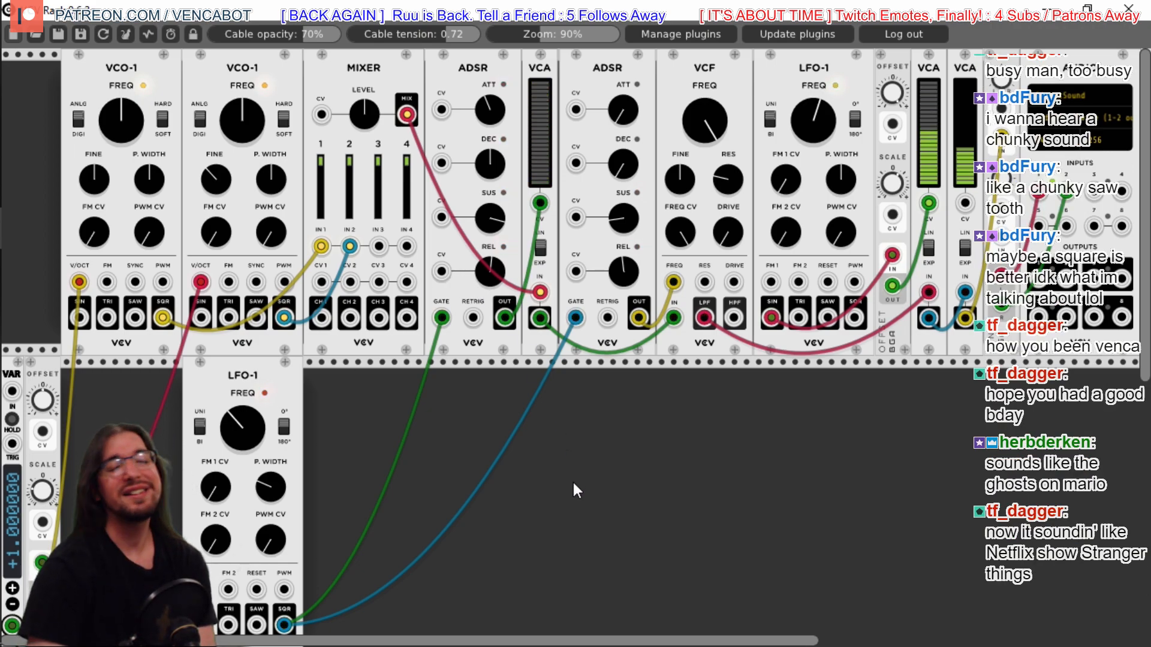
scroll(589, 516, "down", 2)
scroll(588, 509, "up", 2)
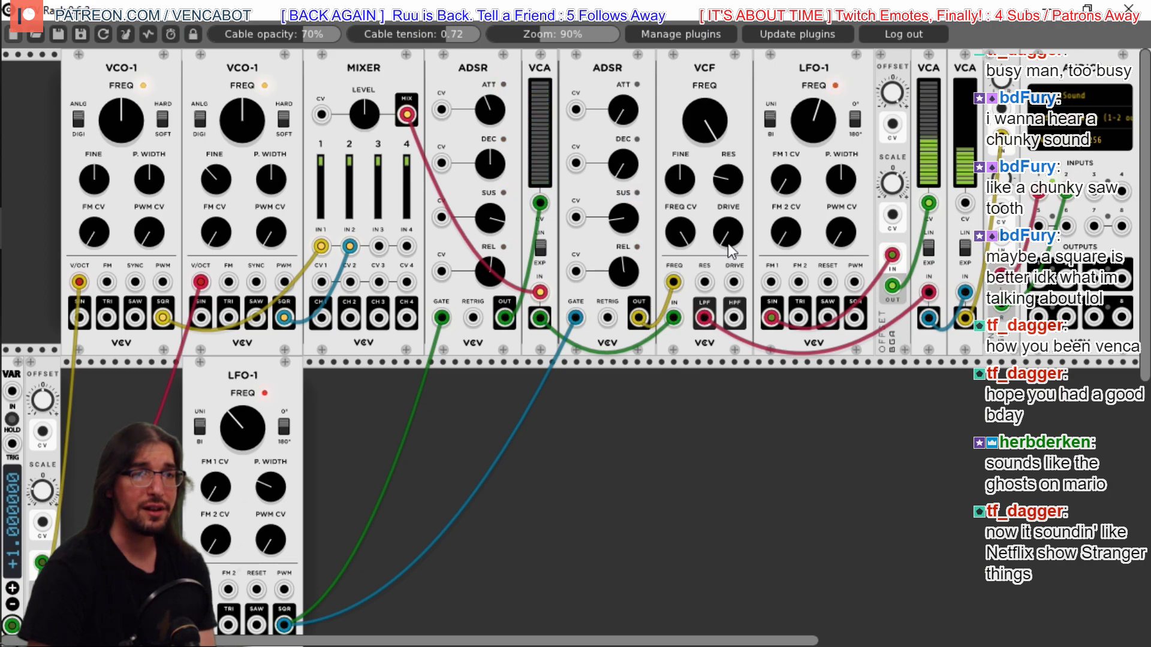
left_click_drag(720, 175, 721, 234)
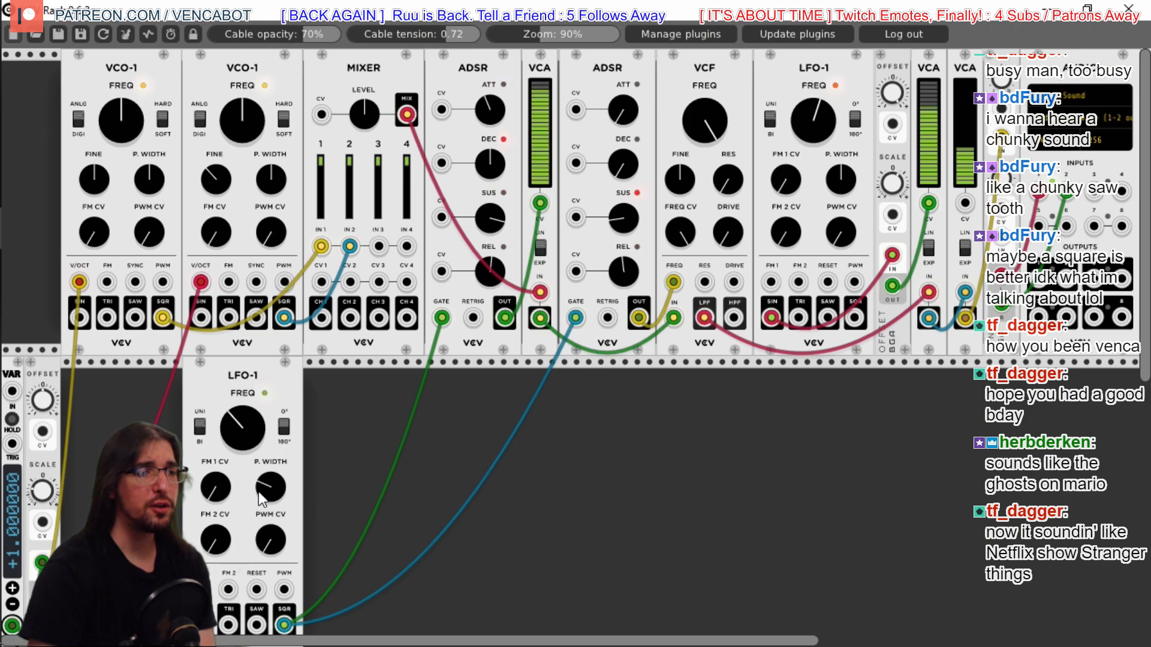
Widen the lower LFO-1's pulse to near the midpoint, shorten the first ADSR's attack and lower the sustain on both ADSRs
left_click_drag(264, 488, 264, 479)
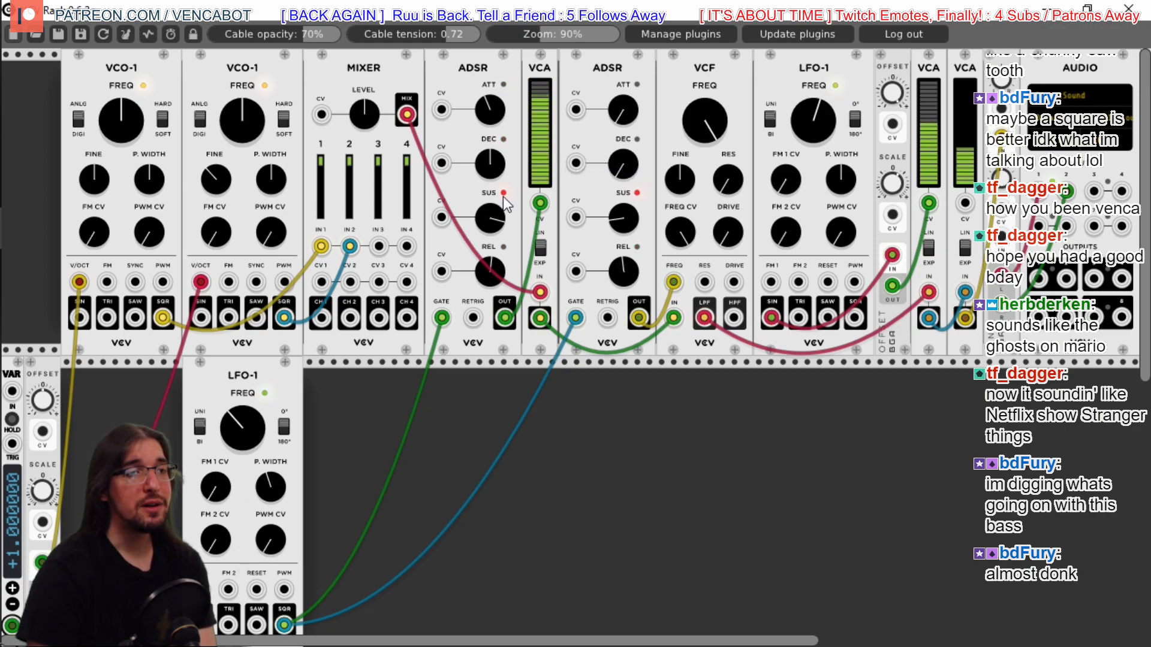
left_click_drag(488, 220, 488, 263)
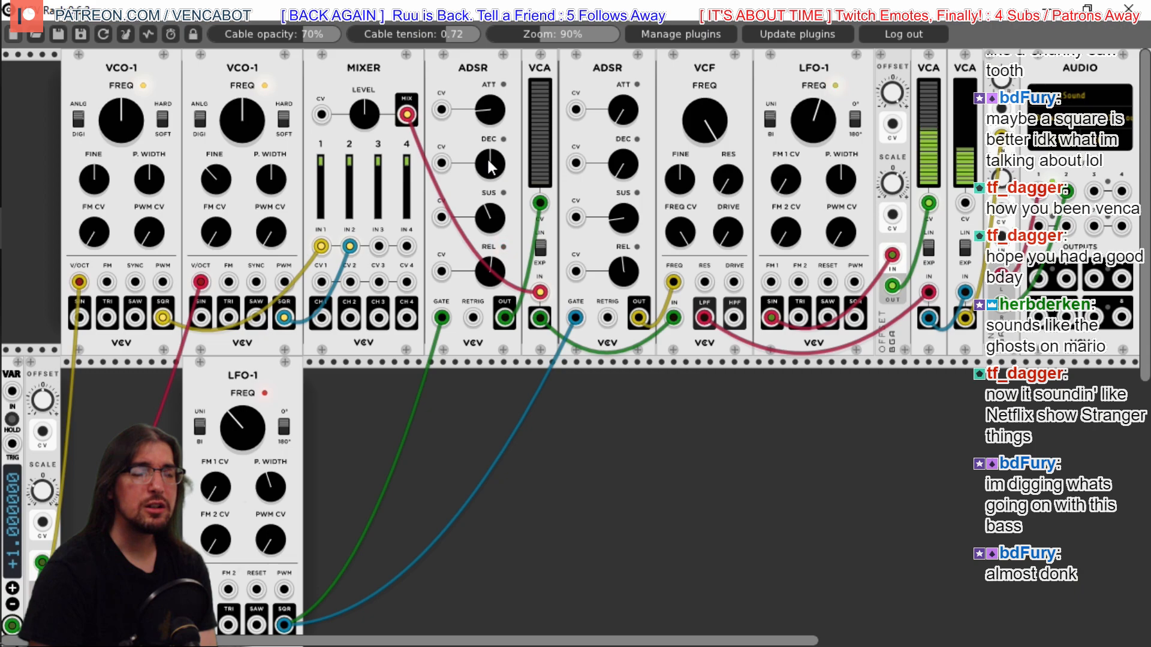
left_click_drag(488, 160, 489, 171)
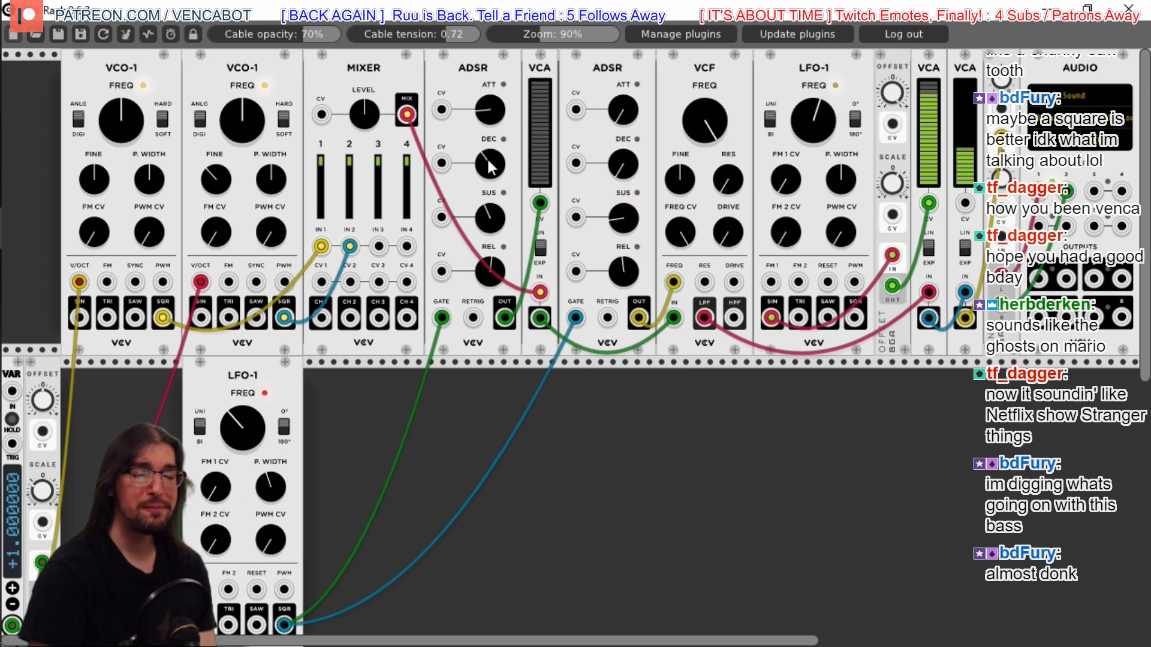
left_click_drag(485, 160, 485, 148)
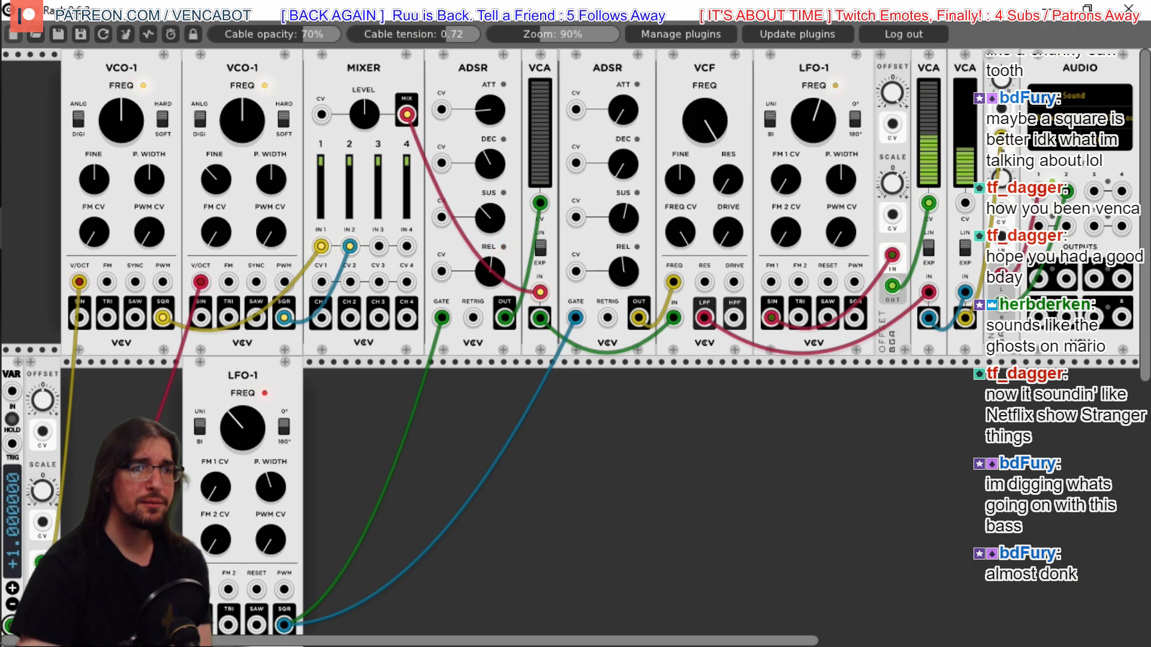
left_click_drag(623, 219, 623, 198)
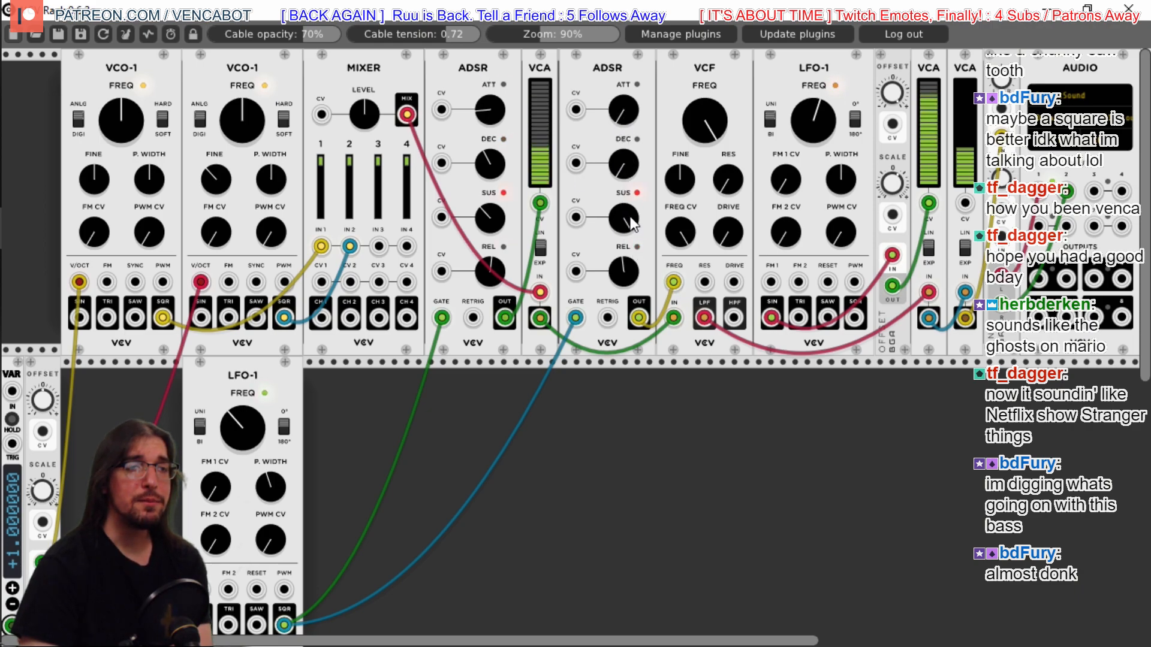
Delete the first ADSR and its neighbouring VCA, and patch the mixer's MIX output directly into the VCF input
right_click(473, 70)
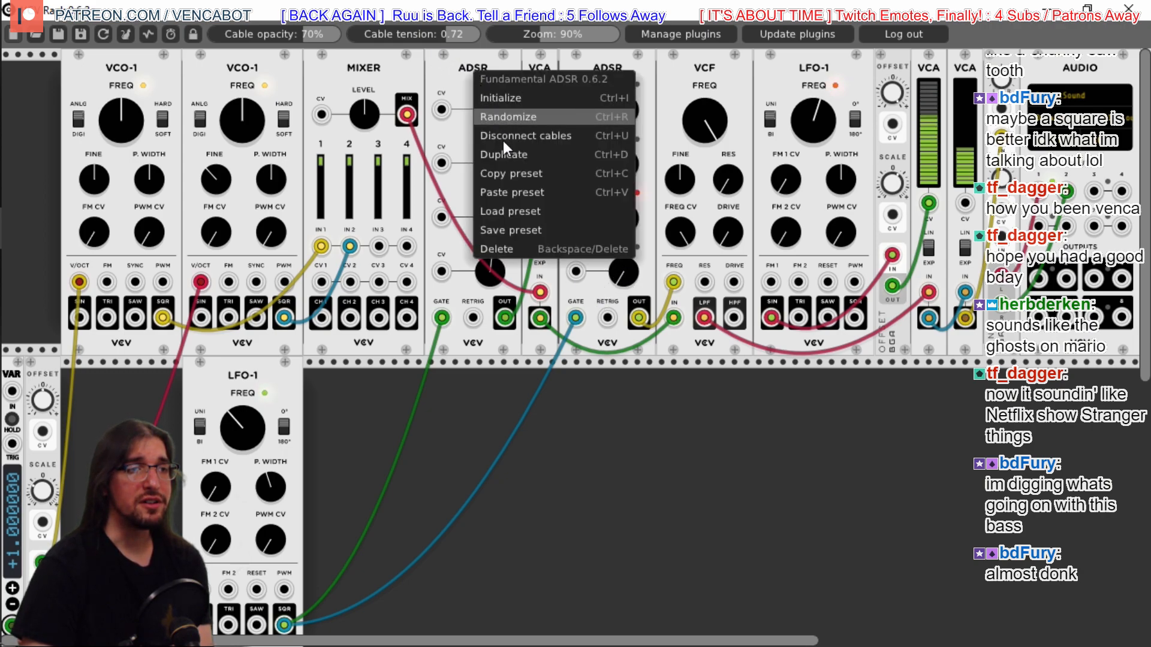
left_click(524, 246)
right_click(534, 63)
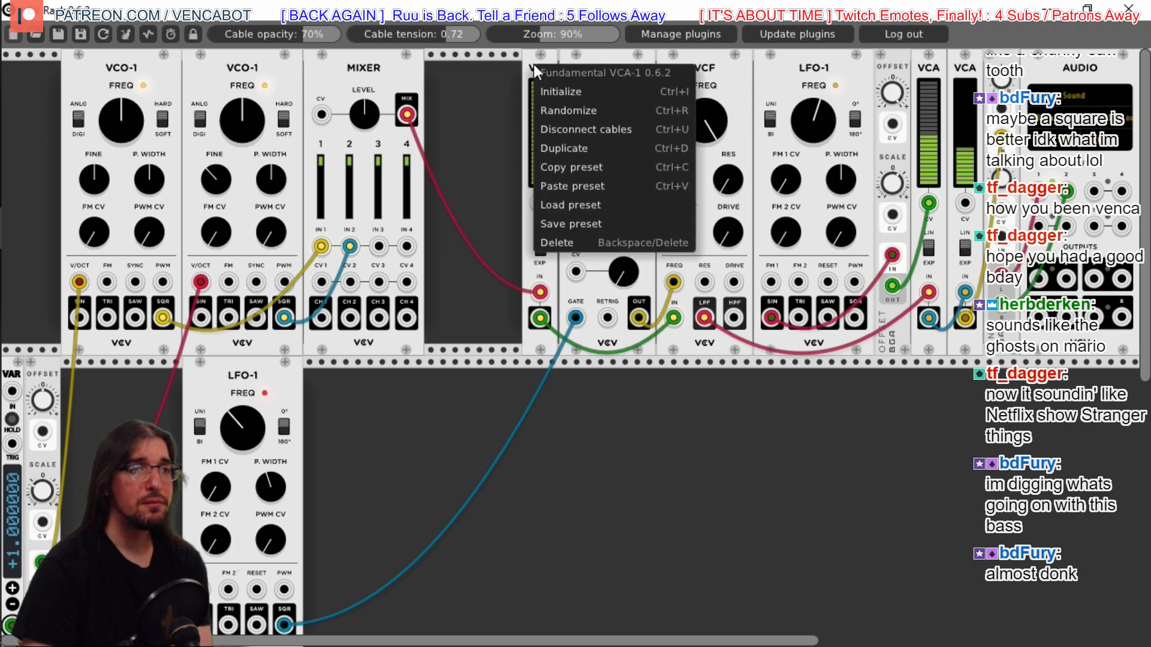
left_click(581, 236)
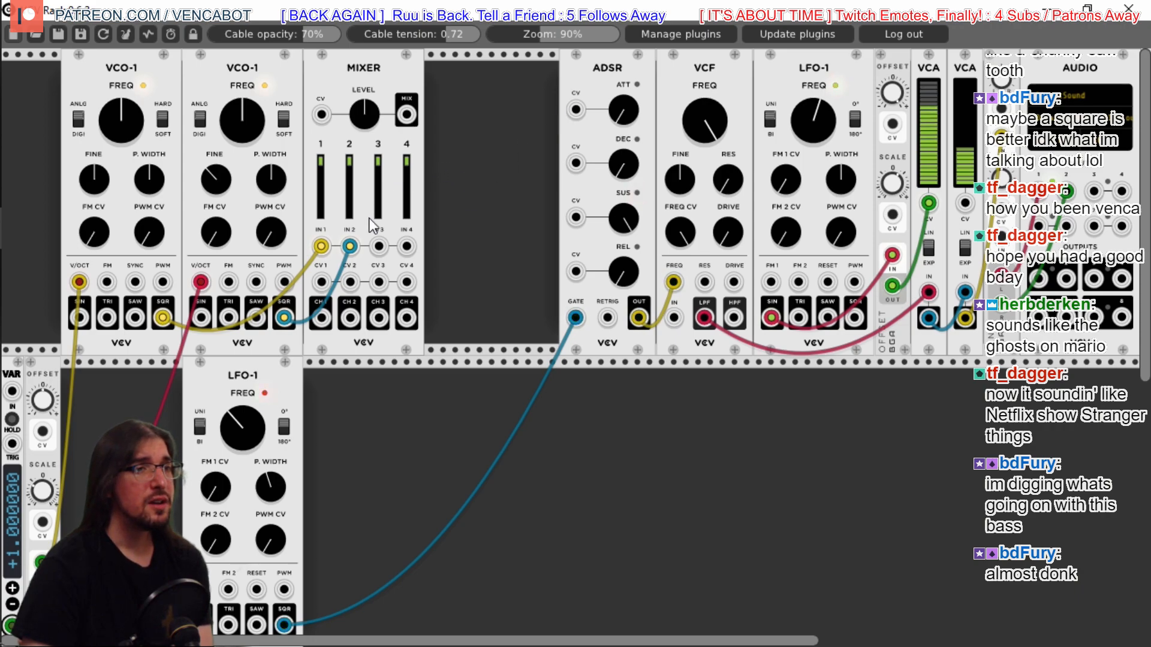
left_click_drag(408, 114, 681, 327)
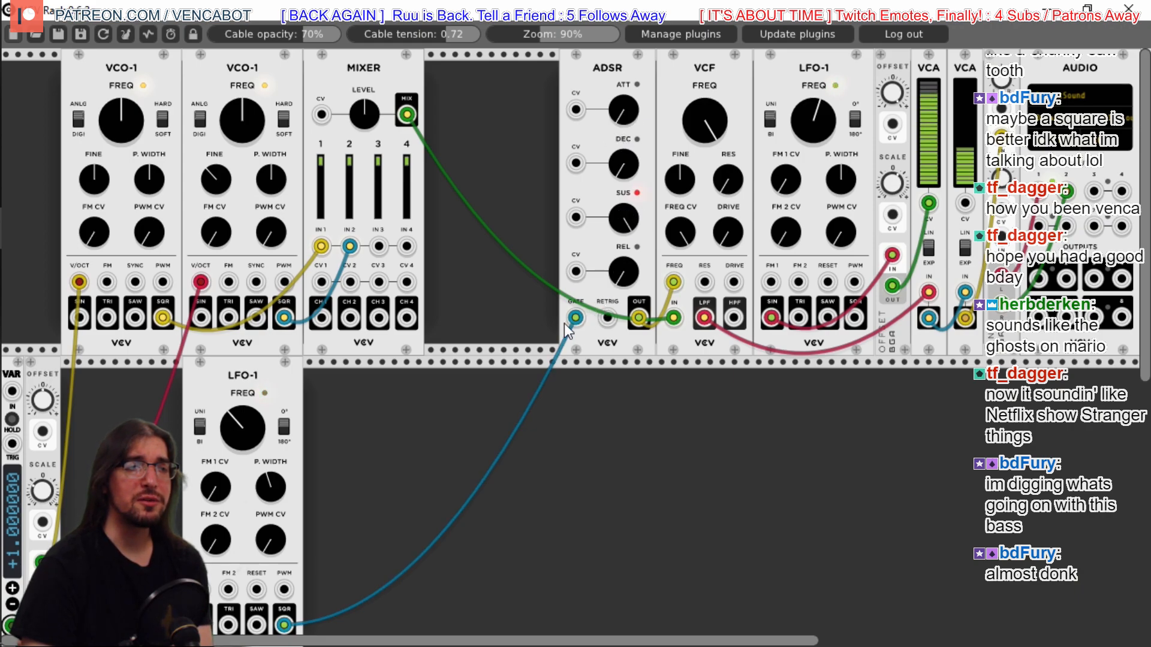
Turn the VCF's cutoff frequency down to minimum and raise the remaining ADSR's decay and sustain
left_click_drag(704, 121, 705, 384)
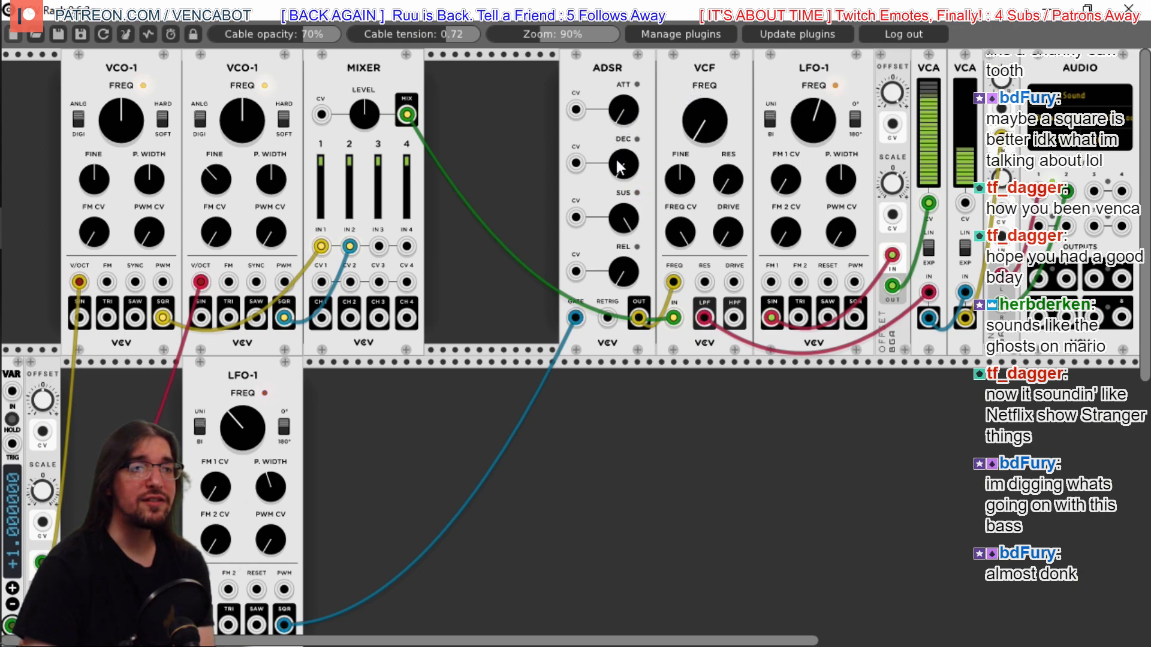
left_click_drag(618, 169, 618, 87)
left_click_drag(623, 212, 622, 335)
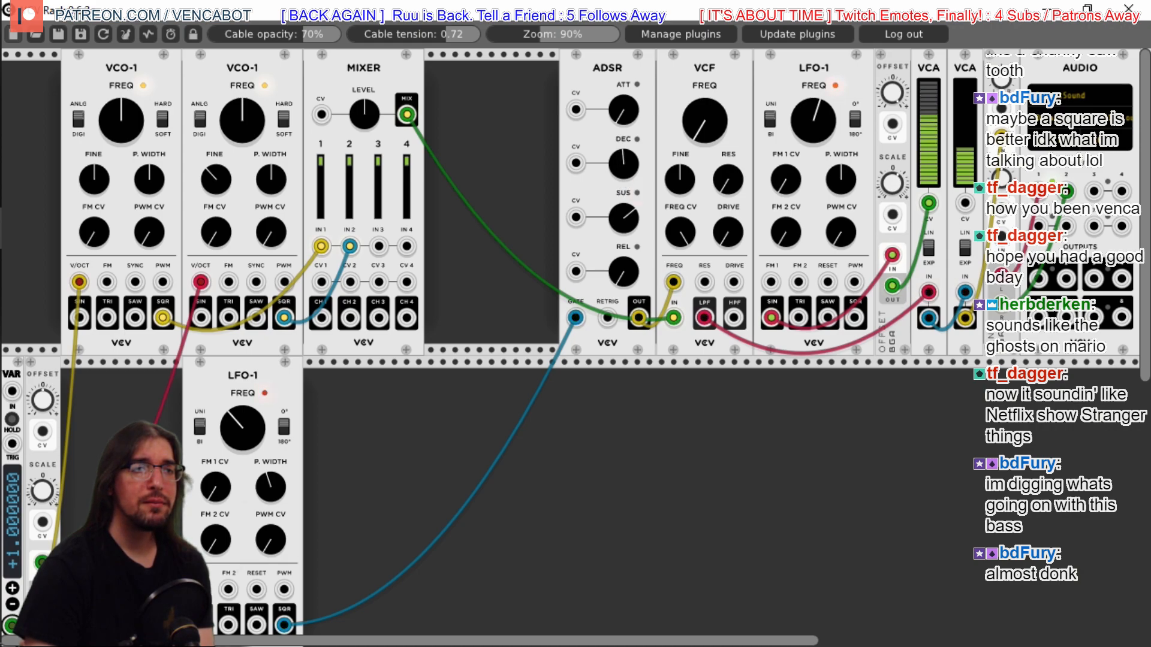
Lengthen the ADSR's decay further, reduce its sustain to a low level and raise the lower LFO-1's pulse width
left_click_drag(624, 163, 624, 75)
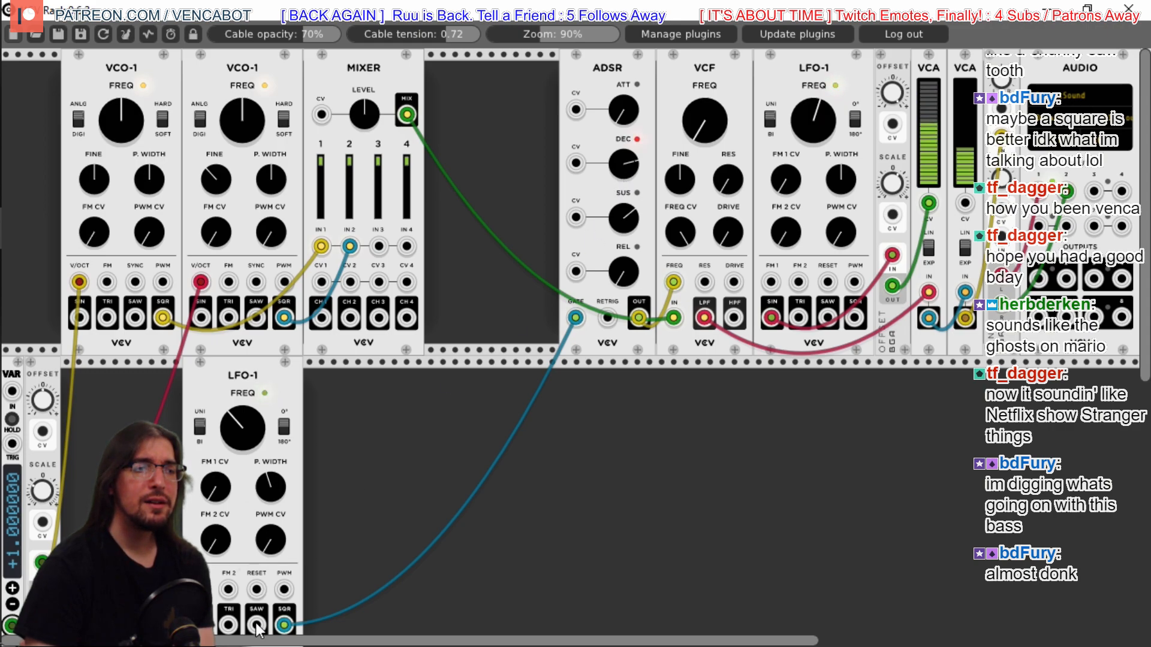
left_click_drag(270, 487, 270, 463)
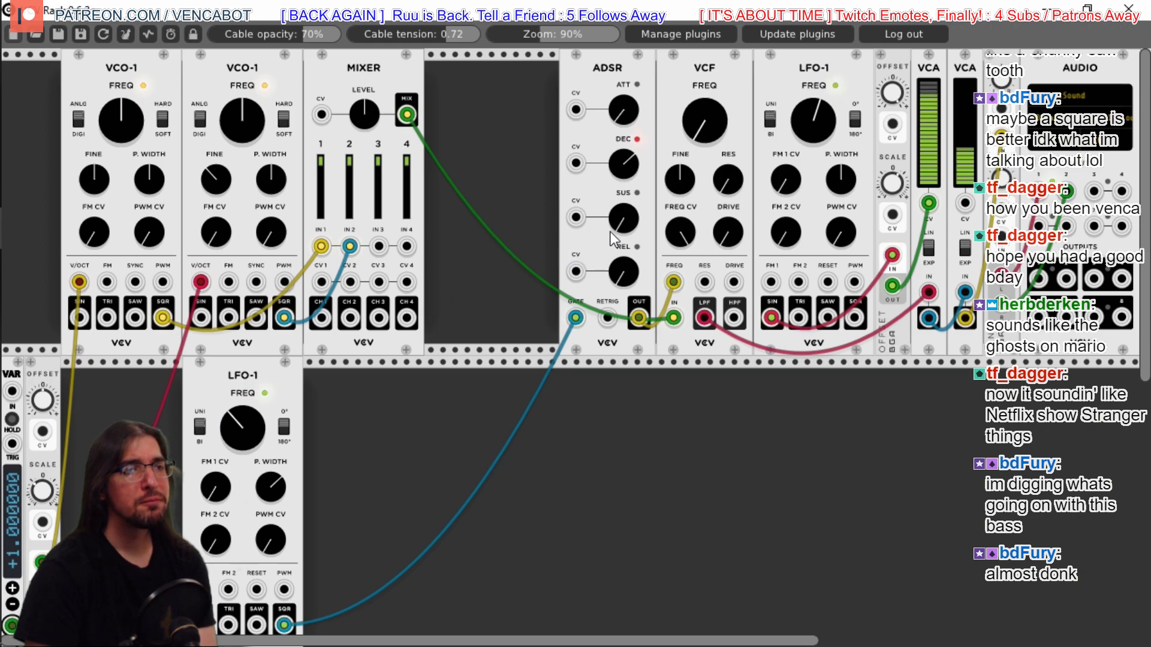
left_click_drag(621, 228, 621, 191)
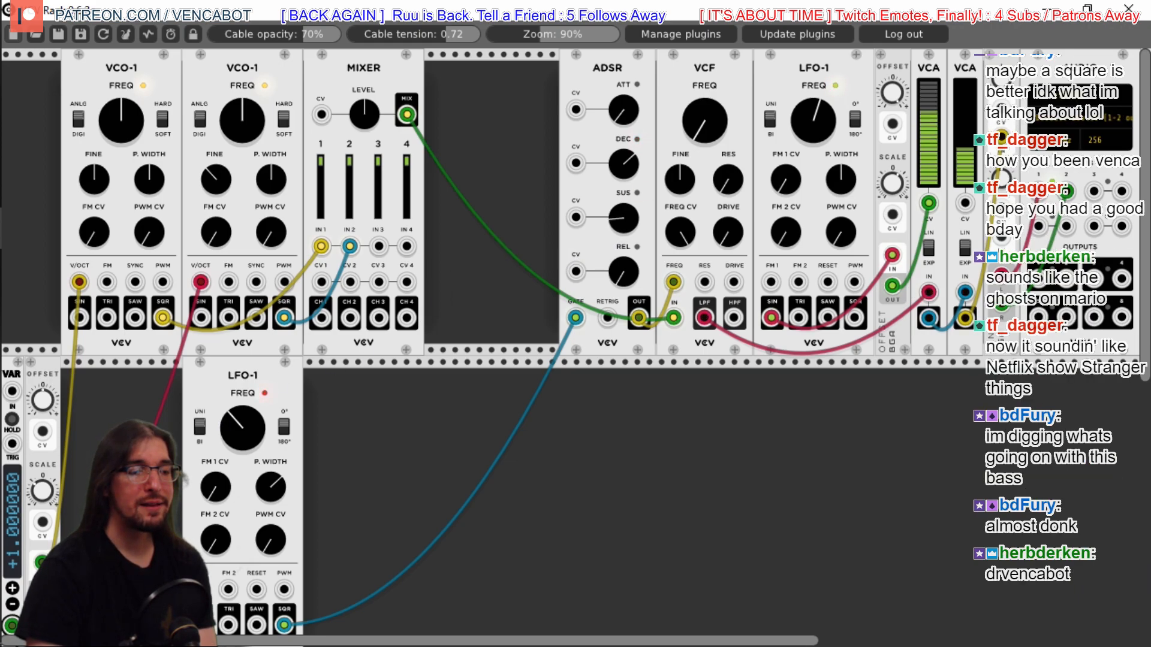
Raise the ADSR's sustain to just below midpoint, shorten its decay slightly and lengthen its release
left_click_drag(623, 220, 622, 210)
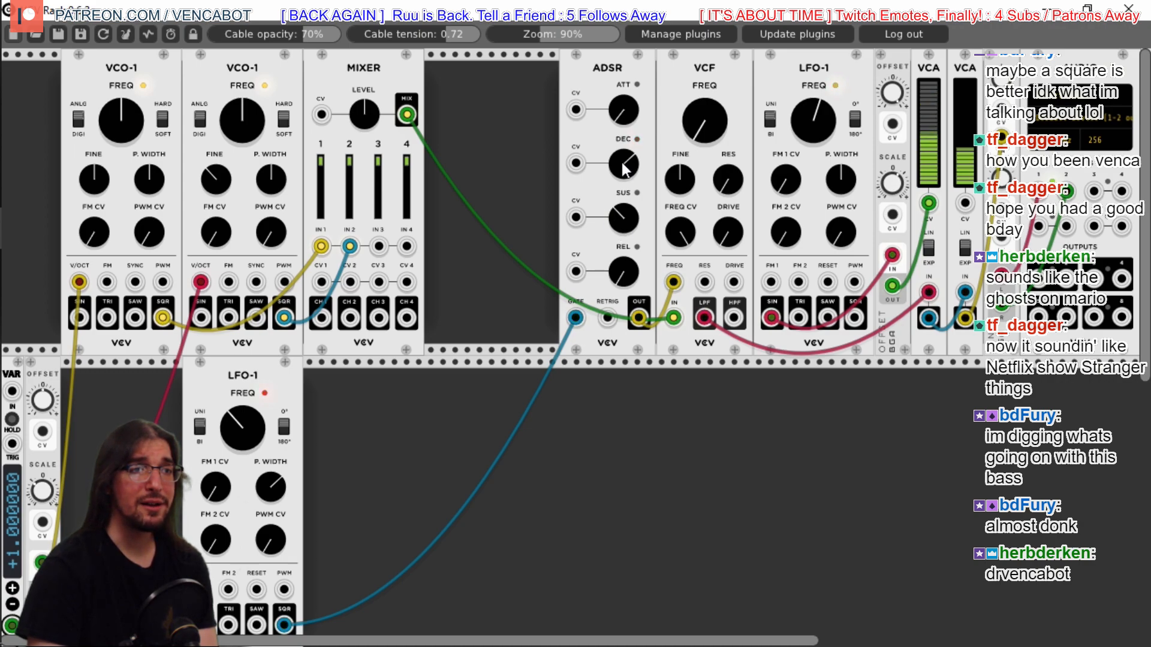
left_click_drag(623, 165, 623, 164)
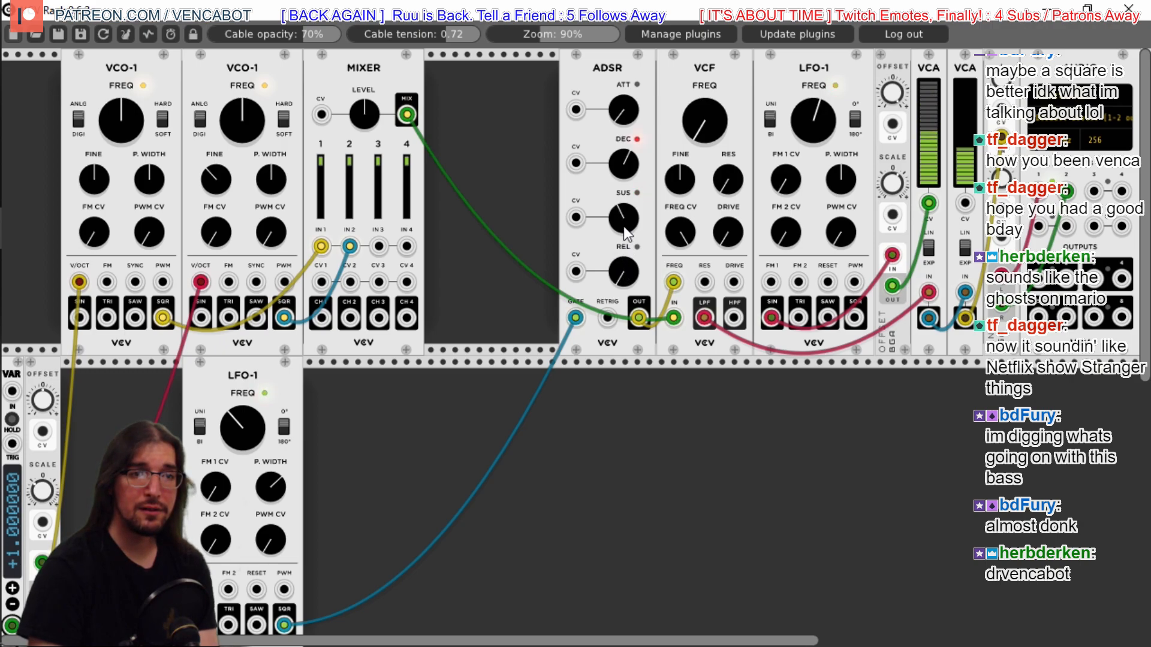
left_click_drag(623, 226, 623, 216)
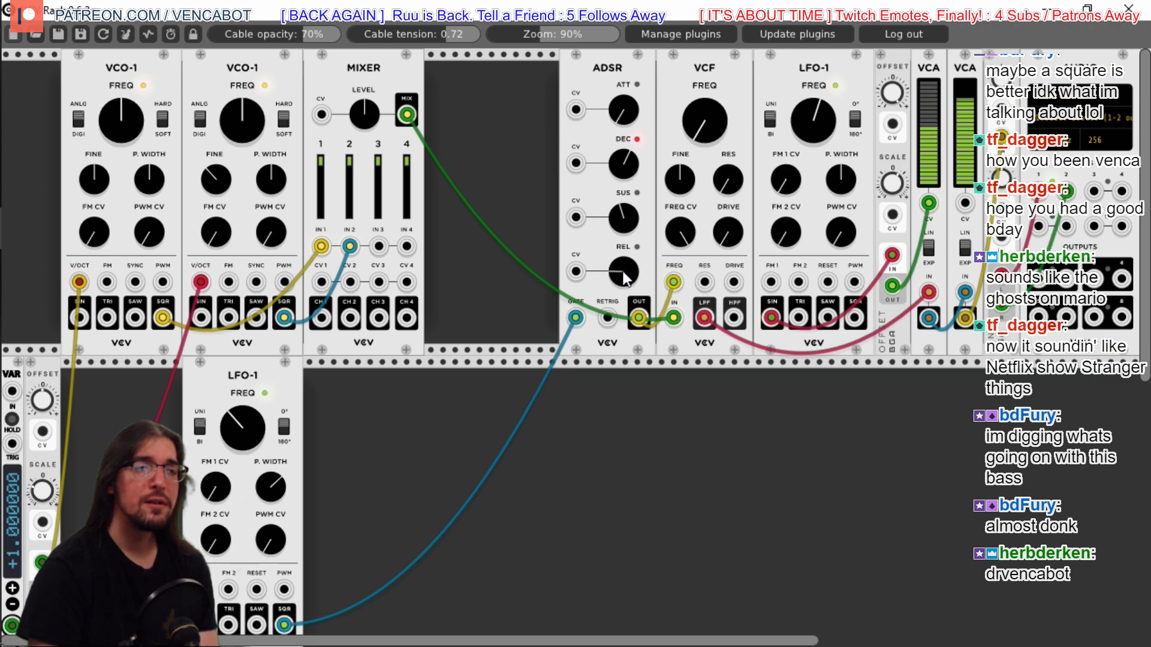
left_click_drag(621, 272, 621, 273)
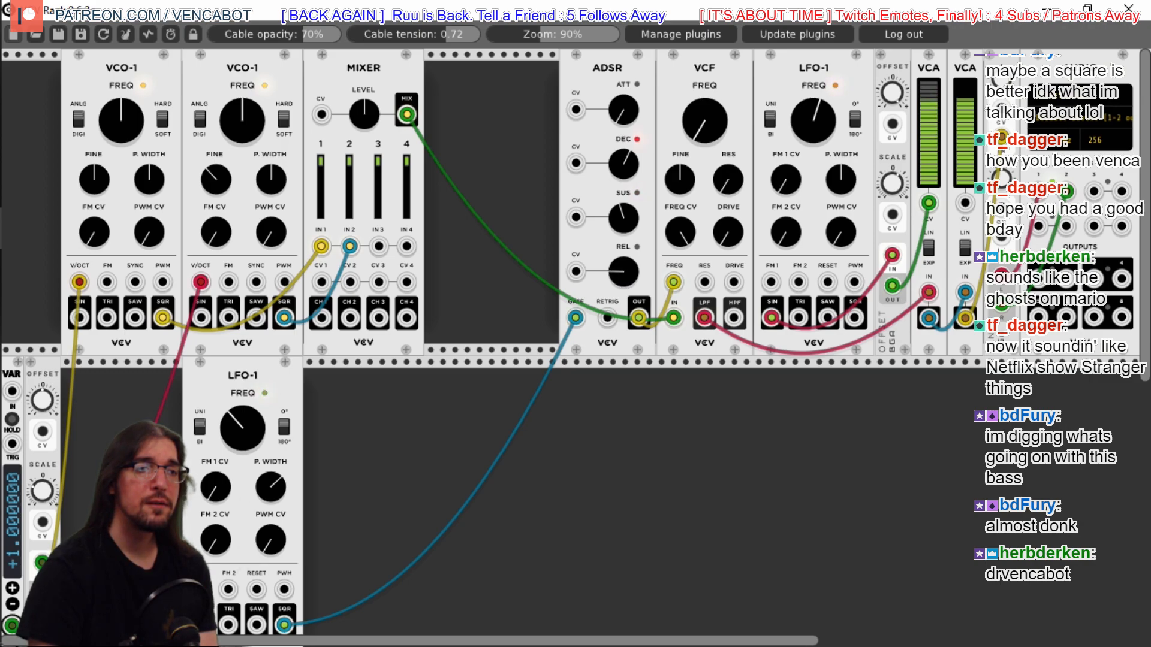
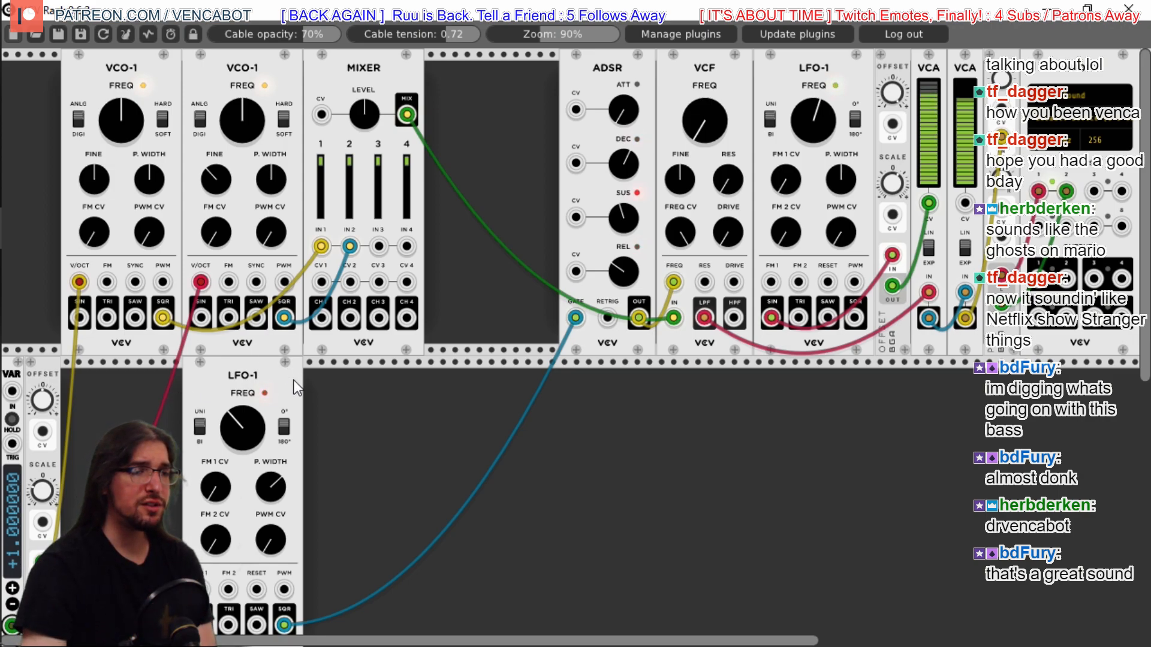
Move the lower LFO-1 directly beneath the ADSR and the lower OFFSET module beneath the second VCO-1's edge
left_click_drag(256, 380, 630, 373)
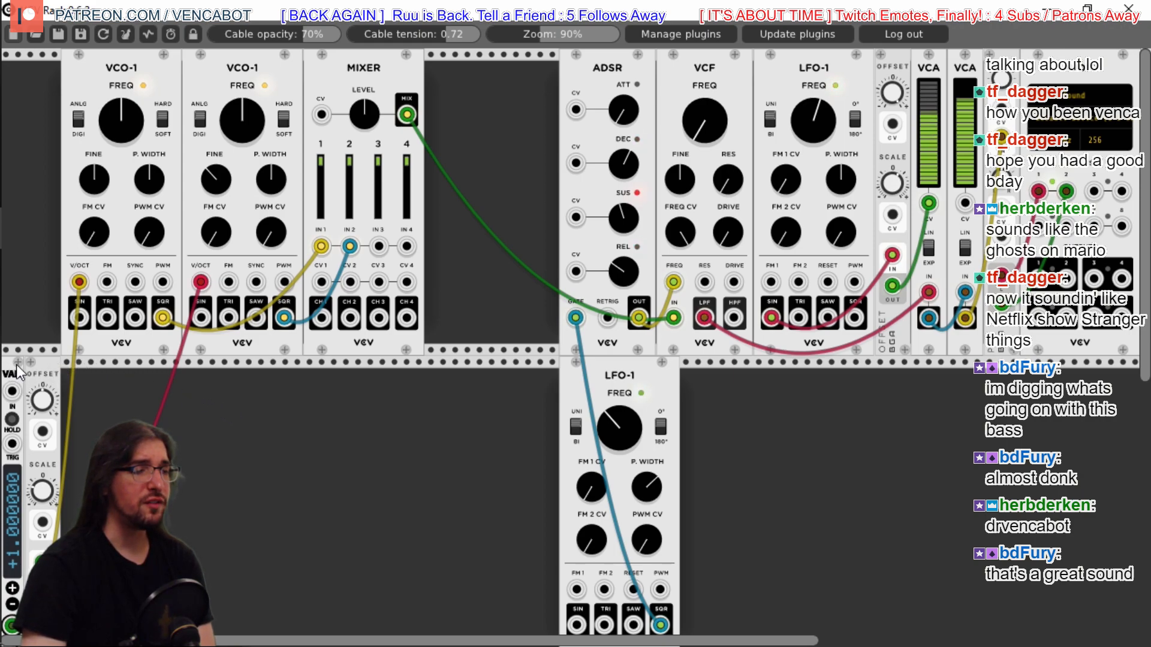
left_click_drag(41, 368, 294, 384)
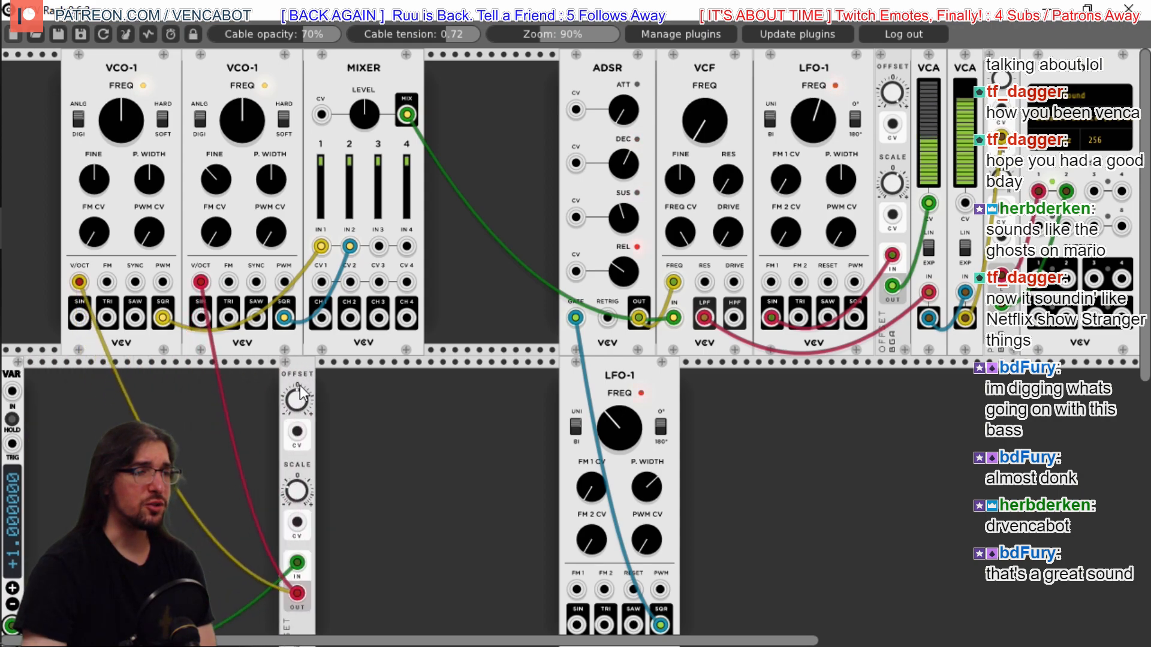
right_click(93, 440)
left_click(397, 235)
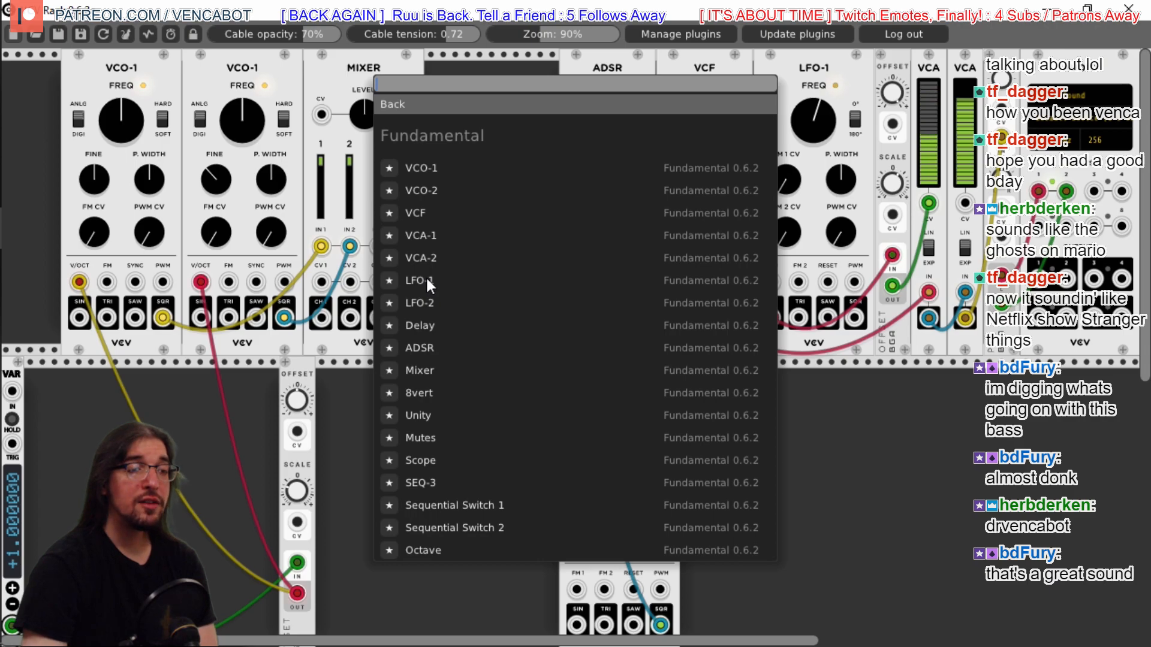
left_click(356, 409)
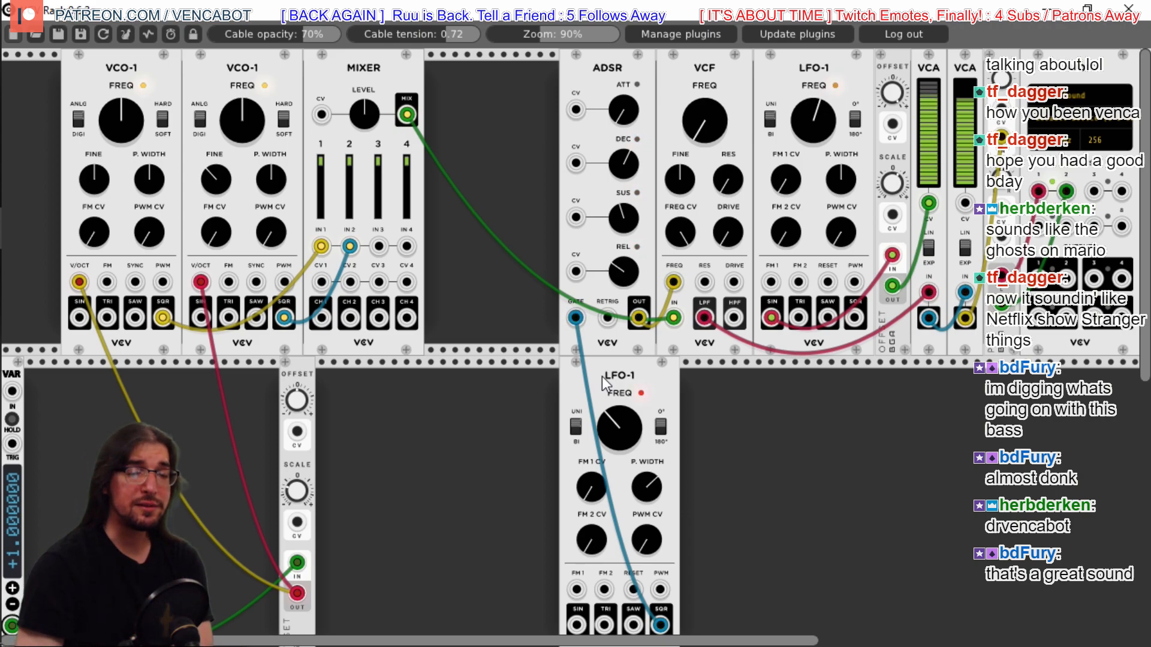
right_click(738, 396)
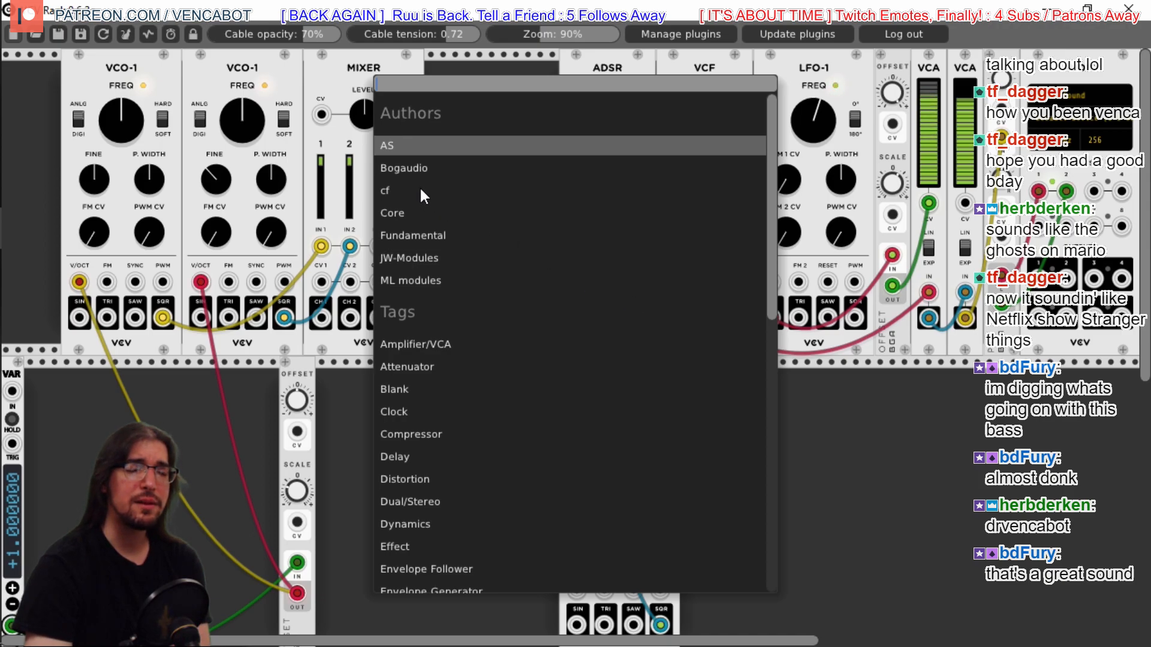
left_click(400, 211)
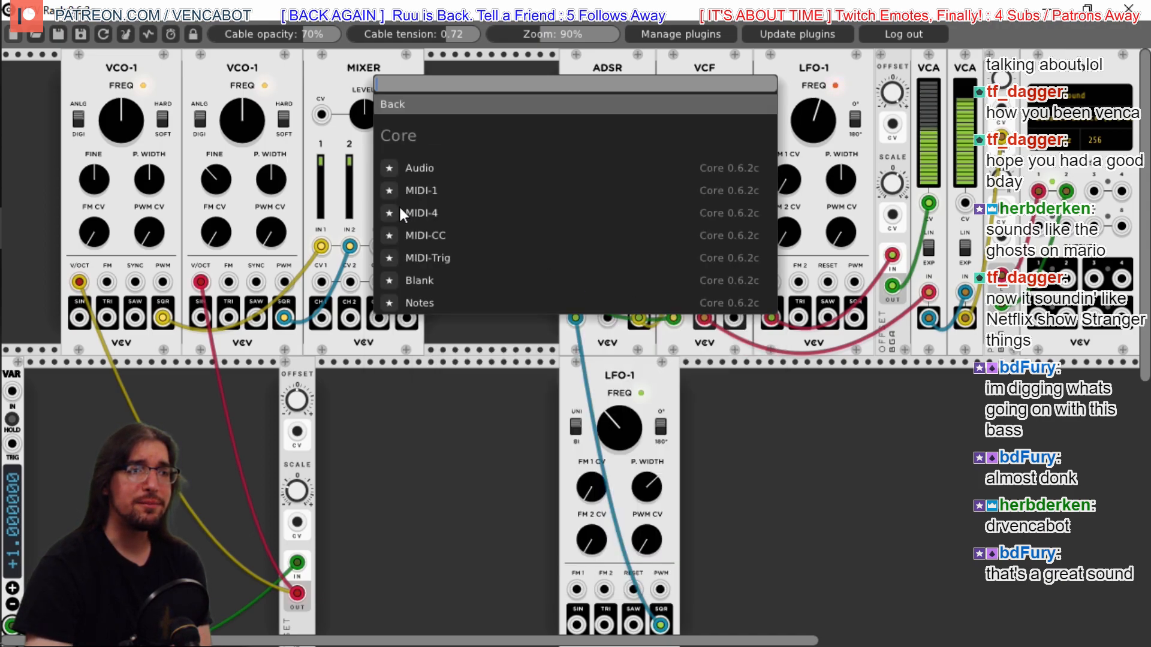
left_click(732, 436)
Try adding an ML modules Constants module to the lower row beside the LFO-1, then delete it
right_click(732, 436)
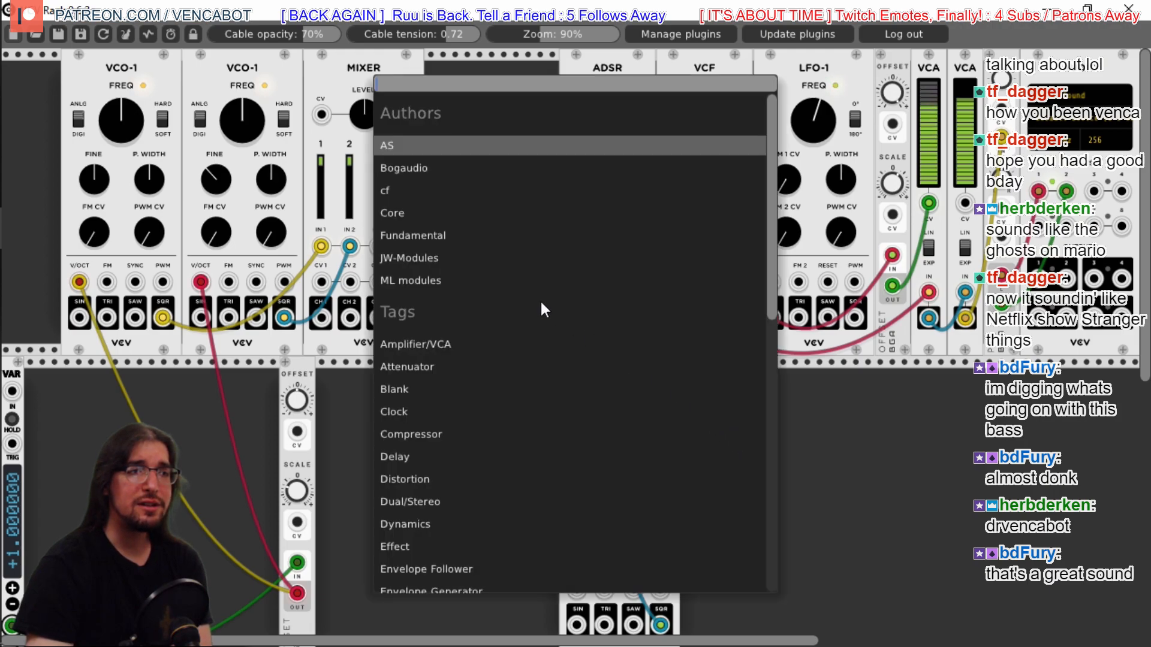
left_click(413, 280)
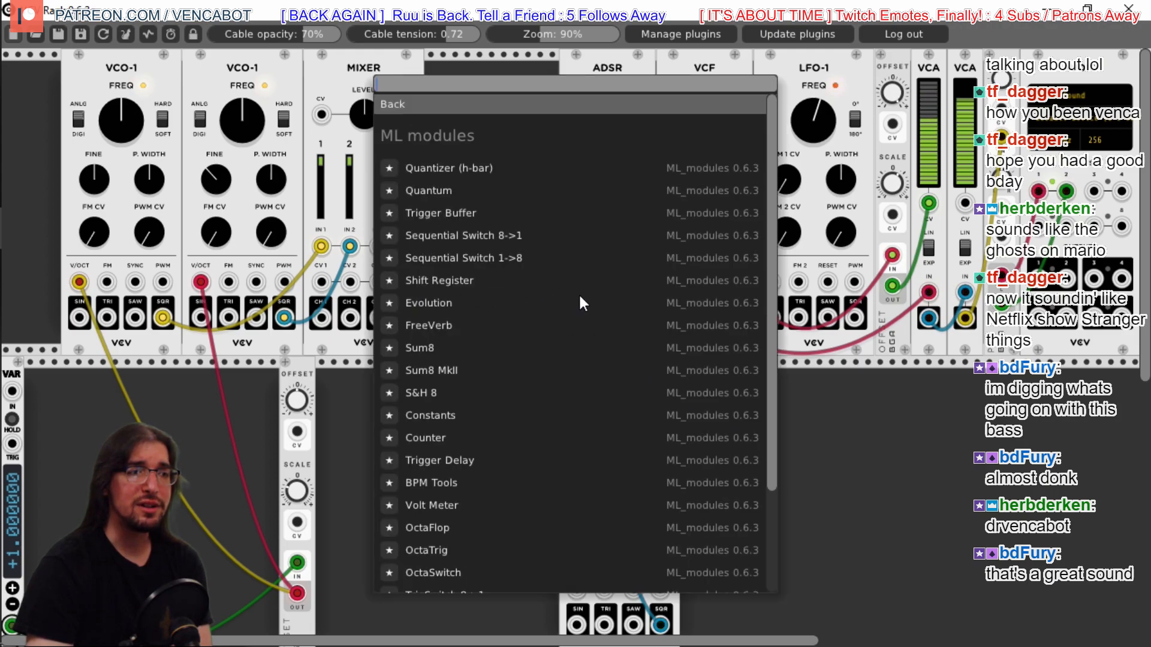
scroll(545, 317, "down", 4)
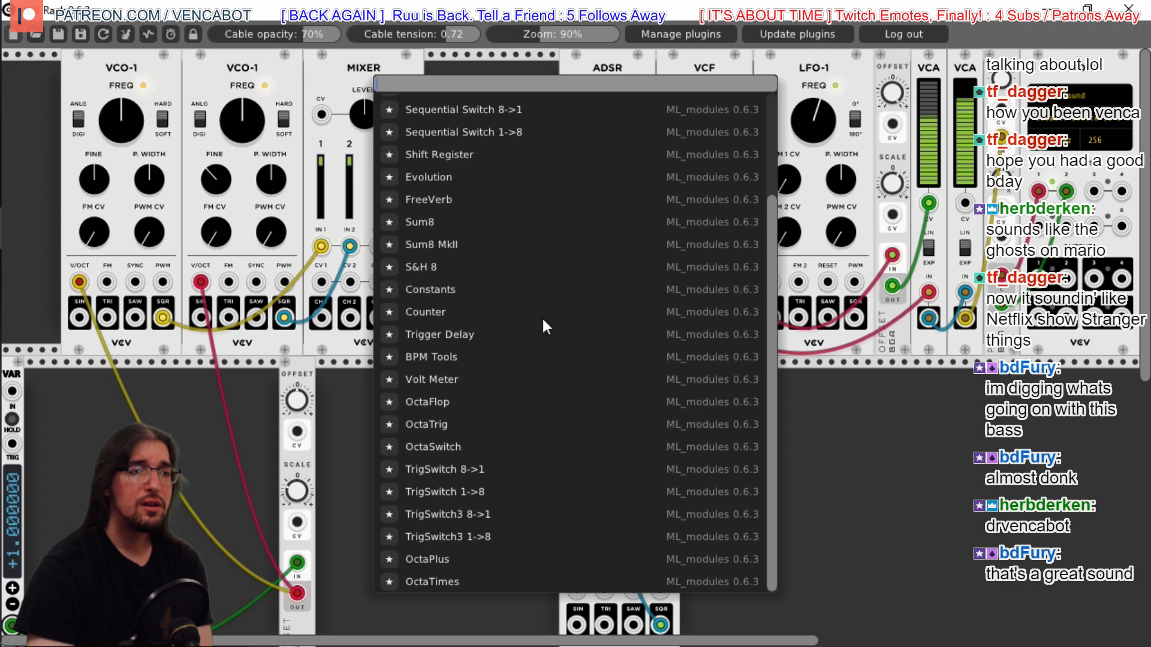
left_click(451, 290)
left_click_drag(724, 382, 478, 300)
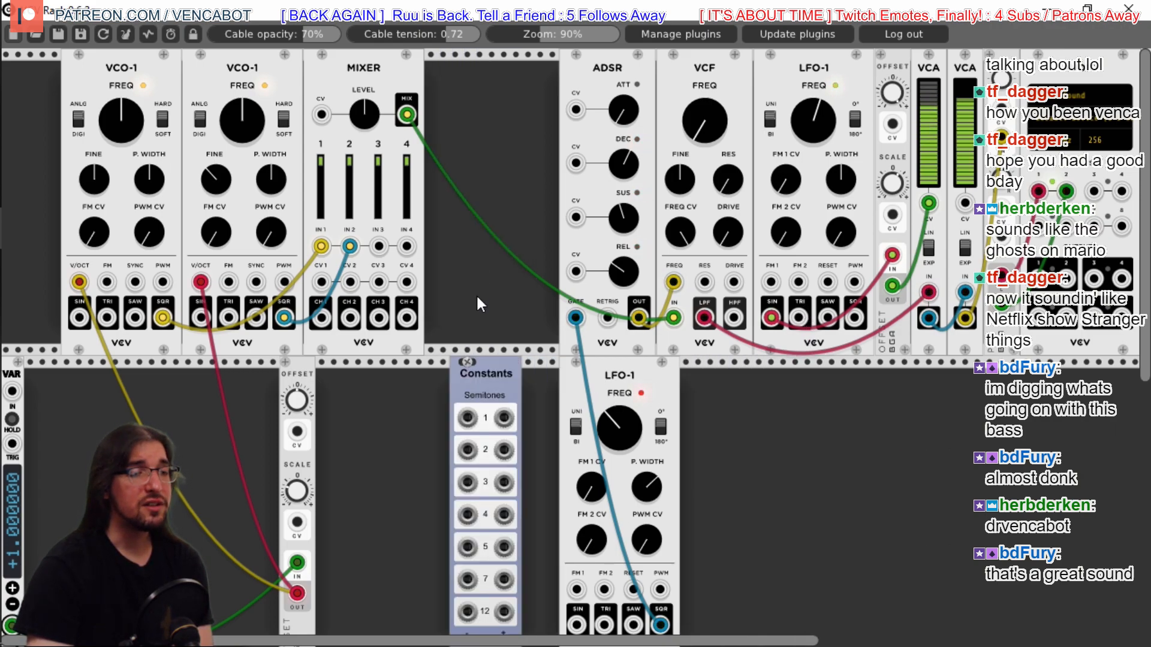
right_click(484, 383)
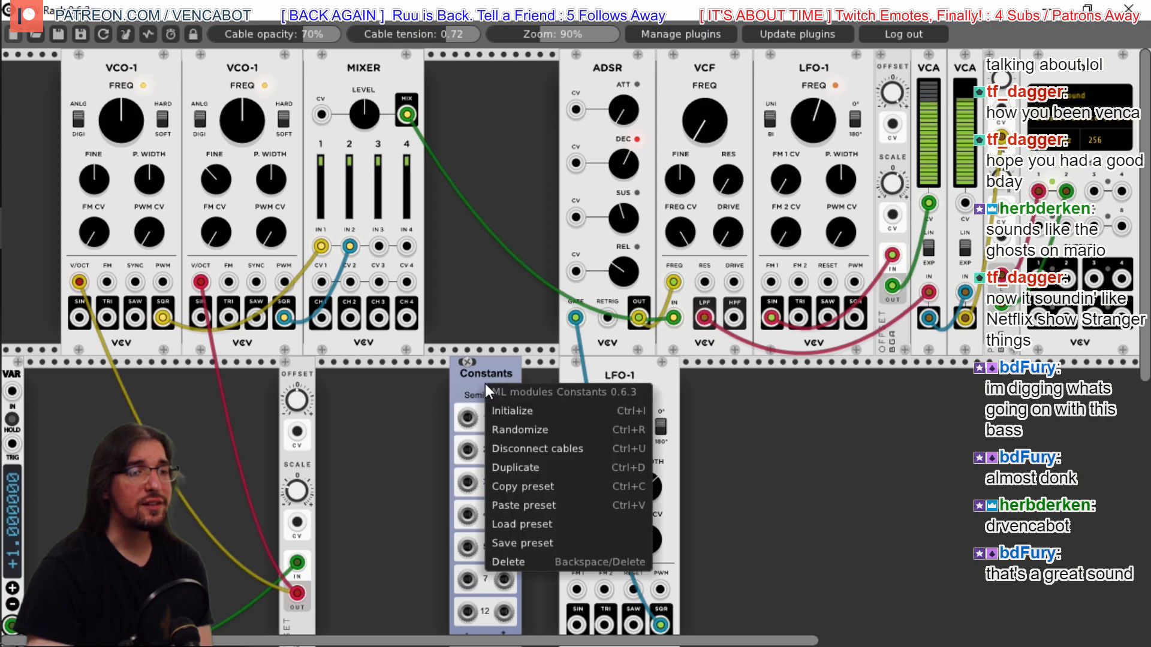
left_click(537, 556)
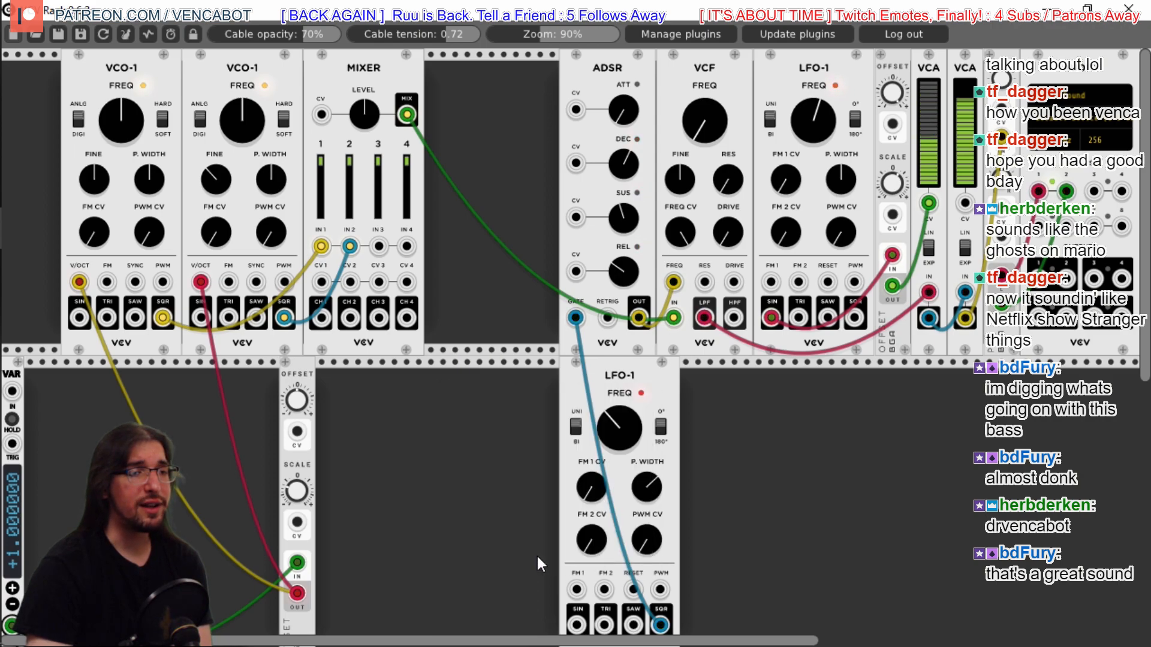
Add a Constants module from ML modules and place it in the upper row between the MIXER and the ADSR
right_click(769, 416)
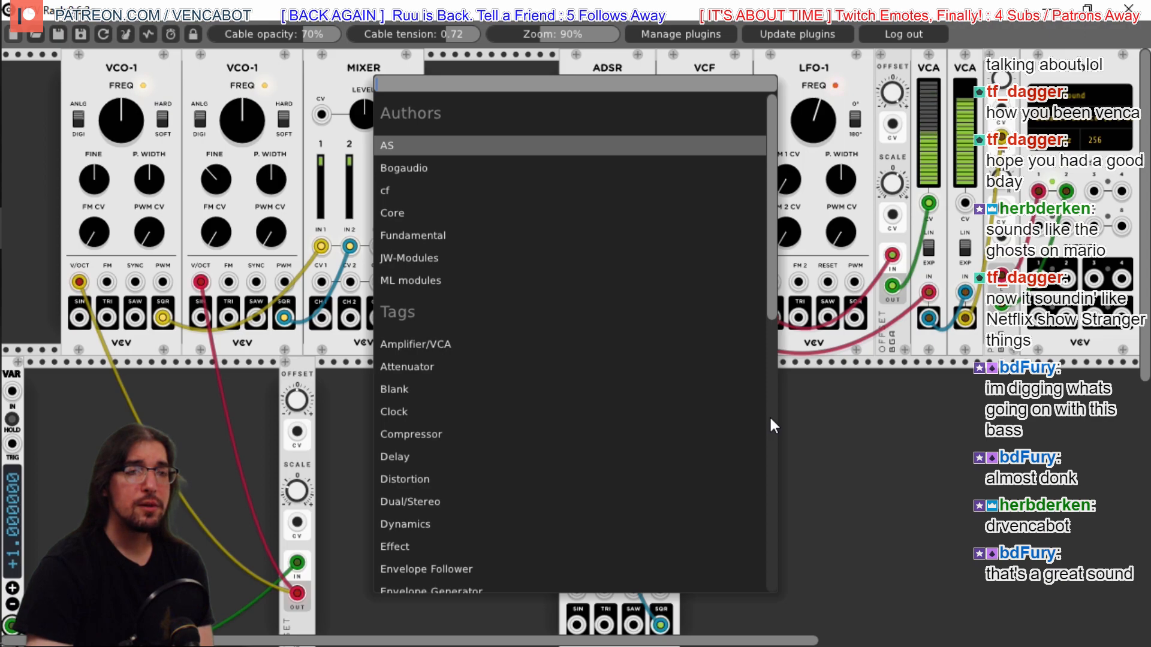
left_click(800, 419)
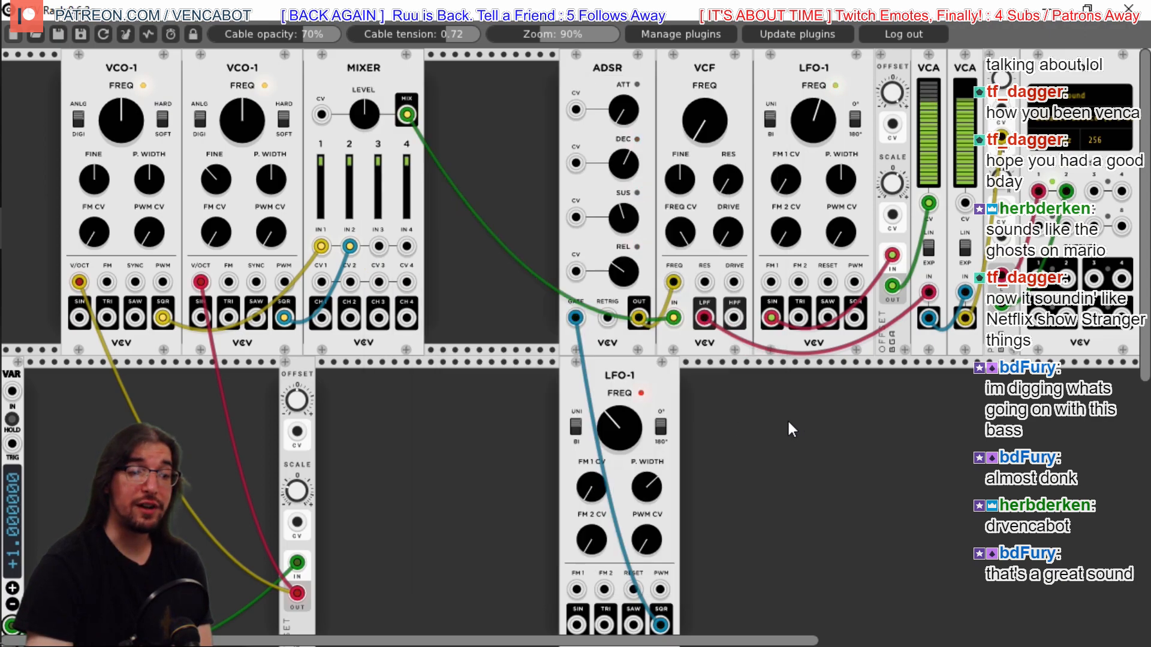
right_click(556, 405)
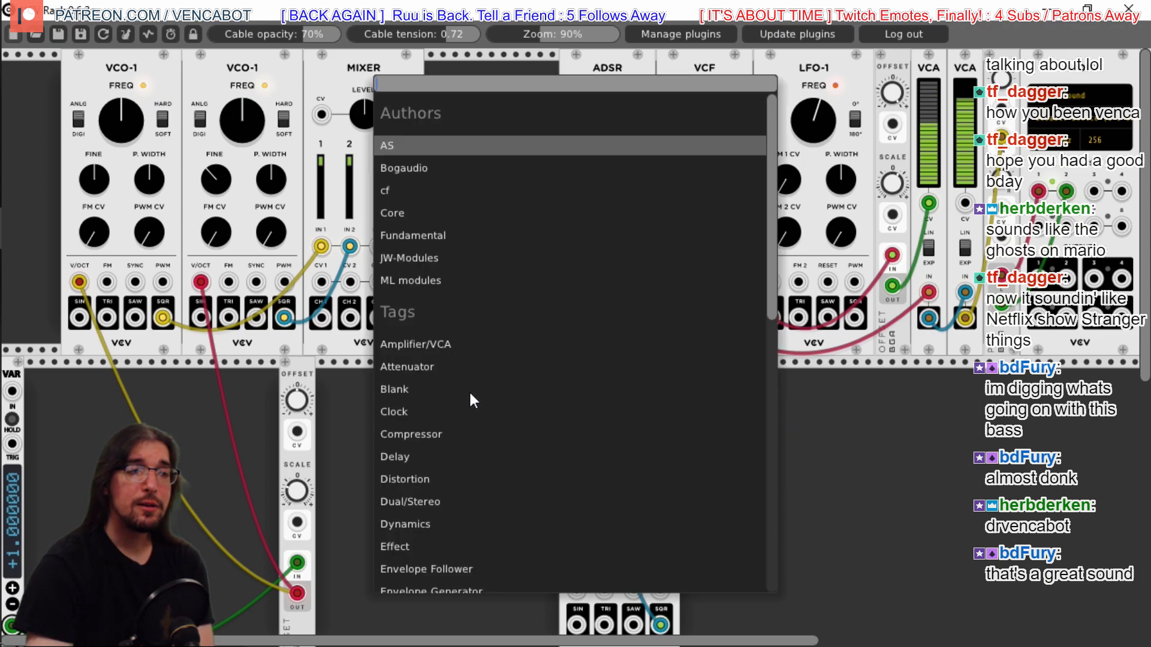
left_click(418, 280)
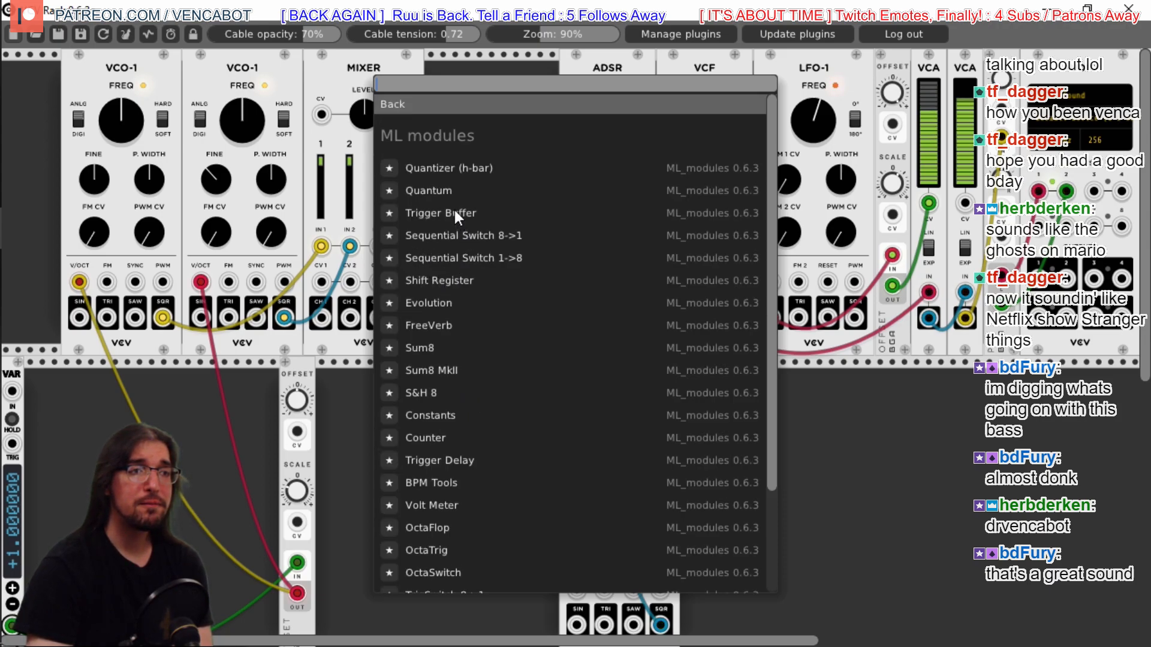
left_click(437, 417)
left_click_drag(467, 373, 463, 146)
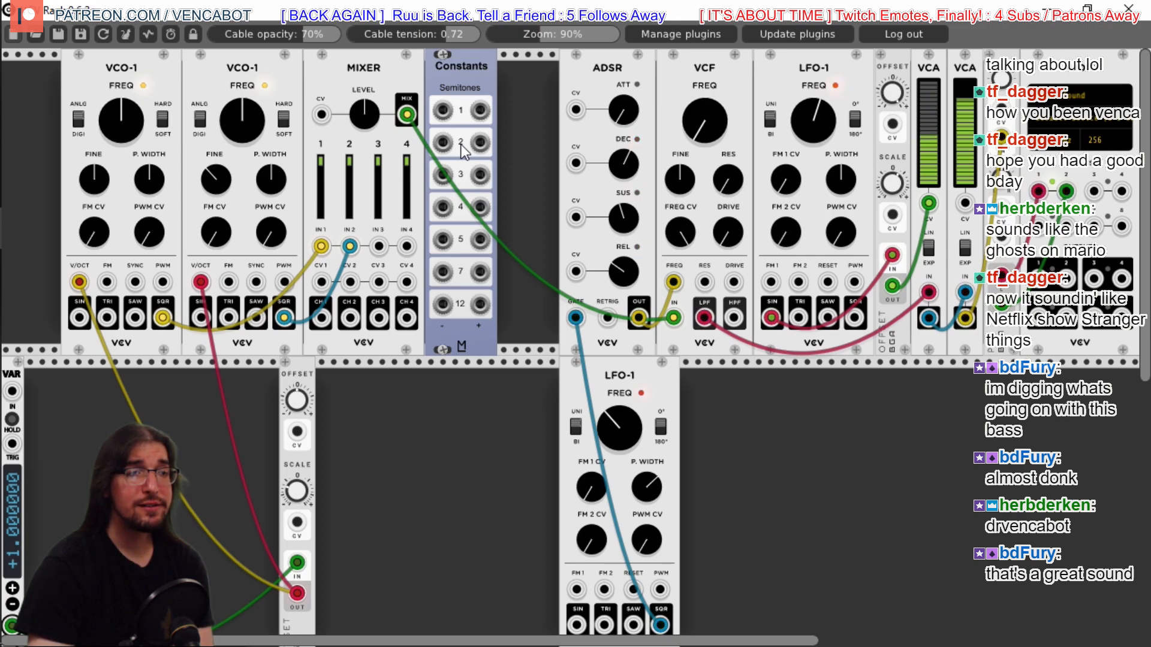
left_click_drag(462, 152, 472, 153)
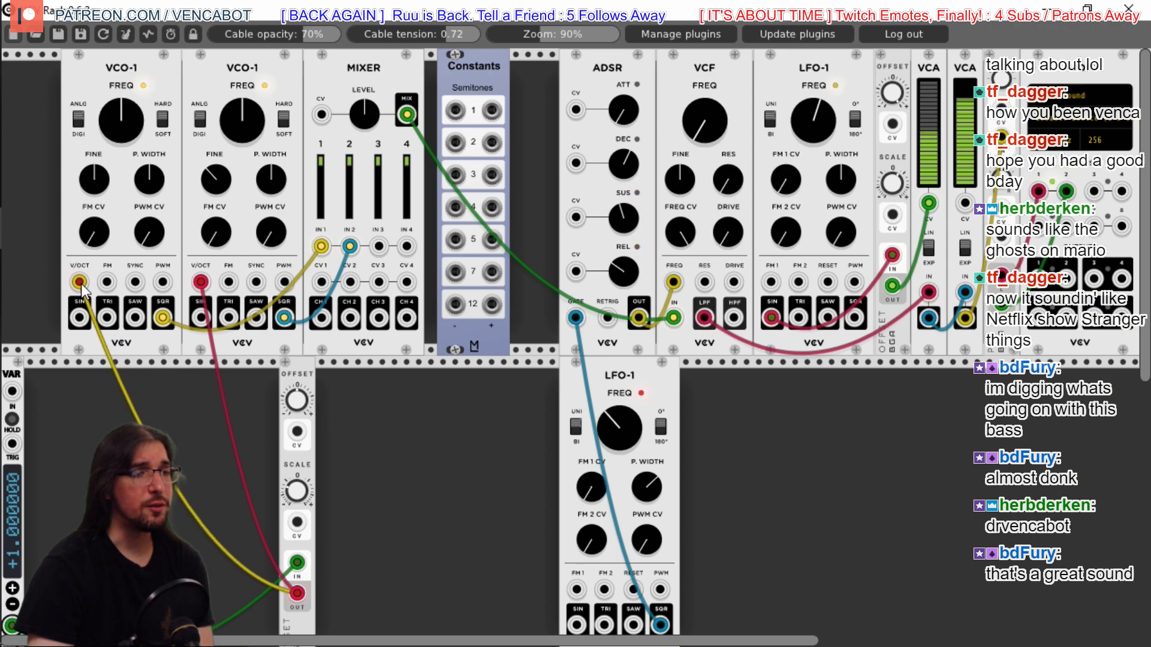
Disconnect the OFFSET output cables from the V/OCT inputs of both VCO-1 modules
left_click_drag(79, 282, 103, 434)
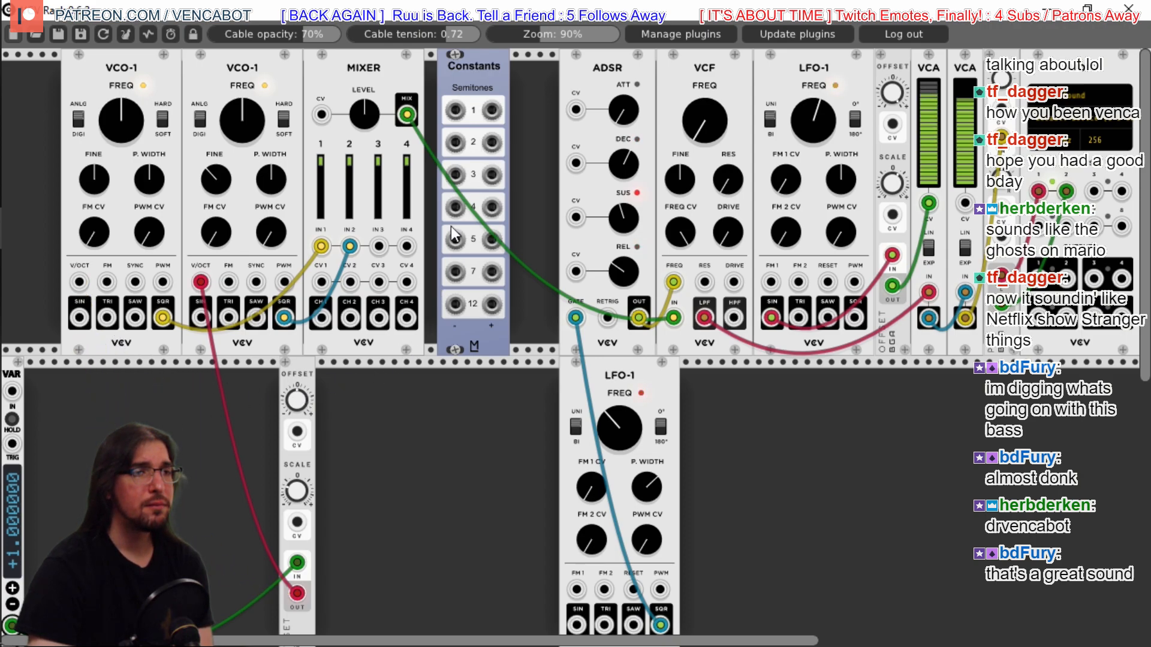
left_click_drag(456, 110, 178, 509)
left_click_drag(203, 284, 202, 362)
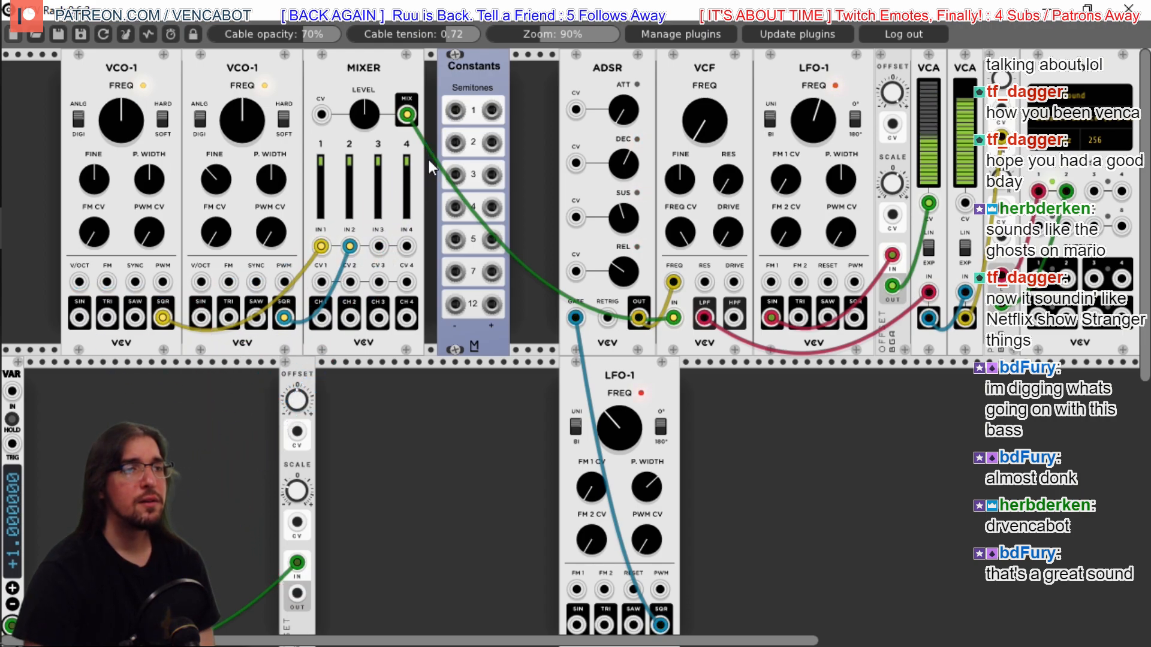
Try patching the Constants module's minus 1 semitone output into both VCO-1 V/OCT inputs, then unplug both cables
left_click_drag(460, 108, 78, 282)
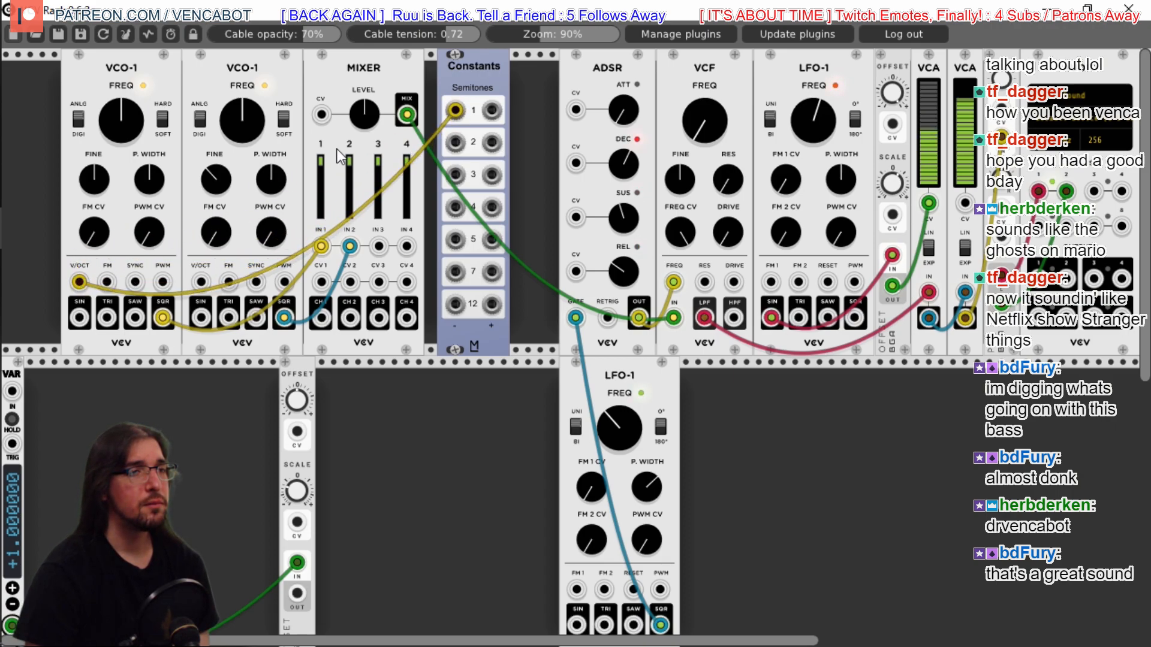
left_click_drag(456, 111, 201, 283)
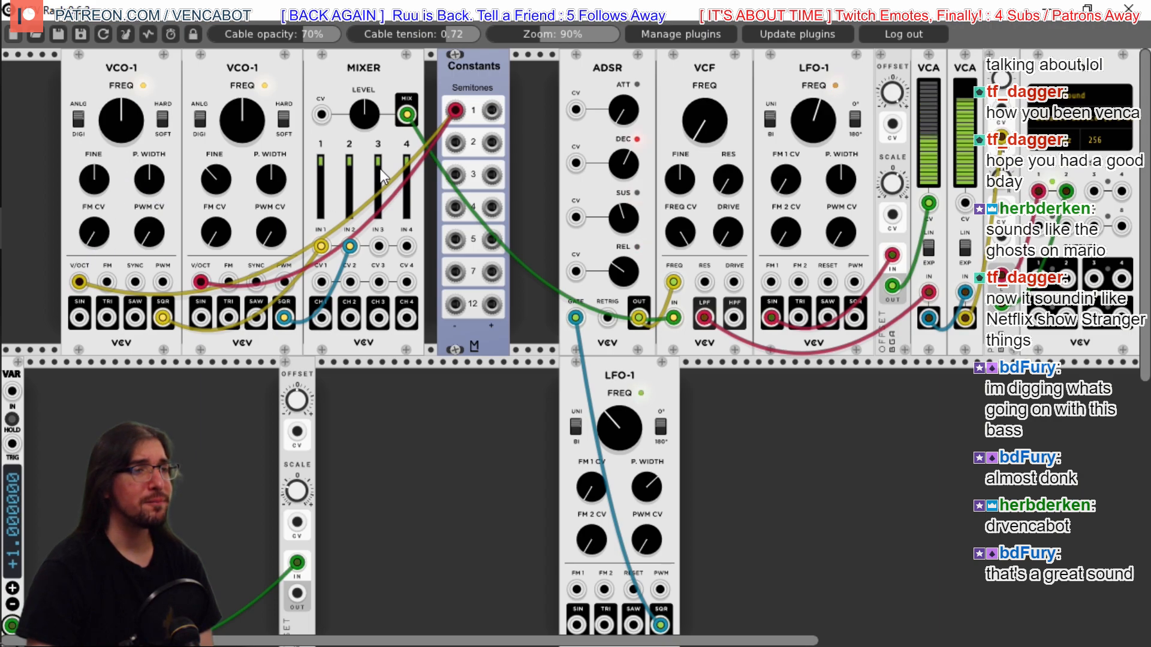
left_click_drag(201, 282, 18, 180)
left_click_drag(79, 281, 42, 210)
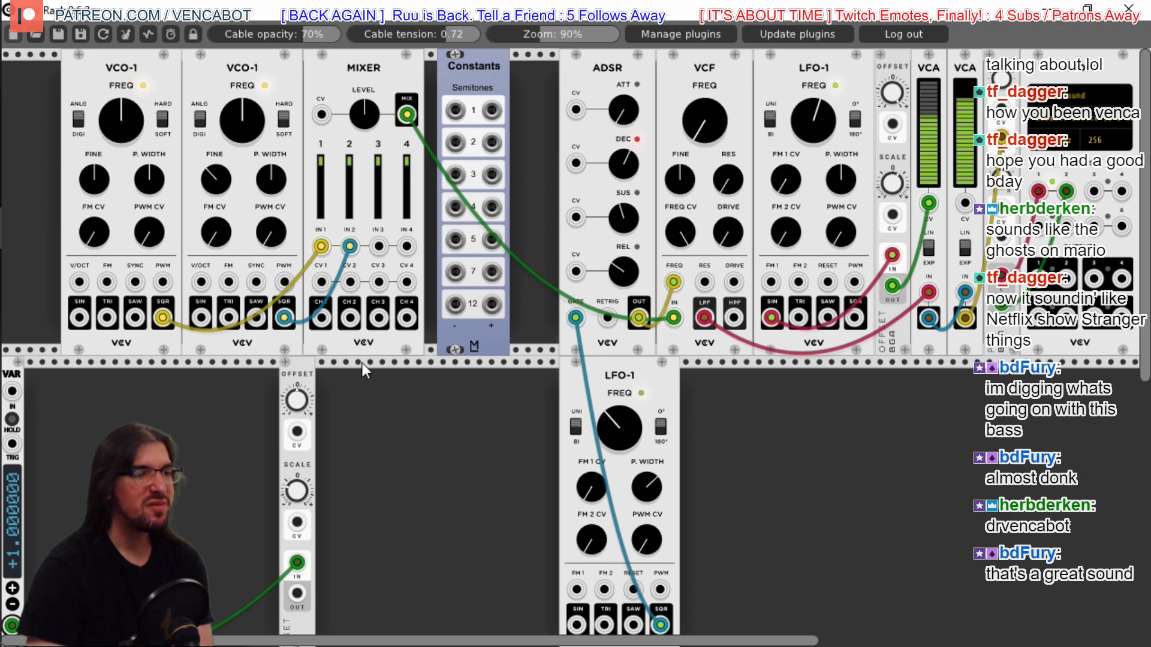
Add a Fundamental Octave module and place it in the lower row just before the LFO-1
right_click(379, 378)
left_click(420, 235)
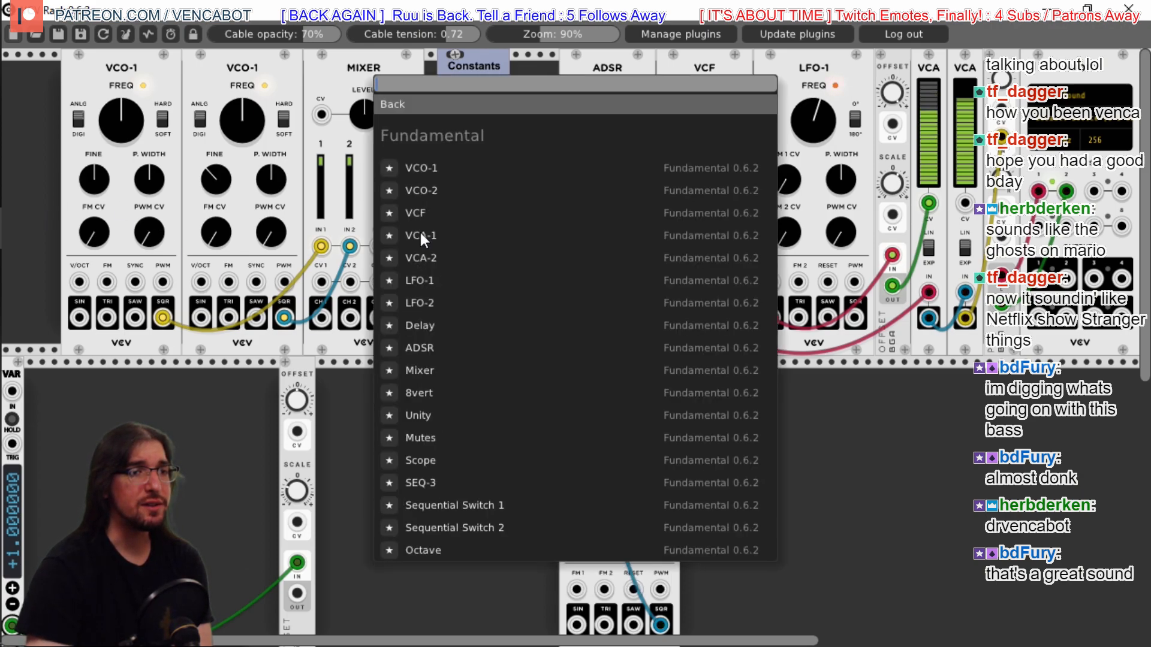
left_click(429, 550)
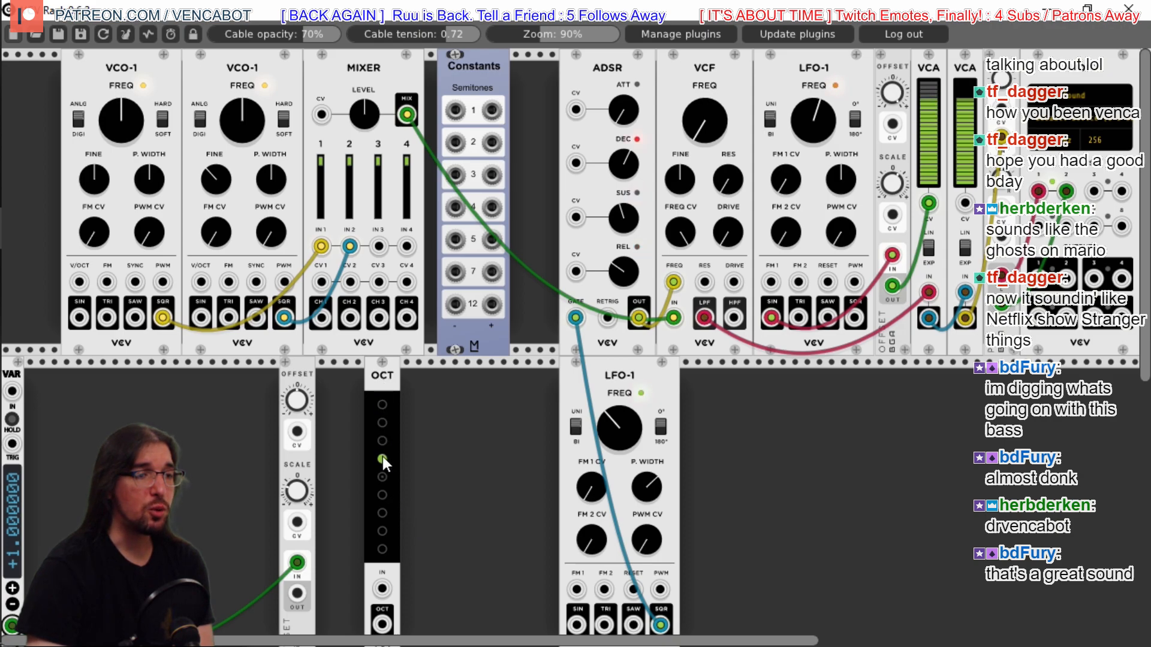
left_click_drag(390, 374, 517, 364)
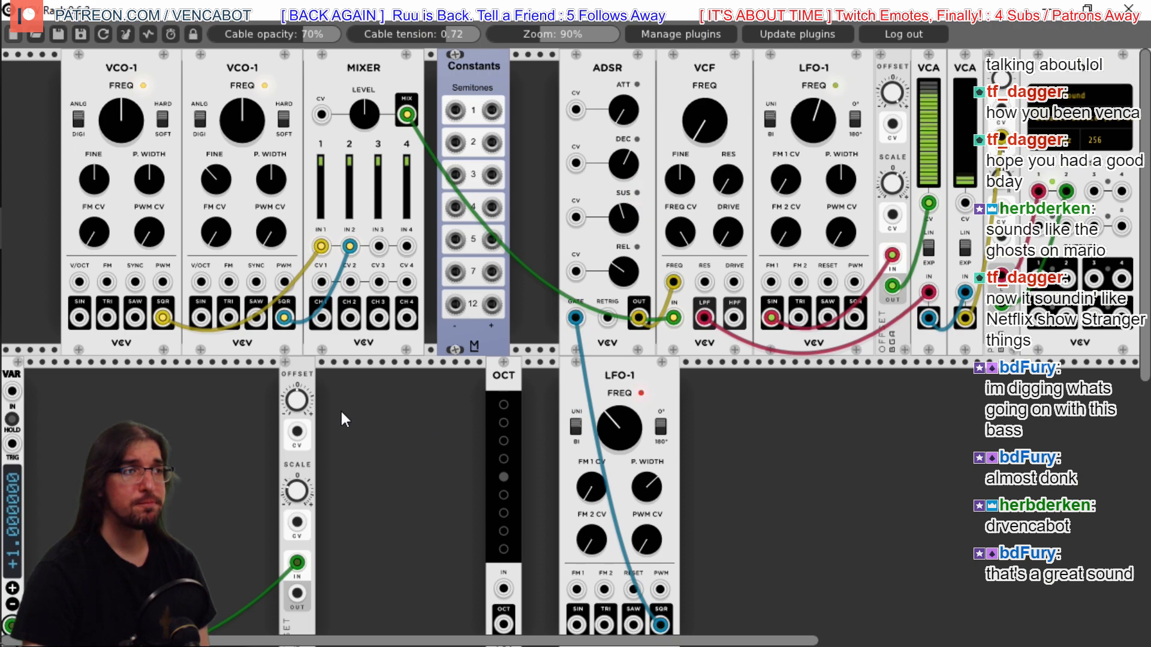
Save the patch as 051719.vcv in the vcv_racks folder
left_click(59, 35)
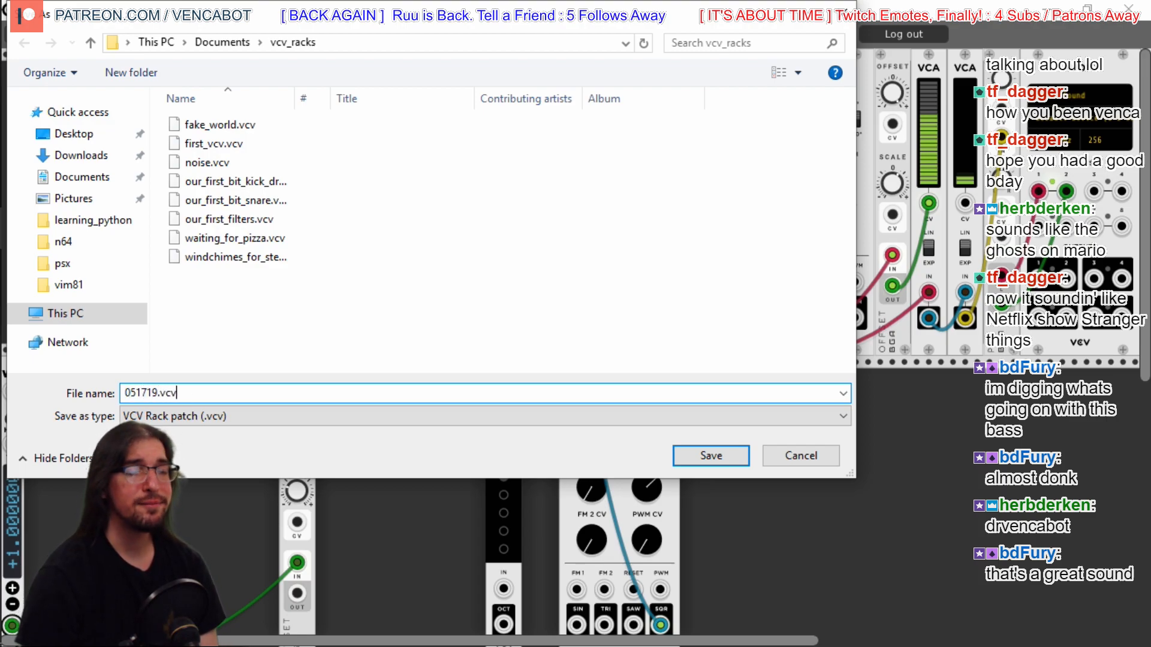
left_click(711, 453)
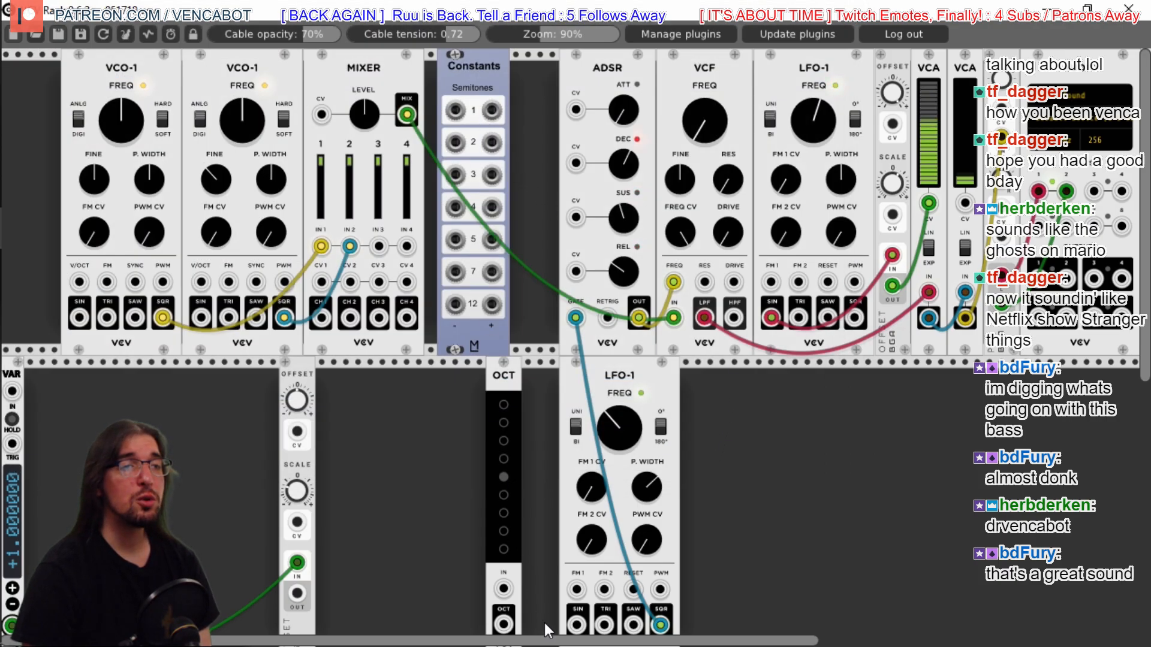
Move the Constants module into the empty upper row beyond AUDIO and the OCT module to the lower row beyond it
left_click_drag(492, 88, 953, 396)
left_click_drag(505, 389, 1015, 390)
left_click_drag(710, 642, 825, 642)
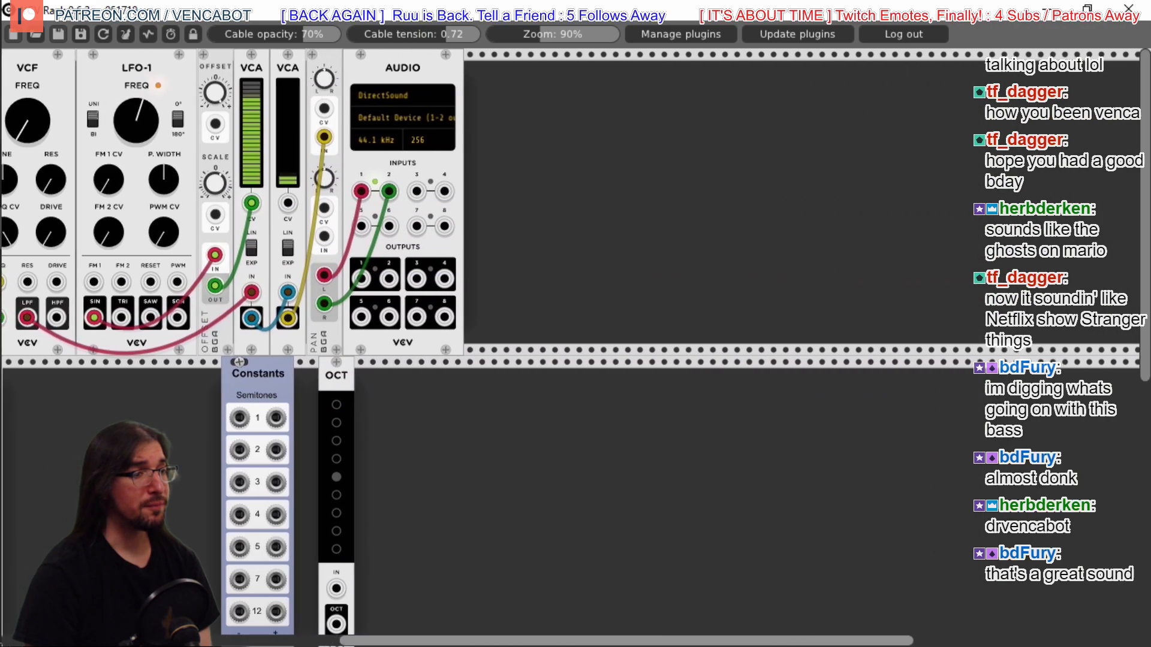
left_click_drag(337, 381, 847, 379)
left_click_drag(287, 376, 728, 144)
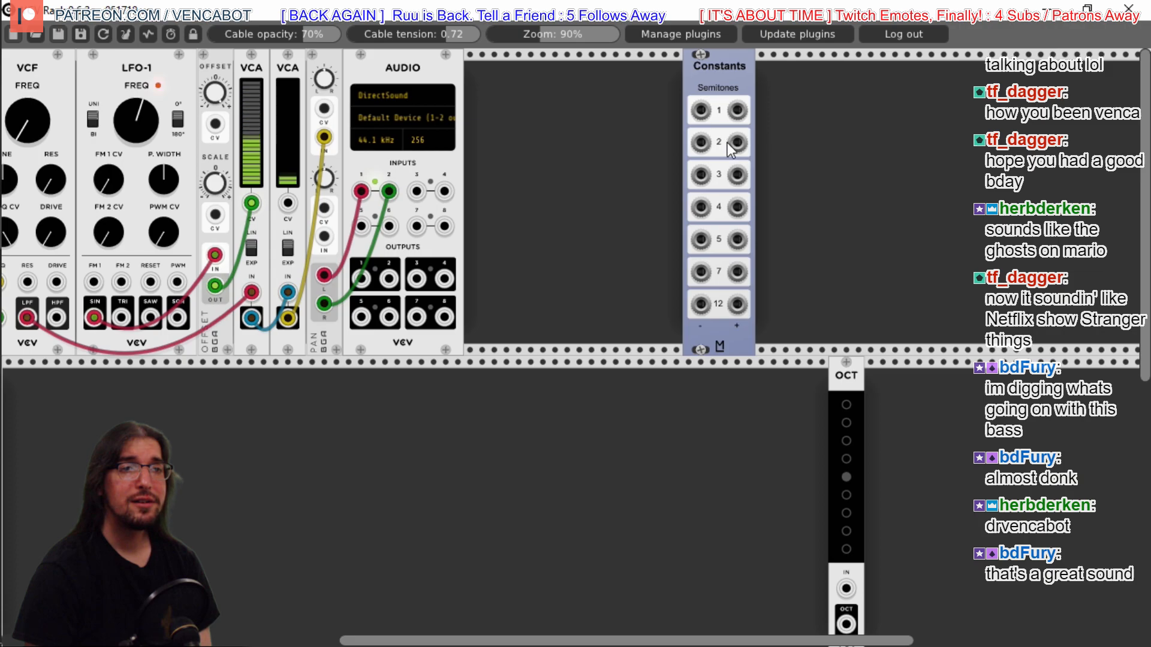
Move the OCT module into the upper row beyond Constants and add a Fundamental Sequential Switch 2 module beyond it
left_click_drag(851, 373, 819, 156)
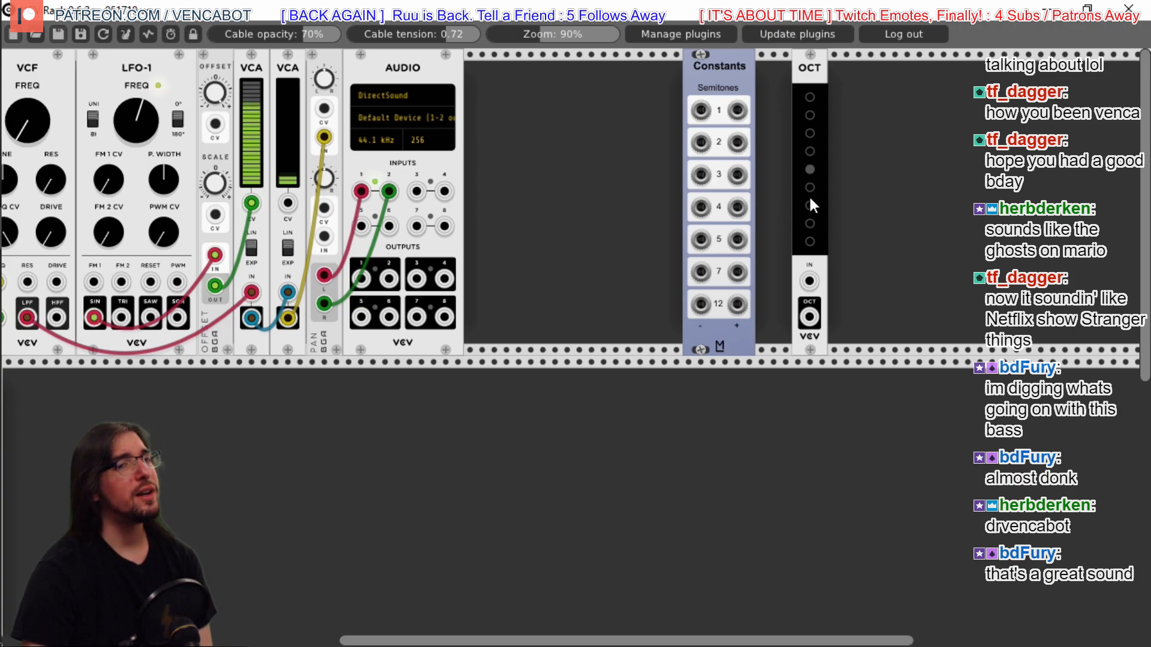
right_click(843, 153)
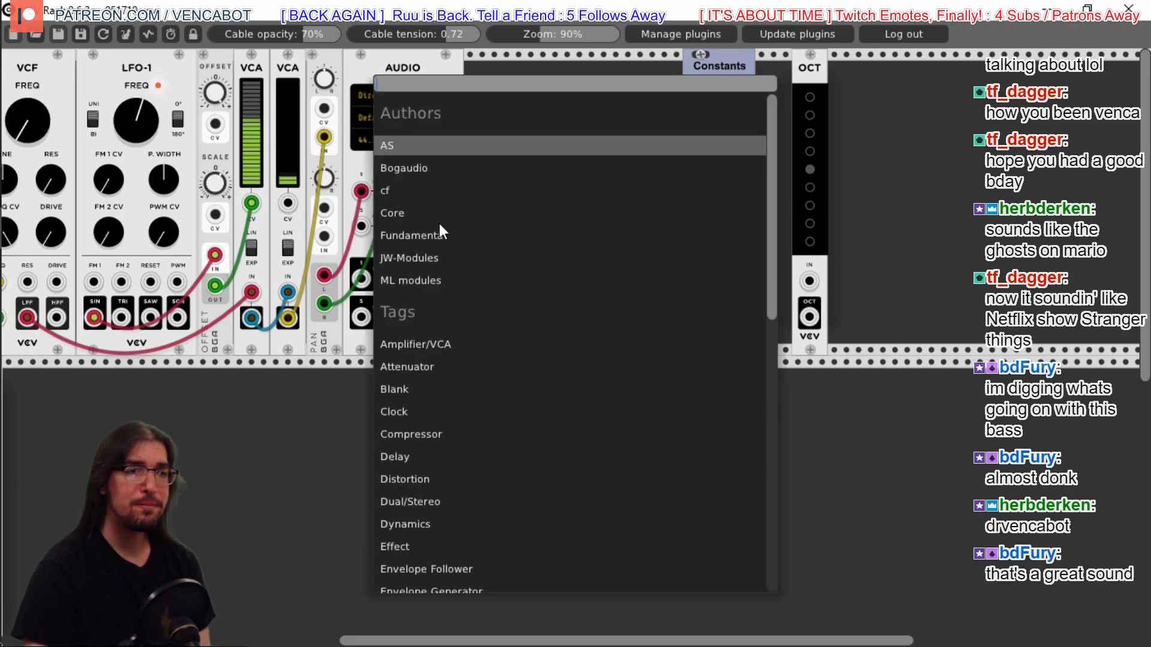
left_click(412, 235)
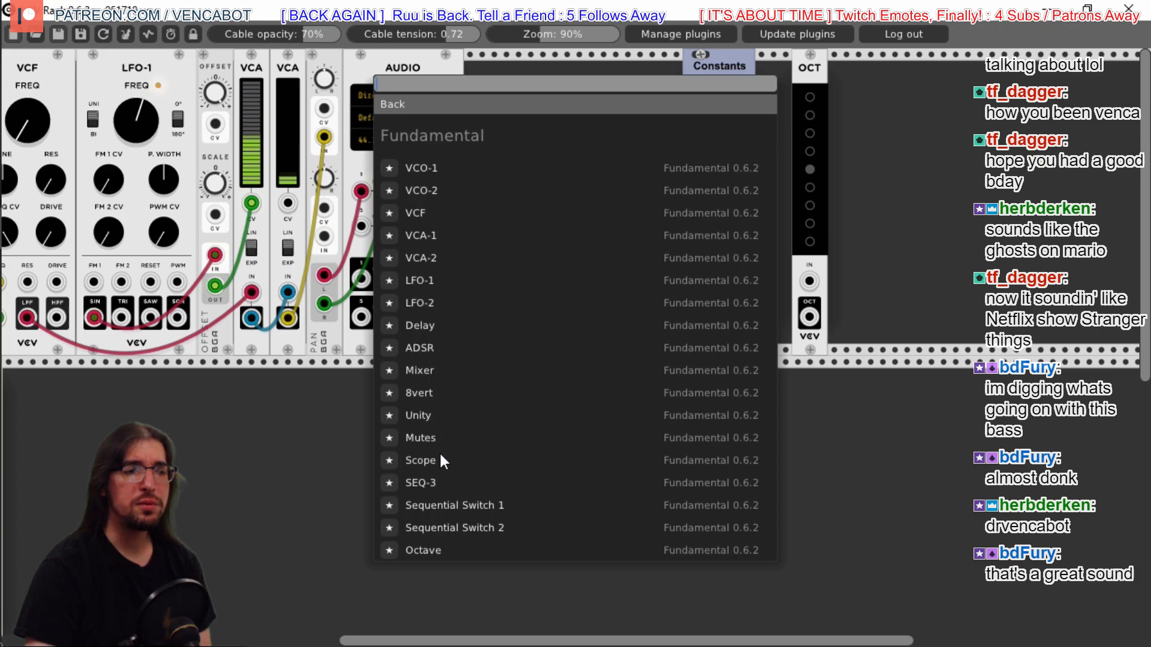
left_click(458, 525)
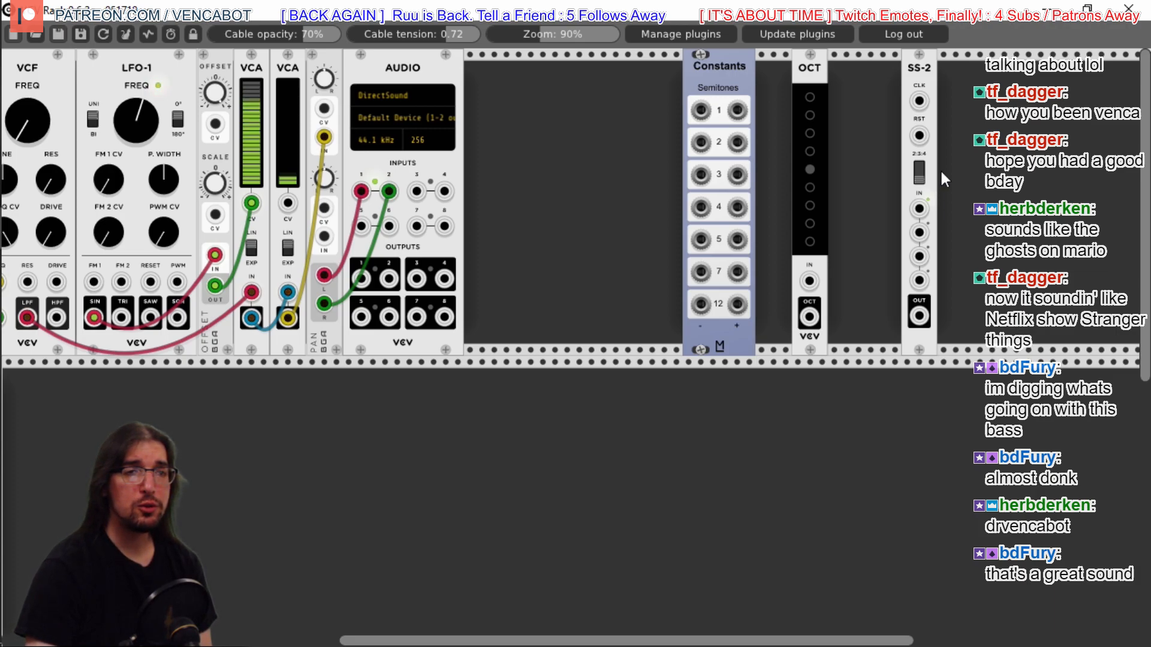
Patch the Constants module's plus 1, 3, 5 and 12 semitone outputs into the four SS-2 inputs in order
left_click_drag(701, 110, 919, 209)
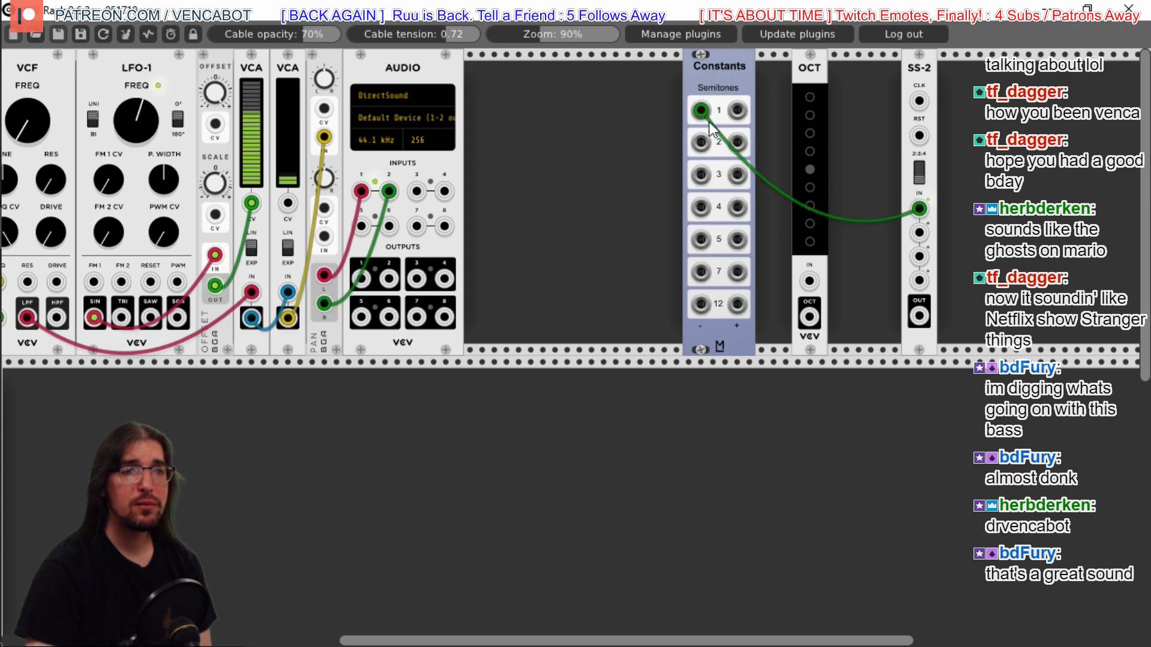
left_click_drag(700, 112, 700, 304)
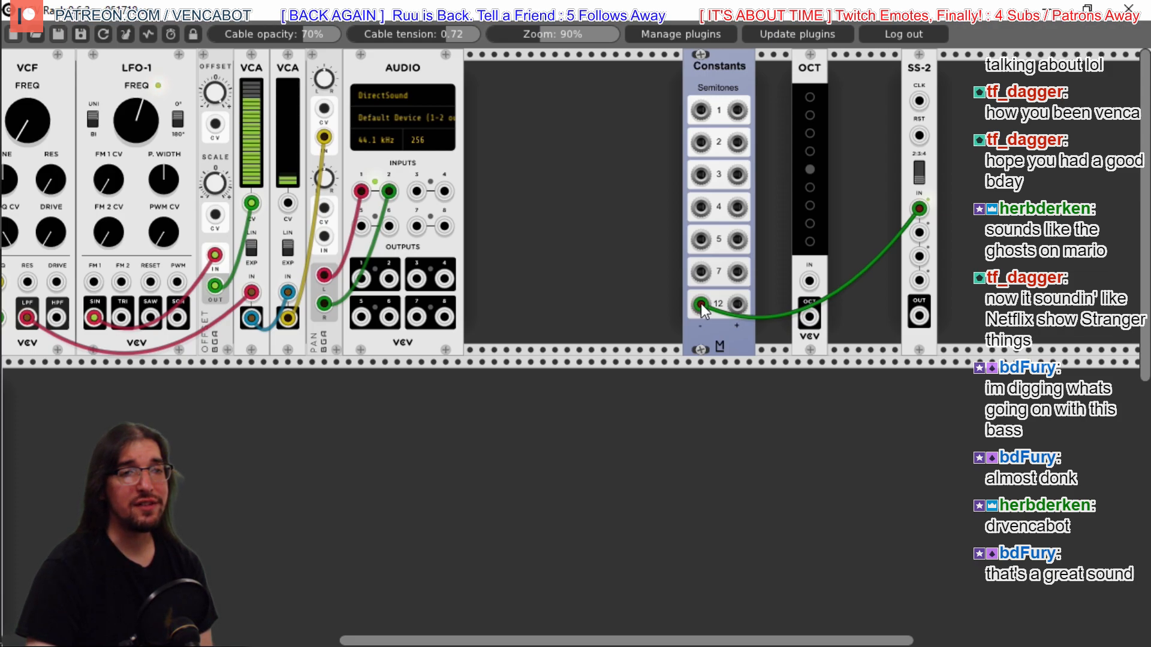
left_click_drag(700, 304, 732, 109)
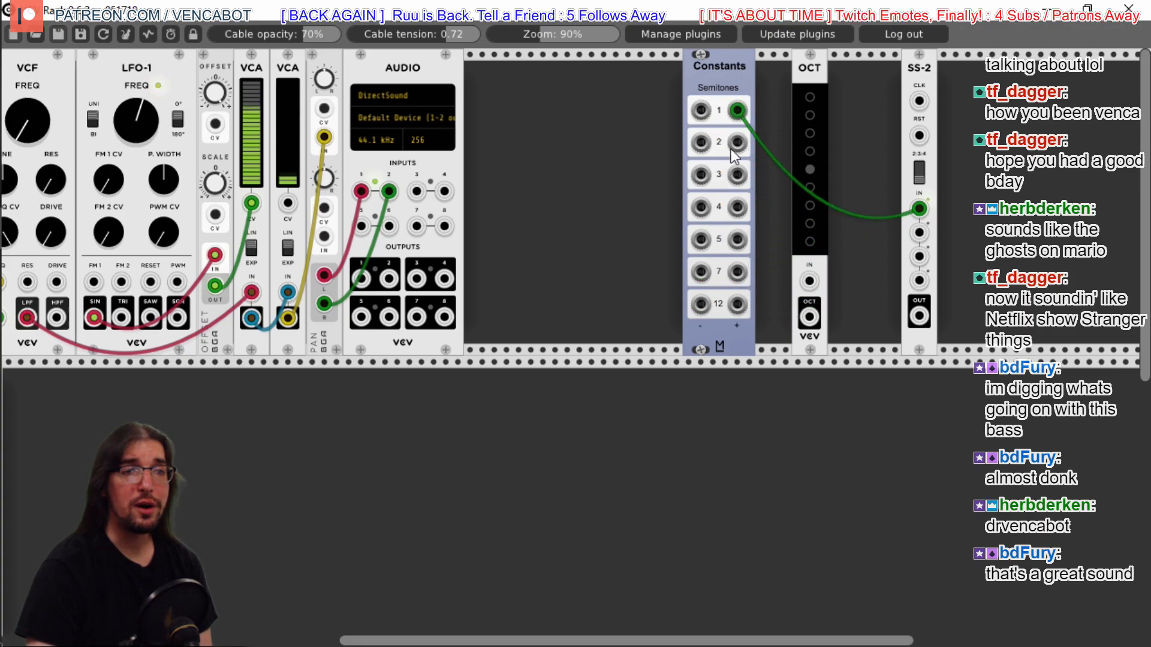
left_click_drag(738, 175, 919, 233)
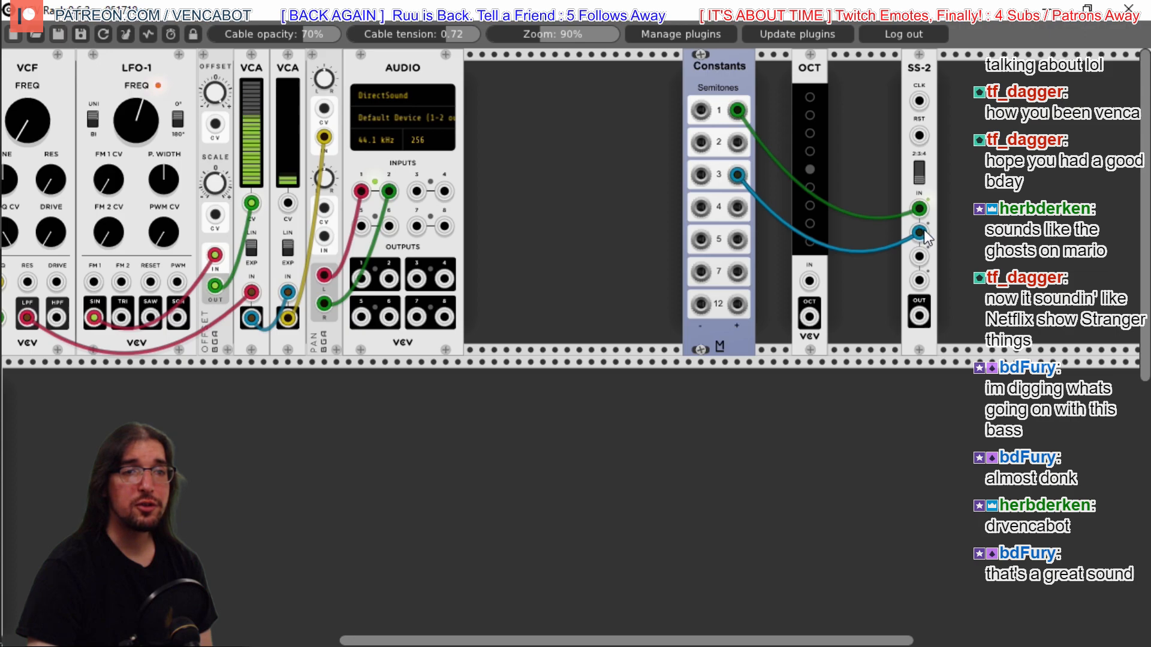
left_click_drag(742, 242, 920, 256)
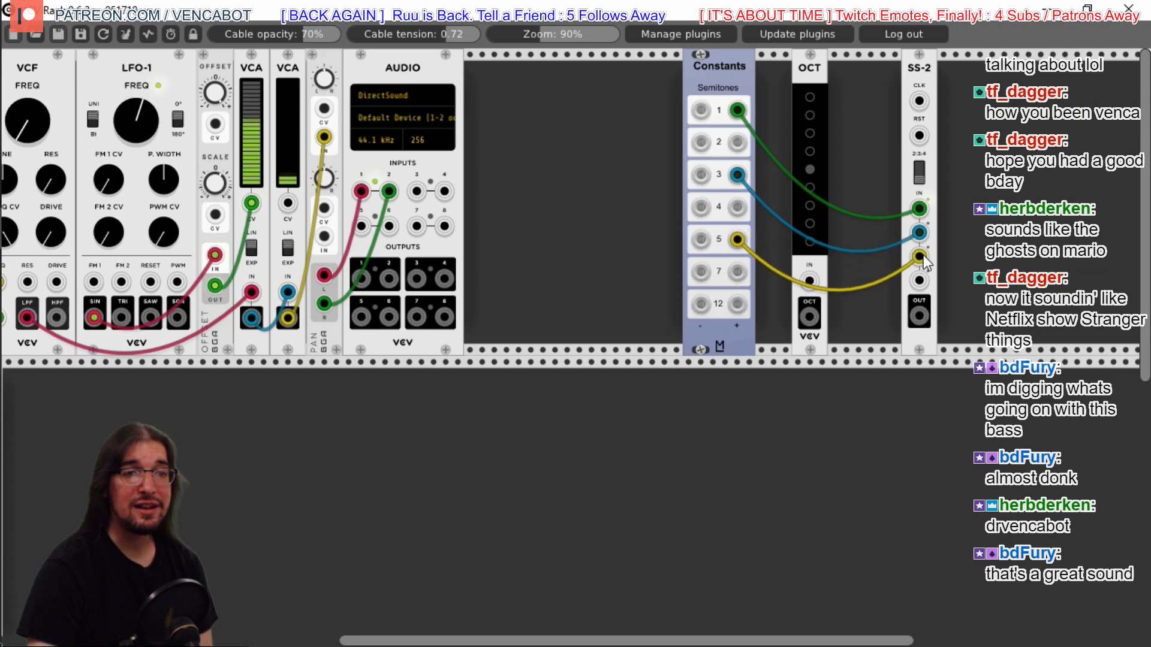
left_click_drag(739, 303, 919, 280)
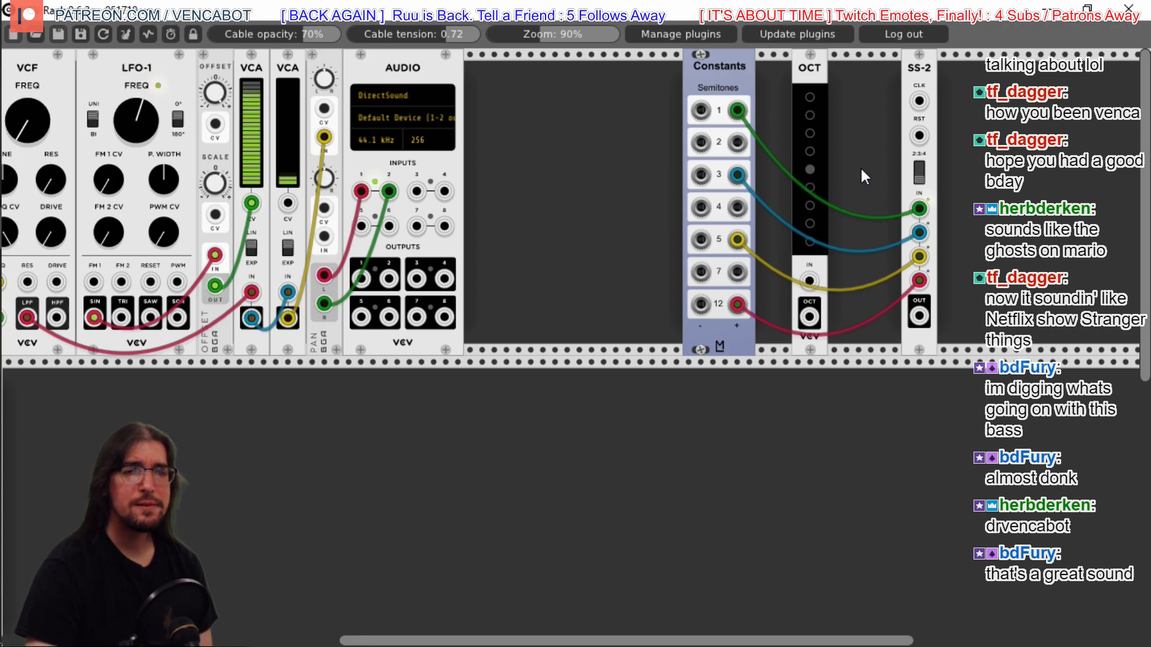
Swap the order of SS-2 and OCT so SS-2 comes first, and patch the SS-2 output into the OCT input
left_click_drag(814, 96, 1007, 96)
left_click_drag(931, 73, 805, 80)
left_click_drag(1015, 73, 848, 77)
left_click_drag(802, 319, 799, 317)
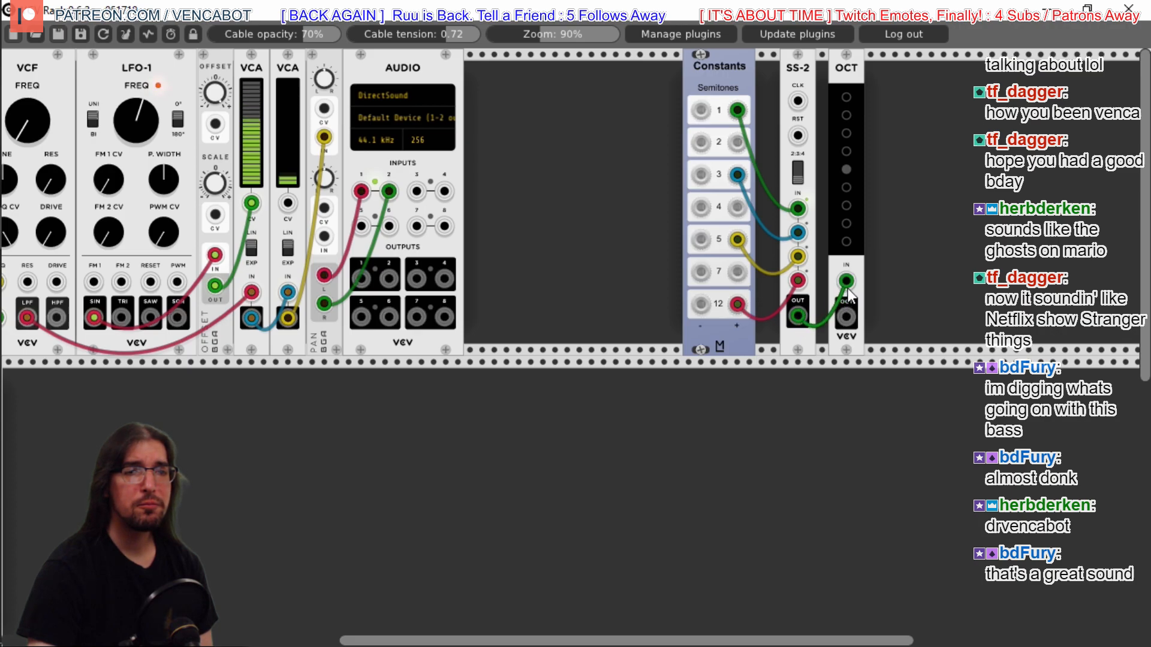
left_click_drag(848, 294, 849, 293)
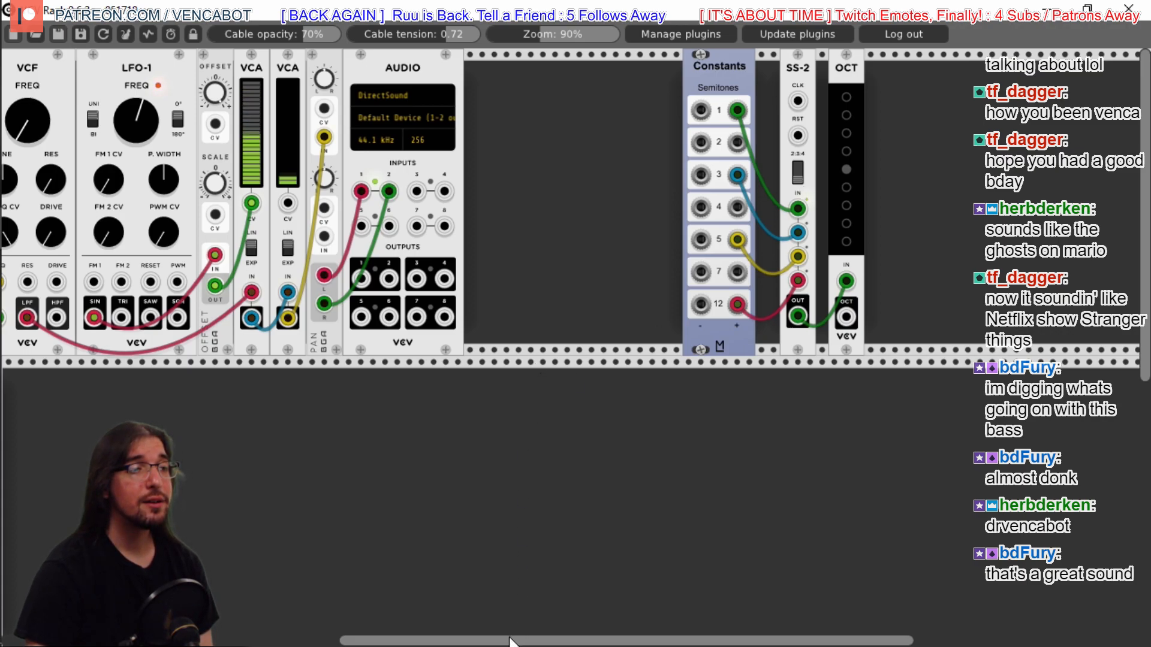
Move the lower-row LFO-1 directly before Constants in the upper row and patch its SQR output into the SS-2 CLK input
scroll(572, 347, "left", 10)
scroll(580, 541, "left", 5)
left_click_drag(459, 393, 1132, 178)
scroll(671, 644, "right", 14)
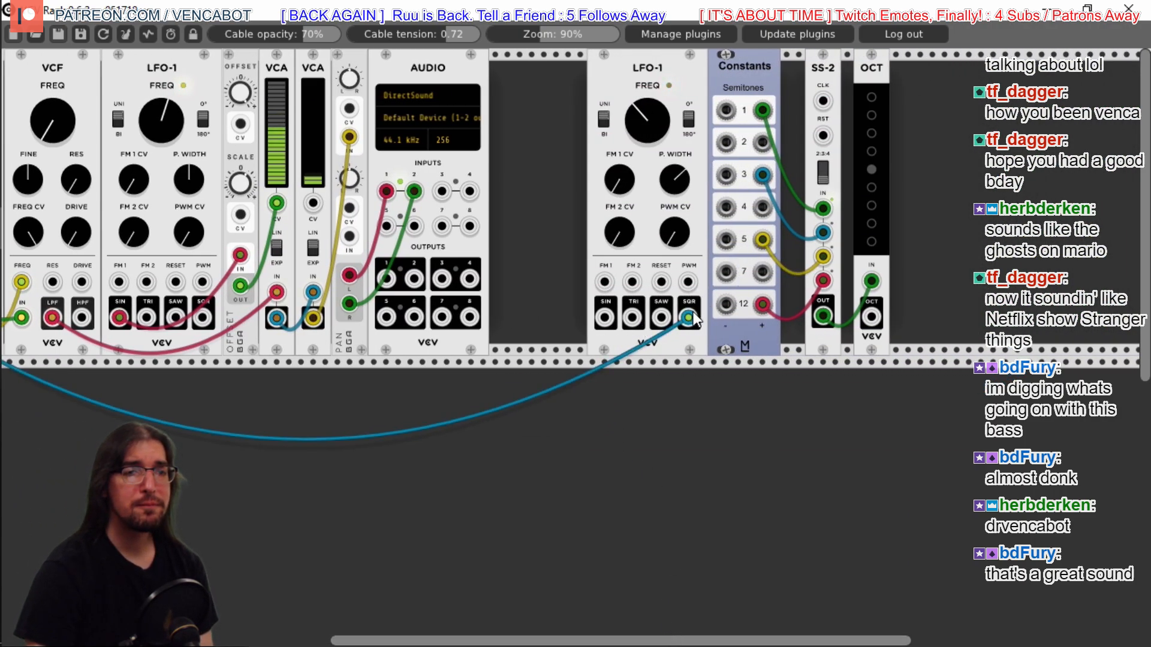
left_click_drag(690, 318, 823, 100)
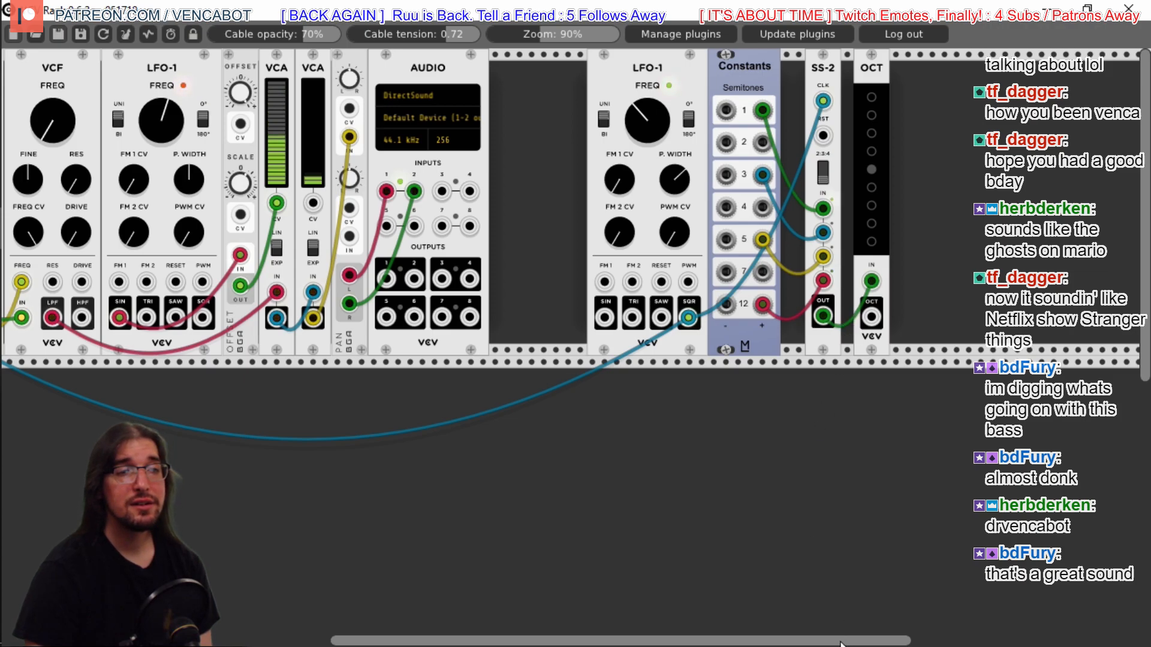
Patch the OCT module's output into the V/OCT inputs of both VCO-1 modules
left_click_drag(871, 316, 74, 284)
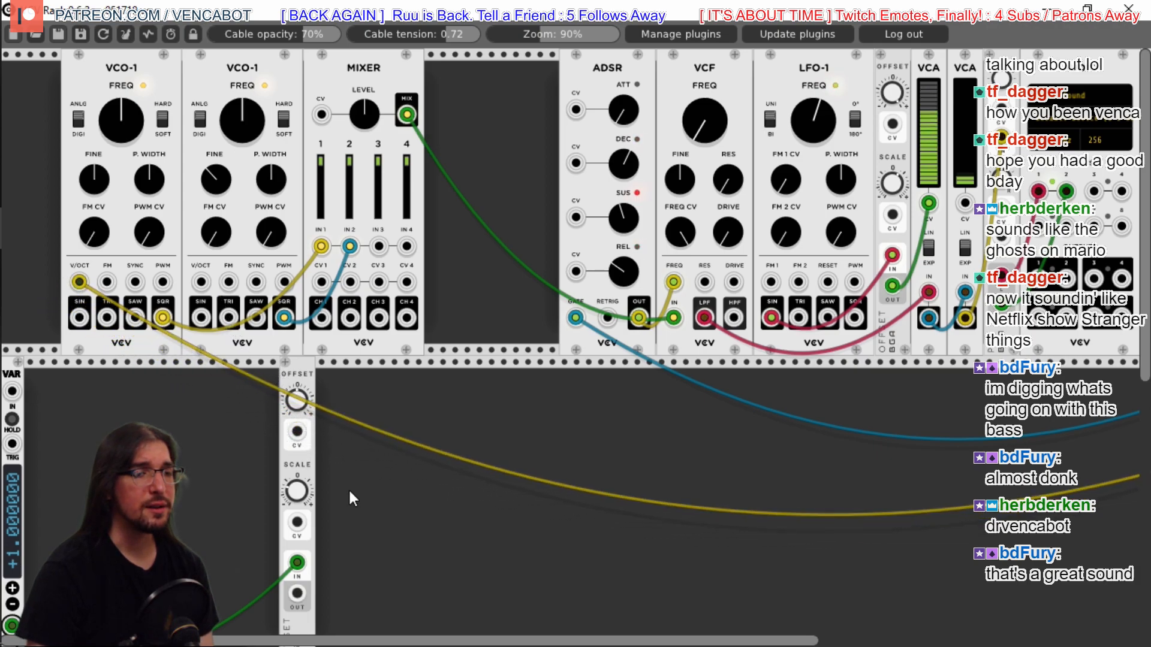
left_click_drag(612, 641, 1139, 641)
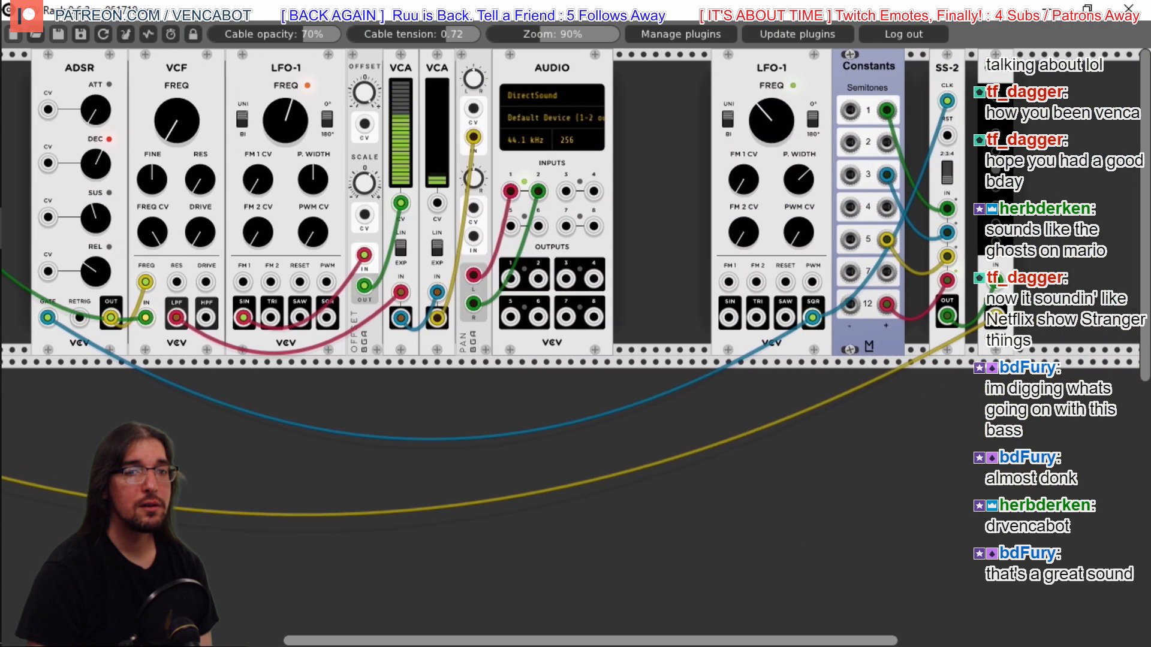
left_click_drag(996, 281, 915, 282)
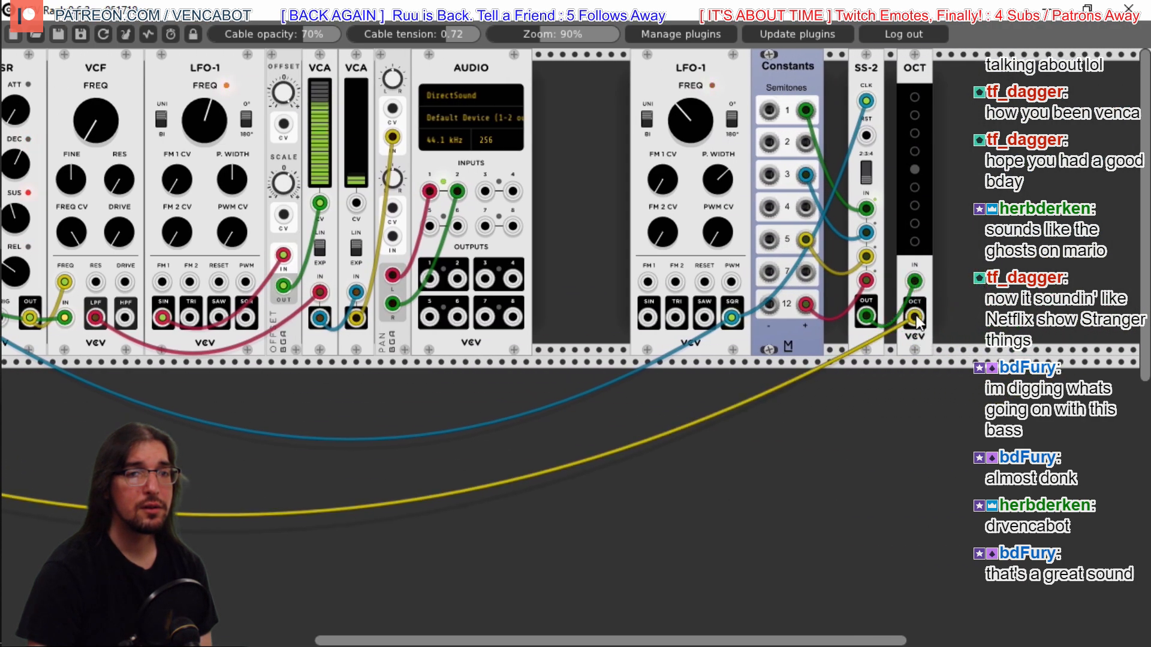
scroll(178, 330, "left", 10)
left_click_drag(168, 317, 200, 282)
Raise the FREQ of the LFO-1 beside Constants to speed up the note sequence
left_click_drag(351, 640, 620, 640)
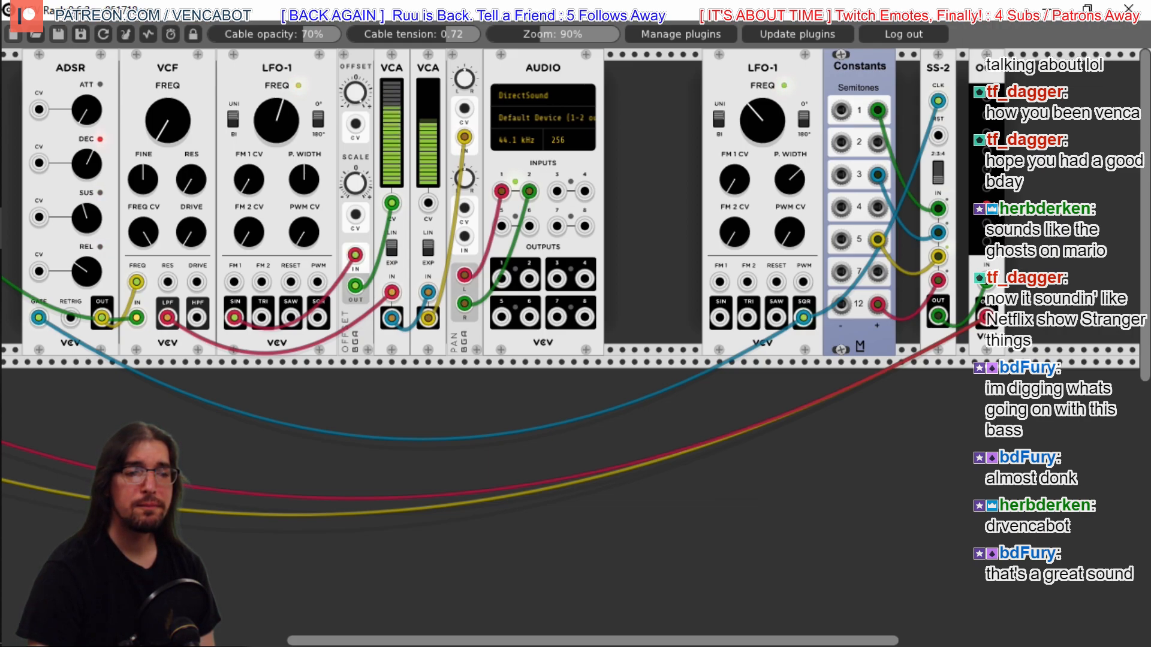
mouse_move(606, 639)
left_mouse_down()
mouse_move(513, 639)
mouse_move(621, 639)
left_mouse_up()
left_click_drag(619, 131, 620, 114)
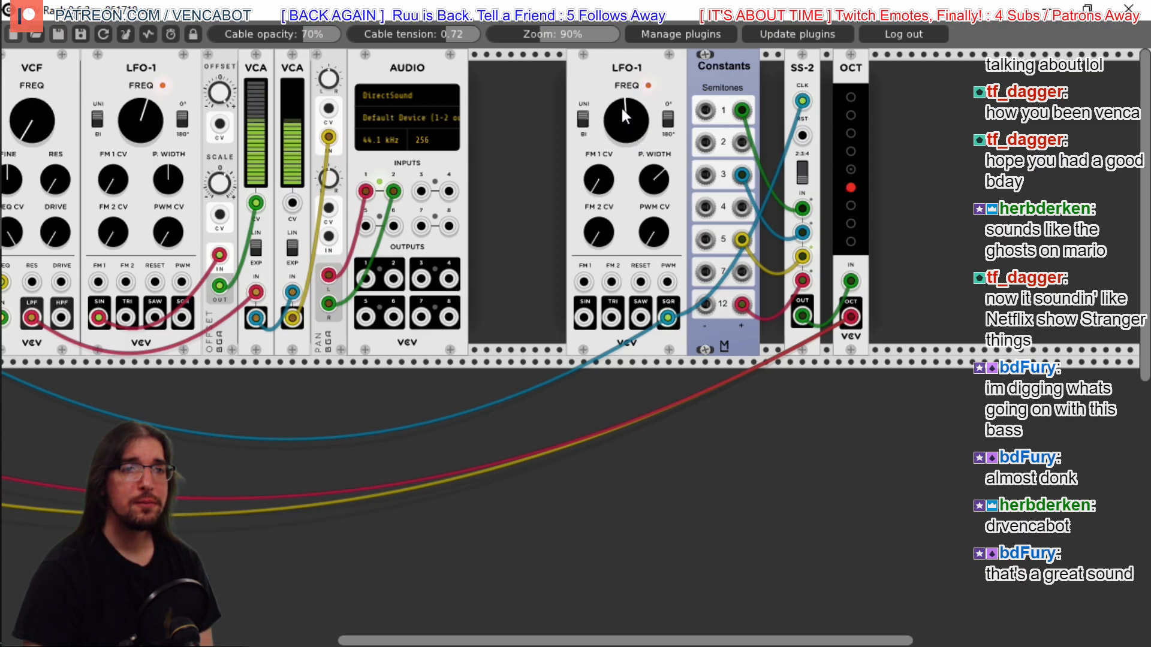
mouse_move(622, 108)
left_mouse_down()
mouse_move(622, 93)
mouse_move(622, 105)
left_mouse_up()
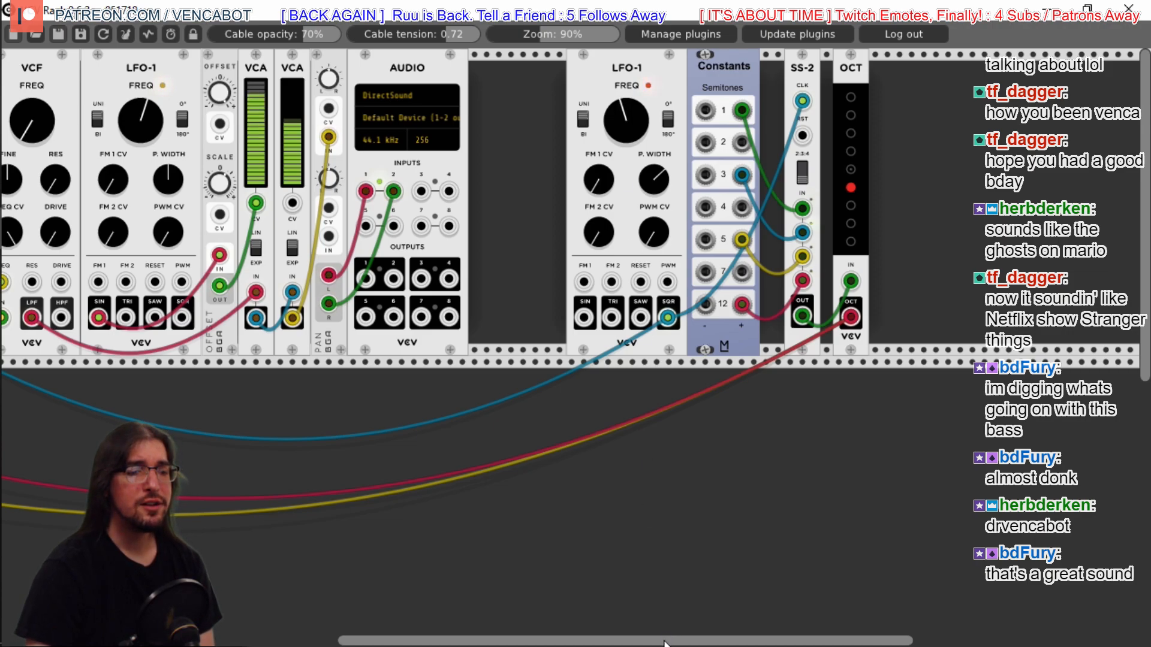
Place SS-2 and OCT flush against Constants and move the fourth SS-2 input's cable from plus 12 to plus 7 semitones
scroll(628, 538, "left", 5)
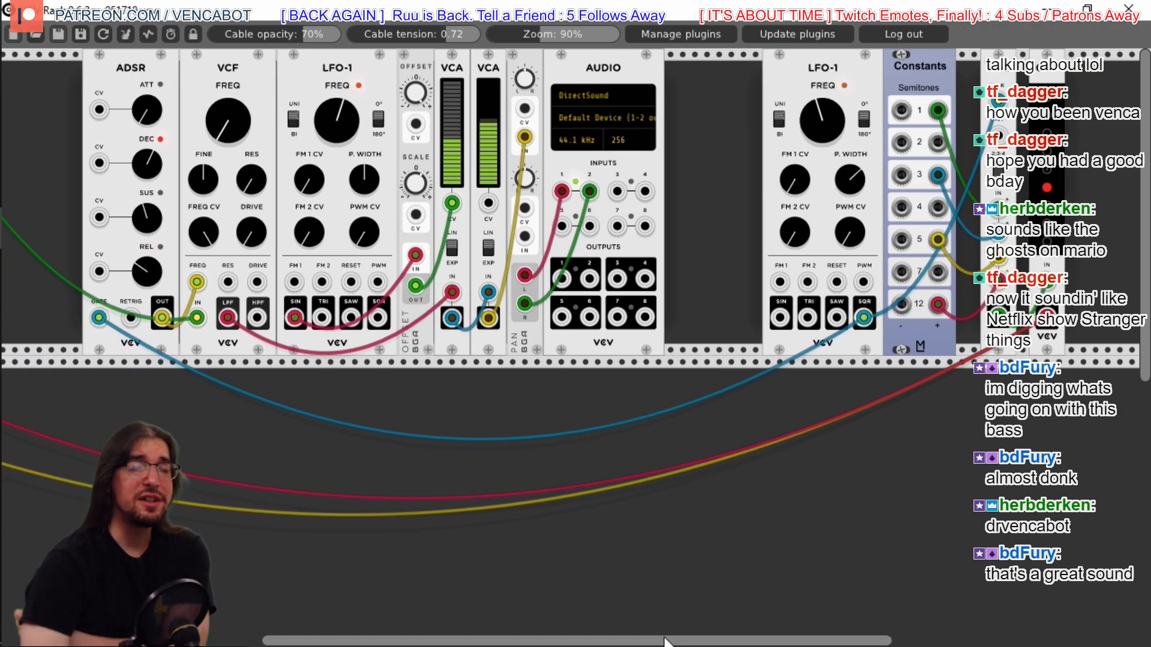
left_click_drag(994, 69, 970, 64)
left_click_drag(1039, 67, 1004, 70)
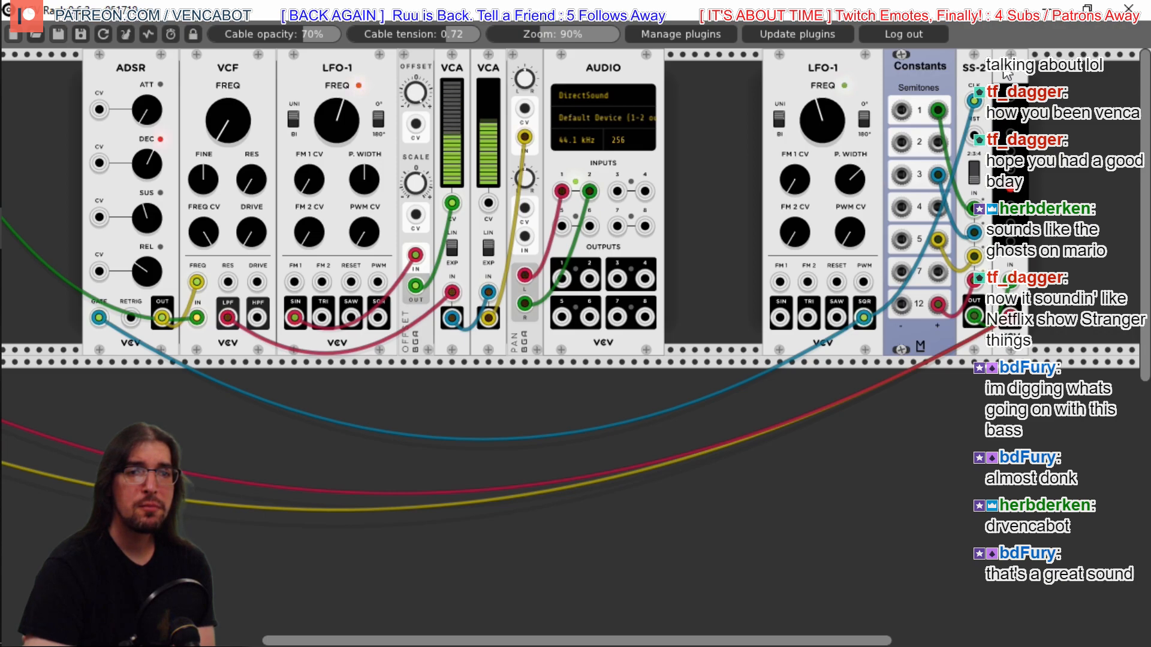
left_click_drag(938, 304, 940, 274)
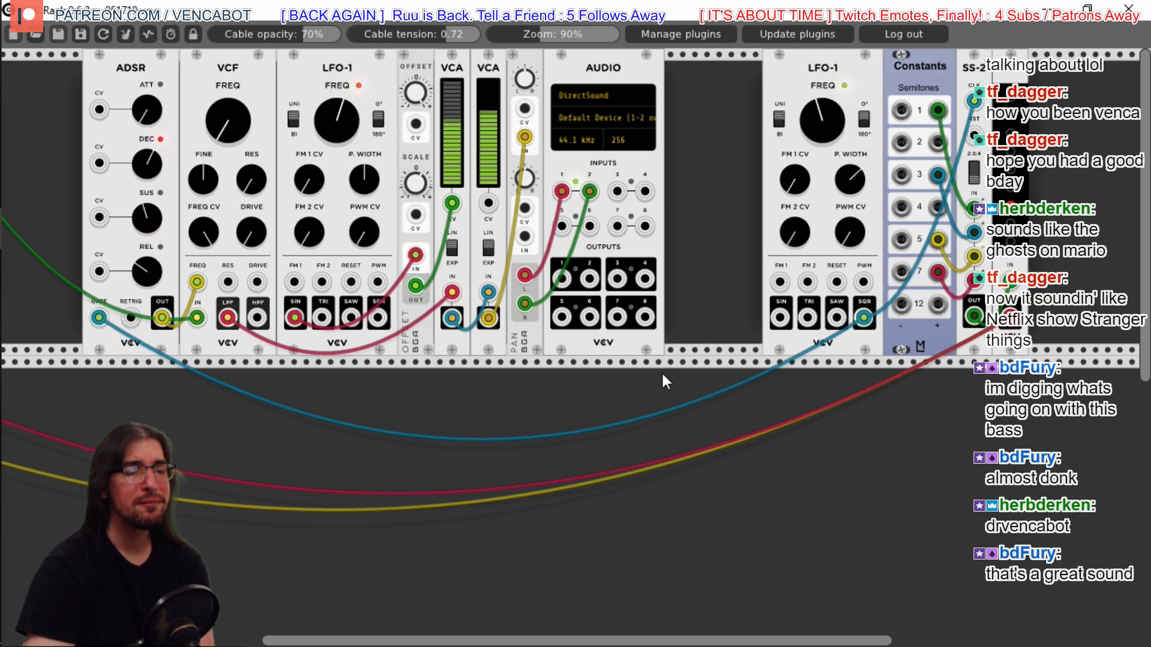
Add a Fundamental Delay module and park it in the lower row beneath the AUDIO module
right_click(585, 387)
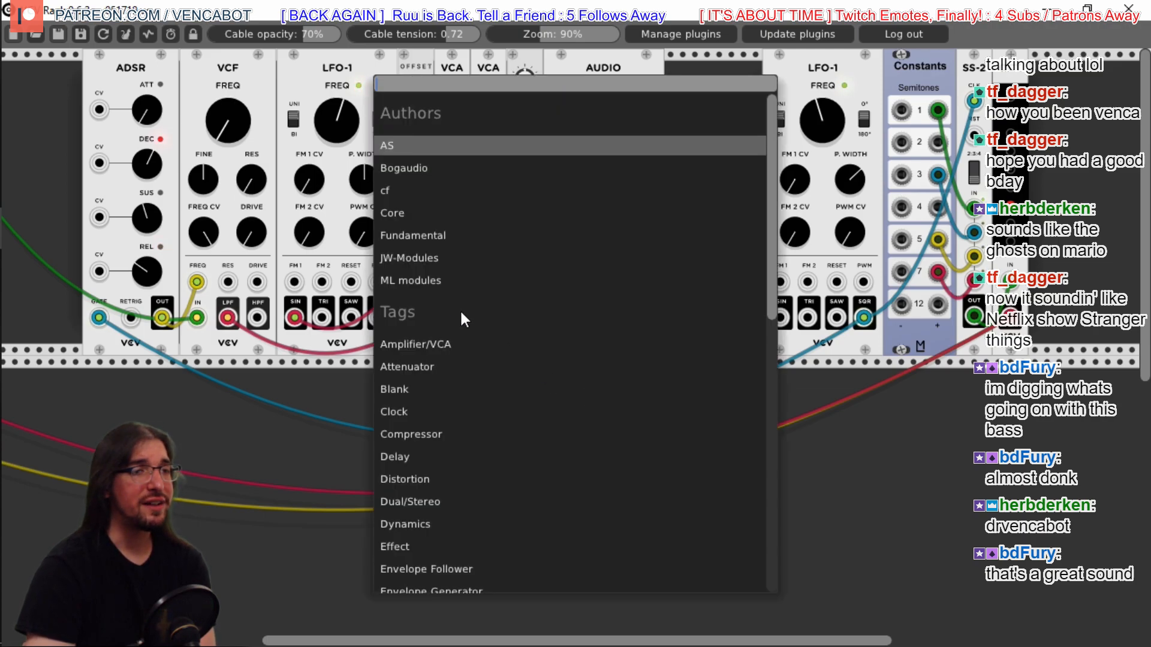
left_click(413, 235)
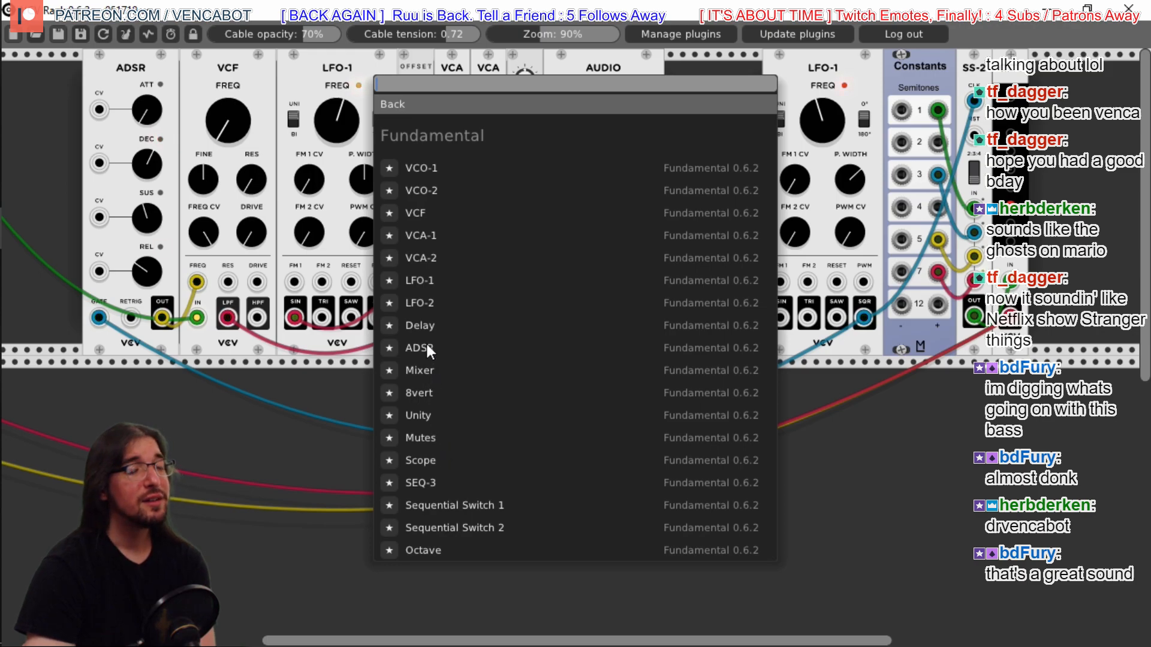
left_click(434, 324)
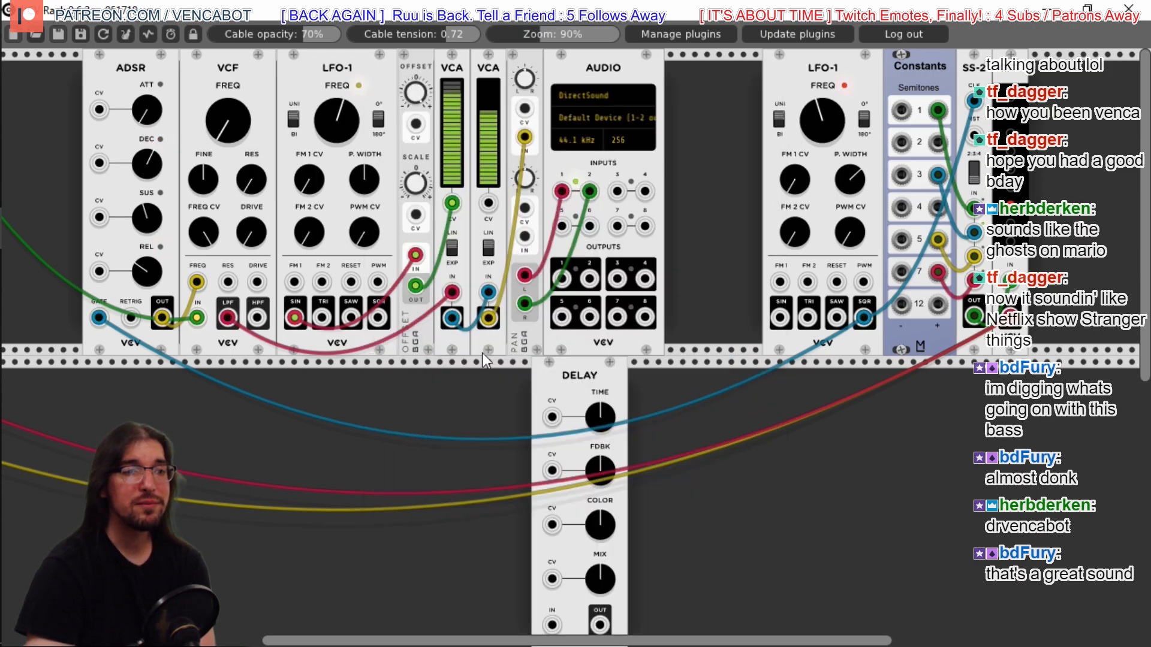
left_click_drag(552, 384, 686, 190)
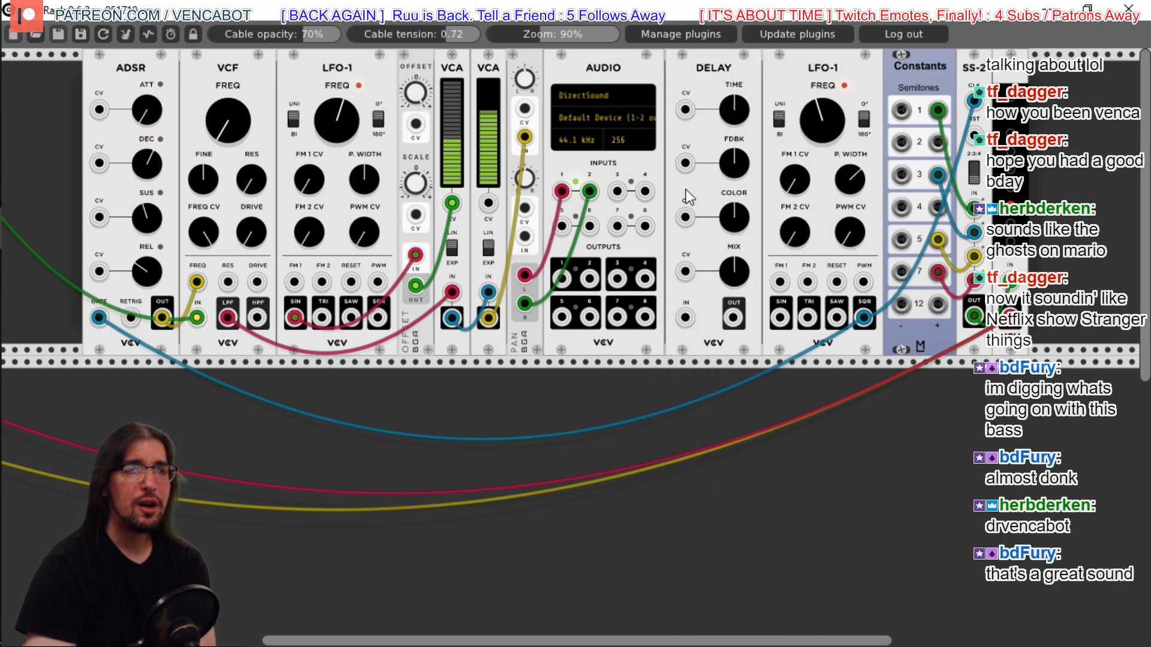
left_click_drag(802, 178, 640, 318)
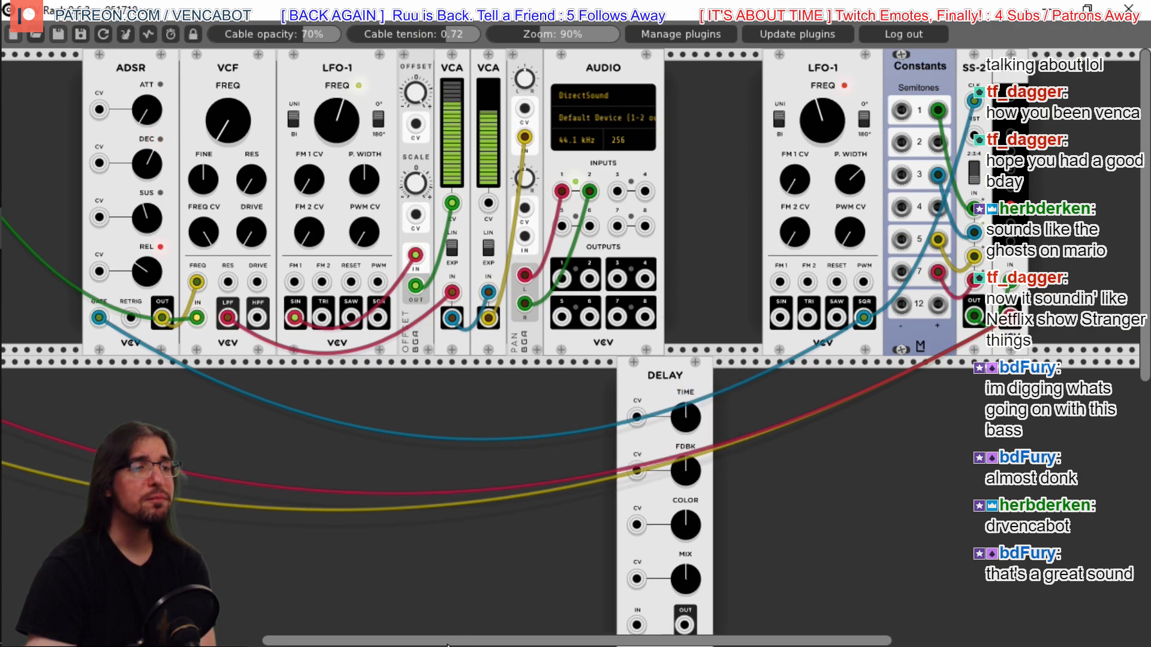
Shift ADSR, VCF, LFO-1, OFFSET and the first VCA back against MIXER, and place Delay in the gap between the VCAs
scroll(450, 643, "left", 8)
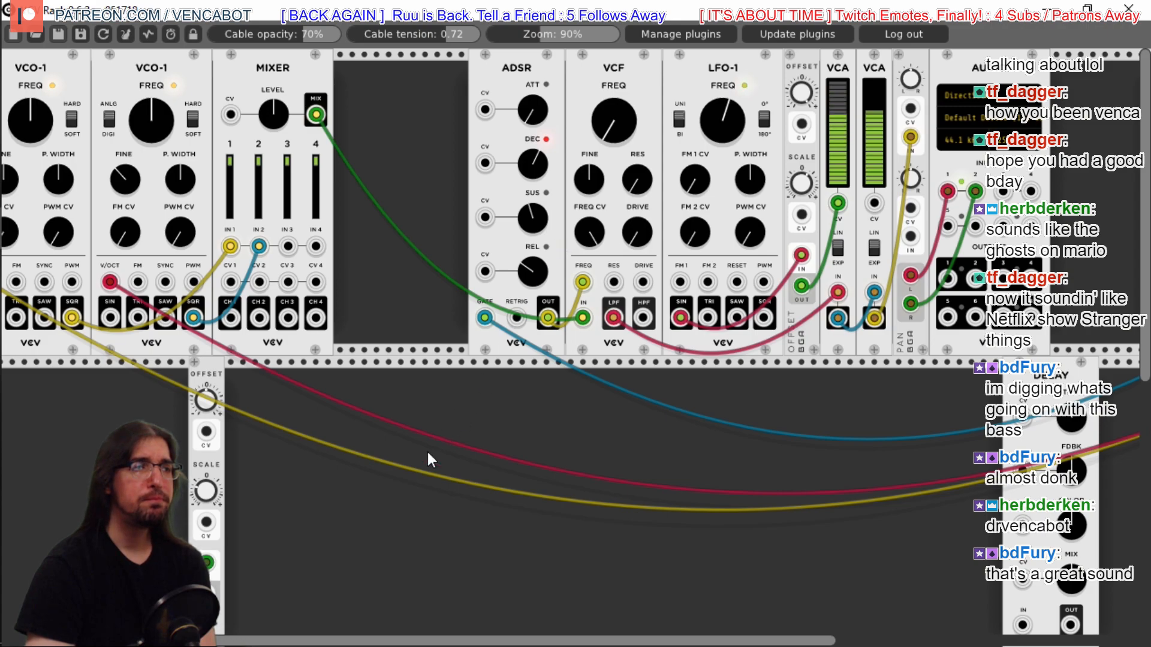
scroll(286, 645, "left", 2)
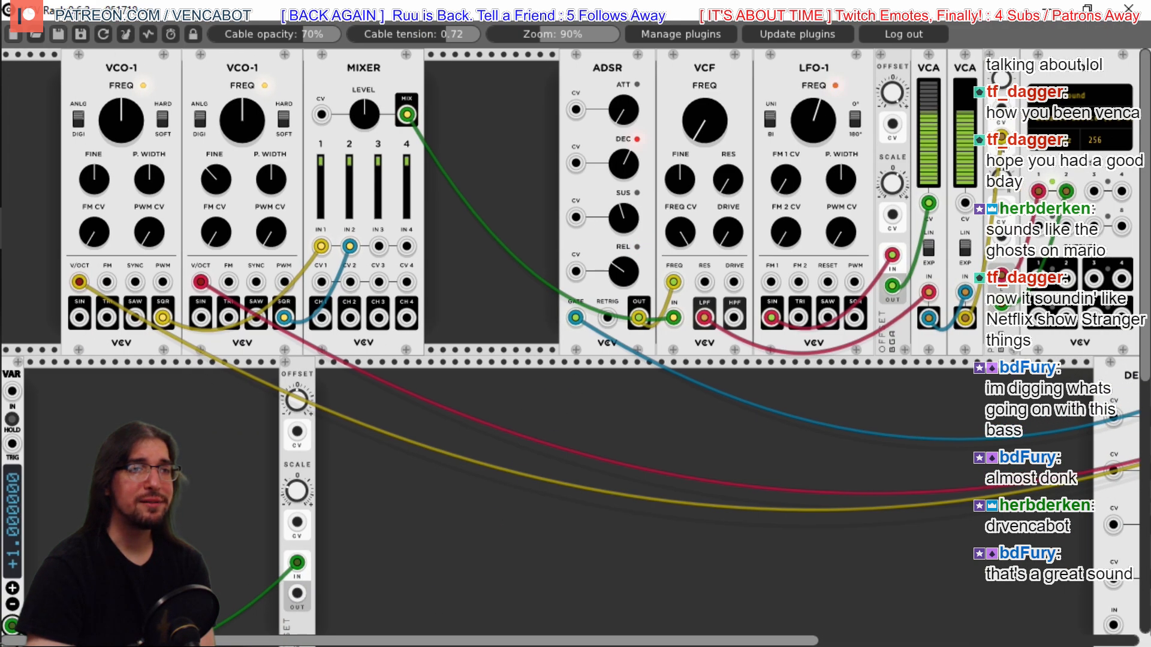
left_click_drag(595, 73, 465, 81)
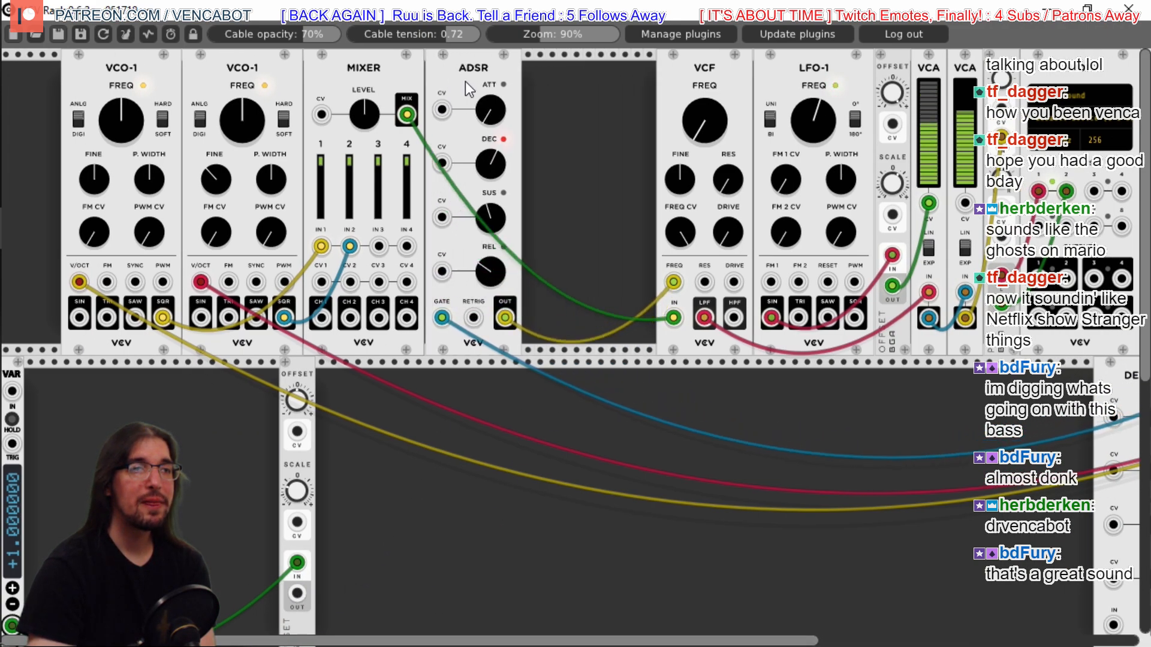
left_click_drag(670, 78, 555, 81)
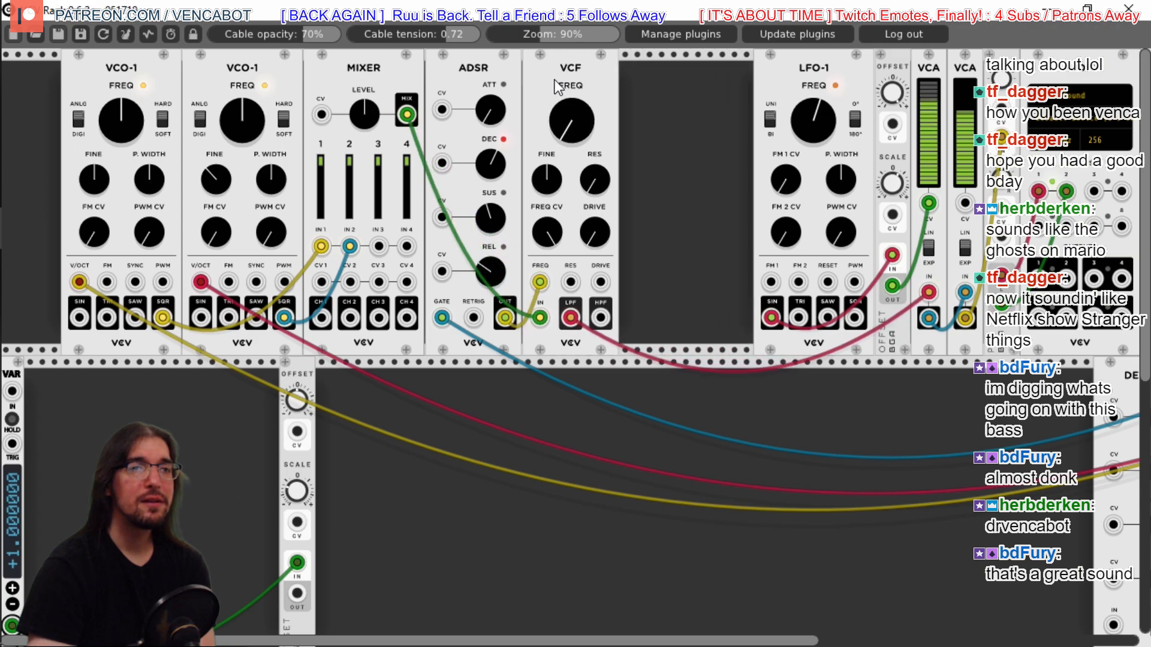
left_click_drag(786, 67, 659, 65)
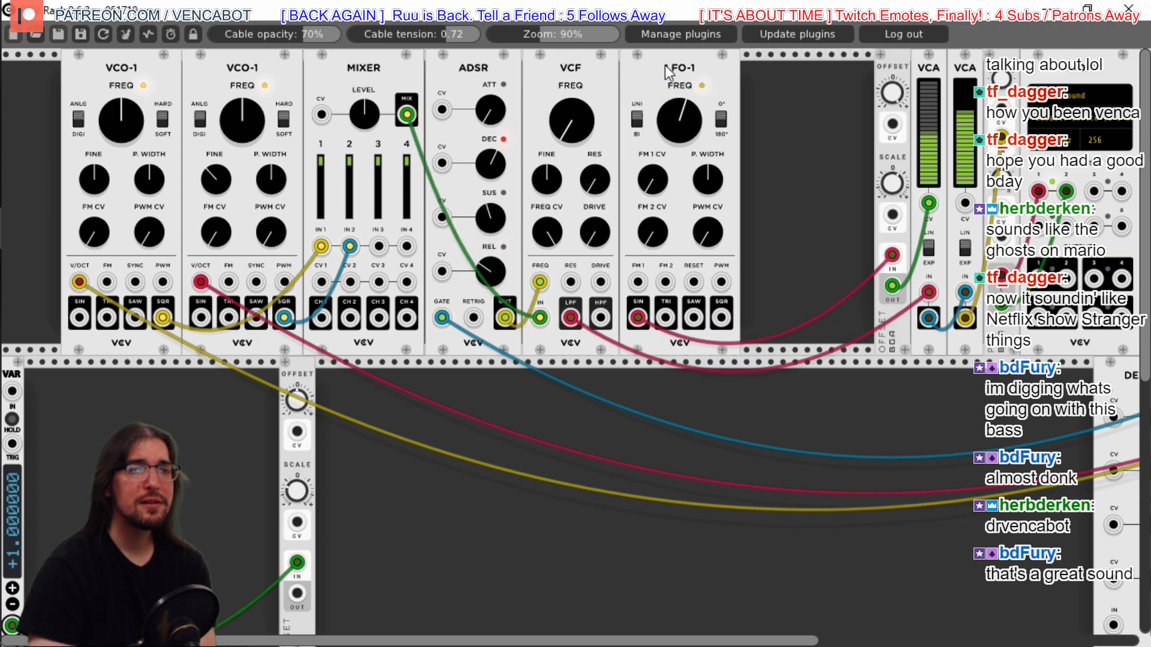
left_click_drag(888, 57, 754, 70)
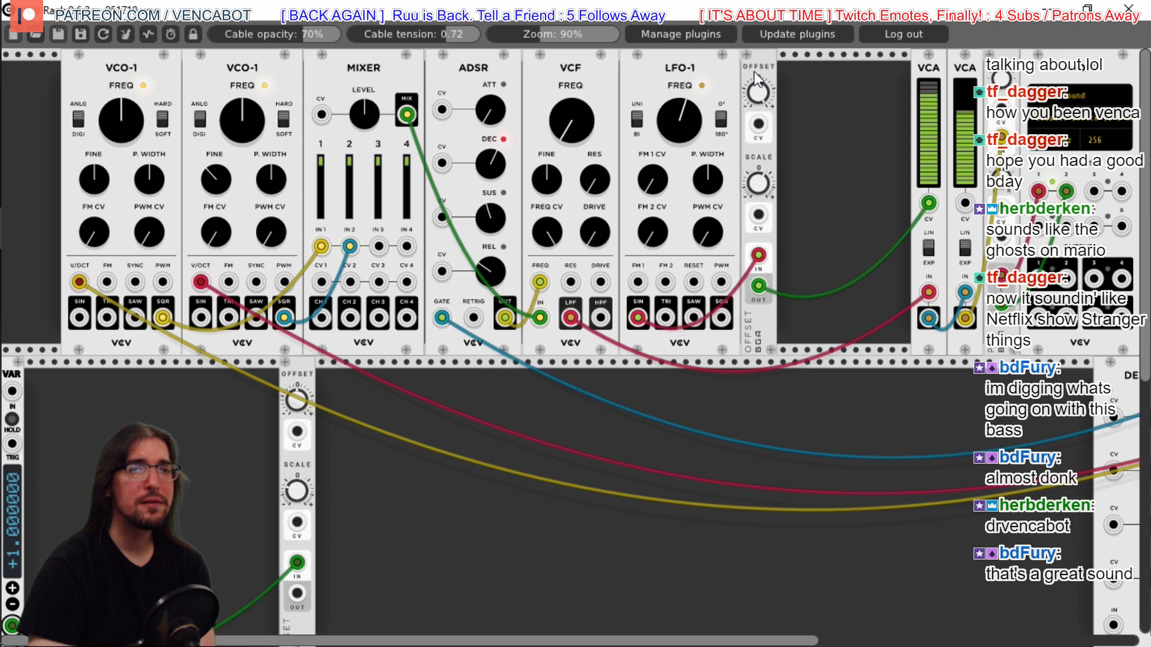
left_click_drag(915, 64, 795, 67)
left_click_drag(1103, 374, 858, 63)
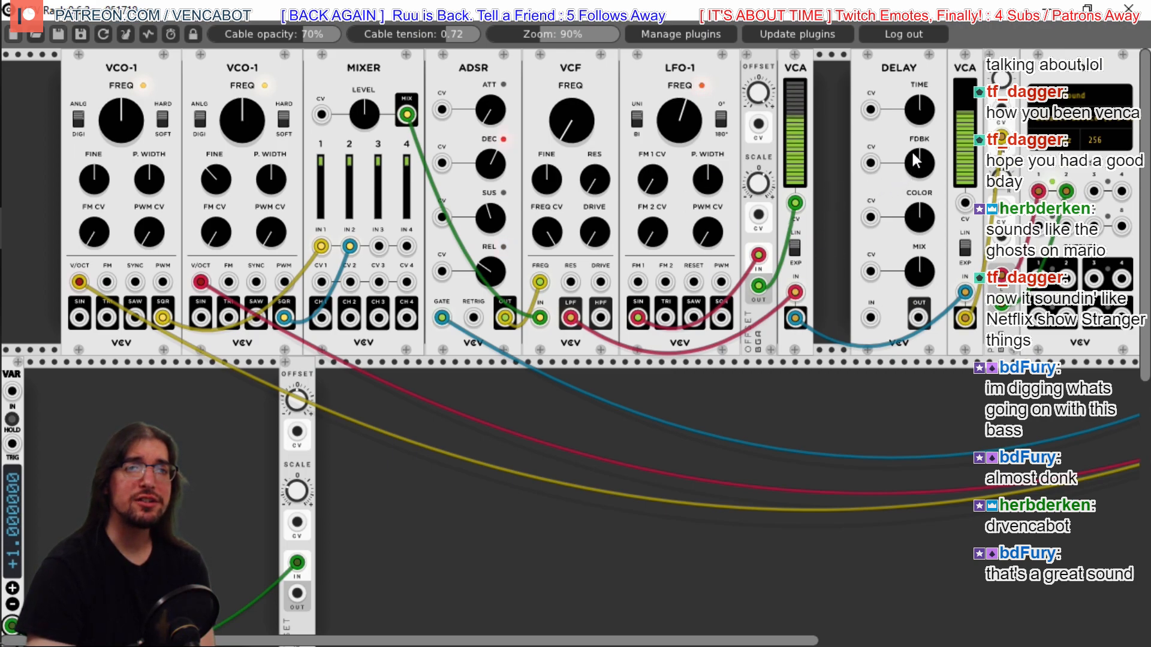
Patch Delay between the two VCAs and audition its MIX knob, finishing with MIX at the midpoint
mouse_move(965, 292)
left_mouse_down()
mouse_move(870, 318)
mouse_move(965, 292)
left_mouse_up()
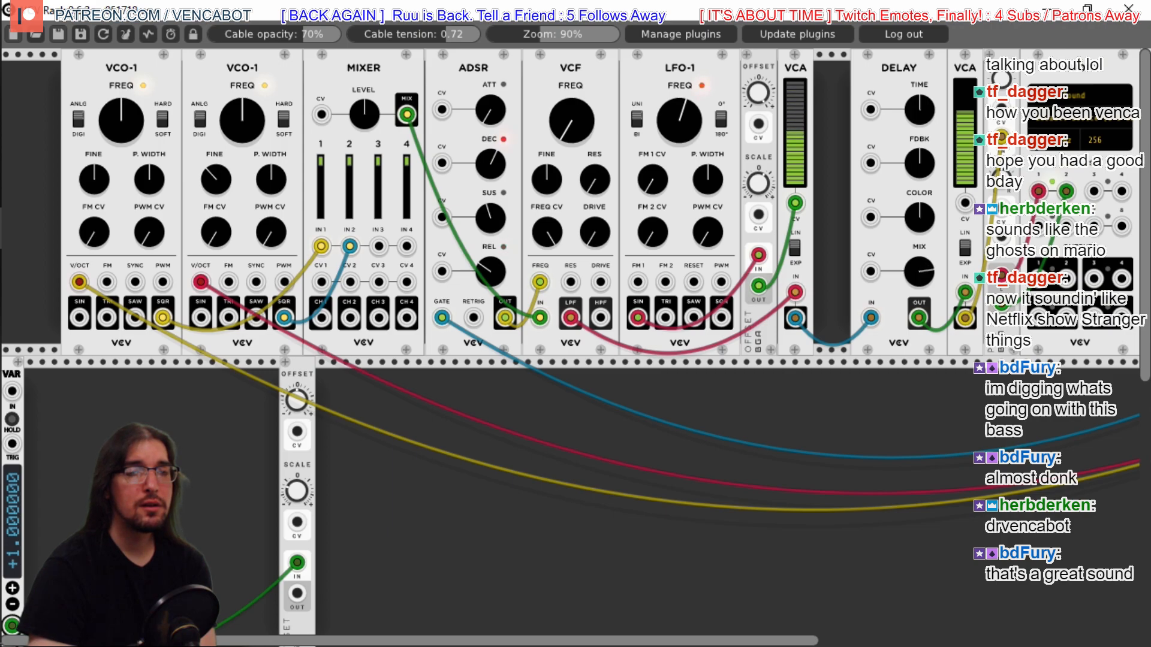
left_click_drag(919, 272, 919, 264)
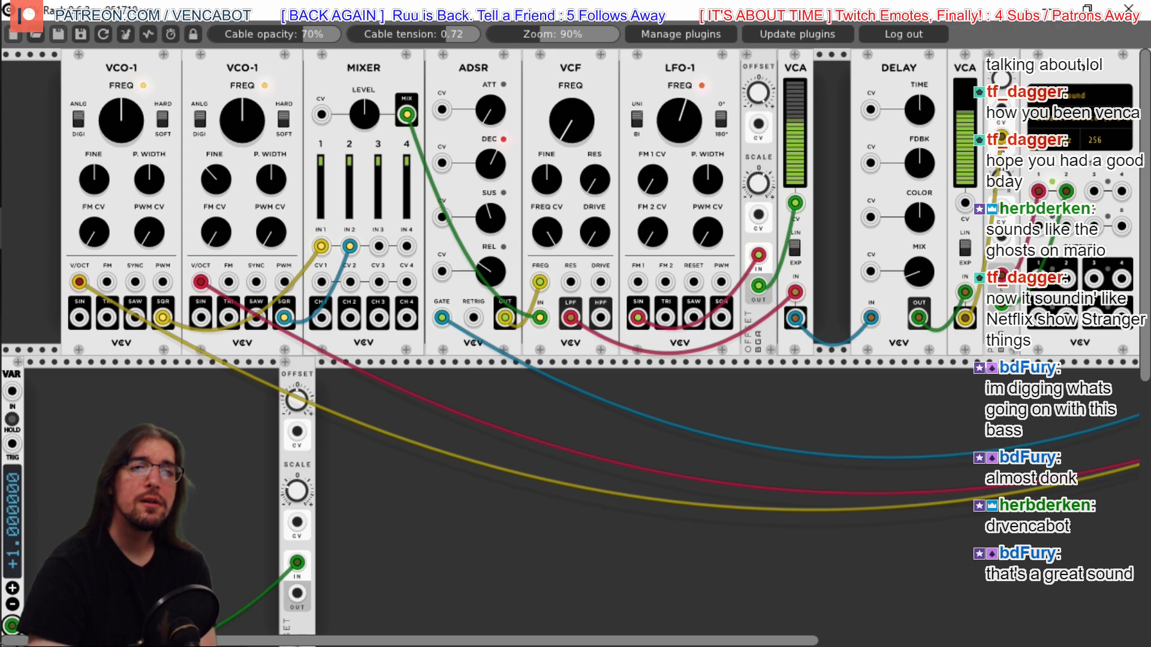
left_click_drag(919, 272, 919, 259)
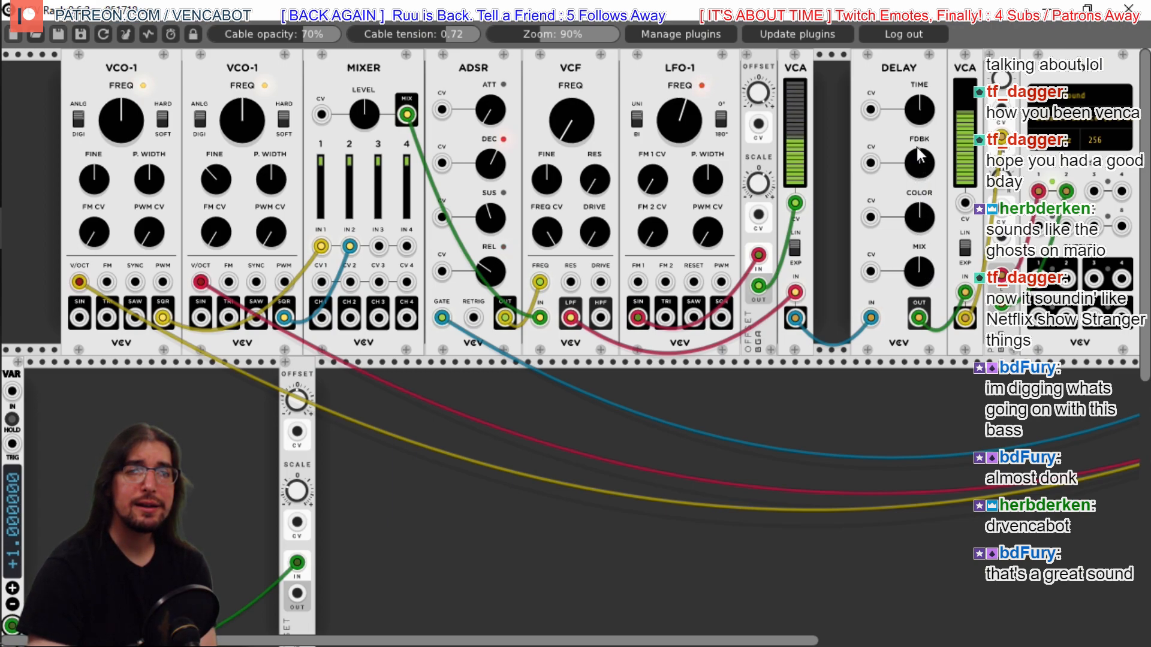
Raise Delay's TIME and FDBK slightly above their midpoints and lower its MIX to favour the dry signal
left_click_drag(917, 114, 918, 99)
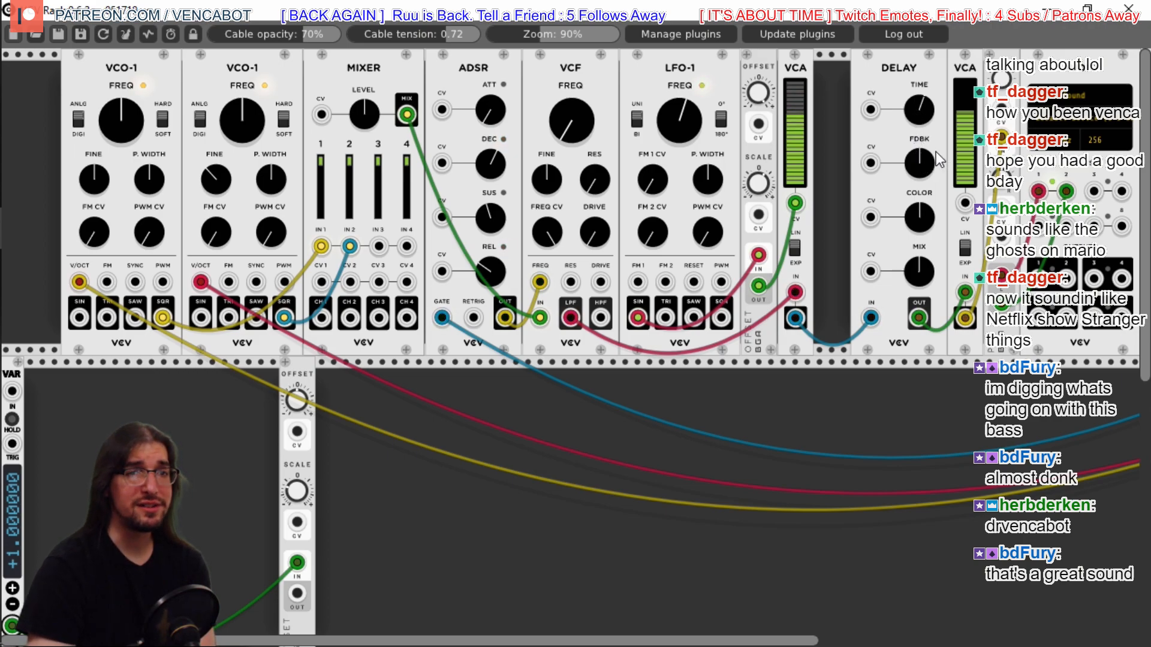
left_click_drag(927, 170, 926, 155)
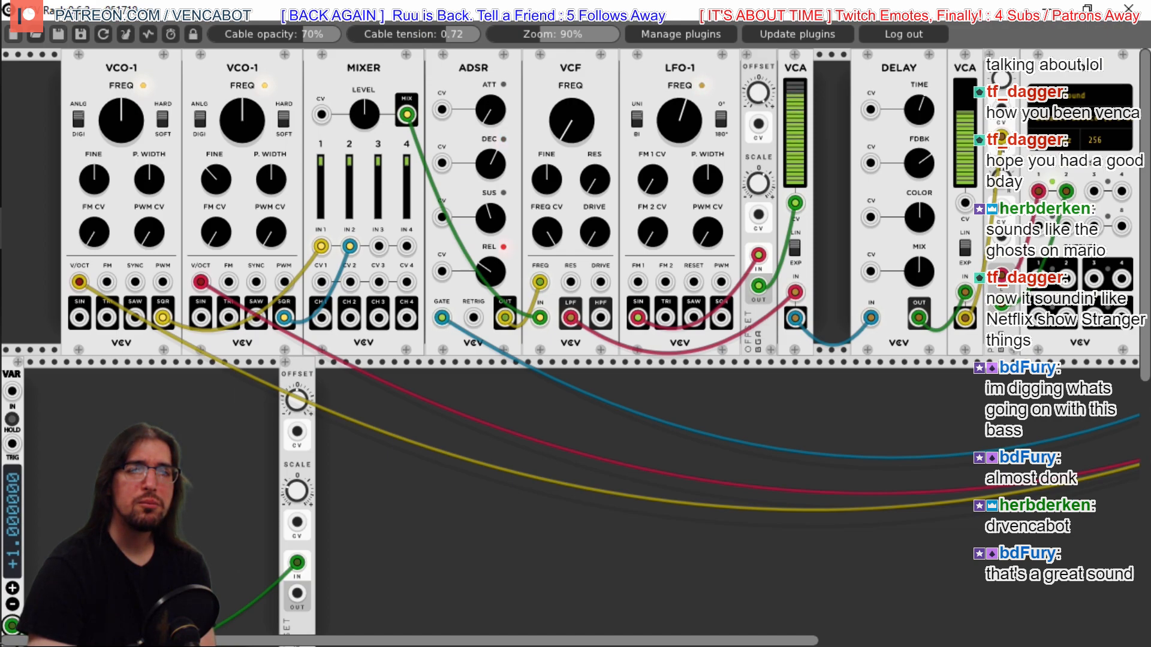
left_click_drag(923, 267, 924, 288)
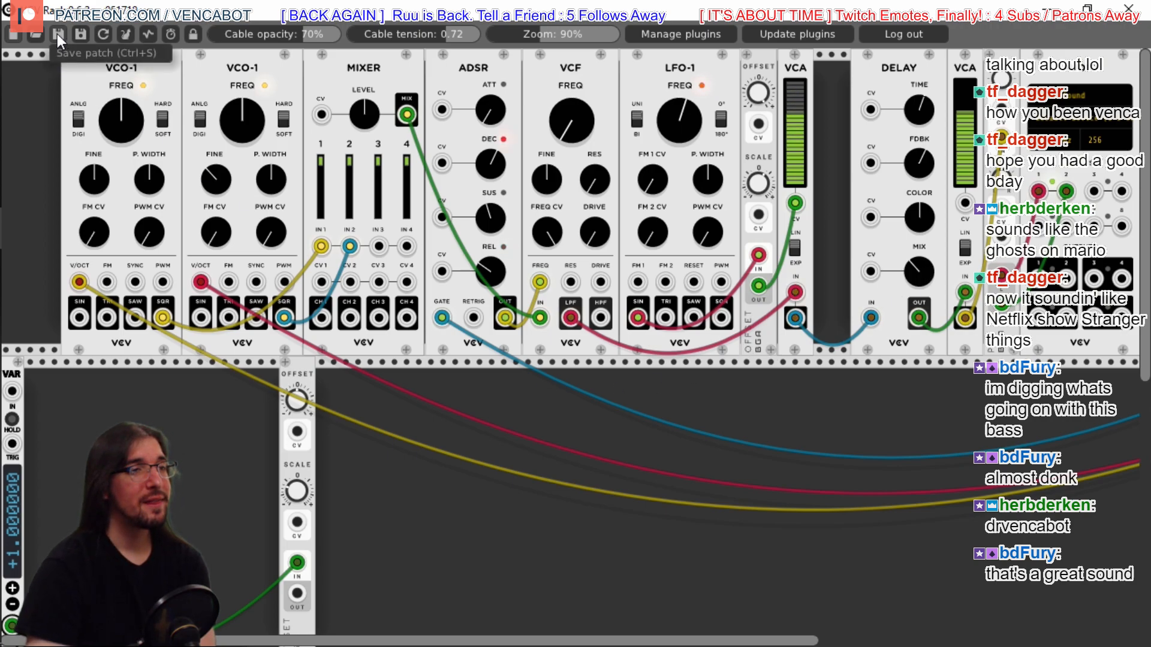
Delete the unused Bogaudio OFFSET and cf Variable modules from the lower row
mouse_move(356, 644)
left_mouse_down()
mouse_move(440, 644)
mouse_move(363, 644)
left_mouse_up()
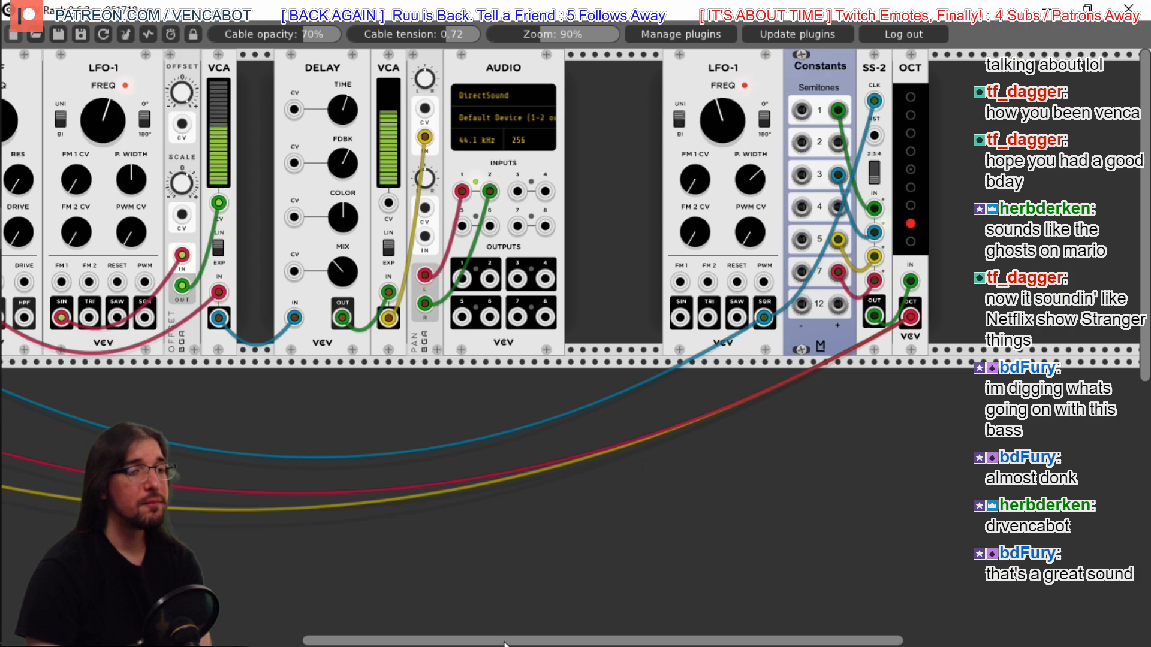
left_click_drag(339, 642, 218, 642)
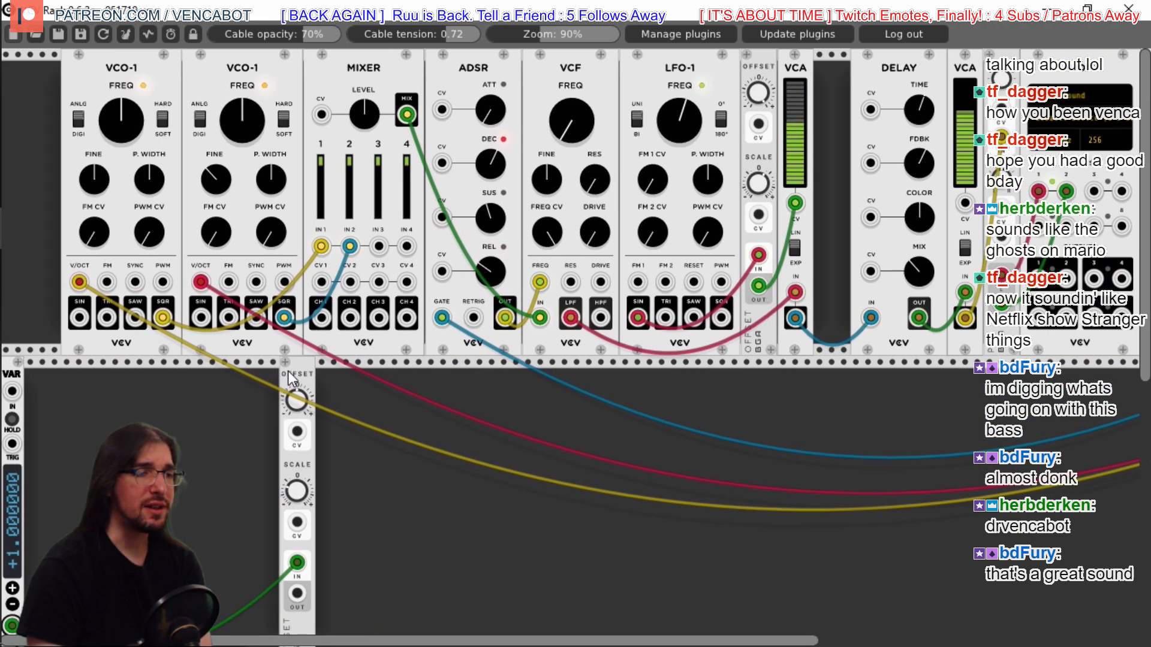
right_click(303, 373)
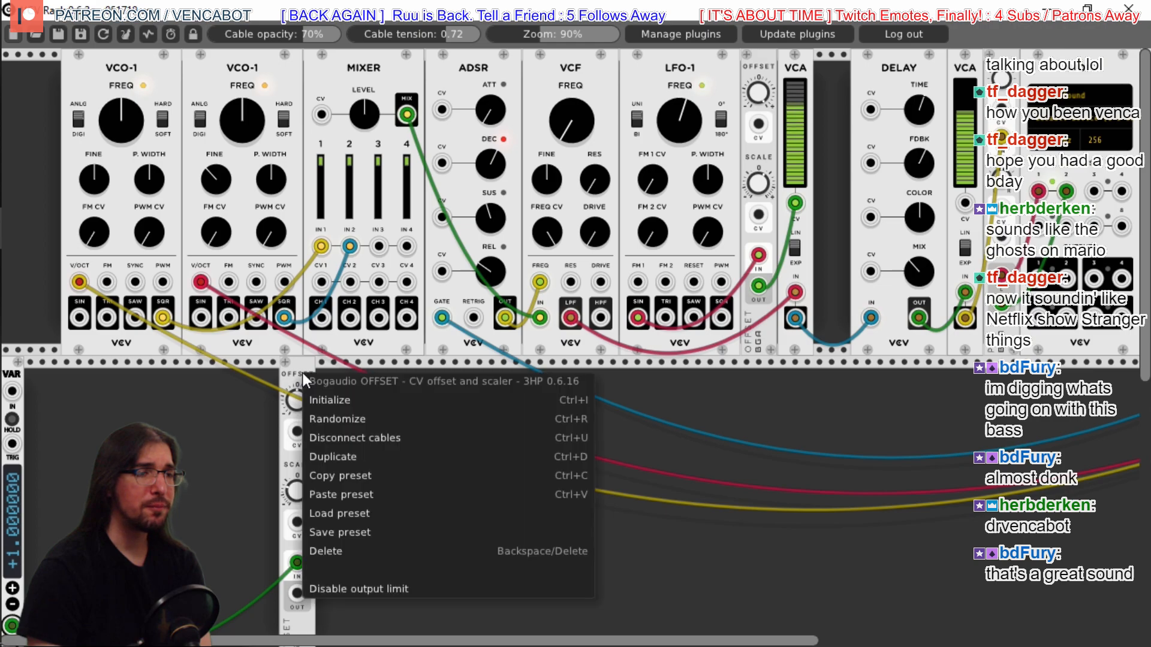
left_click(351, 552)
right_click(16, 374)
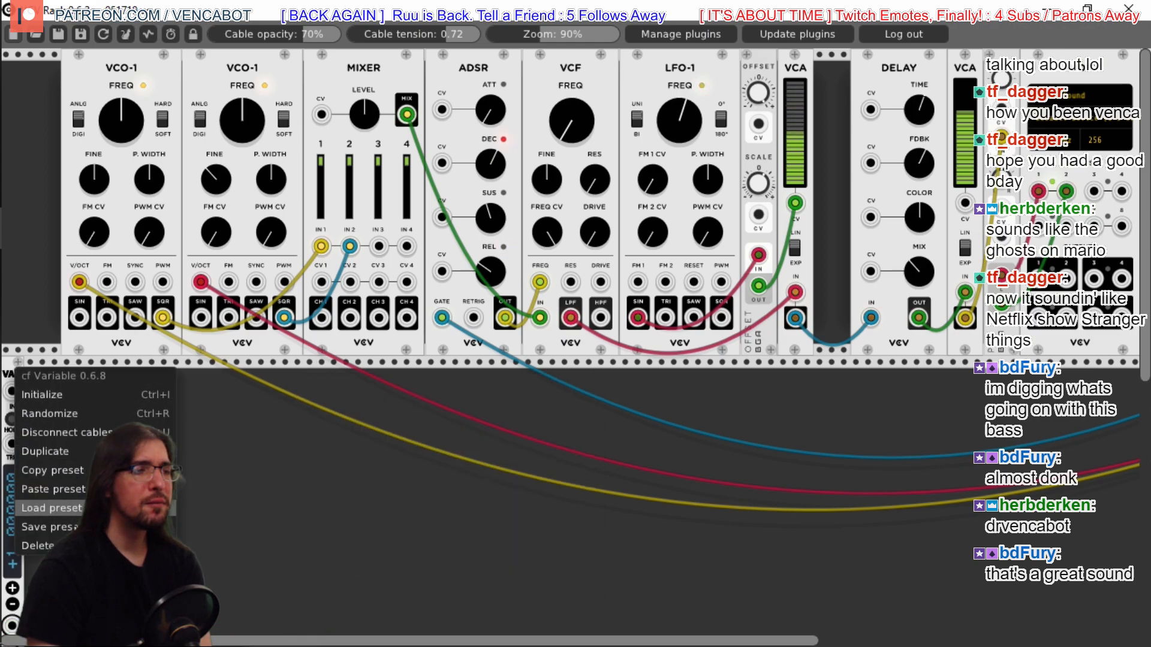
left_click(36, 546)
Set OCT to plus two octaves and lower the FREQ of the LFO-1 beside Constants to slow the note sequence
left_click_drag(114, 641, 420, 641)
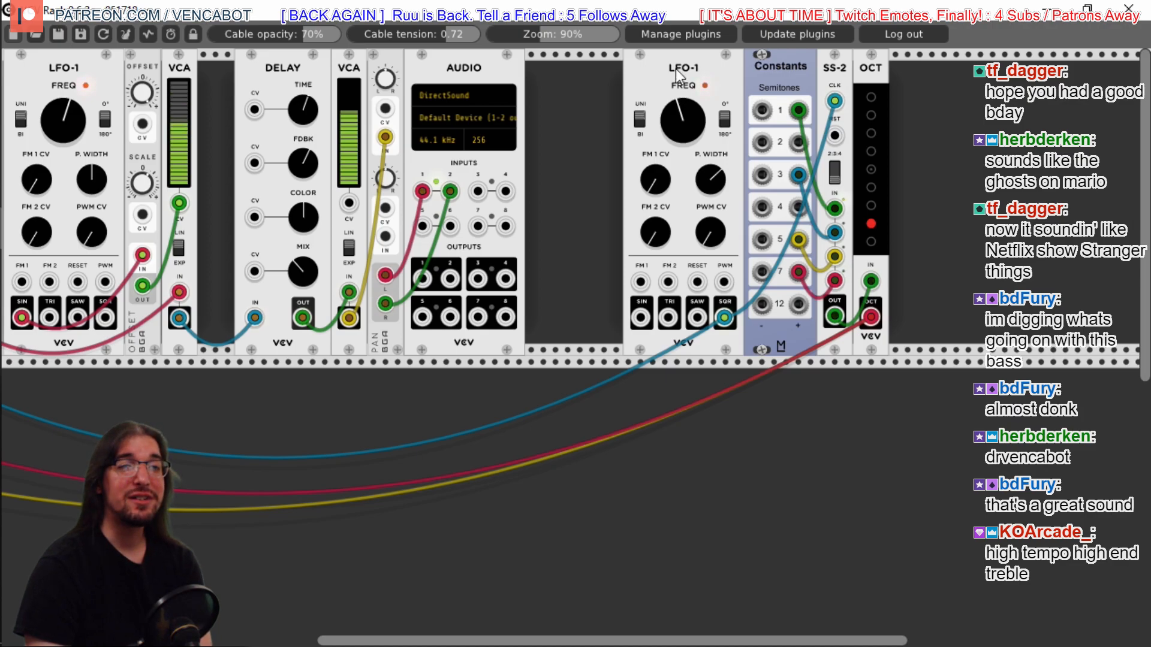
left_click_drag(682, 121, 682, 88)
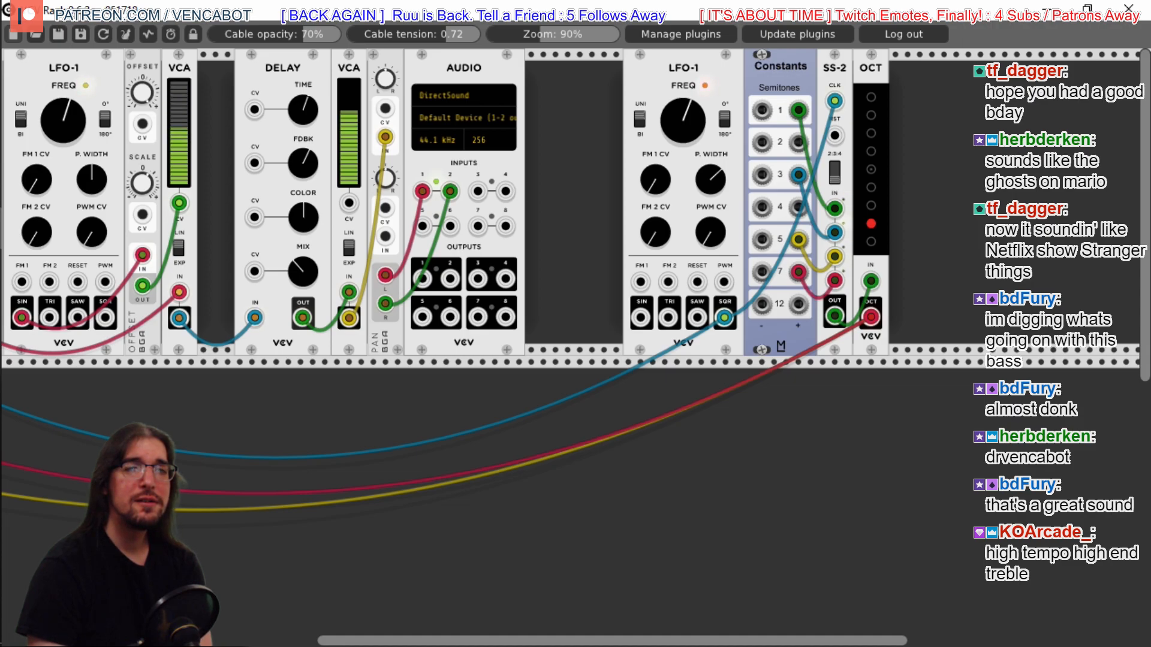
left_click_drag(683, 88, 688, 116)
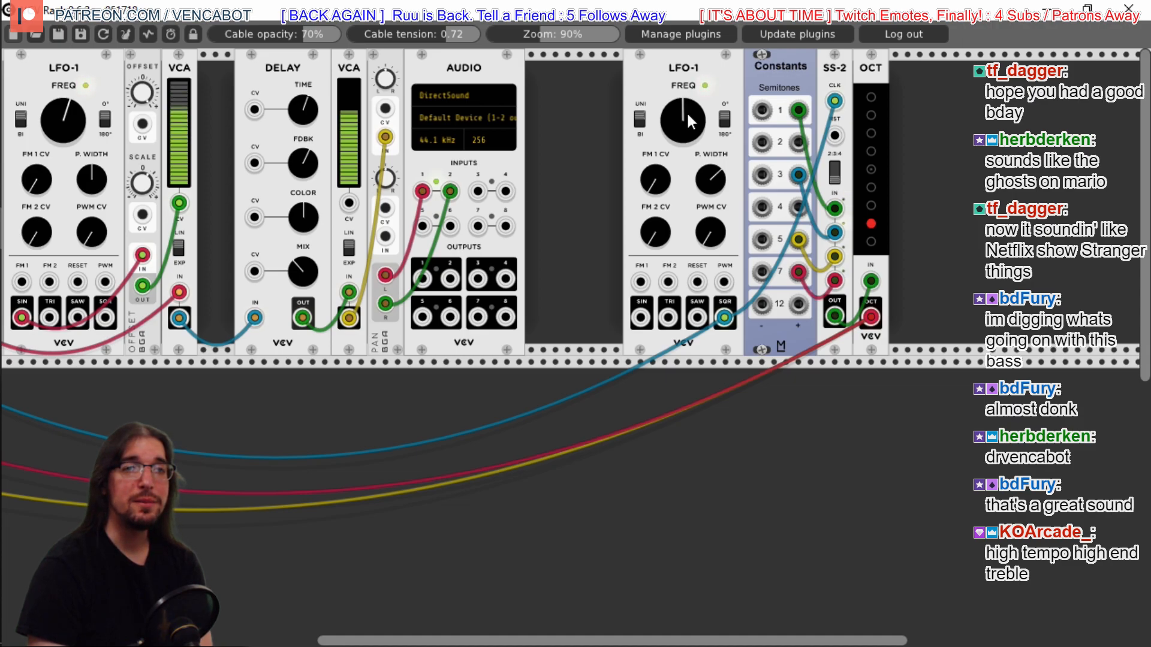
left_click(872, 133)
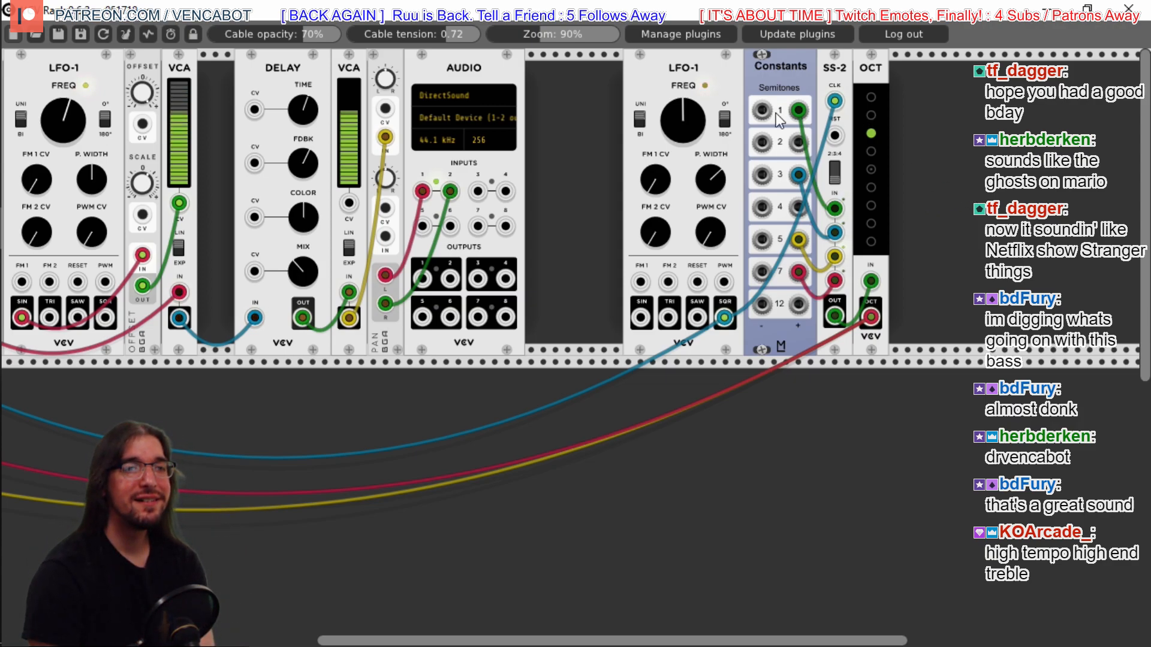
left_click_drag(668, 114, 668, 147)
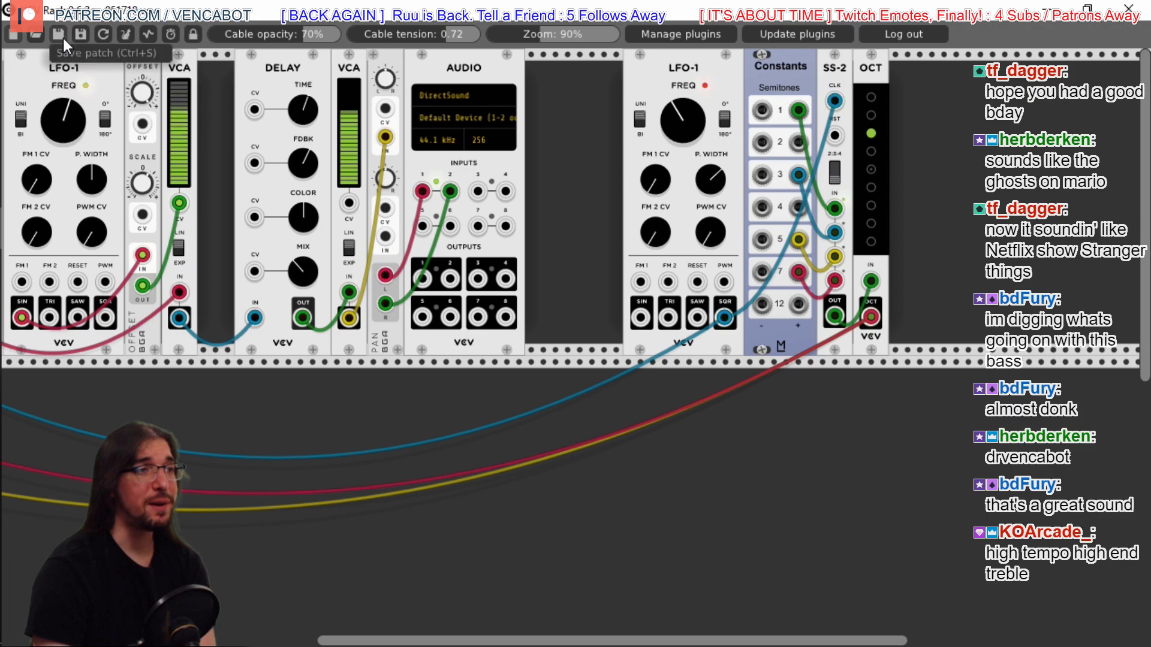
Duplicate both VCO-1 oscillators so the copies sit in the lower row beneath the originals
left_click_drag(404, 641, 123, 641)
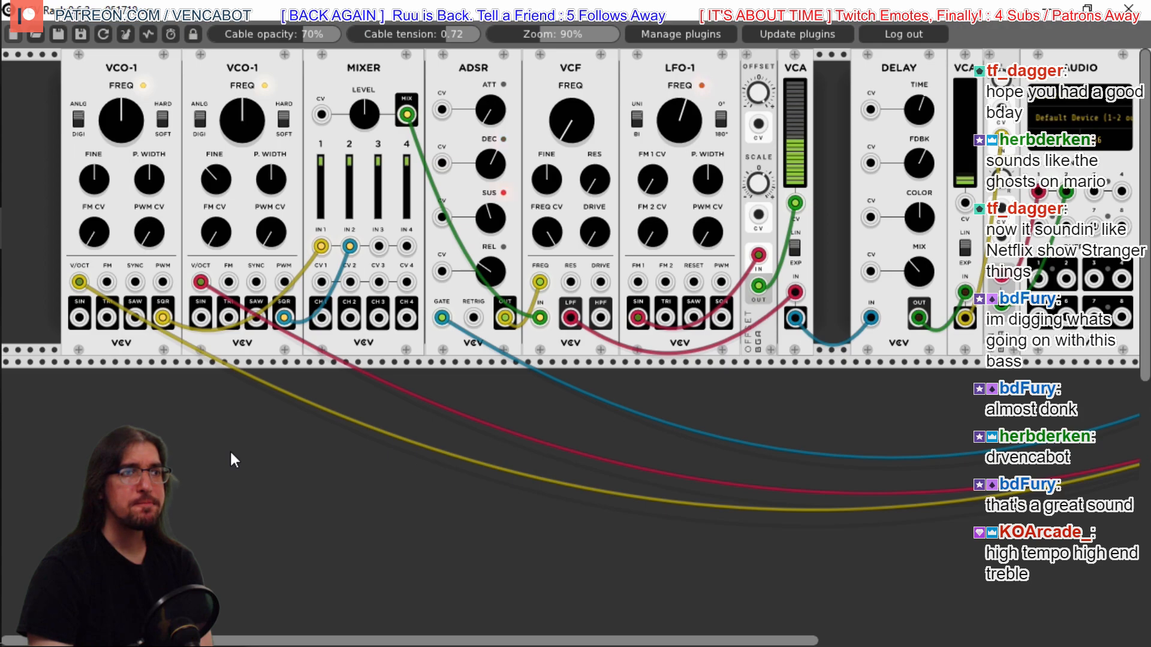
right_click(158, 84)
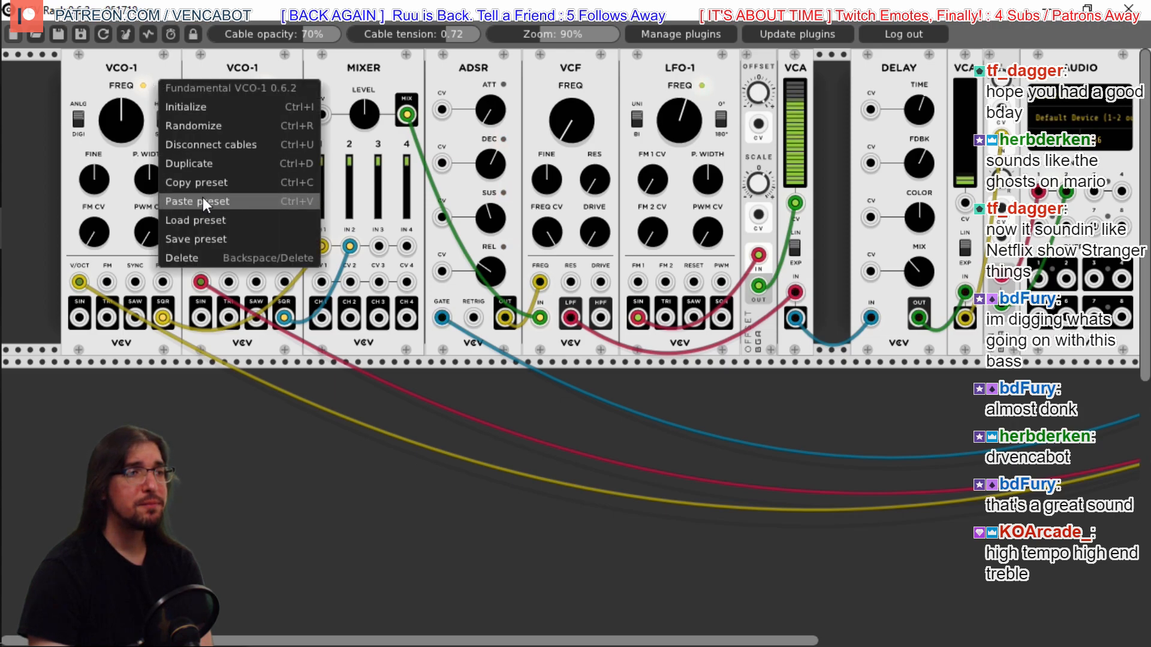
left_click(197, 162)
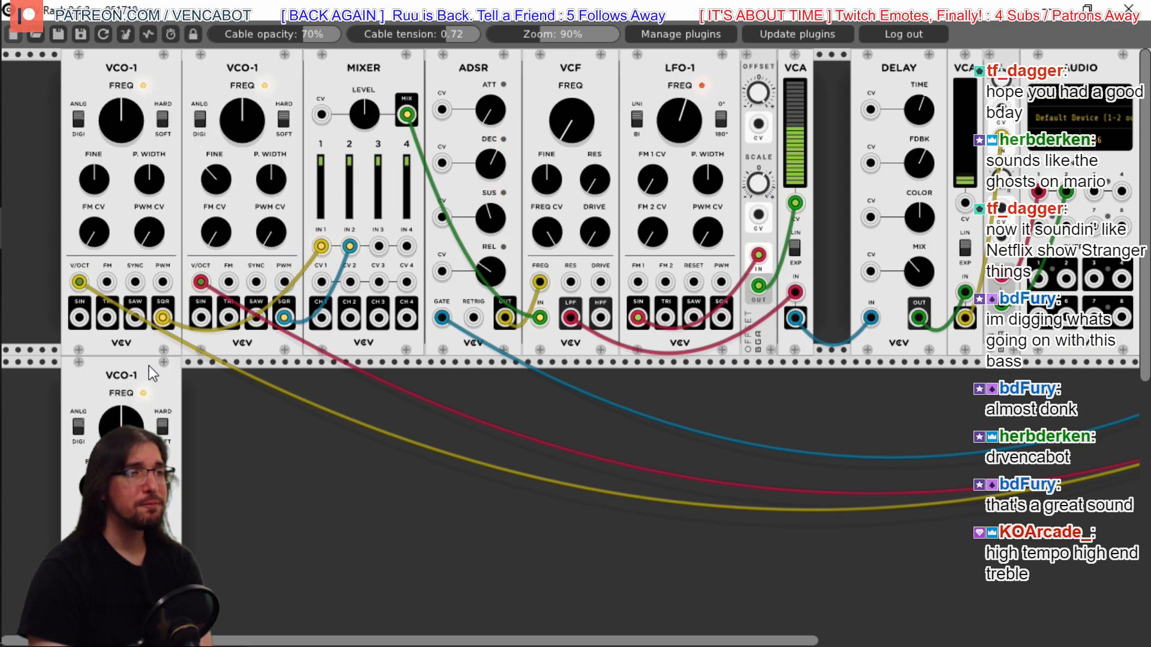
right_click(209, 64)
left_click(245, 146)
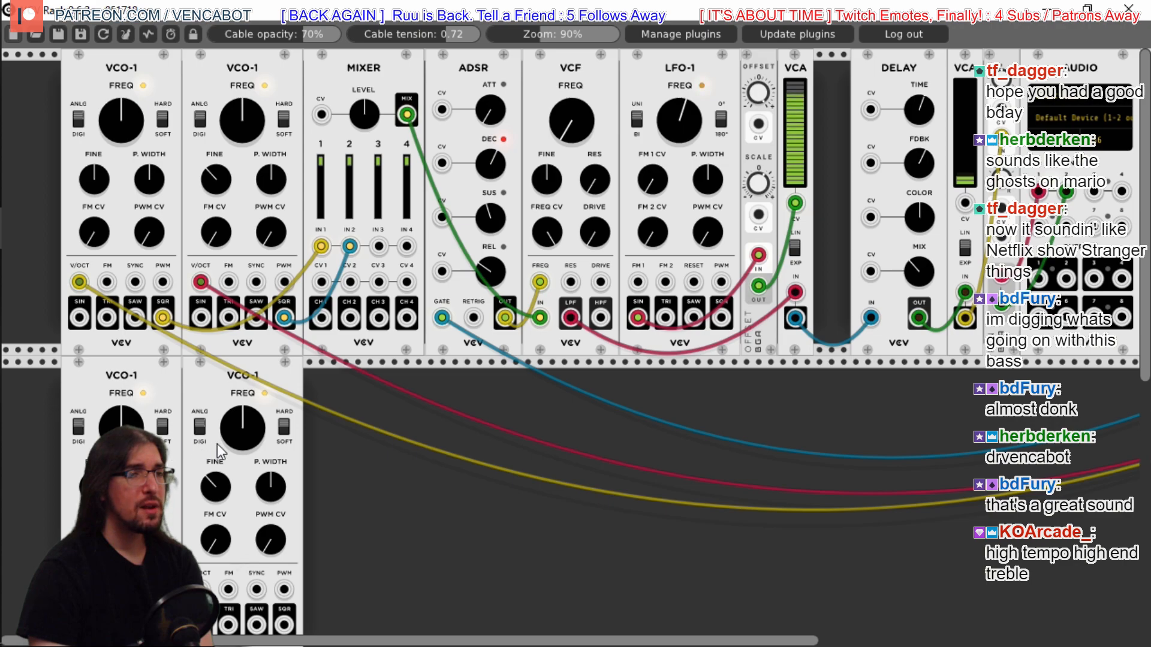
Add a Fundamental Mixer to the lower row beside the duplicated oscillators
double_click(367, 501)
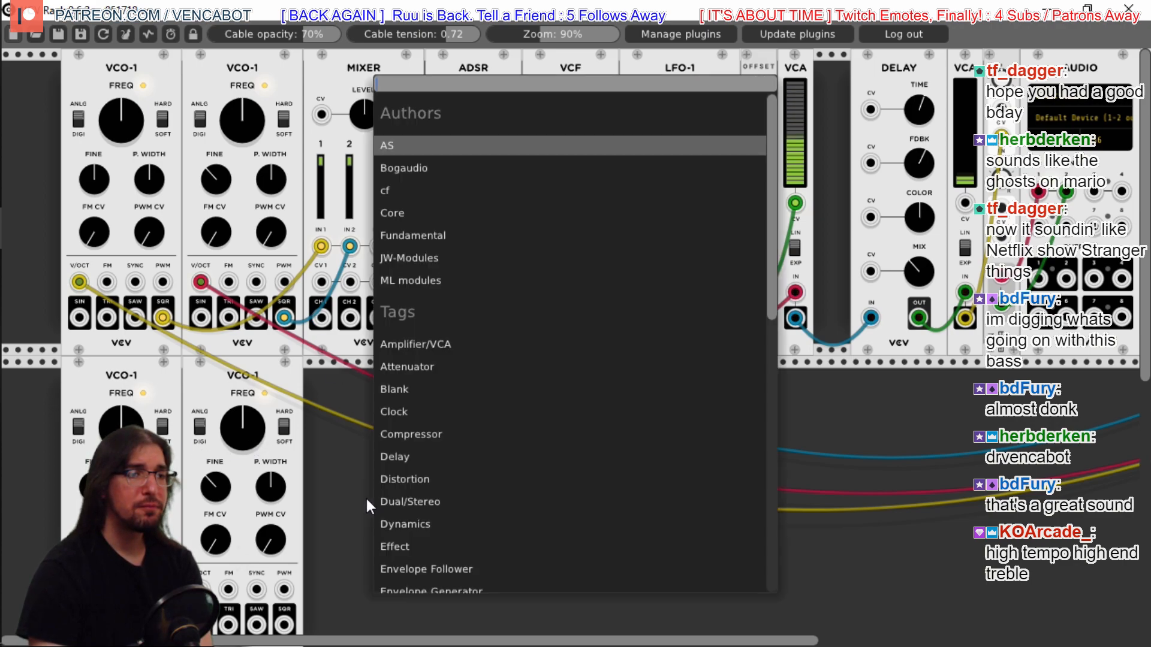
left_click(411, 238)
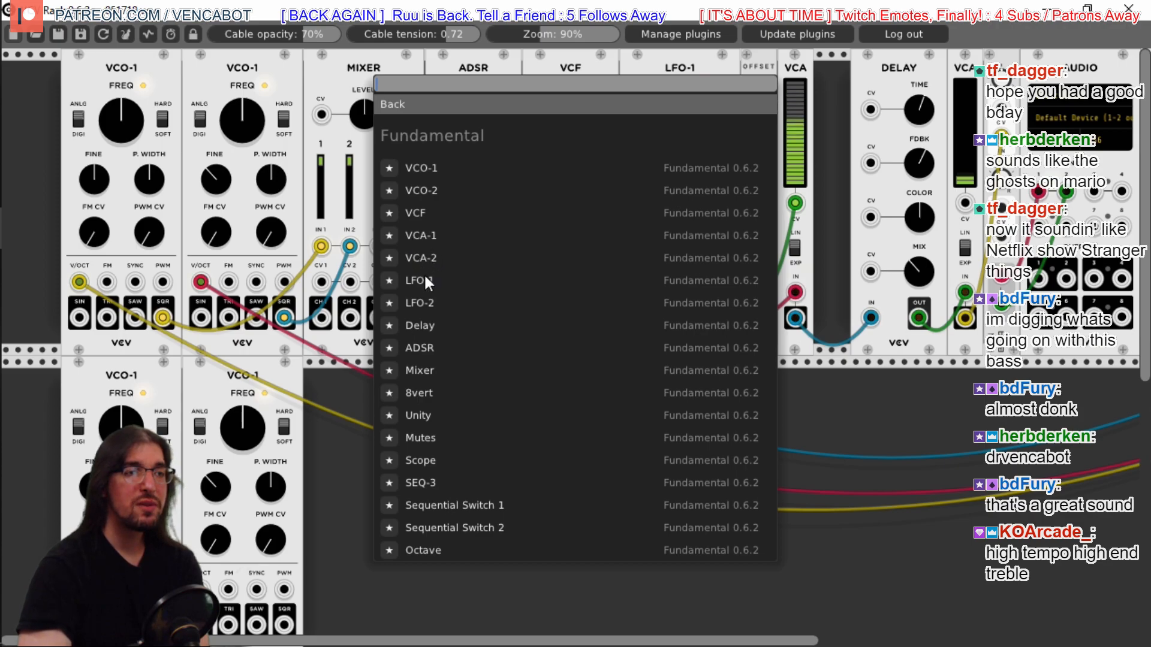
left_click(420, 371)
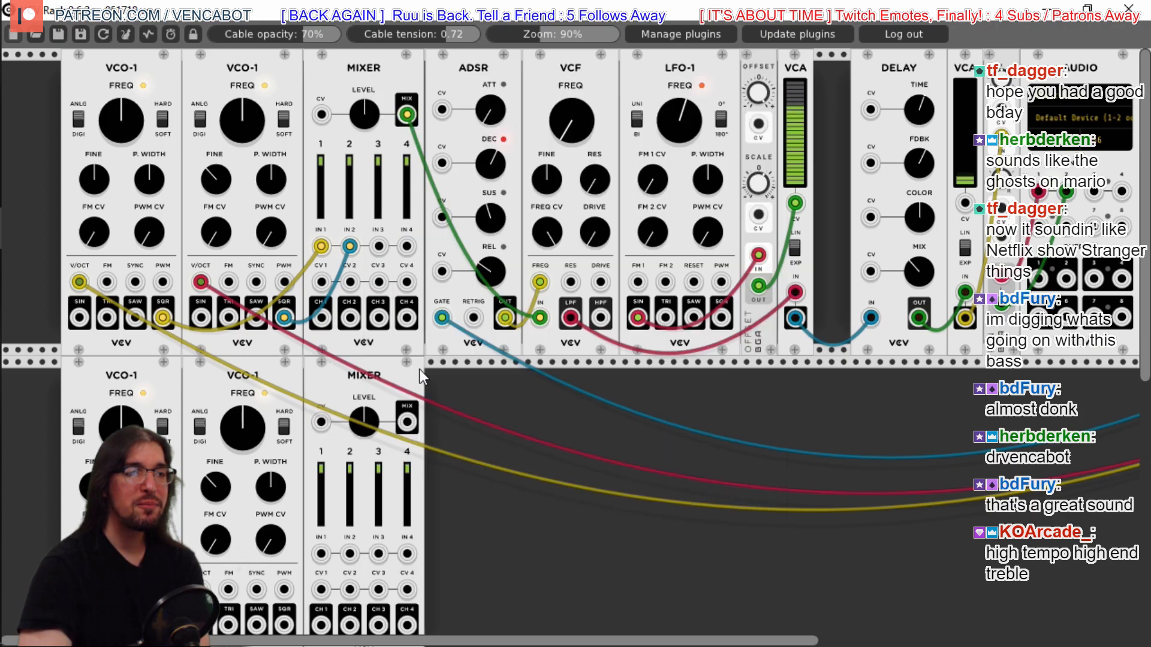
double_click(491, 399)
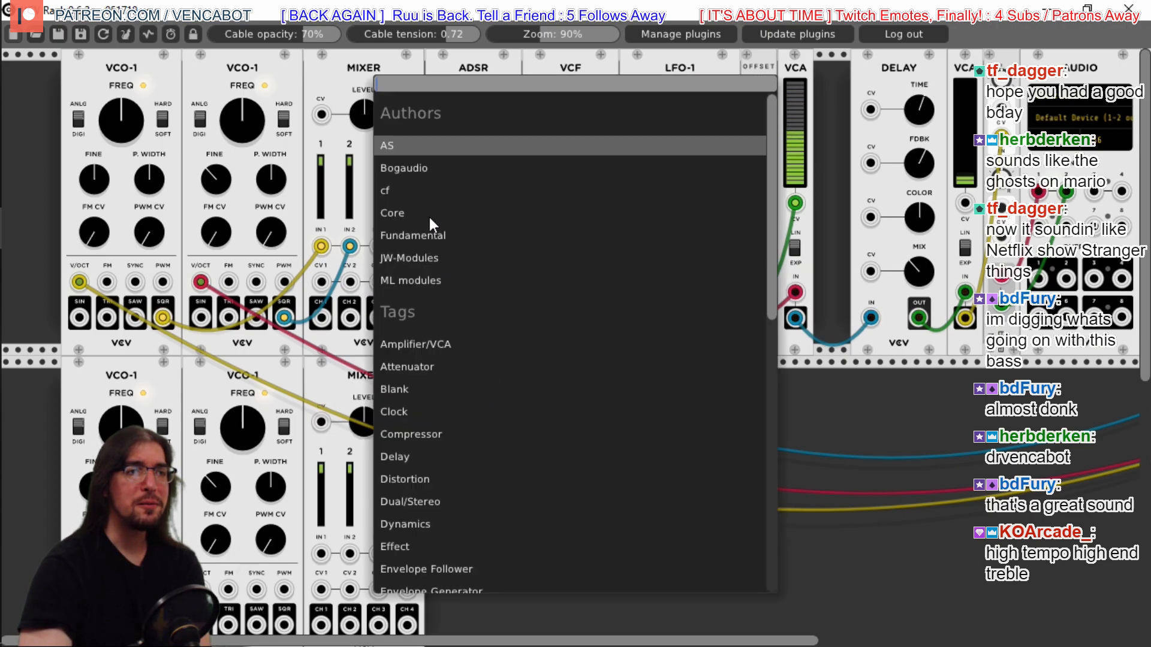
left_click(424, 235)
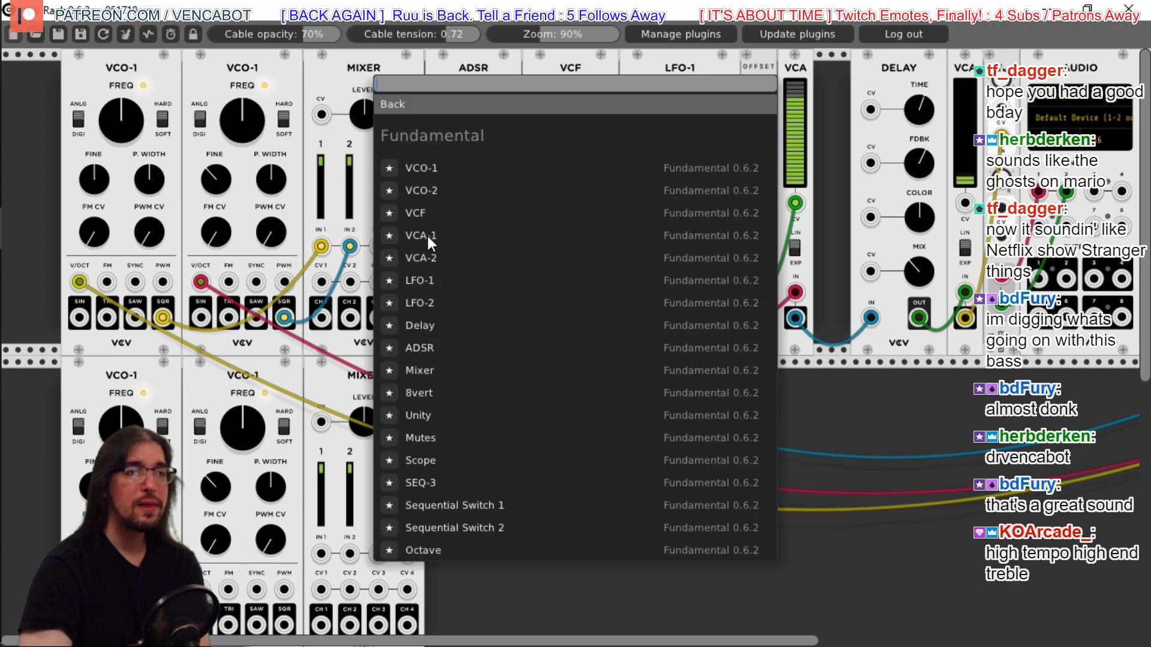
left_click(436, 380)
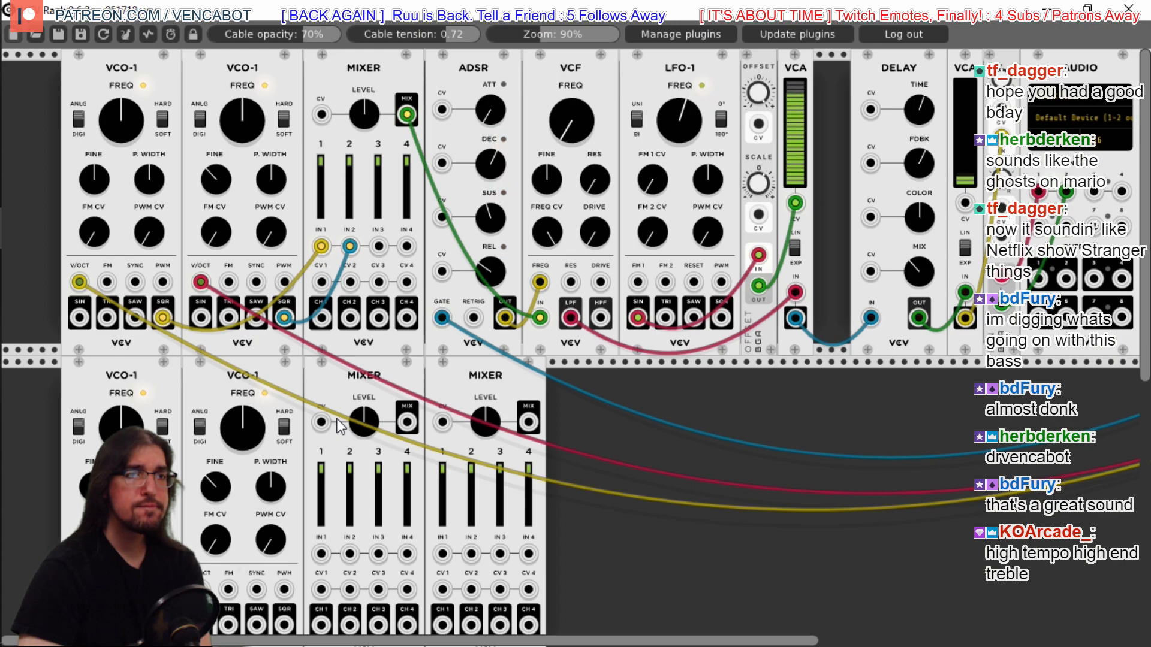
right_click(491, 383)
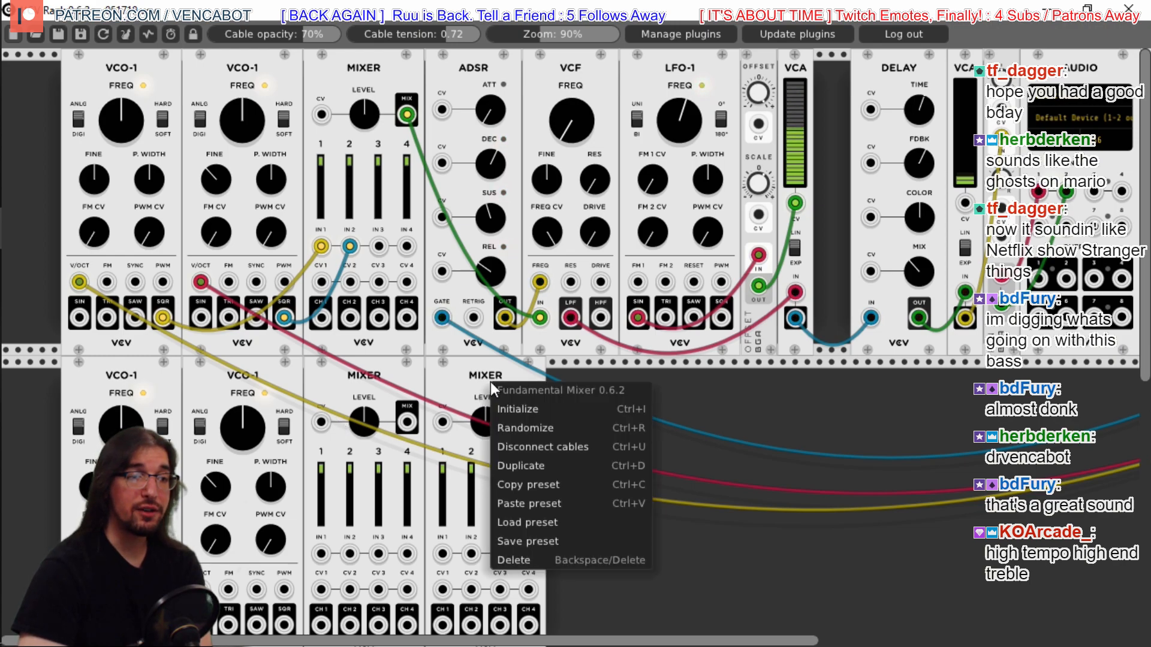
left_click(550, 554)
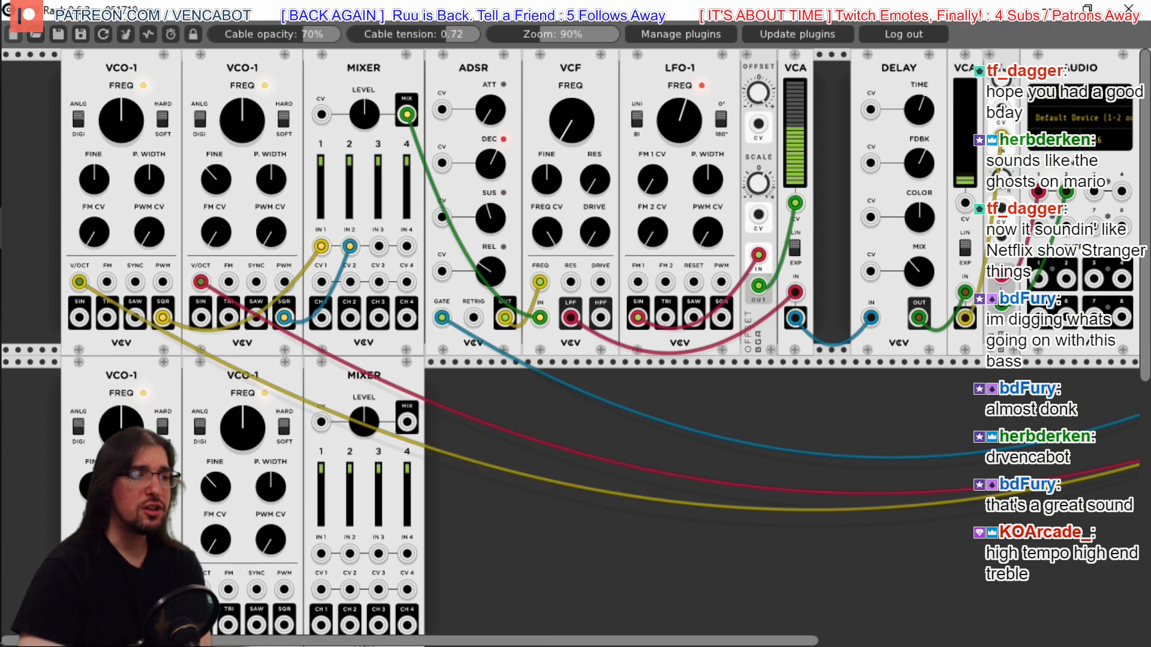
Patch the SQR outputs of the two duplicated VCO-1 modules into IN 1 and IN 2 of the lower MIXER
left_click_drag(163, 625, 322, 420)
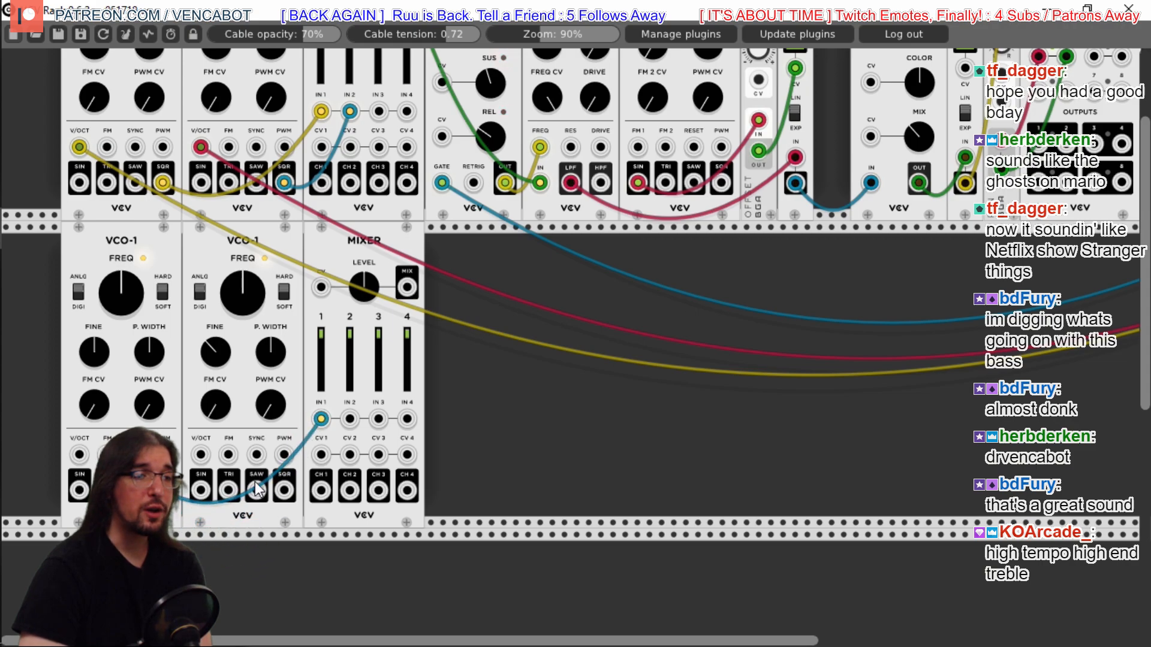
left_click_drag(285, 489, 350, 419)
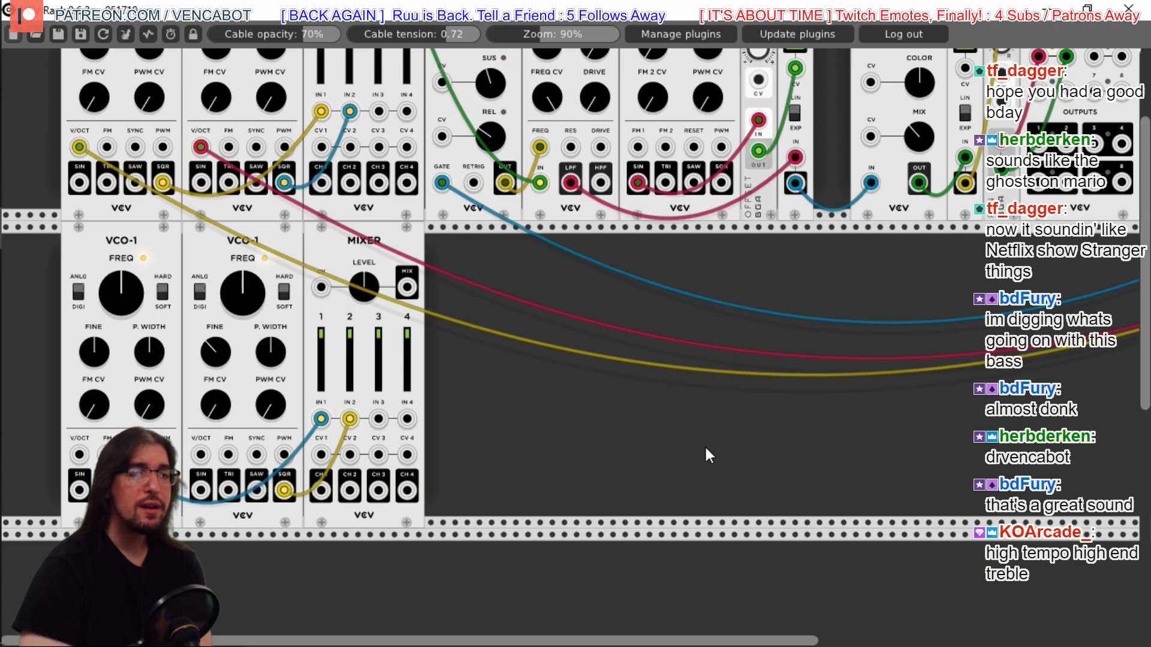
Add a Bogaudio STACK pitch CV processor to the lower row, just beyond the new MIXER
left_click_drag(332, 639, 585, 639)
scroll(682, 439, "up", 3)
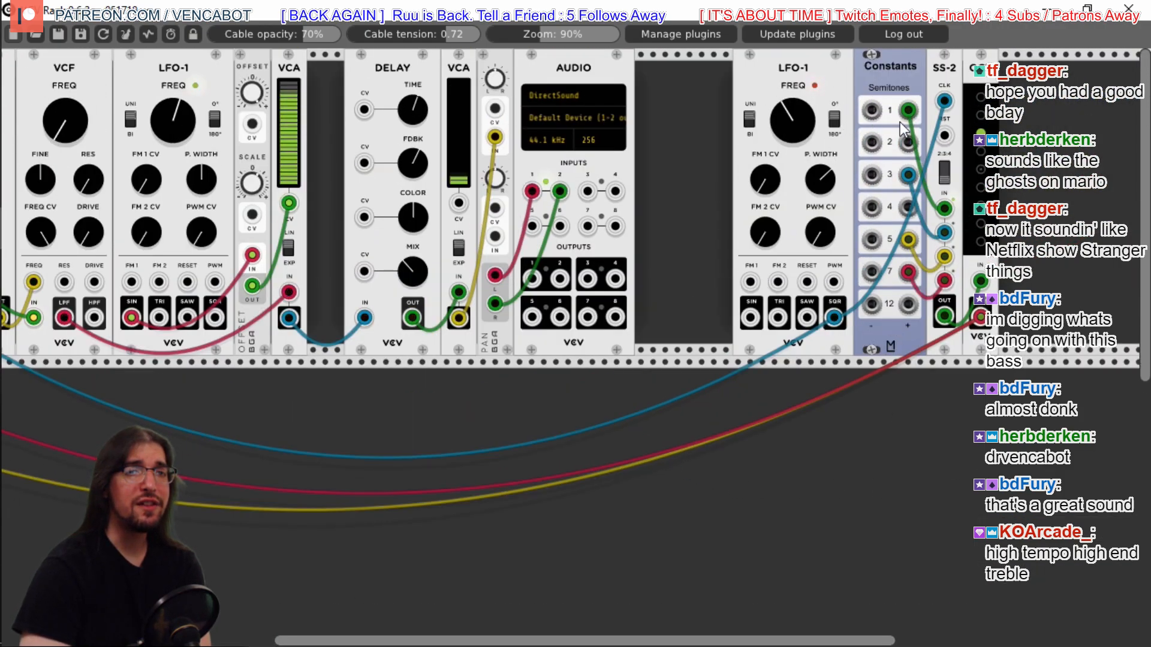
left_click_drag(282, 640, 207, 640)
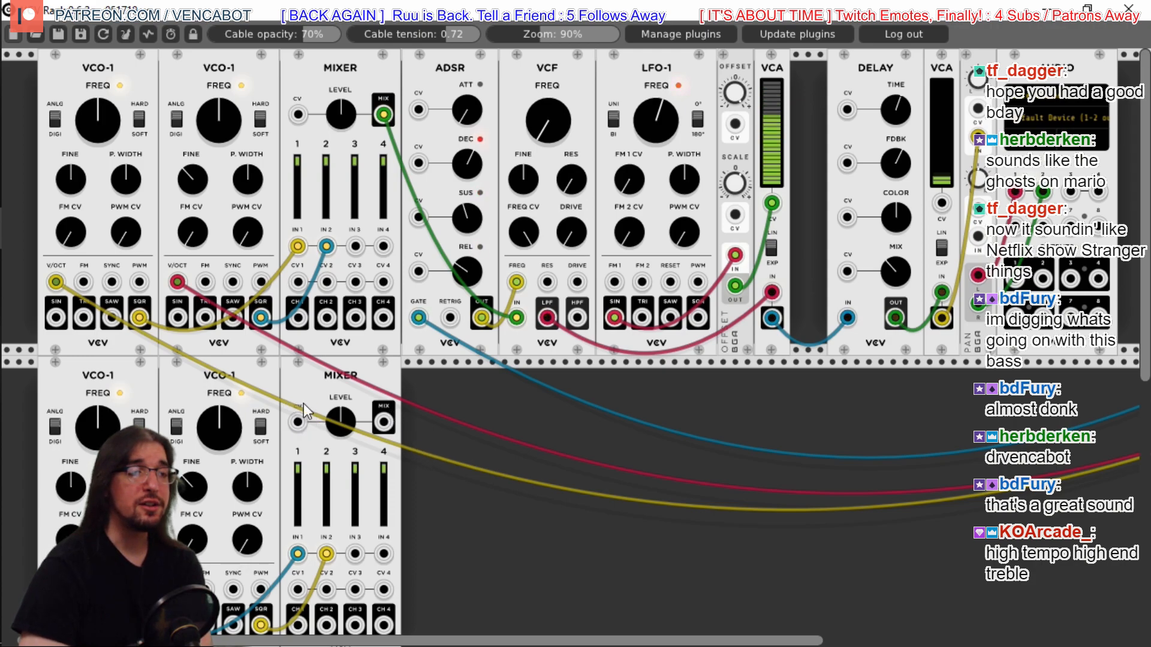
right_click(456, 396)
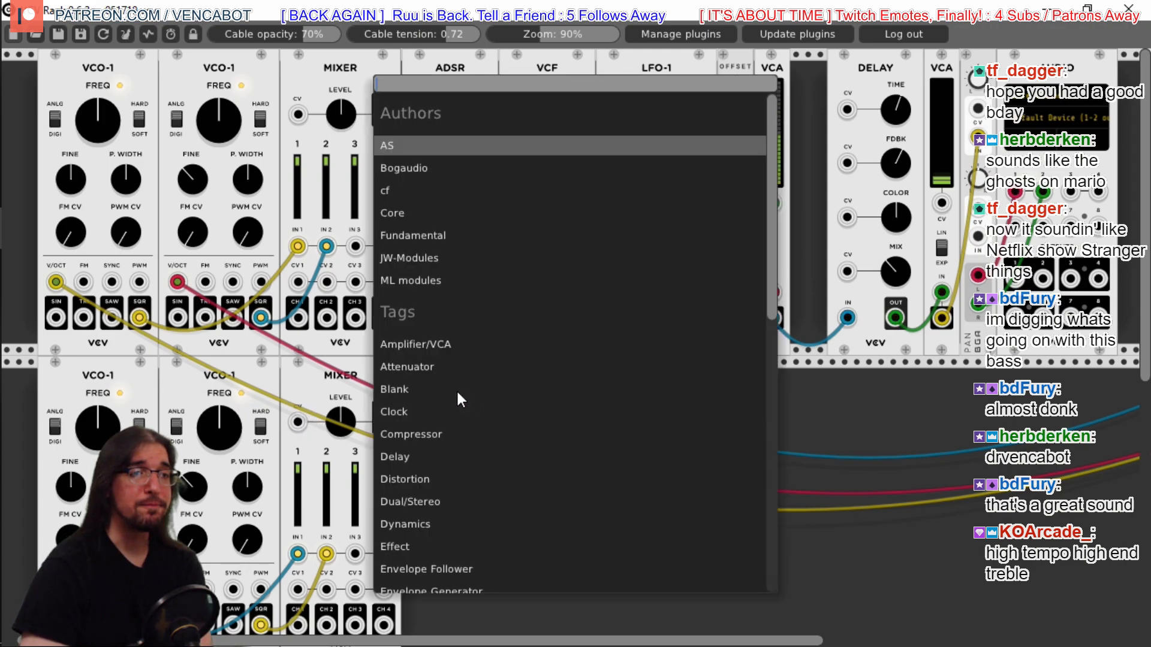
left_click(450, 170)
scroll(757, 223, "down", 10)
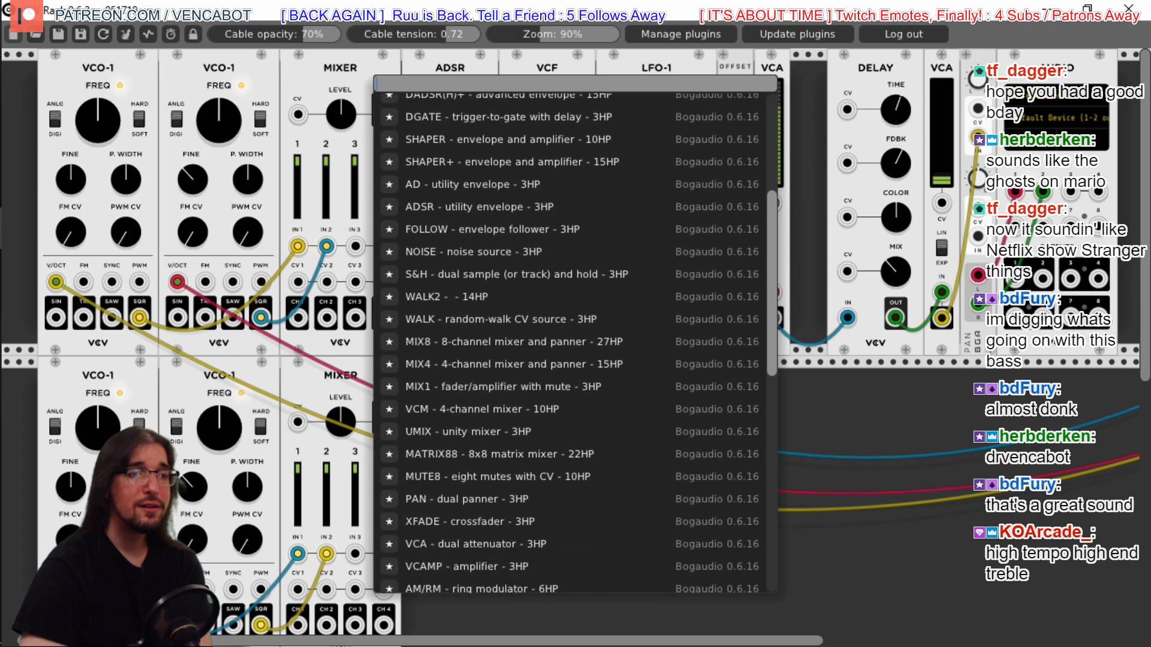
scroll(613, 199, "down", 5)
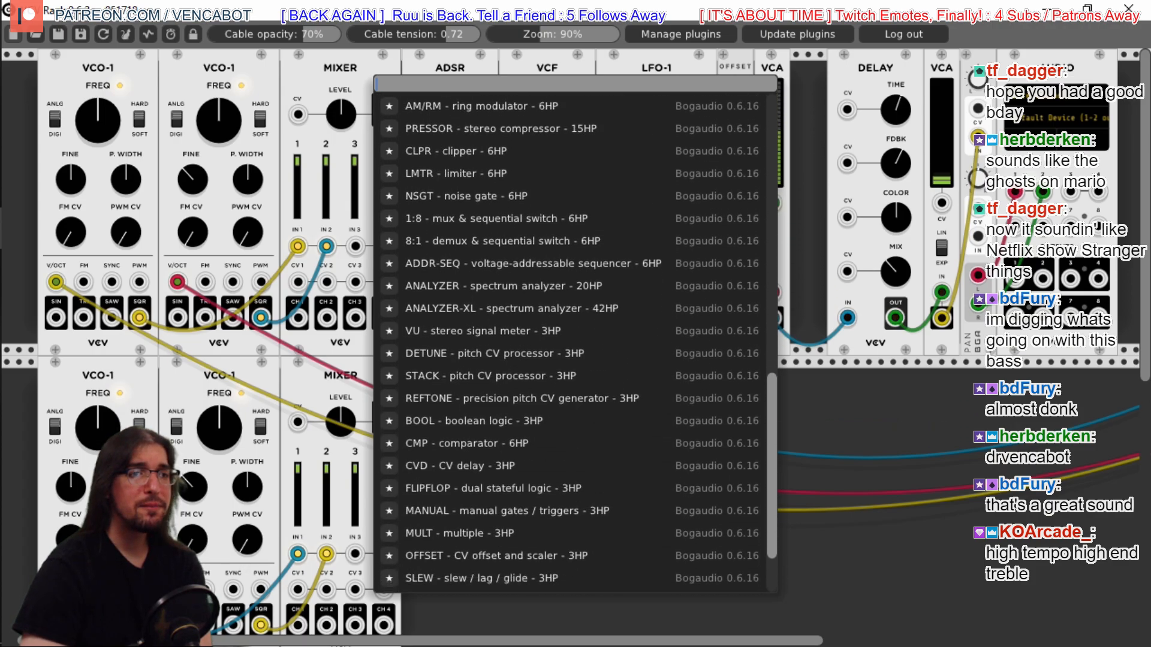
left_click(478, 363)
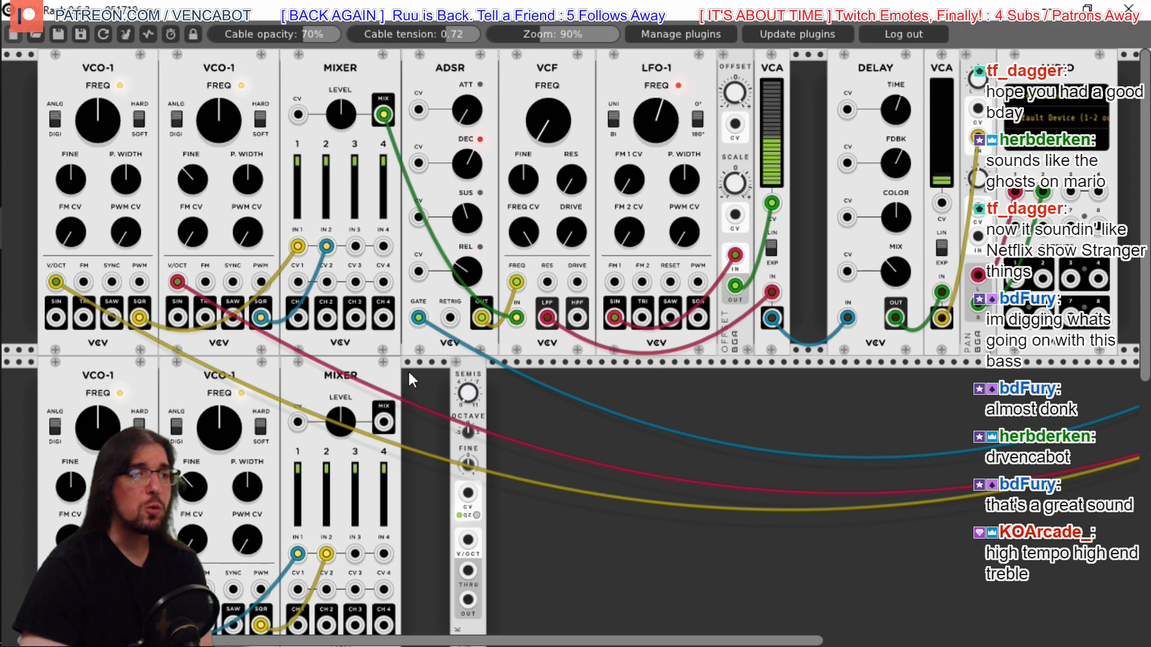
Shift the lower row's MIXER and both VCO-1 modules along, and place STACK in front of them at the row's start
left_click_drag(387, 373, 426, 373)
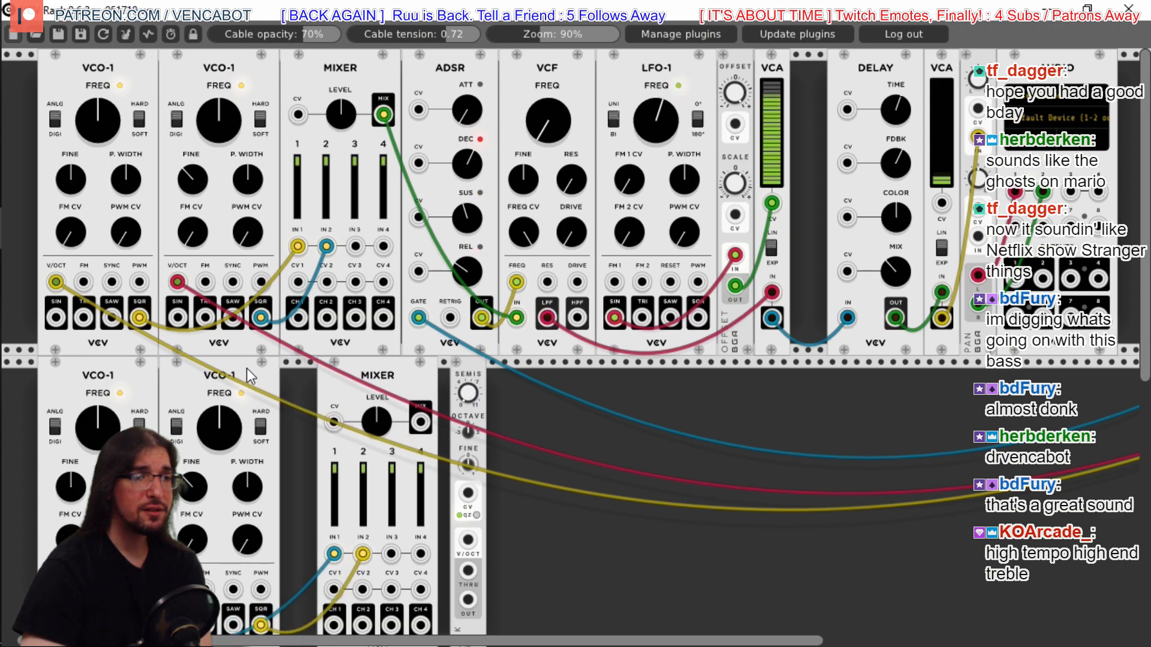
left_click_drag(246, 368, 295, 368)
left_click_drag(135, 367, 171, 374)
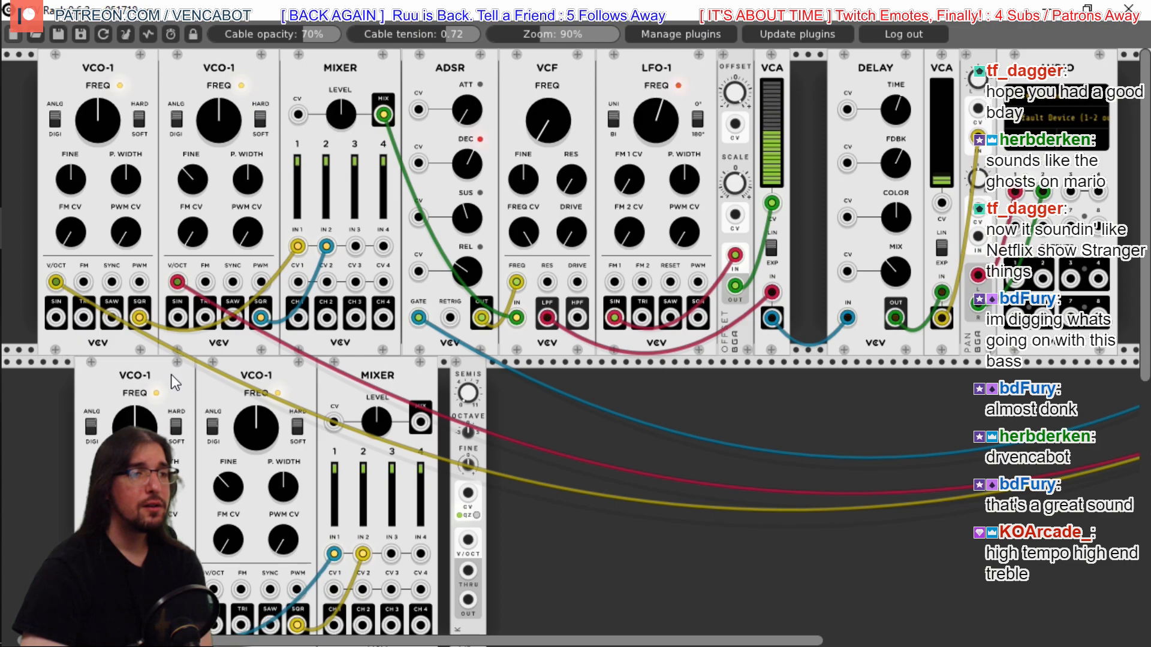
left_click_drag(469, 363, 18, 401)
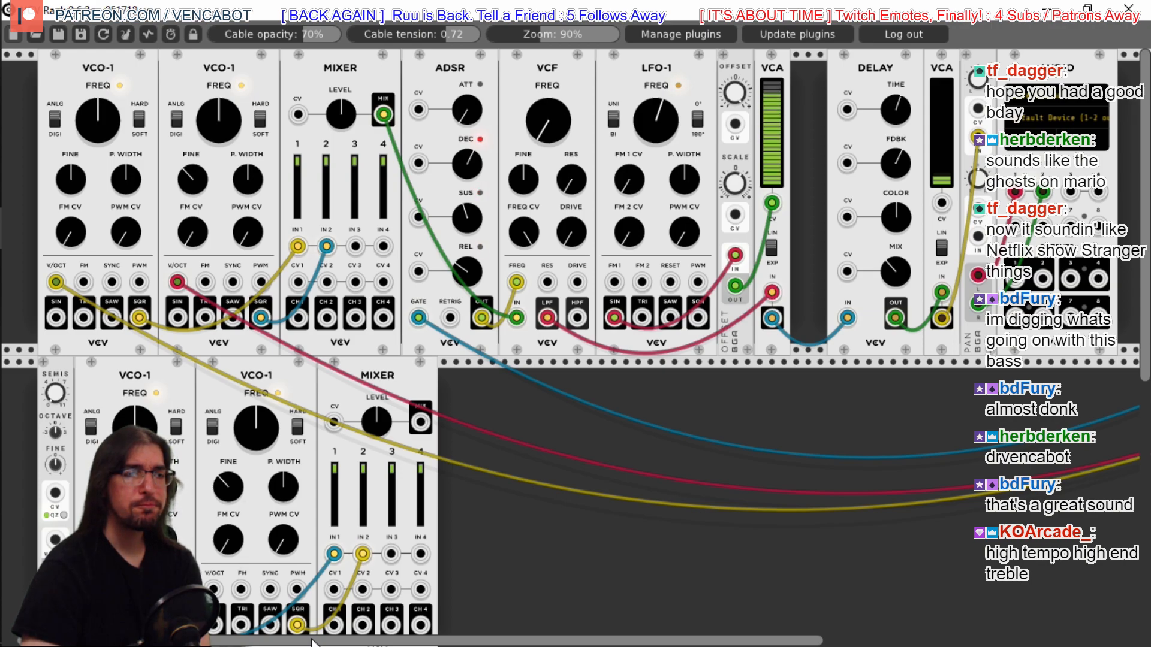
Add a Bogaudio PAN dual panner to the lower row, directly after the MIXER
left_click_drag(312, 640, 356, 641)
right_click(466, 409)
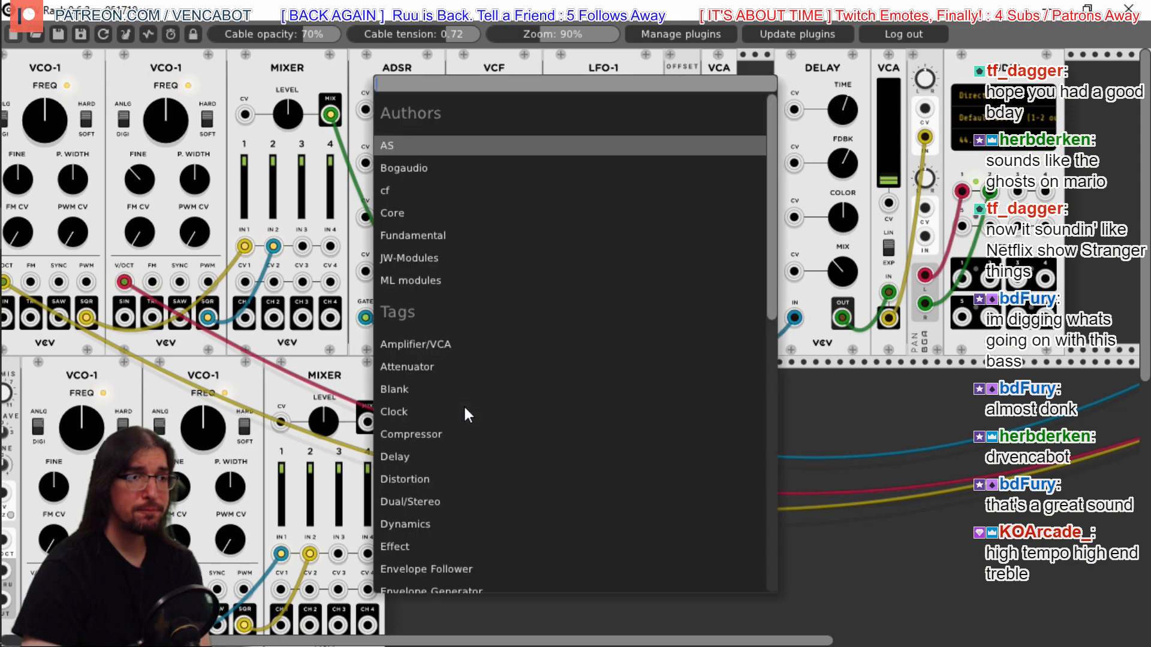
left_click(415, 170)
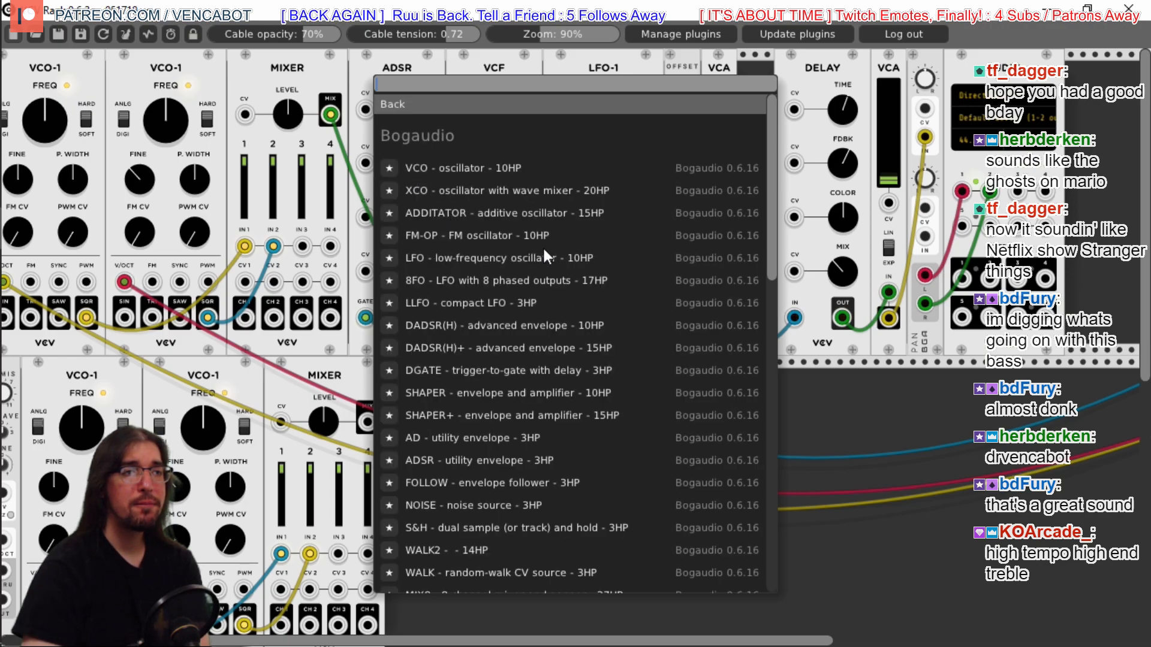
left_click_drag(774, 245, 774, 418)
scroll(616, 216, "down", 3)
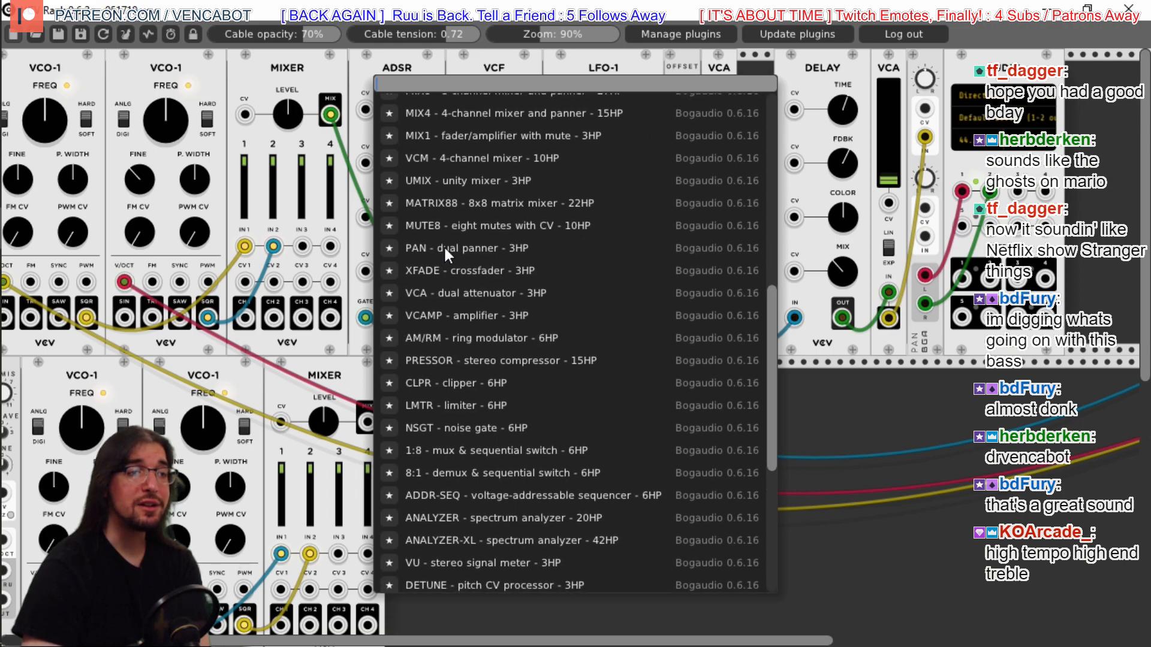
left_click(447, 248)
left_click_drag(474, 365, 416, 374)
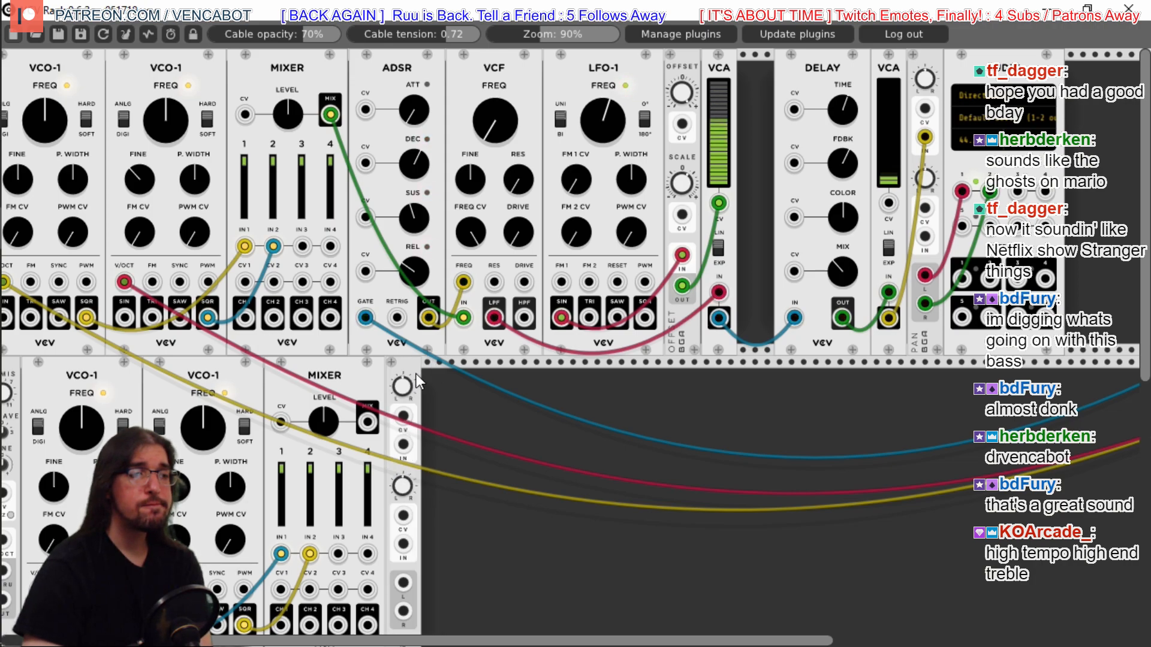
mouse_move(416, 374)
left_mouse_down()
mouse_move(444, 376)
mouse_move(419, 379)
left_mouse_up()
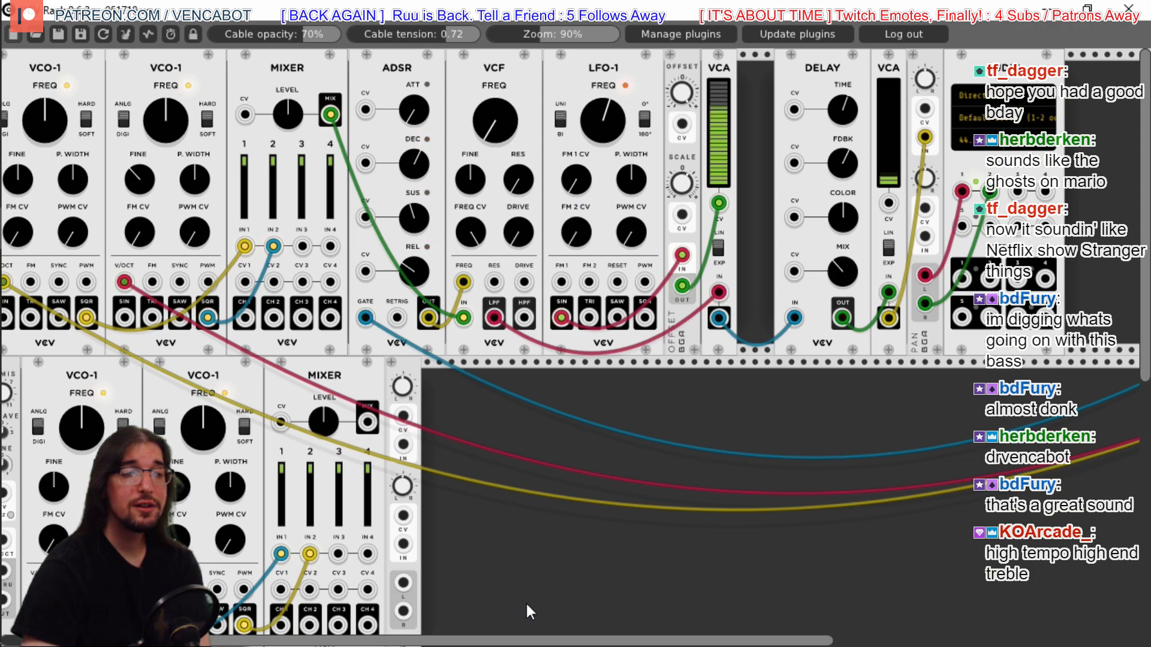
Move the second voice's STACK, both VCO-1 modules, MIXER and PAN down one row, keeping their order
left_click_drag(282, 640, 478, 640)
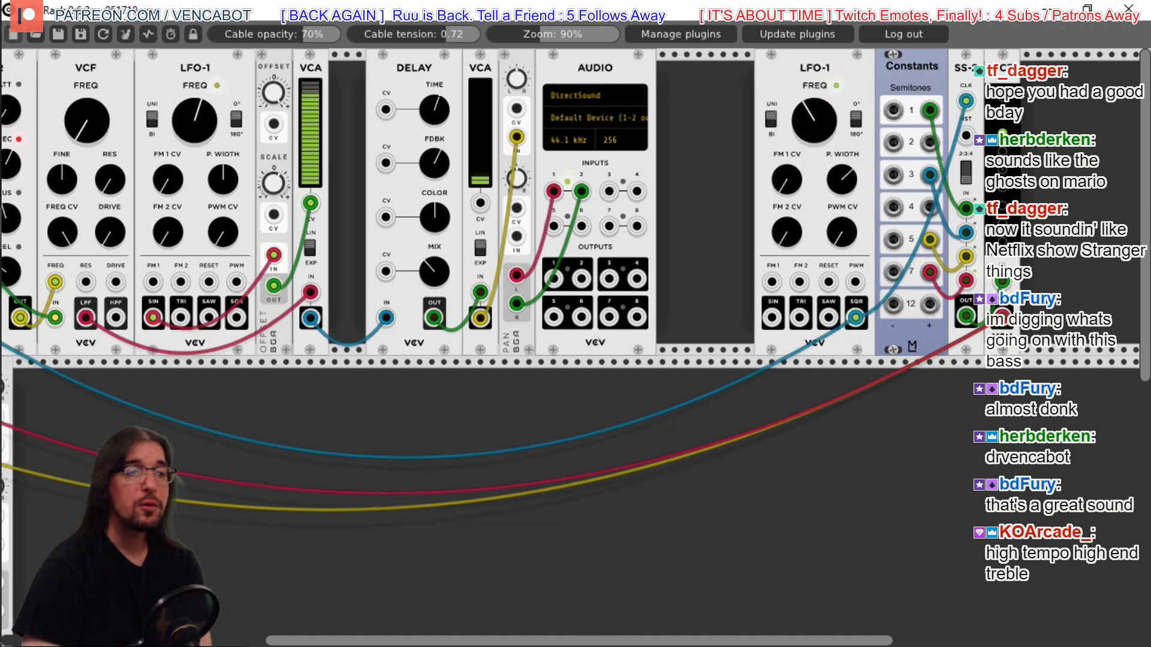
left_click_drag(361, 638, 95, 639)
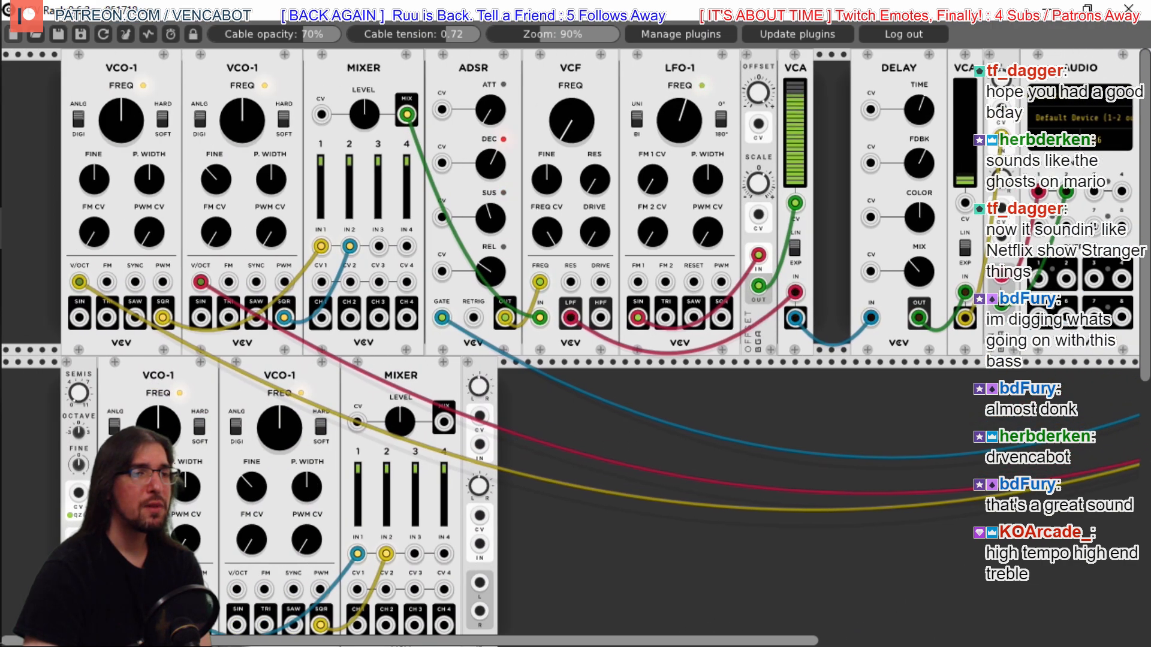
scroll(1144, 367, "down", 10)
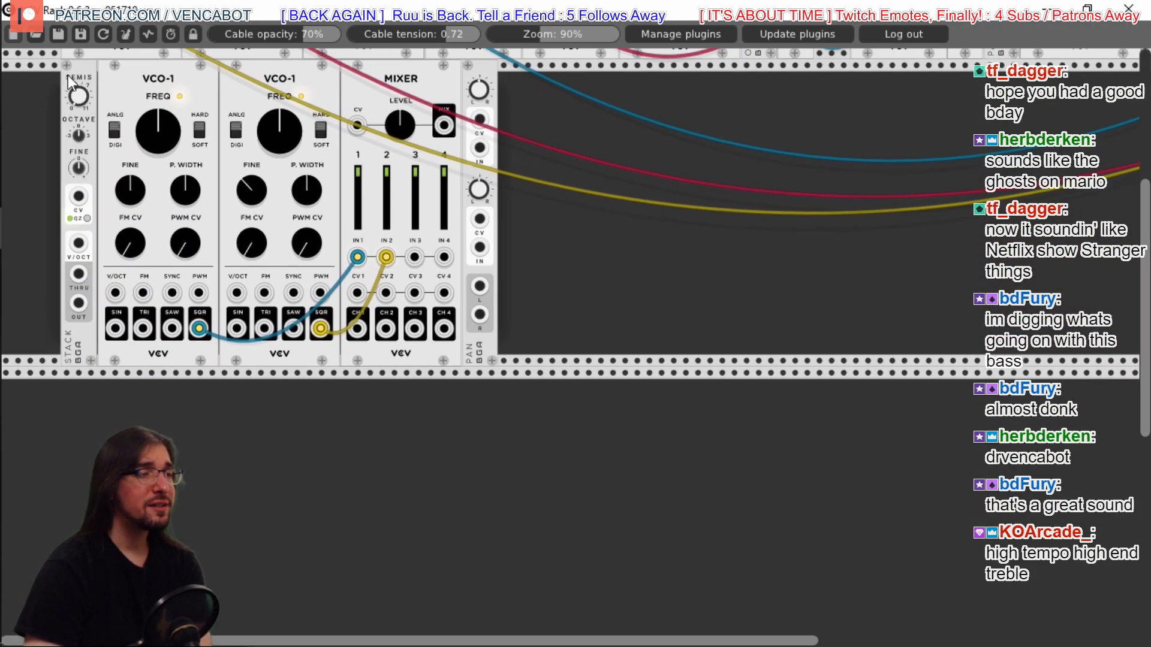
left_click_drag(68, 77, 73, 322)
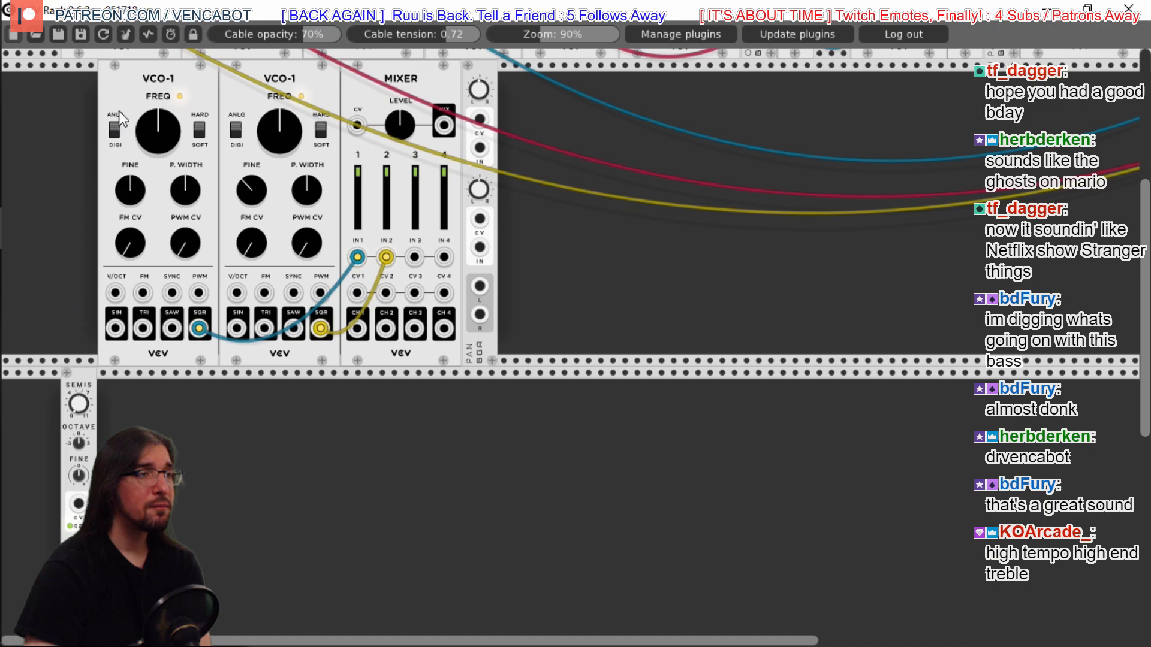
left_click_drag(132, 75, 130, 299)
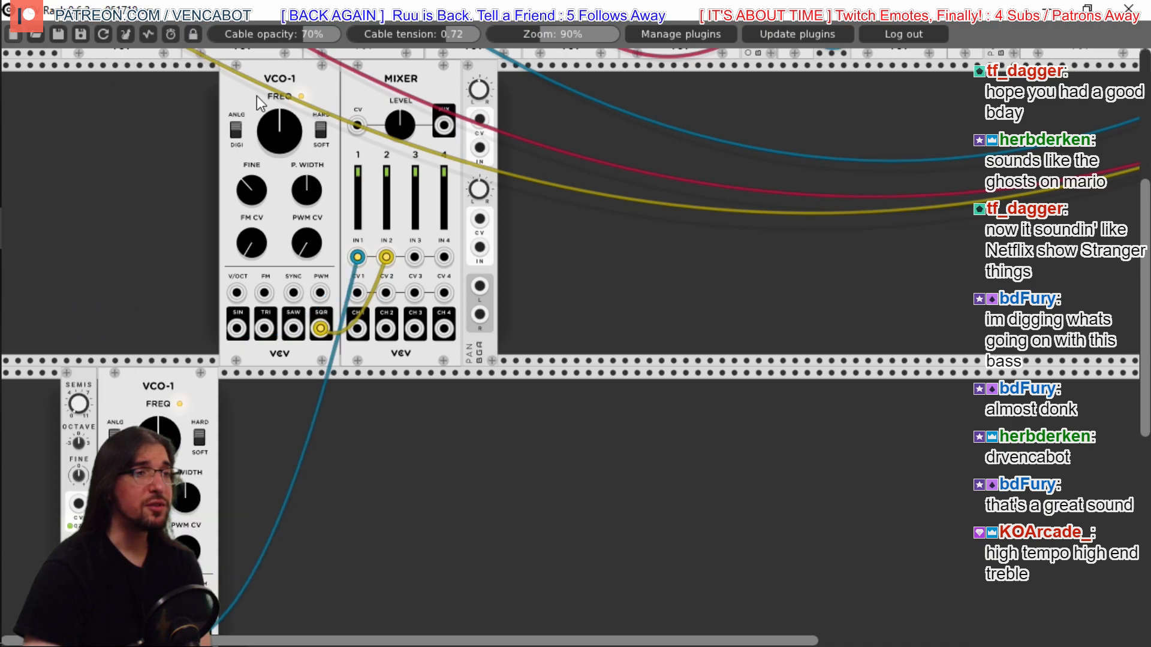
left_click_drag(279, 85, 271, 267)
left_click_drag(397, 96, 413, 233)
left_click_drag(488, 78, 492, 261)
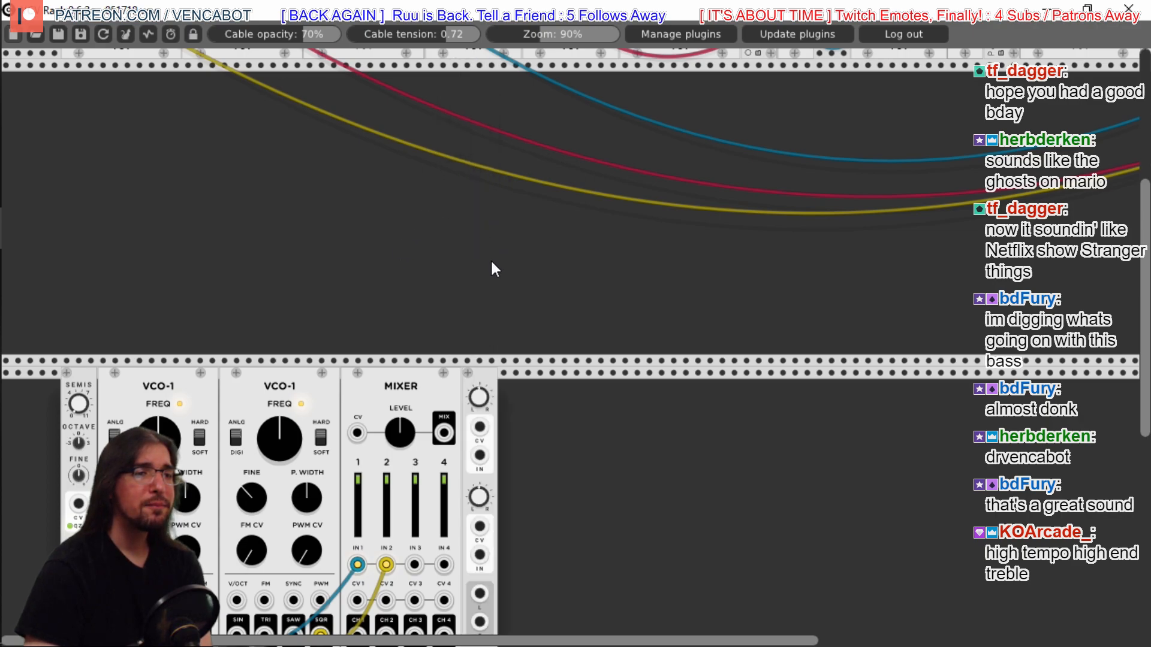
Move the sequencer's LFO-1, Constants, SS-2 and OCT modules from the top row into the empty middle row
left_click_drag(599, 641, 1135, 640)
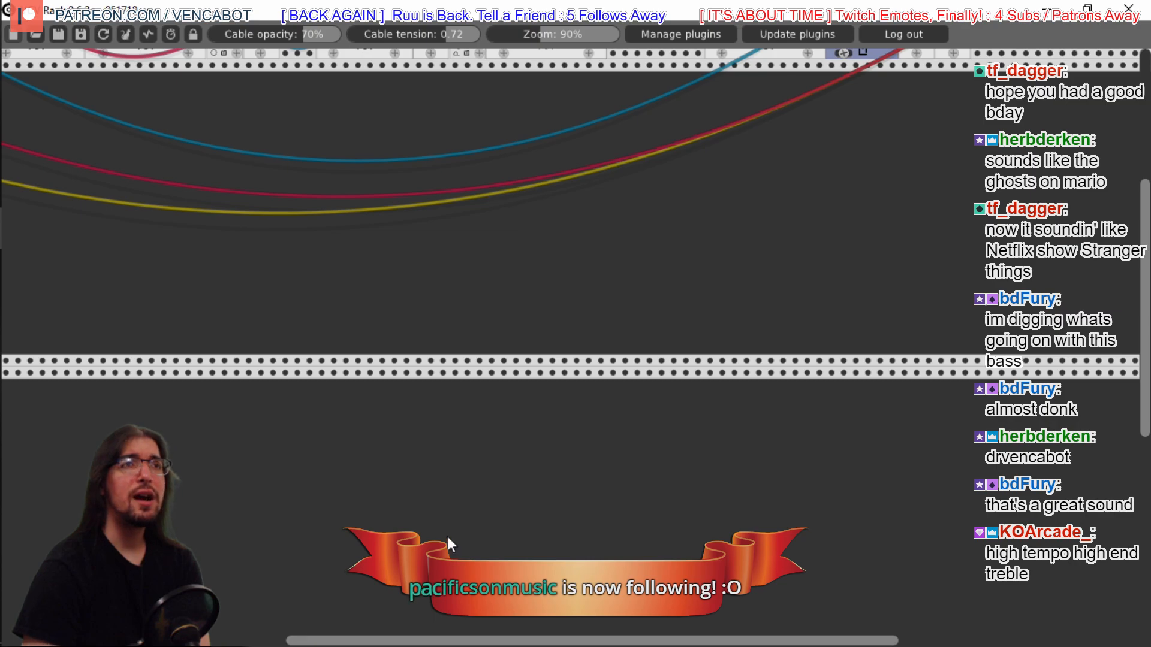
scroll(461, 480, "up", 5)
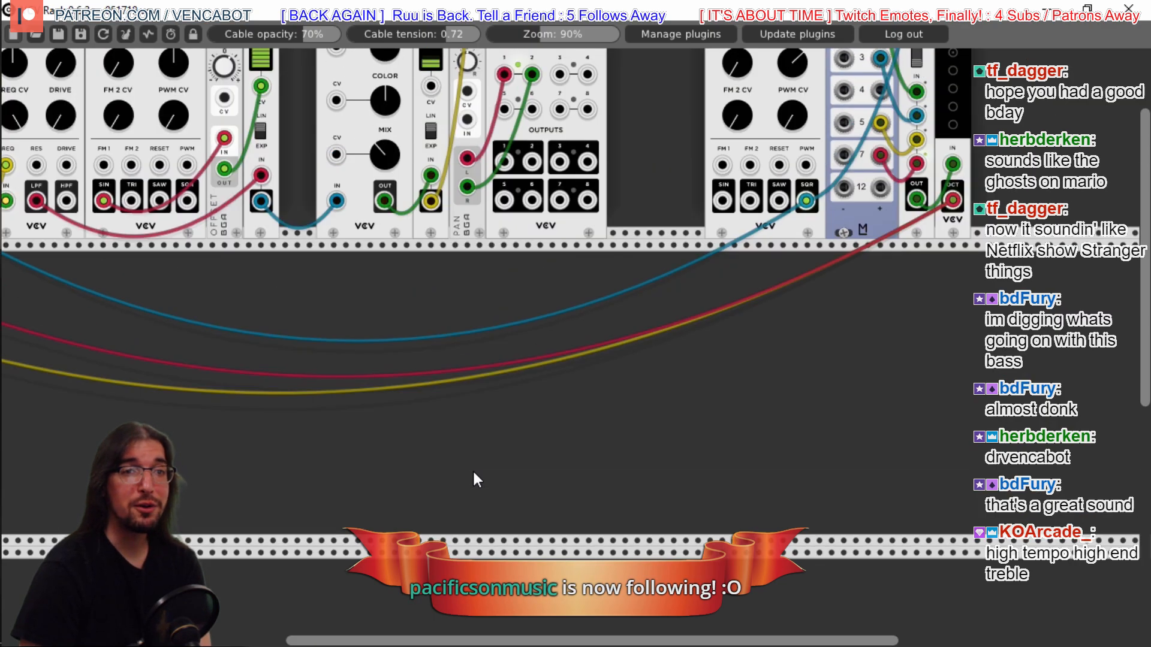
left_click_drag(765, 66, 324, 348)
left_click_drag(879, 55, 476, 348)
left_click_drag(906, 55, 496, 353)
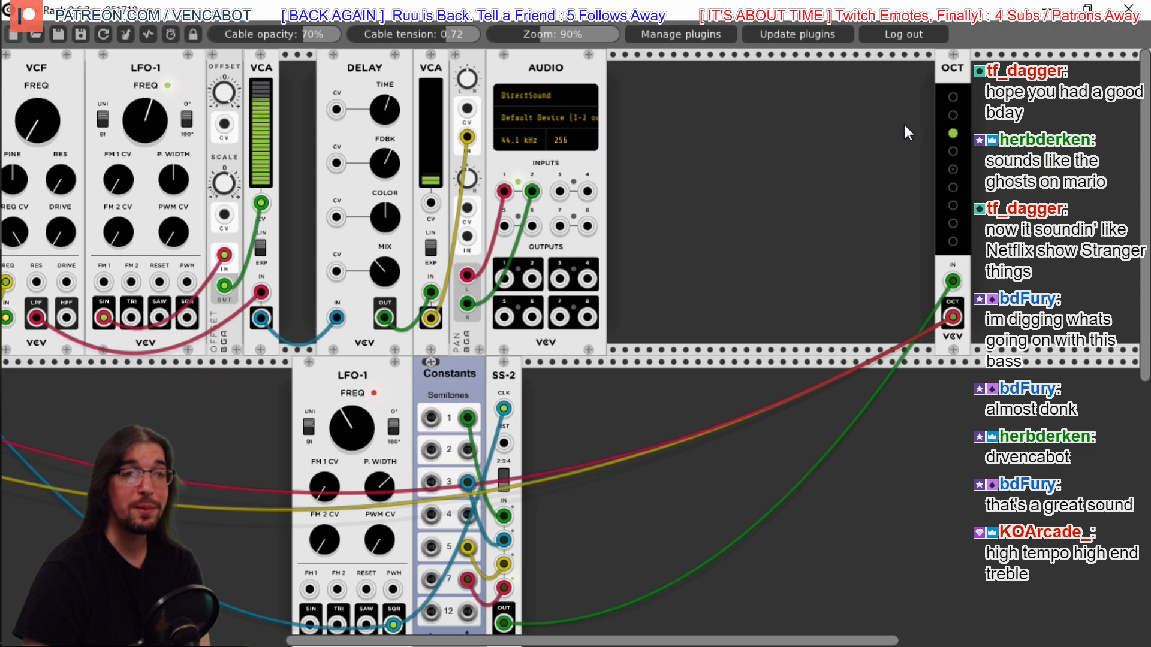
left_click_drag(947, 57, 535, 387)
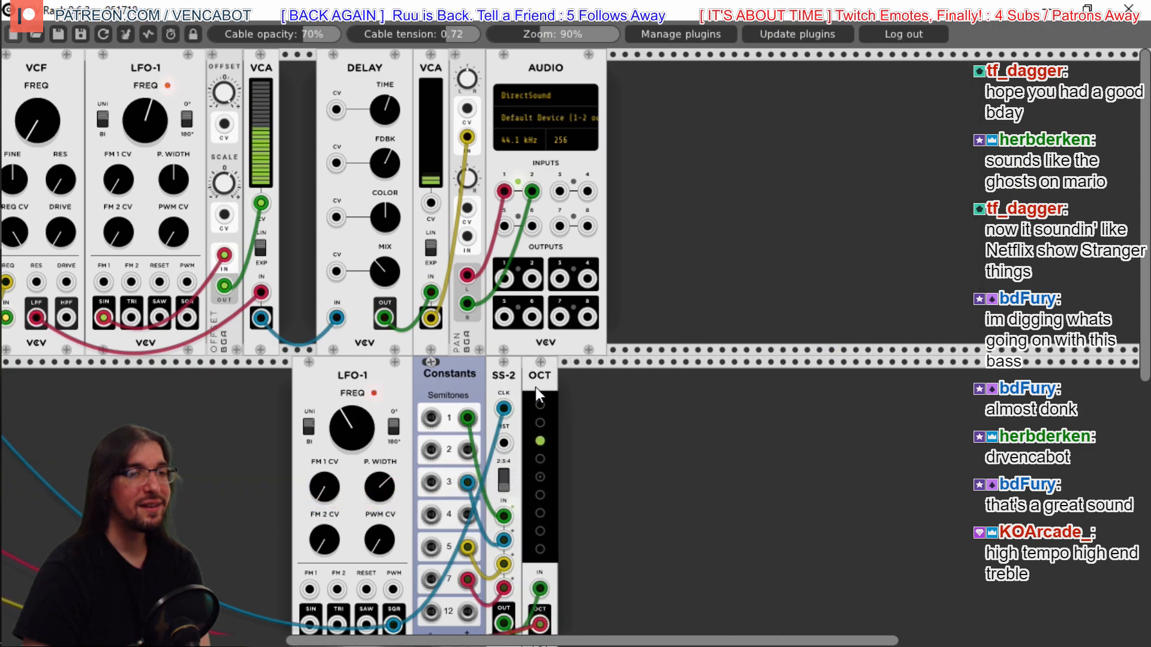
Slide LFO-1, Constants, SS-2 and OCT together to the start of the middle row, beneath the first oscillators
left_click_drag(307, 642, 20, 642)
left_click_drag(928, 427, 160, 427)
left_click_drag(959, 425, 206, 426)
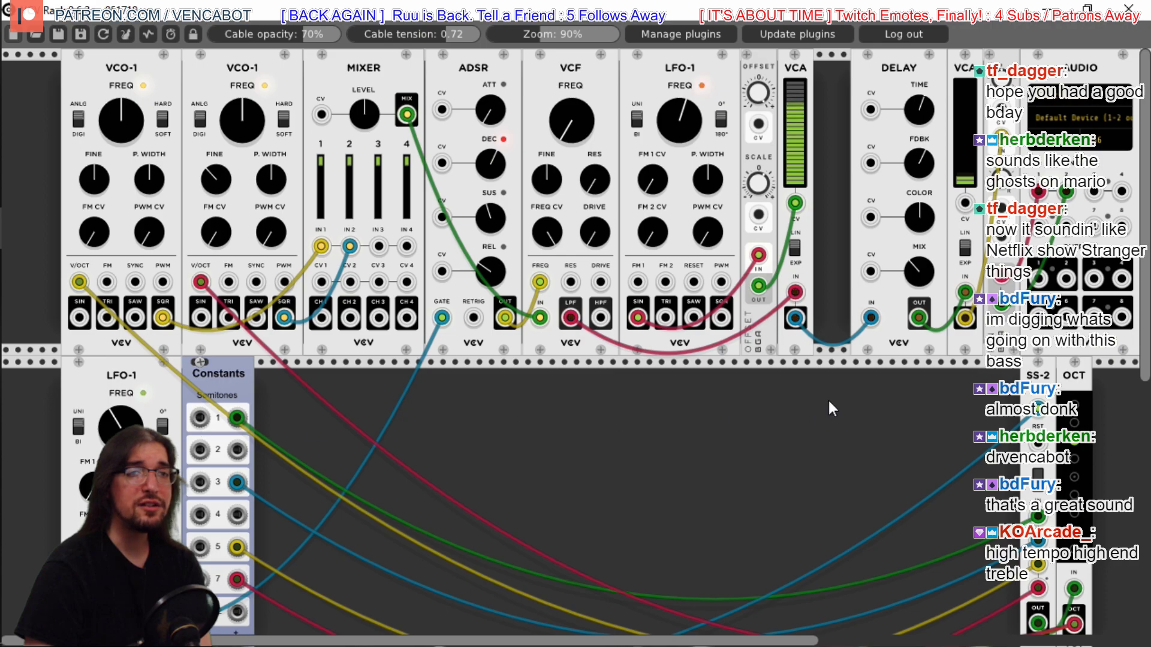
left_click_drag(1026, 363, 261, 414)
left_click_drag(1073, 387, 307, 408)
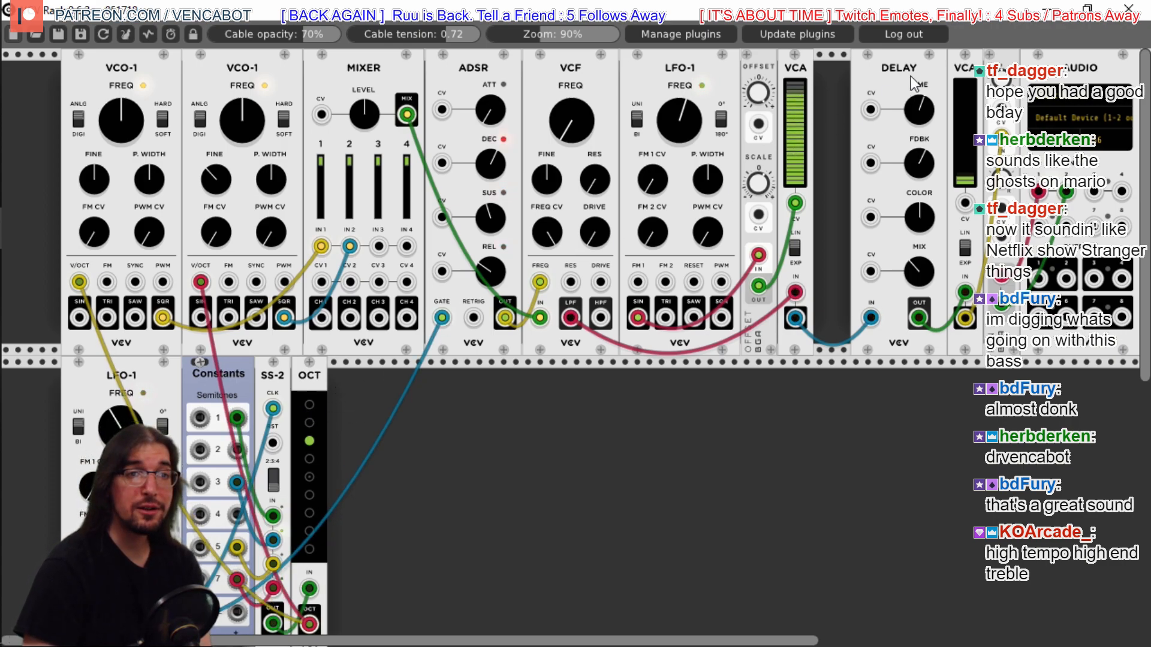
Close the gaps in the top row by moving DELAY, its following VCA and PAN up against the first VCA
left_click_drag(905, 76, 869, 76)
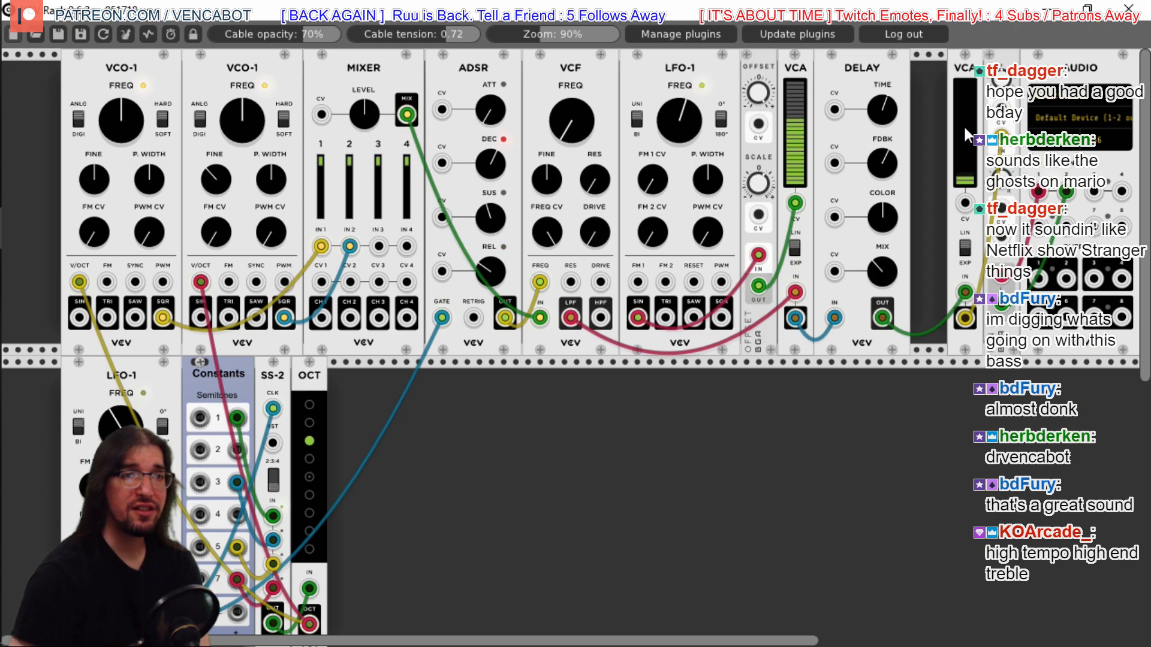
mouse_move(971, 68)
left_mouse_down()
mouse_move(934, 63)
mouse_move(965, 62)
left_mouse_up()
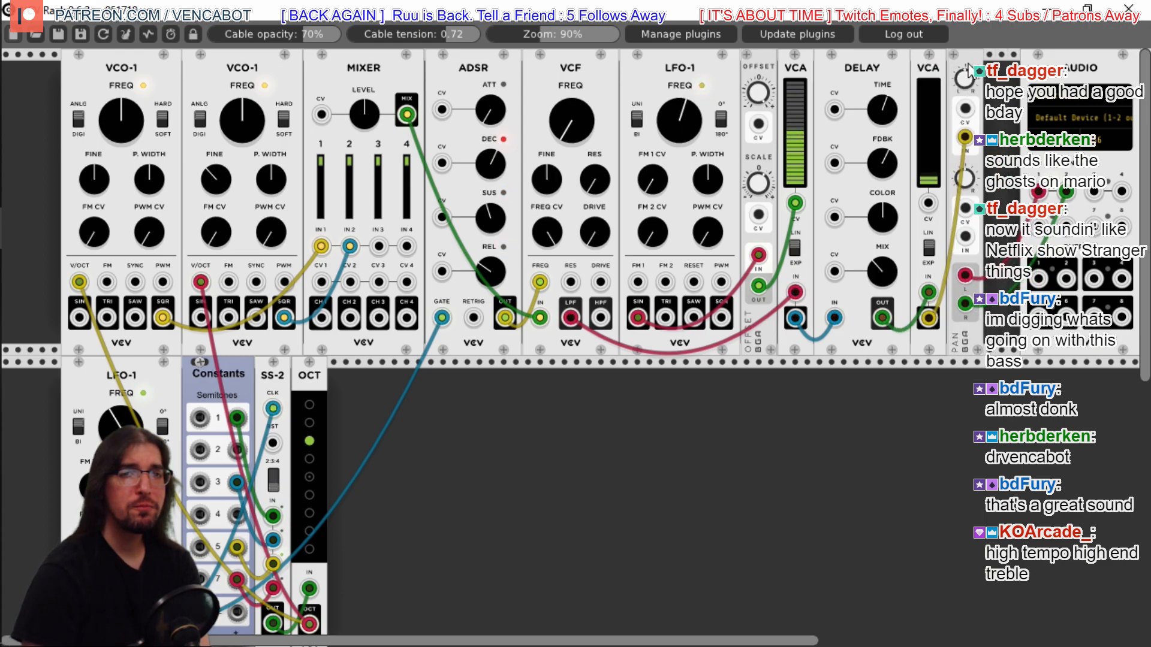
Insert a Fundamental VCA-1 between the bottom row's MIXER and PAN, then patch MIX through it into PAN's first IN
scroll(574, 402, "down", 6)
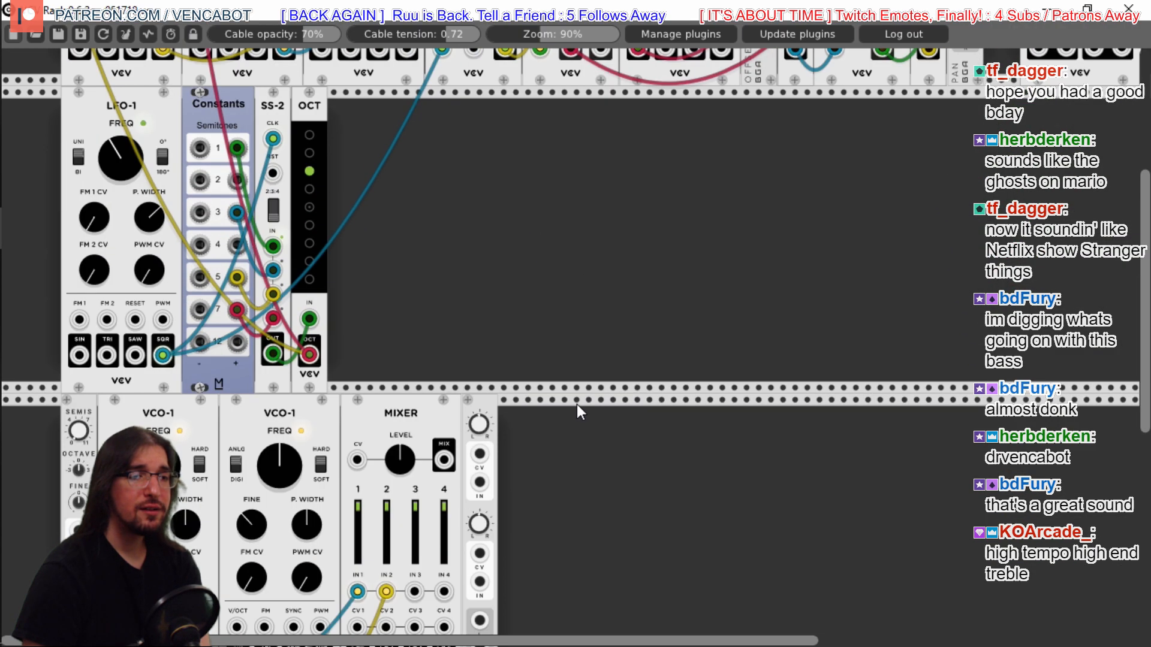
scroll(577, 404, "down", 2)
right_click(553, 381)
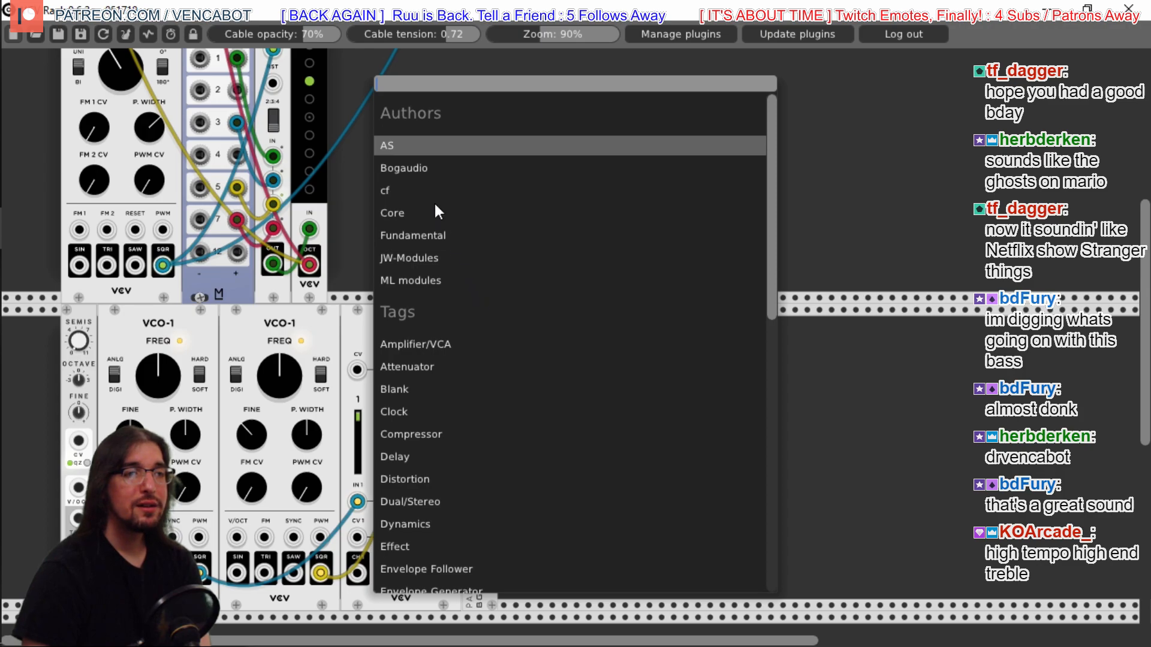
left_click(416, 235)
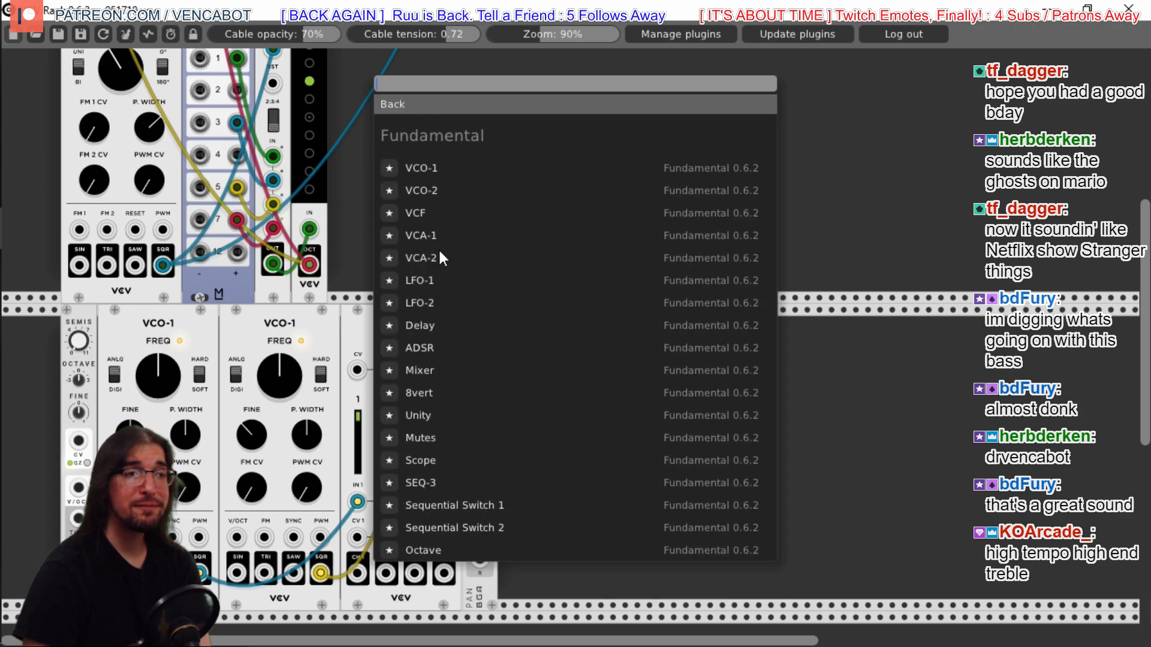
left_click(434, 236)
left_click_drag(494, 312, 627, 322)
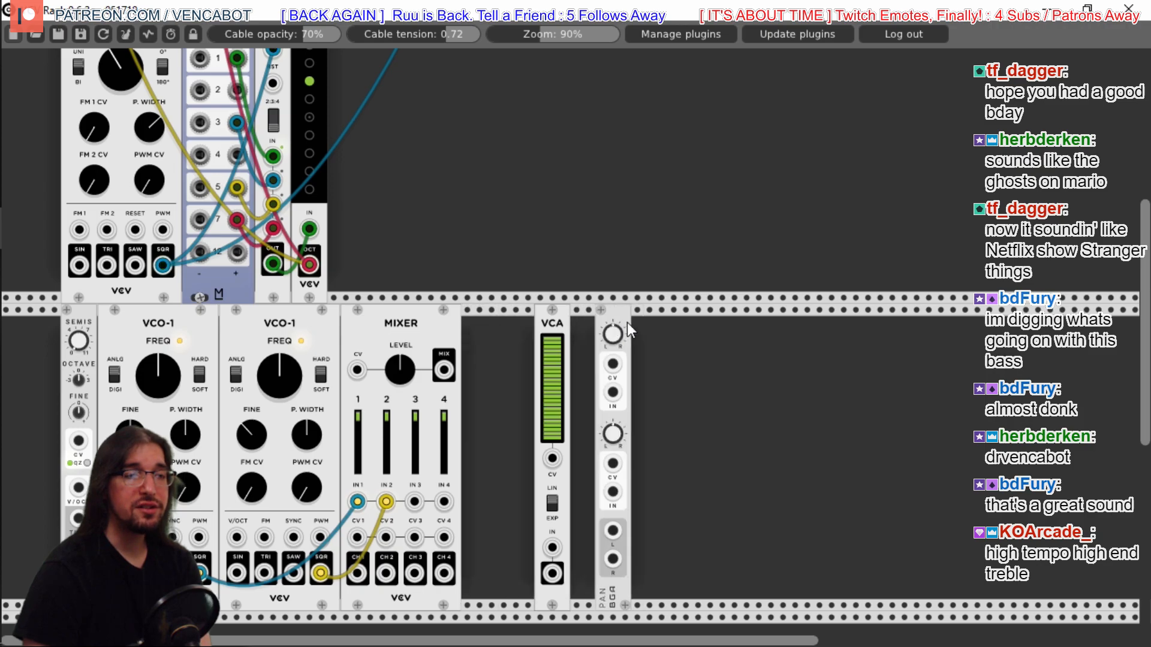
left_click_drag(556, 323, 483, 321)
left_click_drag(621, 322, 519, 318)
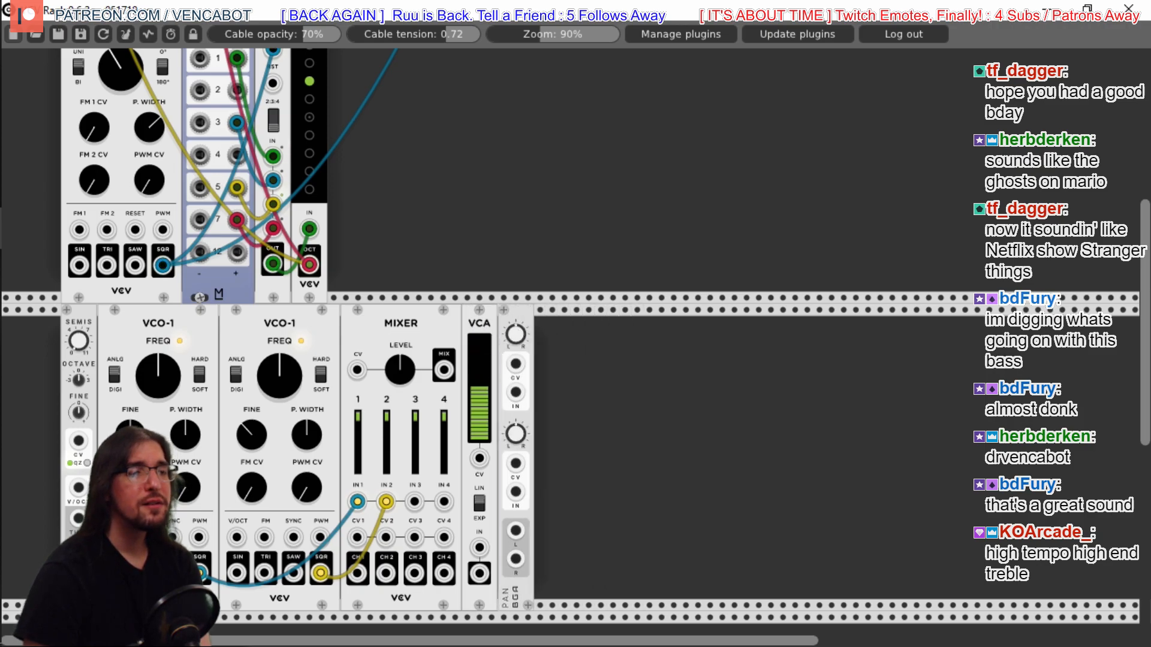
mouse_move(444, 370)
left_mouse_down()
mouse_move(482, 581)
mouse_move(514, 454)
mouse_move(516, 394)
left_mouse_up()
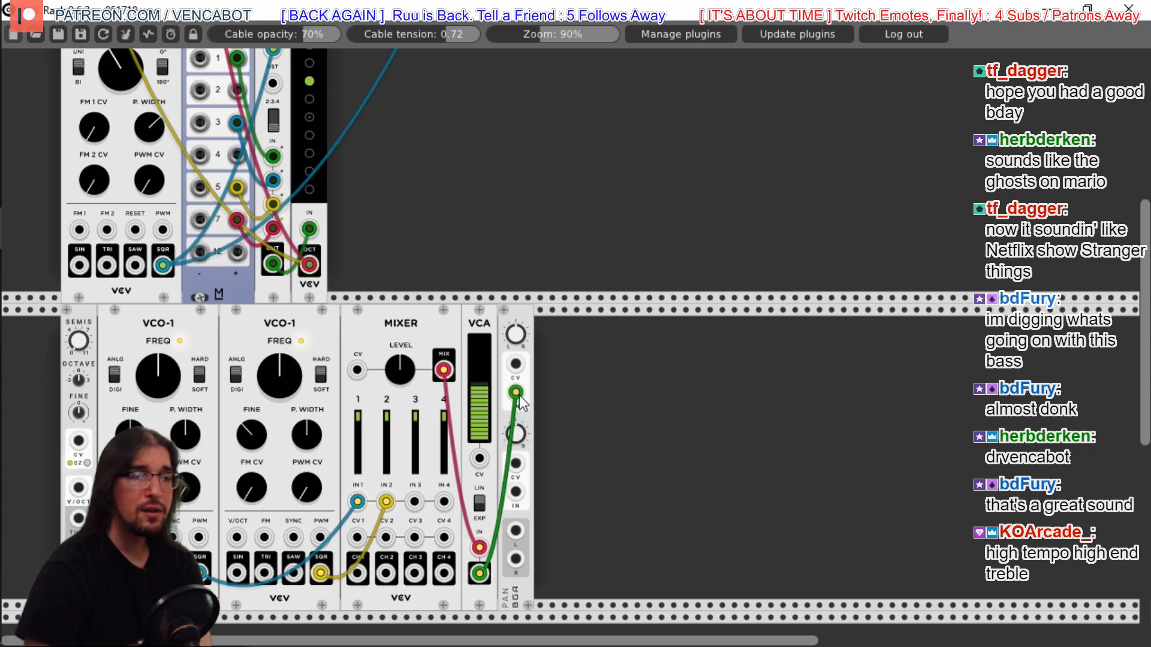
Add a Fundamental Mixer to the middle row, beneath the top row's PAN
scroll(670, 478, "up", 5)
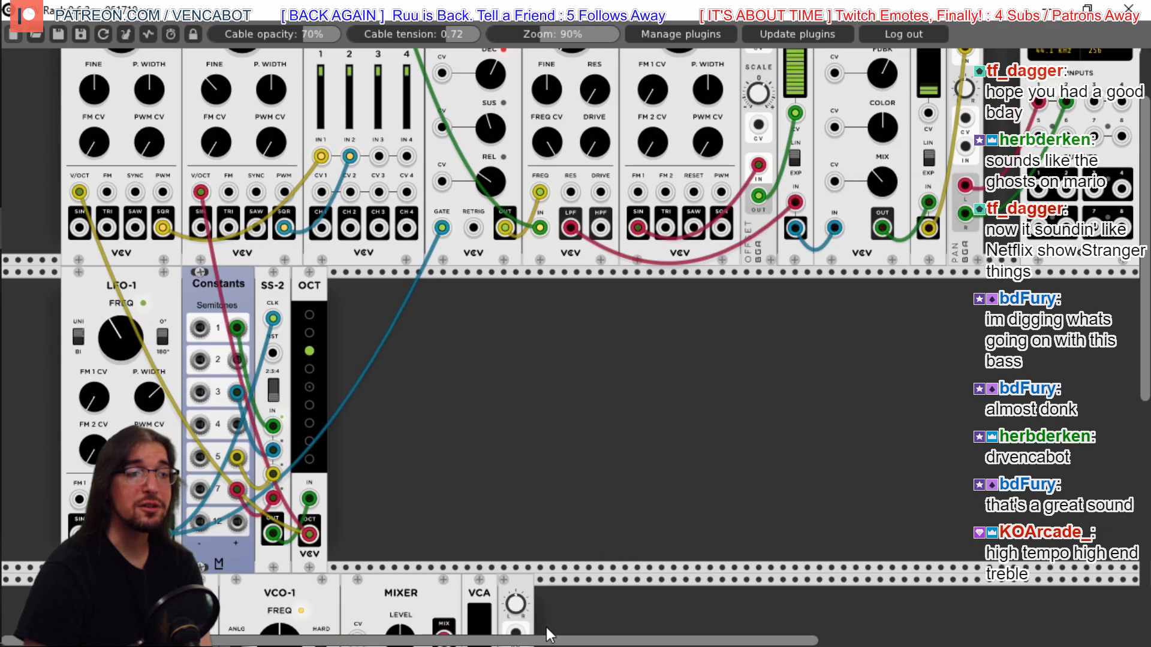
left_click_drag(551, 640, 599, 640)
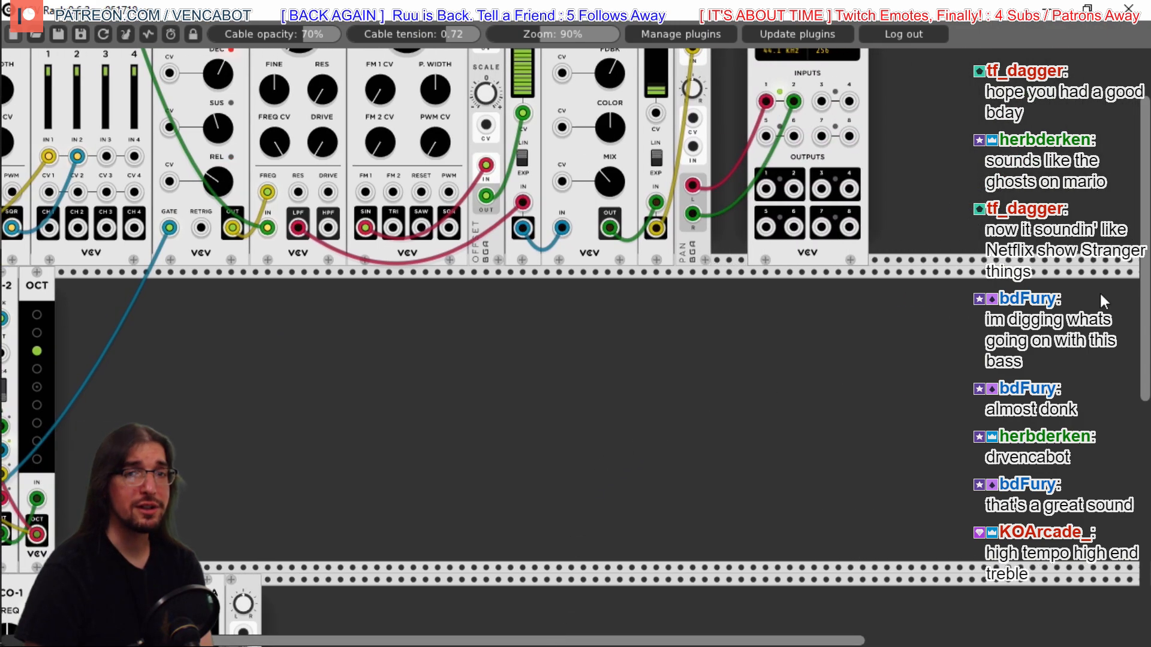
scroll(637, 491, "up", 2)
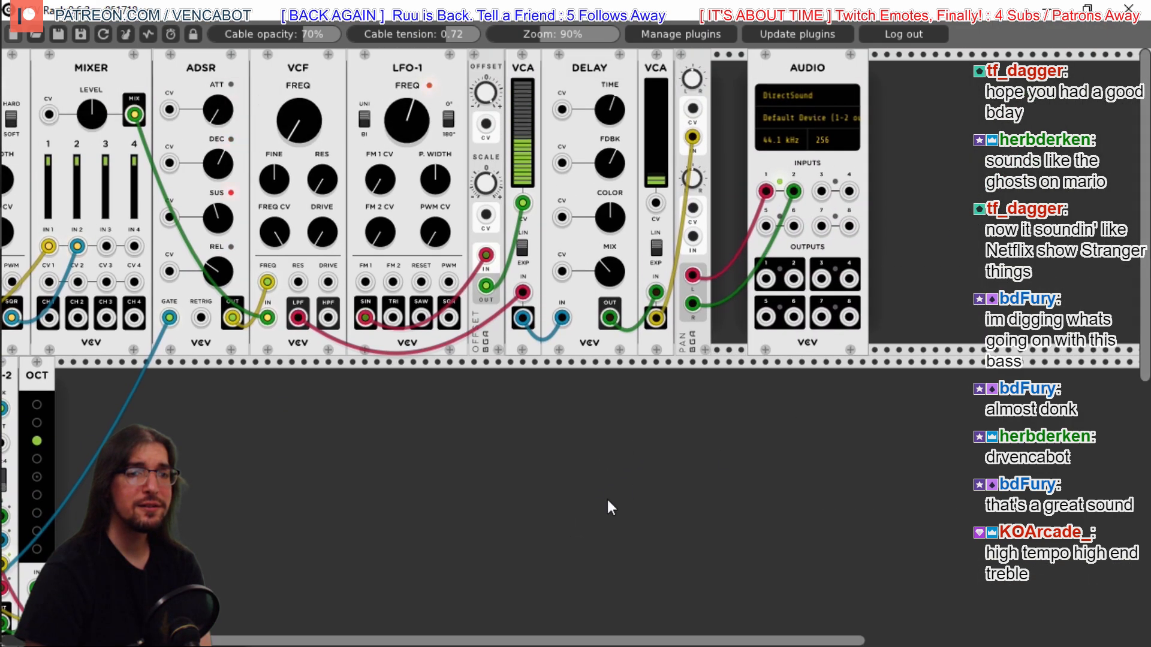
right_click(635, 483)
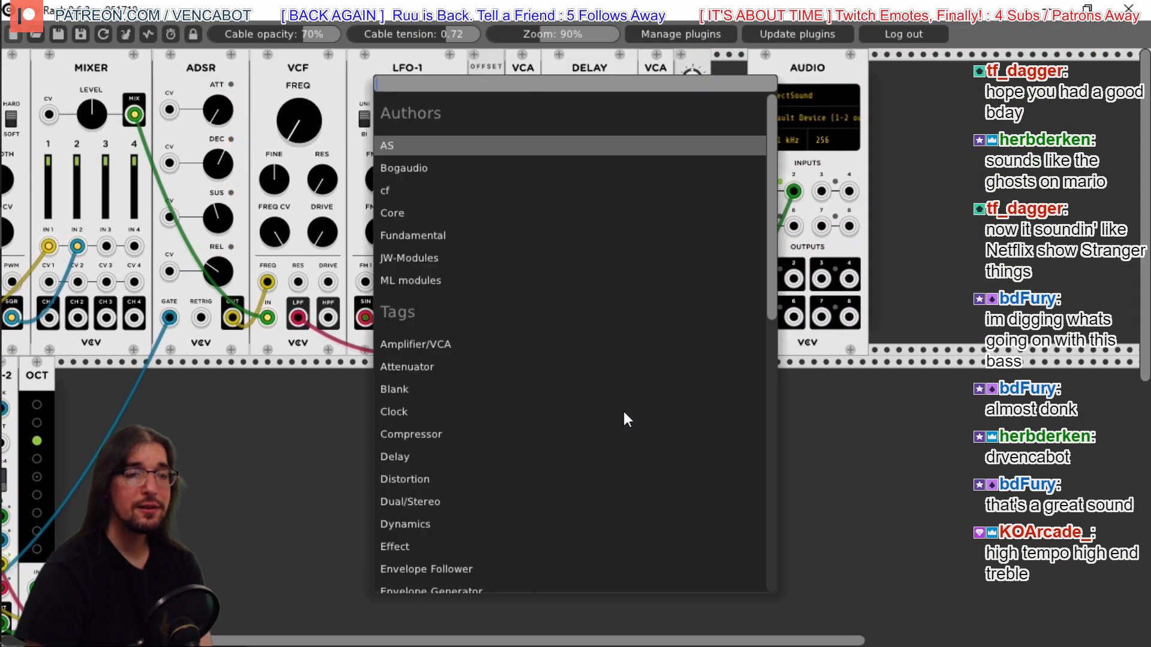
left_click(445, 235)
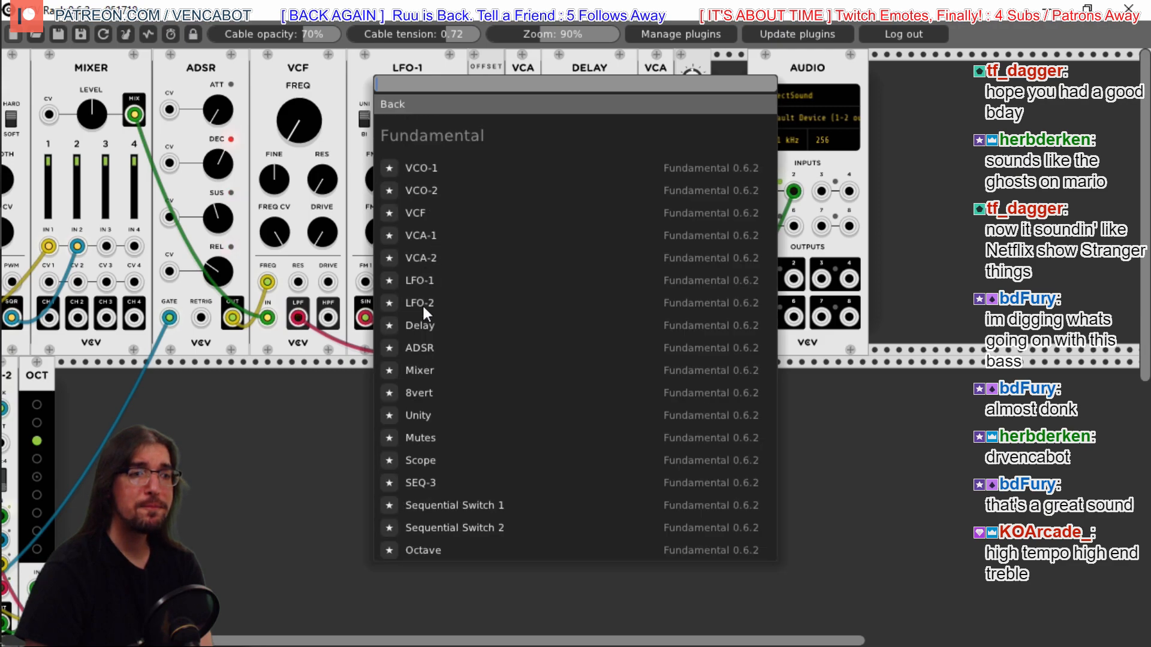
left_click(423, 371)
left_click_drag(637, 378, 682, 379)
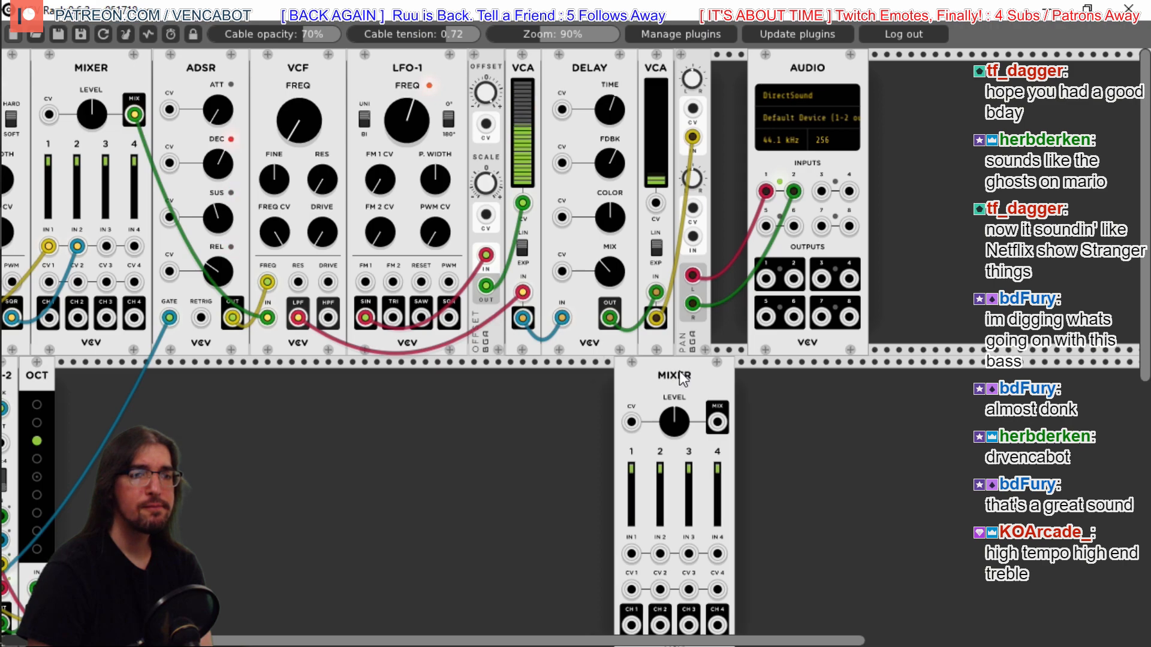
Add a second Fundamental Mixer to the middle row, standing the two mixers directly side by side beneath PAN and AUDIO
right_click(530, 411)
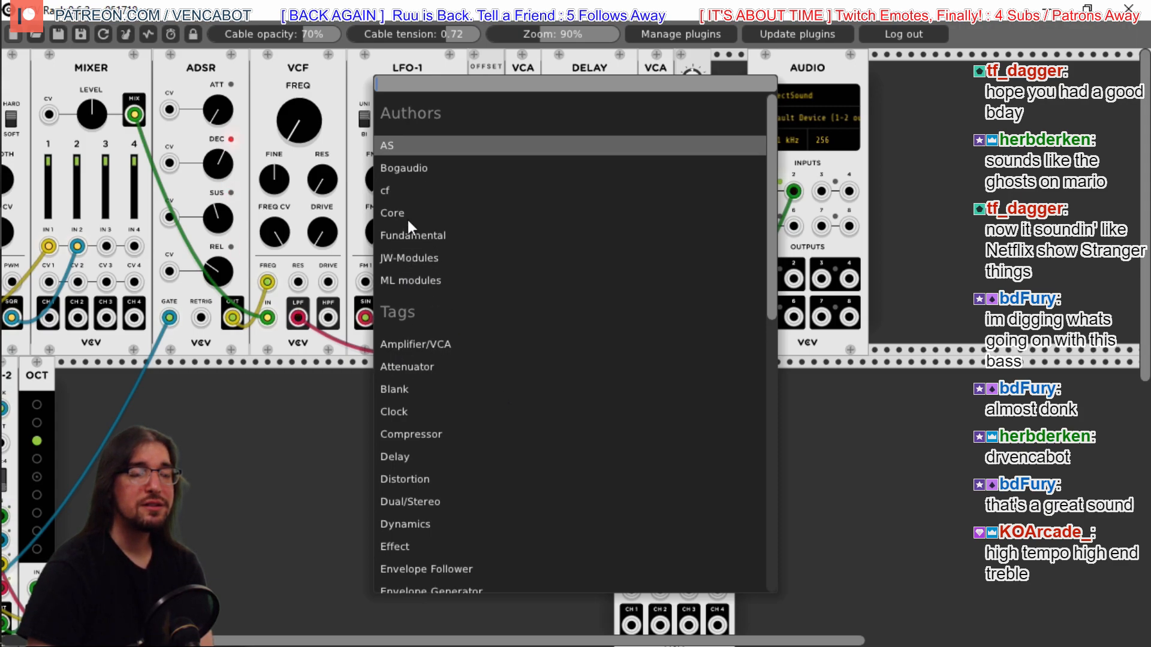
left_click(407, 236)
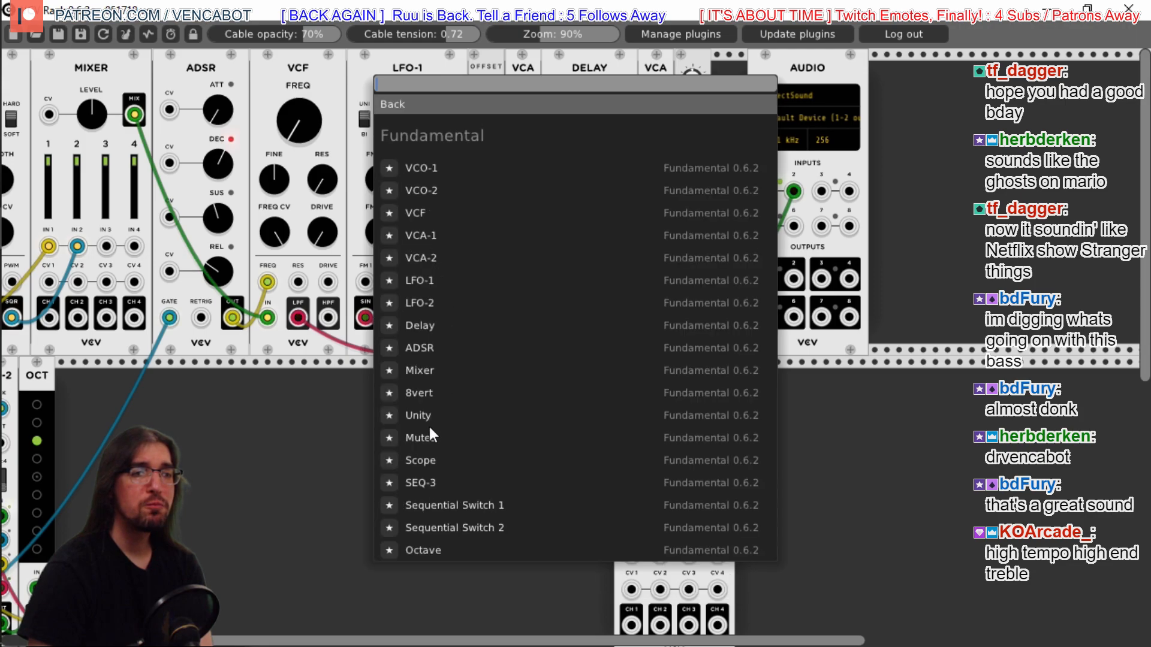
left_click(423, 367)
left_click_drag(539, 373, 697, 369)
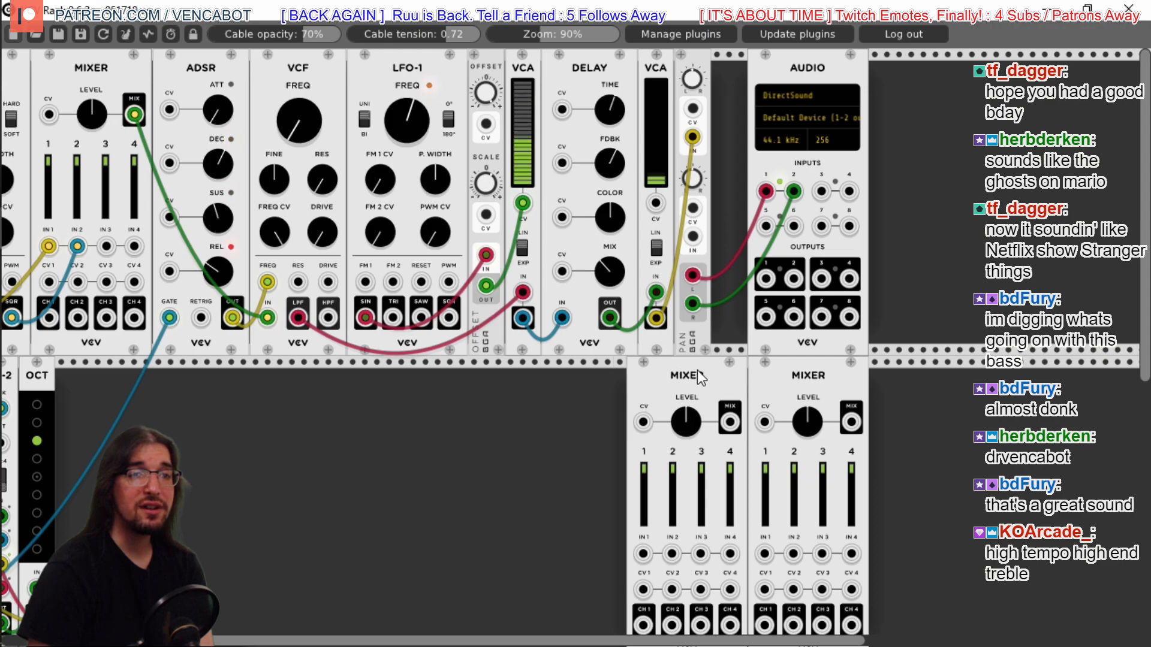
Reroute the top PAN's L and R outputs through IN 1 of the two mixers, feeding their MIX outputs to AUDIO inputs 1 and 2
left_click(766, 190)
left_click(794, 193)
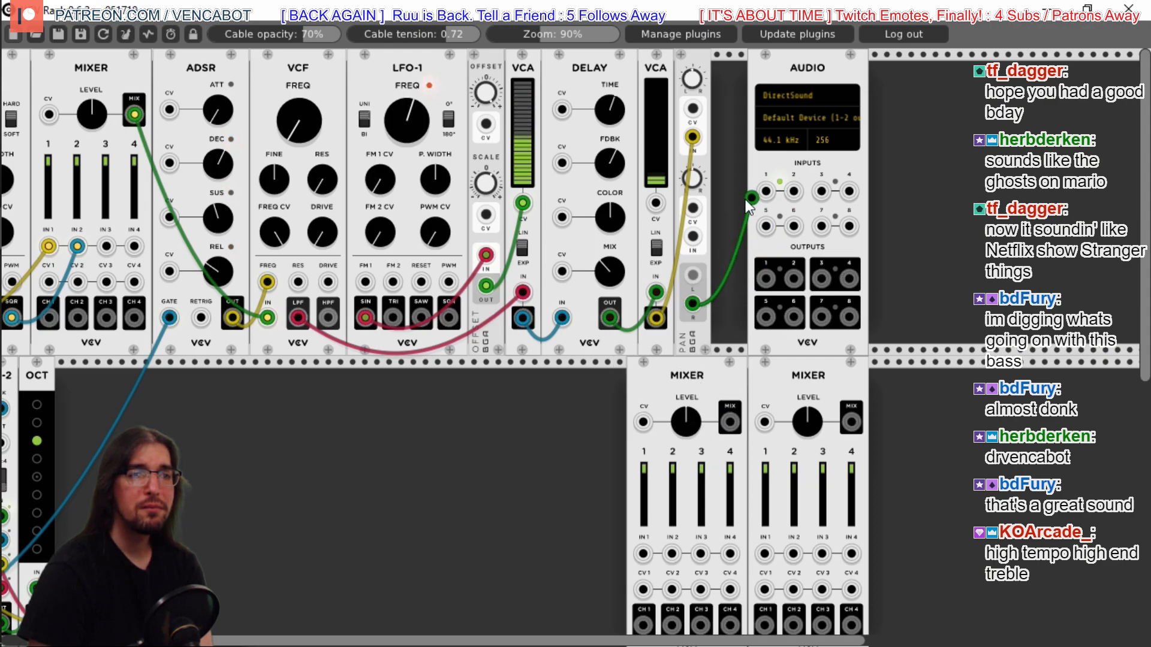
left_click_drag(731, 423, 766, 191)
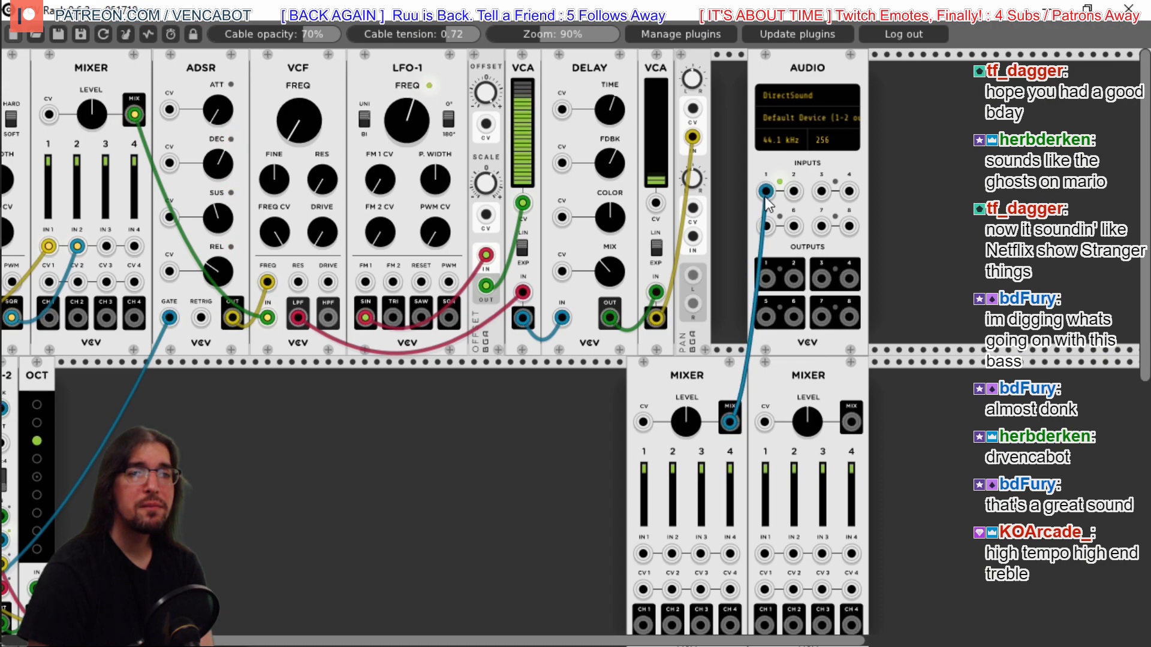
left_click_drag(851, 421, 795, 190)
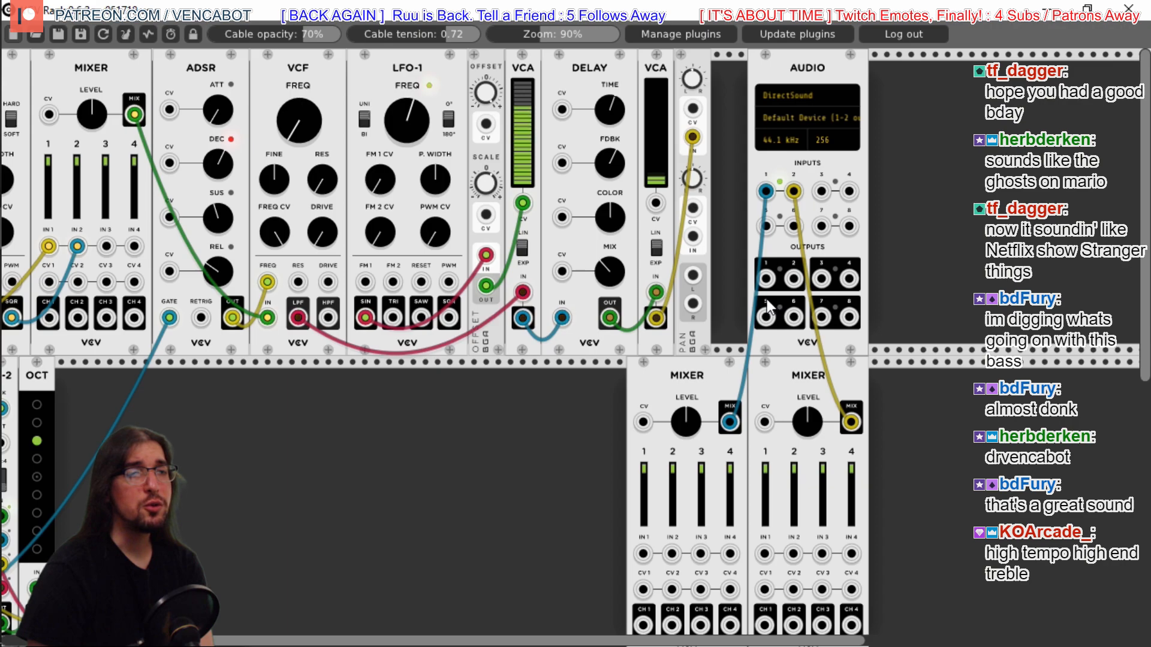
left_click_drag(693, 275, 644, 553)
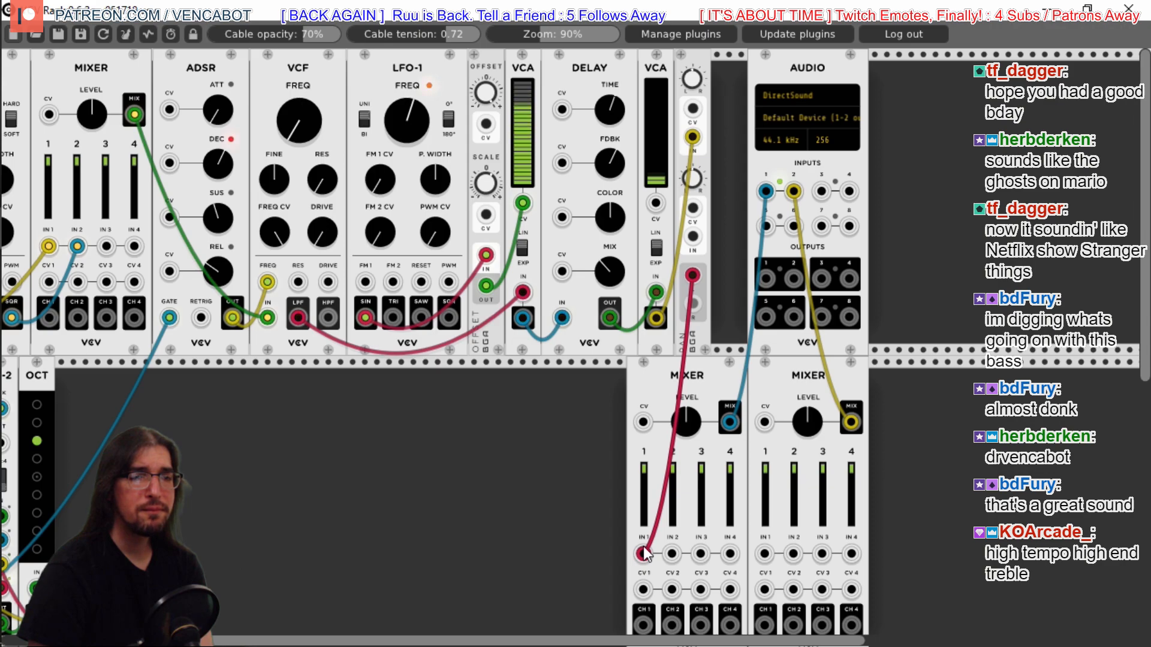
left_click_drag(692, 303, 765, 553)
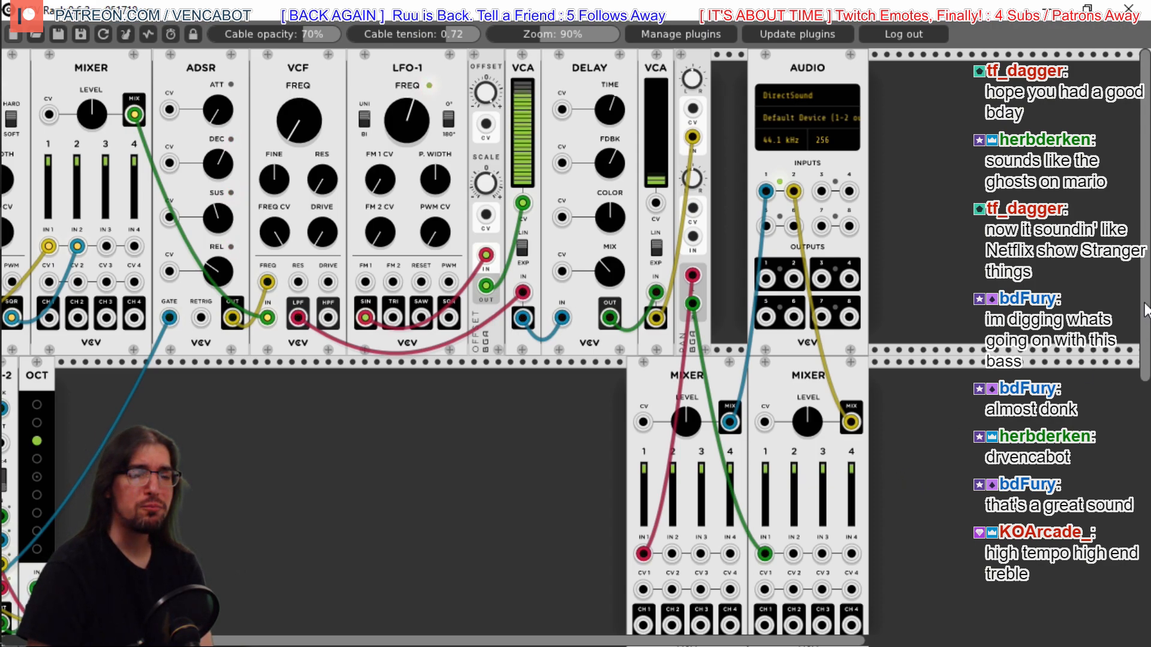
Review the patch across all three rows, comparing the top voice's modules with those of the bottom voice
scroll(575, 341, "down", 5)
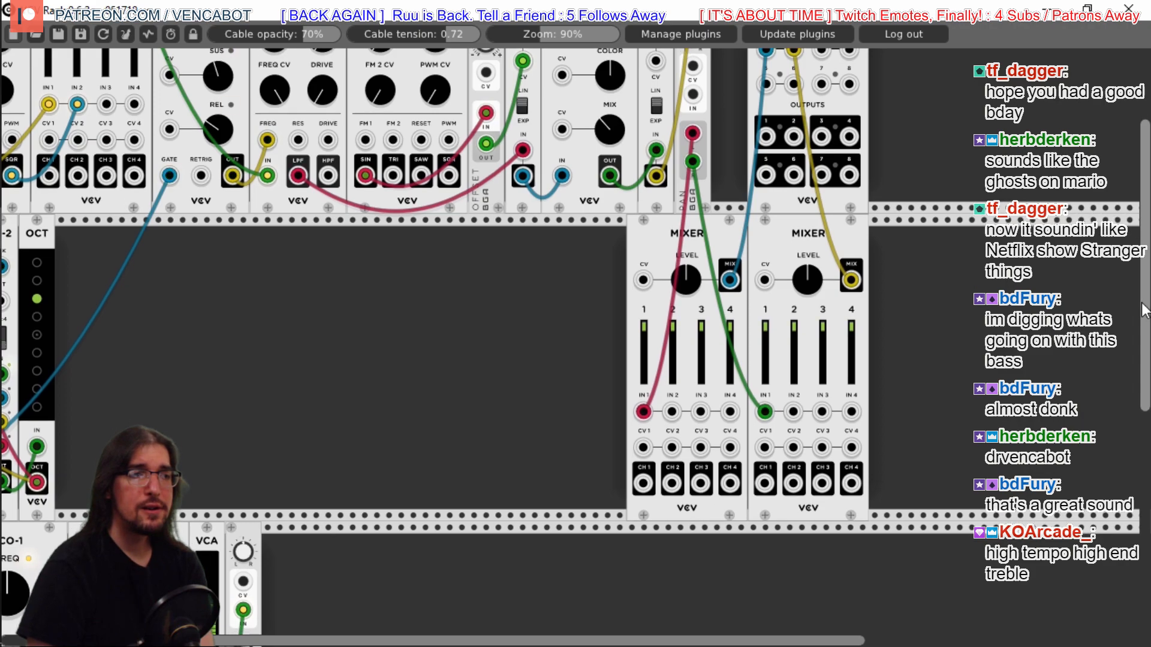
scroll(612, 525, "left", 5)
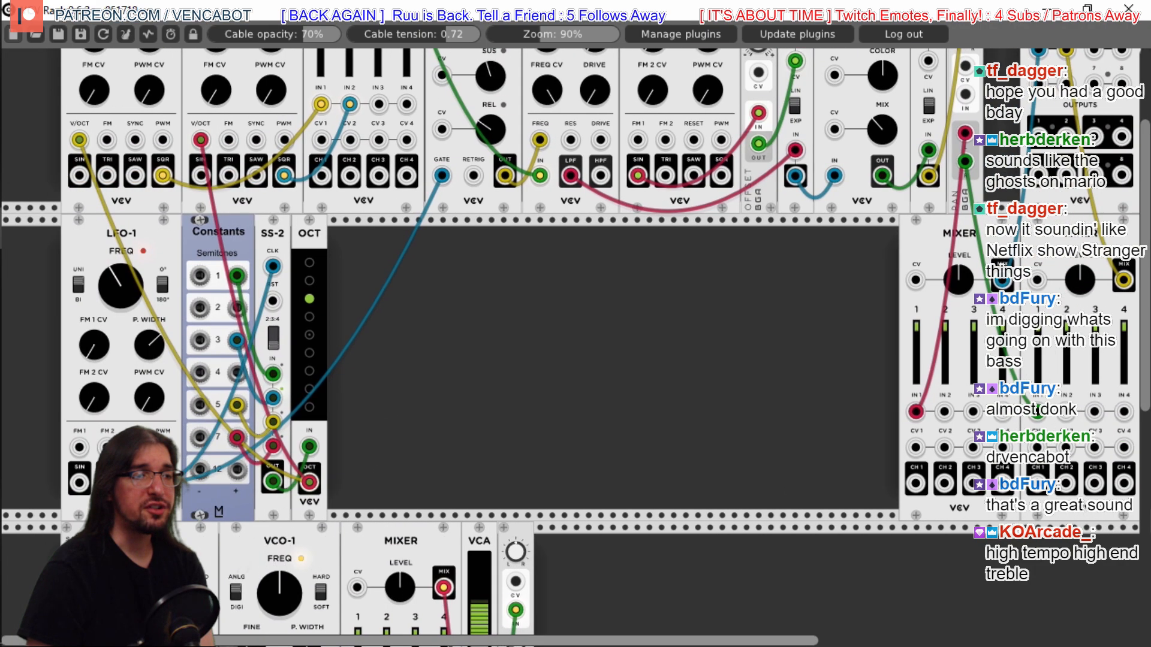
scroll(1145, 363, "down", 10)
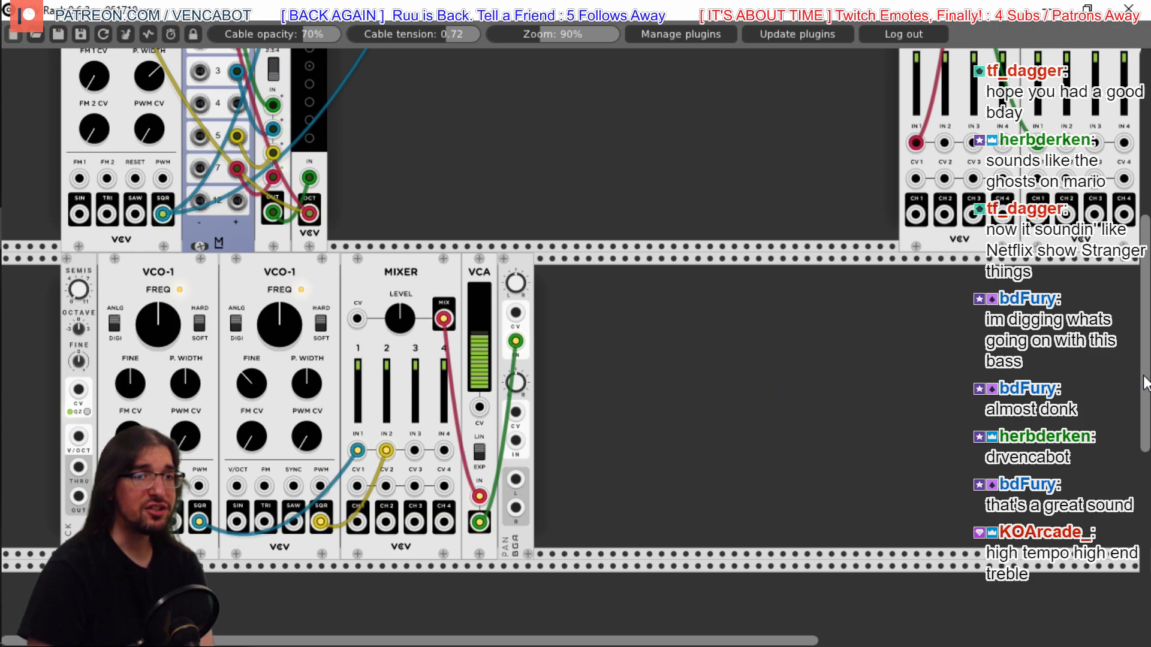
scroll(924, 404, "up", 3)
scroll(1037, 77, "up", 7)
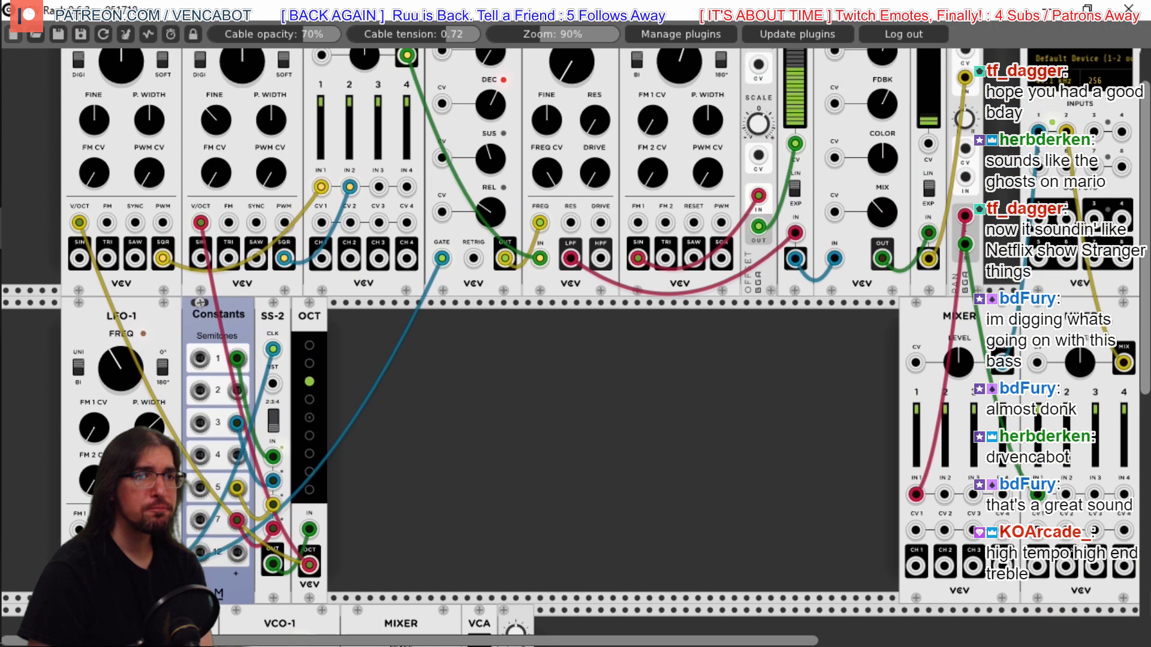
scroll(575, 342, "up", 1)
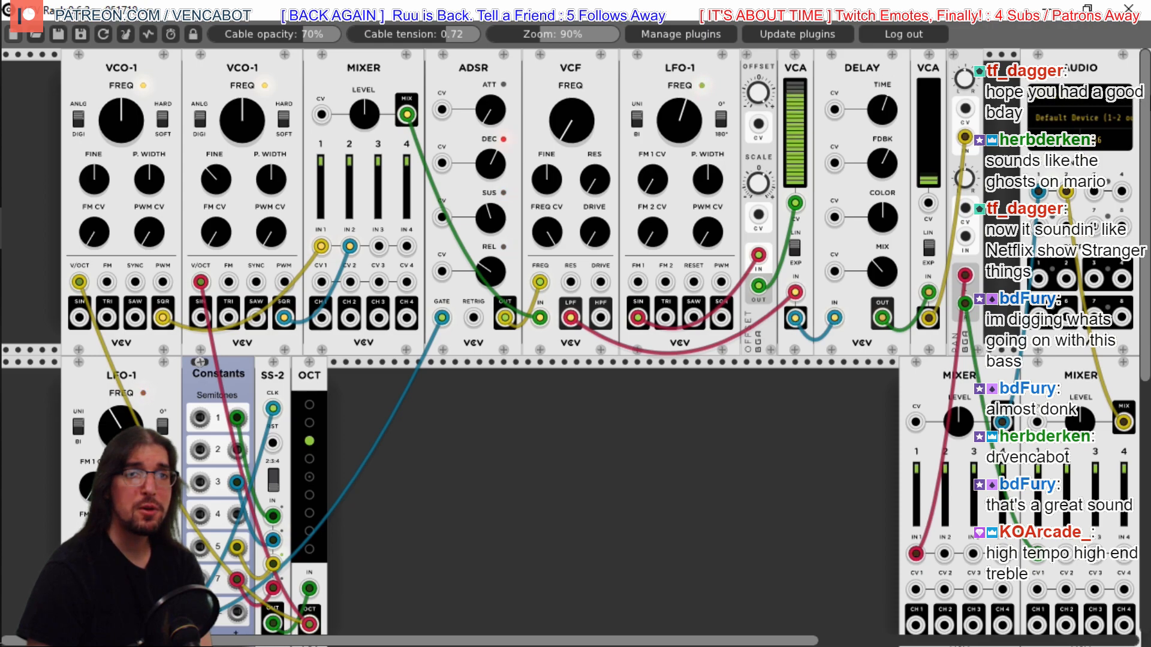
scroll(576, 342, "down", 5)
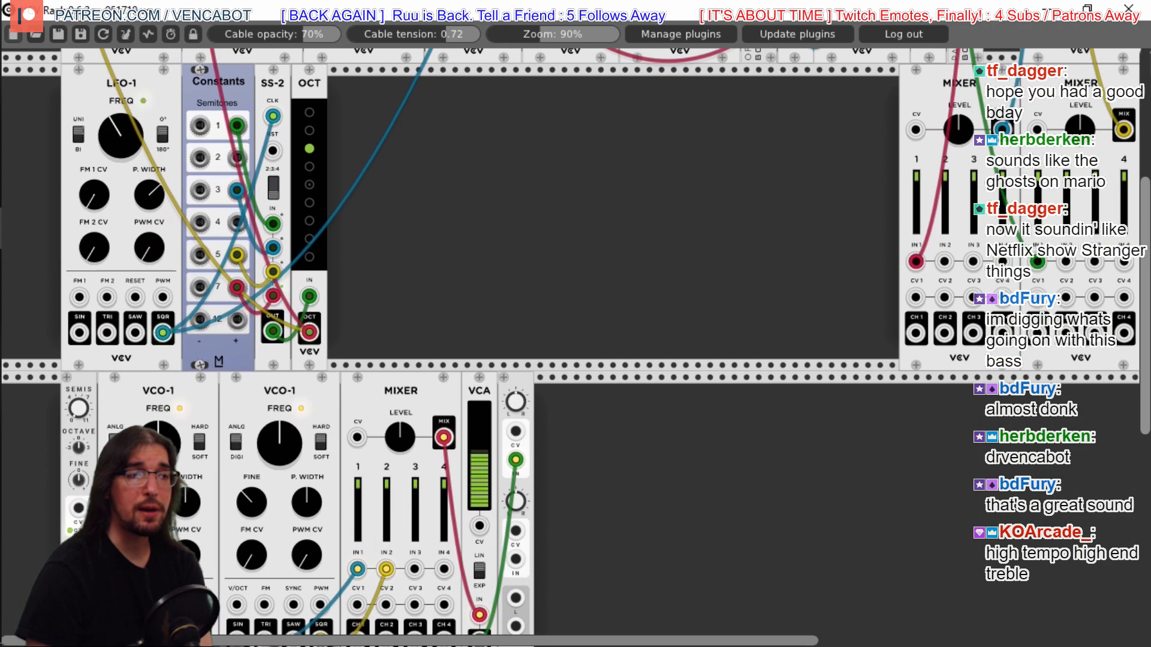
scroll(575, 342, "down", 1)
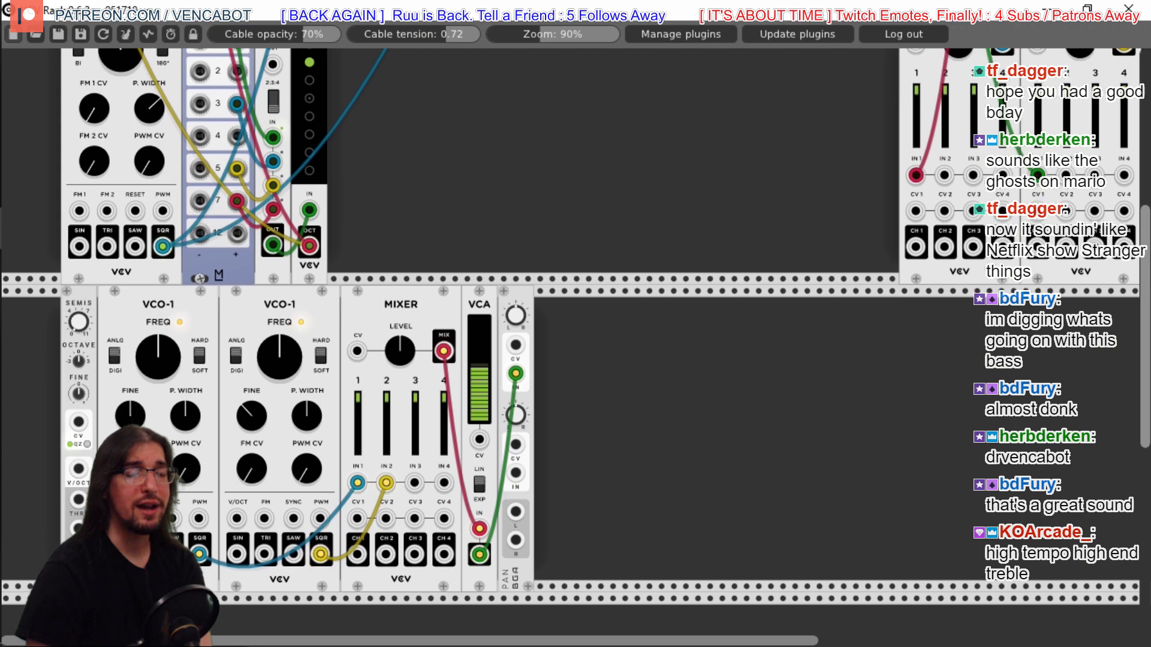
scroll(1001, 103, "down", 1)
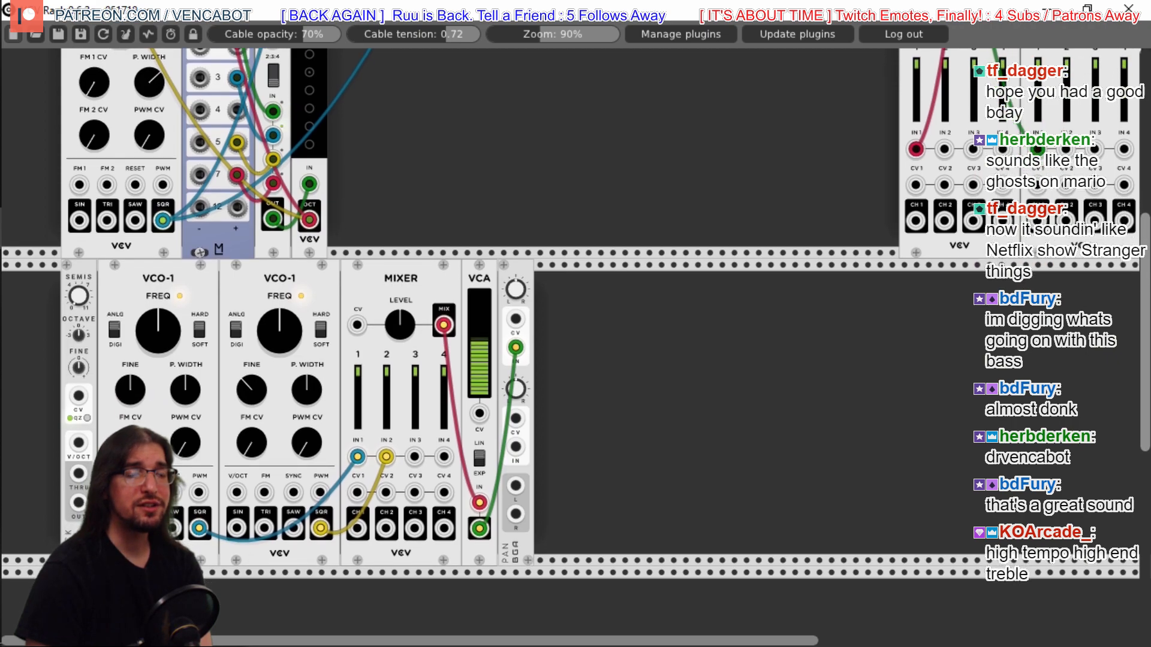
scroll(1002, 103, "up", 1)
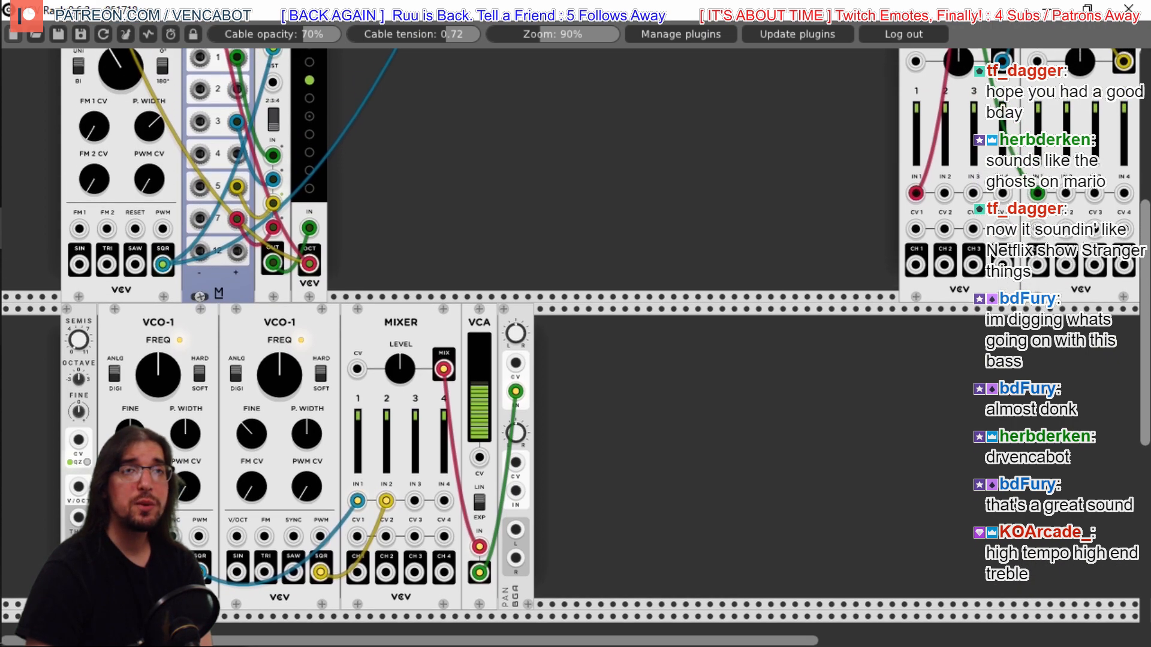
scroll(576, 341, "up", 4)
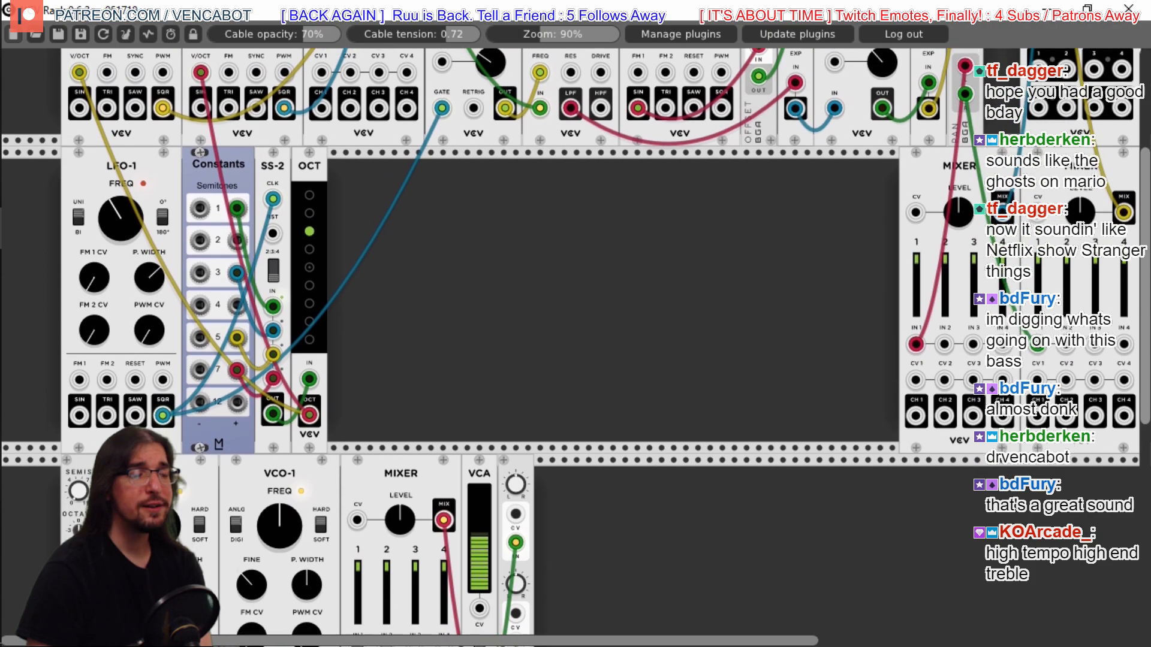
scroll(575, 342, "down", 2)
scroll(575, 342, "down", 1)
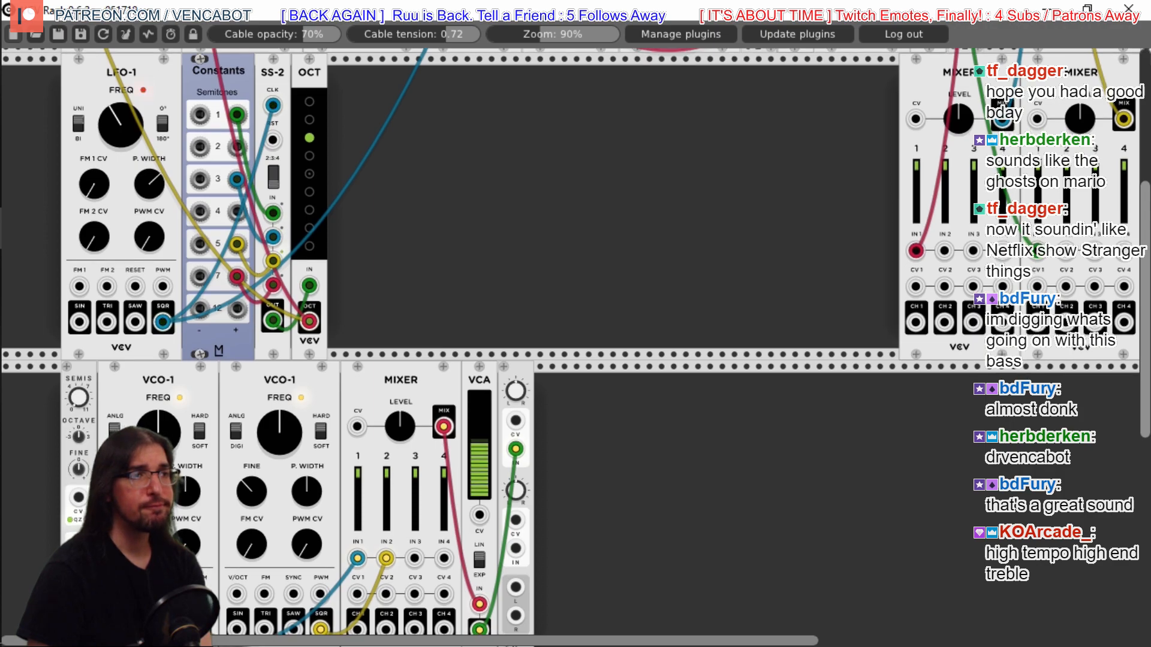
Insert a Fundamental VCF between the bottom row's MIXER and VCA, patching MIX into its IN and its LPF into the VCA's IN
scroll(575, 342, "down", 2)
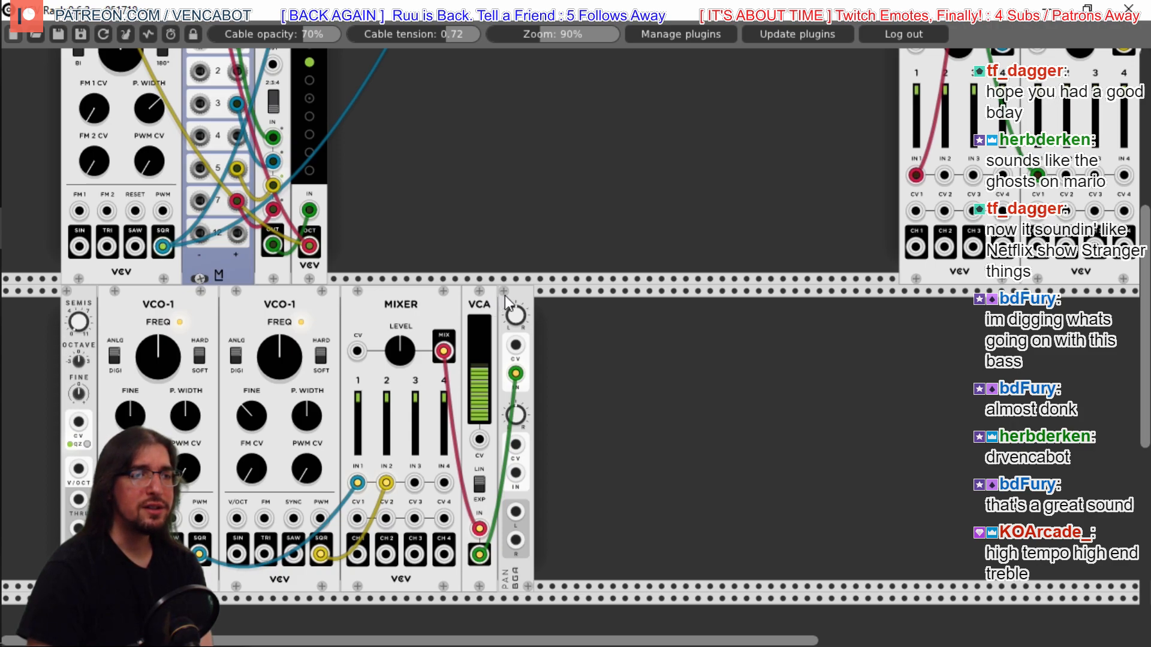
left_click_drag(504, 296, 664, 300)
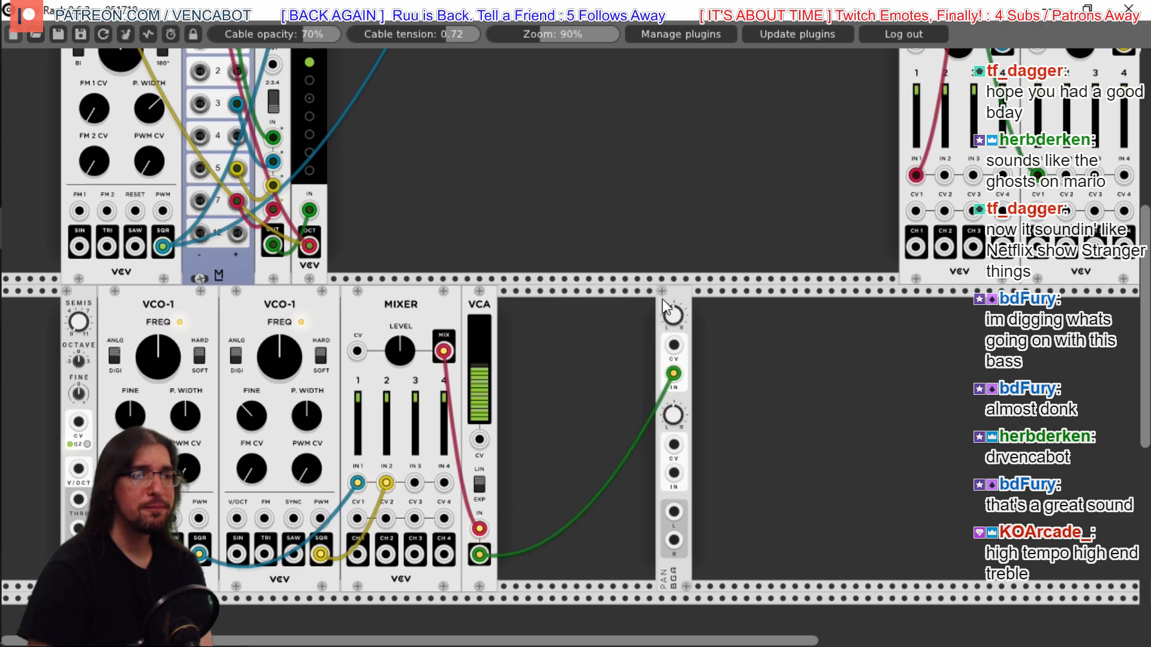
left_click_drag(501, 300, 628, 310)
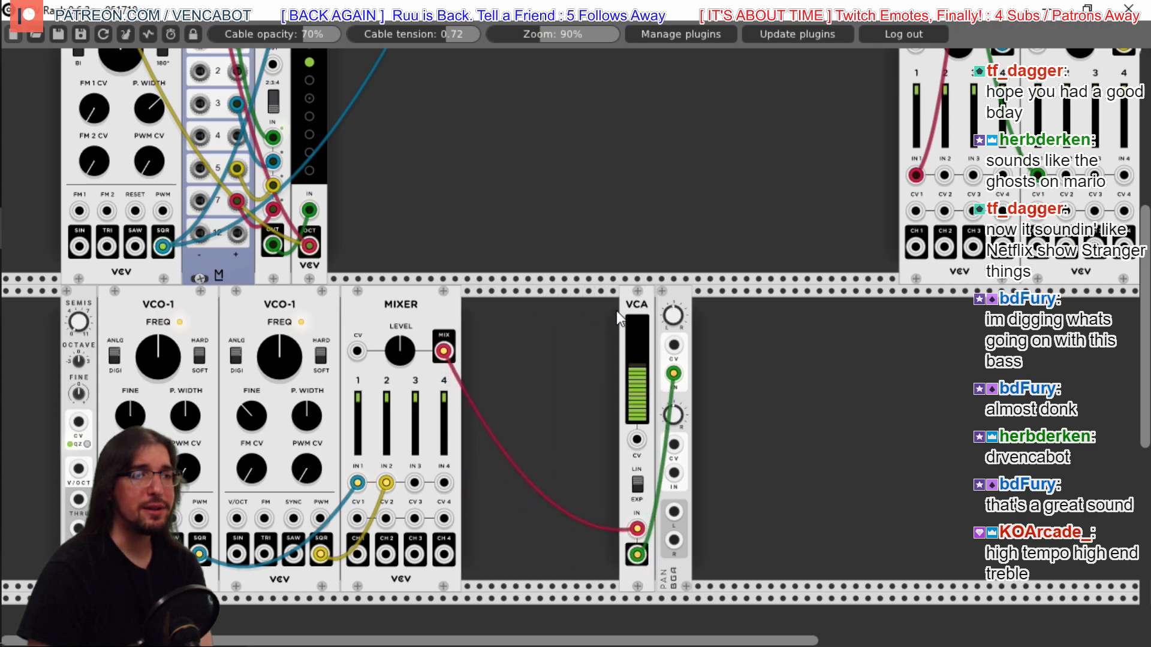
right_click(517, 315)
left_click(422, 236)
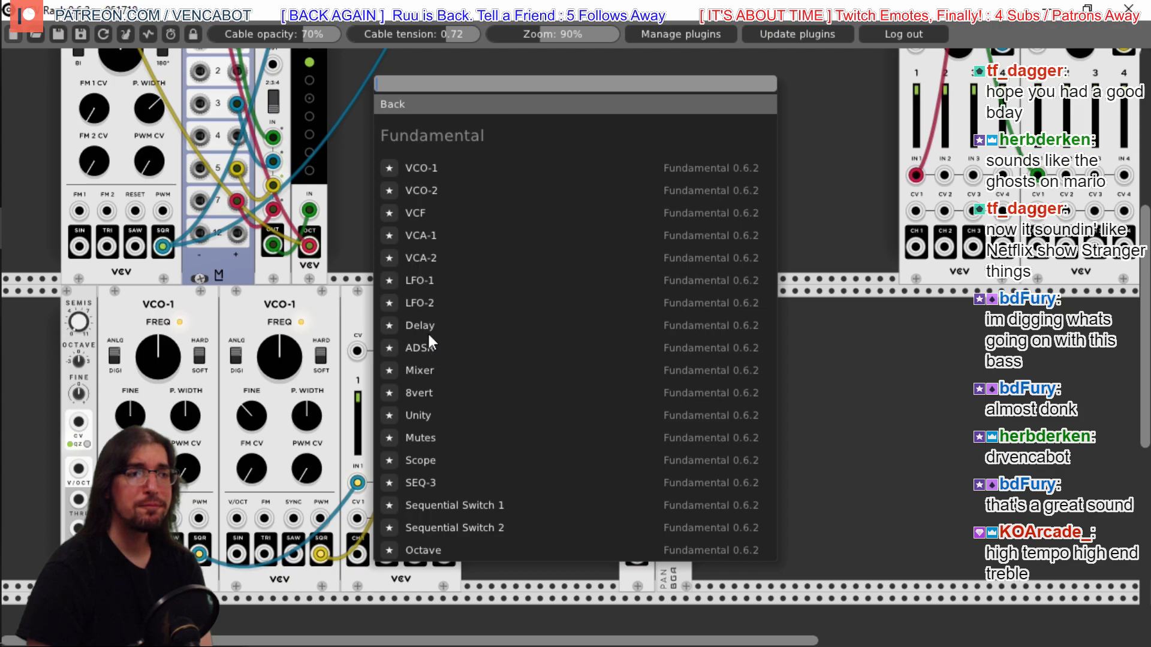
left_click(429, 211)
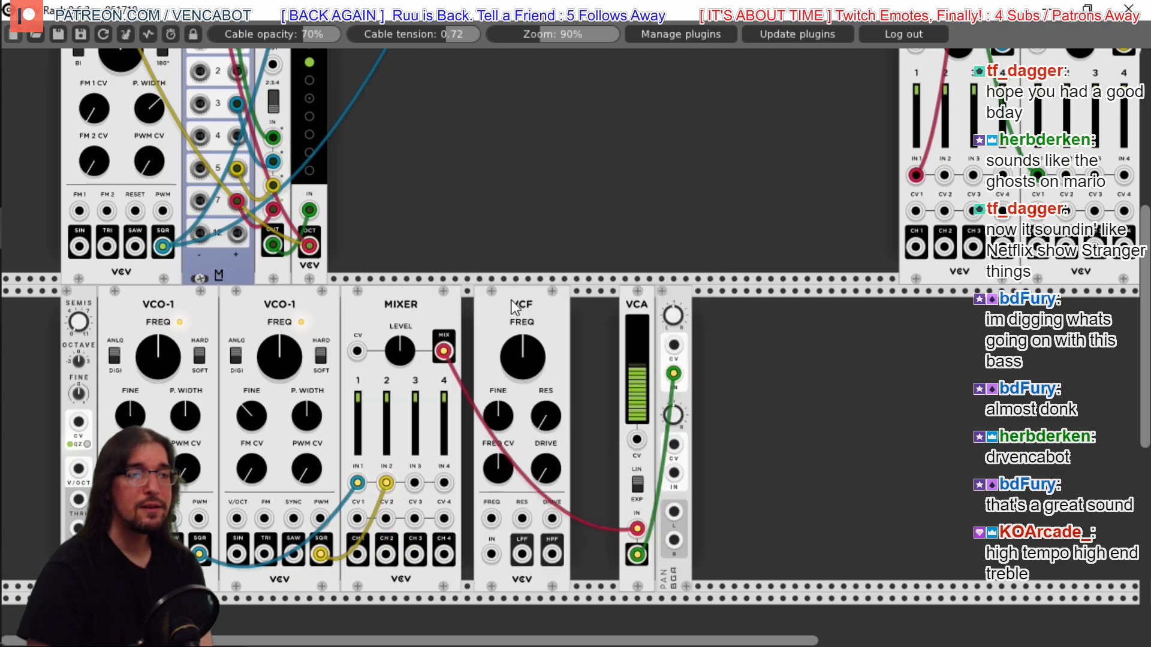
left_click_drag(511, 301, 504, 302)
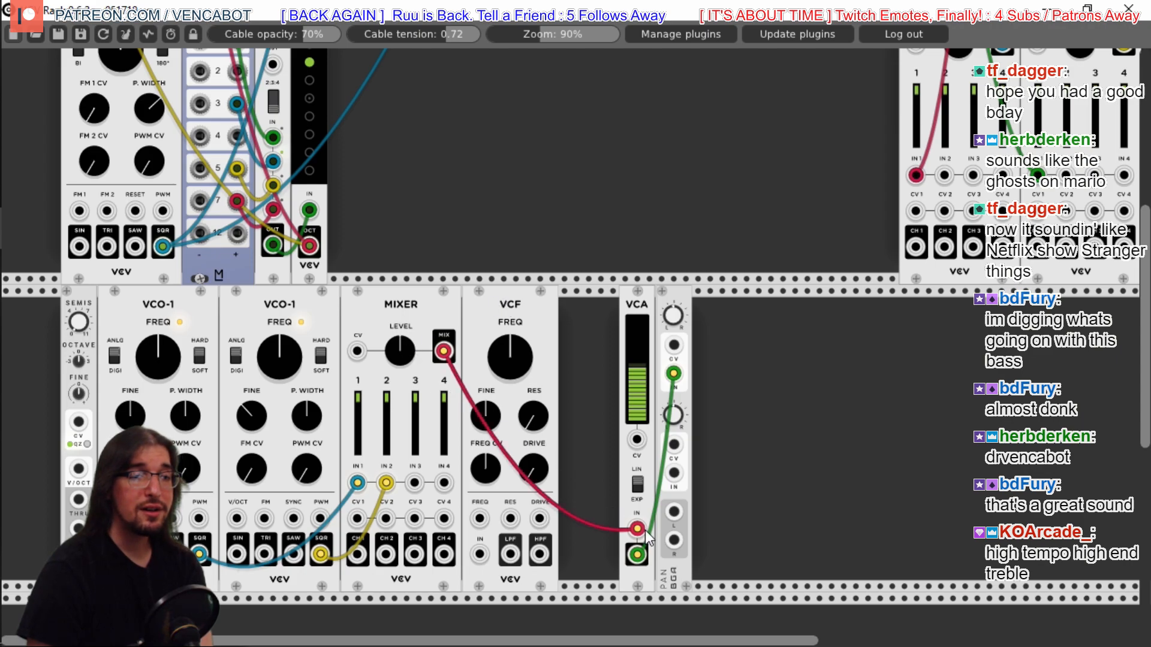
mouse_move(637, 527)
left_mouse_down()
mouse_move(479, 554)
mouse_move(635, 531)
left_mouse_up()
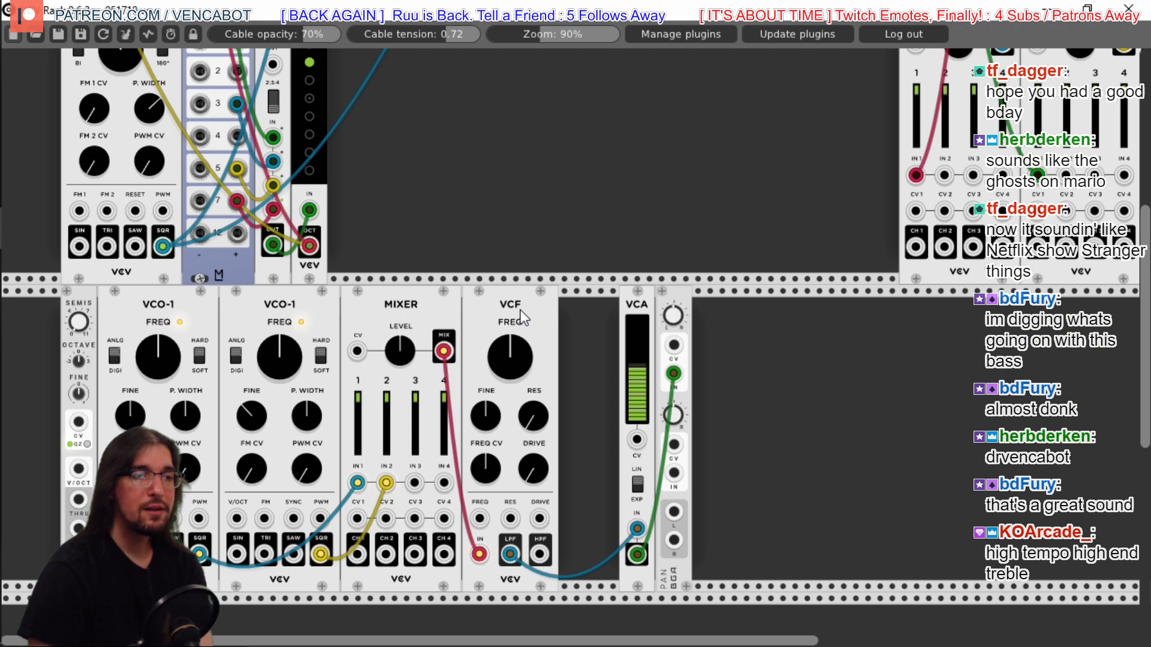
left_click_drag(523, 310, 489, 302)
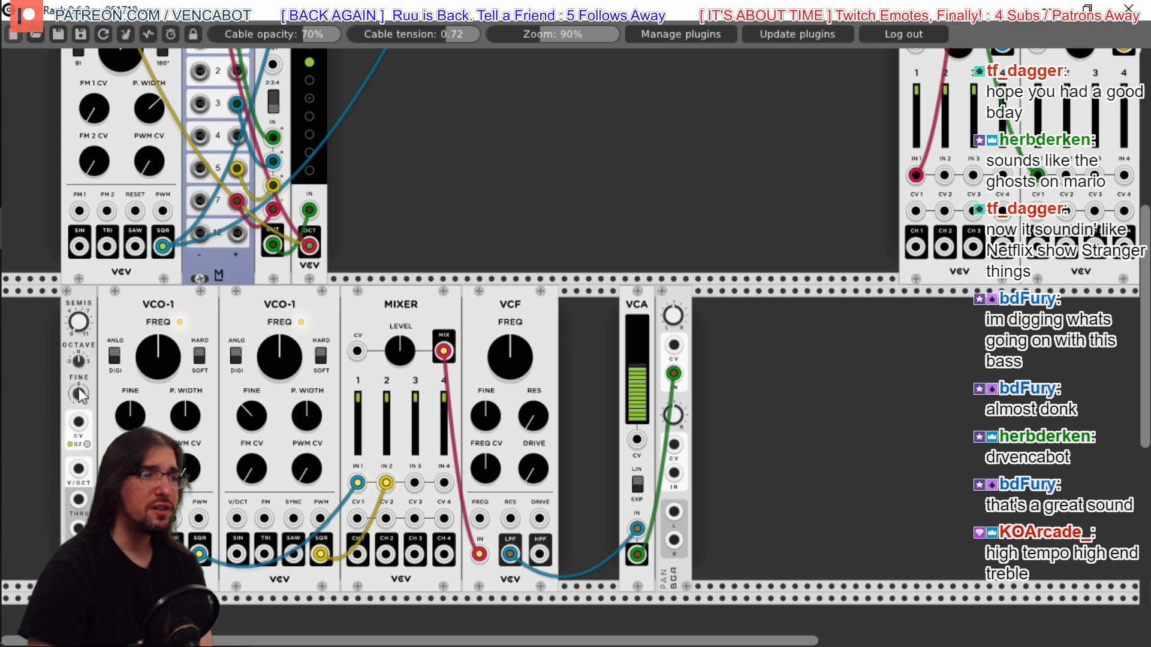
Patch STACK's OUT into the first bottom VCO-1's V/OCT and turn the bottom VCF's FREQ fully up
left_click_drag(78, 469, 115, 519)
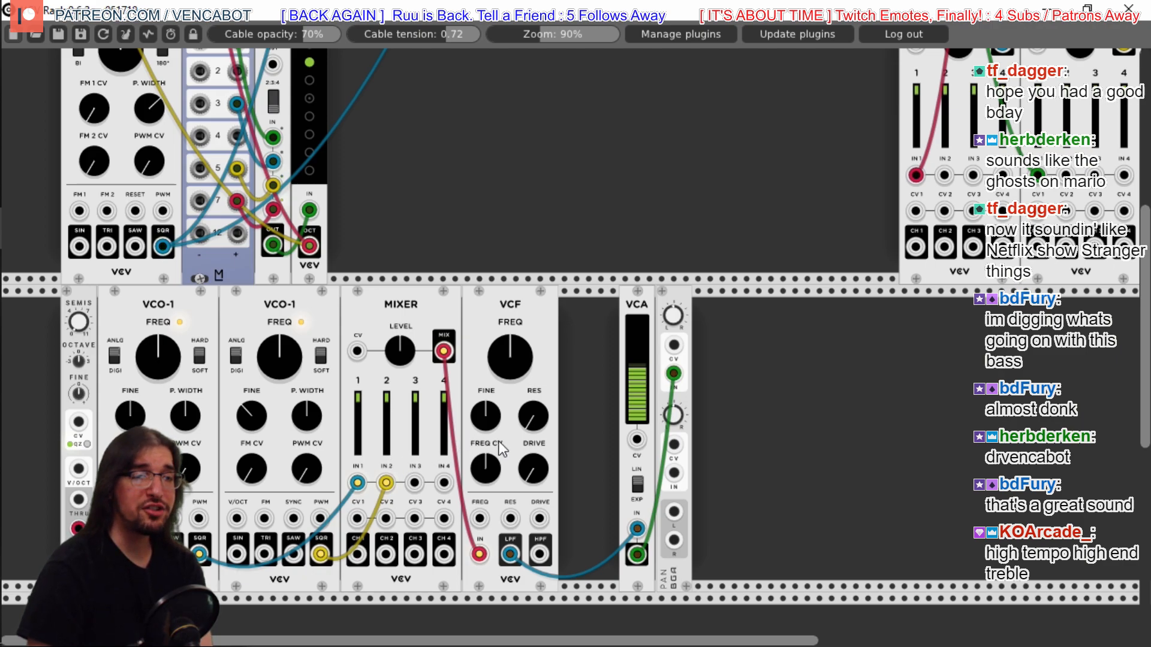
left_click_drag(509, 354, 508, 309)
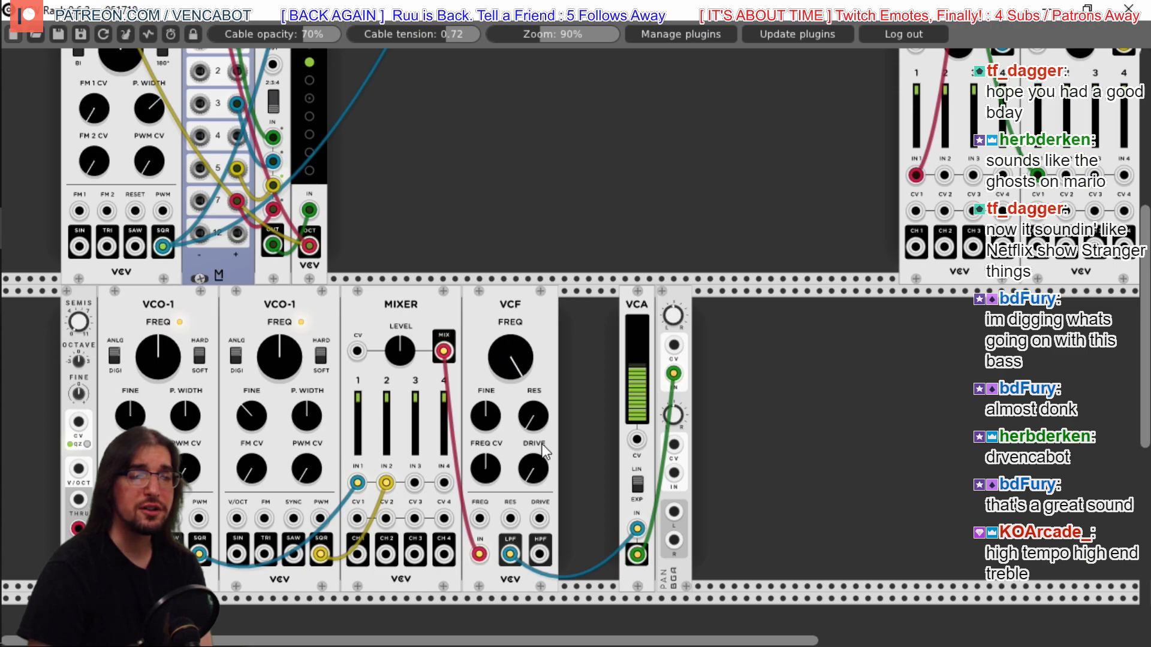
Lower the bottom VCA's level to about a quarter and patch the bottom PAN's L and R into IN 2 of the first and second output mixers
left_click_drag(631, 382, 631, 411)
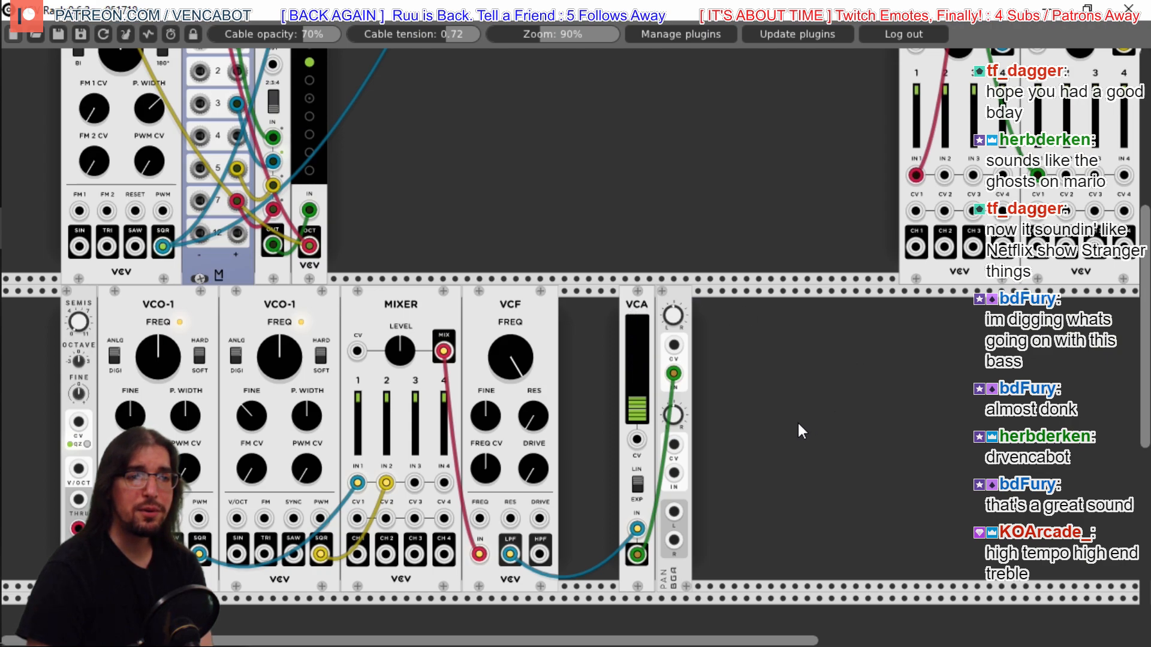
left_click_drag(674, 511, 944, 175)
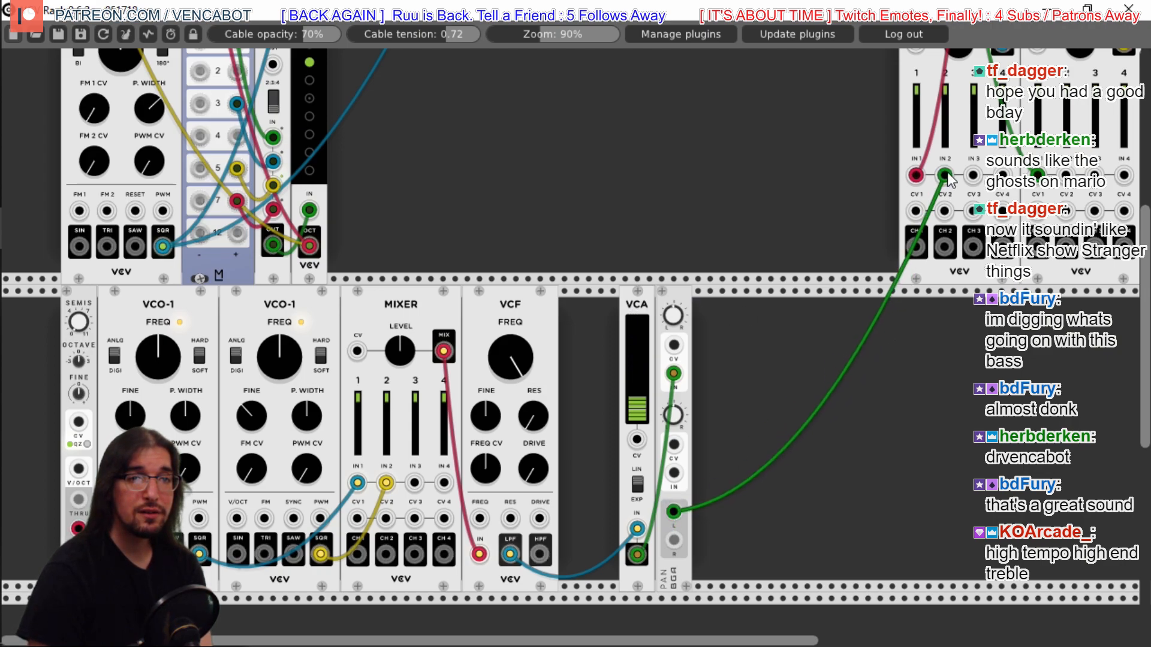
left_click_drag(674, 540, 1066, 175)
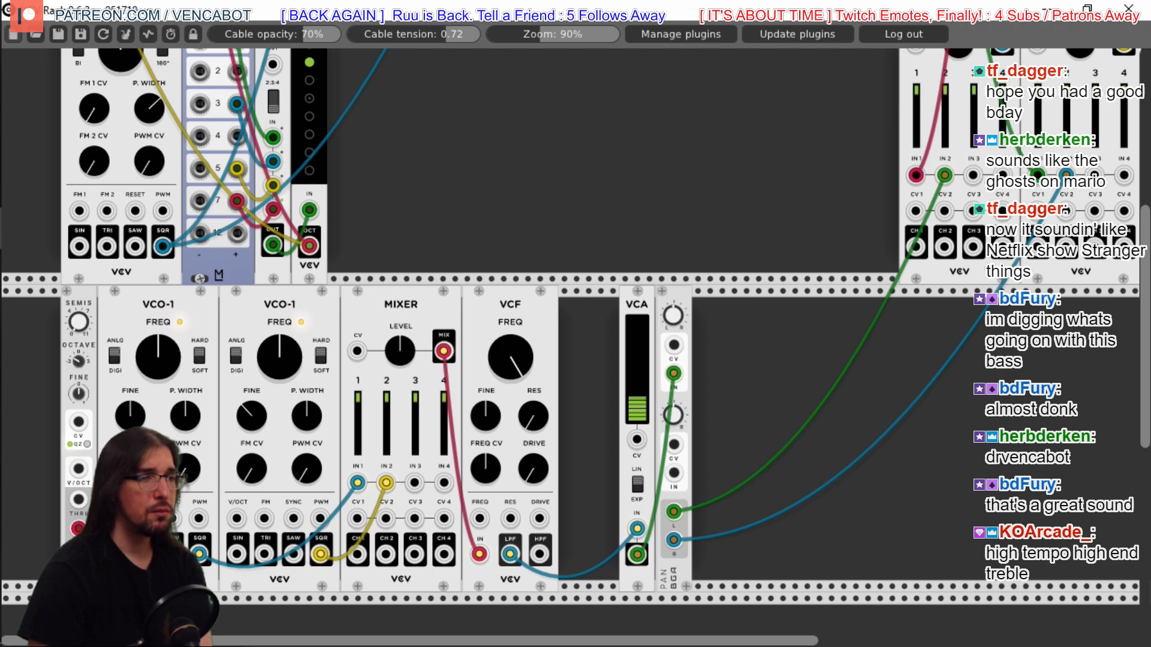
Patch STACK's OUT into the V/OCT input of the bottom row's second VCO-1 as well
left_click_drag(77, 528, 237, 519)
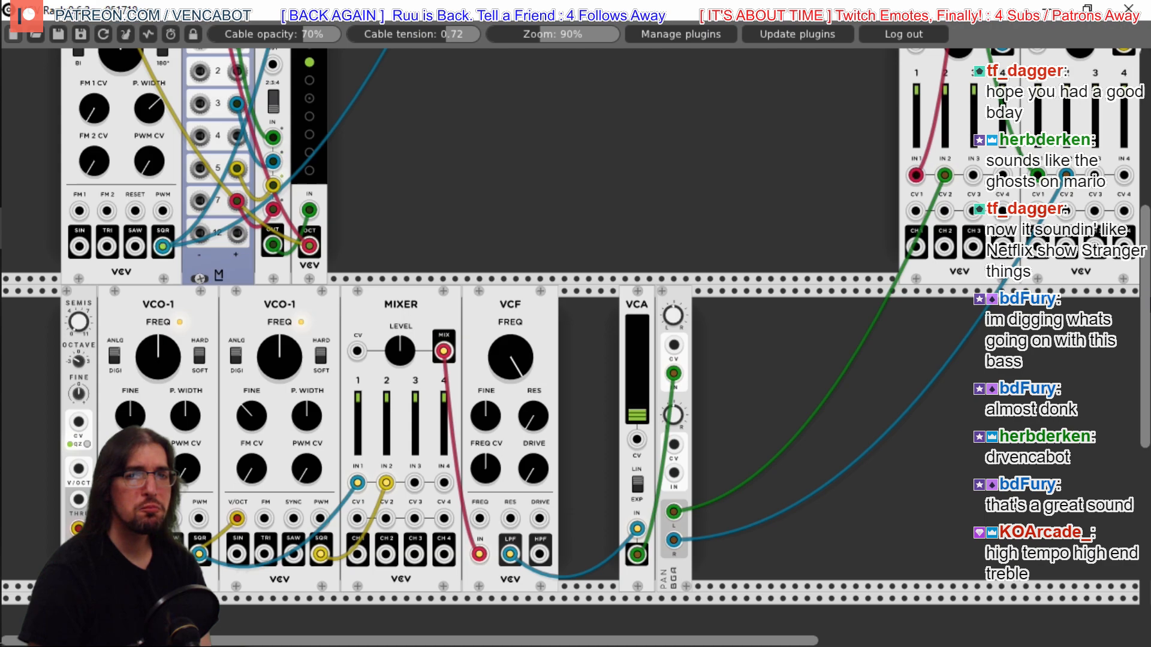
scroll(71, 464, "up", 5)
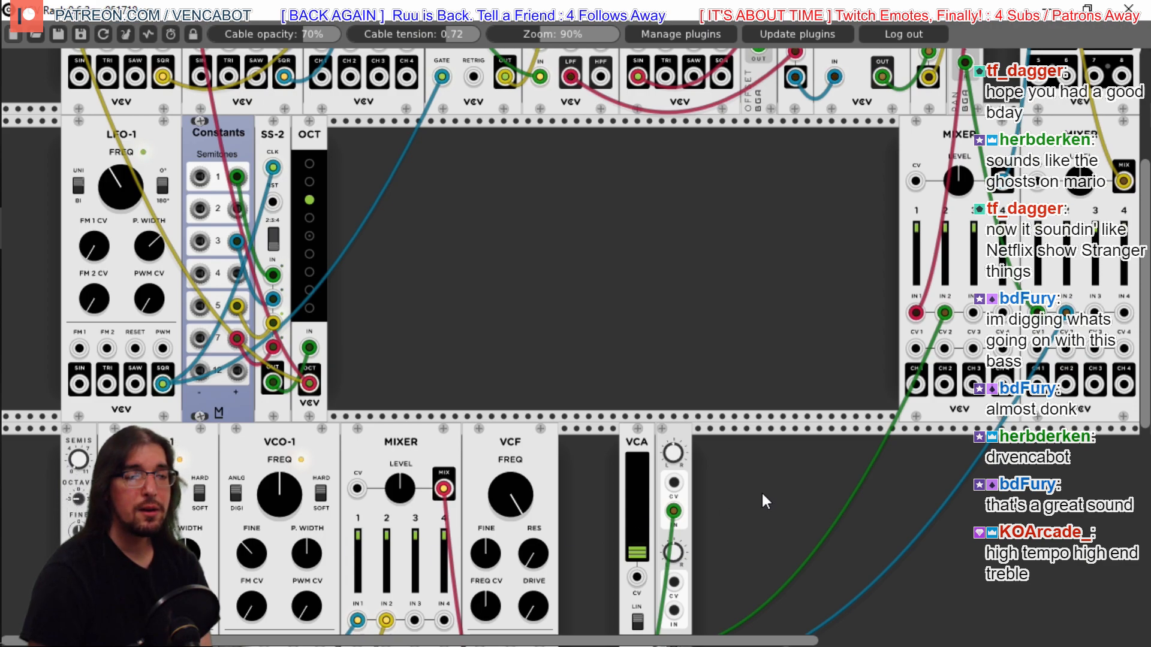
scroll(762, 491, "down", 5)
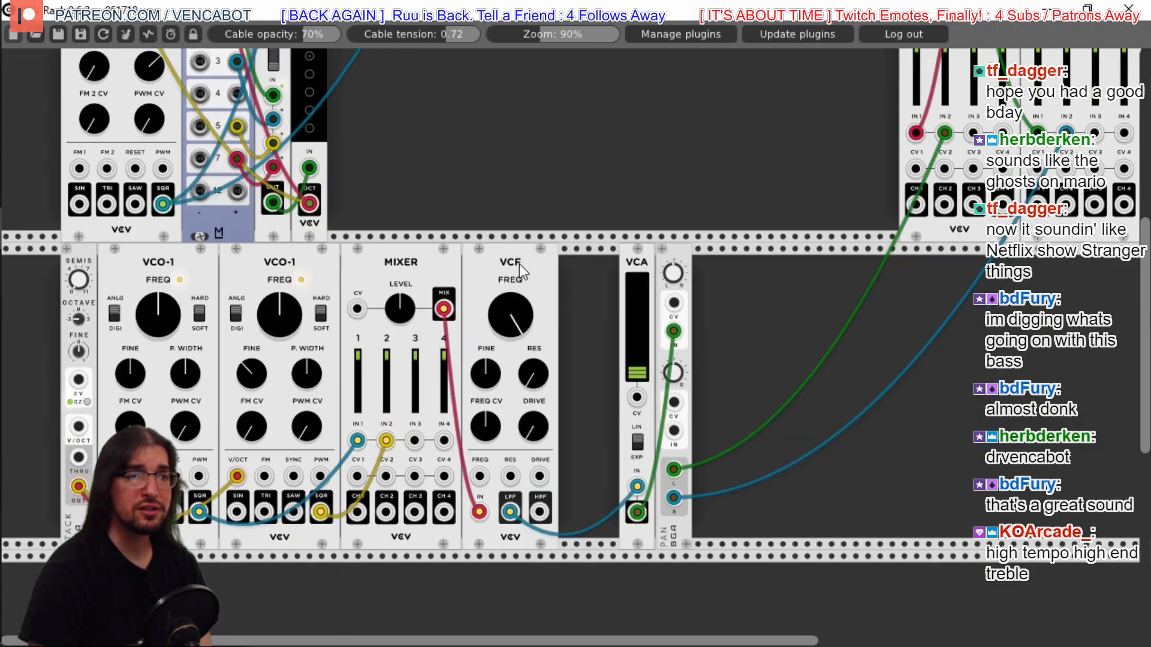
Insert a Fundamental LFO-1 between the bottom row's MIXER and VCF, patching its SIN into the VCF's FREQ input
left_click_drag(675, 252, 733, 265)
left_click_drag(555, 258, 688, 280)
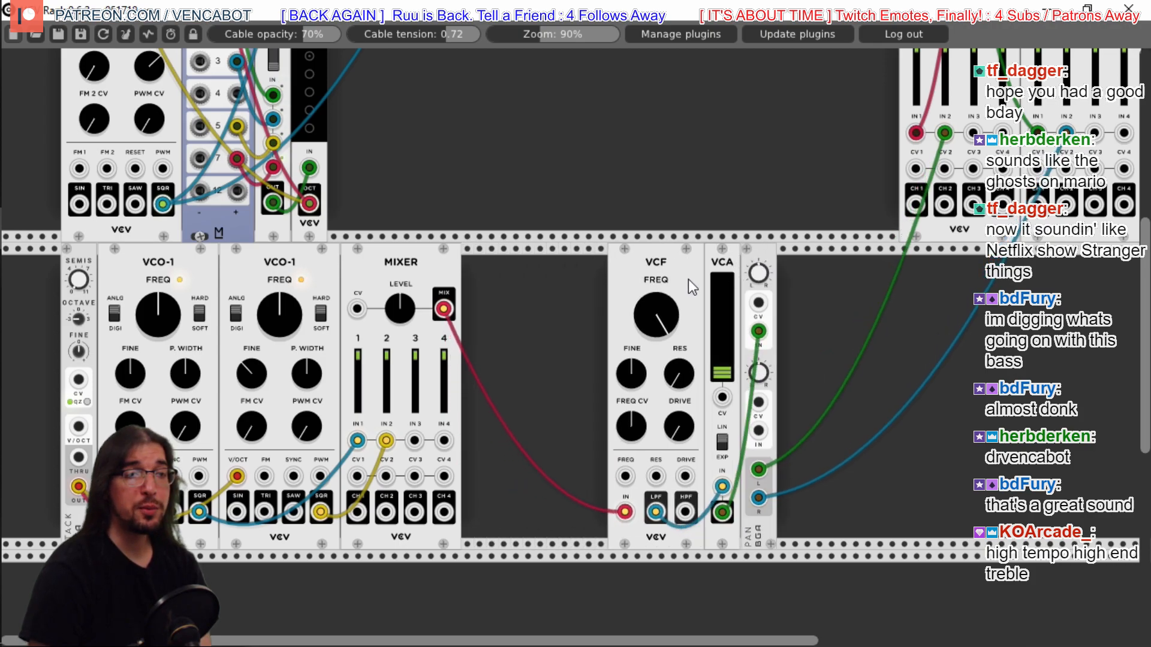
right_click(515, 301)
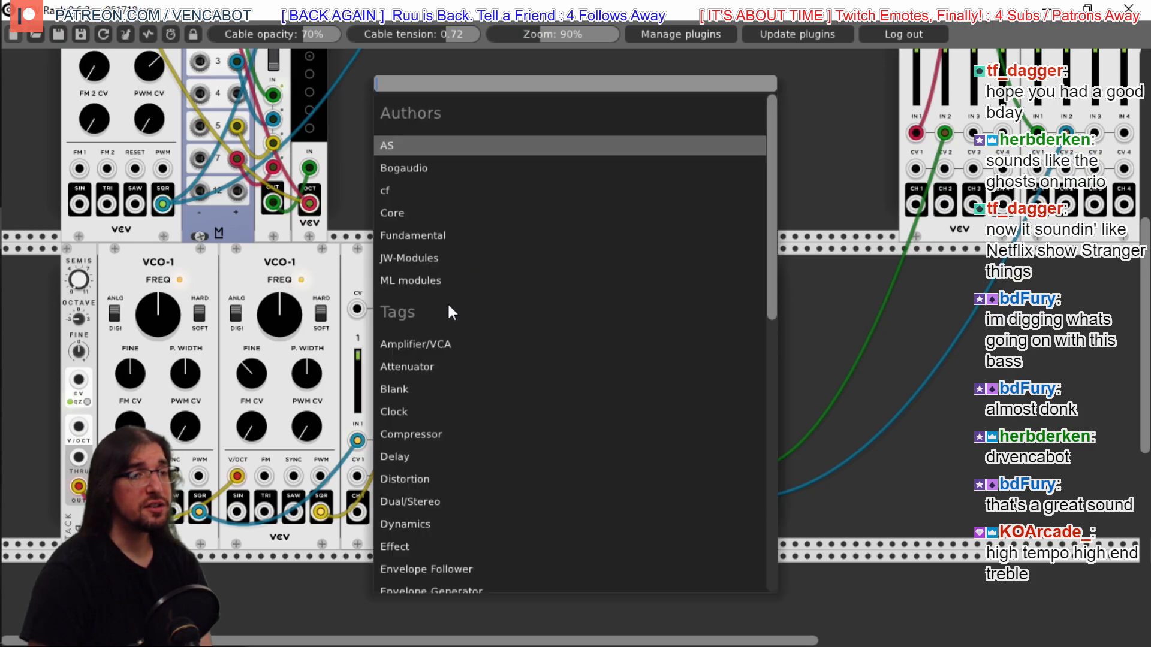
left_click(409, 214)
left_click(521, 362)
right_click(521, 362)
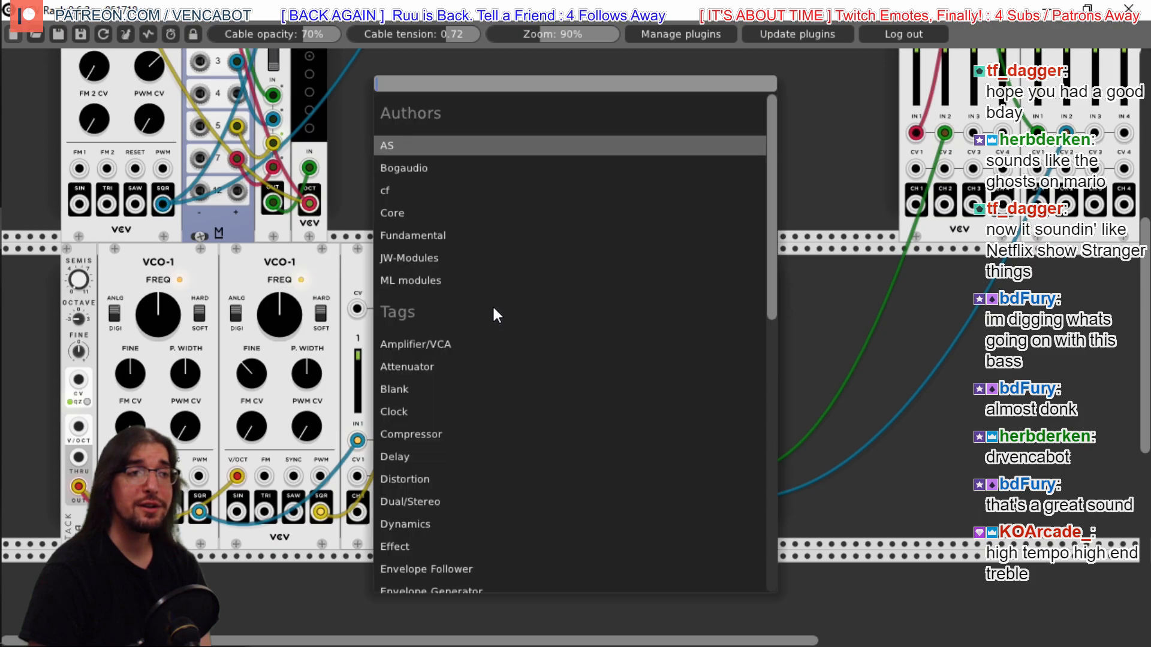
left_click(426, 231)
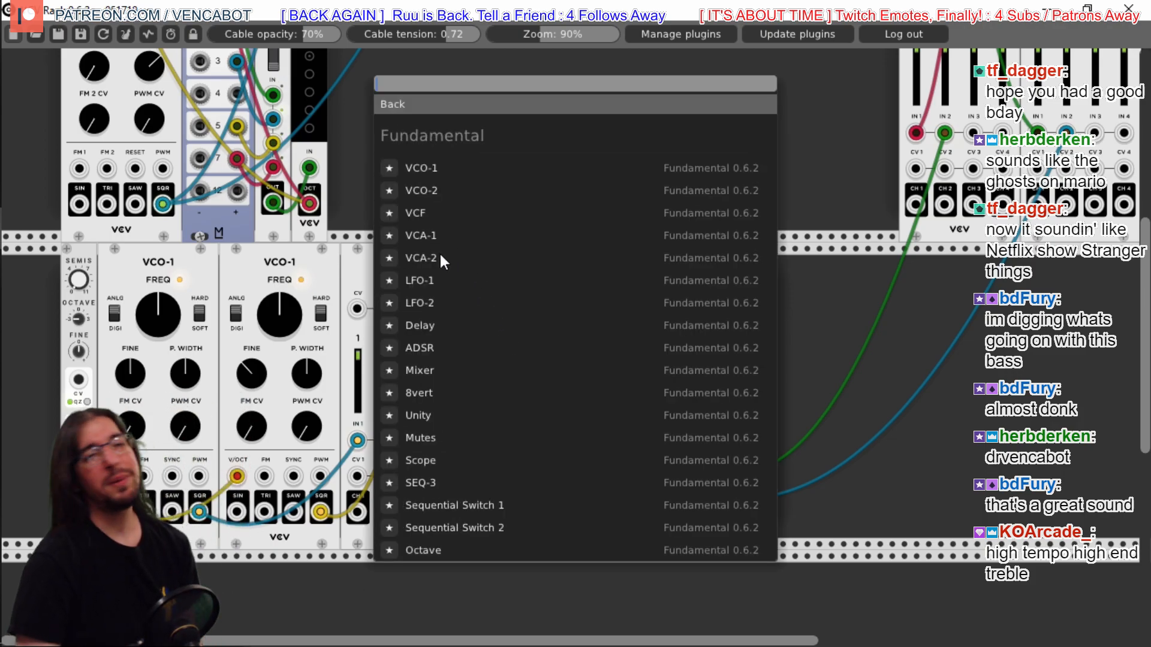
left_click(429, 280)
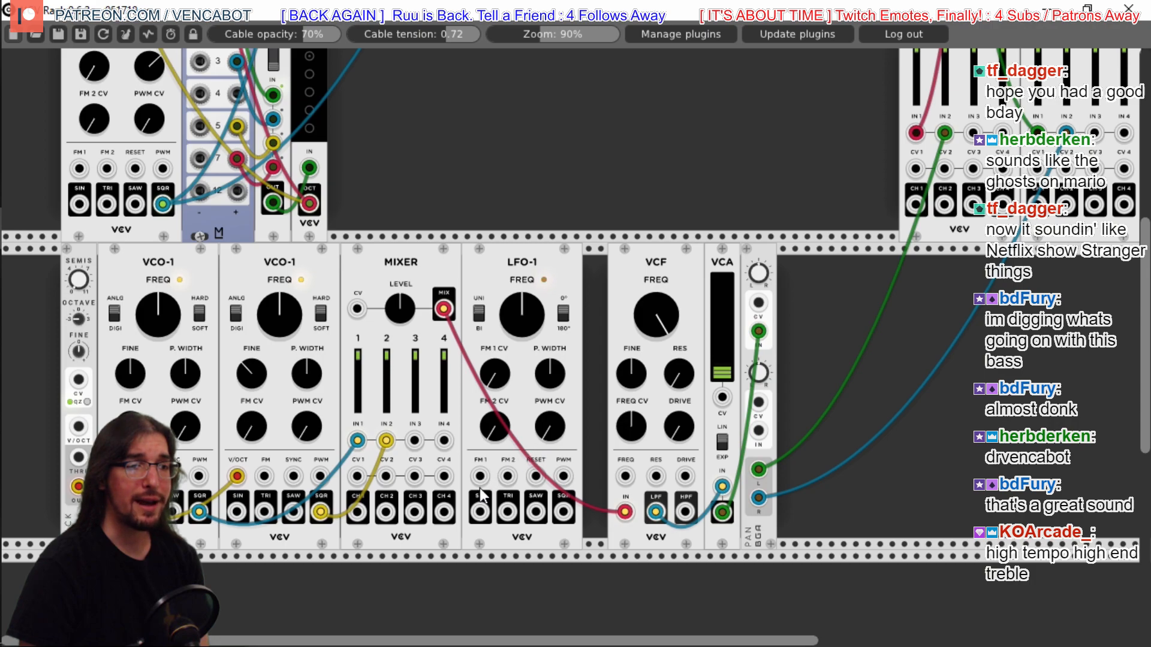
left_click_drag(481, 511, 627, 474)
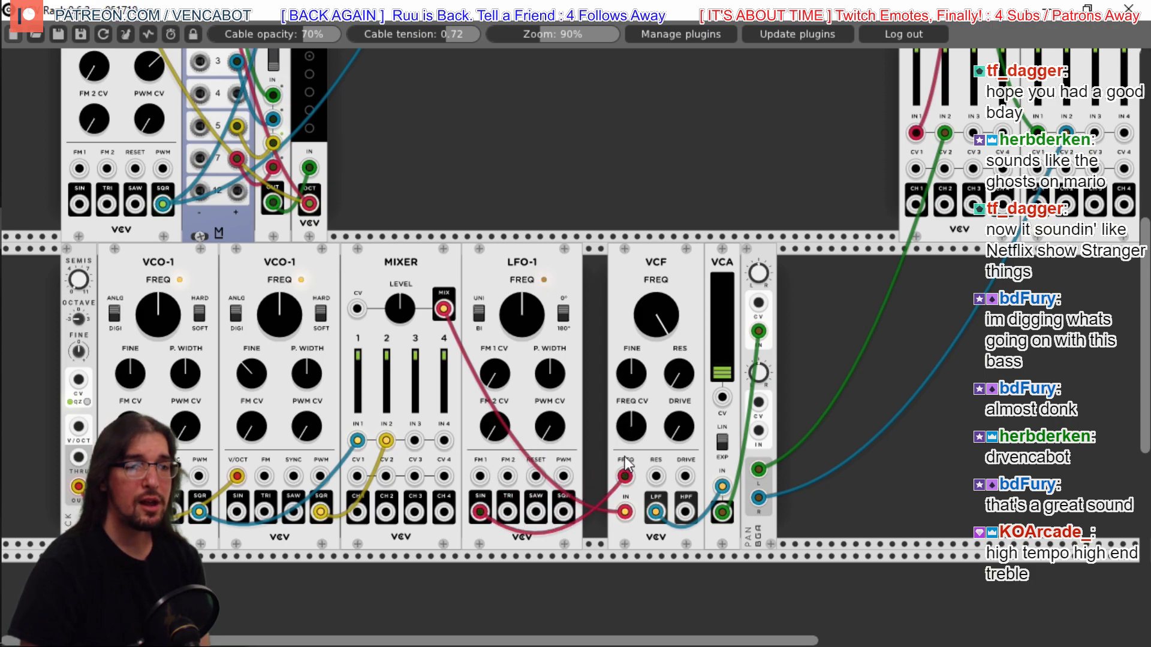
Turn the bottom VCF's FREQ CV fully up and its FREQ fully down
left_click_drag(632, 434, 631, 378)
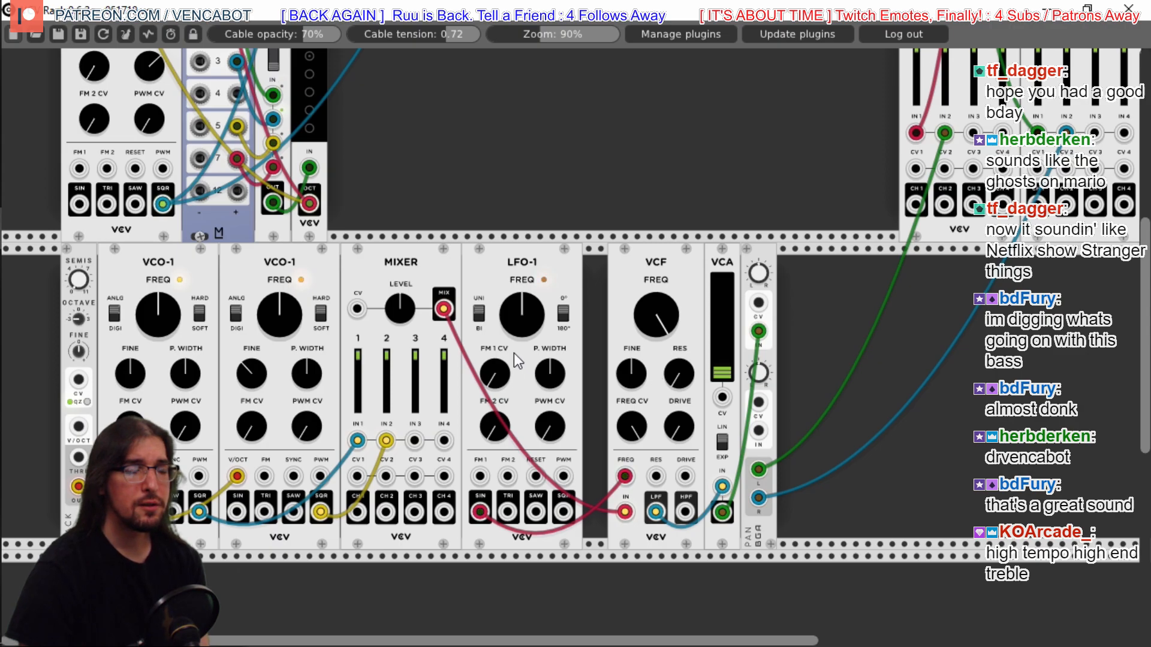
scroll(933, 412, "up", 5)
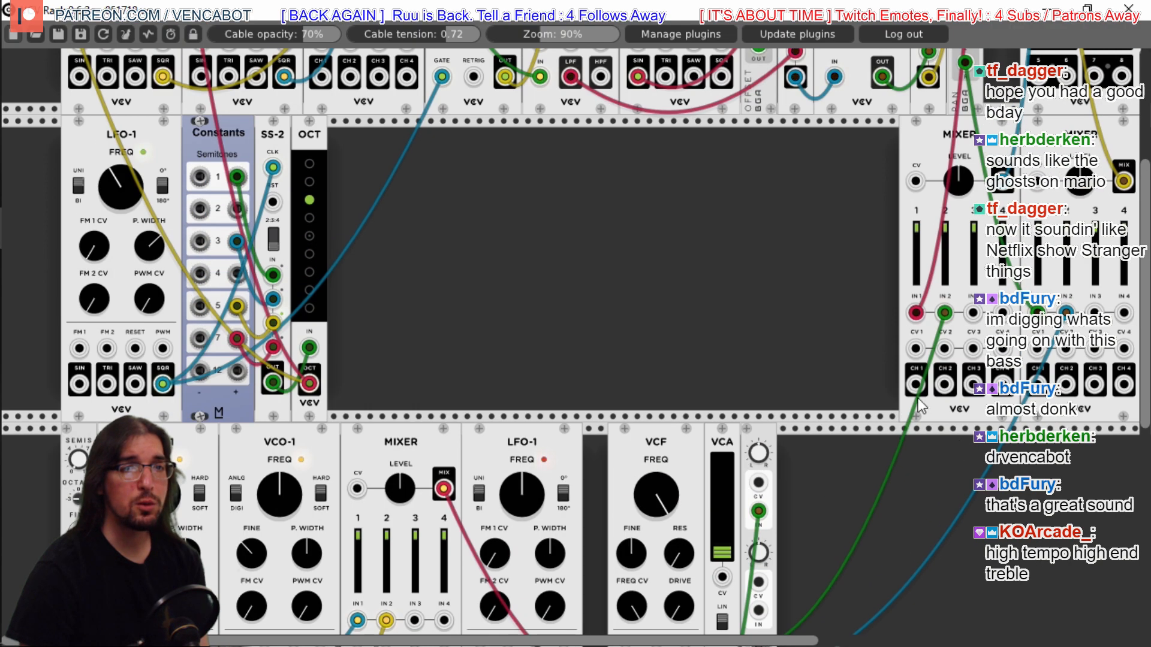
scroll(827, 341, "up", 2)
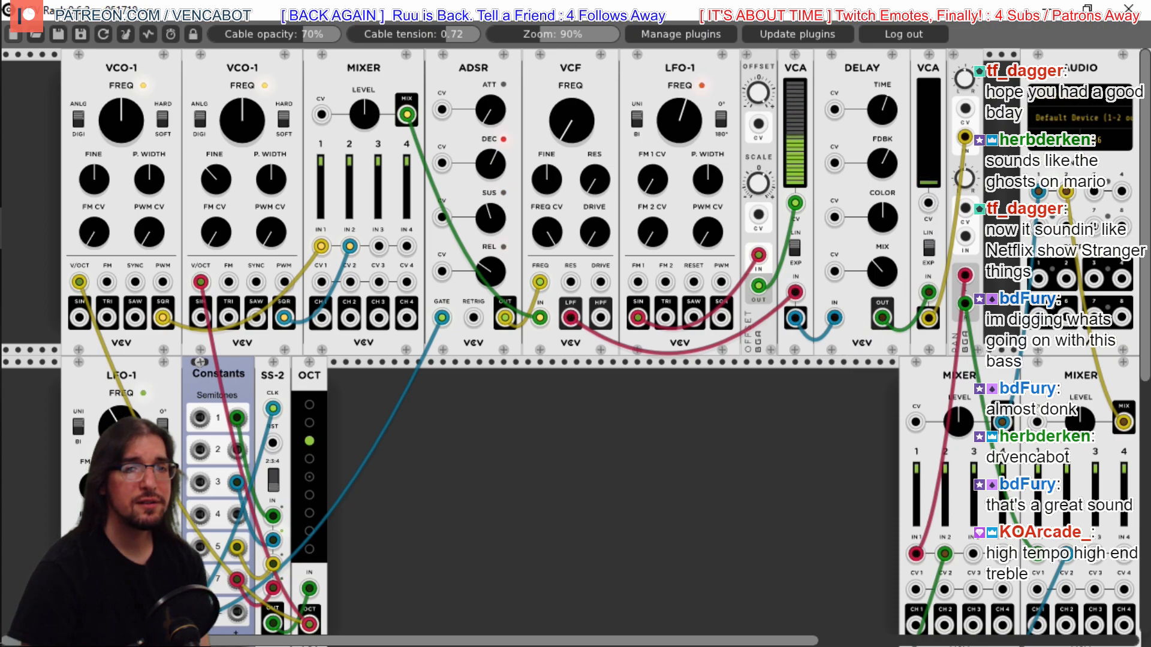
scroll(947, 244, "down", 7)
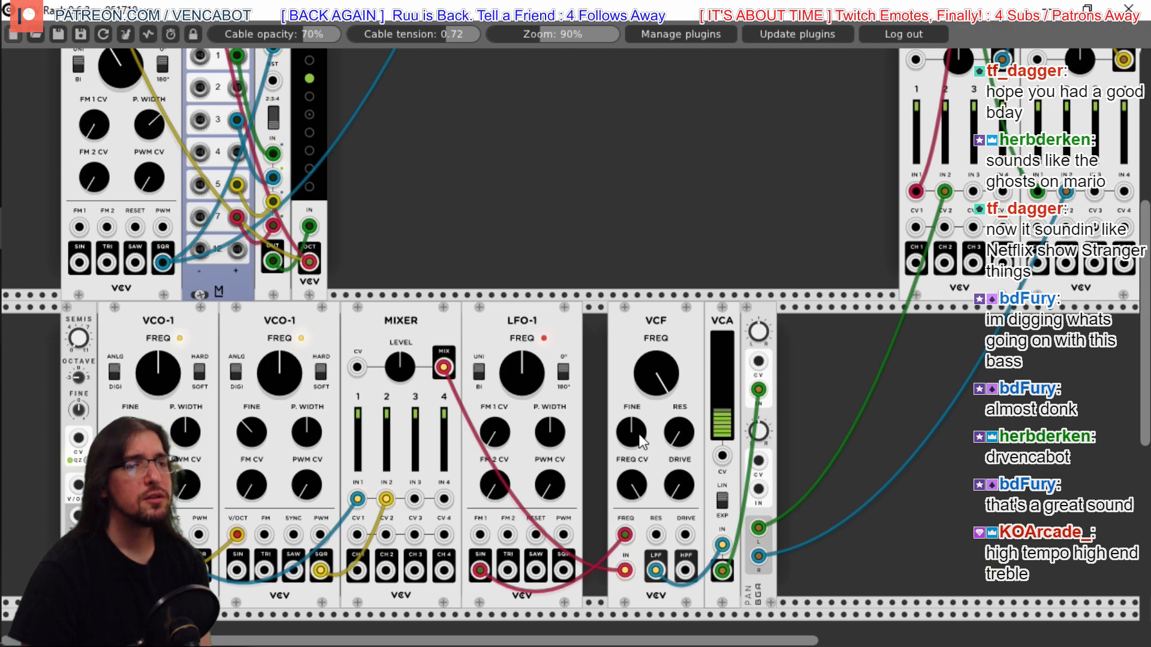
left_click_drag(656, 373, 656, 341)
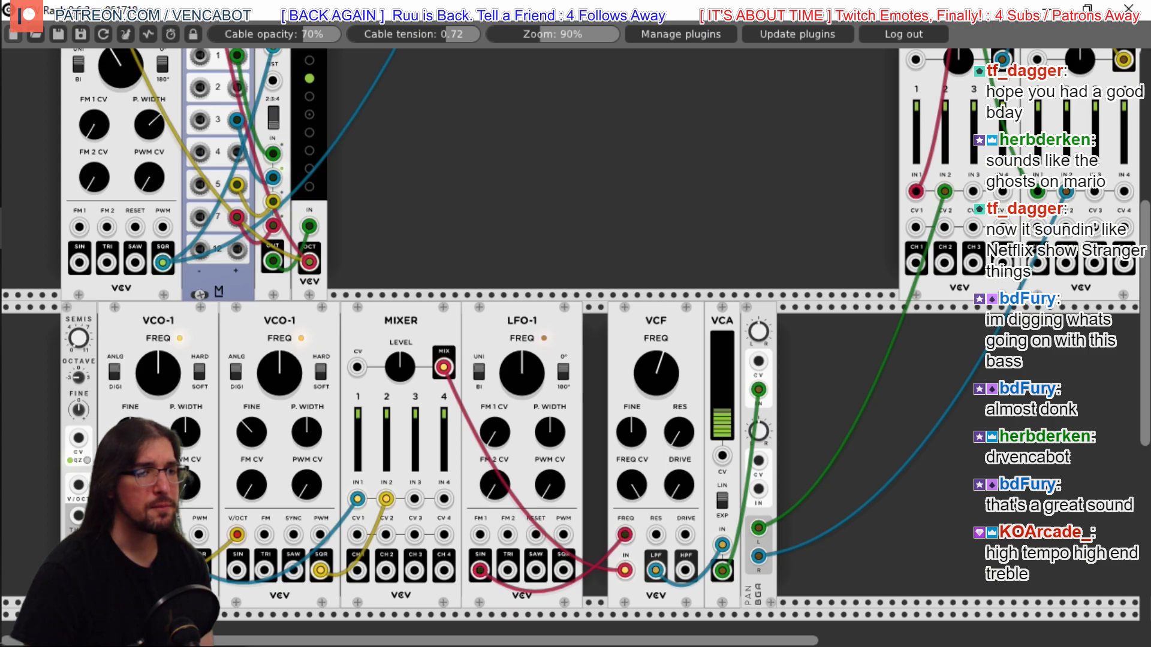
left_click_drag(656, 373, 656, 406)
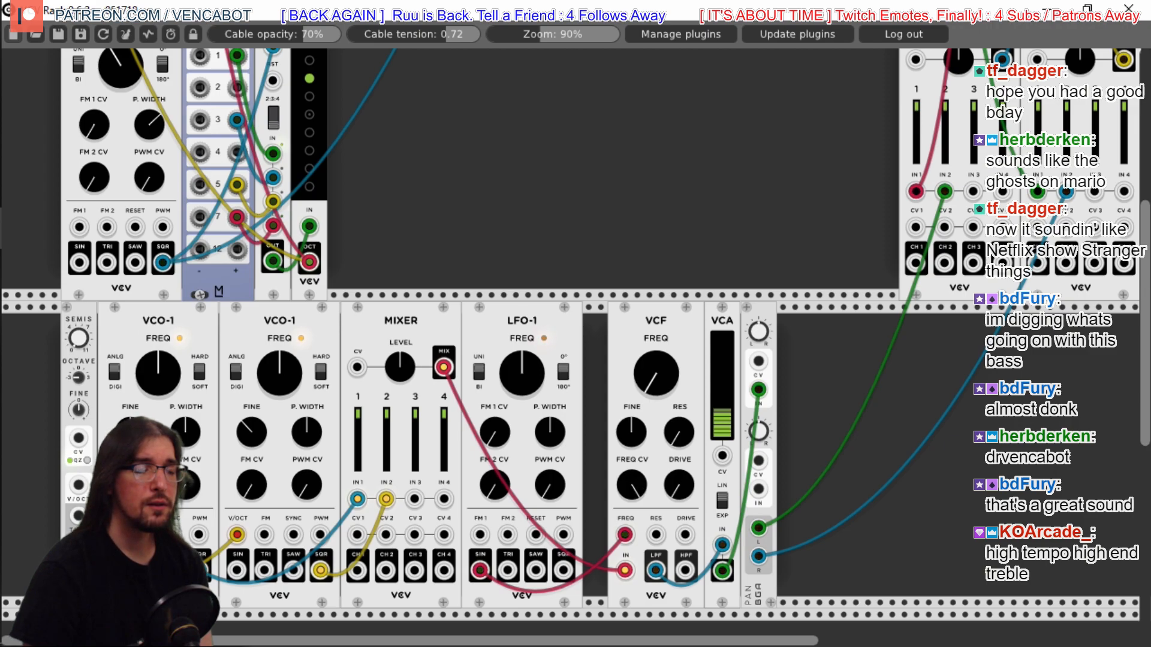
mouse_move(635, 379)
left_mouse_down()
mouse_move(635, 410)
mouse_move(636, 360)
left_mouse_up()
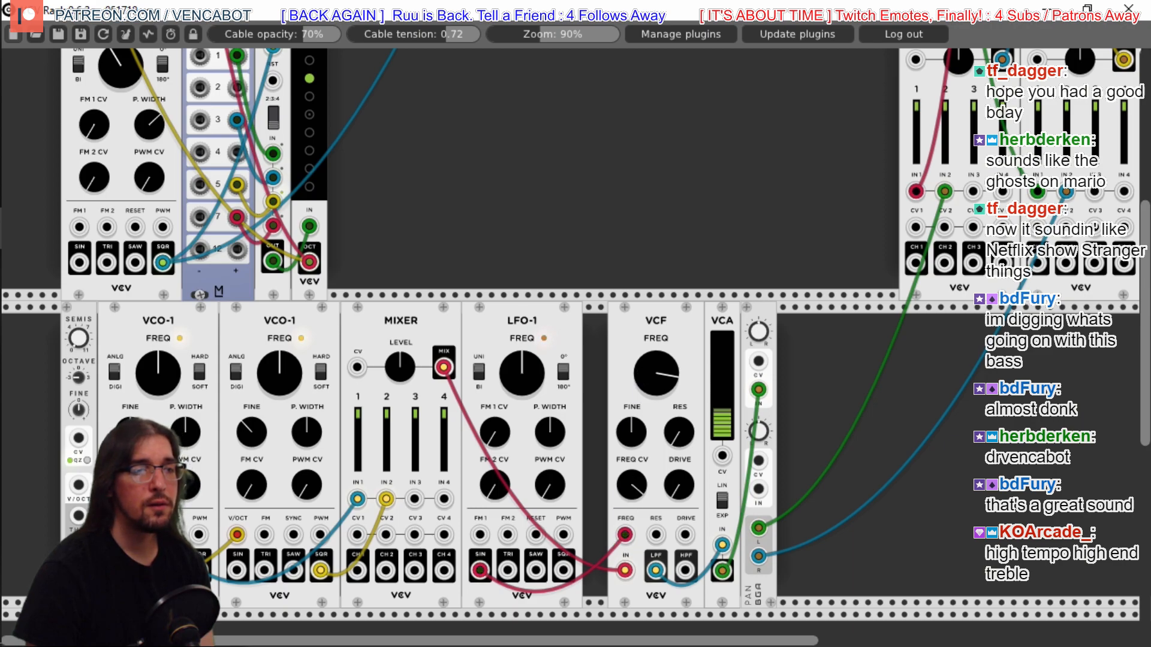
left_click_drag(631, 484, 632, 462)
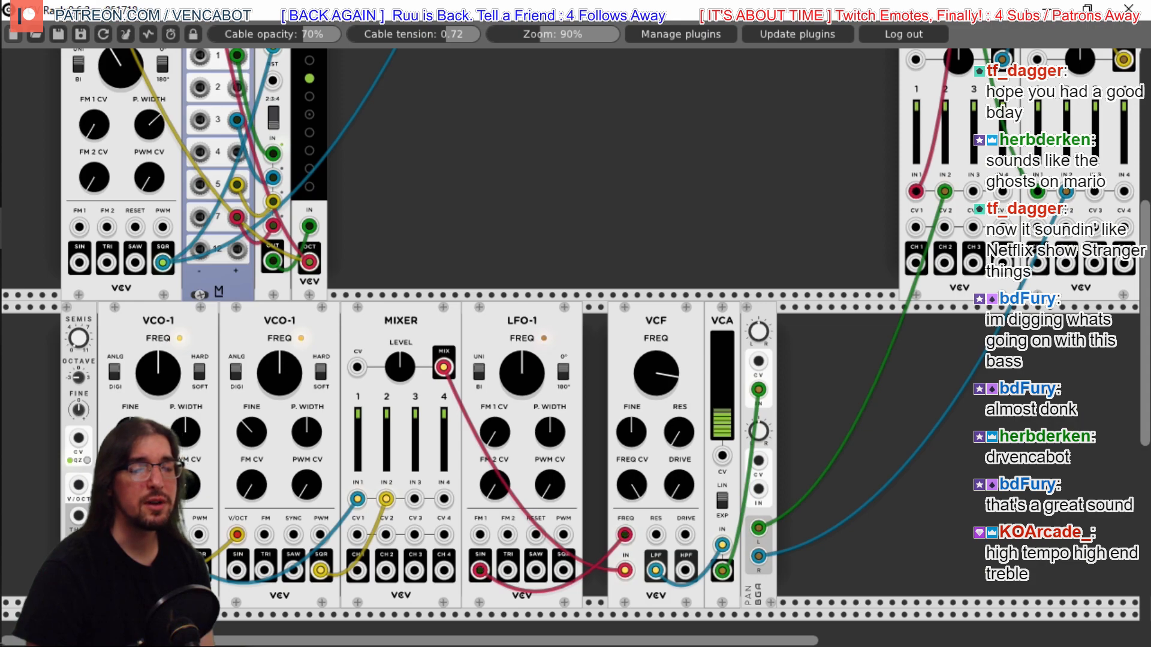
left_click_drag(656, 373, 656, 402)
Insert a Bogaudio OFFSET between the bottom LFO-1 and VCF, routing LFO-1's SIN through it into the VCF's FREQ input
left_click_drag(761, 310, 798, 312)
left_click_drag(717, 308, 755, 322)
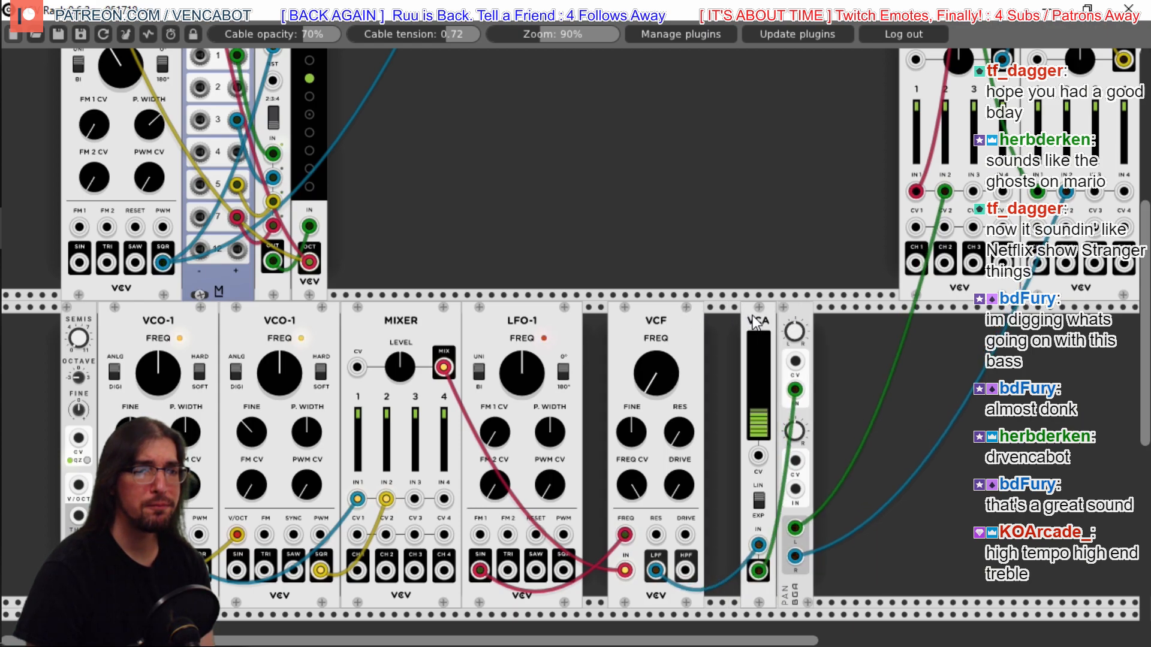
left_click_drag(666, 312, 713, 318)
right_click(617, 335)
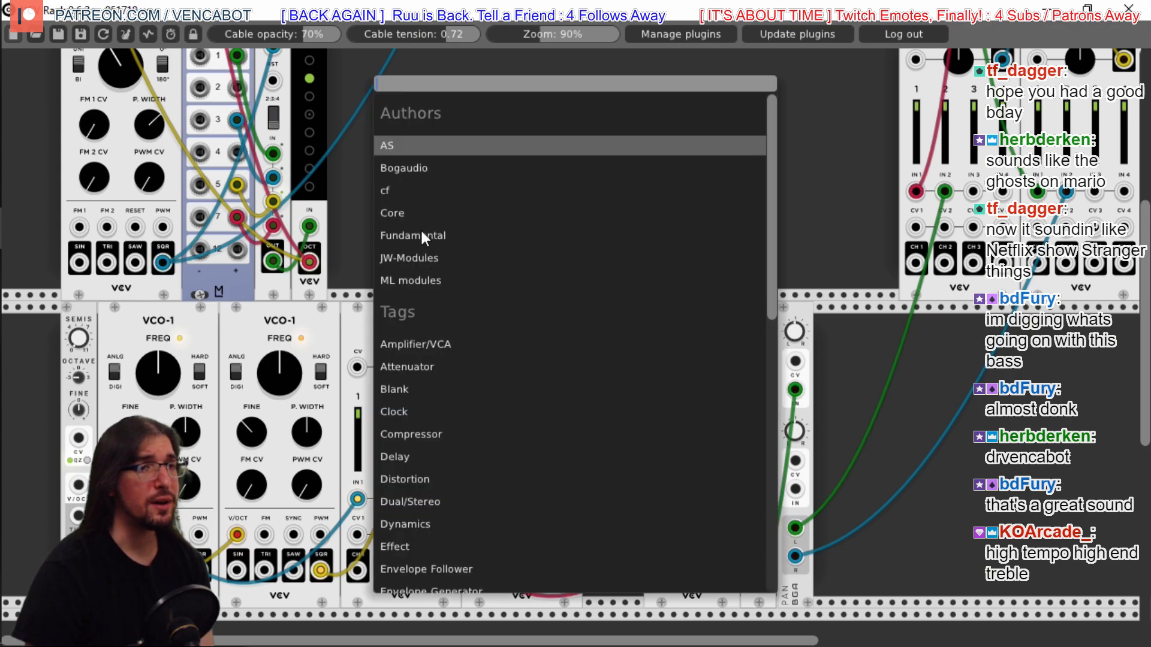
left_click(416, 170)
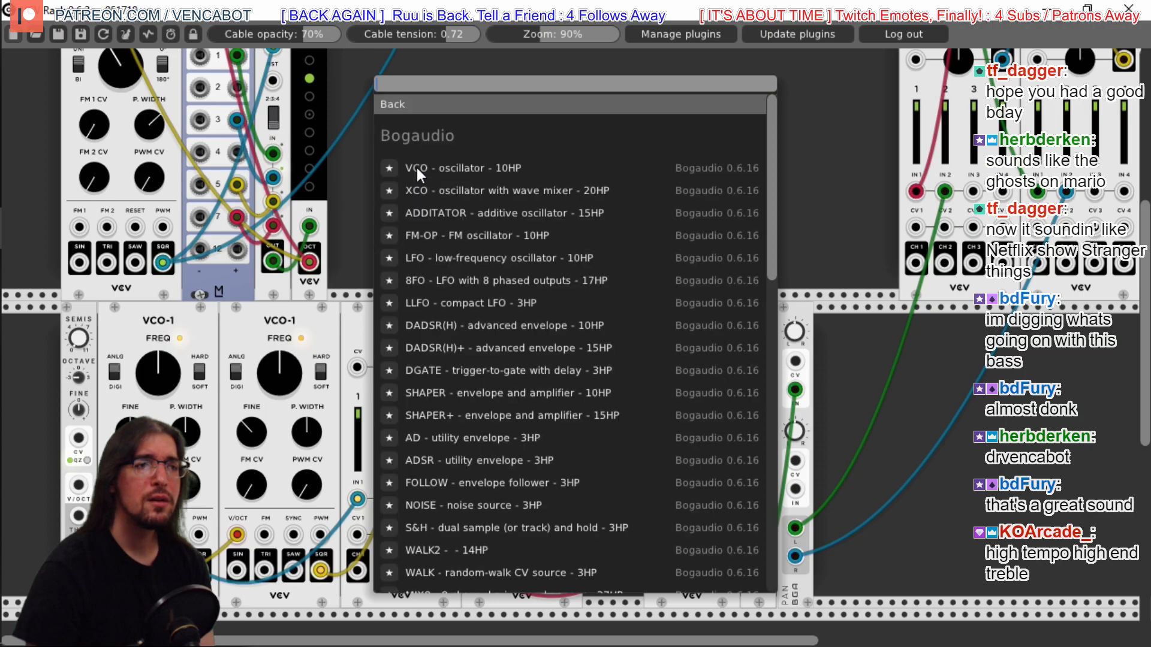
left_click_drag(772, 211, 771, 522)
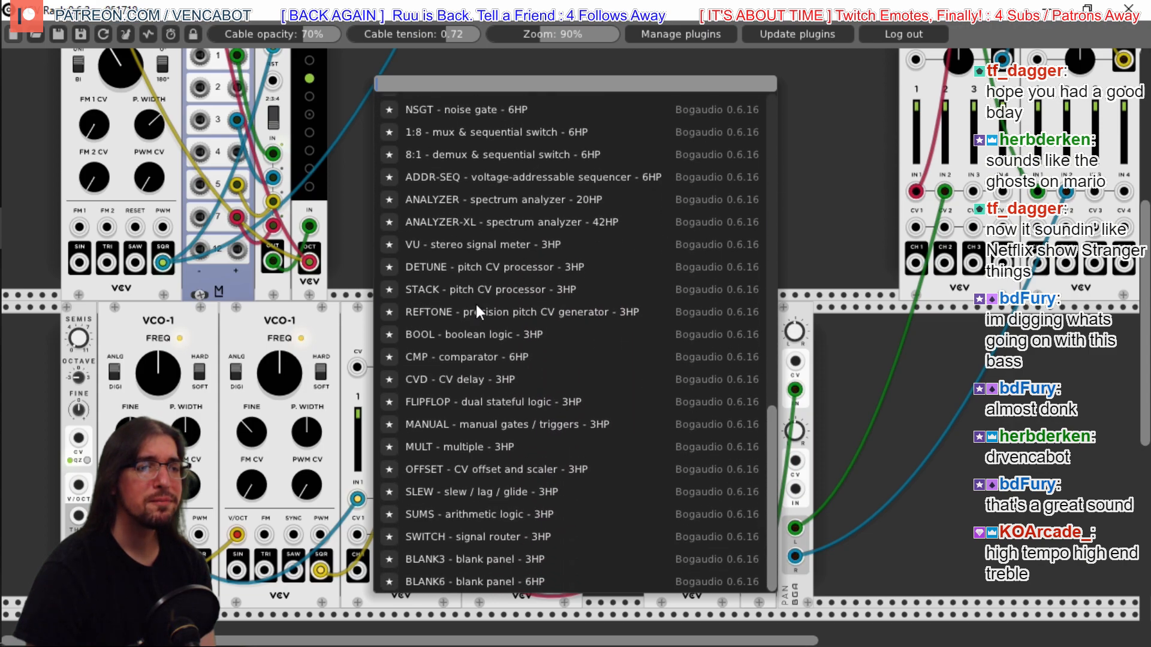
left_click(490, 466)
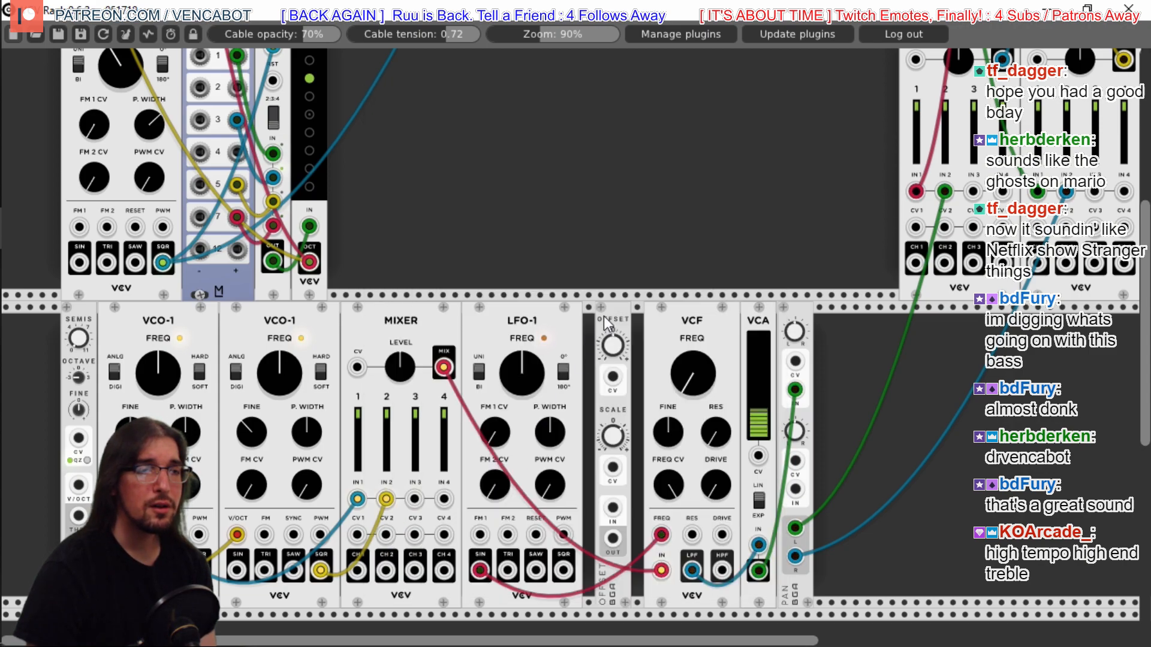
left_click_drag(610, 314, 598, 314)
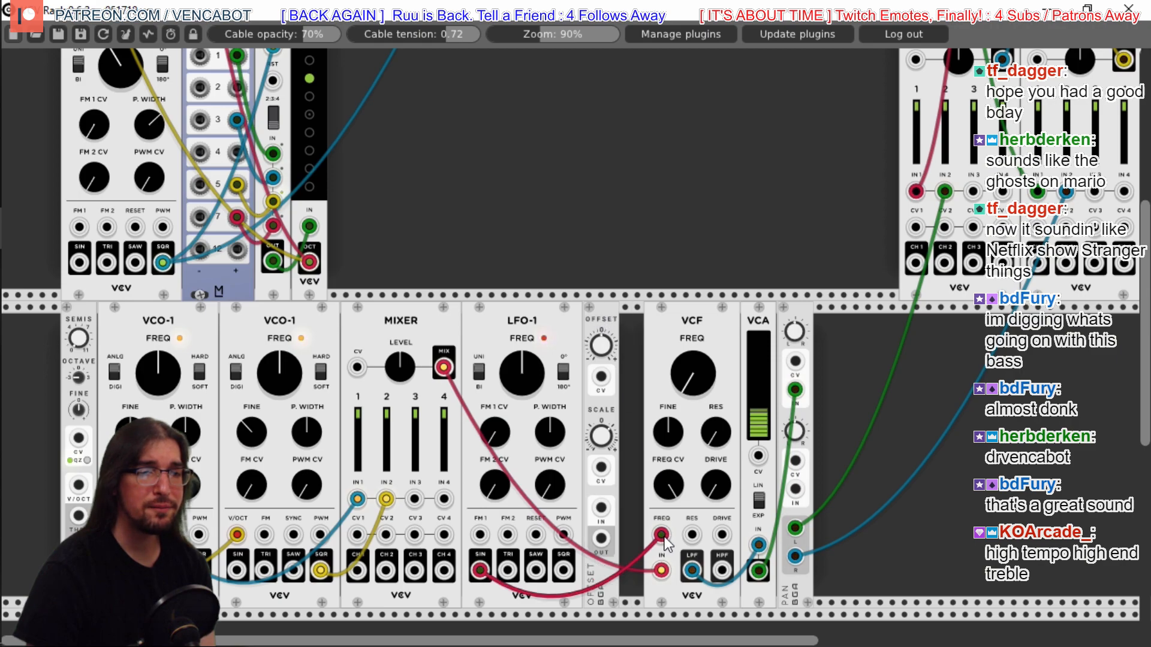
mouse_move(661, 534)
left_mouse_down()
mouse_move(601, 508)
mouse_move(661, 534)
left_mouse_up()
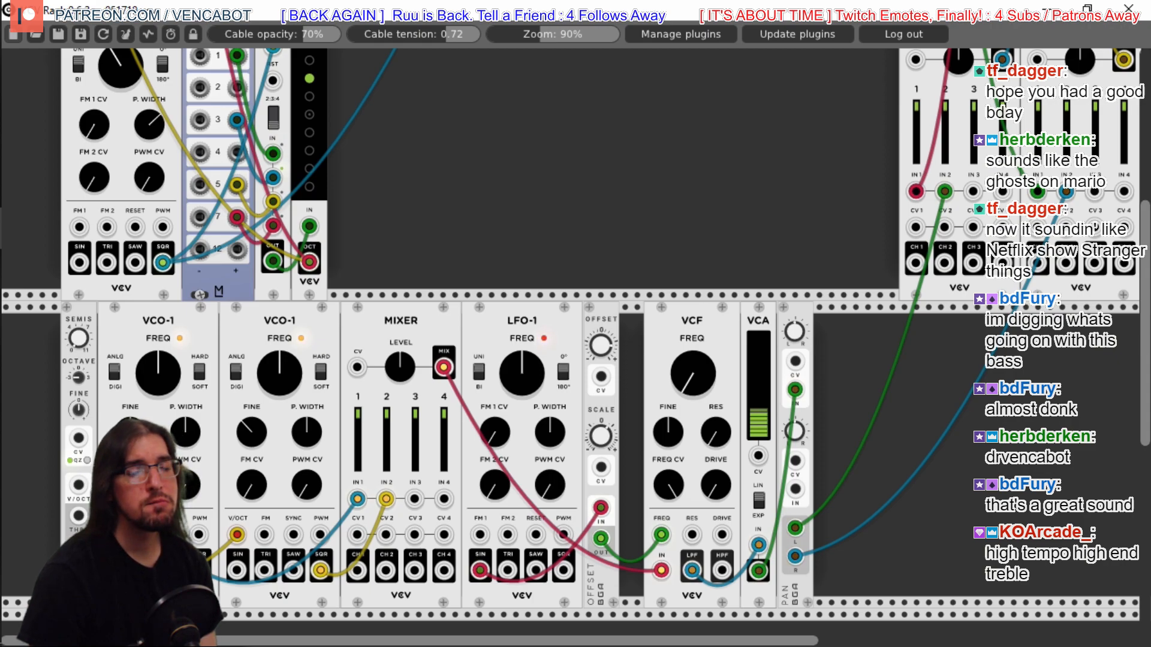
Lower the bottom LFO-1's FREQ a little below centre and vary the VCF's FREQ CV, ending fully up
left_click_drag(522, 365, 522, 375)
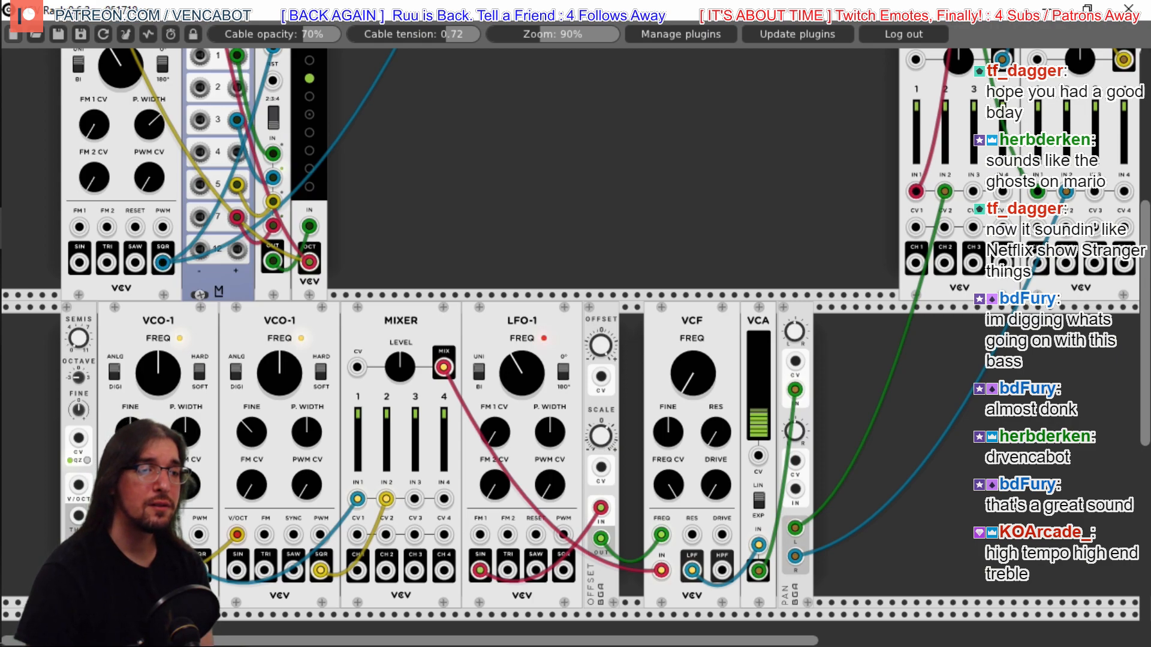
left_click_drag(667, 481, 667, 513)
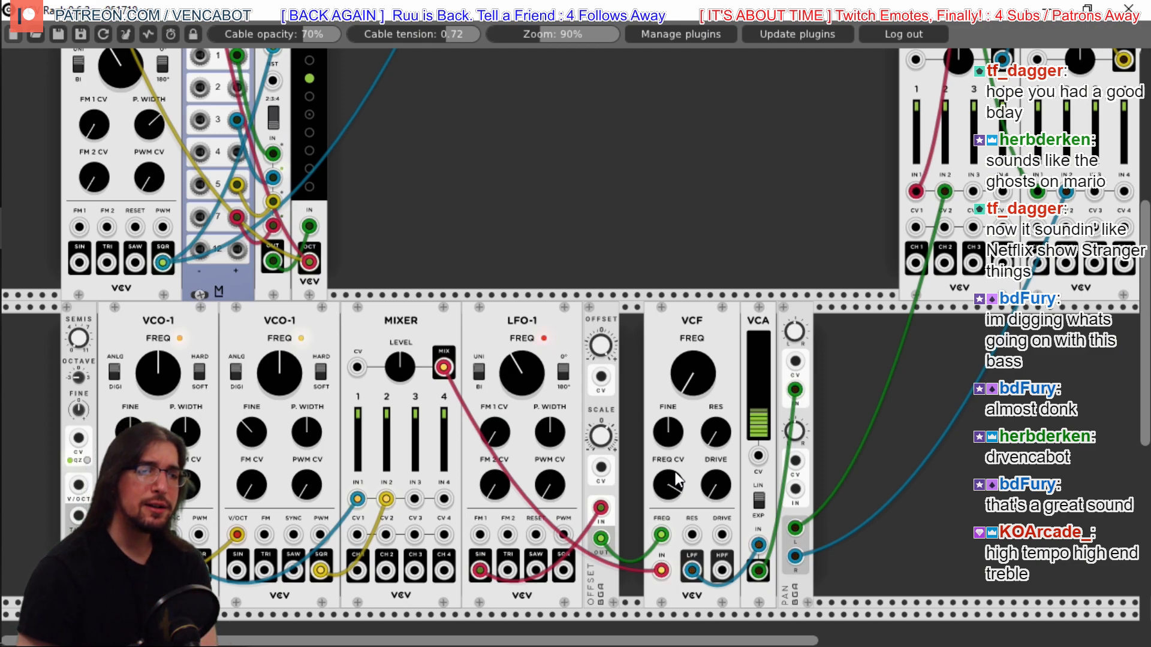
left_click_drag(676, 488, 676, 448)
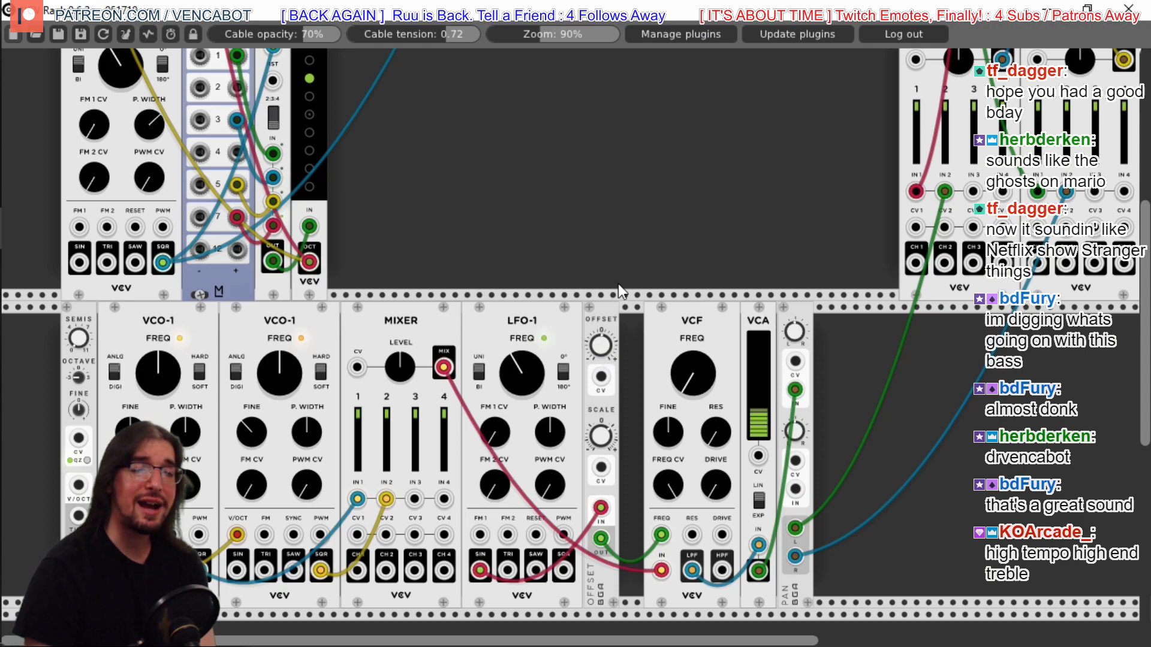
Slow the bottom LFO-1 further, to about a quarter of its FREQ range, and fine-tune OFFSET's offset and scale
left_click_drag(603, 346, 603, 337)
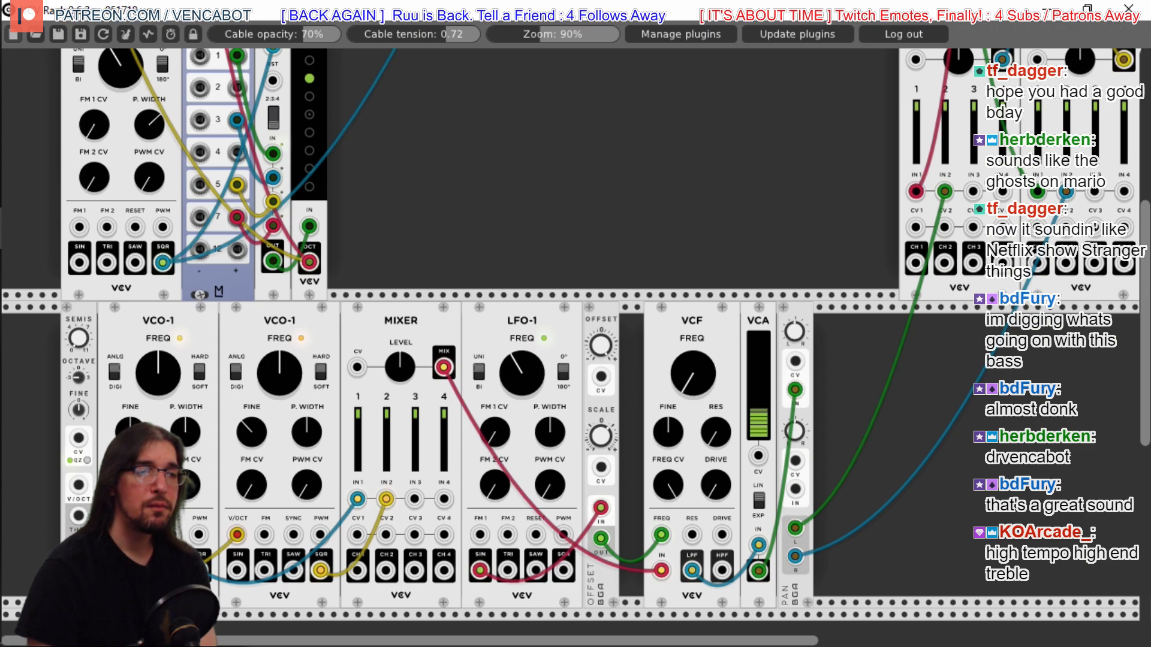
left_click_drag(523, 394, 522, 406)
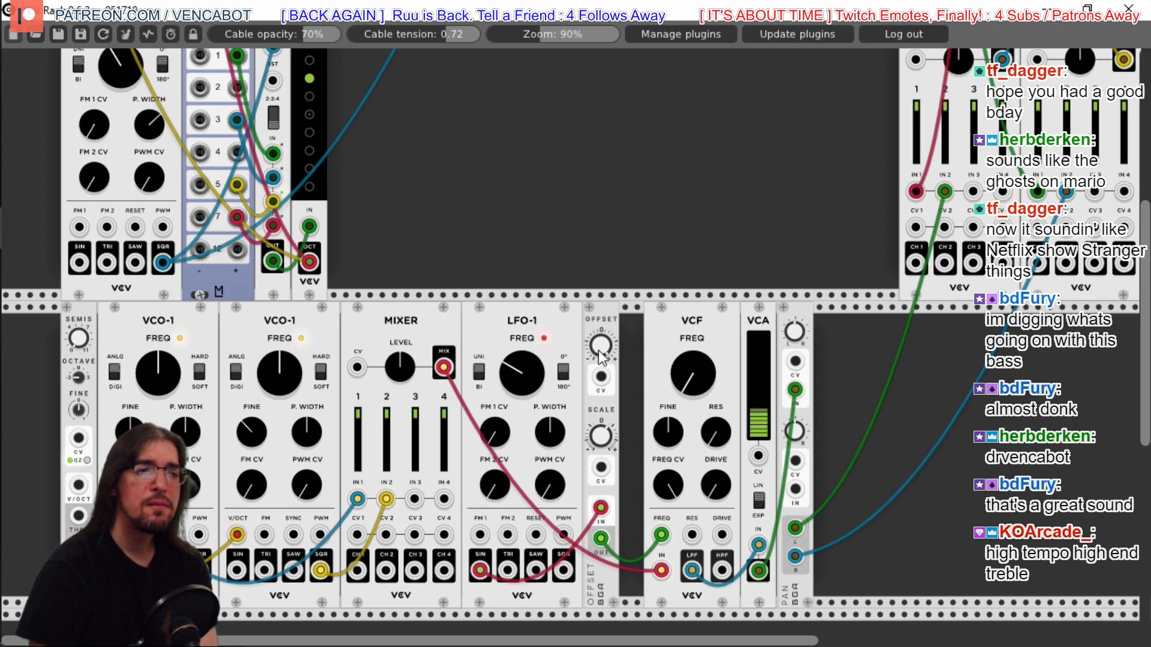
left_click_drag(506, 380, 506, 384)
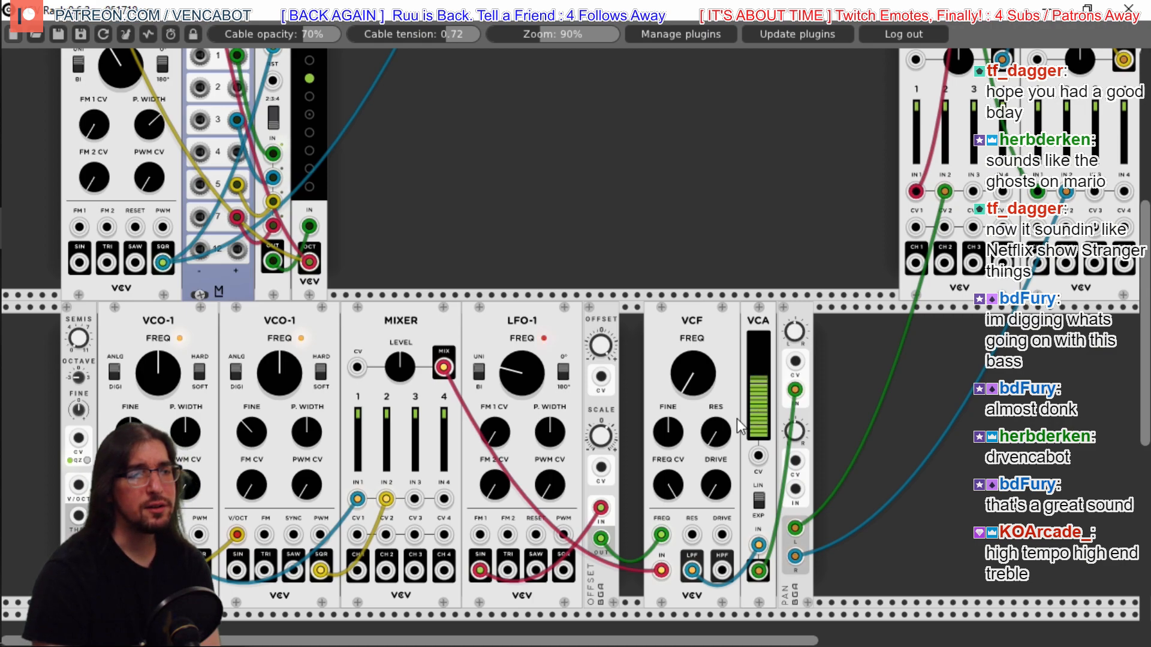
left_click_drag(600, 441, 601, 441)
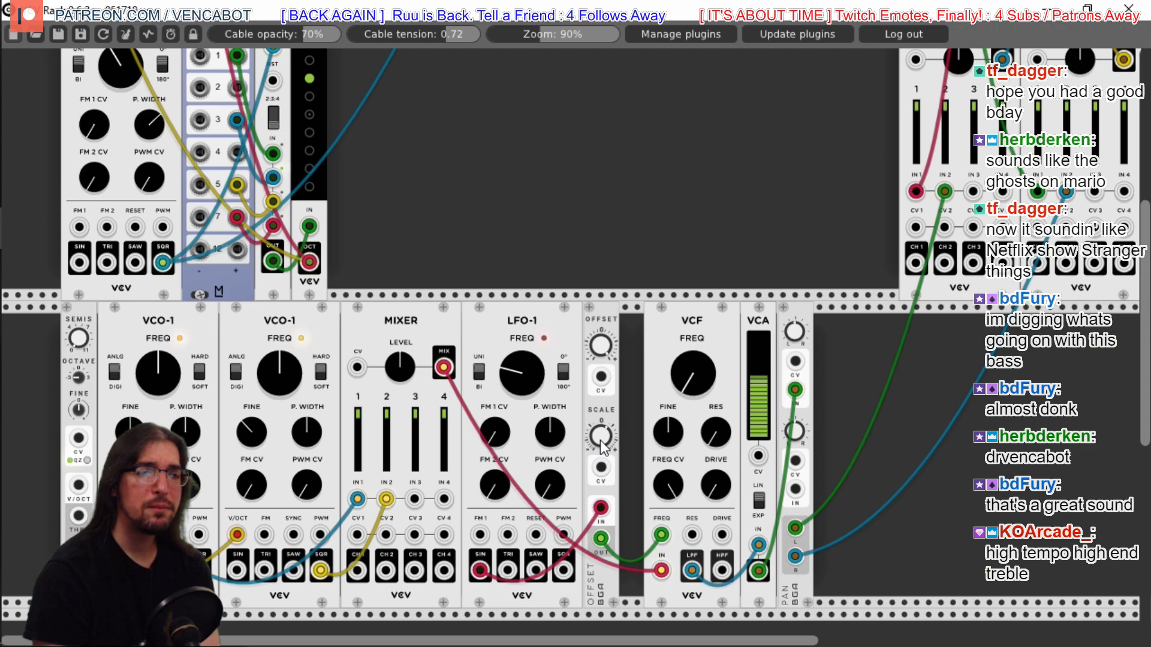
left_click_drag(602, 345, 602, 343)
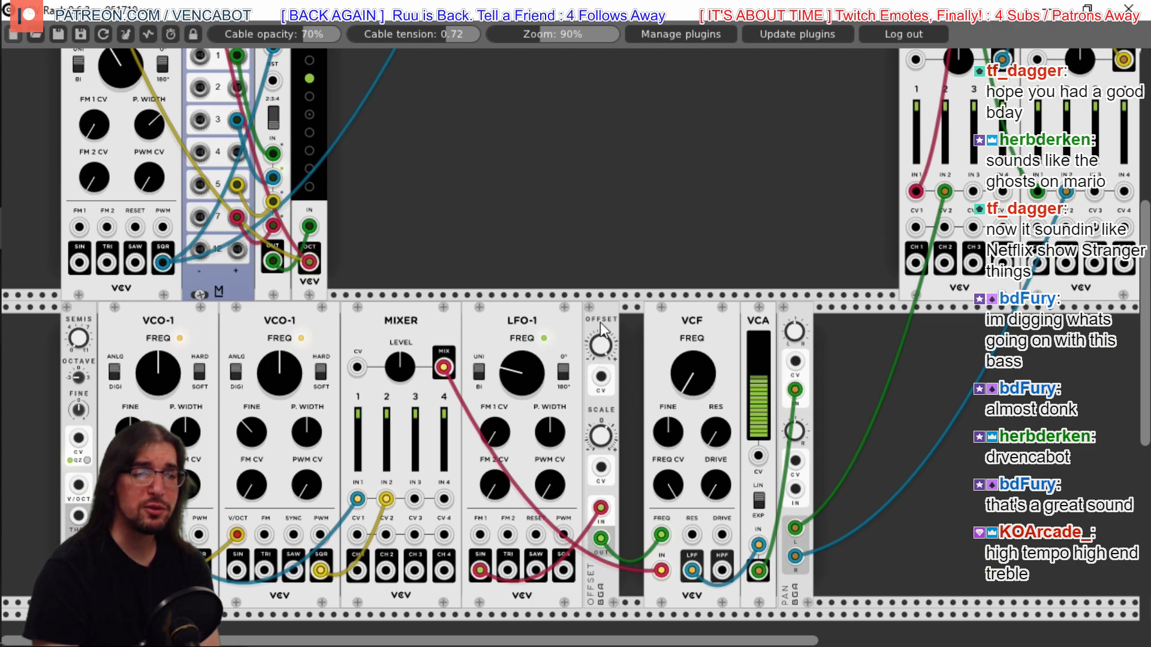
Insert a Fundamental VCA-1 between the bottom LFO-1 and OFFSET, routing LFO-1's SIN through it into OFFSET's IN
left_click_drag(600, 323, 624, 323)
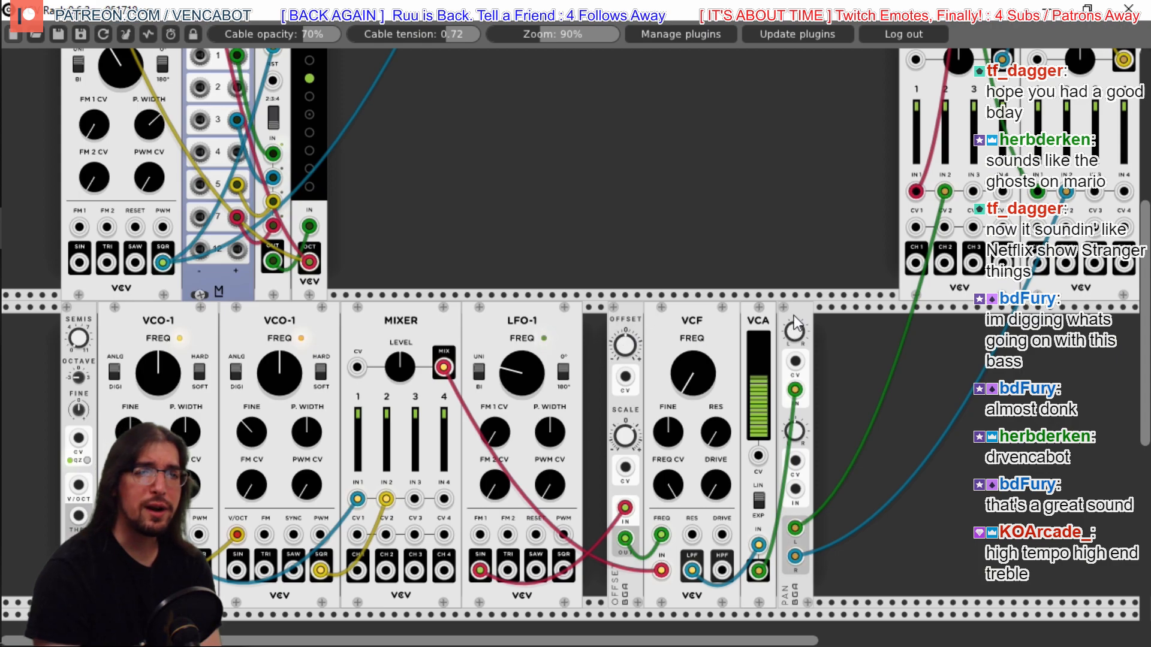
left_click_drag(791, 308, 820, 314)
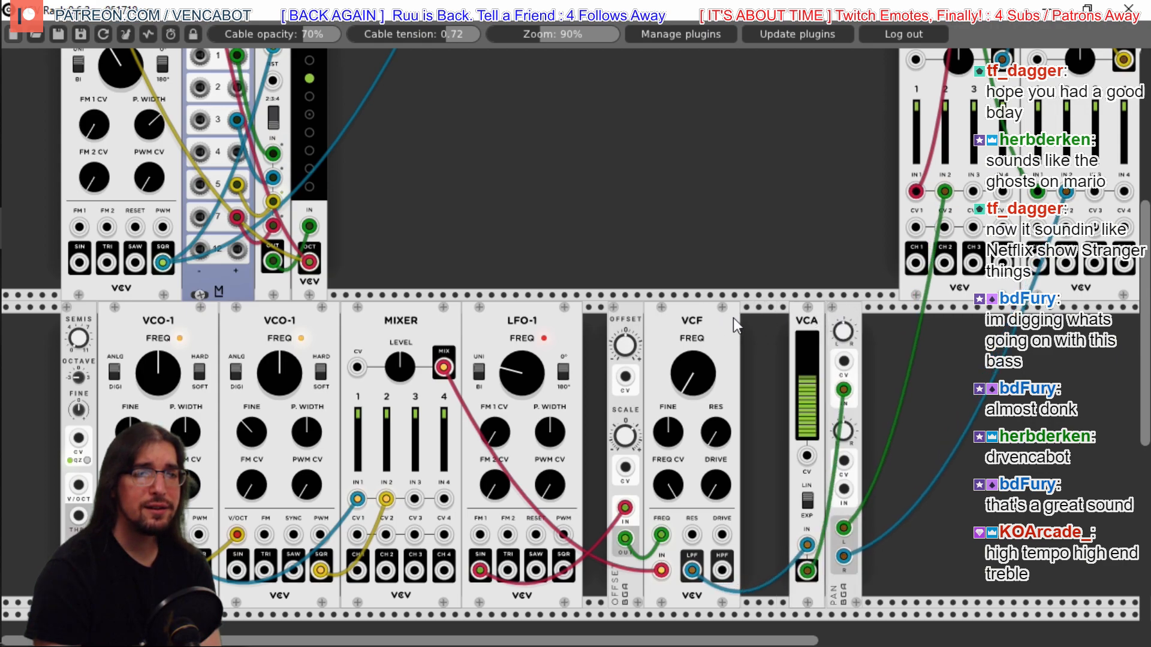
left_click_drag(729, 318, 777, 318)
left_click_drag(631, 319, 683, 326)
right_click(603, 342)
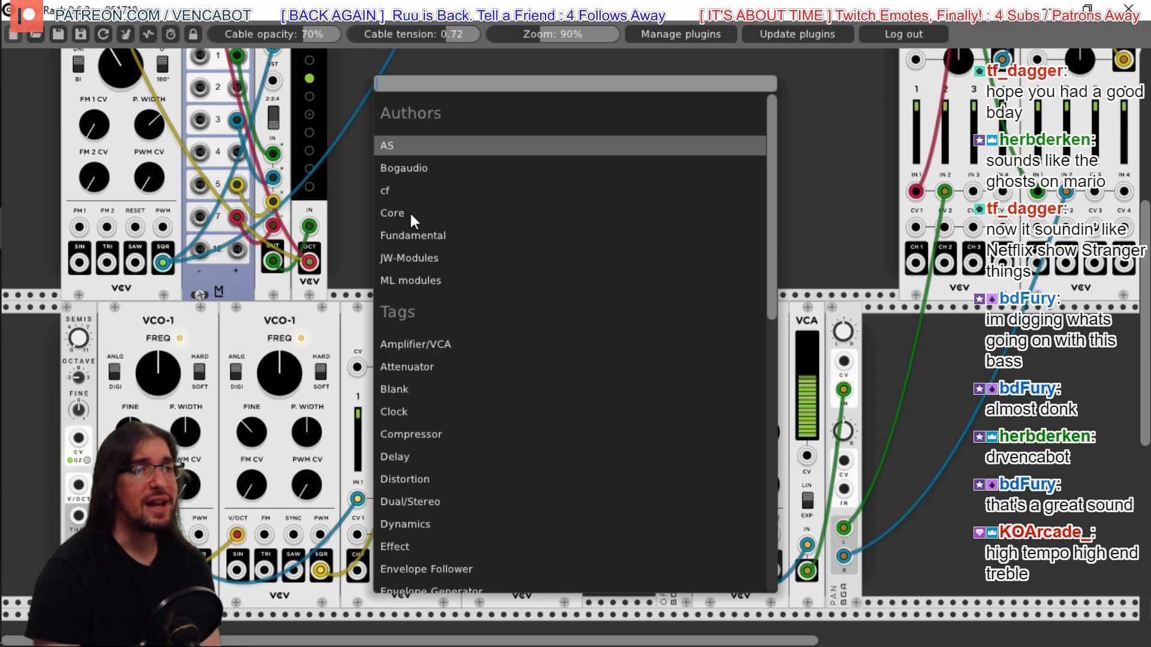
left_click(409, 235)
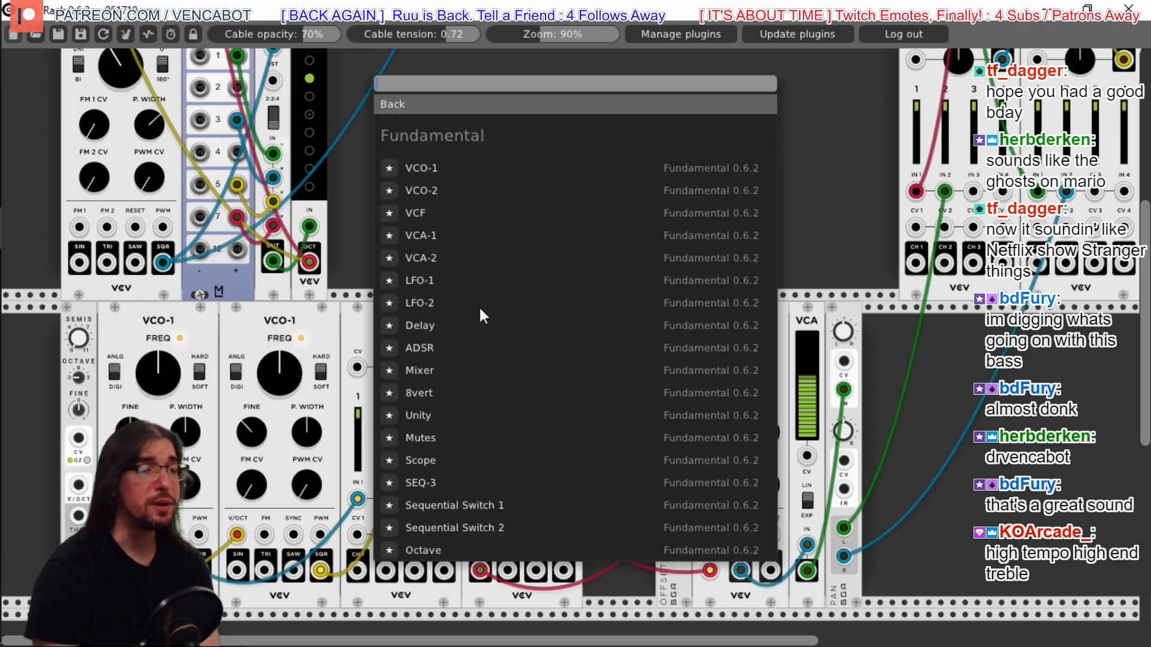
left_click(420, 234)
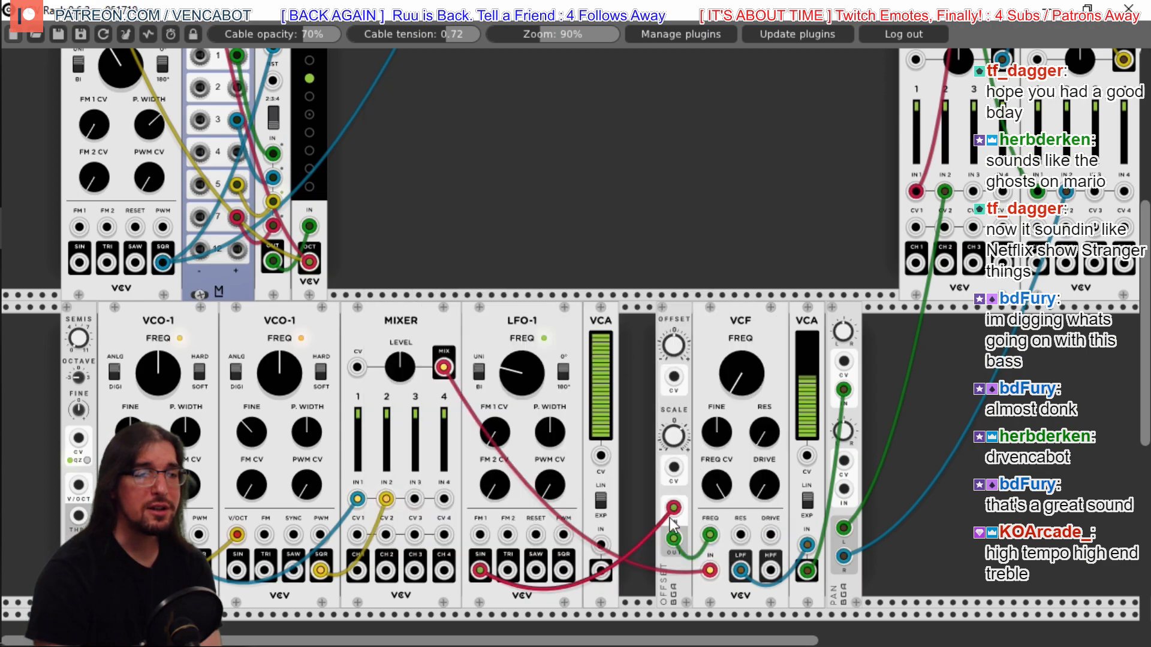
mouse_move(674, 508)
left_mouse_down()
mouse_move(617, 523)
mouse_move(601, 543)
mouse_move(607, 569)
mouse_move(674, 508)
left_mouse_up()
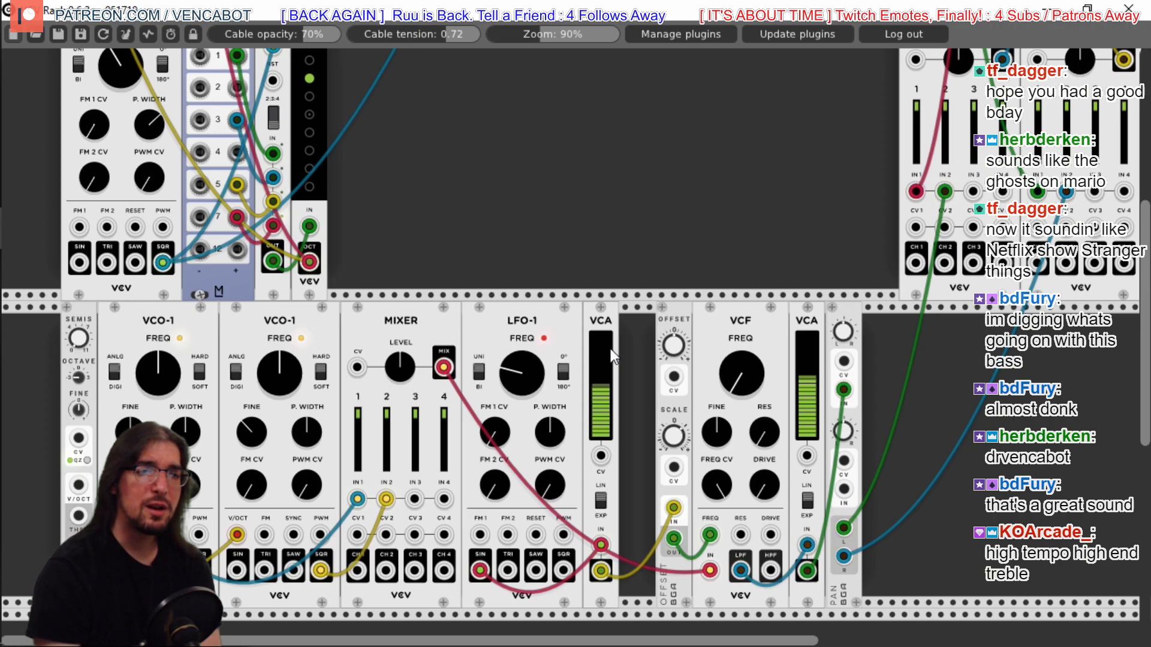
Fine-tune OFFSET's offset and lower the level of the VCA-1 feeding it to about a quarter
left_click_drag(671, 350, 671, 350)
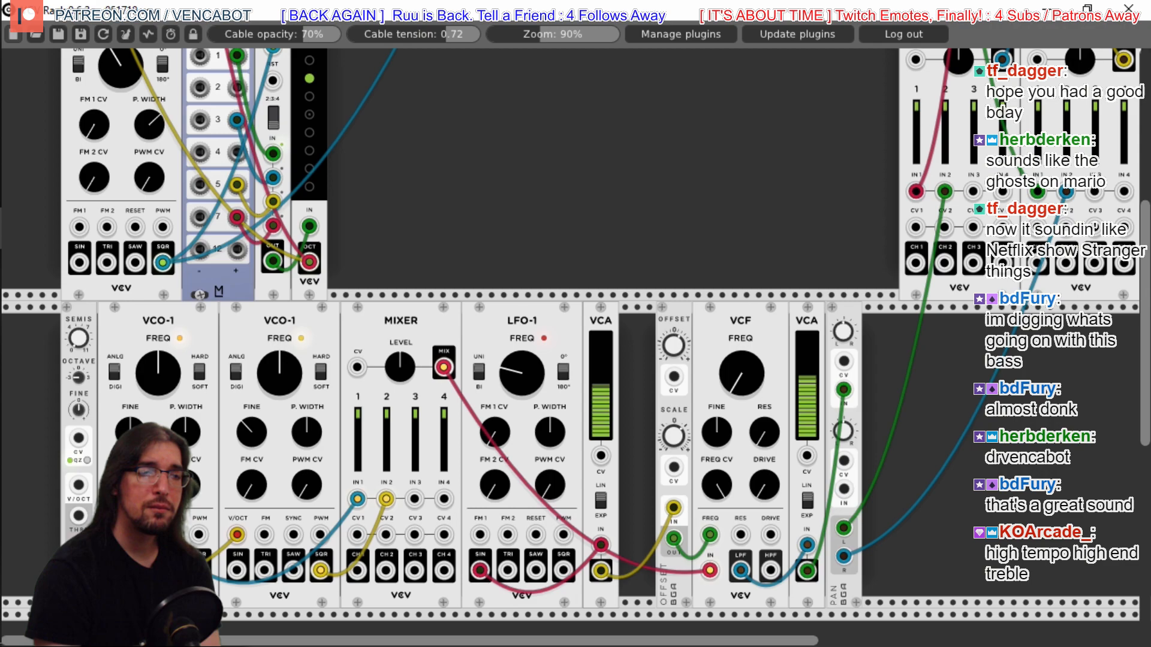
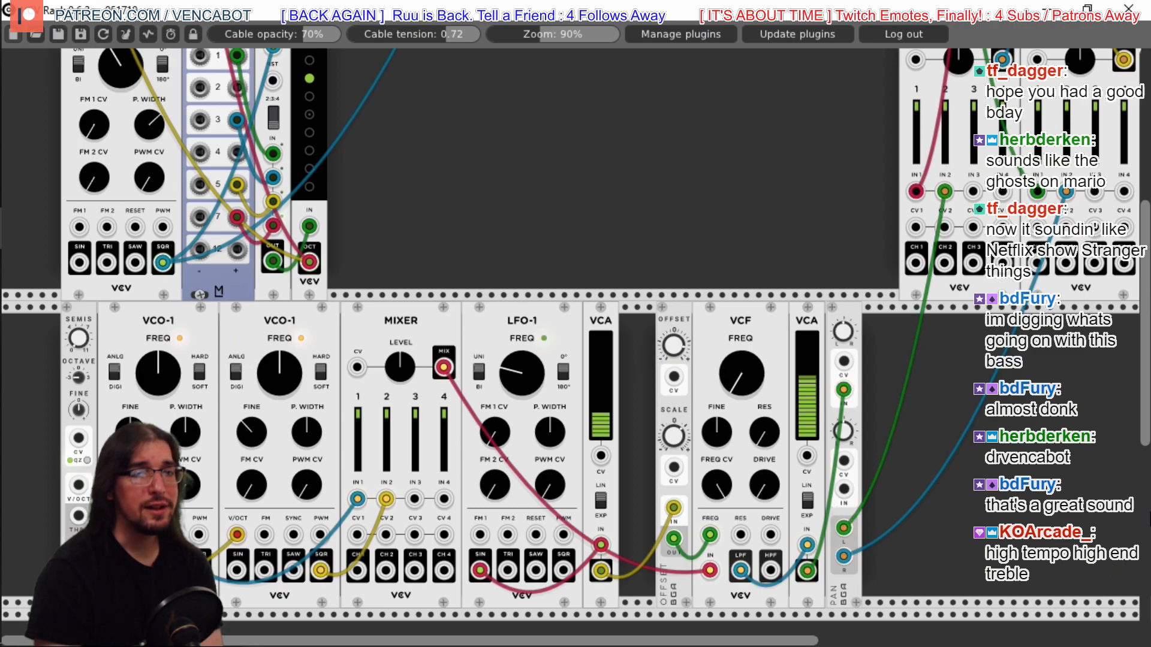
scroll(1146, 454, "up", 10)
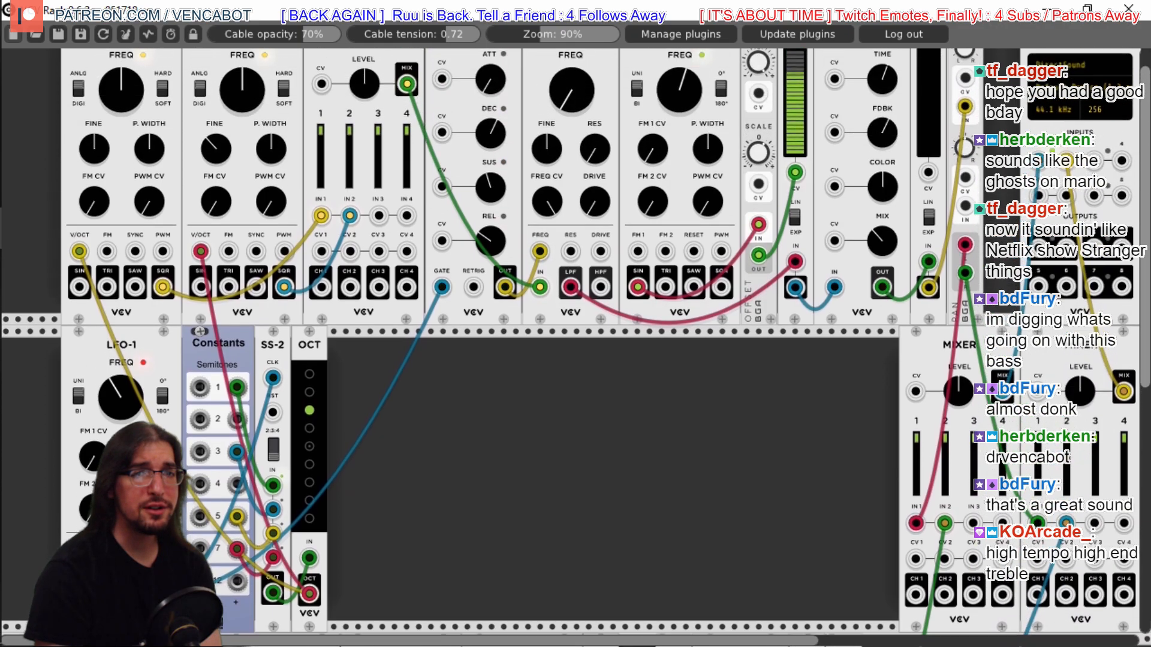
left_click_drag(1146, 130, 1146, 254)
left_click_drag(1146, 413, 1146, 430)
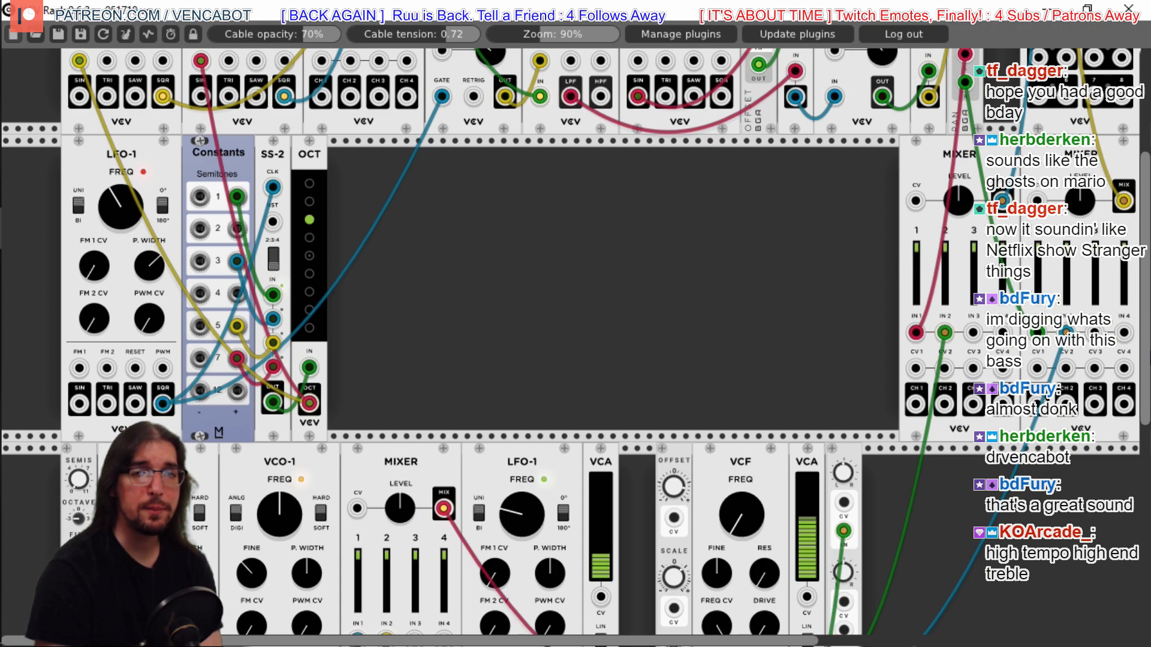
left_click_drag(1146, 345, 1145, 276)
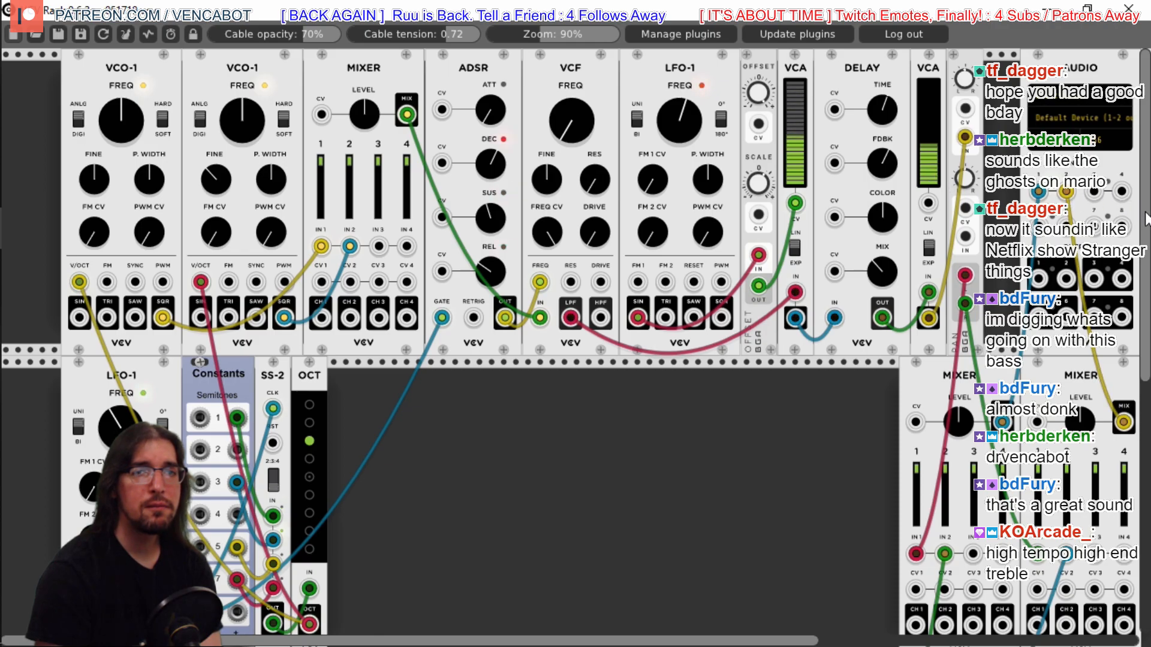
scroll(939, 180, "down", 8)
scroll(956, 153, "up", 8)
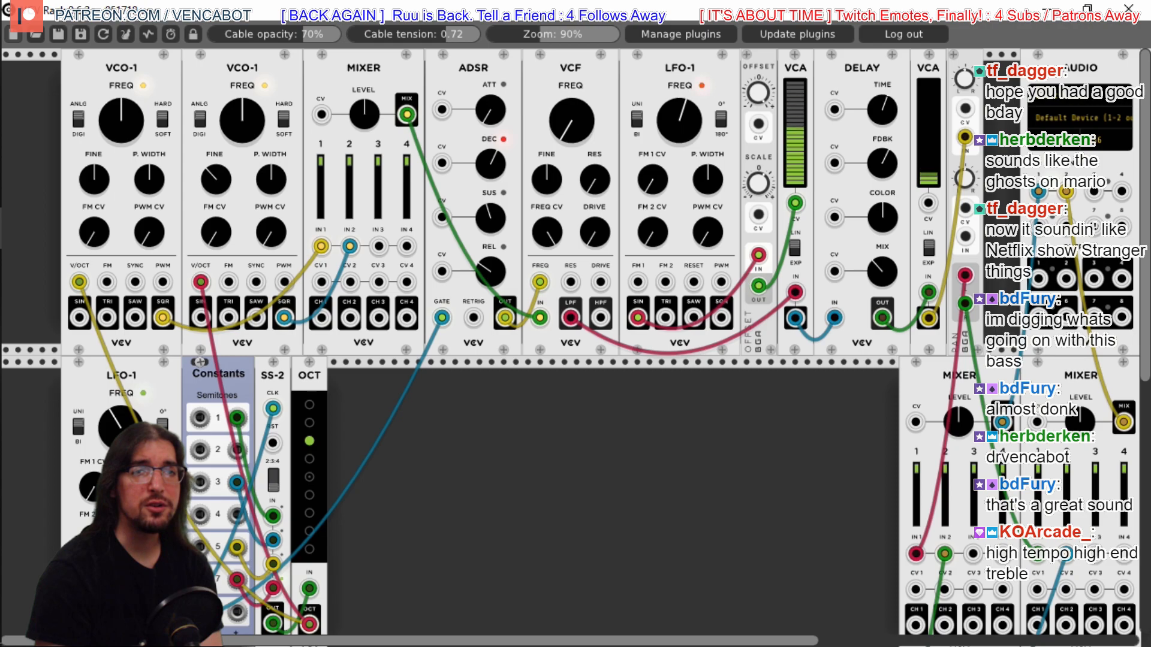
Move the bottom row's OFFSET, VCF and output VCA together beside VCA-1, and shift PAN away to leave room for a module
scroll(562, 282, "down", 13)
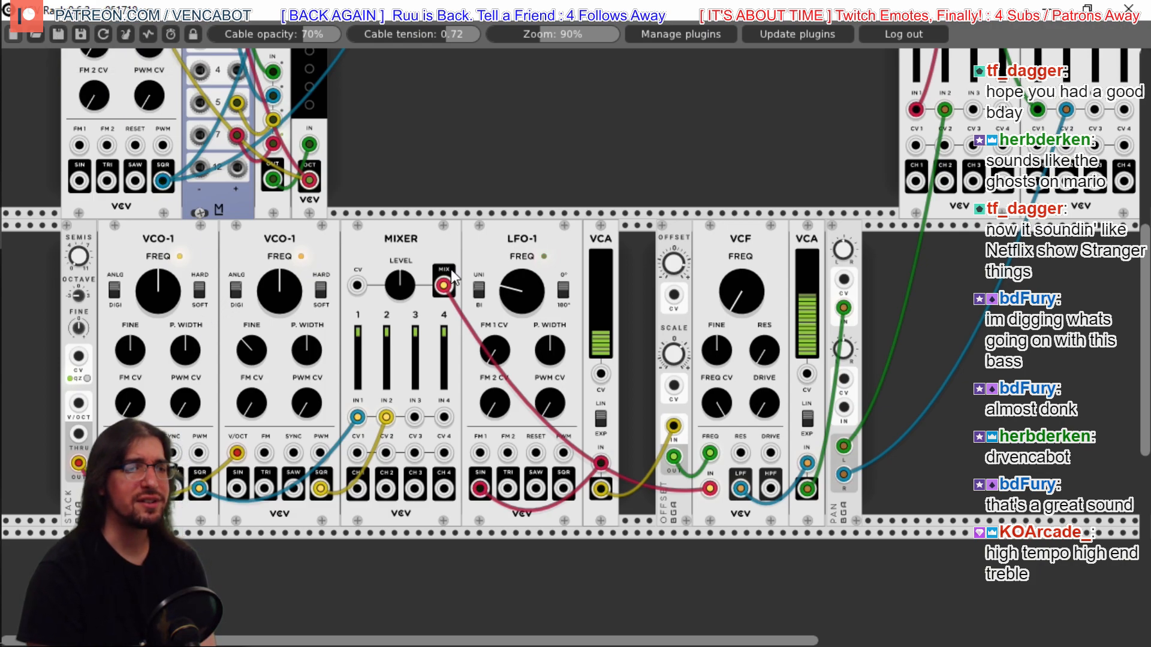
mouse_move(675, 233)
left_mouse_down()
mouse_move(650, 235)
mouse_move(678, 236)
left_mouse_up()
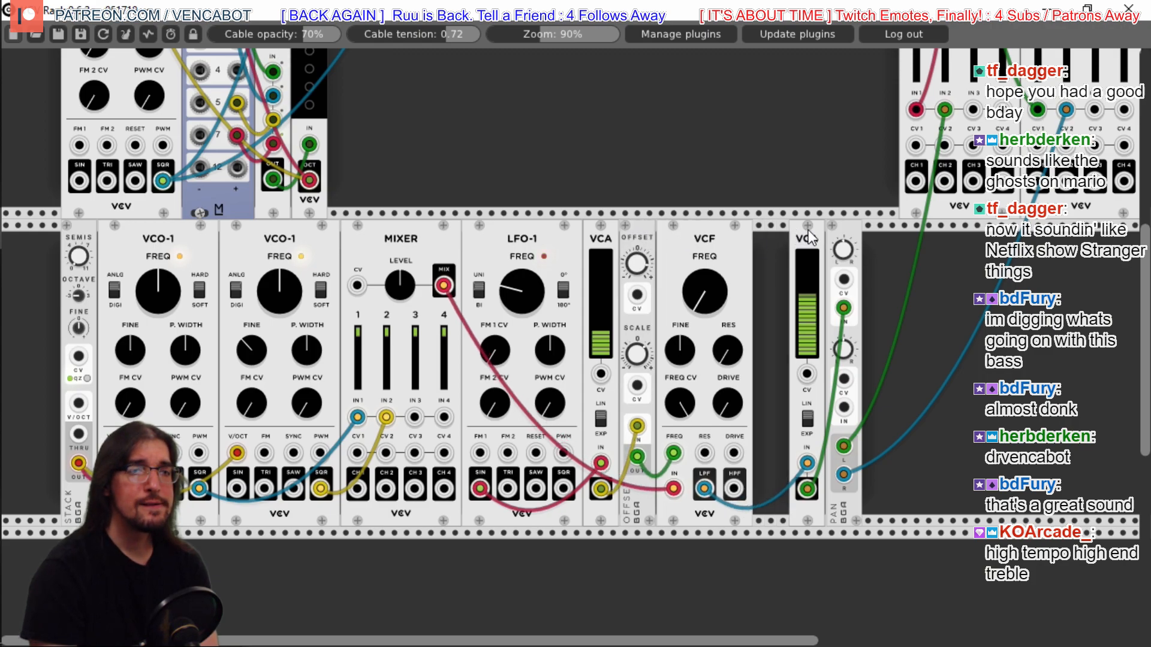
left_click_drag(809, 229, 772, 227)
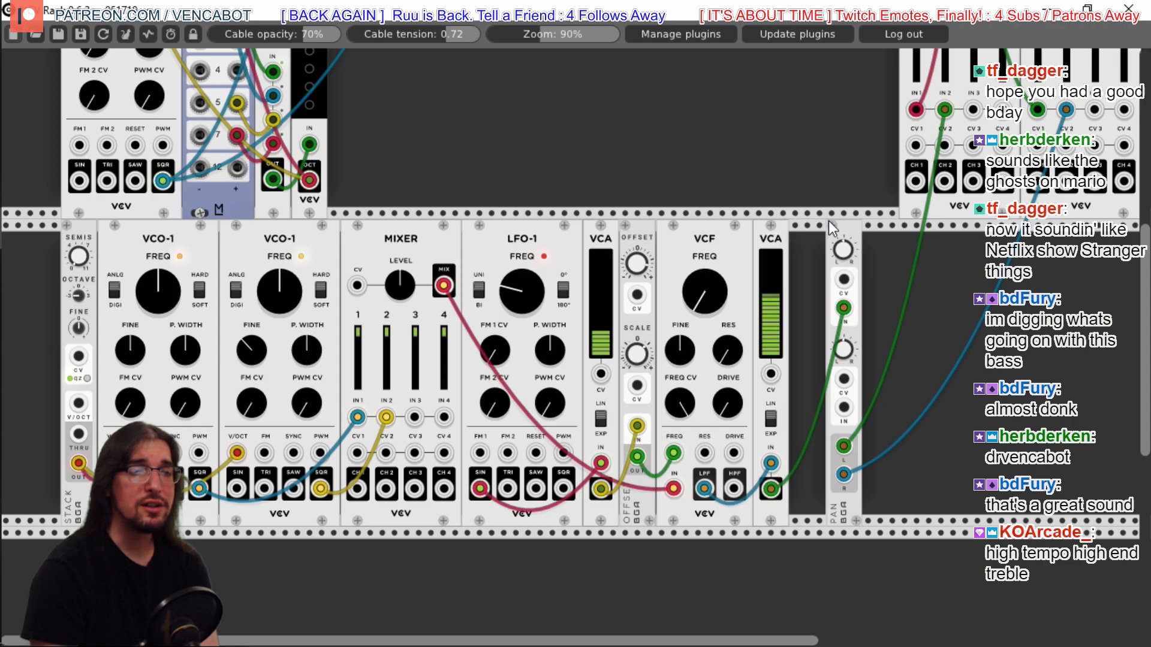
left_click_drag(843, 222, 914, 233)
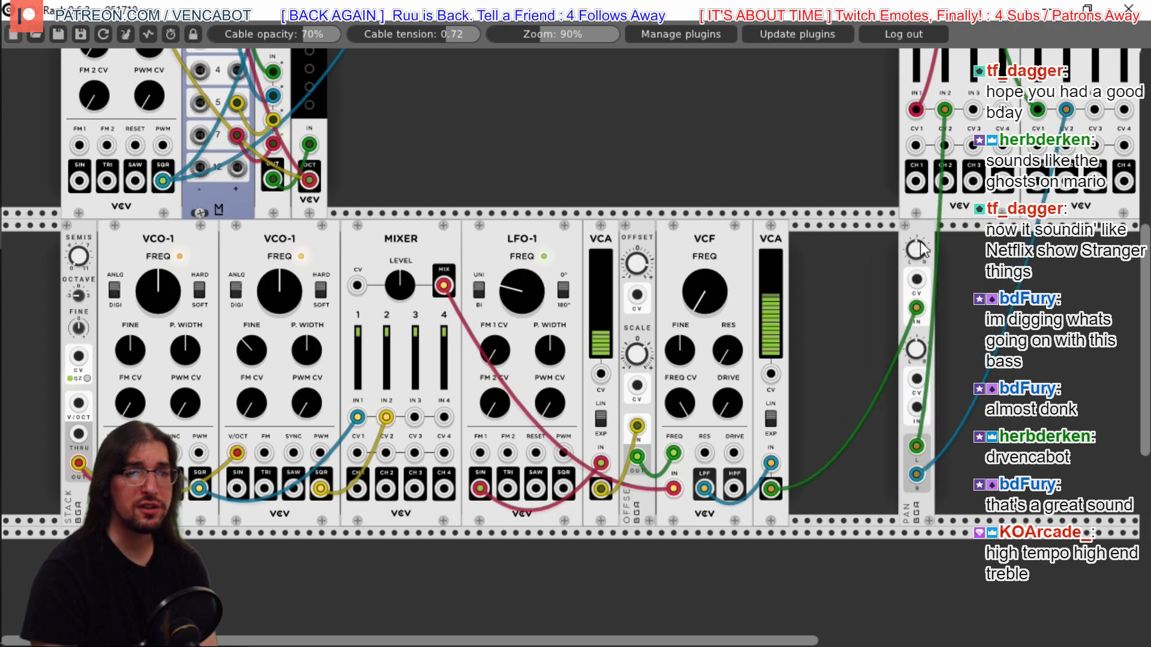
Insert a Fundamental LFO-1 between the output VCA and PAN, routing its SIN into PAN's first CV input
right_click(826, 295)
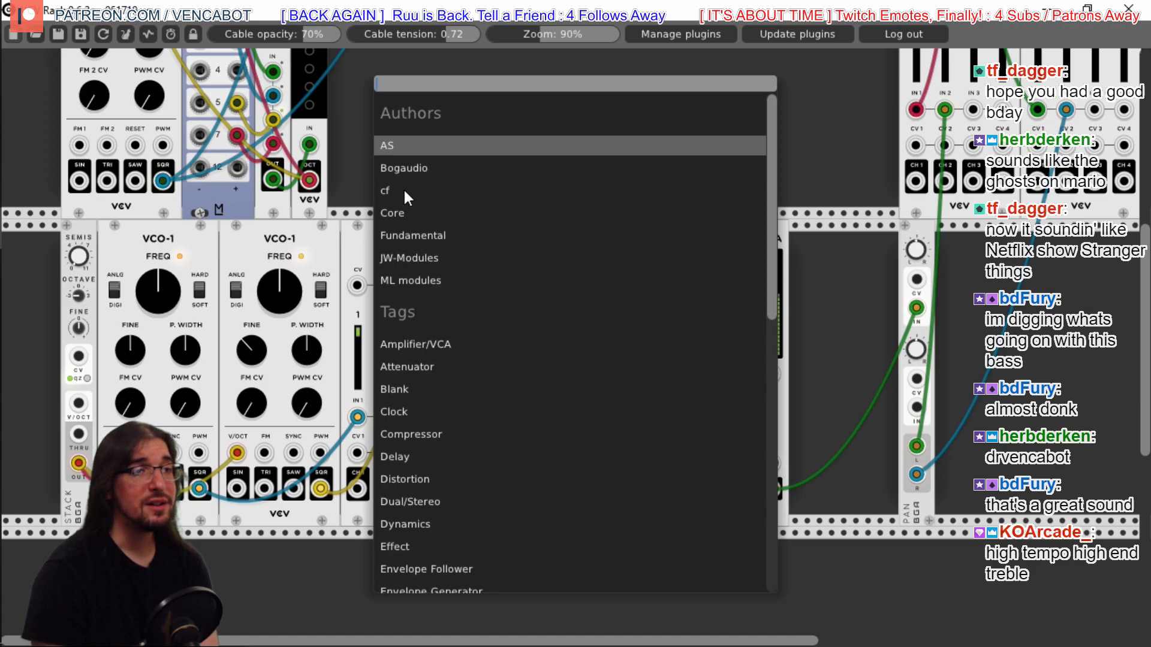
left_click(426, 237)
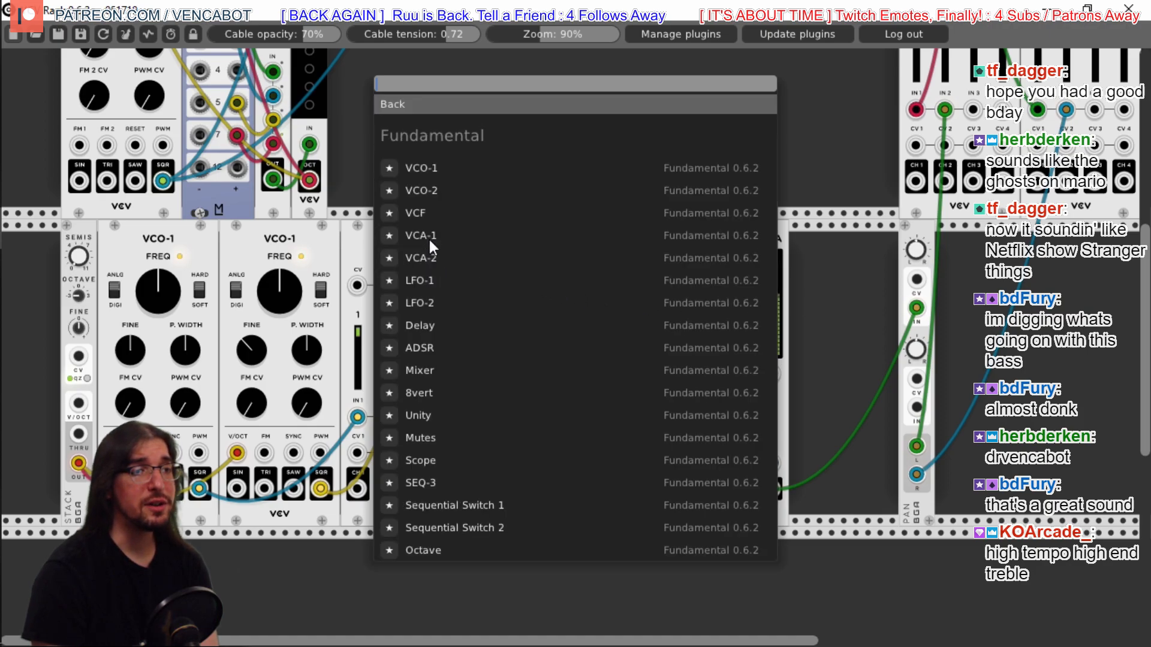
left_click(427, 280)
left_click_drag(918, 229, 1088, 234)
left_click_drag(1015, 246, 868, 254)
left_click_drag(1086, 239, 936, 236)
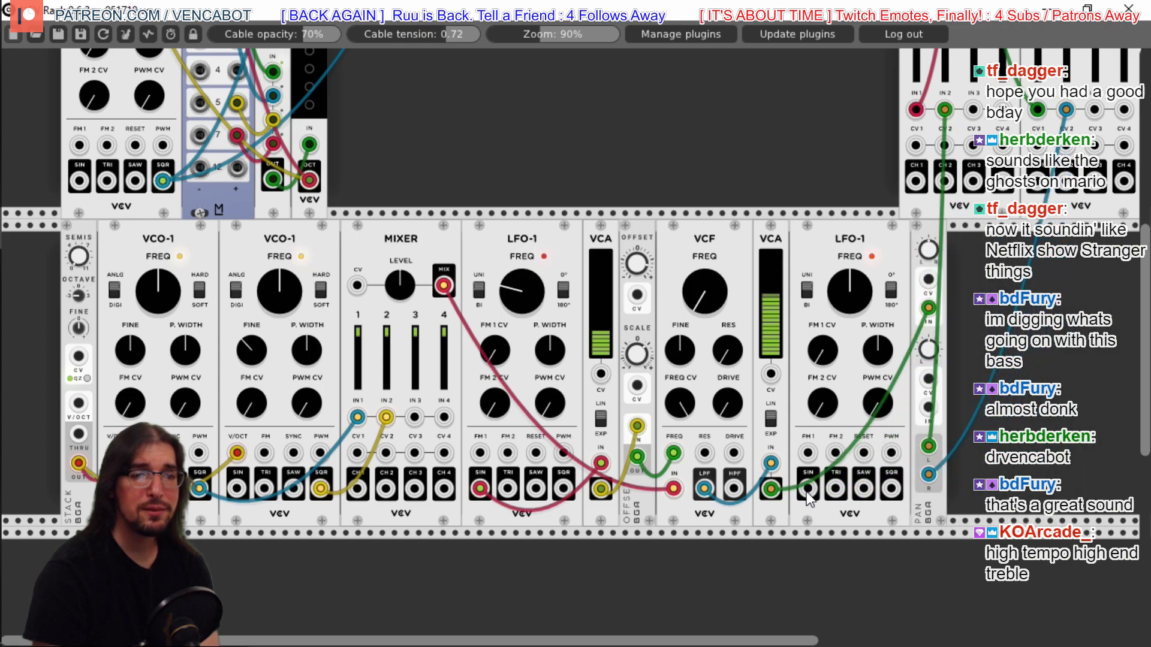
left_click_drag(807, 491, 937, 285)
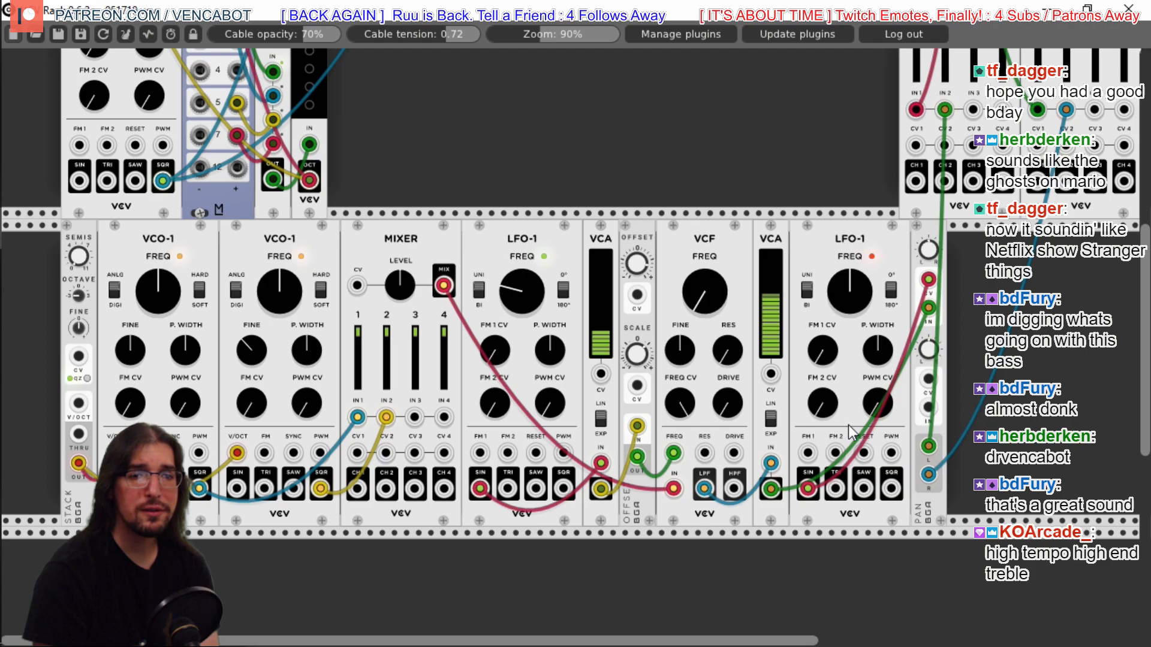
left_click_drag(928, 445, 928, 446)
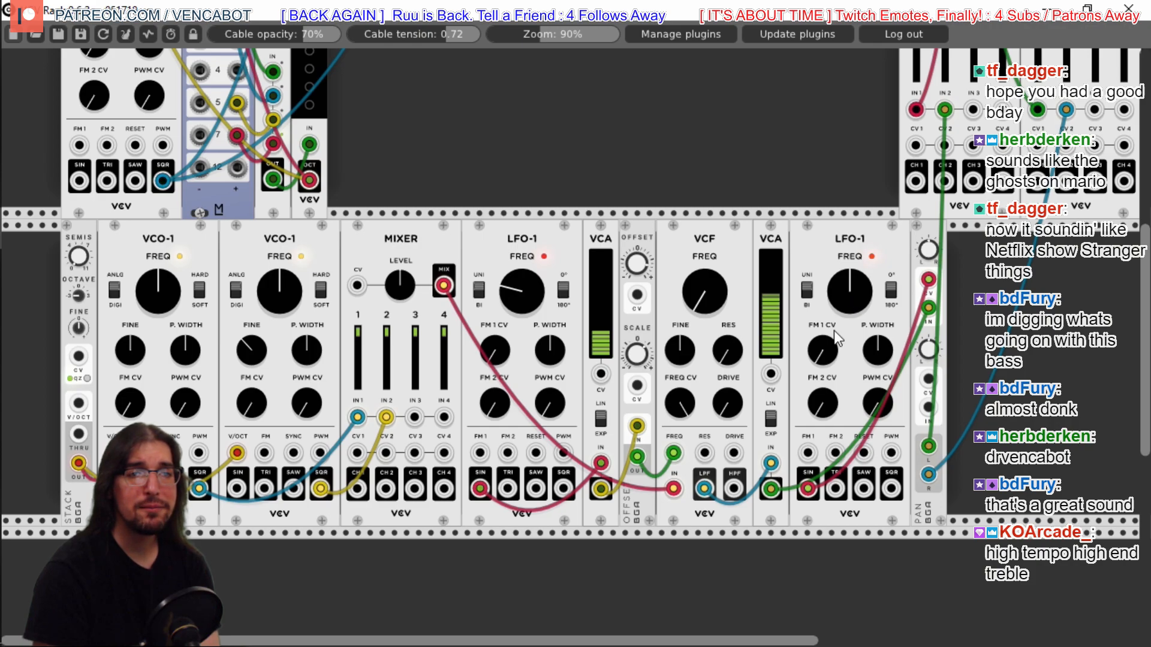
Slow the new LFO-1 to about a third of its FREQ range and slightly lower the level of the VCA feeding PAN
left_click_drag(850, 294, 850, 318)
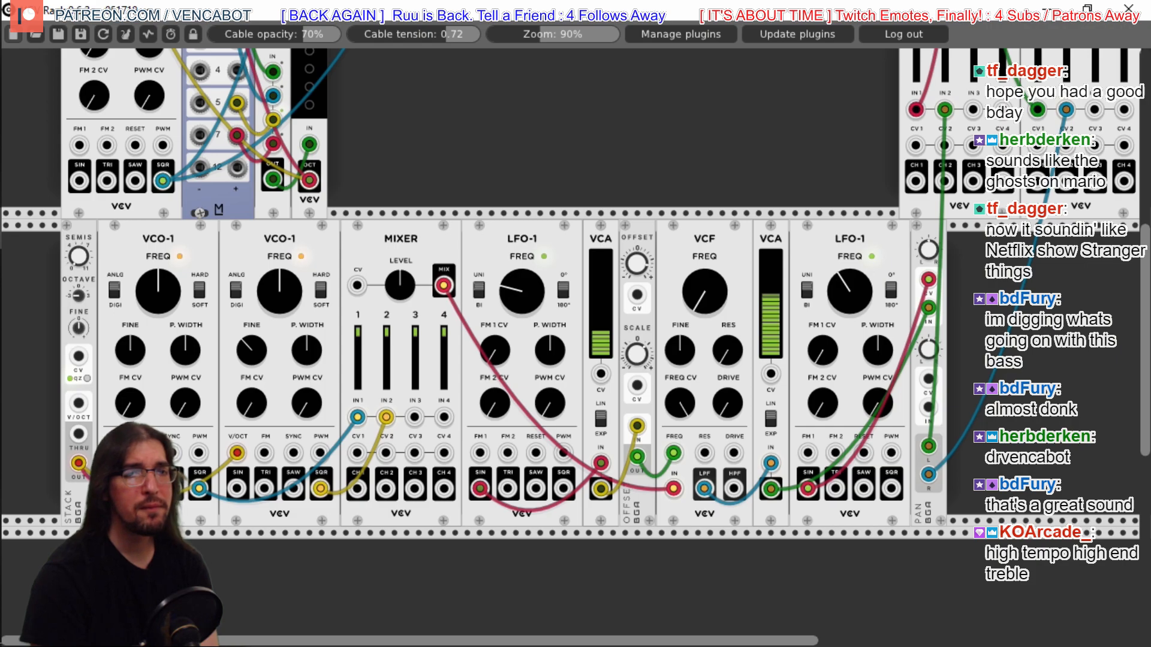
left_click_drag(850, 317, 850, 336)
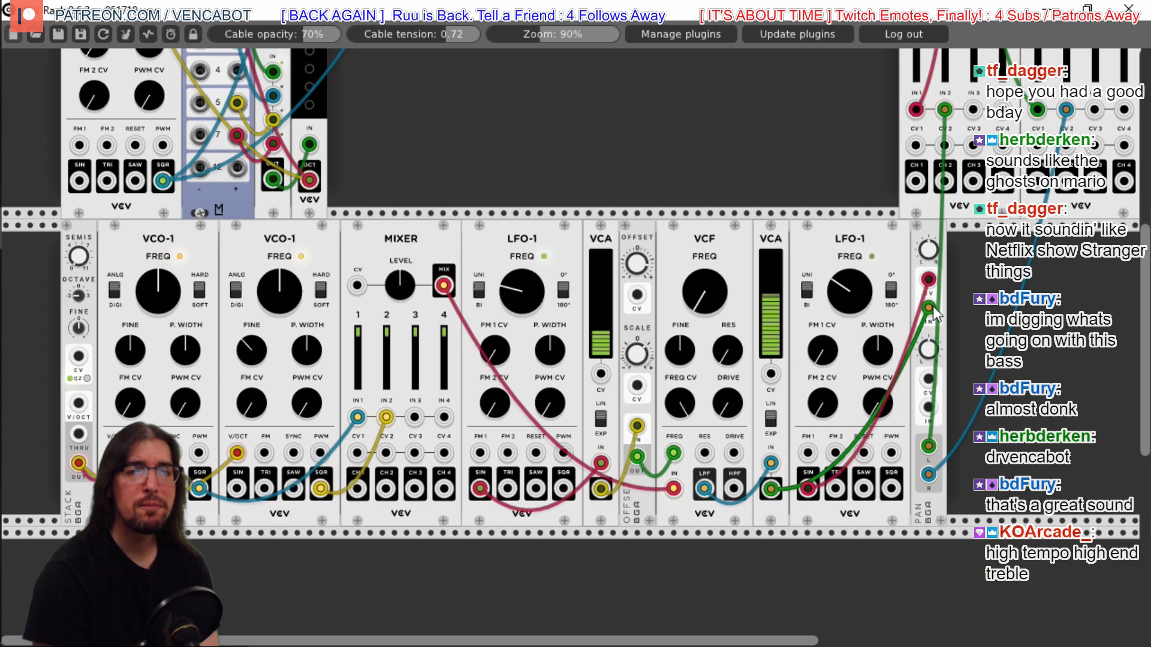
left_click_drag(924, 247, 924, 247)
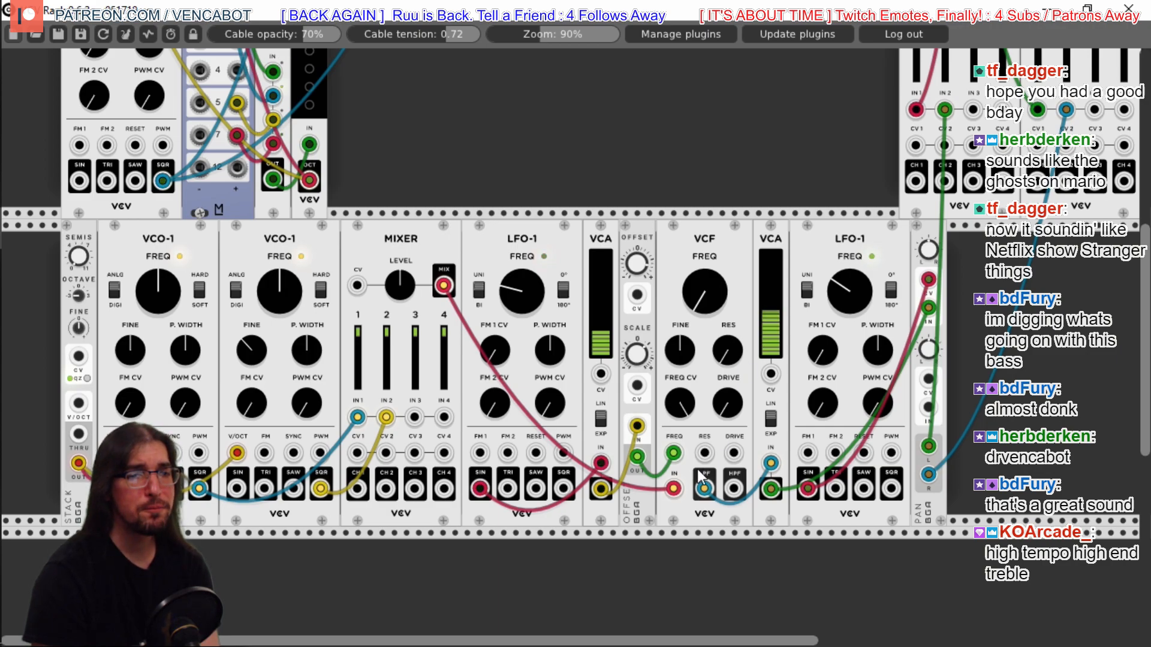
Bypass the VCF by patching MIXER's MIX directly into the output VCA's IN, with that VCA's level lowered to about a fifth
left_click_drag(767, 470, 705, 530)
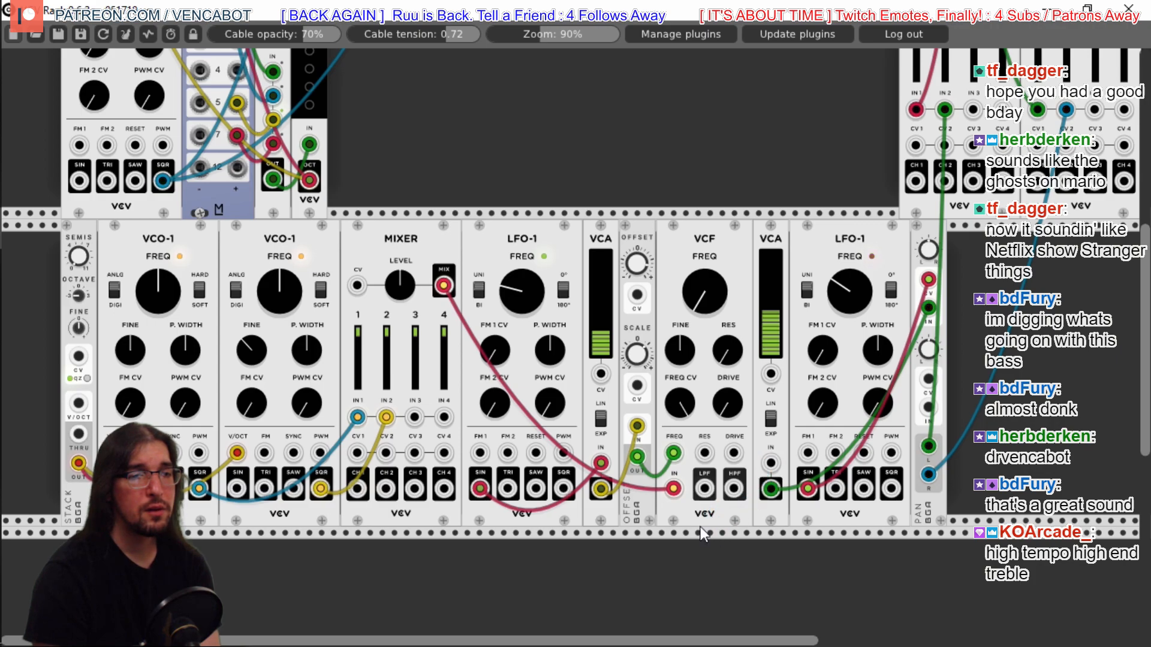
left_click_drag(675, 492, 774, 466)
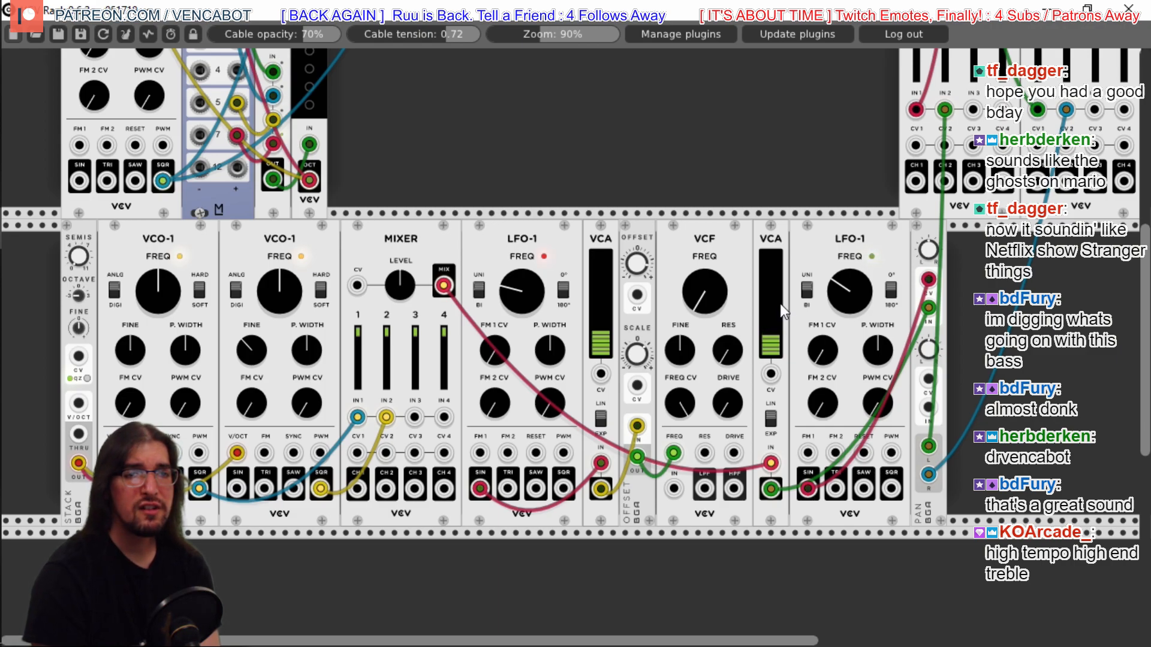
Raise the FREQ of the LFO-1 driving PAN slightly and fine-tune PAN's first pan position
left_click_drag(850, 282, 850, 274)
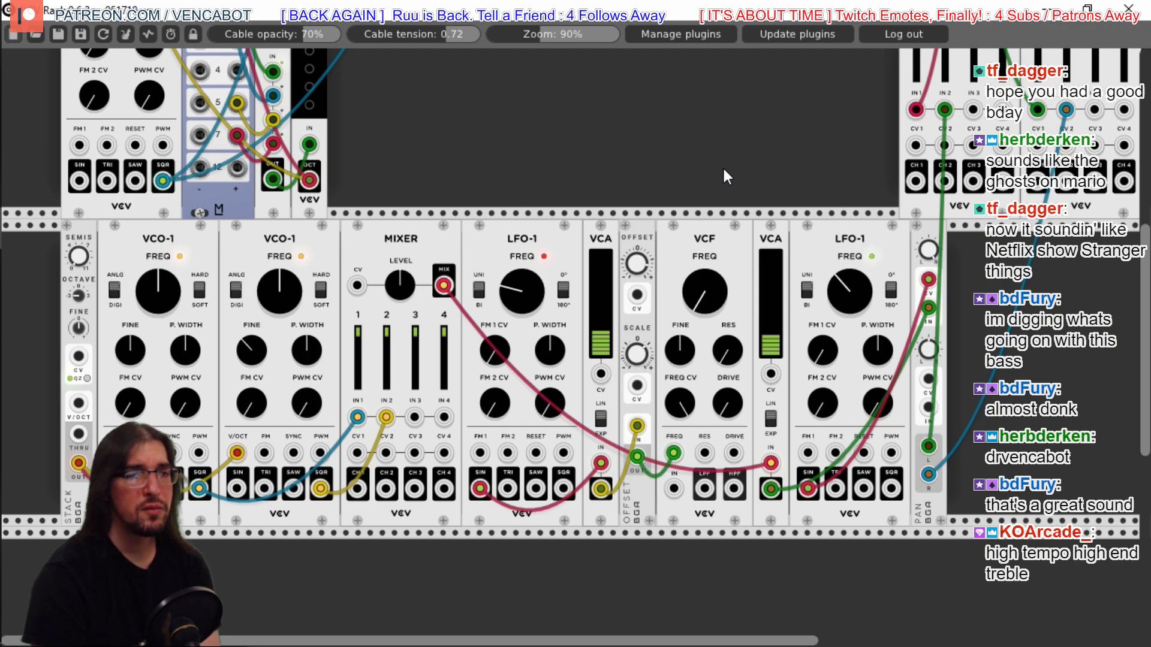
left_click_drag(929, 252, 929, 252)
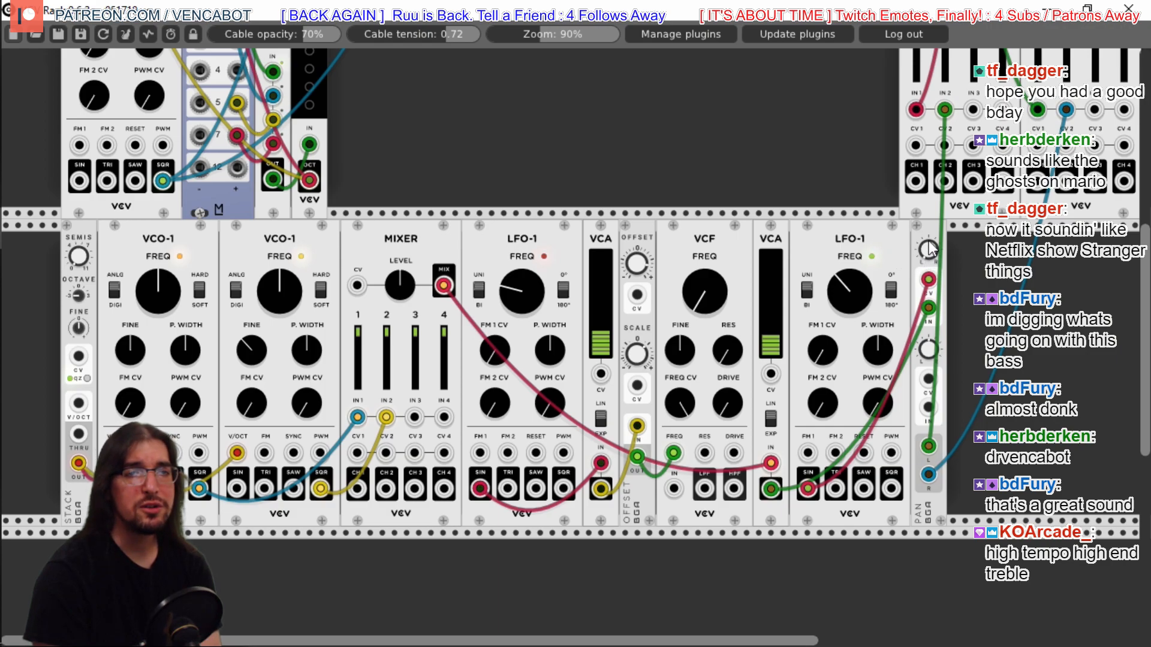
Insert a Bogaudio OFFSET between the new LFO-1 and PAN, route the LFO's SIN through it into PAN's first CV, and fine-tune its scale
left_click_drag(930, 232, 1052, 232)
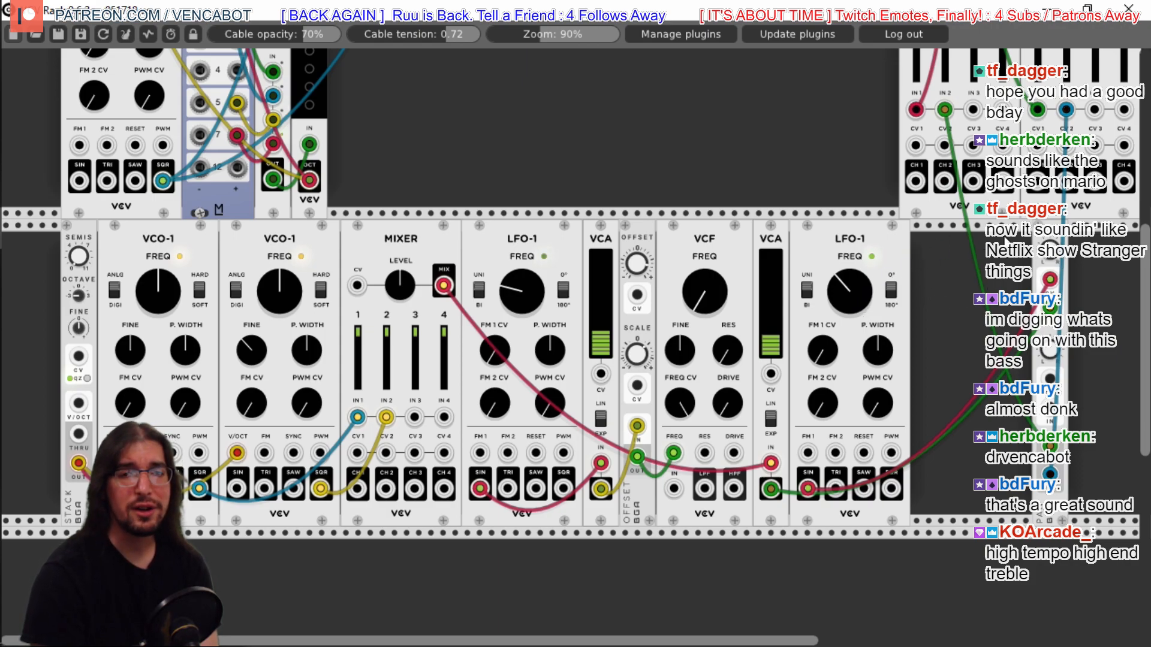
right_click(936, 298)
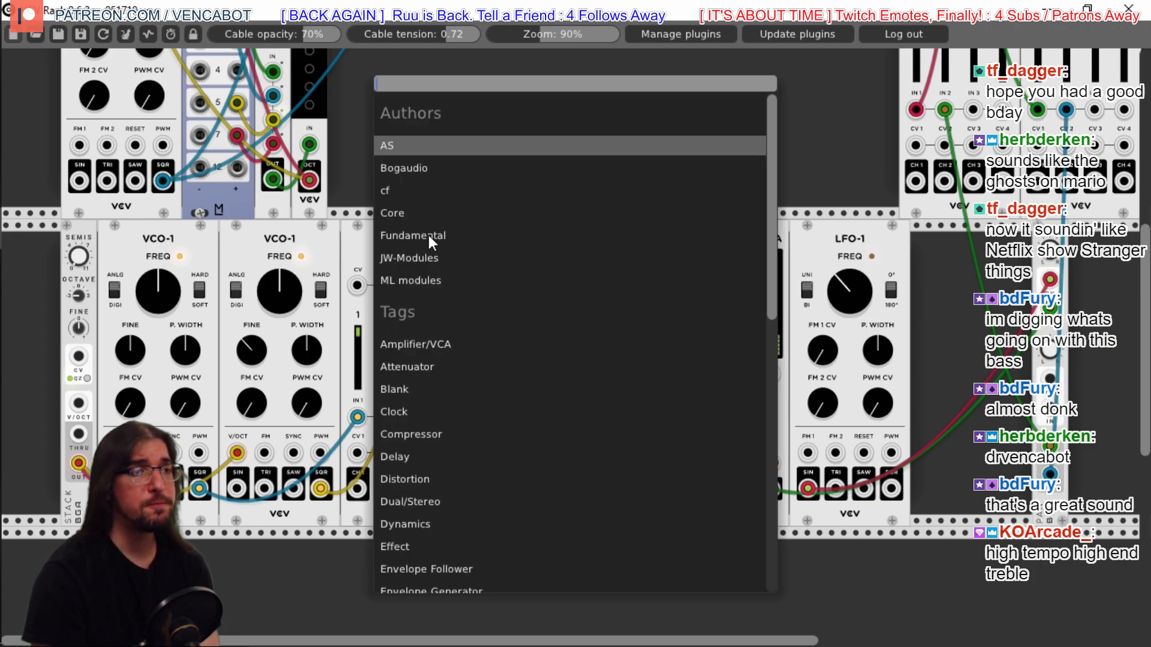
left_click(416, 169)
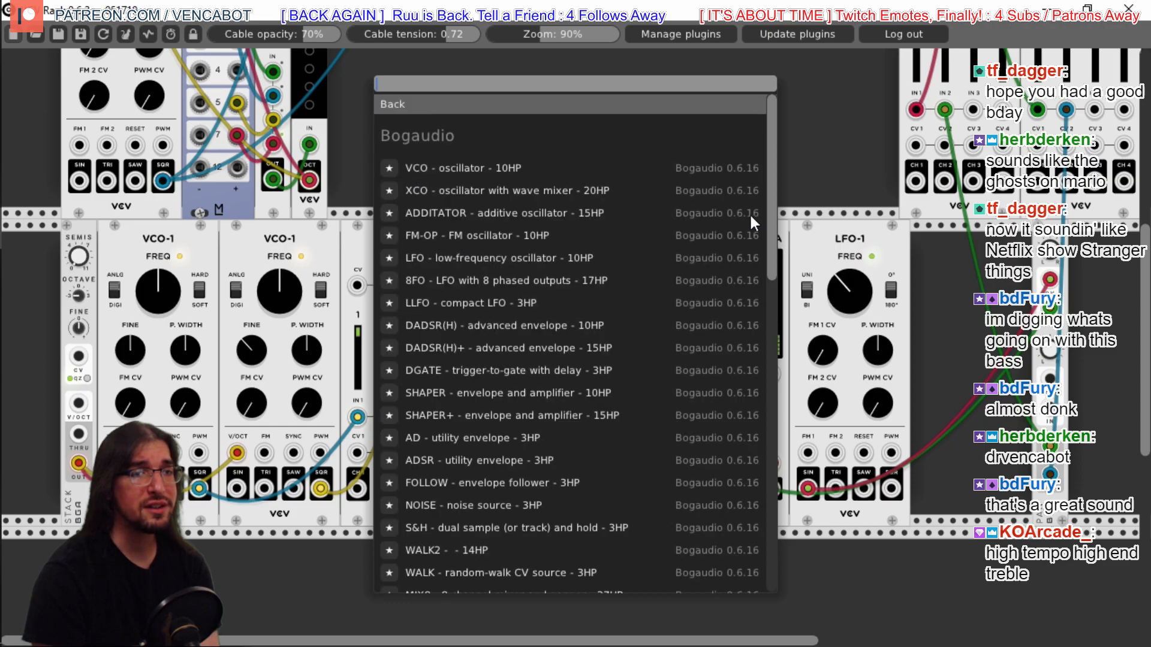
left_click_drag(775, 227, 775, 540)
left_click(449, 472)
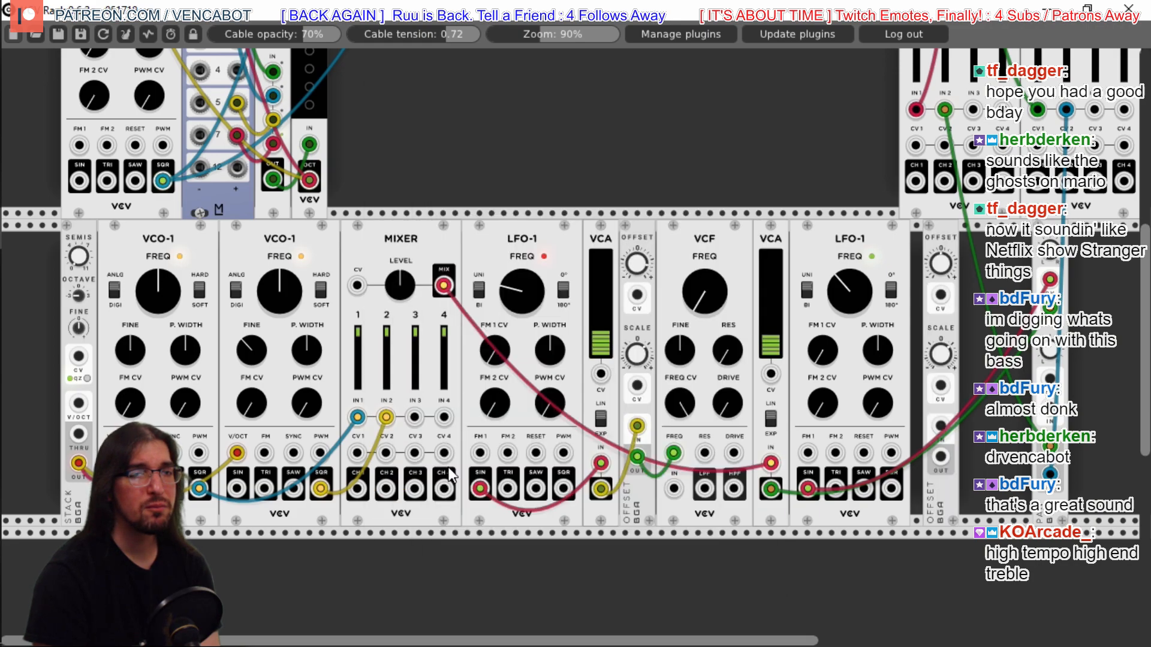
mouse_move(1050, 280)
left_mouse_down()
mouse_move(940, 426)
mouse_move(995, 372)
mouse_move(1050, 279)
left_mouse_up()
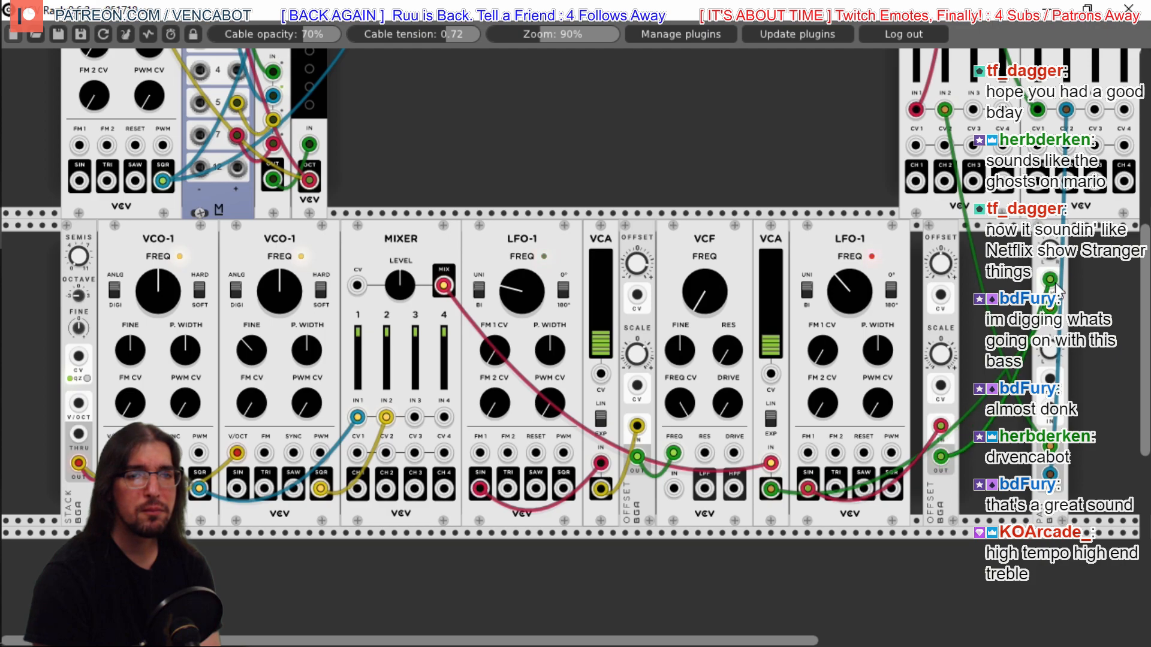
left_click_drag(942, 351, 942, 349)
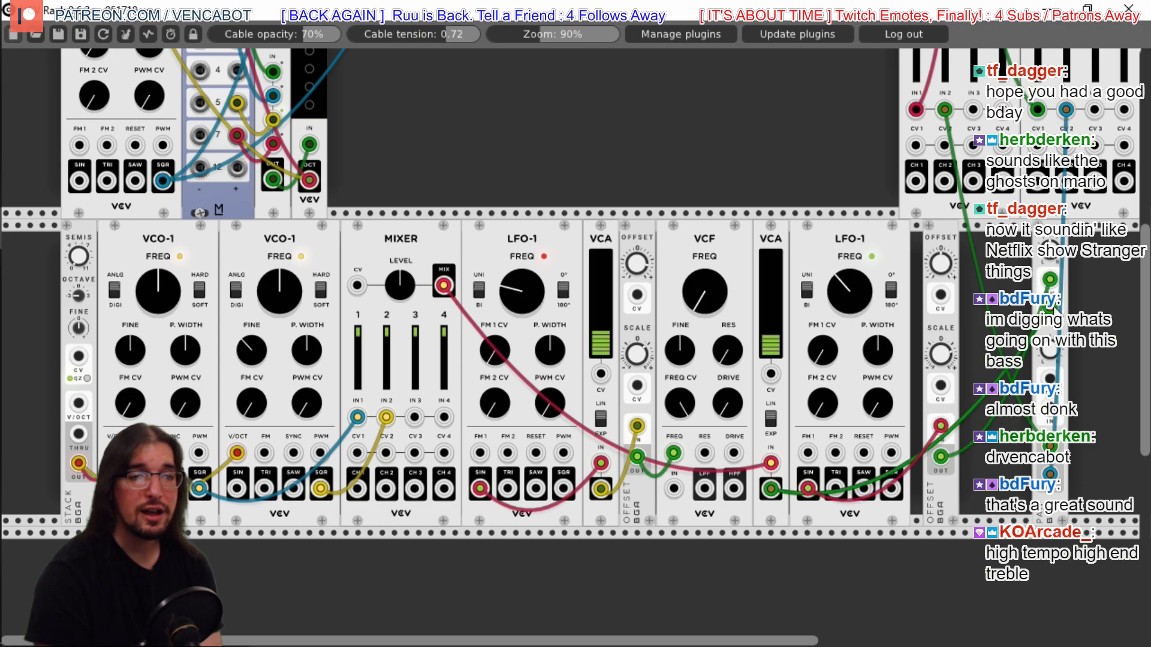
Restore the VCF to the signal path by patching MIXER's MIX into its IN and its LPF into the output VCA's IN
left_click_drag(974, 413, 772, 489)
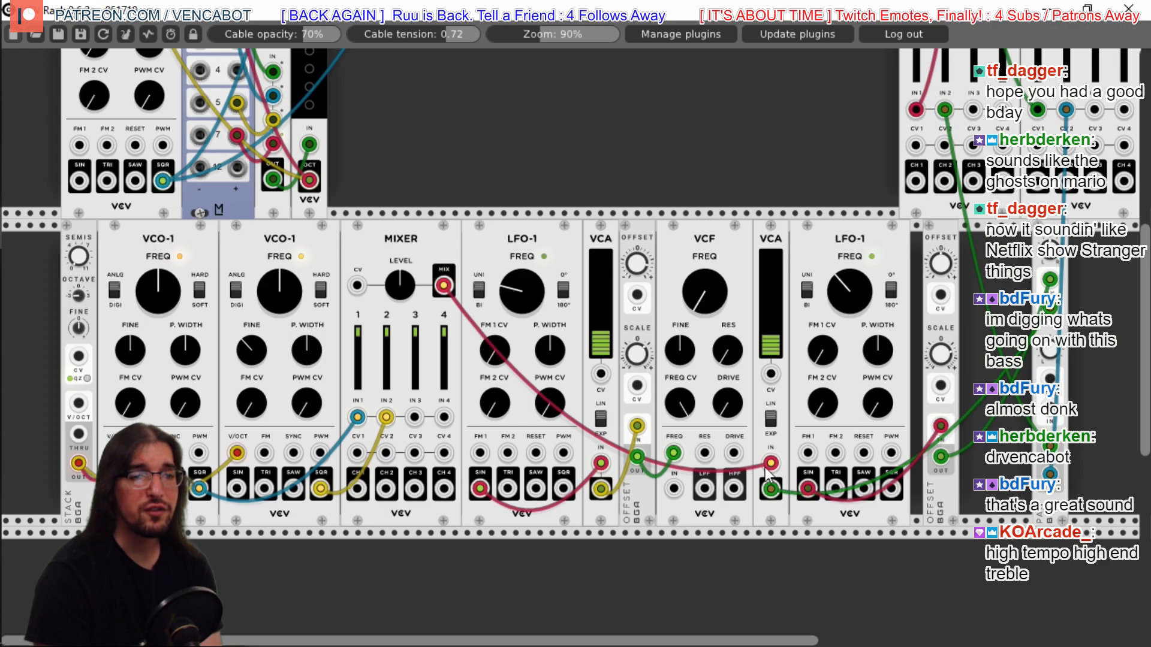
mouse_move(771, 464)
left_mouse_down()
mouse_move(673, 489)
mouse_move(770, 463)
left_mouse_up()
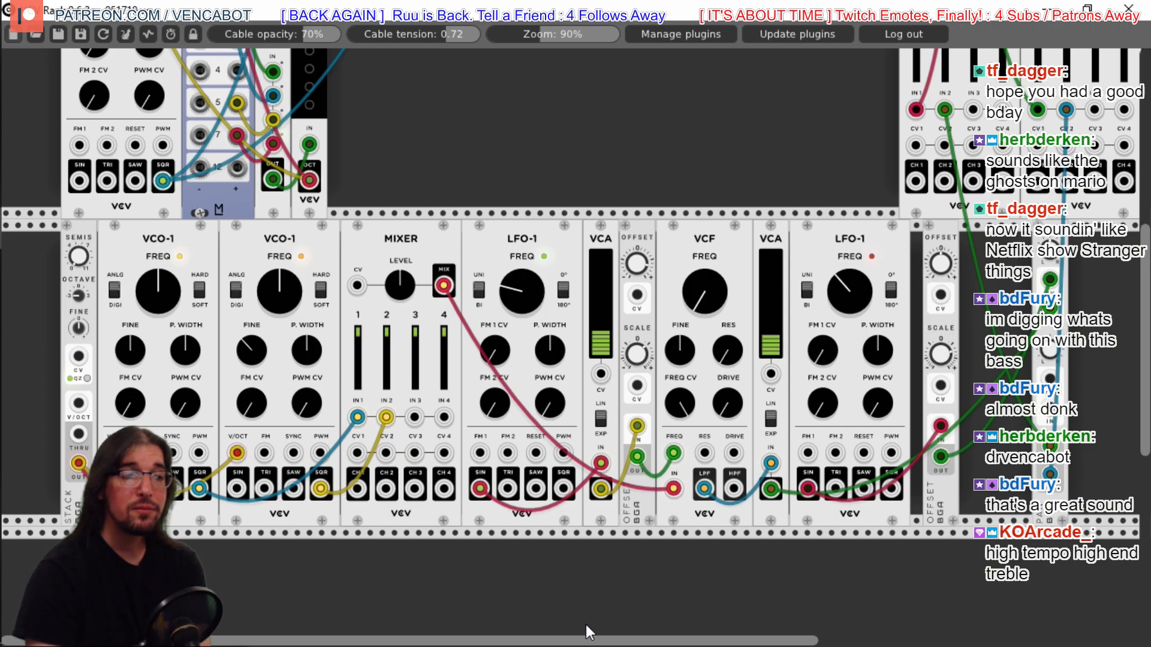
left_click_drag(270, 640, 311, 641)
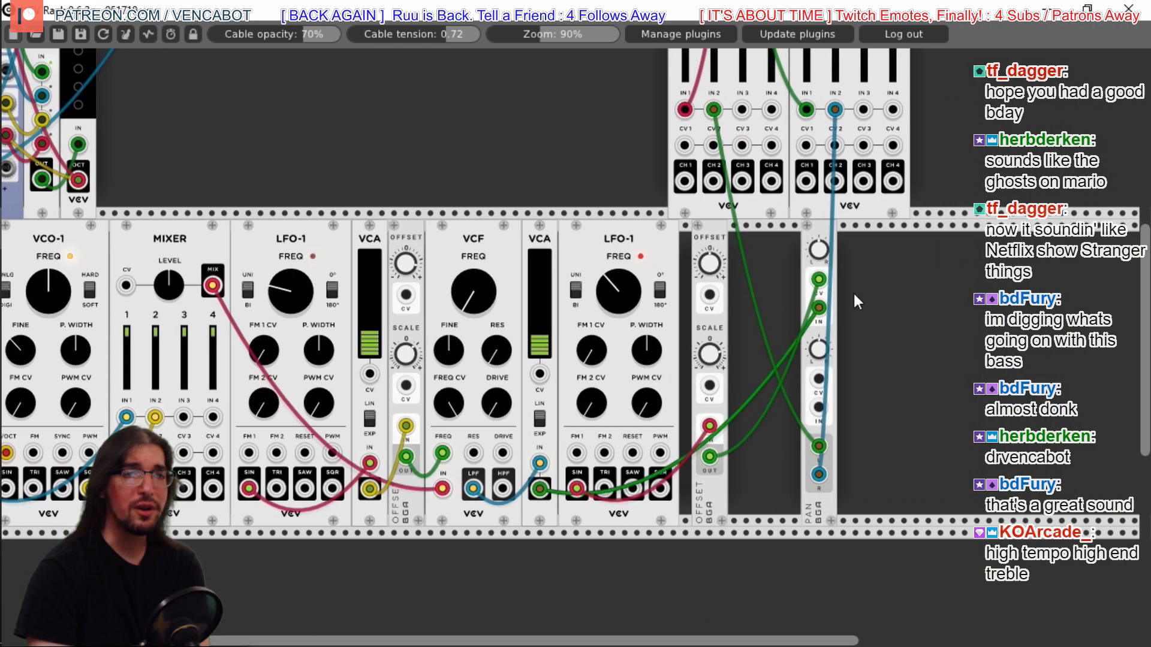
right_click(894, 277)
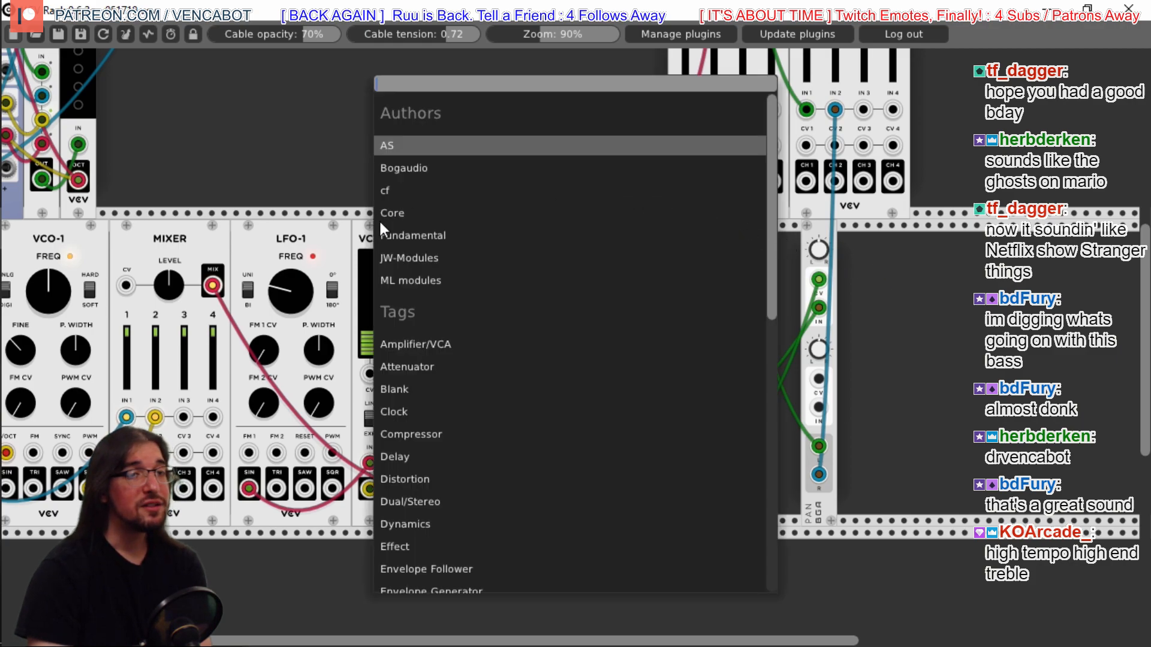
left_click(403, 189)
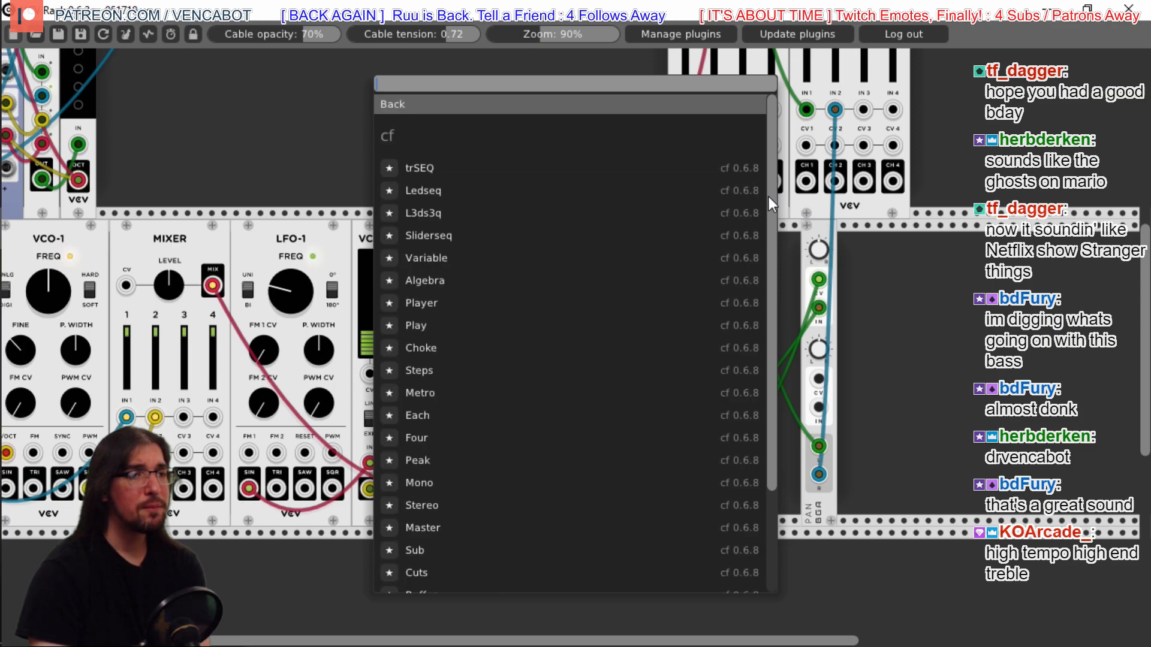
scroll(769, 197, "down", 1)
scroll(769, 197, "down", 3)
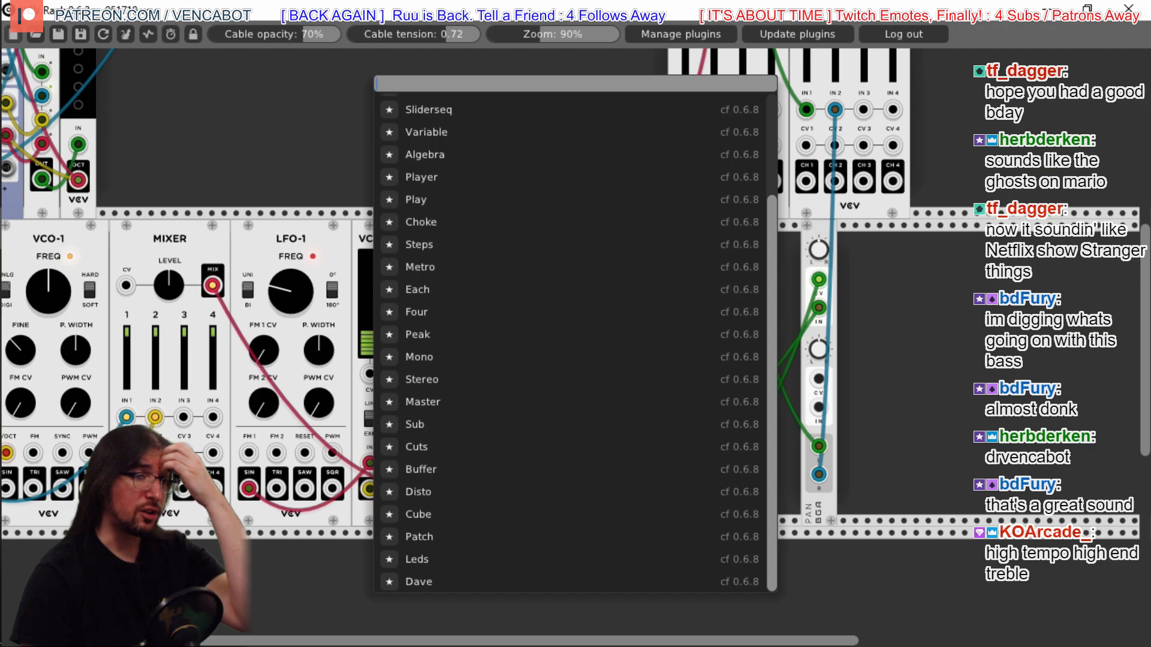
scroll(648, 181, "up", 4)
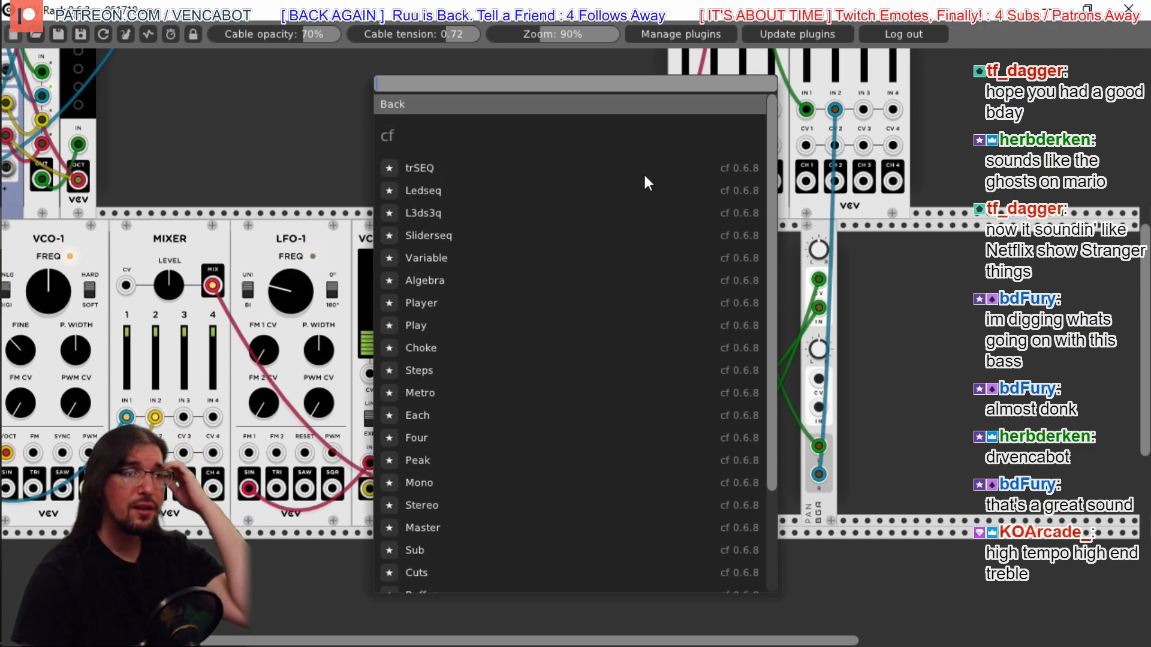
left_click(383, 100)
left_click(396, 174)
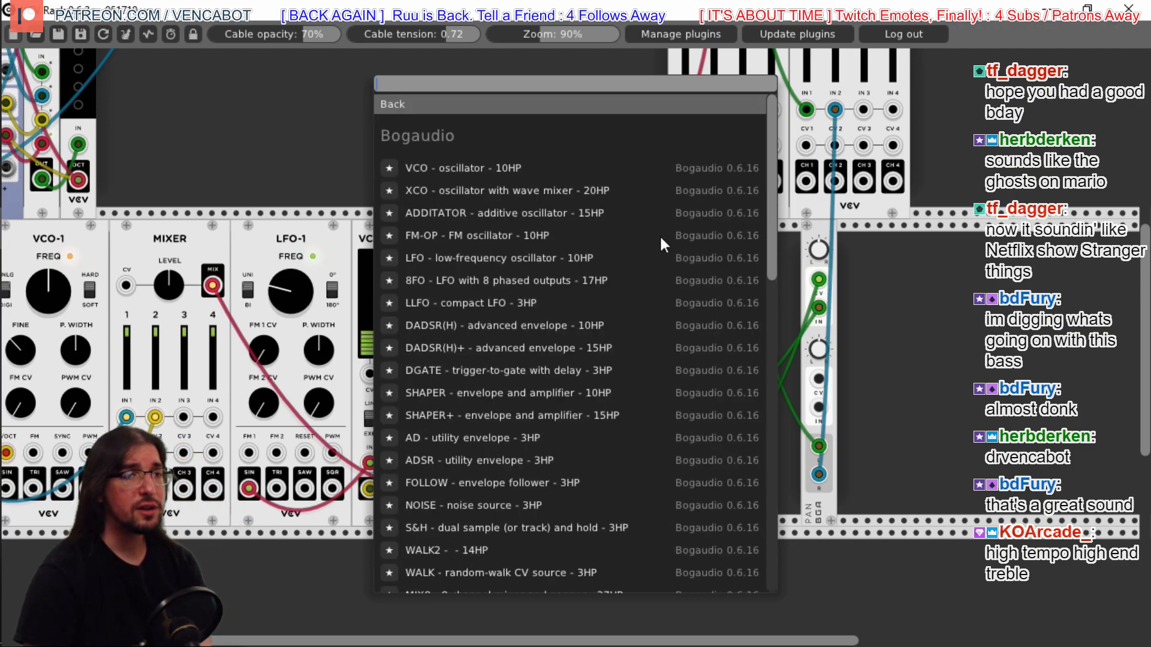
left_click_drag(775, 188, 775, 356)
left_click(466, 334)
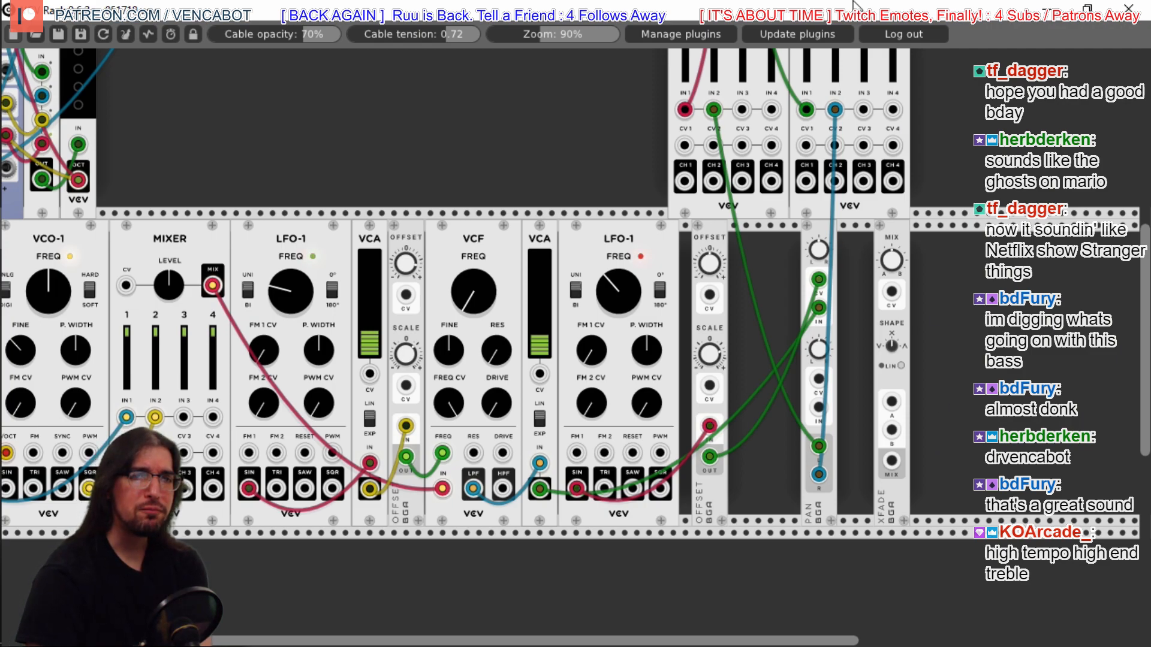
right_click(898, 230)
left_click(940, 408)
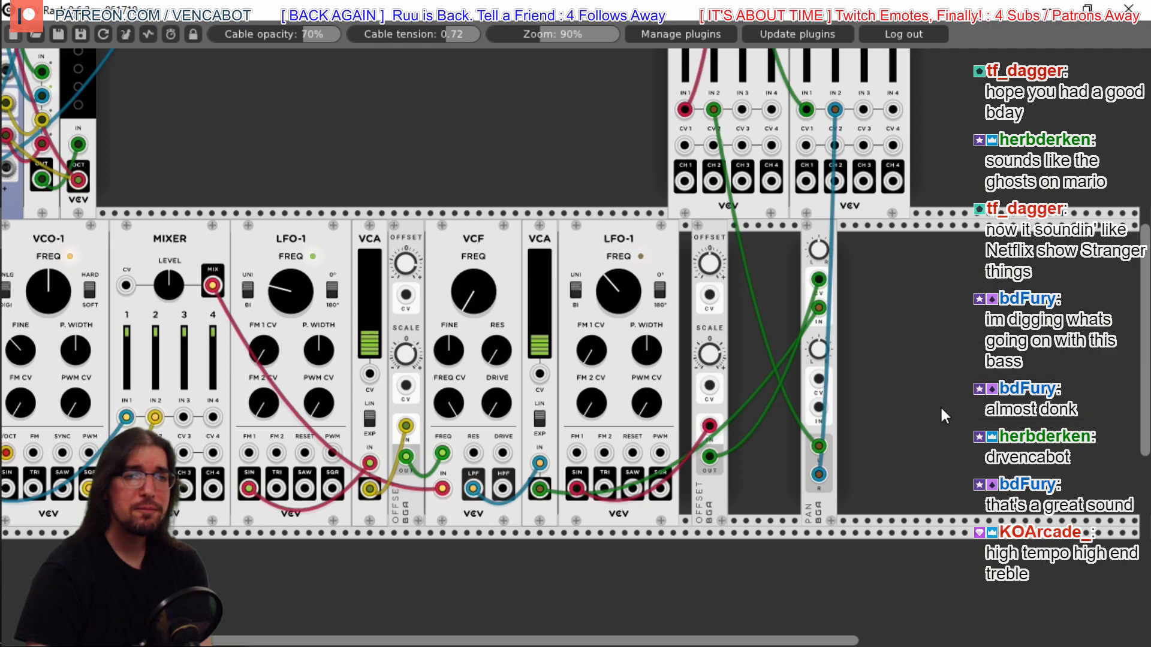
Delete the Bogaudio PAN module and the OFFSET module between it and the second voice's last LFO-1
scroll(948, 413, "up", 3)
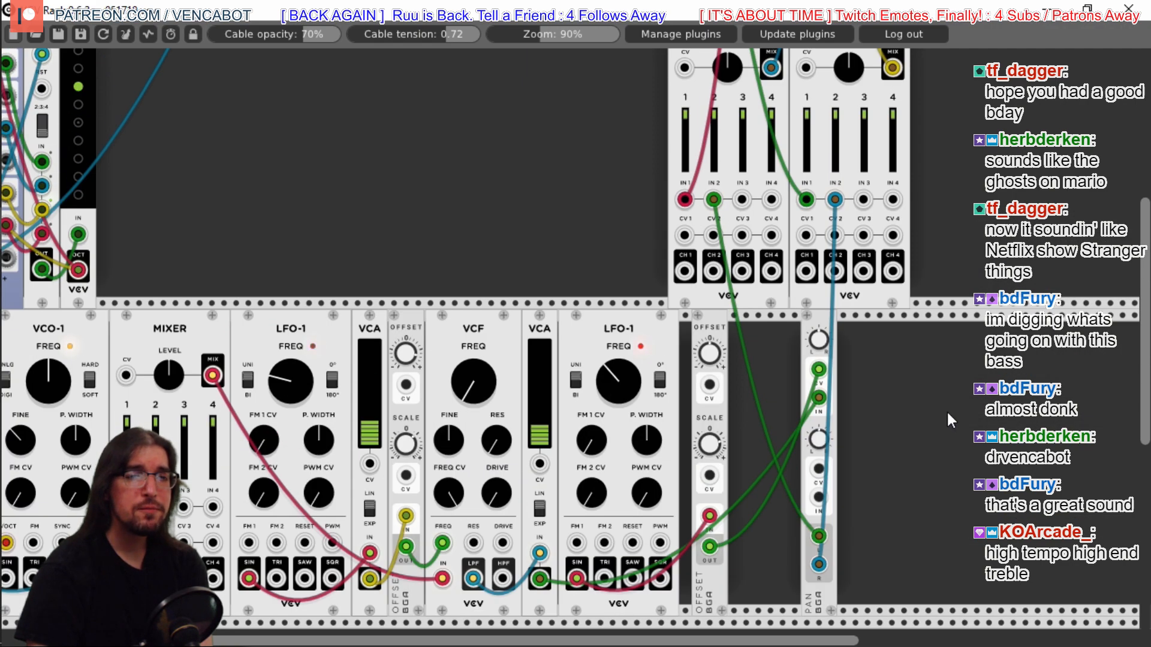
scroll(946, 410, "up", 3)
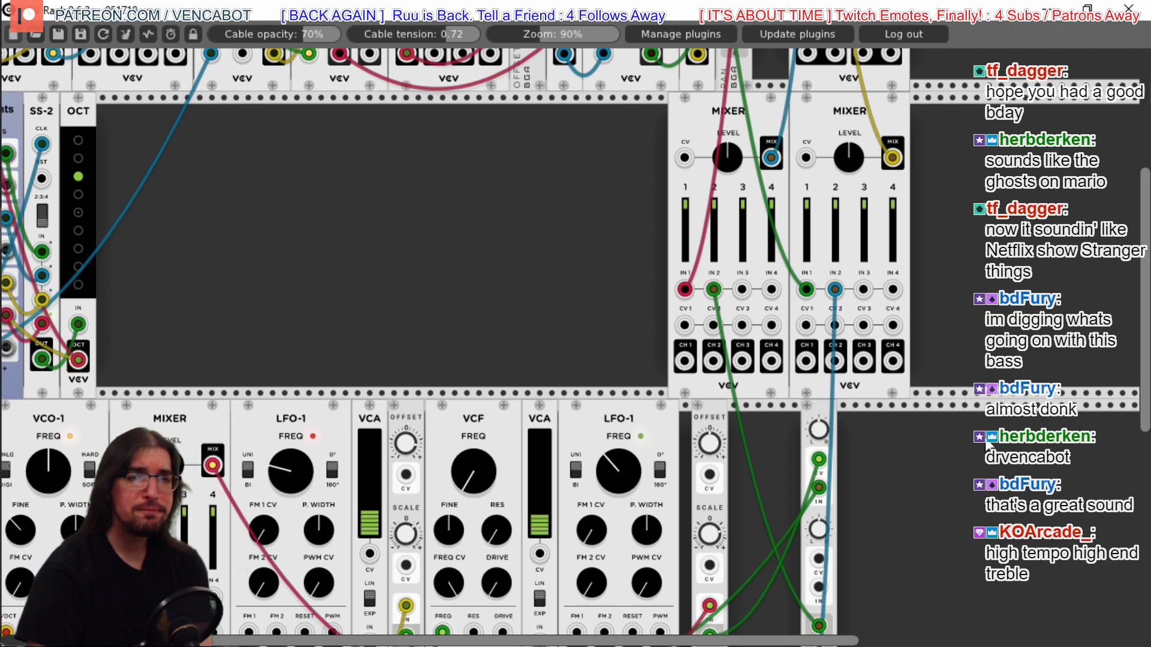
scroll(988, 447, "down", 3)
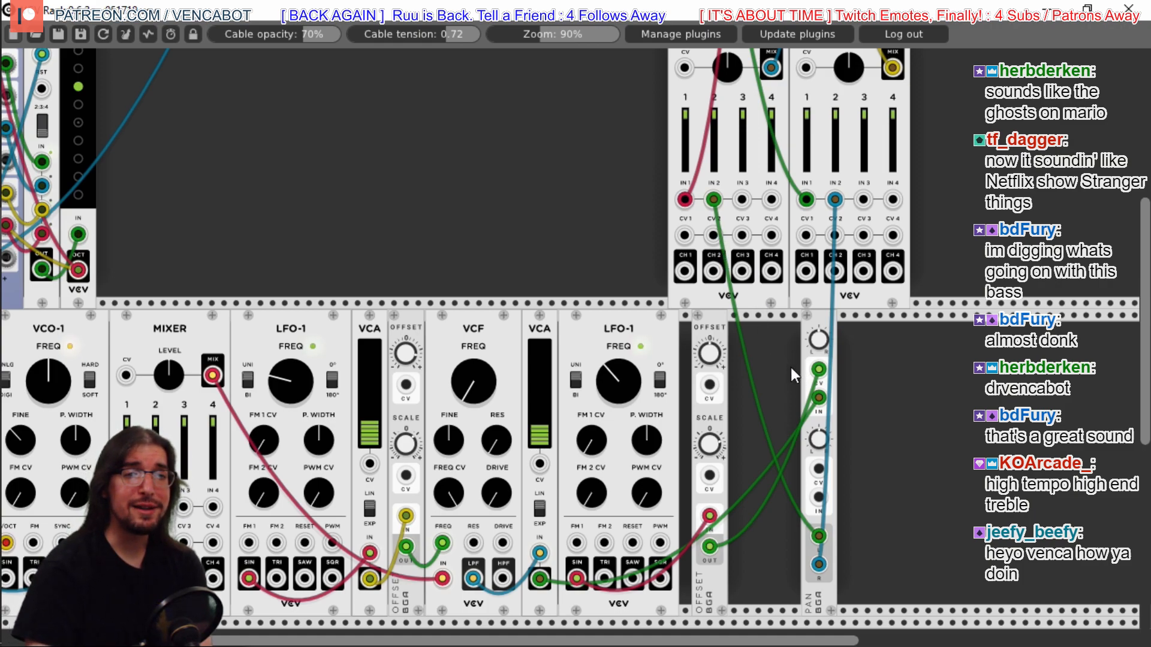
right_click(819, 321)
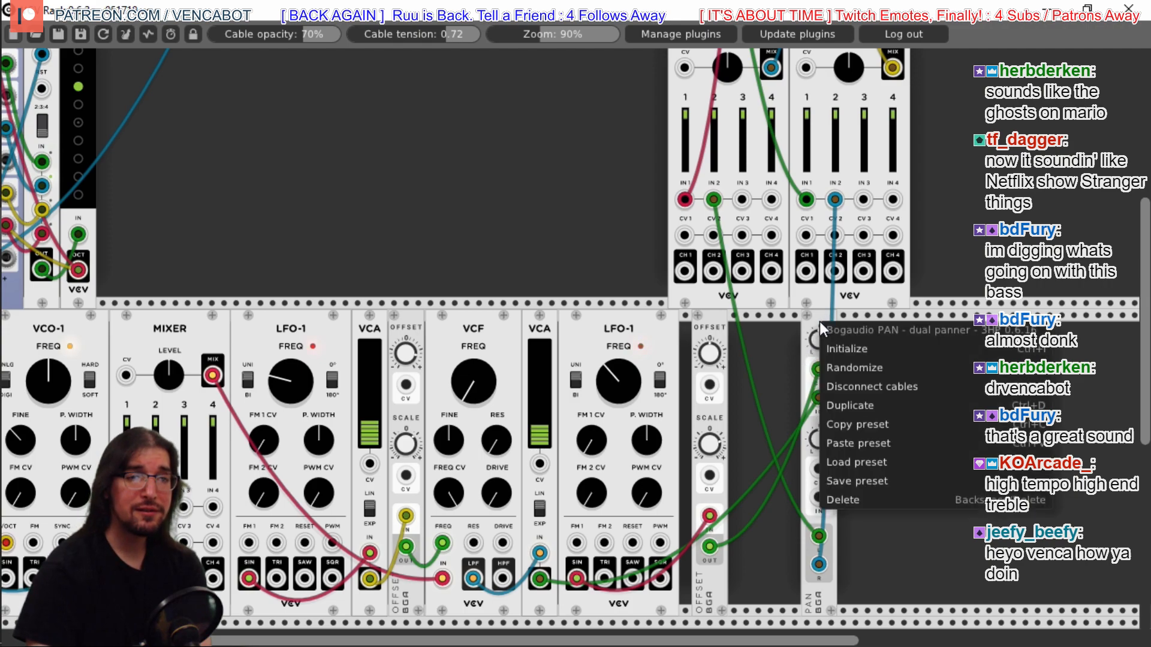
left_click(875, 499)
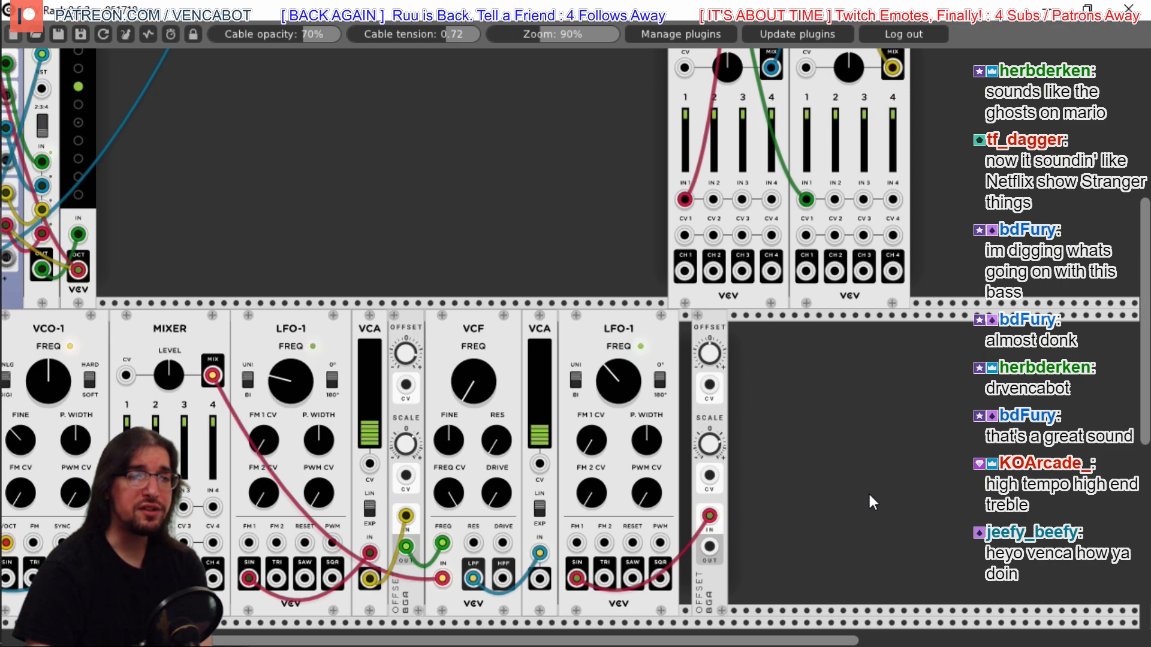
right_click(699, 329)
left_click(757, 498)
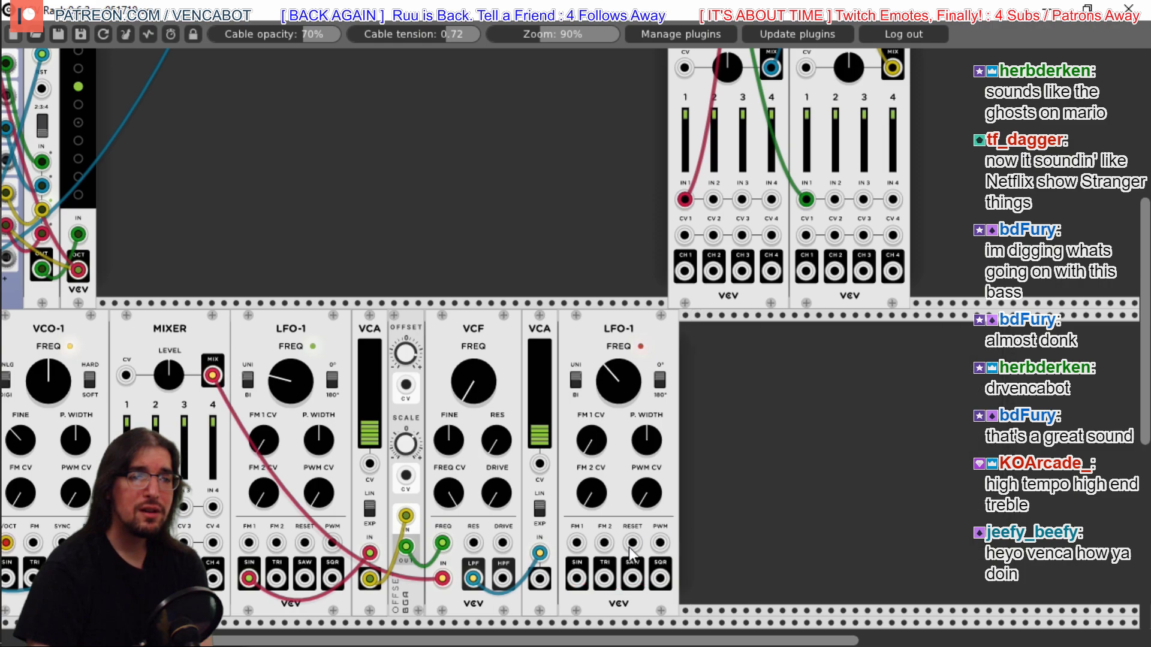
Patch the last LFO-1's SIN into the first stereo MIXER's CV 2 and the second voice's output VCA into that mixer's IN 2
left_click_drag(577, 580, 742, 333)
left_click_drag(742, 277, 722, 240)
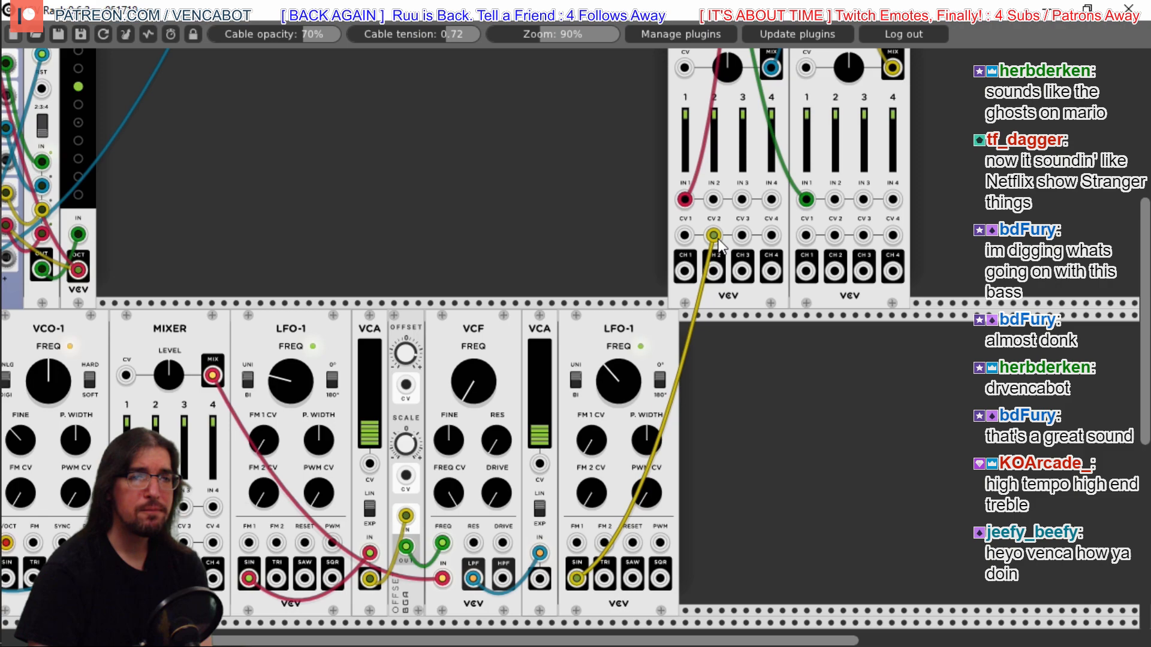
left_click_drag(540, 579, 715, 200)
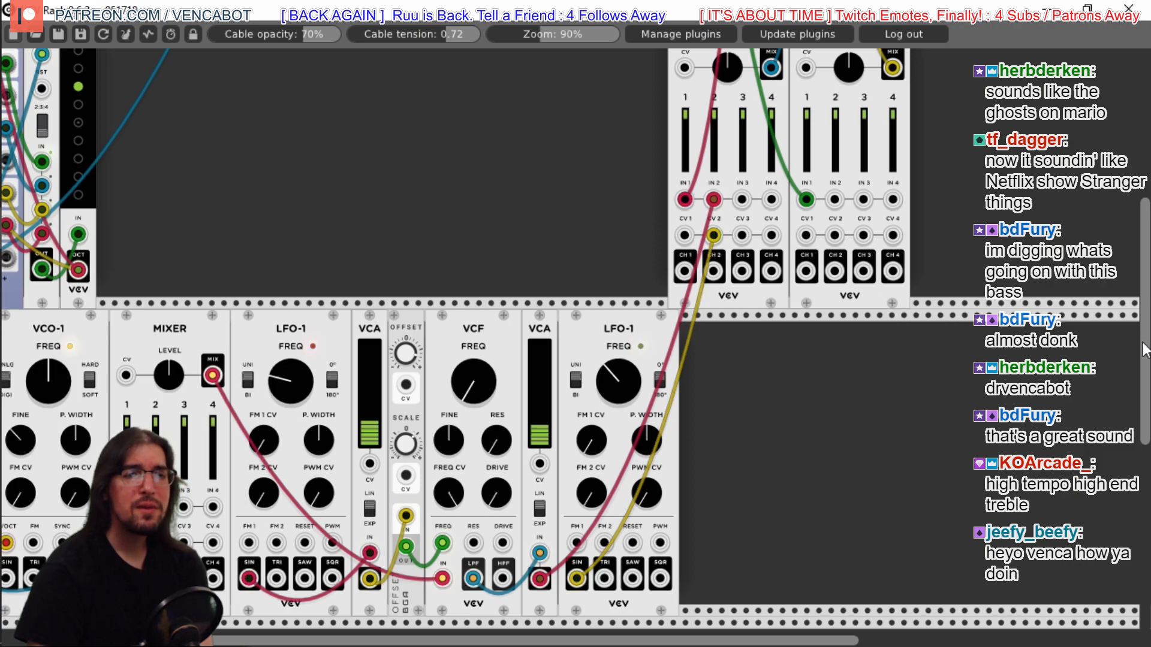
Browse the Bogaudio modules for one to add beside the second voice's last LFO-1
right_click(760, 387)
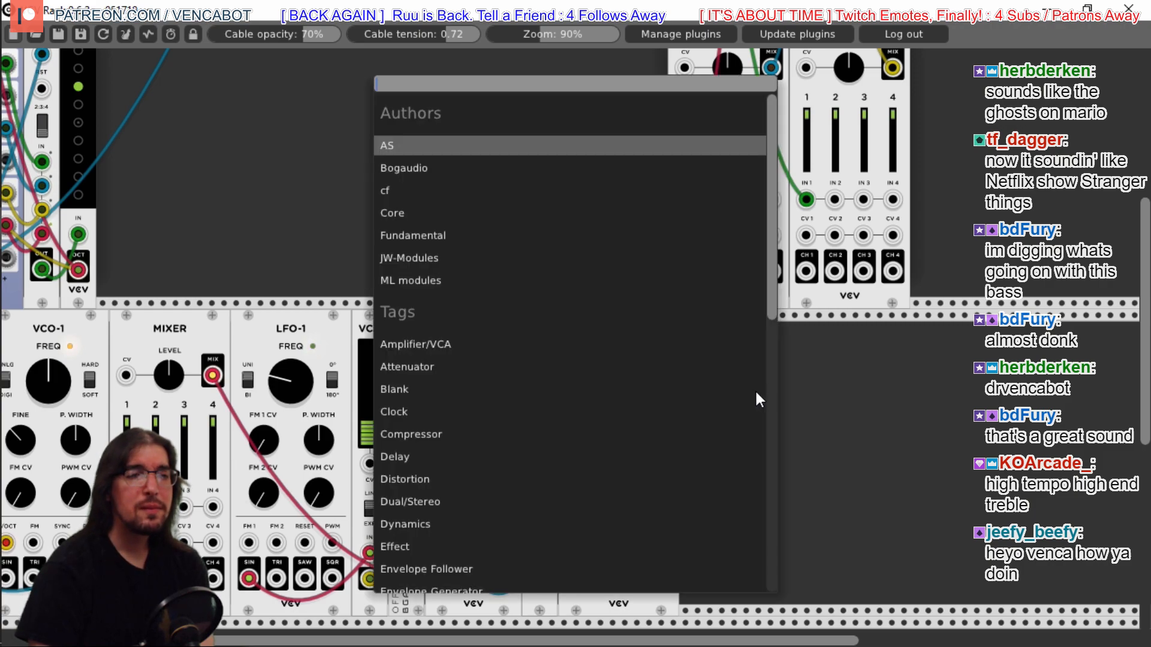
left_click(424, 169)
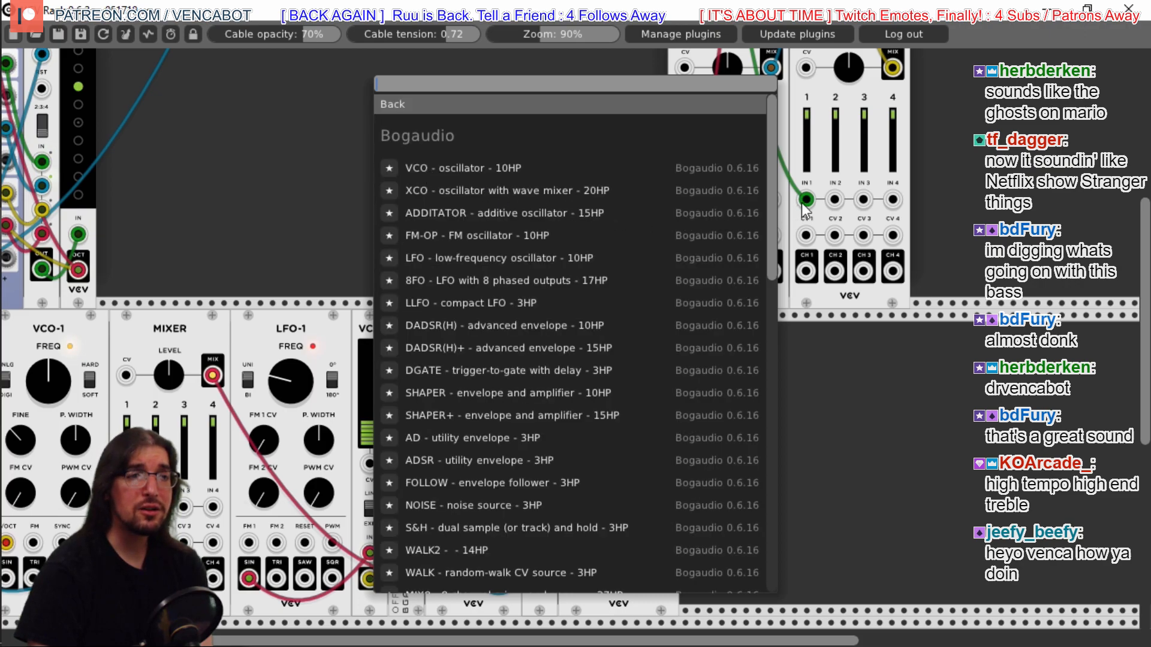
scroll(777, 206, "down", 5)
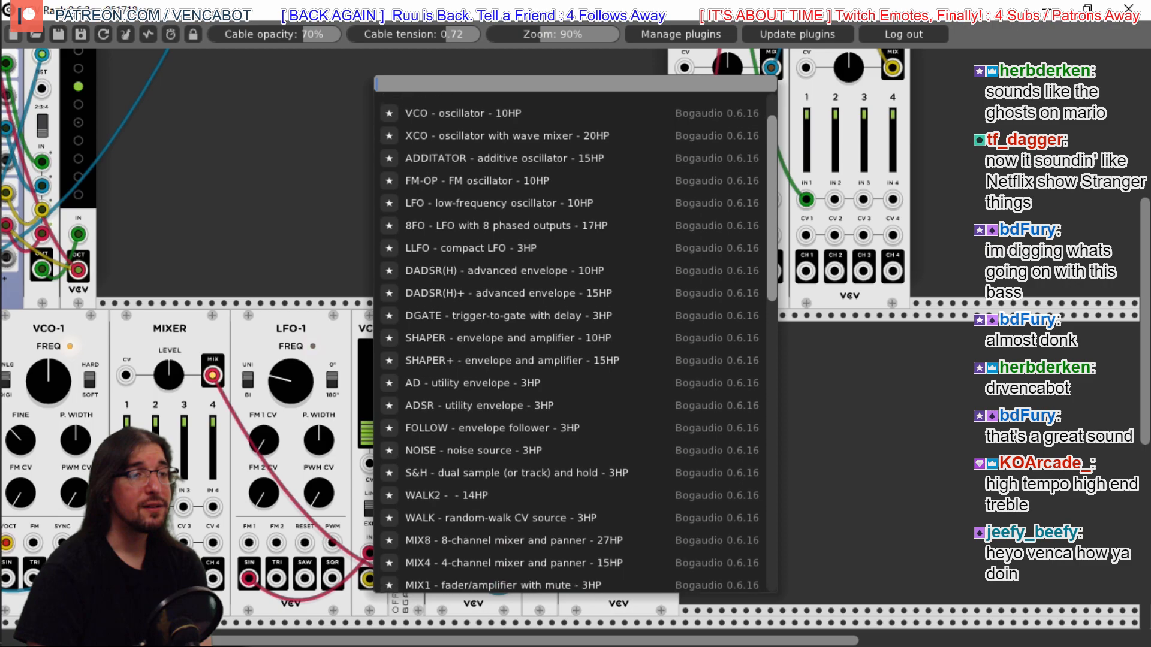
scroll(576, 342, "down", 8)
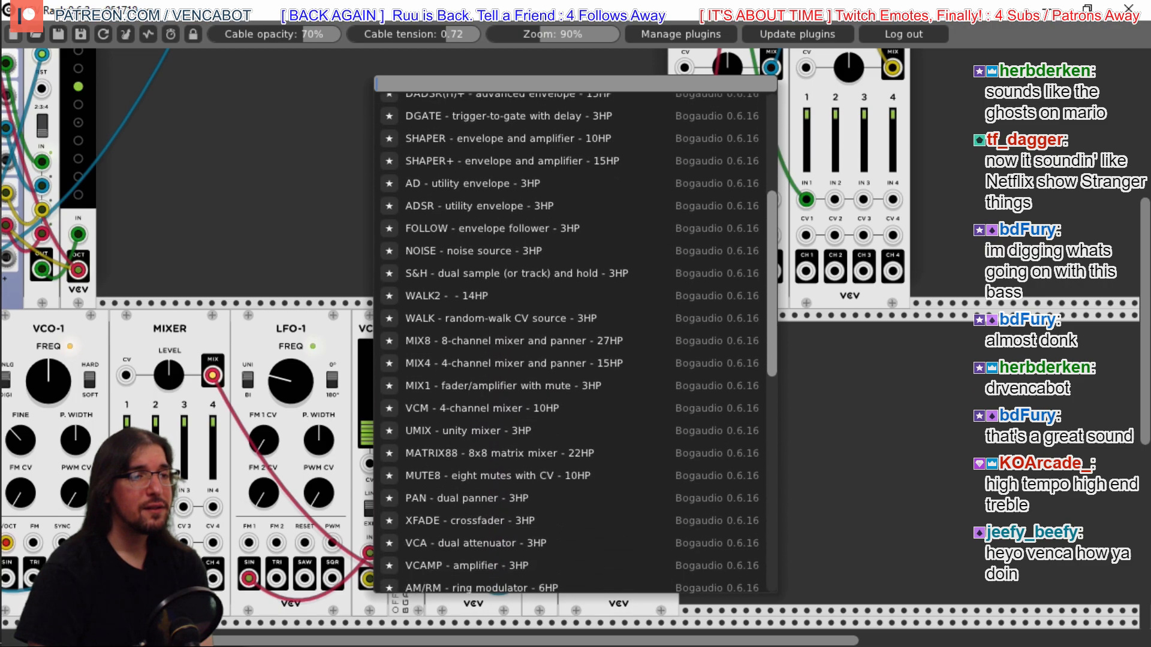
Look through the Bogaudio module list for a utility that can process a CV signal
scroll(576, 342, "down", 8)
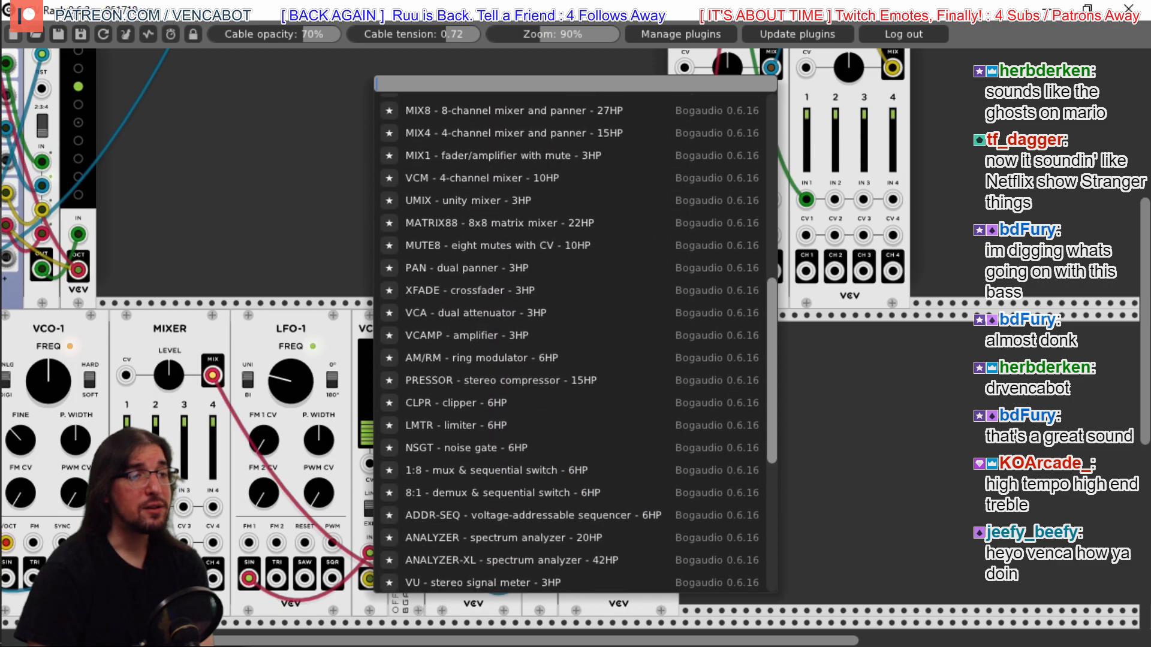
scroll(576, 342, "down", 2)
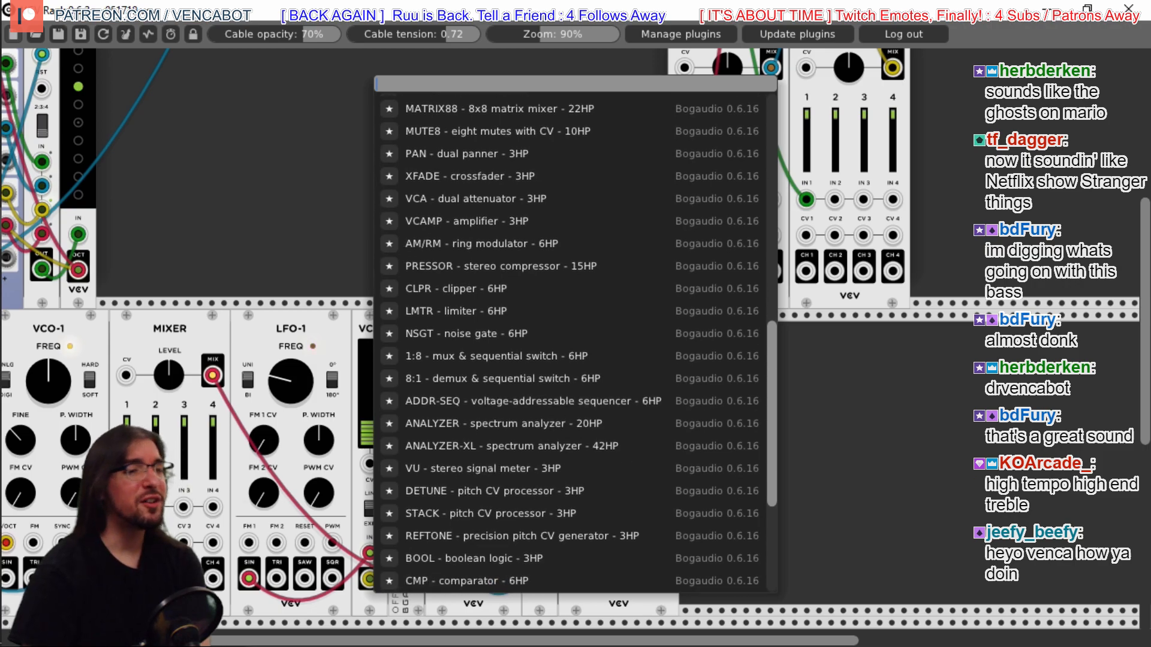
scroll(575, 342, "down", 4)
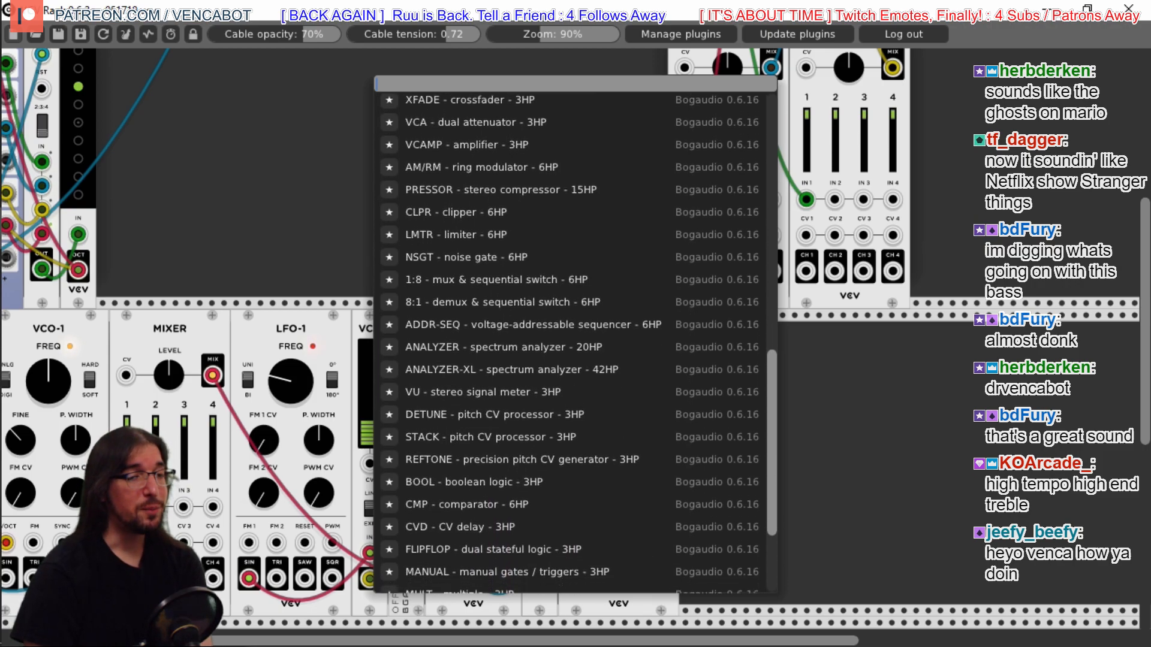
scroll(576, 342, "down", 3)
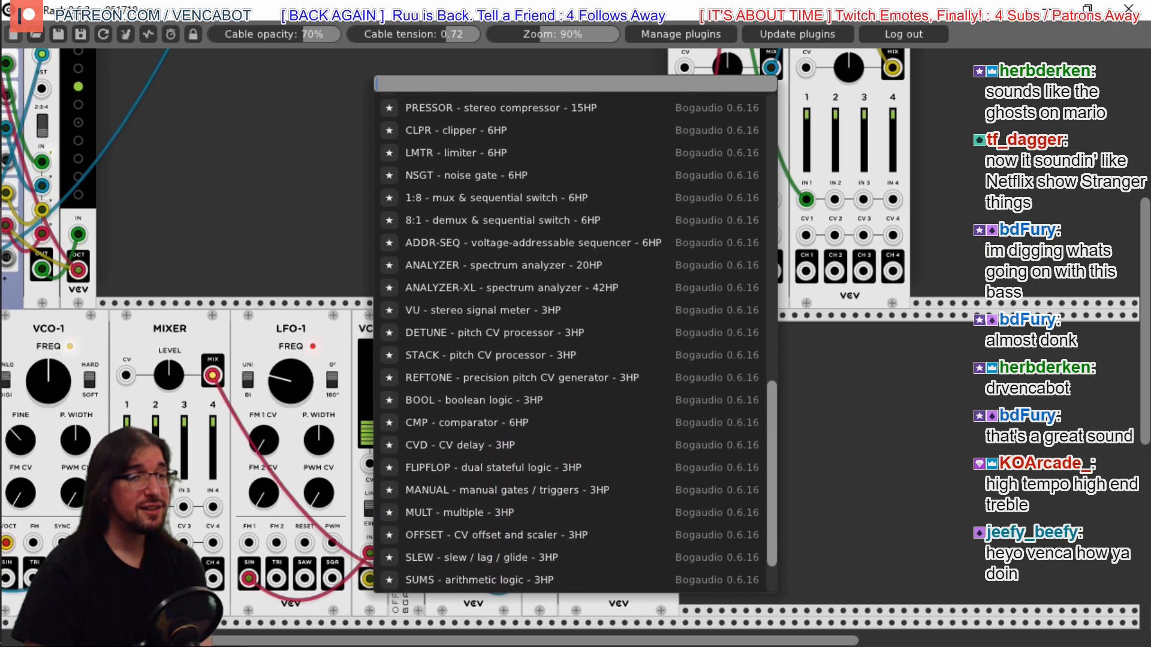
scroll(575, 341, "down", 2)
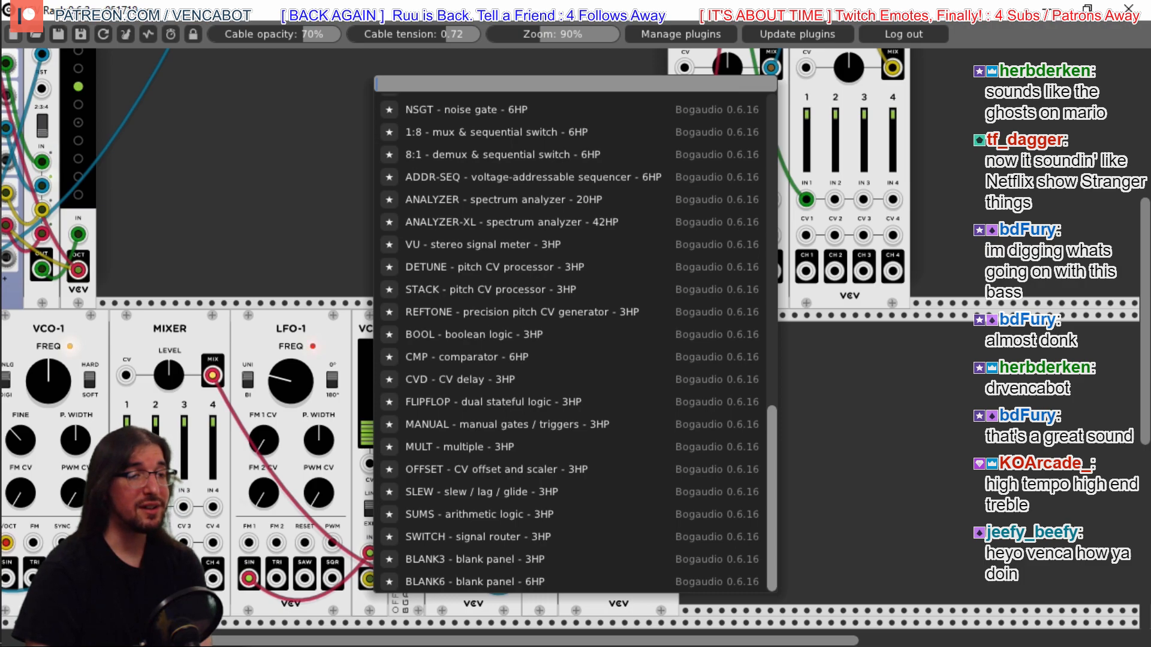
scroll(575, 342, "up", 1)
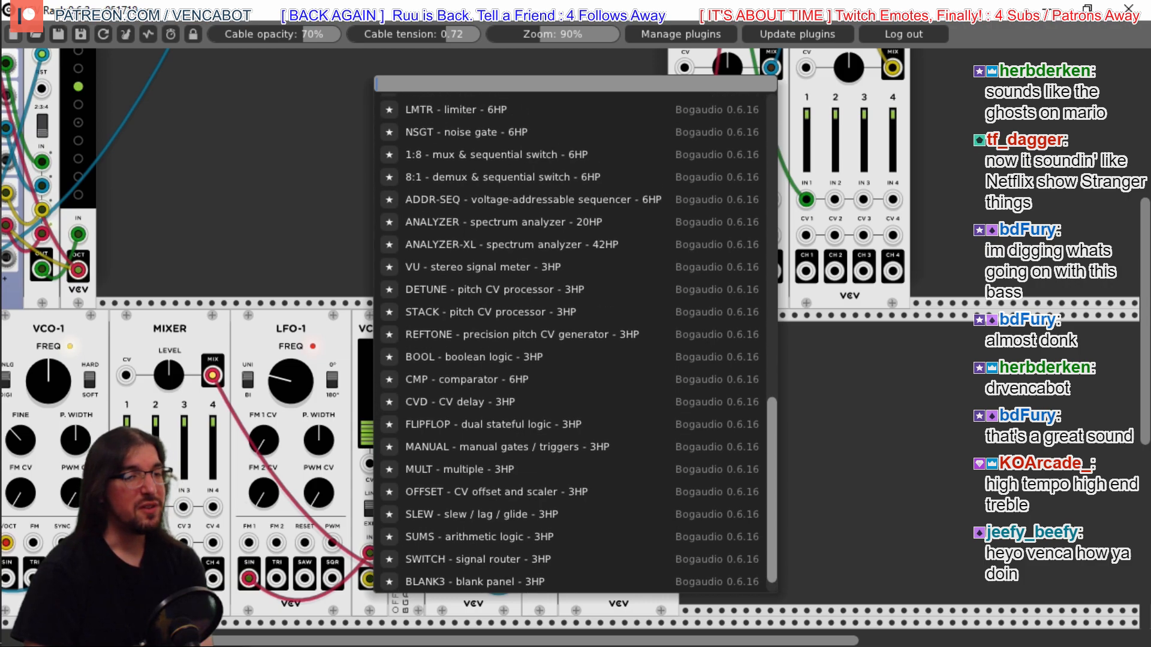
scroll(575, 342, "up", 1)
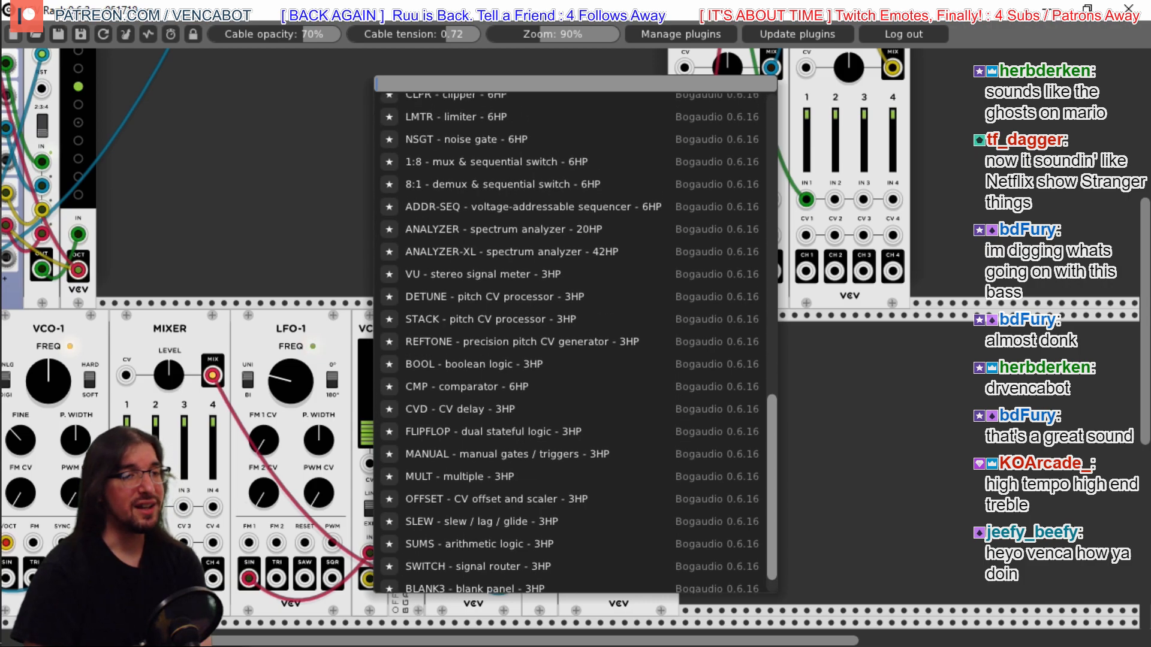
scroll(576, 342, "up", 1)
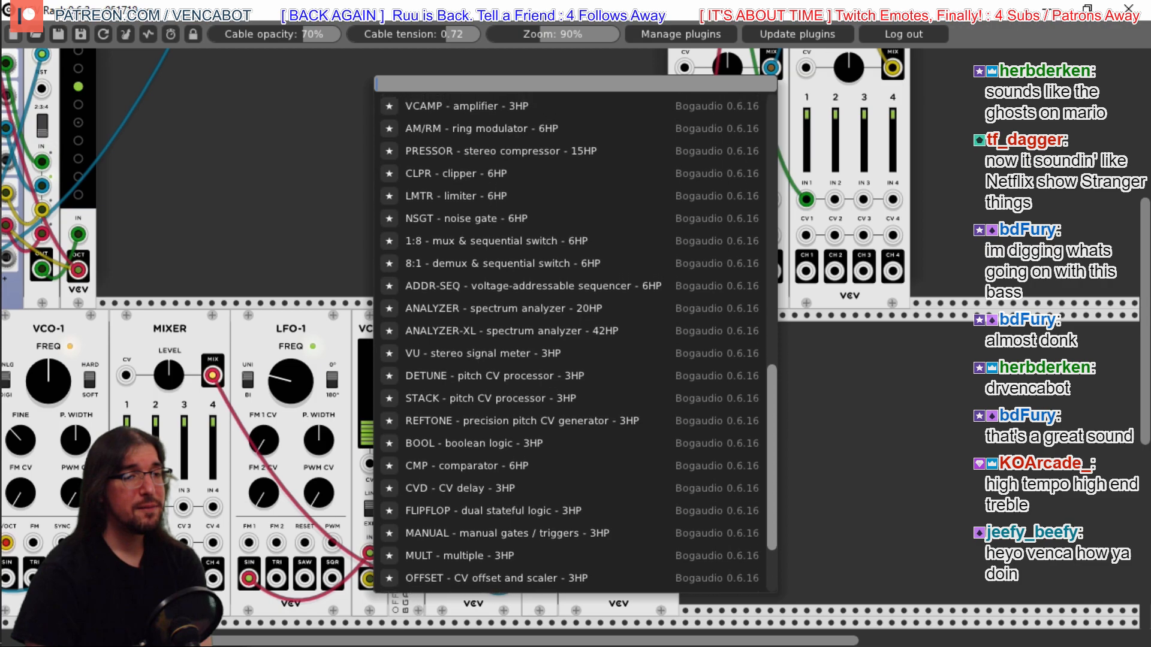
scroll(575, 342, "up", 3)
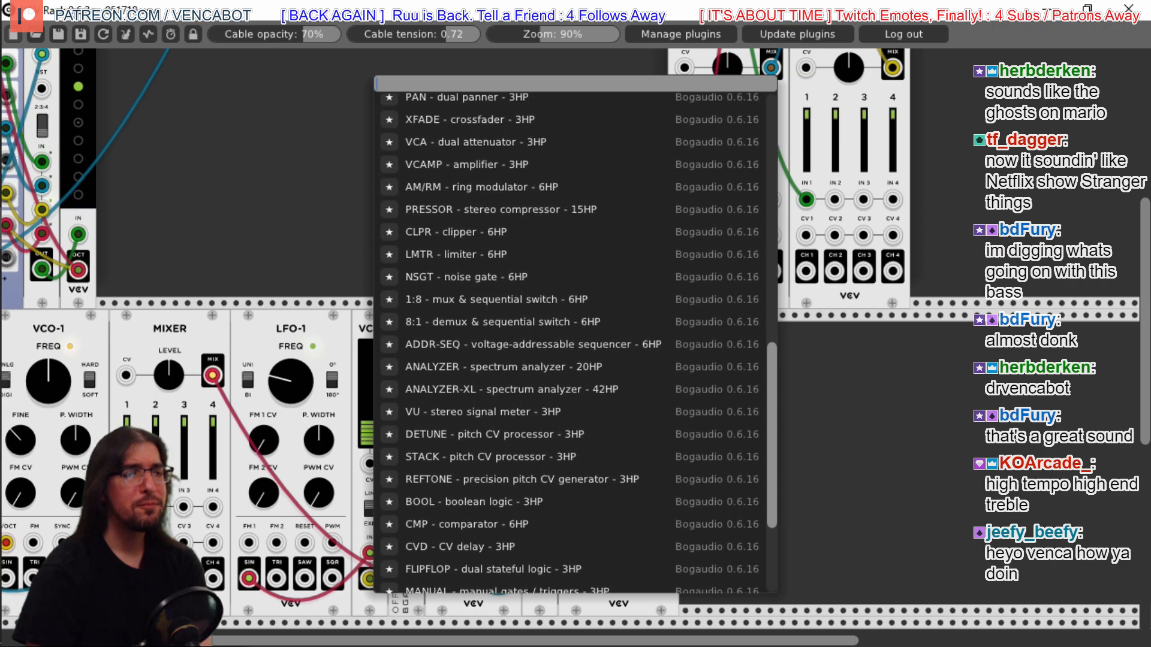
scroll(576, 342, "up", 4)
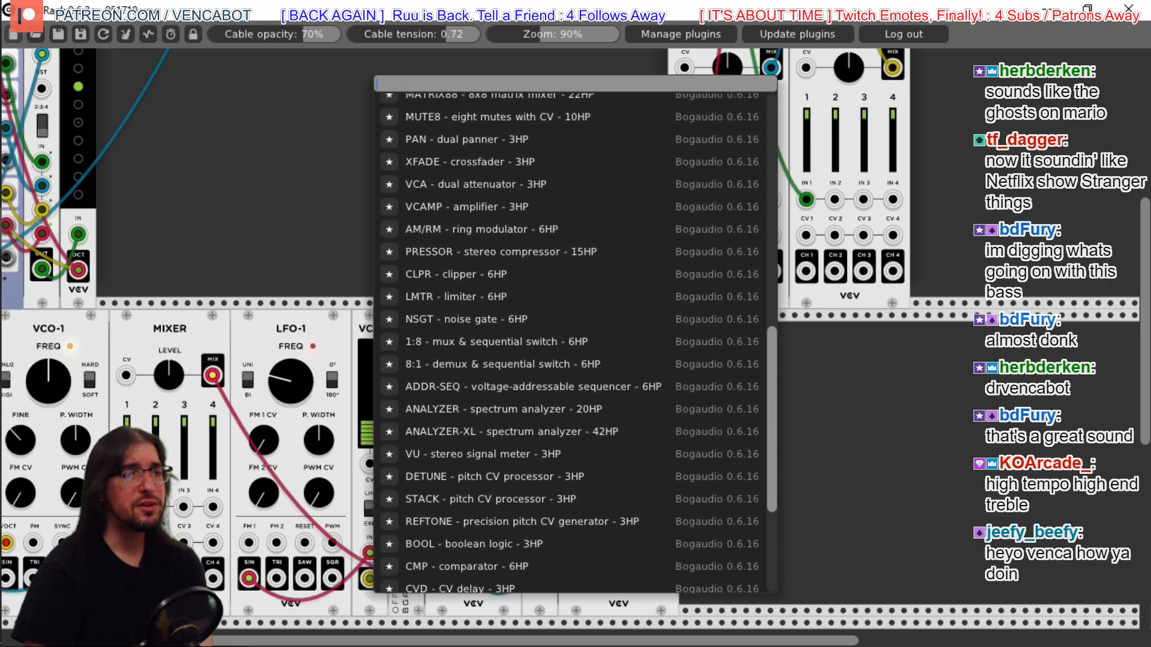
scroll(575, 341, "up", 6)
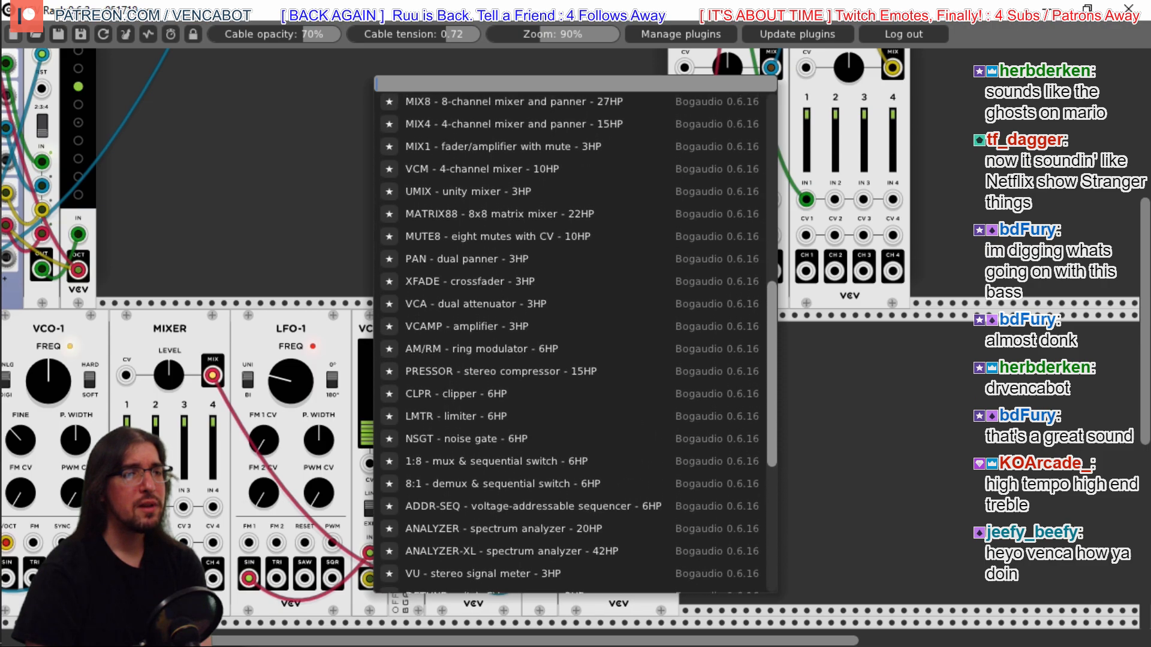
scroll(576, 342, "up", 5)
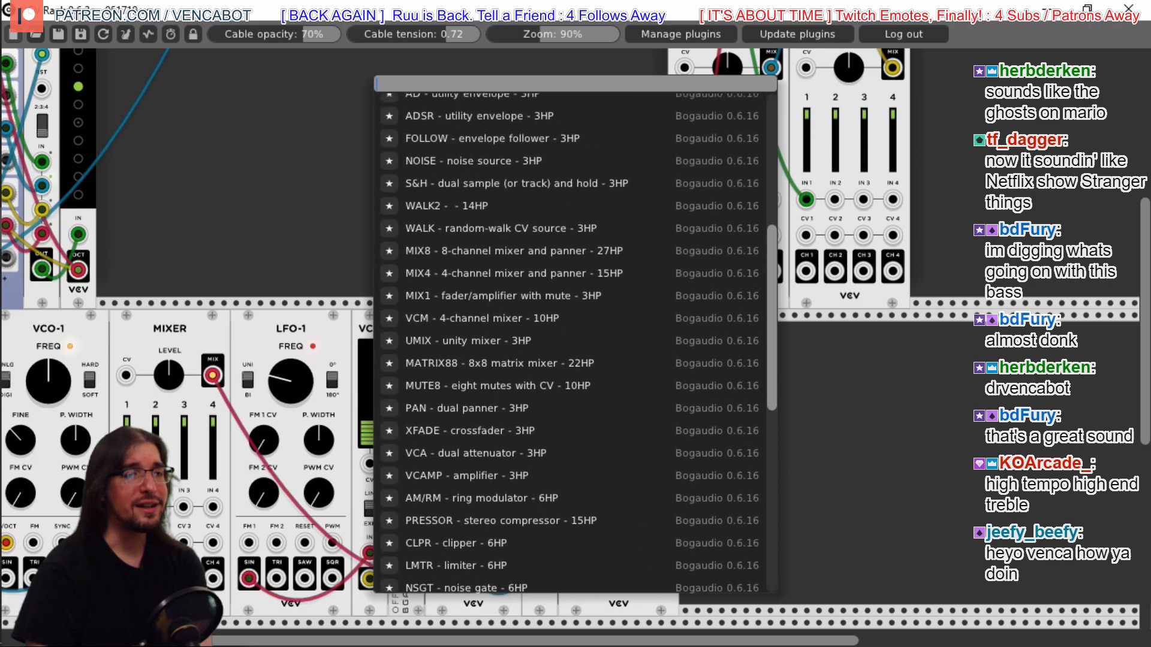
scroll(576, 342, "up", 4)
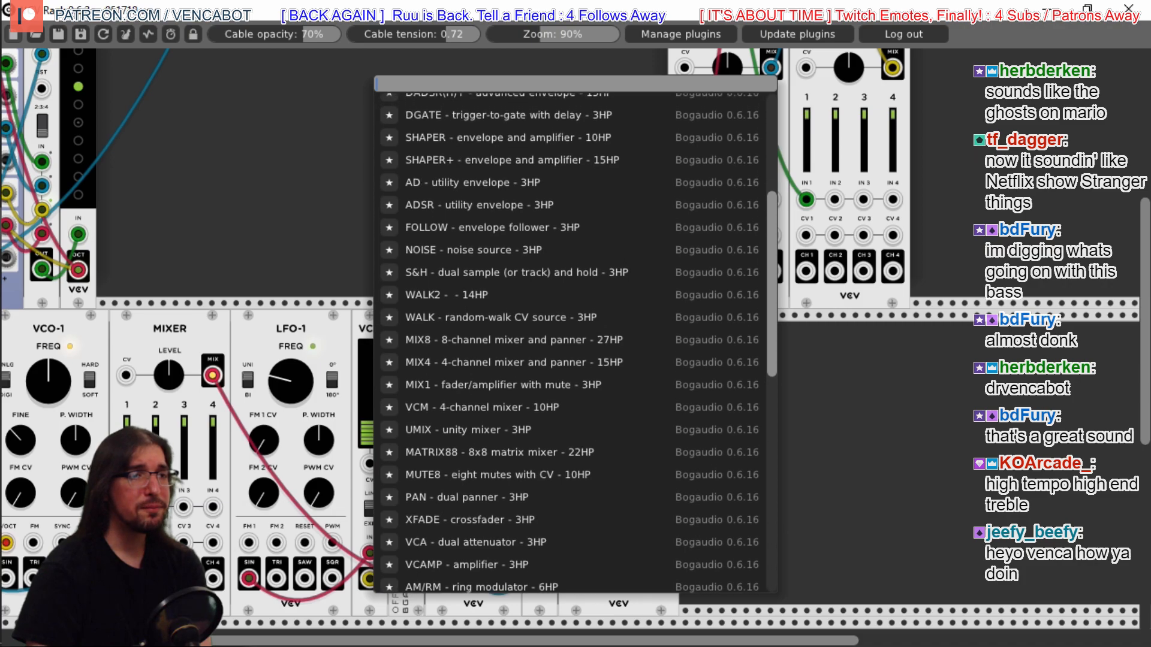
scroll(576, 342, "up", 4)
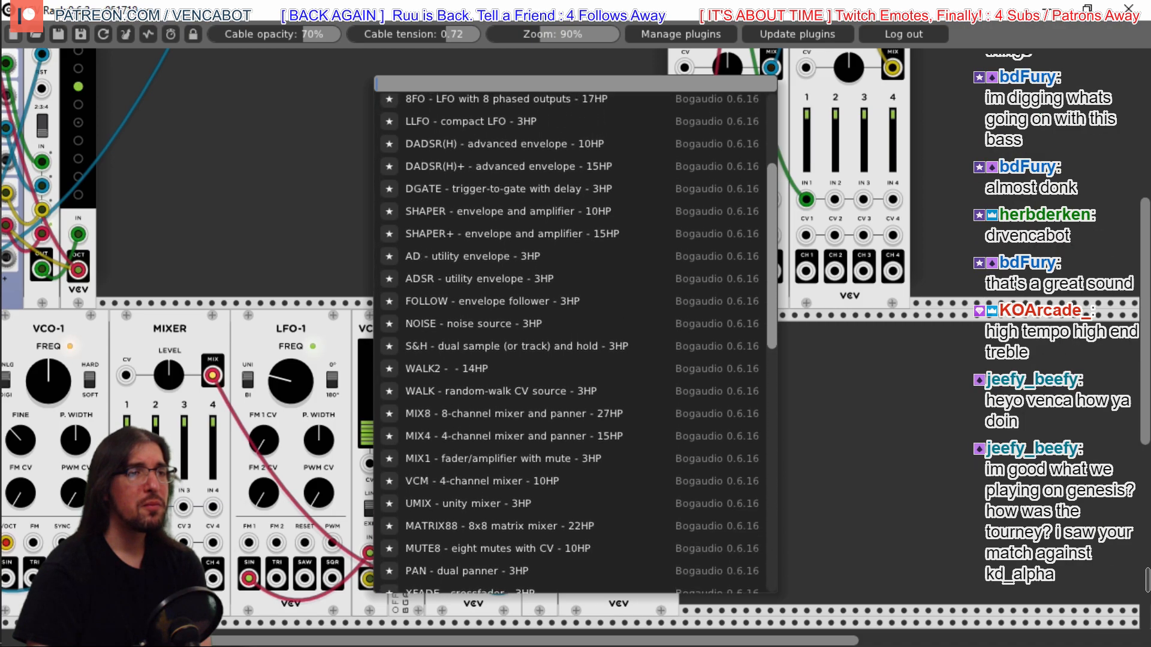
scroll(576, 342, "up", 1)
Add a Bogaudio OFFSET module and place it directly beside the last LFO-1 in the lower row
scroll(575, 342, "down", 12)
scroll(774, 210, "down", 3)
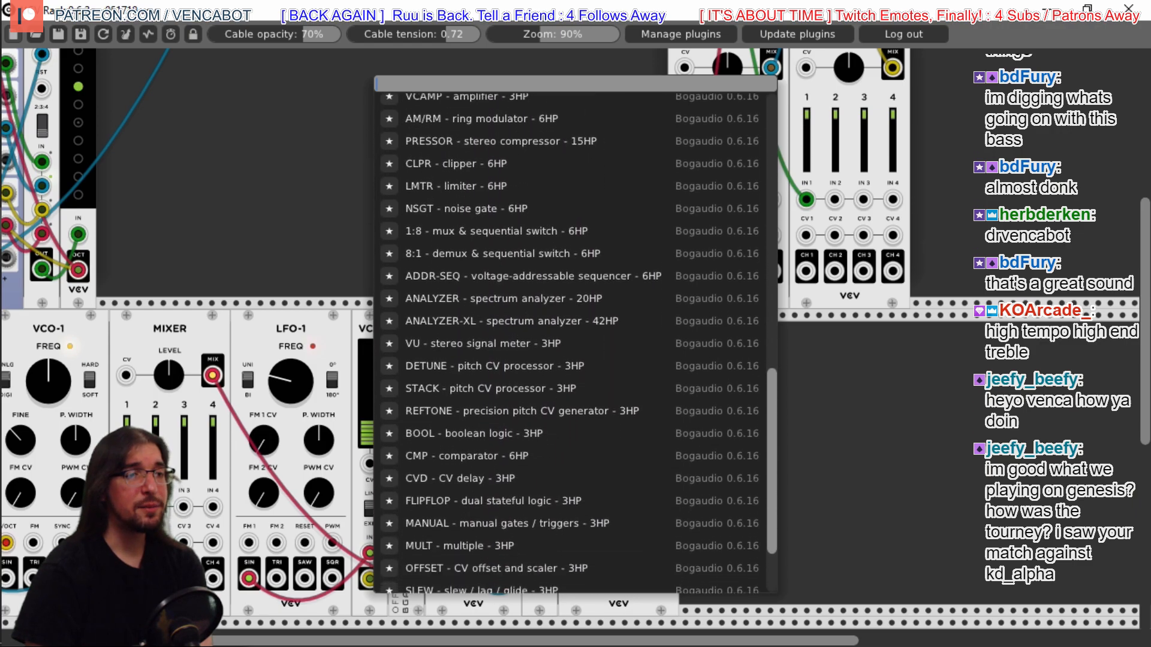
left_click(454, 500)
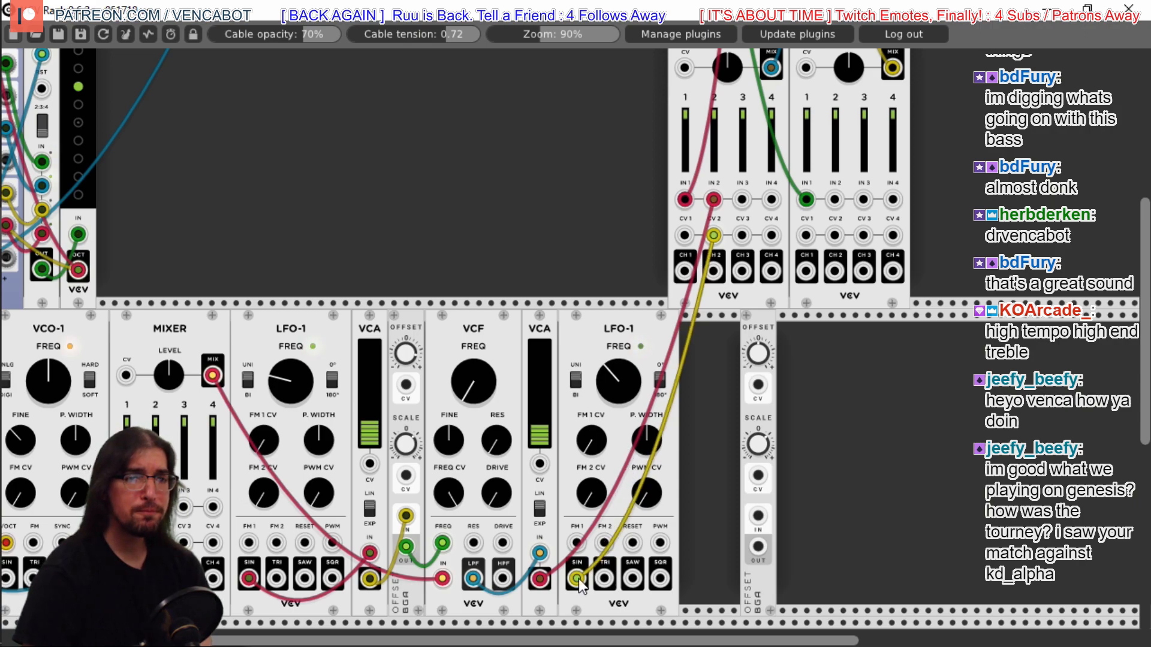
left_click_drag(749, 324, 719, 330)
Add two Fundamental Scope modules side by side, next to the new OFFSET module
right_click(847, 383)
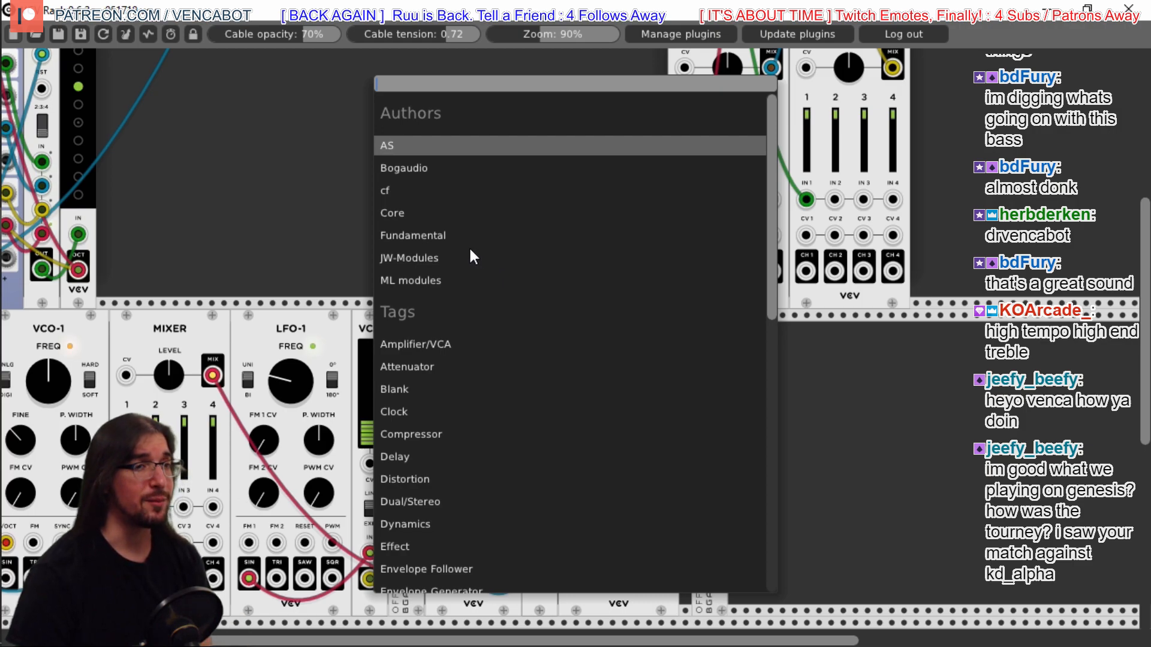
left_click(396, 235)
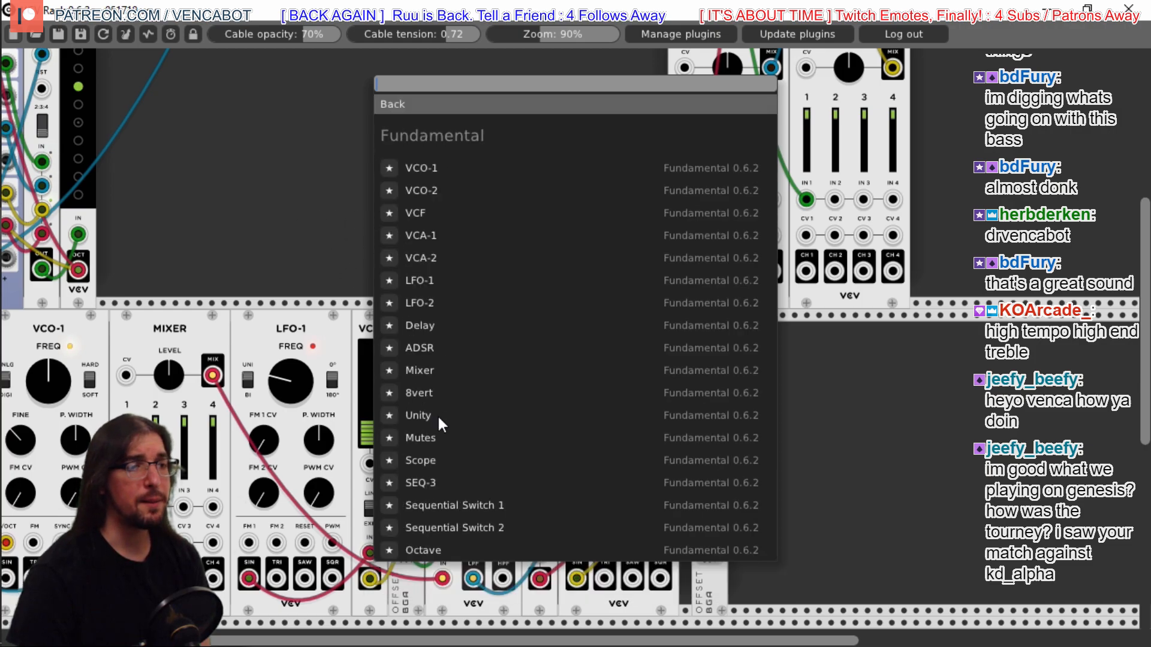
left_click(427, 462)
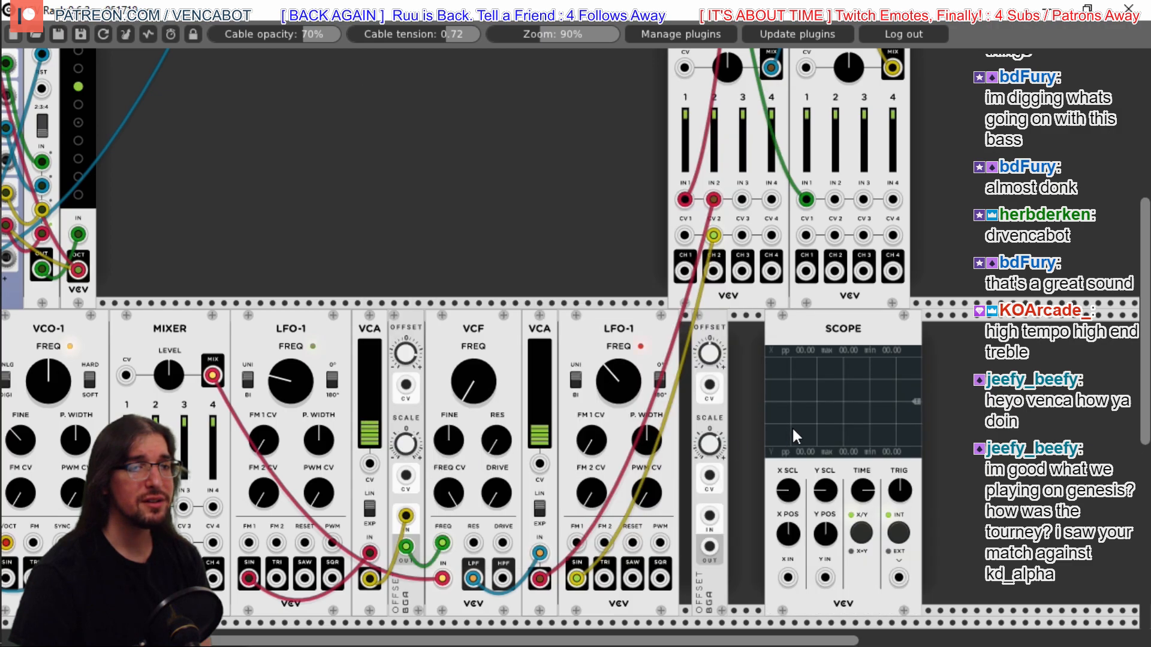
left_click_drag(833, 336, 807, 337)
right_click(915, 361)
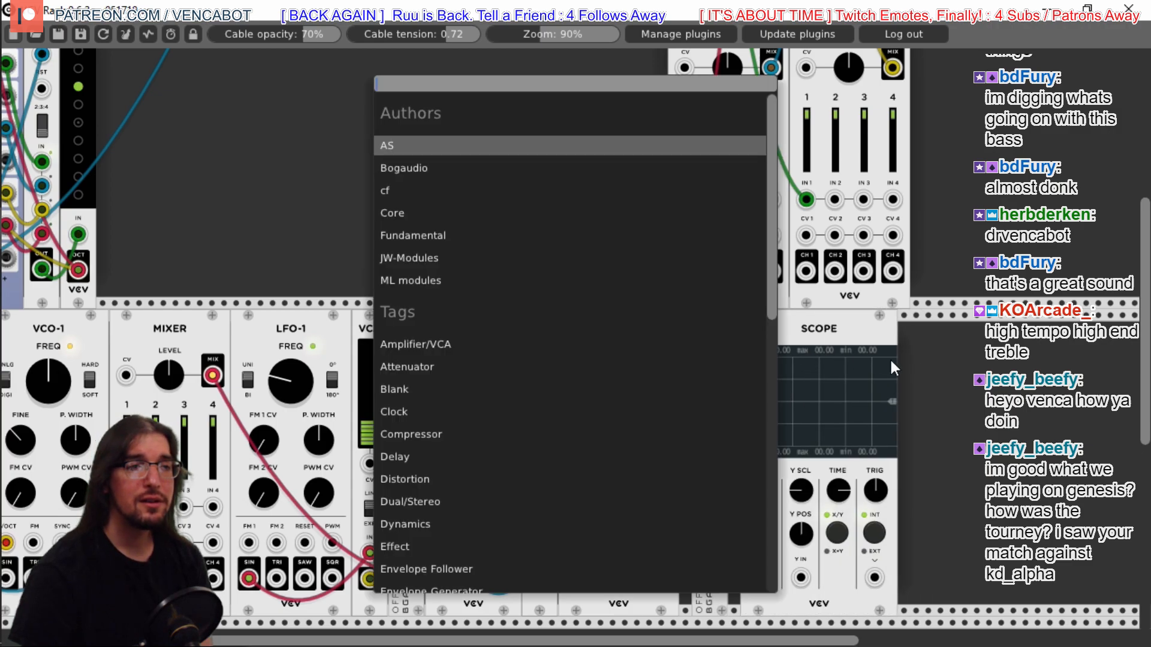
left_click(440, 240)
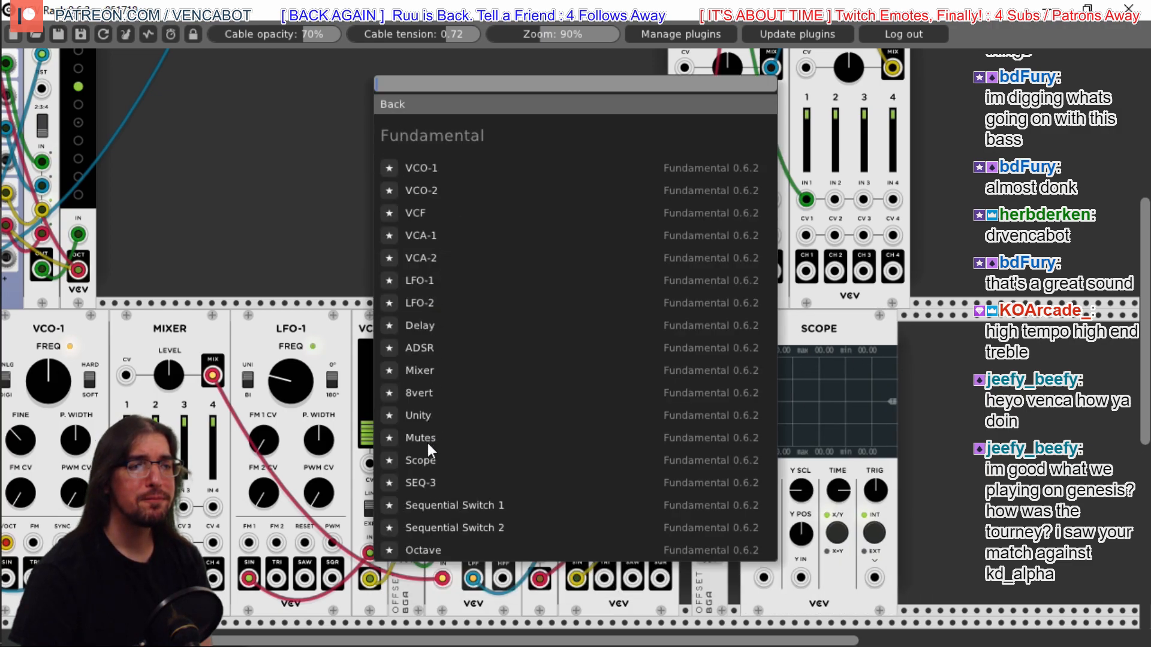
left_click(435, 460)
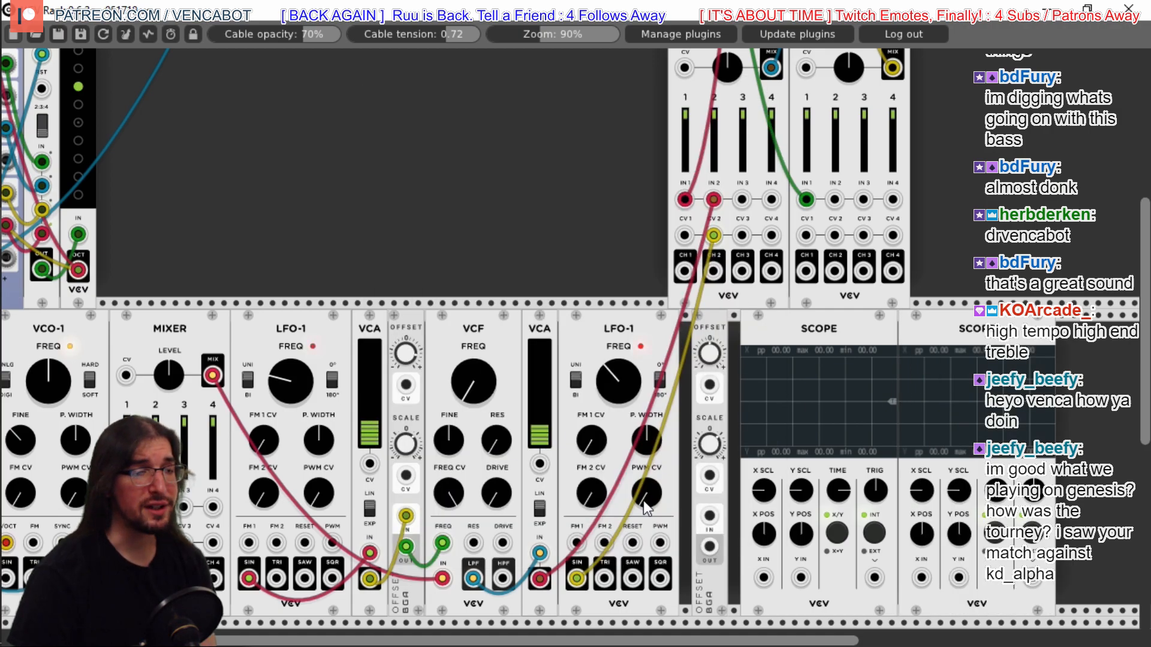
Patch the last LFO-1's sine output to the first Scope and through the new OFFSET to the second Scope, inverting the OFFSET's scale
mouse_move(639, 514)
left_mouse_down()
mouse_move(575, 581)
mouse_move(743, 594)
mouse_move(764, 578)
left_mouse_up()
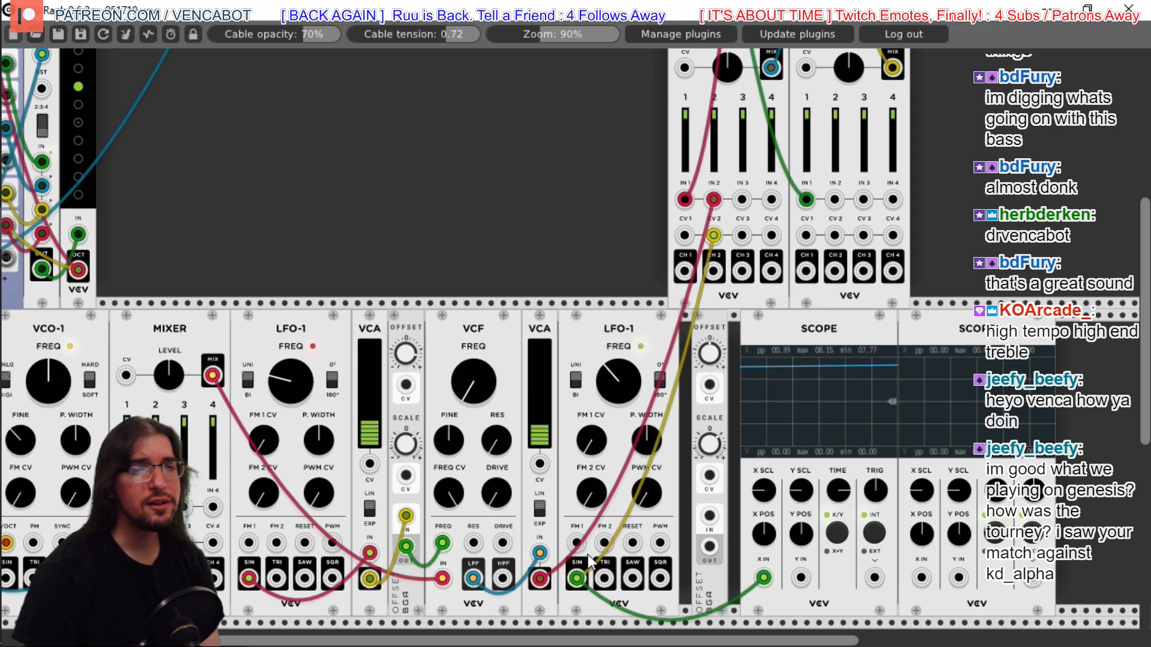
mouse_move(591, 576)
left_mouse_down()
mouse_move(729, 516)
mouse_move(710, 515)
mouse_move(712, 549)
mouse_move(852, 590)
mouse_move(921, 578)
left_mouse_up()
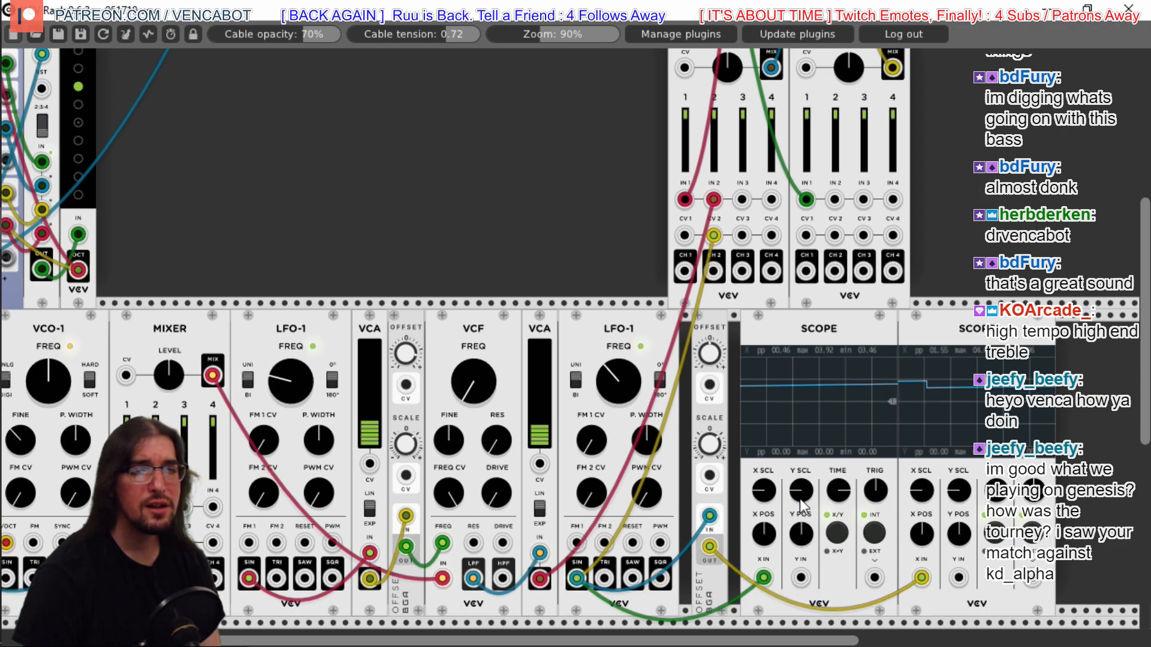
left_click_drag(709, 443, 709, 551)
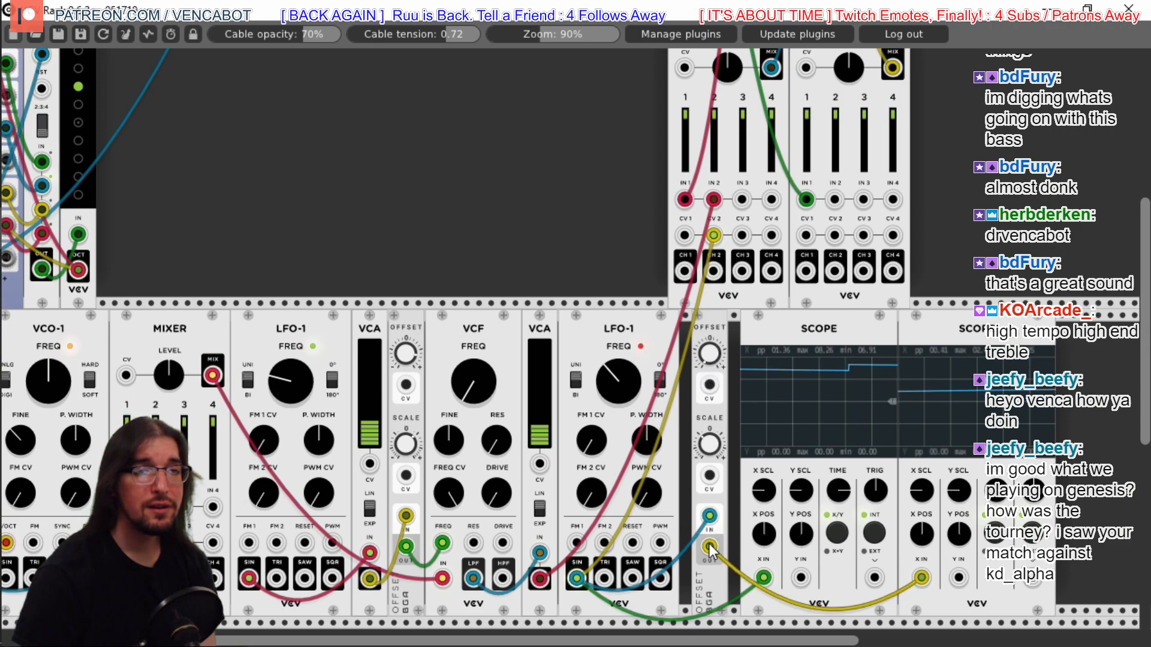
Patch the new OFFSET's output into input 2 of the second upper Mixer and lower the last LFO-1's frequency
left_click_drag(711, 548, 843, 214)
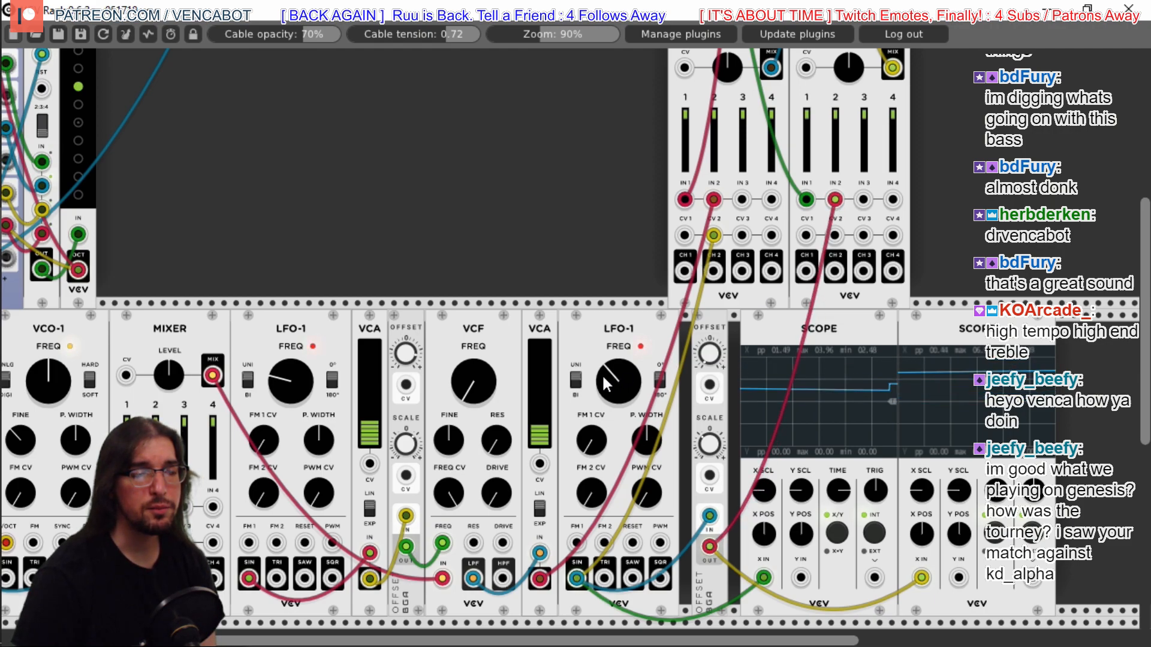
left_click_drag(619, 382, 619, 393)
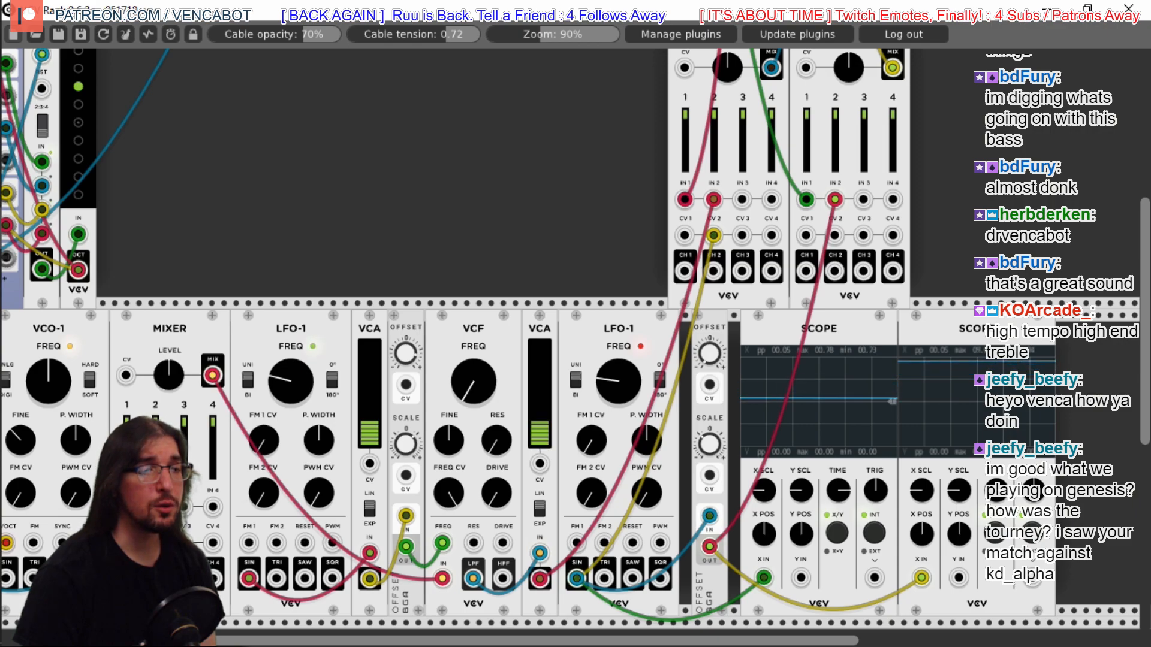
Bypass the VCF by connecting the lower Mixer's mix output straight to the second VCA's input
left_click_drag(540, 553, 509, 555)
left_click_drag(443, 585, 539, 553)
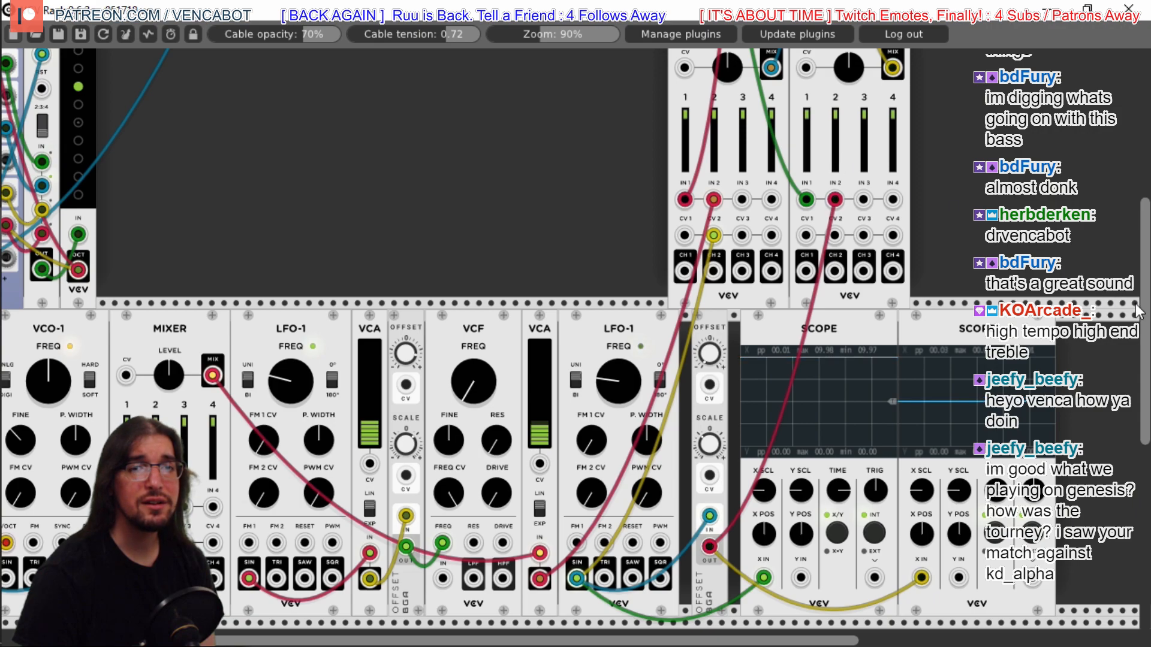
Move the OFFSET cable on the second upper Mixer from input 2 to CV 2
scroll(1145, 321, "up", 6)
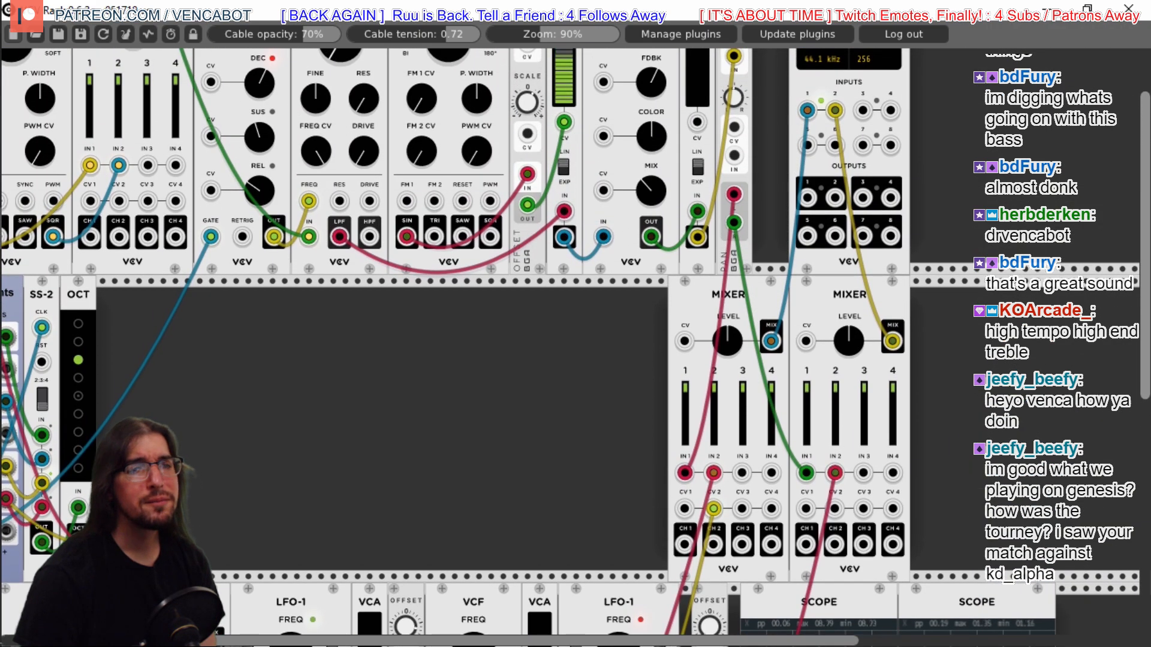
scroll(1145, 321, "down", 2)
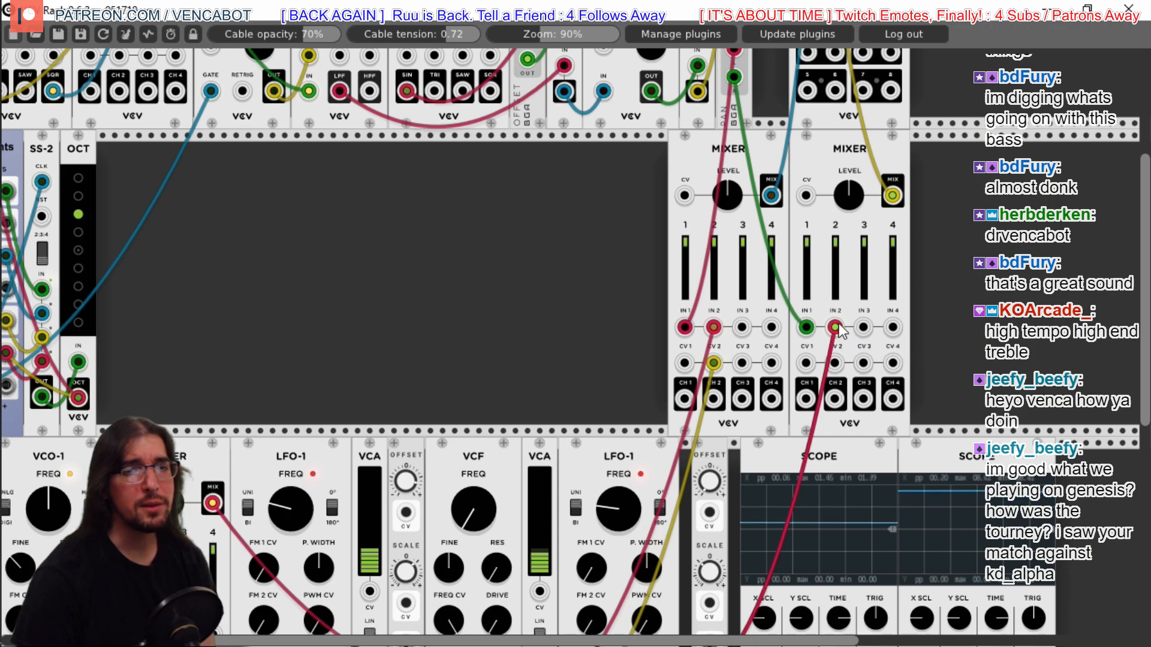
left_click_drag(835, 326, 835, 363)
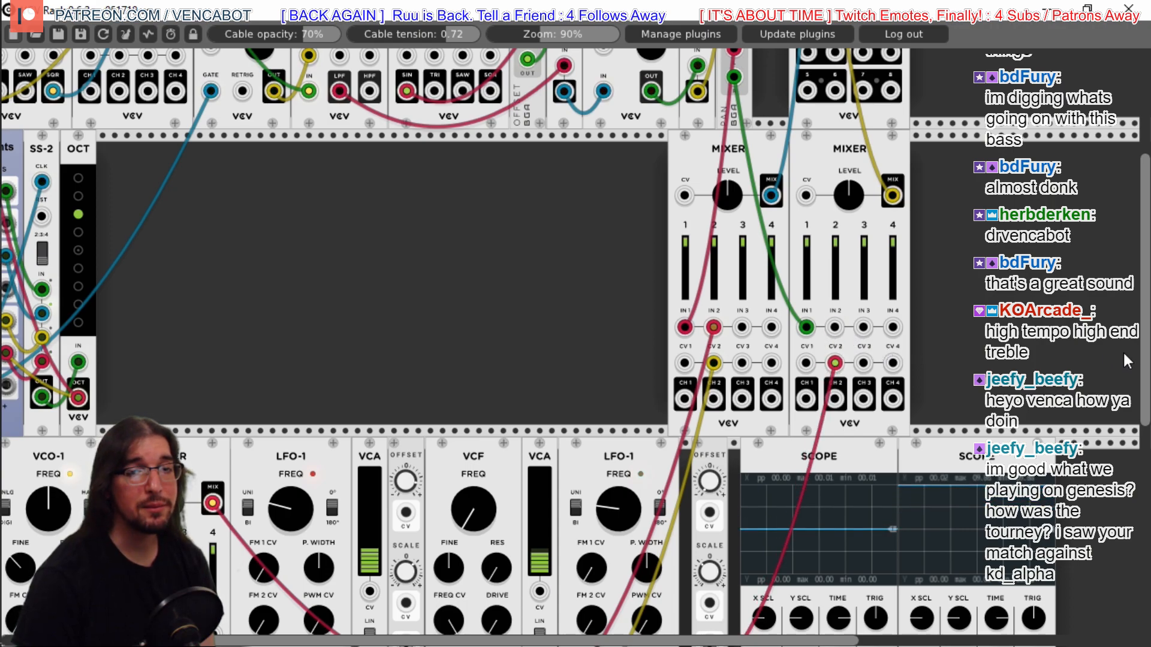
Patch the second VCA's output into input 2 of the second upper Mixer as well
scroll(835, 363, "down", 1)
scroll(721, 487, "down", 3)
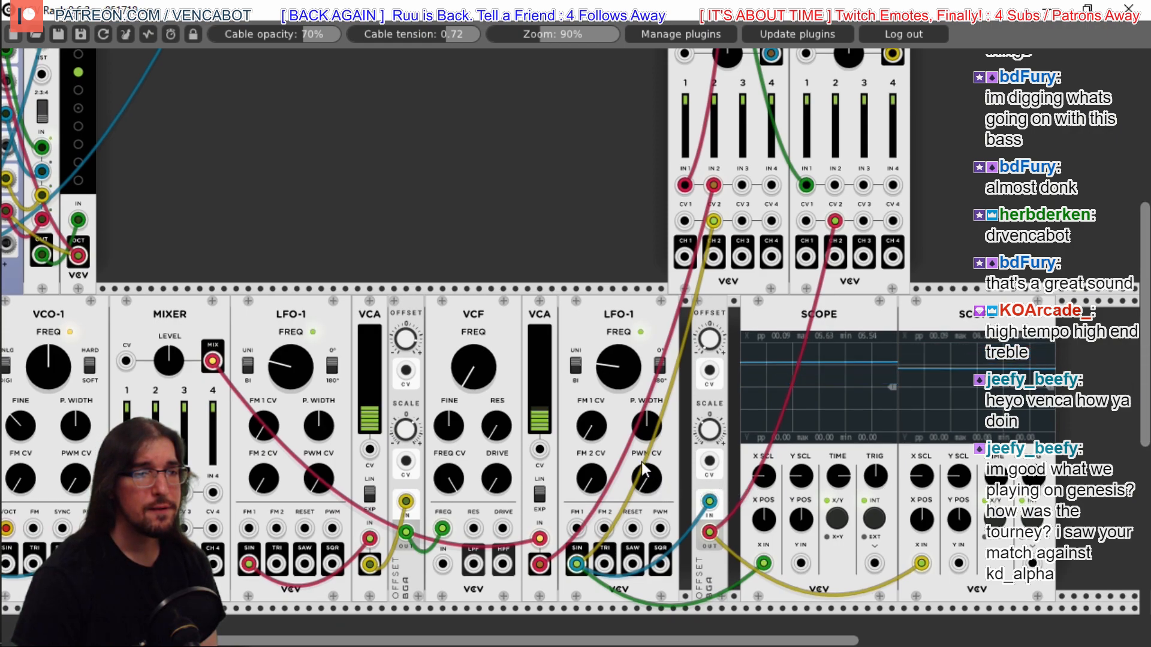
left_click_drag(539, 564, 833, 188)
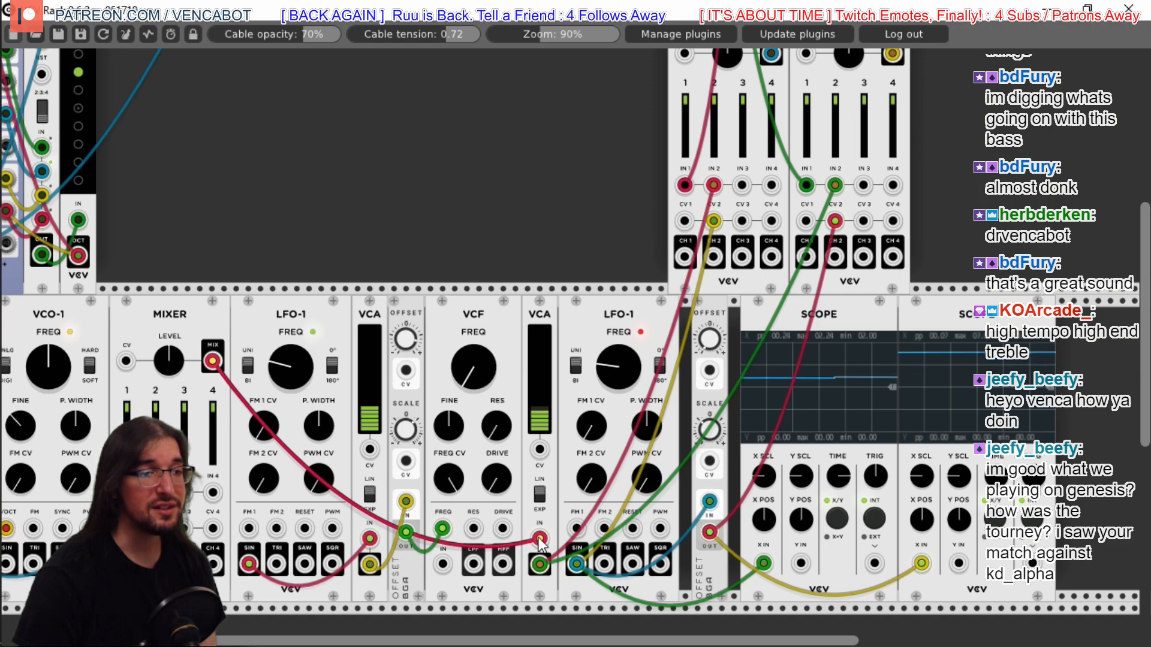
Restore the routing from the lower Mixer through the VCF low-pass output to the second VCA, and raise that VCA's level
mouse_move(540, 542)
left_mouse_down()
mouse_move(443, 563)
mouse_move(510, 557)
mouse_move(540, 538)
left_mouse_up()
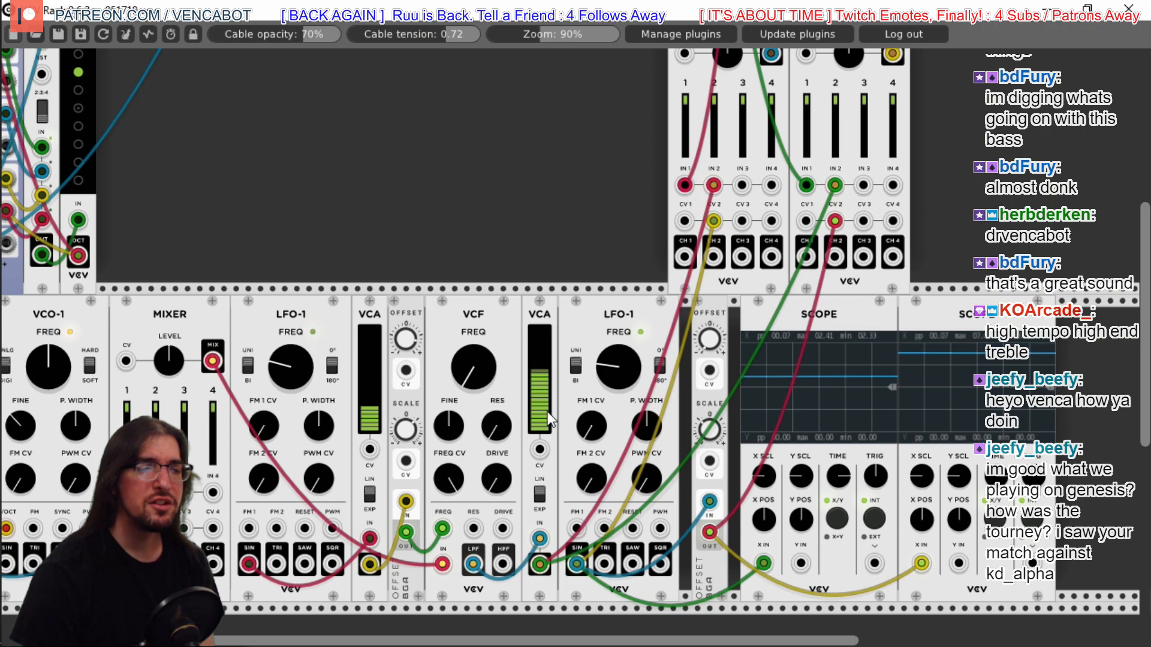
left_click_drag(472, 640, 428, 640)
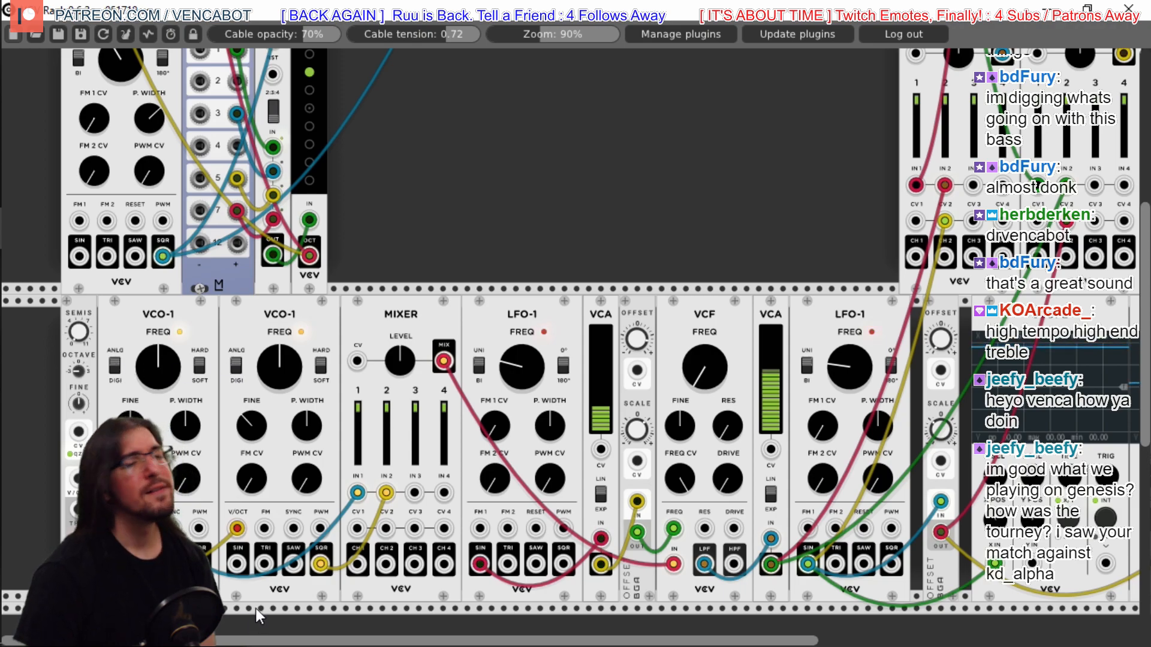
left_click_drag(296, 642, 314, 642)
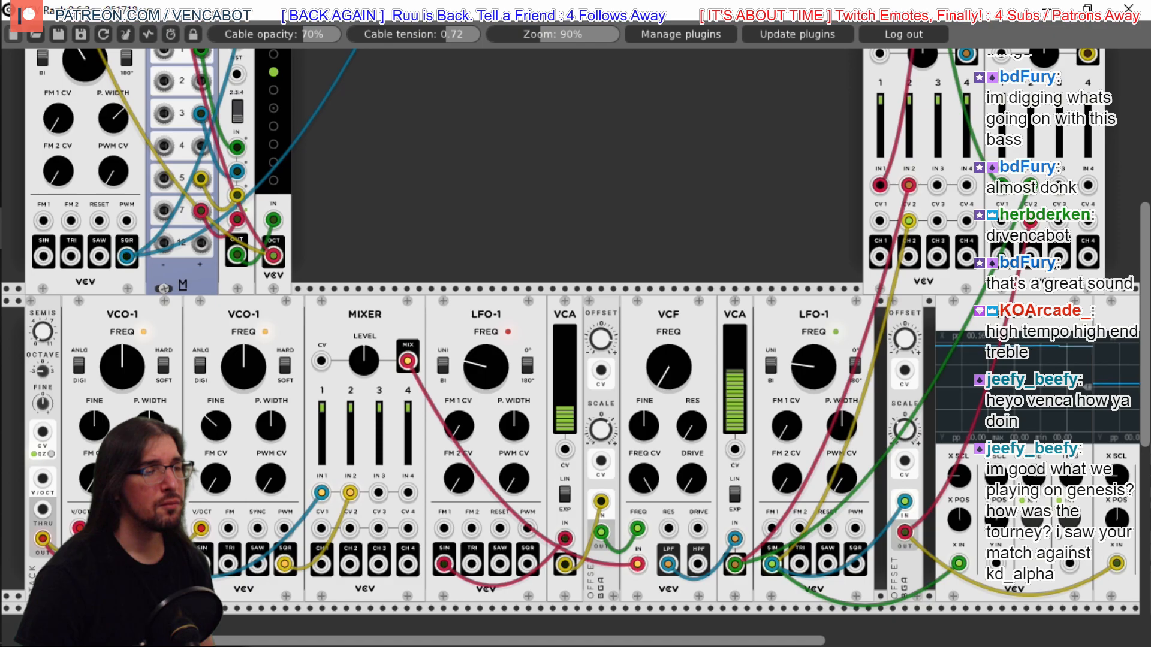
scroll(350, 198, "up", 3)
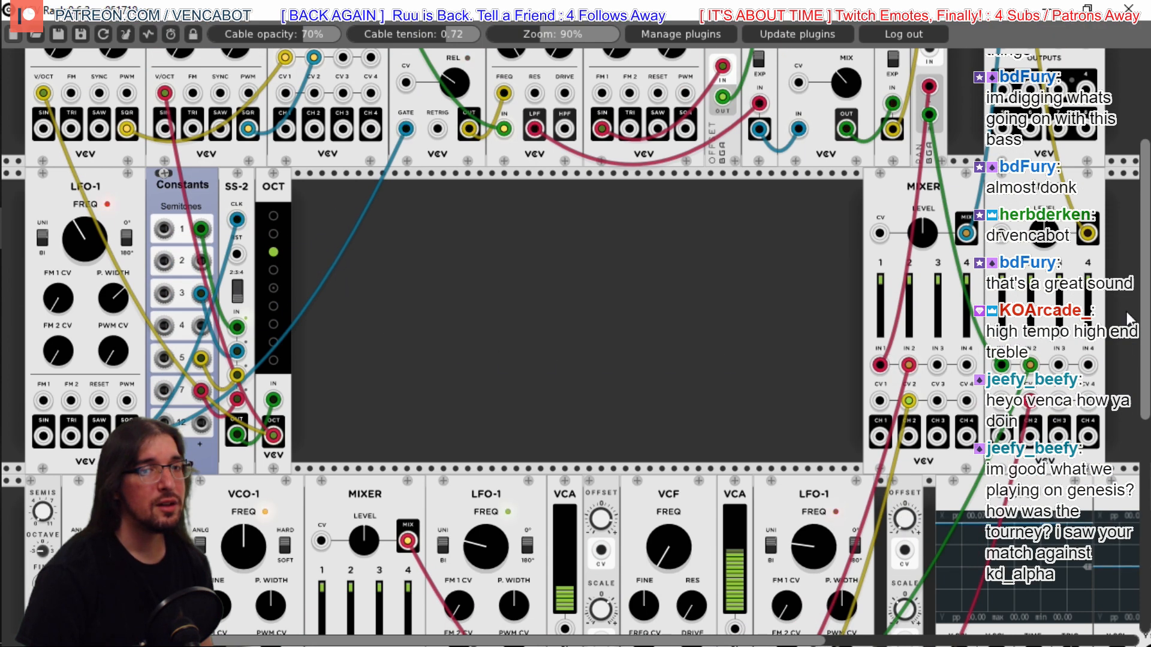
scroll(576, 324, "up", 2)
scroll(575, 324, "down", 3)
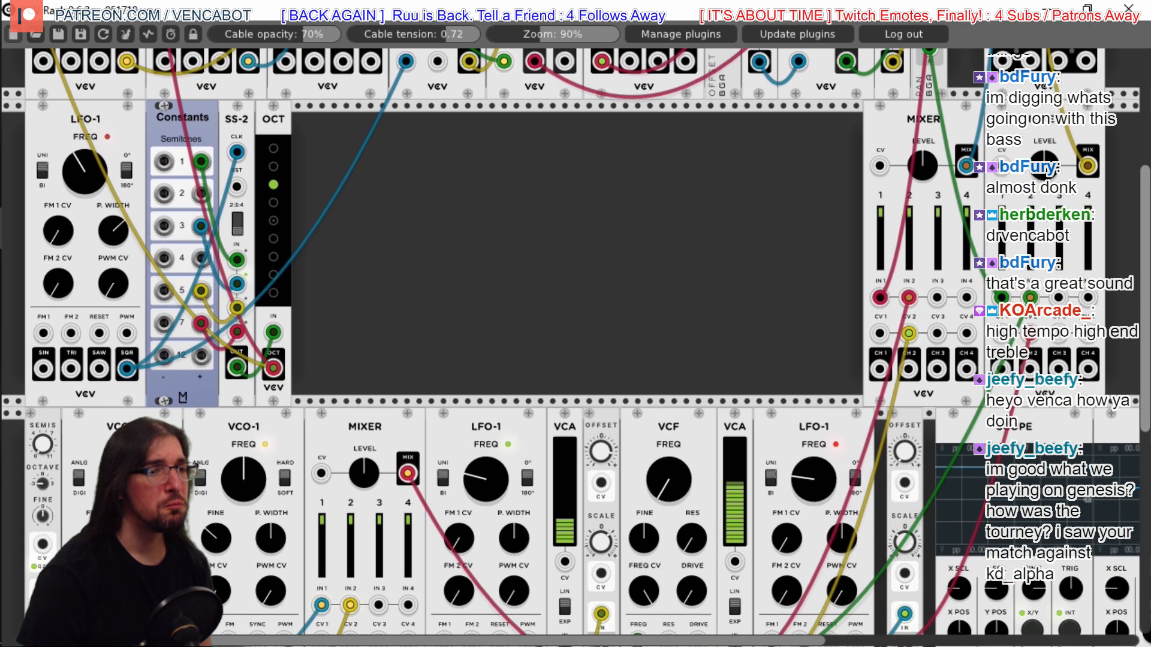
scroll(1030, 454, "up", 3)
scroll(545, 538, "down", 4)
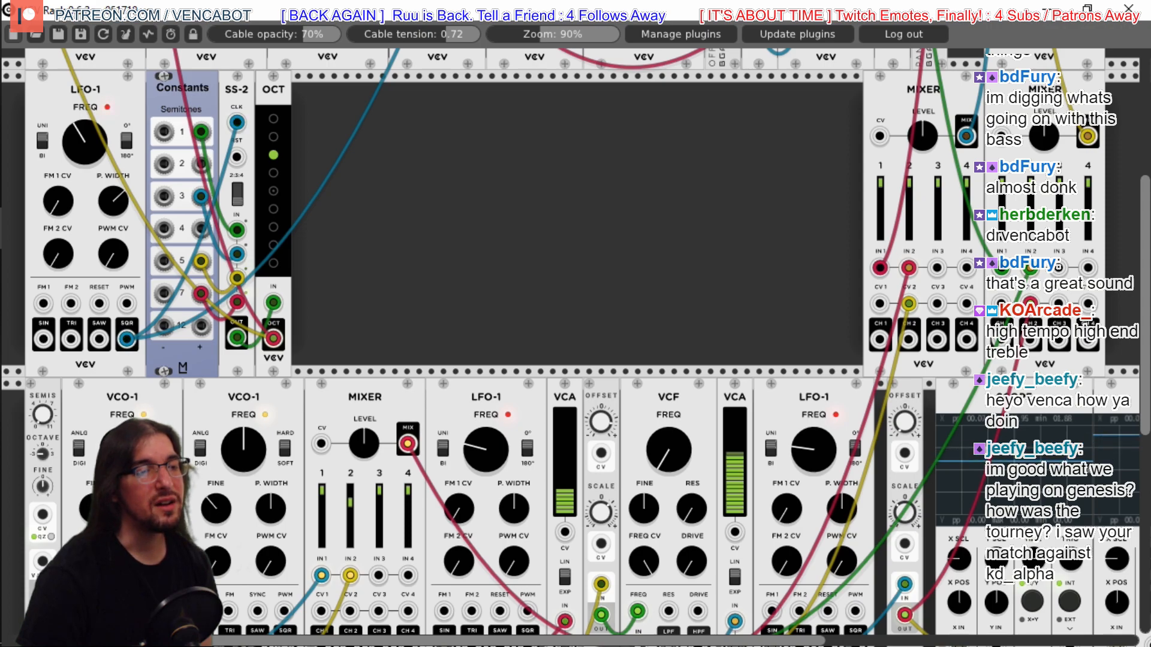
scroll(1146, 384, "down", 5)
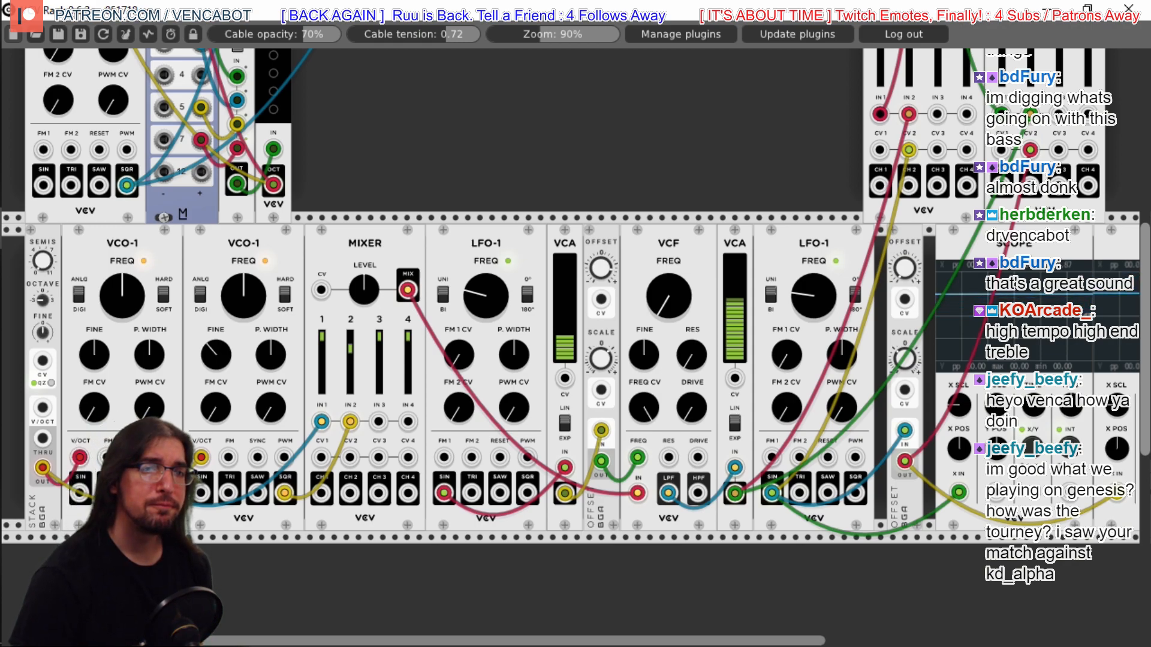
Delete both Scope modules and move the last OFFSET flush against the LFO-1 beside it
left_click_drag(777, 641, 818, 641)
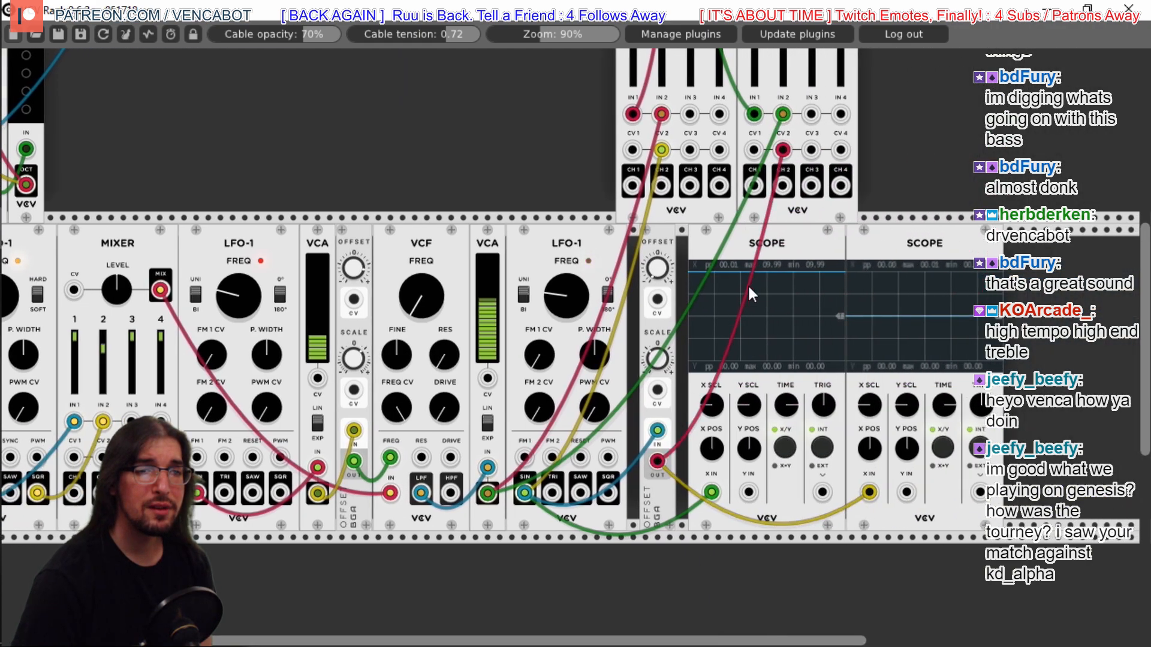
right_click(793, 241)
left_click(839, 420)
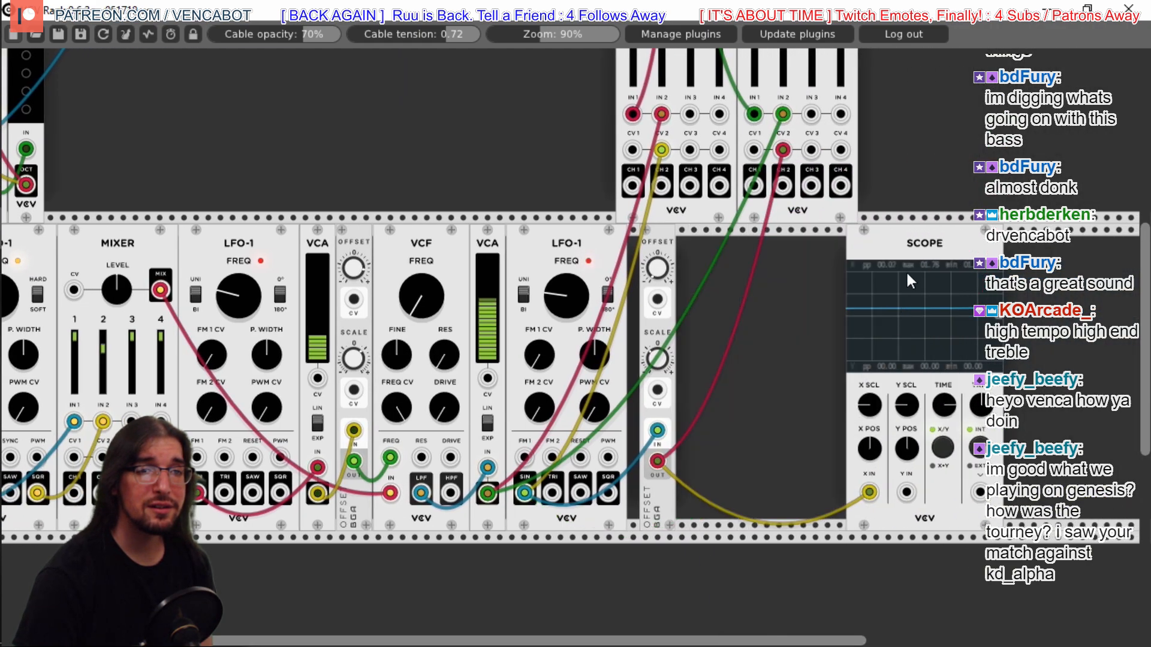
right_click(915, 233)
left_click(937, 410)
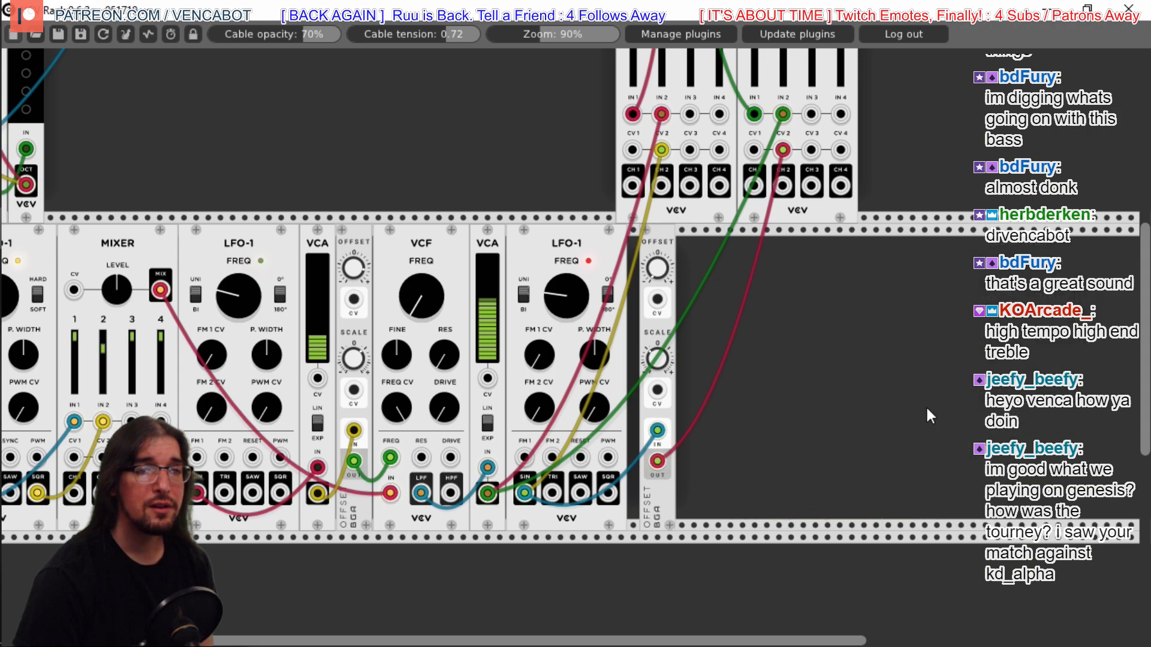
left_click_drag(657, 245, 649, 248)
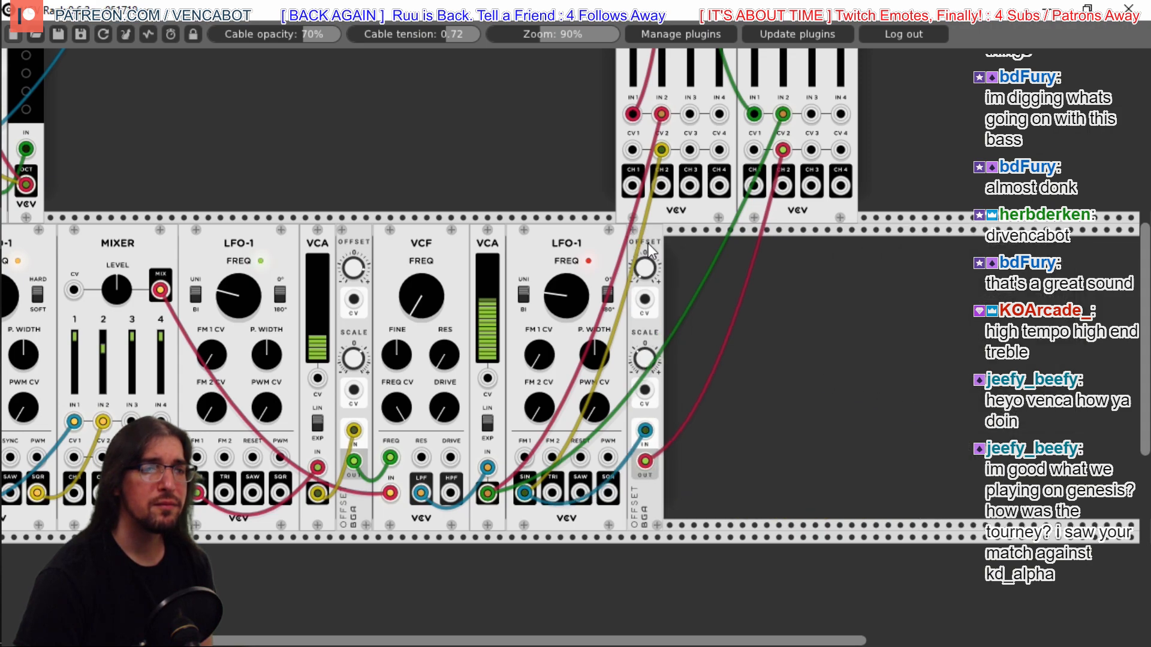
scroll(849, 641, "up", 5)
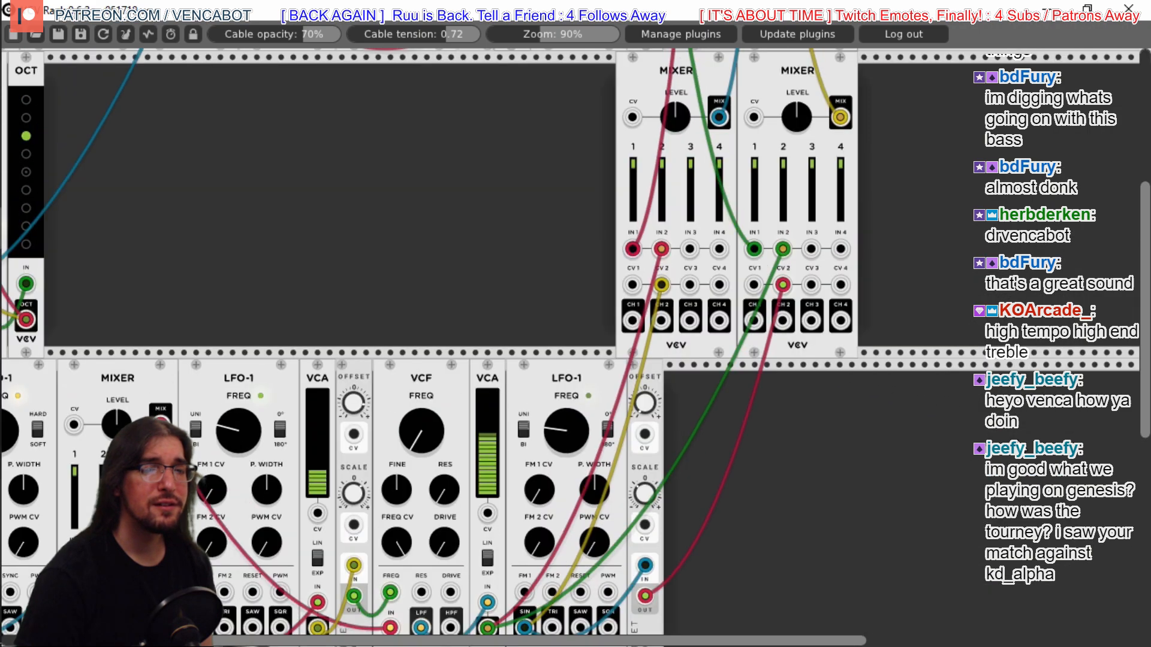
scroll(800, 641, "left", 5)
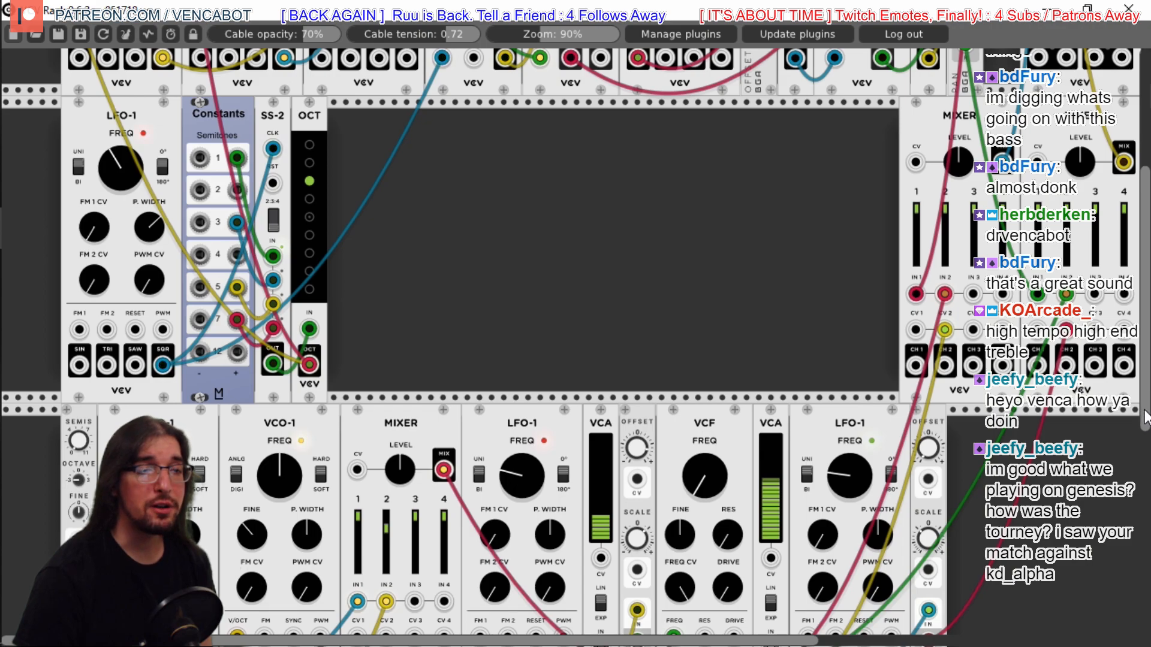
scroll(1149, 423, "down", 6)
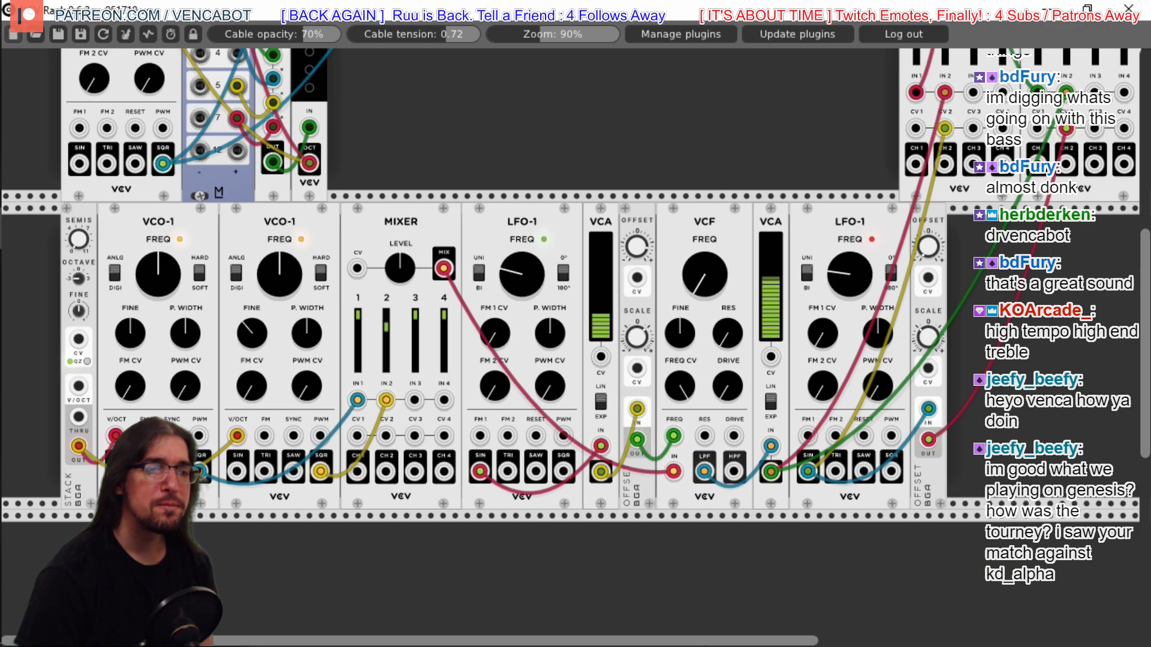
scroll(570, 279, "right", 10)
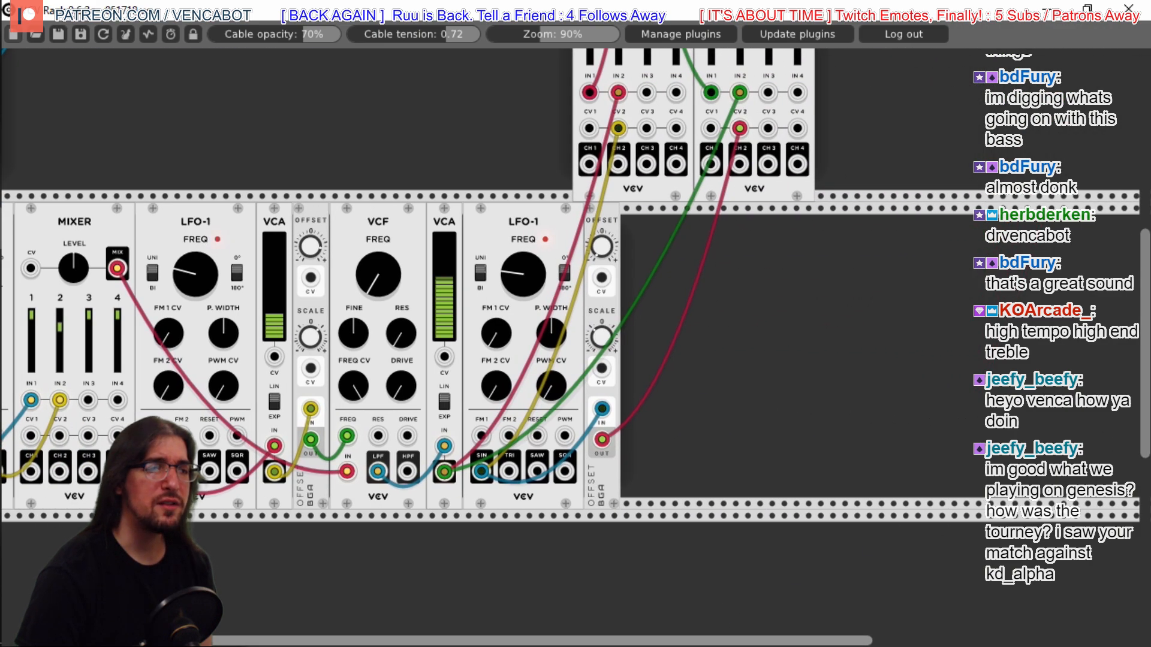
scroll(383, 396, "left", 5)
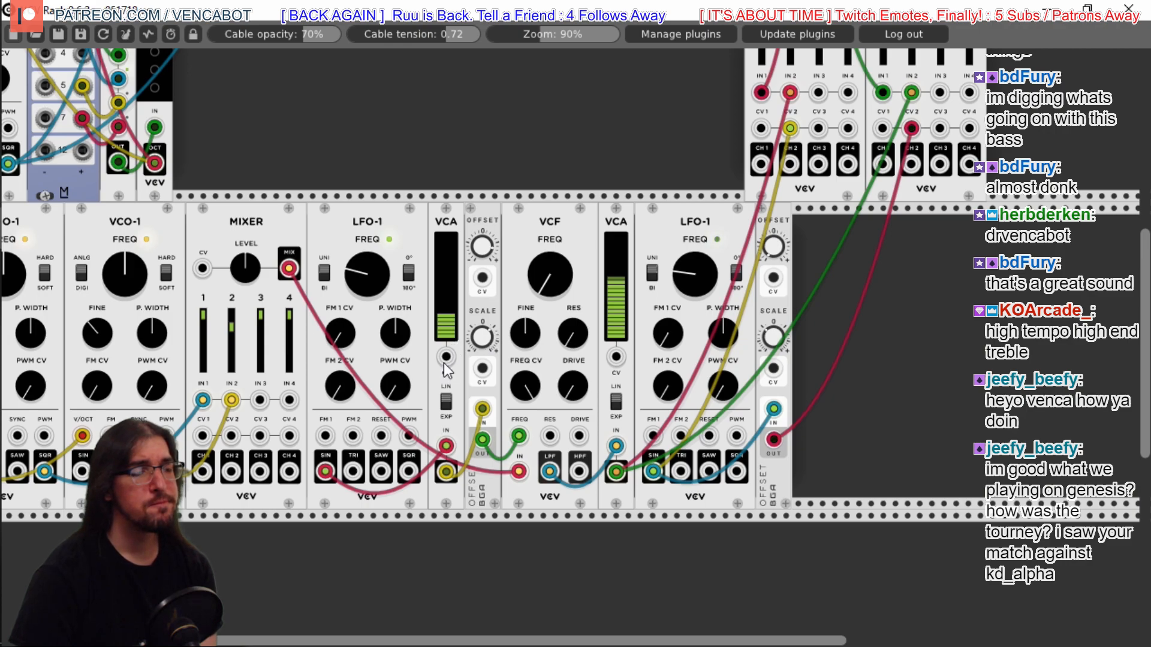
left_click_drag(673, 643, 644, 643)
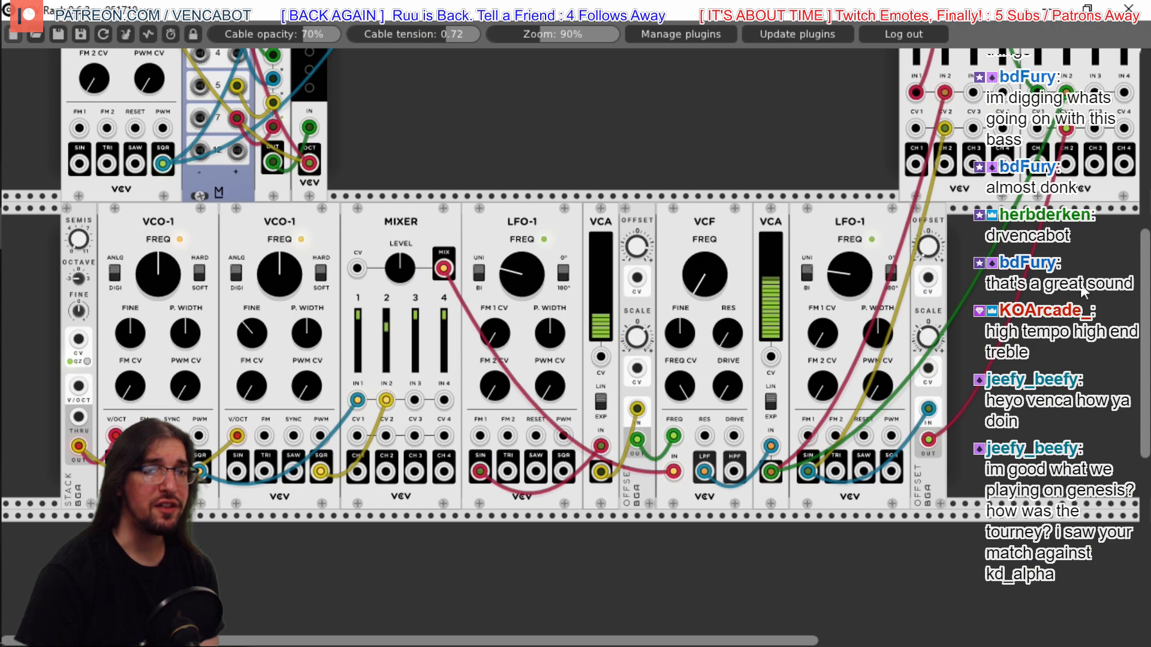
Duplicate the STACK module and place the copy at the start of a new row directly below the original
scroll(1146, 302, "down", 5)
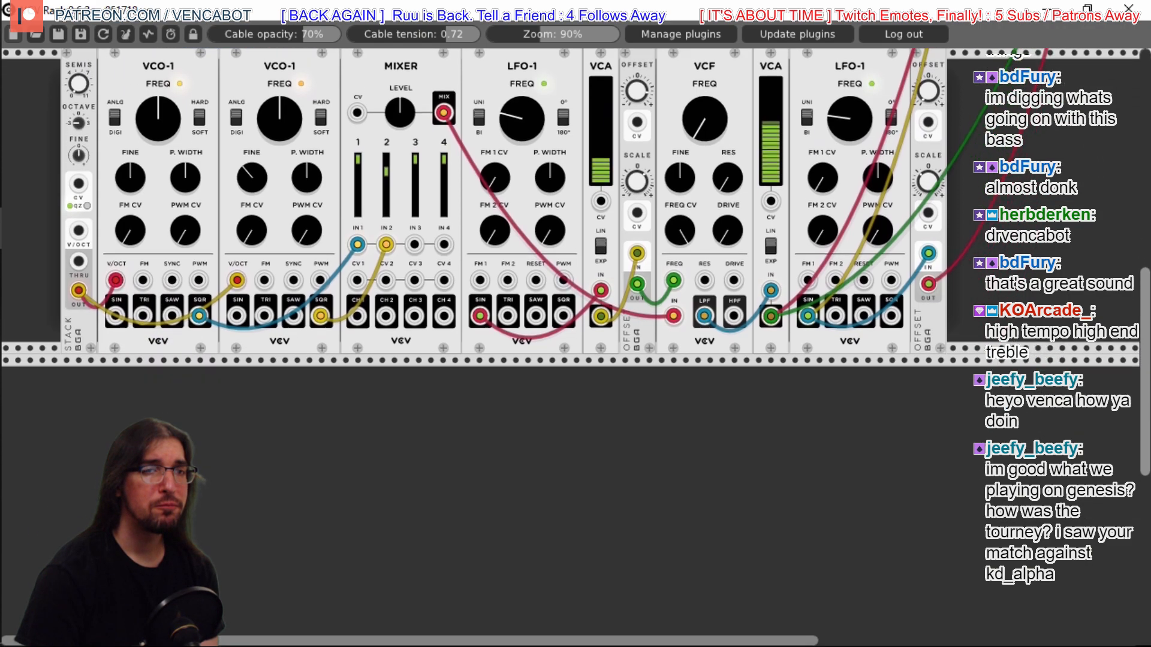
left_click_drag(1146, 341, 1146, 335)
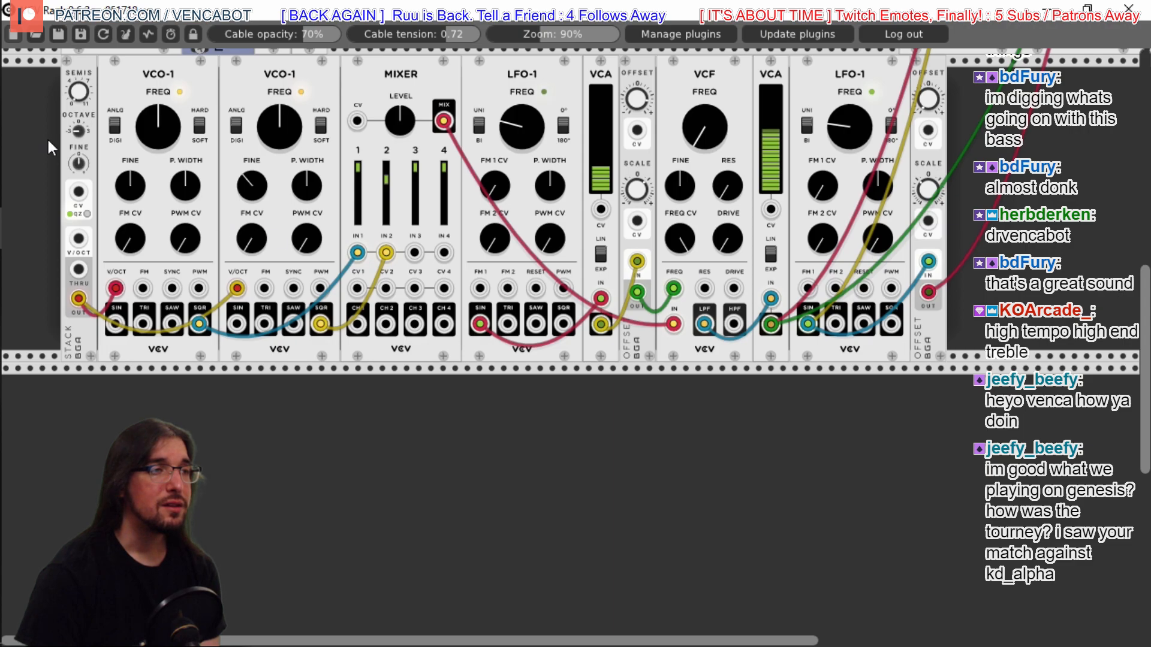
right_click(88, 61)
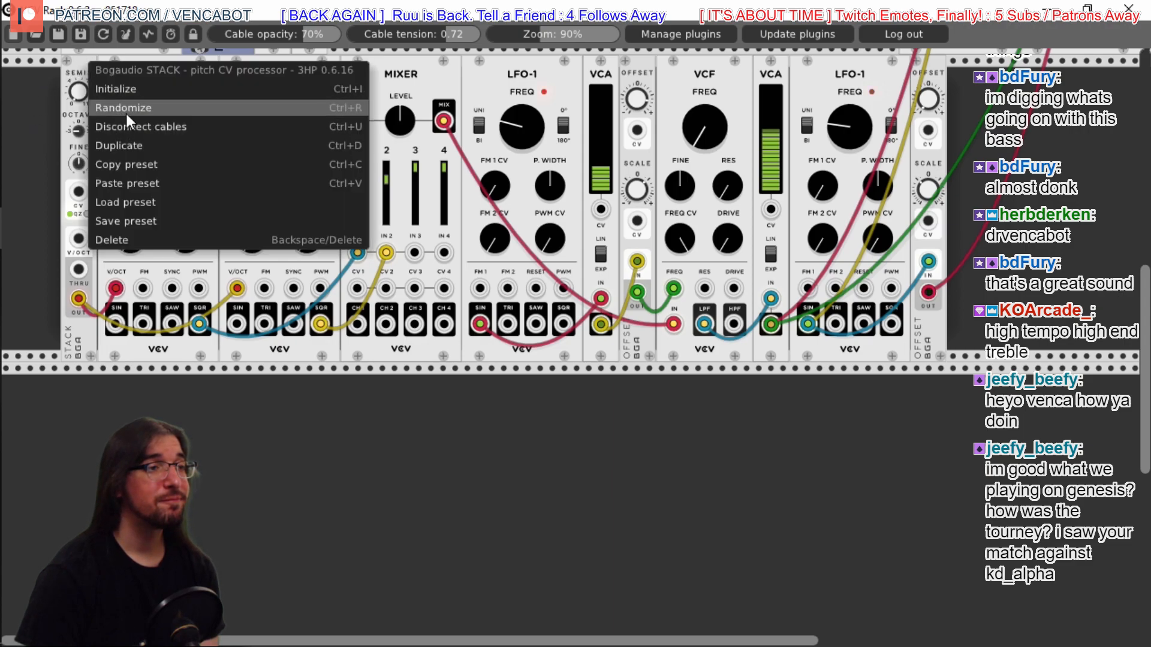
left_click(124, 144)
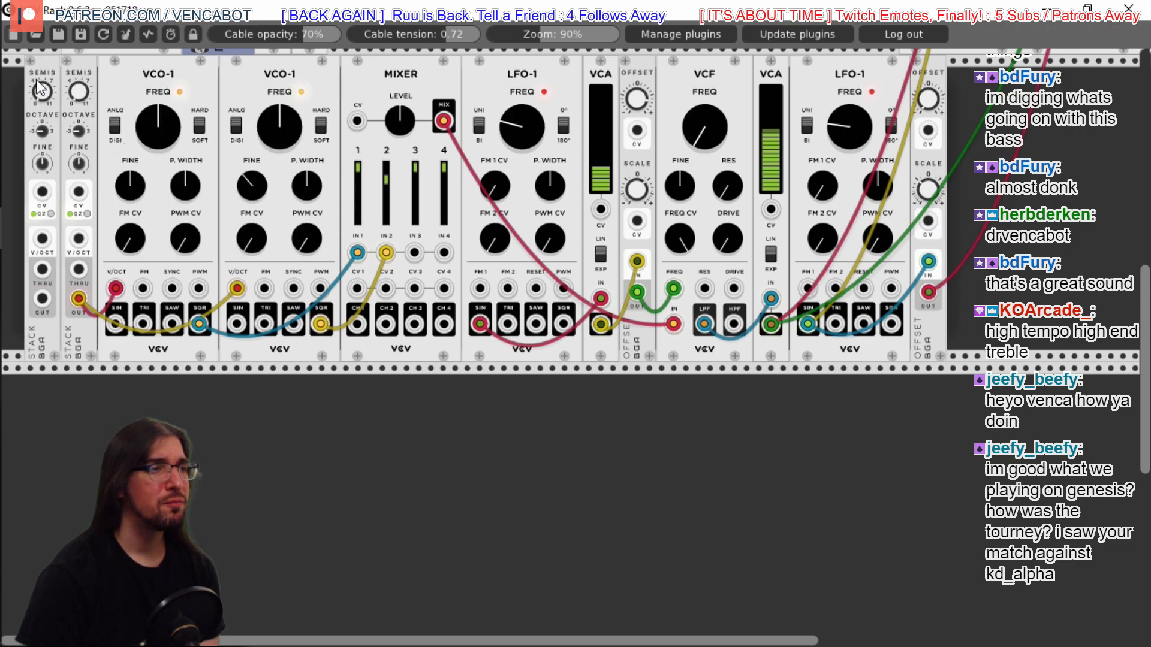
left_click_drag(41, 93, 71, 366)
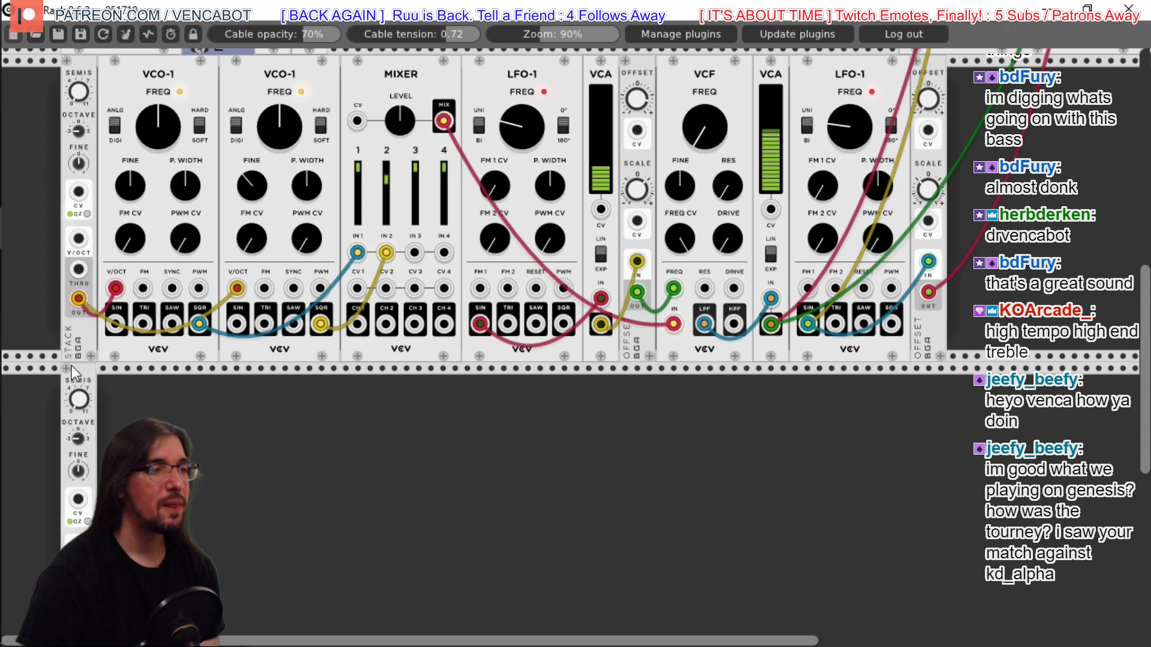
Duplicate both VCO-1 modules and the Mixer into the new row beside the STACK copy
right_click(177, 68)
left_click(217, 150)
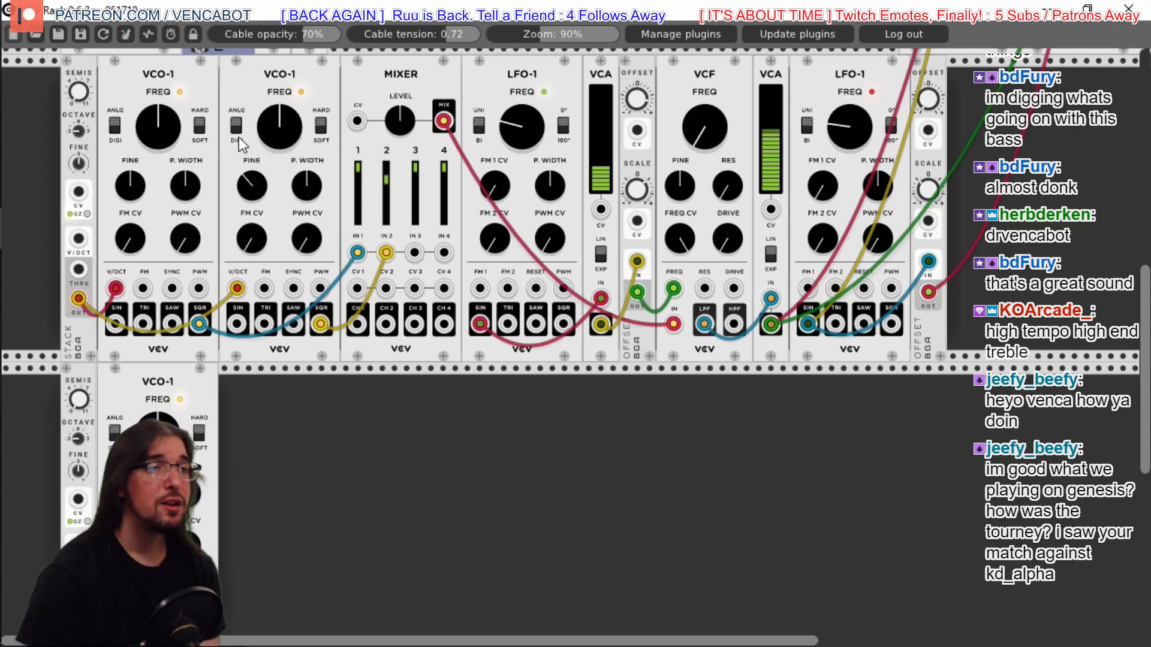
right_click(257, 85)
left_click(286, 166)
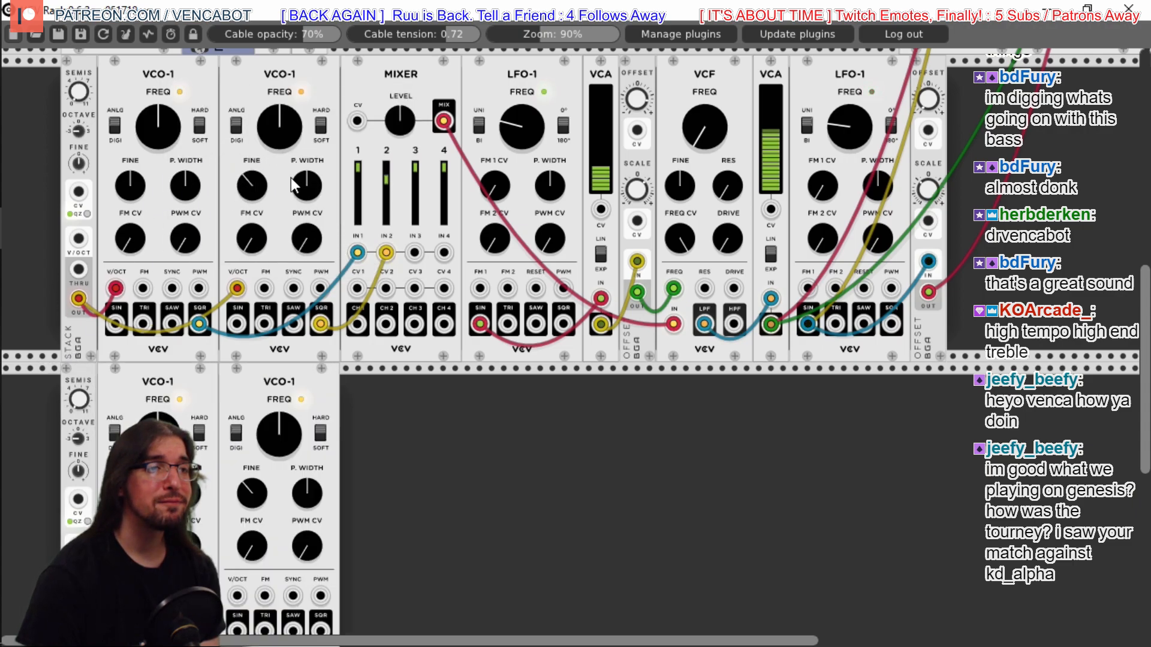
right_click(404, 74)
left_click(441, 159)
Duplicate the LFO-1 that follows the Mixer into the new row, and duplicate the first VCA
right_click(493, 88)
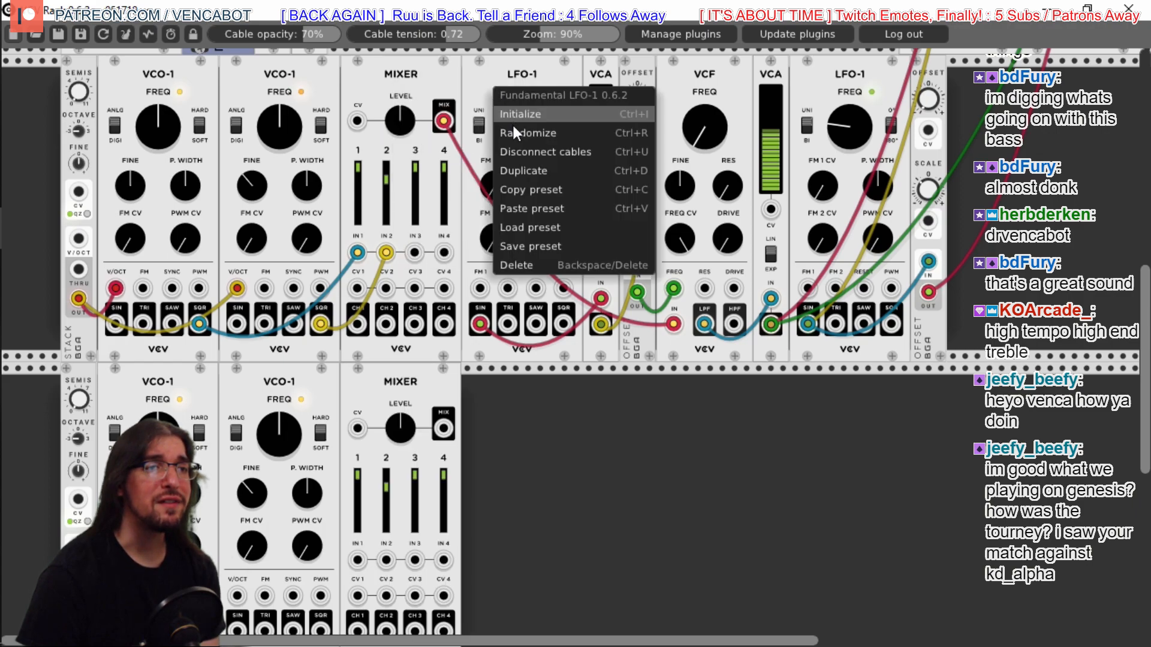
left_click(521, 173)
right_click(606, 65)
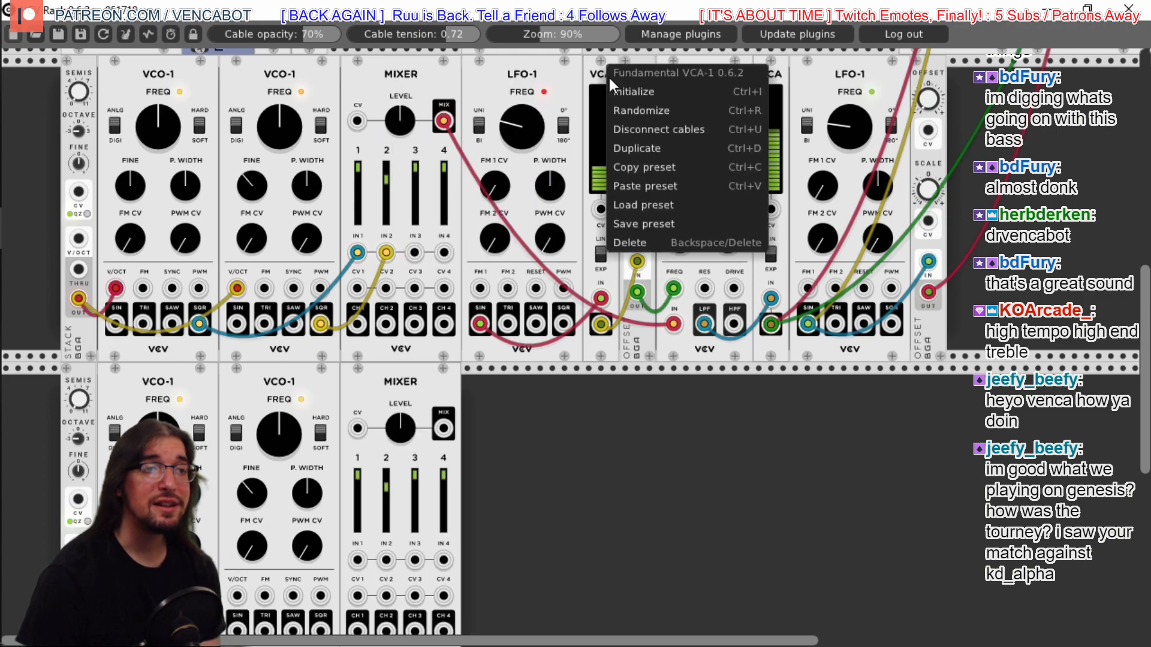
right_click(508, 69)
right_click(509, 69)
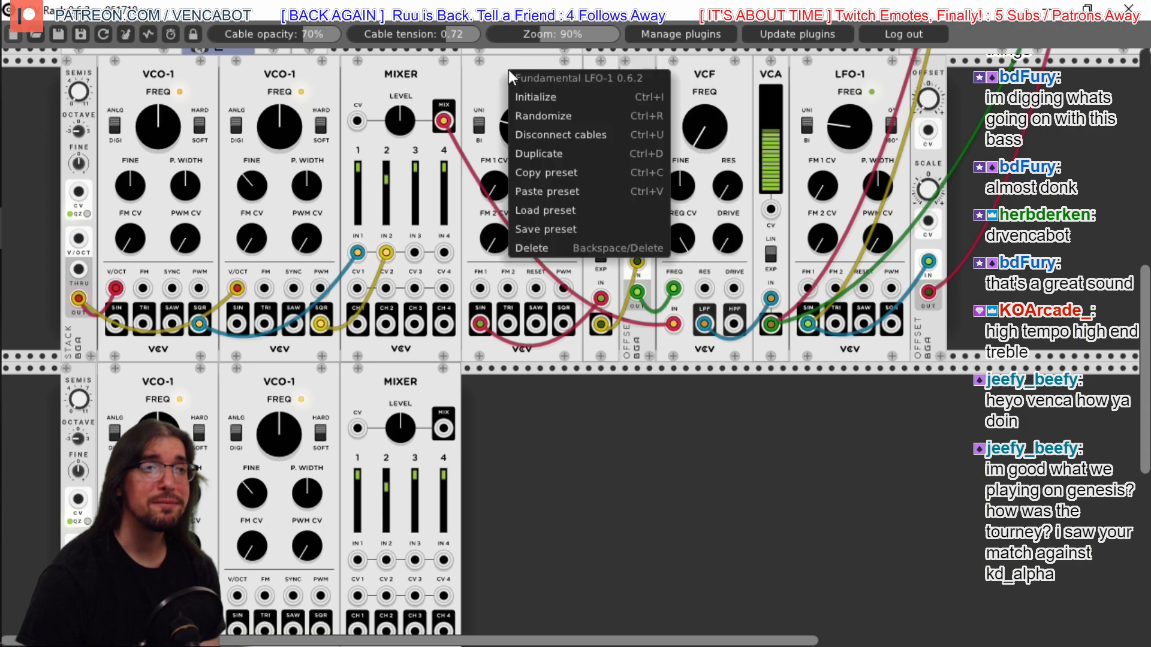
left_click(545, 152)
right_click(605, 70)
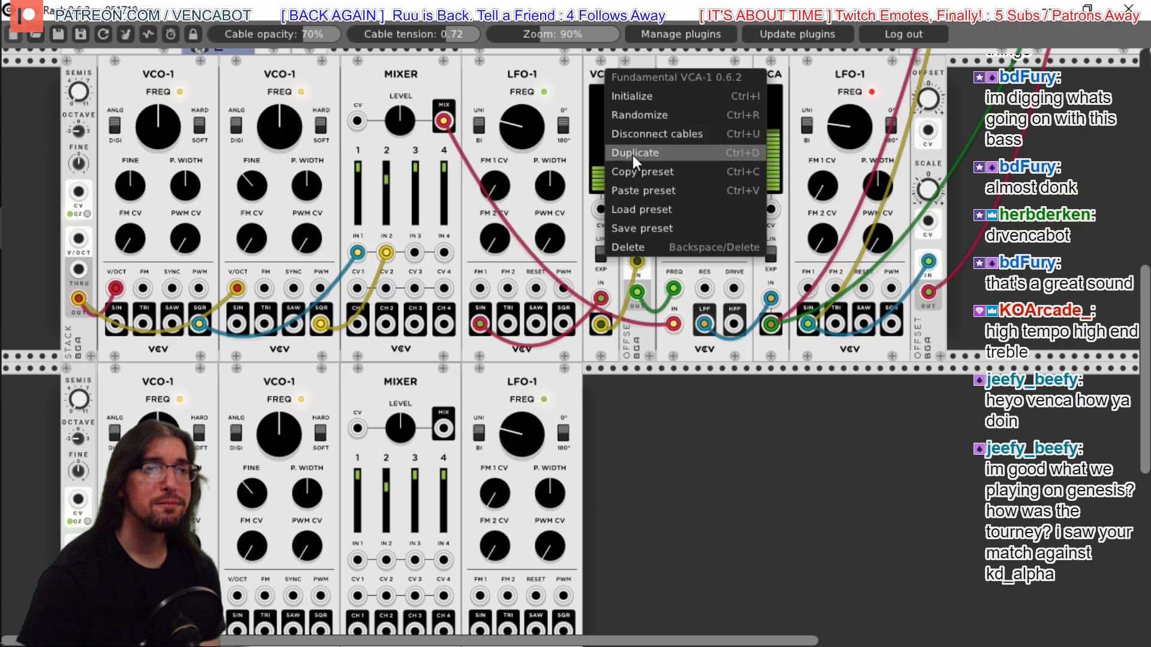
left_click(635, 170)
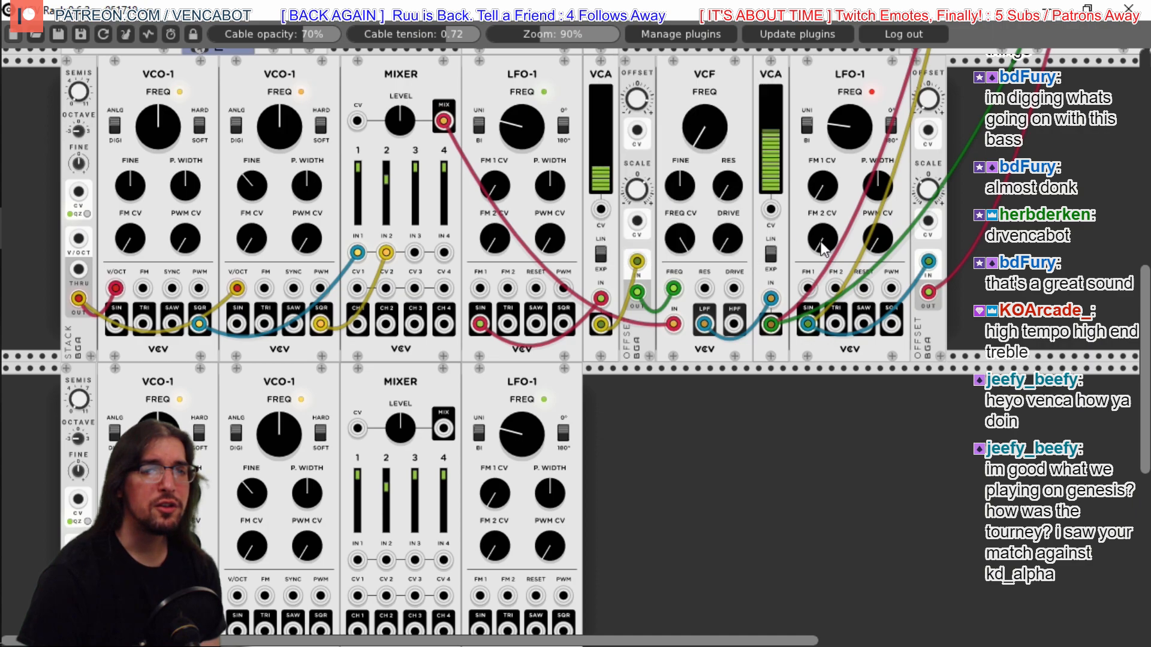
Delete the stray LFO-1 copy from the row above, and place the VCA copy in the new row beside its LFO-1
scroll(789, 236, "up", 10)
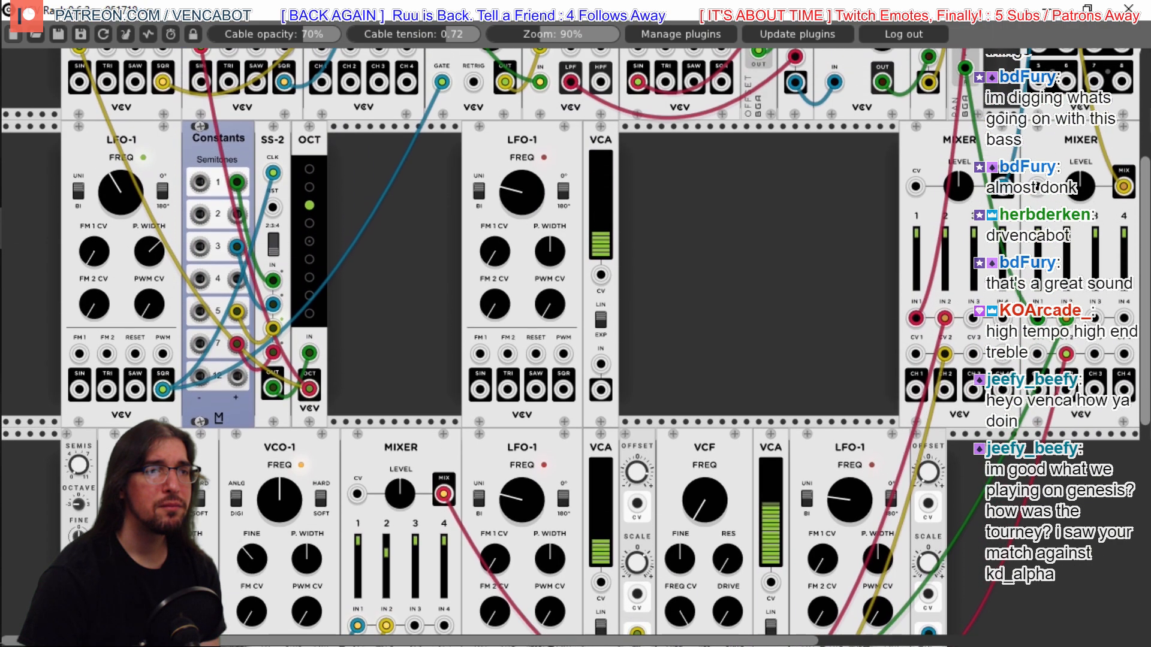
scroll(519, 161, "up", 1)
right_click(521, 158)
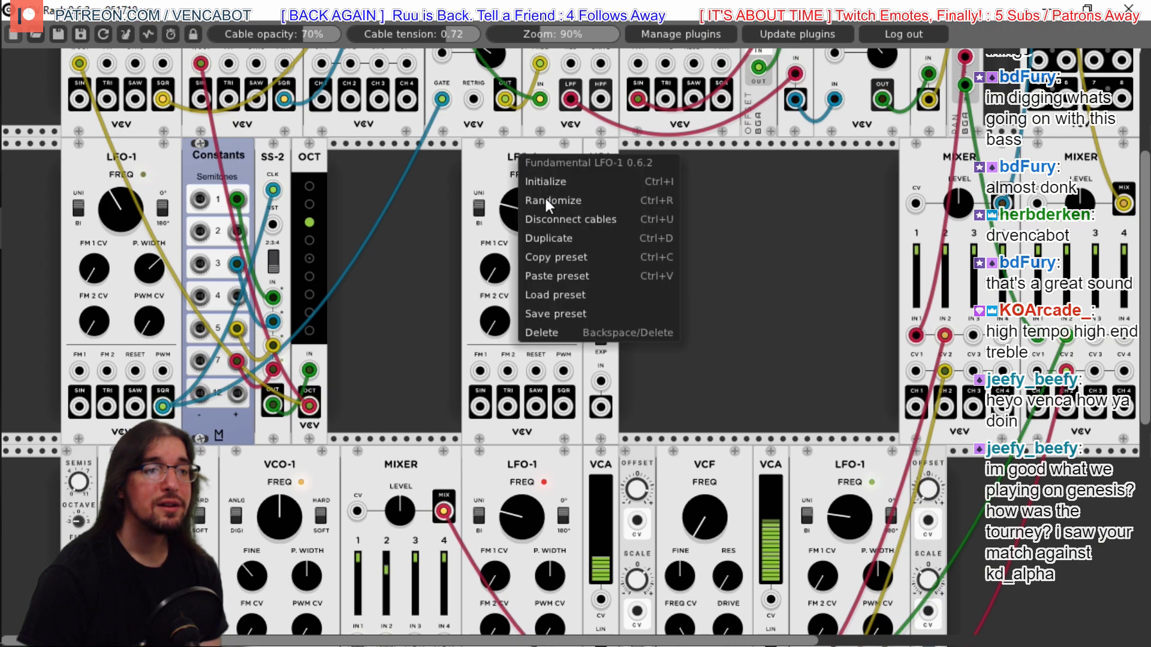
left_click(557, 334)
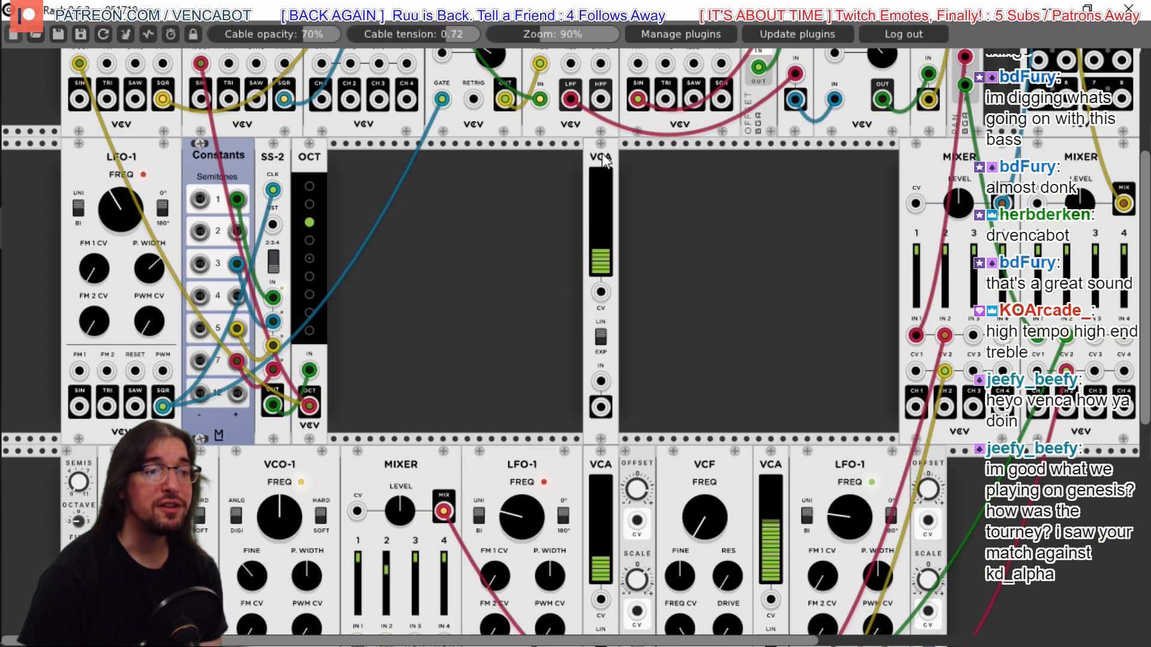
key("Delete")
scroll(767, 530, "down", 12)
left_click_drag(768, 530, 603, 401)
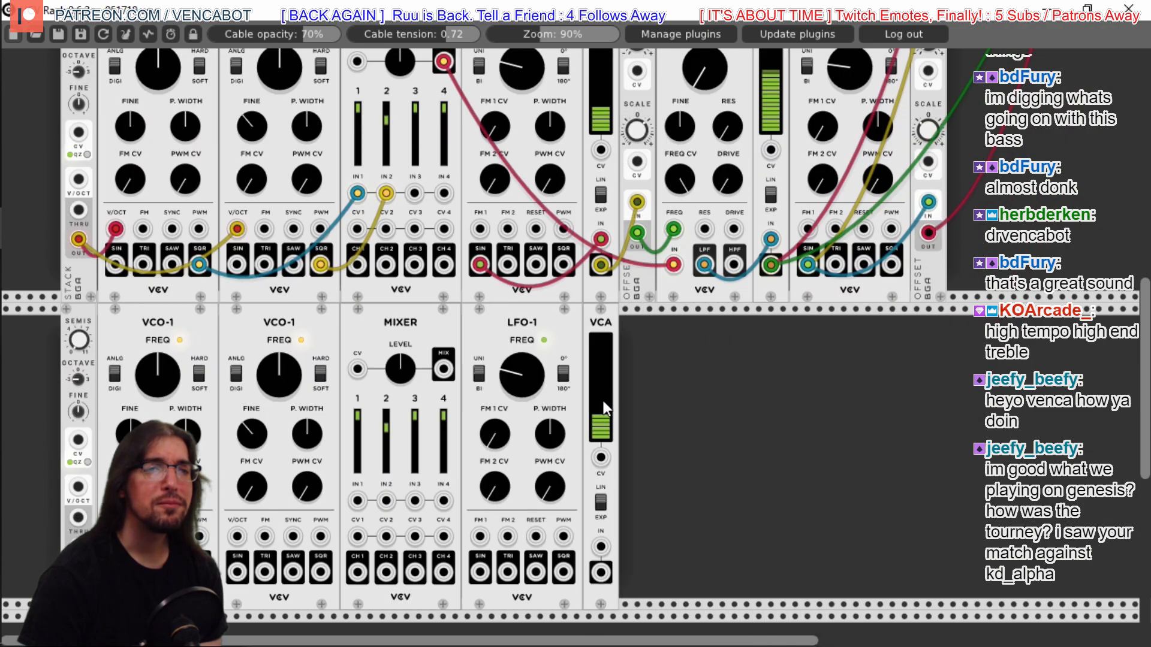
Duplicate the OFFSET module before the VCF and place the copy beside the VCA in the new row
right_click(639, 286)
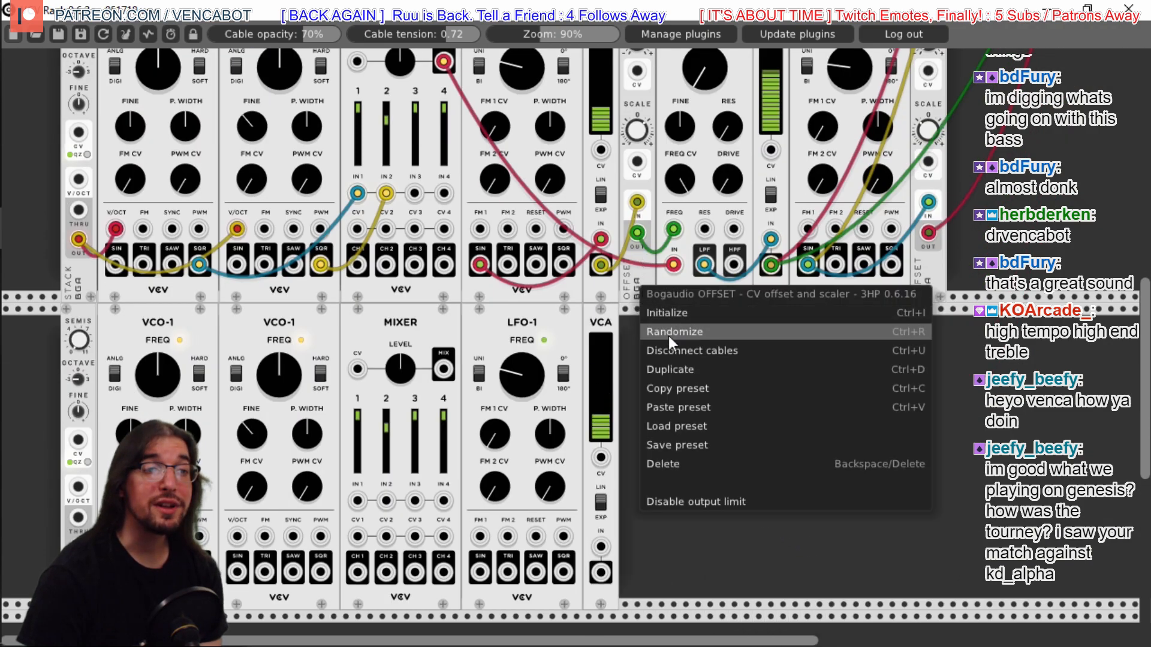
left_click(671, 373)
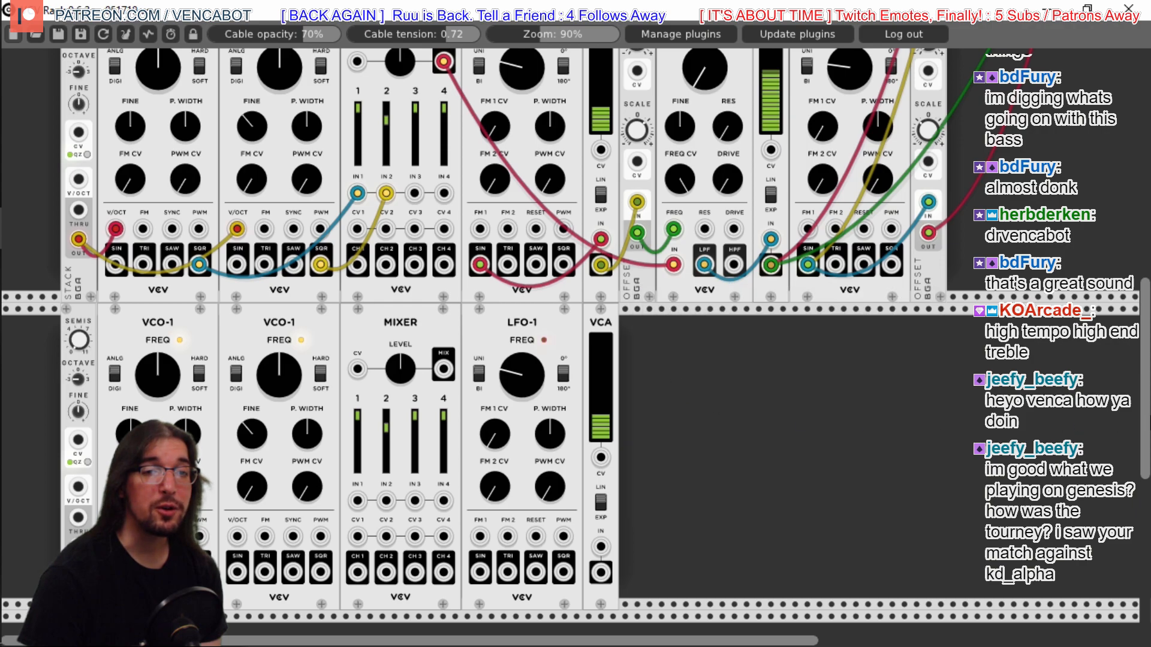
scroll(660, 300, "up", 6)
left_click_drag(636, 168, 640, 535)
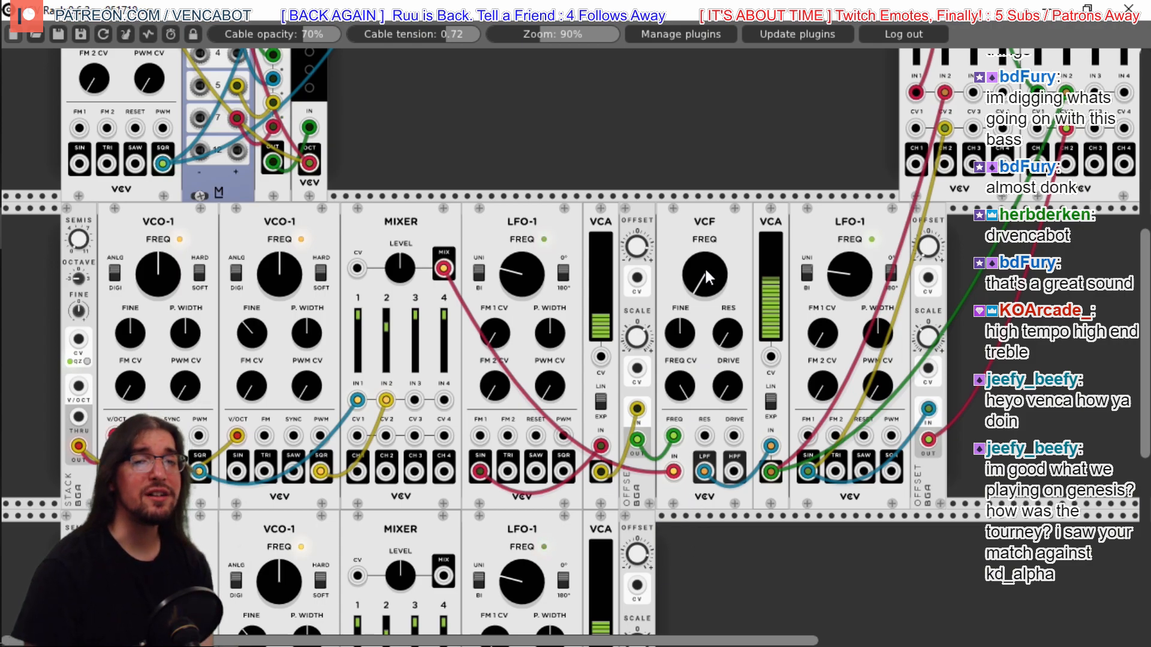
scroll(1144, 294, "down", 5)
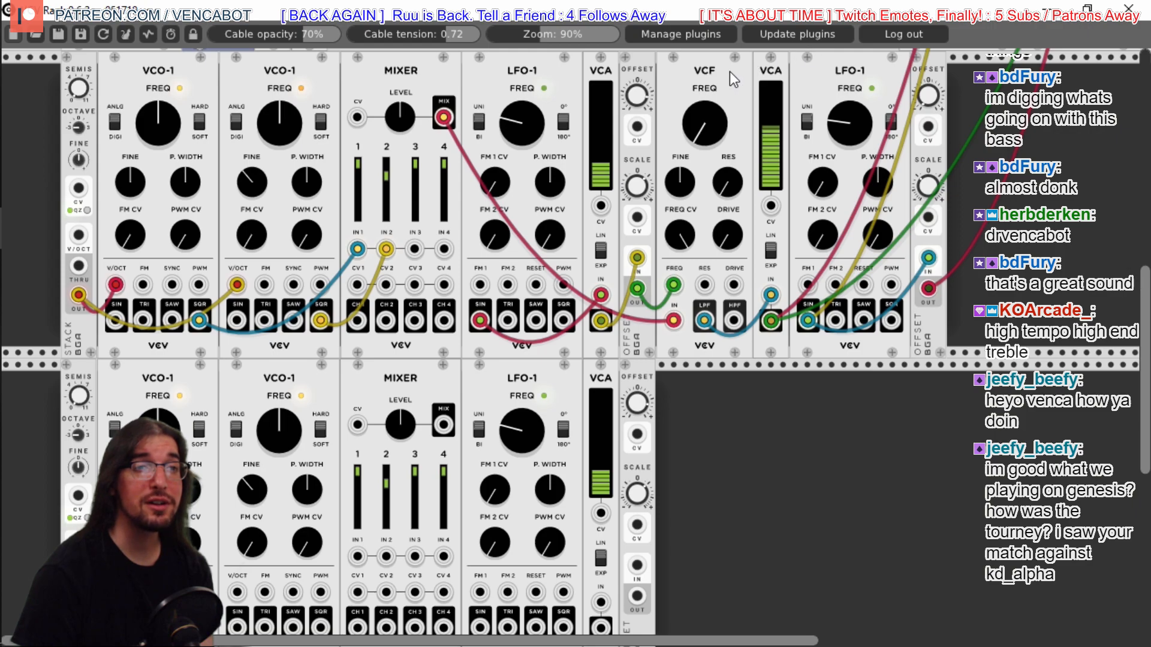
Duplicate the VCF and the VCA that follows it, and place both copies after the OFFSET in the new row
right_click(721, 73)
left_click(755, 155)
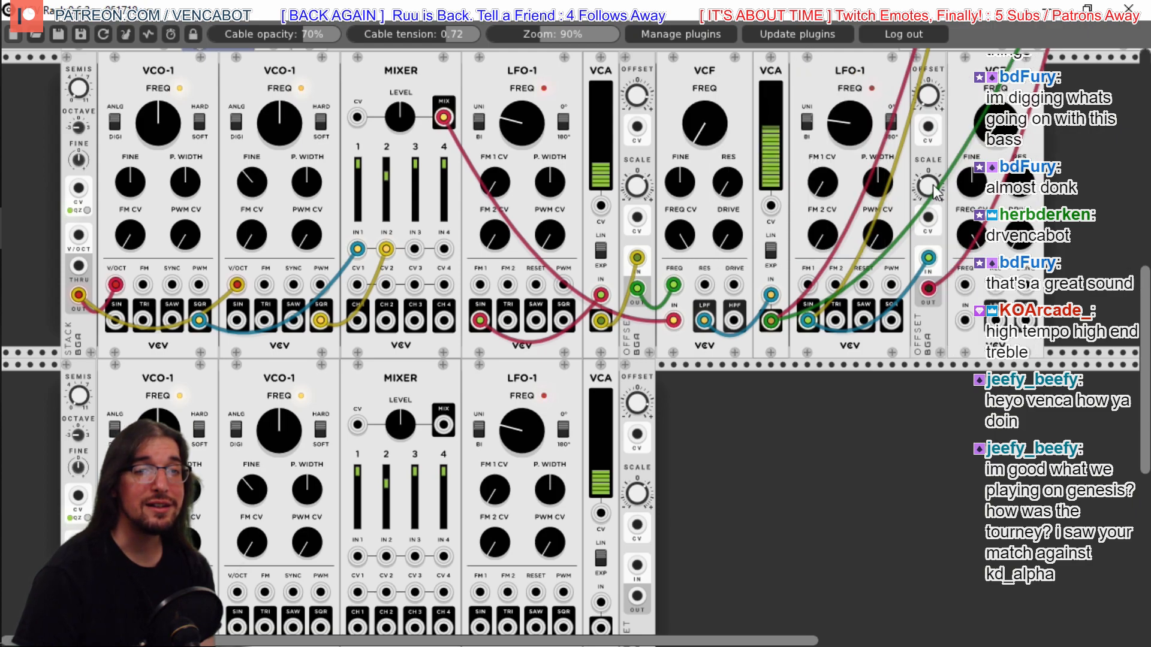
left_click_drag(977, 148, 682, 345)
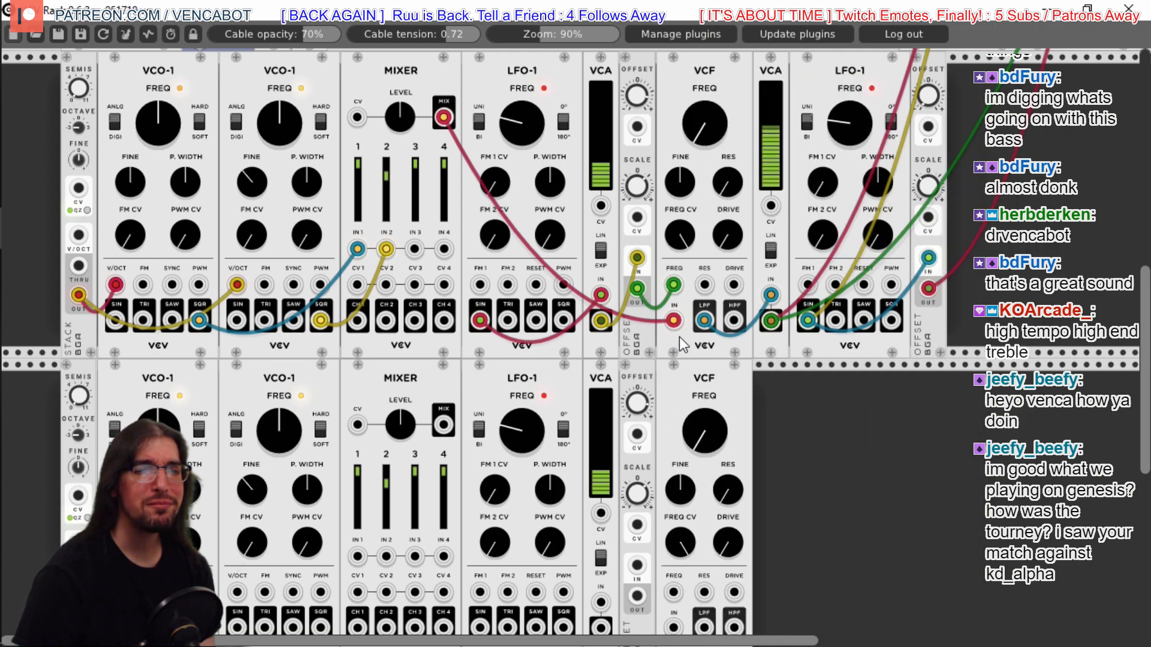
right_click(776, 68)
left_click(810, 152)
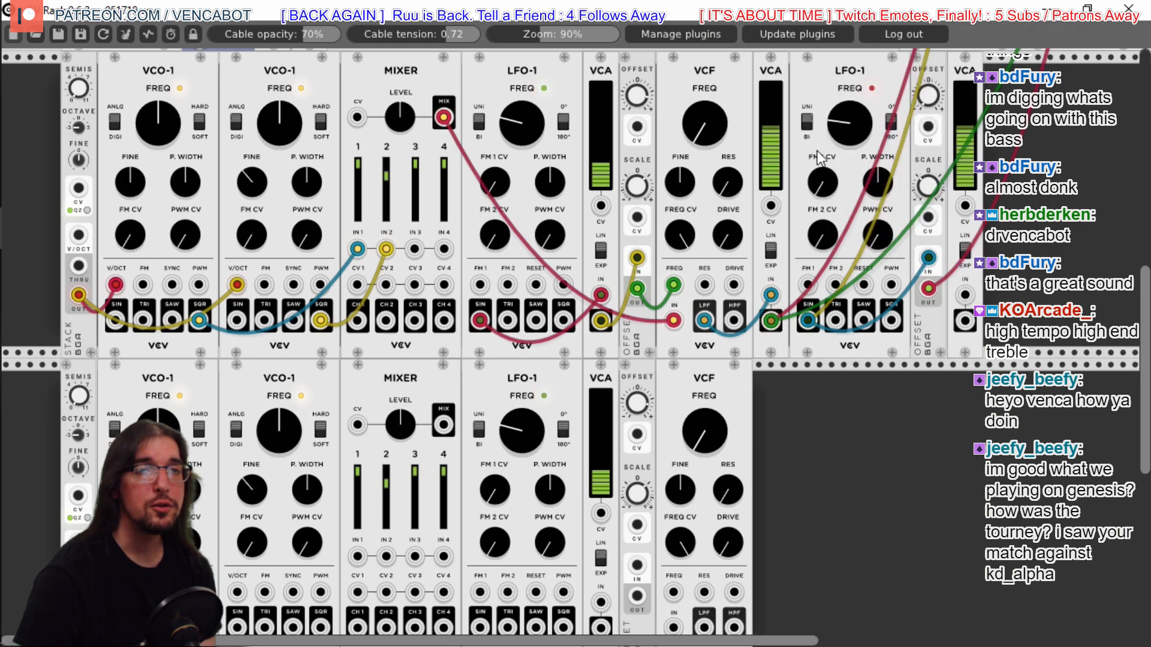
left_click_drag(950, 209, 776, 340)
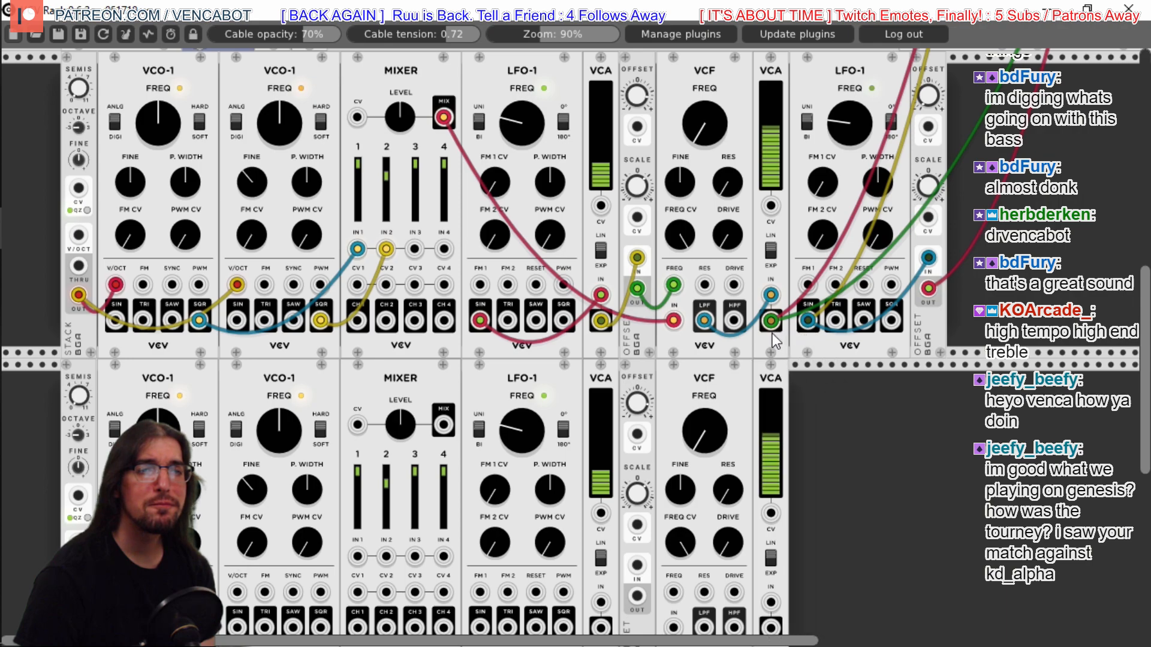
Duplicate the last LFO-1 and the OFFSET after it, and place both copies at the end of the new row
right_click(857, 70)
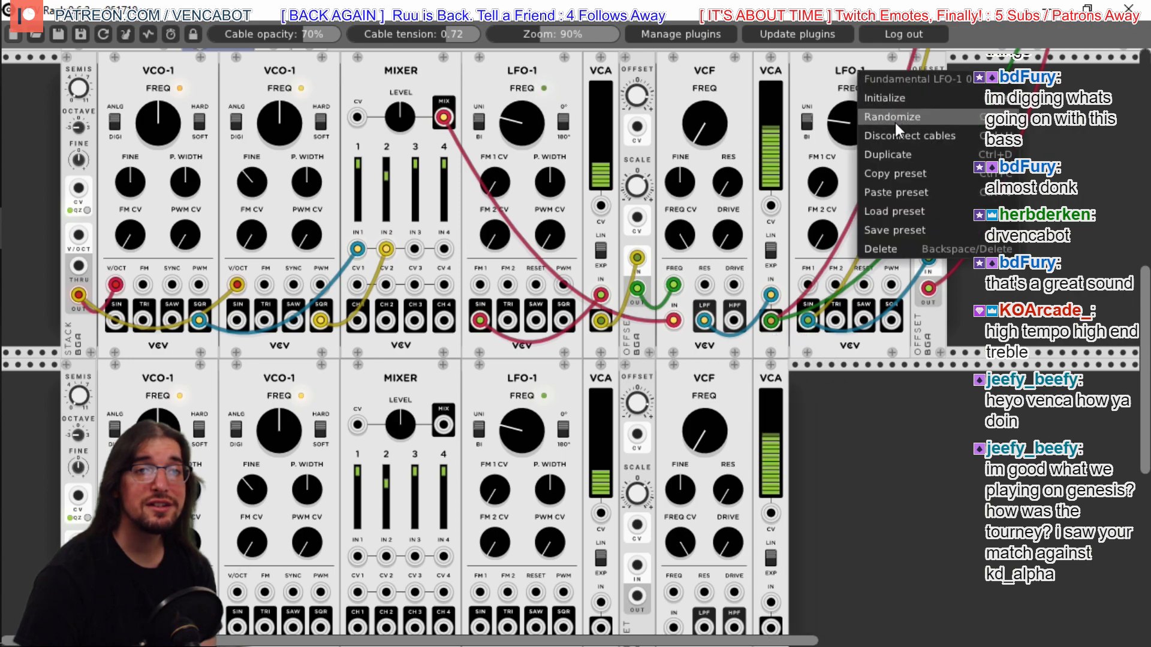
left_click(898, 153)
left_click_drag(973, 68, 809, 353)
right_click(938, 62)
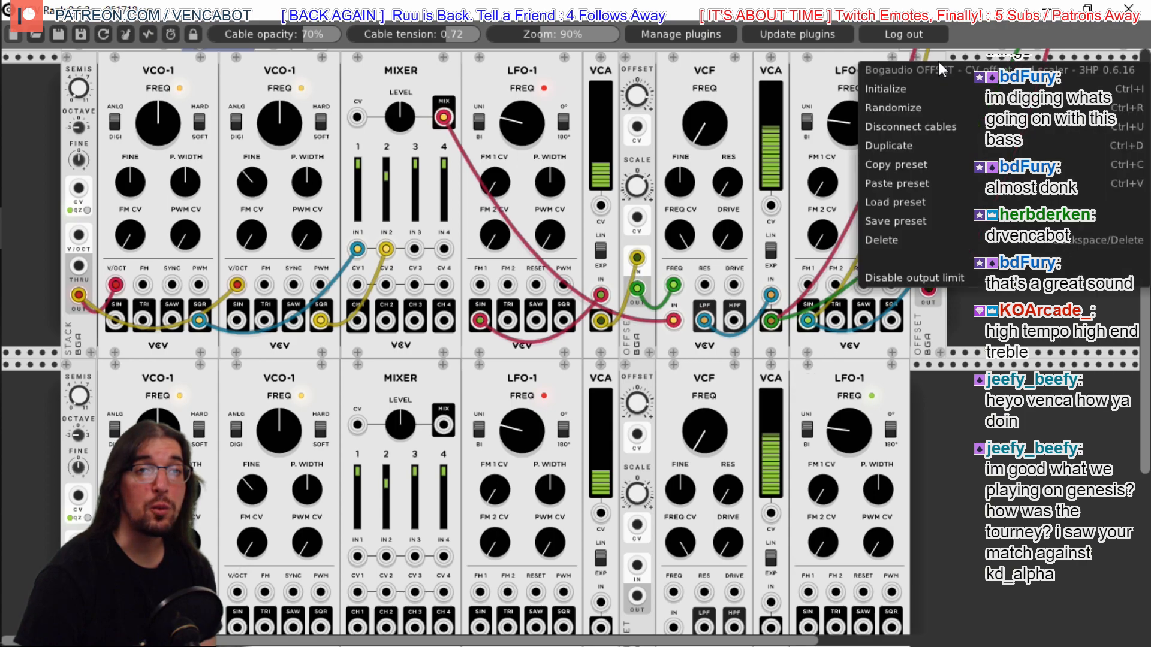
left_click(941, 141)
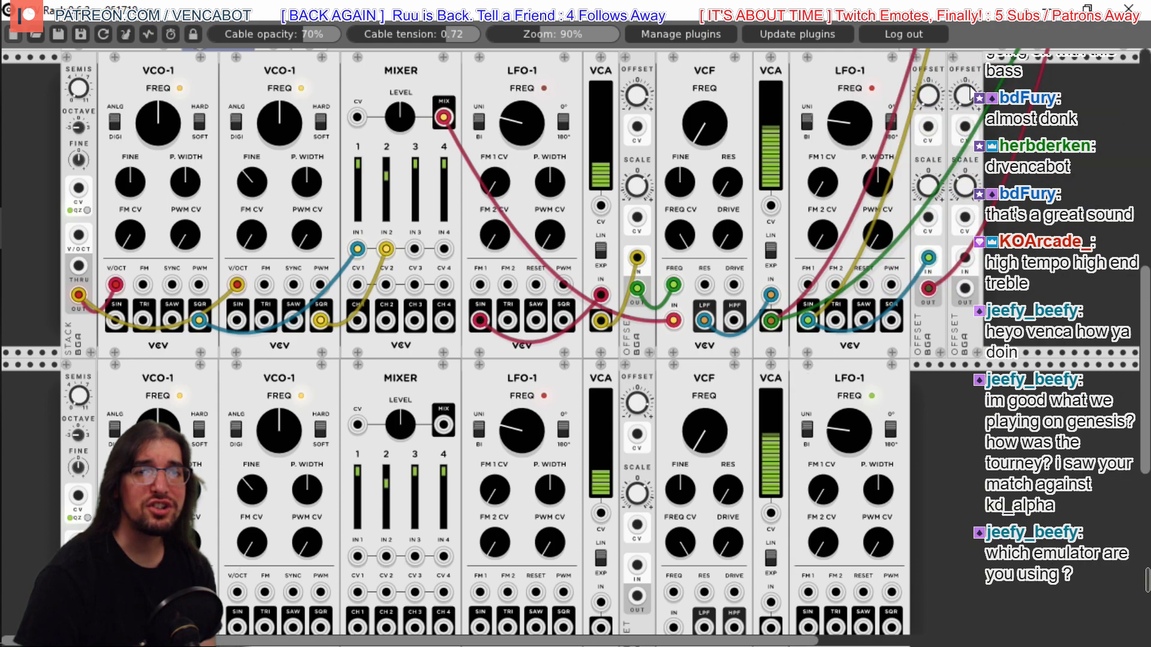
left_click_drag(970, 61, 933, 354)
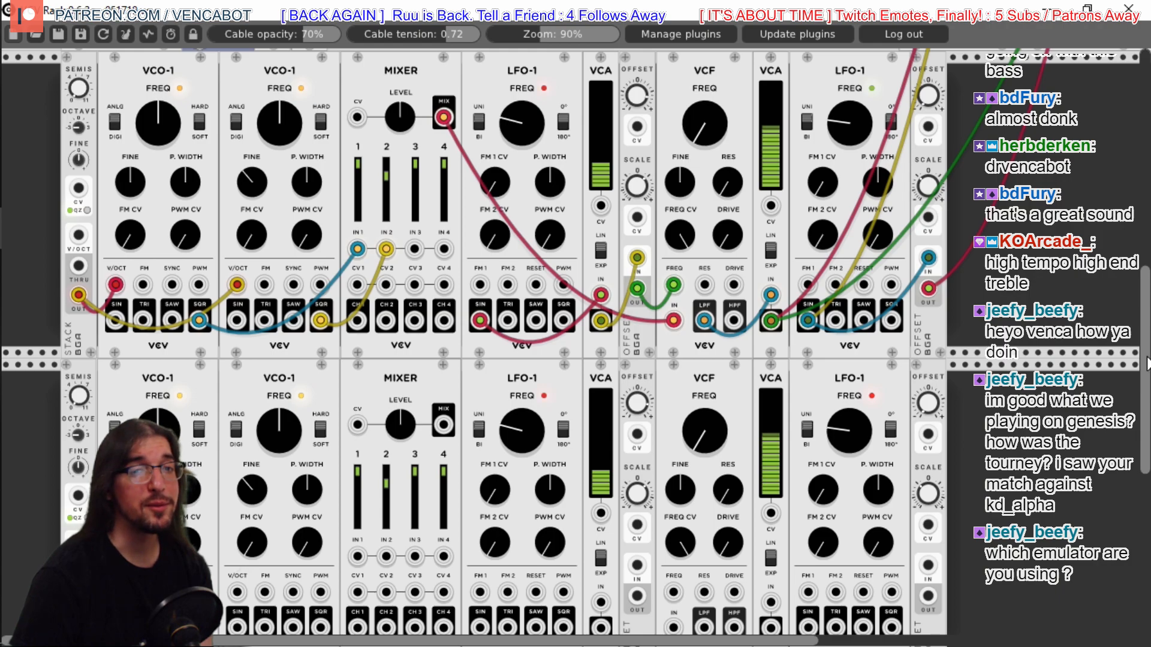
Look over all rows of the patch, from the copied voice up to the first voice and its sequencer modules
scroll(1145, 367, "down", 1)
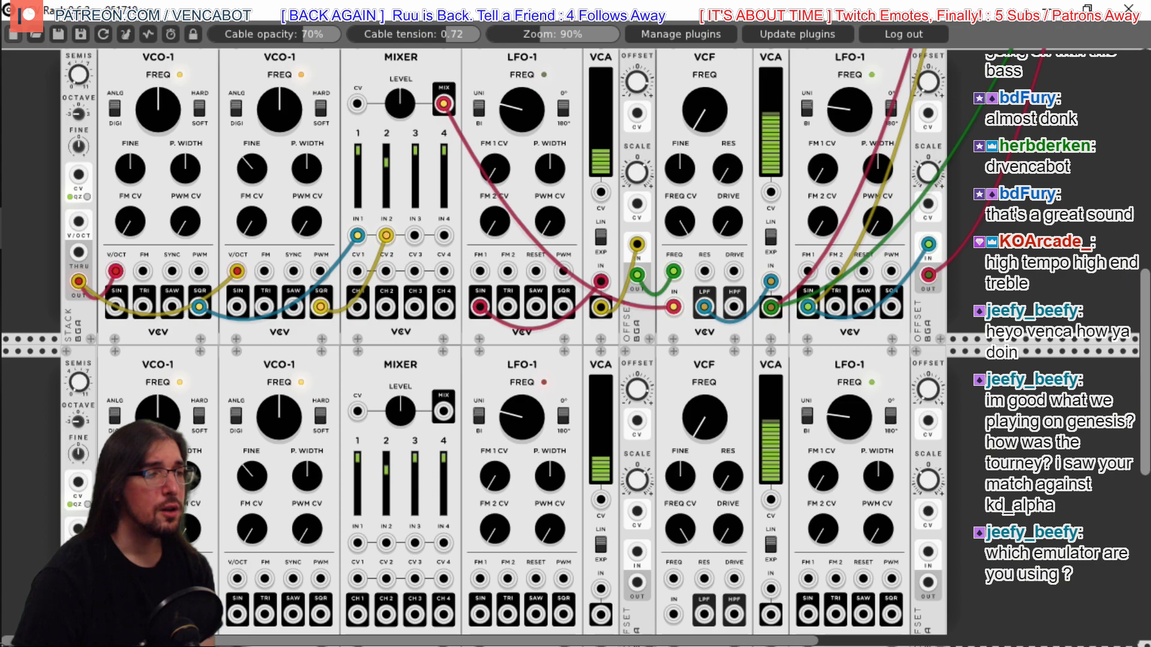
scroll(1145, 367, "down", 1)
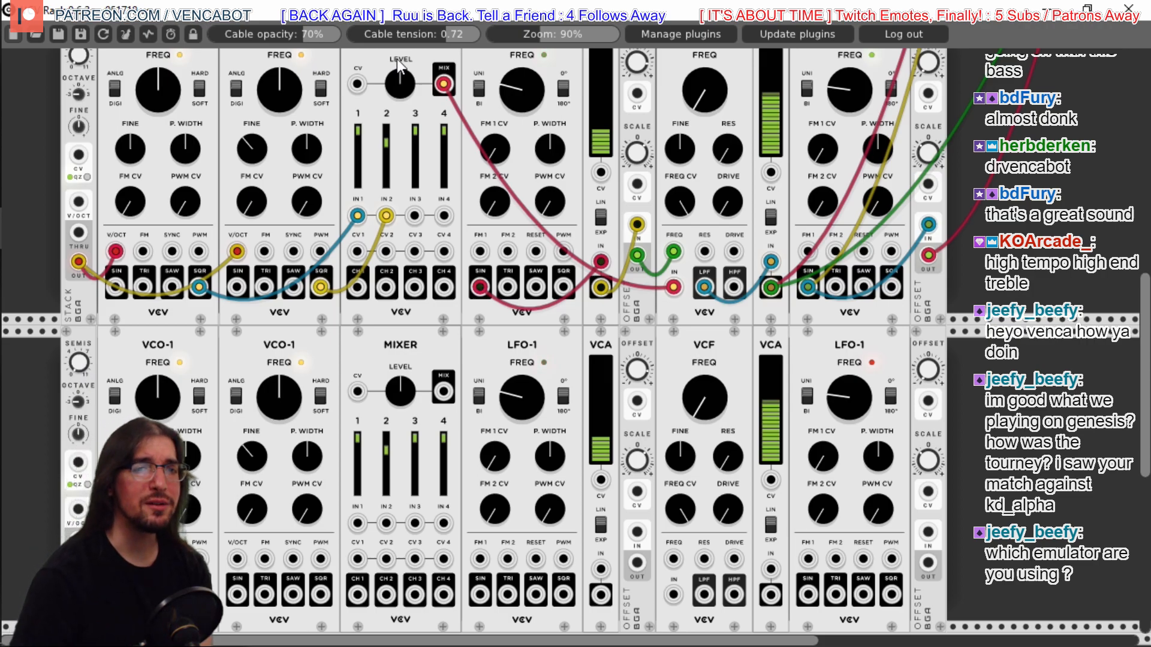
scroll(395, 66, "up", 10)
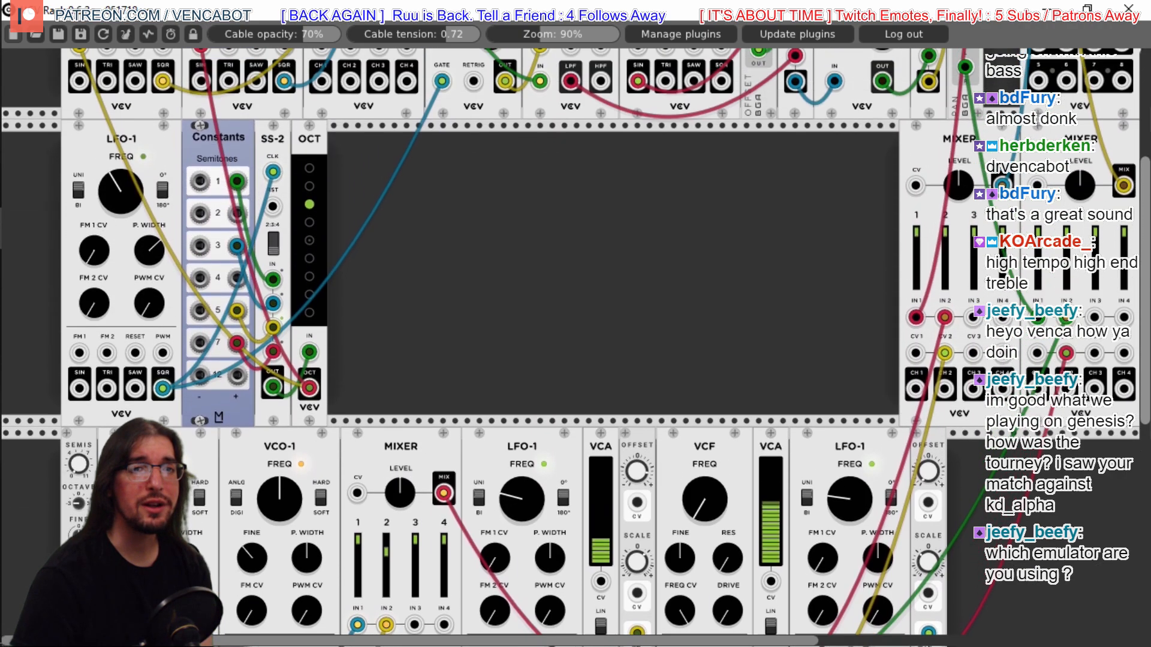
scroll(575, 348, "up", 6)
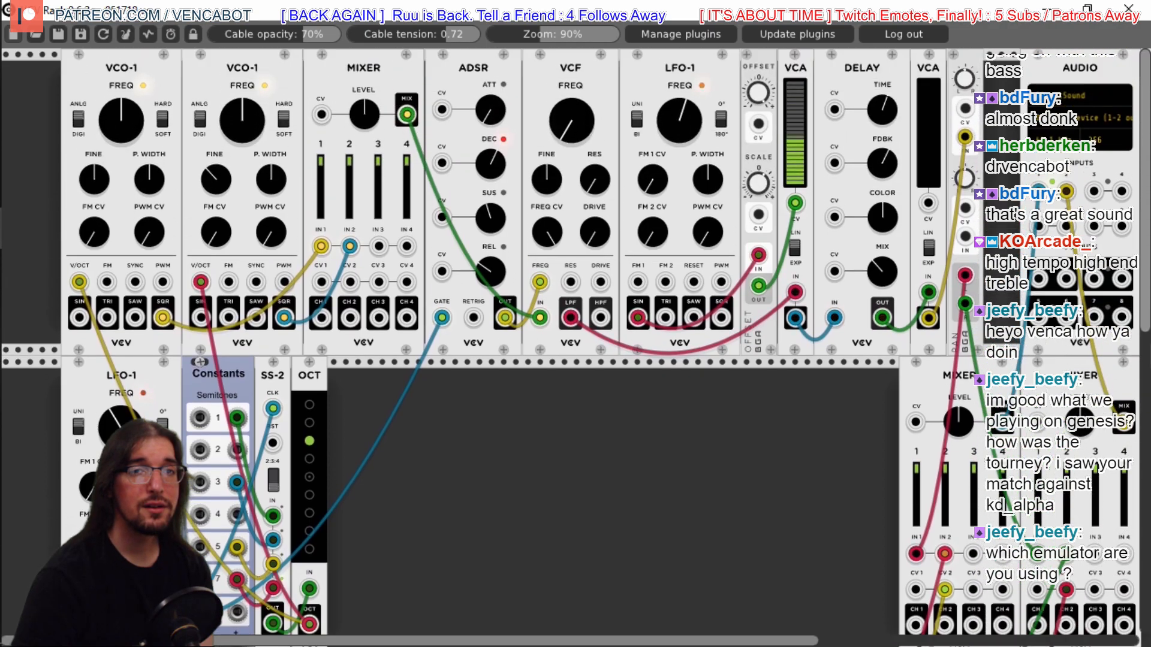
scroll(286, 601, "down", 3)
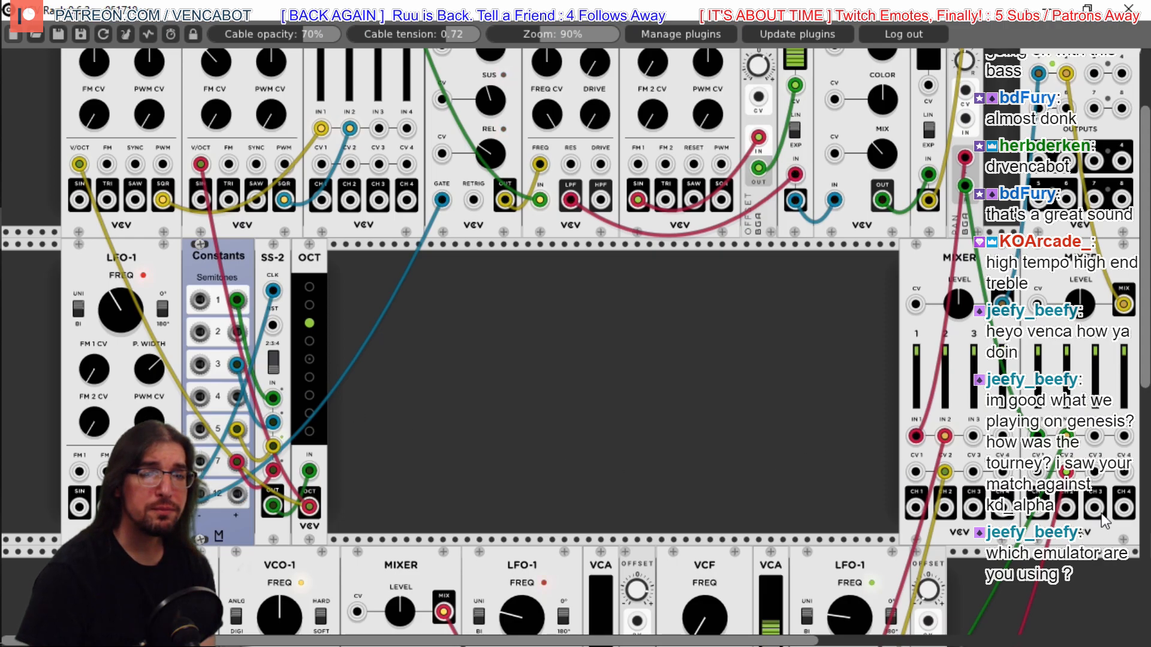
scroll(1099, 527, "down", 10)
scroll(575, 341, "up", 5)
scroll(576, 341, "down", 4)
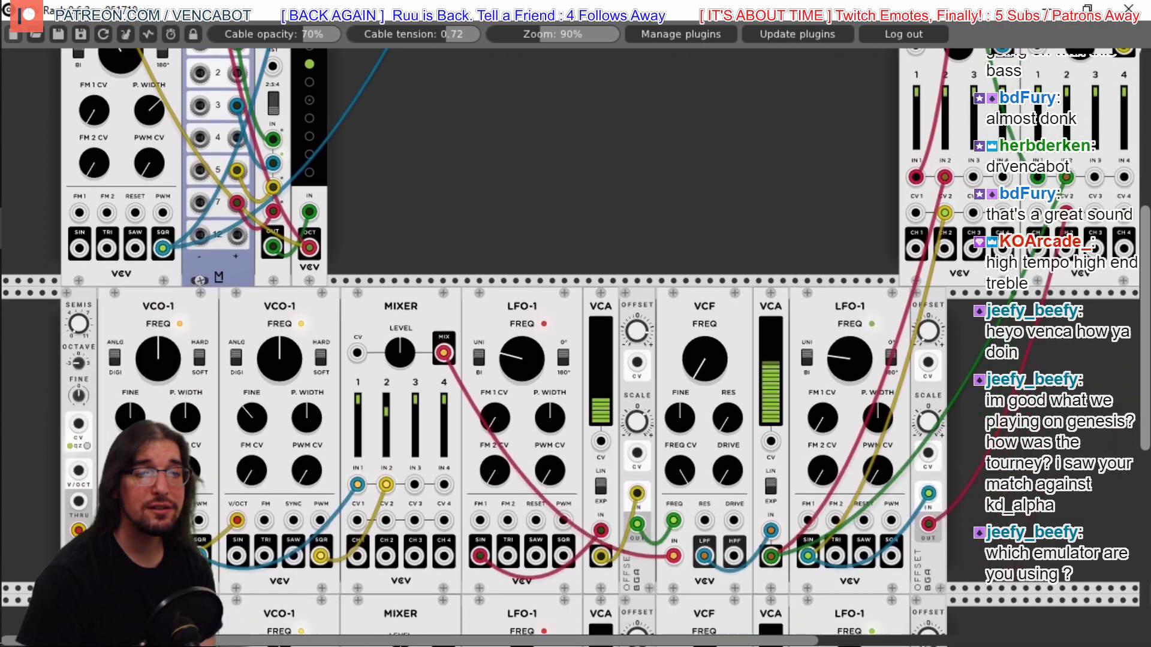
scroll(576, 341, "down", 6)
scroll(576, 342, "up", 11)
scroll(952, 342, "up", 3)
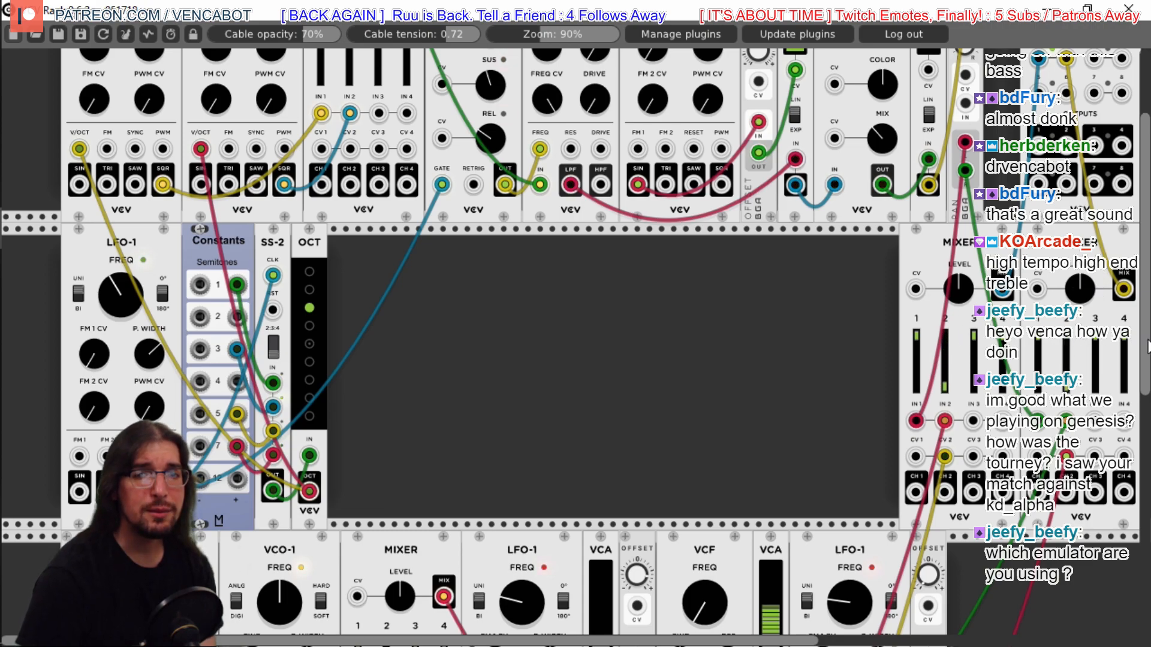
scroll(576, 342, "up", 2)
scroll(576, 341, "up", 3)
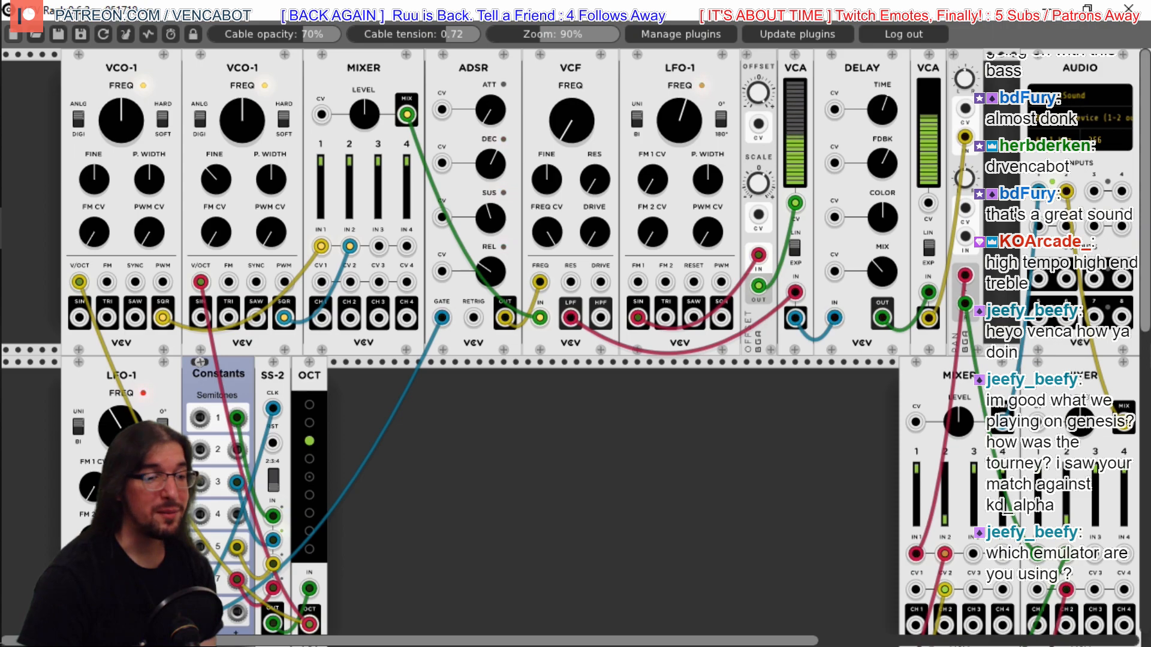
Add a Bogaudio STACK pitch CV processor in the empty space of the sequencer row
scroll(763, 267, "down", 5)
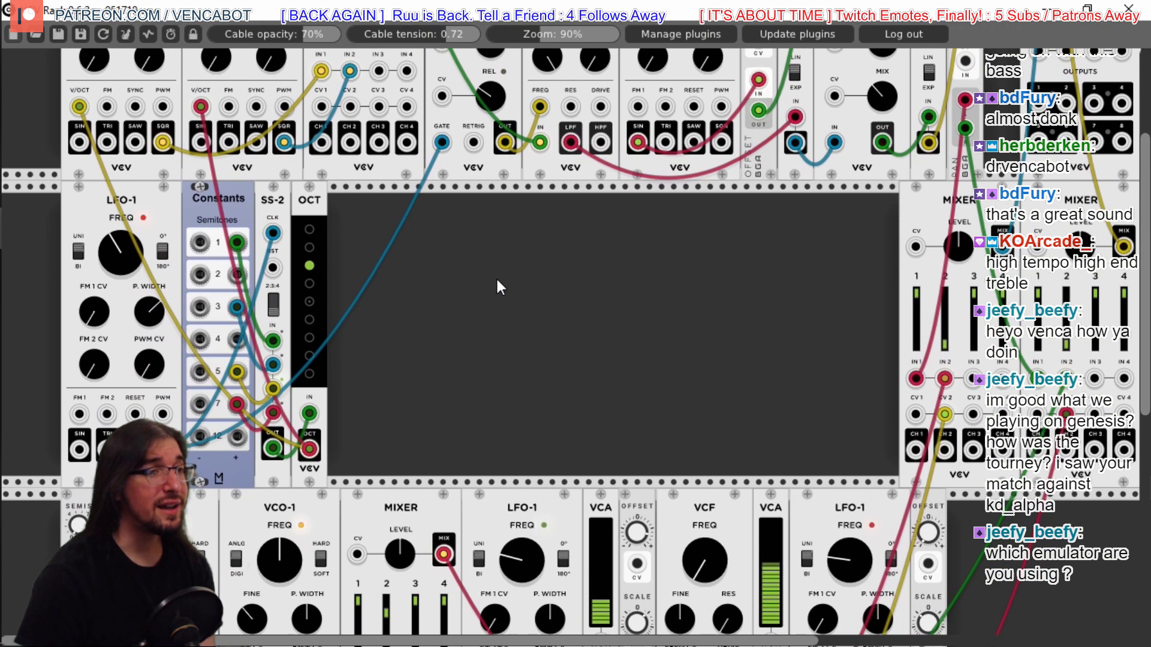
right_click(436, 254)
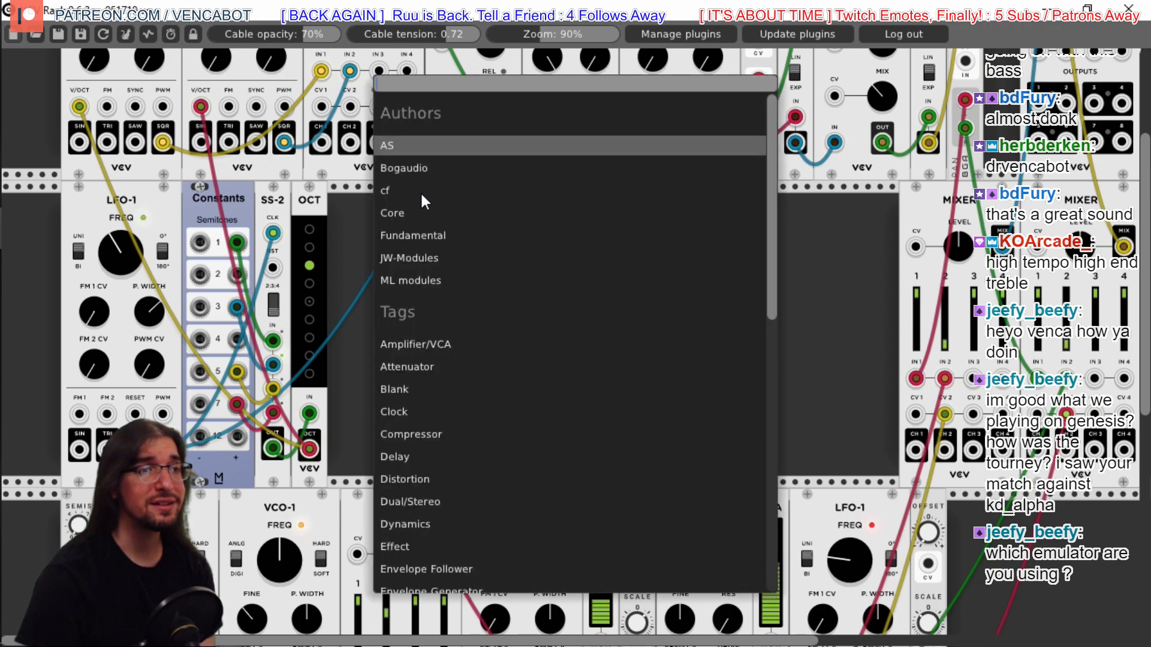
left_click(417, 172)
scroll(618, 271, "down", 10)
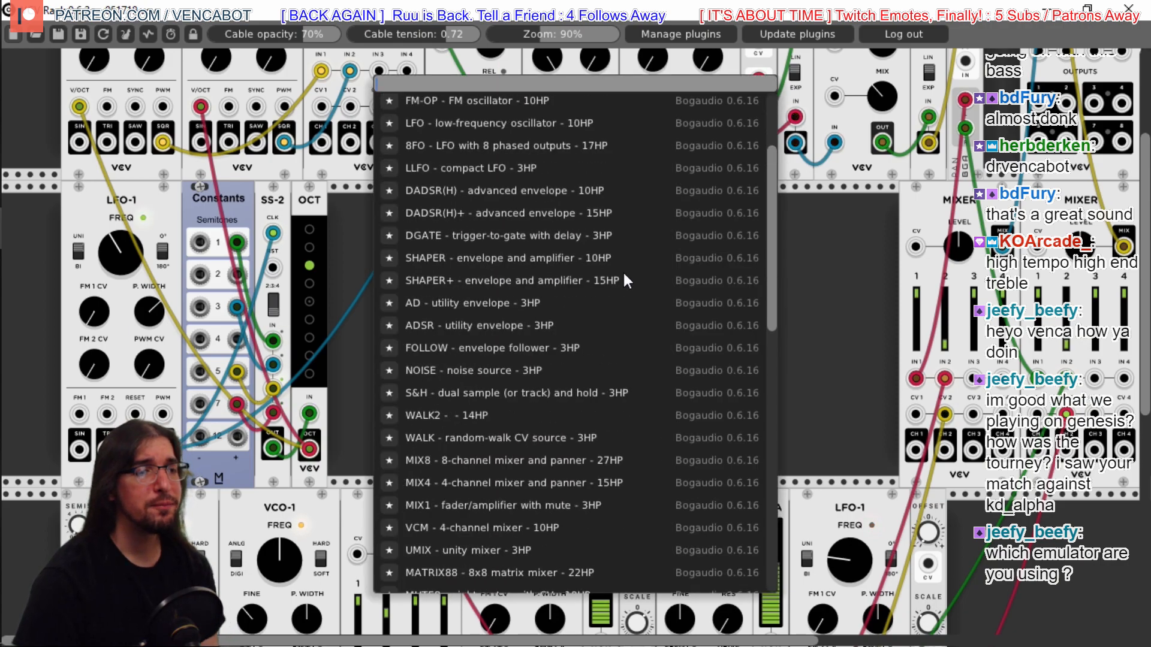
scroll(626, 277, "down", 10)
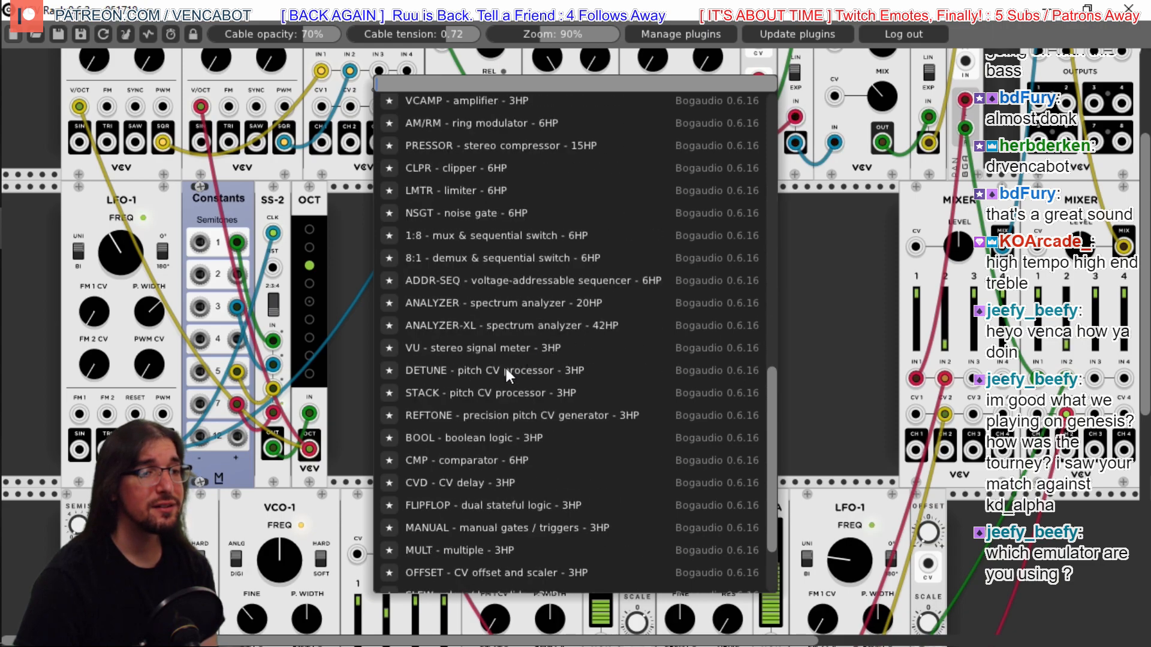
scroll(443, 402, "down", 2)
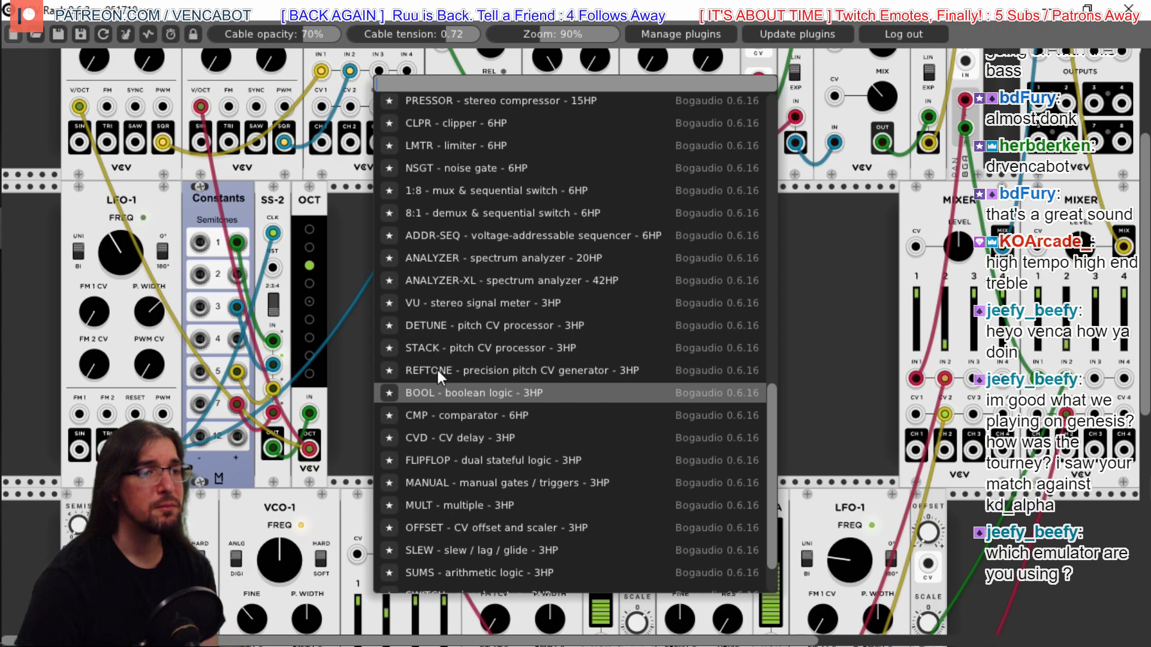
scroll(498, 411, "down", 3)
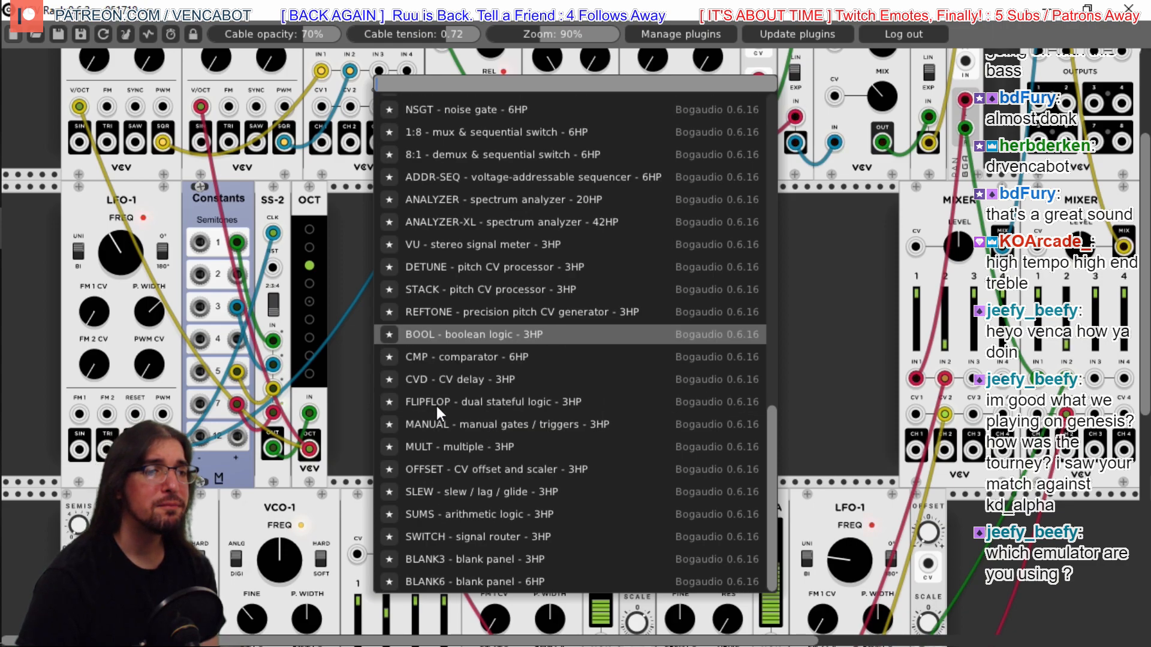
left_click(420, 289)
Duplicate the STACK module three times in the sequencer row to make four in total
right_click(427, 191)
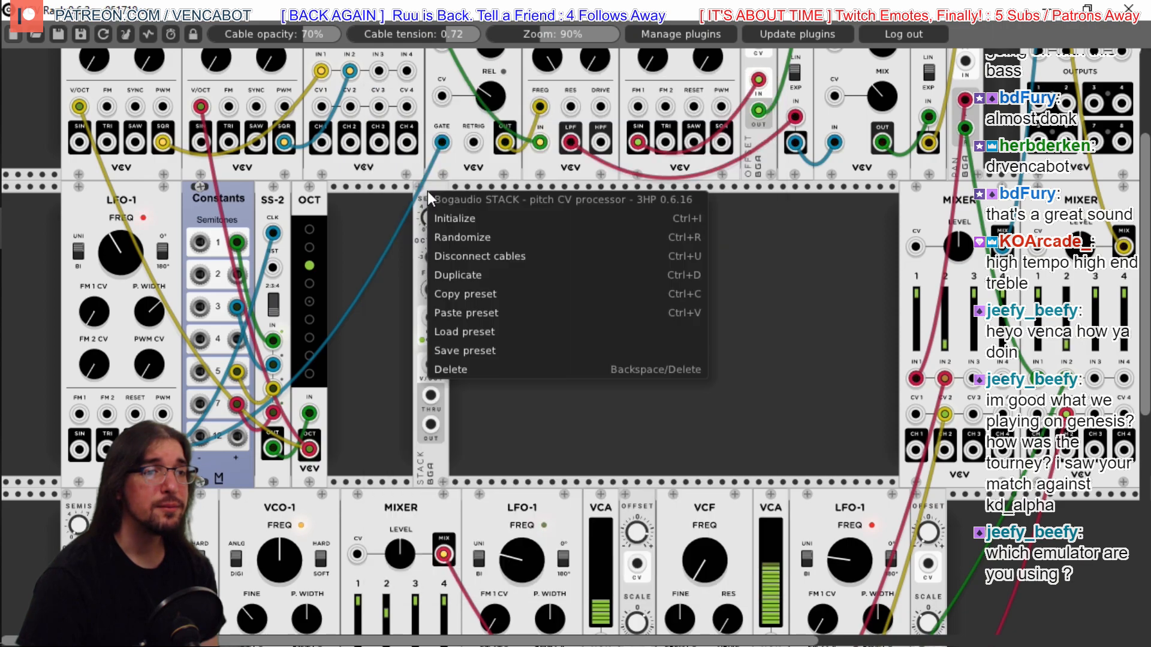
left_click(459, 276)
right_click(436, 193)
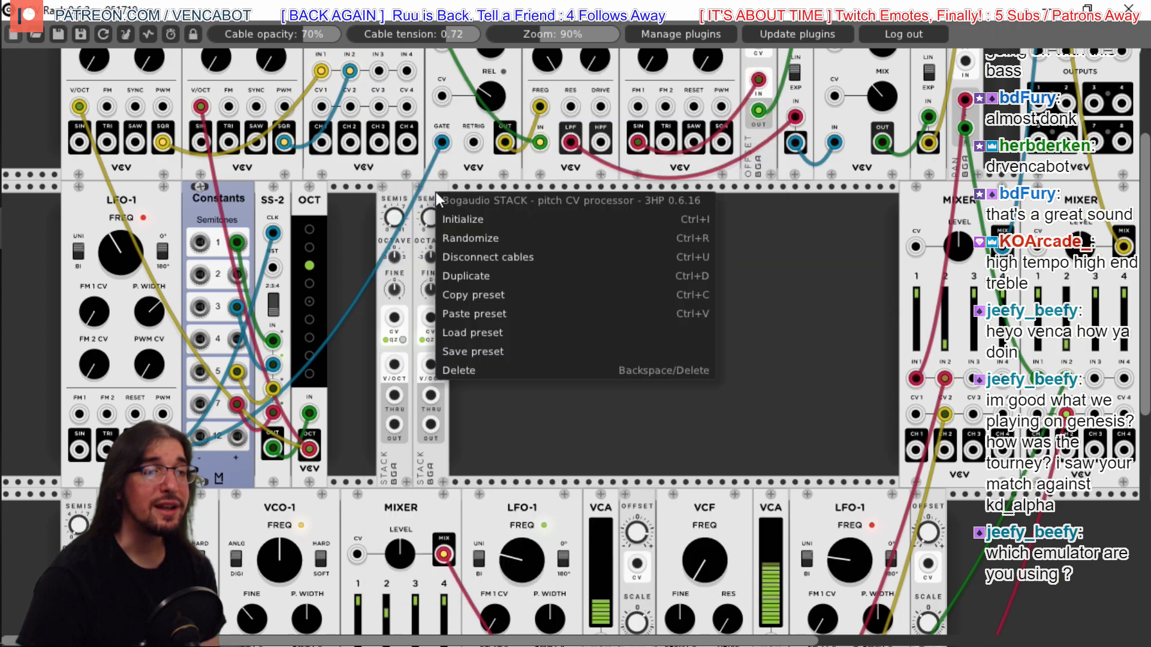
left_click(484, 283)
right_click(472, 197)
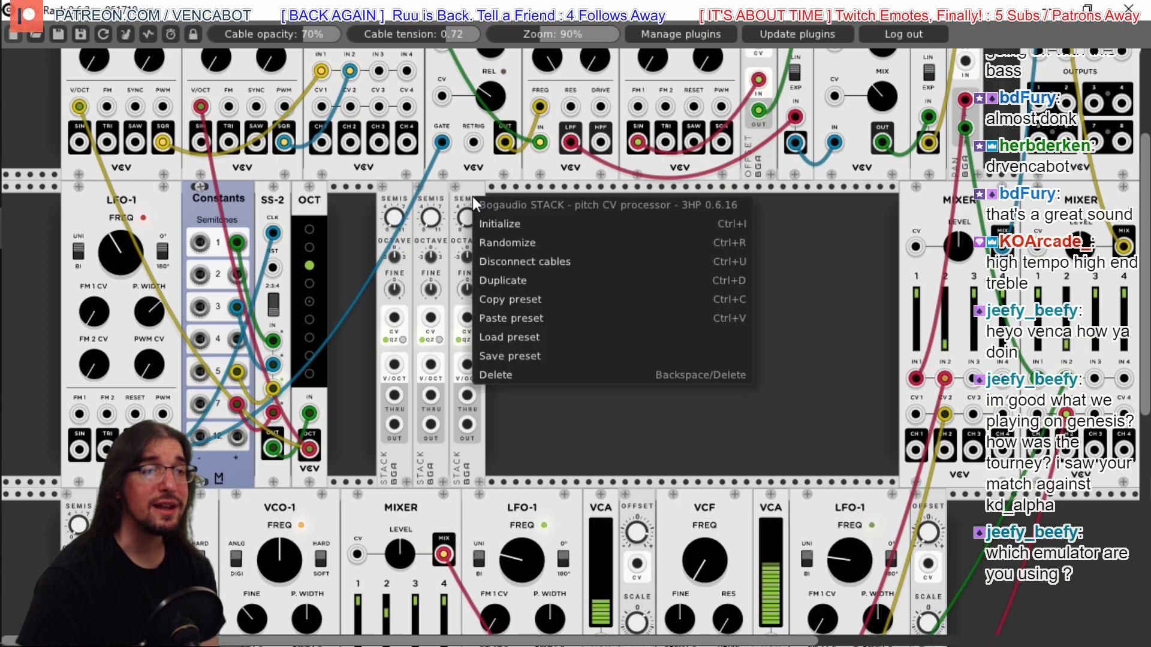
left_click(512, 277)
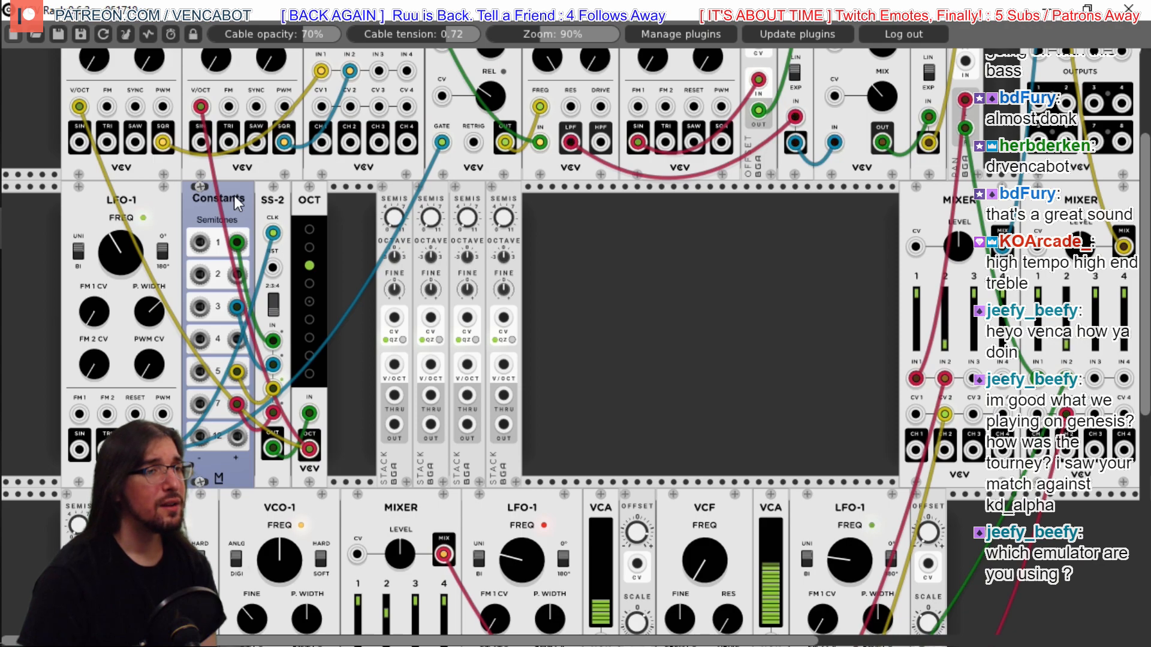
Delete the OCT and Constants modules from the sequencer row
right_click(312, 204)
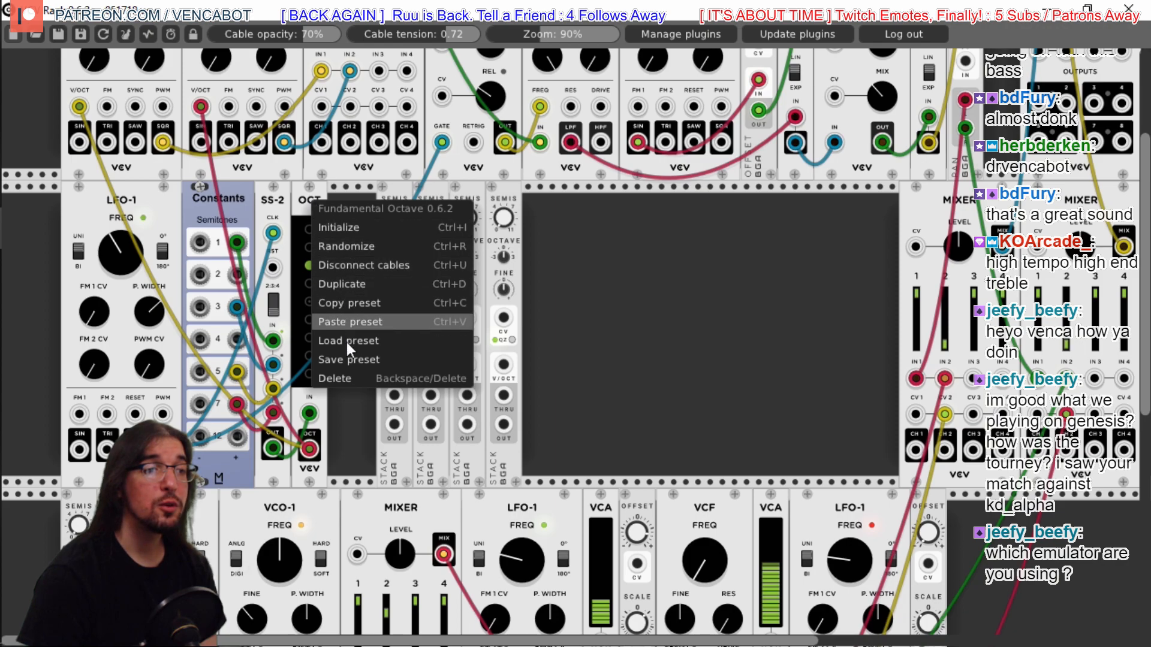
left_click(346, 390)
right_click(229, 190)
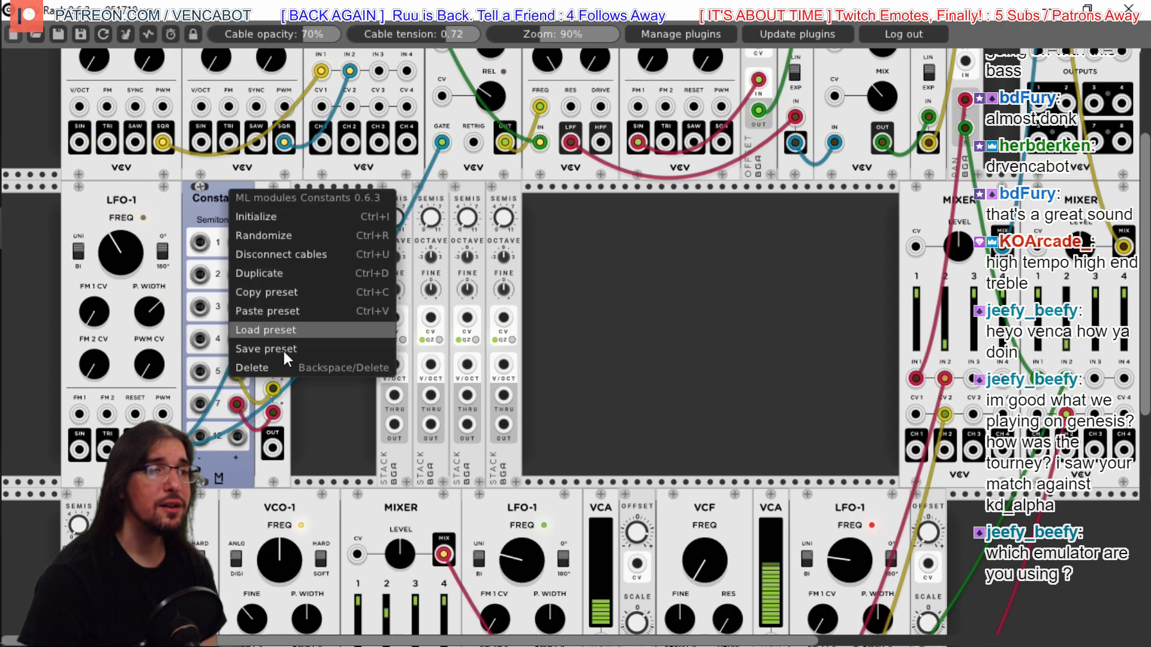
left_click(283, 367)
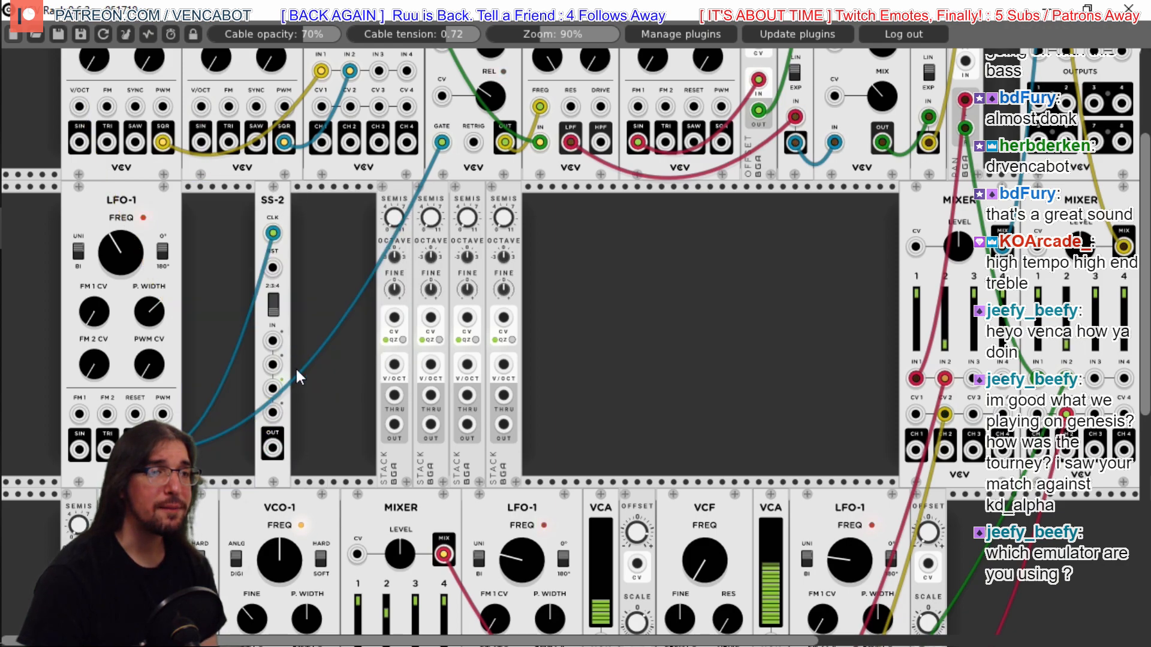
Line up the four STACK modules directly after the sequencer row's LFO-1, with SS-2 right behind them
left_click_drag(279, 190, 189, 201)
left_click_drag(440, 188, 257, 199)
left_click_drag(462, 190, 270, 199)
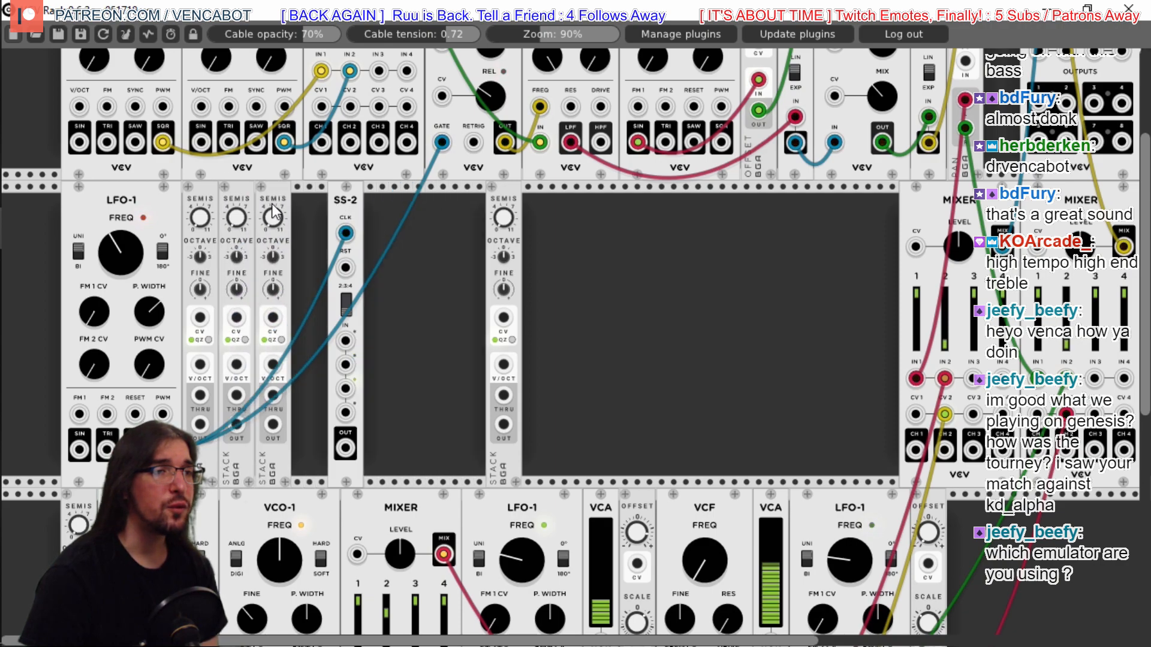
left_click_drag(496, 197, 321, 192)
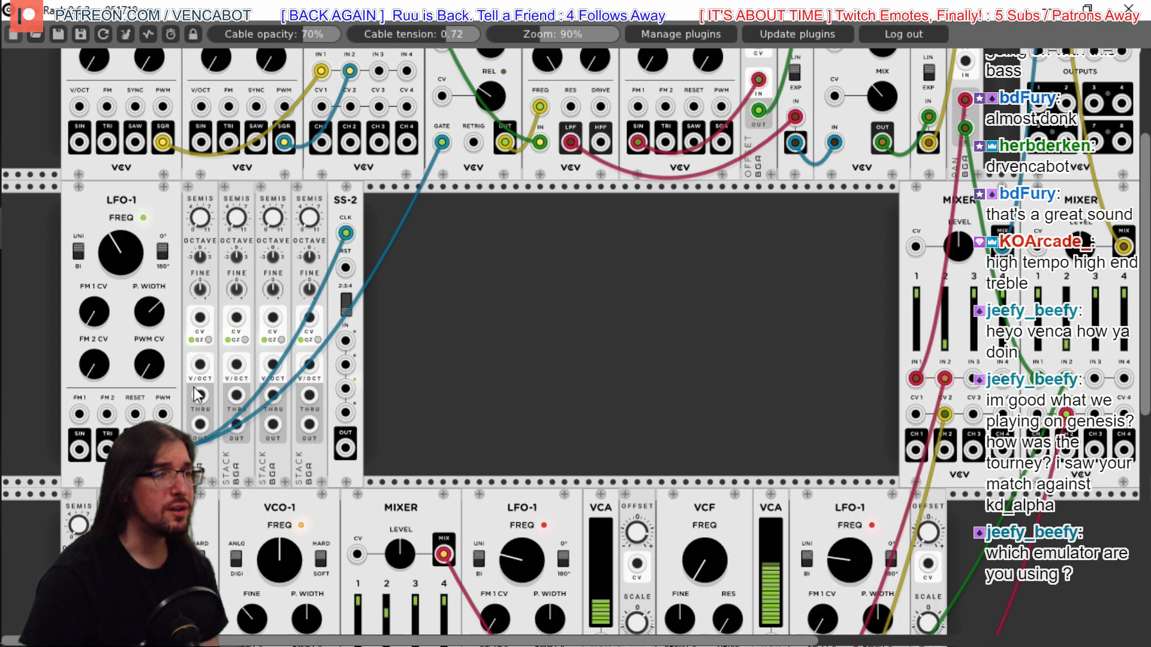
Patch the OUT of each of the four STACK modules into the four SS-2 inputs in order
left_click_drag(200, 424, 346, 342)
left_click_drag(237, 424, 346, 367)
left_click_drag(273, 425, 346, 389)
left_click_drag(309, 423, 345, 413)
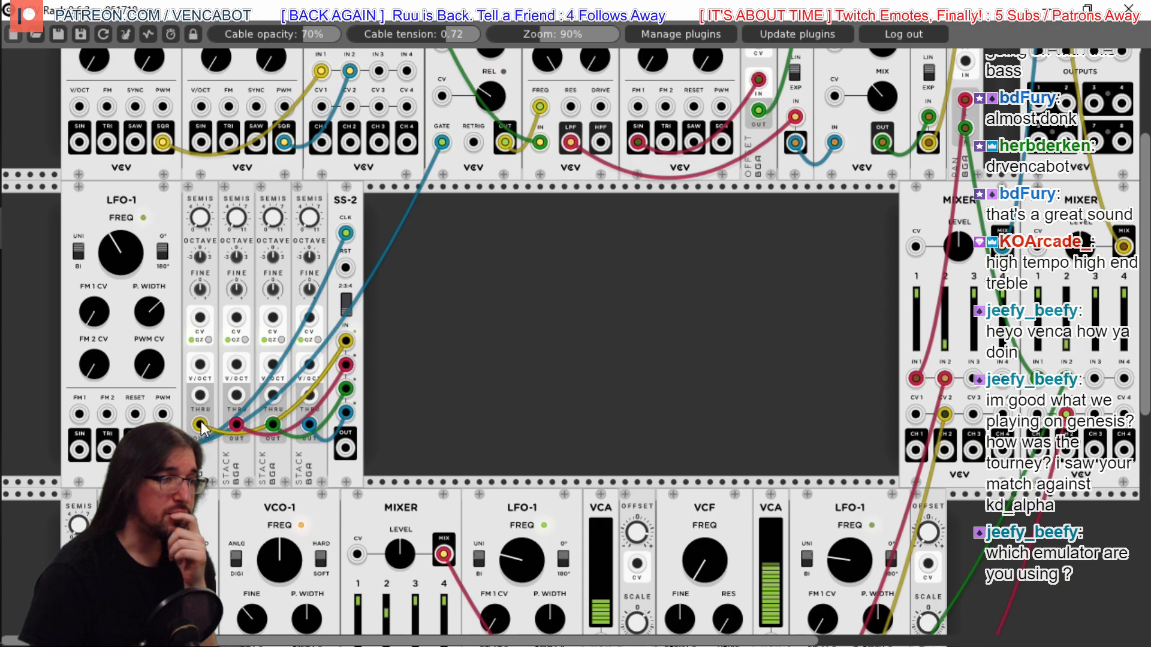
Patch the first STACK's OUT into the V/OCT inputs of the other three STACK modules
left_click_drag(202, 427, 236, 364)
left_click_drag(201, 427, 272, 365)
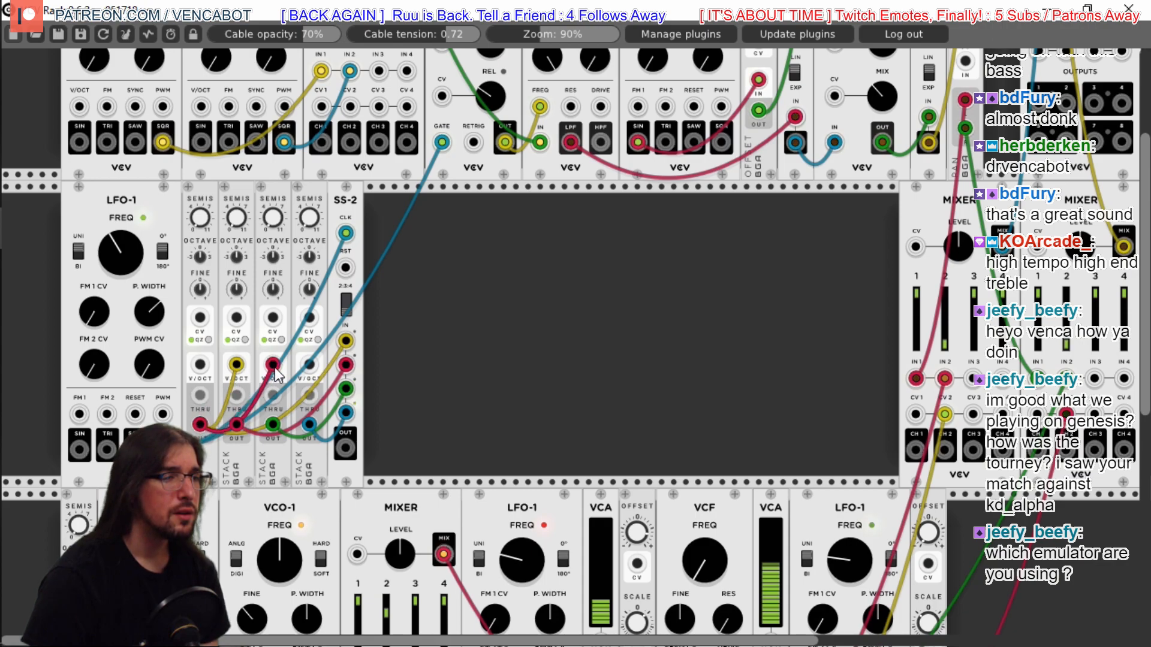
left_click_drag(200, 424, 309, 365)
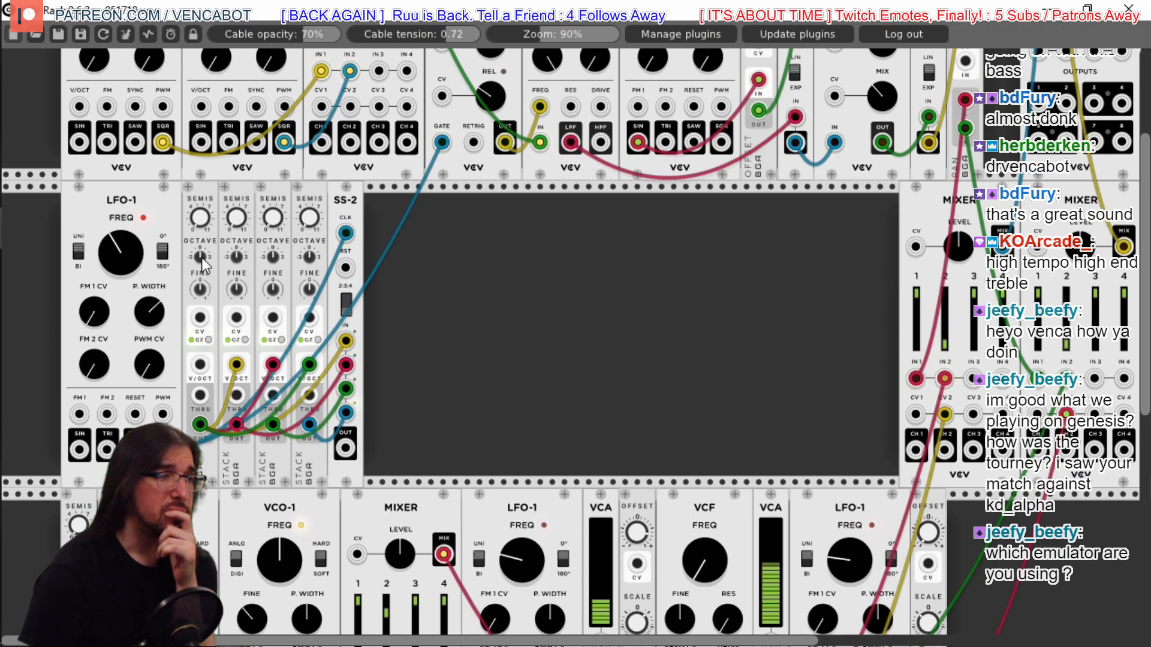
left_click_drag(202, 257, 201, 257)
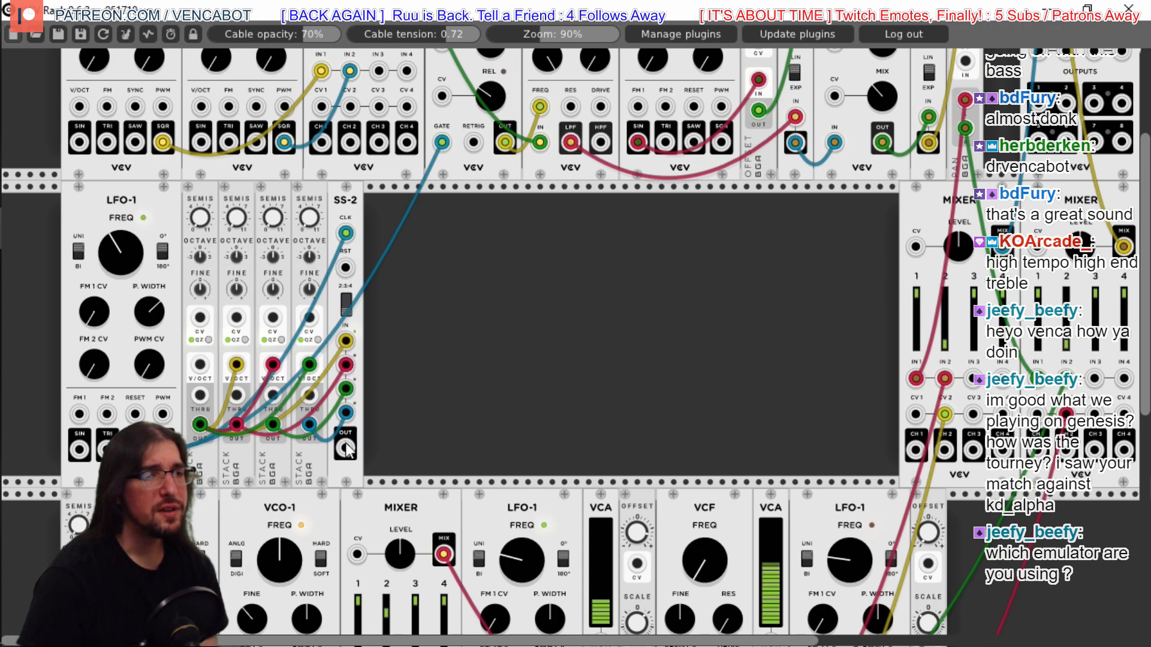
Patch the SS-2 OUT into the V/OCT inputs of both top-row VCO-1 modules and tune the SEMIS of the second and fourth sequencer STACKs
left_click_drag(346, 448, 79, 107)
left_click_drag(346, 448, 202, 108)
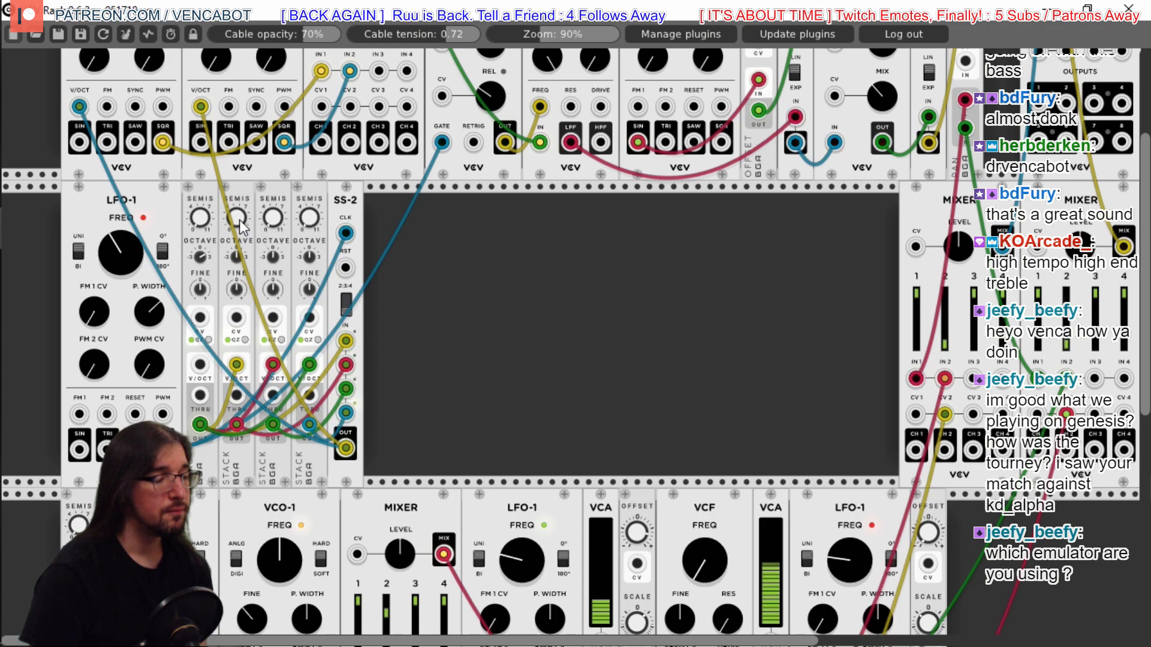
left_click_drag(240, 212, 239, 210)
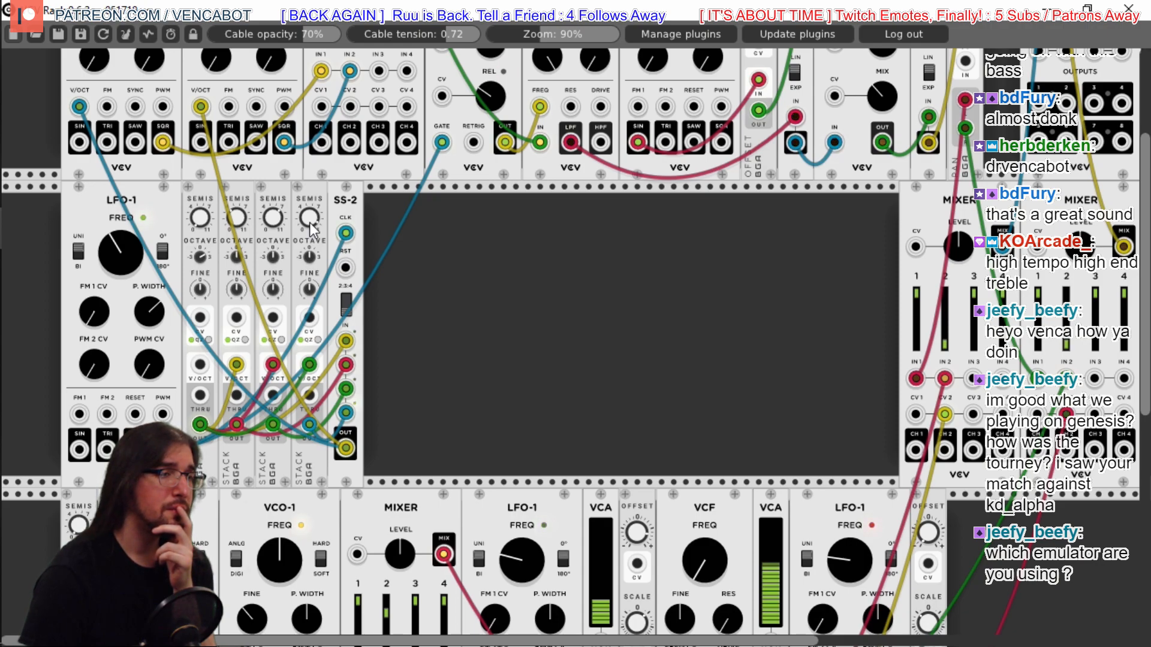
left_click_drag(305, 215, 305, 212)
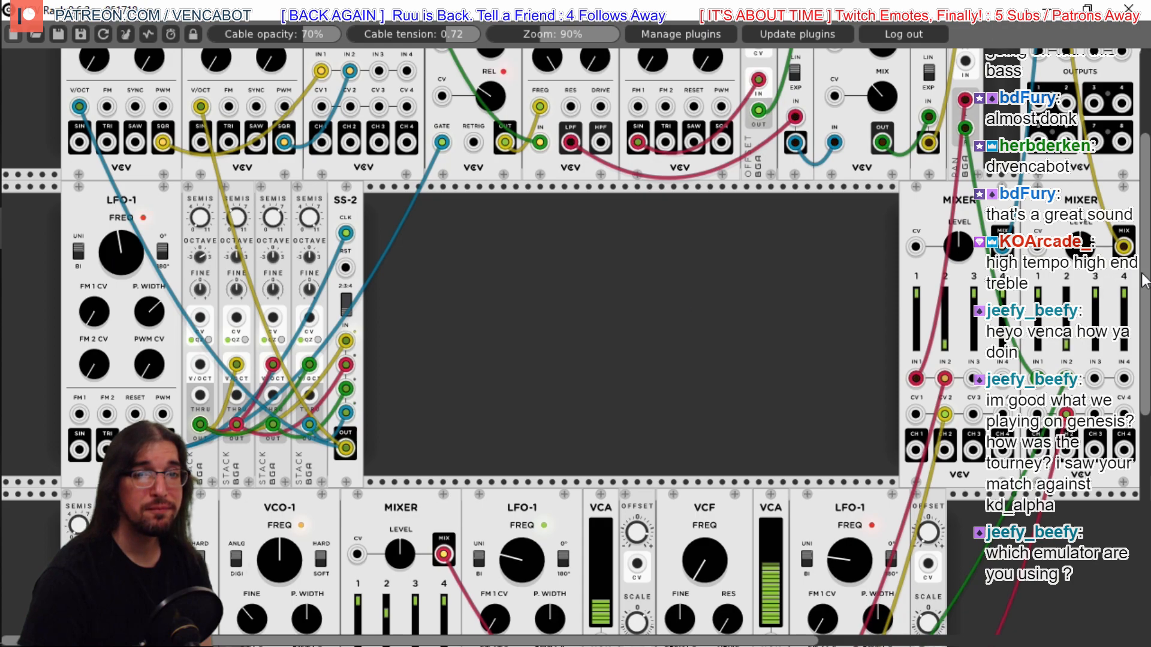
Examine the top voice, the sequencer row and the duplicated voice rows to compare their cabling
scroll(575, 342, "up", 1)
scroll(576, 342, "up", 5)
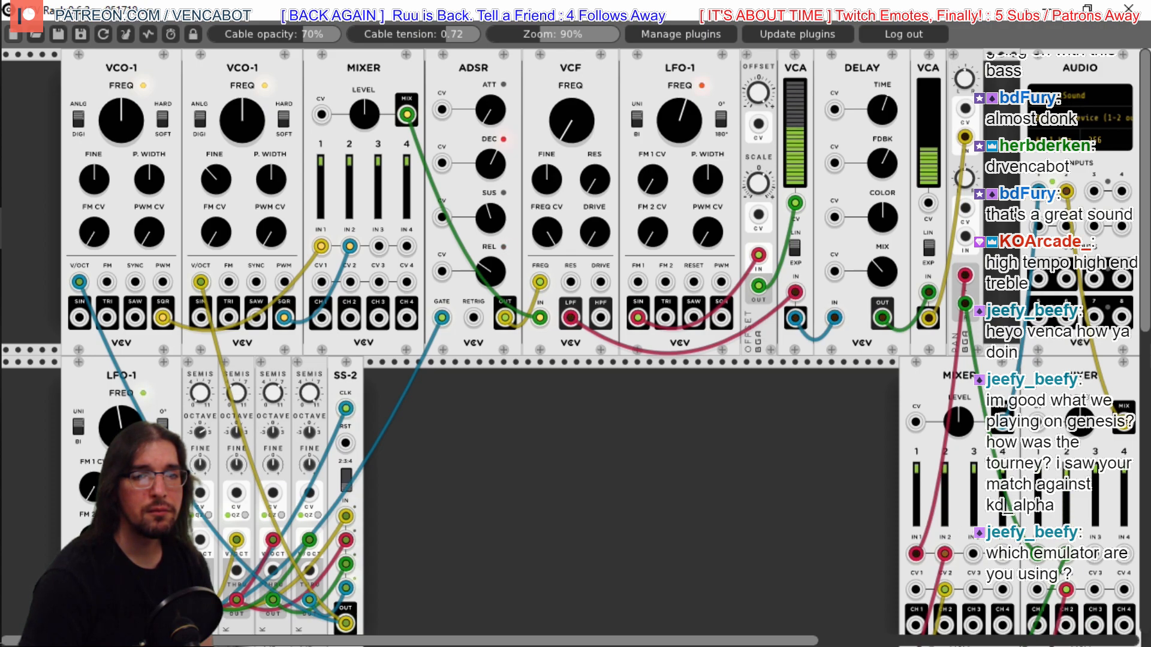
scroll(1067, 519, "down", 5)
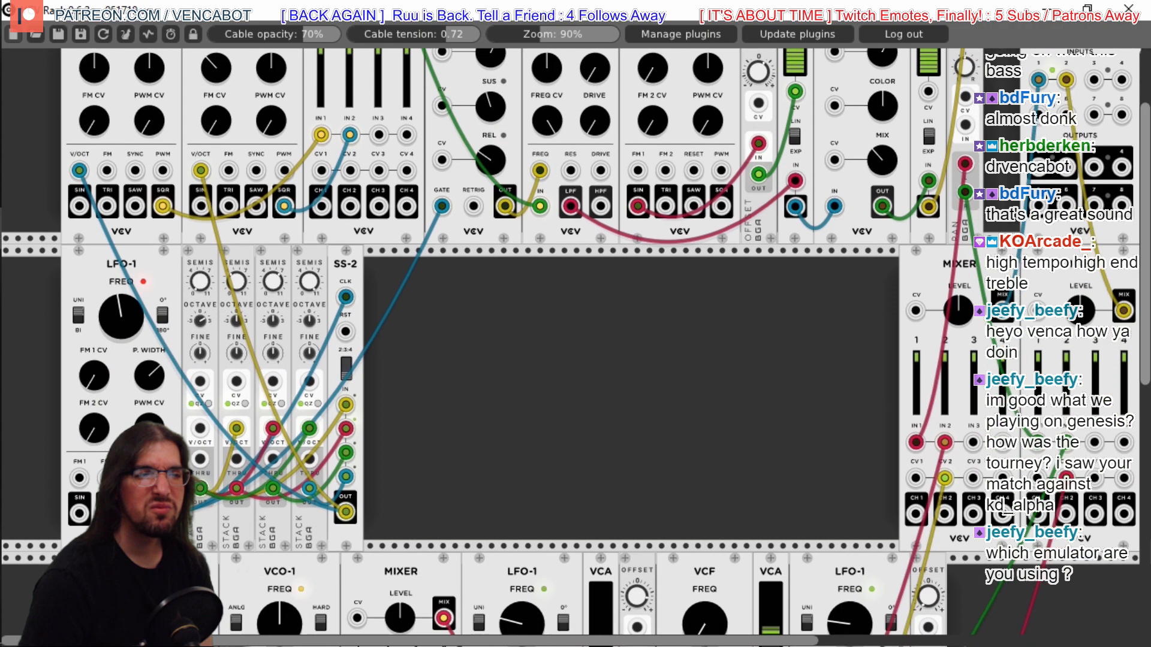
scroll(82, 319, "down", 1)
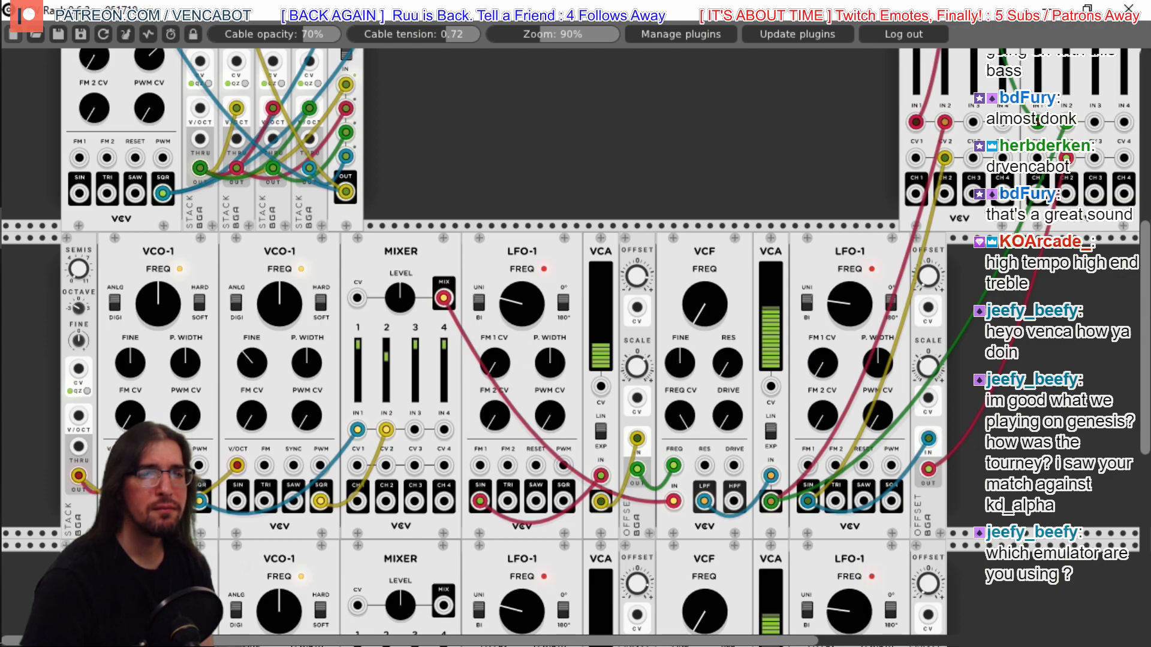
scroll(1146, 309, "down", 6)
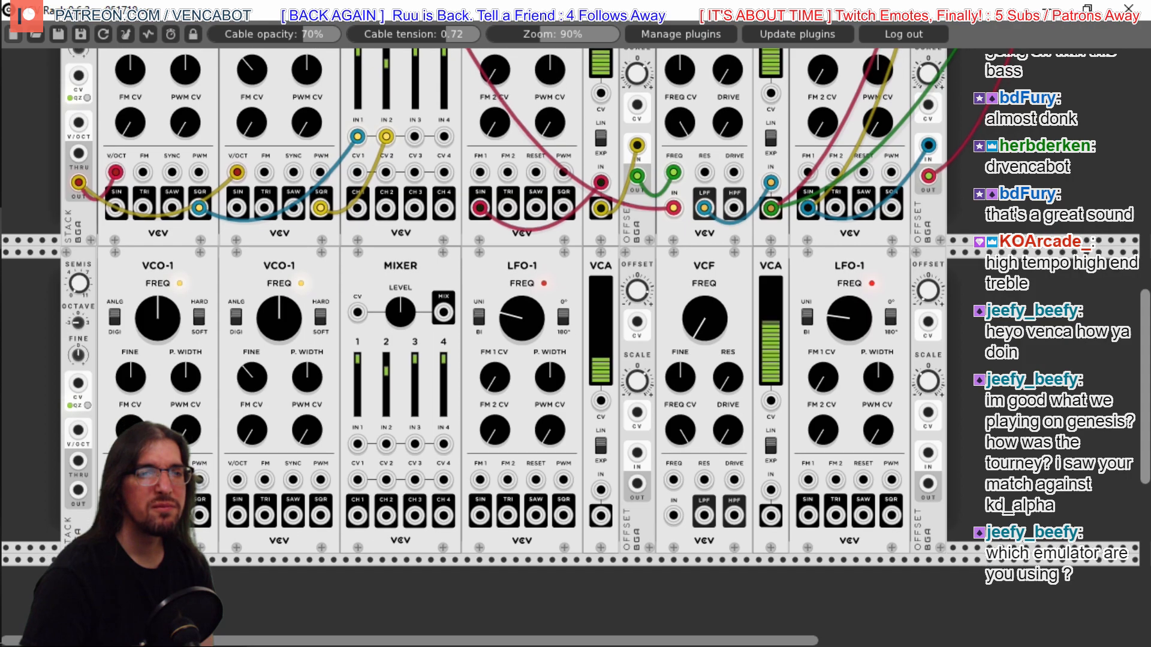
scroll(575, 327, "up", 2)
scroll(575, 327, "down", 5)
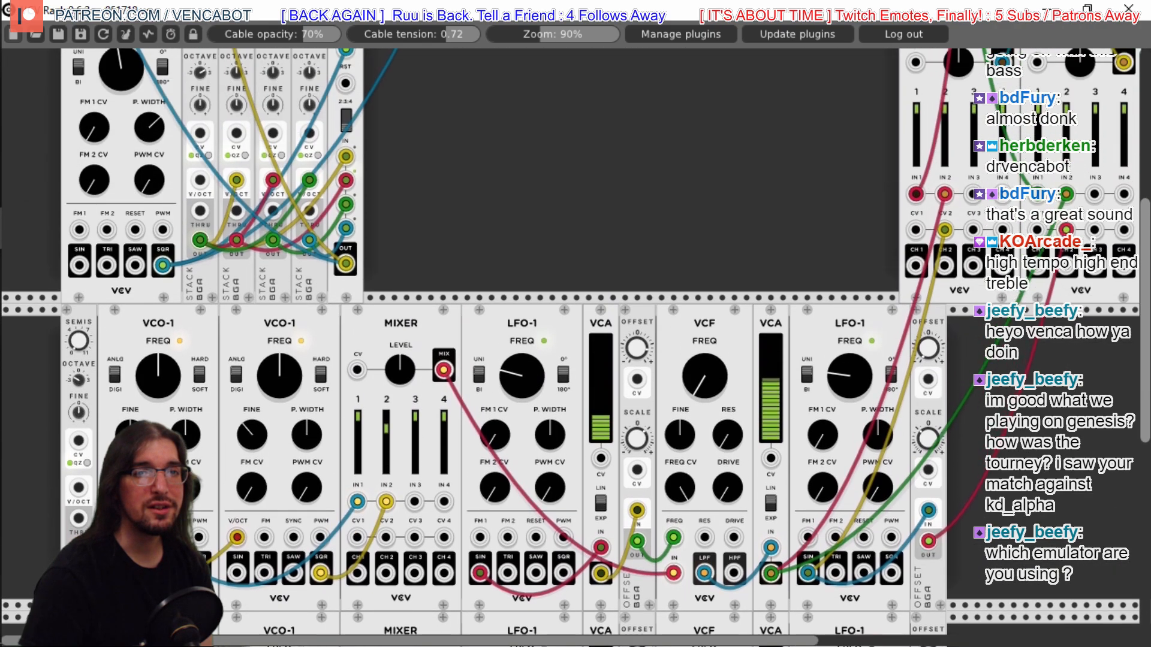
scroll(576, 327, "up", 2)
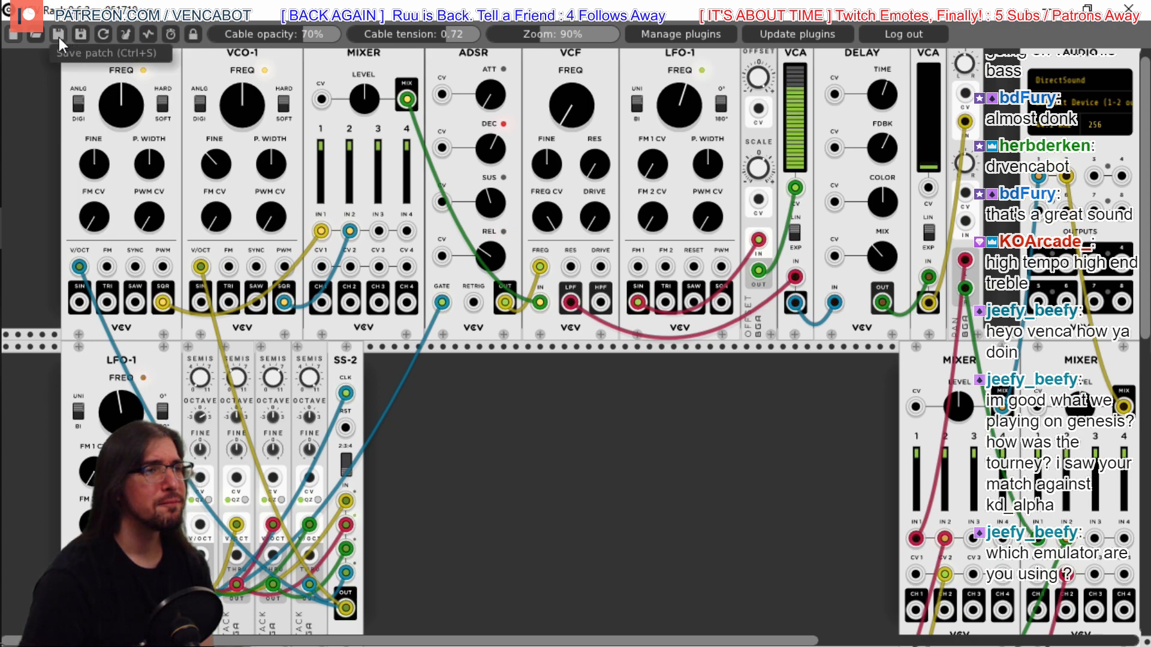
In the bottom row, patch the STACK OUT into both VCO-1 V/OCT inputs and the two SQR outputs into MIXER IN 1 and IN 2
scroll(575, 342, "down", 10)
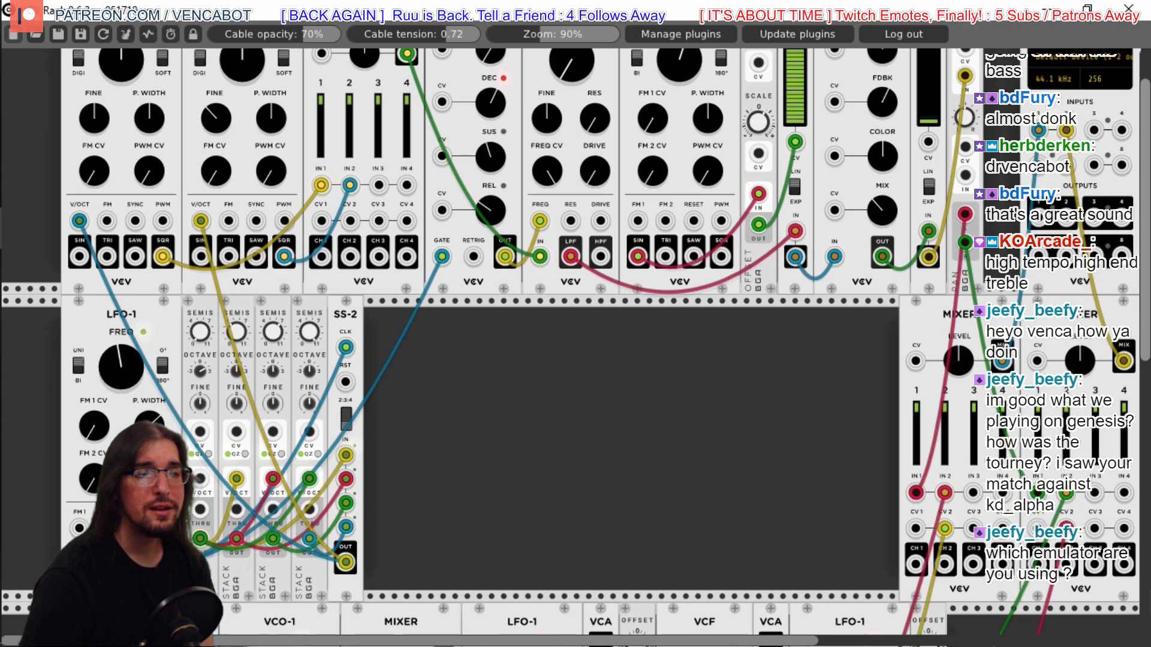
scroll(576, 342, "down", 2)
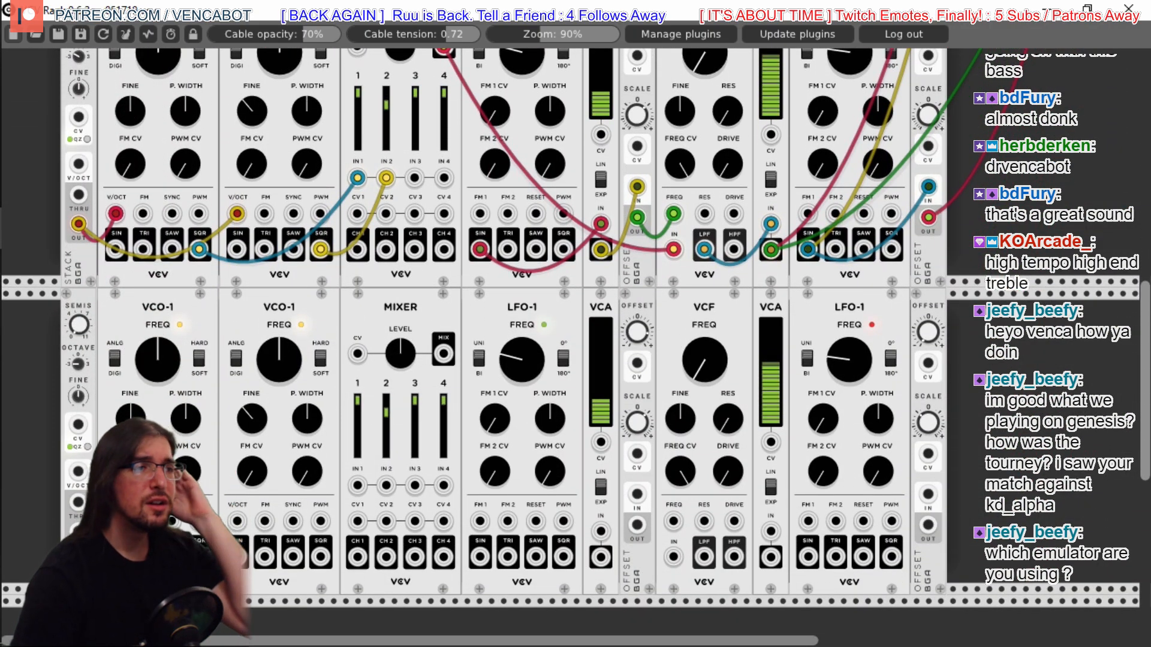
scroll(576, 335, "up", 1)
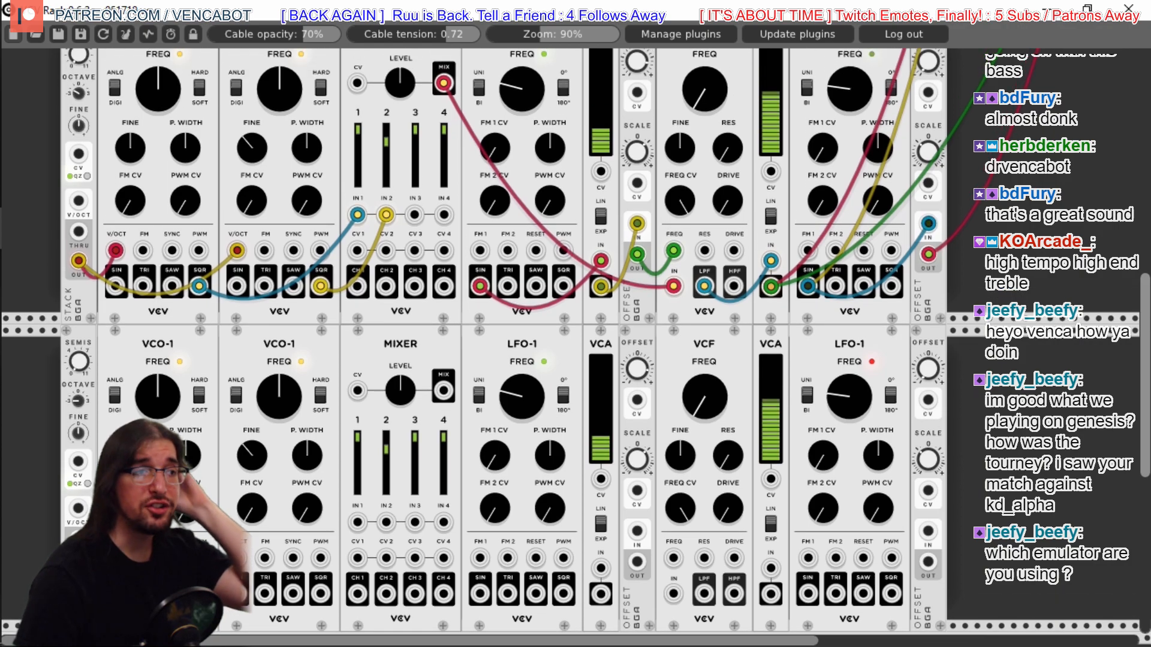
scroll(288, 458, "down", 2)
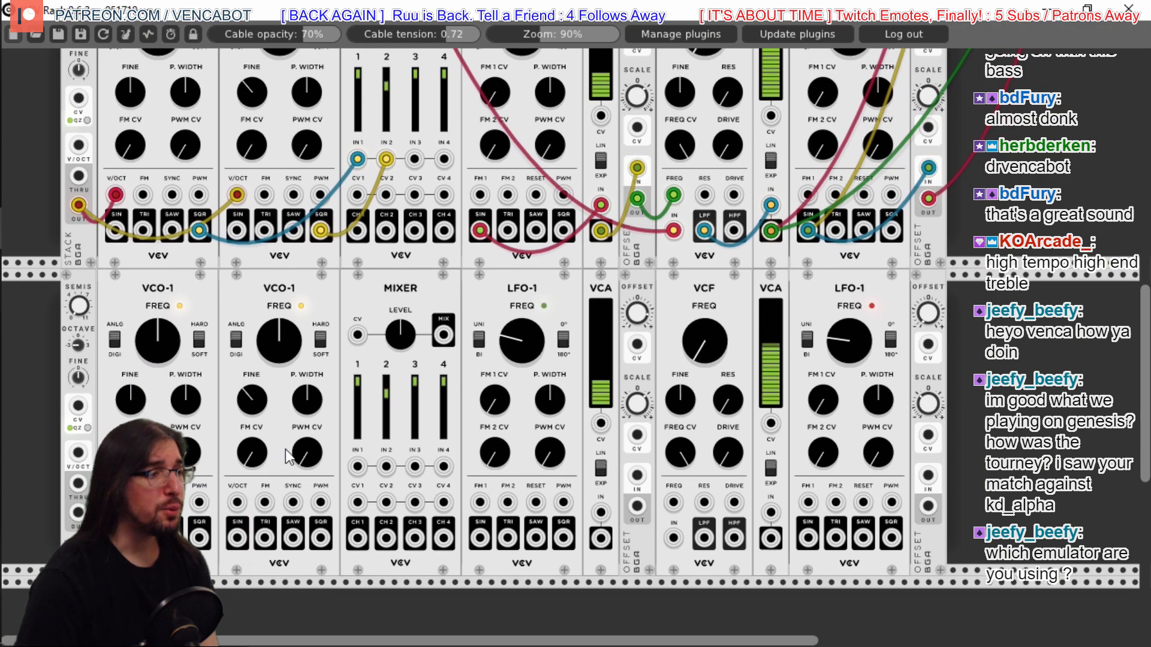
left_click_drag(78, 515, 234, 509)
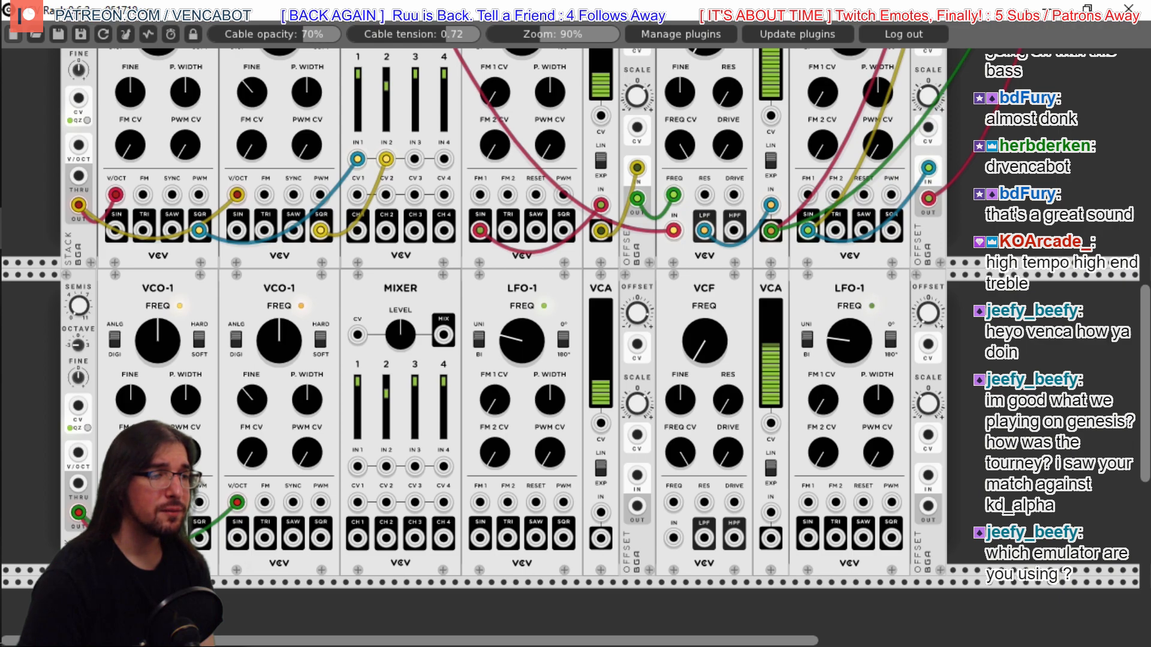
left_click_drag(202, 541, 357, 466)
left_click_drag(322, 542, 393, 473)
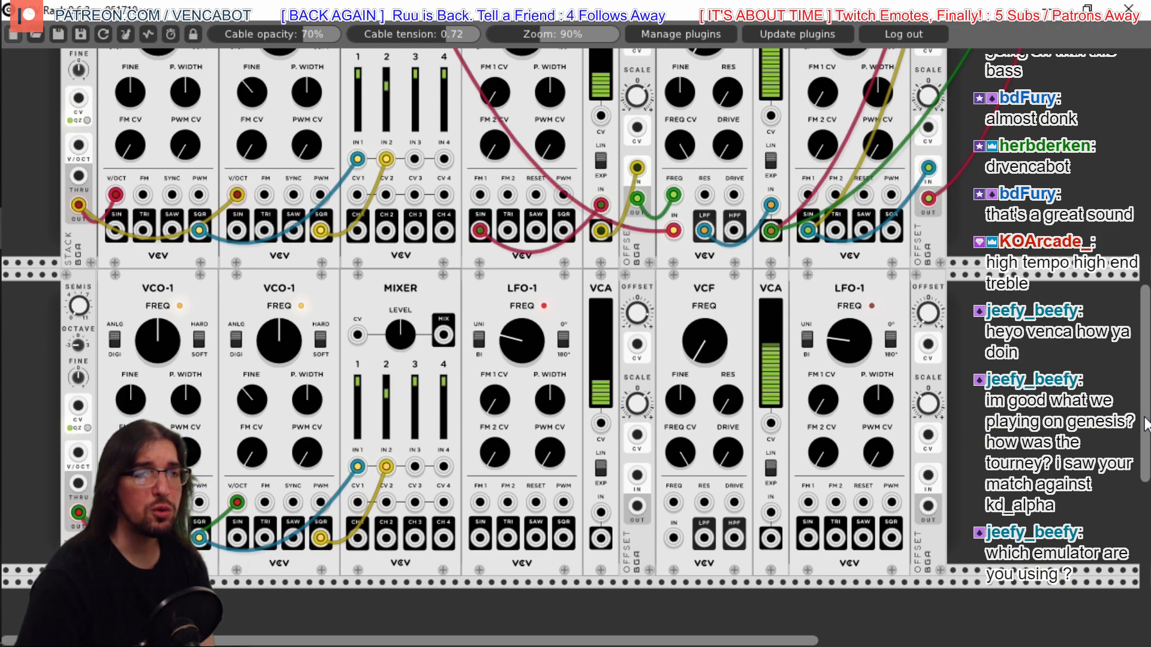
In the bottom row, route the first LFO-1's SIN through the VCA and OFFSET into VCF FREQ, and patch the VCF's LPF into the second VCA
scroll(1145, 424, "up", 3)
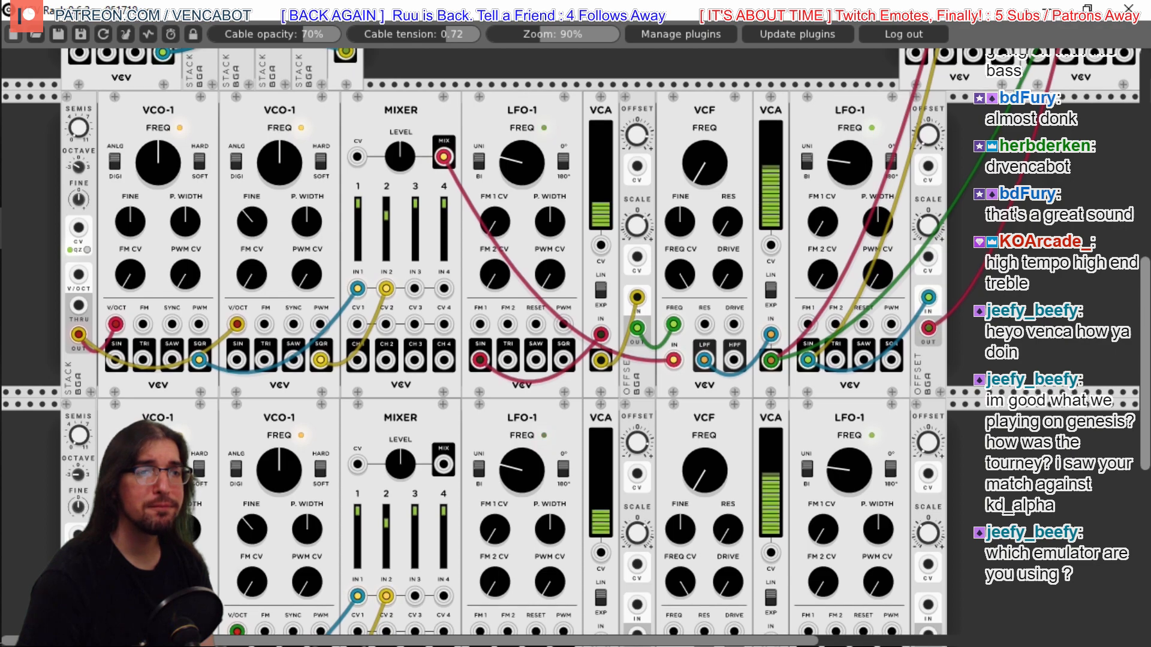
scroll(575, 336, "down", 2)
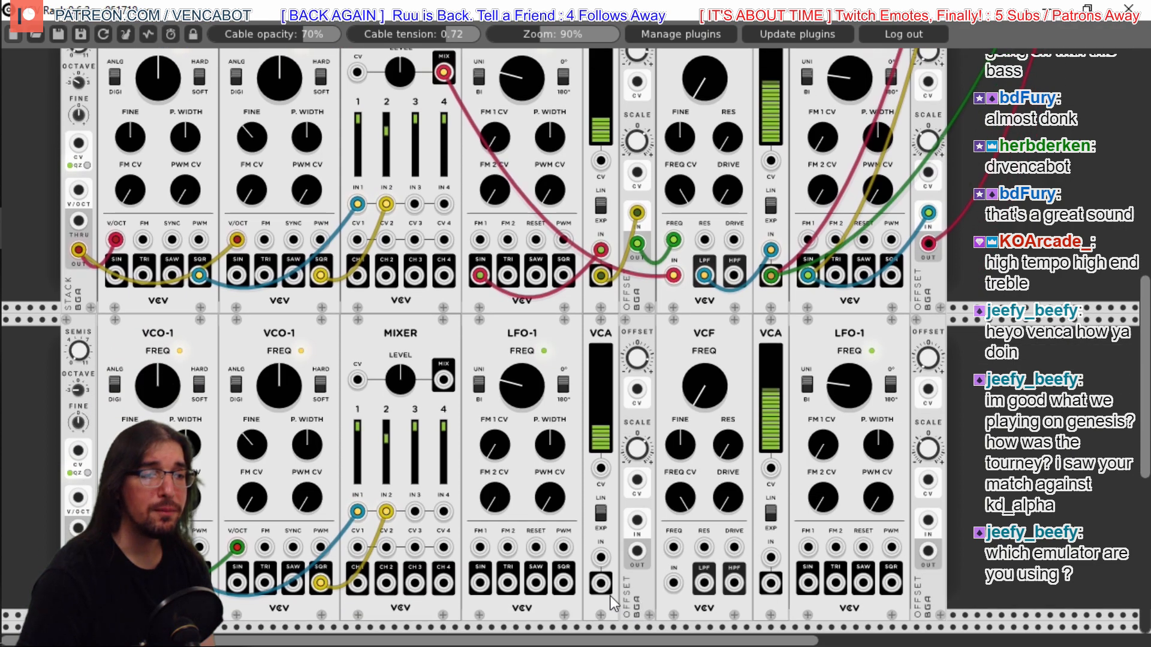
left_click_drag(480, 582, 600, 558)
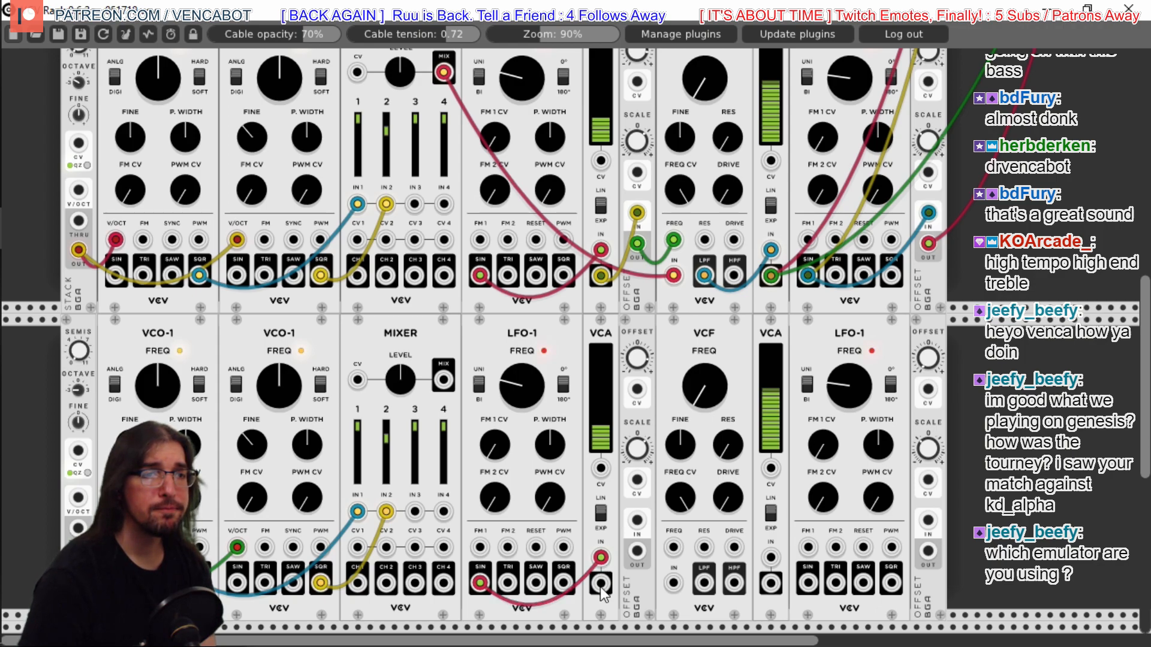
left_click_drag(601, 584, 674, 548)
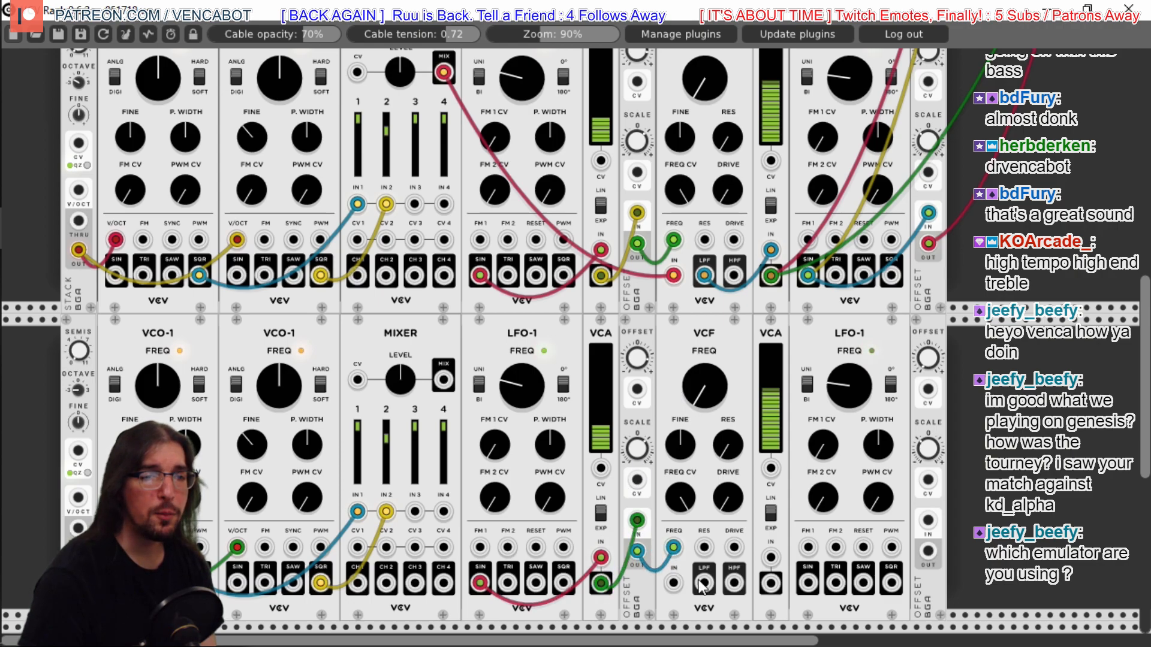
left_click_drag(708, 591, 765, 566)
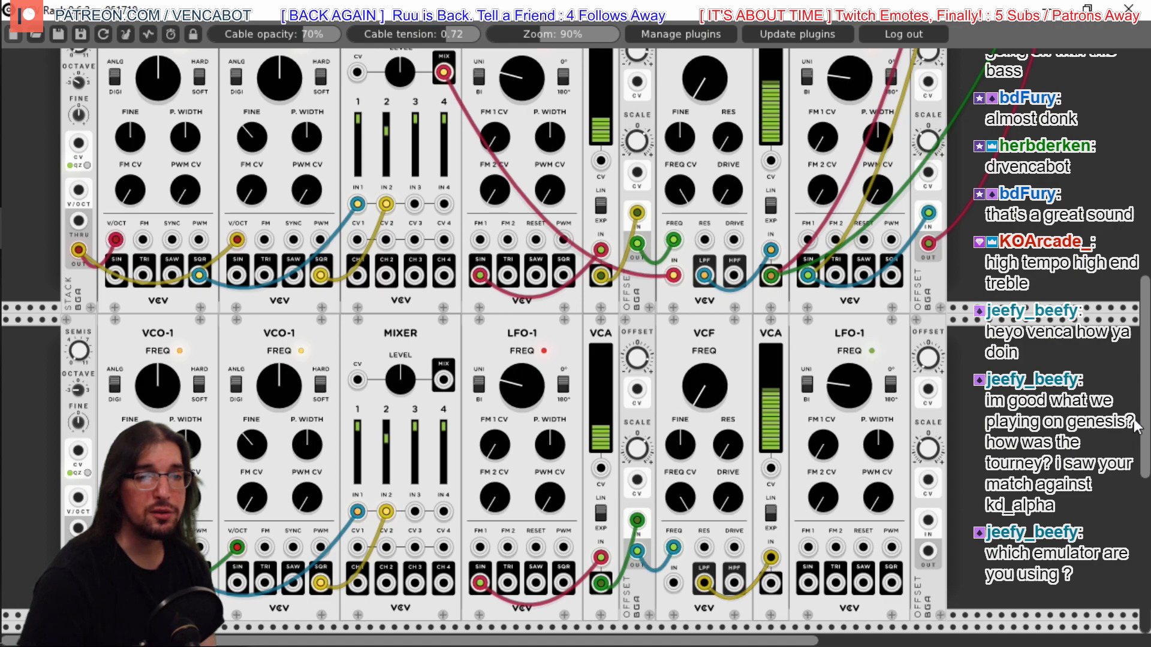
Patch the OUT of the bottom row's second VCA into IN 3 of both output mixers
scroll(874, 589, "right", 5)
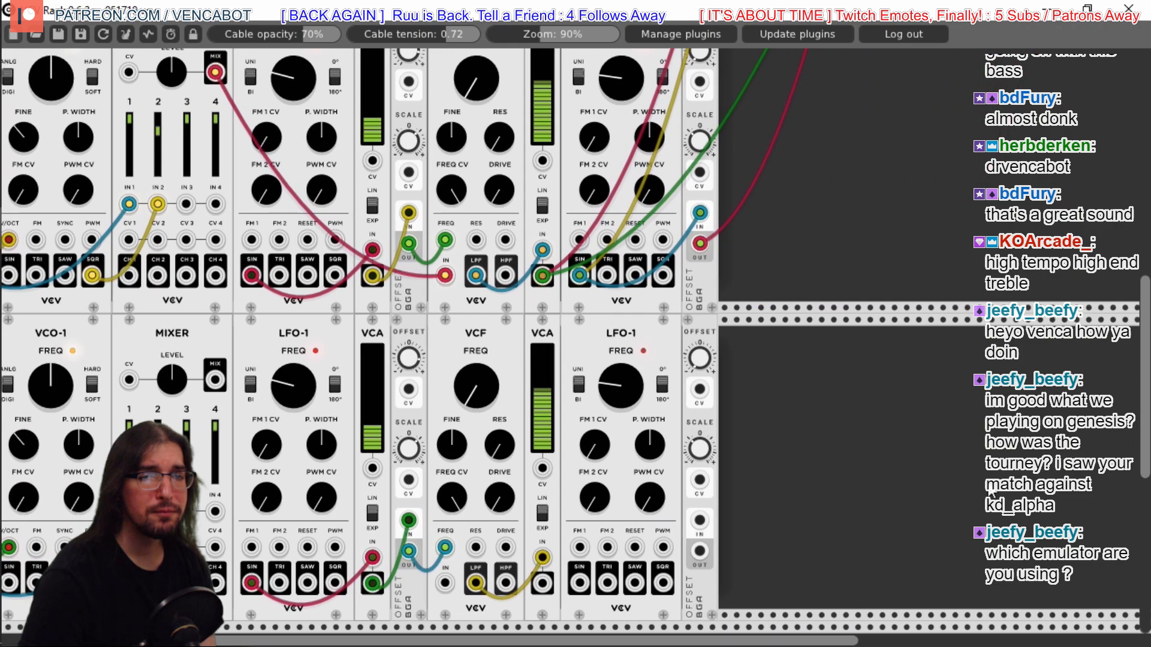
mouse_move(1147, 421)
left_mouse_down()
mouse_move(1147, 390)
mouse_move(1148, 422)
left_mouse_up()
left_click_drag(541, 581, 745, 75)
scroll(907, 180, "up", 6)
scroll(890, 371, "down", 3)
scroll(876, 383, "down", 4)
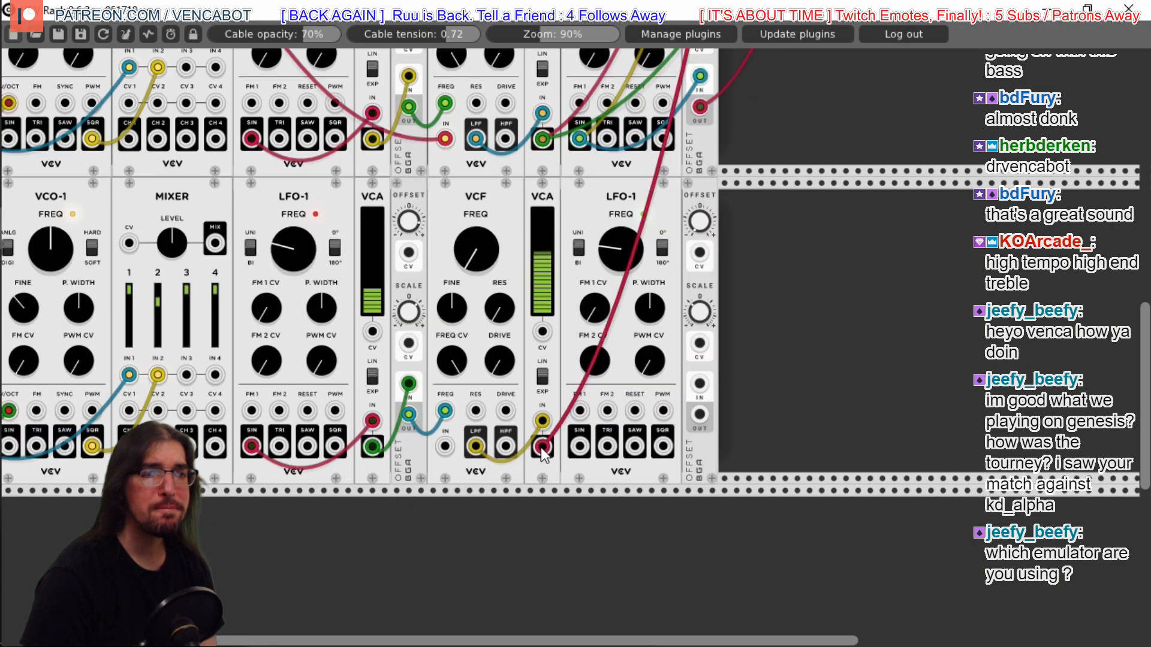
left_click_drag(542, 447, 867, 119)
scroll(955, 222, "up", 2)
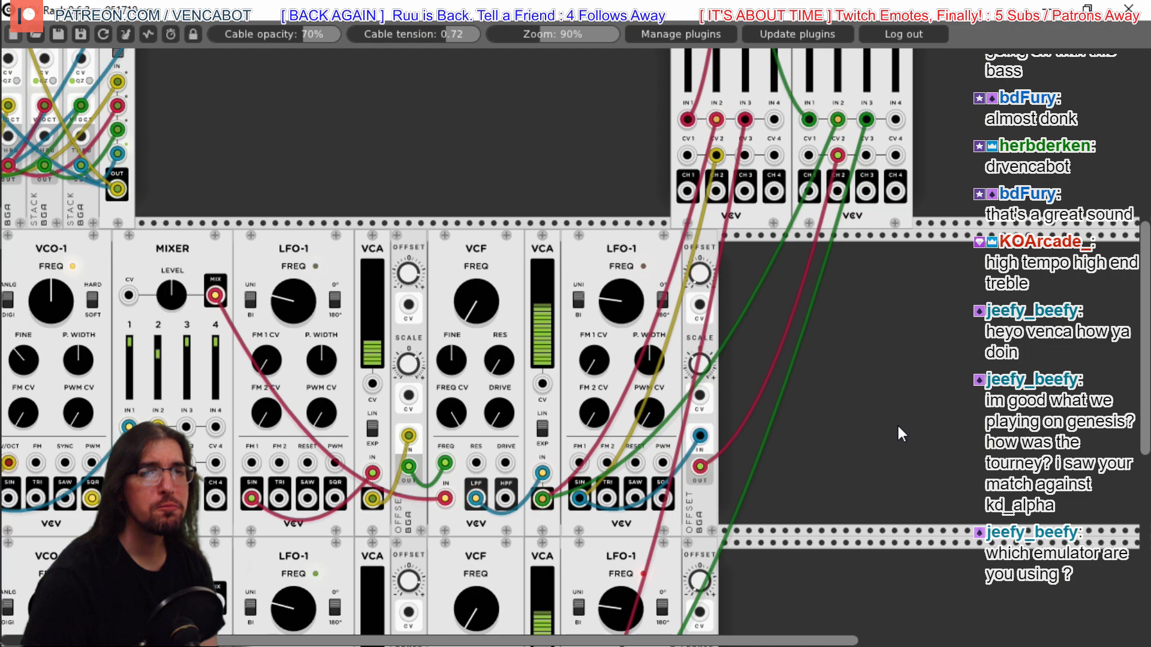
scroll(897, 423, "down", 6)
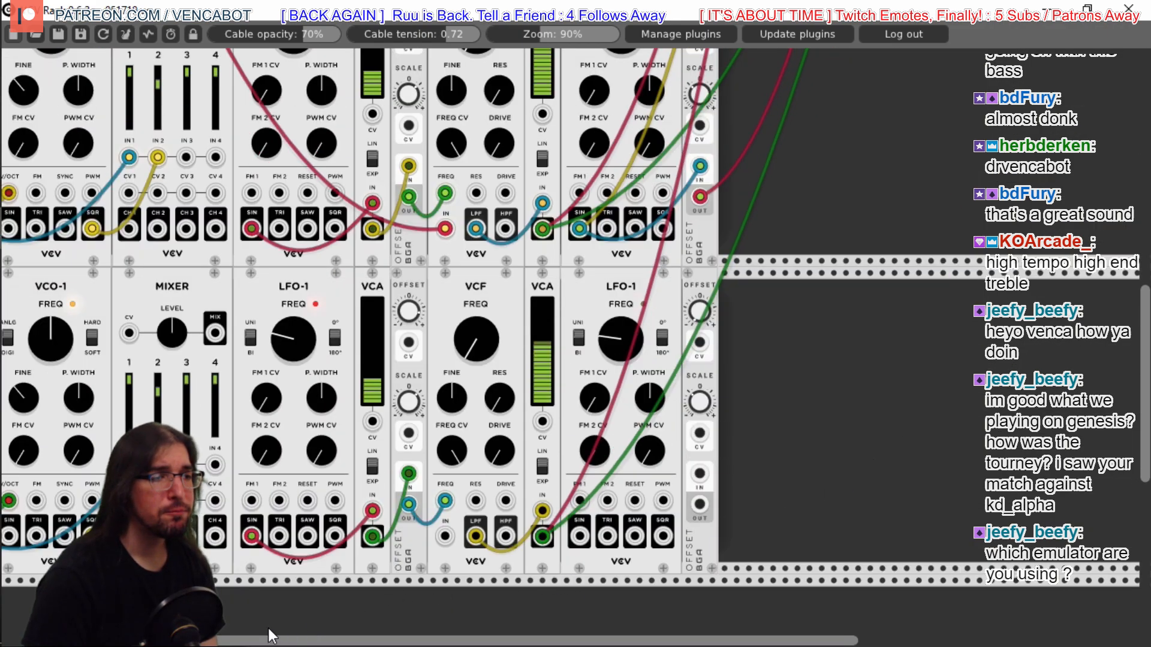
Patch the bottom row's MIXER MIX output into the audio IN of its VCF
left_click_drag(216, 332, 445, 537)
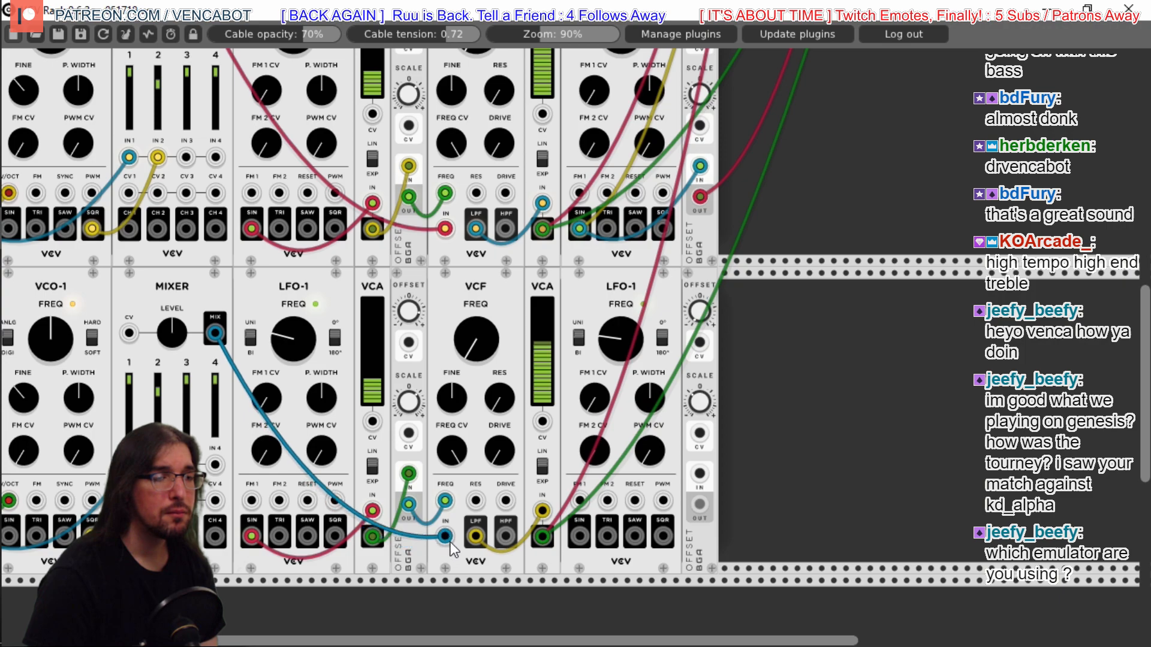
left_click_drag(410, 642, 192, 642)
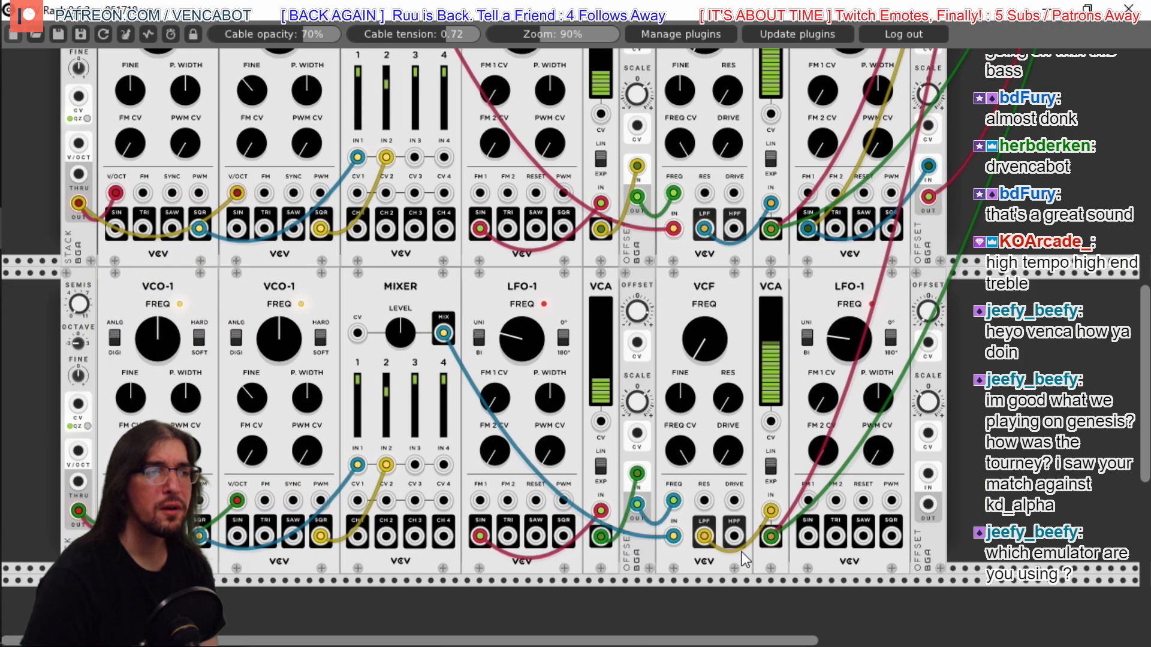
left_click_drag(719, 641, 953, 641)
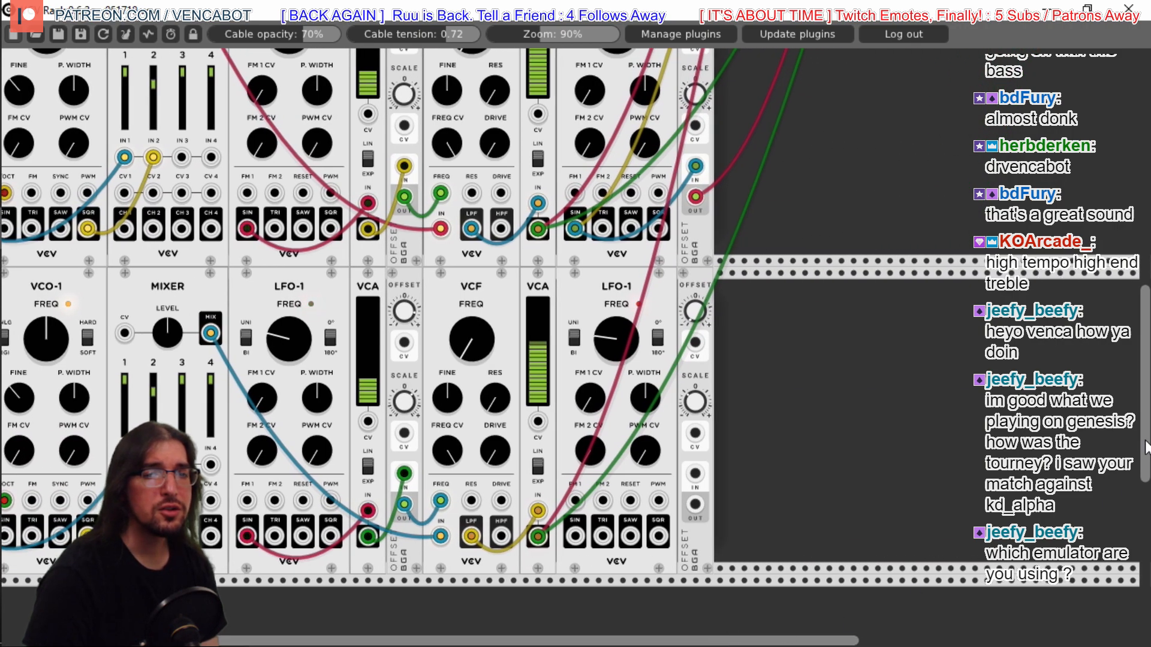
left_click_drag(448, 640, 332, 640)
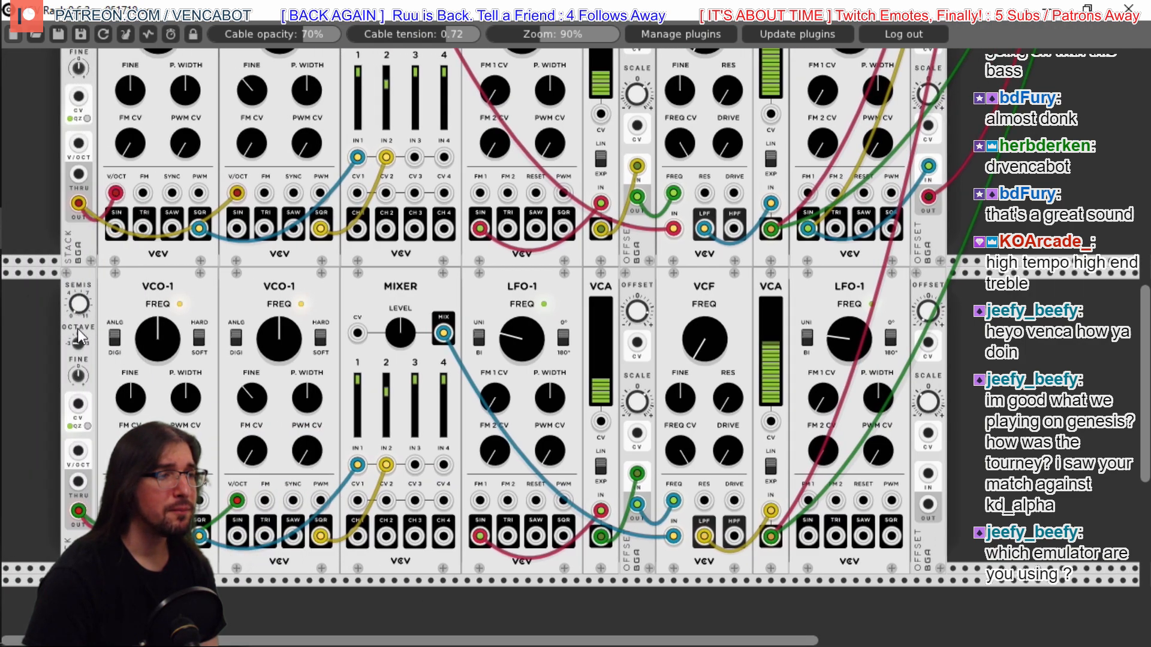
Patch the SIN output of the bottom row's second LFO-1 into CV 3 of the first output mixer
scroll(30, 337, "up", 3)
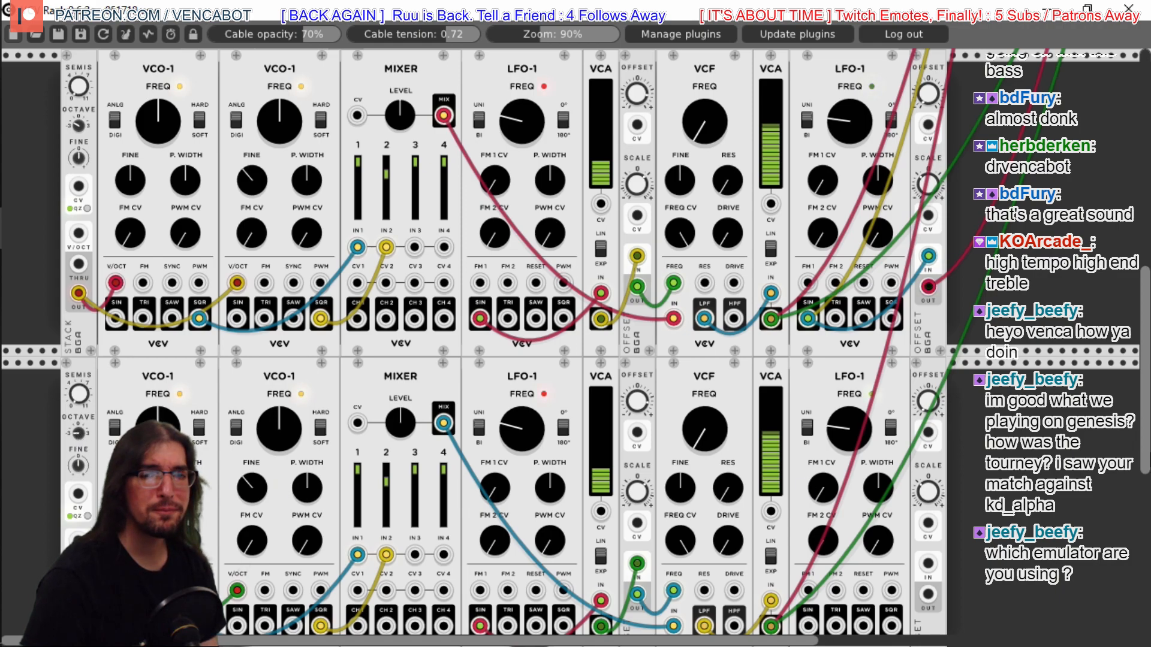
left_click_drag(811, 641, 853, 641)
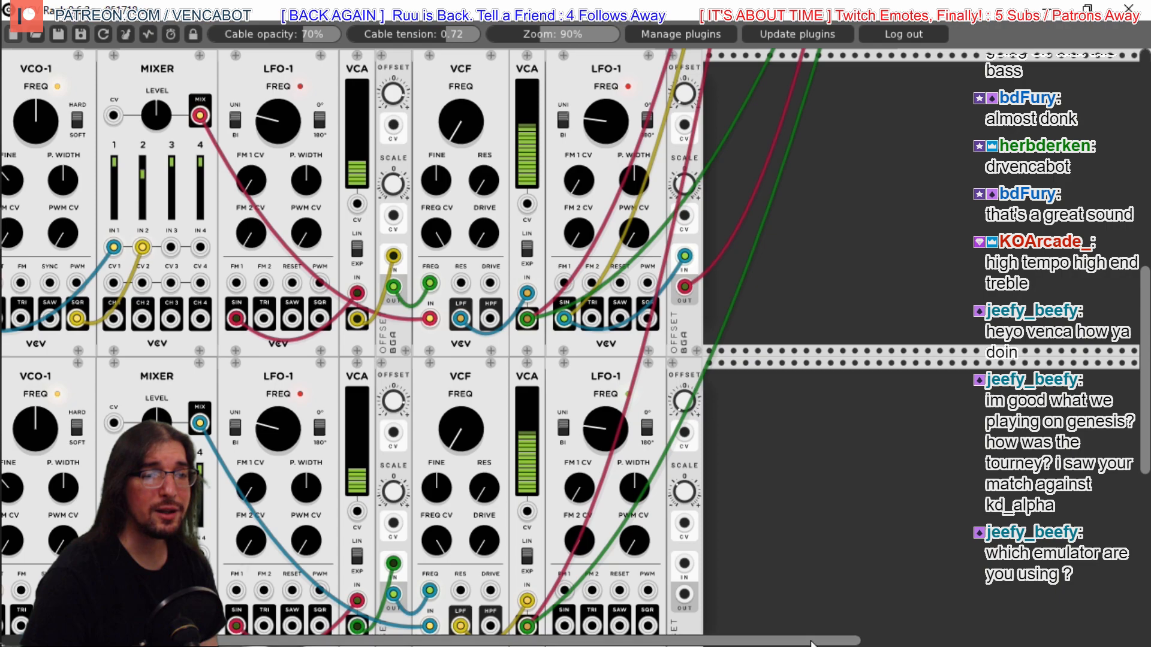
left_click_drag(1142, 388, 1143, 406)
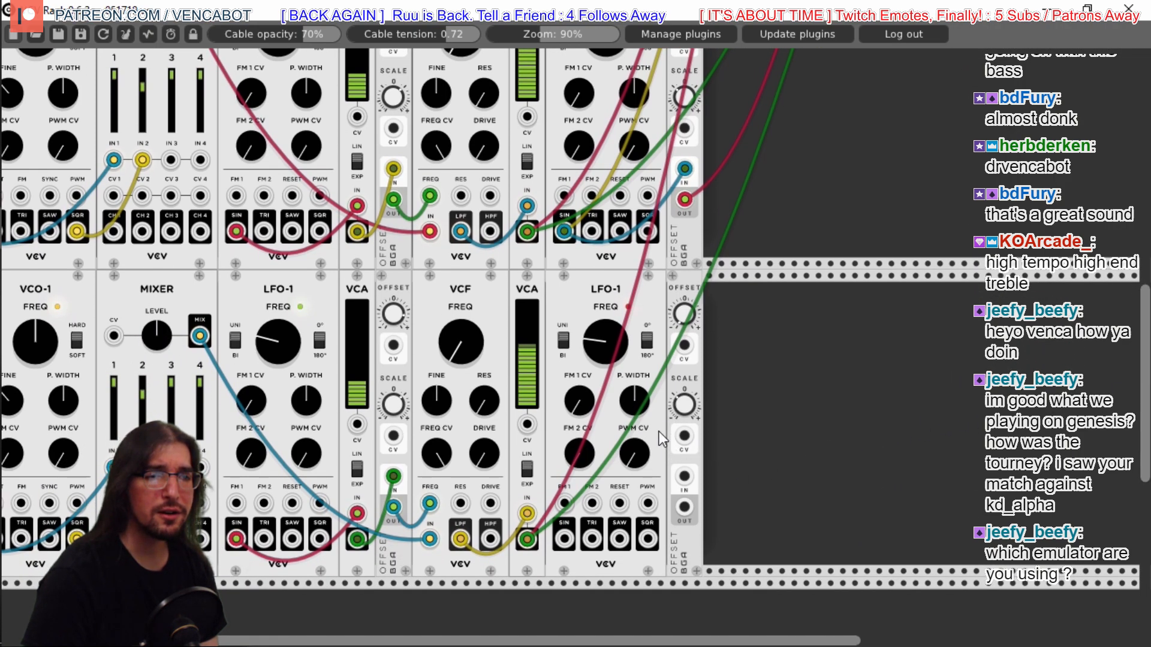
left_click_drag(568, 545, 729, 158)
scroll(818, 459, "up", 5)
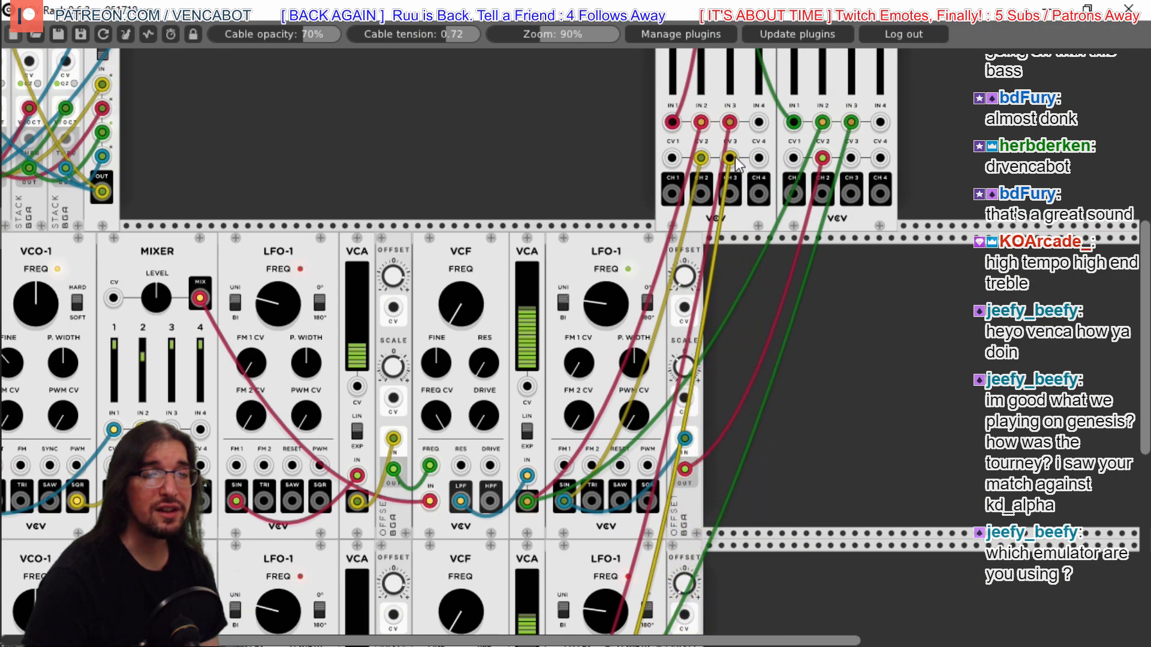
Route the SIN output of the bottom row's second LFO-1 through the last OFFSET module into CV 3 of the second output mixer
scroll(814, 265, "down", 3)
scroll(877, 324, "down", 7)
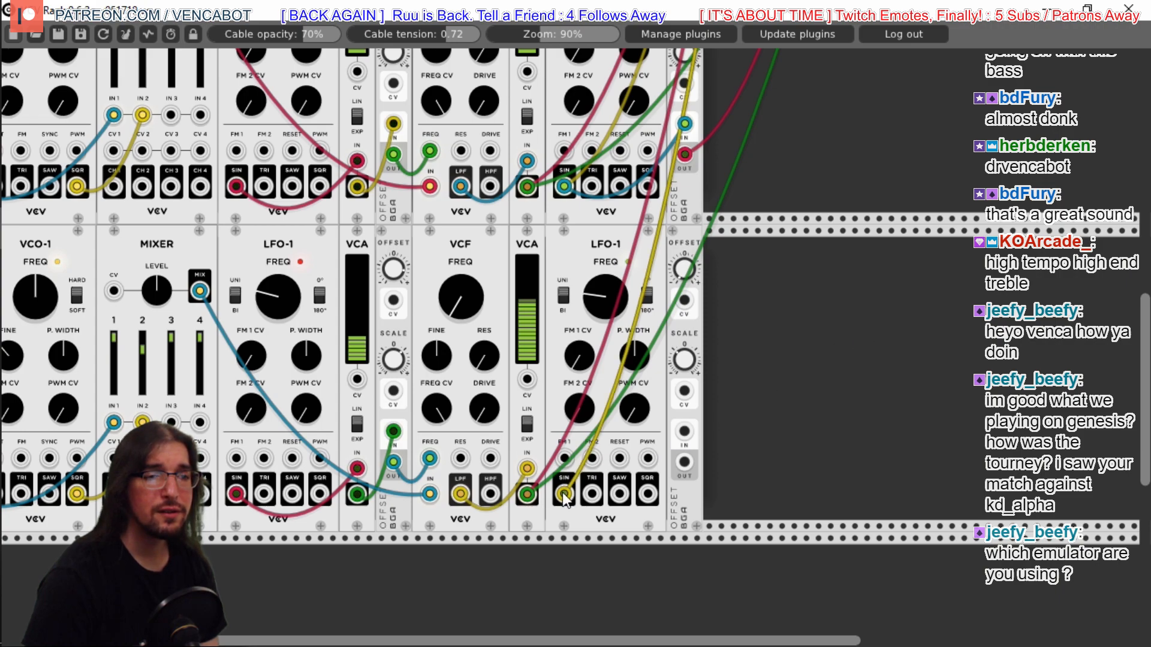
left_click_drag(564, 496, 849, 202)
scroll(786, 372, "up", 8)
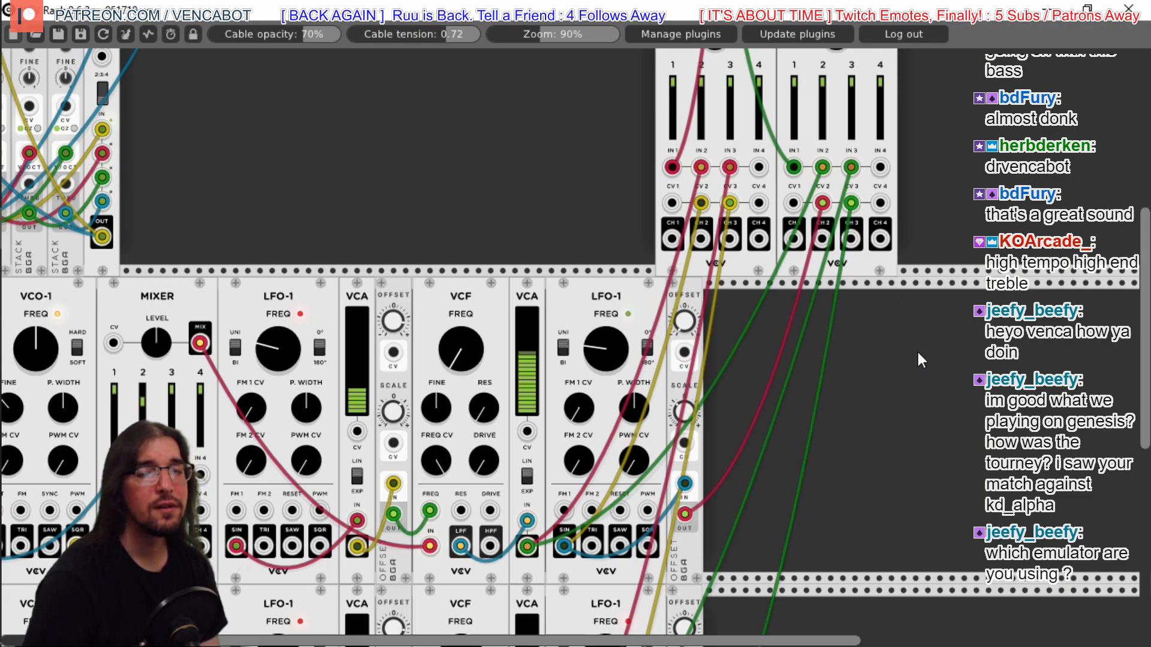
scroll(318, 469, "down", 6)
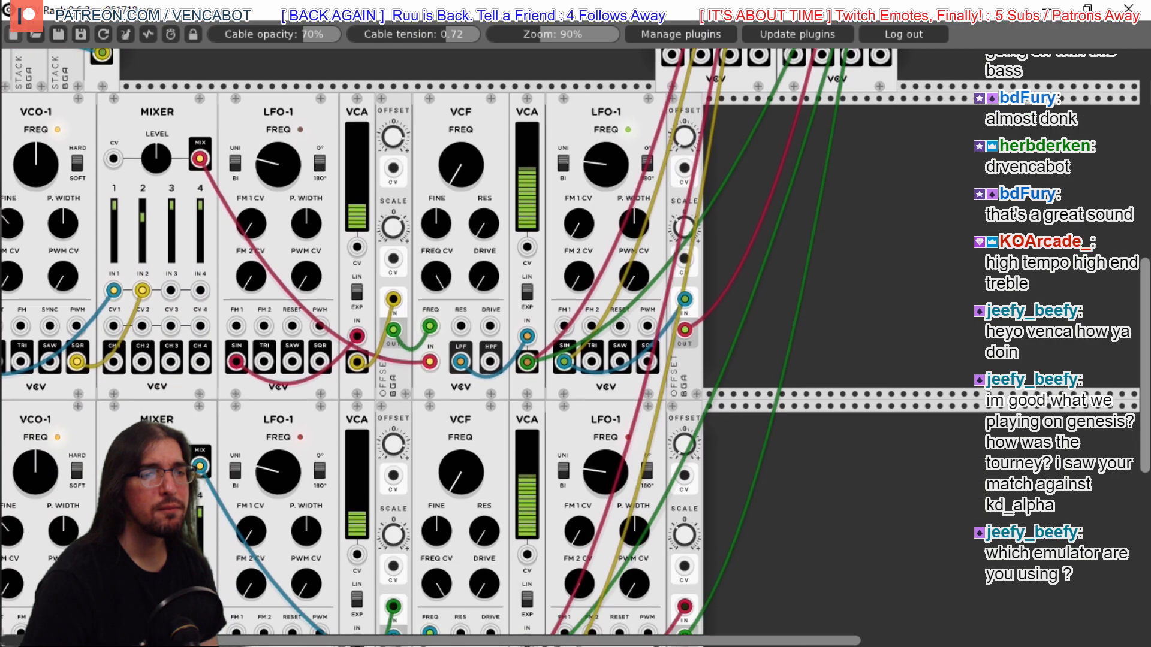
Duplicate the bottom row's STACK module and place the copy at the start of a new row directly beneath it
scroll(352, 341, "down", 1)
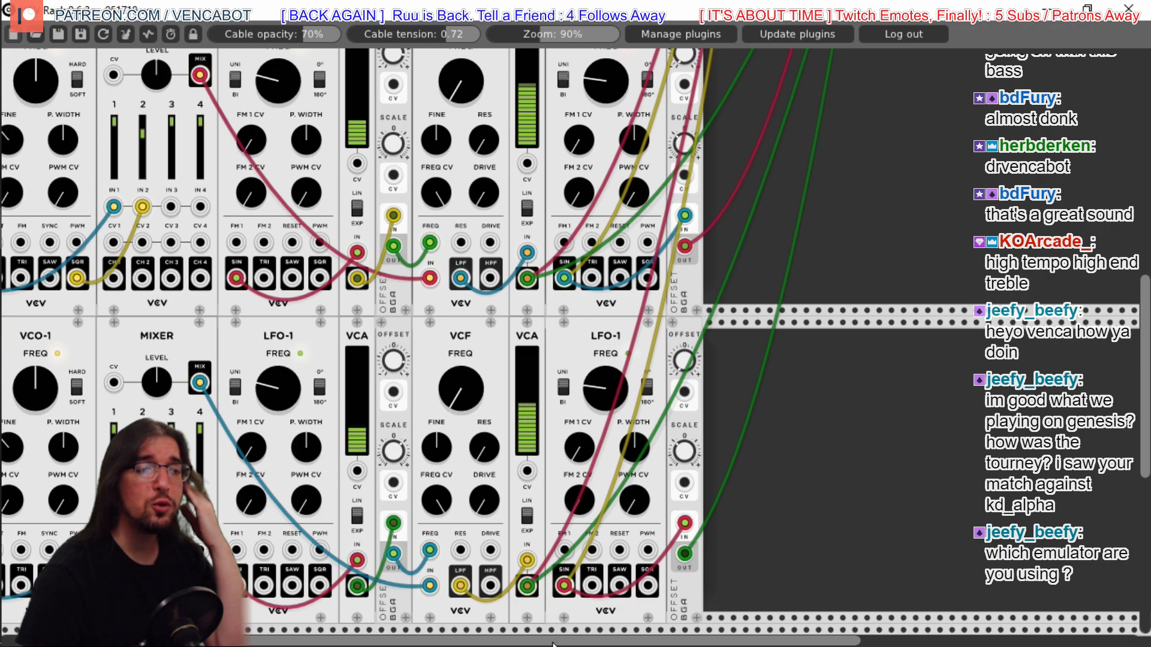
scroll(552, 644, "left", 5)
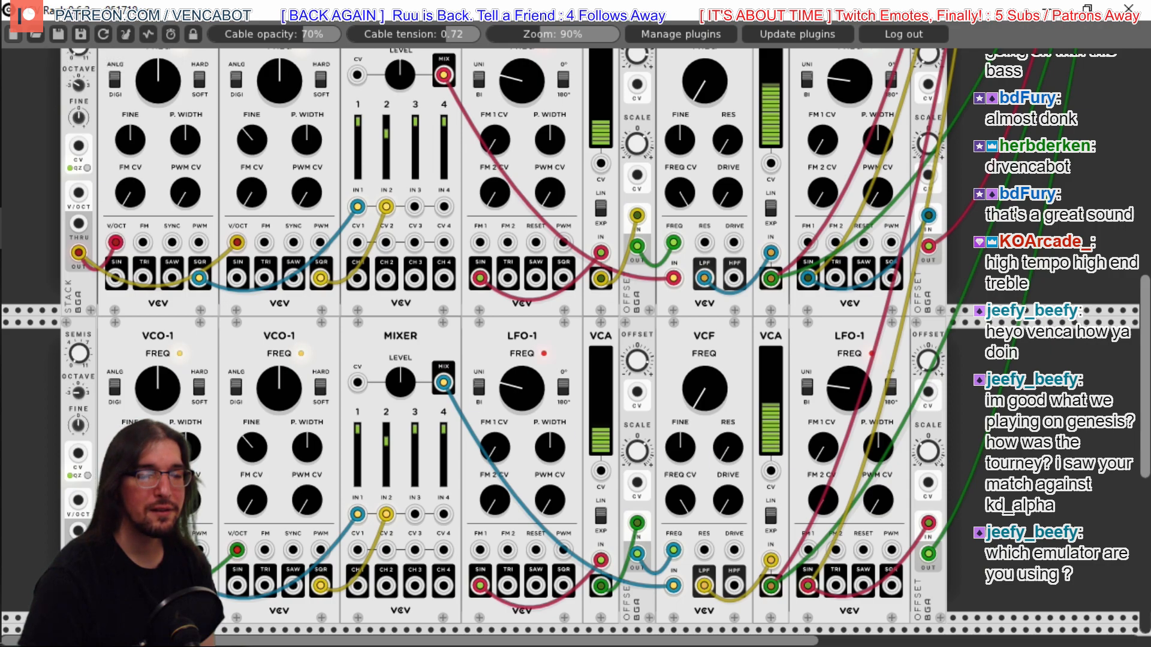
scroll(576, 344, "down", 4)
scroll(575, 345, "up", 8)
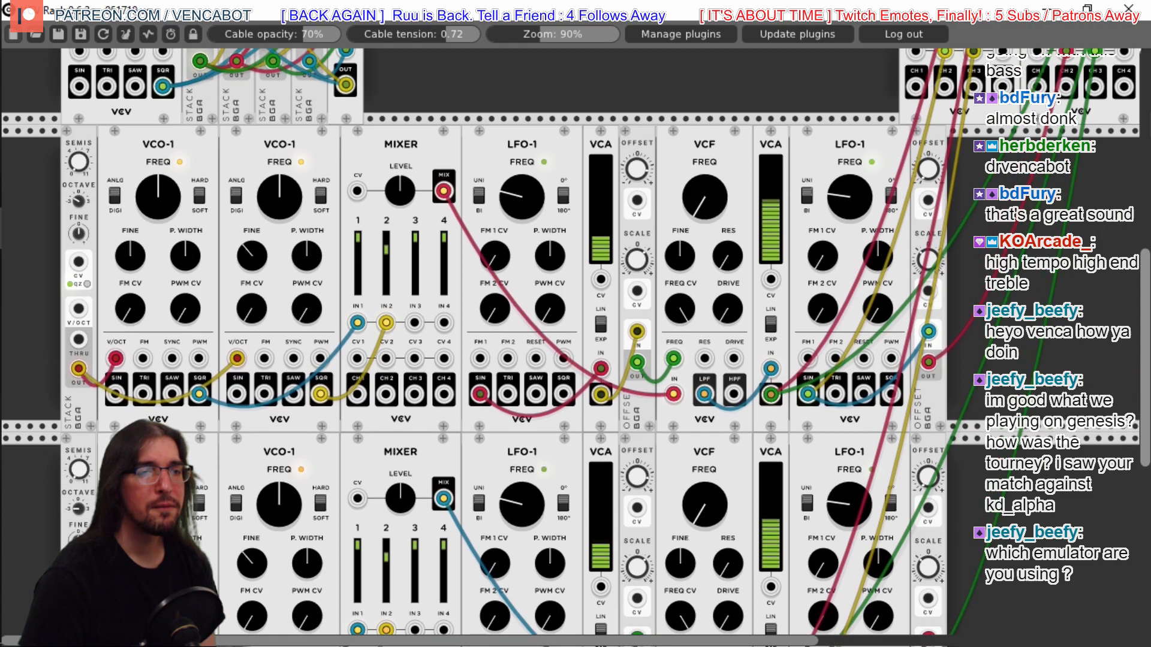
scroll(575, 345, "down", 1)
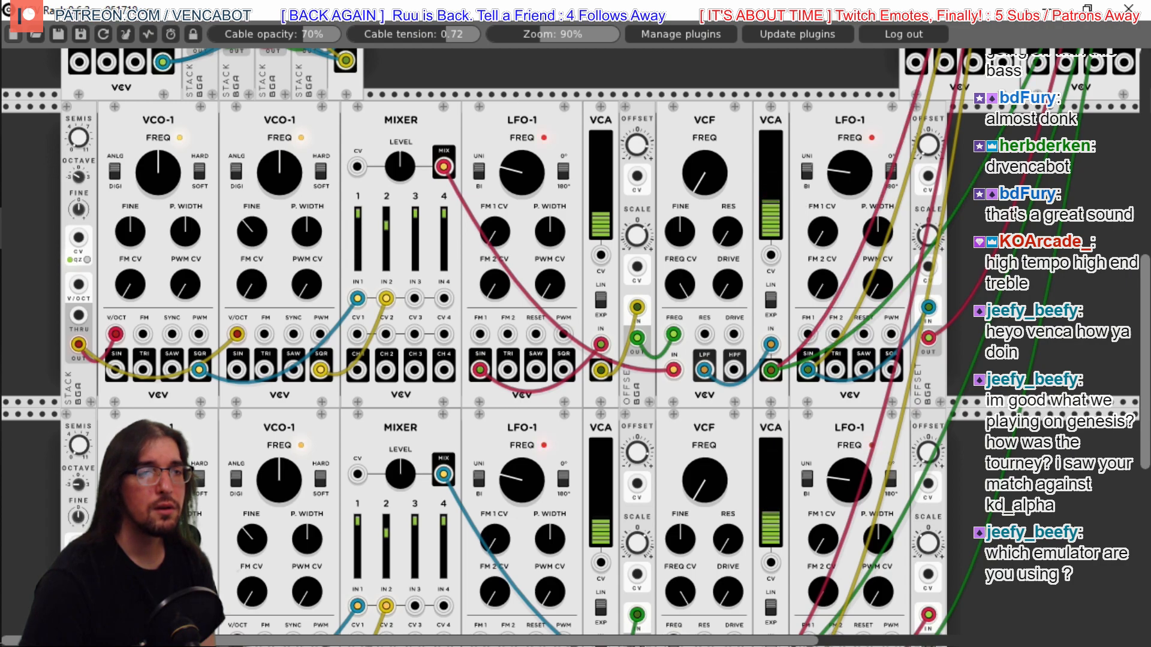
scroll(1148, 426, "down", 5)
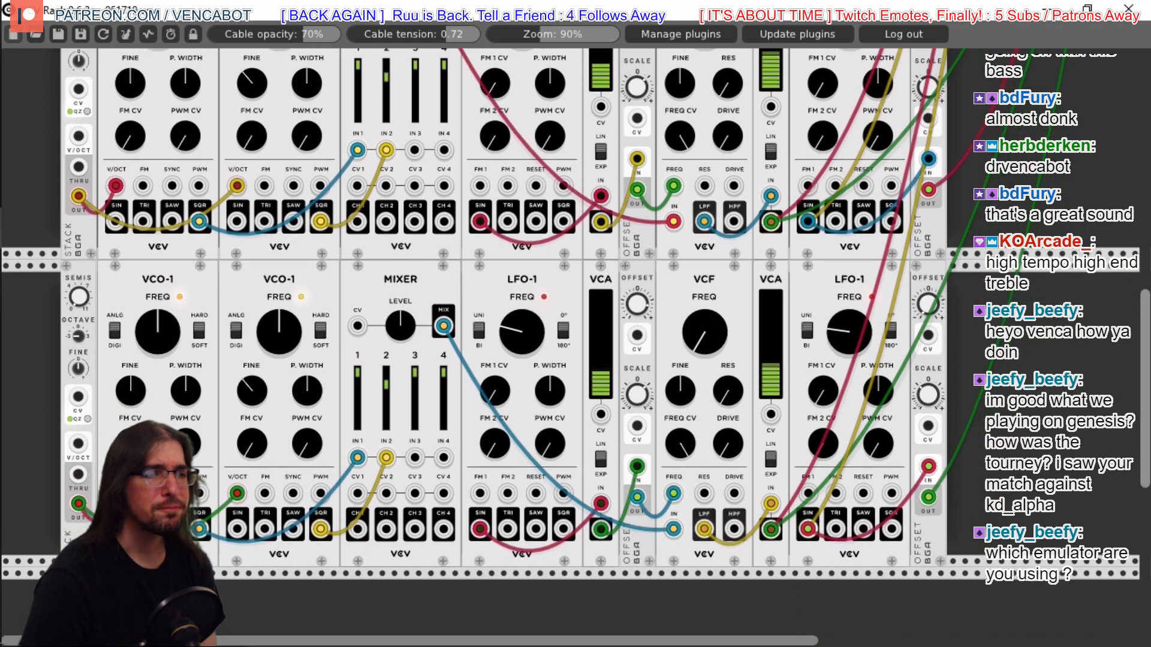
scroll(1148, 425, "down", 1)
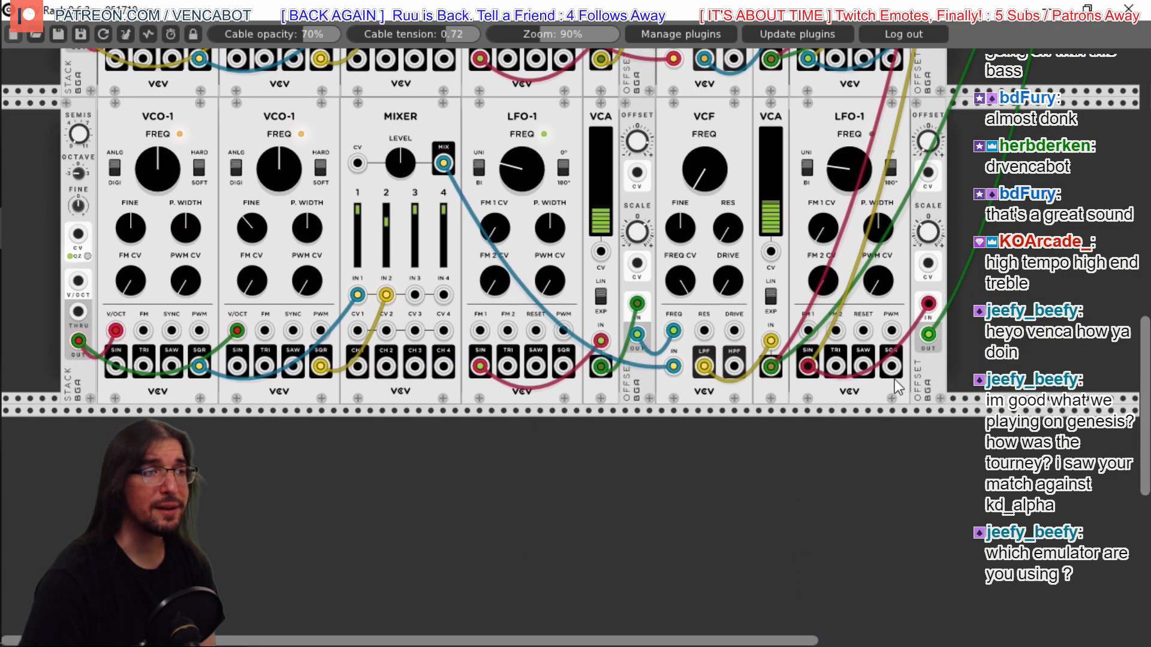
right_click(72, 113)
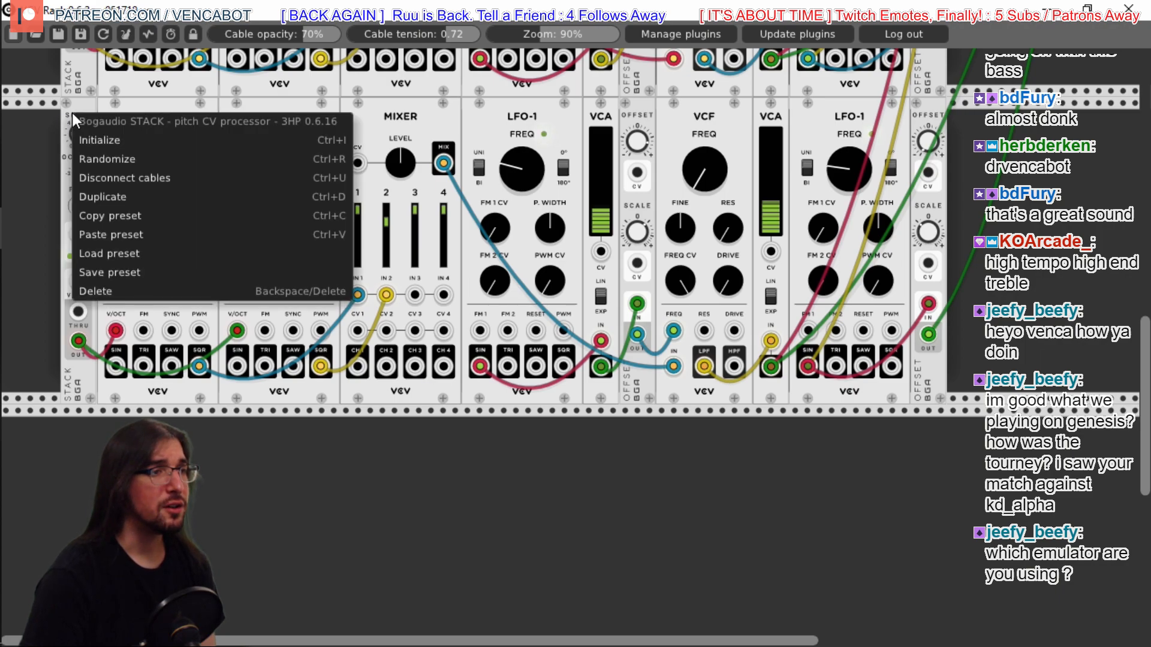
left_click(114, 196)
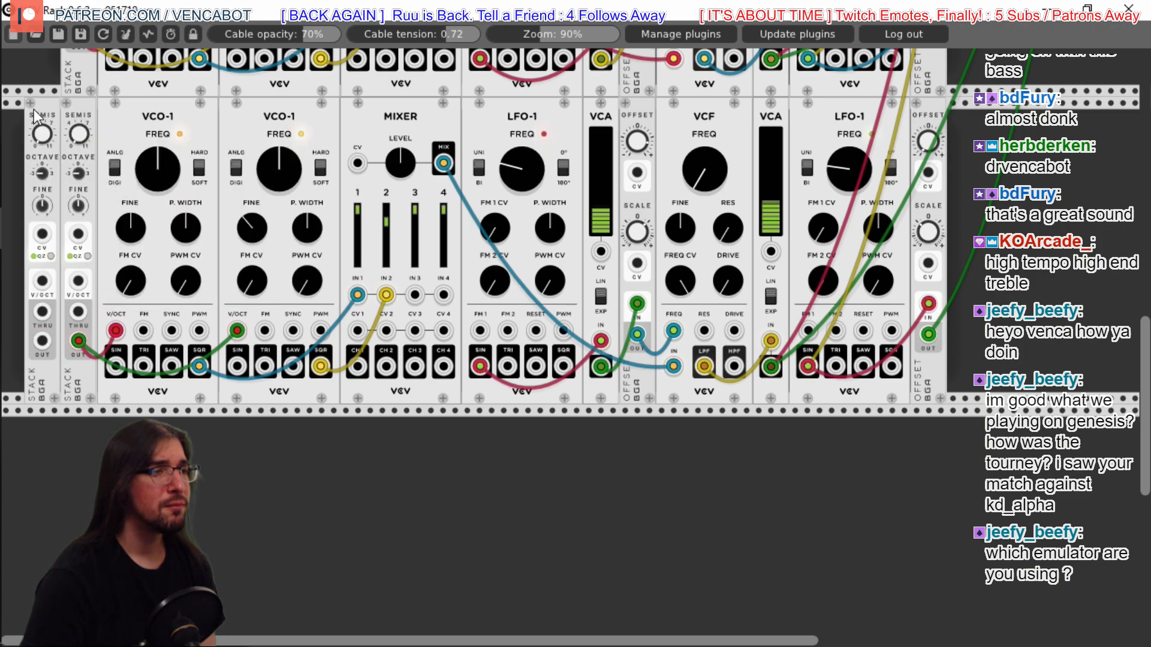
left_click_drag(54, 375, 73, 387)
Duplicate both VCO-1 modules and the MIXER from the row above into the new bottom row
right_click(146, 121)
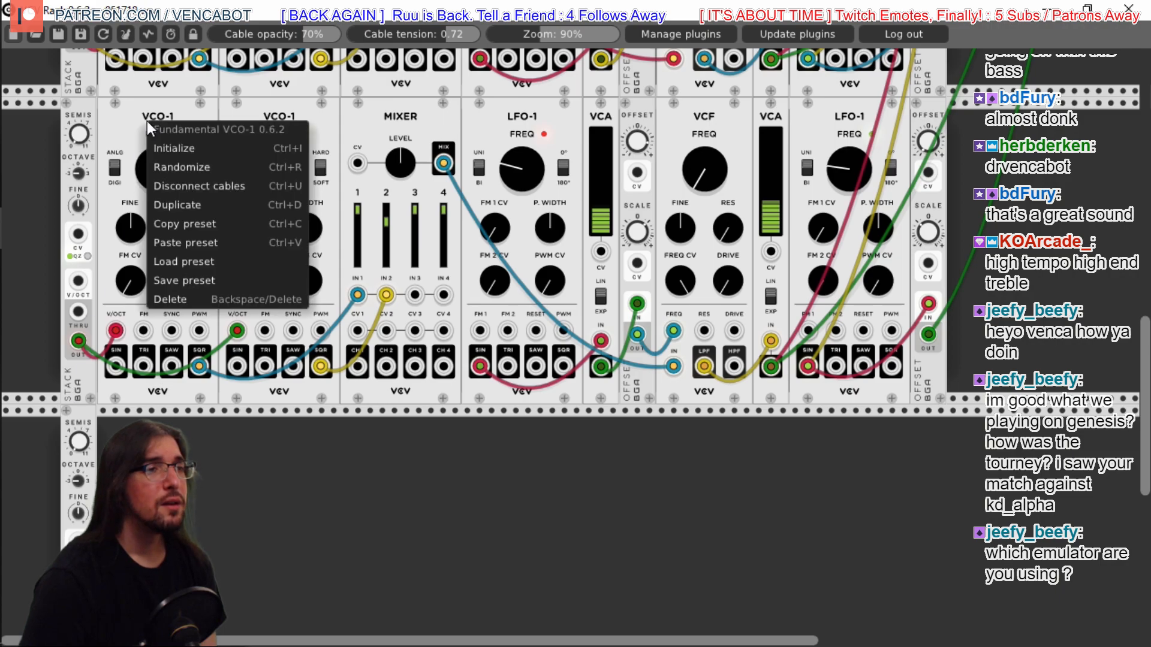
left_click(183, 205)
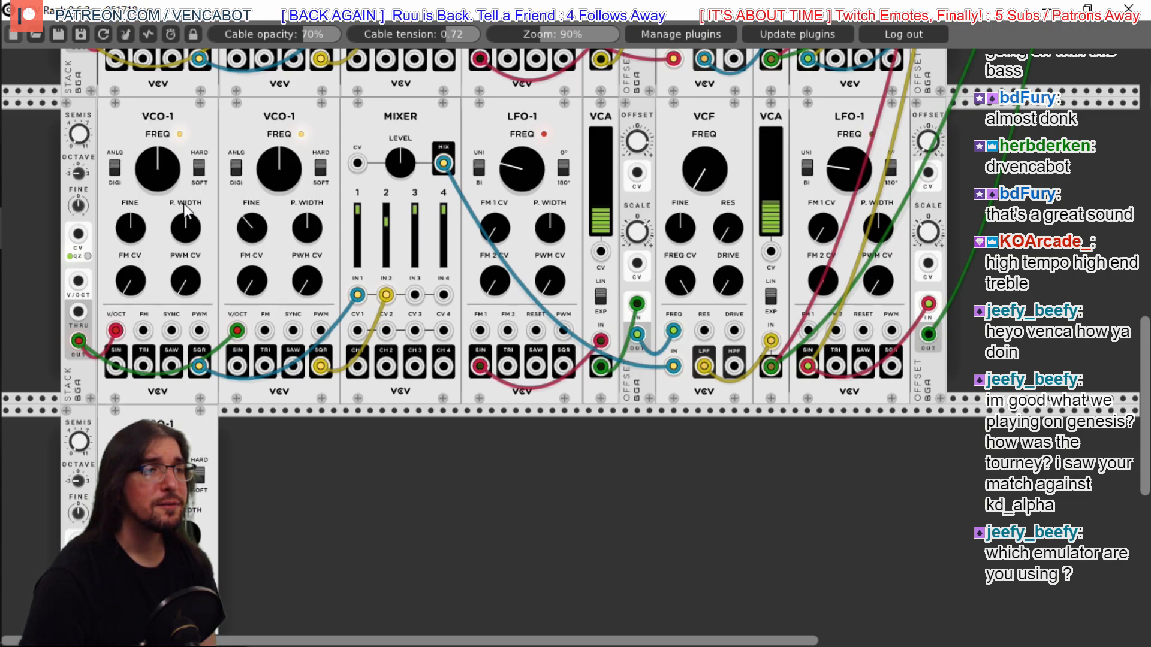
right_click(271, 123)
left_click(318, 207)
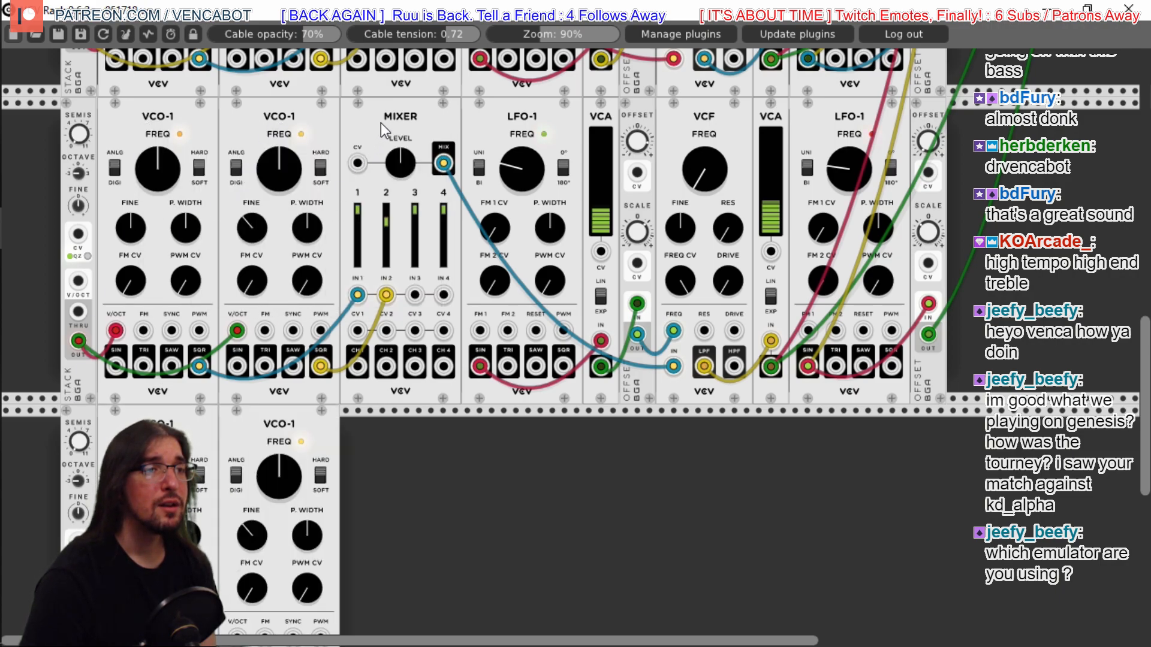
right_click(380, 124)
left_click(411, 205)
Duplicate the first LFO-1, first VCA and first OFFSET into the new bottom row beside the MIXER
right_click(521, 125)
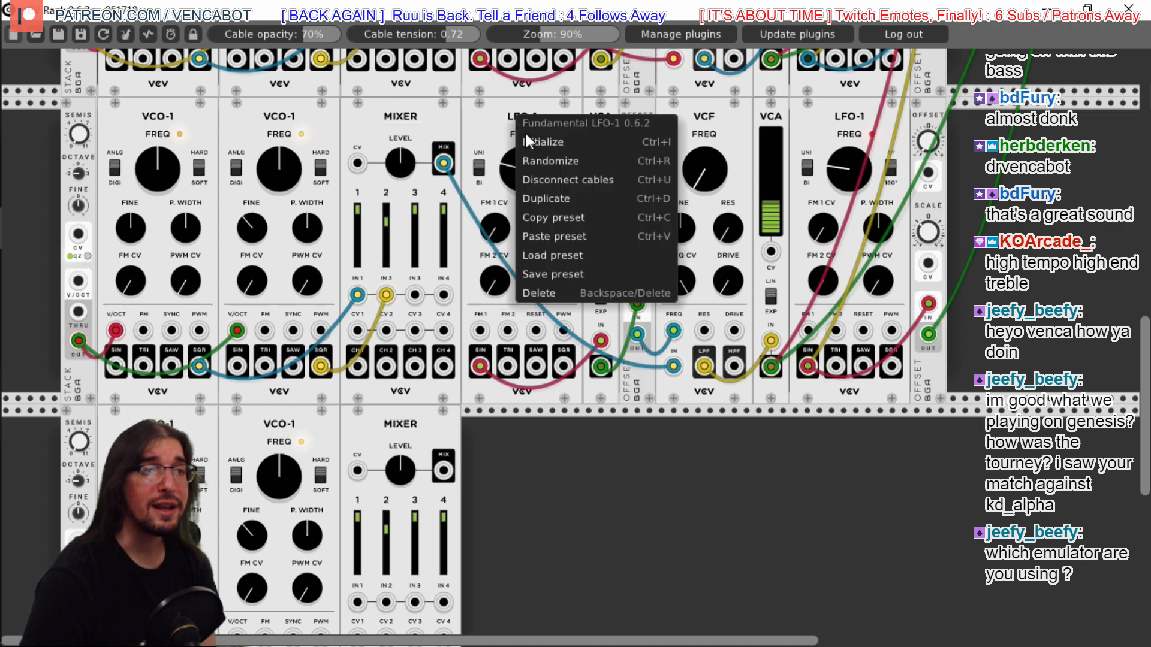
left_click(547, 195)
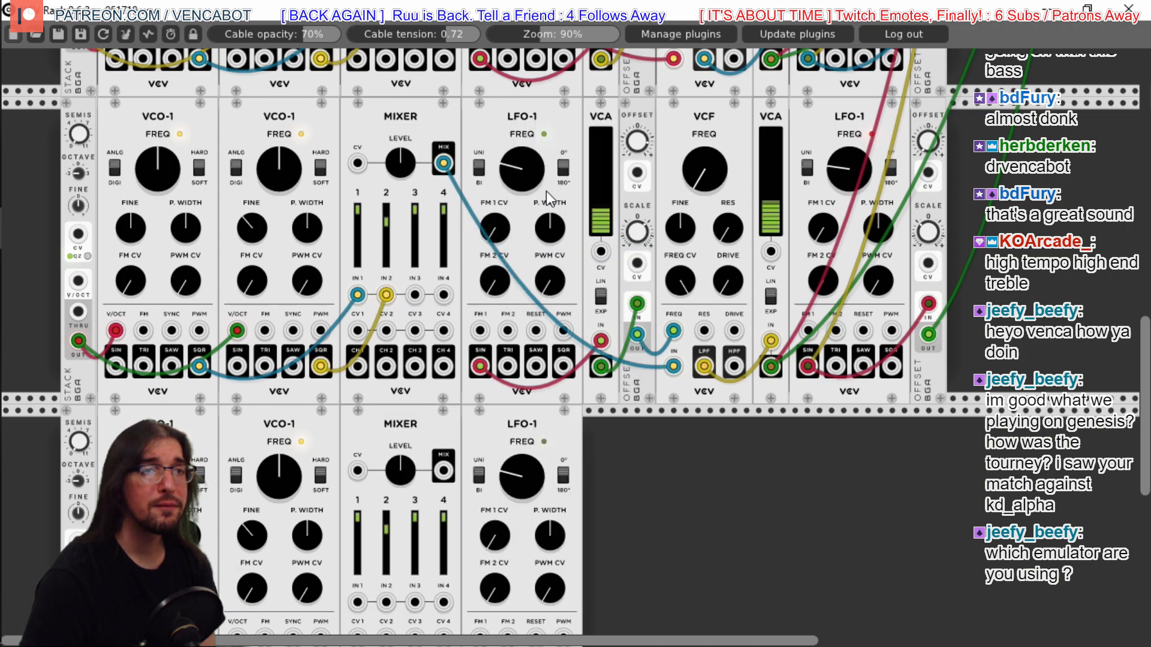
right_click(596, 114)
left_click(628, 193)
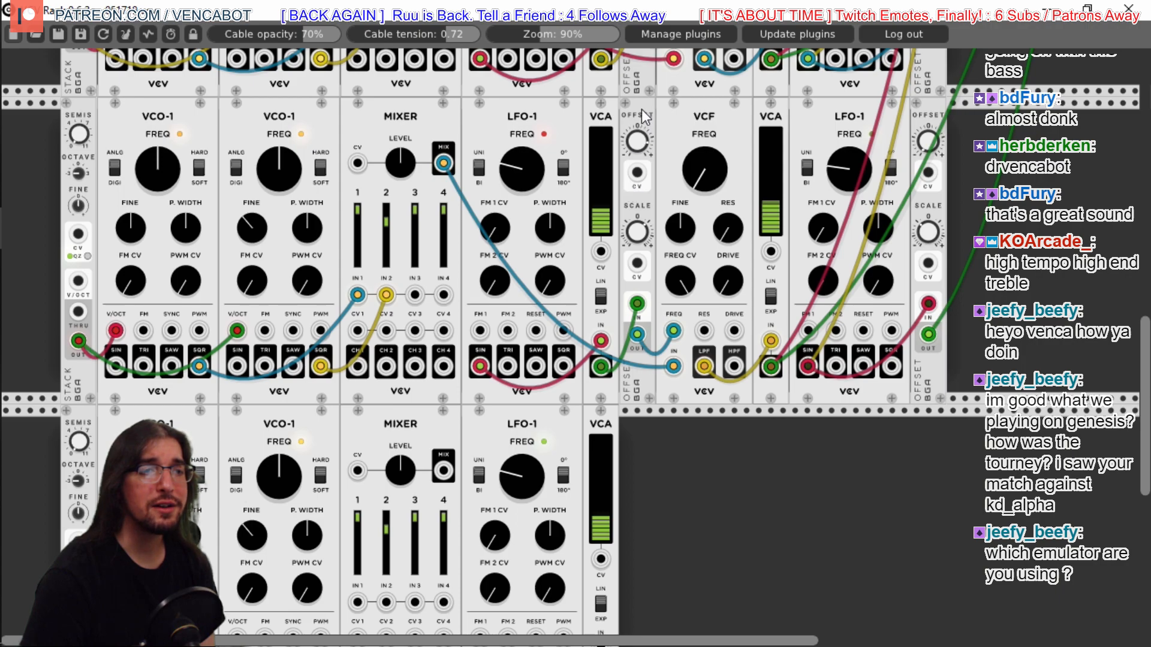
right_click(642, 109)
left_click(667, 193)
Duplicate the VCF and the second VCA and place the copies beside the OFFSET in the new bottom row
right_click(696, 114)
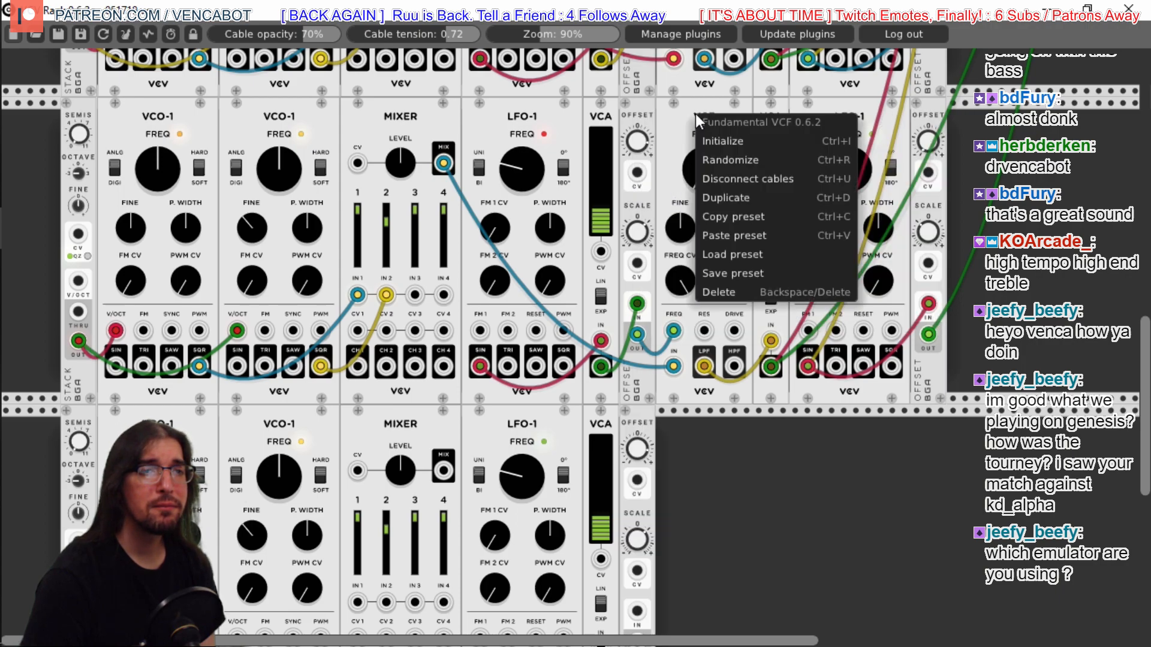
left_click(728, 197)
left_click_drag(963, 115, 681, 408)
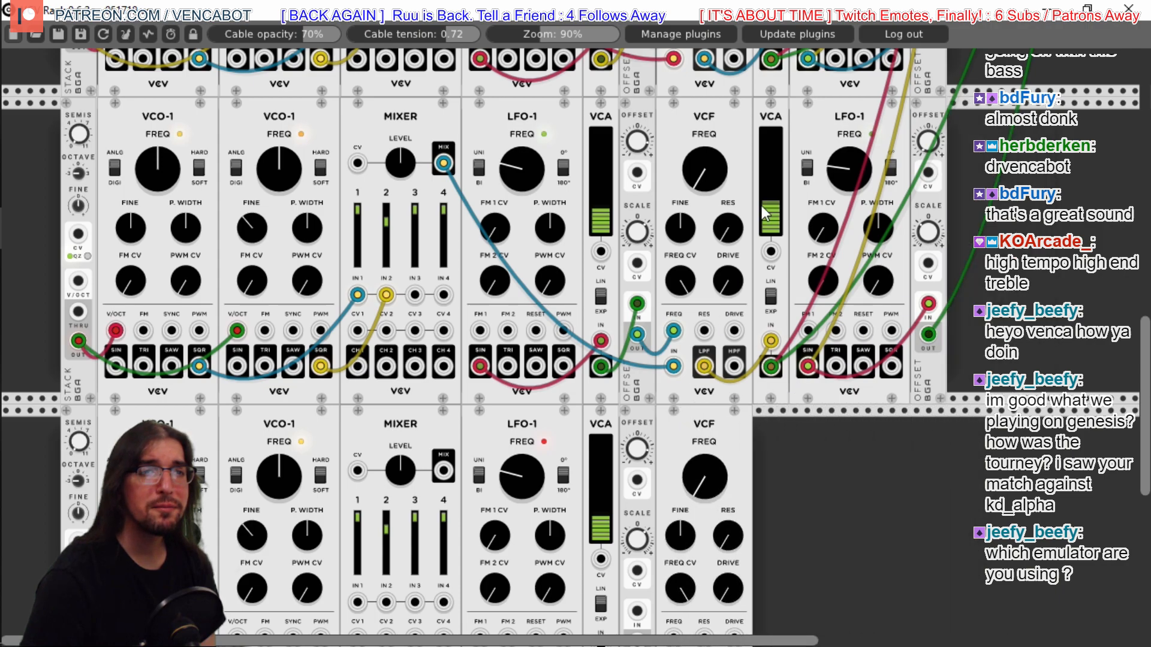
right_click(779, 106)
left_click(810, 189)
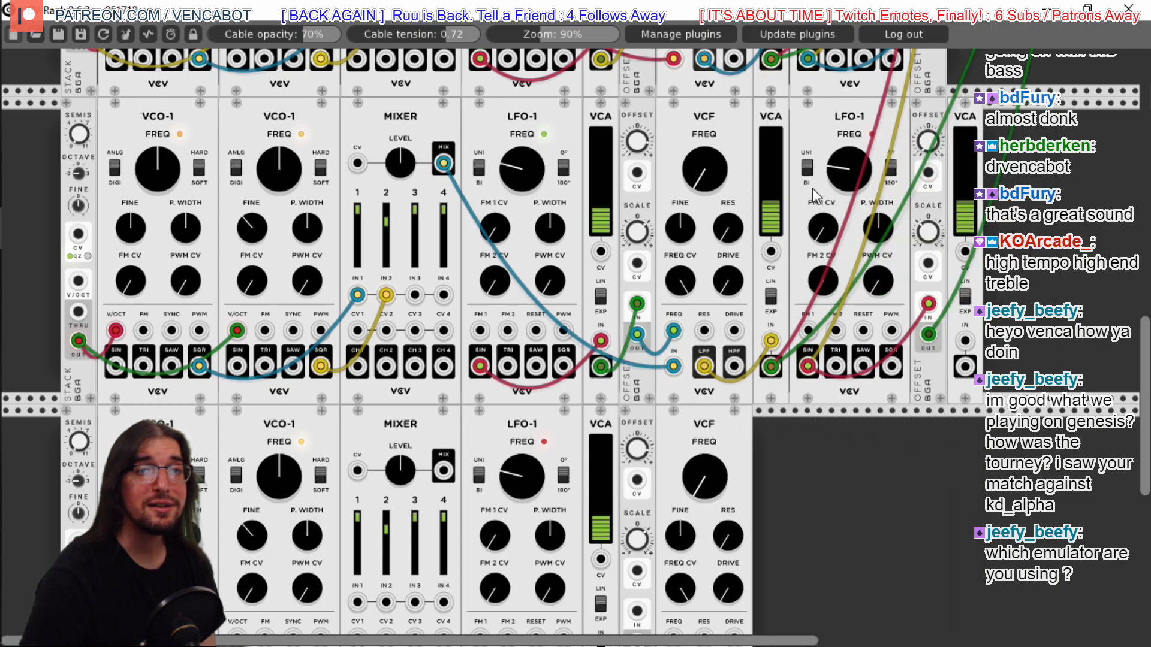
left_click_drag(956, 120, 772, 404)
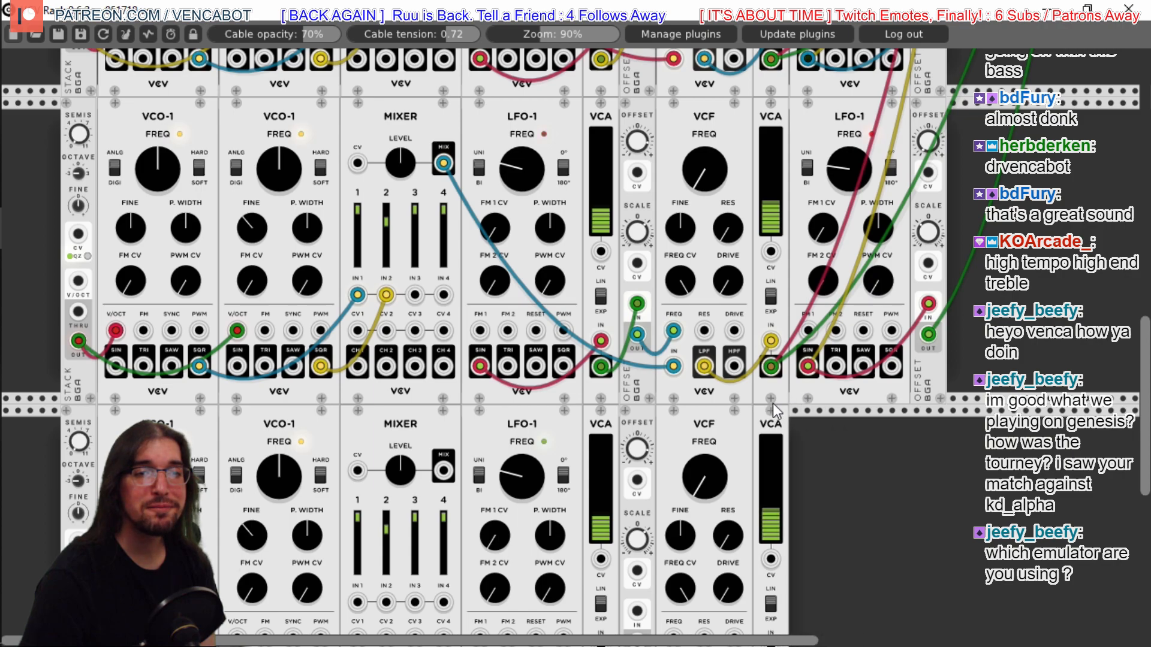
Duplicate the second LFO-1 and the last OFFSET and place the copies at the end of the new bottom row
right_click(836, 125)
left_click(868, 199)
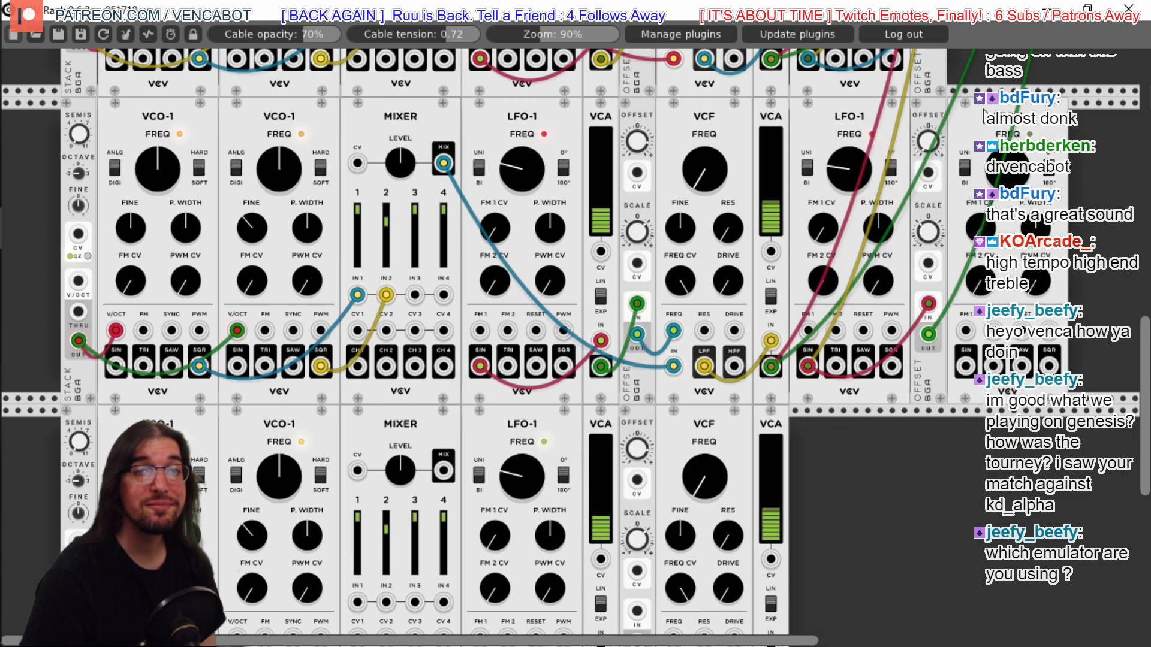
left_click_drag(907, 335, 831, 385)
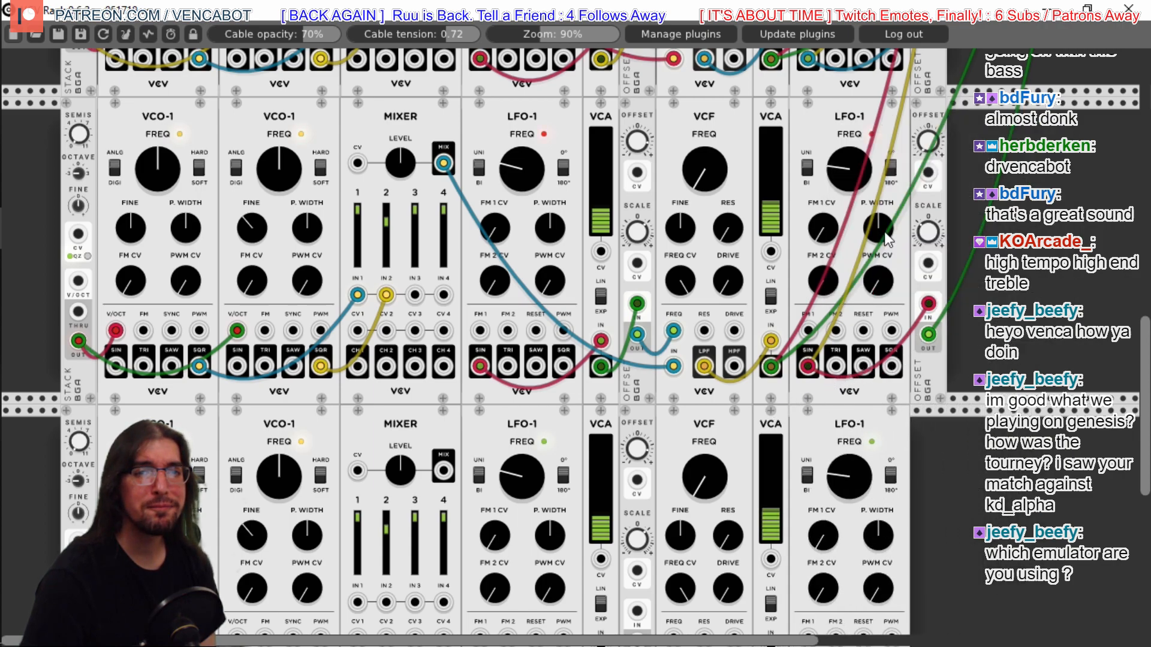
right_click(922, 110)
left_click(922, 194)
left_click_drag(970, 123, 933, 368)
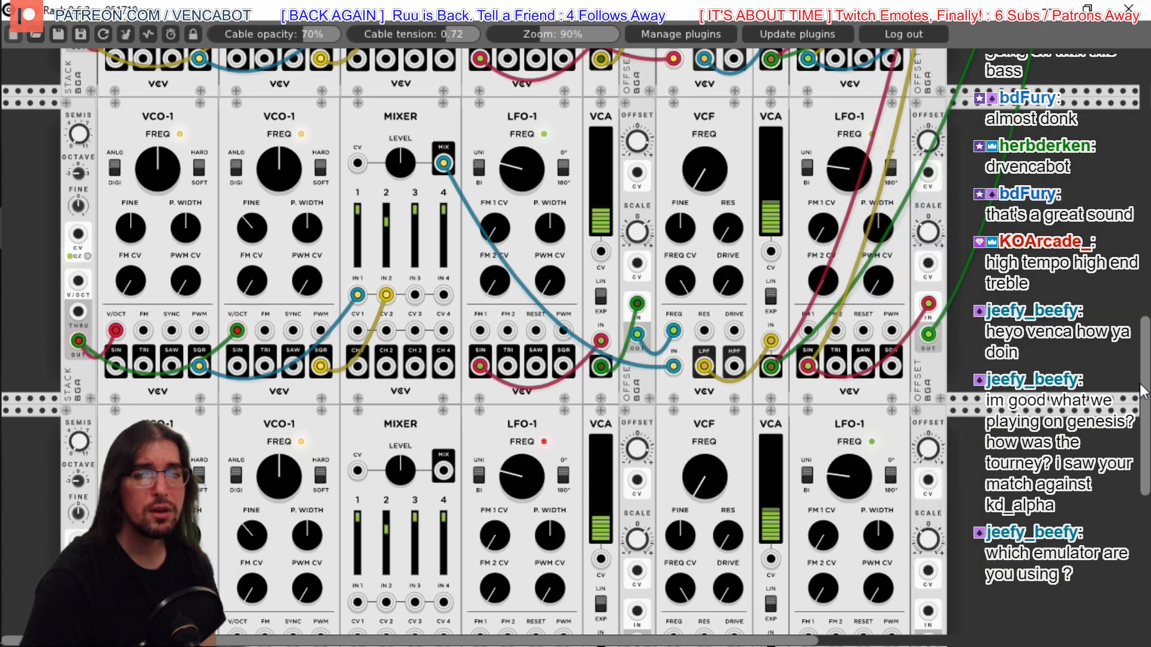
Patch the new row's STACK OUT into the second VCO-1's V/OCT, and both VCO-1 SQR outputs into MIXER IN 1 and IN 2
scroll(1143, 393, "down", 3)
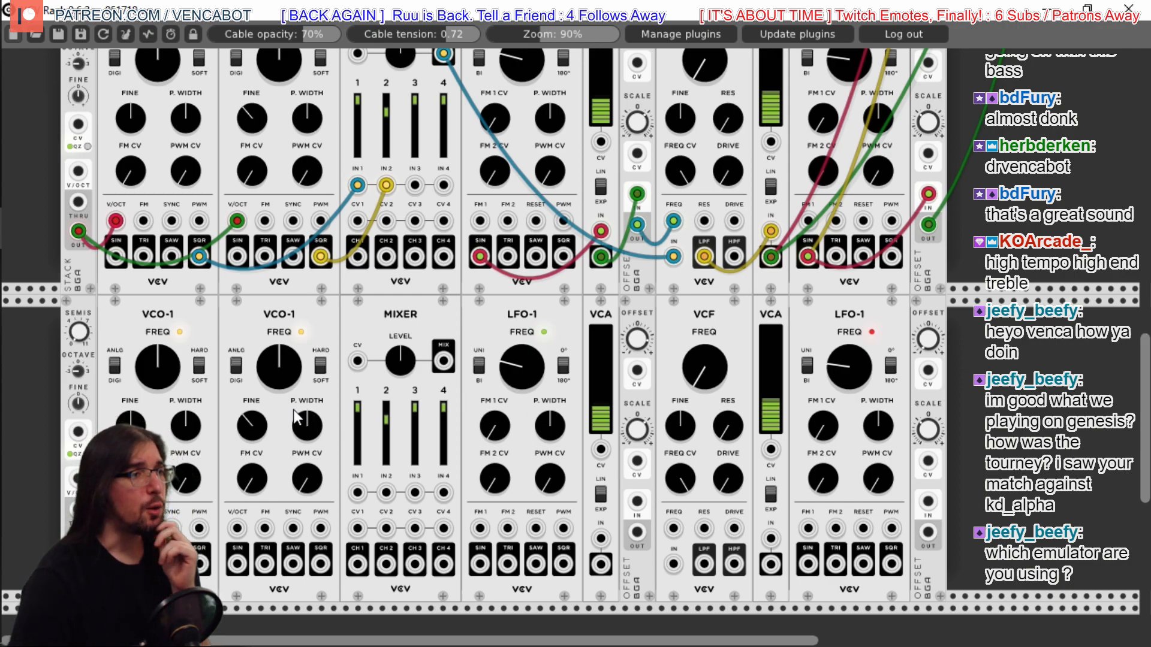
left_click_drag(78, 538, 243, 529)
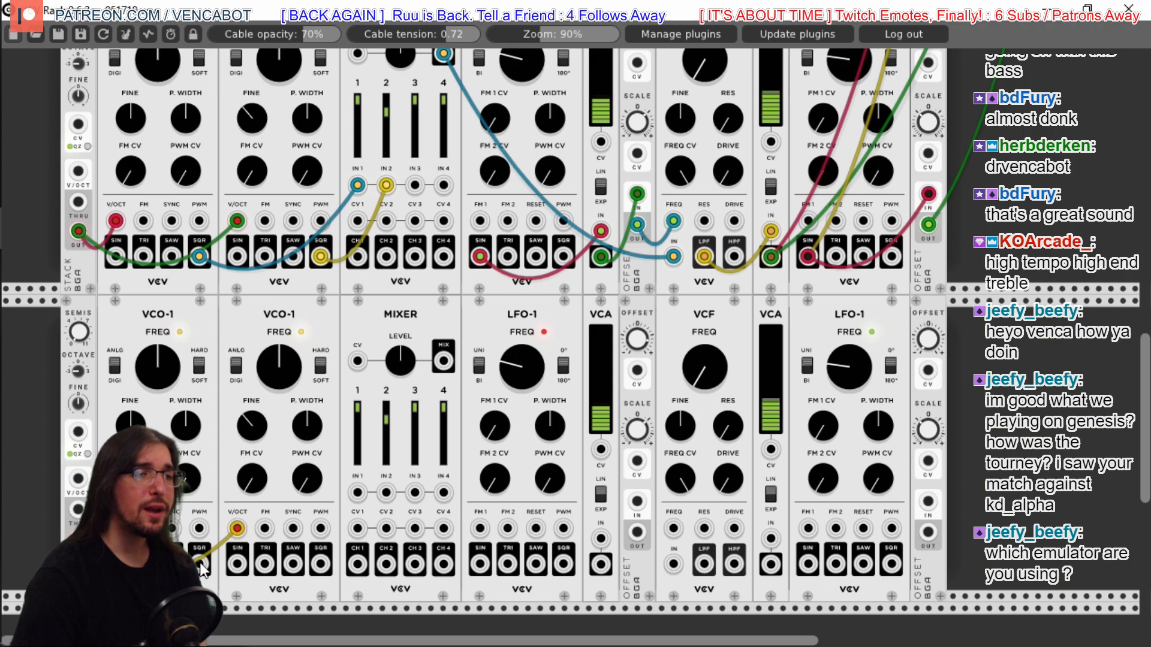
left_click_drag(200, 563, 357, 493)
left_click_drag(200, 566, 201, 567)
left_click_drag(321, 564, 387, 498)
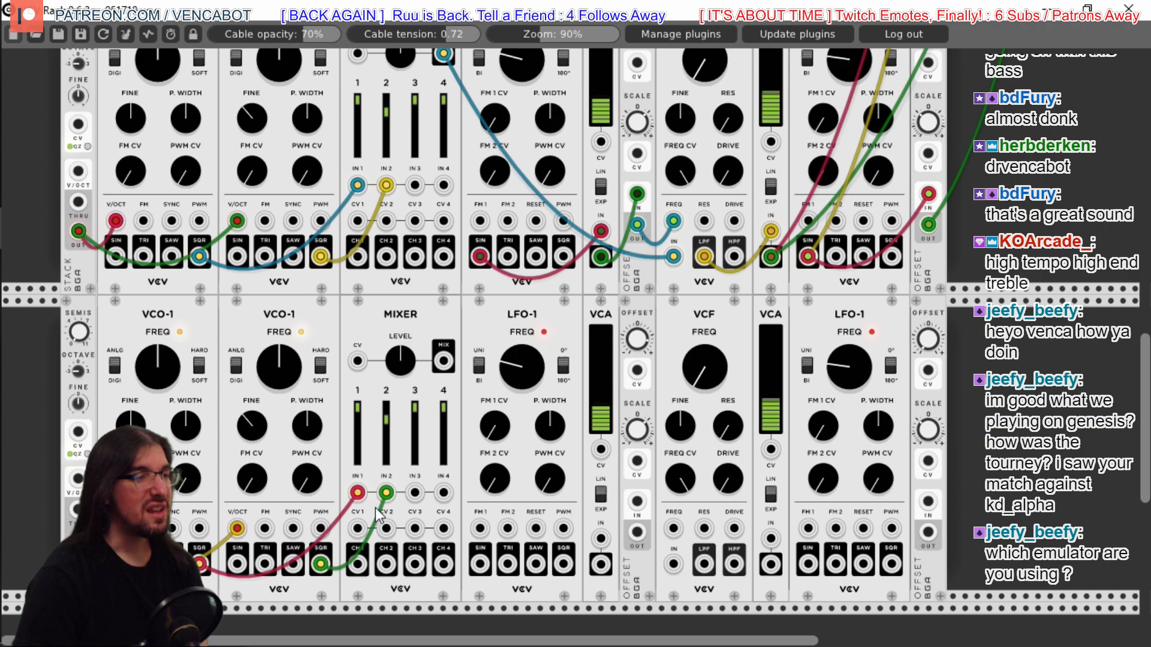
Patch the new row's MIXER MIX through the VCF's LPF into the second VCA, with LFO-1 SIN modulating VCF FREQ through the first VCA and OFFSET
left_click_drag(444, 361, 672, 565)
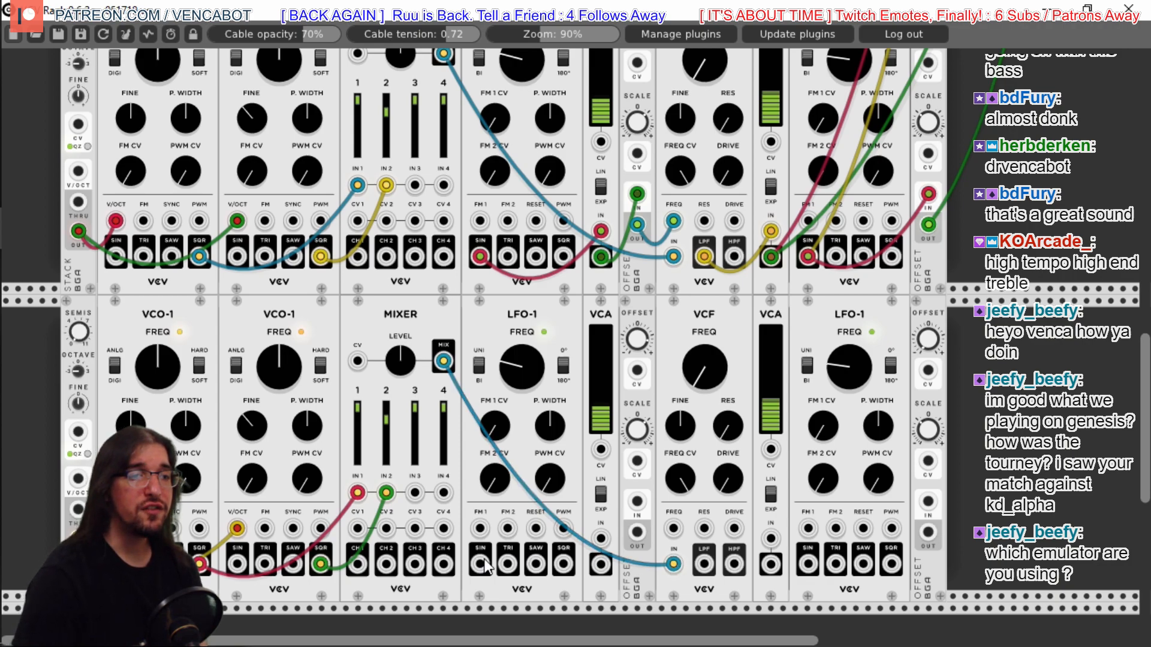
left_click_drag(480, 564, 768, 543)
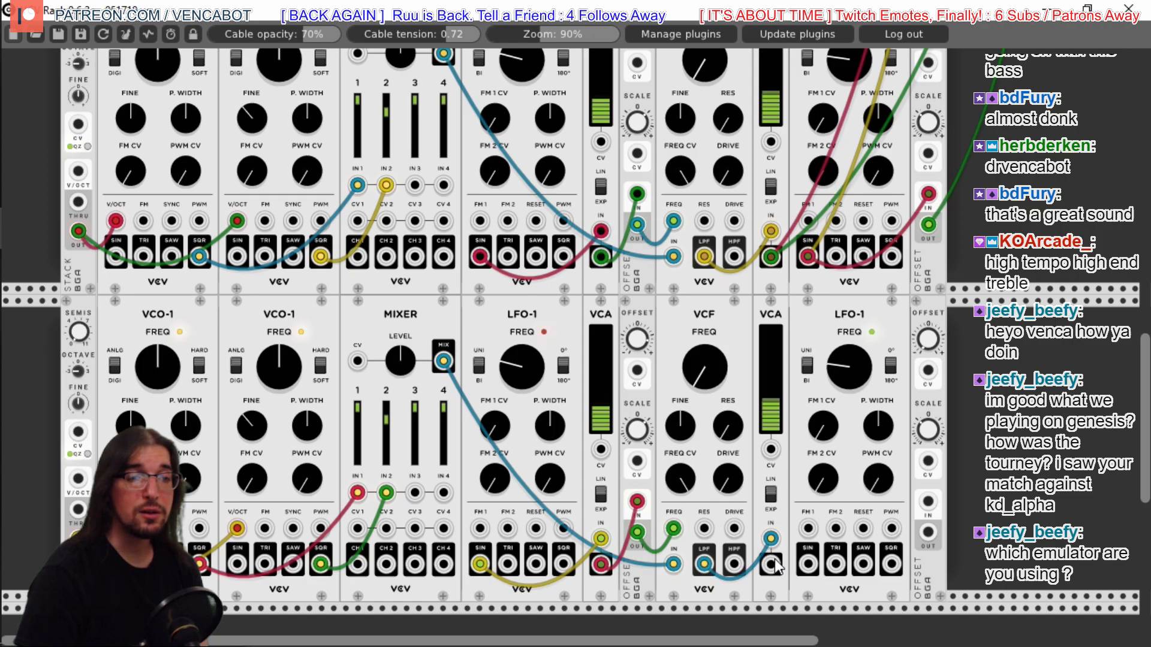
Patch the OUT of the new bottom row's second VCA into IN 4 of both output mixers
left_click_drag(773, 562, 1003, 155)
scroll(971, 471, "up", 7)
scroll(1032, 432, "up", 9)
scroll(1088, 468, "down", 9)
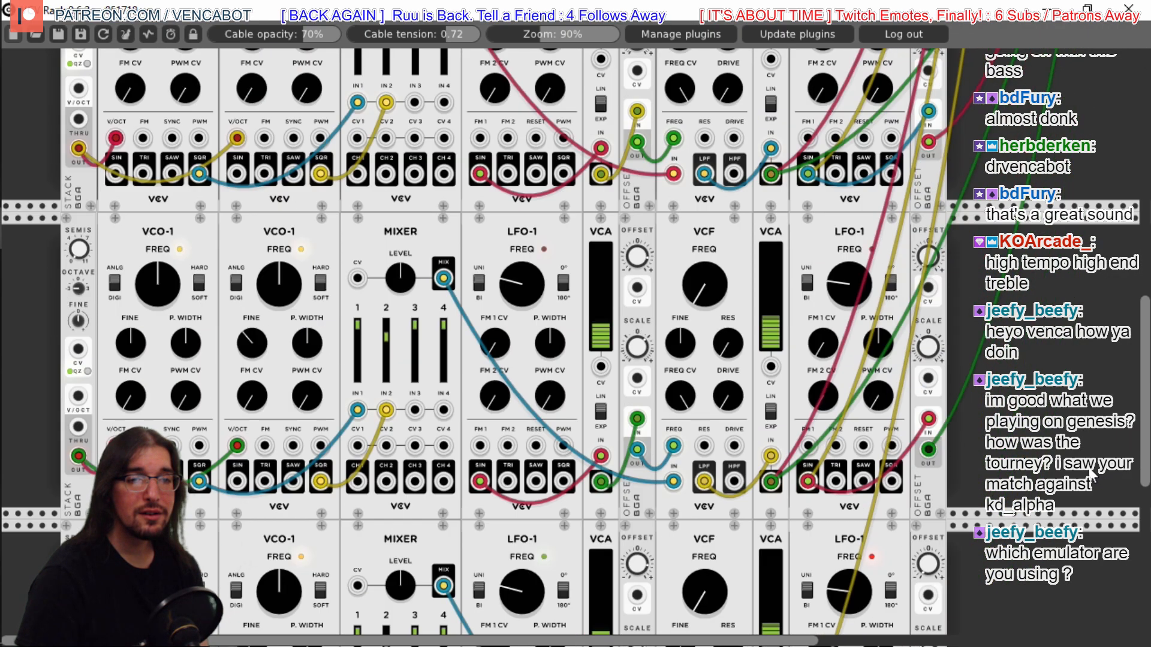
scroll(1092, 474, "down", 2)
scroll(1087, 468, "down", 2)
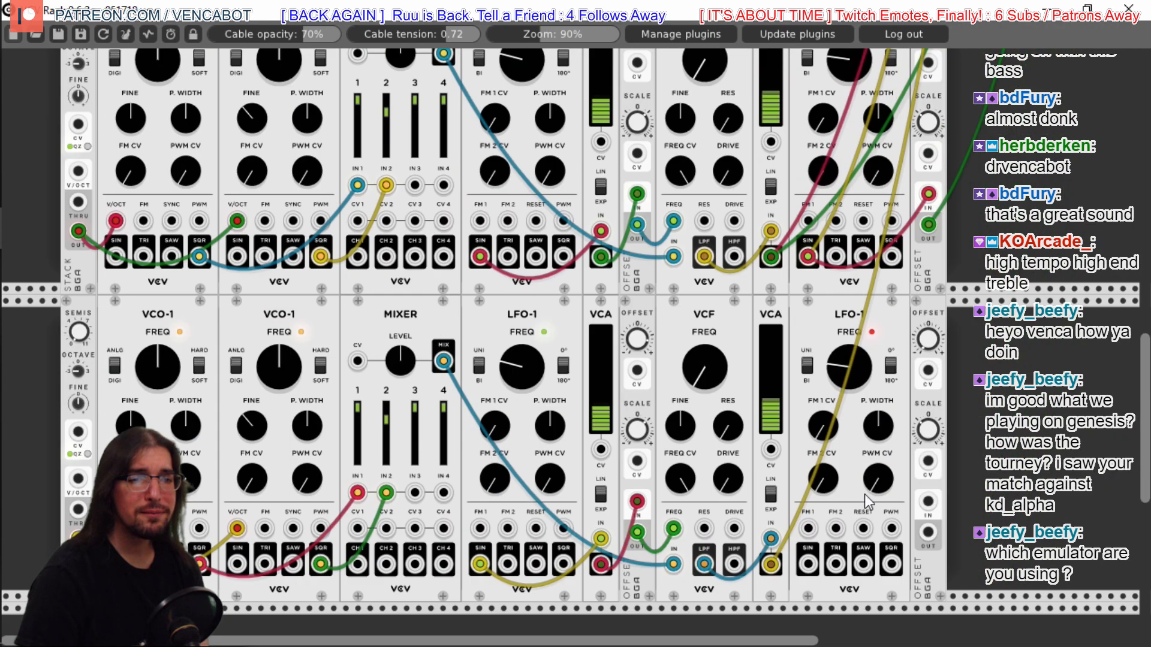
left_click_drag(772, 564, 895, 180)
scroll(1109, 311, "up", 9)
scroll(938, 341, "down", 3)
scroll(937, 346, "down", 4)
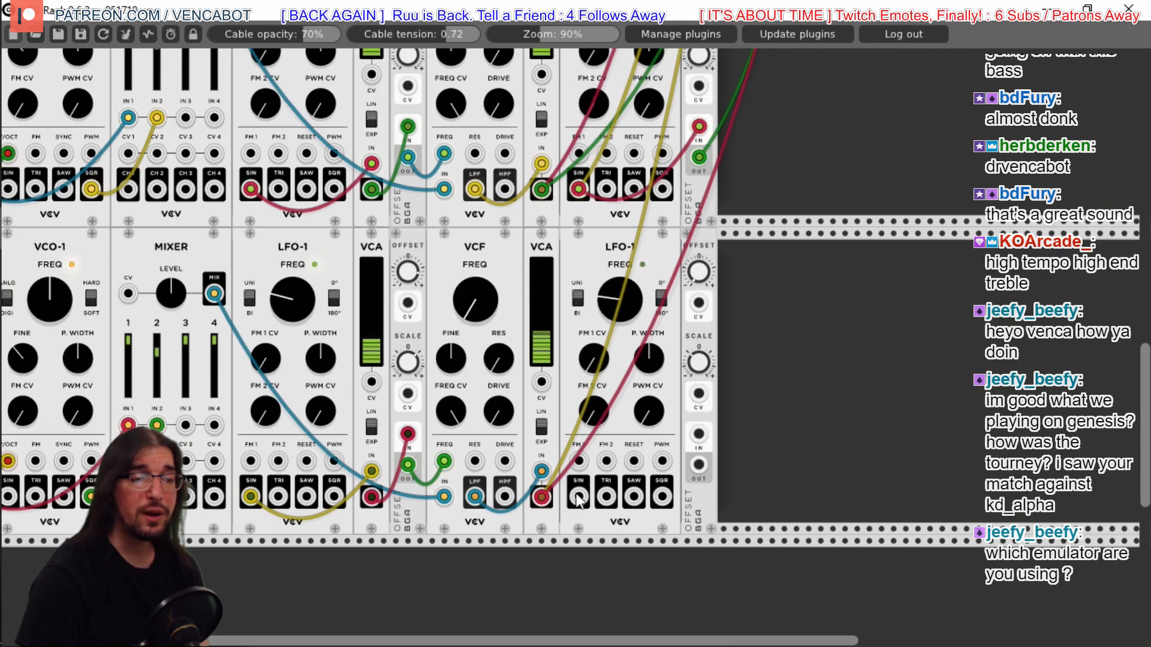
Patch the SIN output of the new bottom row's second LFO-1 into CV 4 of the first output mixer
left_click_drag(579, 499, 873, 365)
scroll(873, 366, "up", 2)
scroll(872, 365, "up", 5)
left_click_drag(873, 367, 773, 259)
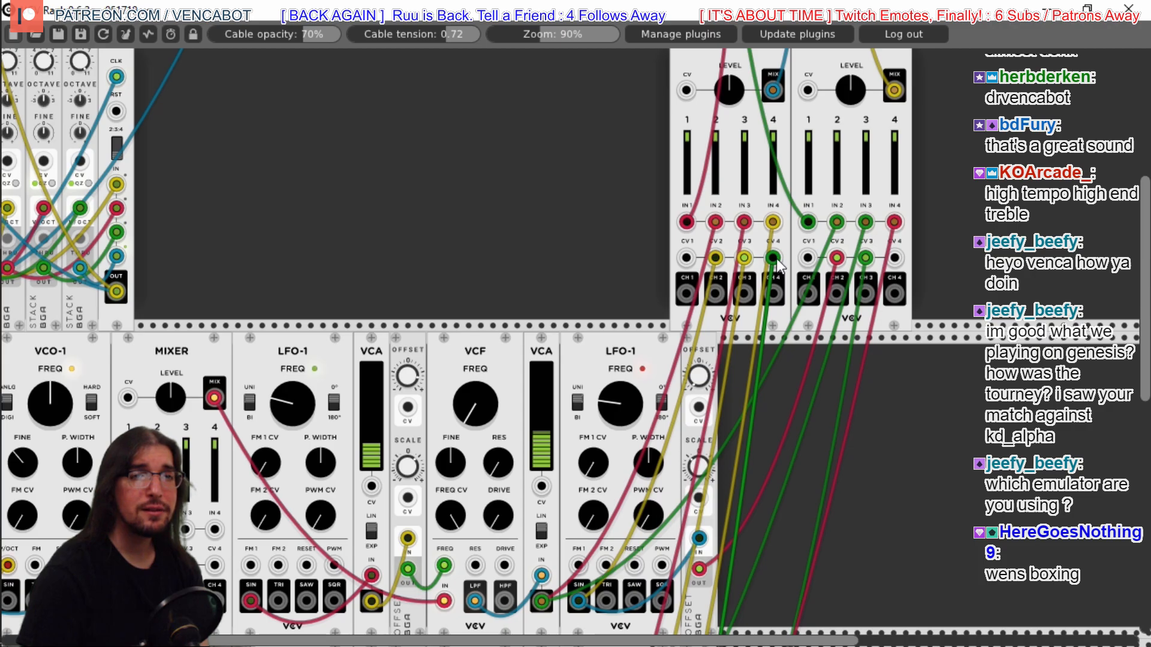
Route the SIN output of the new row's second LFO-1 through its last OFFSET into CV 4 of the second output mixer
scroll(841, 435, "down", 4)
scroll(843, 433, "down", 3)
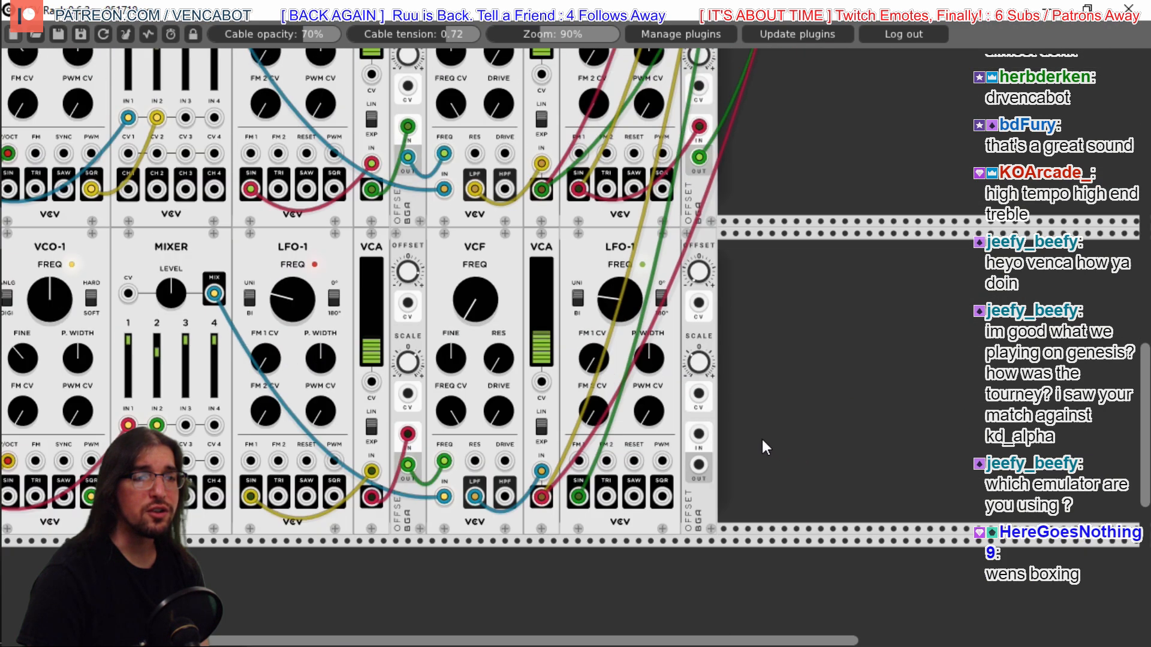
left_click_drag(578, 497, 896, 214)
scroll(794, 409, "up", 3)
scroll(795, 409, "down", 4)
scroll(821, 390, "up", 4)
scroll(887, 342, "up", 6)
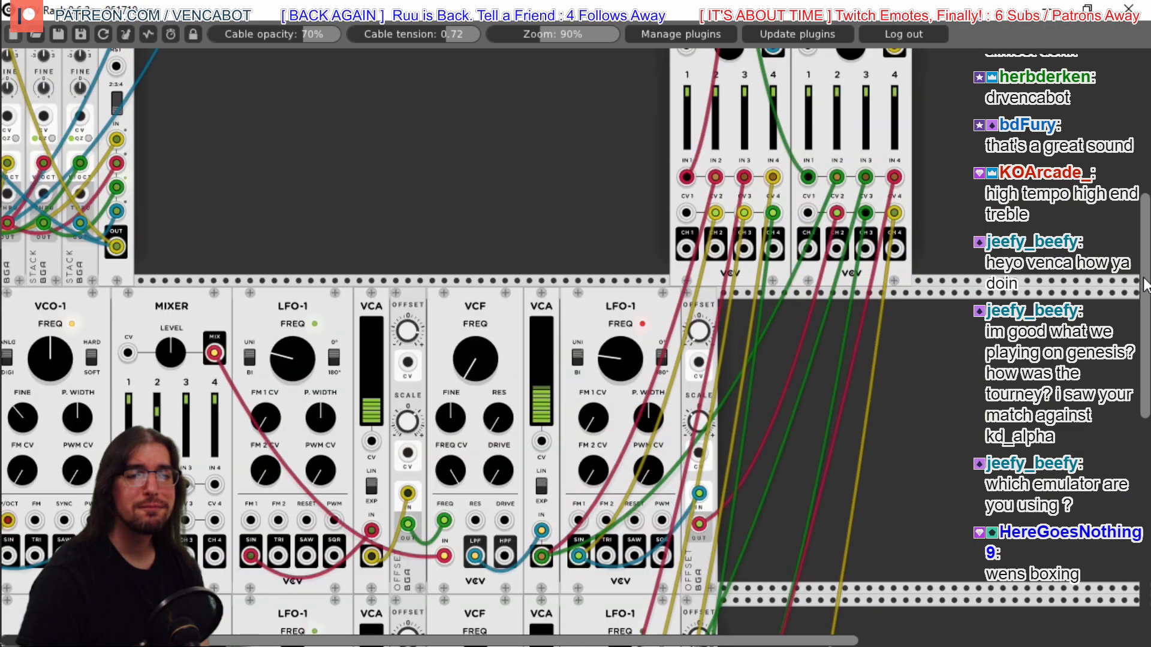
scroll(1127, 300, "down", 8)
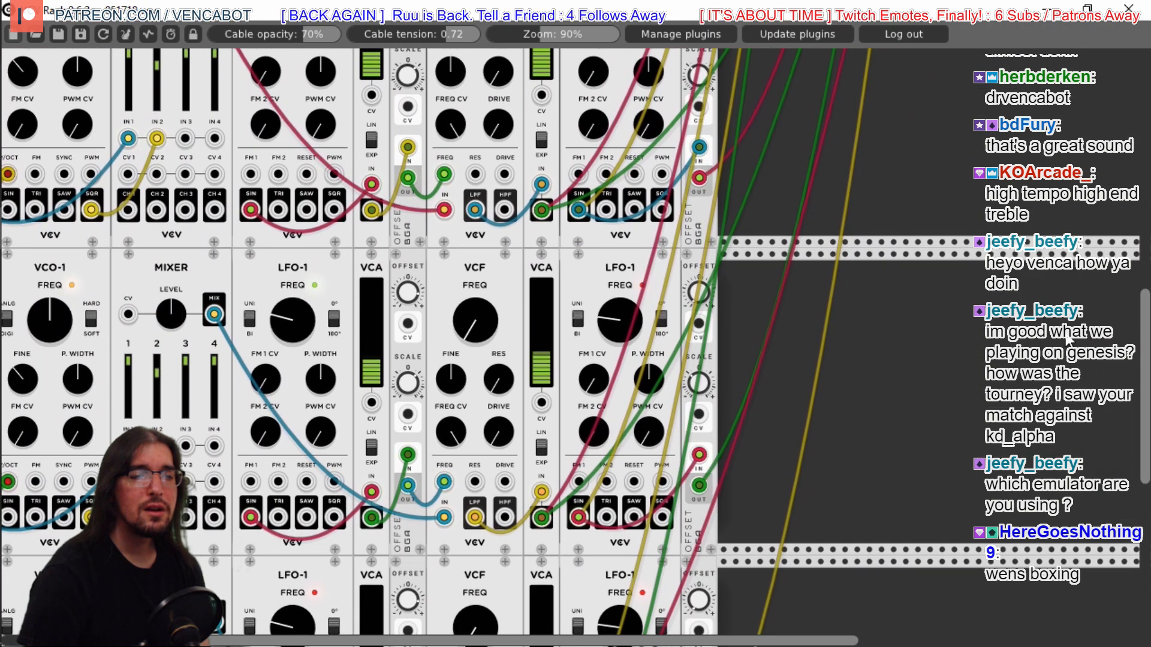
left_click_drag(635, 641, 593, 641)
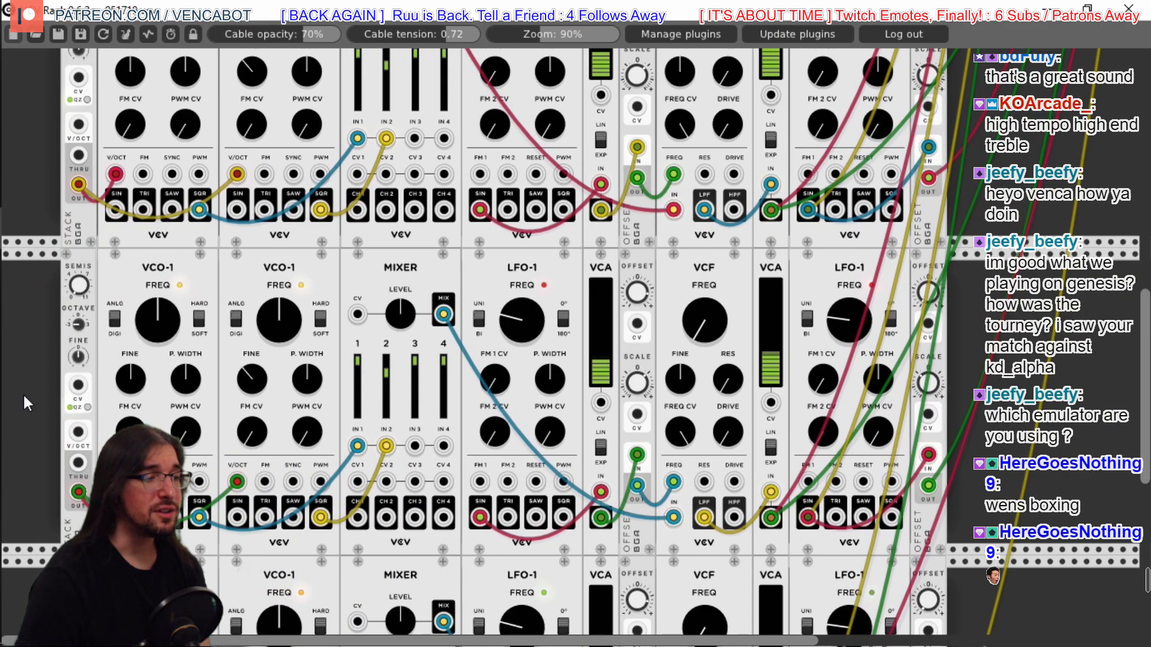
scroll(23, 393, "up", 2)
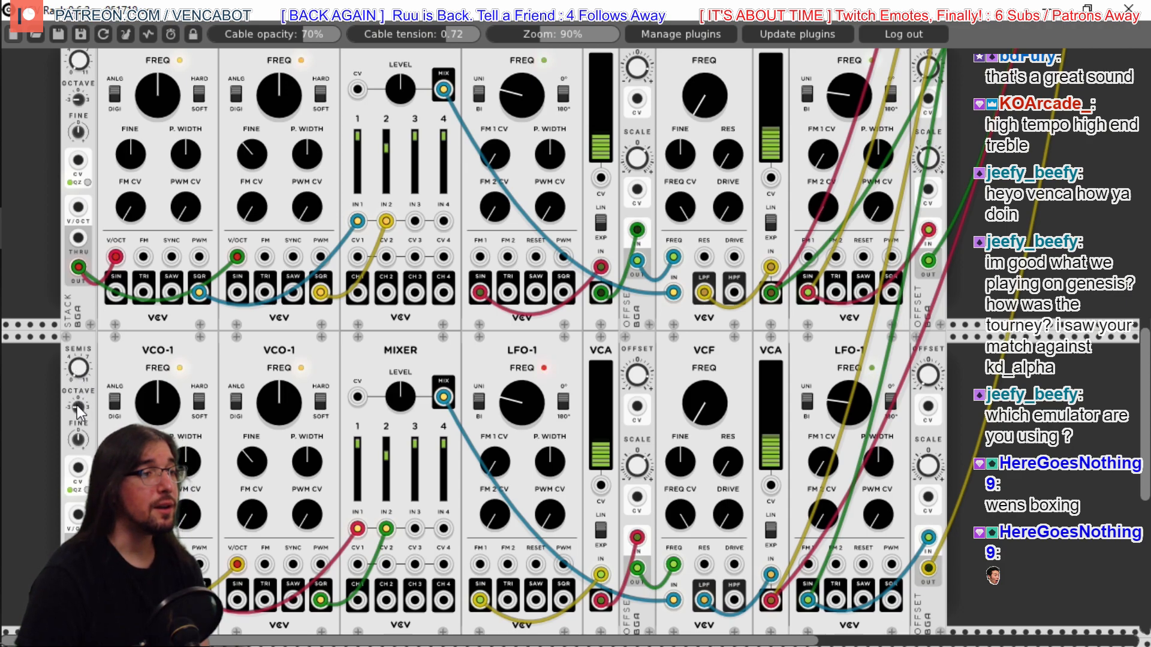
Adjust the OCTAVE and SEMIS knobs of the bottom row's STACK
left_click_drag(76, 410, 76, 407)
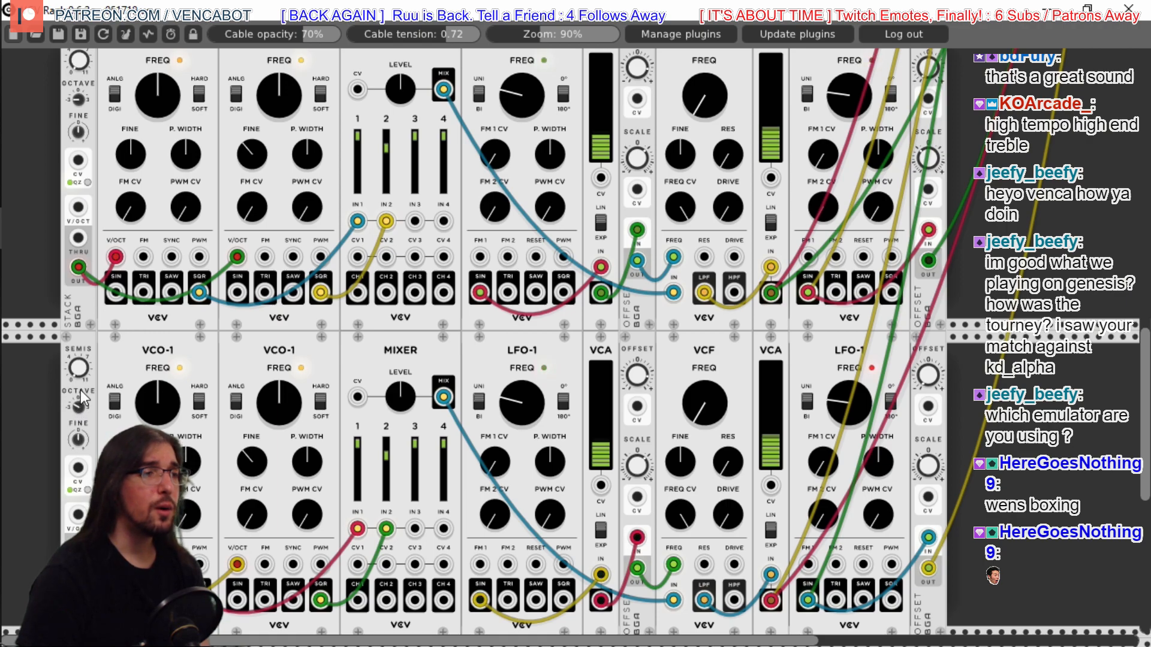
left_click_drag(80, 369, 80, 366)
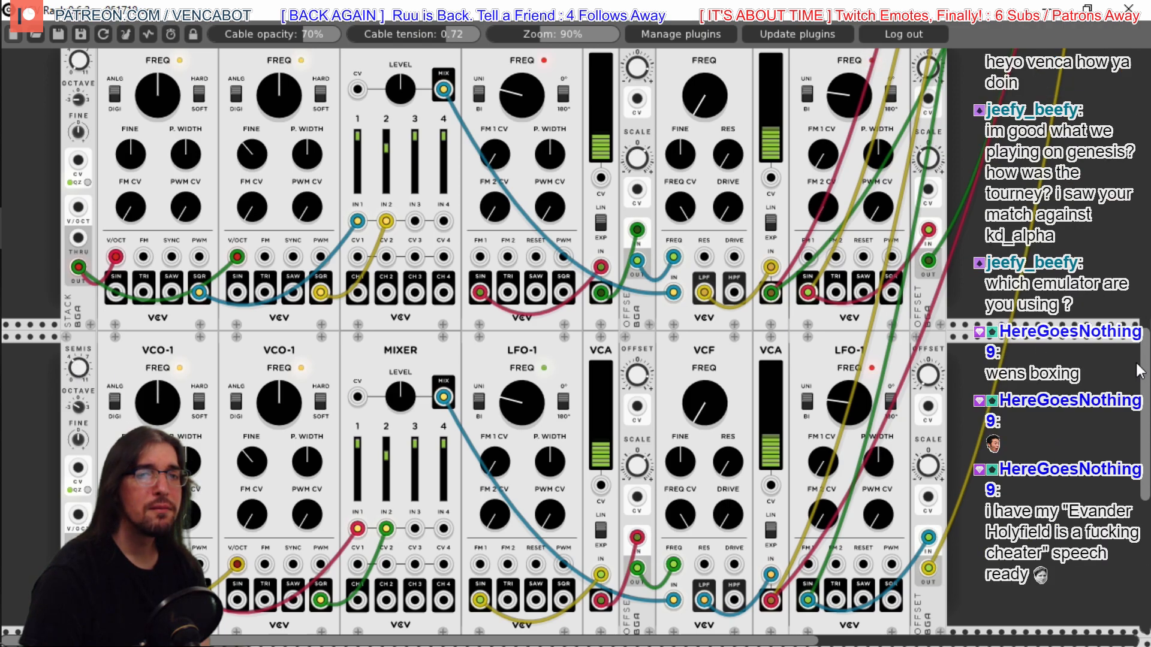
Examine the three voice rows and trace their cables up to the channel inputs of the two output mixers
scroll(1146, 378, "up", 4)
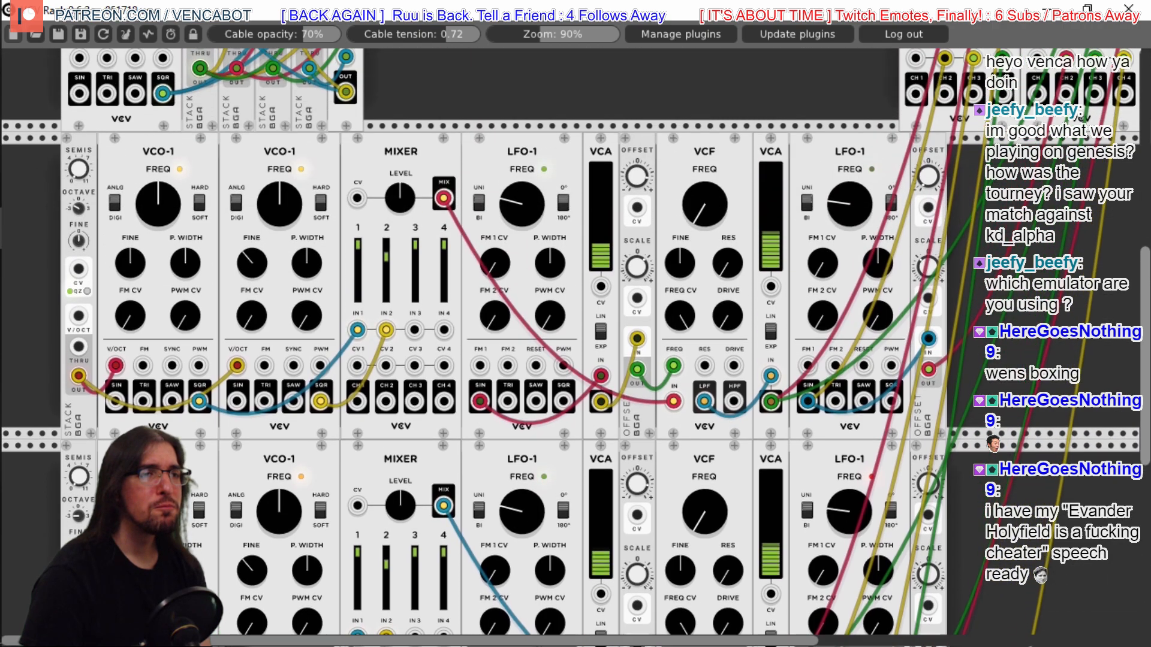
left_click_drag(1146, 379, 1146, 378)
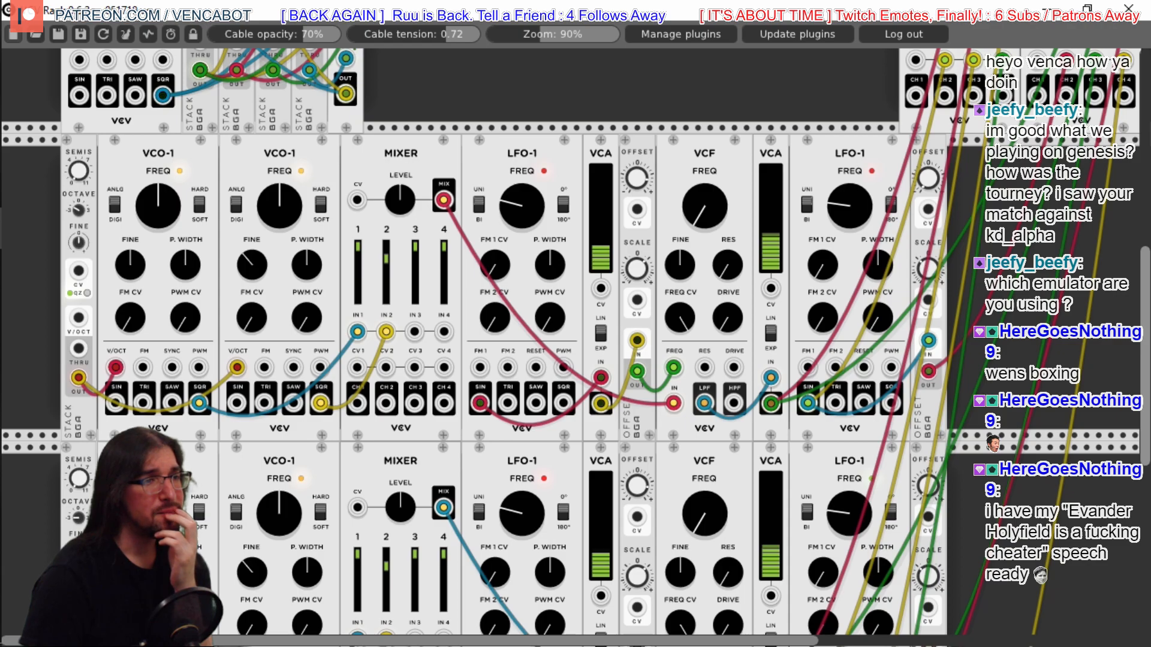
scroll(575, 342, "up", 5)
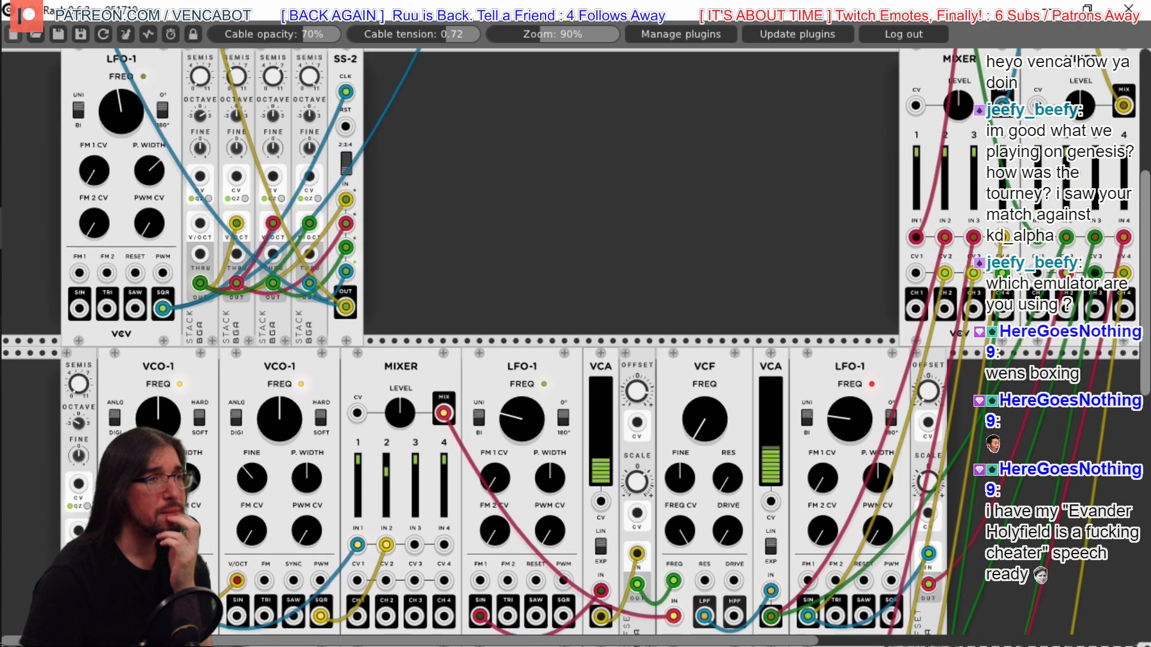
scroll(576, 341, "down", 6)
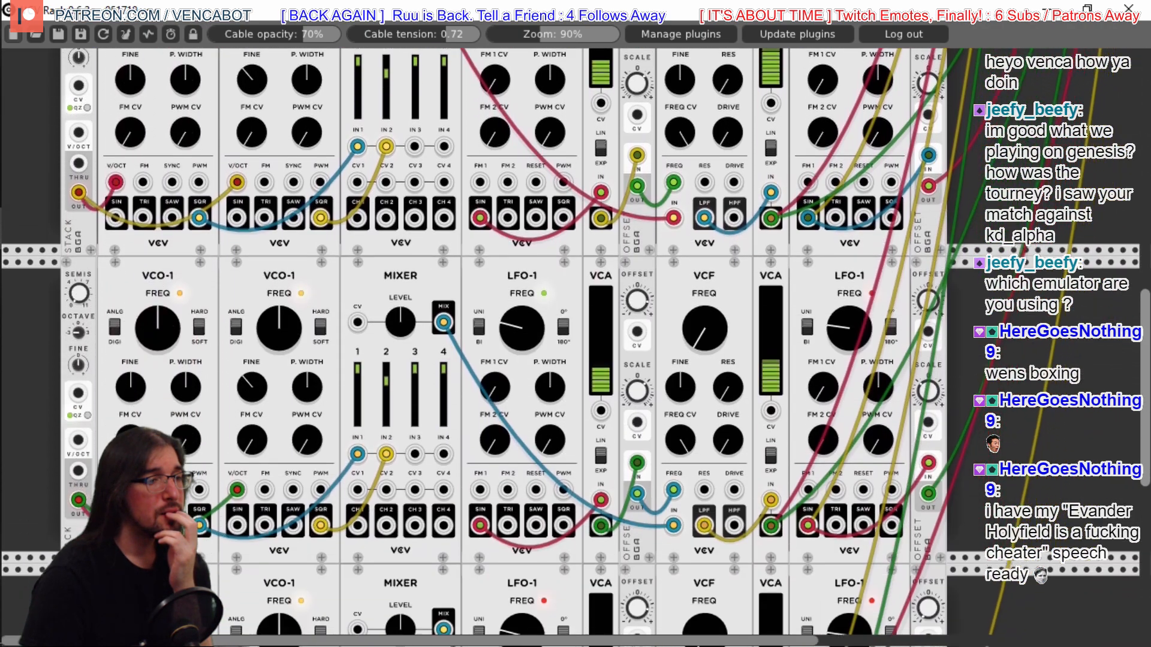
scroll(512, 385, "down", 3)
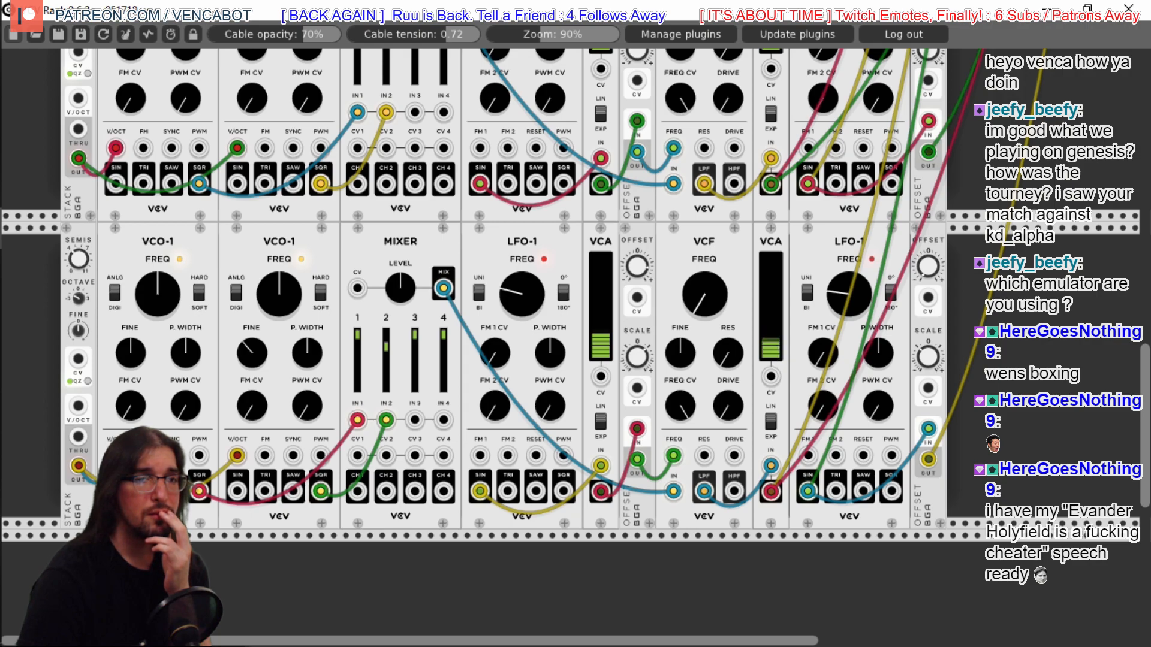
scroll(576, 341, "up", 10)
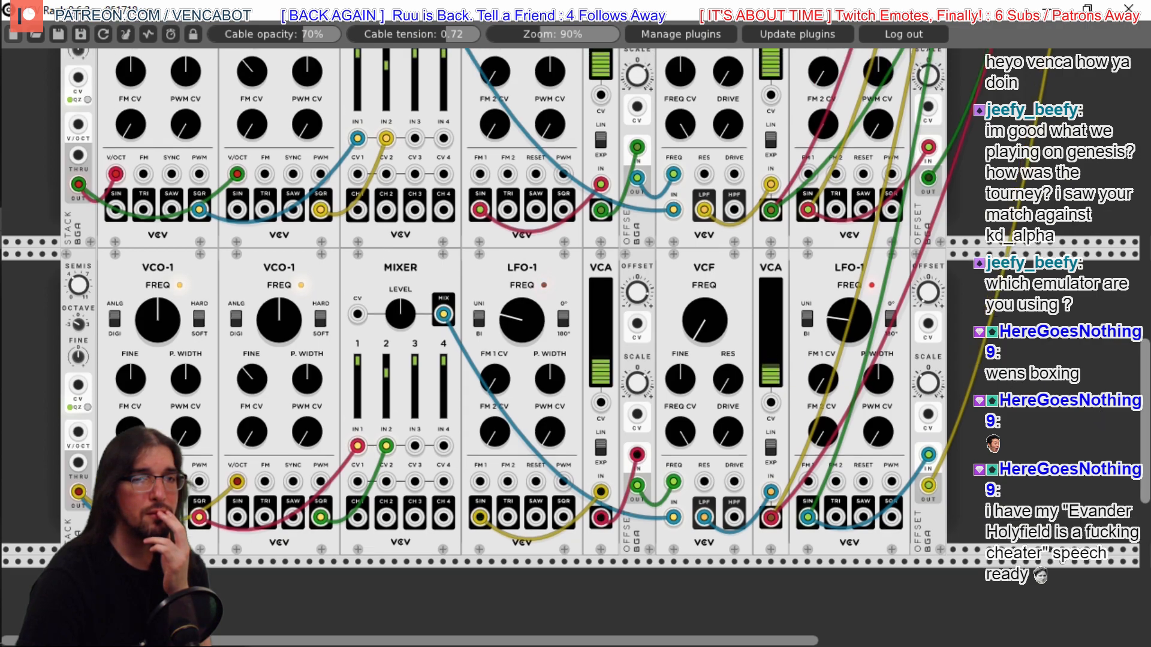
scroll(576, 341, "up", 5)
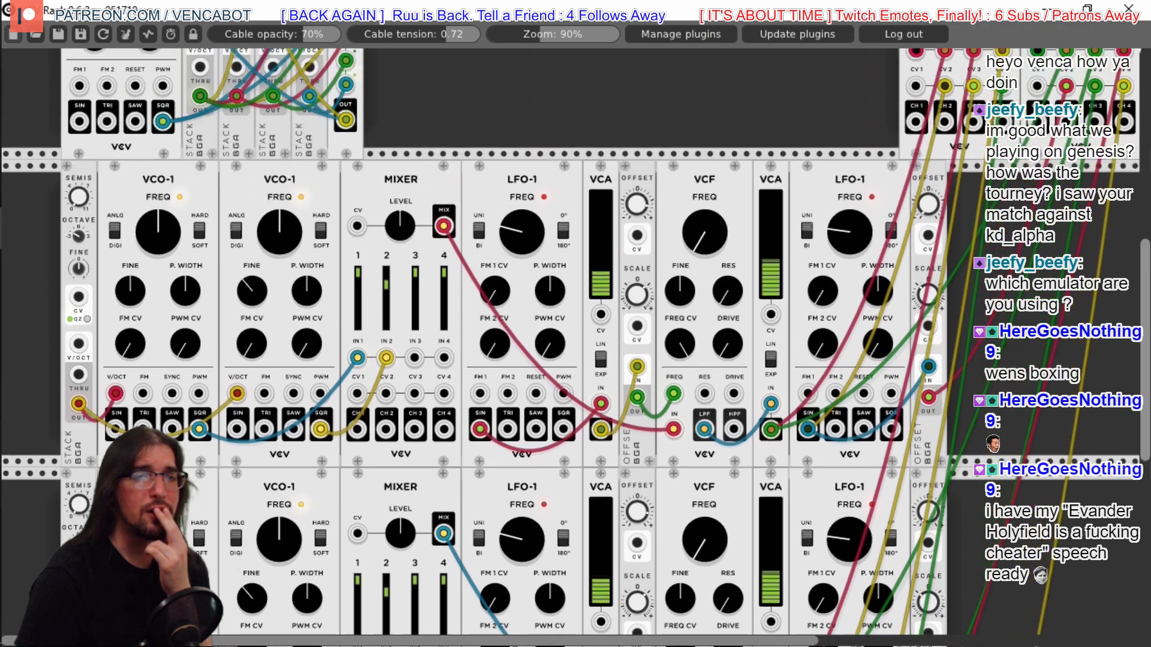
scroll(575, 341, "right", 7)
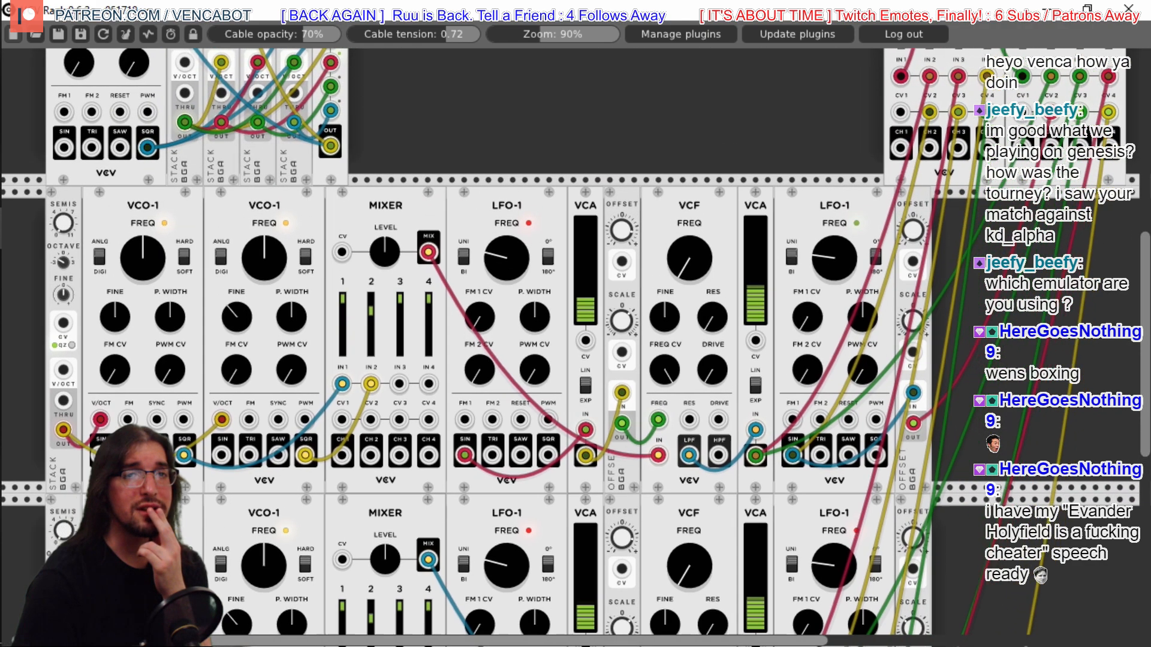
scroll(576, 342, "up", 6)
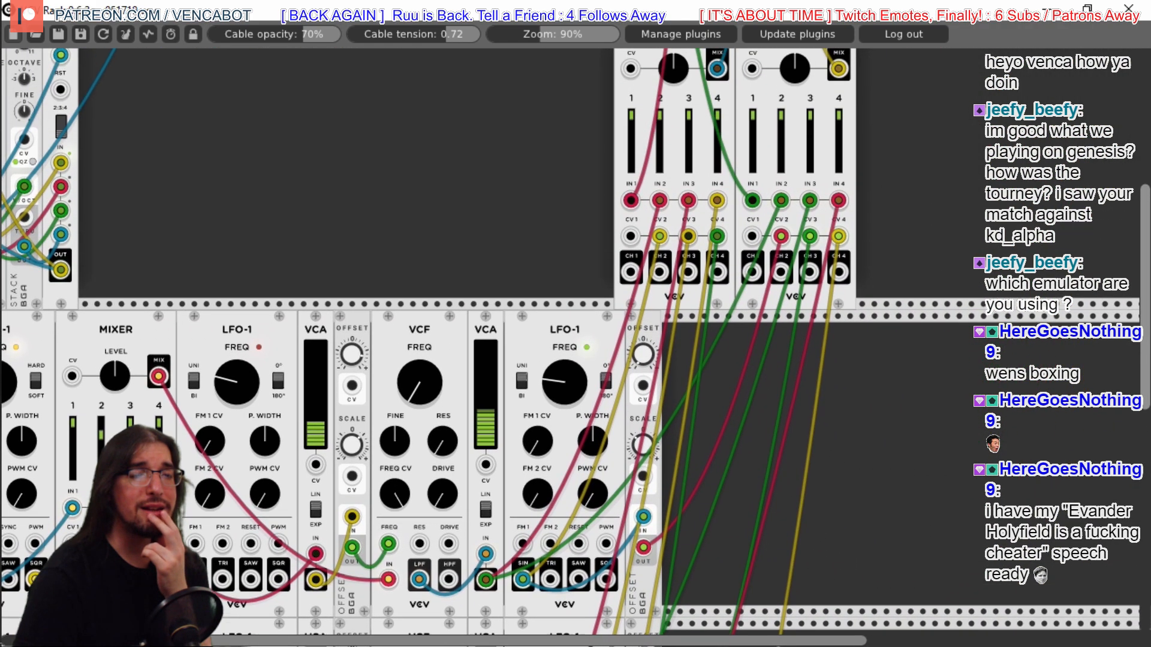
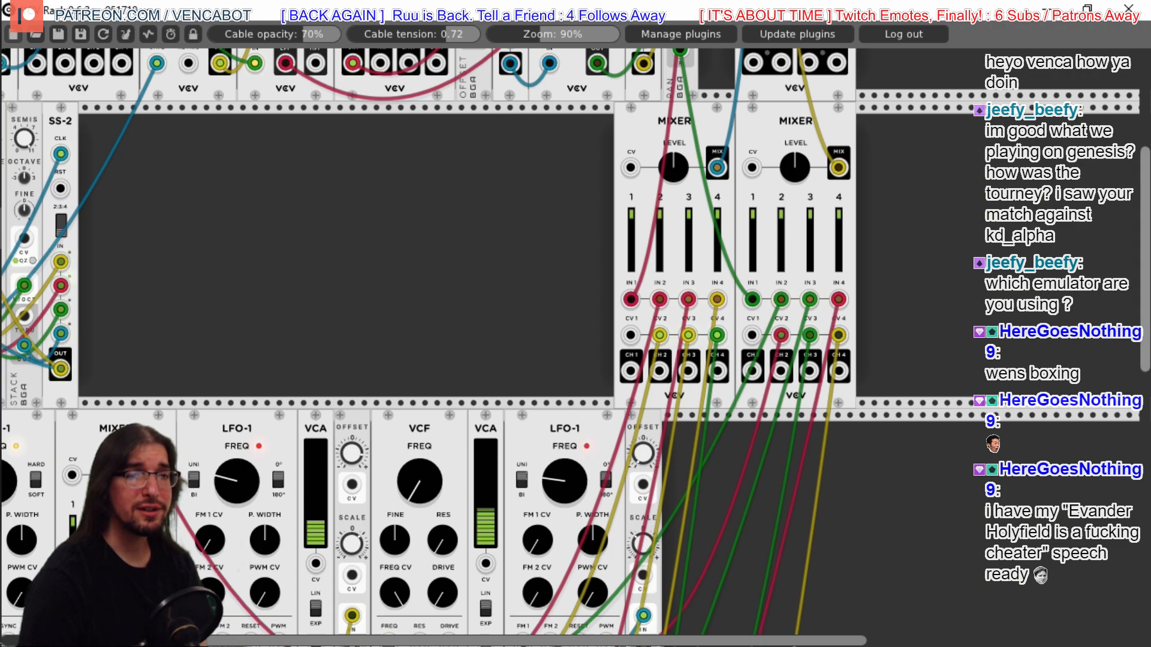
scroll(1145, 282, "down", 2)
scroll(1145, 282, "down", 6)
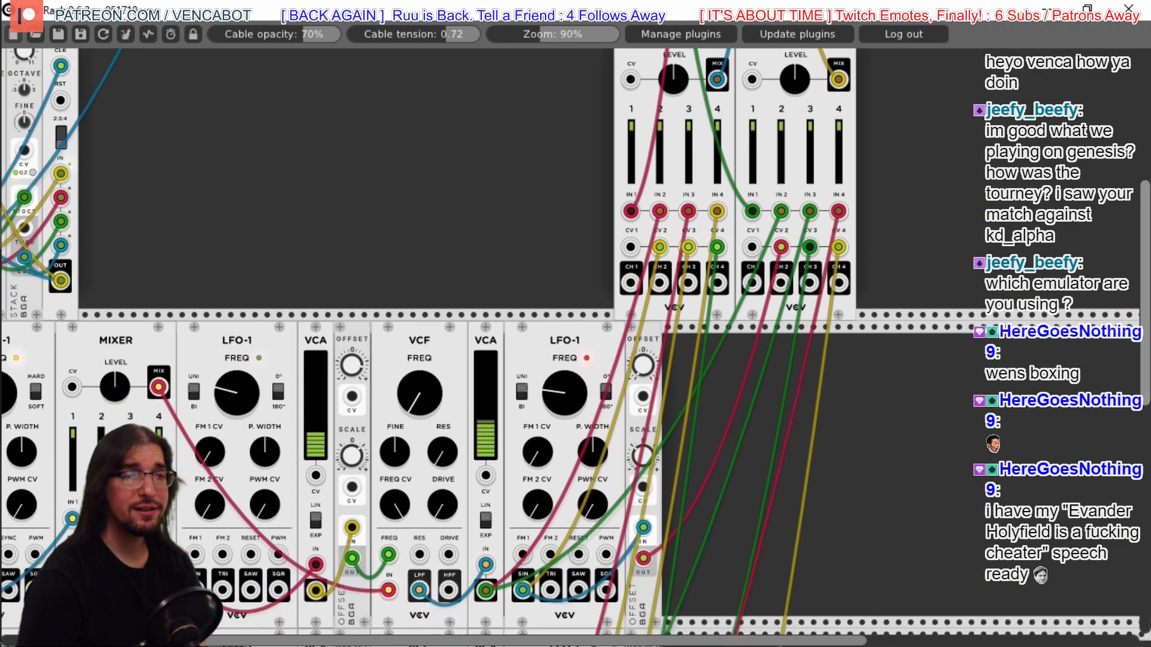
scroll(276, 474, "down", 15)
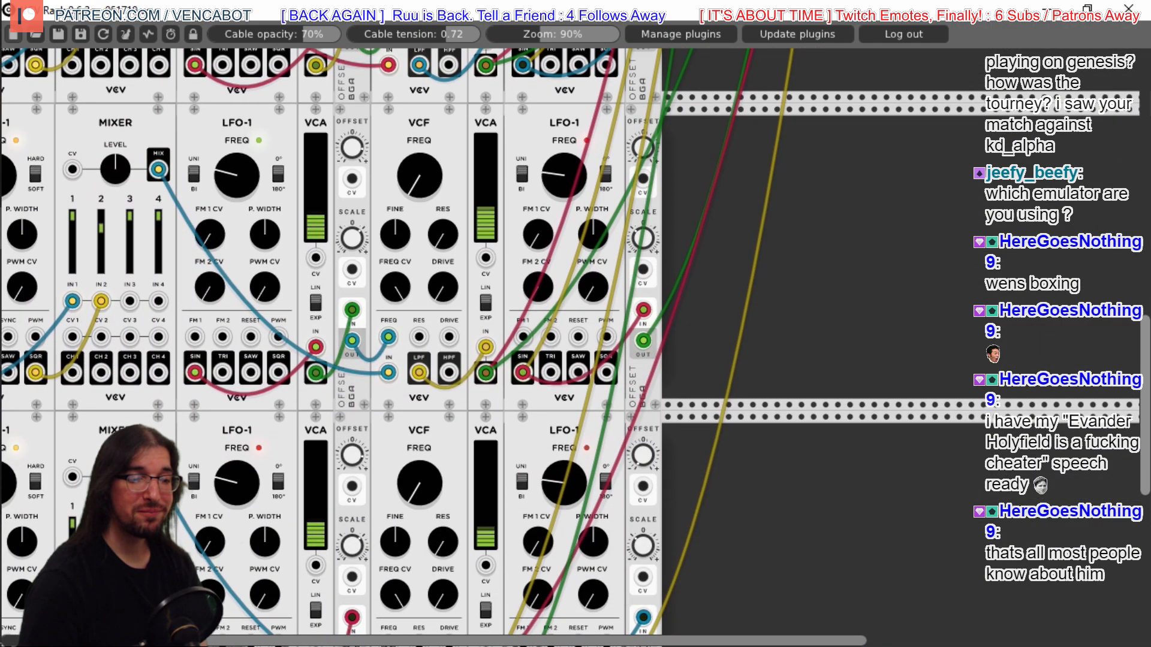
scroll(276, 474, "down", 4)
scroll(276, 377, "down", 2)
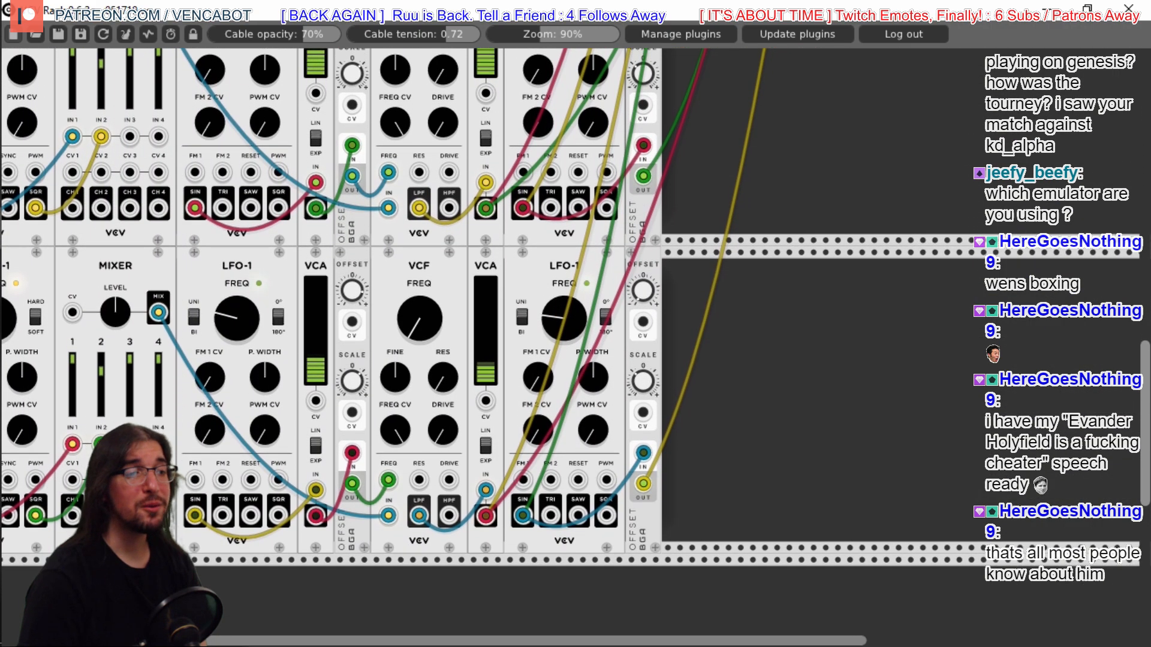
mouse_move(750, 645)
left_mouse_down()
mouse_move(607, 645)
mouse_move(805, 646)
mouse_move(748, 643)
left_mouse_up()
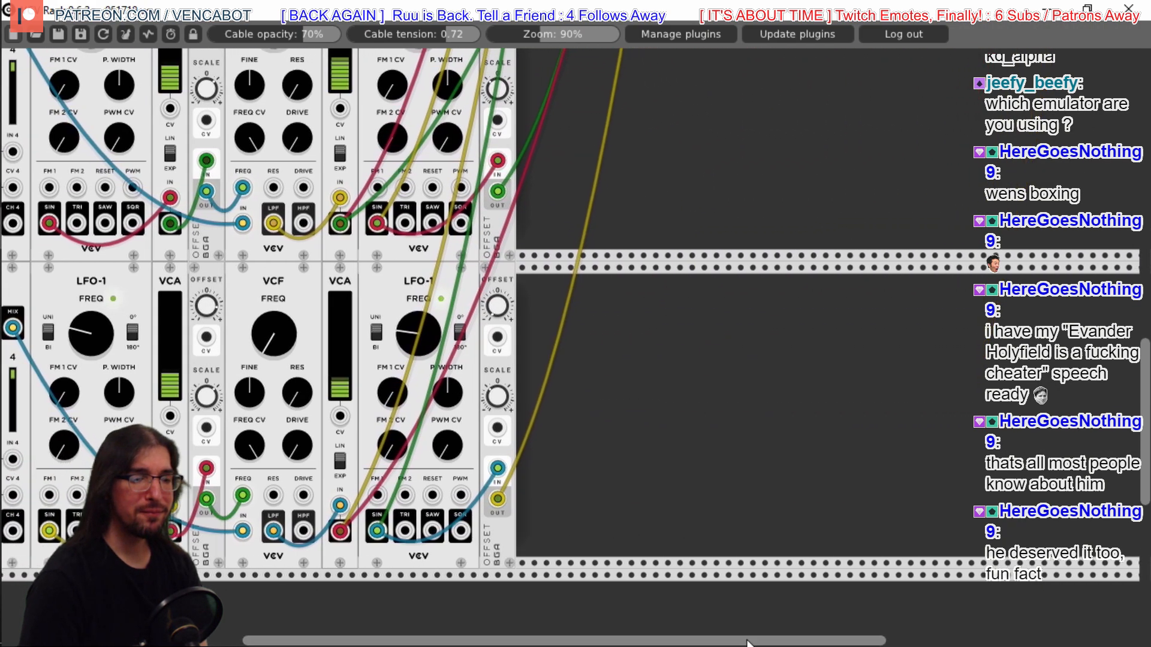
scroll(276, 360, "up", 10)
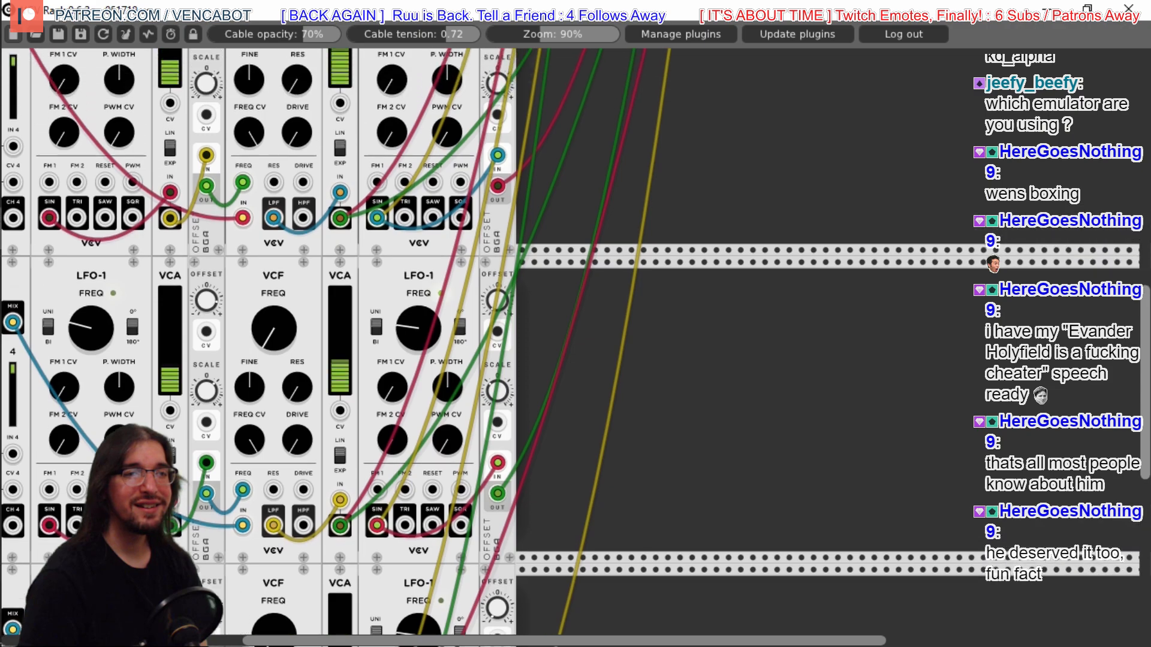
scroll(576, 342, "up", 5)
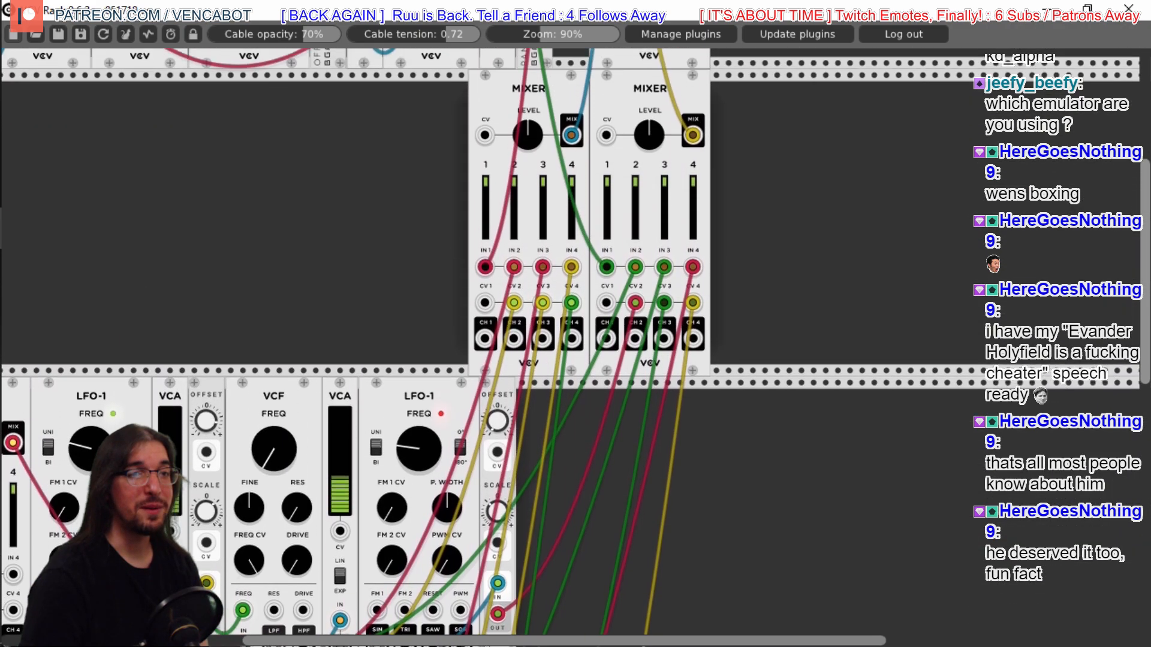
scroll(576, 342, "up", 3)
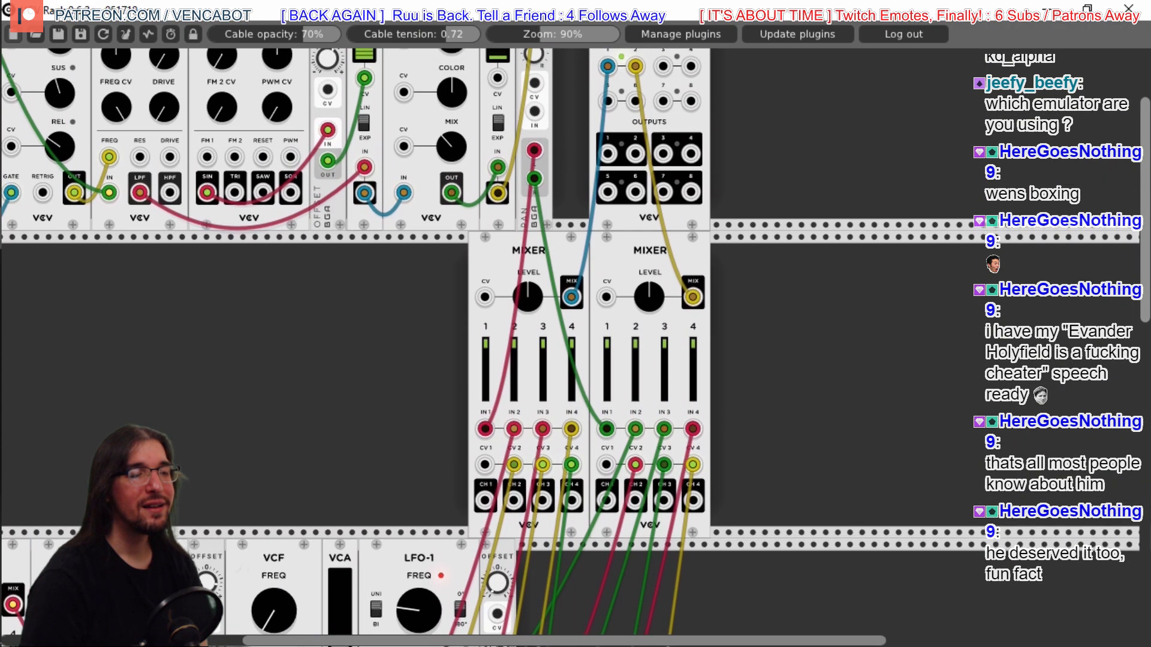
Add two Fundamental Mixer modules side by side in the empty space beyond the first voice row's last OFFSET
scroll(783, 550, "down", 10)
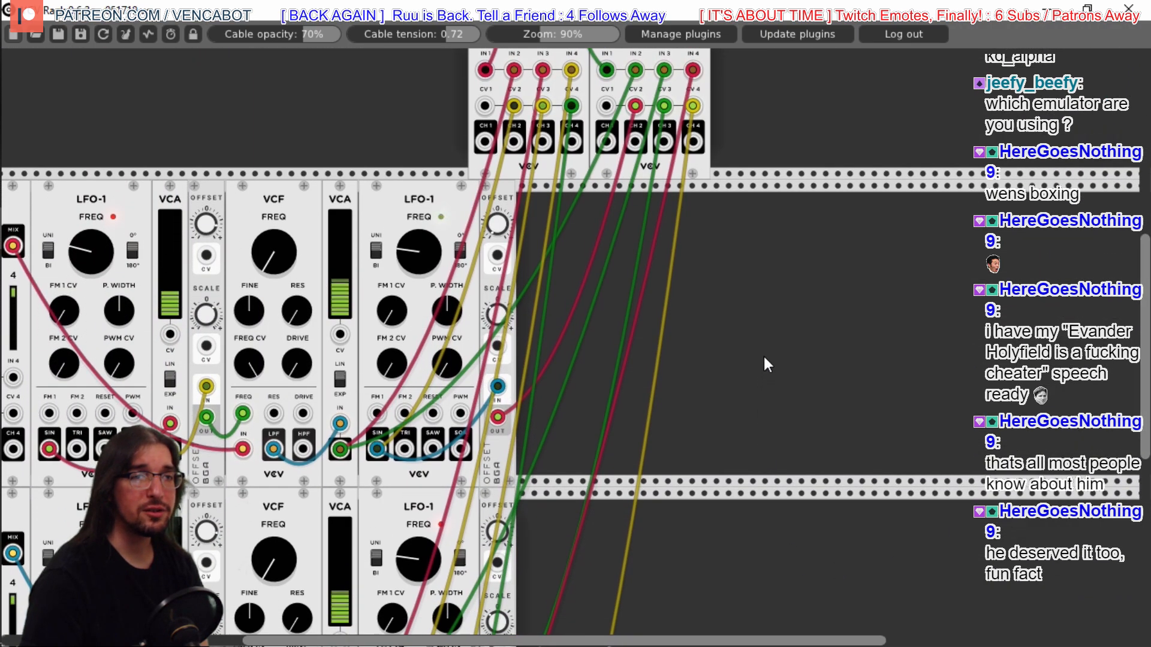
right_click(766, 362)
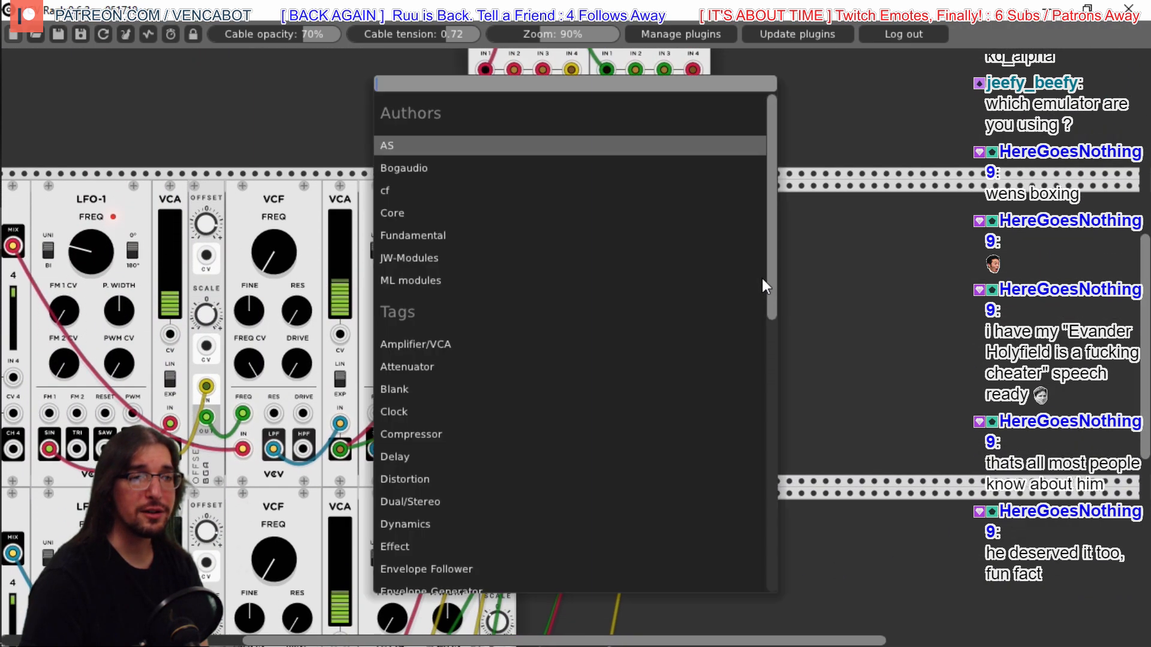
left_click(452, 235)
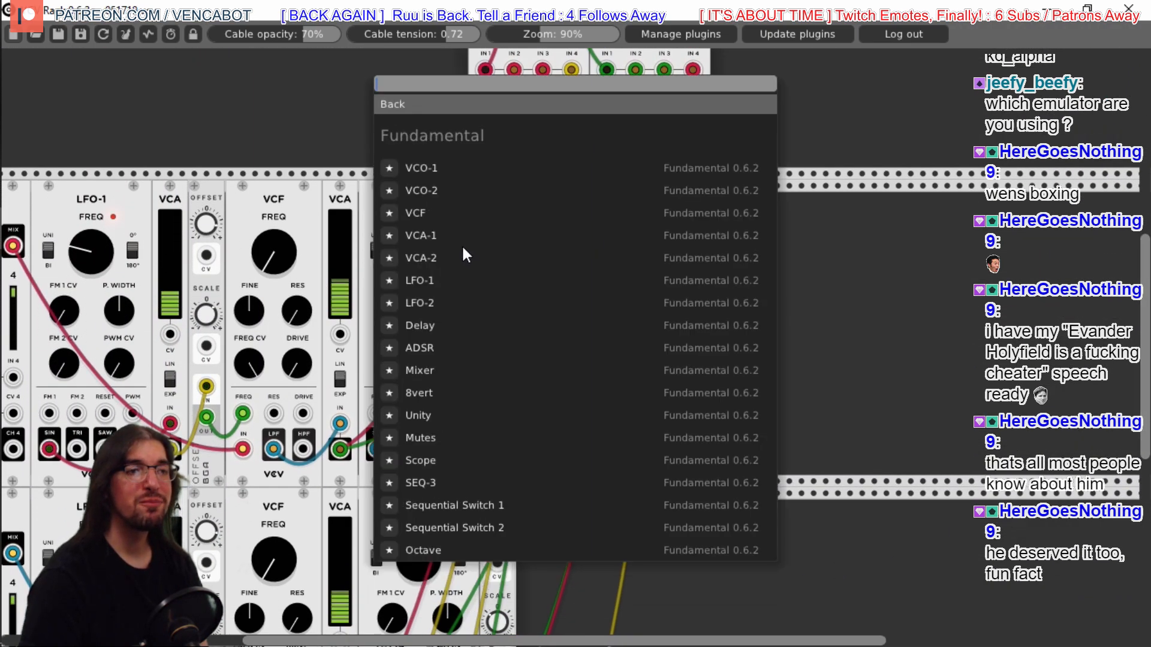
left_click(420, 376)
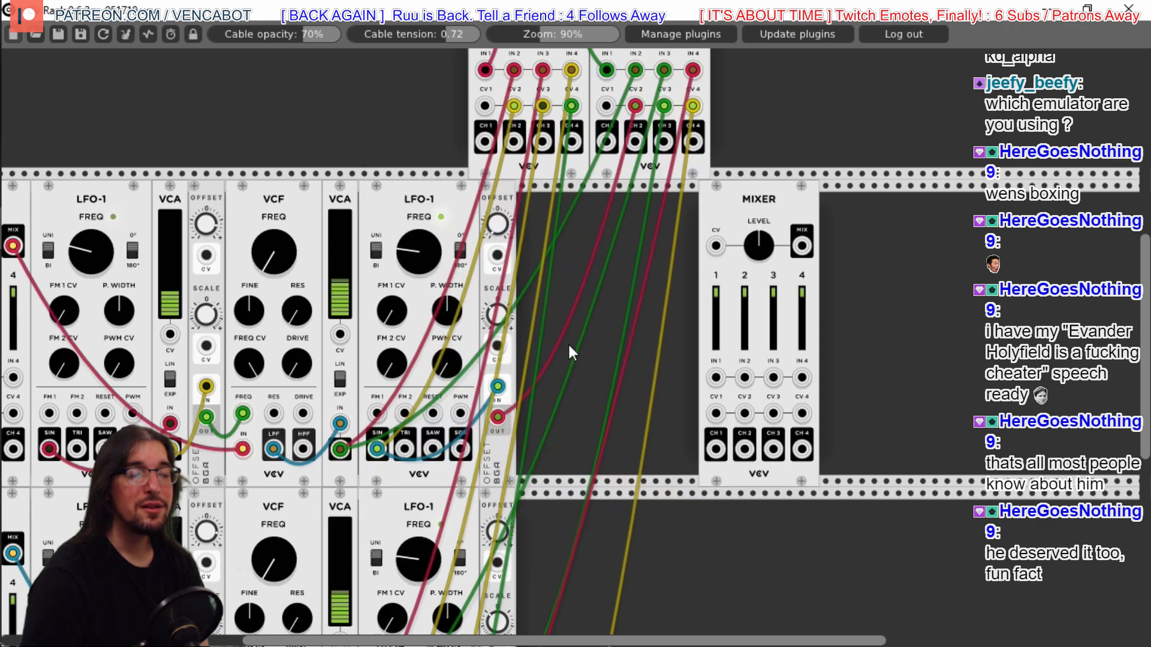
right_click(919, 221)
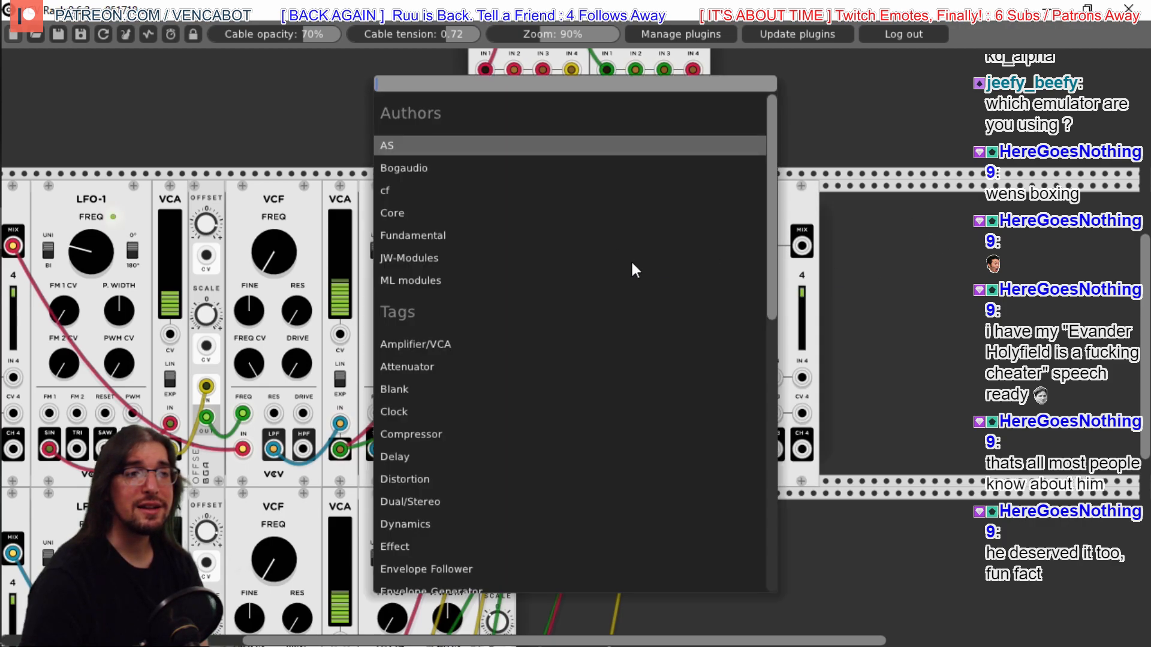
left_click(438, 234)
left_click(418, 371)
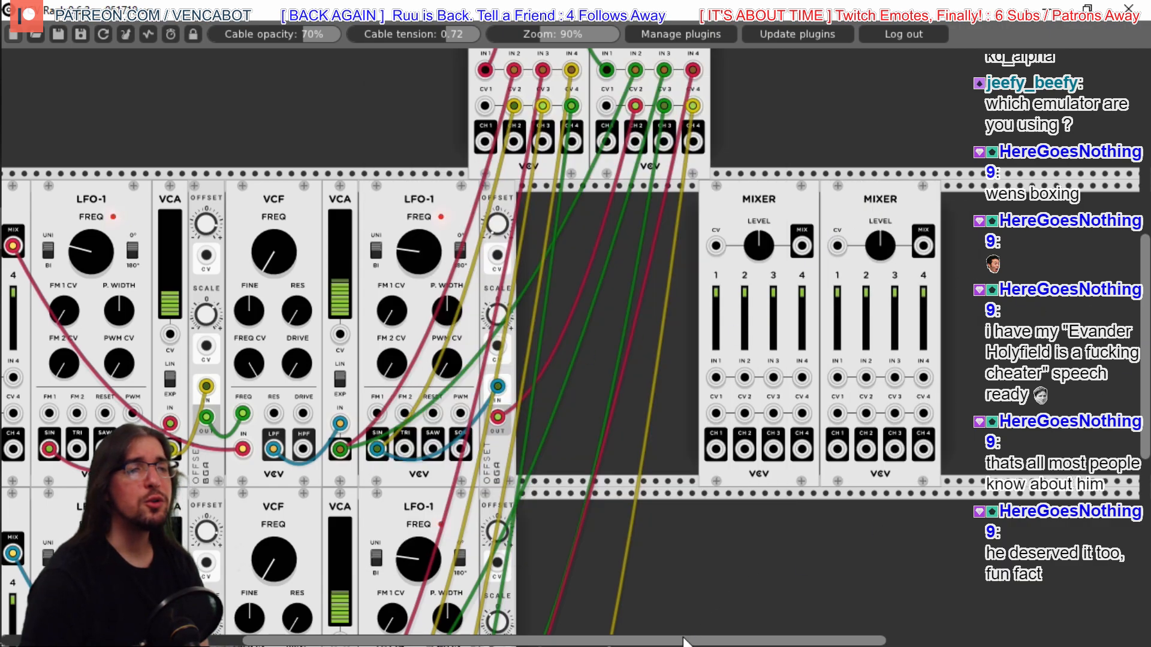
Review the STACK and voice settings across the duplicated rows, the SS-2 sequencer section and the old and new mixer pairs
scroll(508, 243, "left", 10)
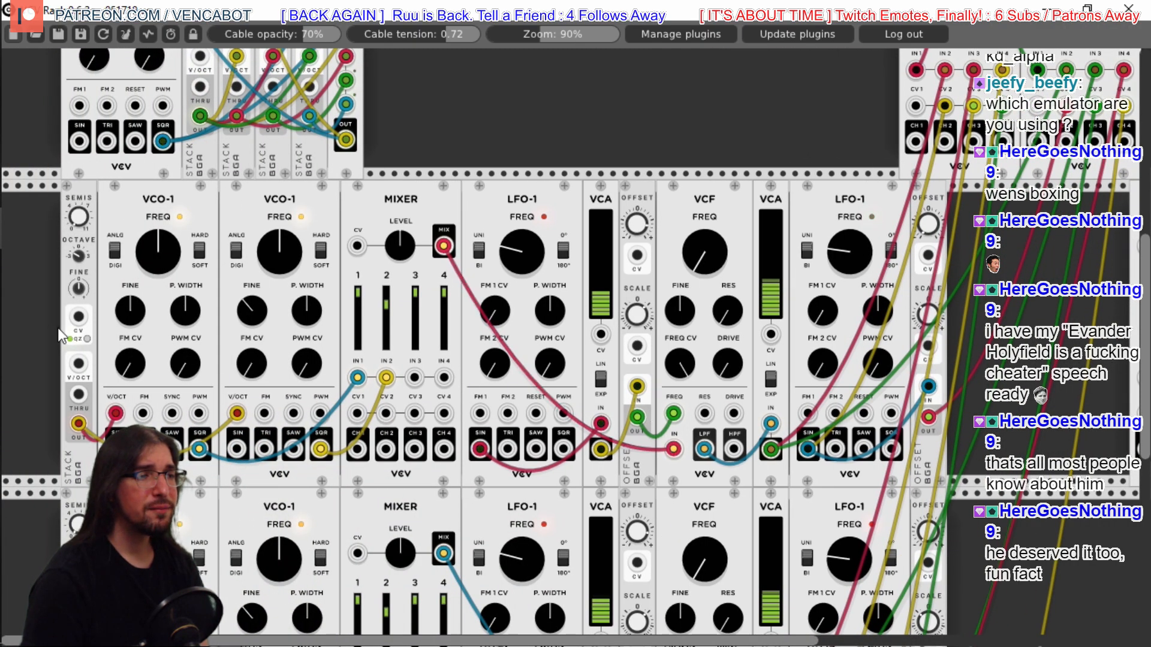
scroll(18, 335, "down", 4)
mouse_move(31, 379)
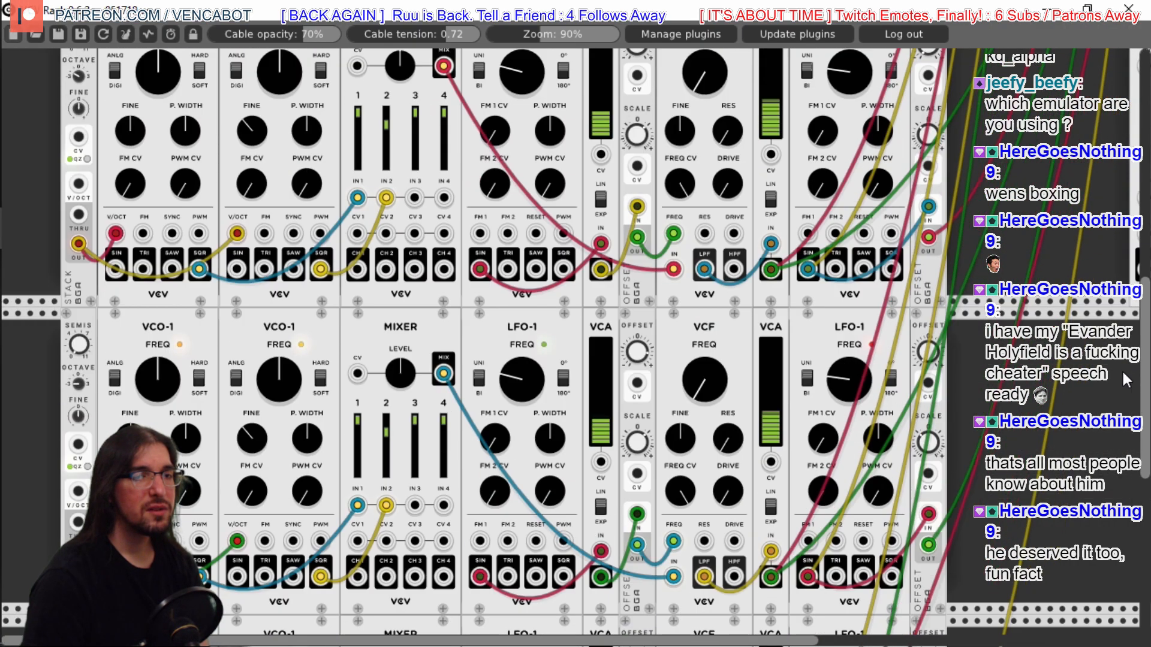
scroll(1116, 372, "down", 2)
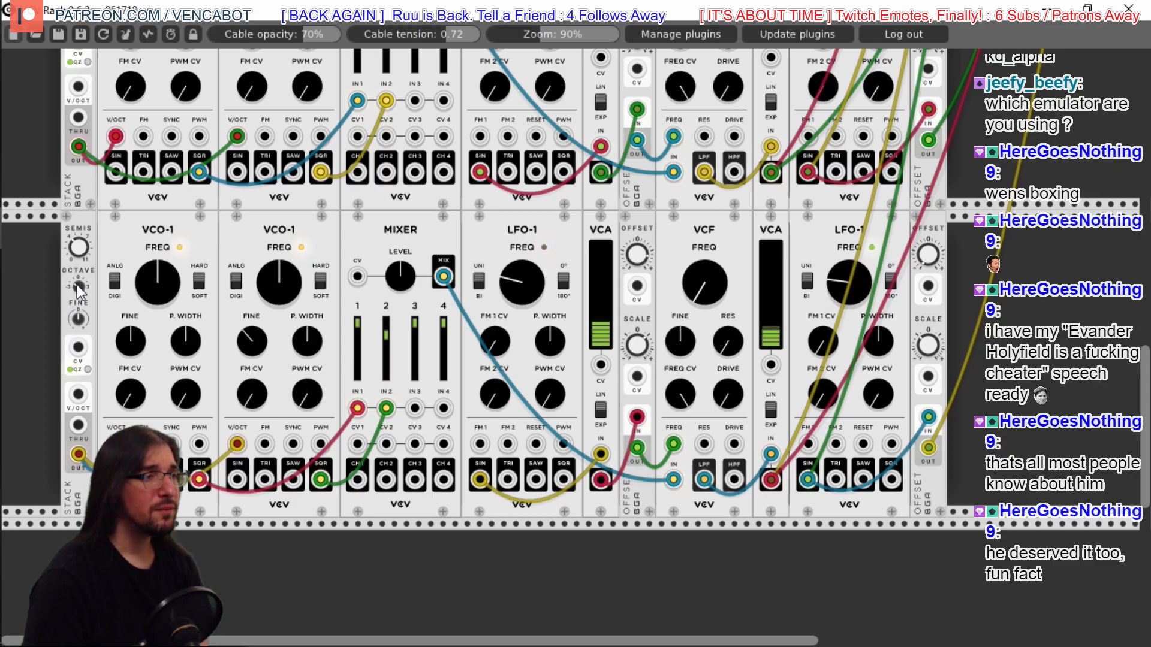
scroll(25, 277, "down", 3)
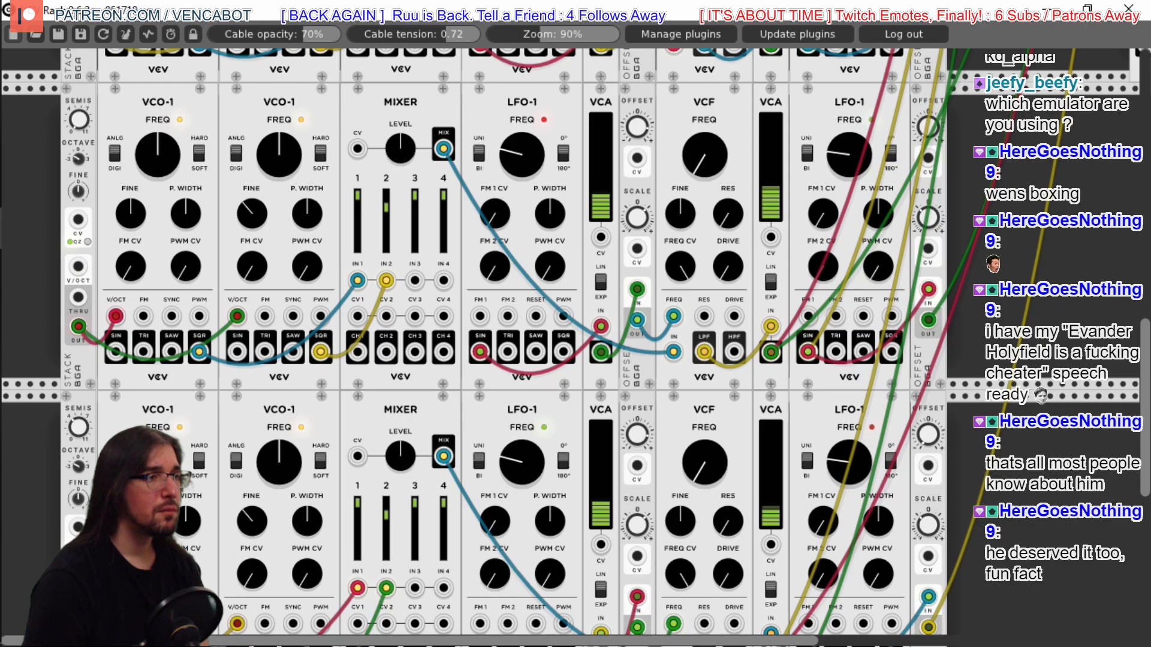
scroll(22, 196, "up", 3)
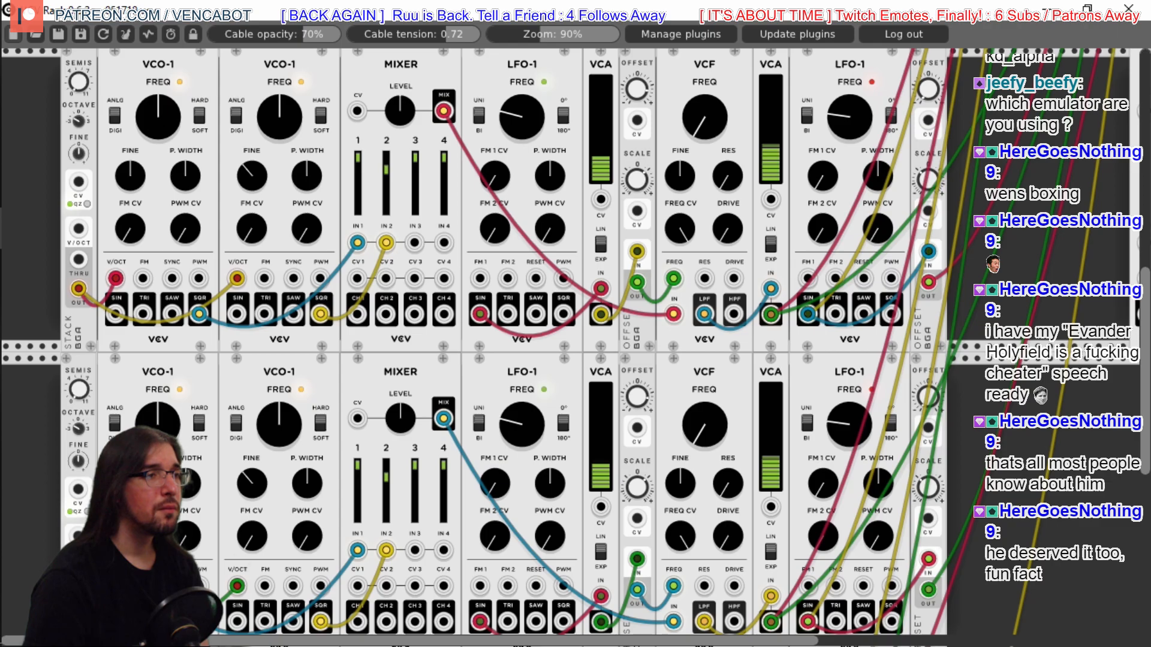
scroll(34, 261, "down", 4)
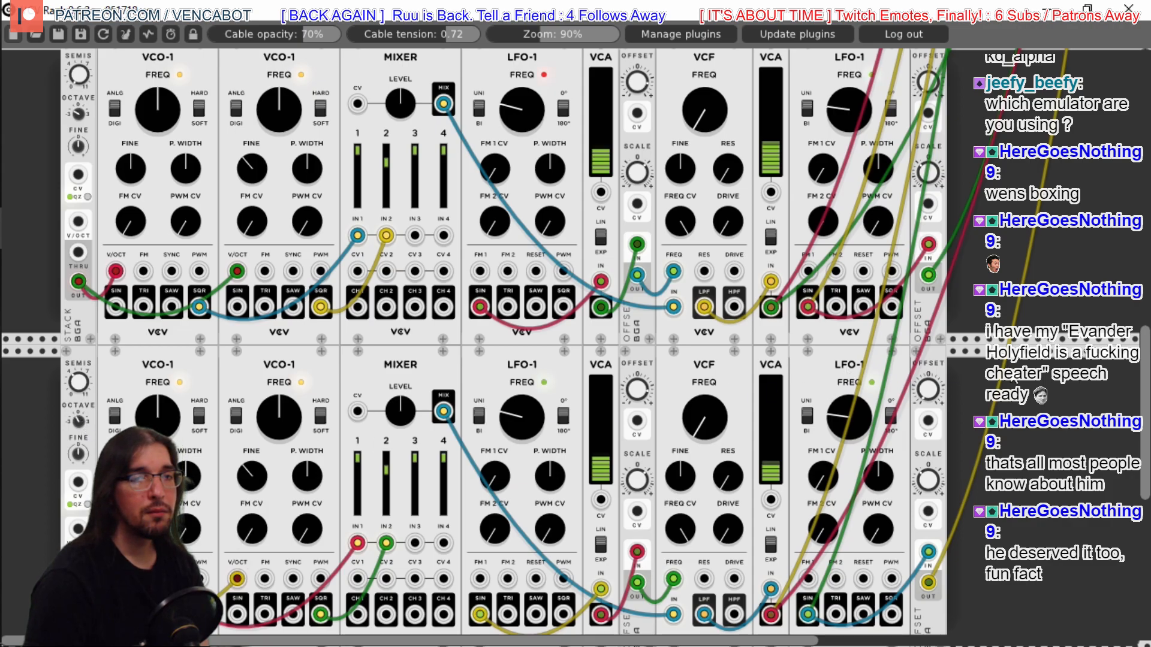
scroll(1058, 411, "up", 2)
scroll(1058, 411, "up", 4)
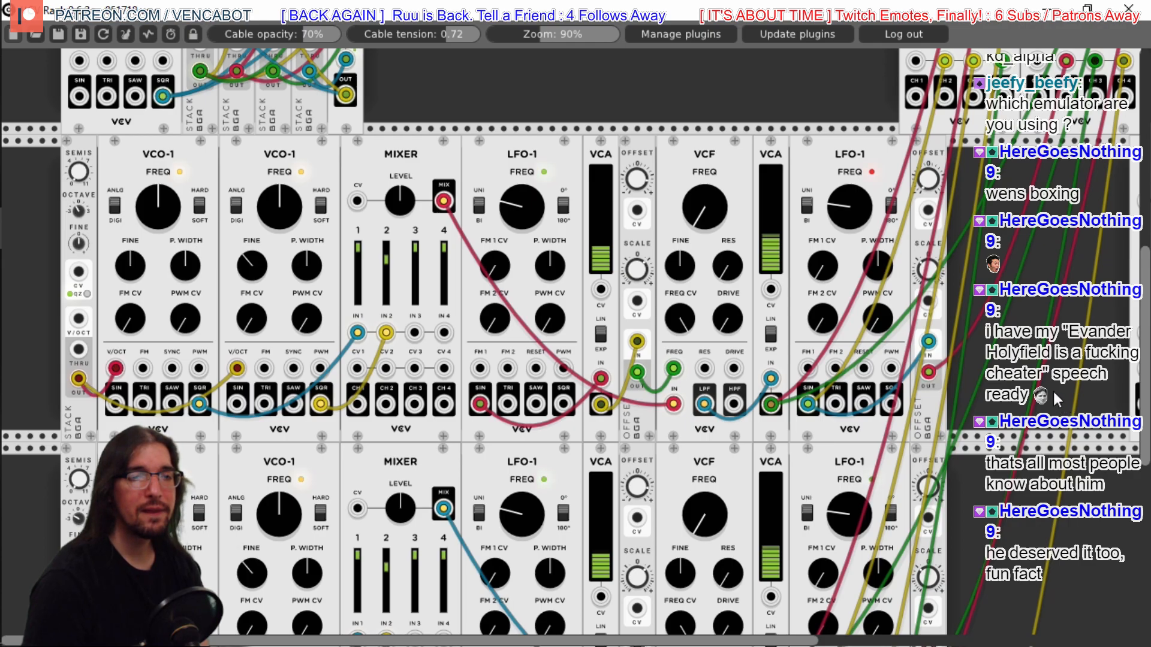
scroll(1051, 387, "up", 2)
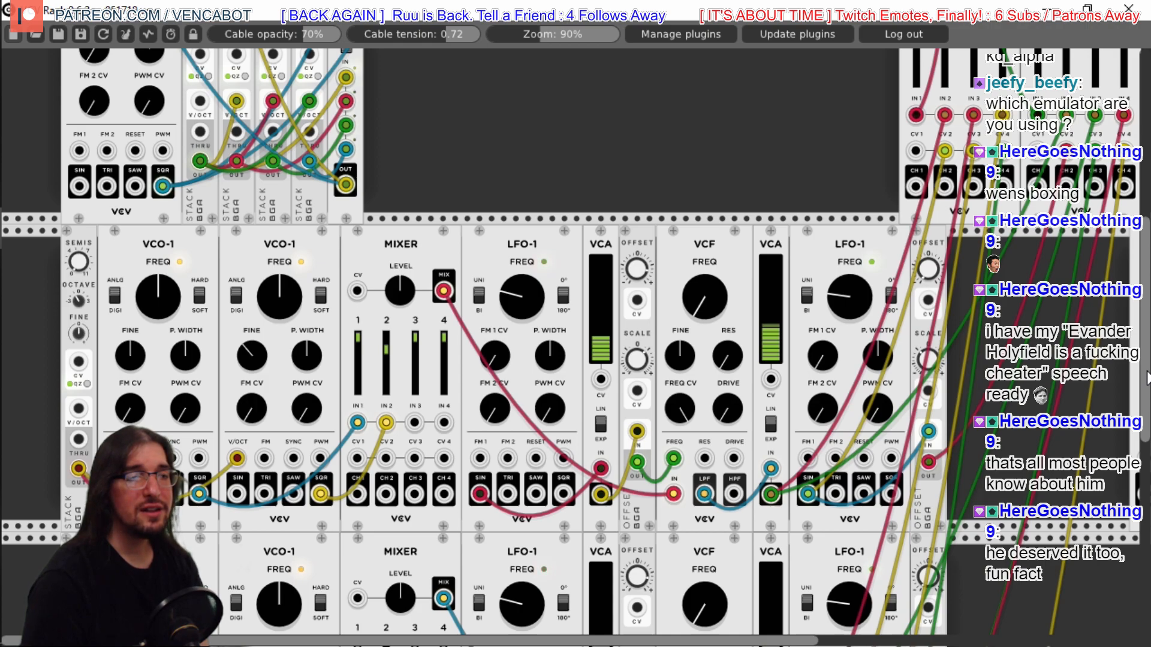
scroll(1147, 378, "up", 4)
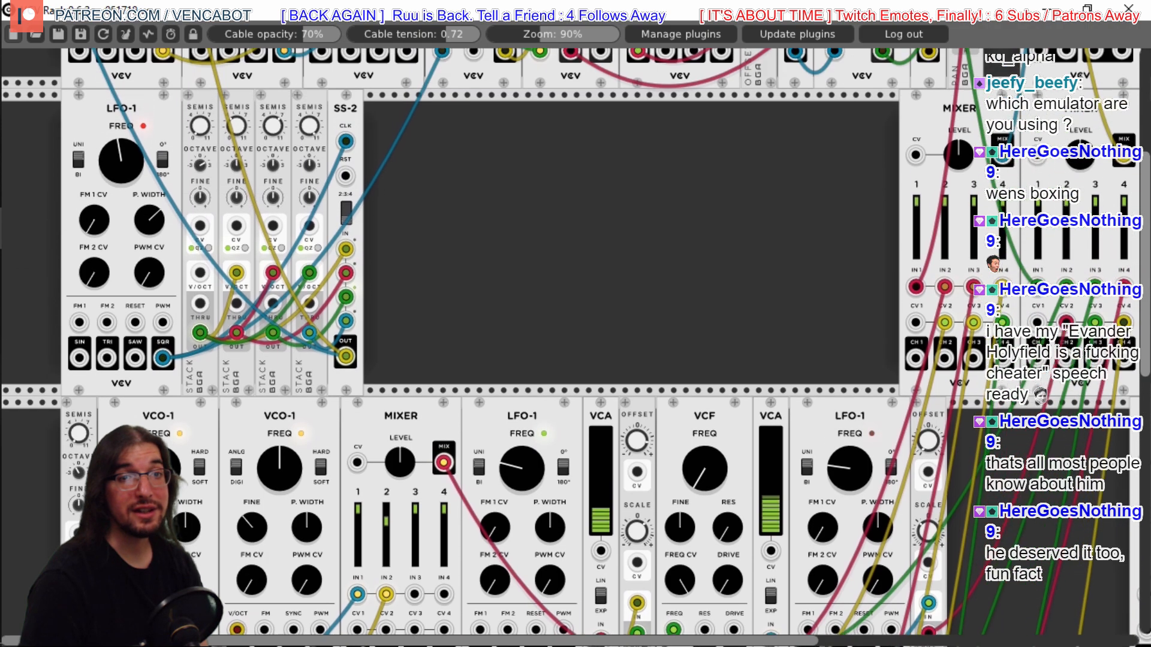
scroll(810, 633, "right", 7)
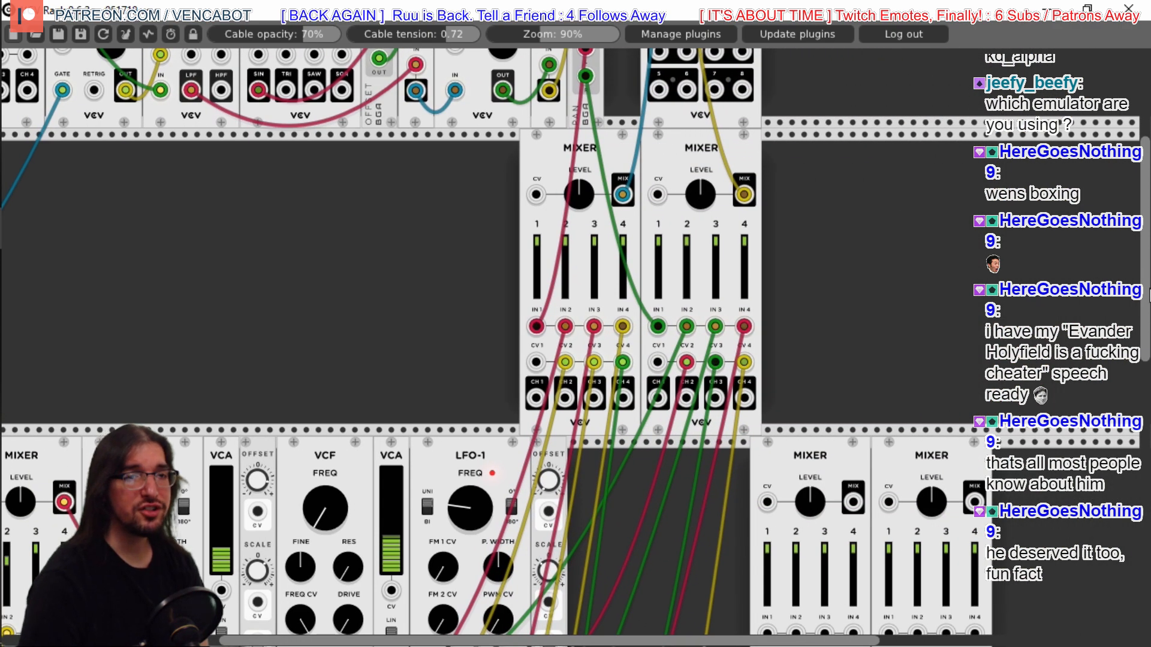
Move the cables on IN 2, IN 3 and IN 4 of both old mixers to IN 1, IN 2 and IN 3 of the matching new mixers
scroll(809, 632, "down", 2)
scroll(494, 240, "down", 1)
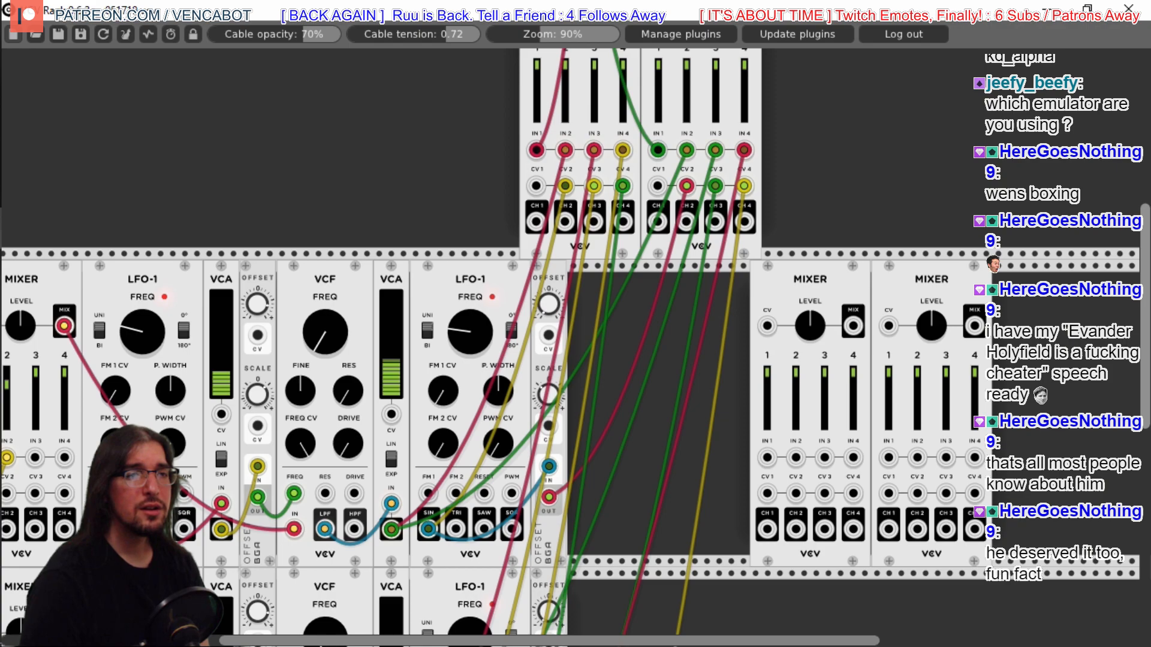
left_click_drag(566, 151, 767, 457)
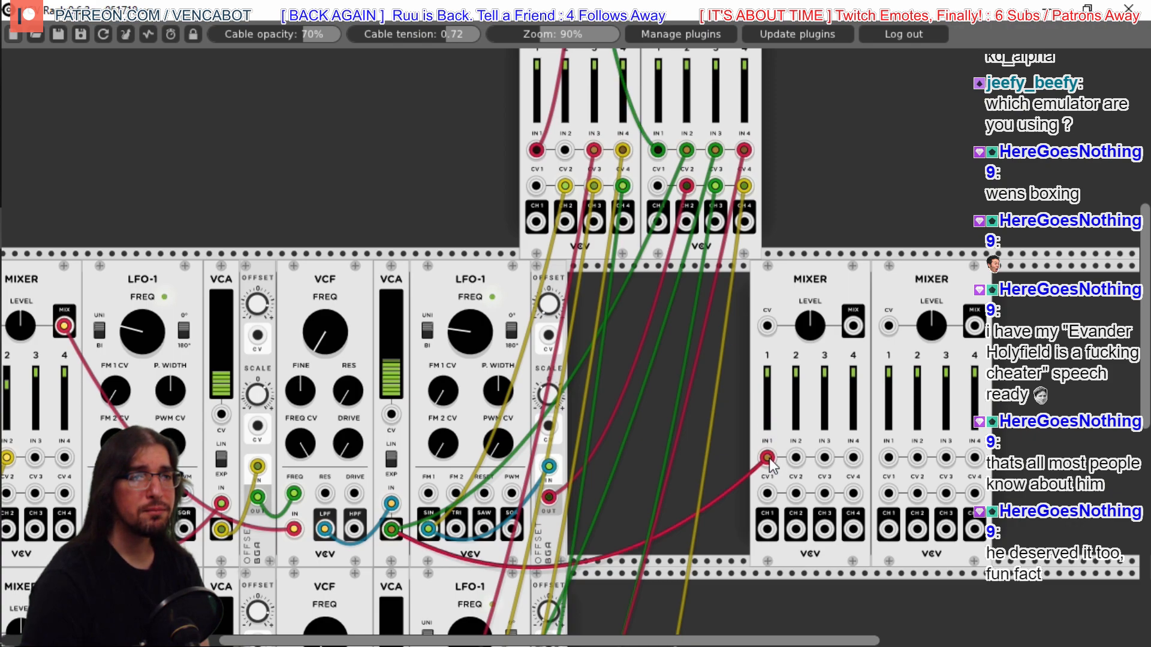
left_click_drag(687, 150, 887, 457)
left_click_drag(593, 150, 795, 457)
left_click_drag(715, 151, 903, 443)
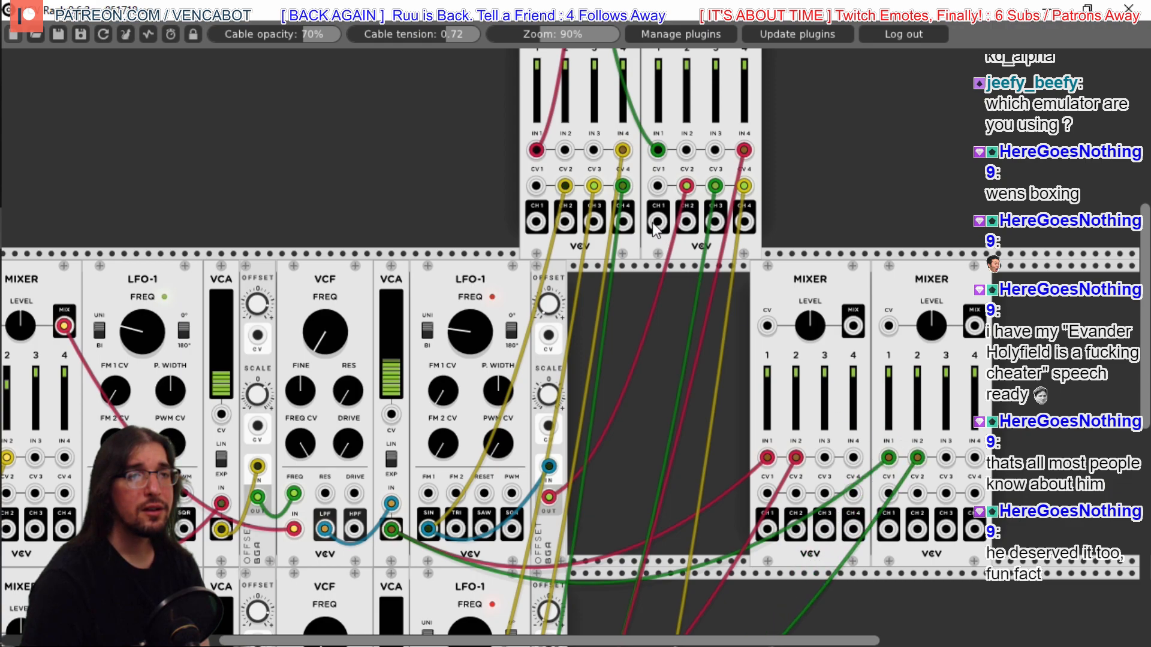
left_click_drag(623, 150, 824, 458)
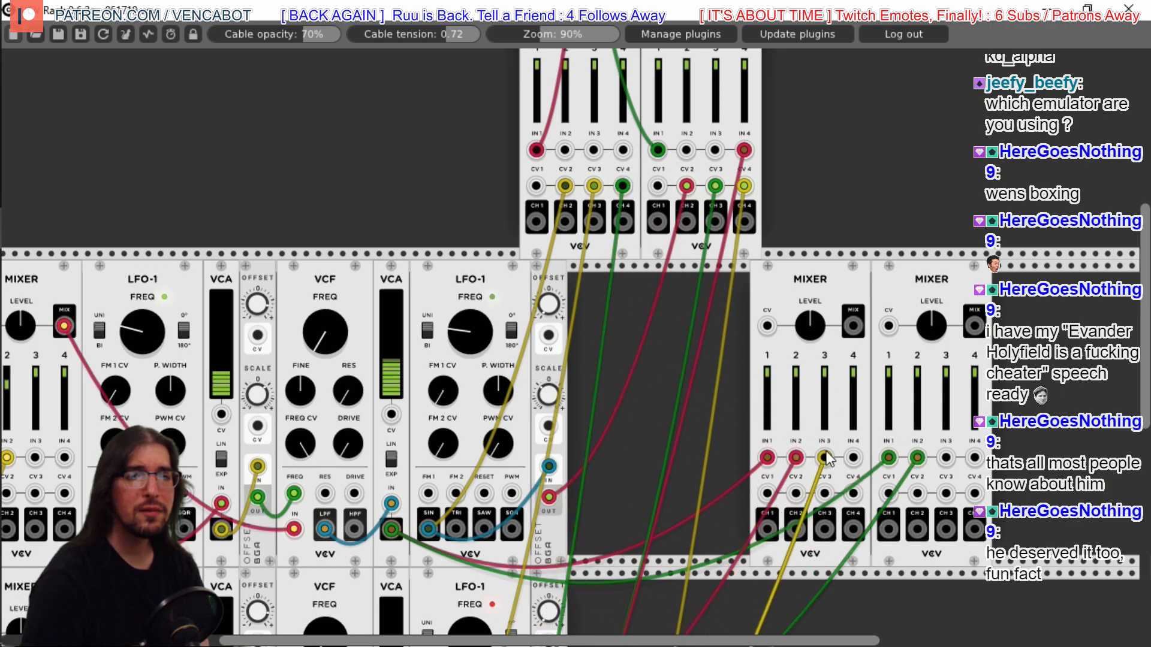
left_click_drag(744, 150, 946, 457)
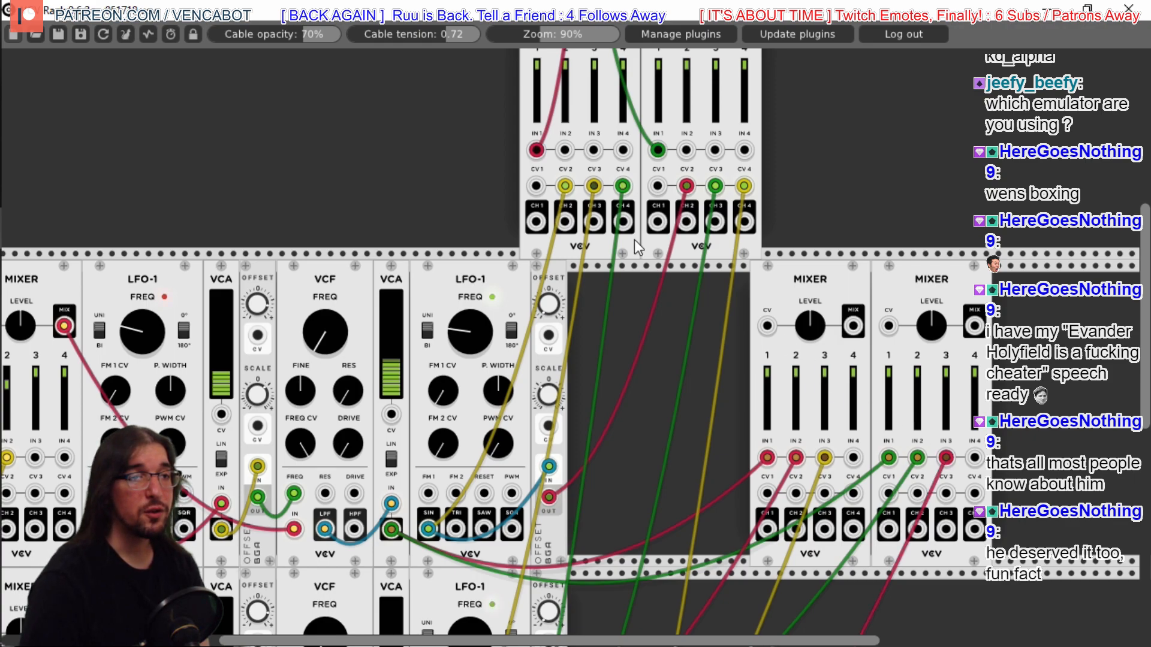
Move the first old mixer's CV 2 to CV 4 cables to the first new mixer's CV 1 to CV 3, repatching CV 2 from the second row's LFO-1 SIN
left_click_drag(565, 185, 767, 493)
left_click_drag(595, 189, 809, 495)
left_click_drag(623, 186, 824, 493)
scroll(992, 475, "down", 11)
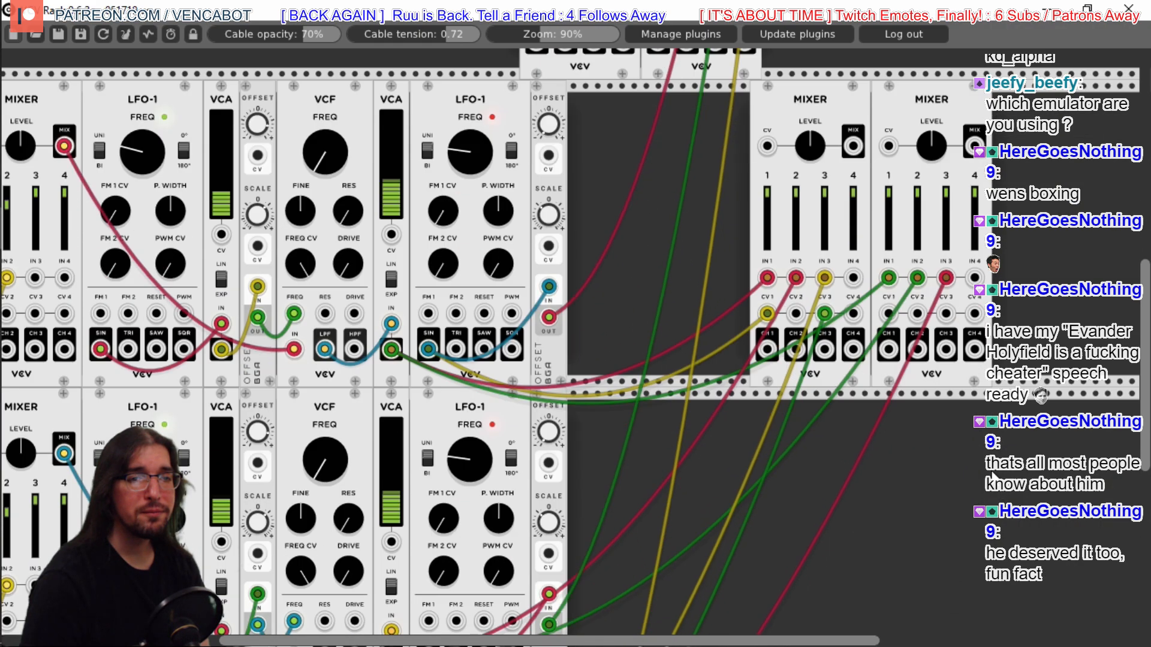
scroll(978, 476, "down", 2)
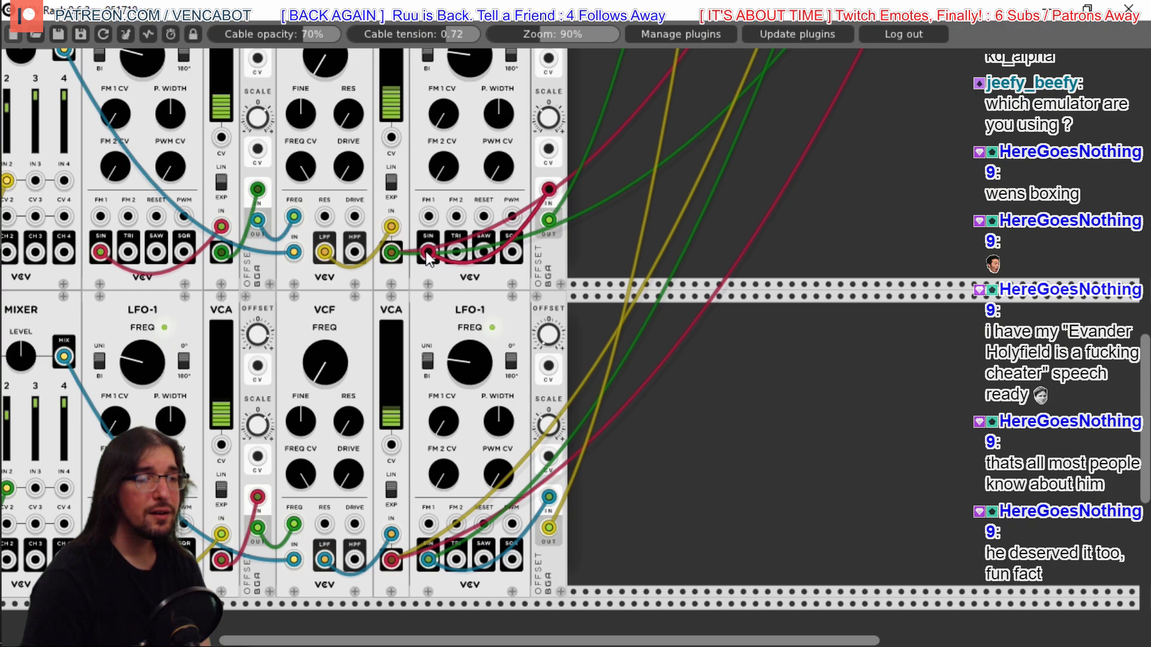
left_click_drag(425, 251, 796, 134)
Move the second old mixer's CV 2, CV 3 and CV 4 cables to CV 1, CV 2 and CV 3 of the second new mixer
scroll(828, 218, "up", 5)
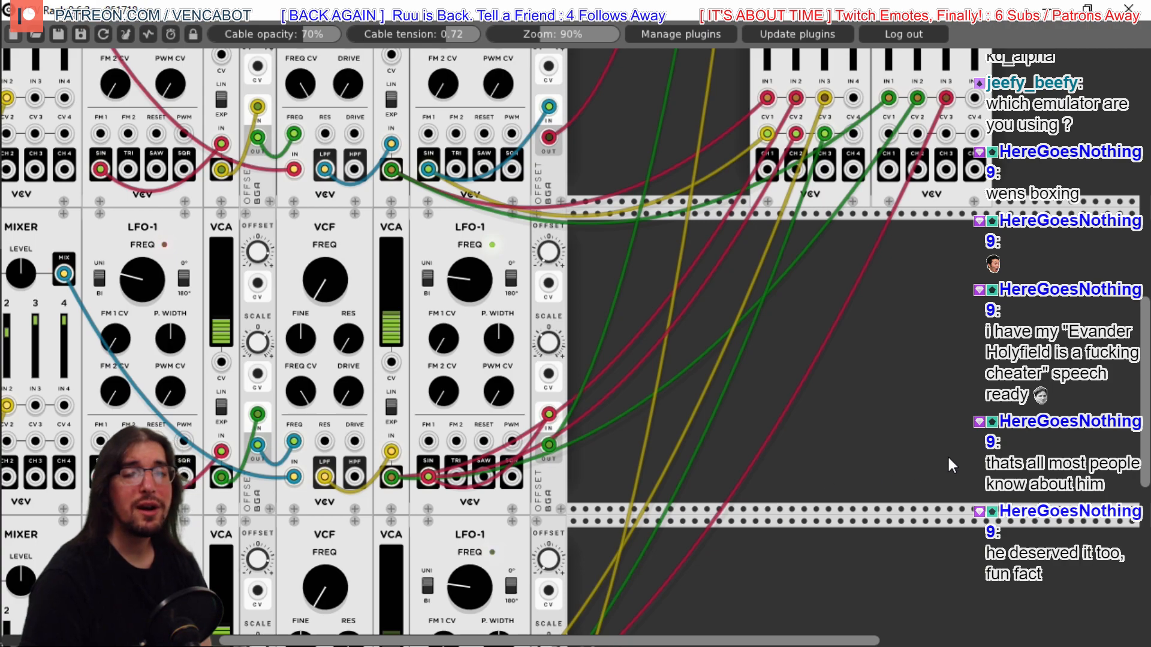
scroll(947, 459, "up", 3)
scroll(956, 434, "up", 6)
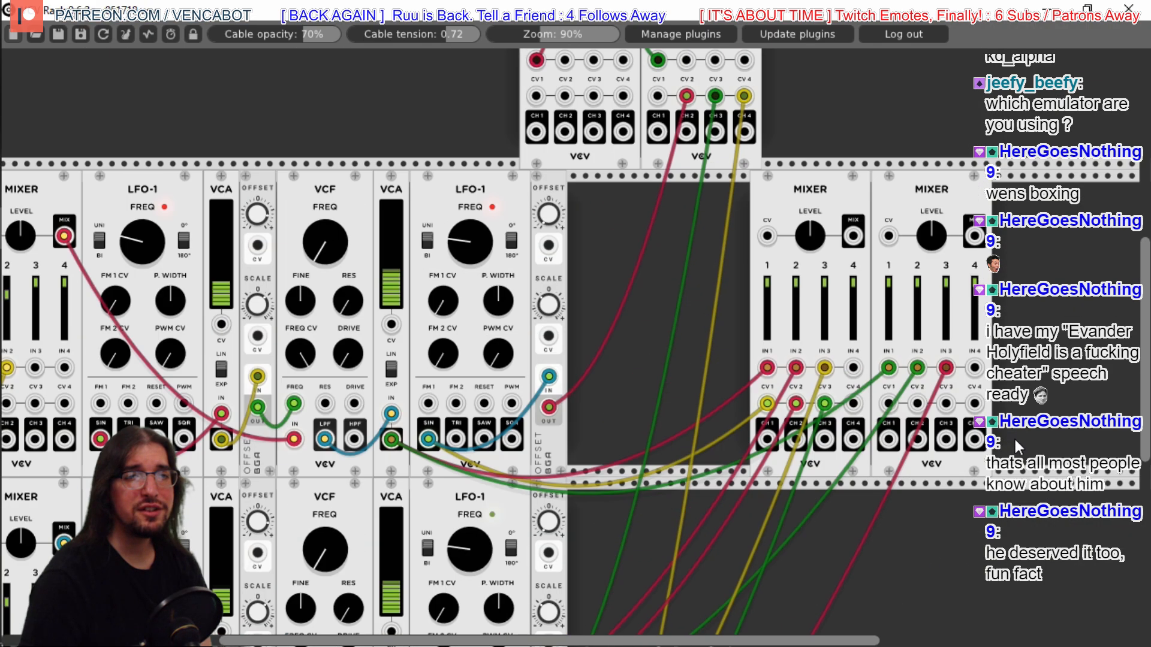
left_click_drag(686, 98, 888, 403)
left_click_drag(715, 96, 917, 403)
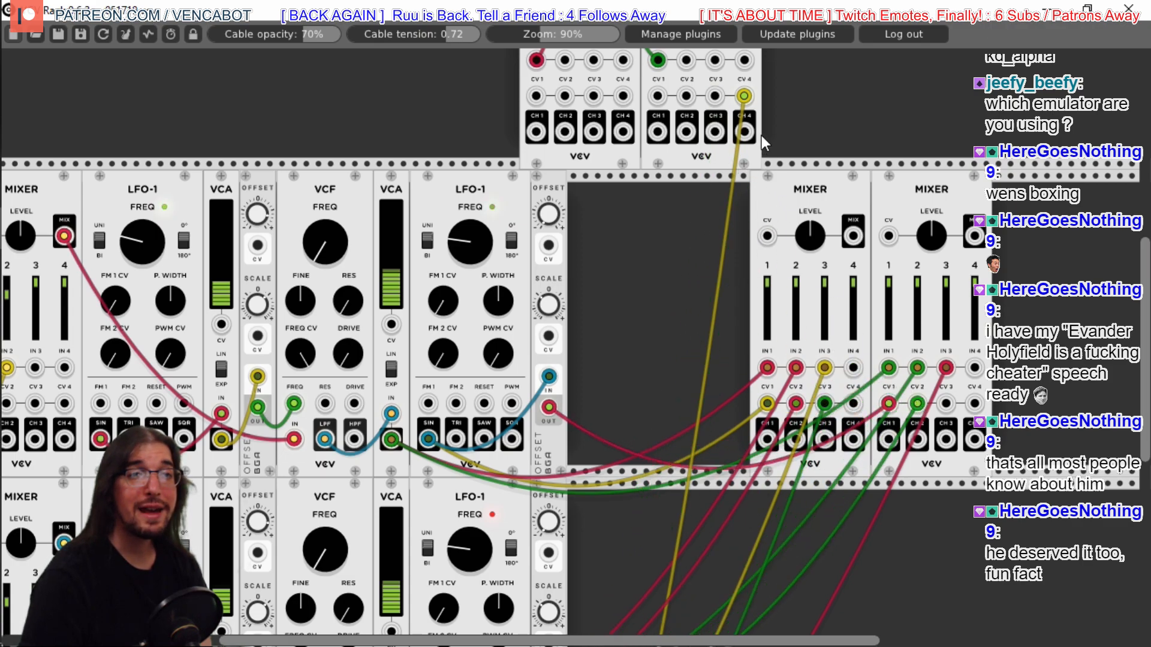
left_click_drag(744, 97, 946, 403)
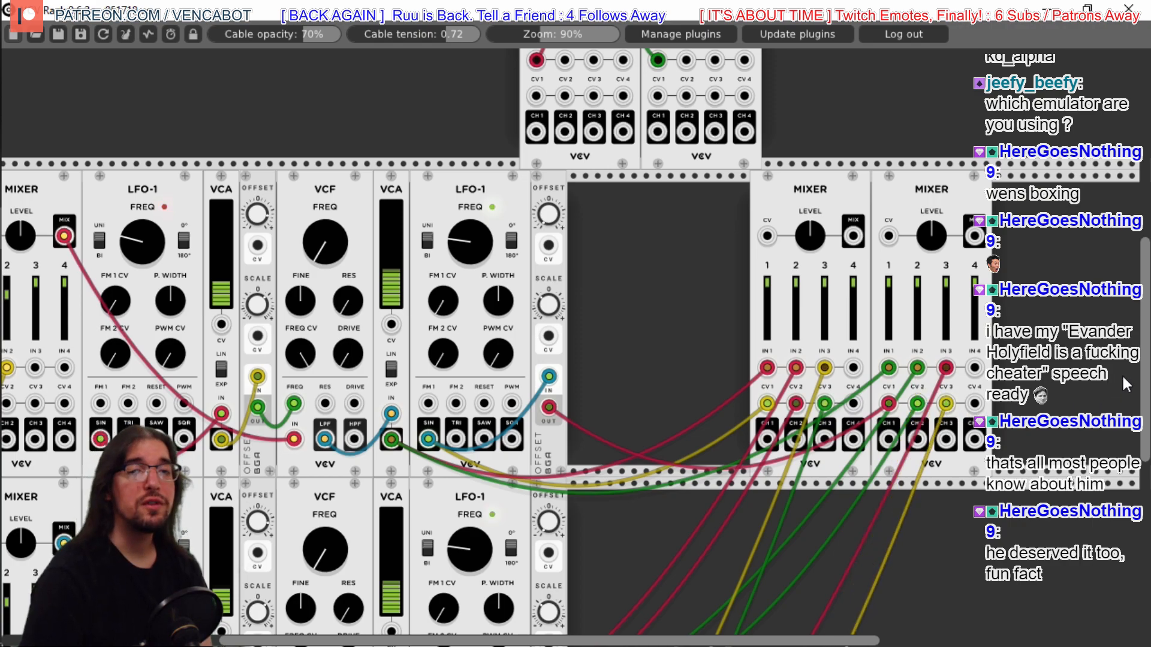
Patch the MIX outputs of the two new mixers into IN 2 of the first and second old mixers
scroll(826, 419, "up", 5)
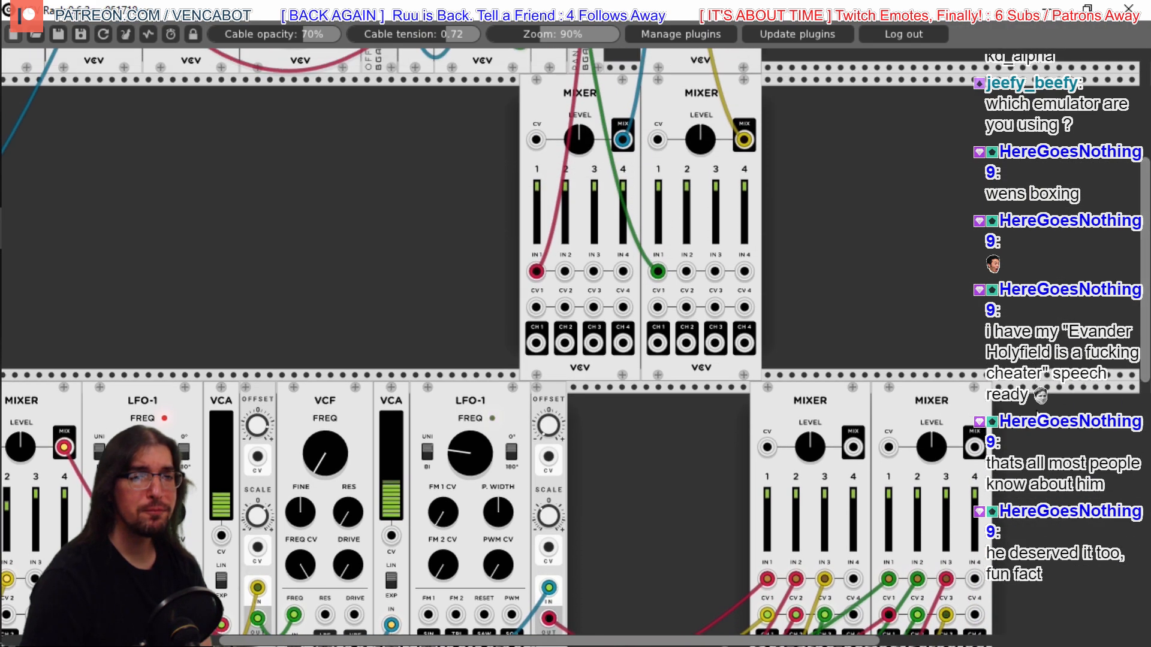
left_click_drag(853, 447, 565, 273)
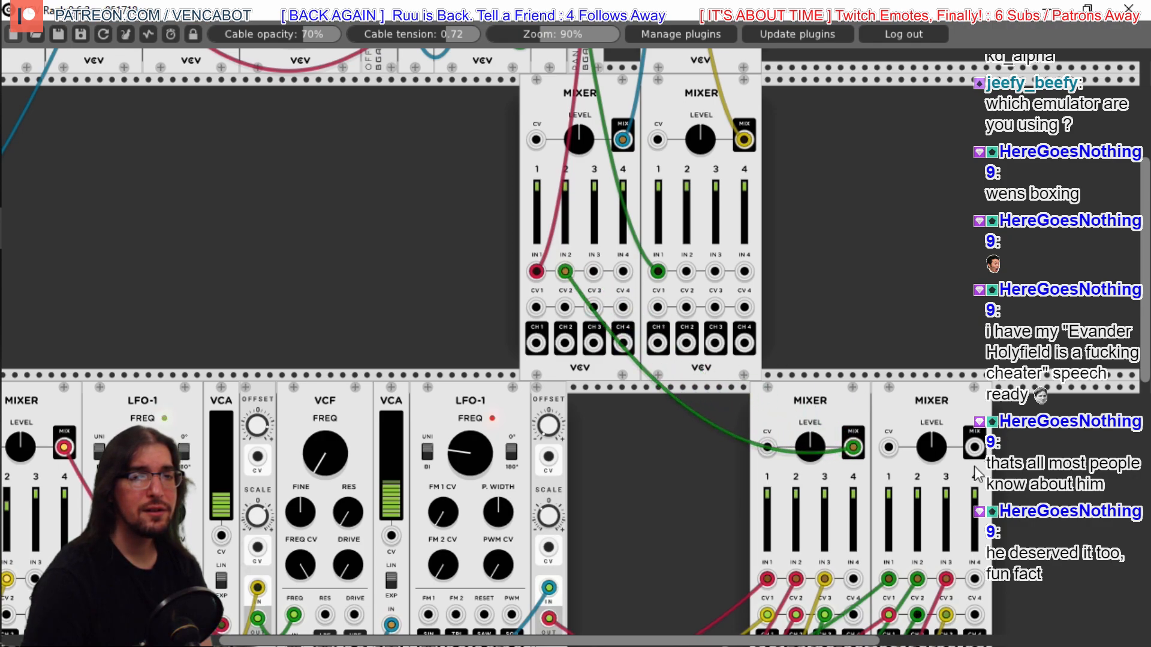
left_click_drag(977, 445, 687, 273)
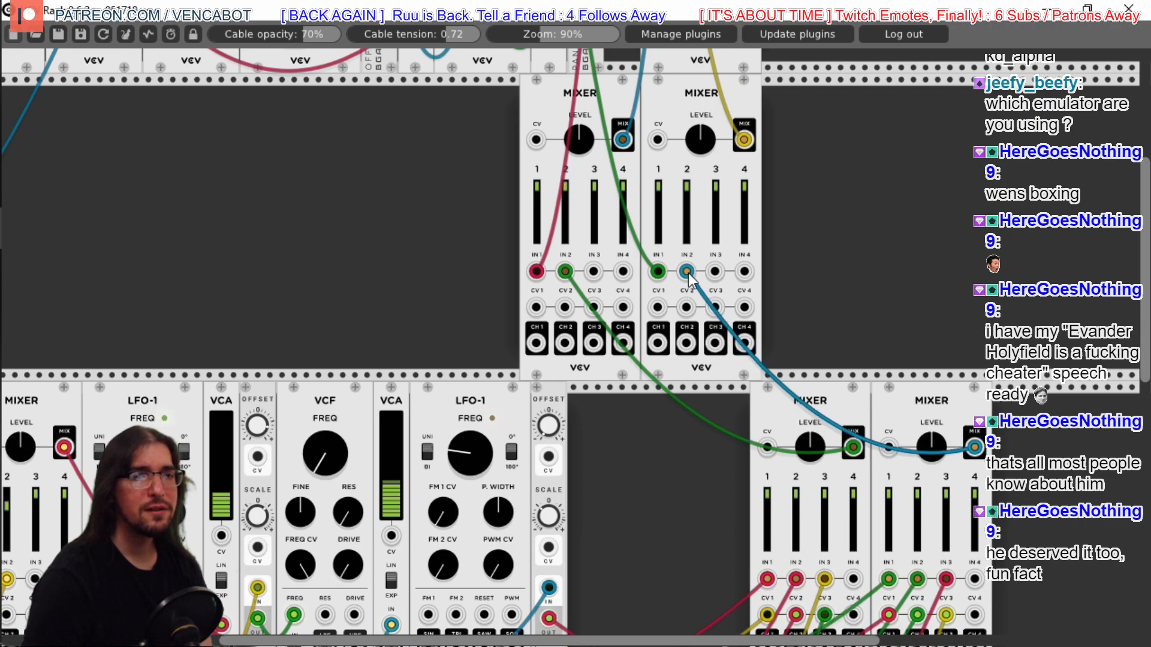
Move both new mixers down into the second voice row, leaving a gap for modules after that row's last OFFSET
scroll(575, 342, "down", 10)
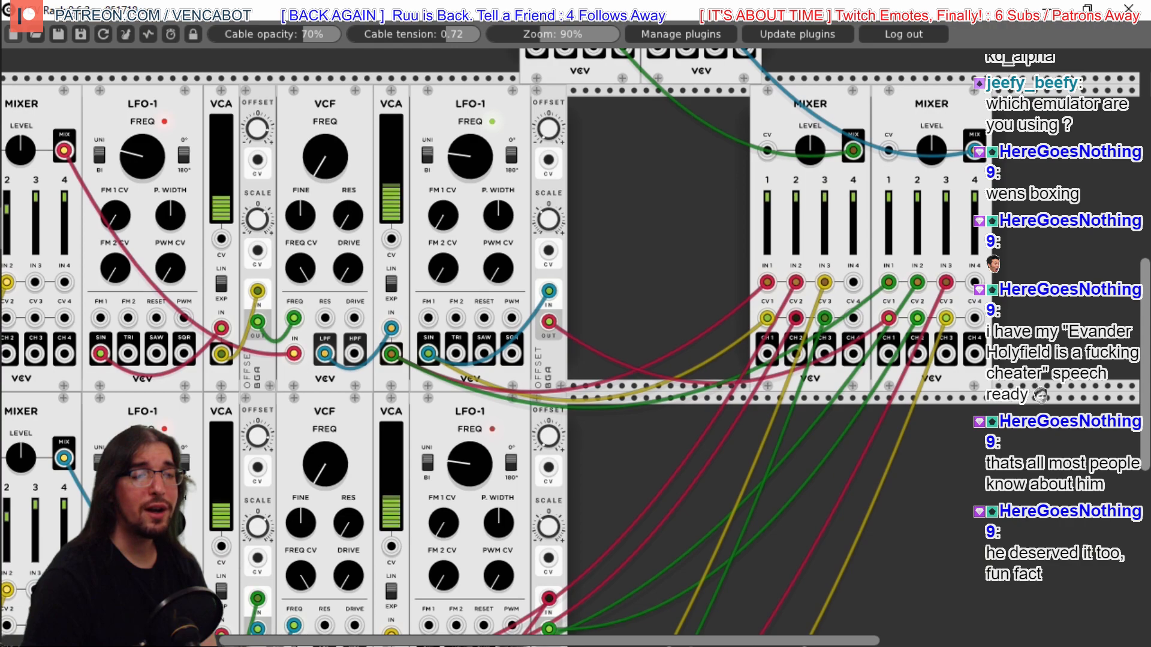
left_click_drag(1146, 365, 1145, 403)
scroll(576, 342, "up", 10)
mouse_move(1145, 362)
left_mouse_down()
mouse_move(1145, 396)
mouse_move(1145, 366)
left_mouse_up()
left_click_drag(826, 81, 754, 423)
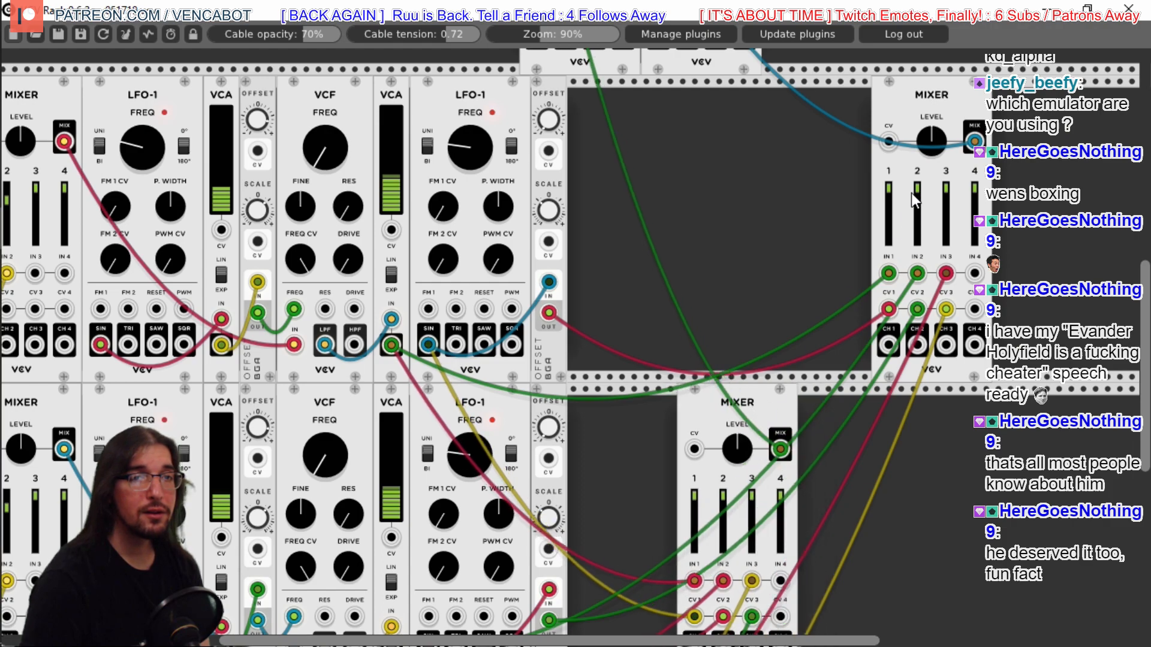
left_click_drag(945, 89, 879, 328)
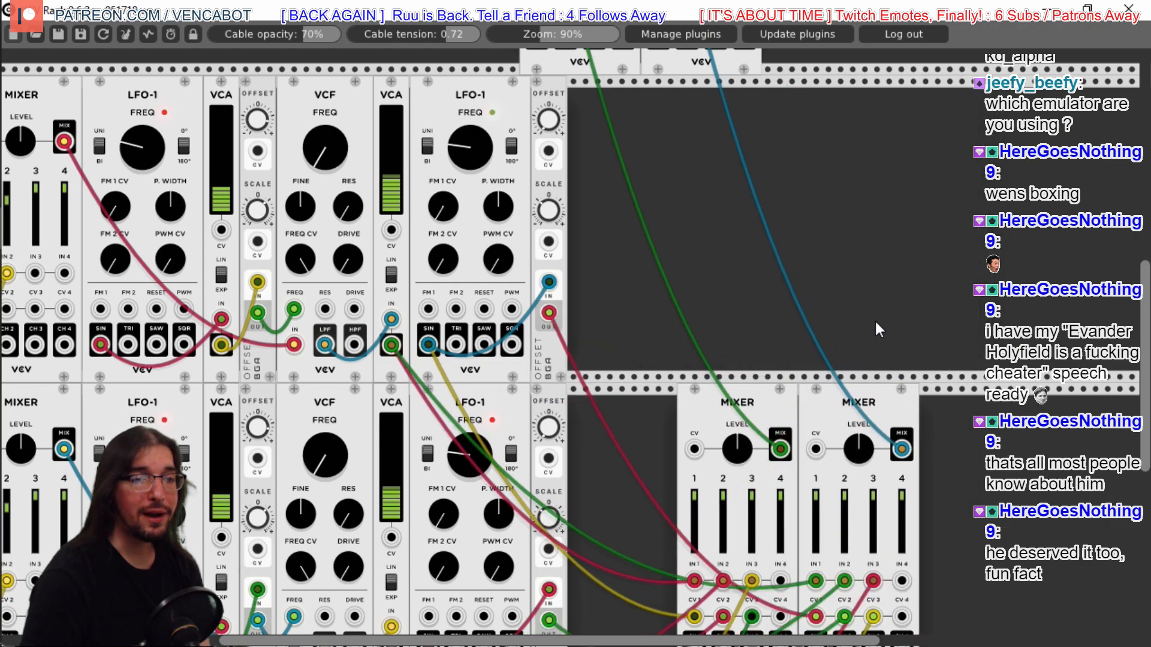
left_click_drag(1145, 400, 1146, 431)
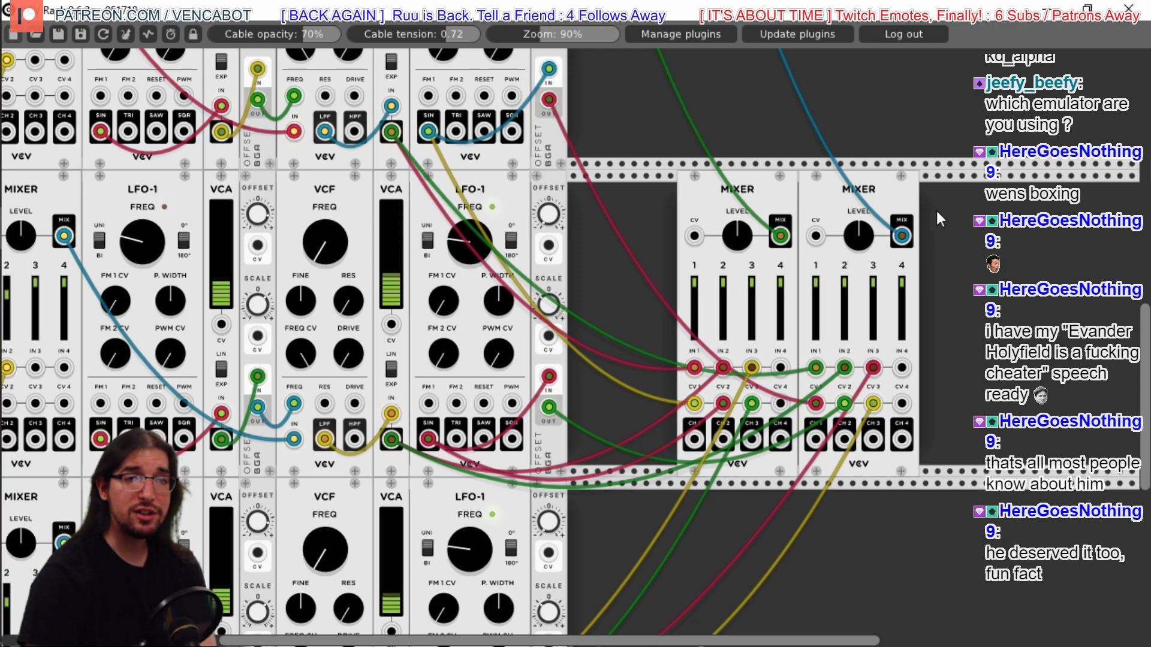
left_click_drag(845, 192, 917, 192)
left_click_drag(791, 187, 876, 187)
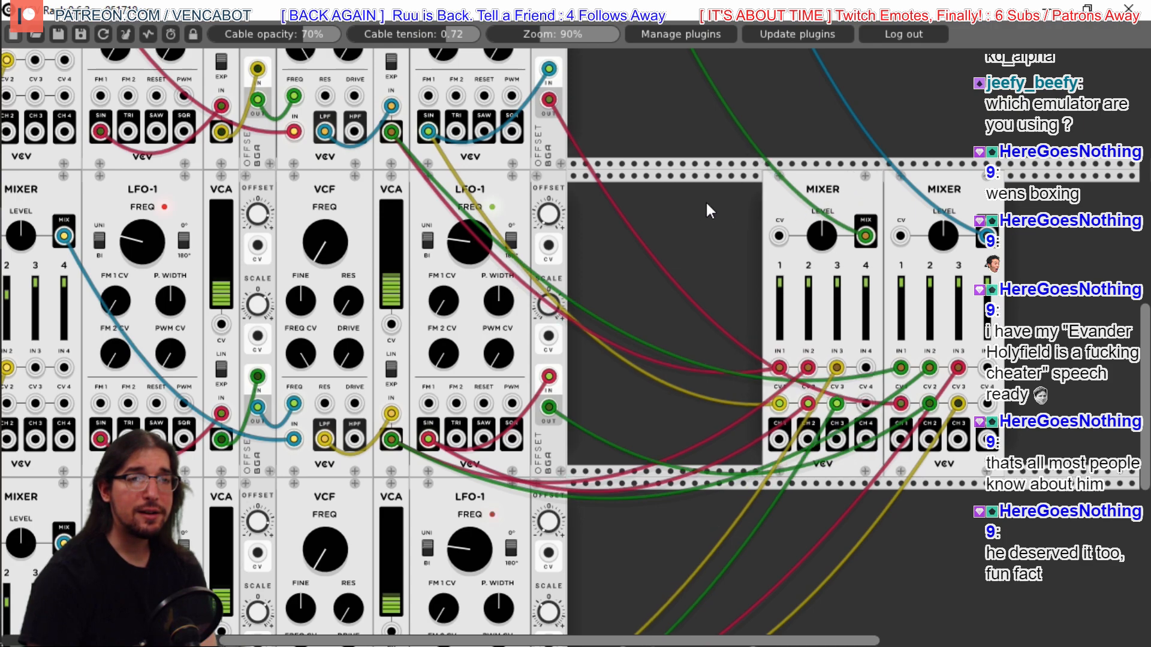
right_click(669, 217)
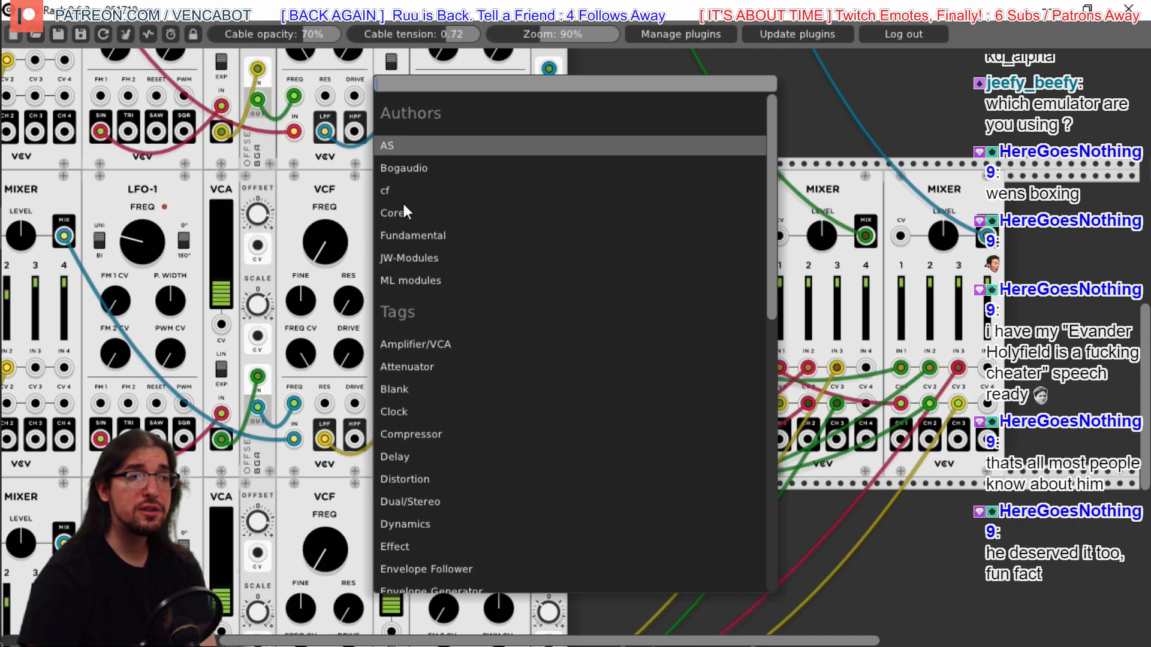
left_click(403, 234)
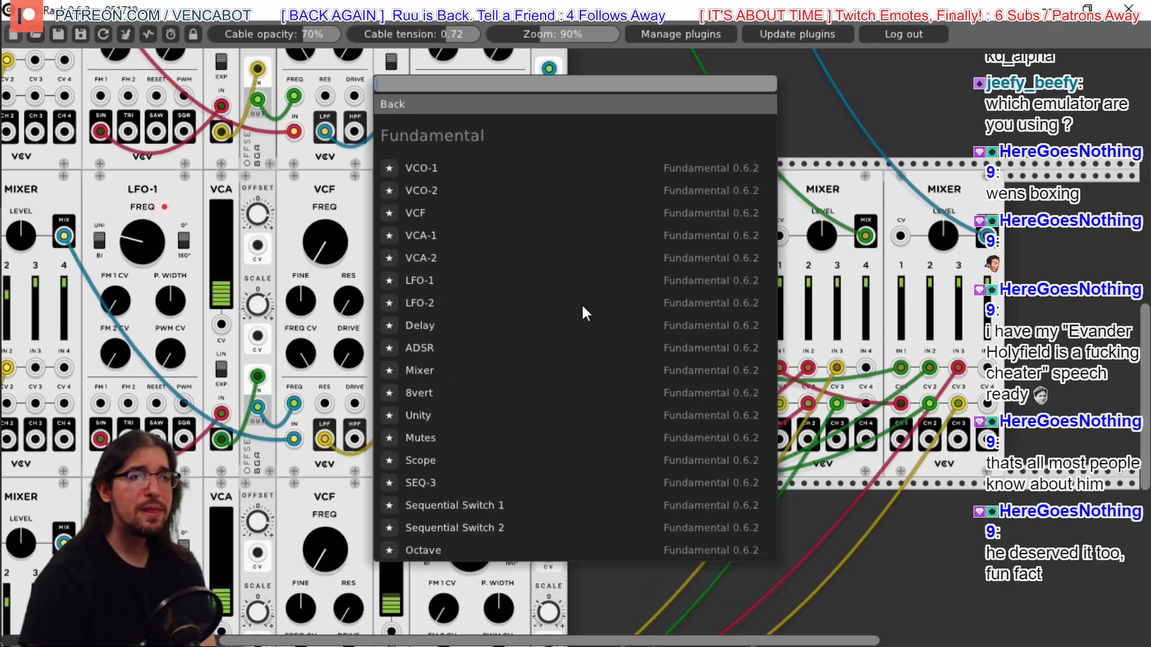
left_click(1047, 287)
Add a Bogaudio NOISE module and place it in the gap before the new mixers in the second voice row
right_click(1047, 287)
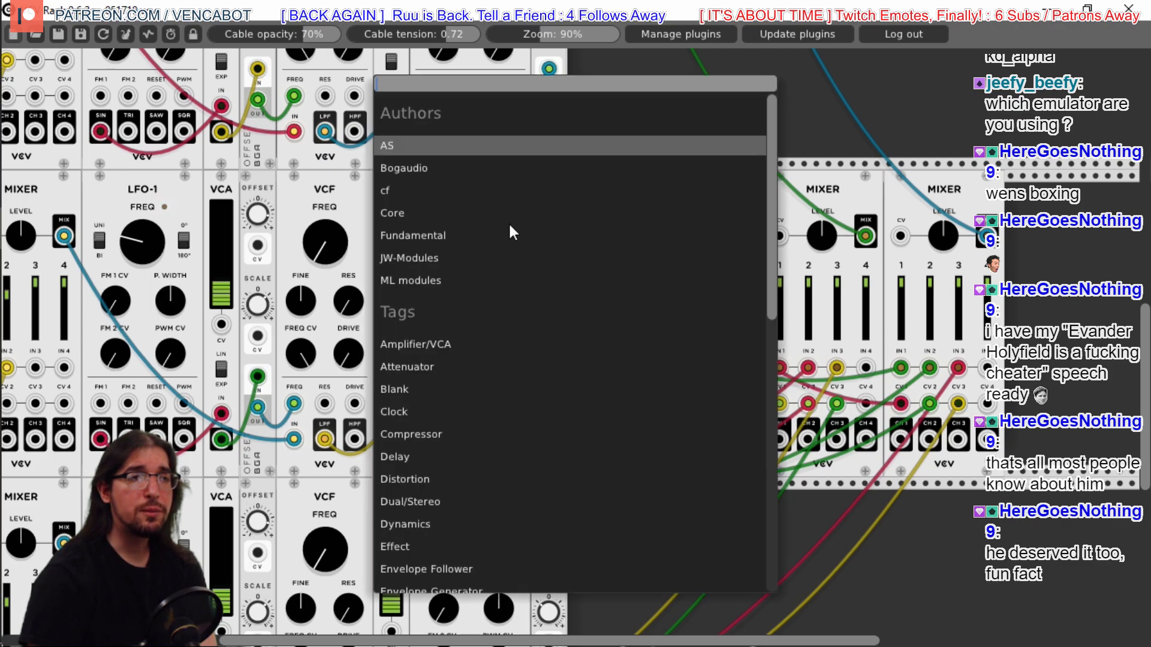
left_click(413, 170)
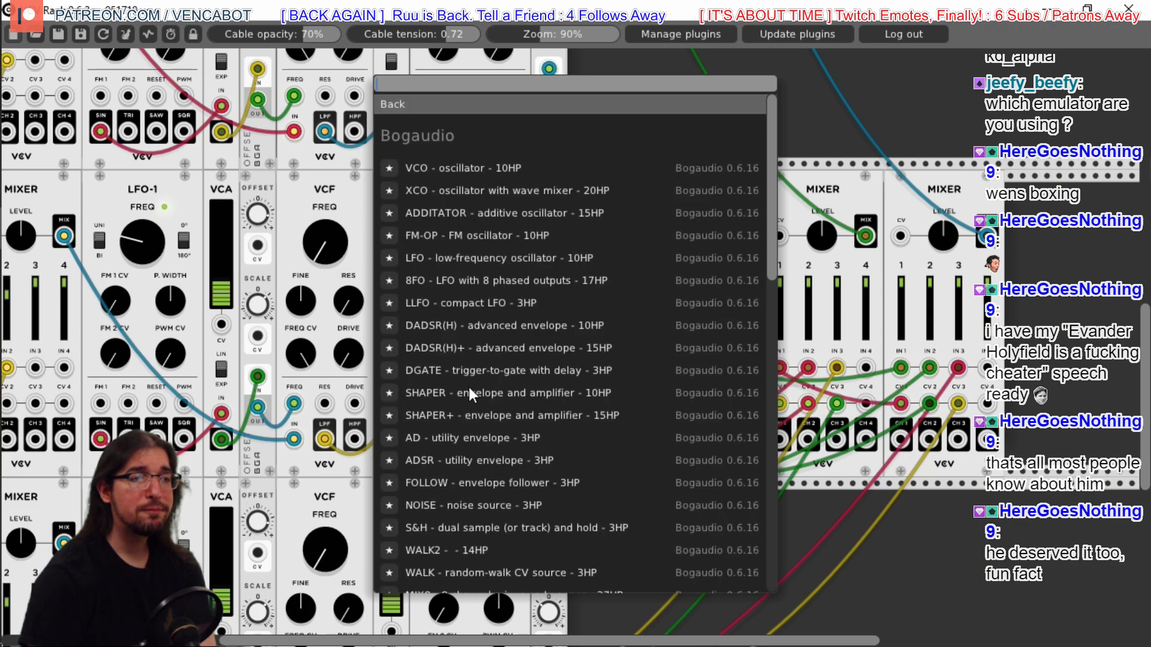
scroll(472, 412, "down", 2)
left_click(470, 467)
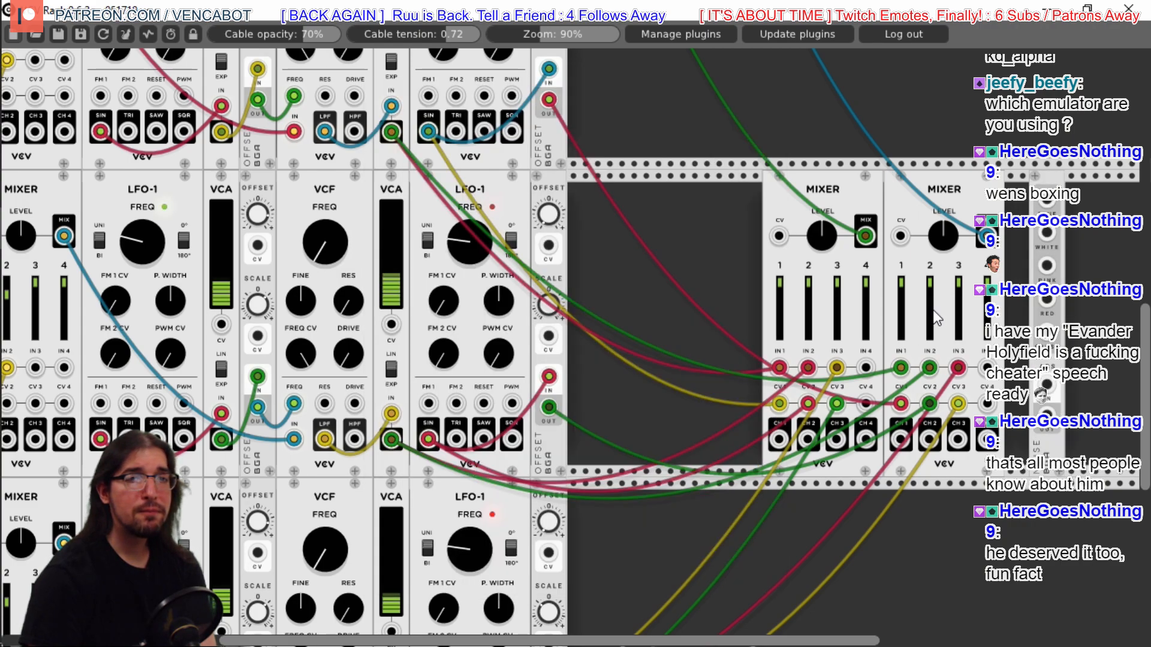
left_click_drag(1047, 198, 682, 196)
Add a Fundamental VCF and arrange it directly after NOISE, between the second row's last OFFSET and the new mixers
right_click(712, 205)
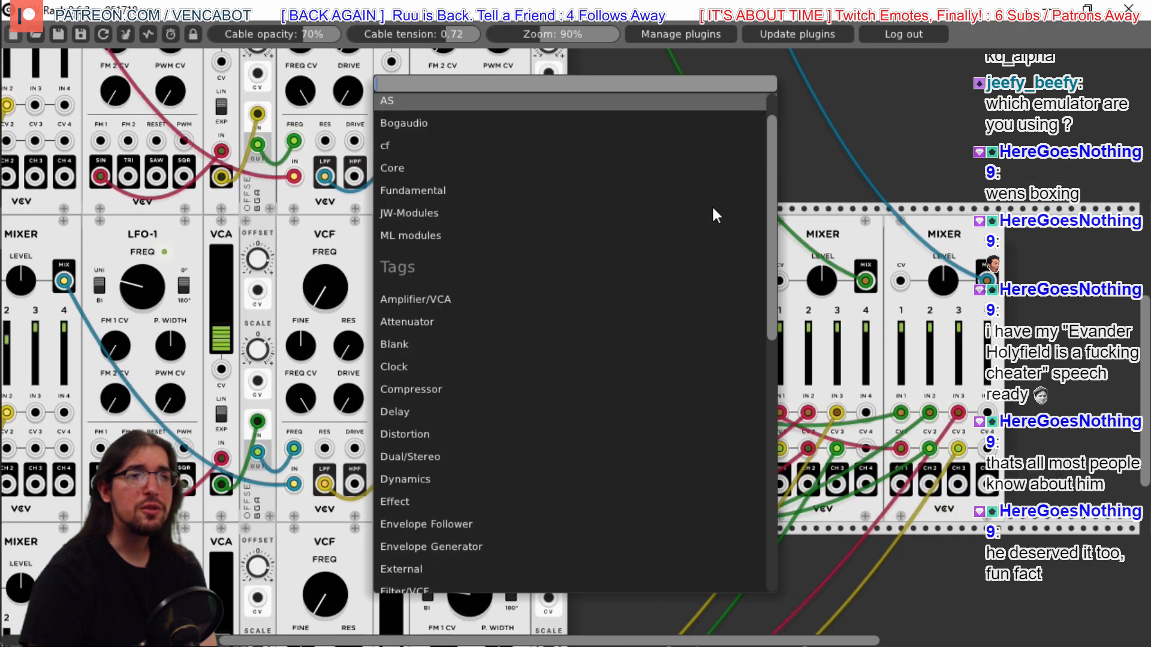
left_click(410, 191)
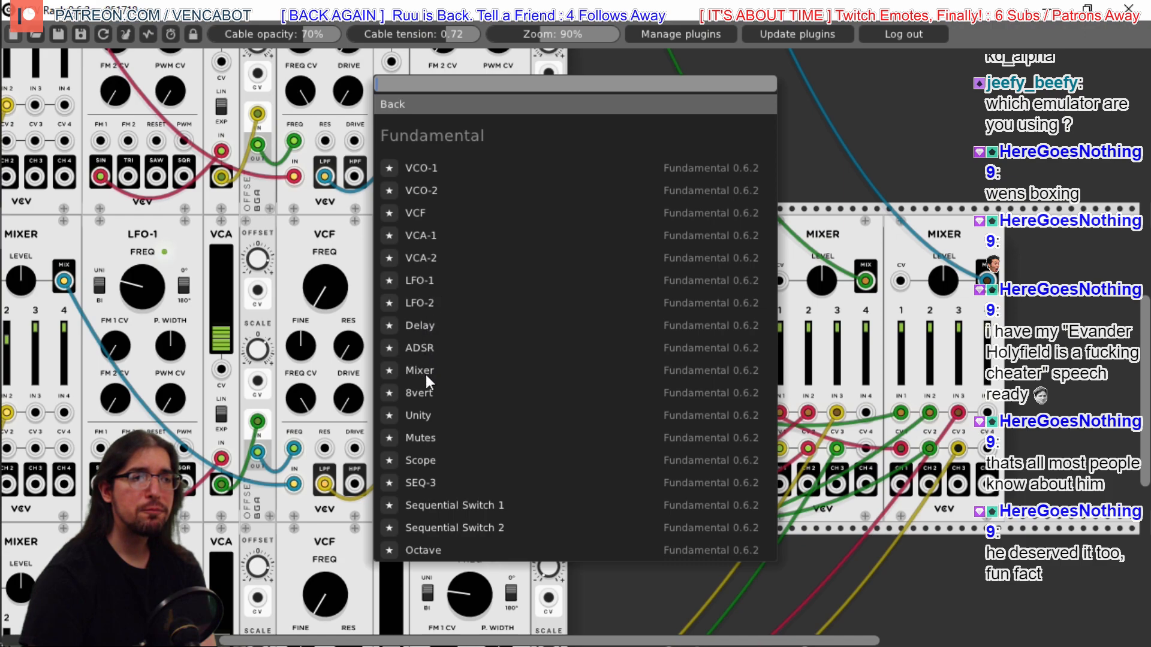
left_click(416, 213)
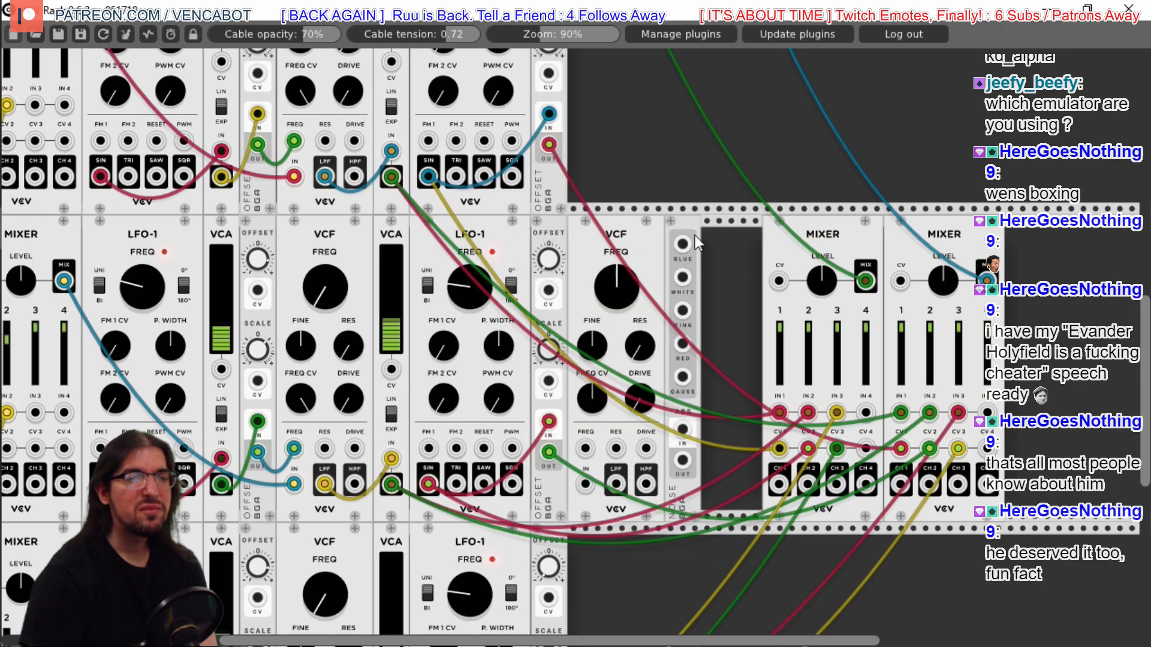
scroll(1117, 323, "down", 3)
left_click_drag(681, 91, 660, 397)
left_click_drag(663, 101, 743, 110)
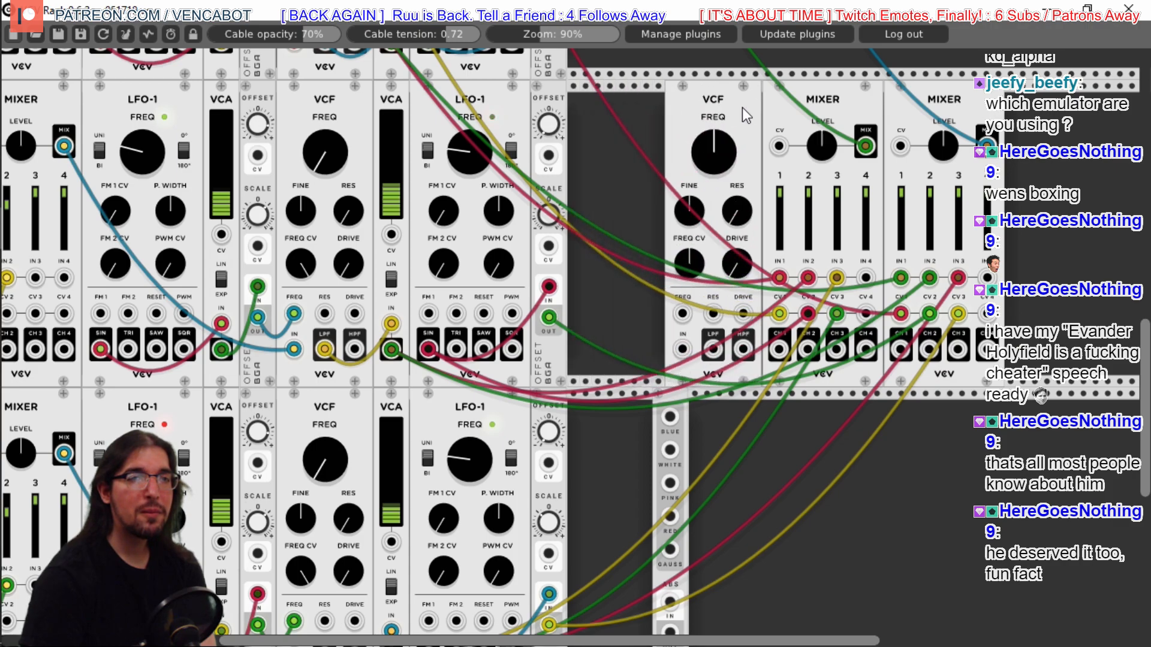
left_click_drag(674, 394, 612, 179)
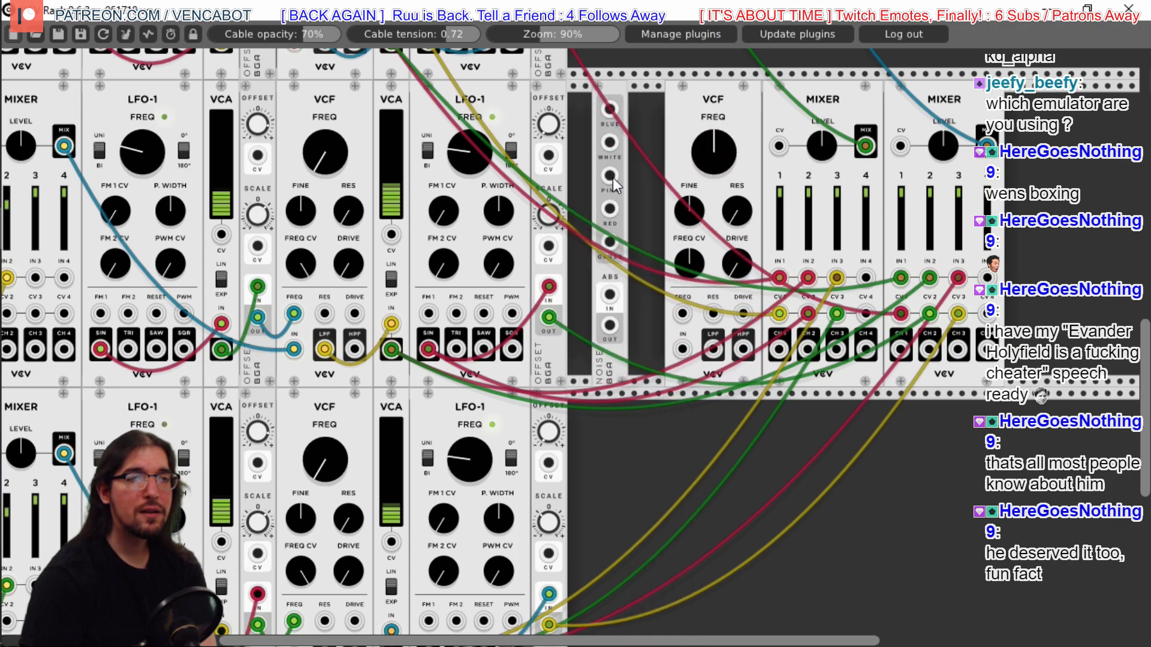
left_click_drag(711, 110, 674, 109)
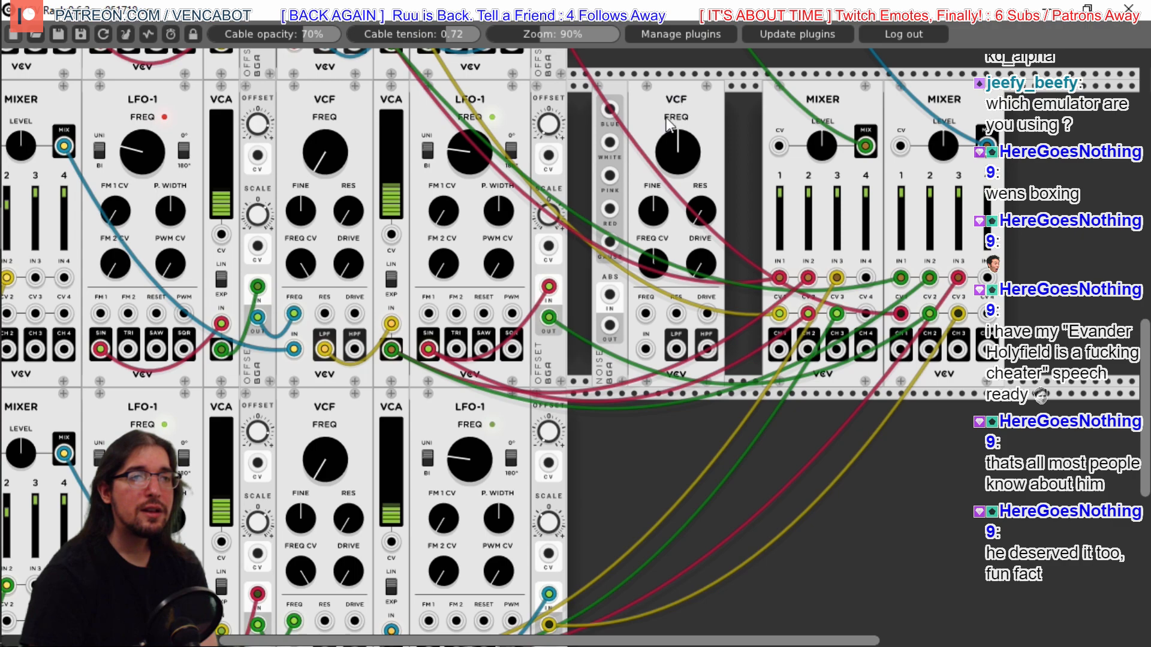
Patch NOISE's WHITE output into the new VCF, send its LPF output to IN 4 of both new mixers, and adjust its FREQ knob
left_click_drag(609, 142, 646, 349)
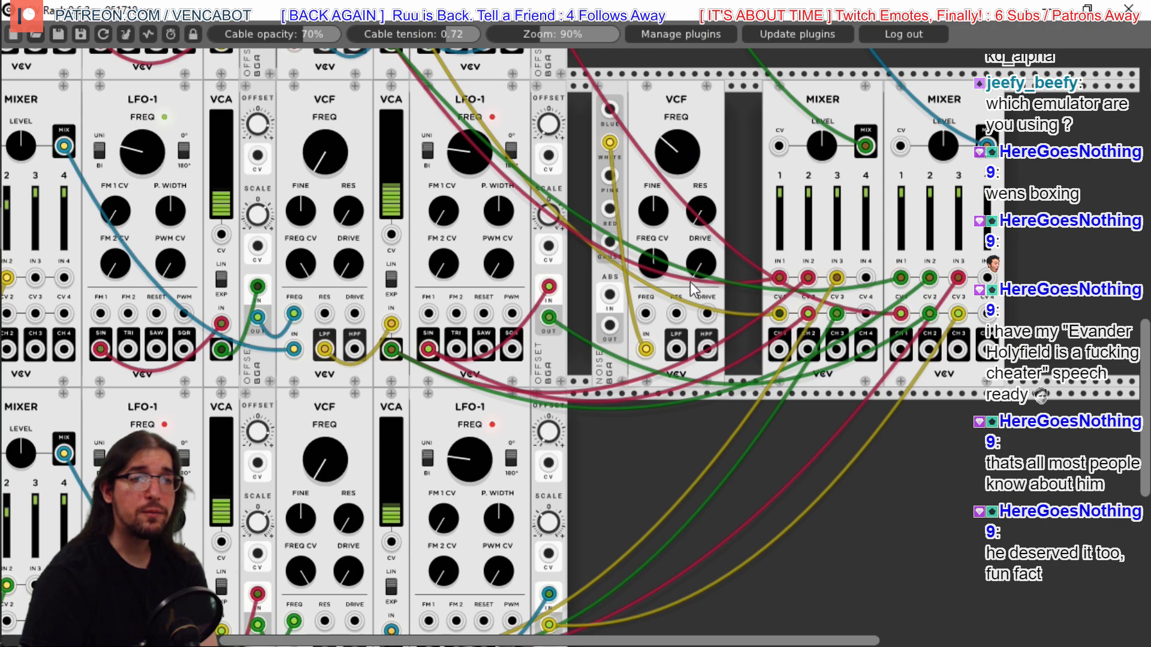
left_click_drag(677, 349, 865, 278)
left_click_drag(684, 347, 986, 277)
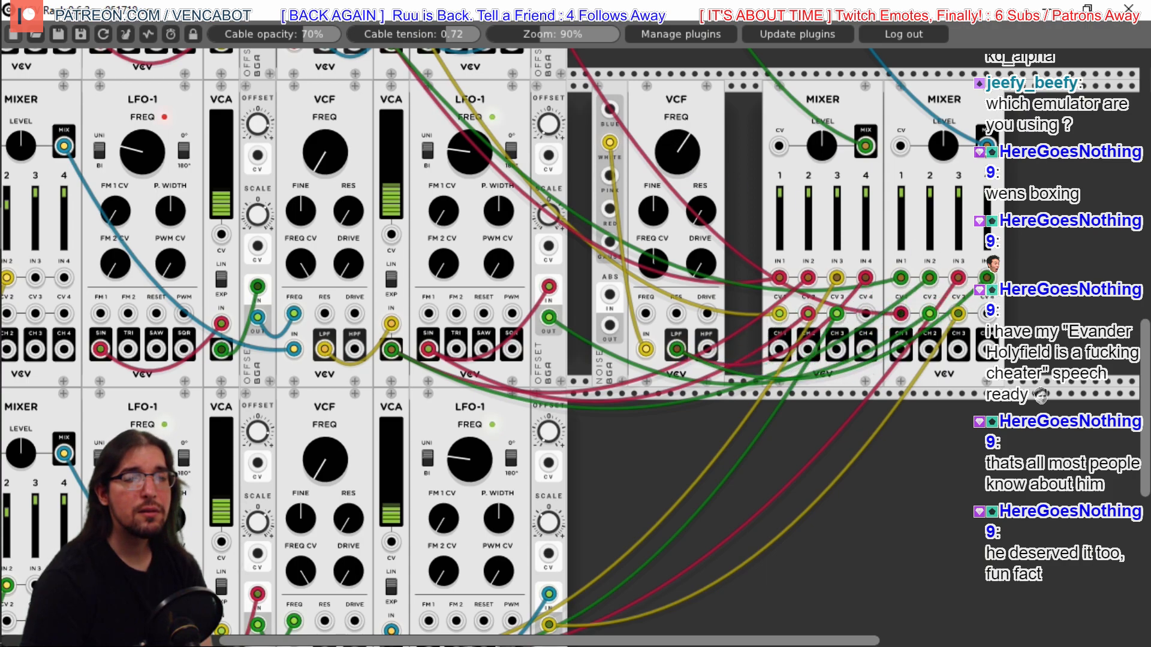
mouse_move(678, 153)
left_mouse_down()
mouse_move(678, 141)
mouse_move(677, 165)
left_mouse_up()
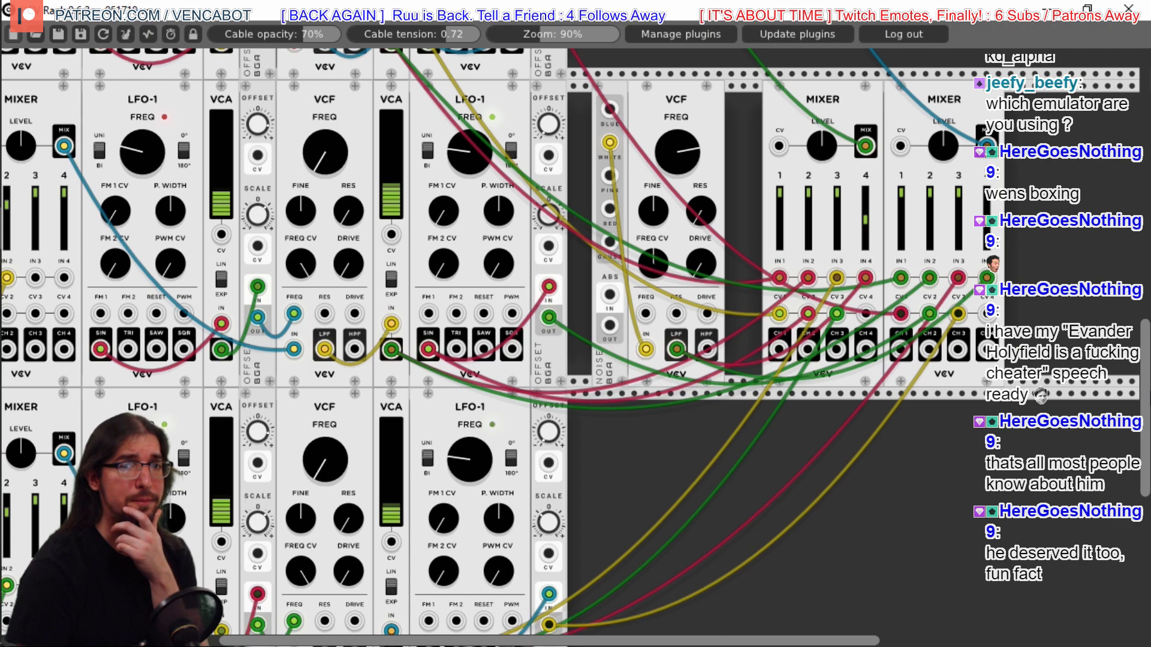
Add a Fundamental LFO-1 in the first voice row, directly below the second of the two output mixers
scroll(1148, 412, "up", 10)
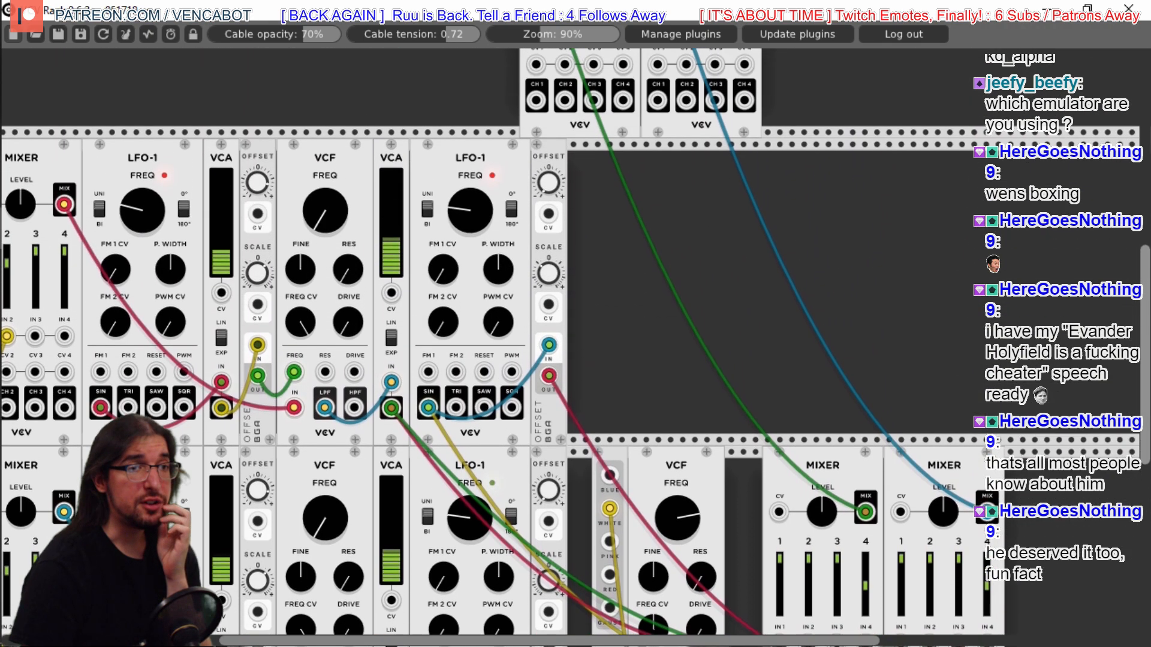
left_click_drag(1146, 413, 1146, 416)
right_click(699, 218)
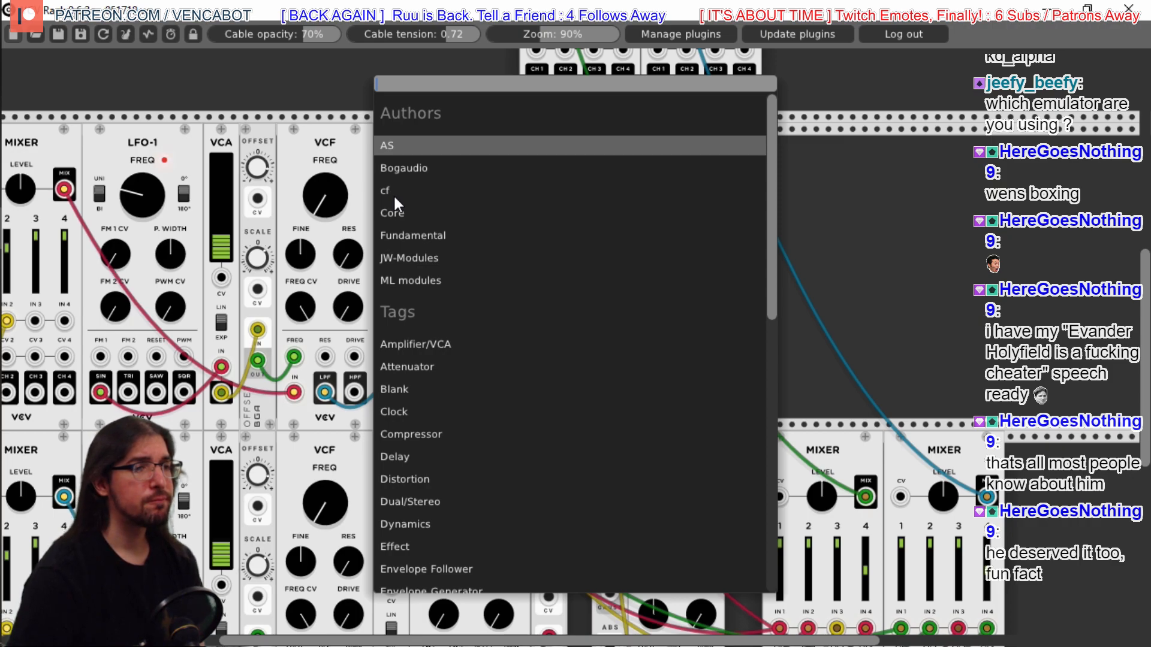
left_click(412, 235)
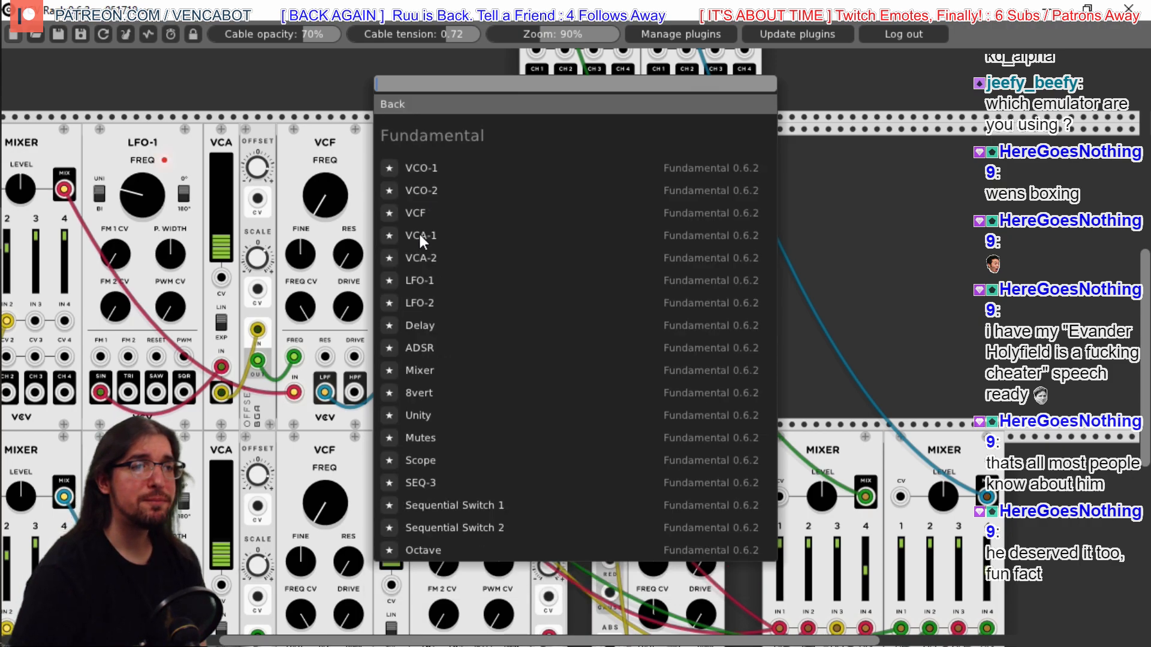
left_click(429, 280)
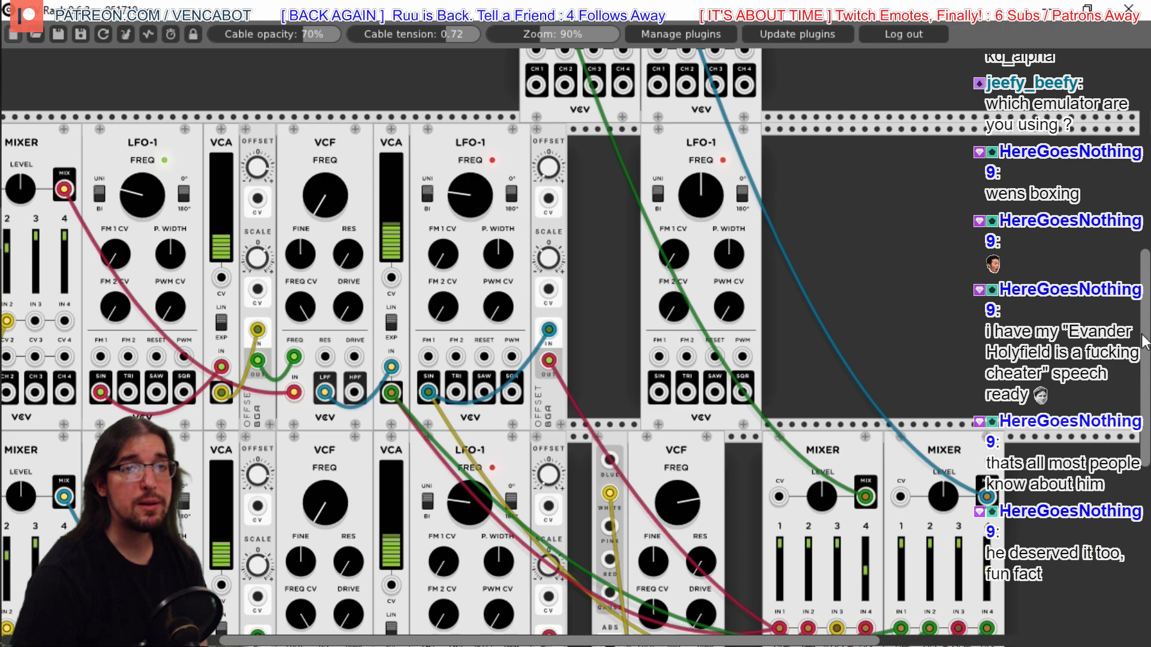
Patch the new LFO-1's SIN output to CV 2 of both output mixers and lower its FREQ knob
scroll(1017, 277, "up", 6)
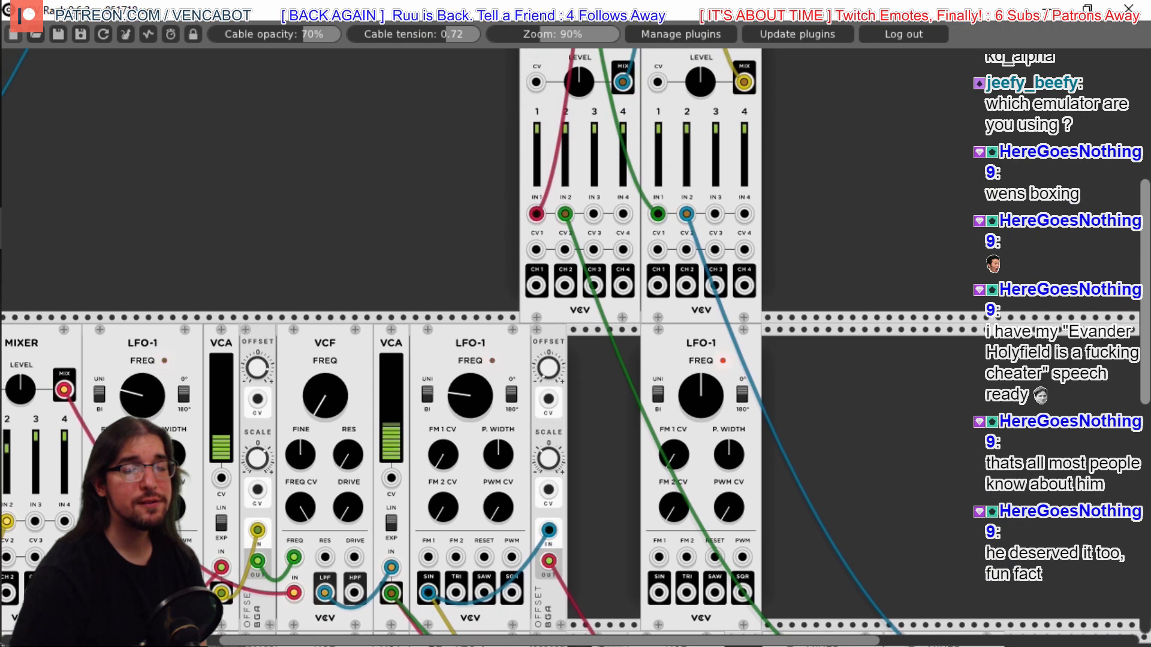
scroll(707, 367, "down", 1)
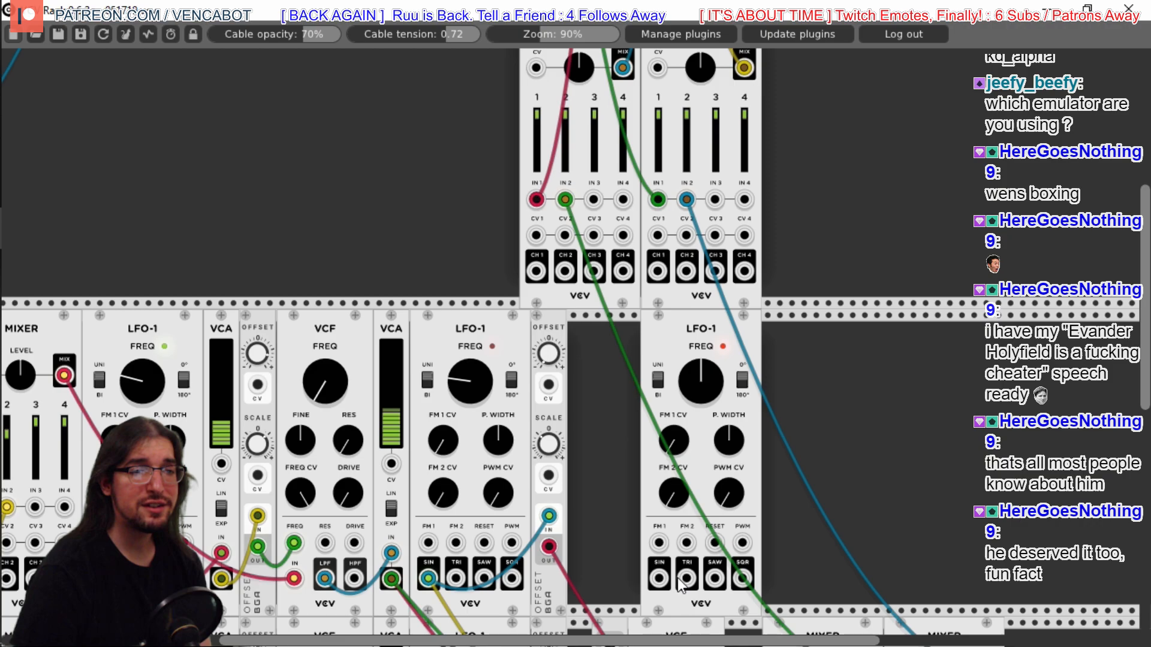
left_click_drag(659, 578, 565, 235)
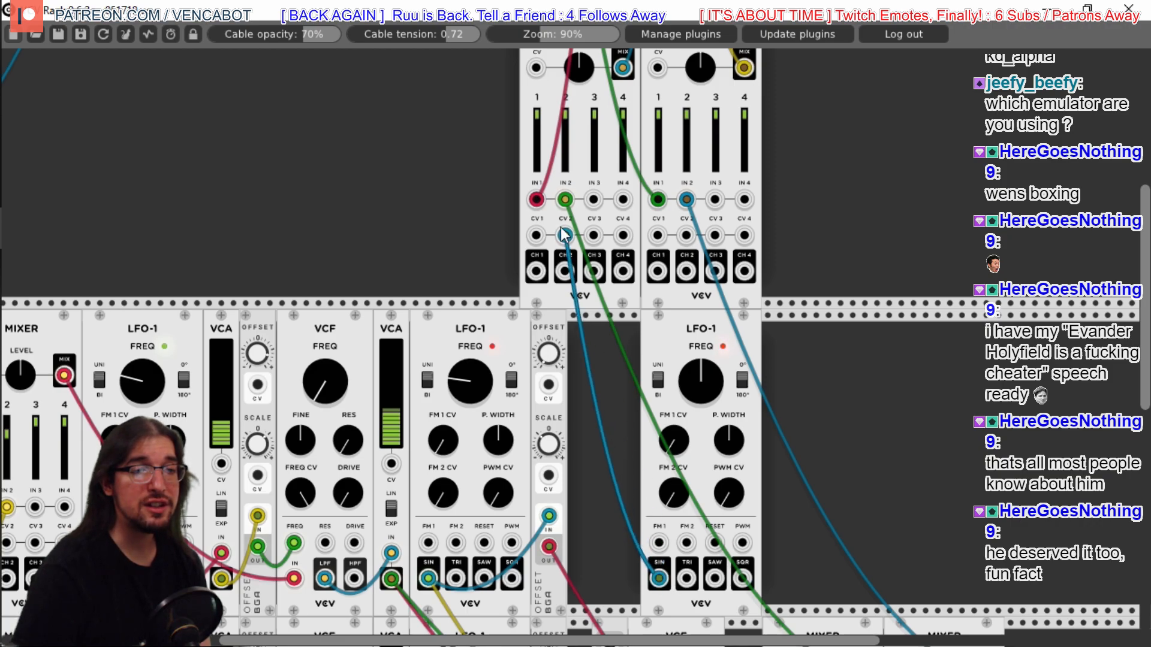
left_click_drag(659, 578, 687, 235)
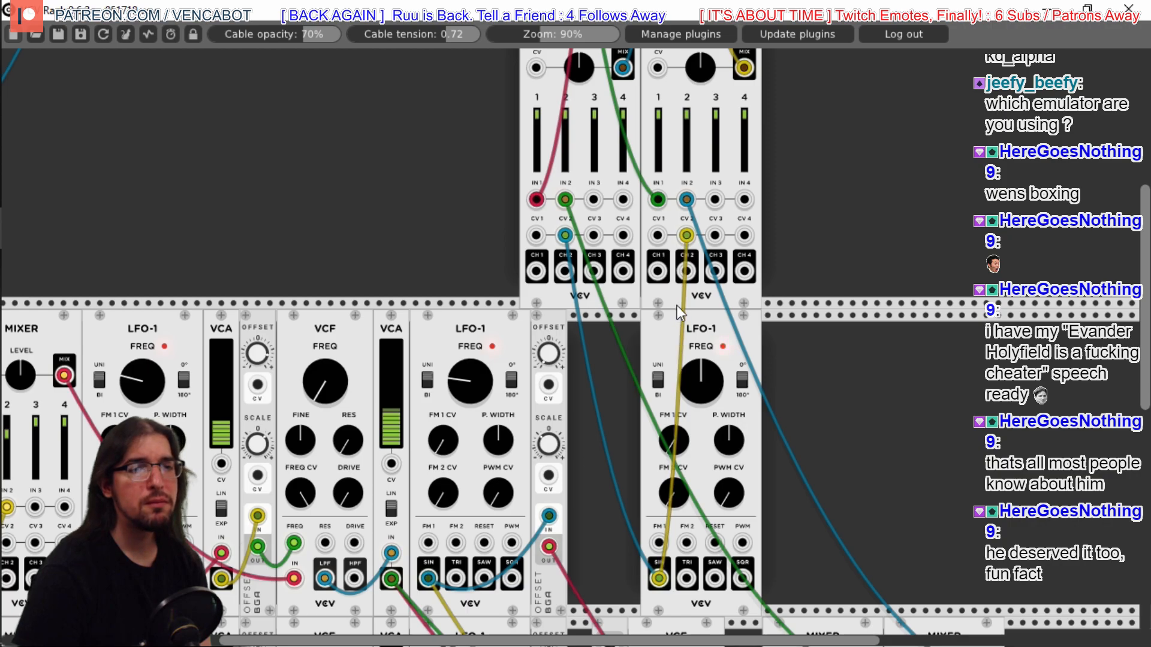
left_click_drag(699, 371, 699, 383)
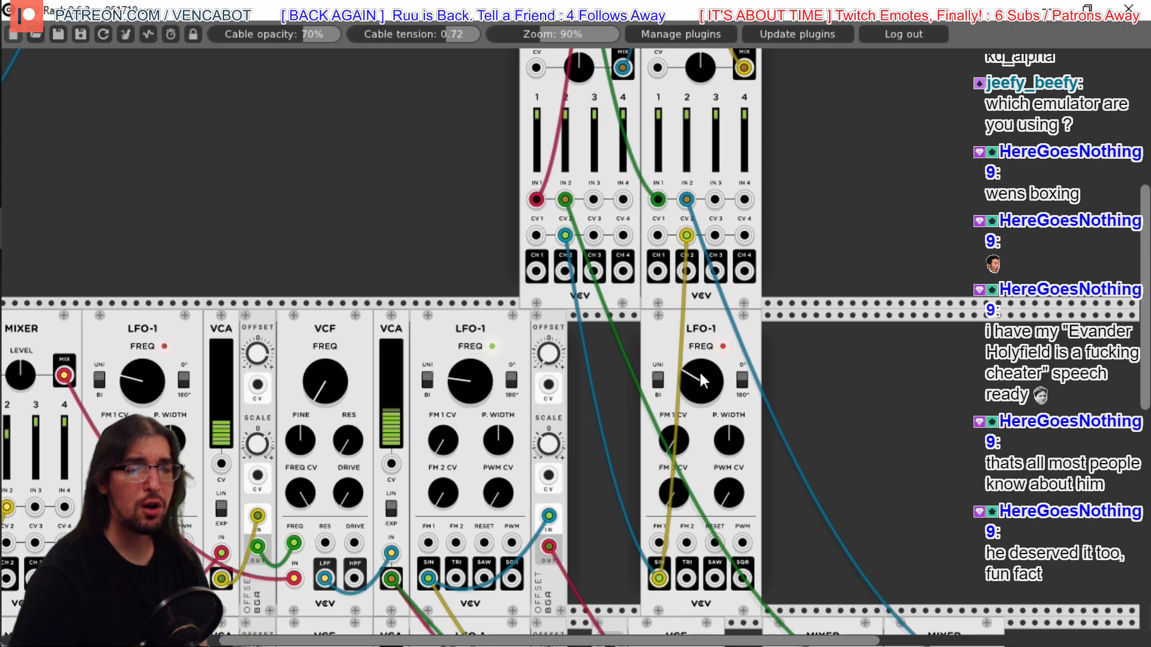
Add a Fundamental SCOPE beside the new LFO-1, unplug both mixers' CV 2 cables, and patch the LFO's SIN into the scope's X IN
right_click(912, 359)
left_click(427, 234)
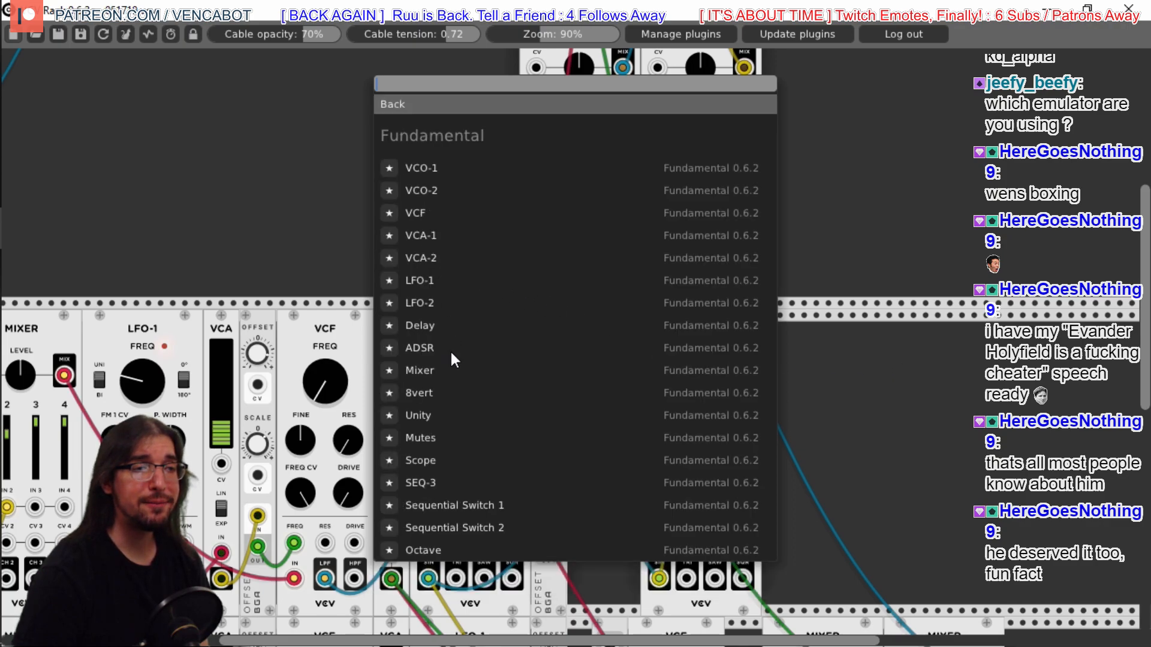
left_click(434, 462)
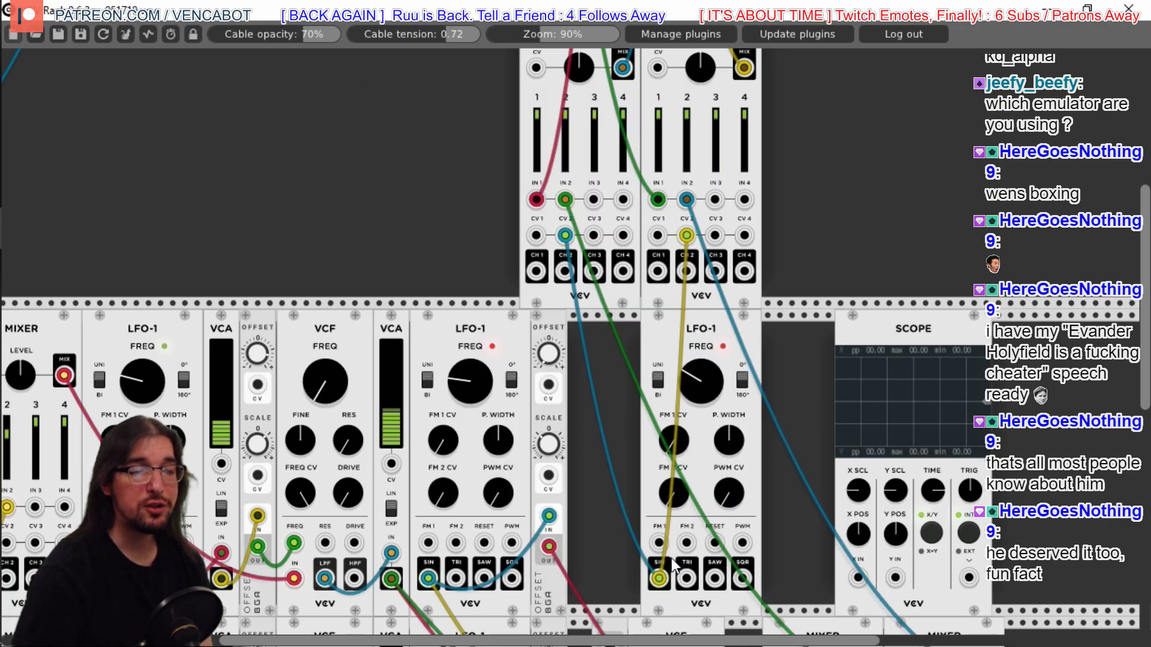
left_click_drag(566, 236, 602, 414)
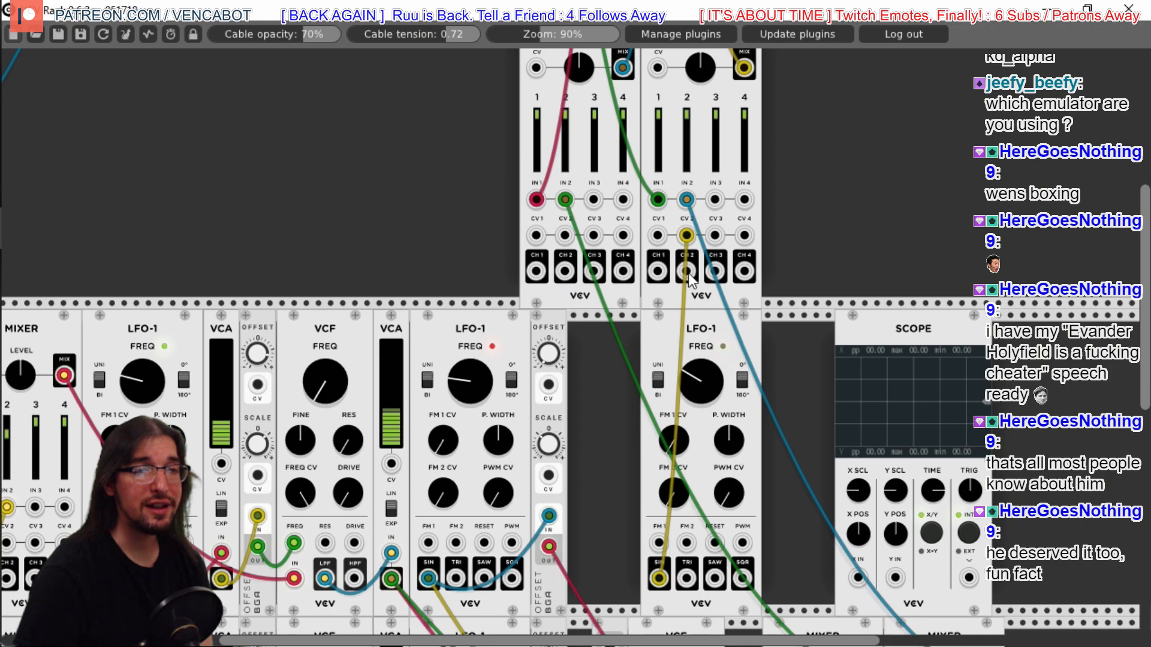
mouse_move(687, 235)
left_mouse_down()
mouse_move(627, 474)
mouse_move(659, 582)
mouse_move(701, 600)
mouse_move(858, 578)
left_mouse_up()
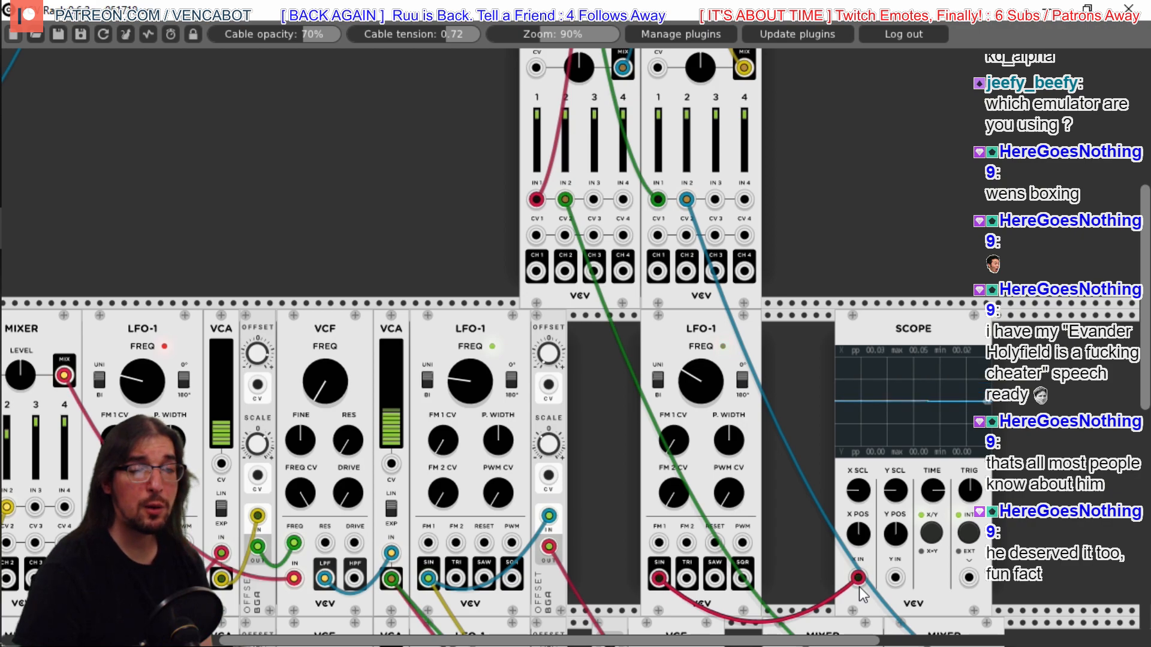
Add a Bogaudio OFFSET between the new LFO-1 and SCOPE, and route the LFO's SIN through it into the scope's X IN
right_click(793, 353)
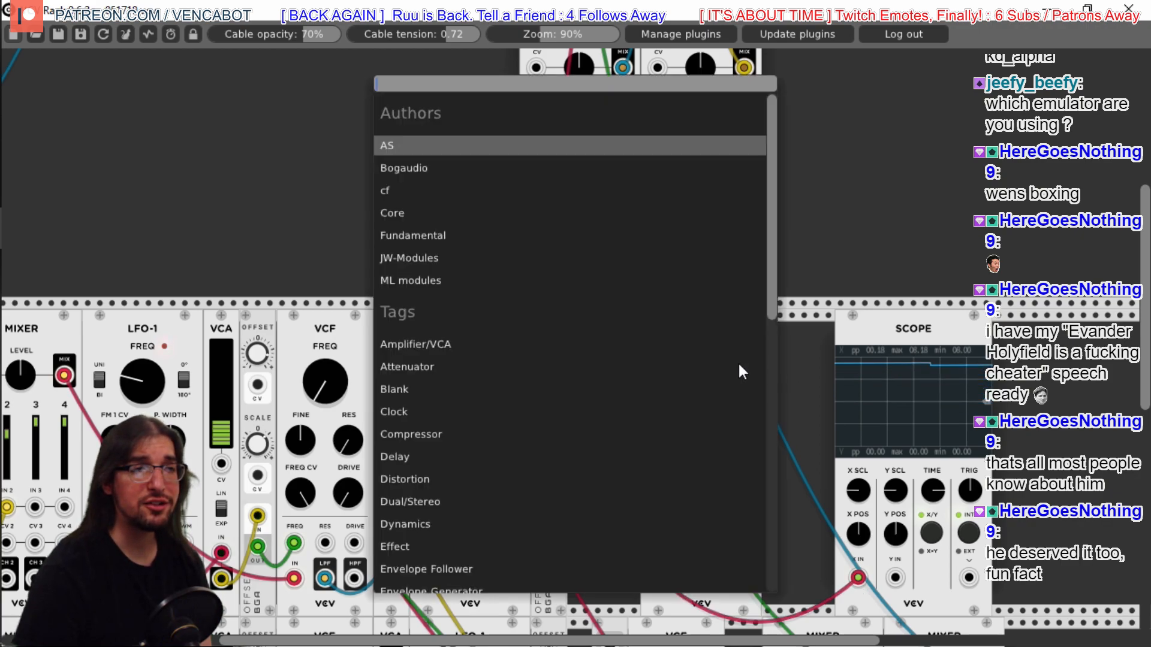
left_click(423, 166)
scroll(595, 276, "down", 3)
scroll(593, 279, "down", 7)
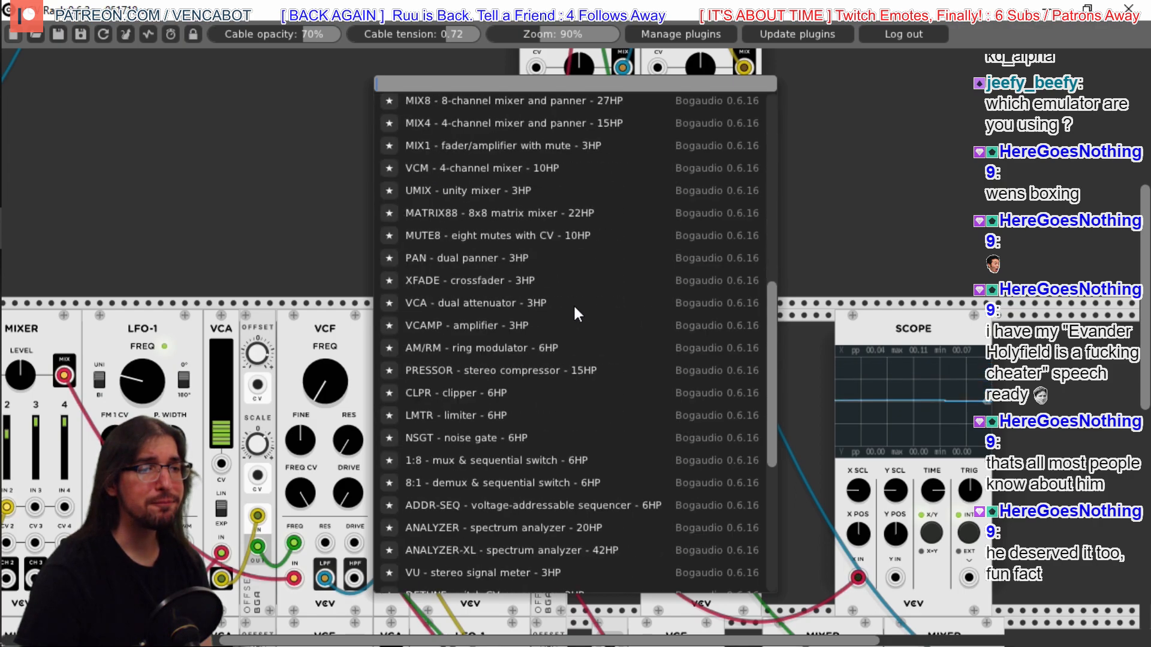
scroll(439, 367, "down", 4)
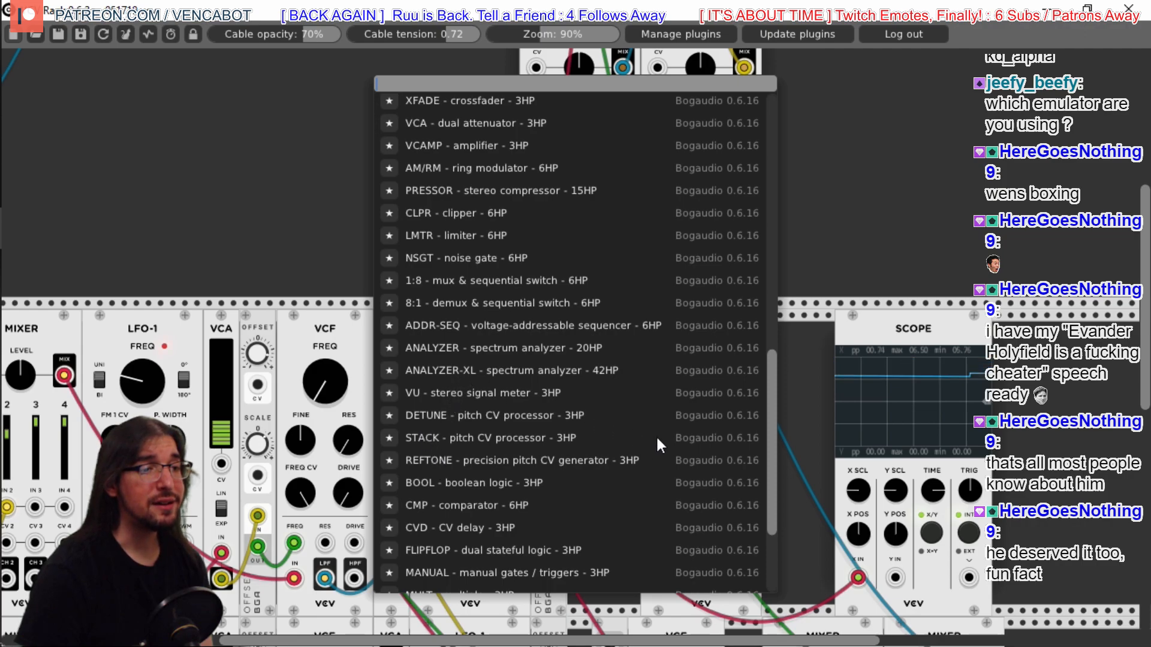
left_click_drag(771, 456, 771, 504)
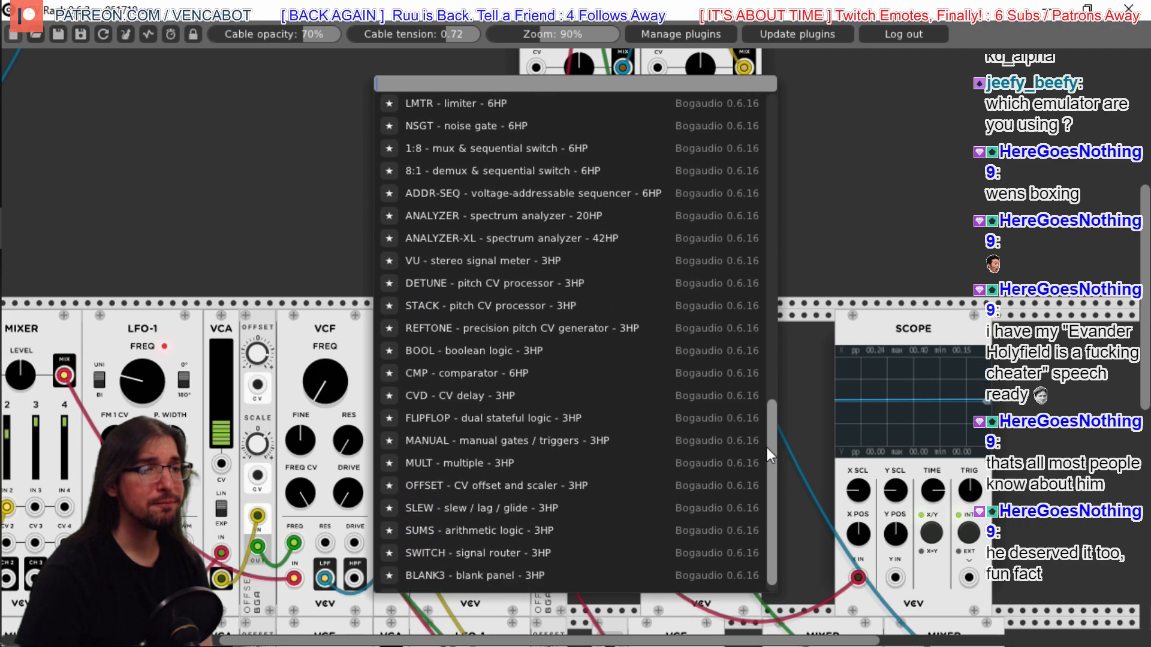
left_click(438, 490)
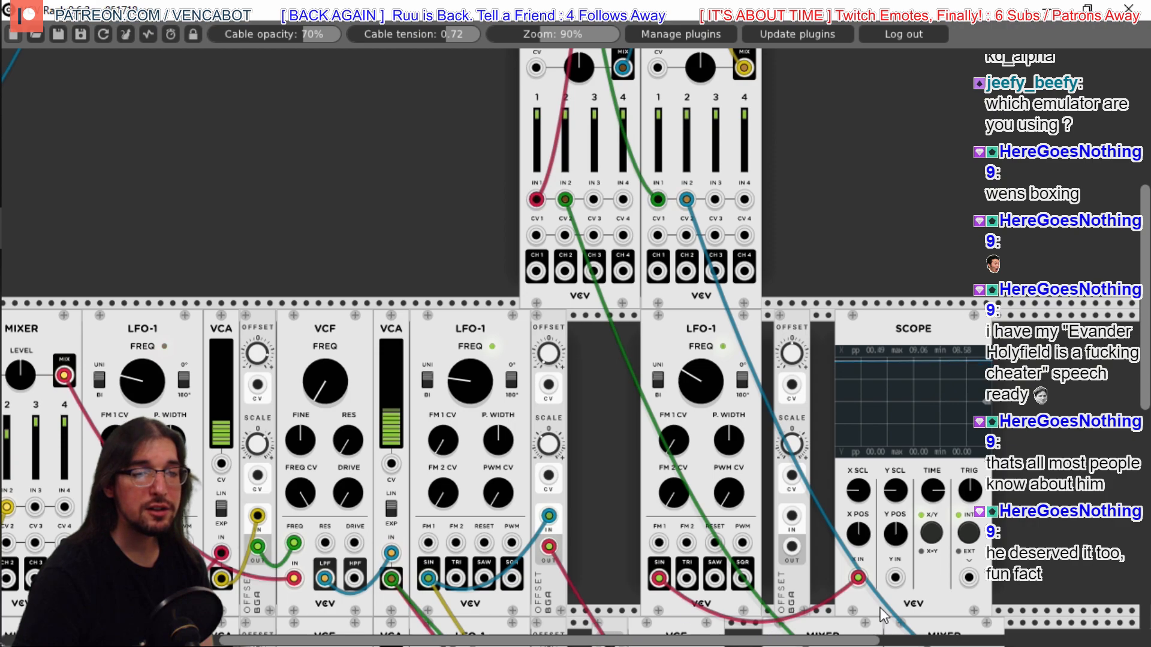
mouse_move(858, 578)
left_mouse_down()
mouse_move(792, 515)
mouse_move(800, 559)
mouse_move(859, 578)
left_mouse_up()
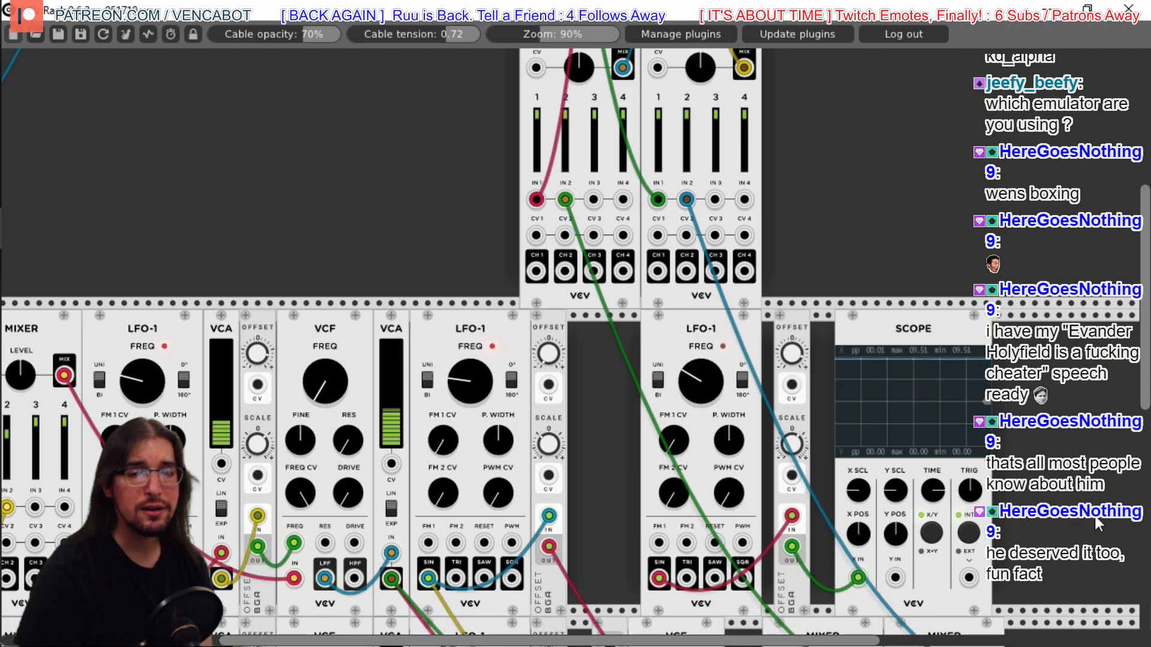
Patch the new OFFSET's OUT to the CV 2 inputs of both output mixers
scroll(859, 580, "down", 3)
scroll(1058, 410, "up", 1)
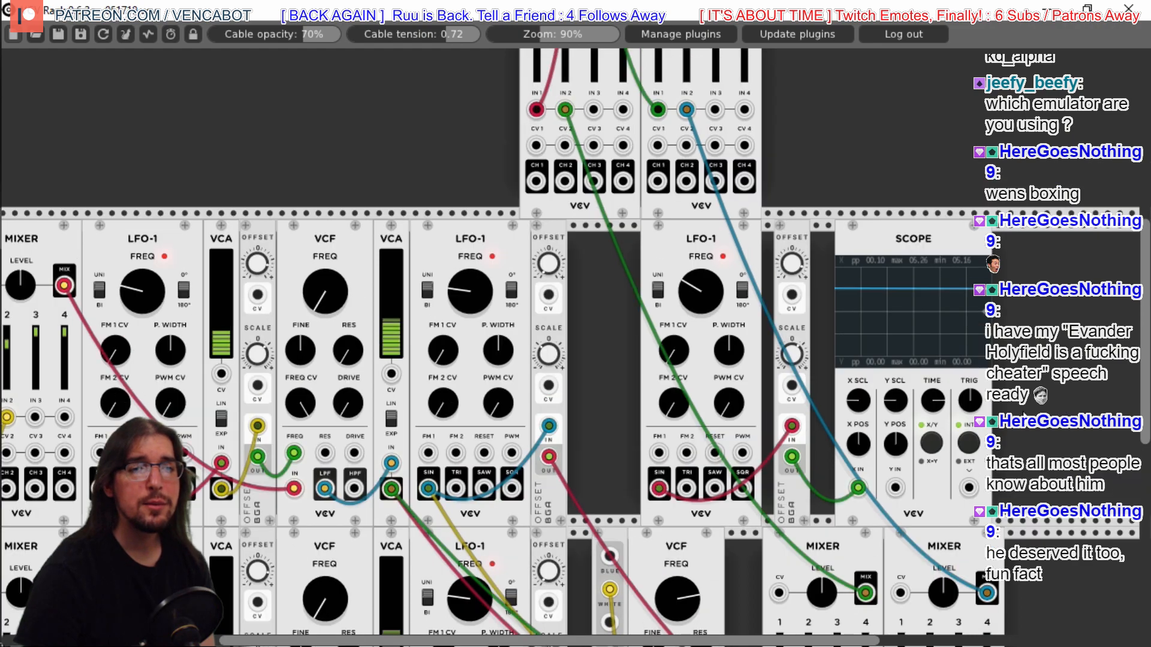
left_click_drag(792, 458, 565, 145)
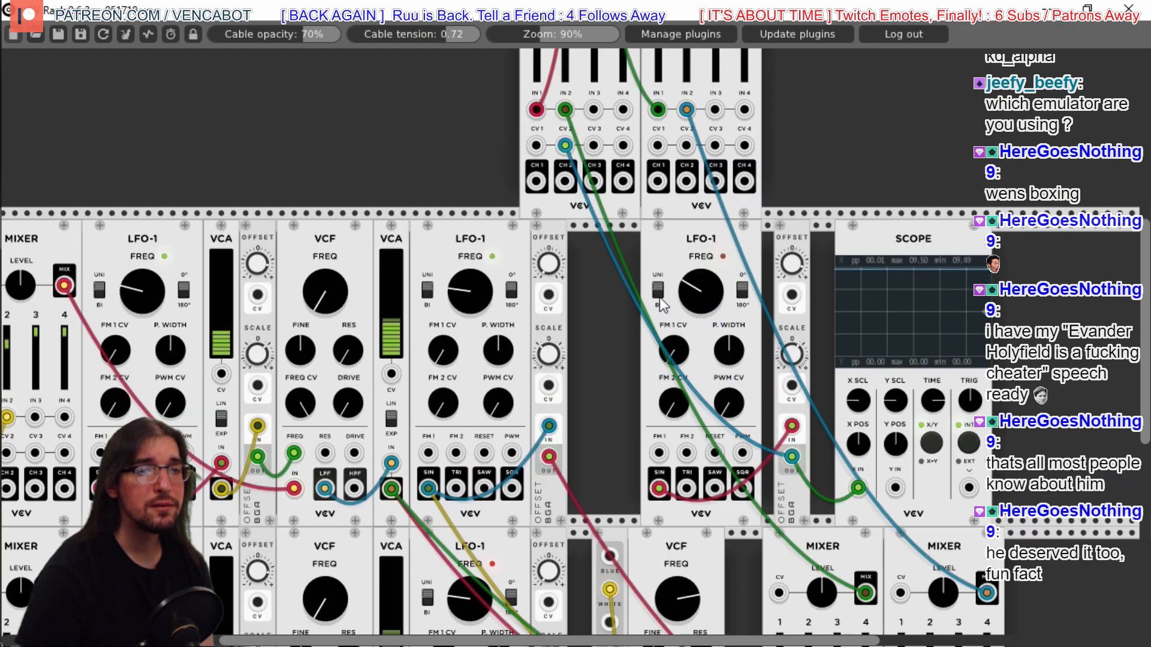
left_click_drag(791, 458, 686, 145)
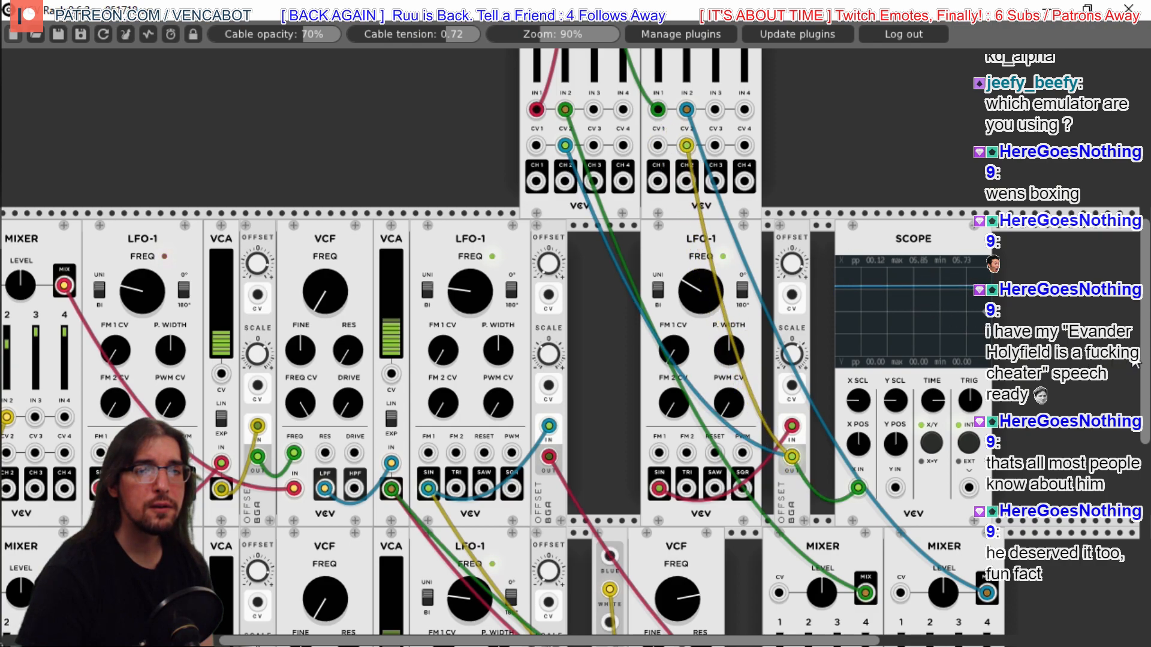
Lower the channel 2 level sliders on both output mixers by about the same amount
left_click_drag(1146, 354, 1146, 330)
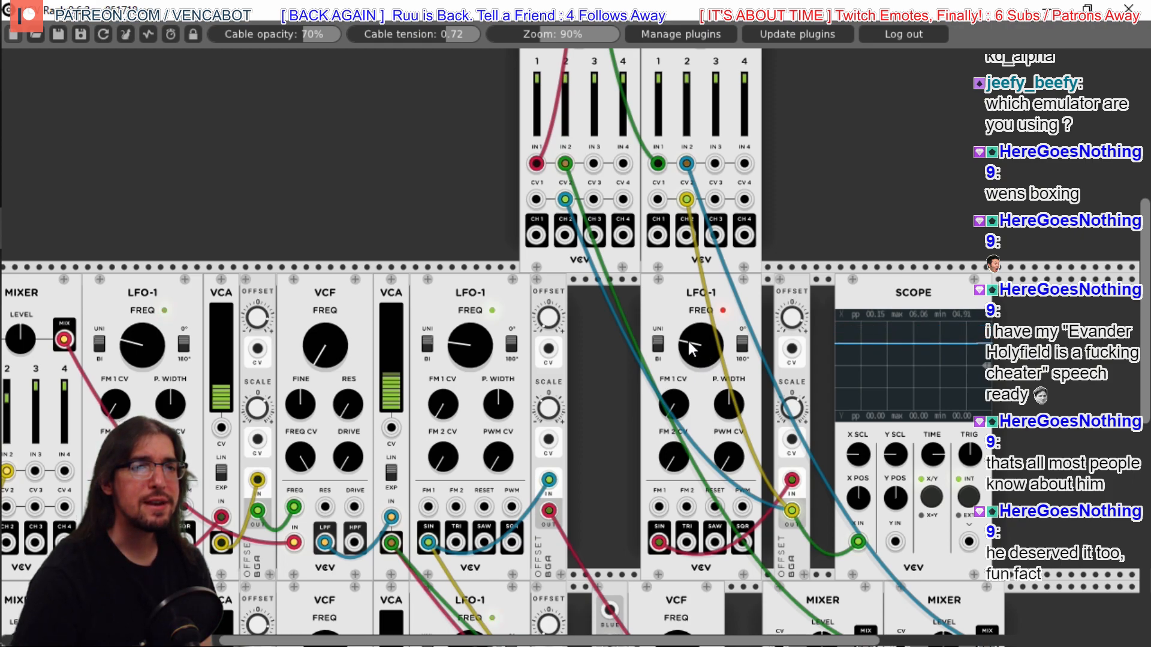
scroll(1147, 263, "up", 5)
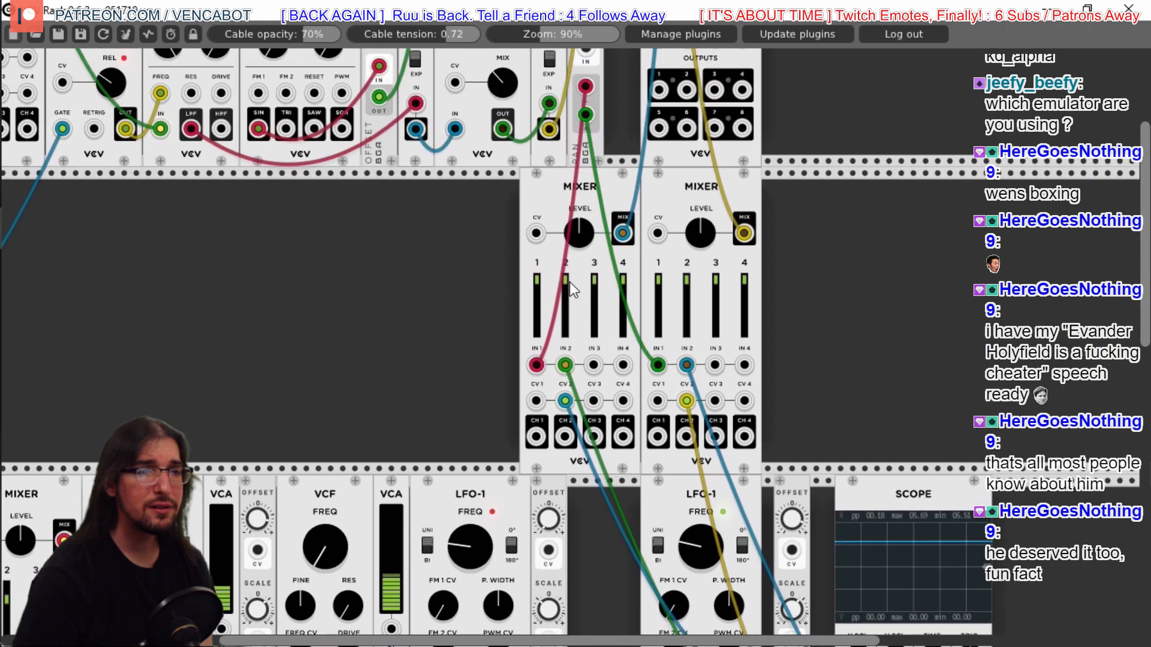
left_click_drag(568, 282, 567, 297)
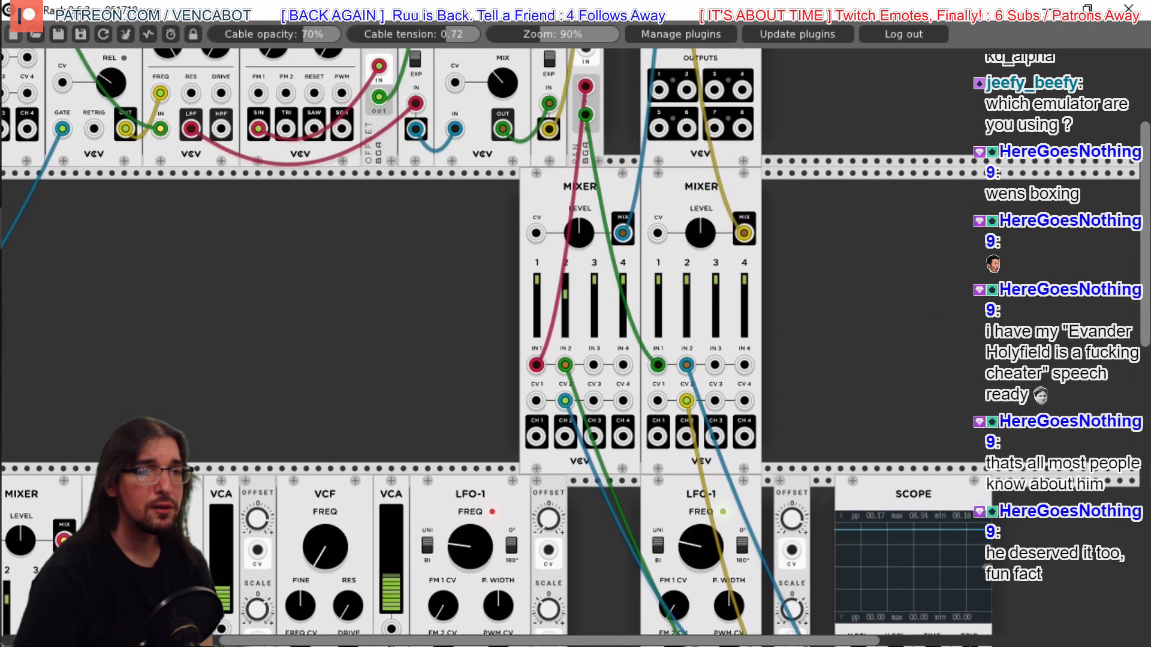
left_click_drag(687, 280, 687, 297)
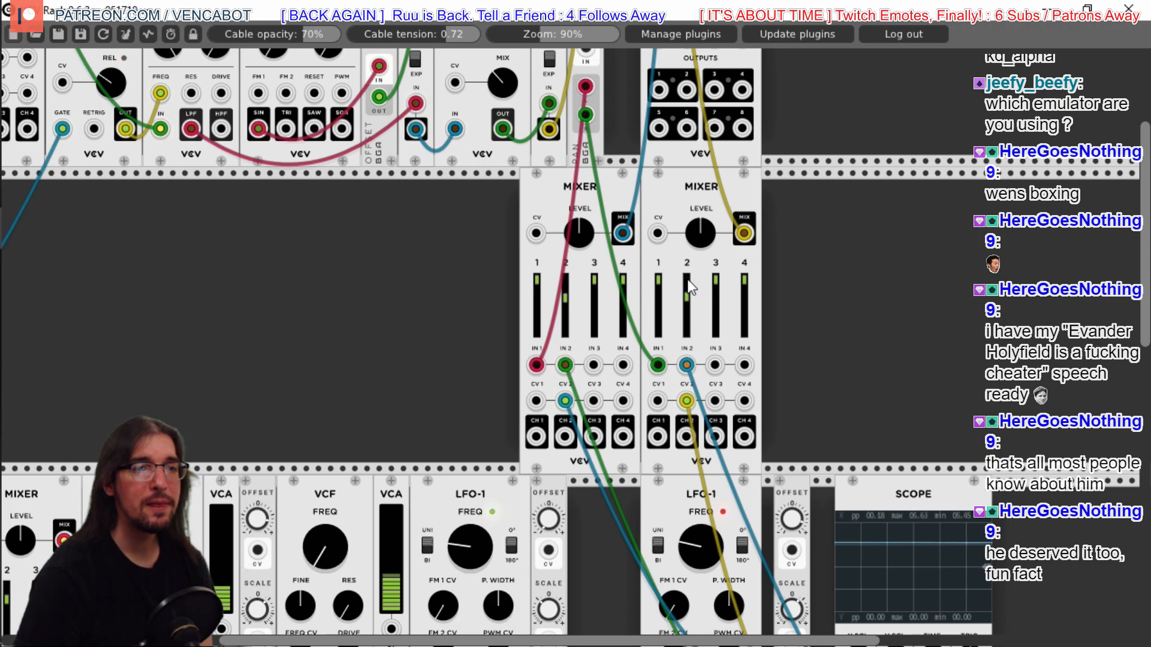
Add a Bogaudio NOISE module in the empty space of the sequencer row, between SS-2 and the output mixers
scroll(576, 342, "up", 1)
scroll(576, 342, "up", 5)
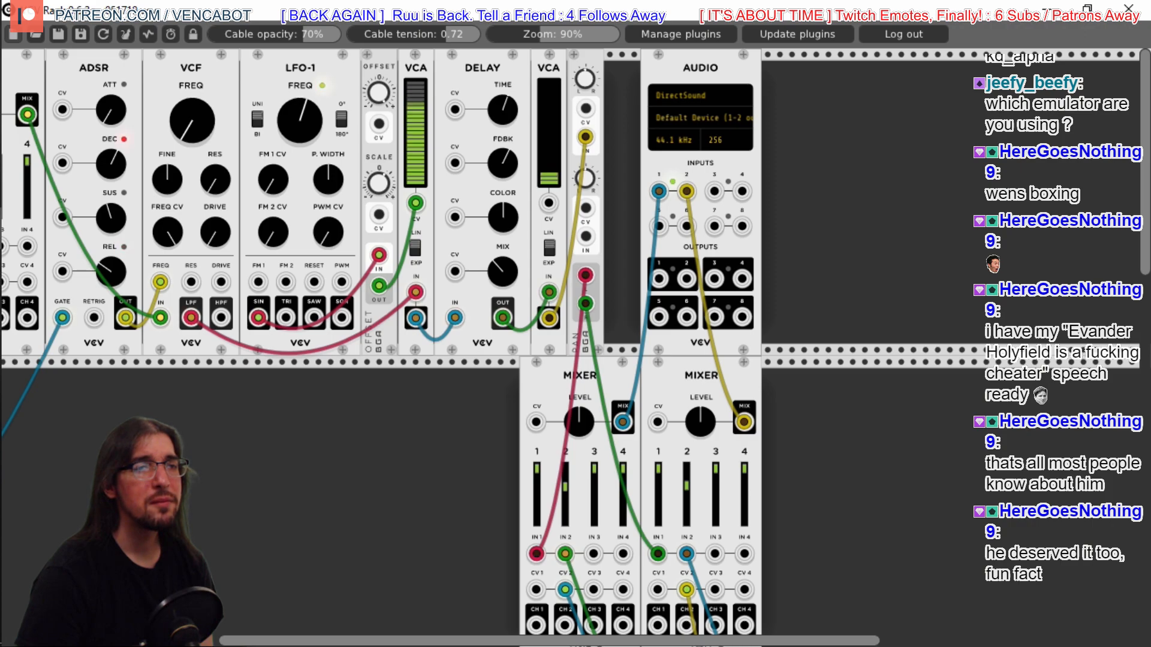
scroll(433, 489, "left", 12)
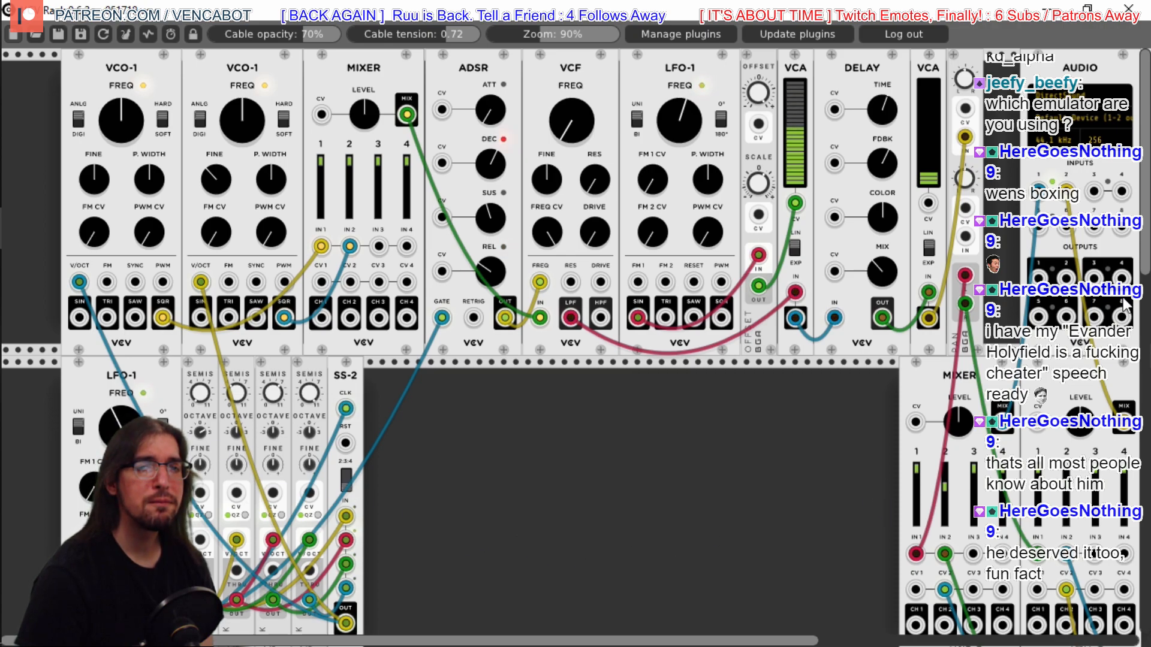
scroll(1148, 255, "down", 2)
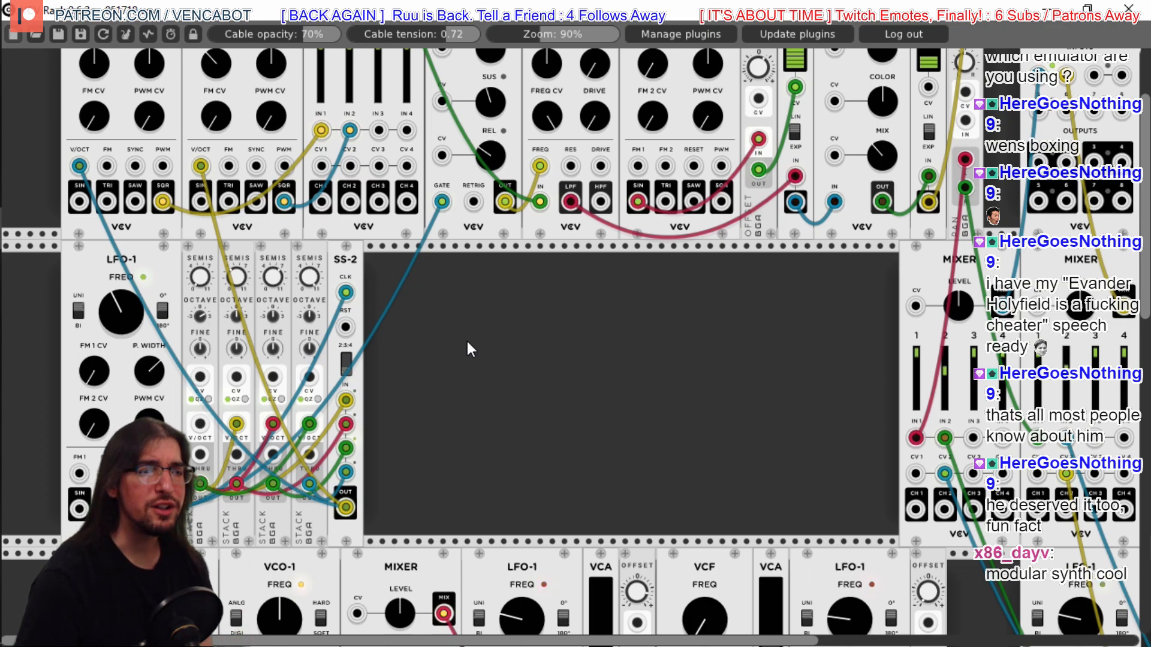
right_click(482, 329)
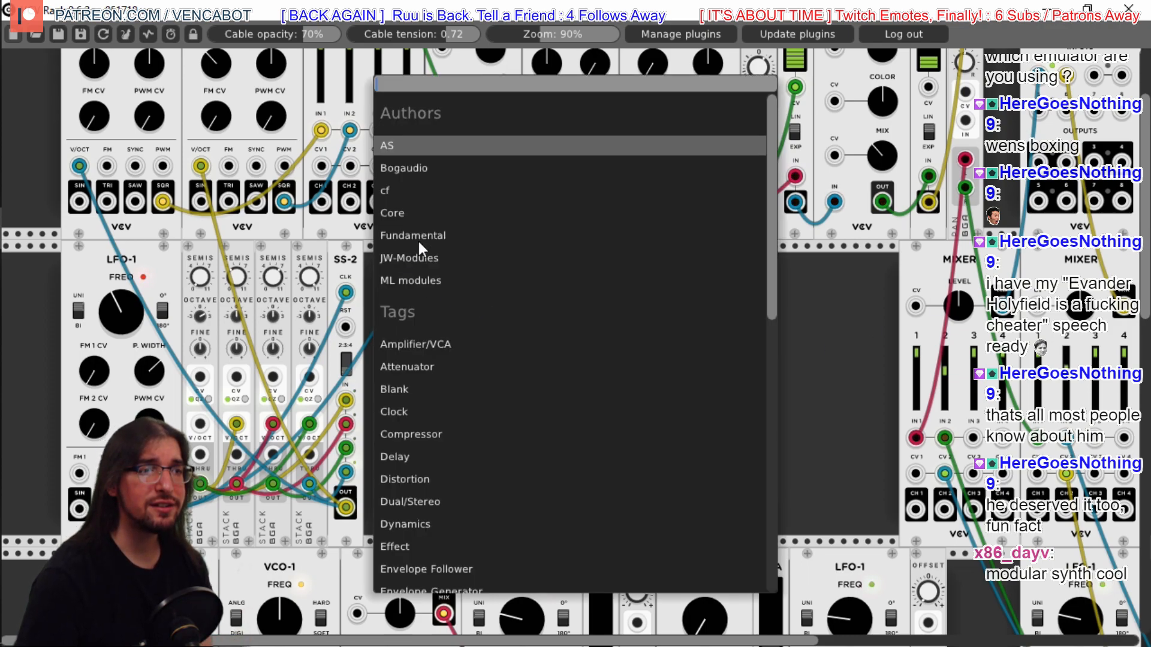
left_click(416, 163)
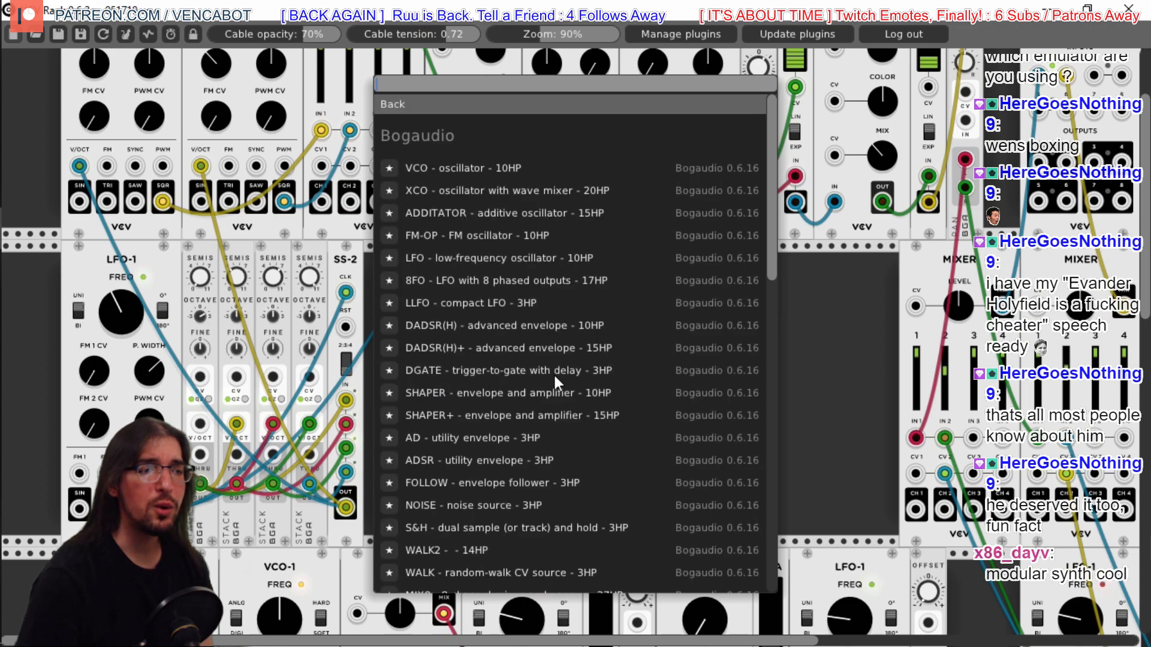
left_click(447, 502)
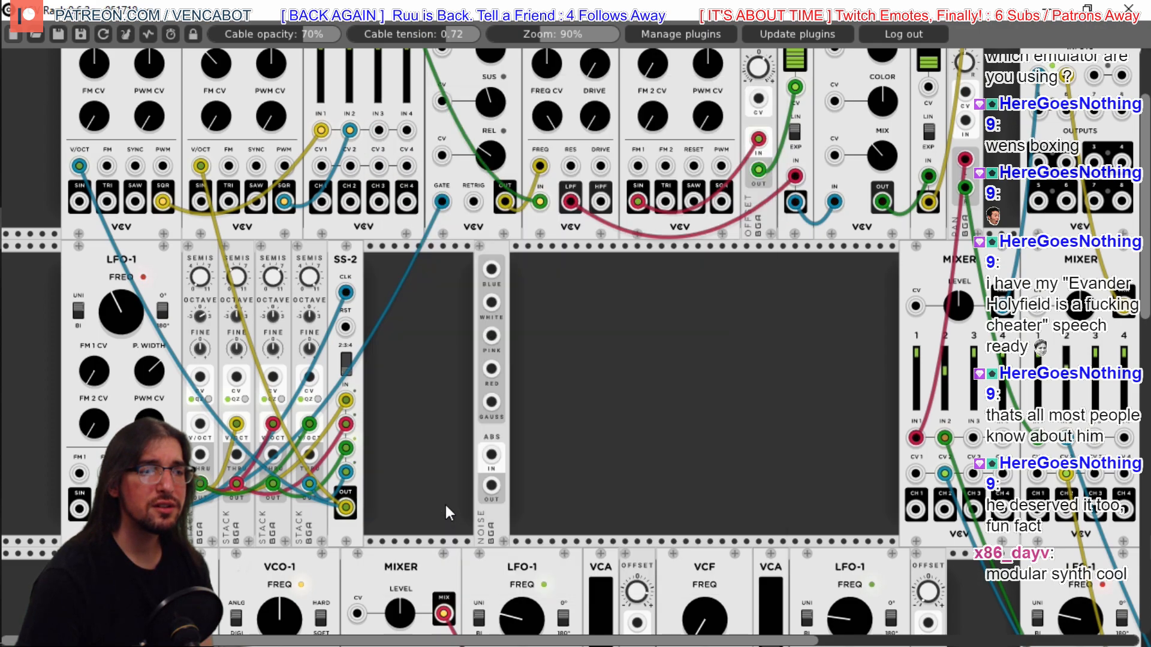
Add a Bogaudio S&H dual sample and hold module just after NOISE in the sequencer row
right_click(567, 289)
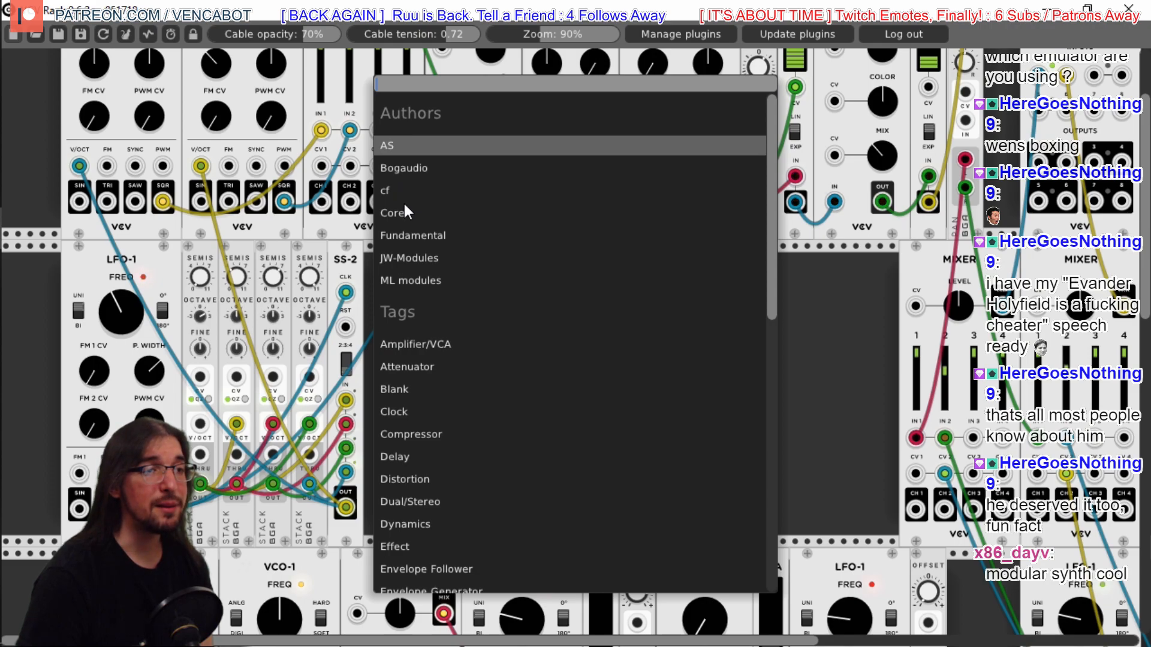
left_click(418, 168)
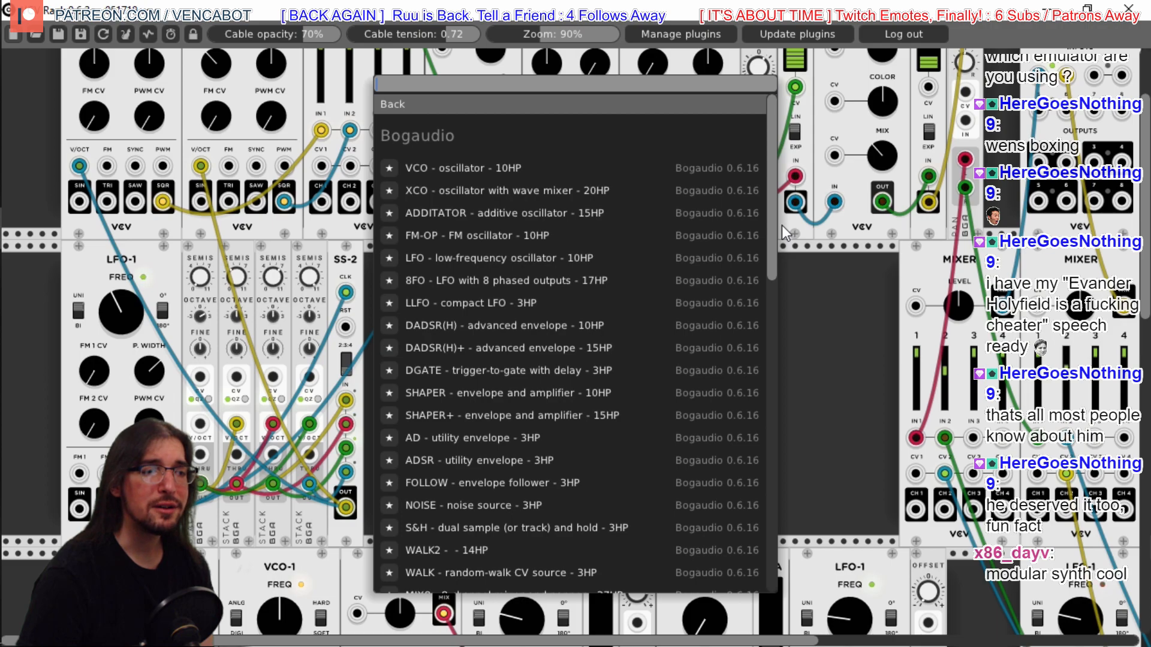
left_click(566, 525)
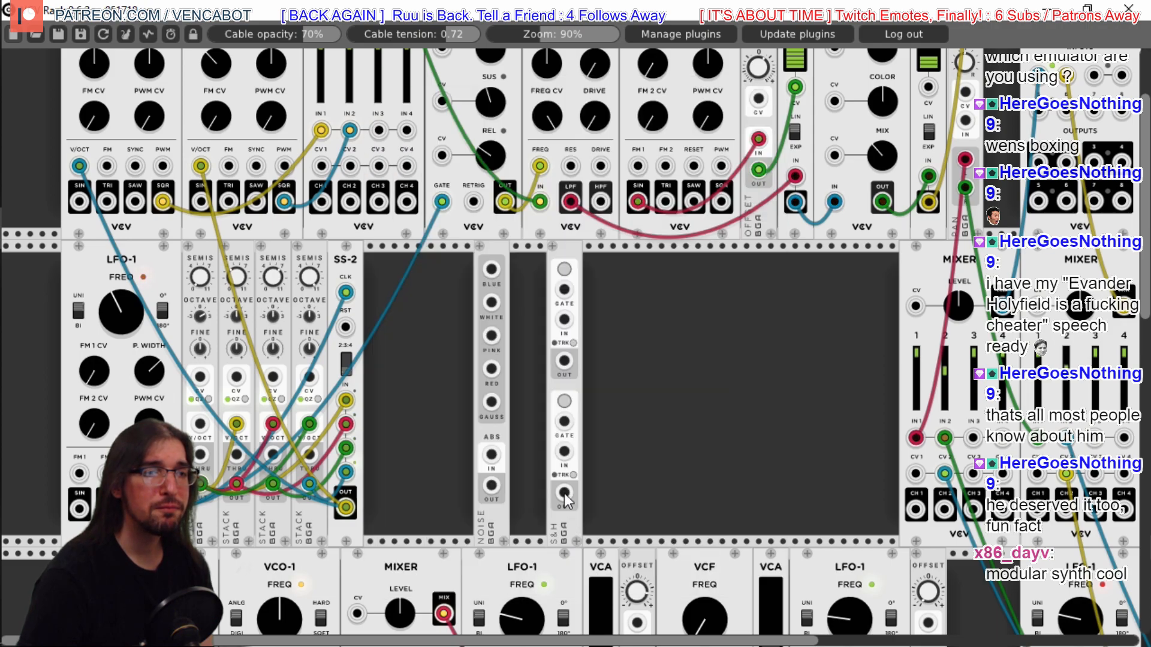
Patch NOISE's WHITE output to the upper S&H IN, and place NOISE and S&H side by side farther from SS-2
left_click_drag(566, 249, 529, 250)
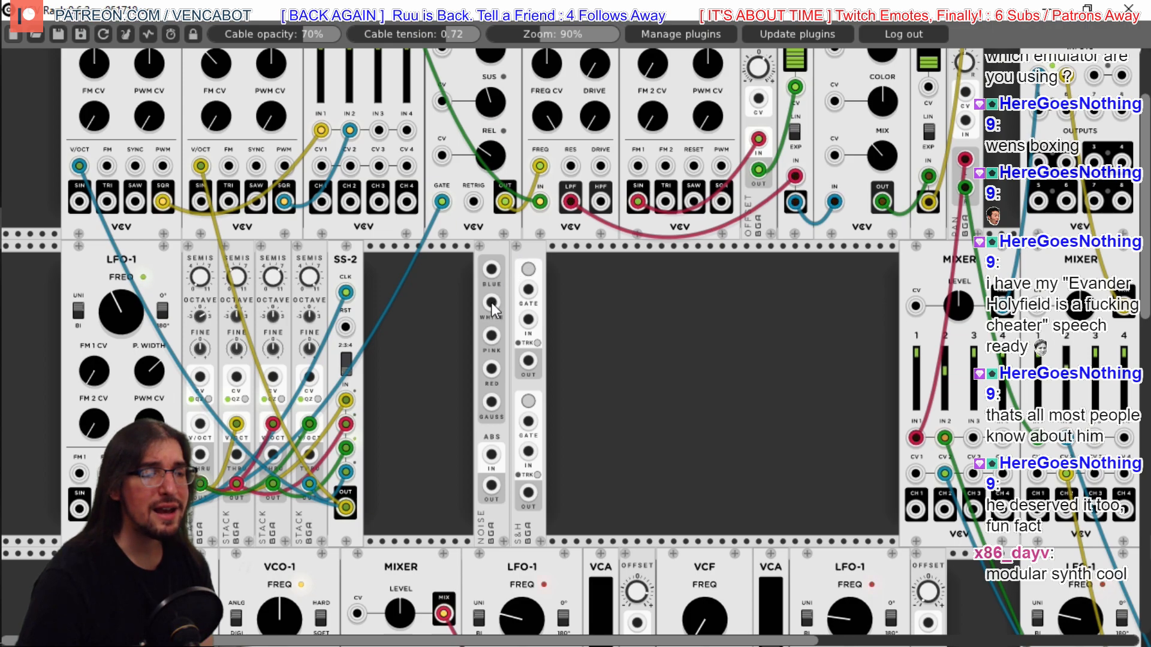
left_click_drag(492, 303, 528, 320)
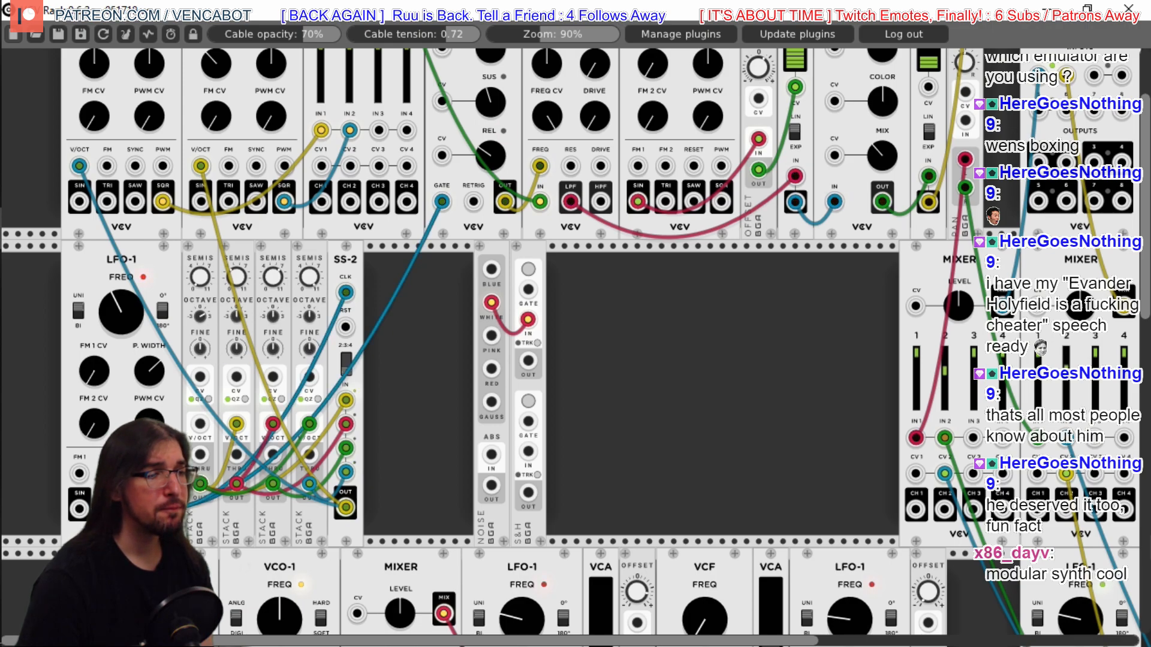
left_click_drag(528, 254, 613, 253)
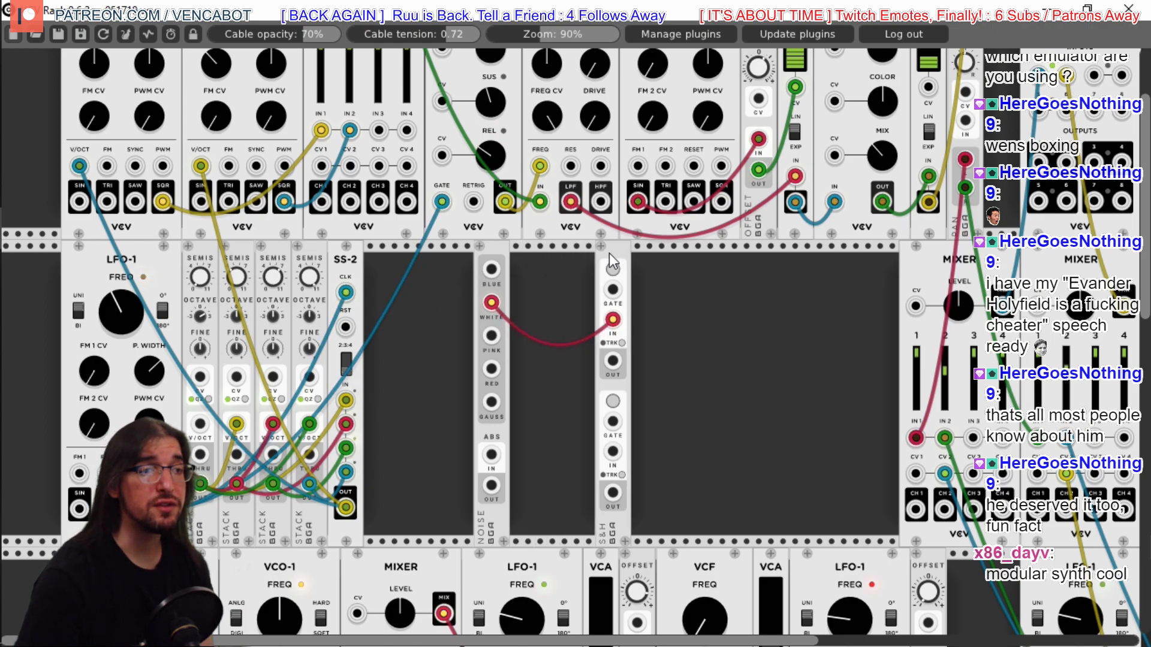
left_click_drag(490, 247, 576, 248)
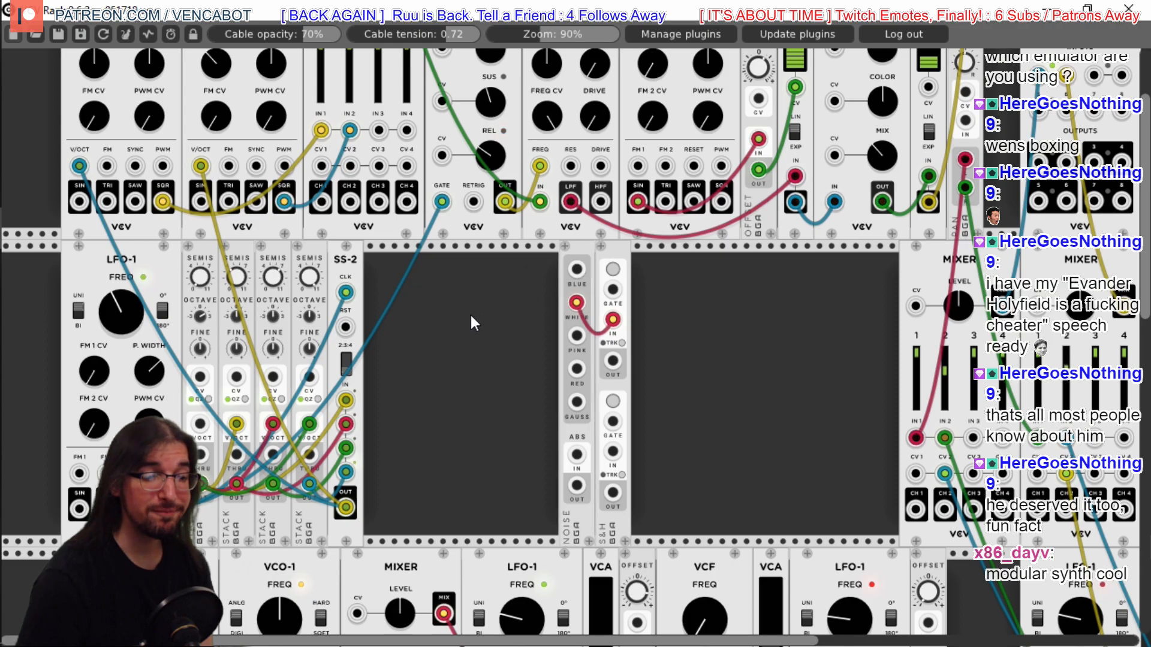
Add a Fundamental LFO-1 just before NOISE and patch its SQR output to the upper S&H GATE
right_click(453, 306)
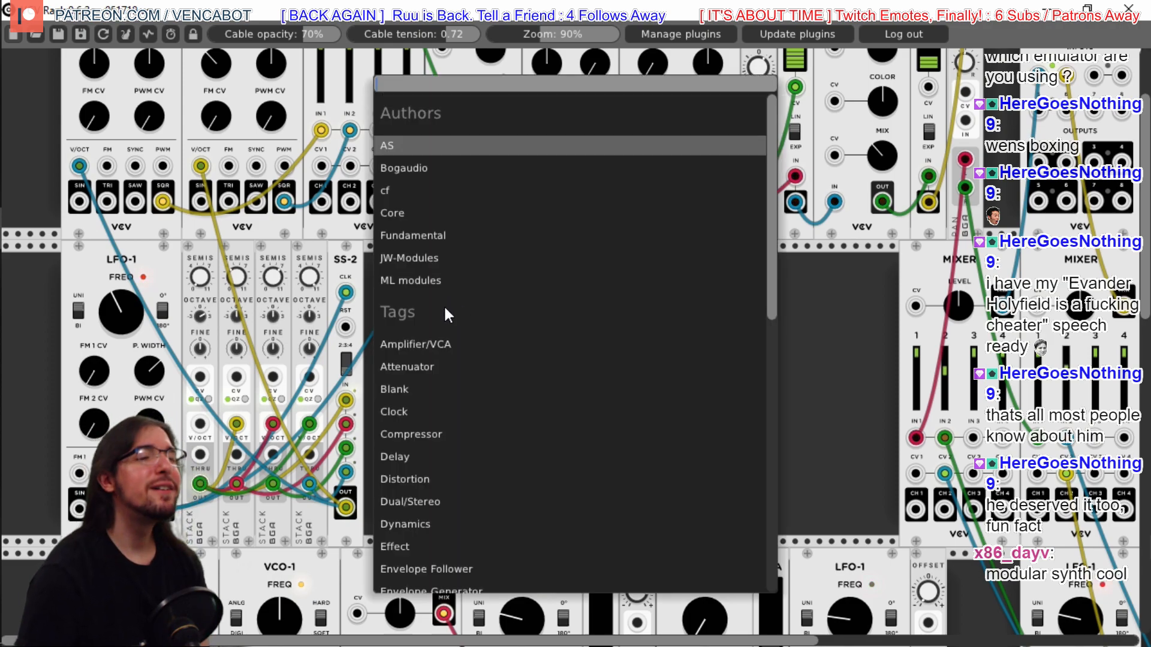
left_click(415, 235)
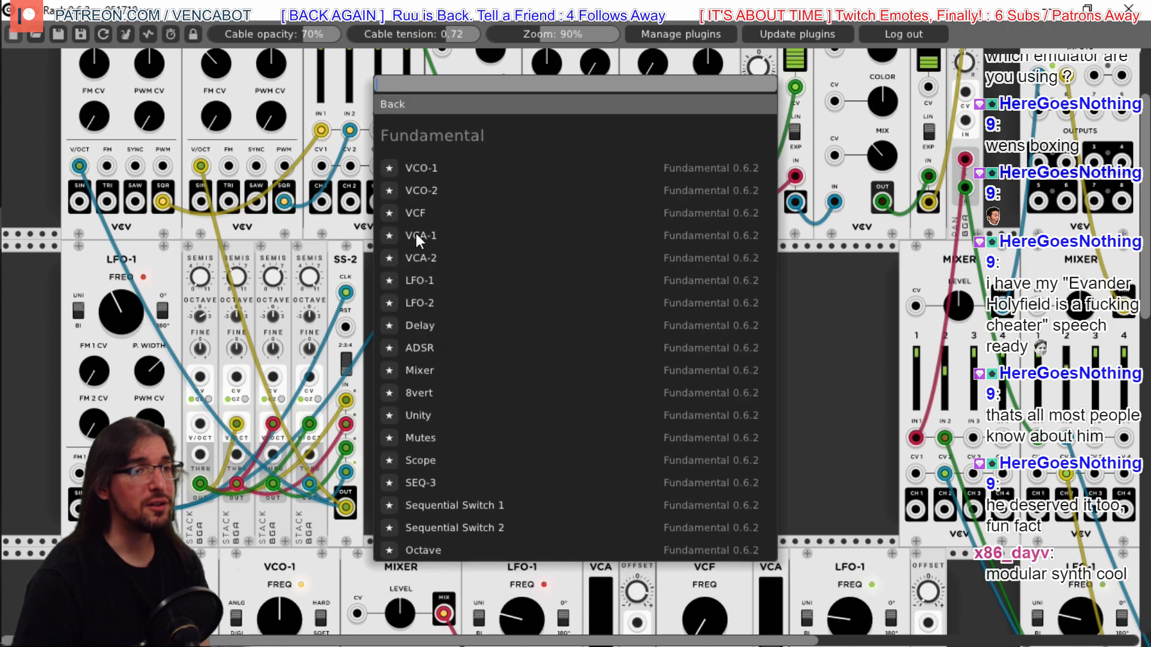
left_click(427, 281)
left_click_drag(474, 251, 506, 264)
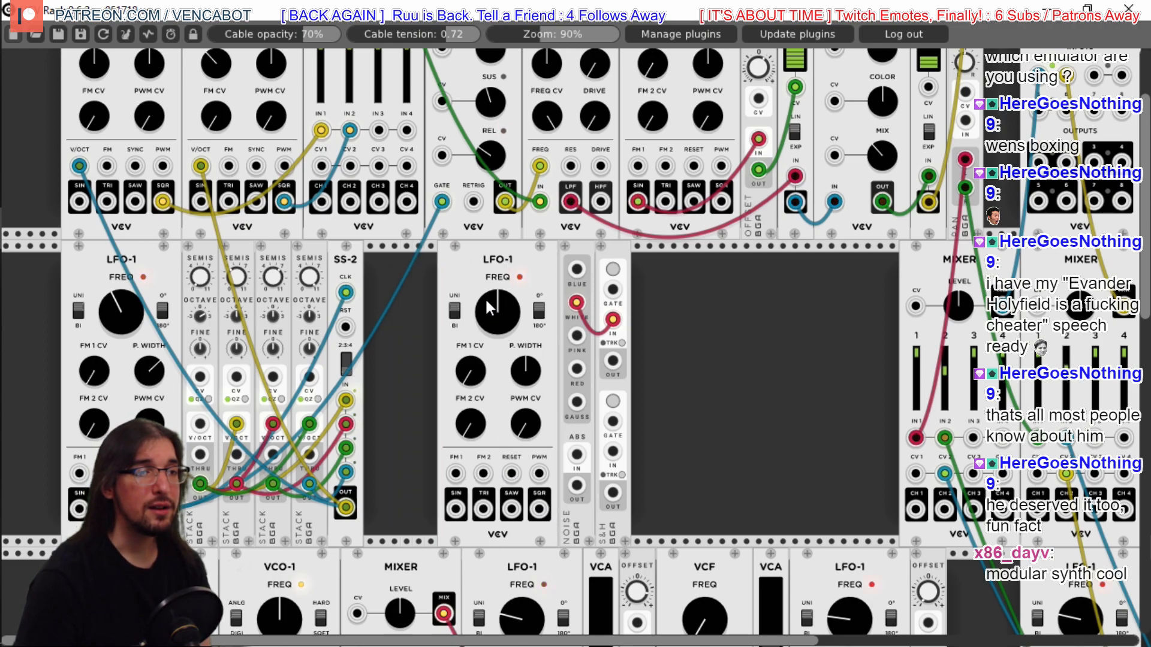
left_click_drag(539, 508, 617, 293)
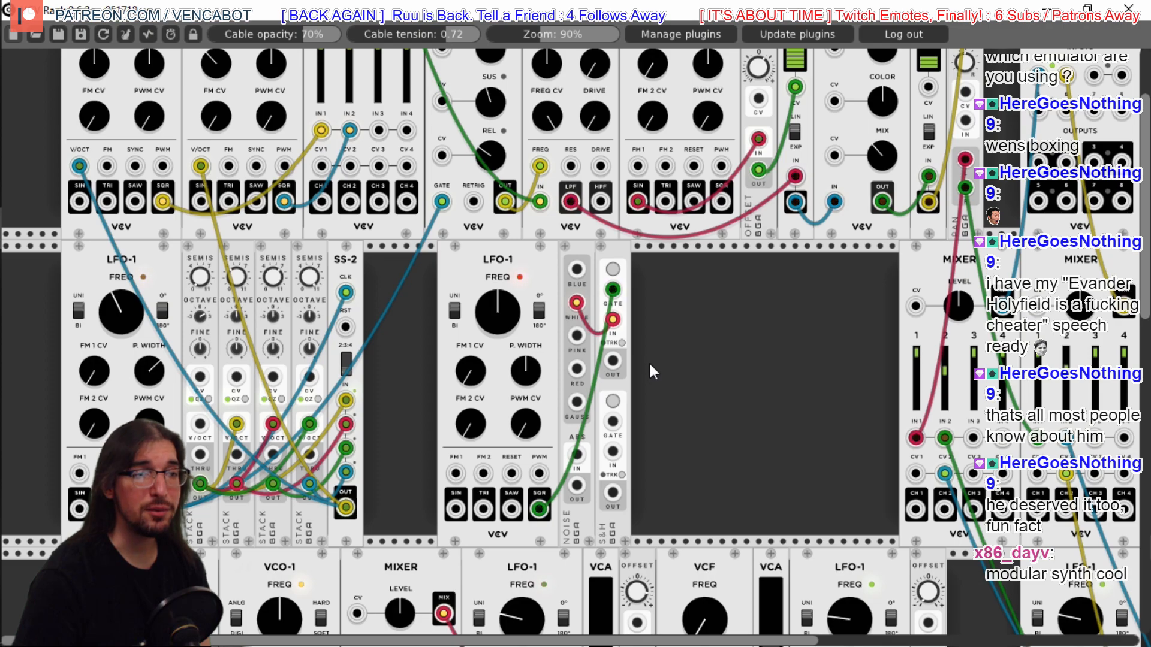
Add a Bogaudio OFFSET directly after S&H and patch the lower S&H OUT to its IN
right_click(666, 328)
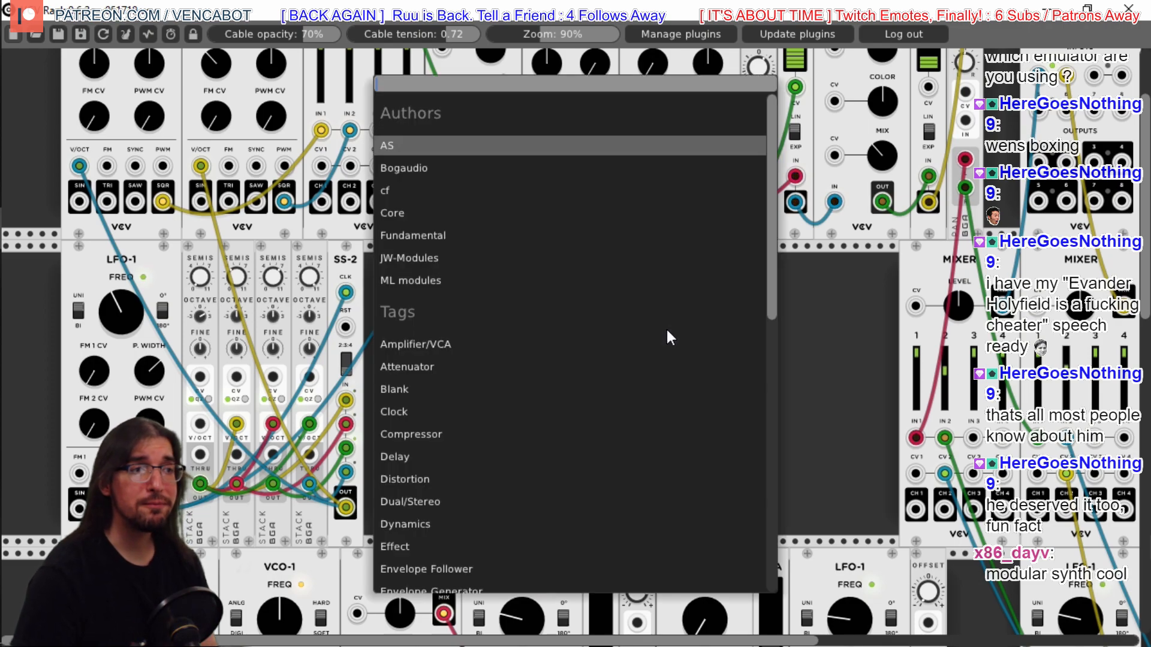
left_click(411, 168)
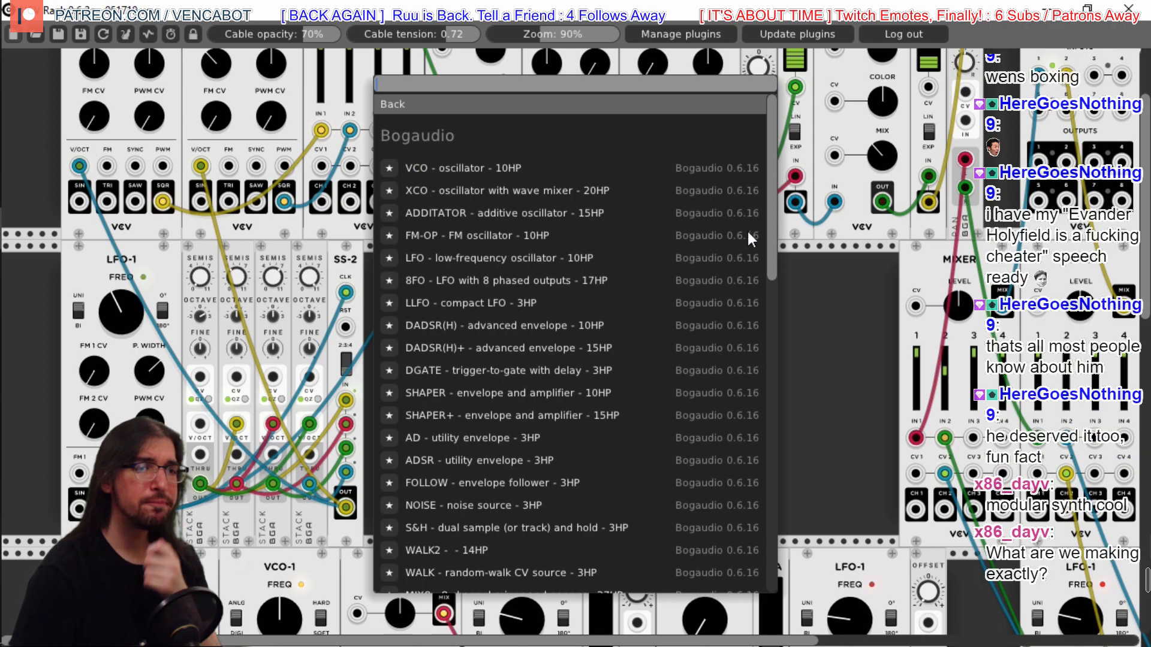
left_click_drag(771, 228, 771, 522)
left_click(469, 484)
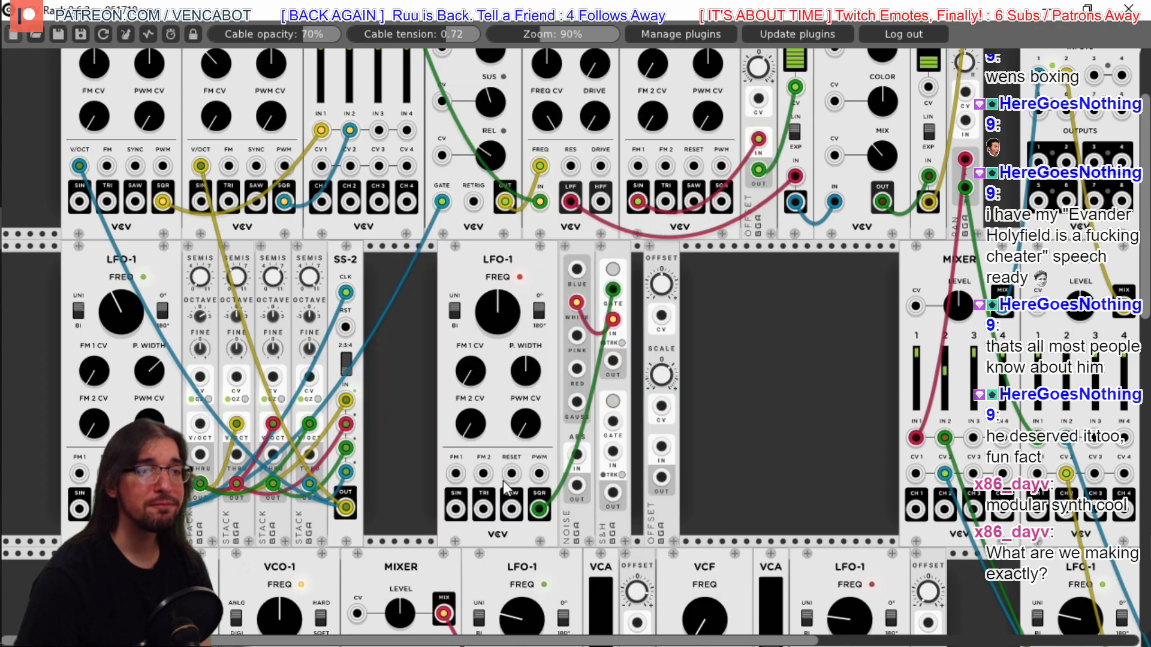
left_click_drag(664, 264, 653, 263)
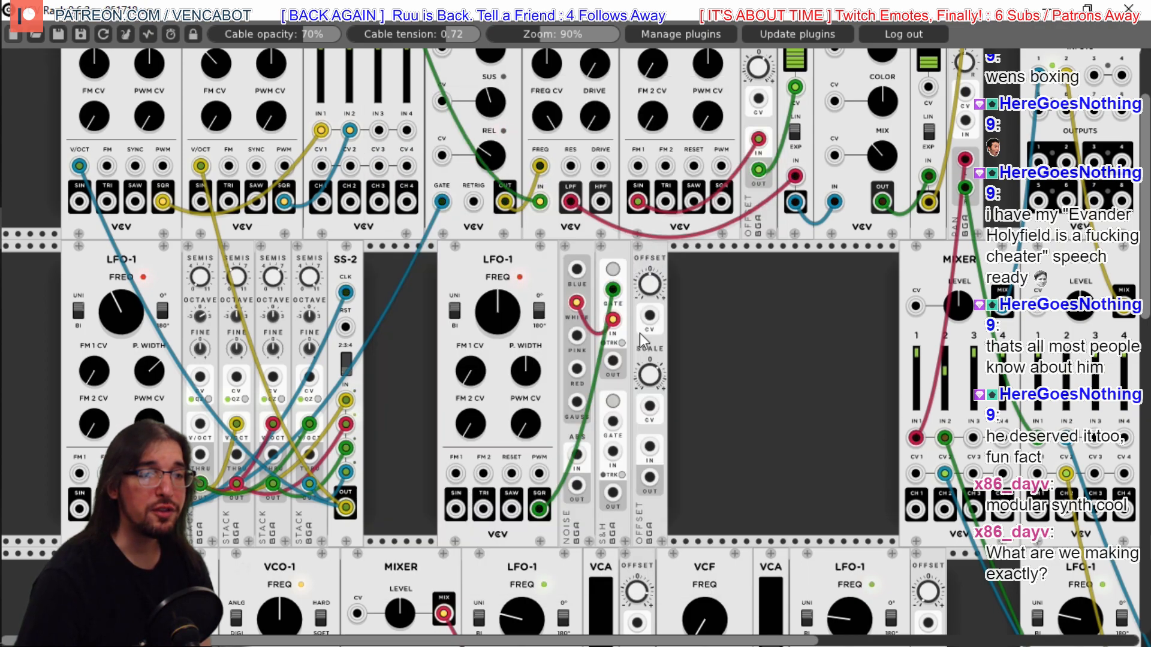
left_click_drag(612, 493, 650, 448)
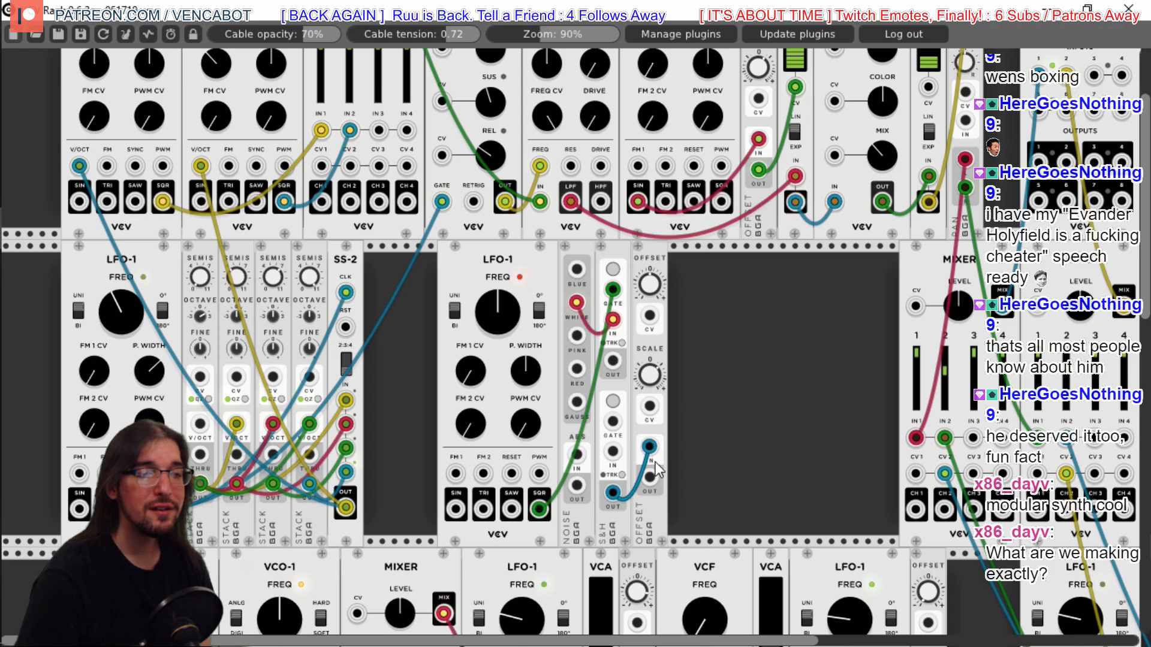
Look through the Fundamental, Bogaudio and AS module lists for a quantizer
scroll(653, 458, "up", 1)
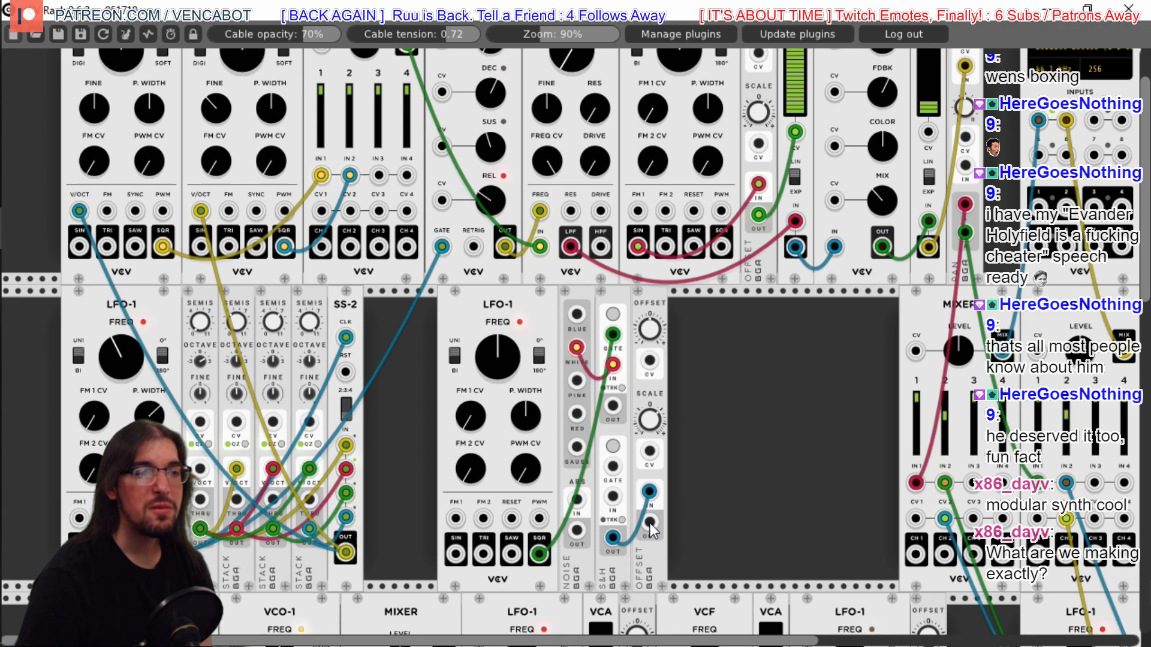
right_click(725, 448)
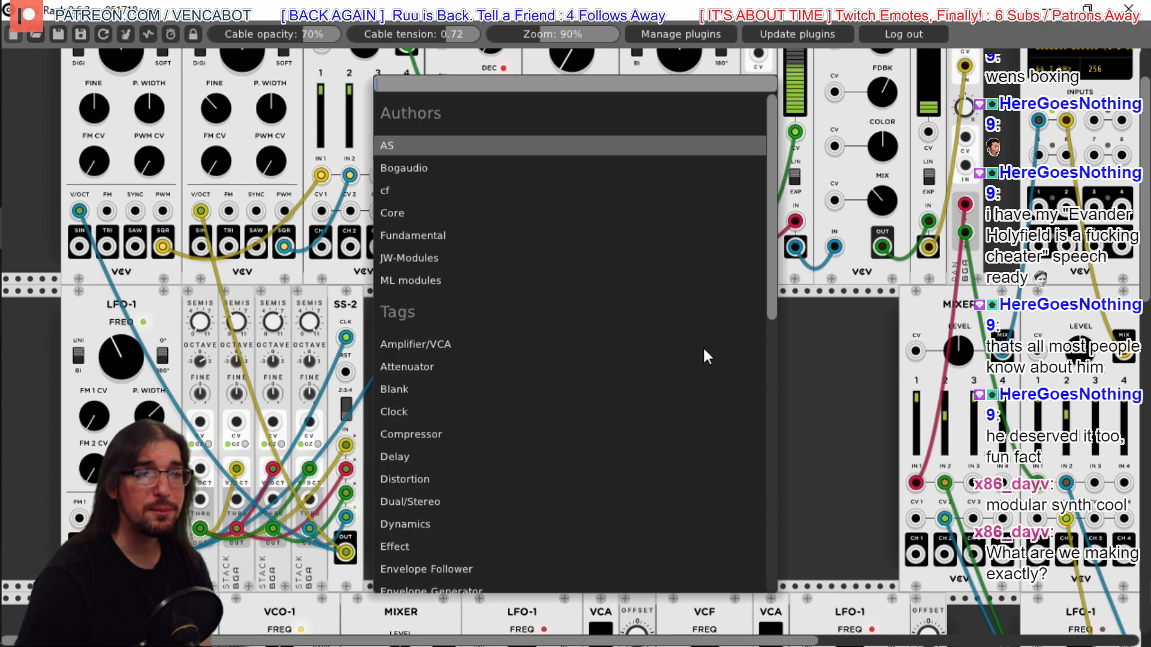
left_click(411, 235)
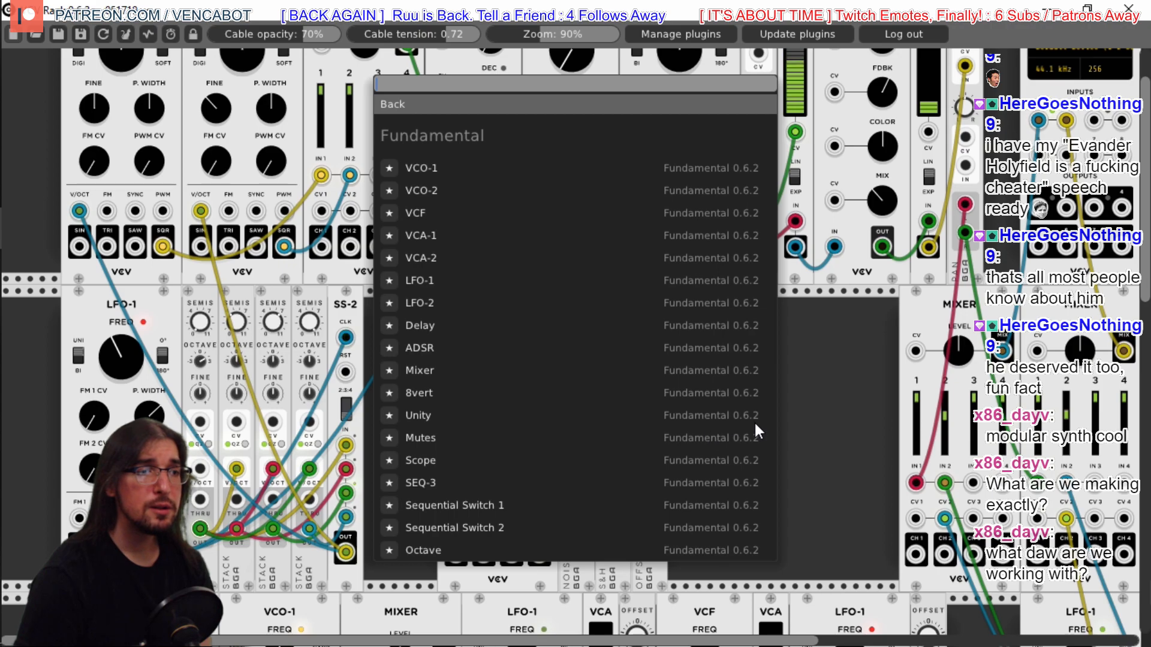
left_click(796, 404)
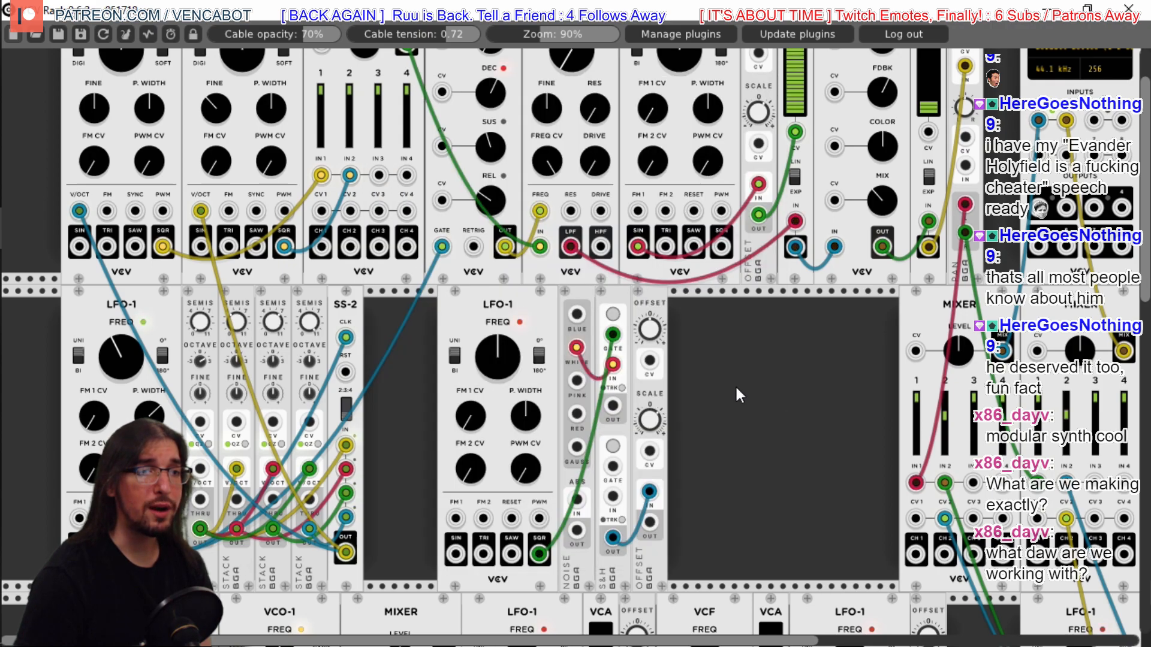
right_click(698, 346)
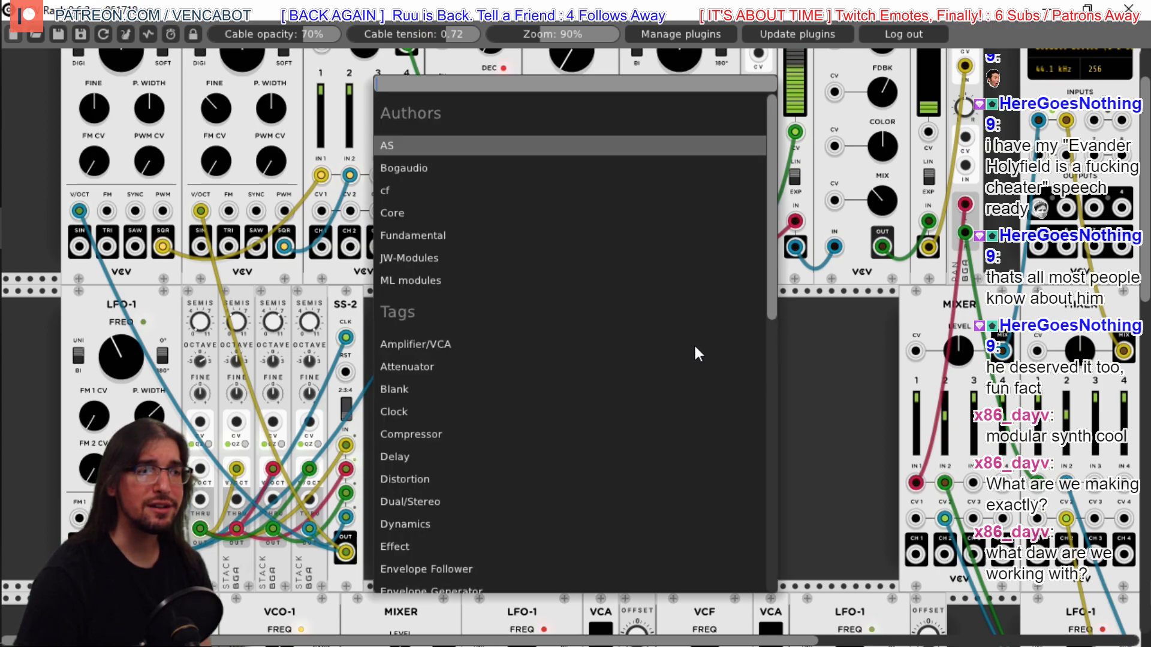
left_click(419, 168)
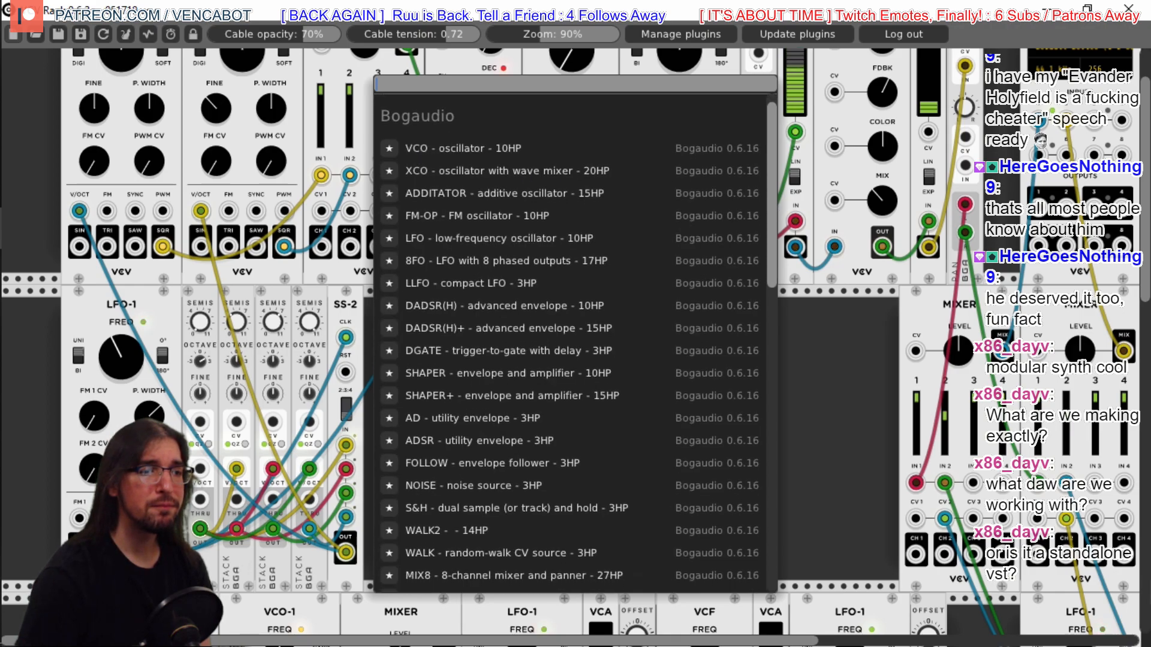
scroll(771, 203, "down", 10)
scroll(576, 342, "down", 10)
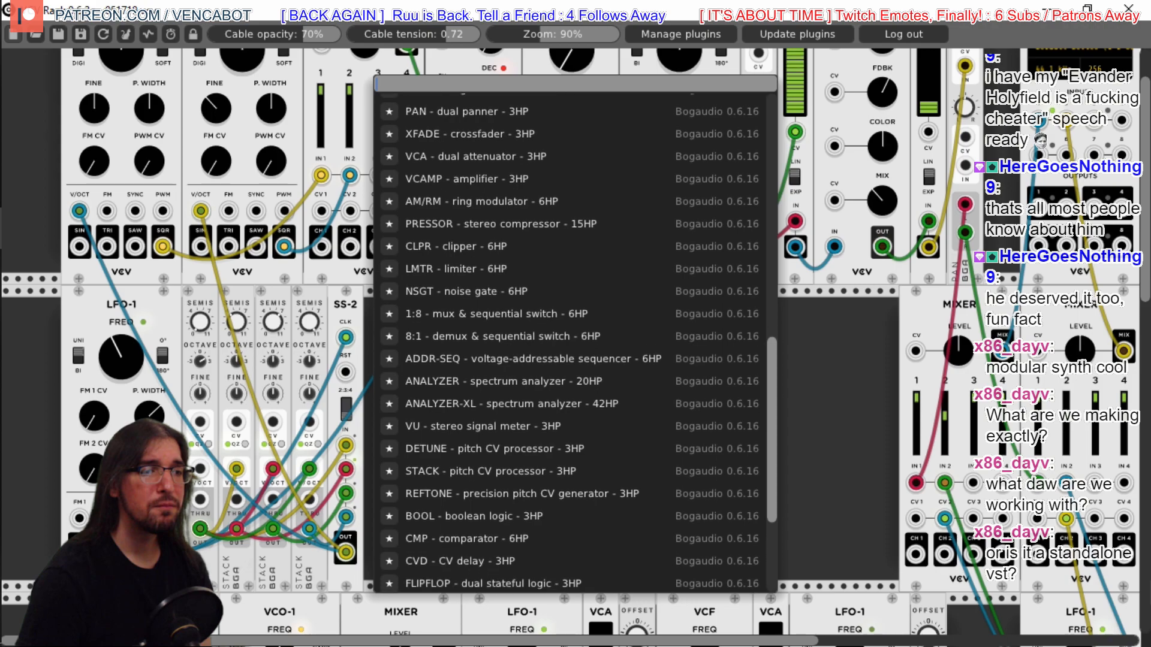
scroll(575, 342, "down", 1)
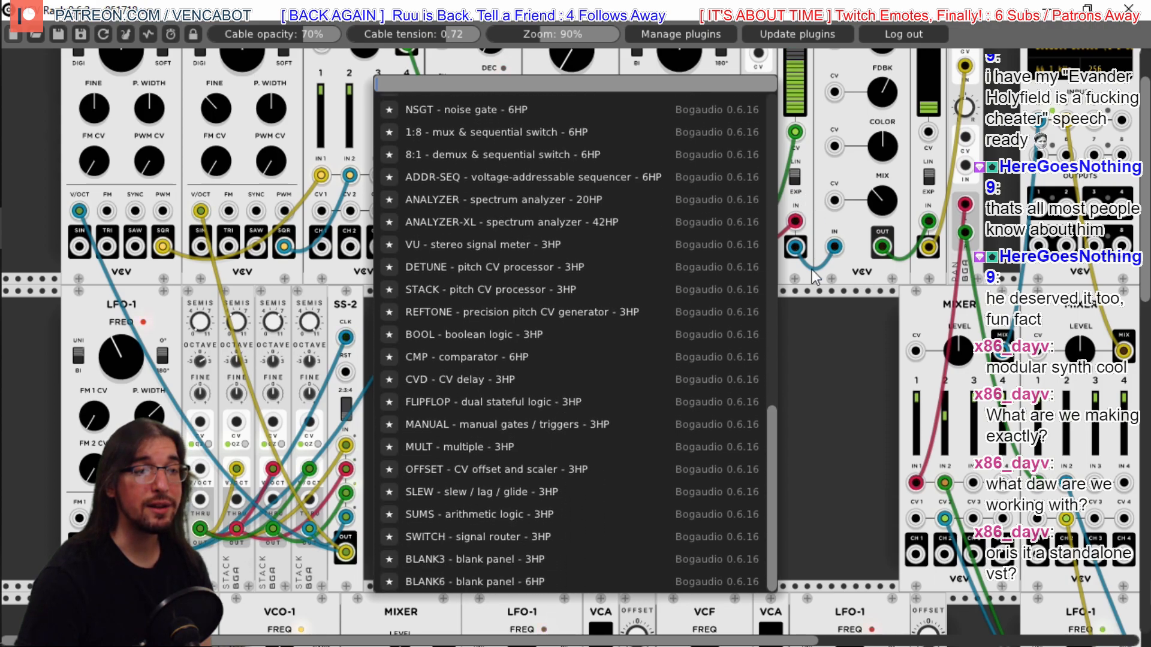
left_click(793, 325)
right_click(793, 325)
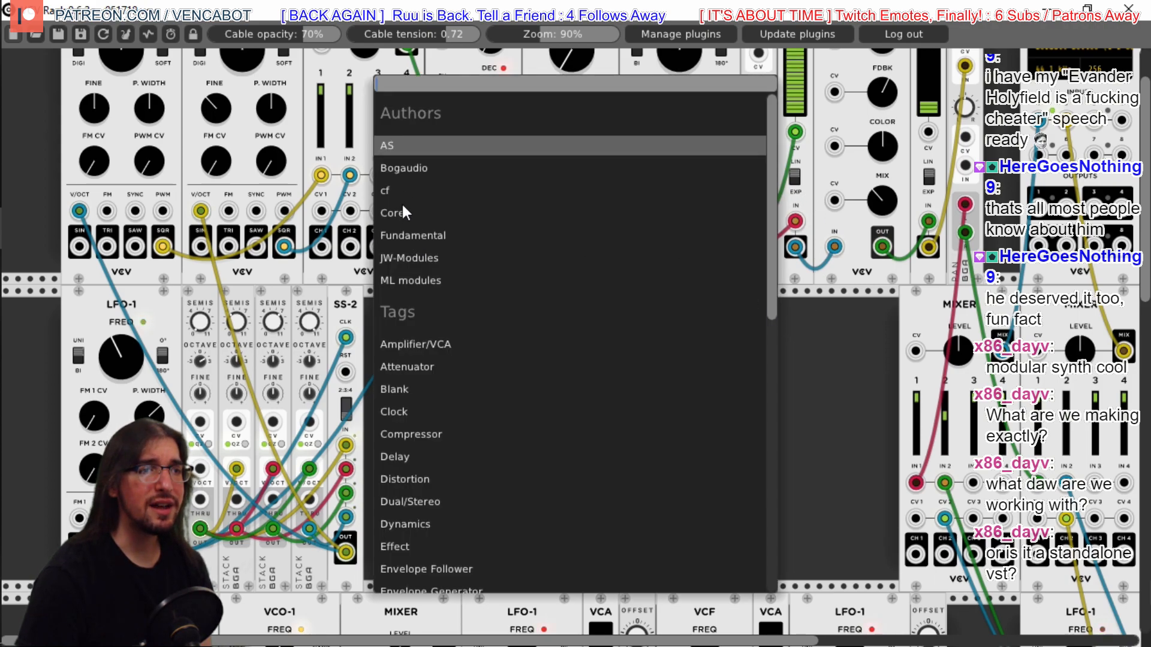
left_click(405, 147)
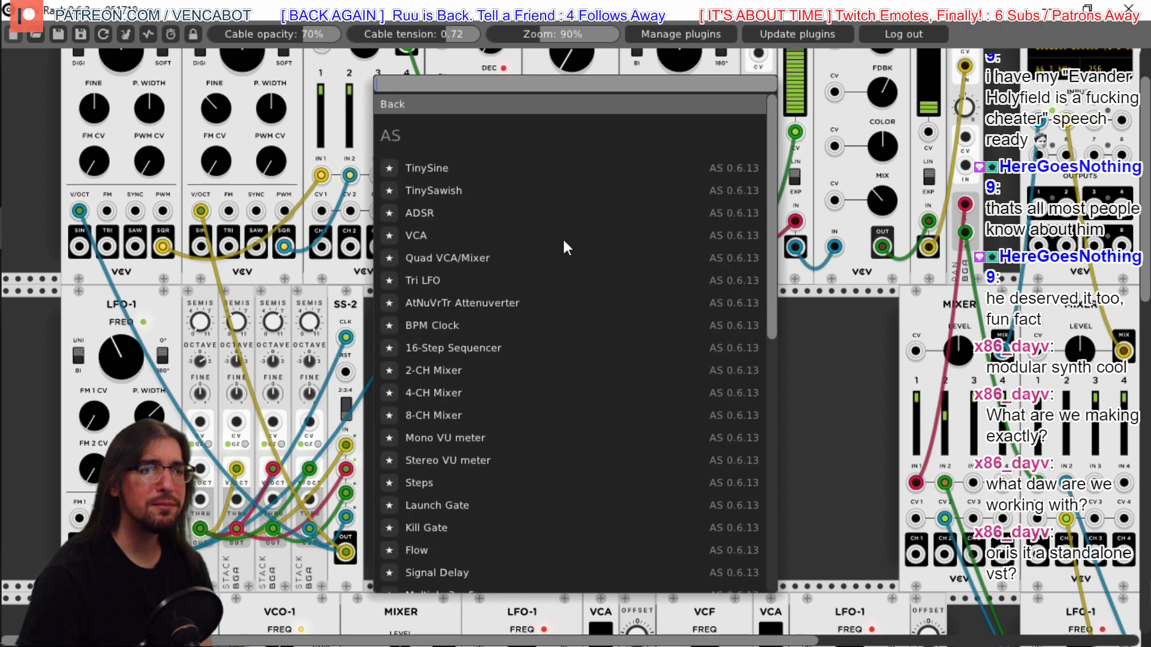
scroll(762, 249, "down", 10)
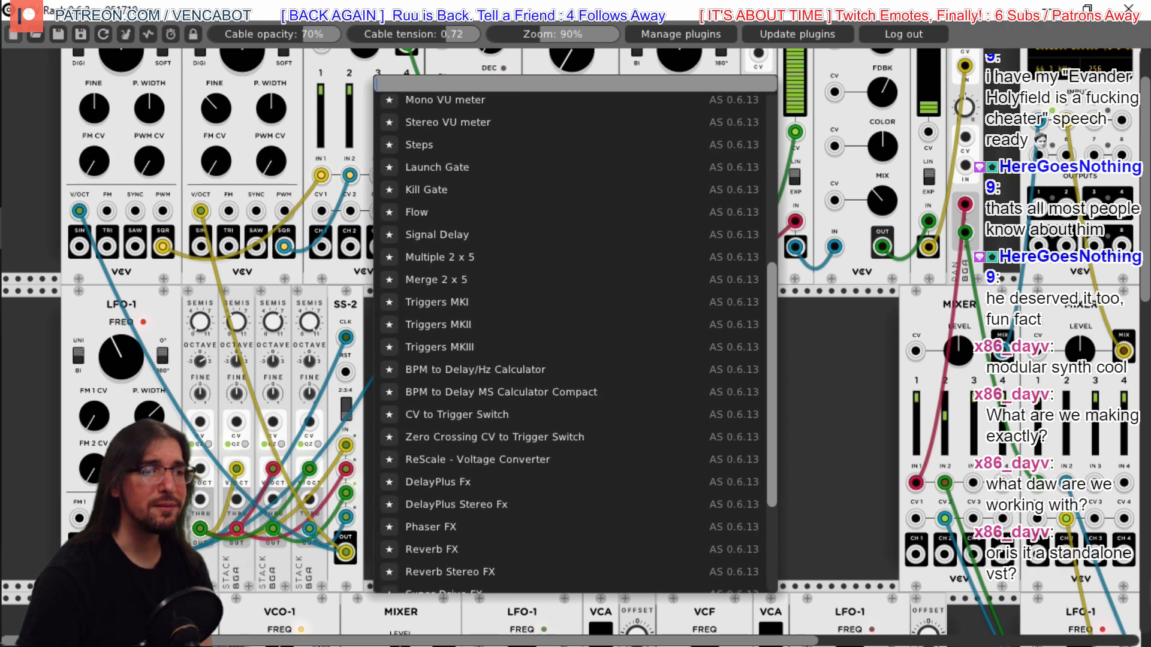
scroll(762, 250, "down", 1)
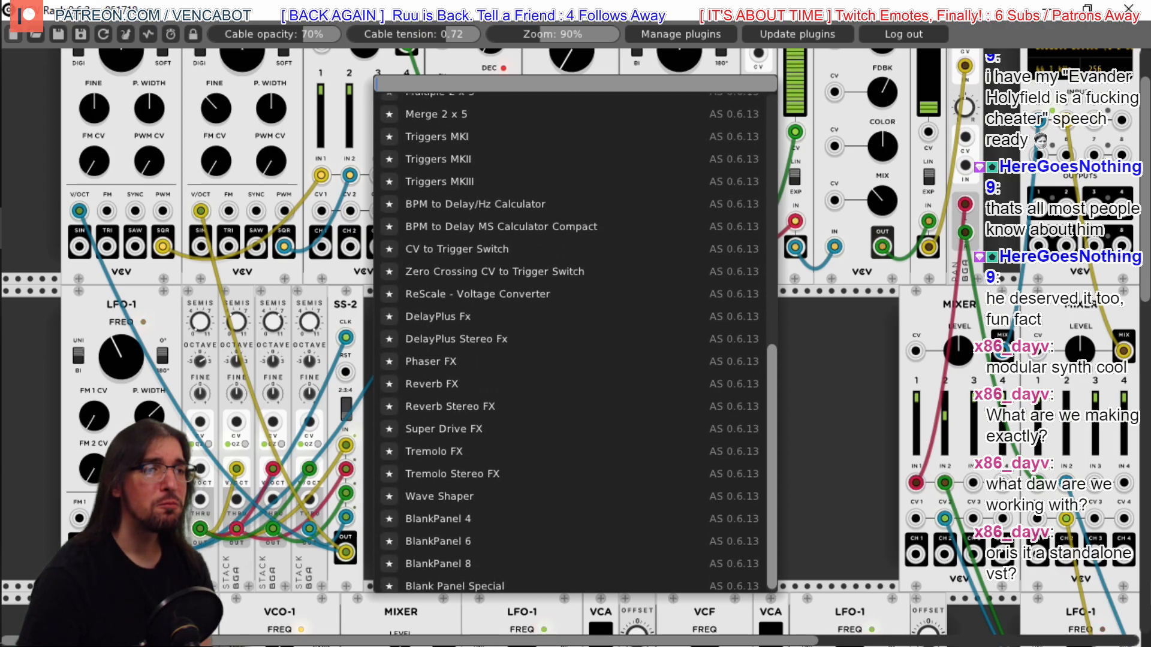
scroll(761, 250, "up", 7)
scroll(576, 336, "up", 5)
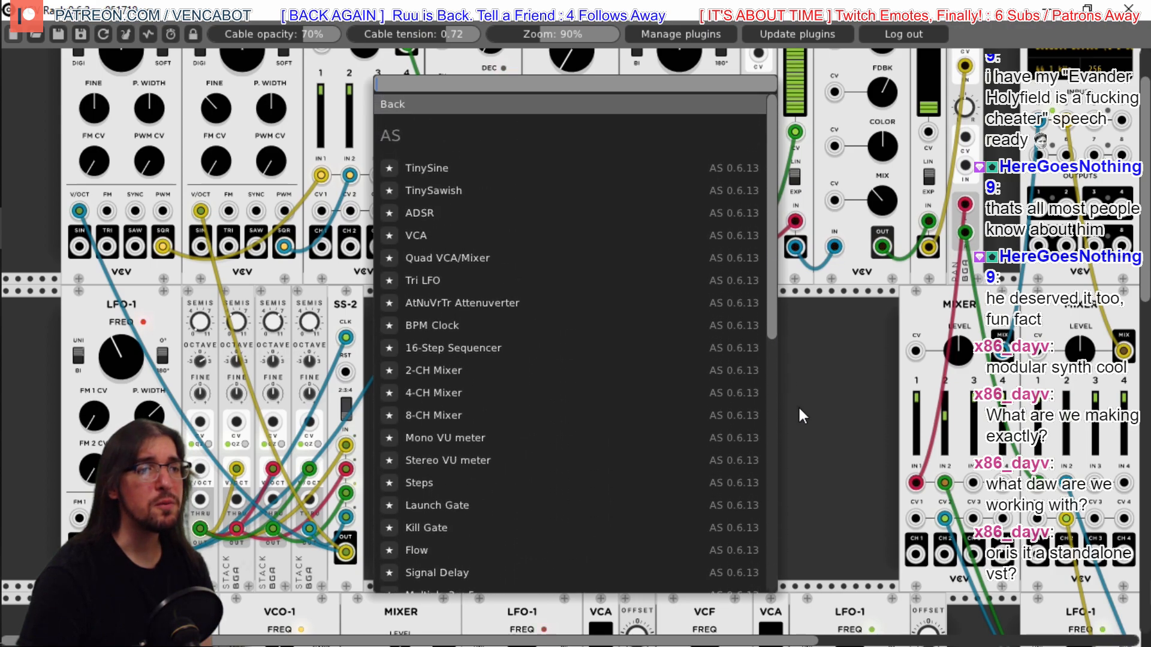
left_click(811, 370)
Add a JW-Modules Quantizer after the new OFFSET in the sequencer row, leaving a small gap between them
right_click(696, 324)
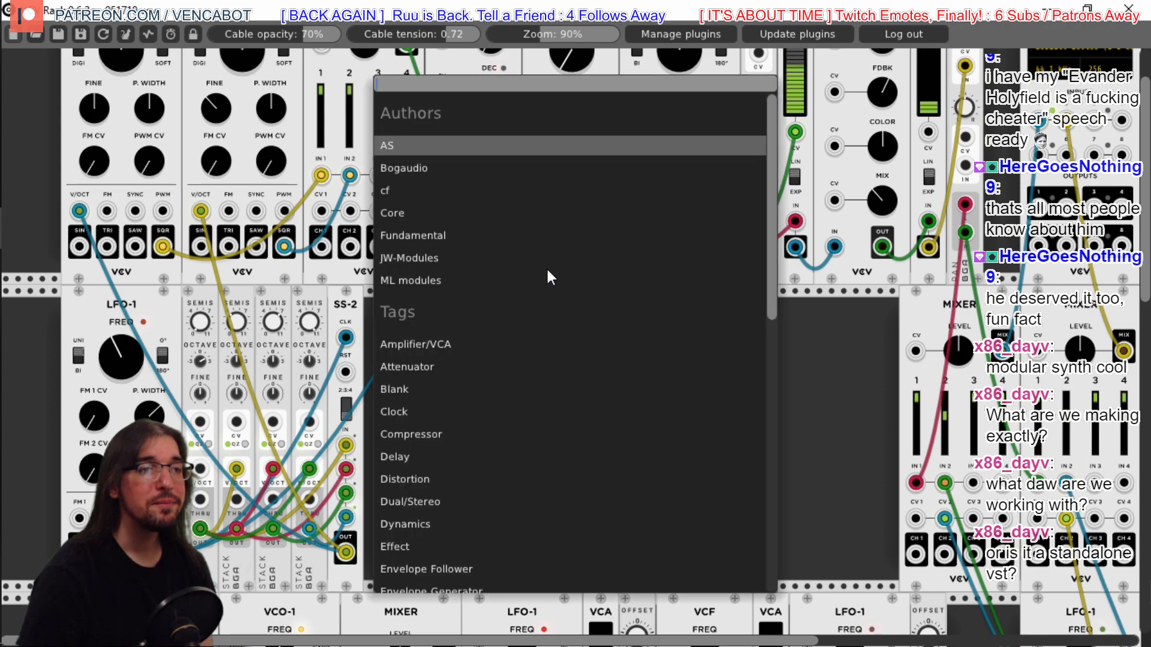
left_click(412, 258)
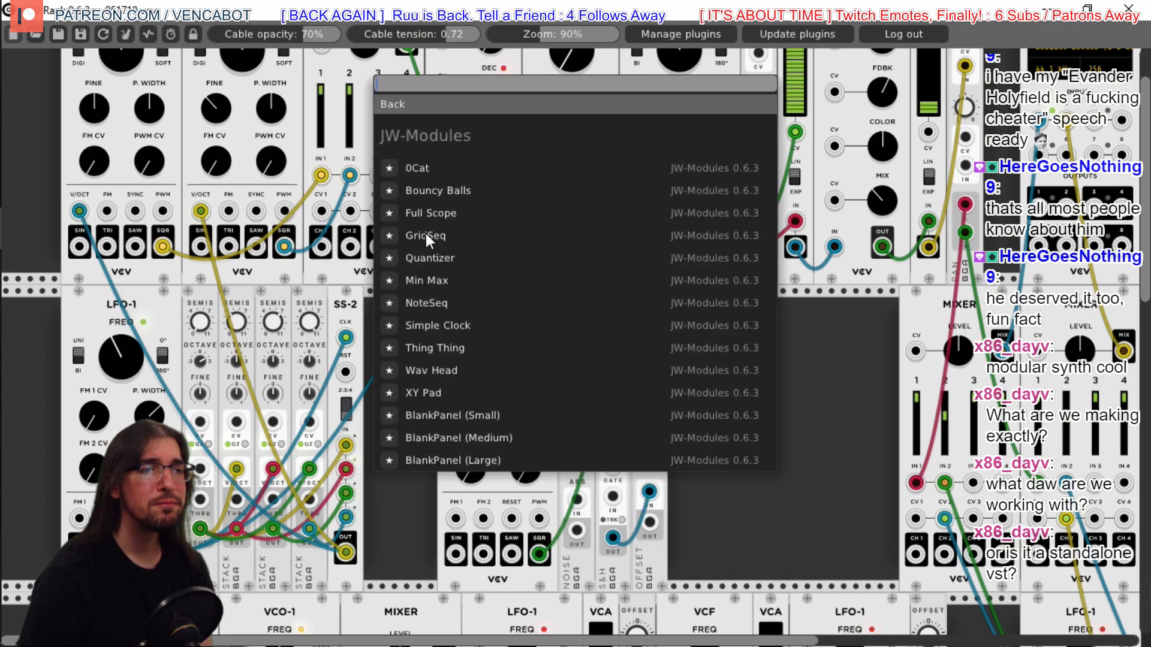
left_click(426, 252)
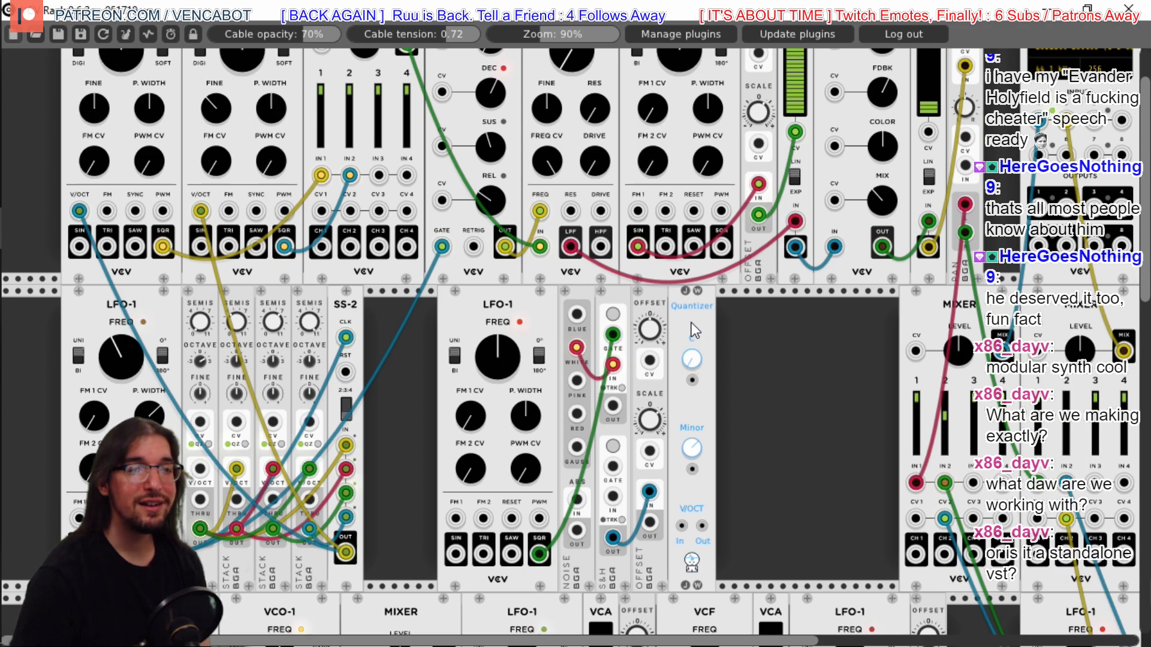
left_click_drag(689, 304, 701, 304)
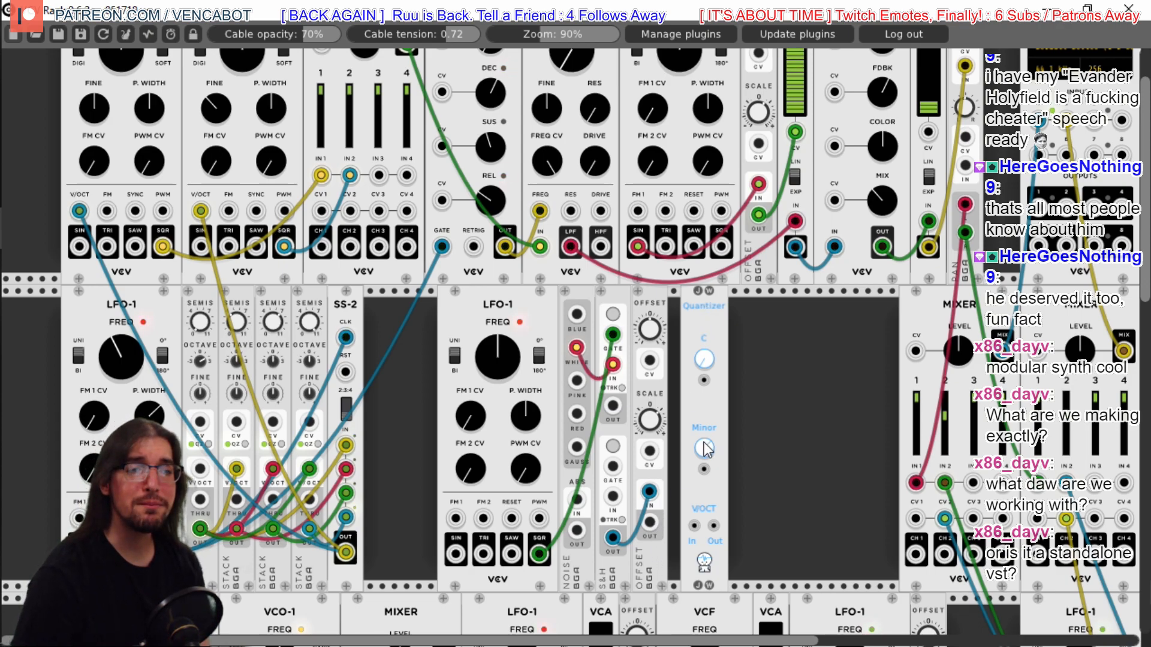
Set the Quantizer's scale to Major and patch OFFSET's OUT to its V/OCT In
left_click_drag(710, 456, 711, 429)
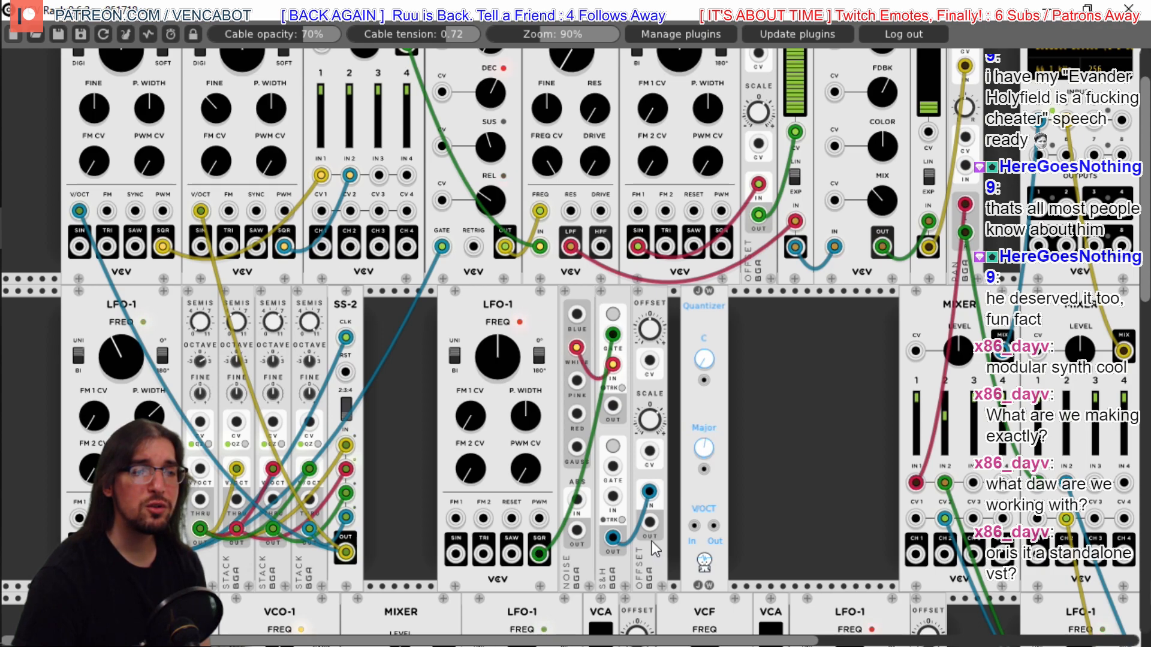
left_click_drag(652, 521, 693, 526)
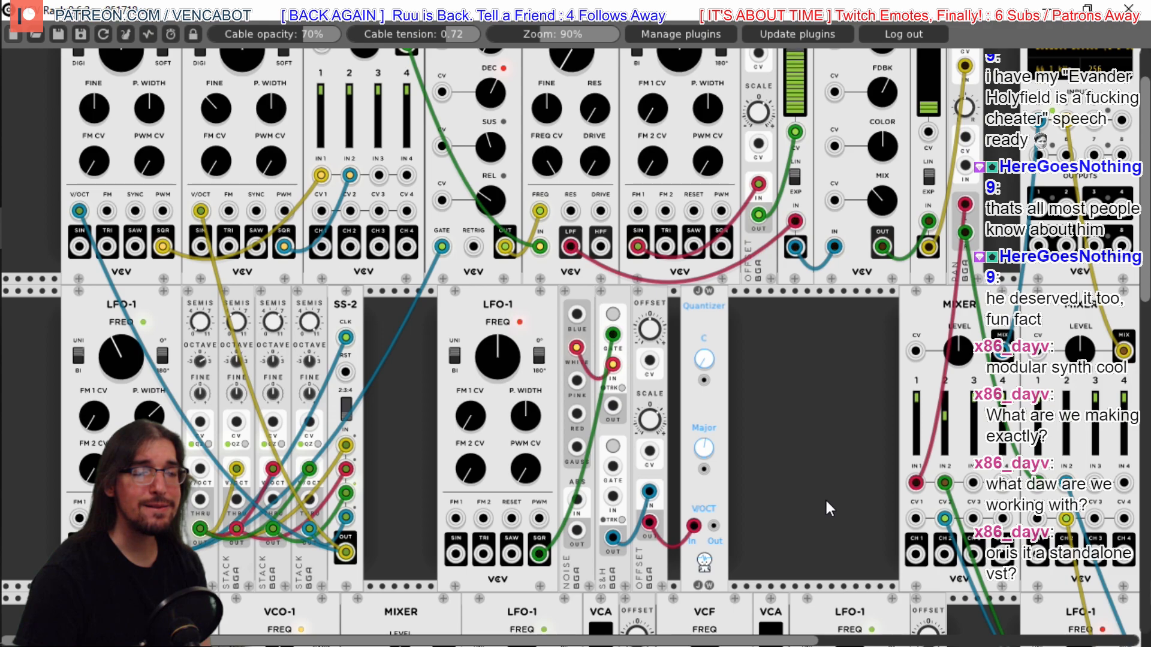
Disconnect the SS-2 pitch cables from the V/OCT inputs of both lead oscillators
scroll(120, 374, "up", 2)
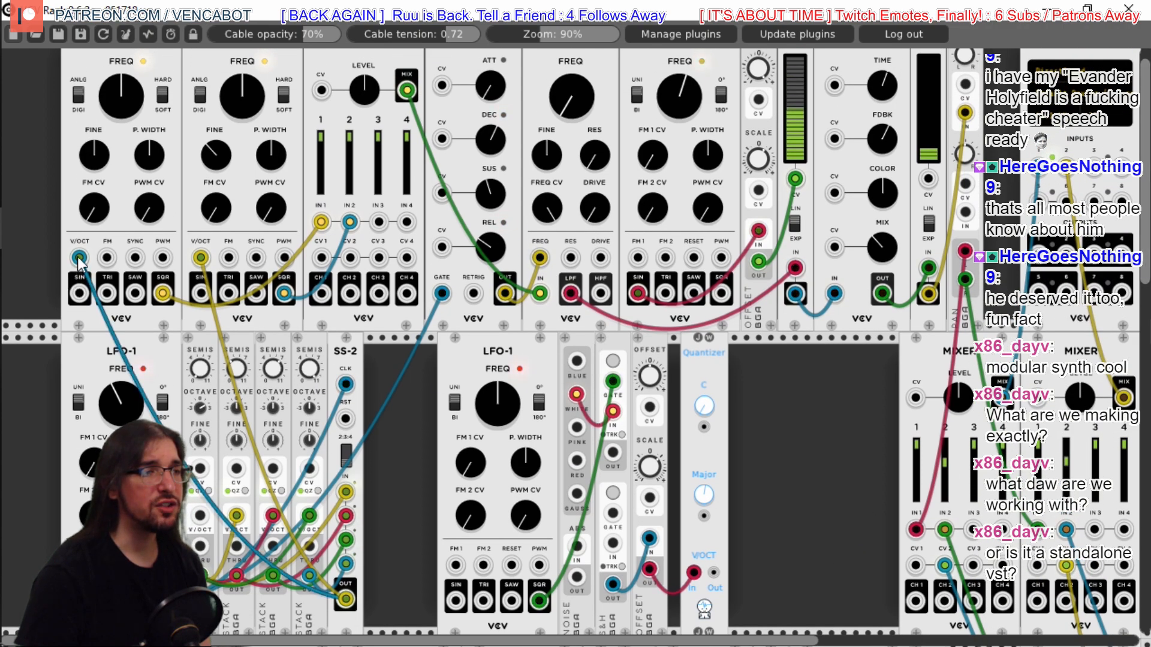
left_click_drag(78, 258, 386, 391)
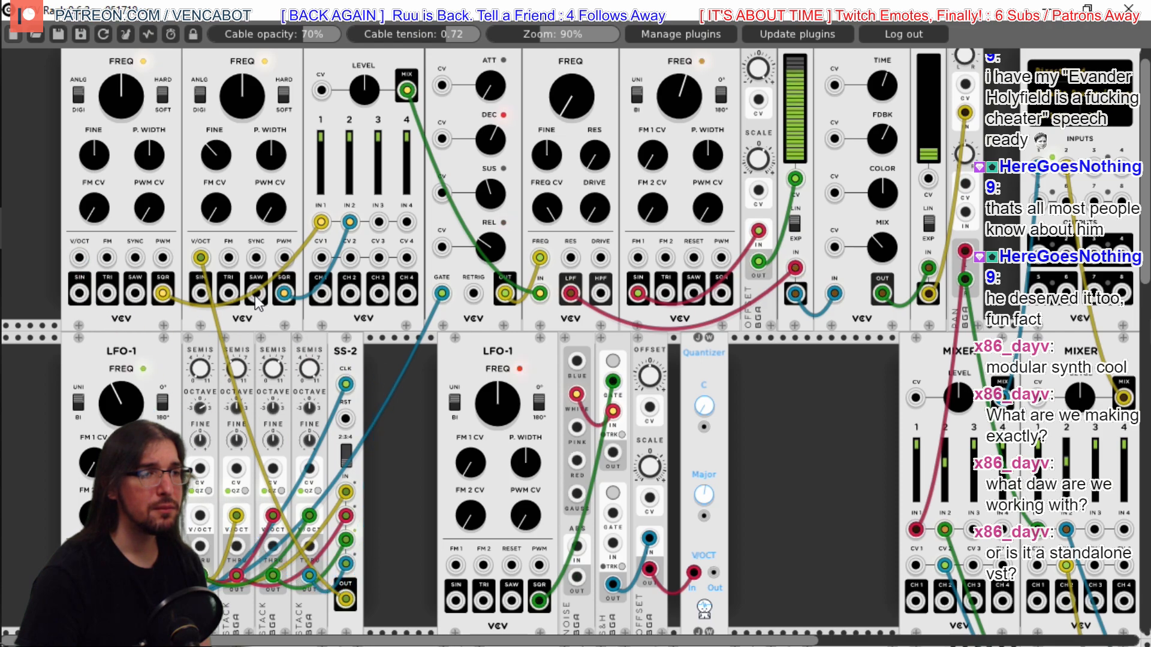
left_click_drag(201, 258, 373, 390)
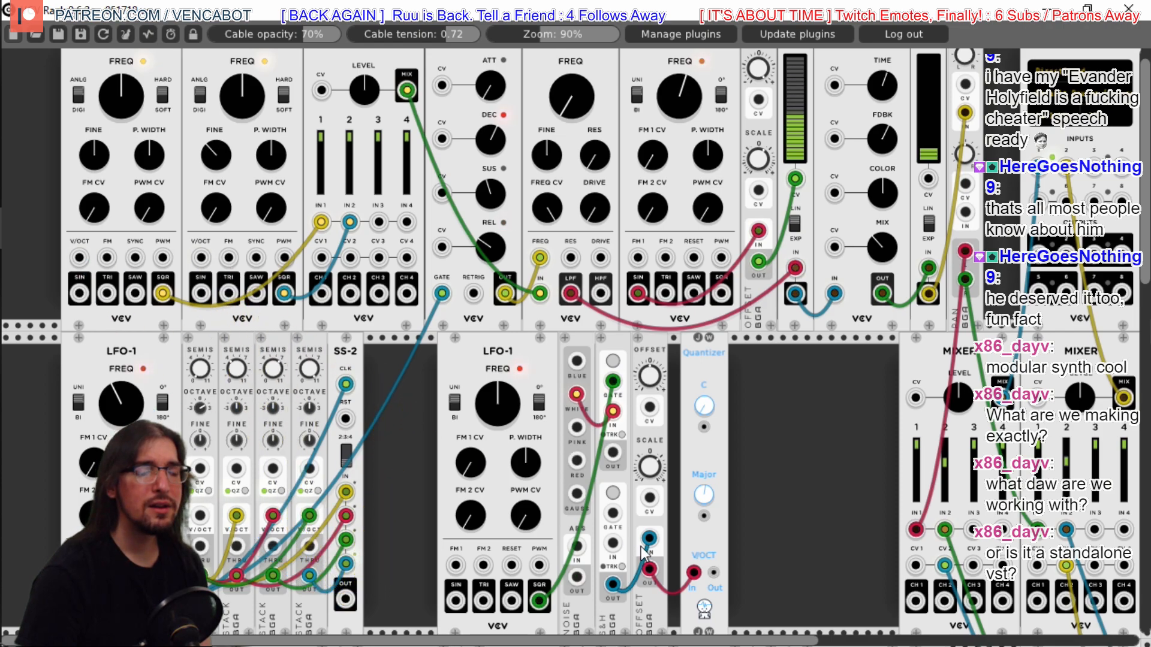
Patch the Quantizer's V/OCT Out to the V/OCT inputs of both lead VCO-1 oscillators
left_click_drag(714, 572, 79, 257)
left_click_drag(713, 573, 202, 258)
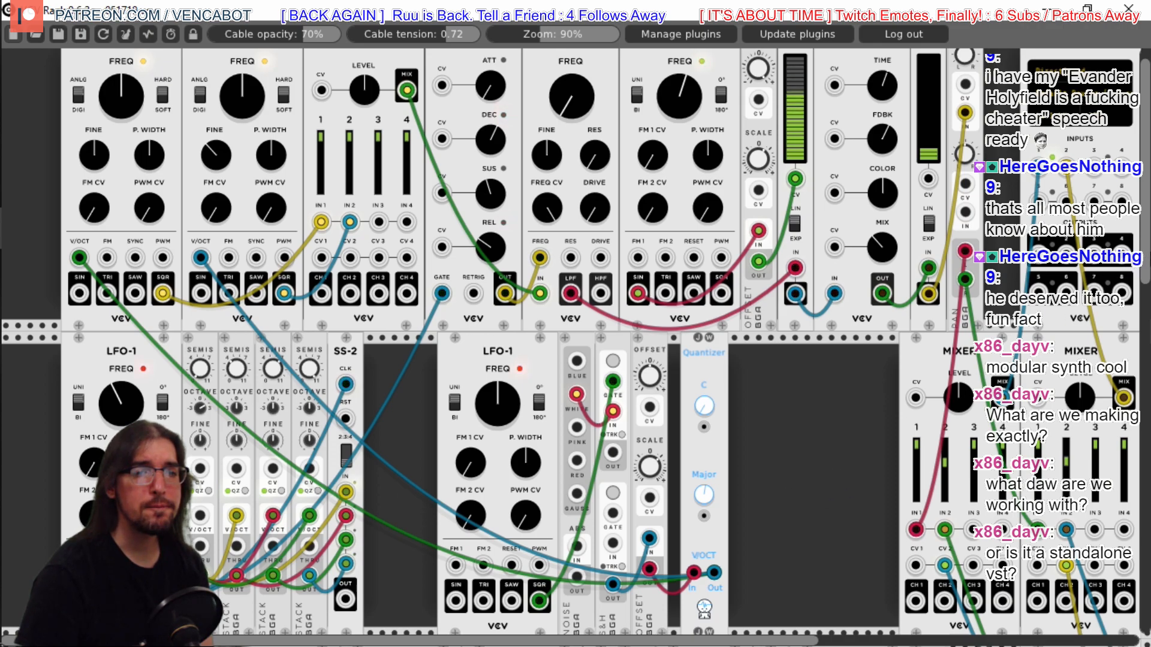
Move the S&H cable feeding OFFSET to the first section's OUT and slide the Quantizer flush against OFFSET
scroll(747, 376, "down", 3)
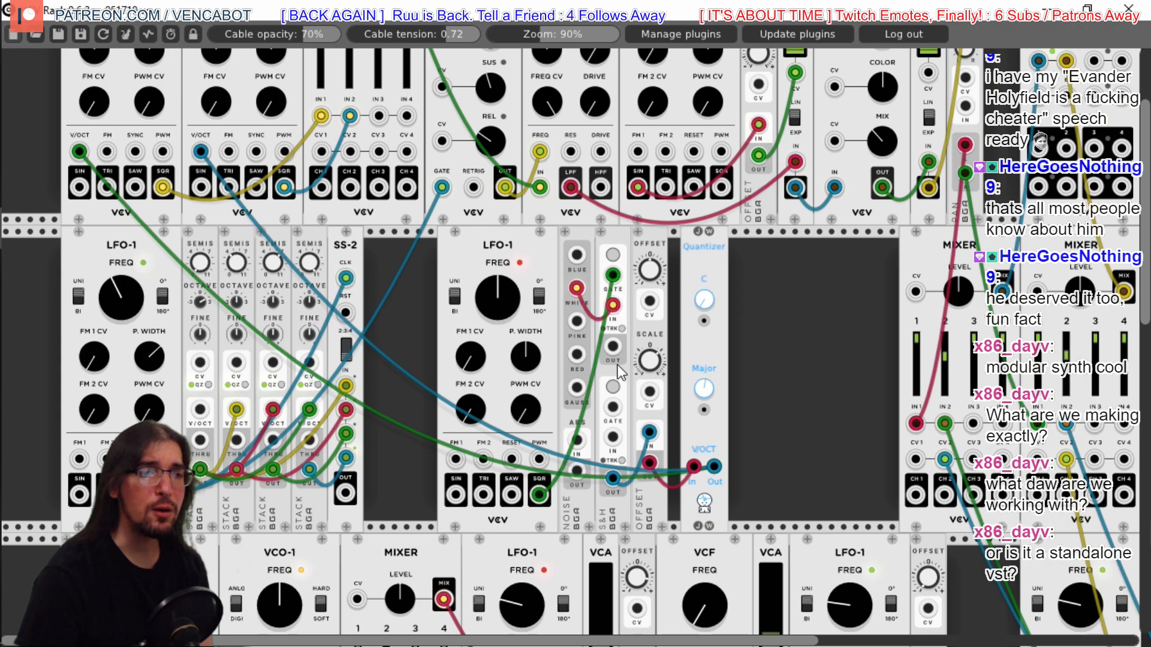
left_click_drag(613, 478, 612, 352)
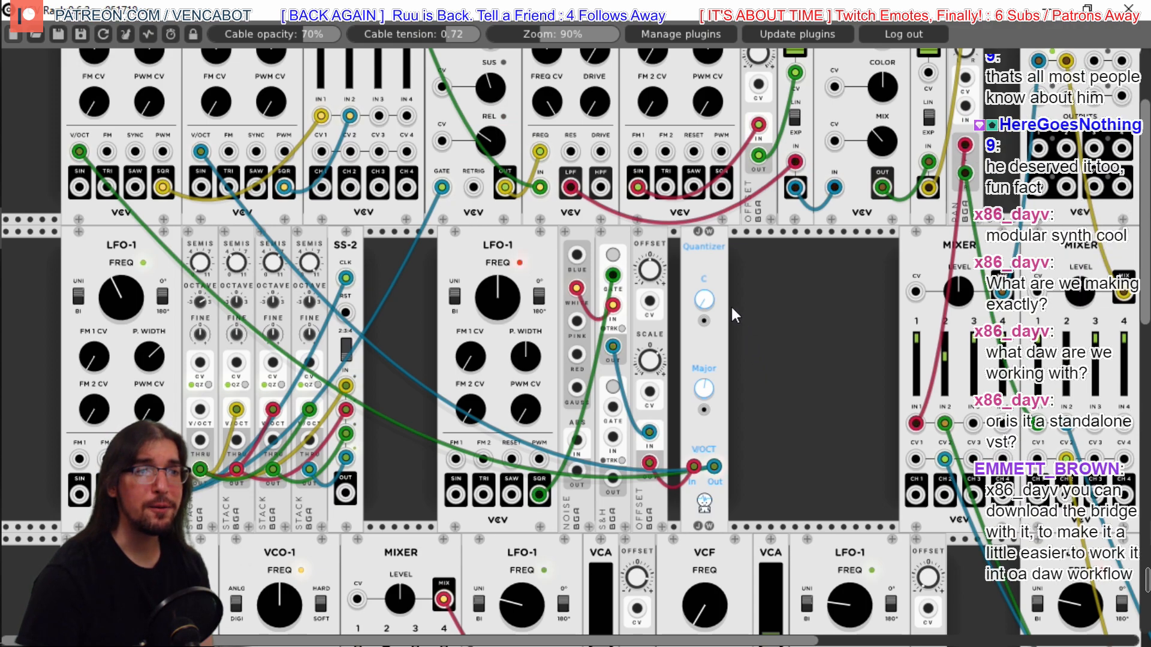
left_click_drag(706, 256, 697, 256)
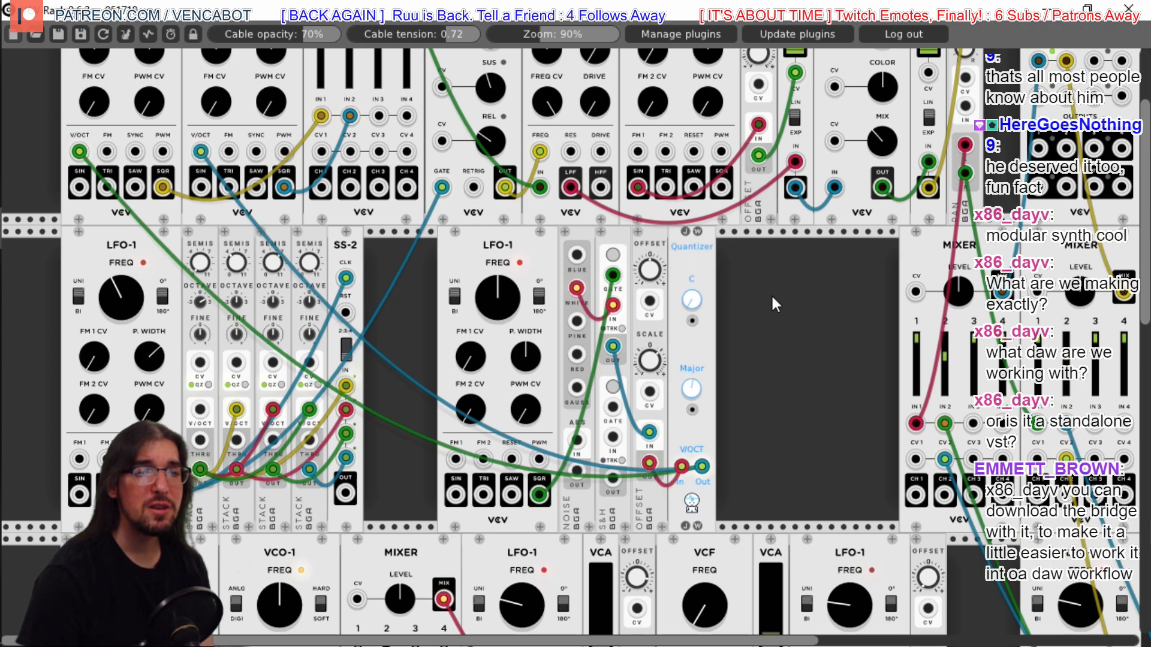
Add a Fundamental Scope directly beside the Quantizer and patch the Quantizer's Out to the Scope's X IN
right_click(768, 276)
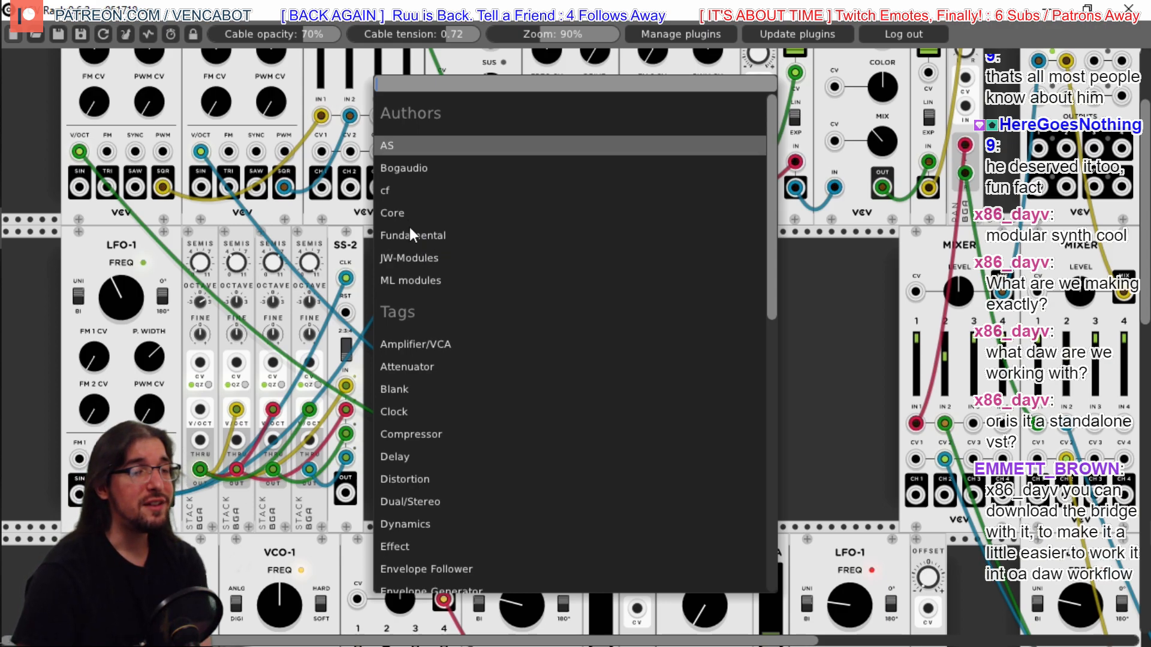
left_click(781, 323)
right_click(737, 285)
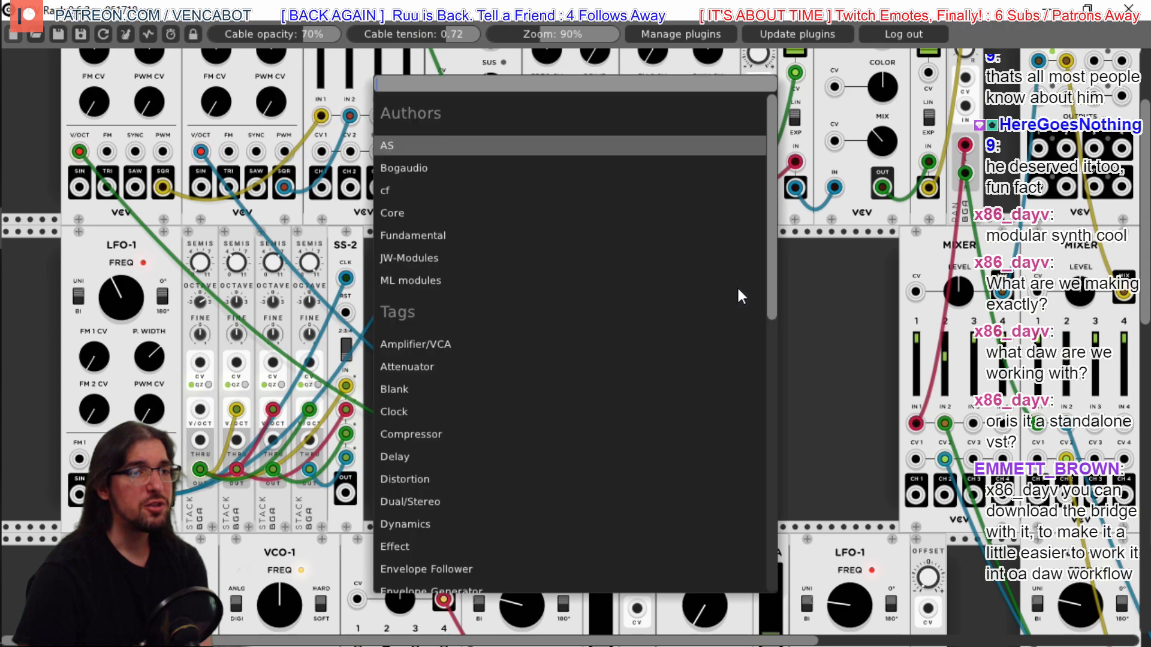
left_click(426, 235)
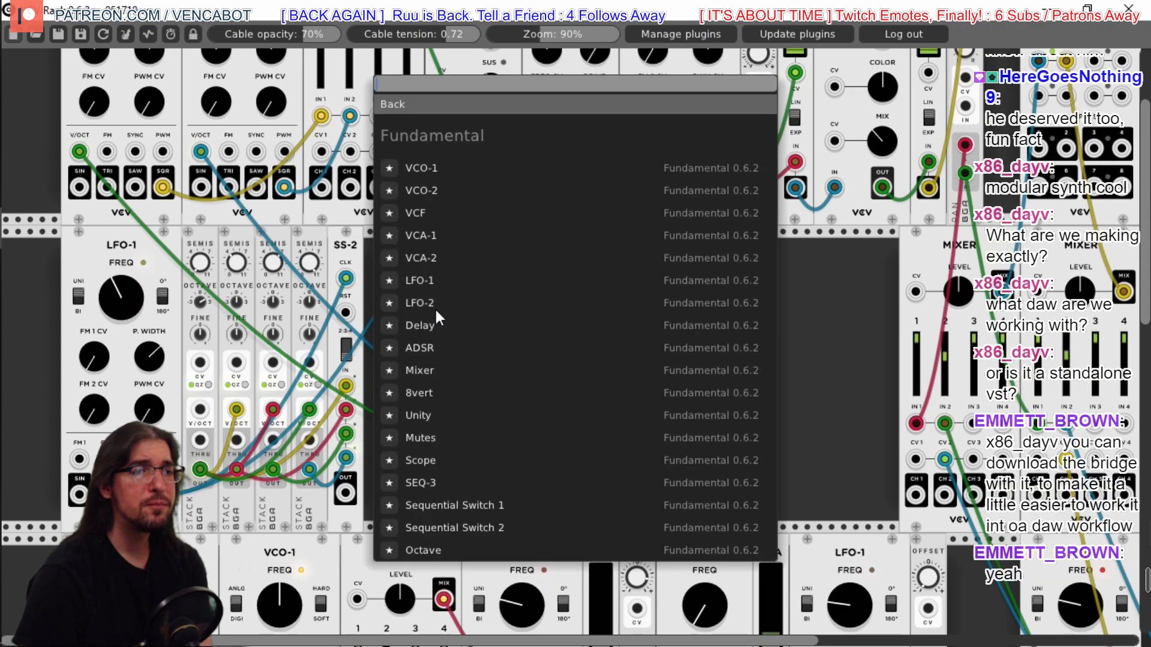
left_click(423, 460)
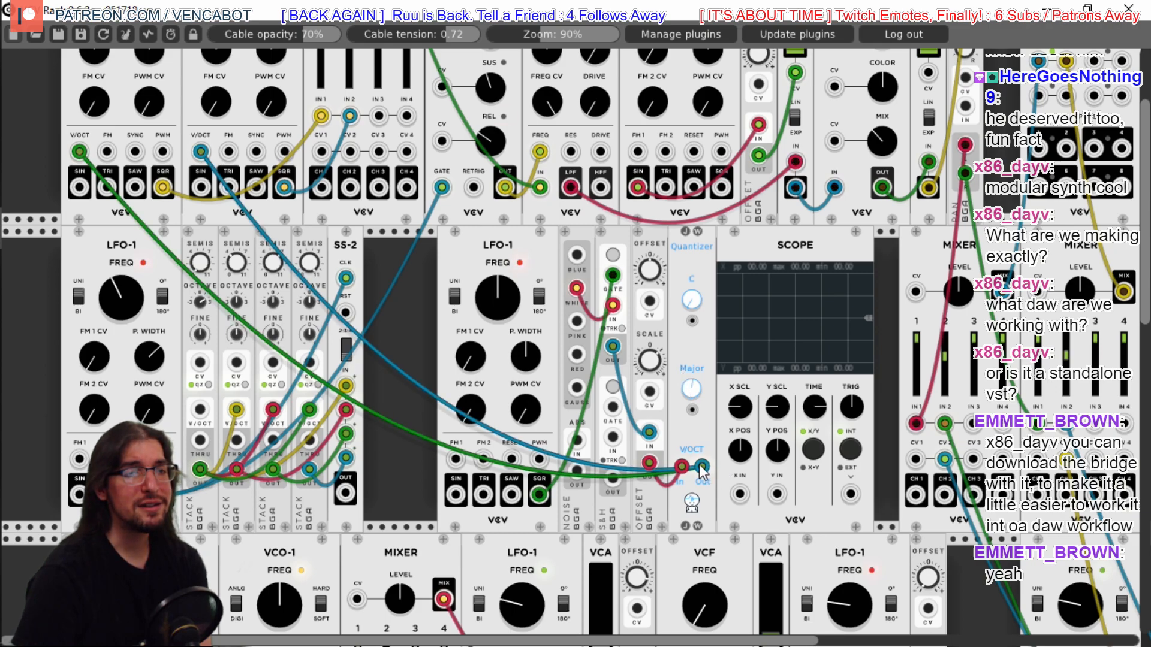
left_click_drag(703, 467, 741, 494)
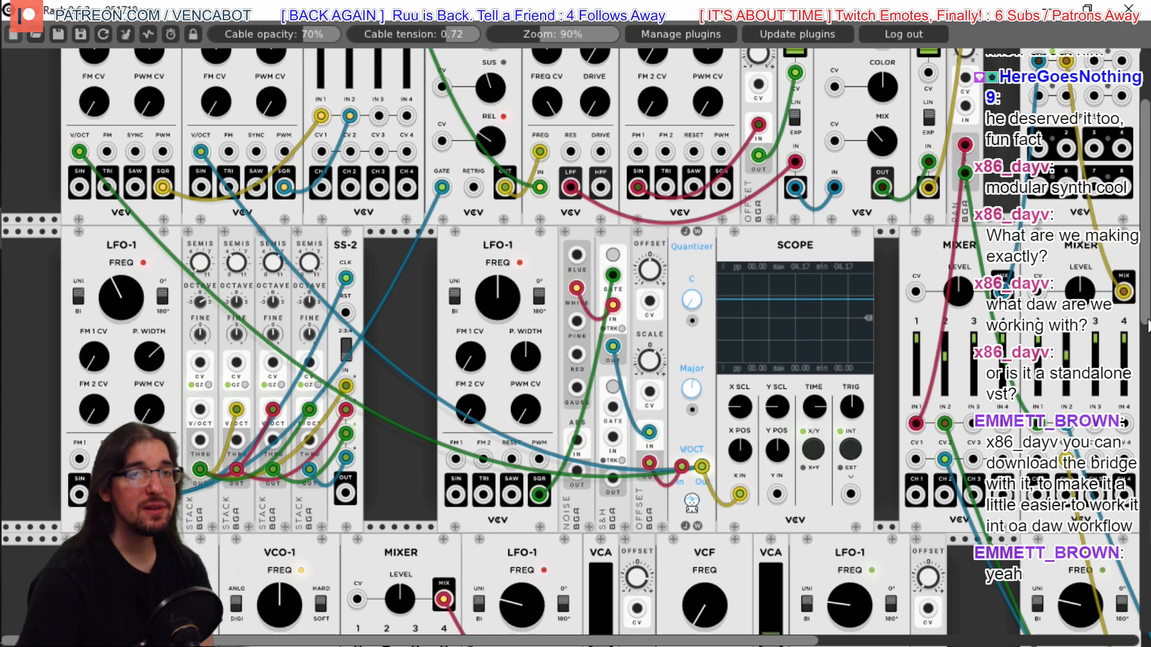
Replace the lead ADSR's GATE cable with one from the SQR output of the LFO-1 clocking the S&H
scroll(495, 280, "up", 1)
scroll(494, 279, "up", 3)
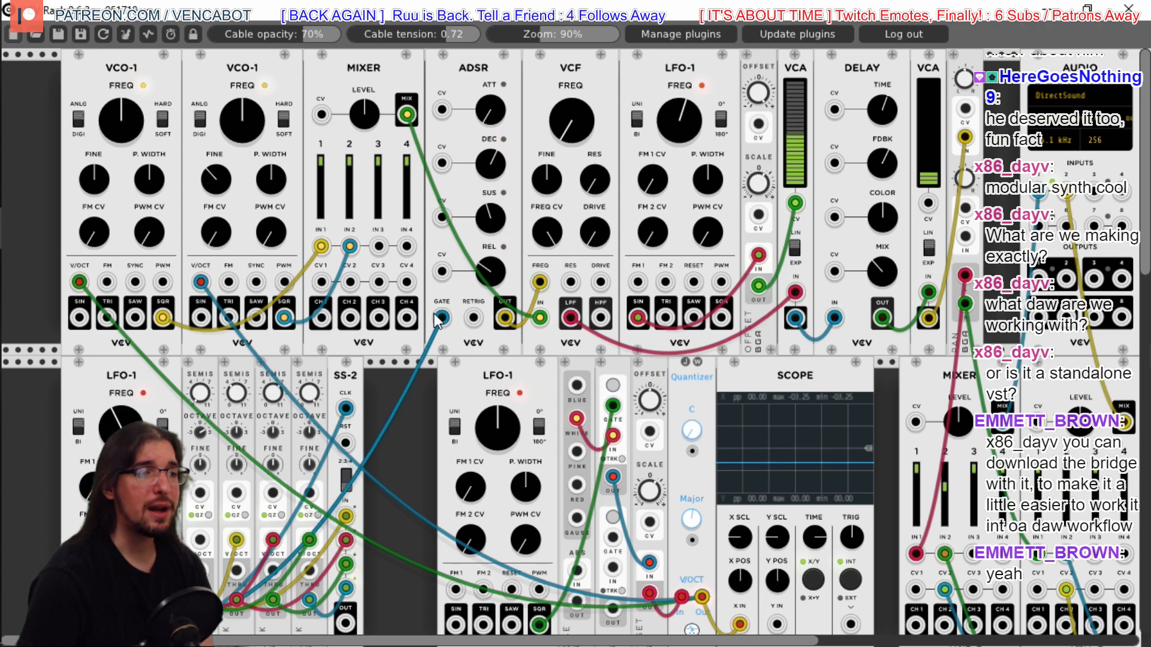
left_click_drag(442, 319, 422, 384)
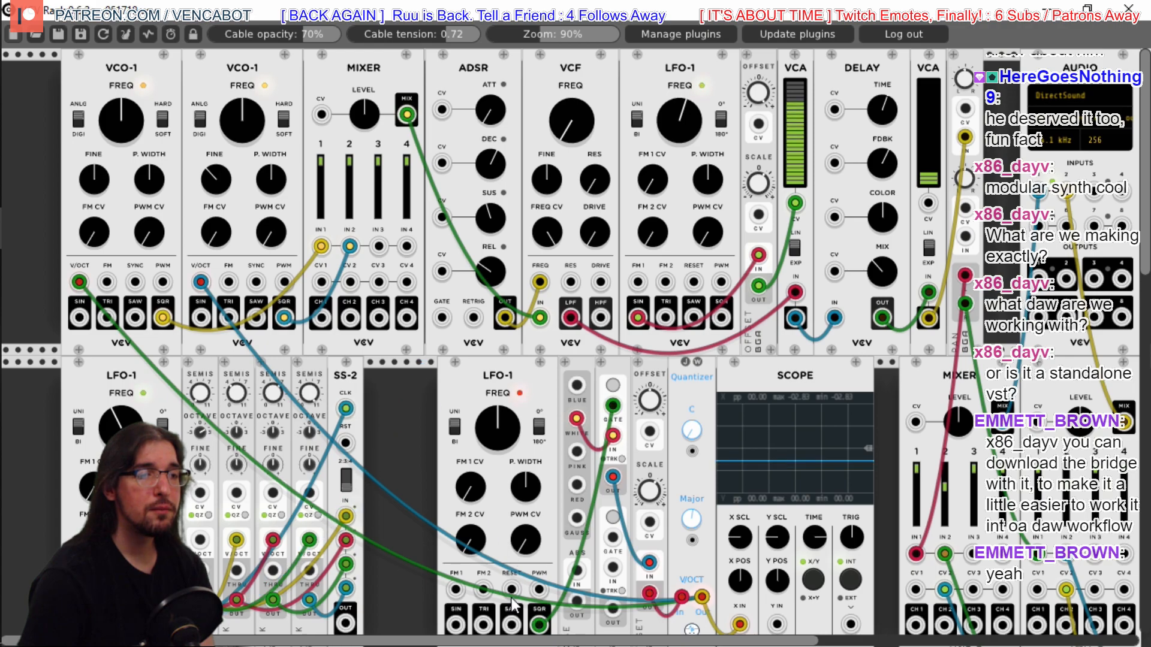
left_click_drag(541, 628, 442, 170)
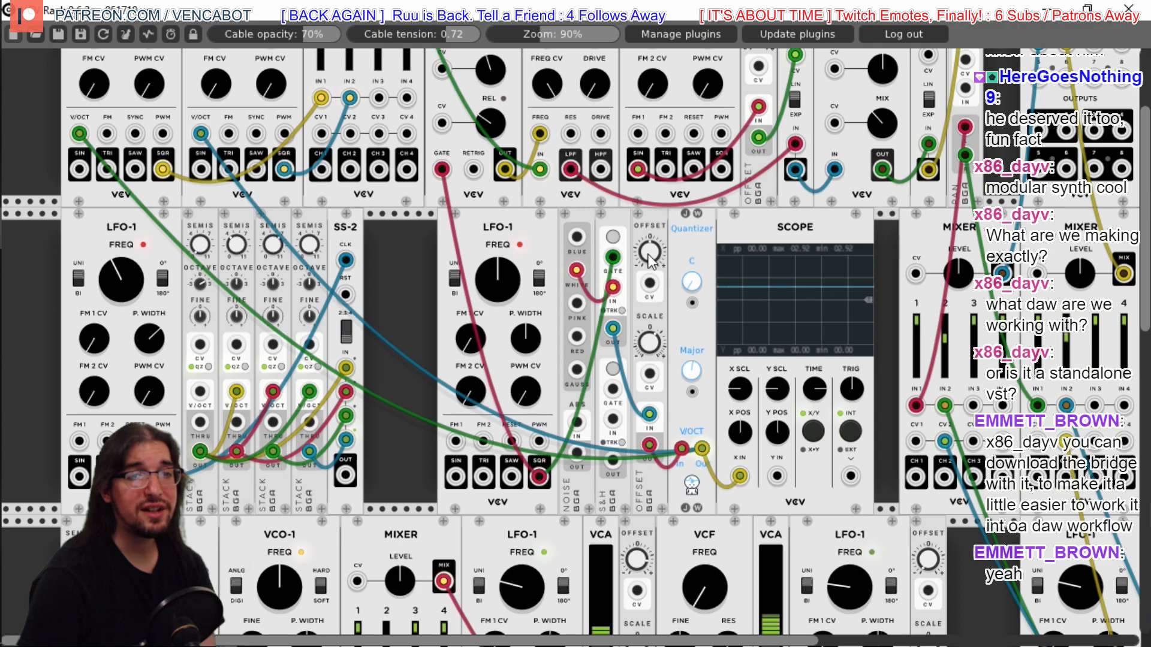
Try a slight adjustment of OFFSET's offset knob and the Quantizer's Mixolyd scale, and return the scale to Major
left_click_drag(649, 254, 649, 245)
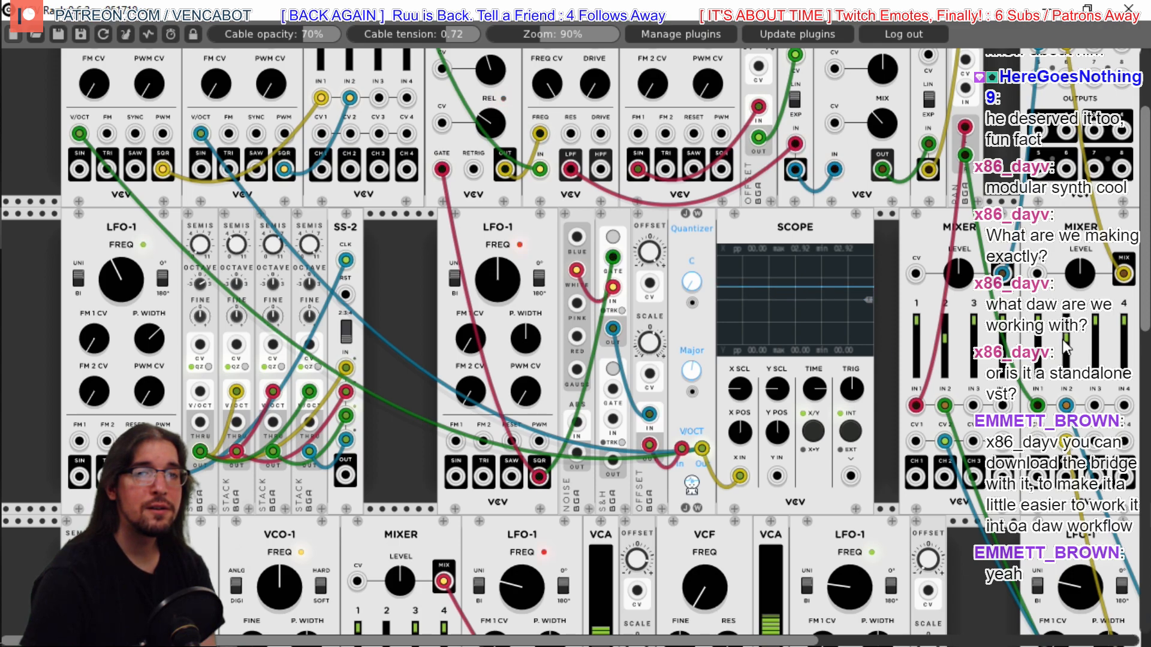
scroll(786, 402, "up", 4)
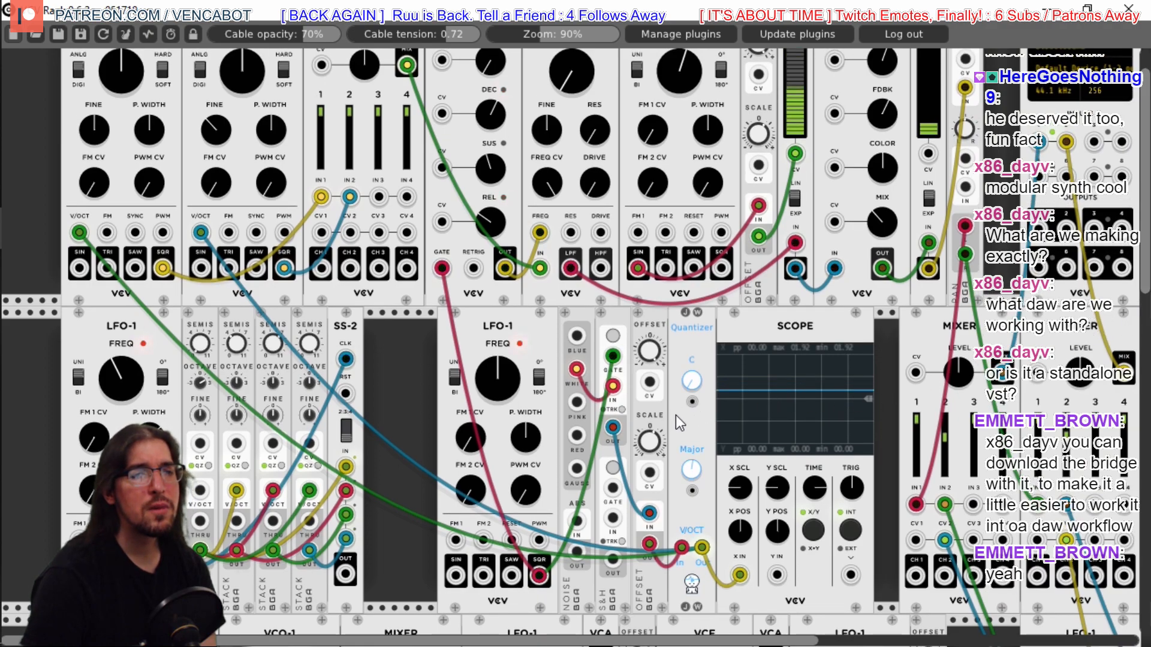
mouse_move(692, 470)
left_mouse_down()
mouse_move(691, 497)
mouse_move(692, 422)
mouse_move(691, 465)
left_mouse_up()
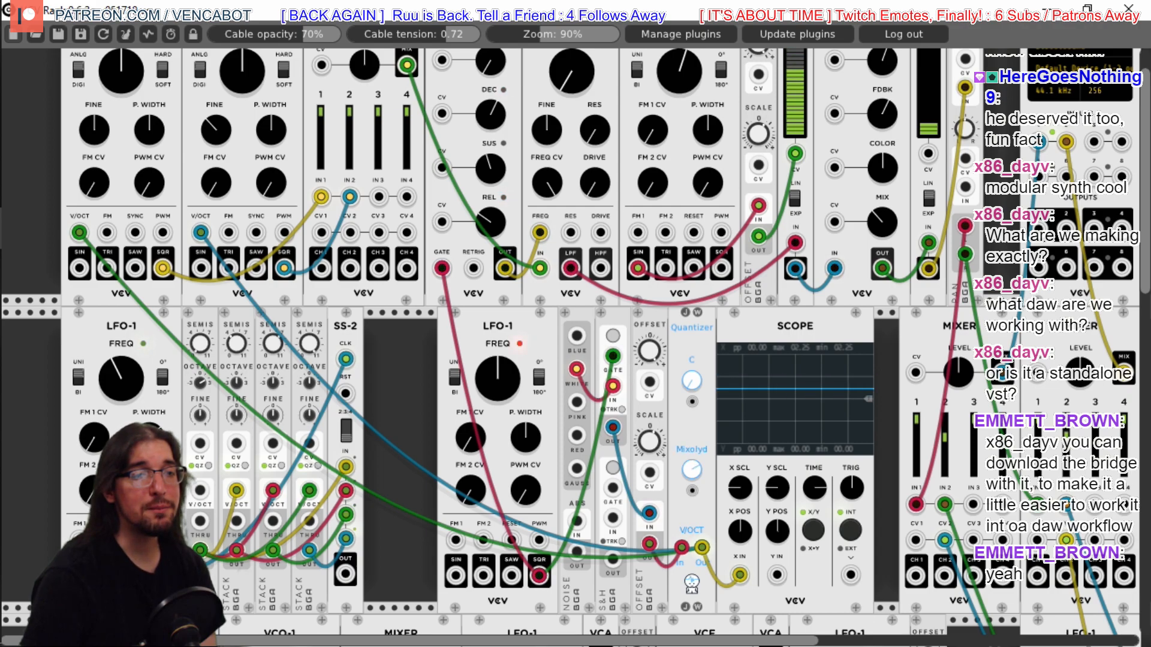
left_click_drag(692, 470, 693, 475)
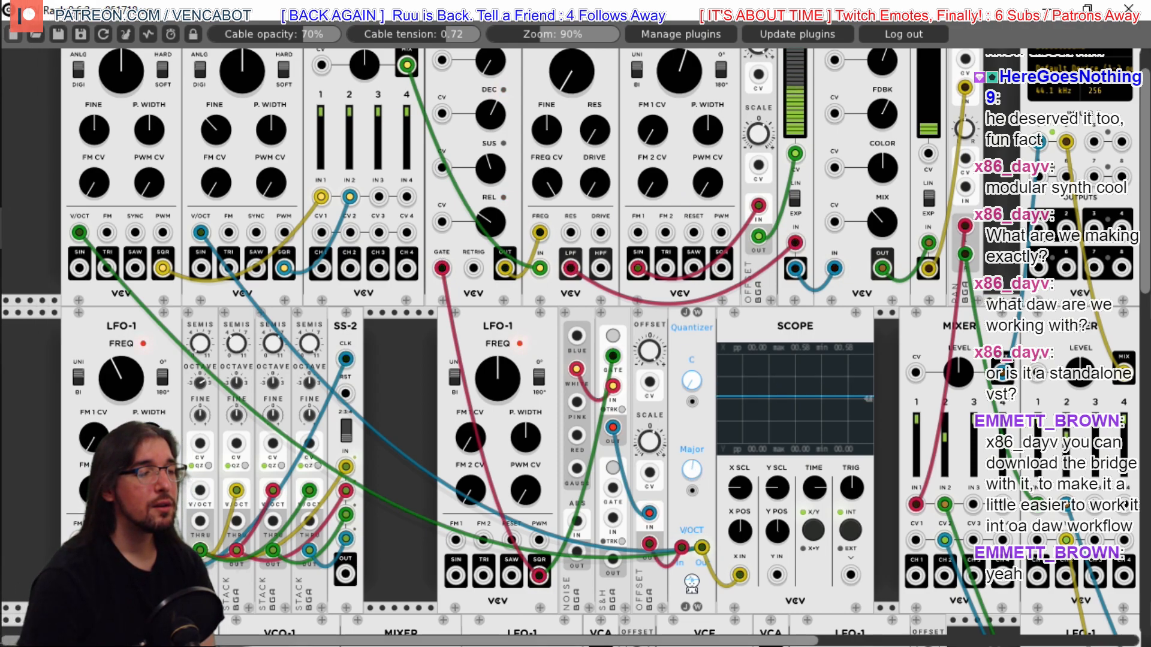
right_click(15, 341)
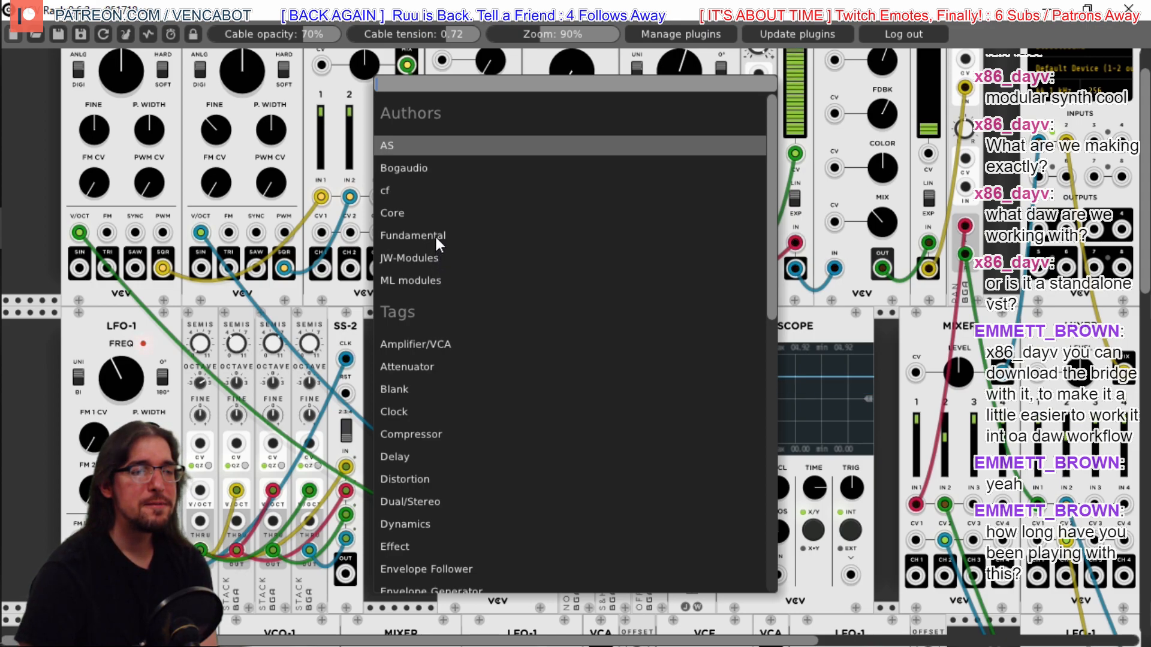
left_click(888, 402)
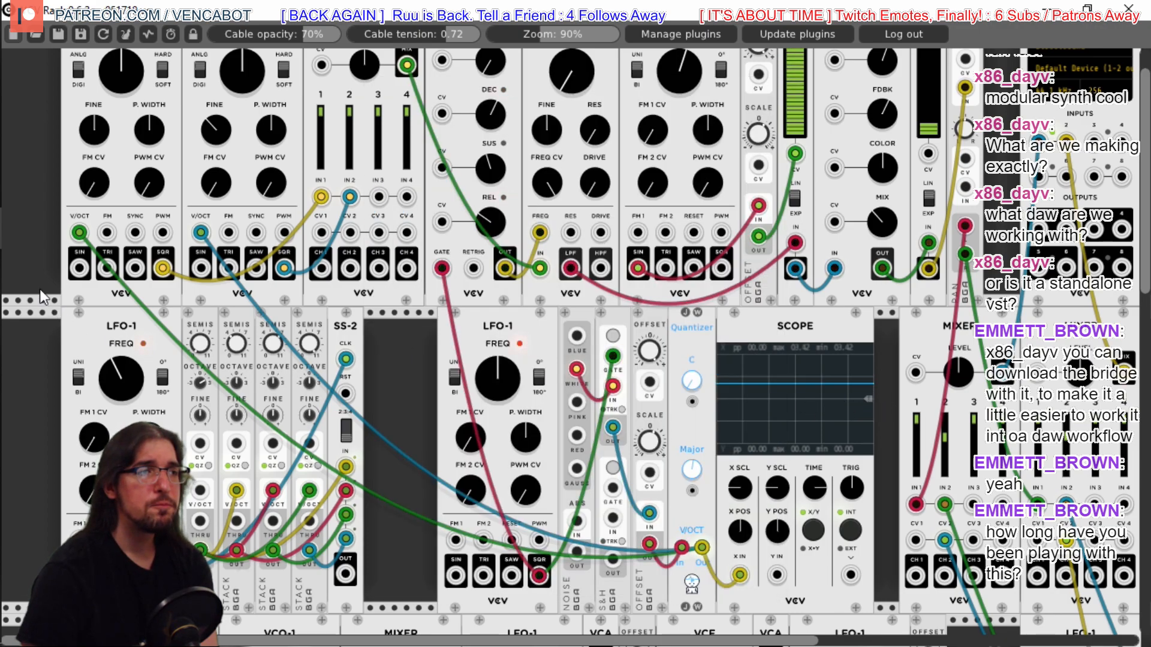
scroll(18, 234, "up", 2)
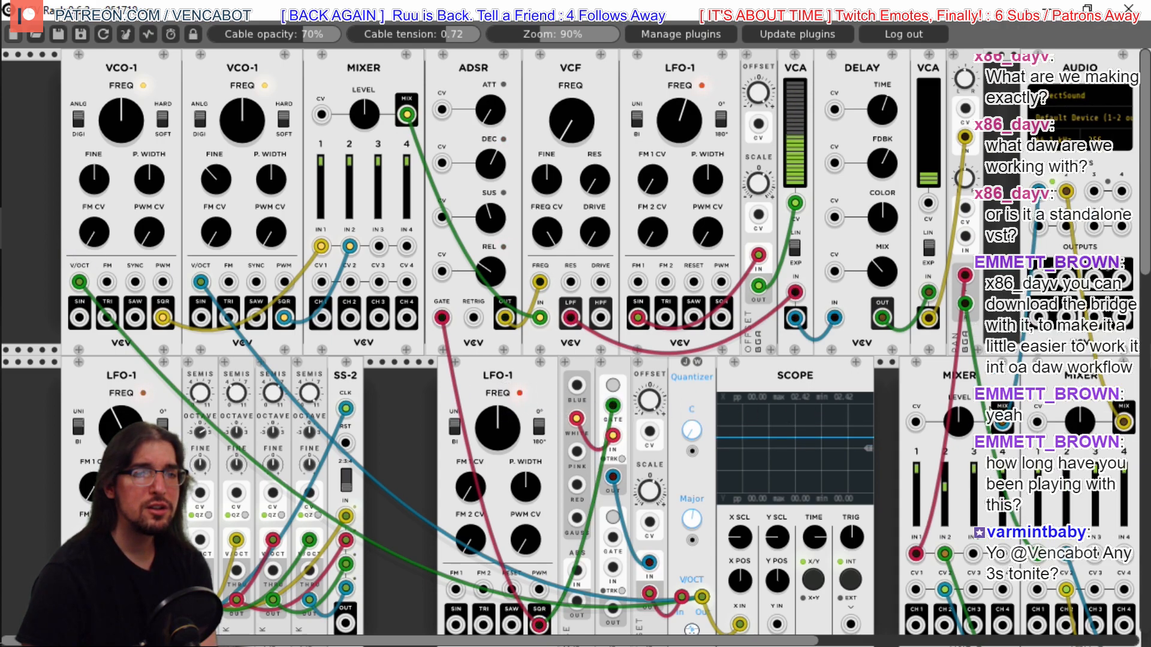
Shift the second row's LFO-1, NOISE, S&H and OFFSET modules toward SS-2, closing the gap between them
scroll(521, 380, "down", 3)
scroll(592, 224, "down", 4)
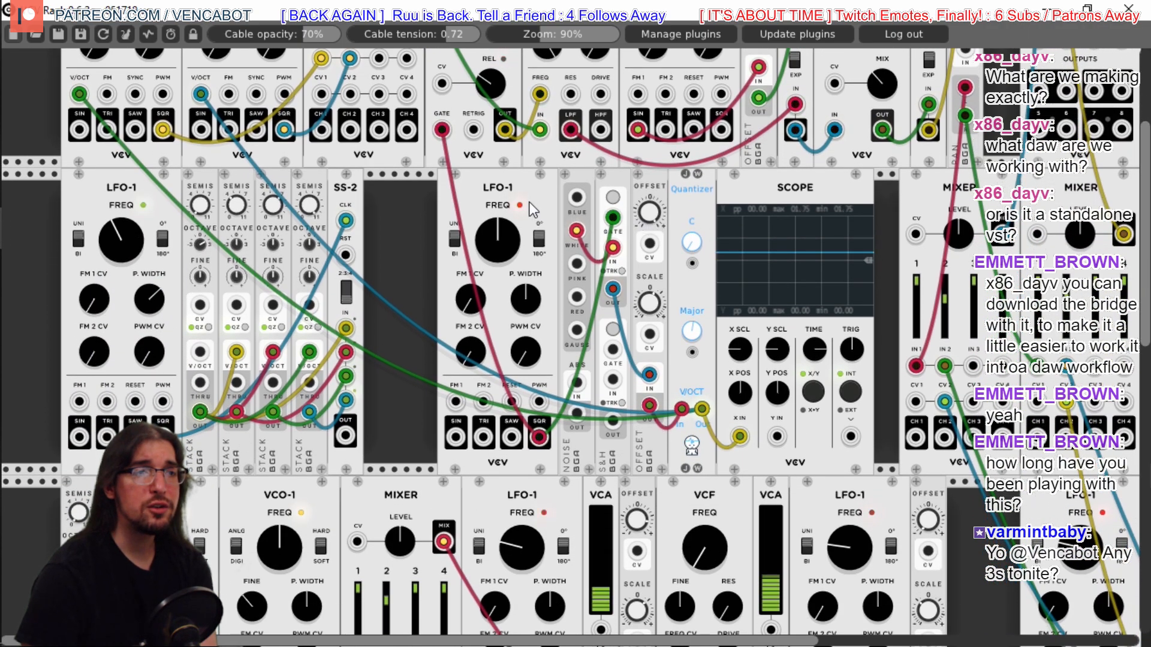
left_click_drag(510, 188, 436, 189)
left_click_drag(578, 179, 506, 181)
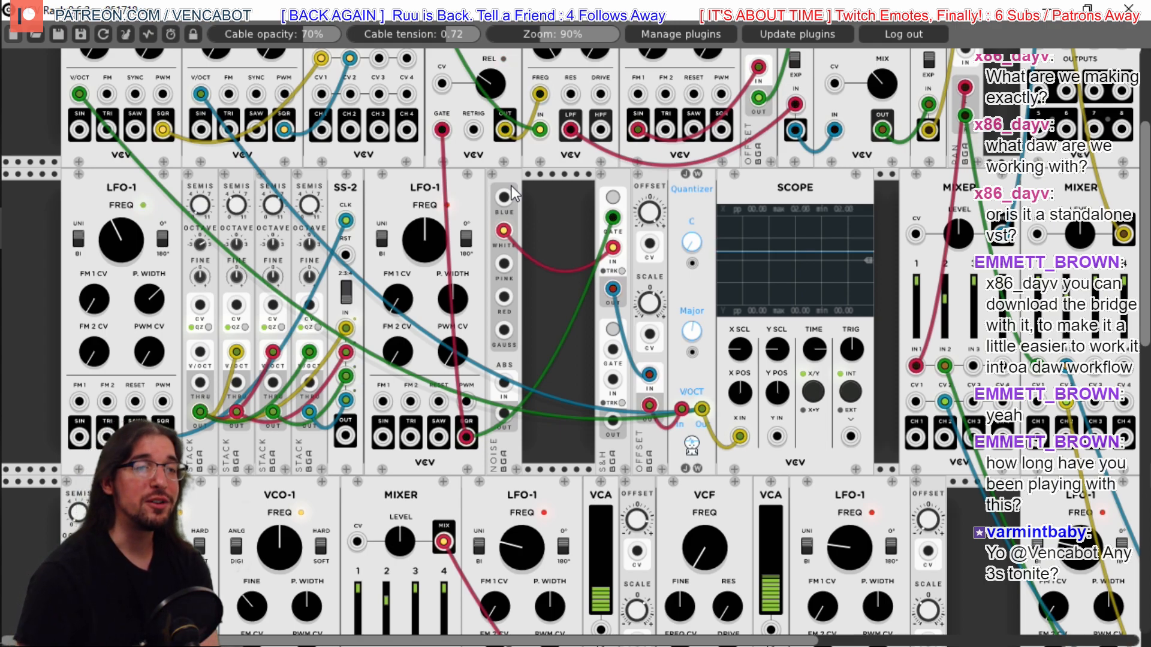
left_click_drag(613, 175, 538, 181)
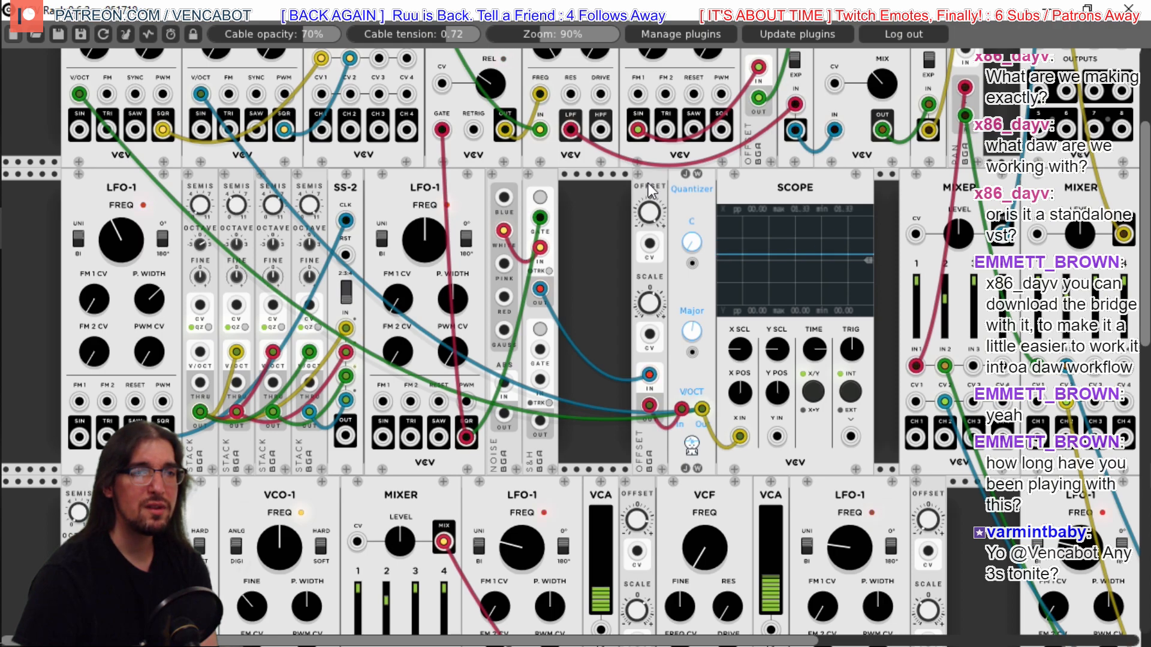
left_click_drag(650, 183, 570, 188)
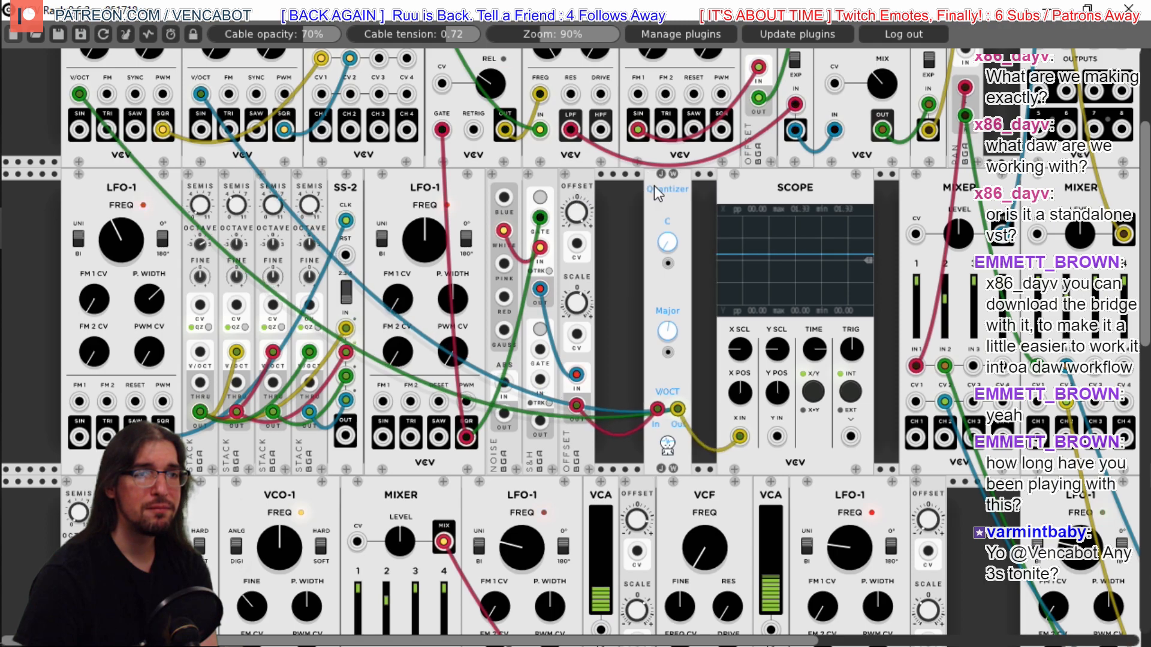
Add a Fundamental OCT module beside the Quantizer and patch the Quantizer's output through it into the SCOPE's X IN
right_click(660, 208)
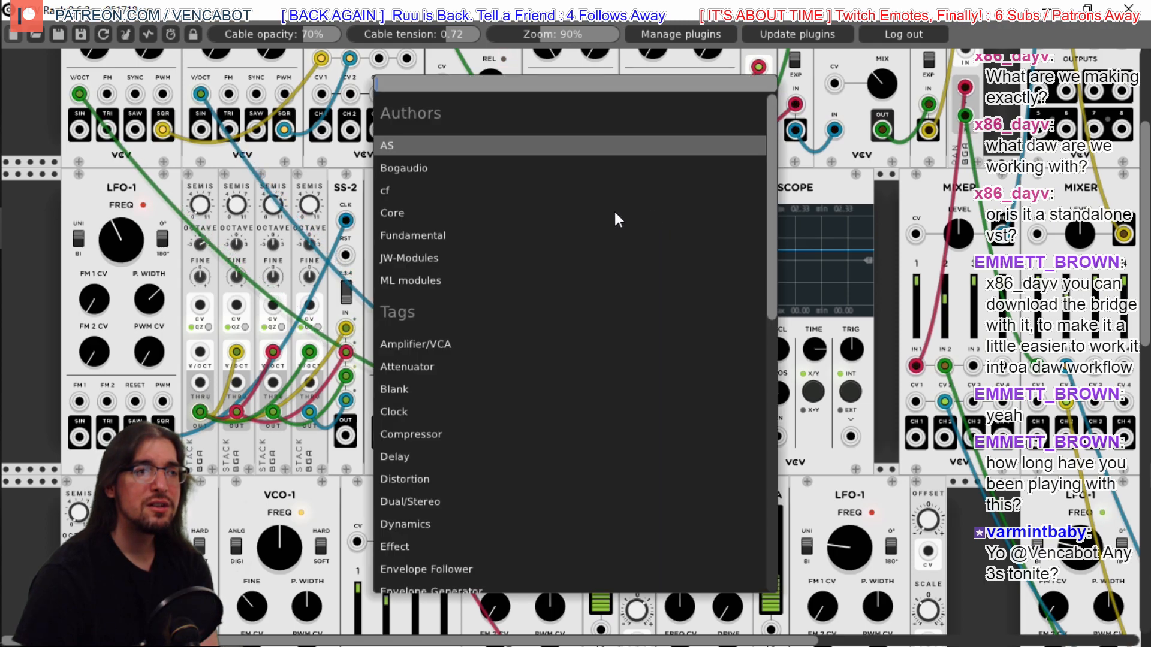
left_click(409, 234)
left_click(431, 549)
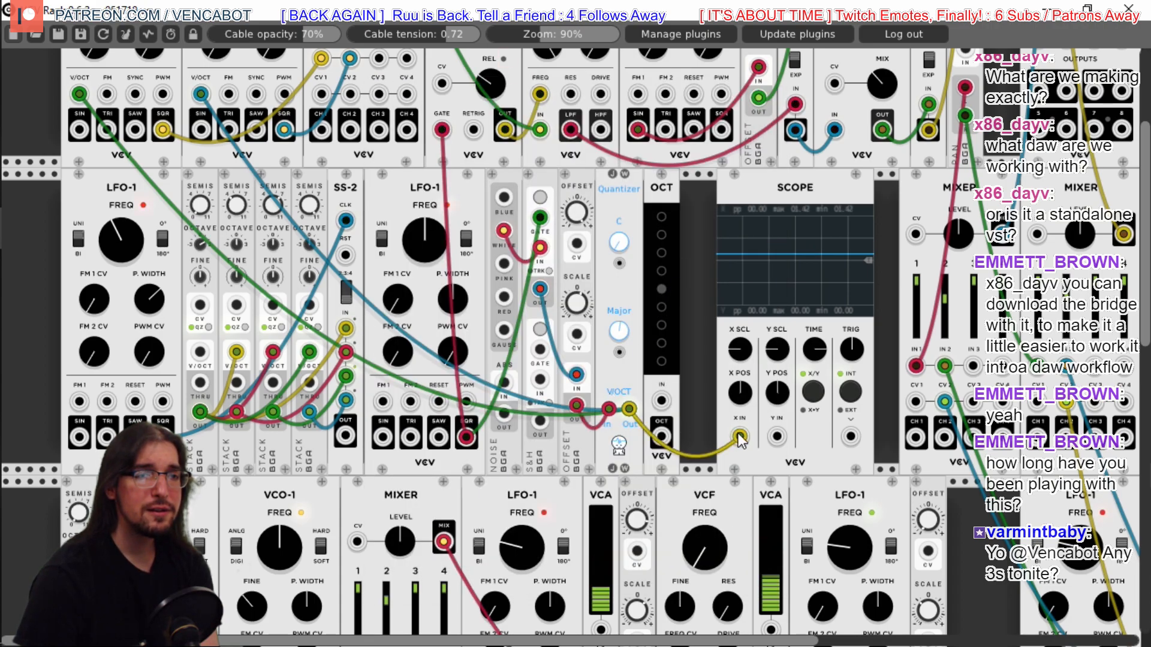
mouse_move(739, 436)
left_mouse_down()
mouse_move(662, 402)
mouse_move(740, 437)
left_mouse_up()
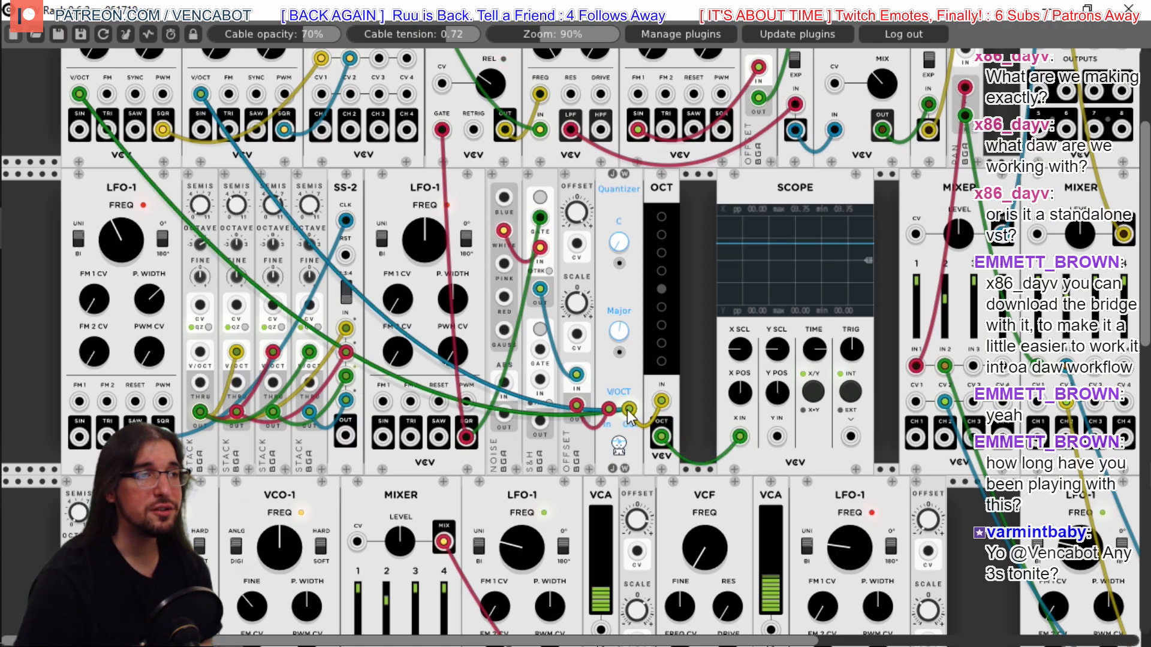
Repatch the V/OCT inputs of both top-row VCO-1 modules to the OCT output and set OCT two octaves above centre
left_click_drag(78, 94, 634, 333)
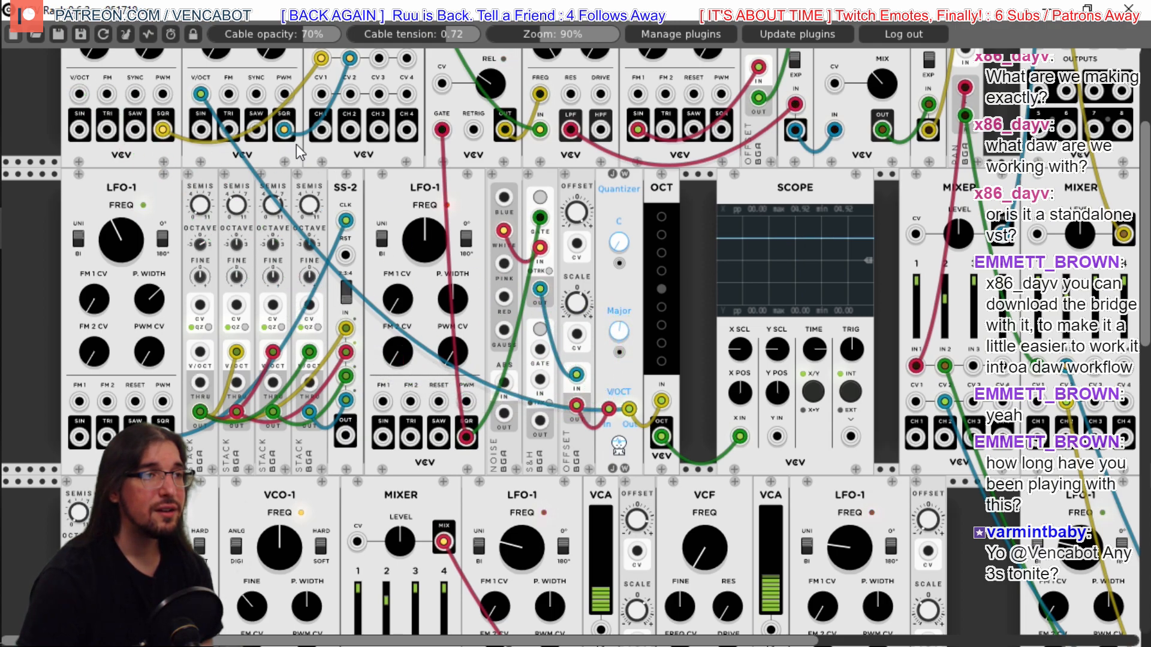
left_click_drag(201, 94, 678, 389)
left_click_drag(661, 437, 201, 95)
left_click_drag(81, 94, 574, 407)
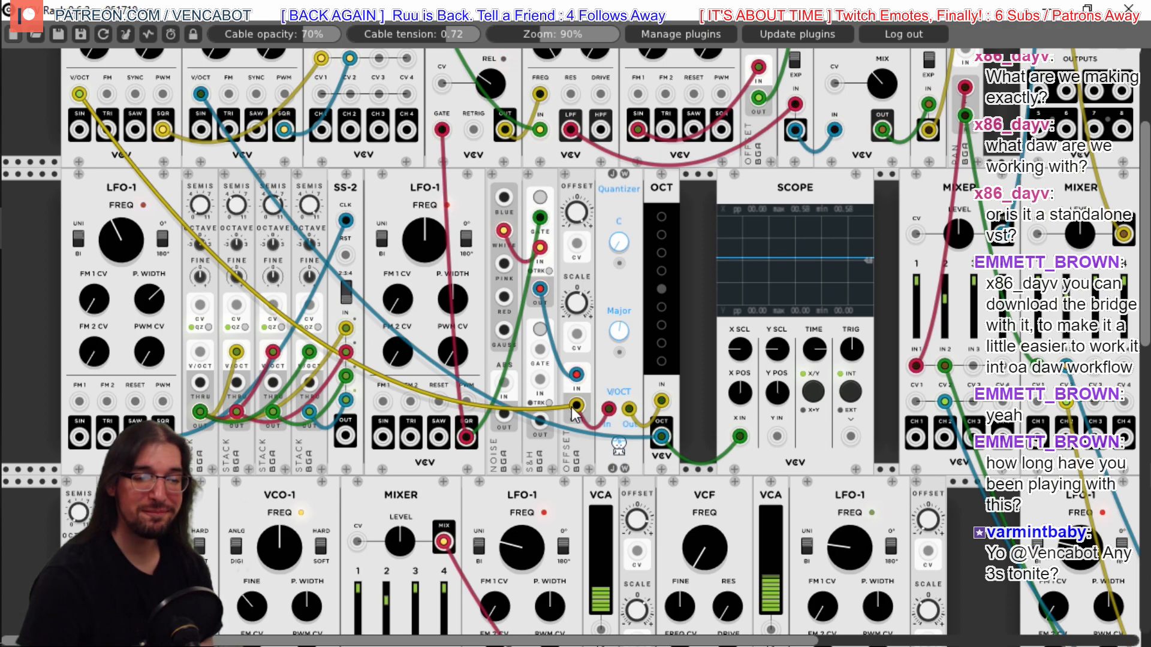
left_click_drag(575, 414, 672, 434)
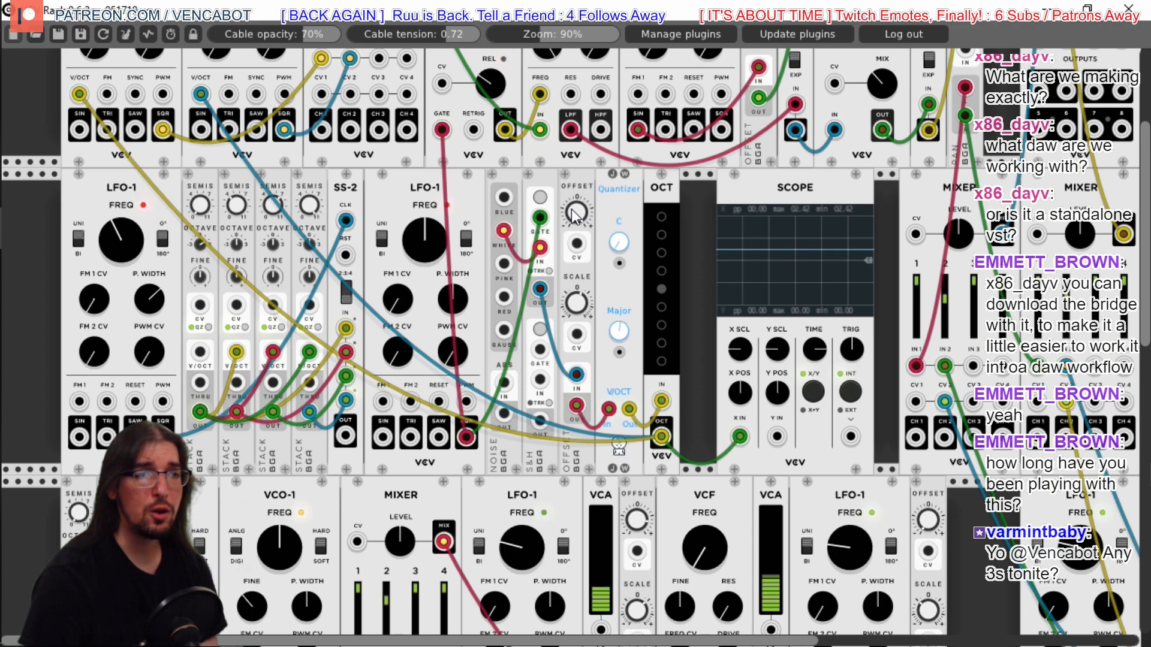
left_click_drag(571, 209, 571, 208)
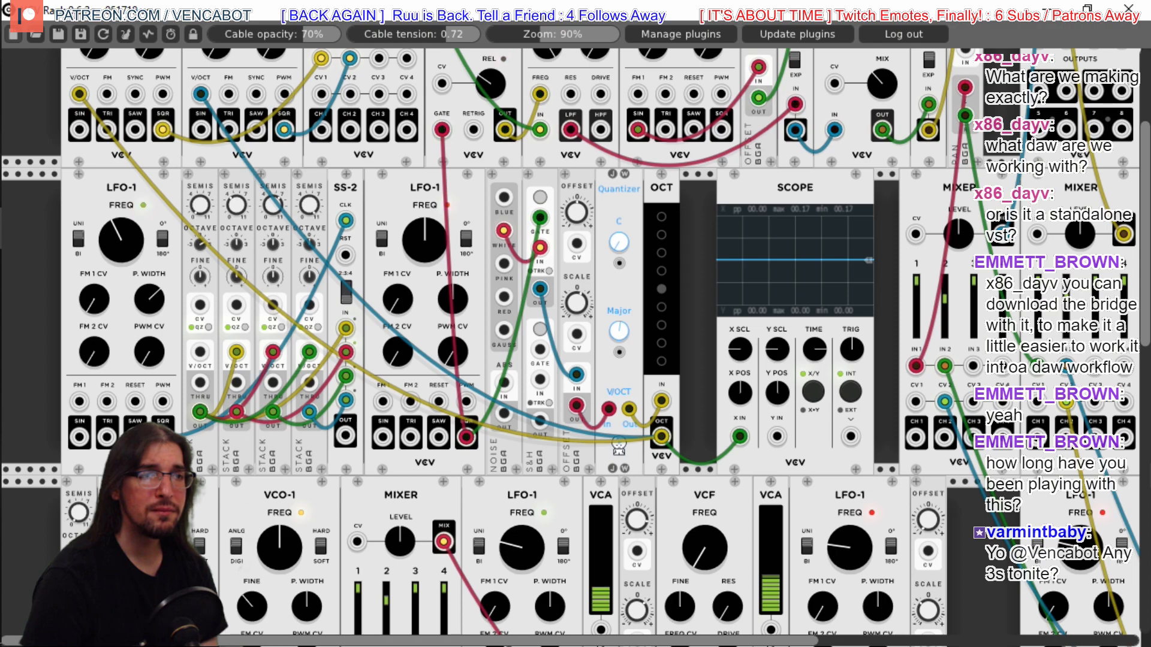
left_click(662, 253)
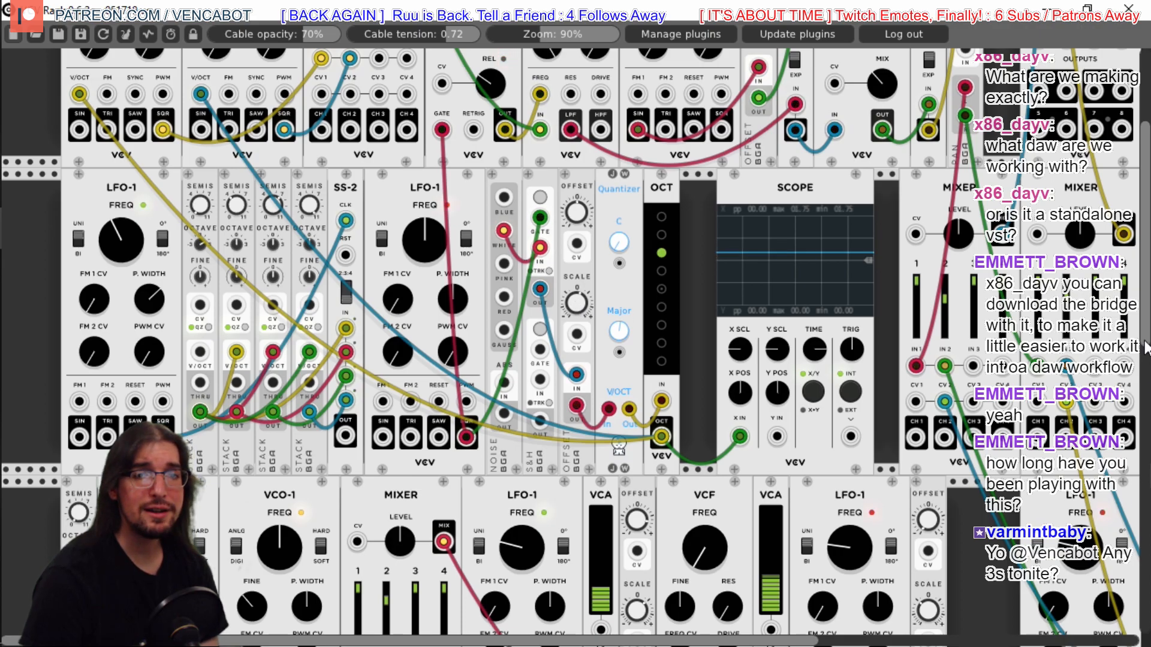
Lower the channel 2 sliders of both second-row MIXER modules beside the SCOPE to nearly their minimum
scroll(576, 342, "down", 1)
scroll(727, 515, "down", 15)
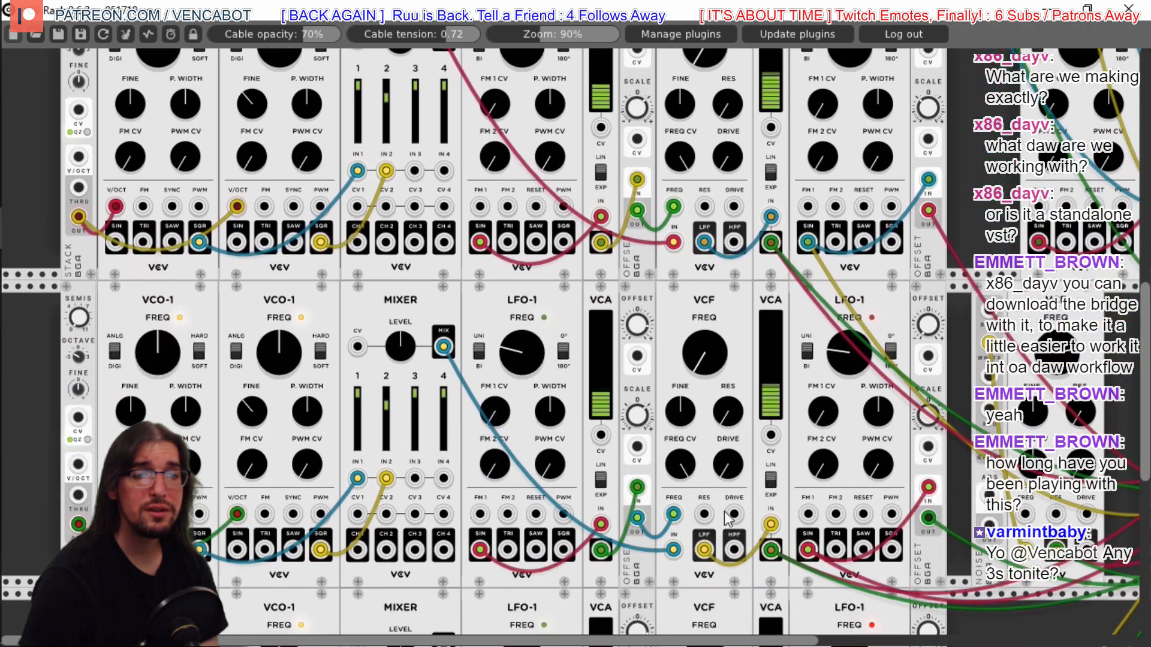
scroll(736, 644, "right", 10)
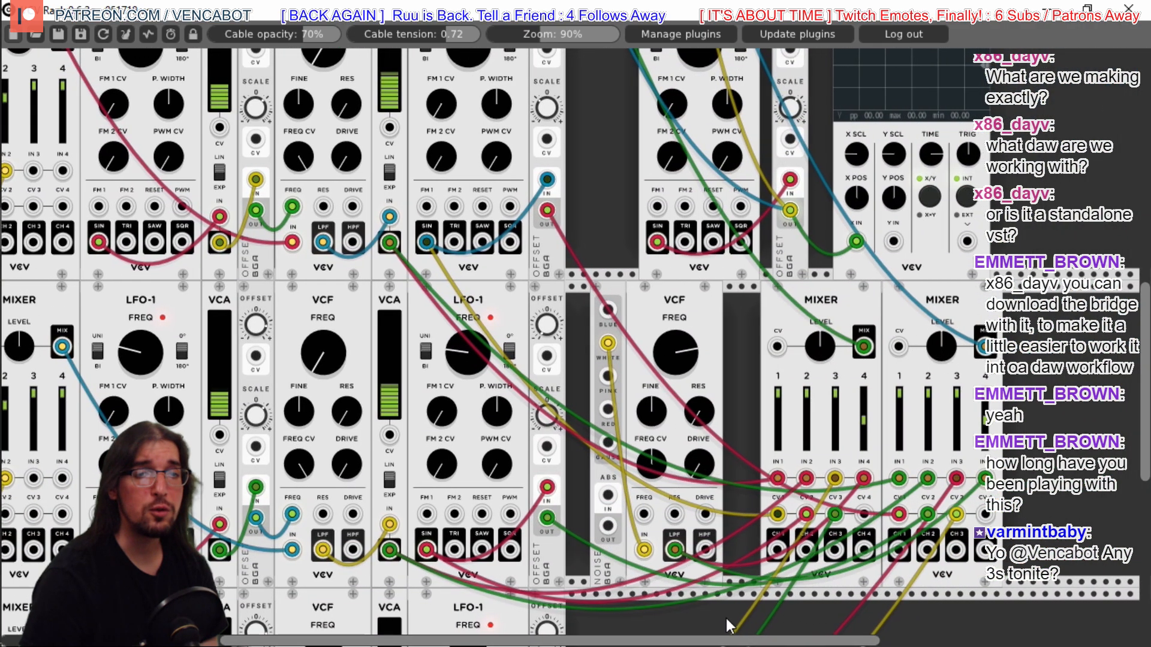
scroll(631, 417, "up", 10)
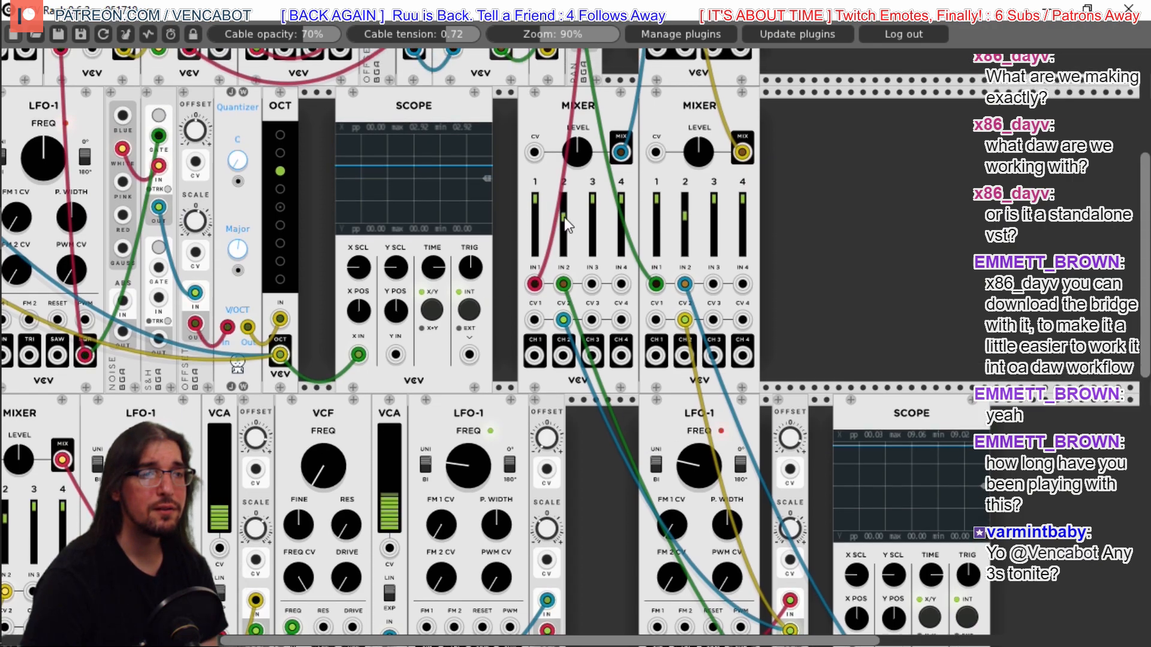
left_click_drag(564, 217, 563, 248)
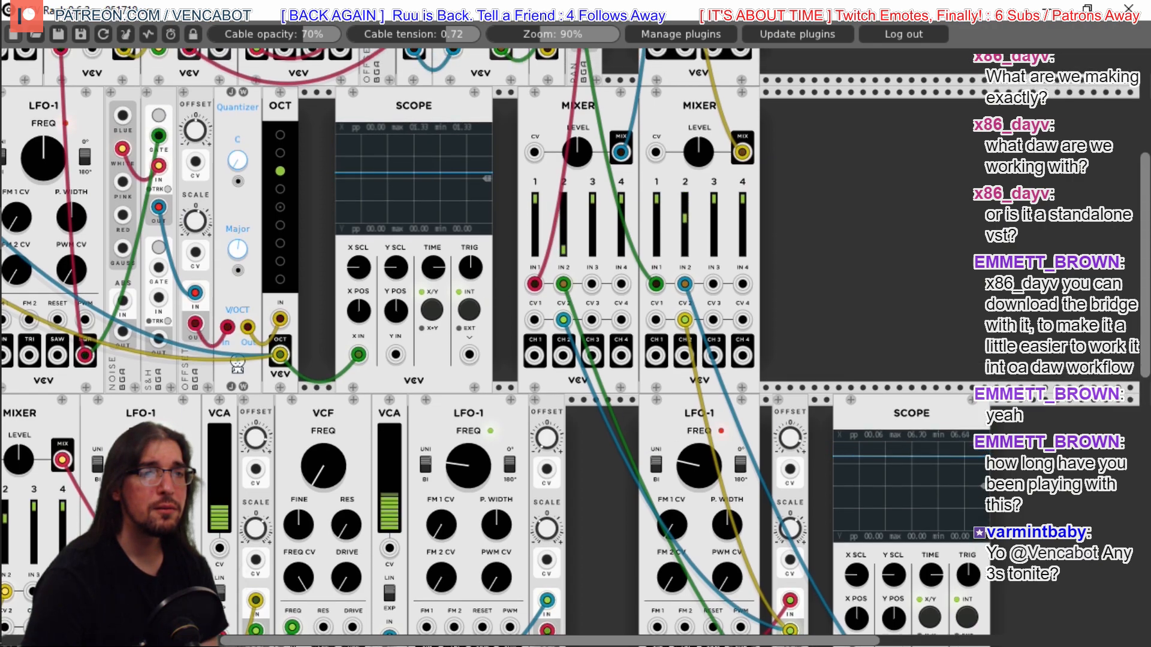
left_click_drag(685, 217, 685, 249)
Set the second-row OCT module's octave shift to three octaves above centre
left_click_drag(623, 641, 596, 640)
left_click_drag(1146, 225, 1146, 125)
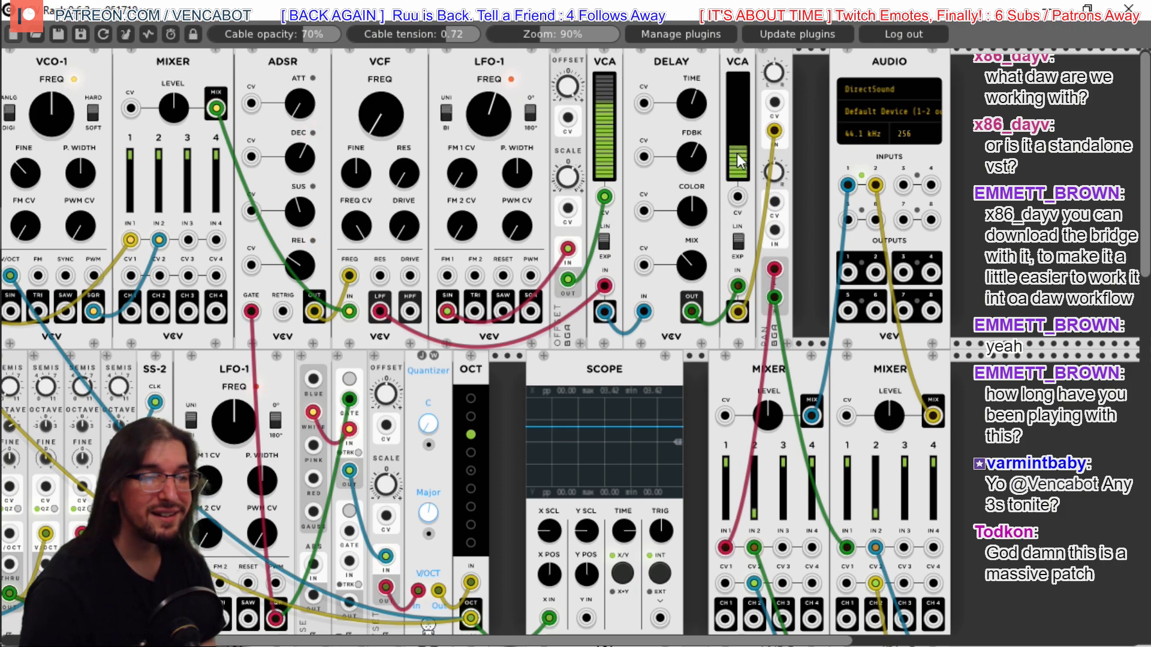
scroll(1145, 189, "left", 5)
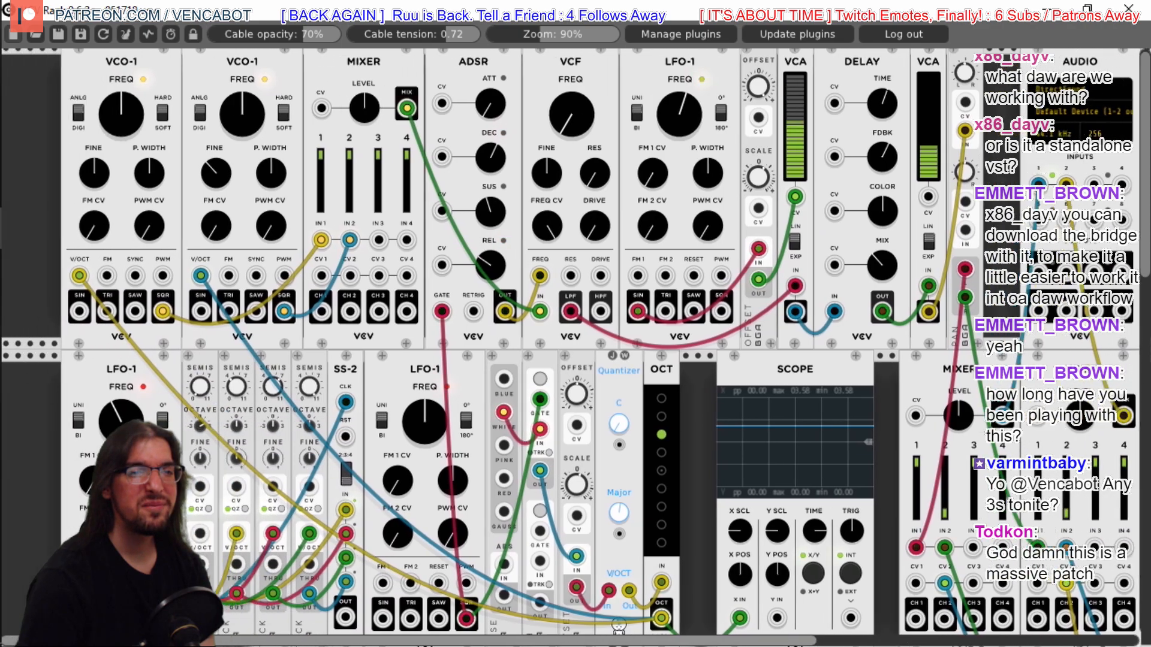
scroll(1145, 189, "down", 3)
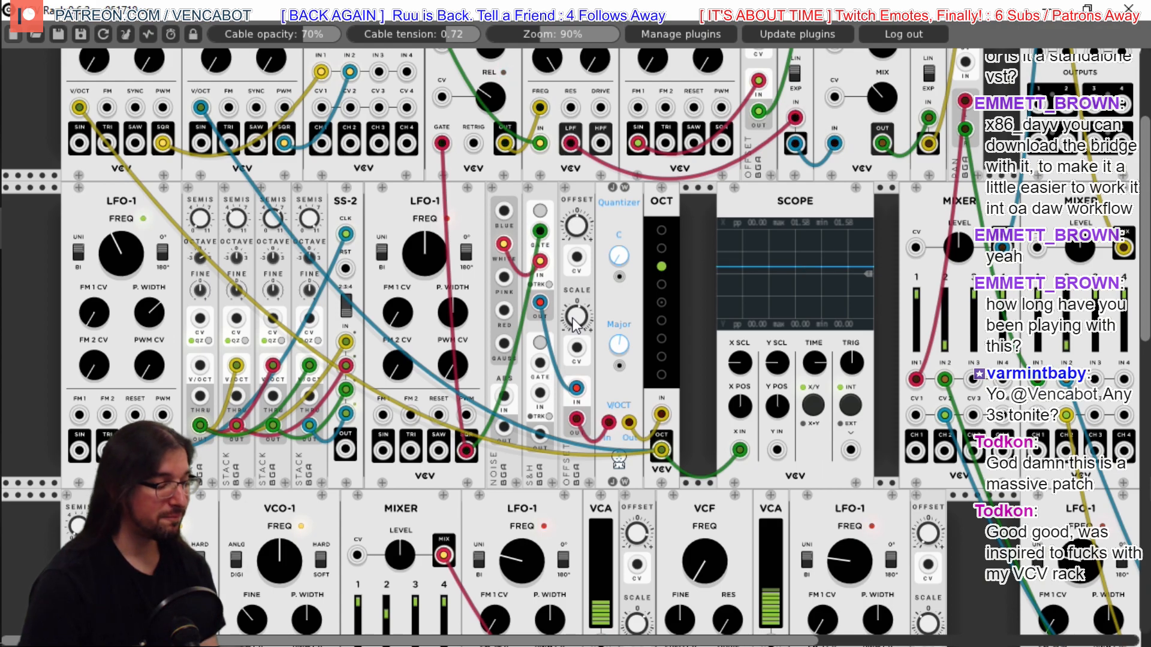
left_click(660, 248)
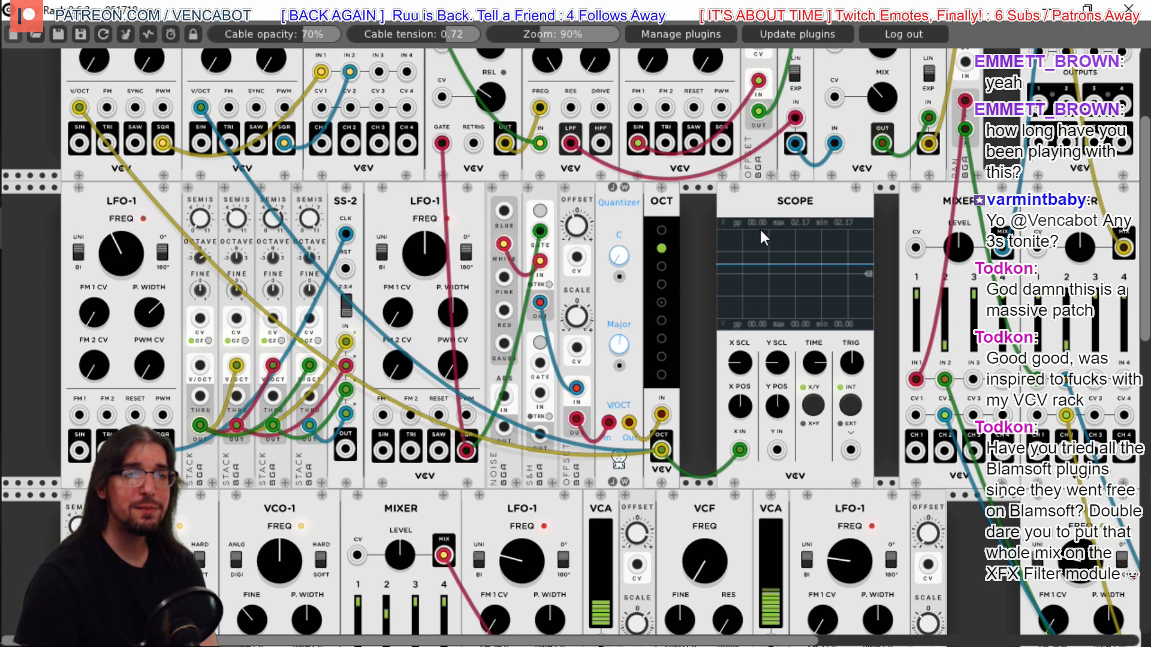
Shift the SCOPE, OCT, Quantizer, OFFSET, S&H, NOISE and LFO-1 modules toward the MIXER, opening space after SS-2
left_click_drag(789, 200, 821, 201)
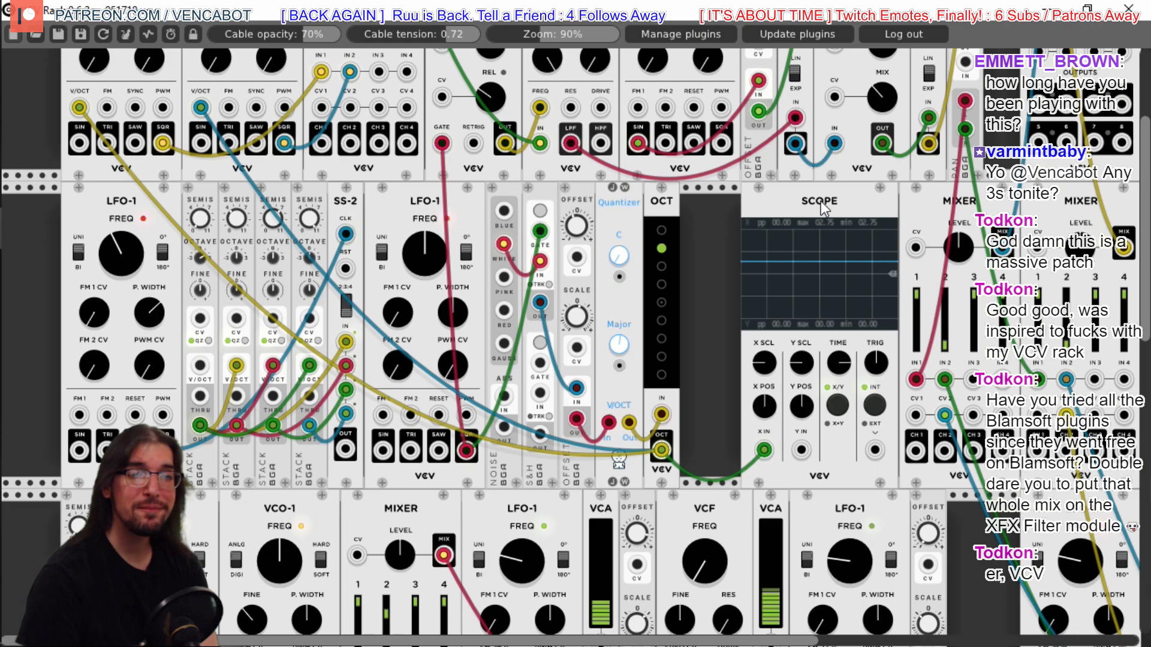
left_click_drag(667, 200, 727, 200)
left_click_drag(616, 197, 678, 200)
left_click_drag(586, 200, 642, 206)
left_click_drag(549, 189, 611, 194)
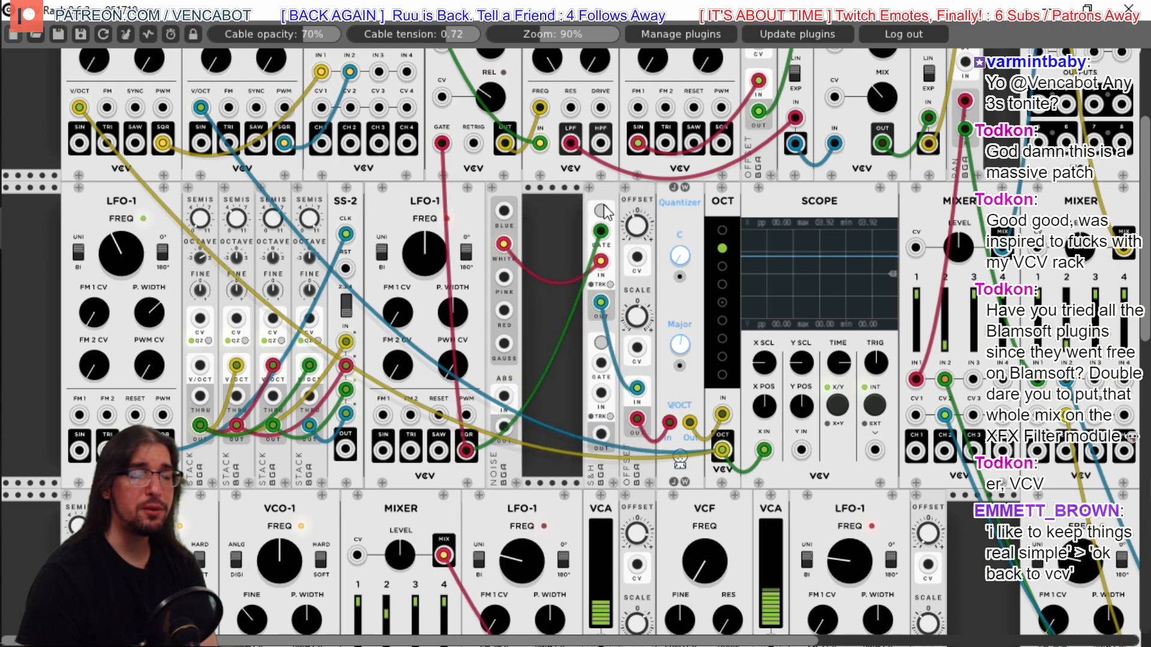
left_click_drag(513, 199, 567, 200)
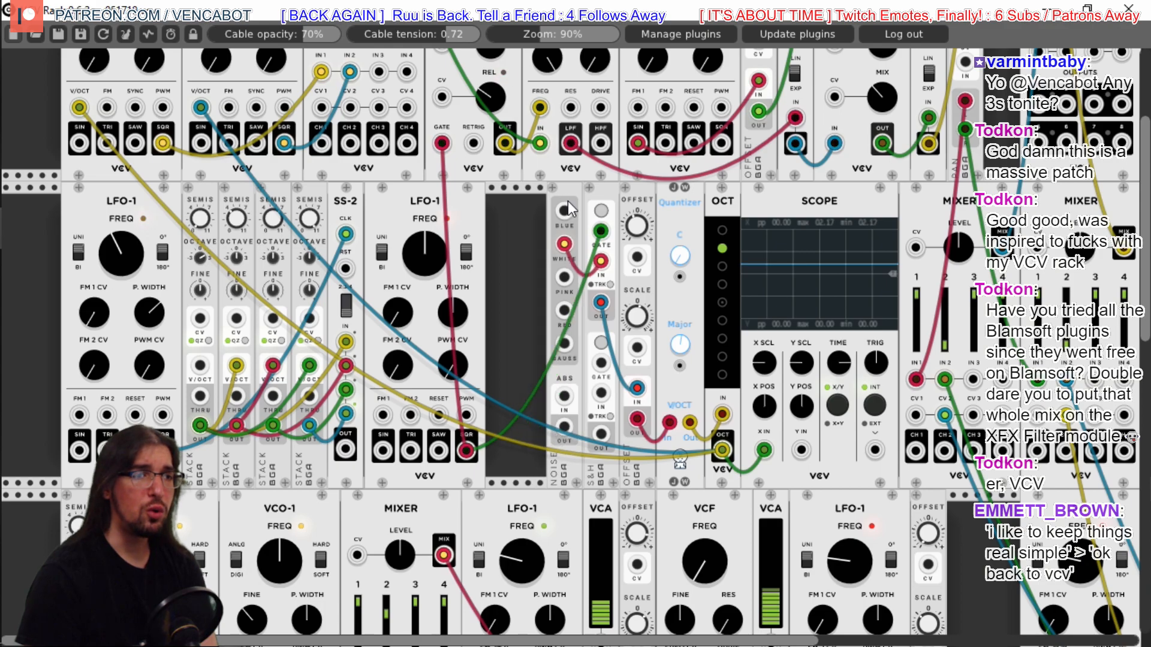
left_click_drag(470, 195, 528, 206)
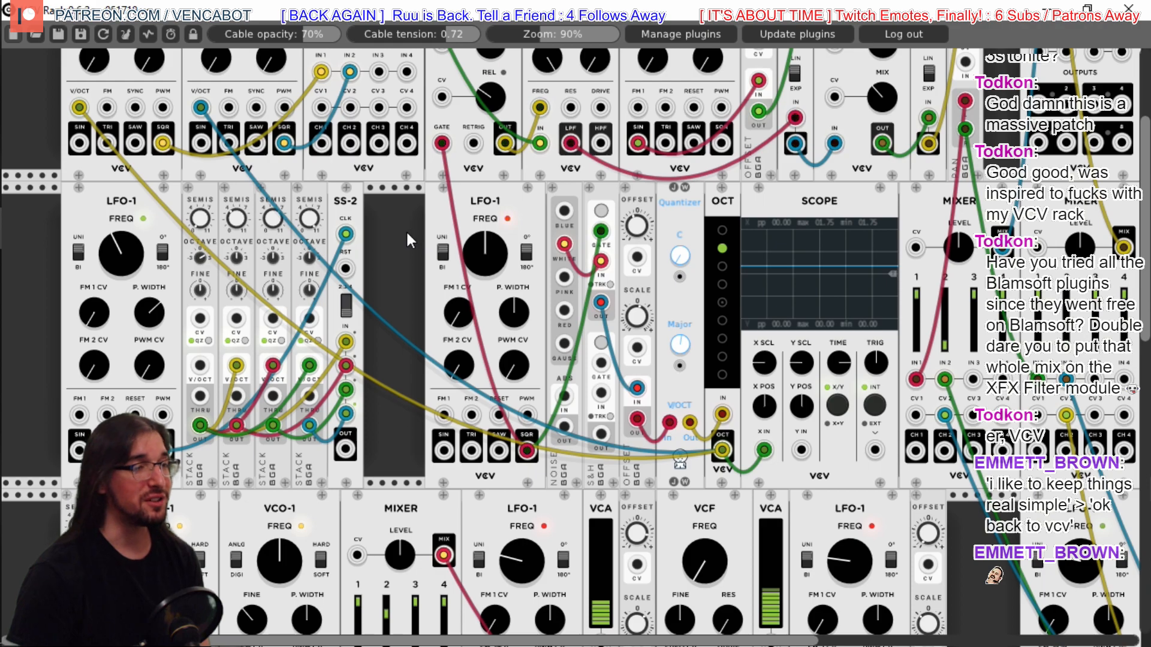
Shift the first LFO-1, the four SEMIS stack modules and SS-2 toward the row's start, widening the gap after SS-2
right_click(390, 232)
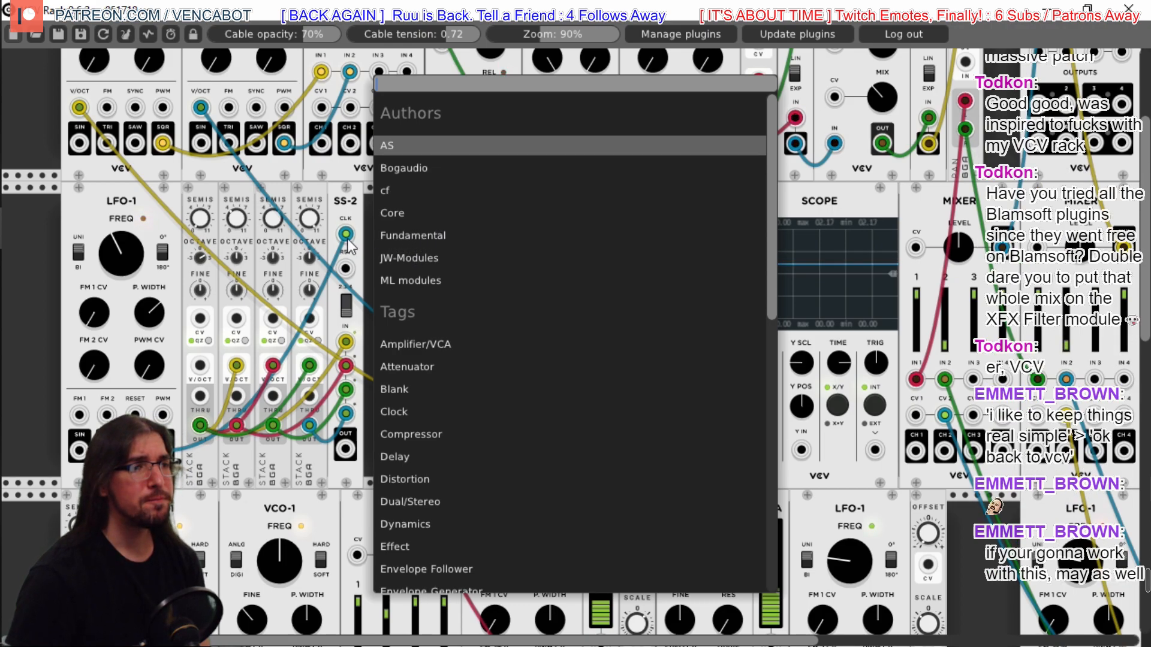
left_click(74, 275)
left_click_drag(99, 203, 45, 210)
left_click_drag(197, 191, 141, 199)
left_click_drag(221, 192, 173, 201)
left_click_drag(273, 202, 212, 204)
left_click_drag(307, 189, 245, 215)
left_click_drag(337, 198, 277, 206)
Add a Bogaudio S&H module in the gap after SS-2 and place it directly against the second LFO-1
right_click(326, 199)
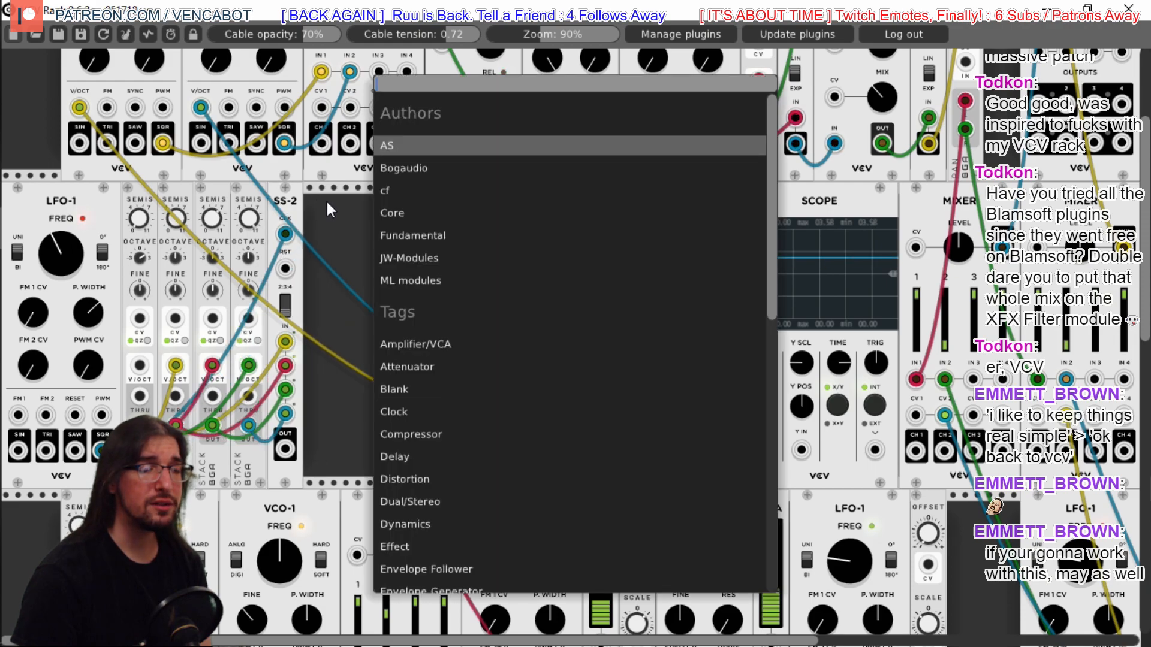
left_click(337, 214)
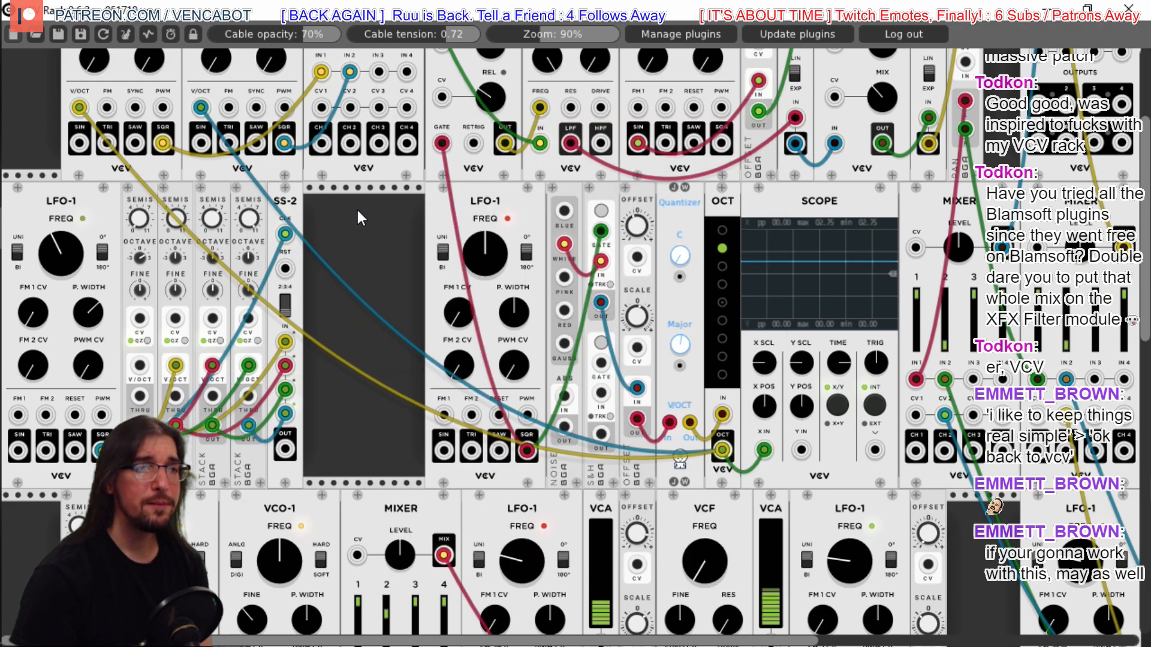
right_click(358, 211)
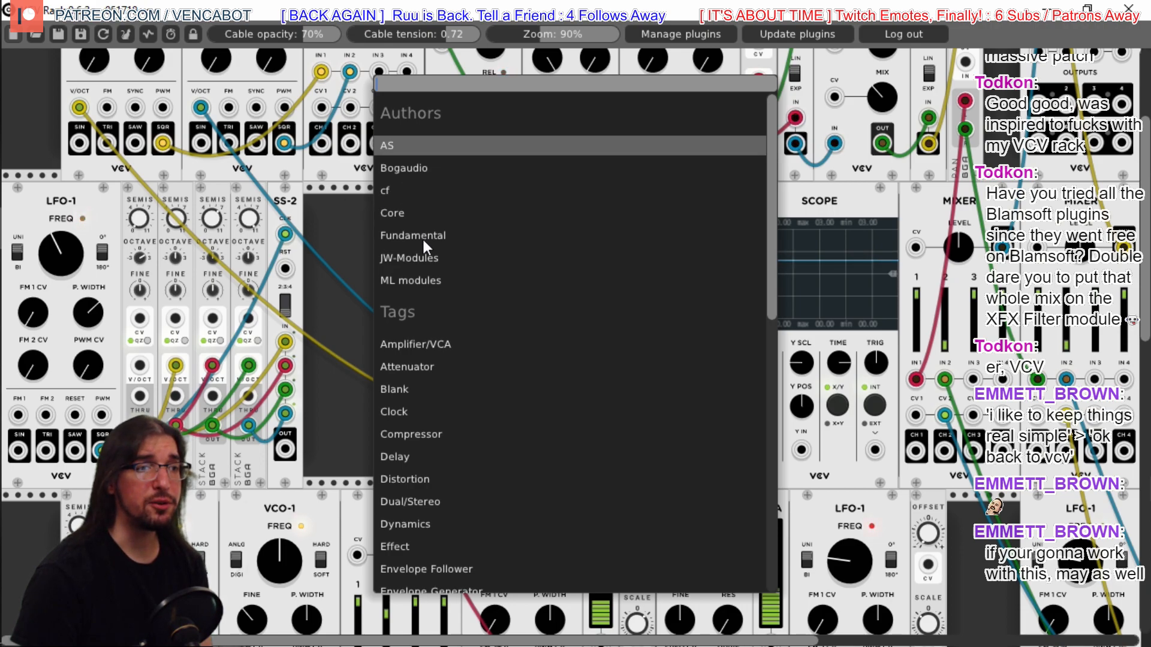
left_click(419, 166)
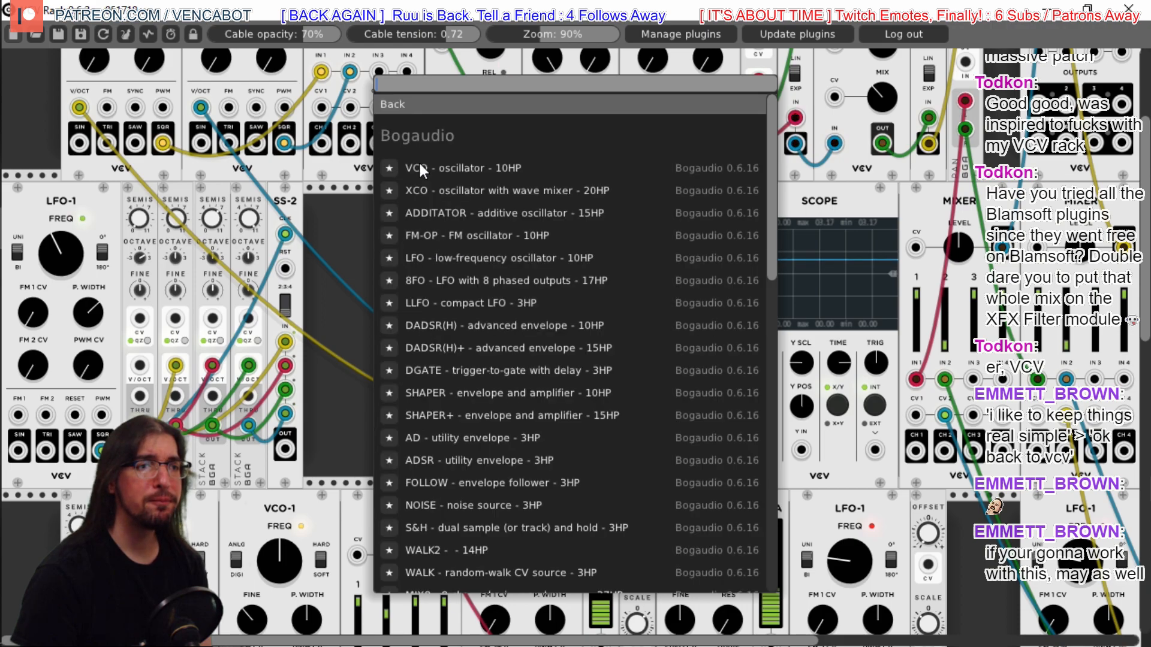
scroll(488, 325, "down", 4)
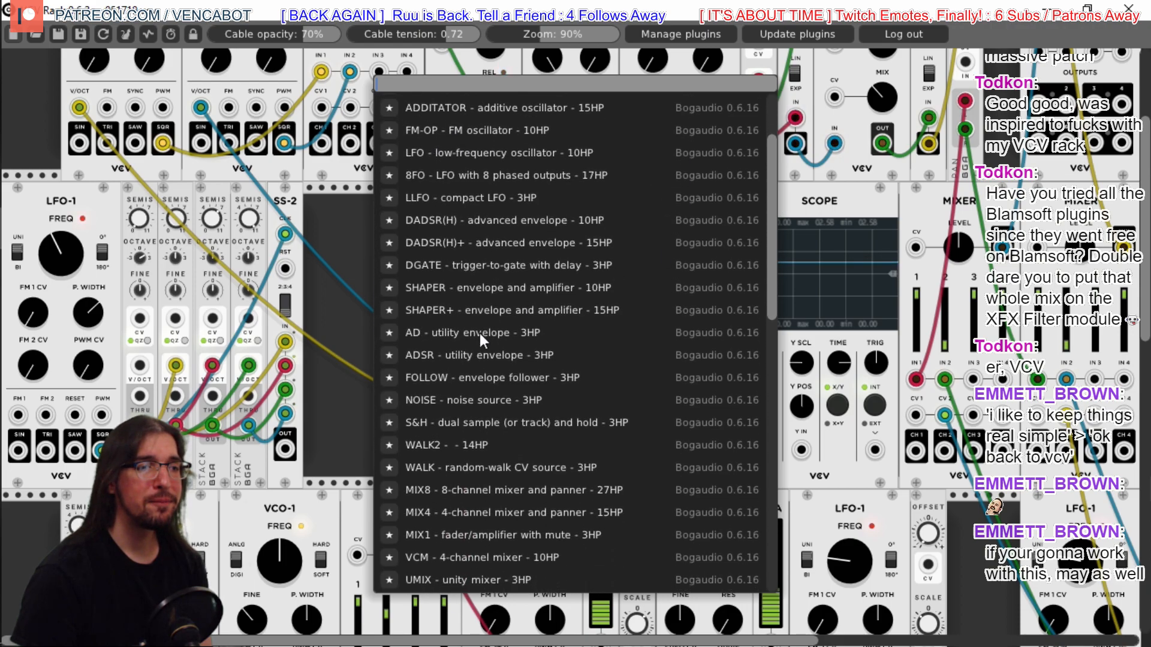
left_click(463, 422)
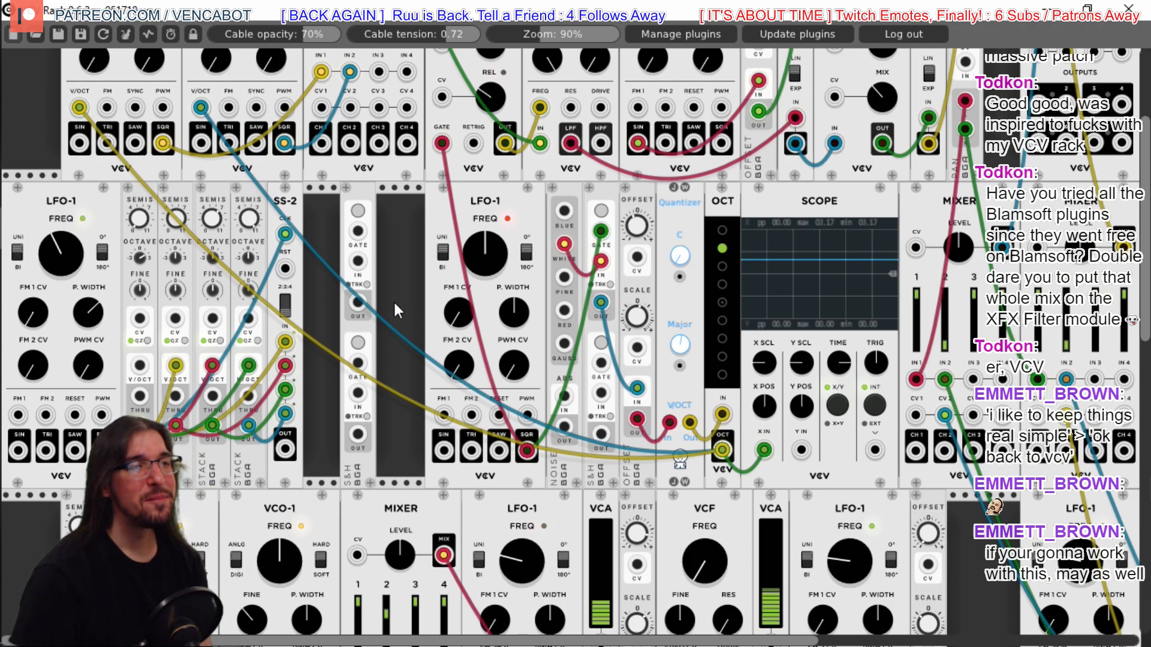
left_click_drag(361, 193, 409, 191)
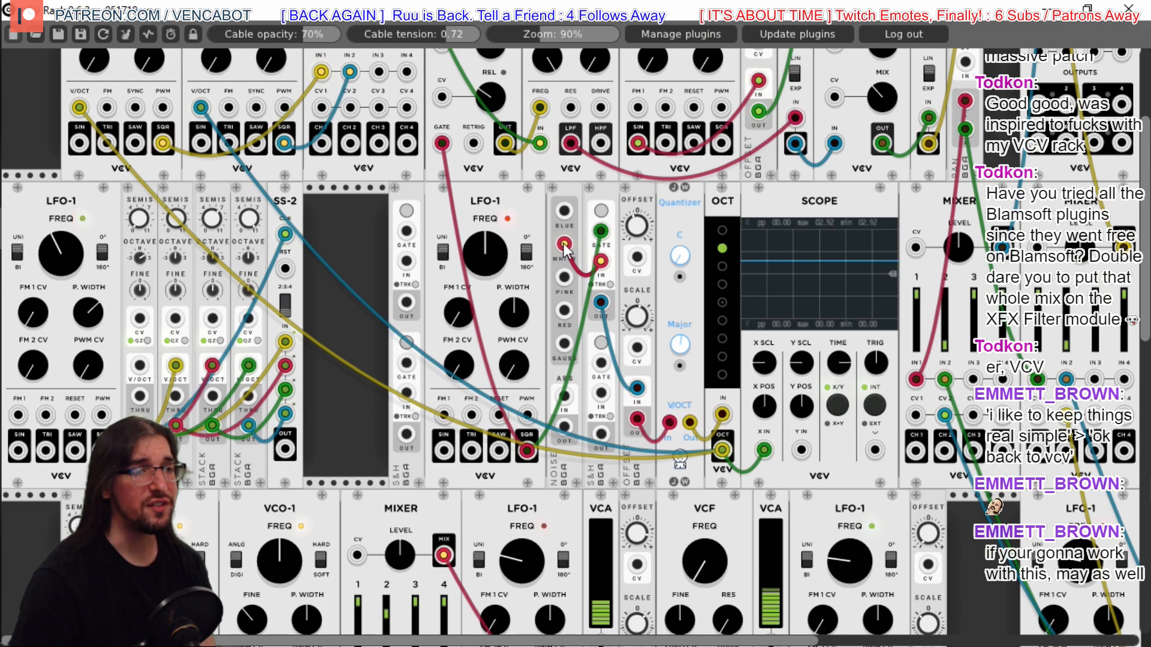
Patch the NOISE module's white output into the first IN jack of the new S&H module
left_click_drag(565, 249, 413, 270)
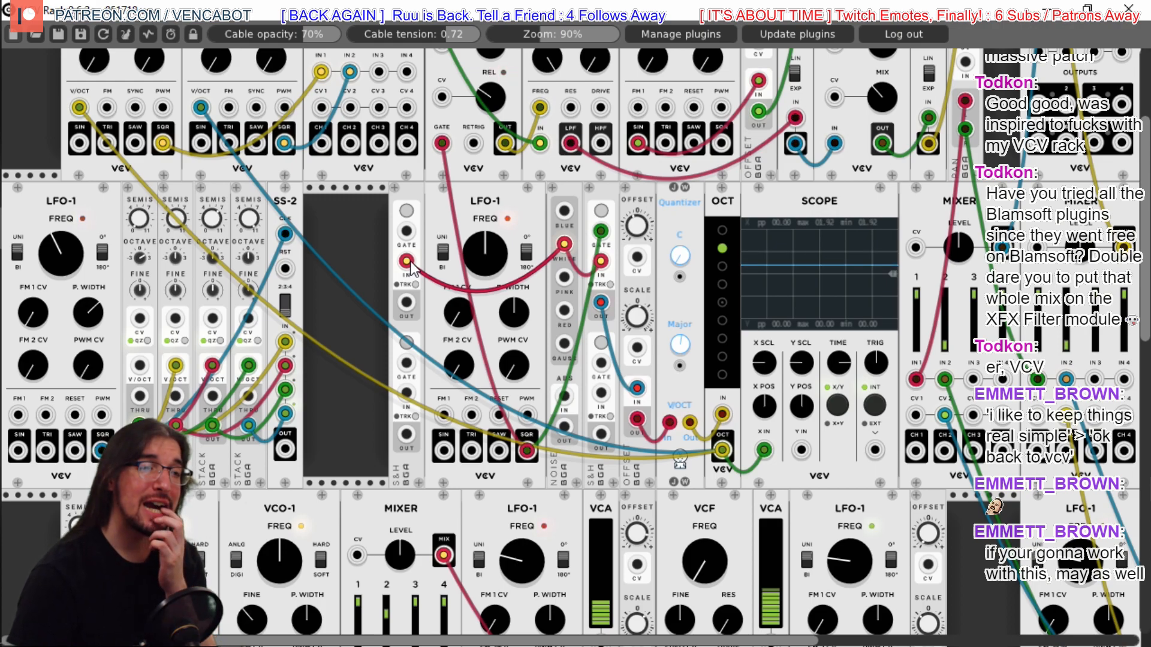
right_click(408, 263)
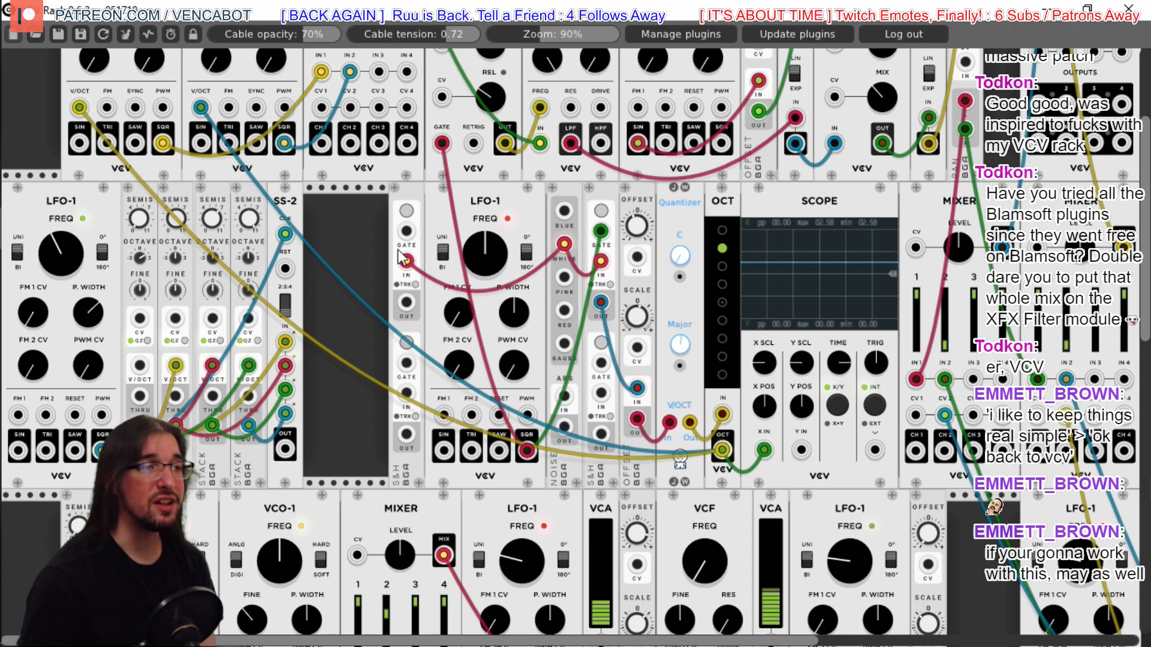
Delete the SCOPE and shift OCT, Quantizer, OFFSET, S&H, NOISE, LFO-1 and the new S&H toward the MIXER, widening the gap after SS-2
right_click(806, 215)
left_click(838, 393)
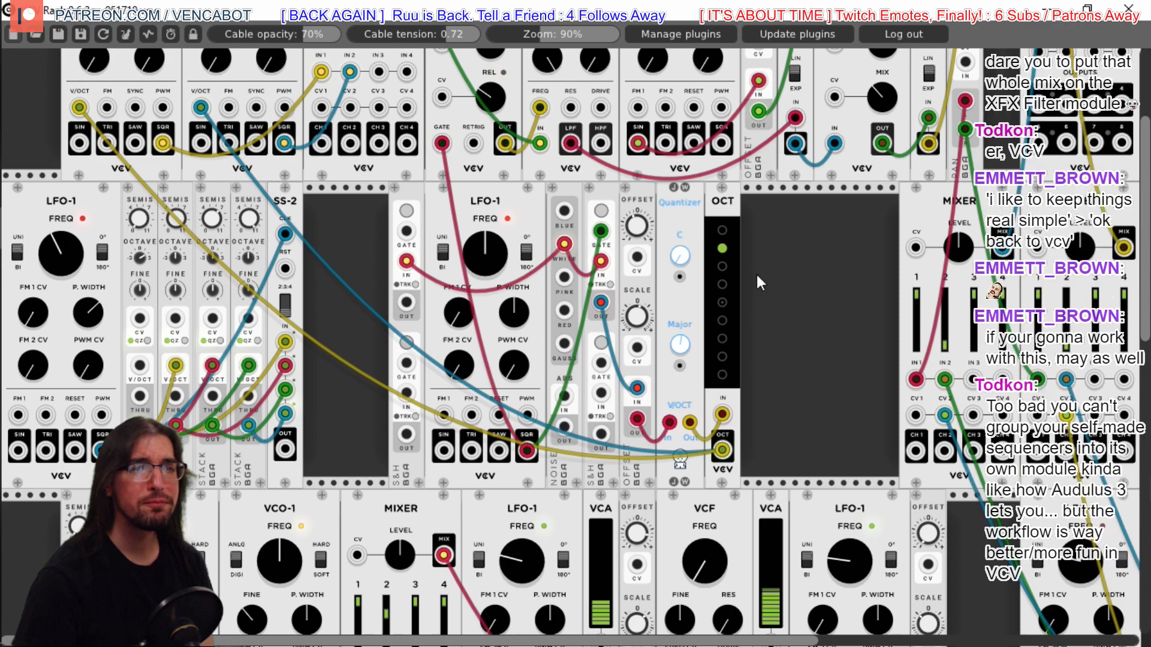
mouse_move(728, 197)
left_mouse_down()
mouse_move(812, 200)
mouse_move(750, 199)
left_mouse_up()
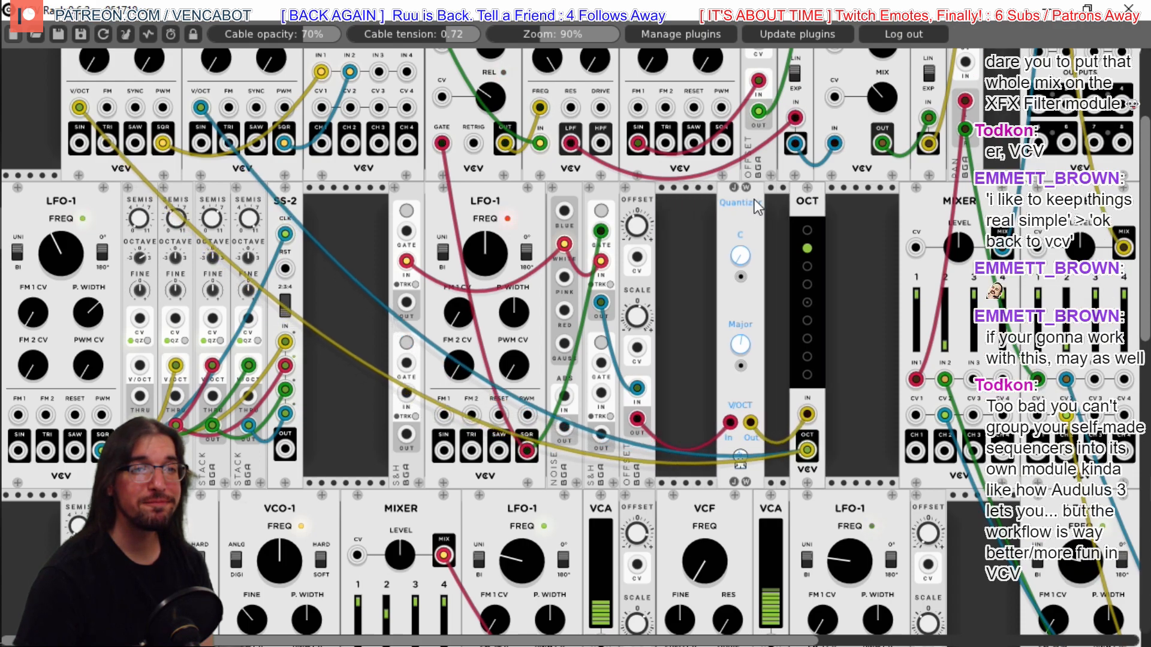
left_click_drag(650, 195, 724, 205)
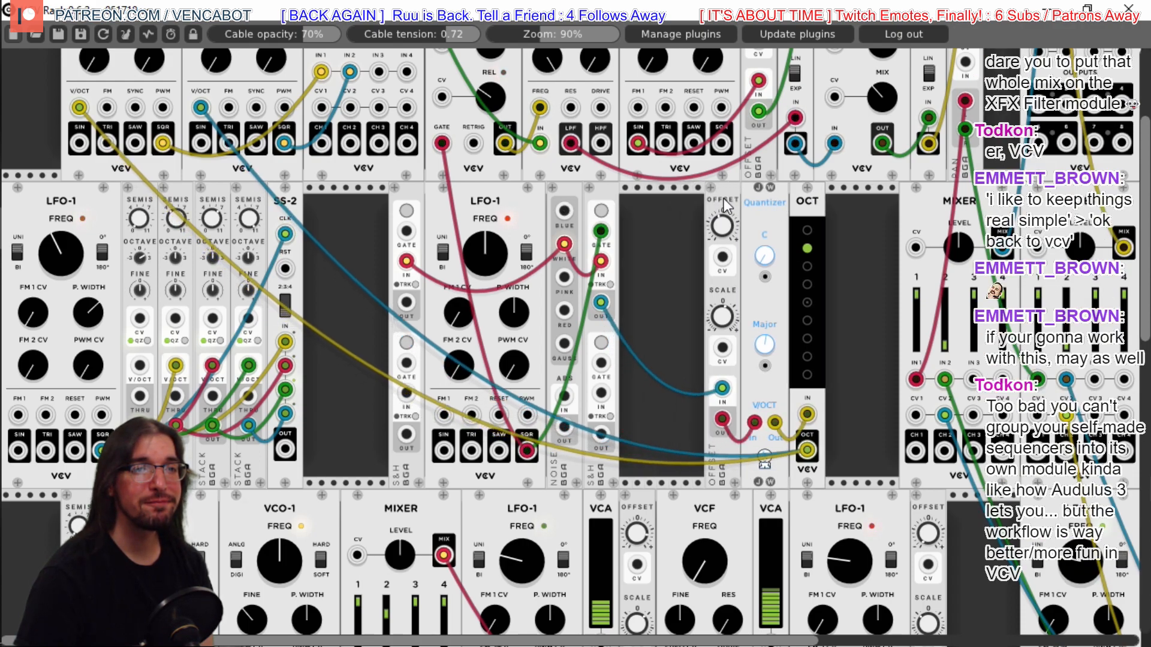
left_click_drag(608, 198, 696, 207)
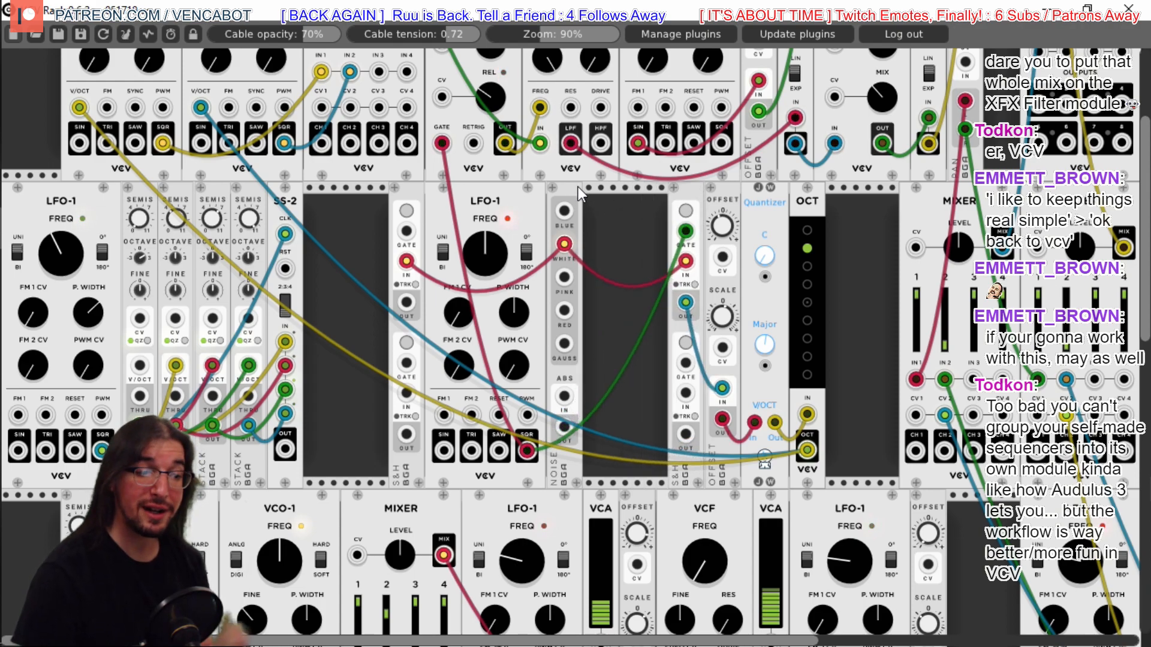
left_click_drag(578, 185, 656, 210)
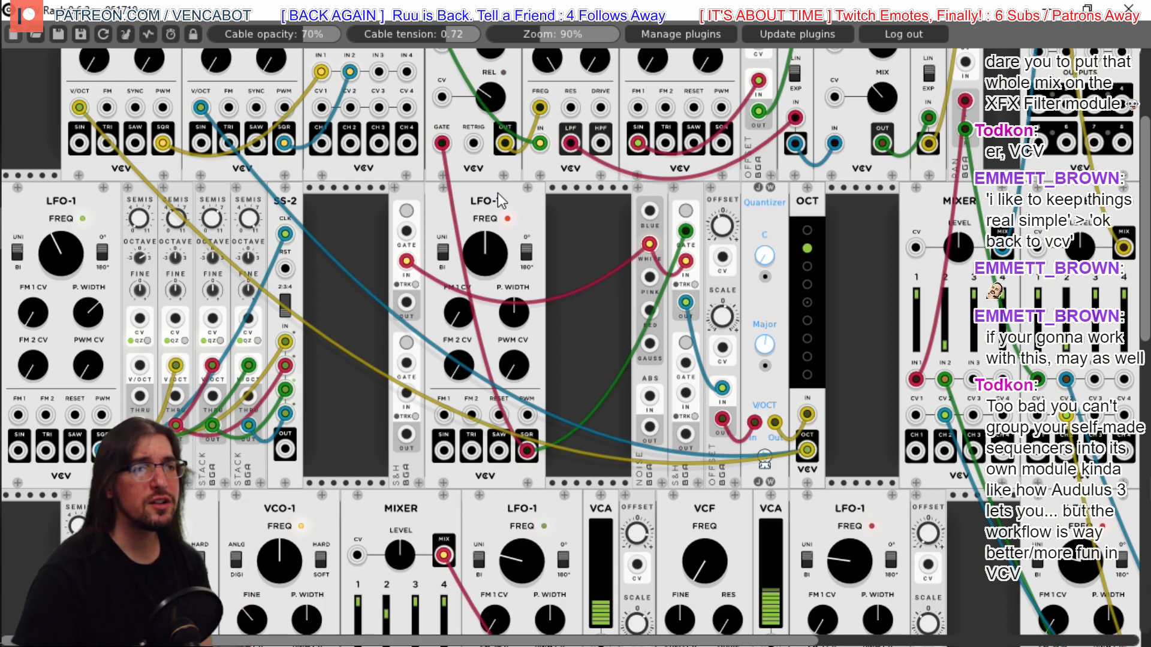
left_click_drag(508, 199, 595, 210)
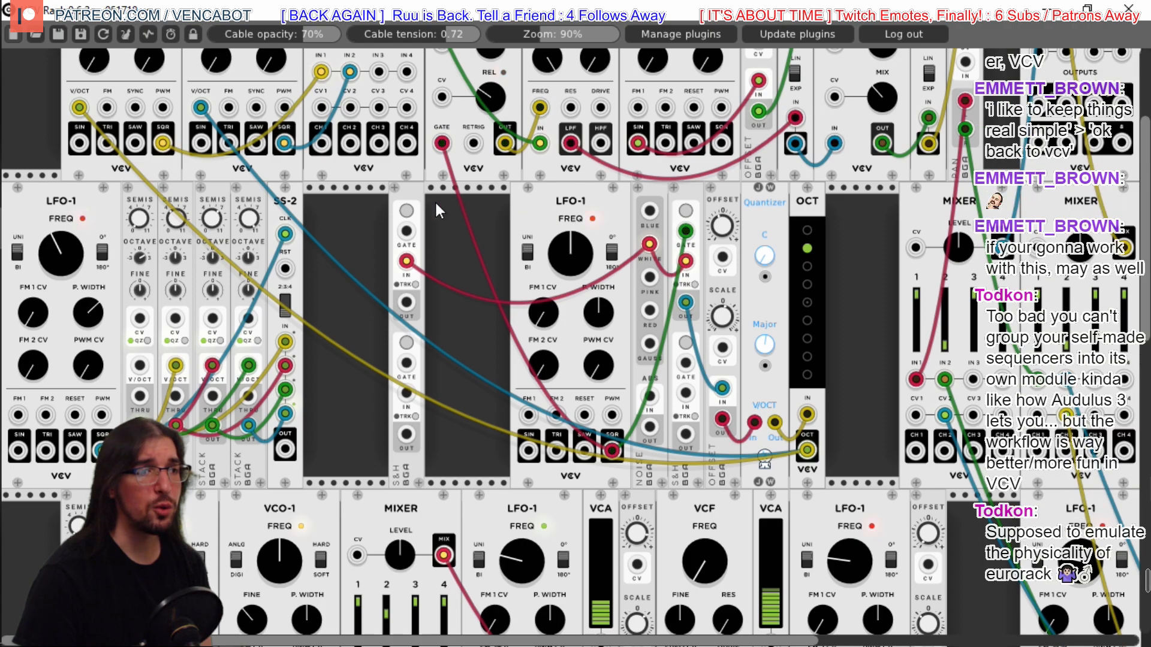
left_click_drag(412, 204, 496, 204)
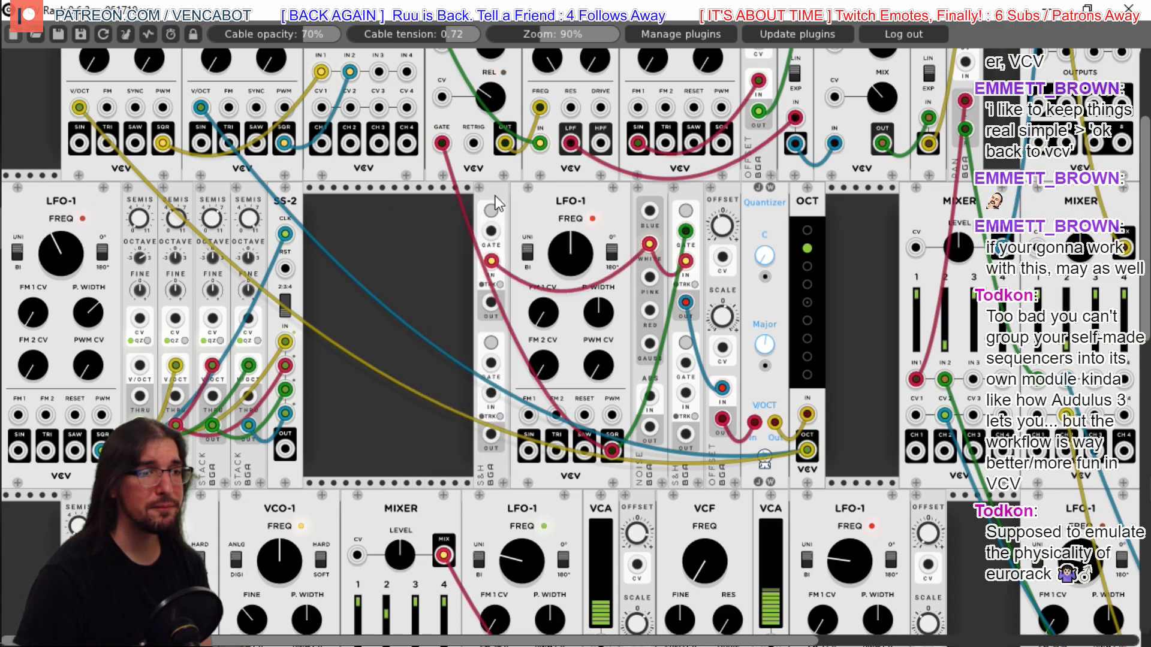
Add a Fundamental LFO-1 directly before the new S&H and patch its SQR output into that S&H's first GATE input
right_click(401, 214)
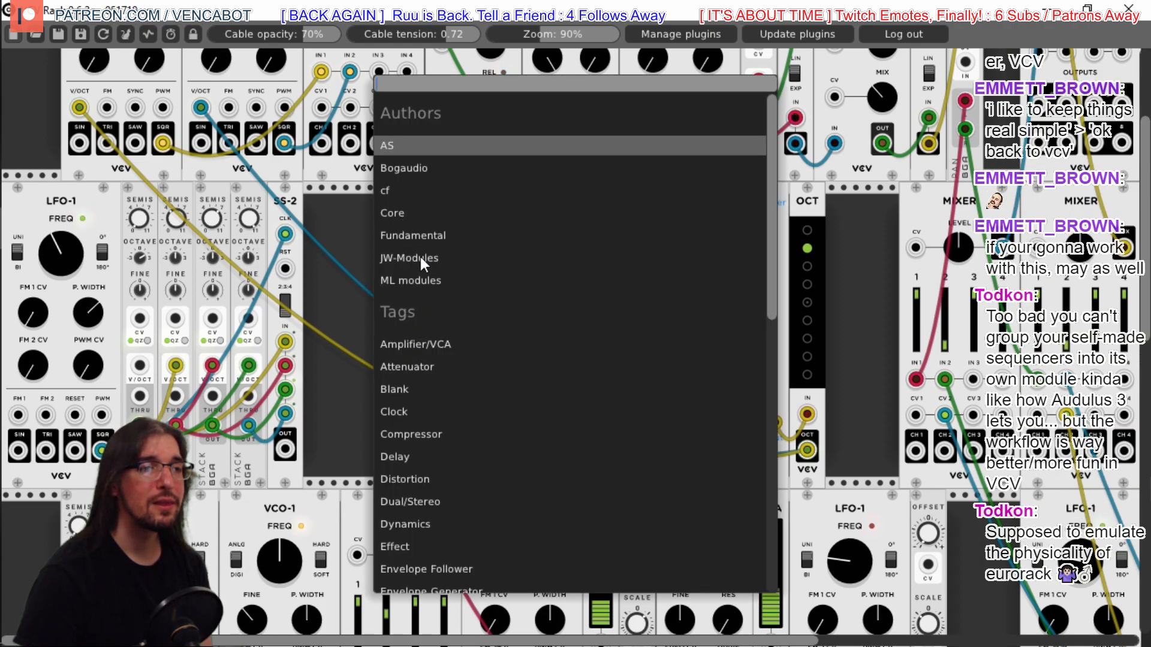
left_click(419, 237)
left_click(429, 282)
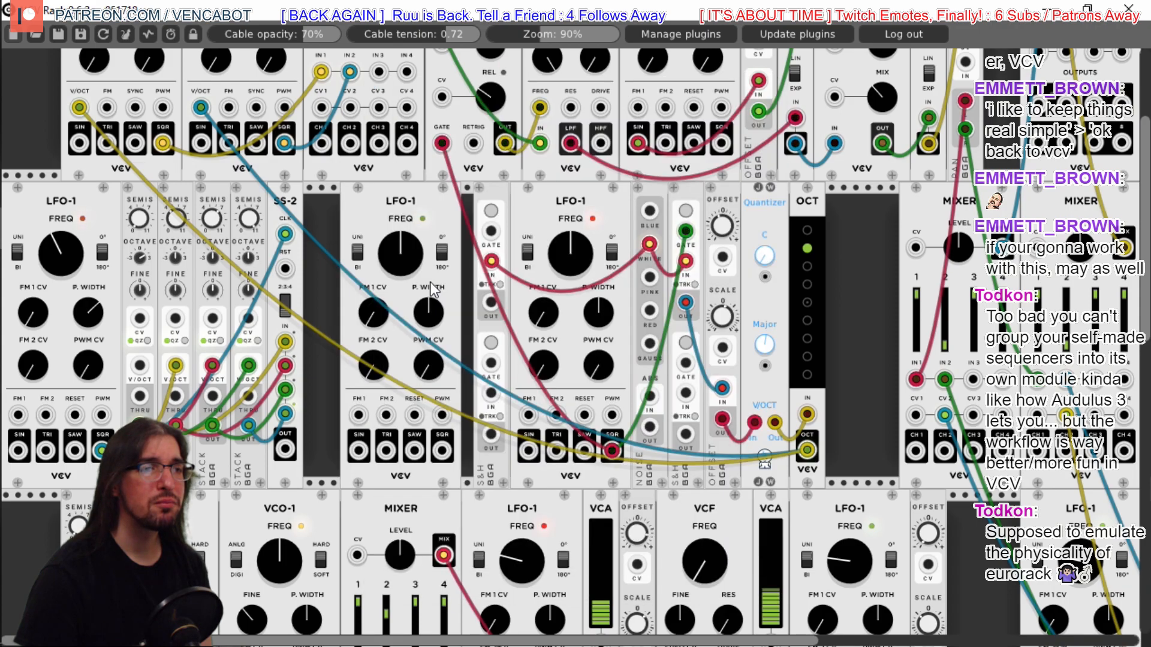
left_click_drag(412, 205, 423, 201)
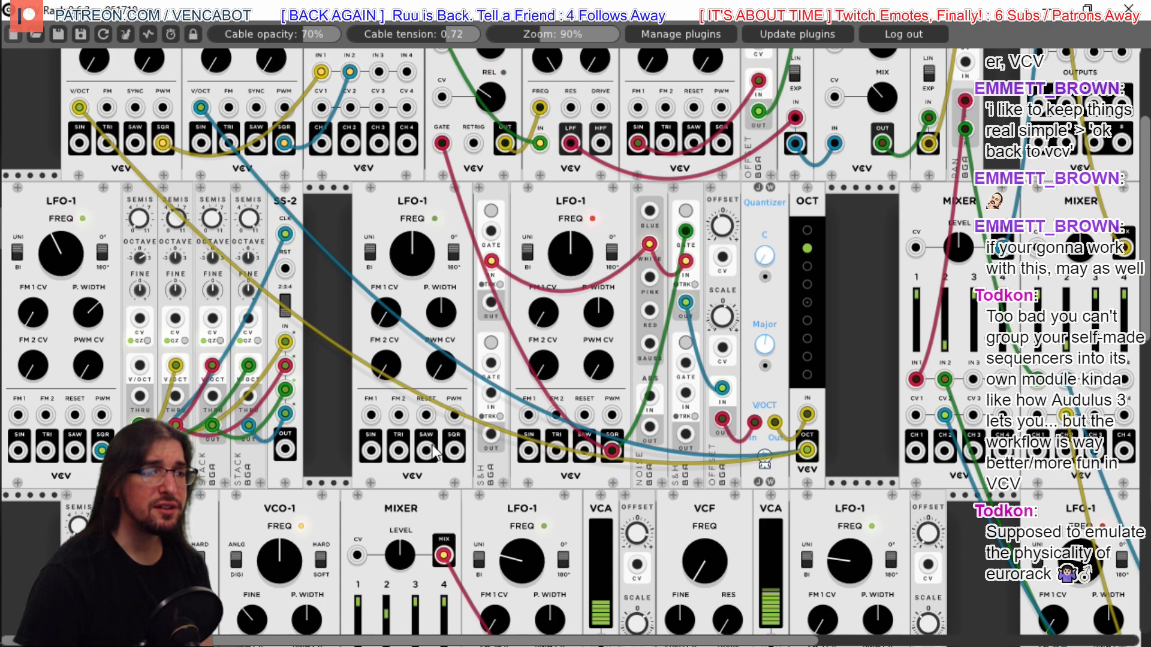
left_click_drag(454, 450, 492, 235)
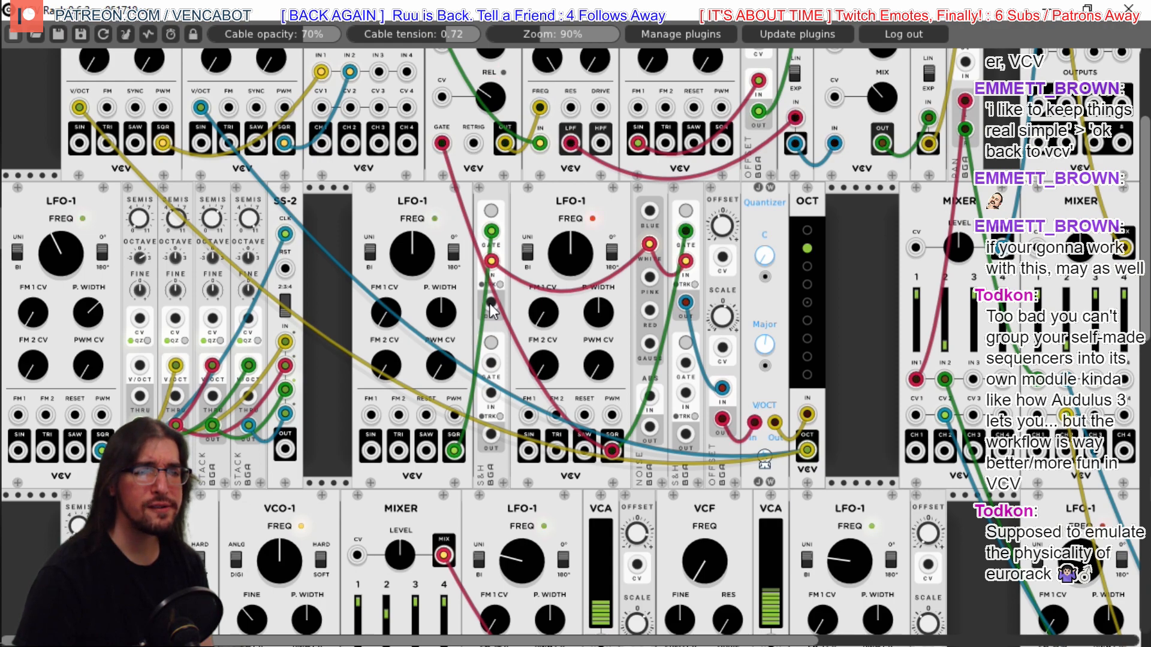
Shift OCT, Quantizer, OFFSET, S&H, NOISE and their LFO-1 against the MIXER, opening a gap after the new S&H
left_click_drag(808, 193, 864, 190)
left_click_drag(783, 191, 854, 197)
left_click_drag(730, 196, 802, 196)
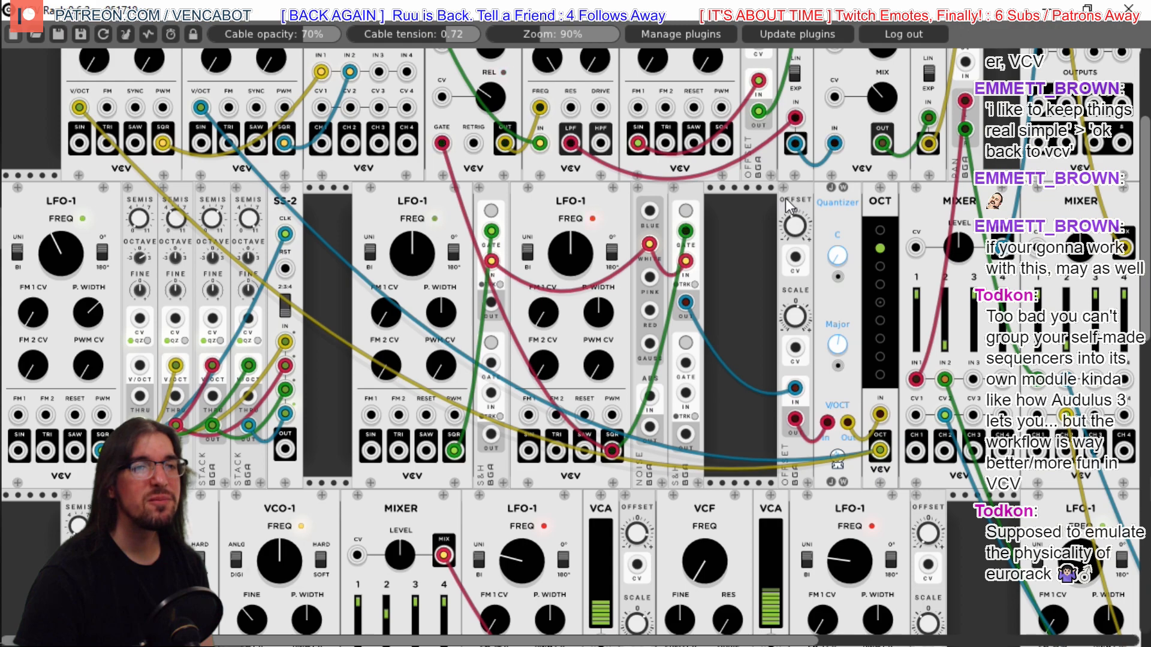
left_click_drag(699, 192, 773, 198)
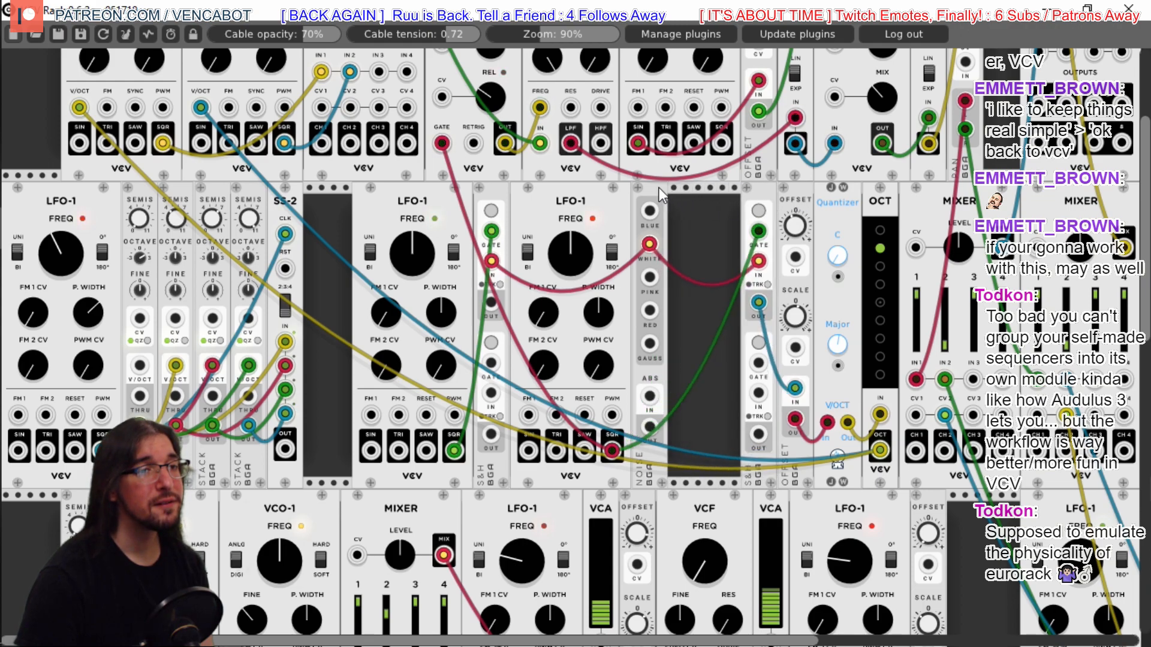
left_click_drag(657, 188, 729, 196)
left_click_drag(563, 197, 634, 203)
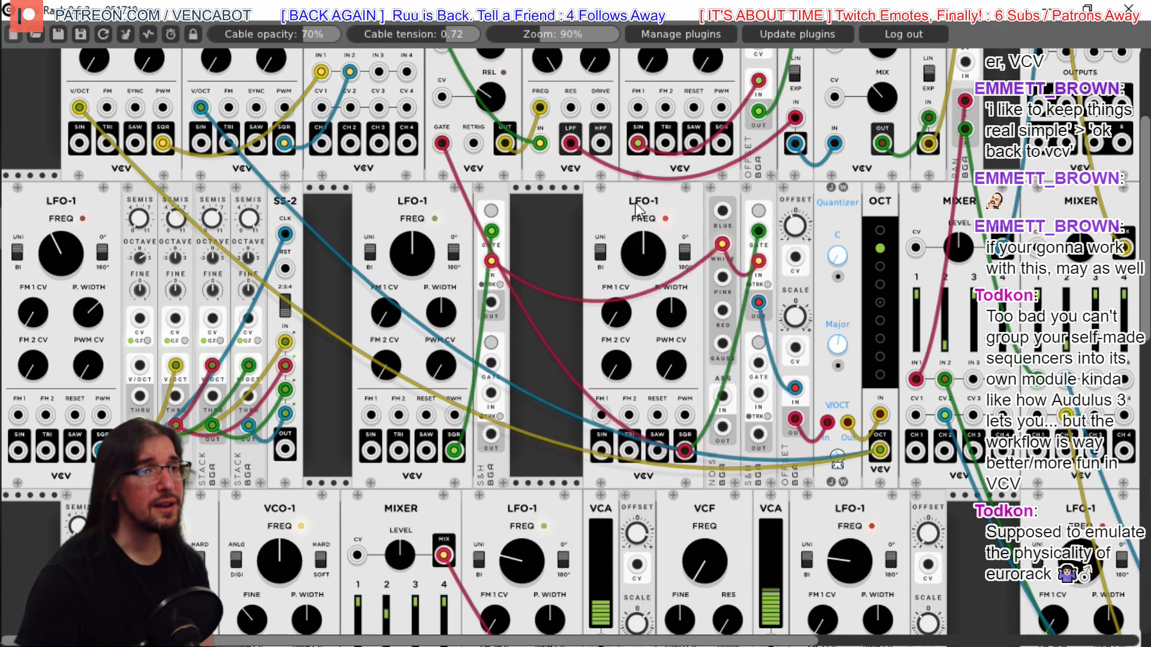
Add a Bogaudio OFFSET module in the gap between the new S&H and the following LFO-1
right_click(542, 221)
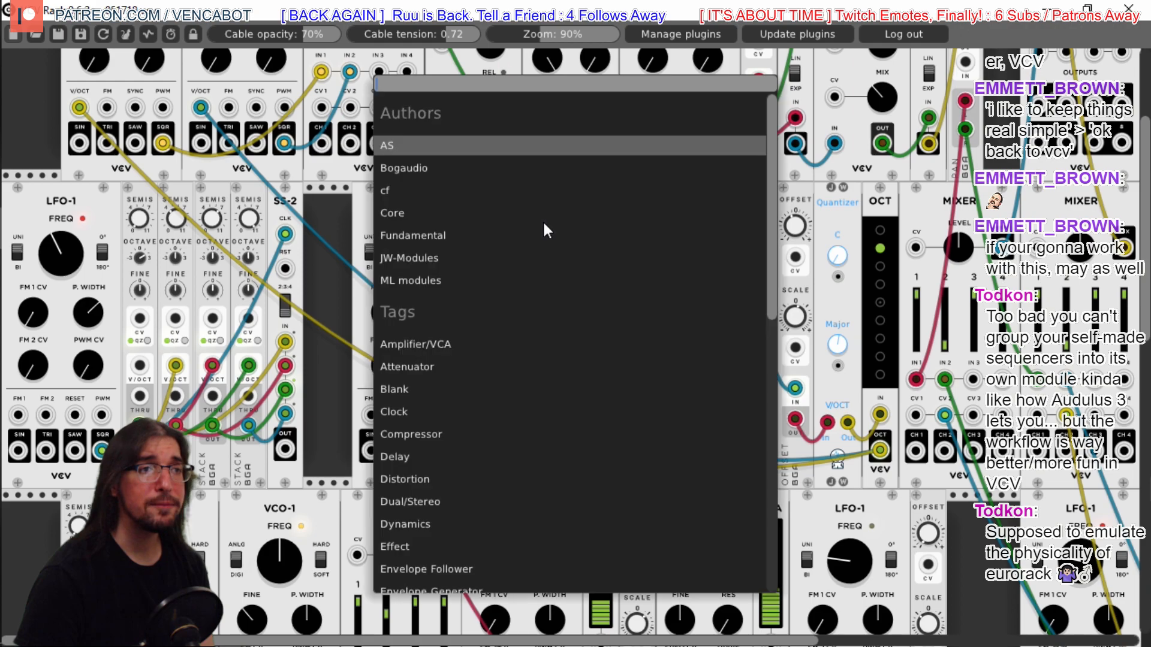
left_click(403, 168)
scroll(767, 170, "down", 2)
scroll(575, 341, "down", 15)
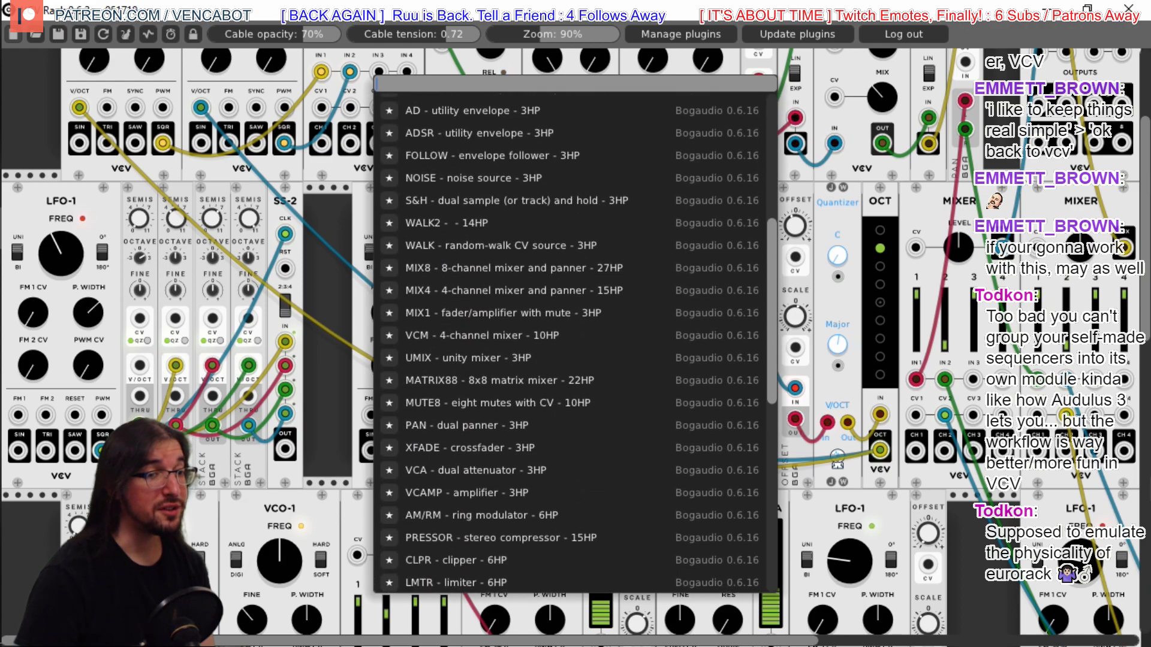
scroll(418, 233, "down", 4)
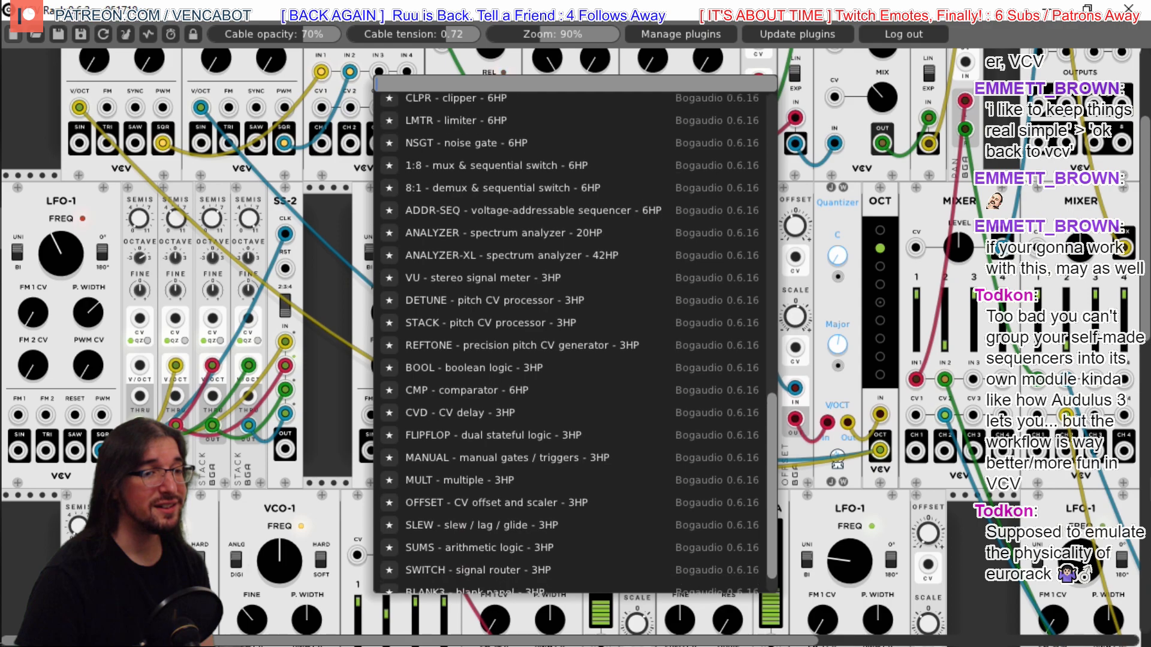
left_click(433, 474)
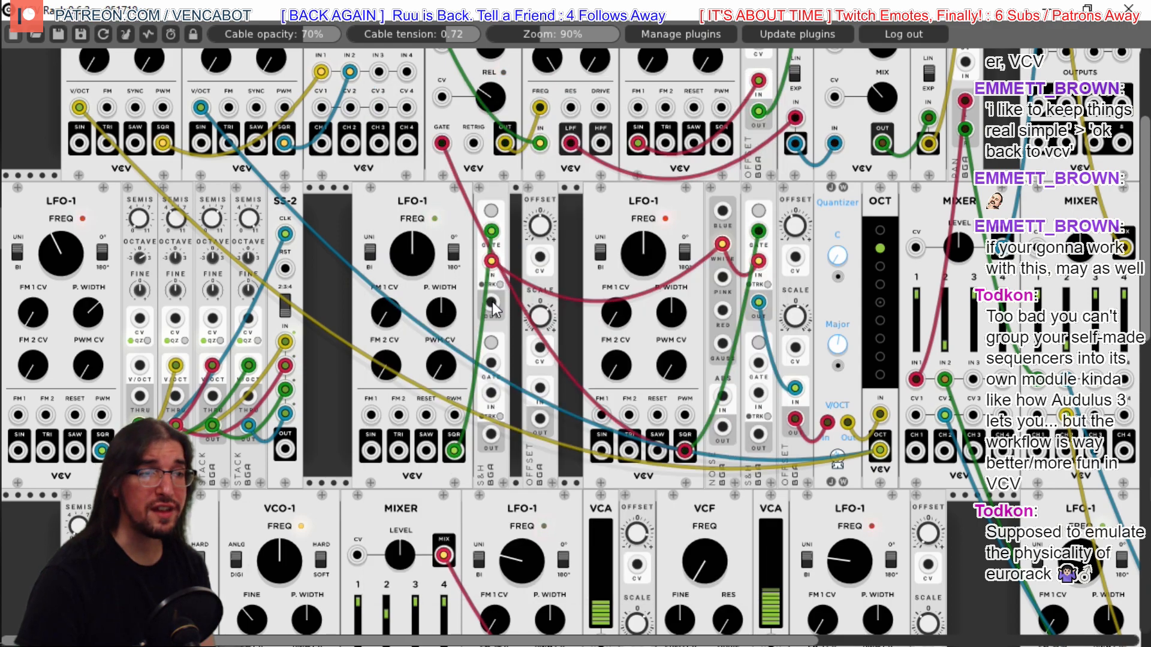
Patch the new S&H's first output into the new OFFSET's input, and try the OFFSET output on the following LFO-1's PWM input before unplugging it
left_click_drag(491, 303, 544, 387)
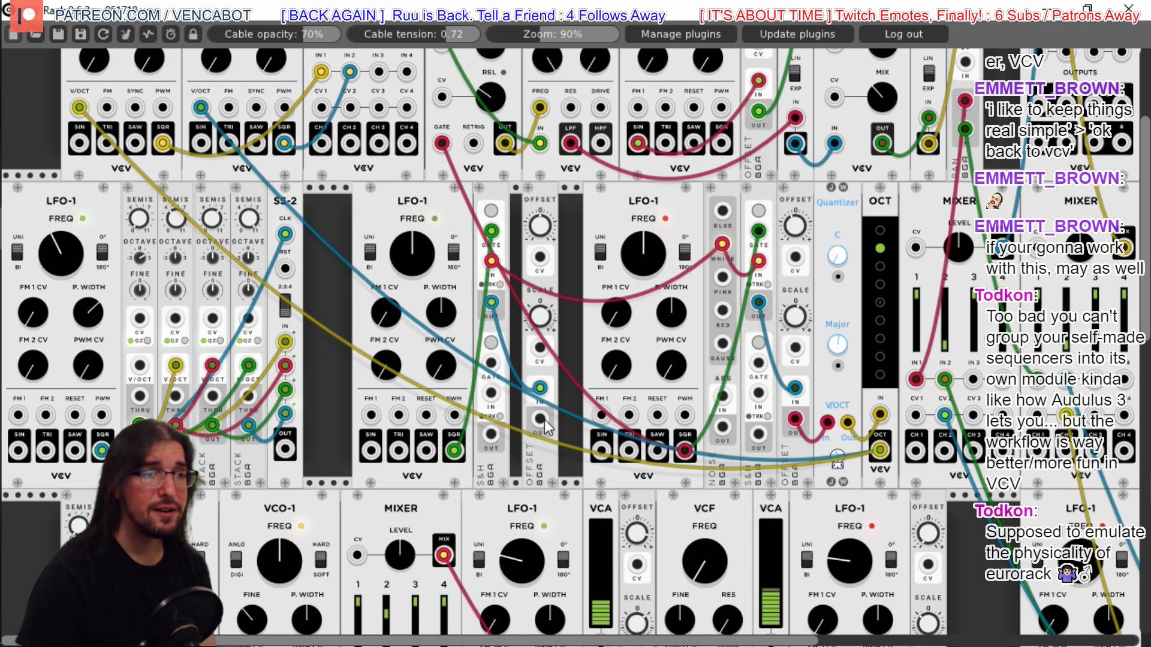
left_click_drag(541, 424, 681, 423)
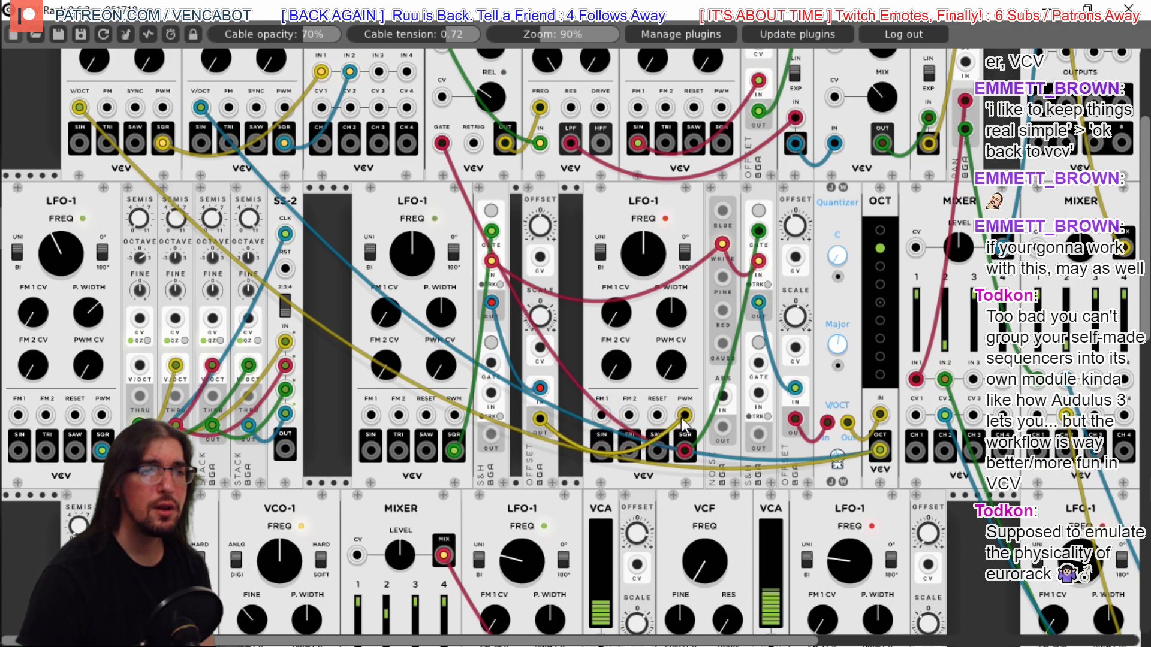
left_click_drag(683, 422, 571, 340)
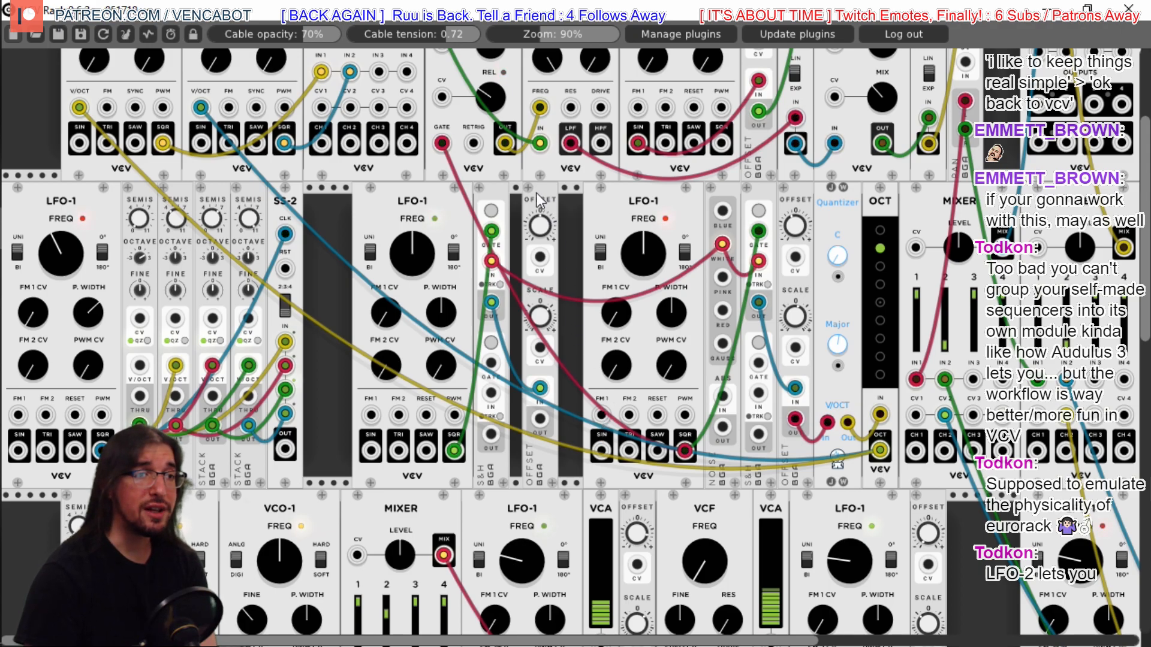
Pack the new LFO-1, S&H and OFFSET modules tightly against SS-2, leaving one gap after the OFFSET
left_click_drag(538, 193, 525, 194)
left_click_drag(411, 201, 386, 198)
mouse_move(482, 198)
left_mouse_down()
mouse_move(458, 193)
mouse_move(491, 190)
left_mouse_up()
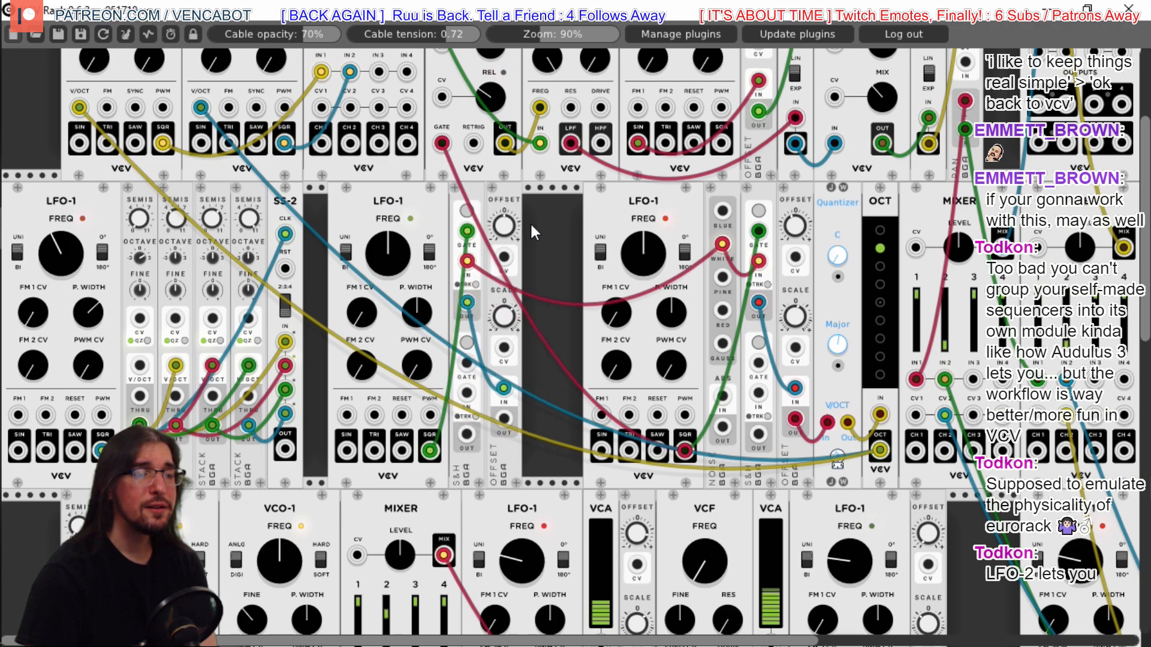
left_click_drag(384, 198, 360, 198)
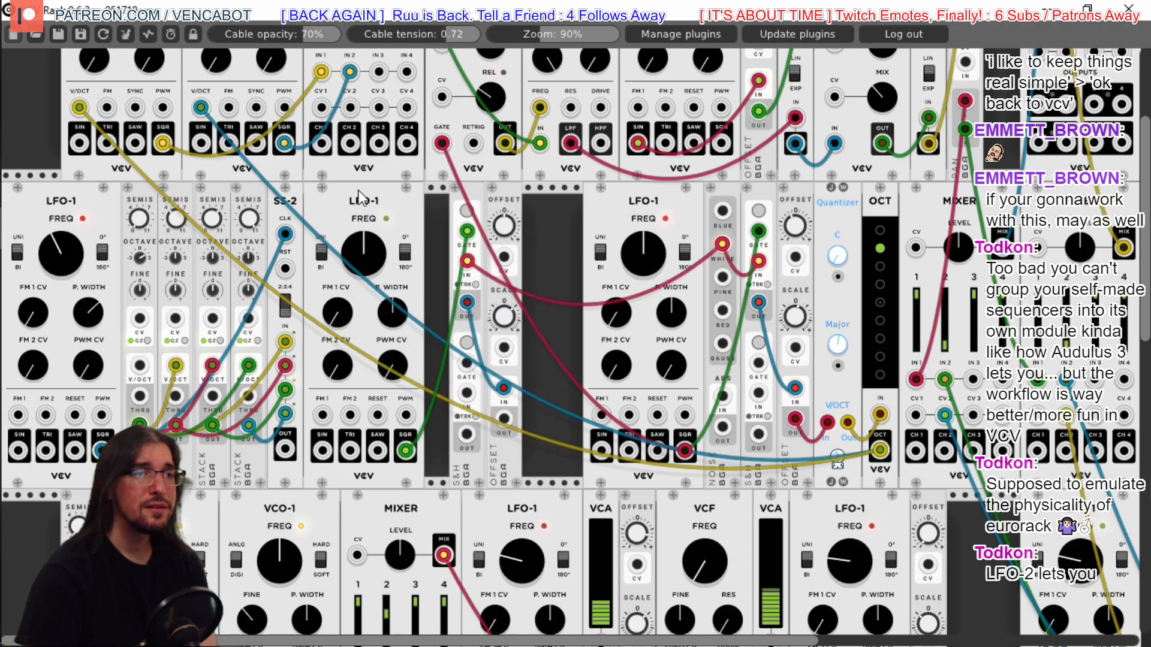
mouse_move(472, 192)
left_mouse_down()
mouse_move(449, 191)
mouse_move(474, 195)
left_mouse_up()
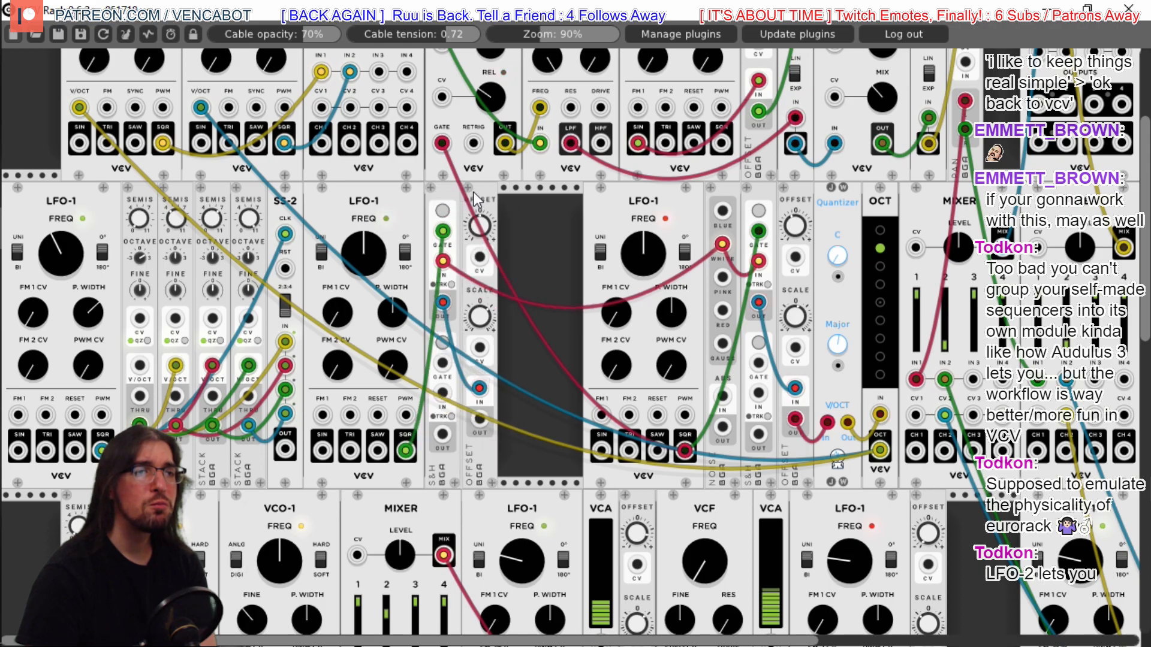
Examine the JW-Modules and cf module lists for a module to place after the new OFFSET
right_click(519, 213)
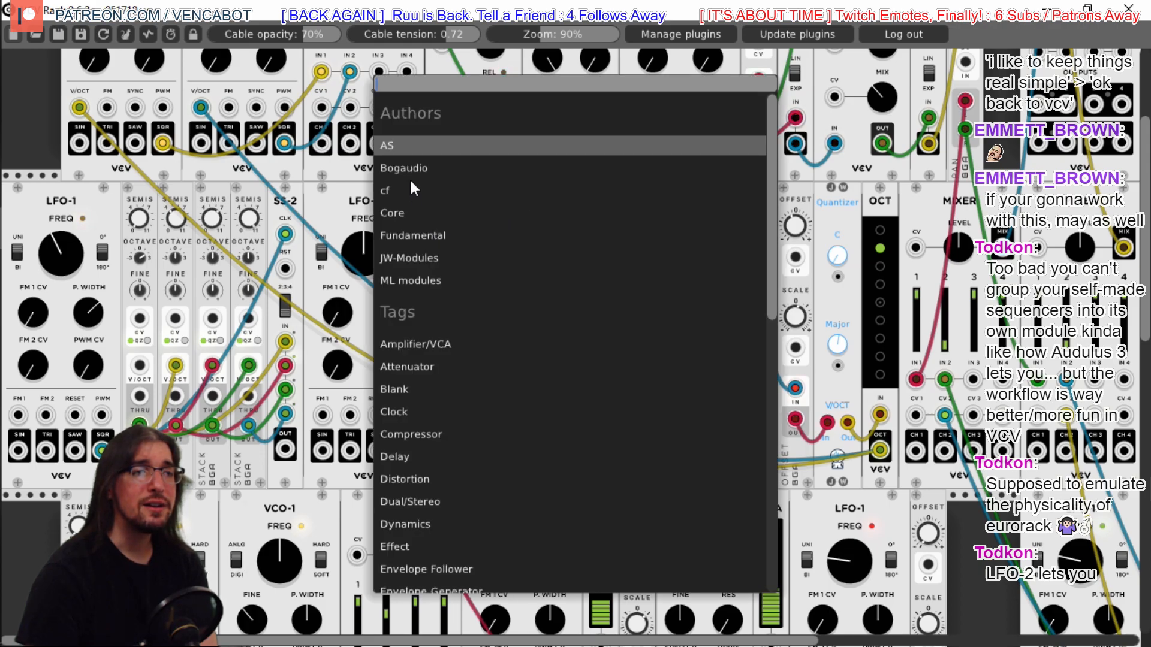
left_click(427, 260)
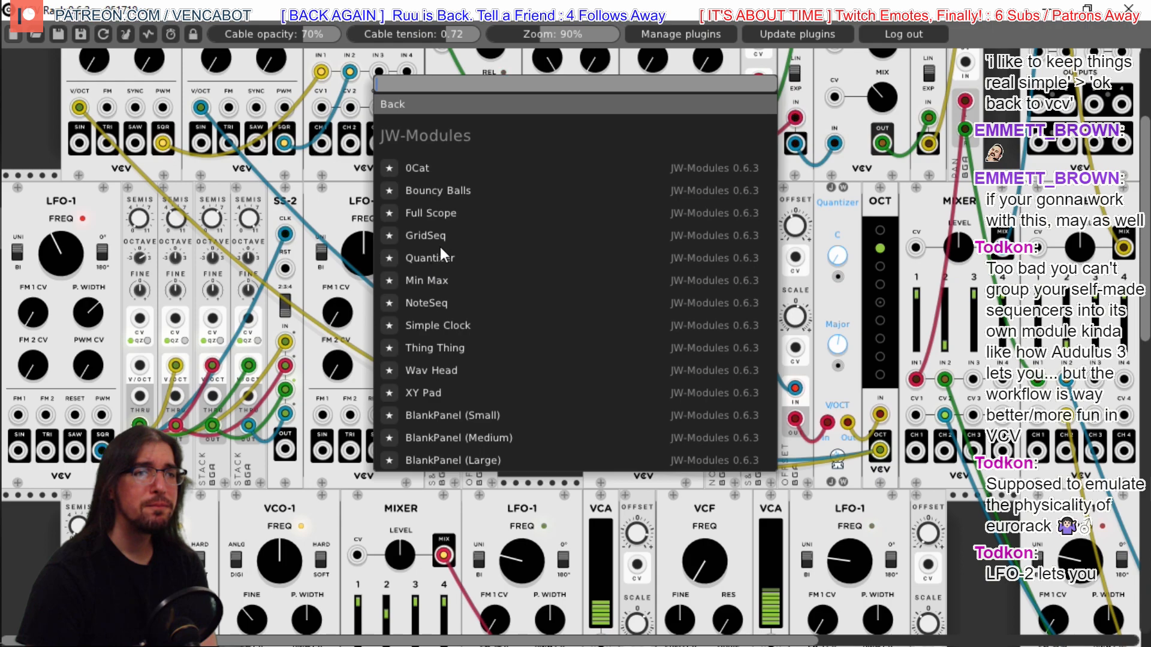
left_click(40, 99)
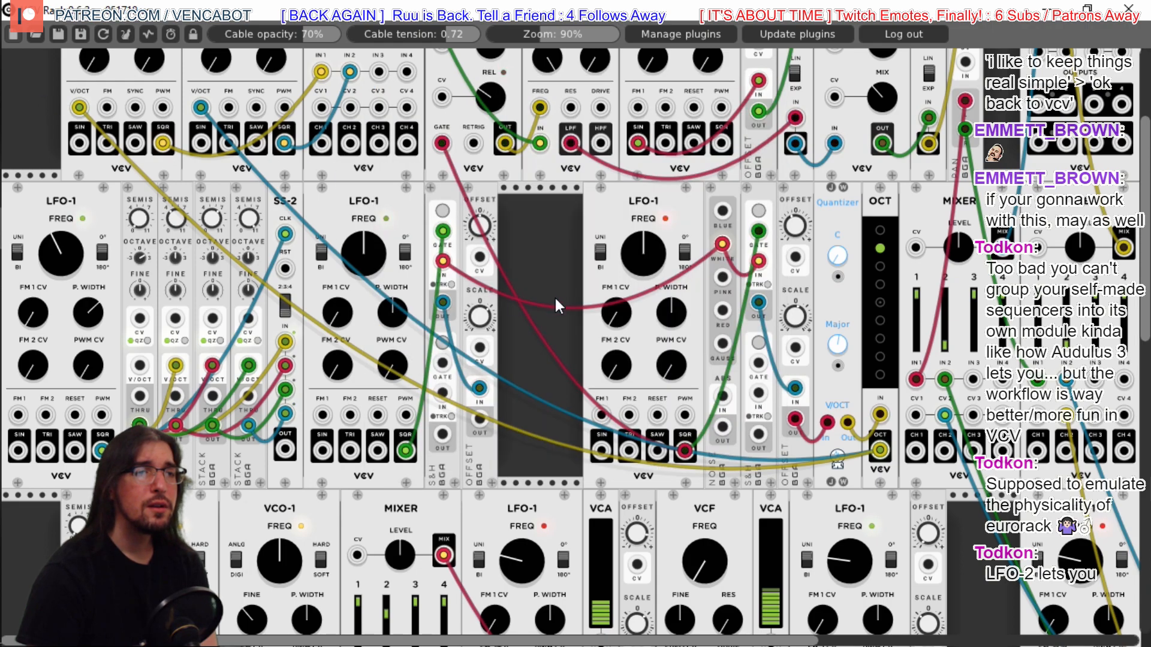
right_click(534, 226)
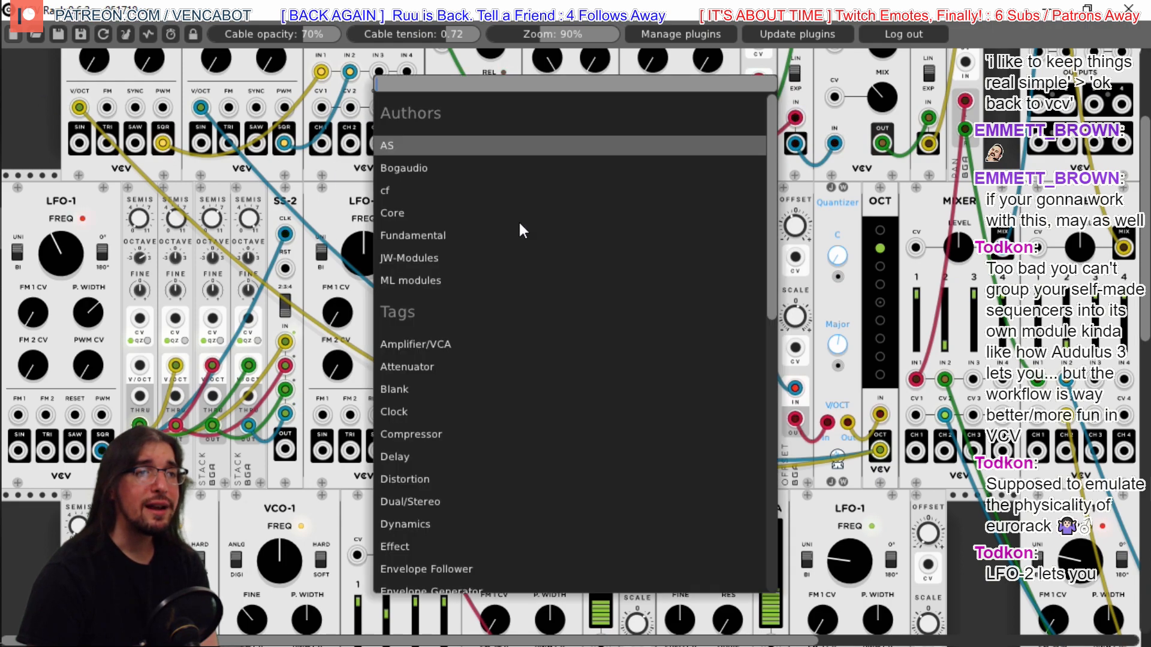
left_click(401, 190)
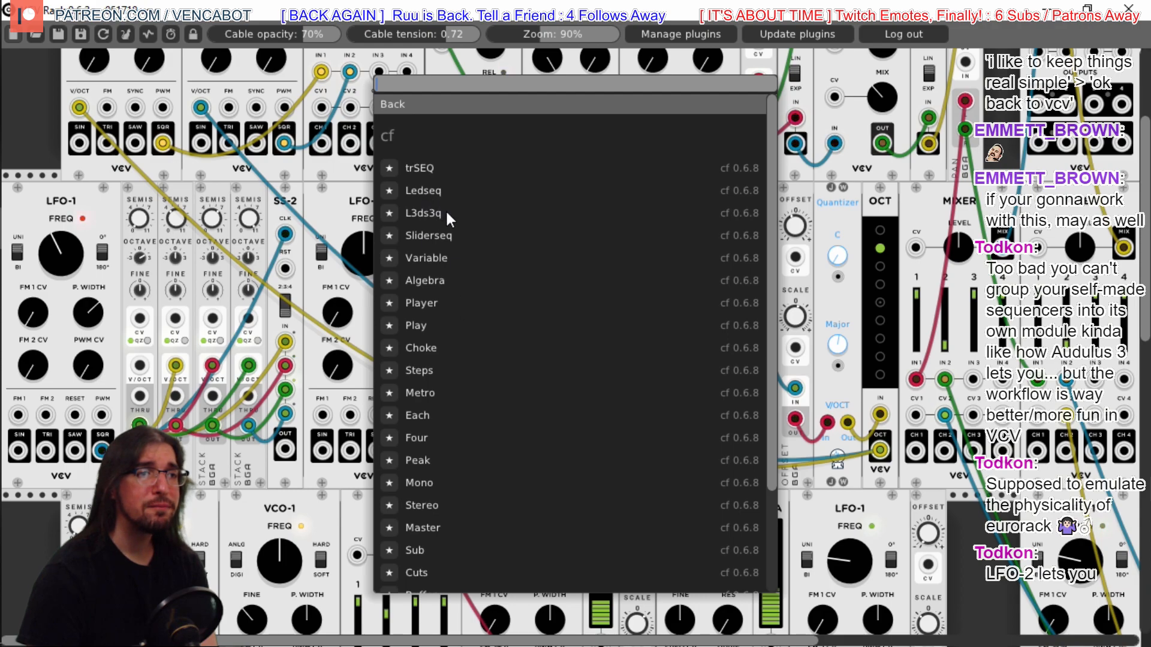
scroll(531, 368, "down", 3)
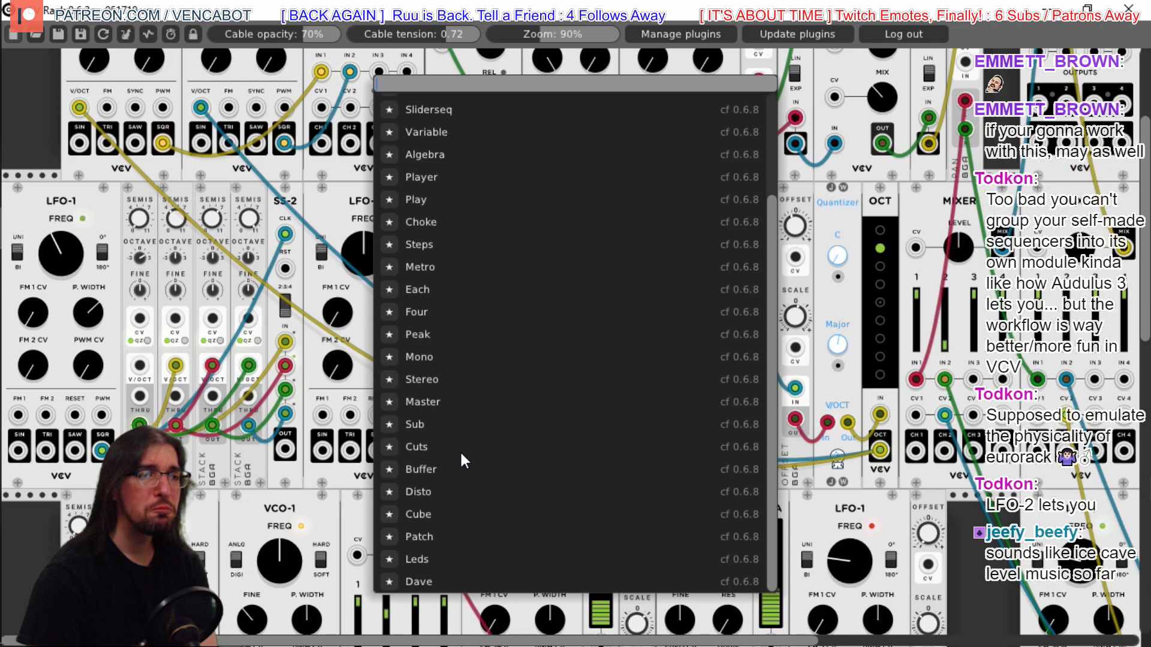
left_click_drag(773, 491, 773, 389)
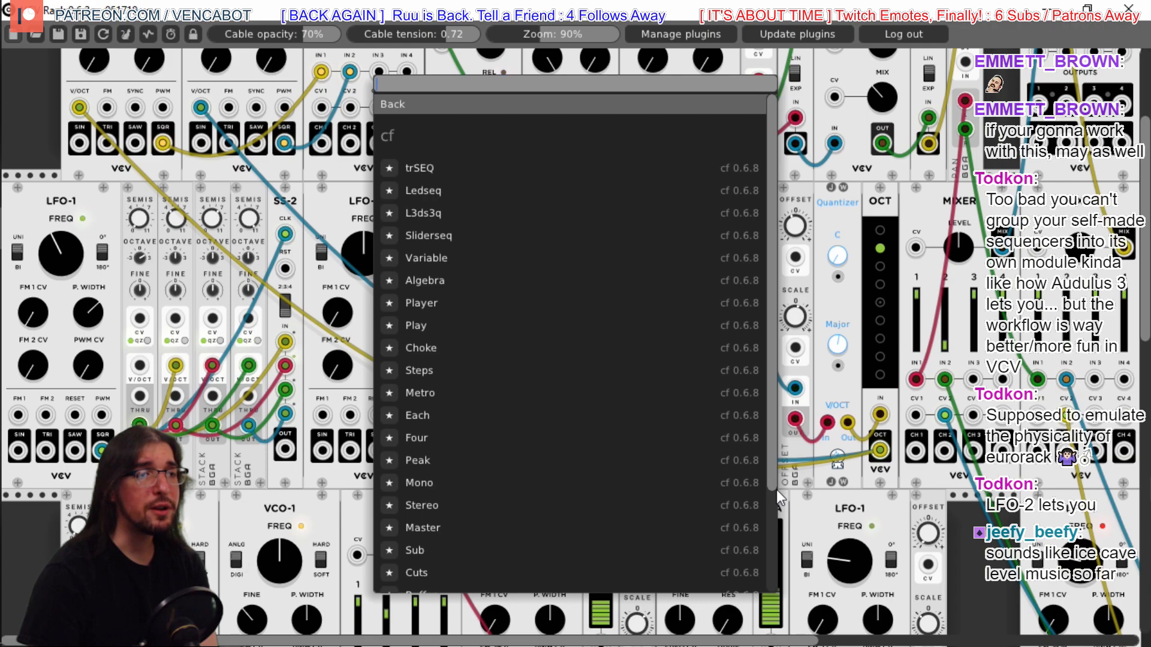
left_click(24, 98)
Check the JW-Modules list, and add a Constants module from ML modules in the gap after the new OFFSET
right_click(521, 225)
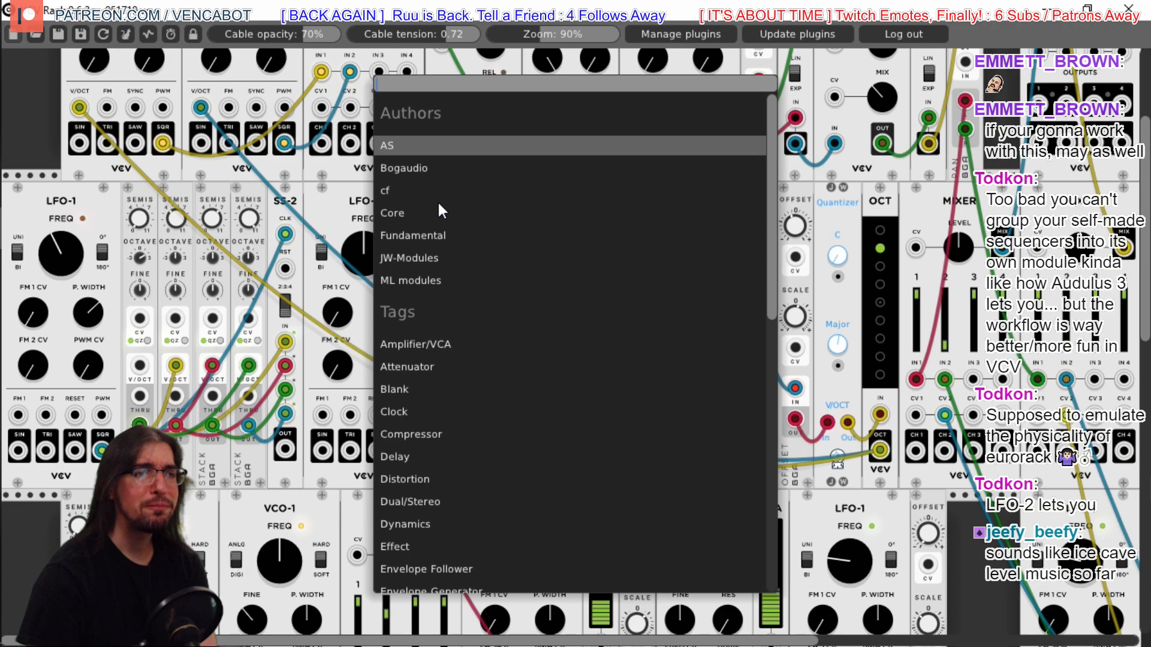
left_click(416, 257)
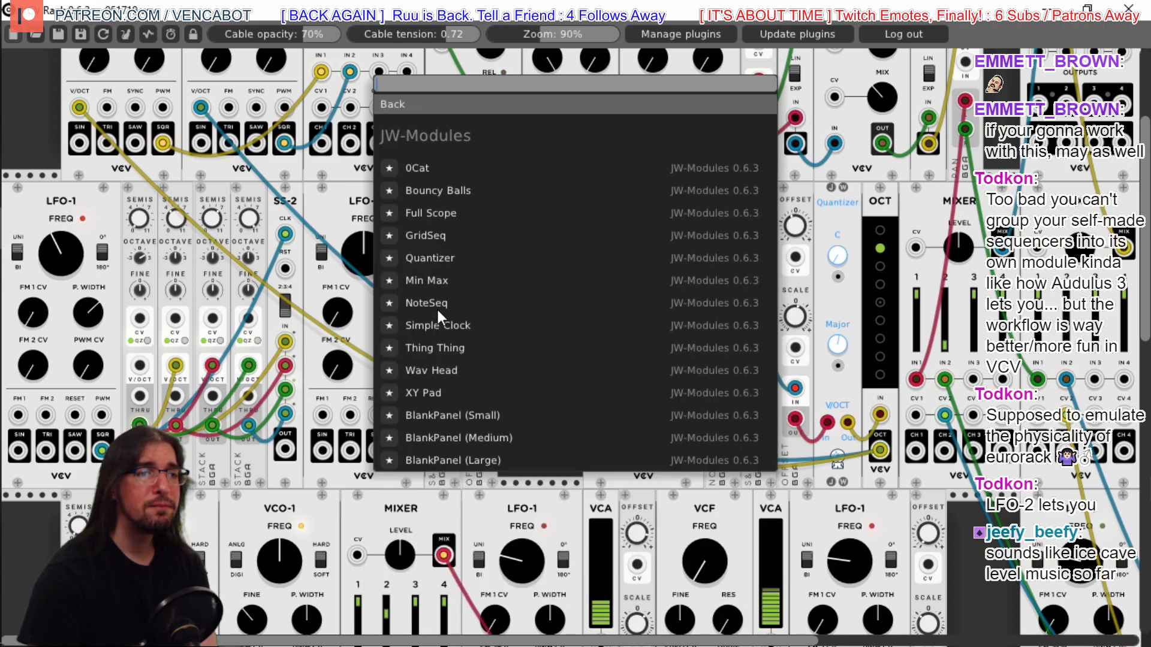
left_click(38, 108)
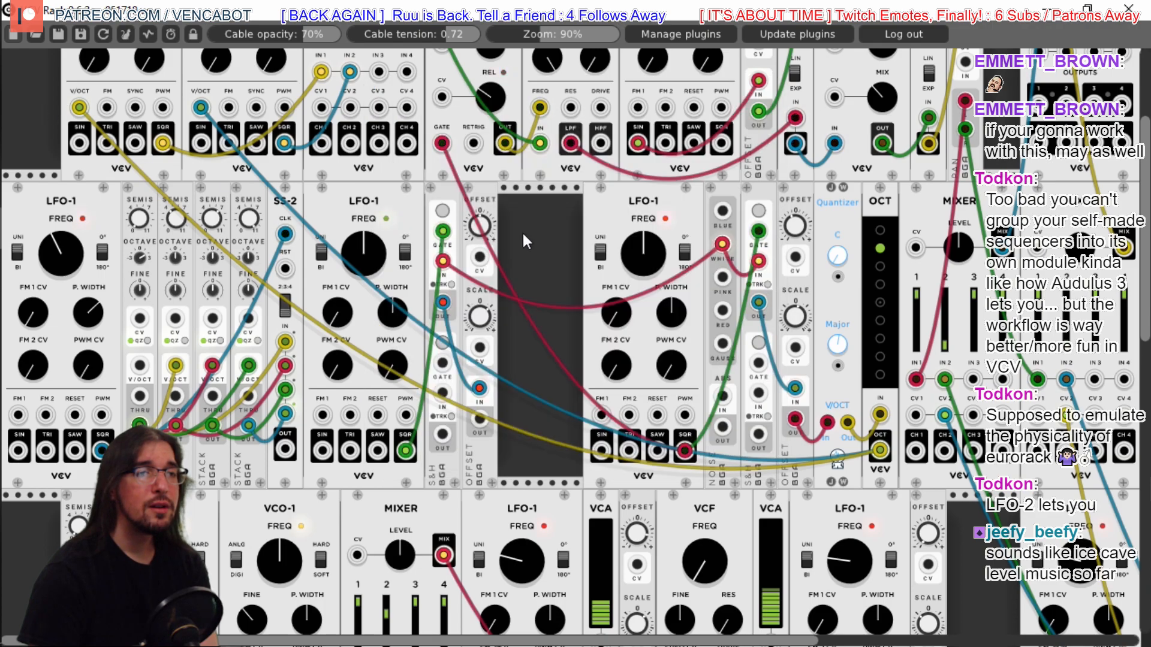
right_click(526, 234)
left_click(442, 280)
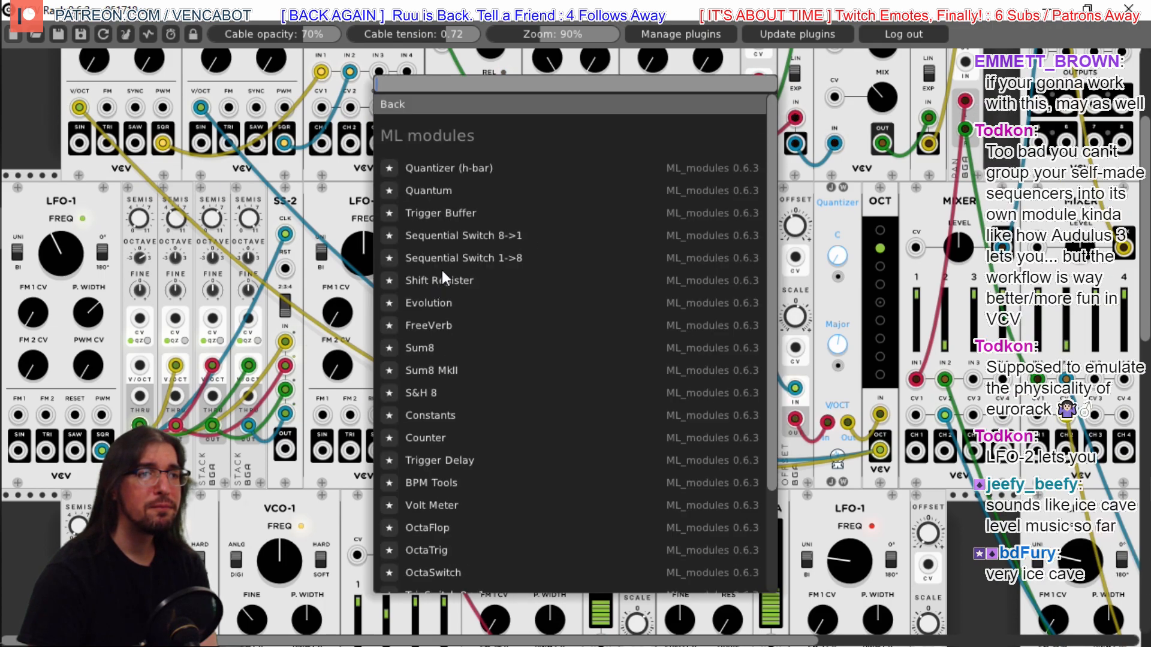
left_click(449, 418)
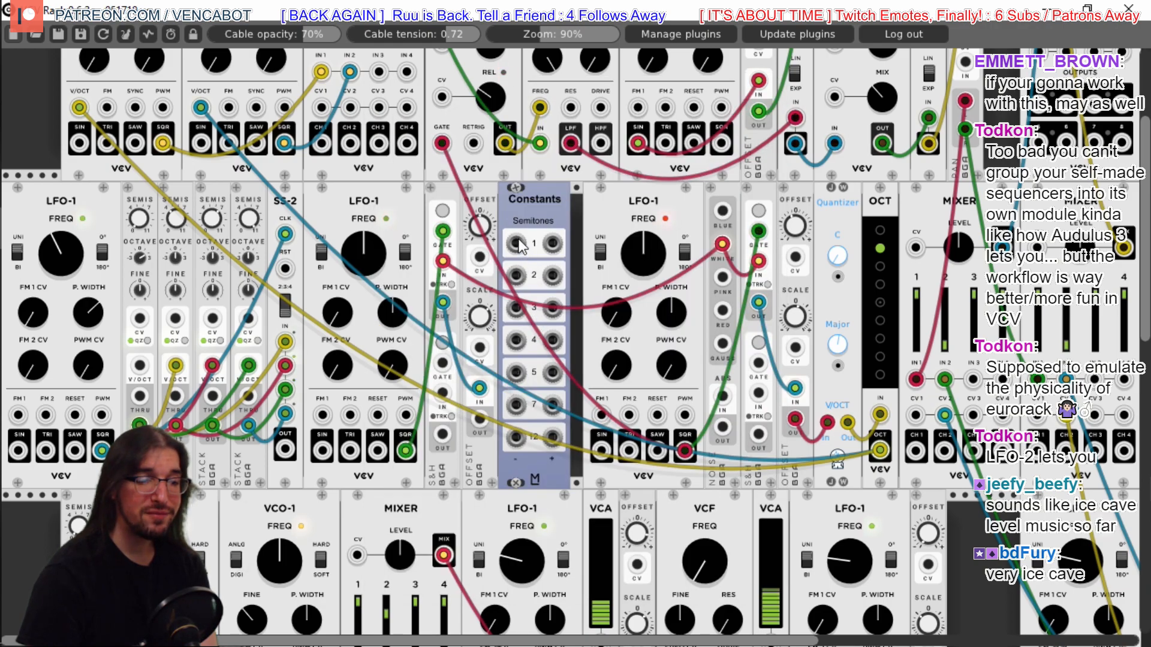
Try the Constants outputs for 1, 12 and 2 semitones on the following LFO-1's FM 1 input, and delete the Constants module
left_click_drag(519, 245, 605, 421)
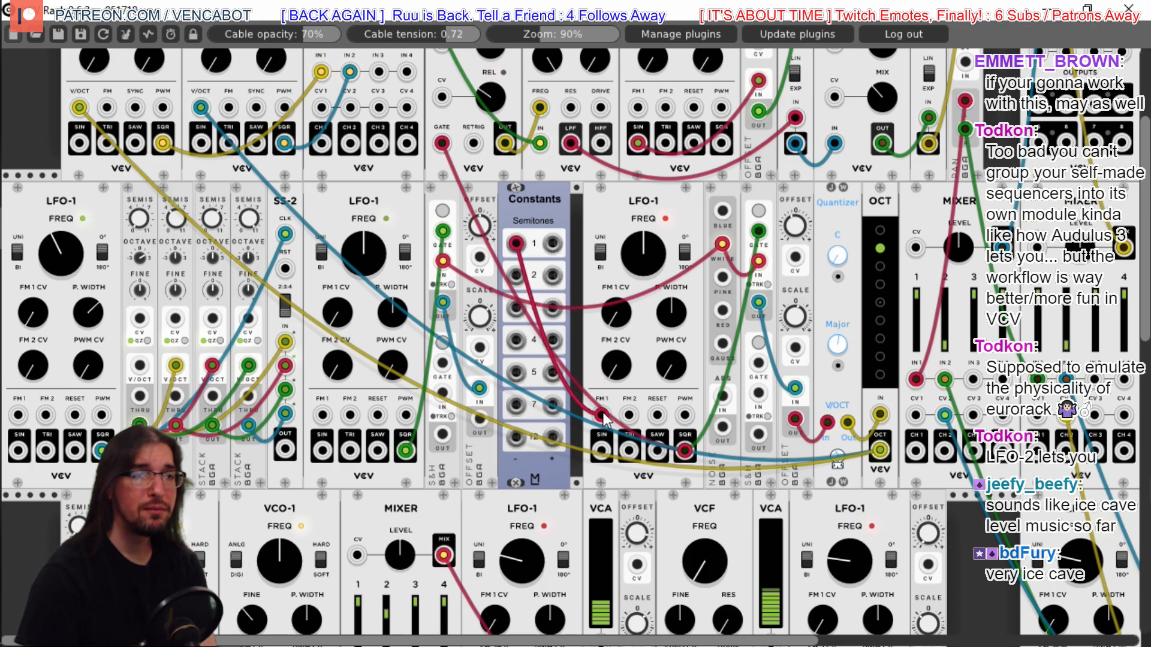
left_click_drag(518, 246, 524, 439)
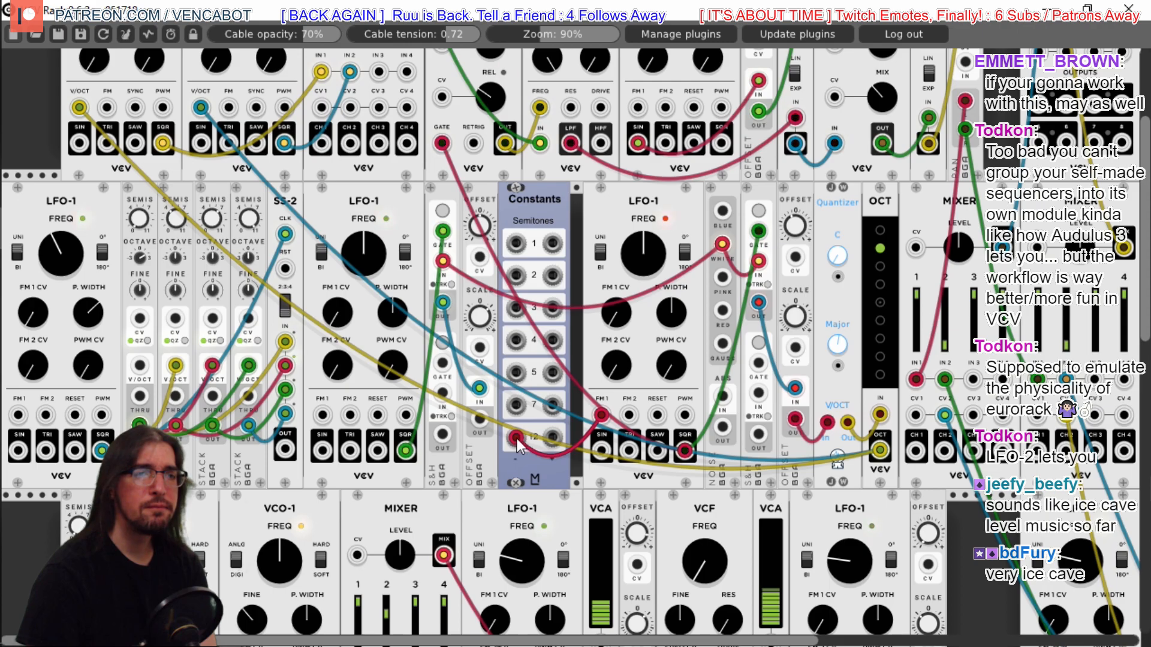
left_click_drag(513, 437, 546, 438)
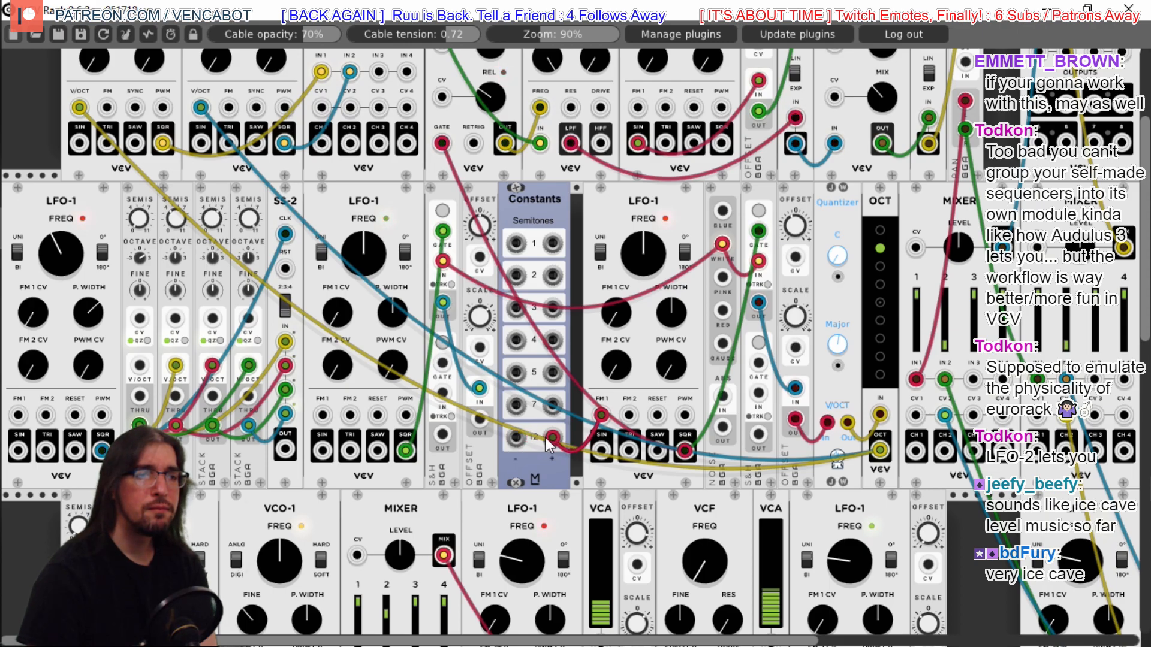
left_click_drag(553, 438, 553, 283)
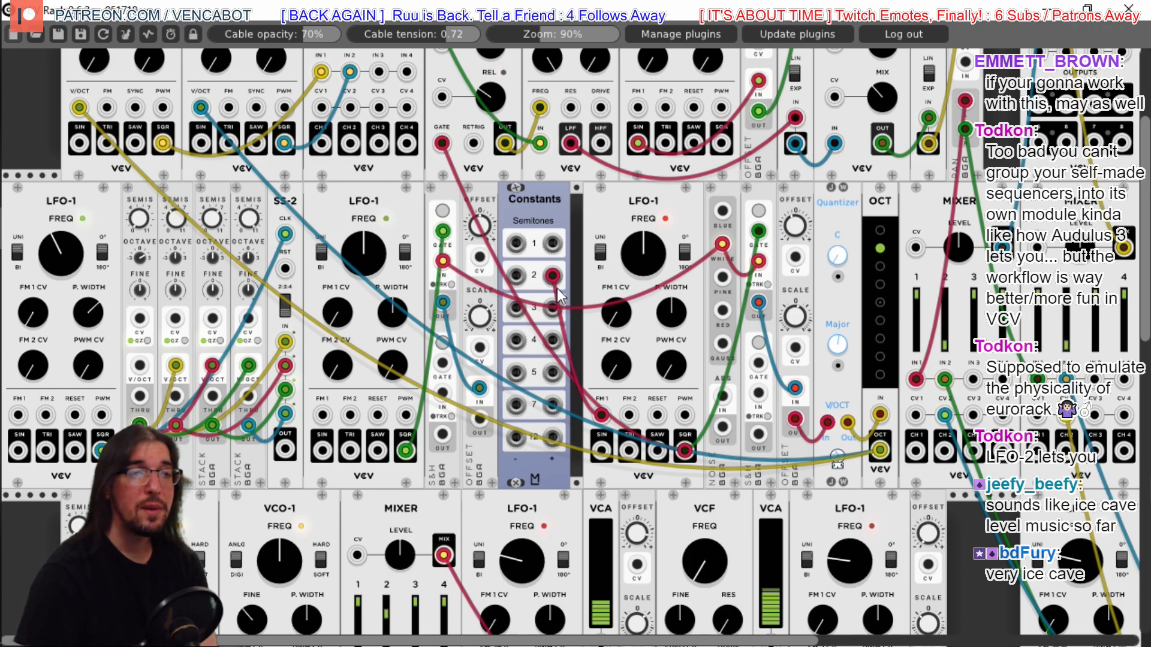
right_click(541, 211)
left_click(584, 391)
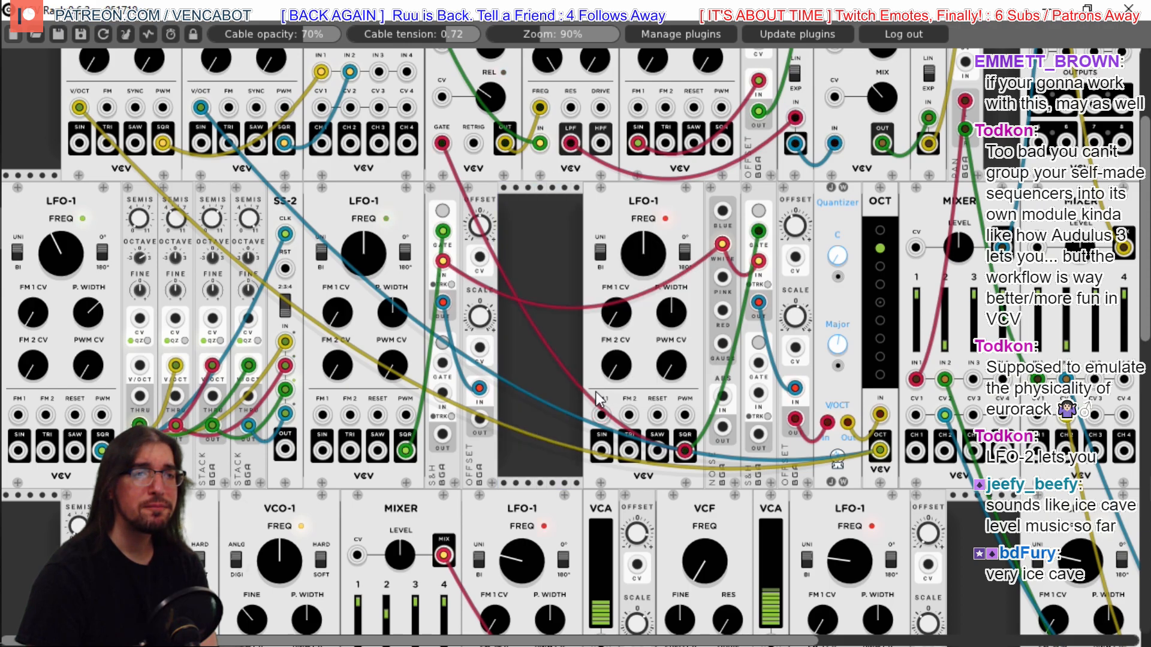
Delete the LFO-1 between the new OFFSET and the NOISE module
left_click_drag(625, 213, 584, 211)
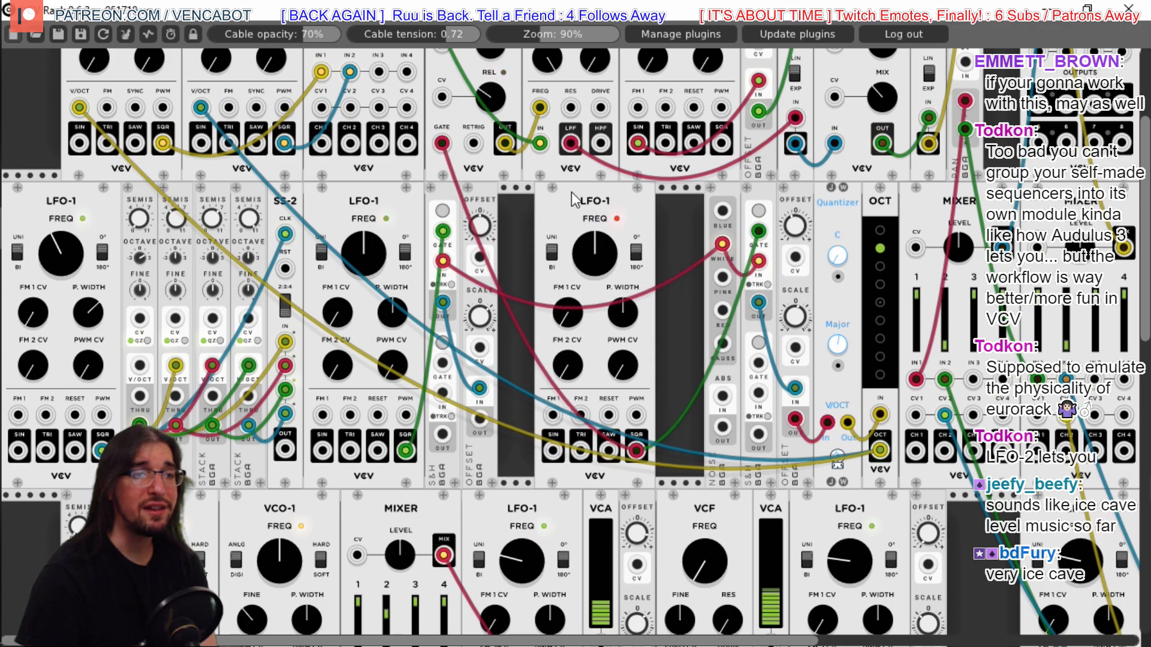
right_click(578, 214)
left_click(623, 390)
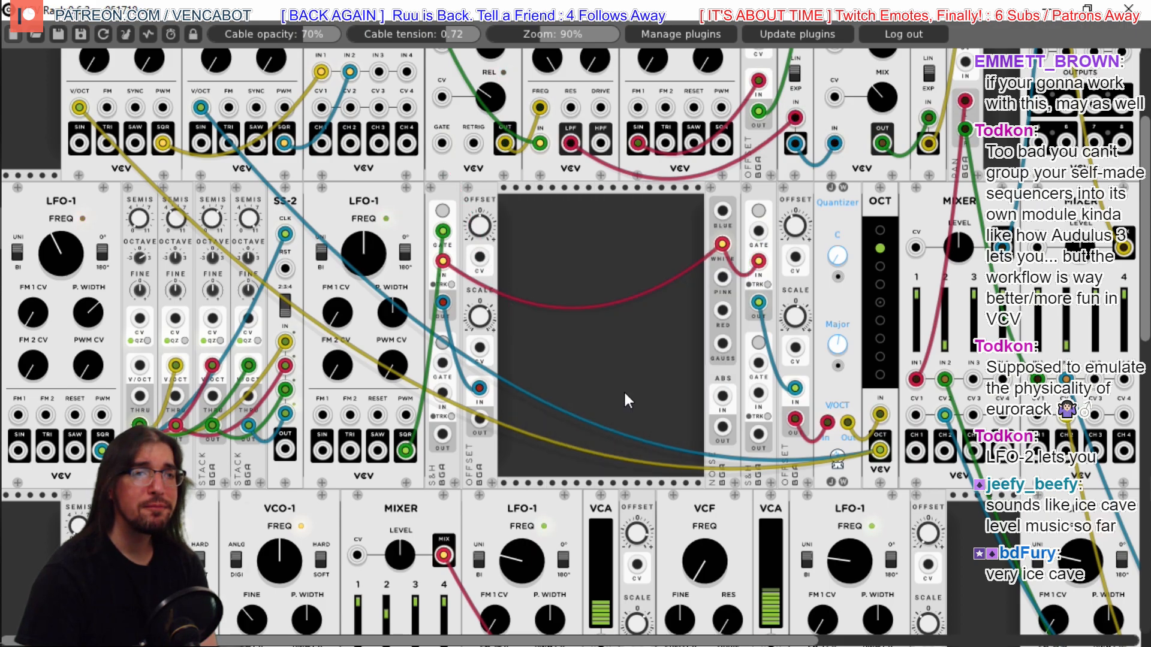
Try a Fundamental LFO-2 between the new OFFSET and the NOISE module, leaving space on both sides
double_click(585, 222)
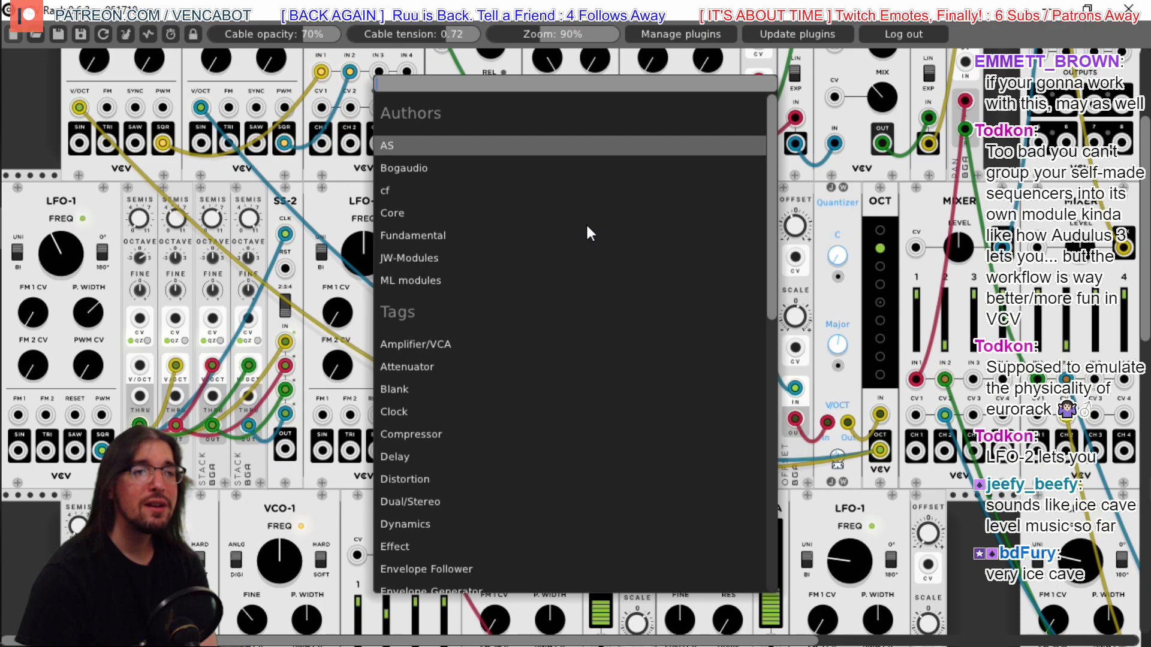
left_click(418, 234)
left_click(433, 301)
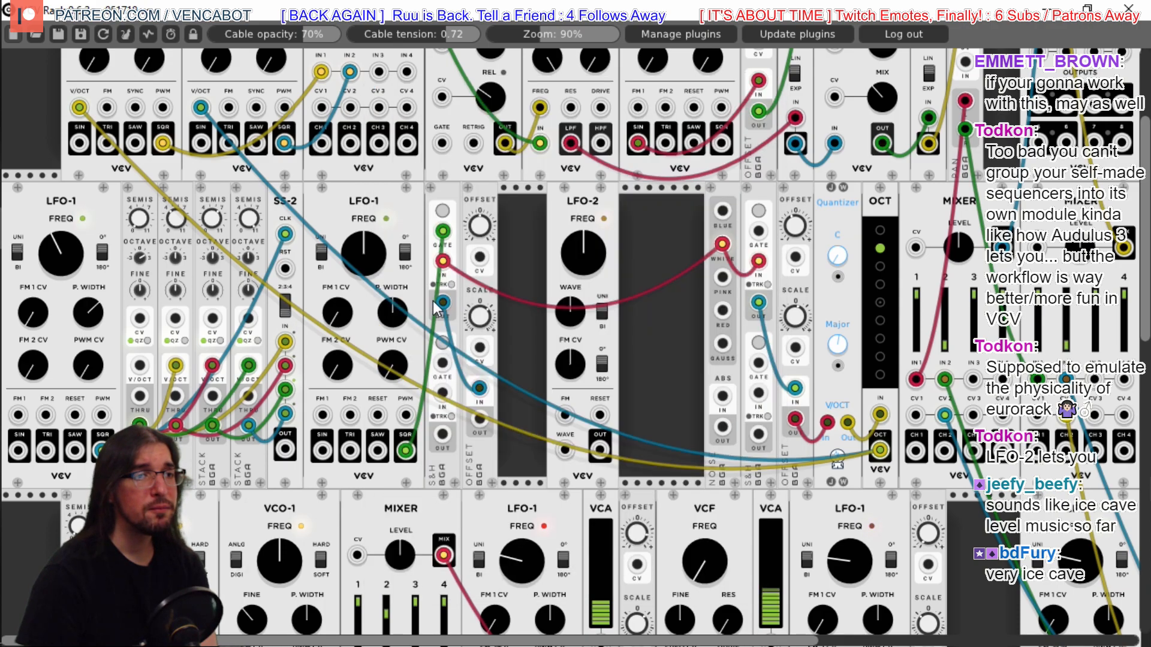
left_click_drag(591, 199, 649, 206)
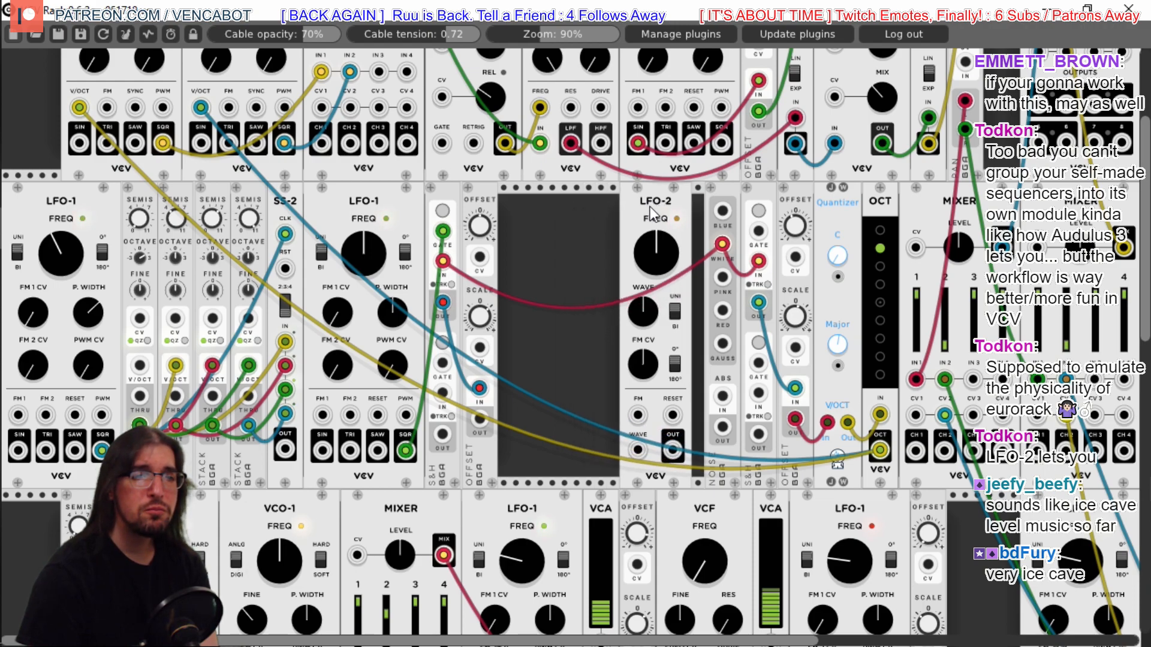
left_click_drag(649, 208, 628, 211)
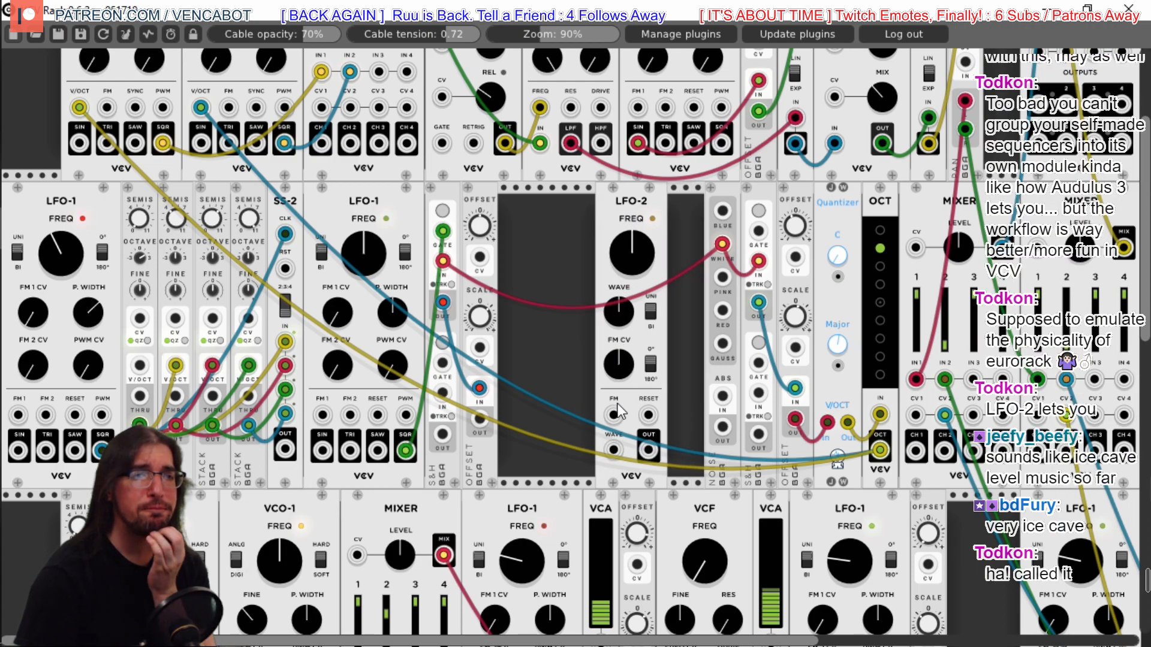
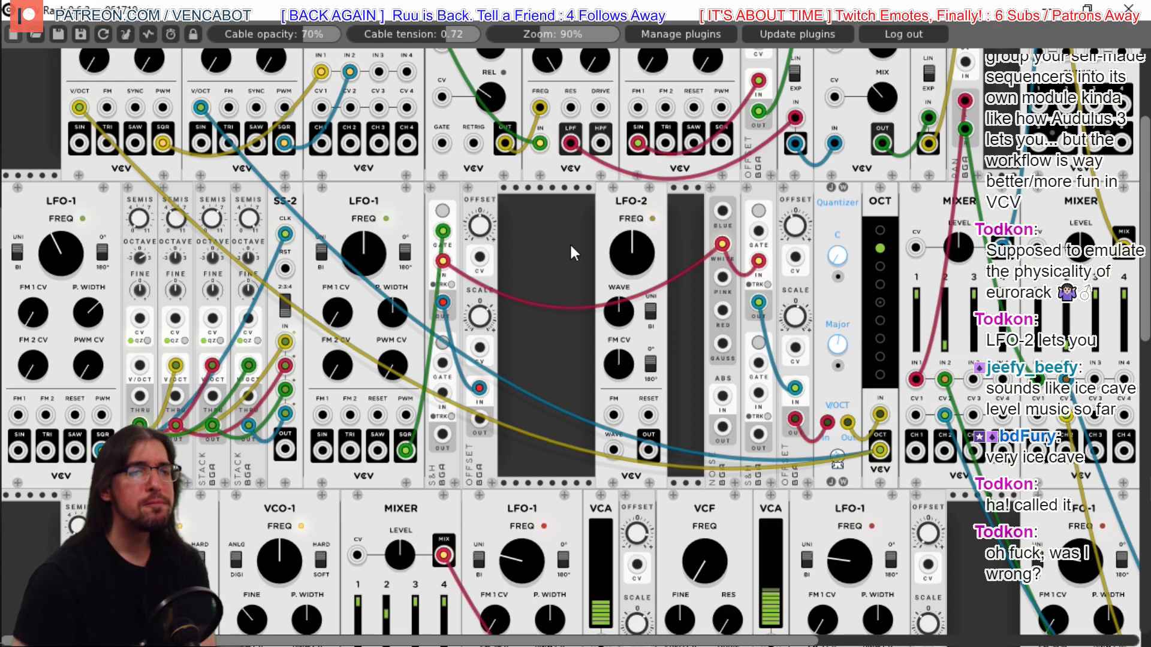
Replace the LFO-2 with a Fundamental LFO-1 near the NOISE module, leaving a gap after the new OFFSET
right_click(621, 217)
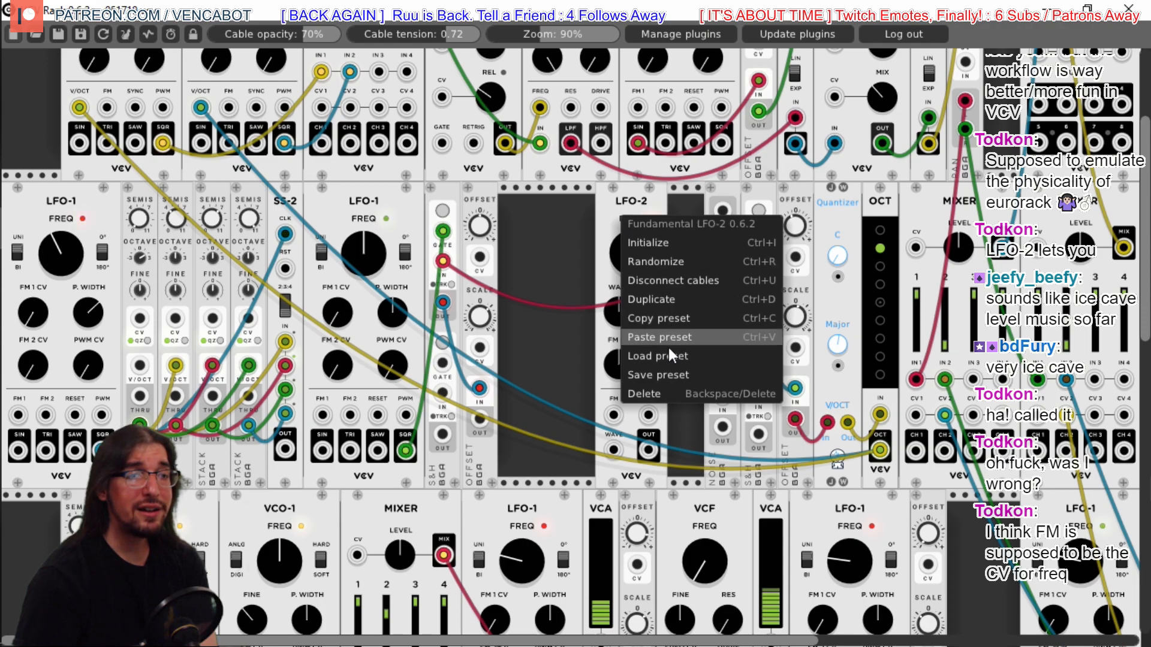
left_click(657, 393)
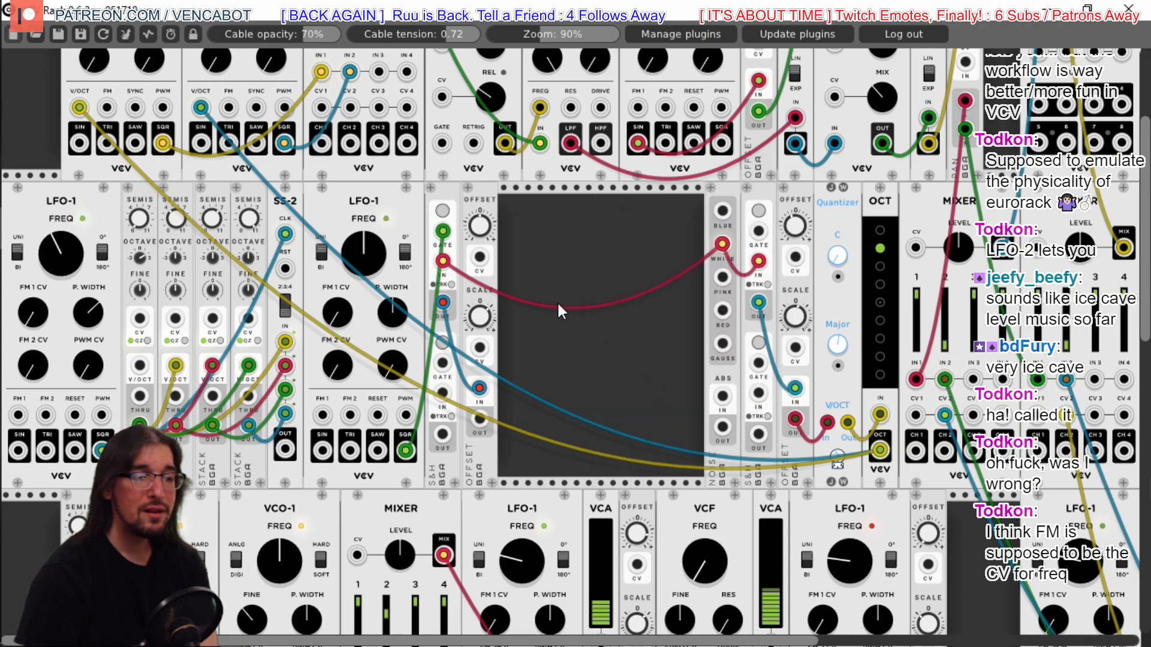
right_click(563, 233)
left_click(423, 232)
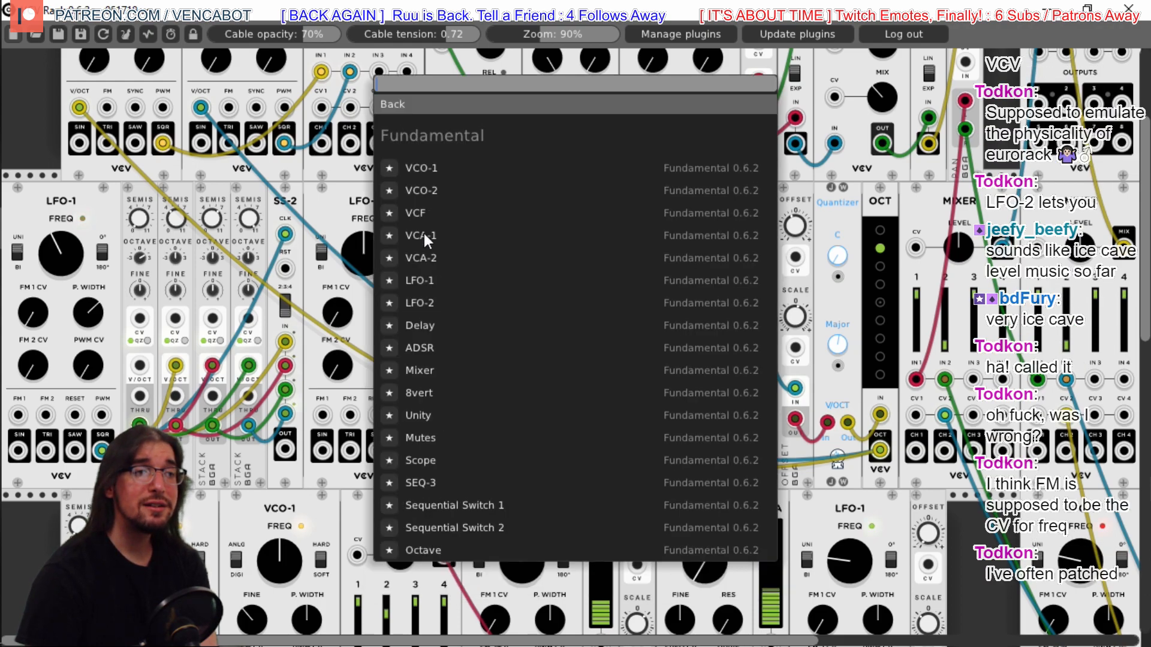
left_click(426, 280)
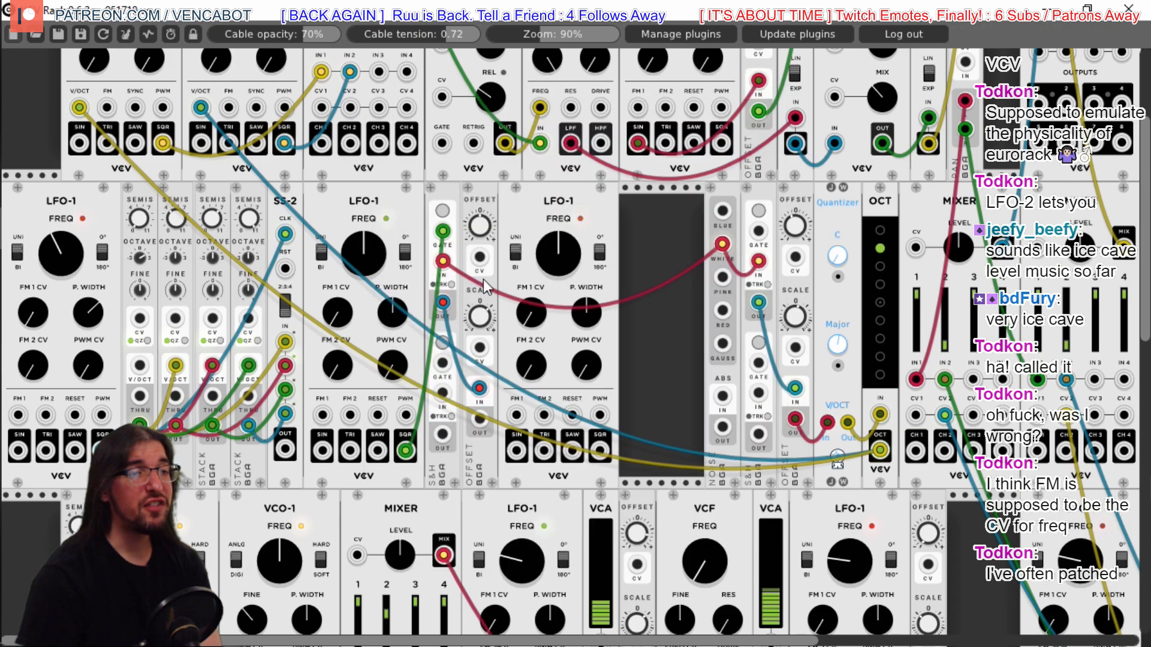
left_click_drag(573, 204, 642, 204)
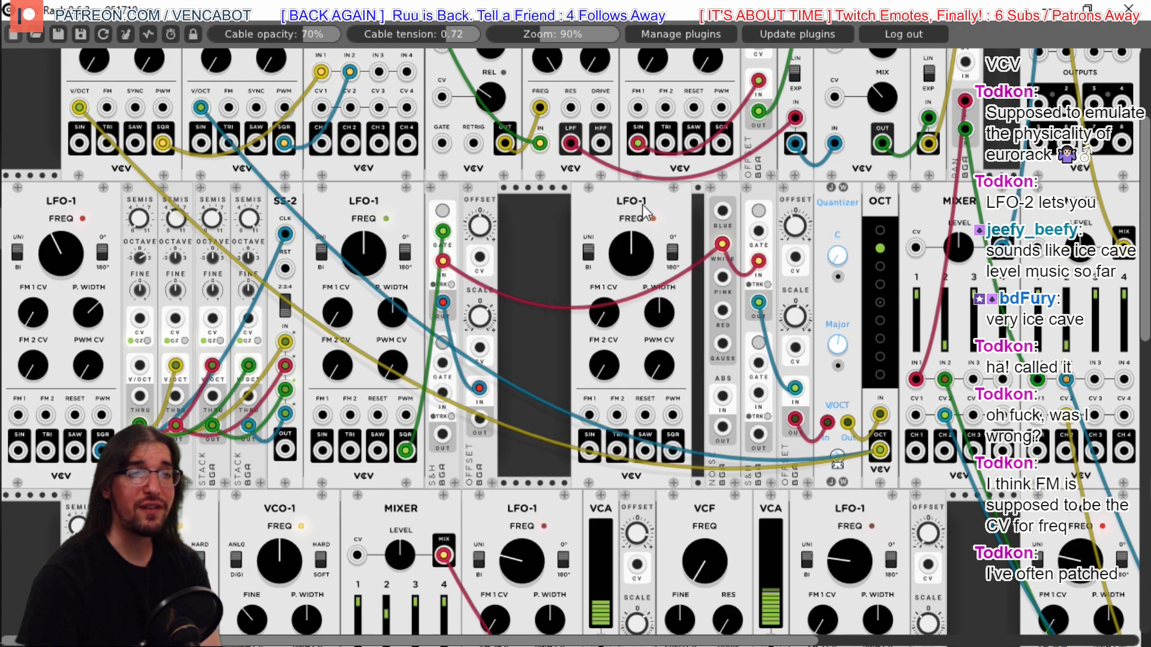
Try a cf Variable module at different positions in the gap after the new OFFSET, and delete it
right_click(524, 234)
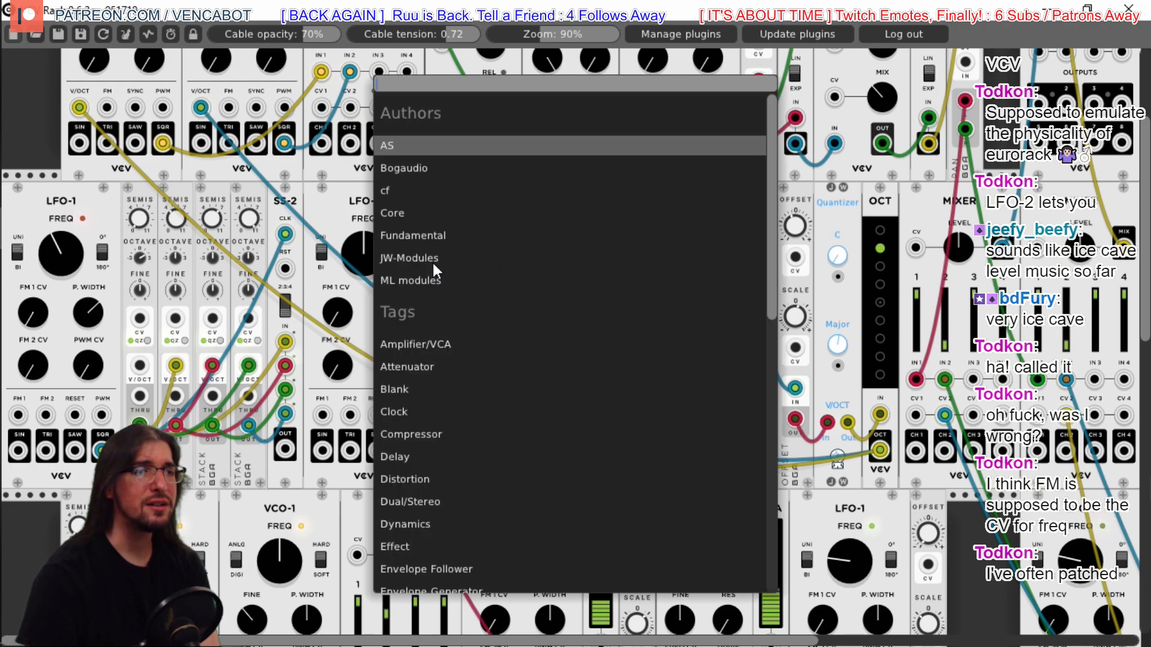
left_click(416, 190)
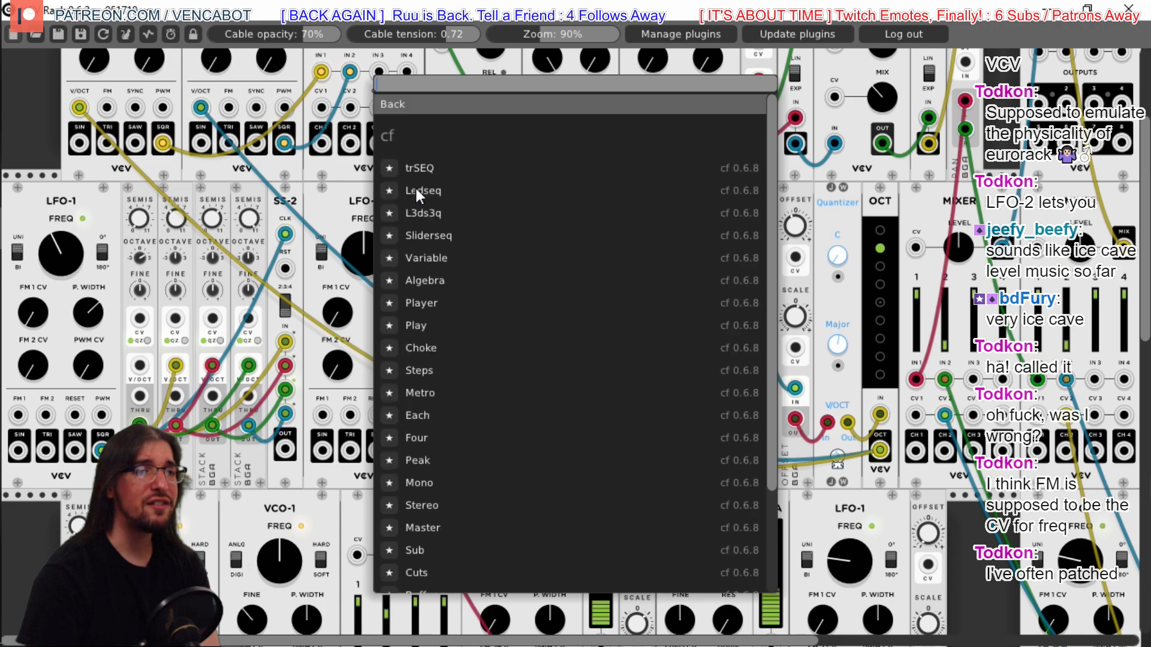
left_click(440, 258)
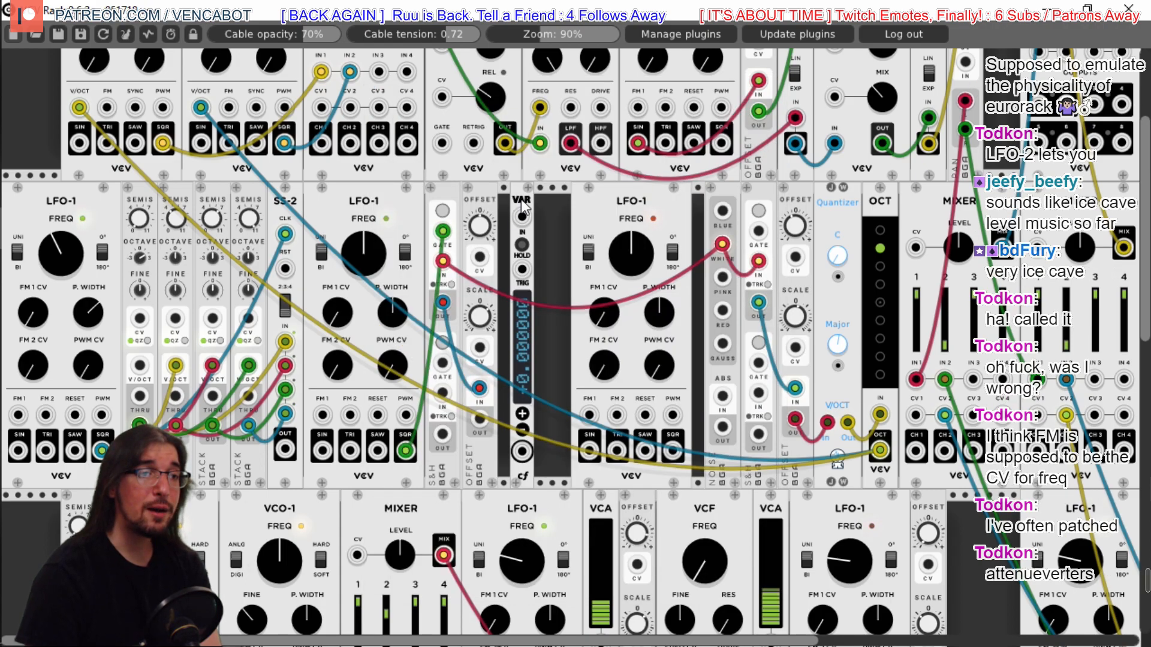
left_click_drag(521, 203, 528, 204)
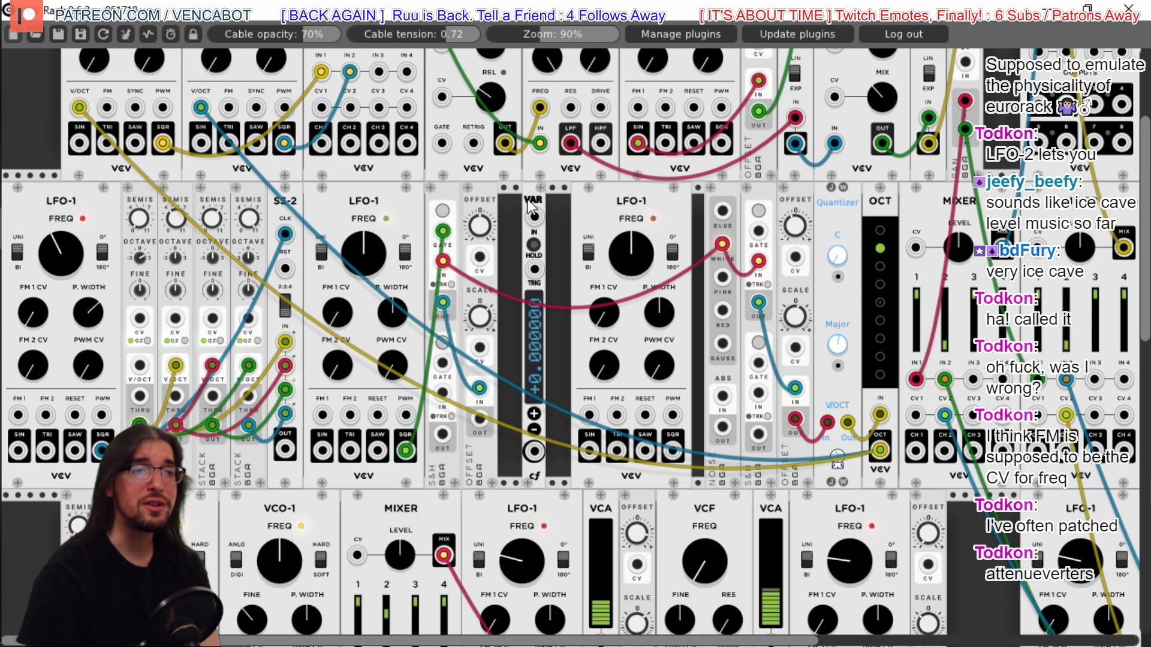
mouse_move(528, 199)
left_mouse_down()
mouse_move(543, 200)
mouse_move(520, 206)
left_mouse_up()
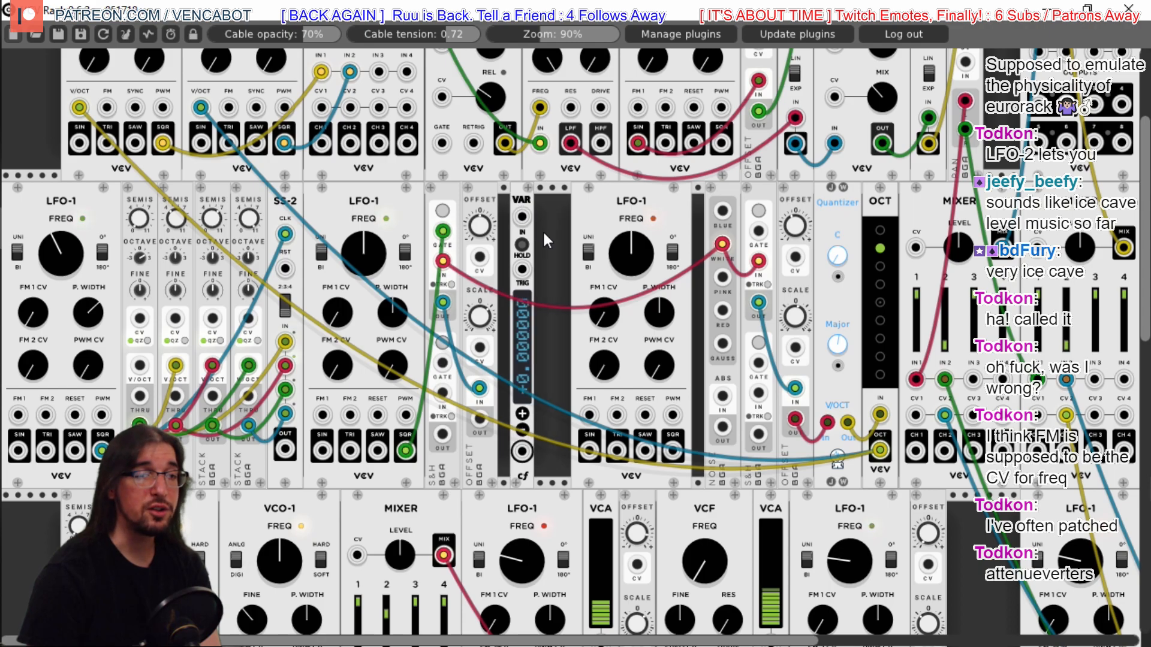
right_click(515, 193)
left_click(546, 370)
Add a Fundamental 8vert module to the rack
right_click(515, 242)
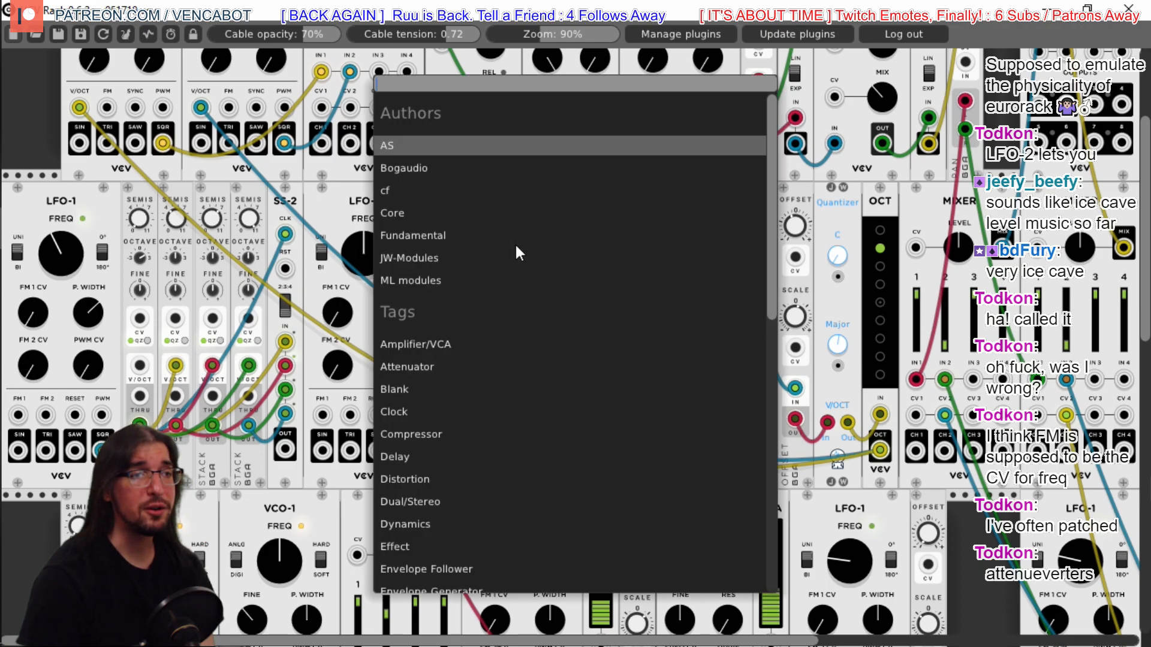
left_click(420, 235)
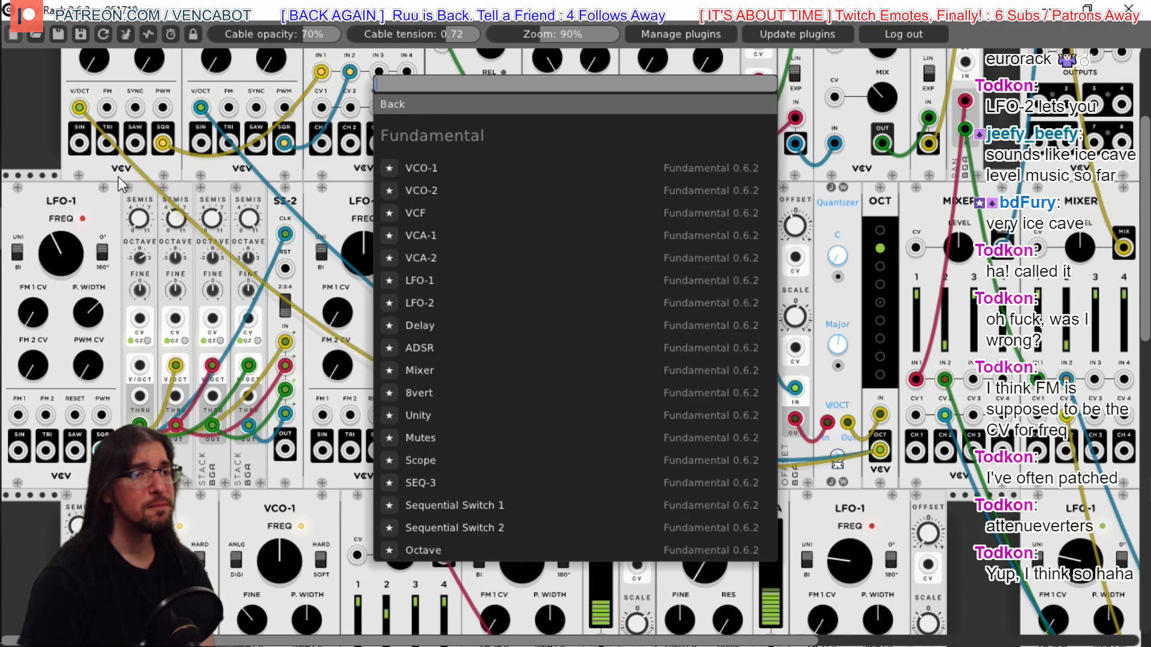
left_click(416, 393)
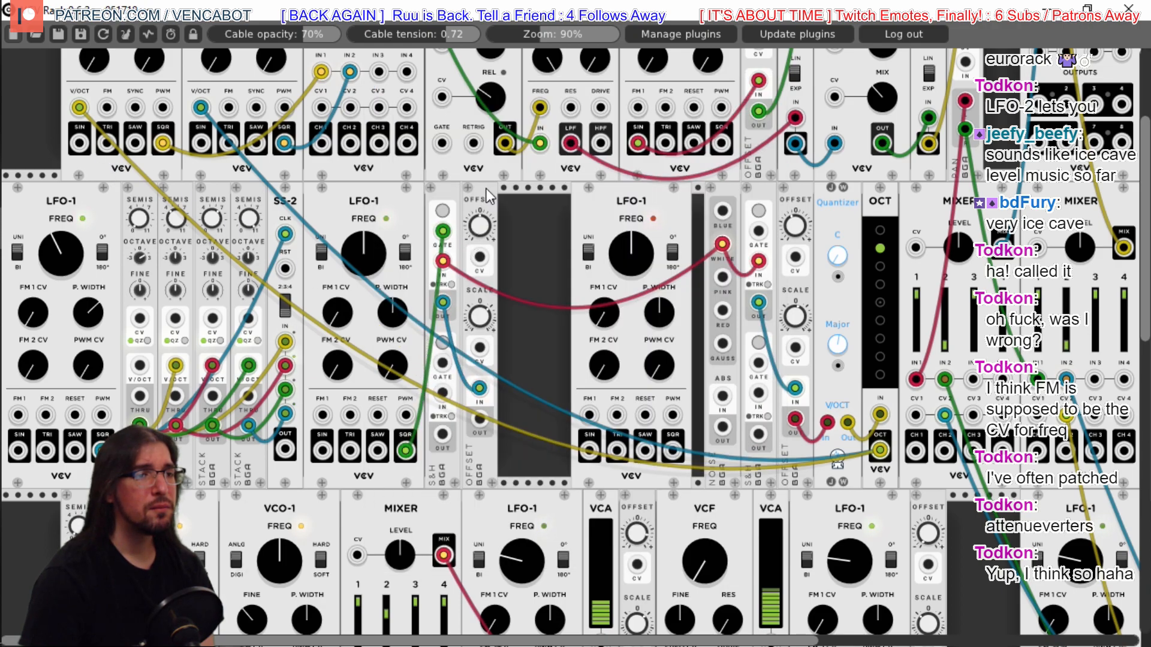
Search the rack rows for the newly added 8vert module
scroll(539, 339, "down", 10)
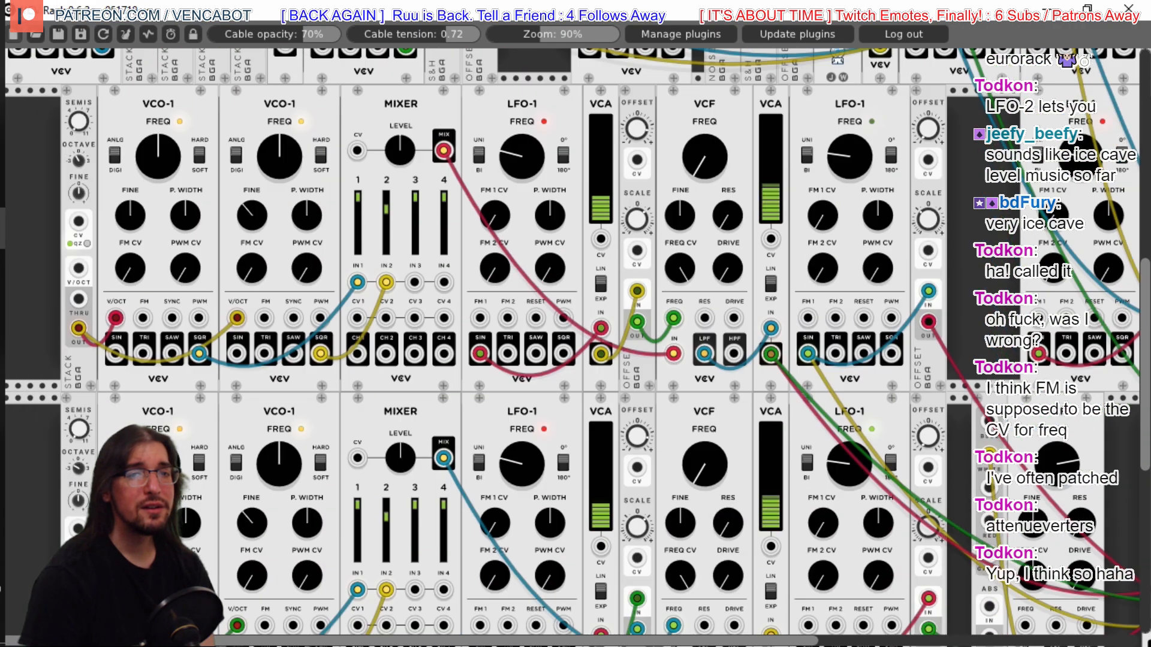
scroll(992, 306, "down", 4)
scroll(1031, 582, "down", 8)
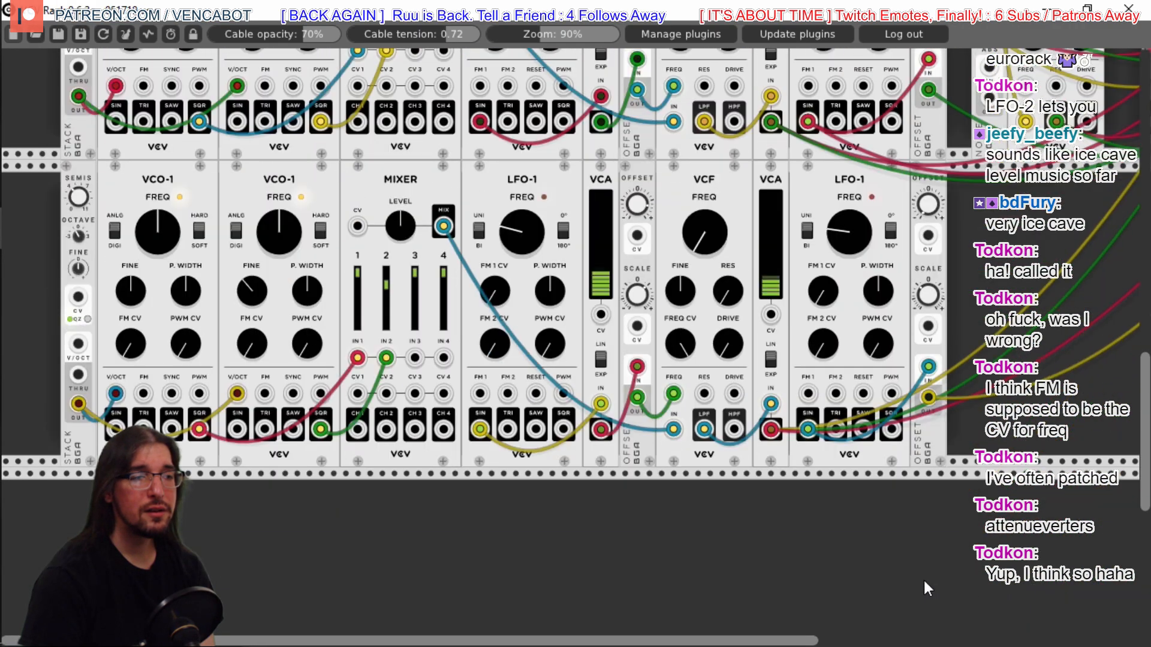
left_click_drag(604, 643, 917, 643)
scroll(771, 426, "up", 11)
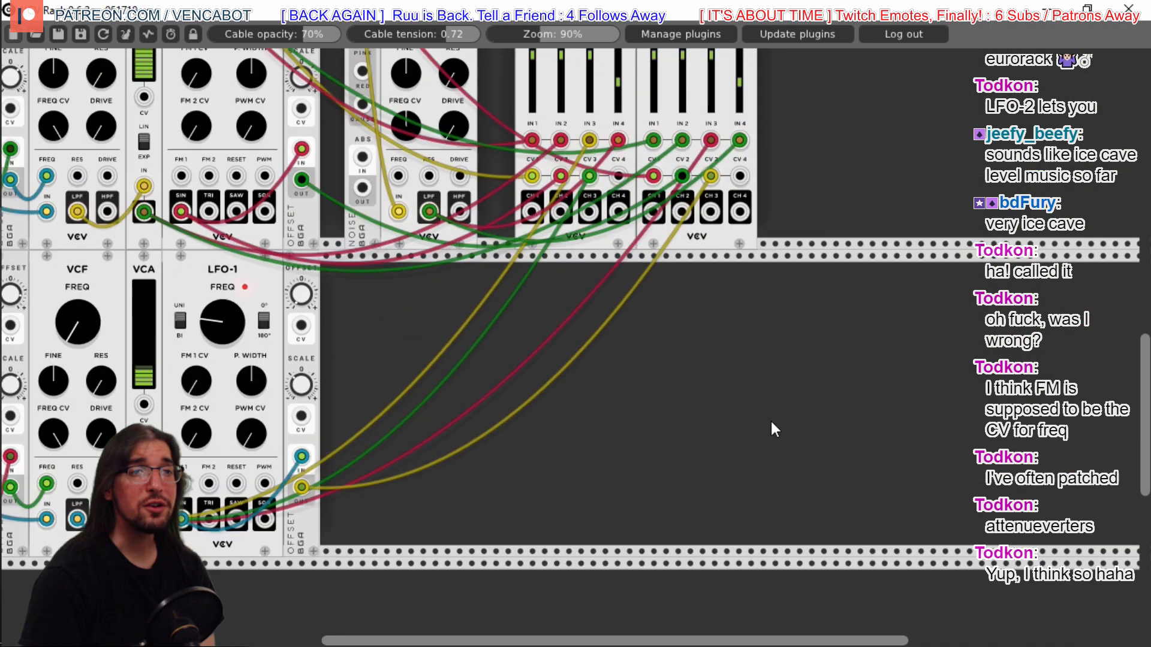
scroll(966, 447, "up", 18)
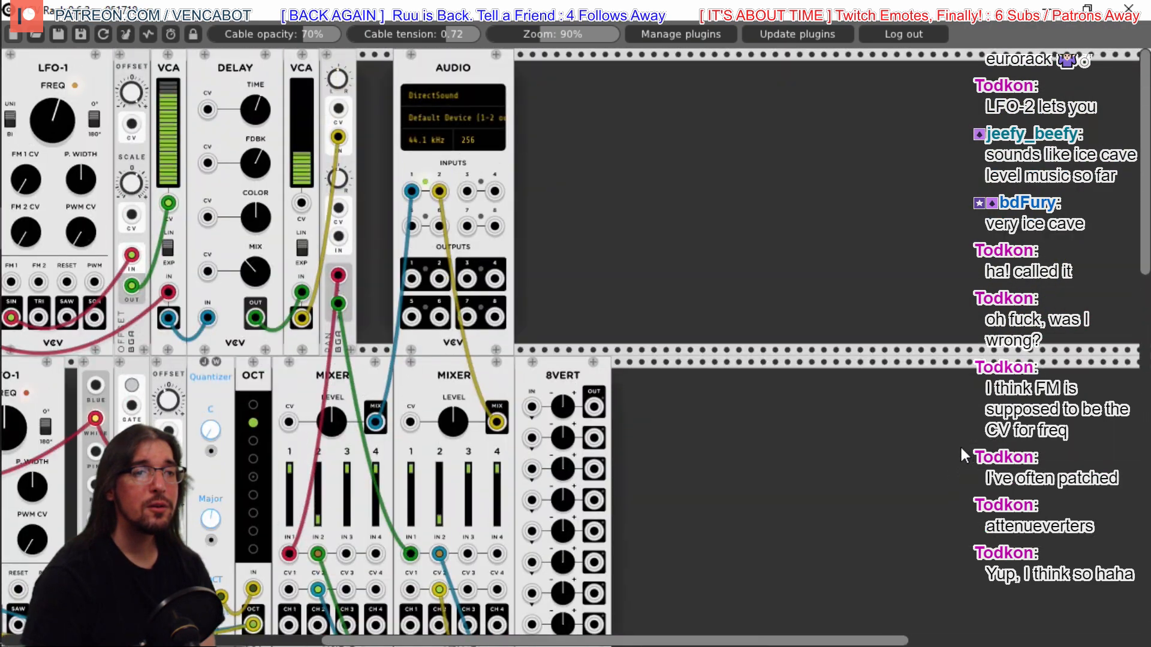
scroll(914, 445, "down", 3)
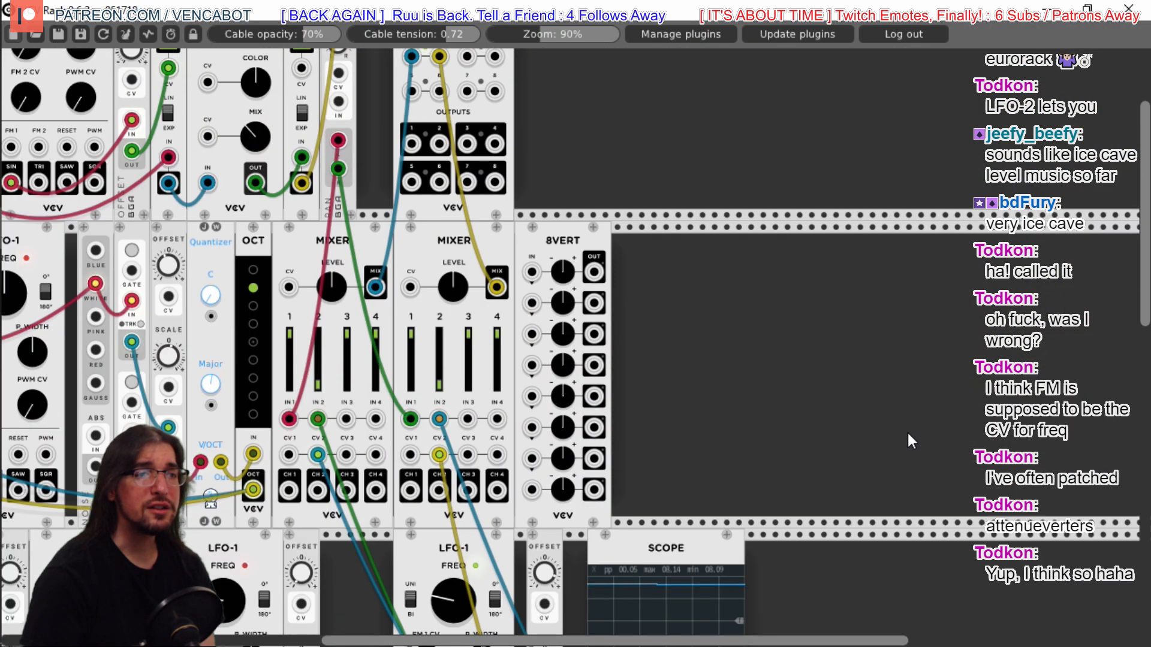
Delete the 8vert module and add a Bogaudio VCA dual attenuator in the gap after the new OFFSET
right_click(566, 242)
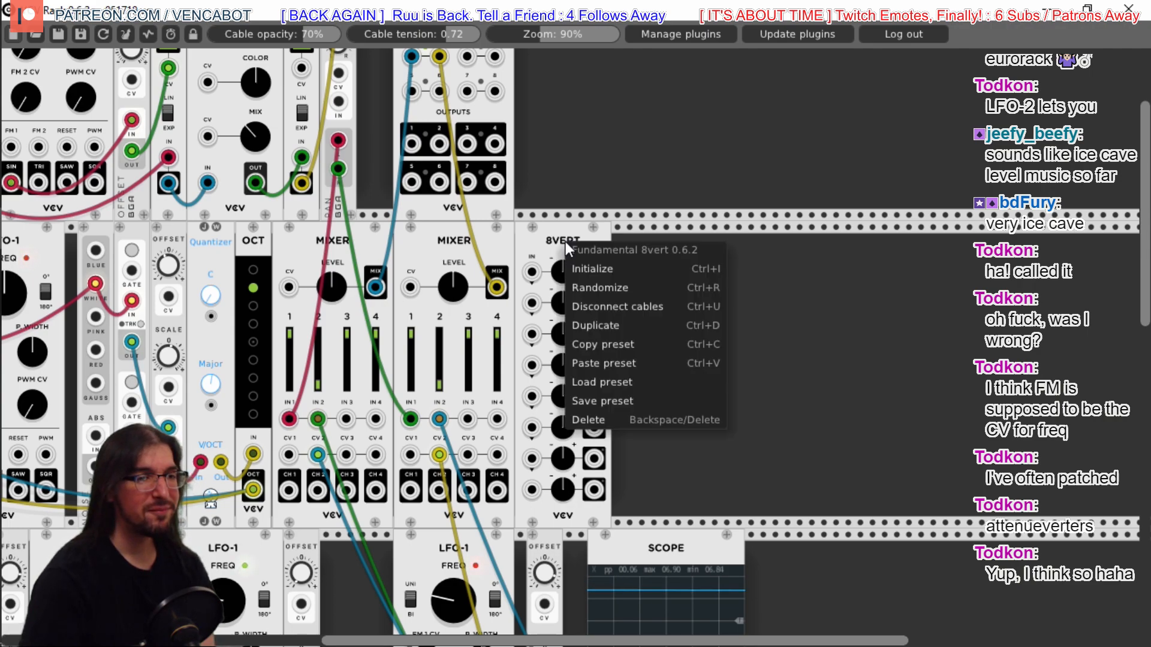
left_click(628, 418)
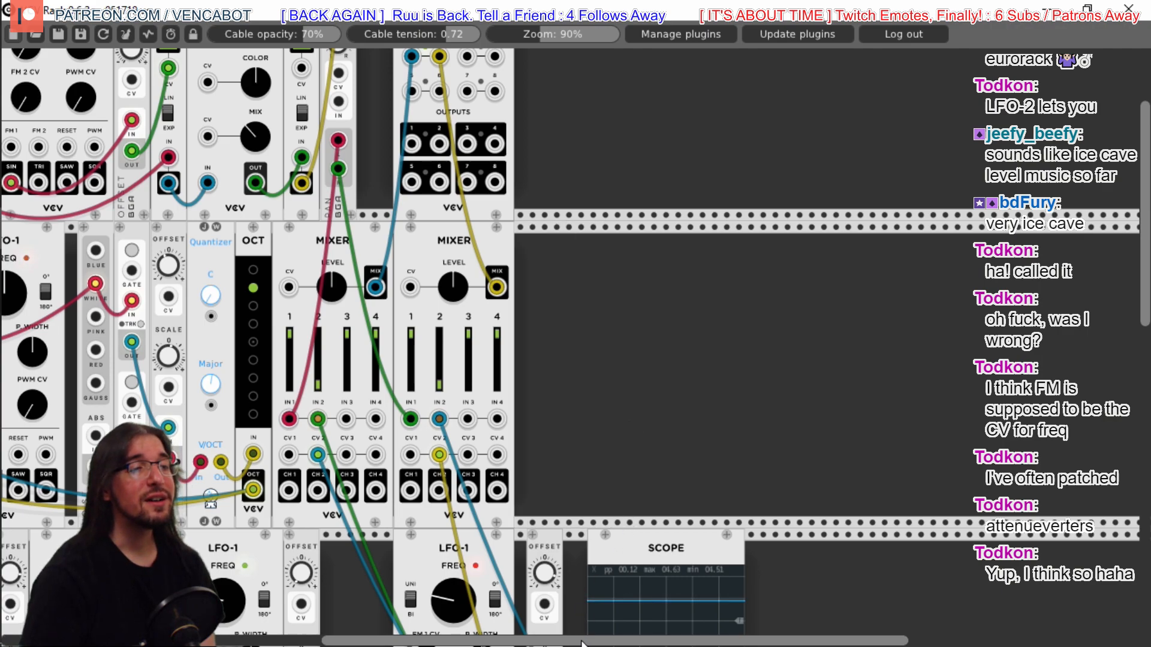
scroll(616, 538, "left", 5)
scroll(571, 347, "left", 3)
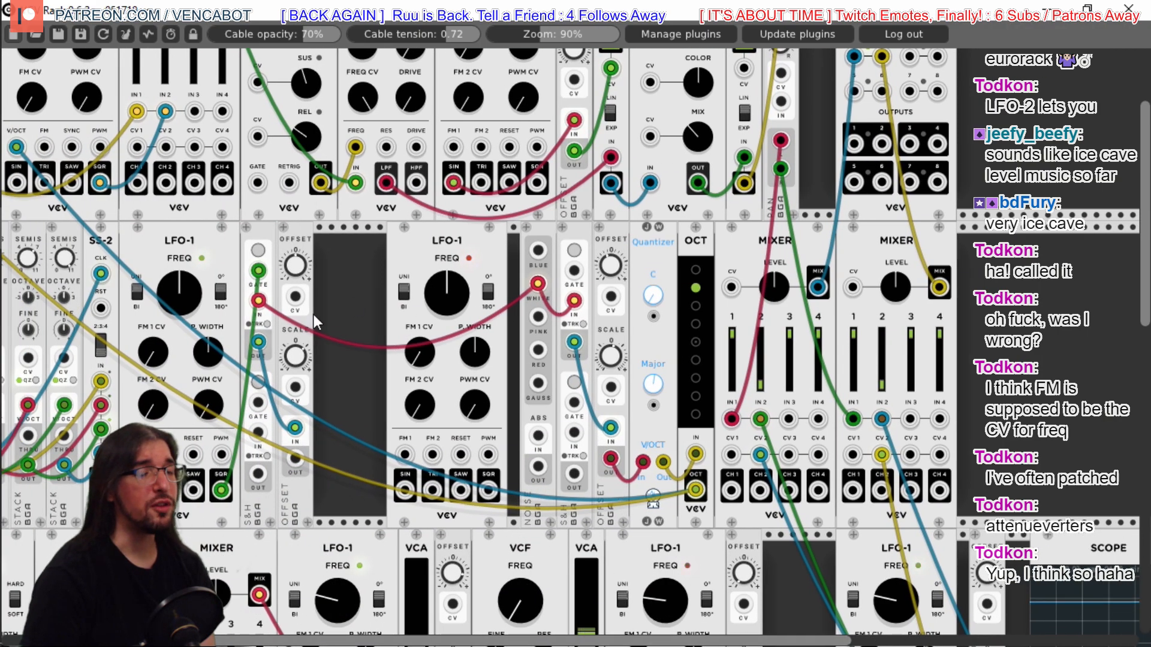
right_click(332, 265)
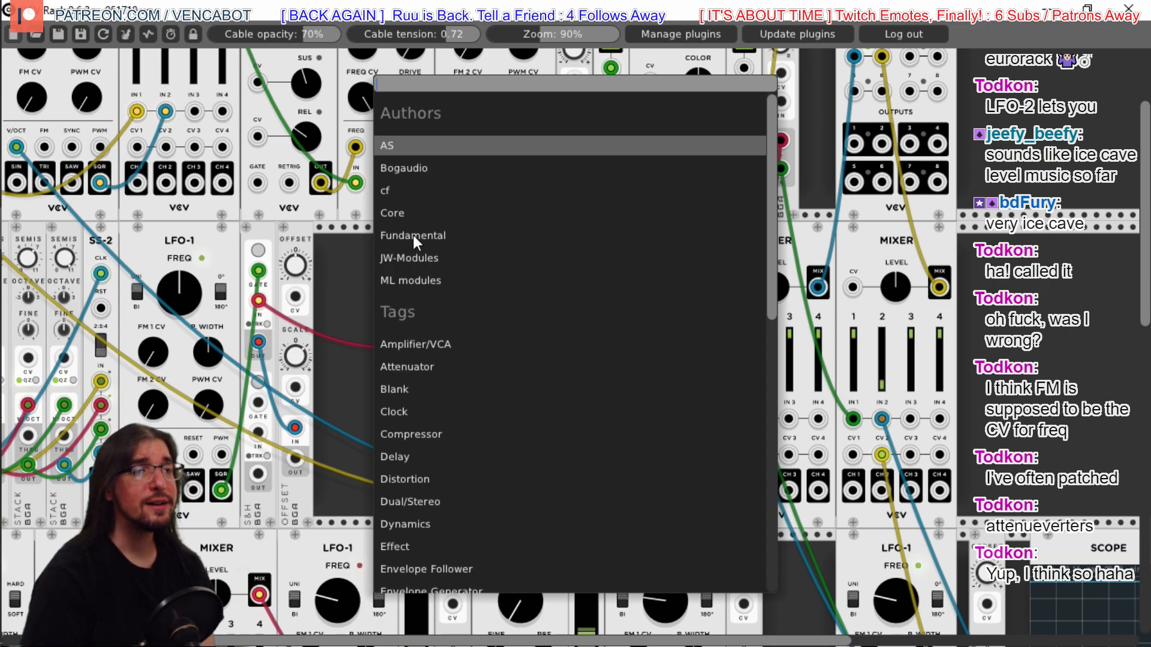
left_click(404, 170)
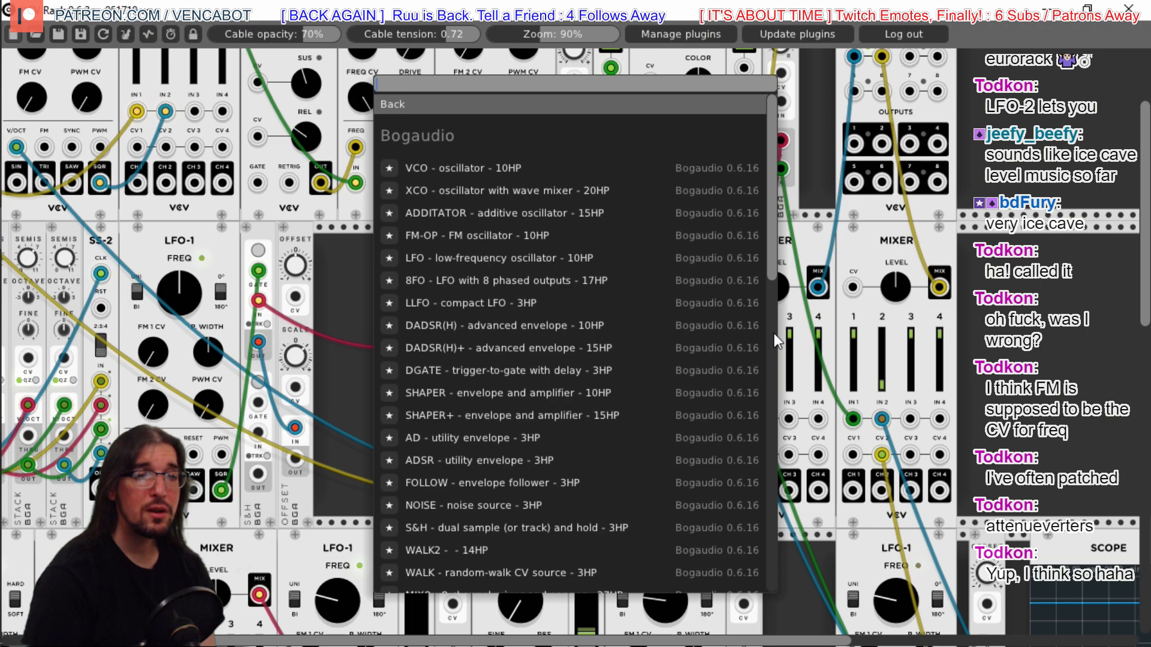
scroll(772, 269, "down", 6)
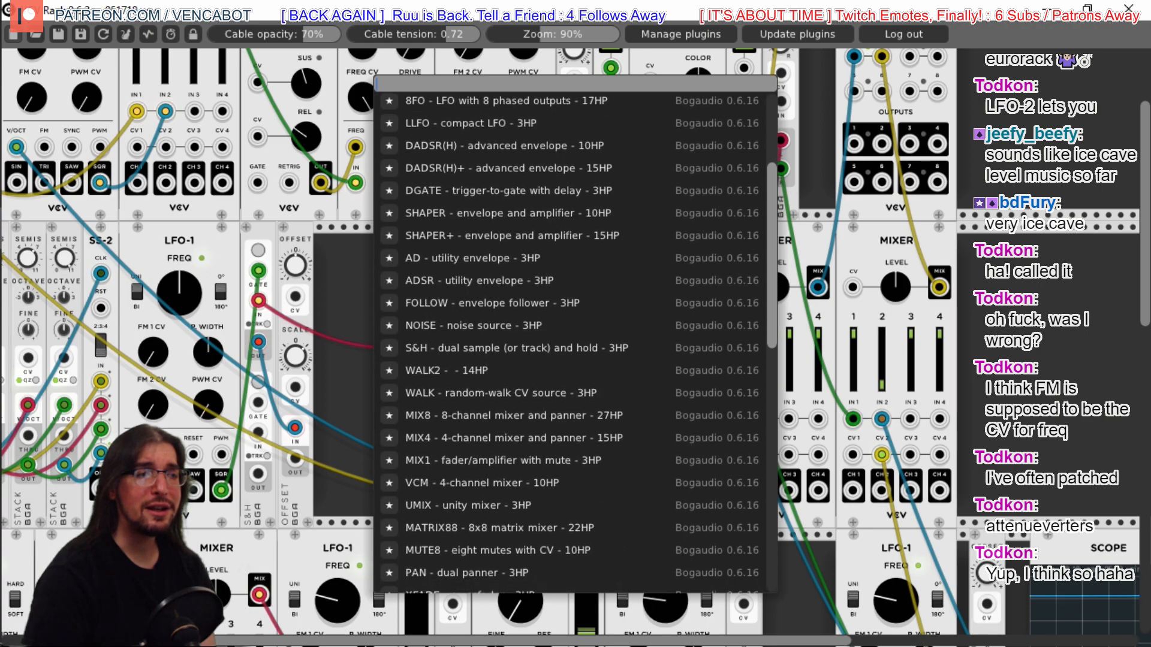
scroll(575, 335, "down", 4)
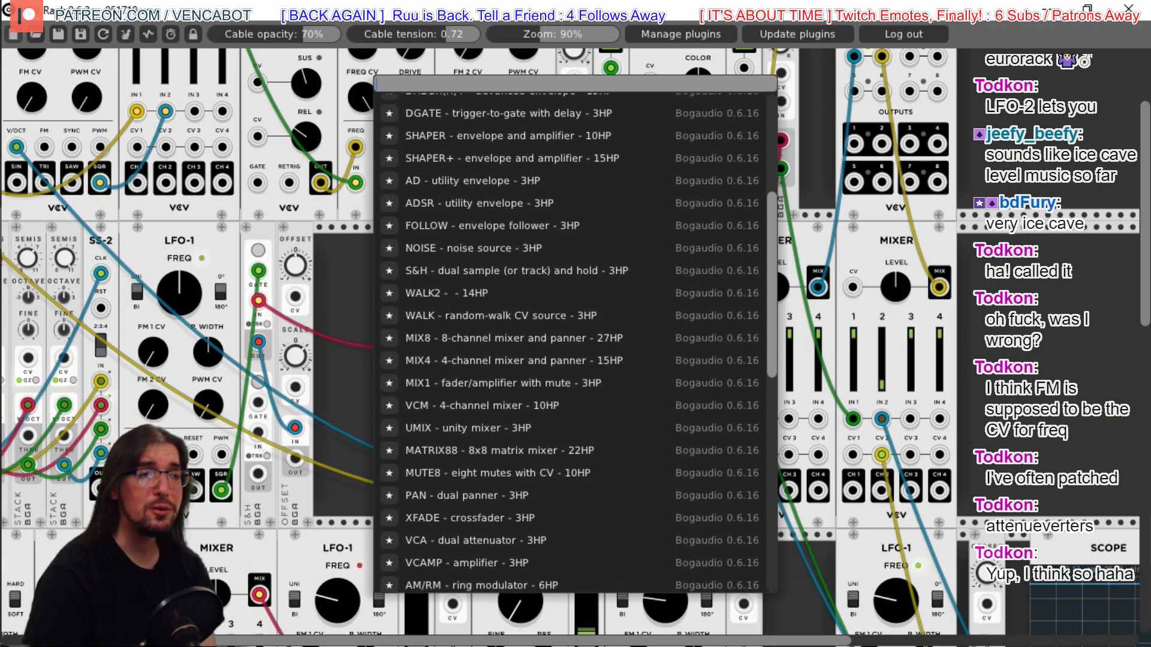
scroll(578, 342, "down", 8)
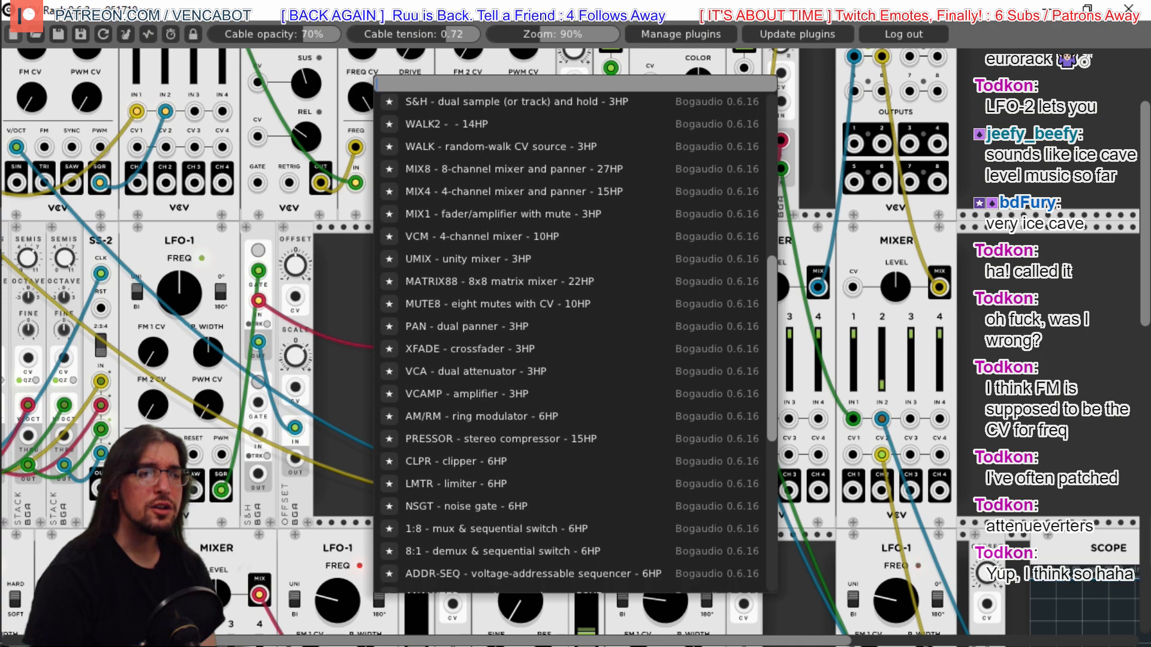
scroll(578, 338, "down", 4)
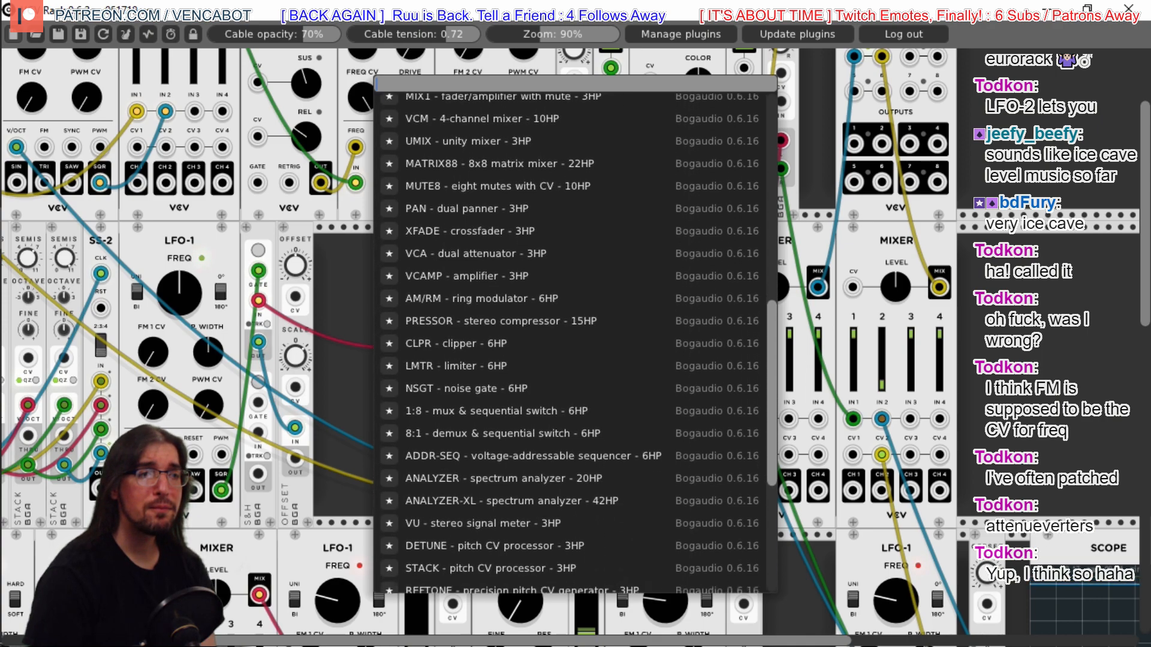
scroll(578, 336, "down", 2)
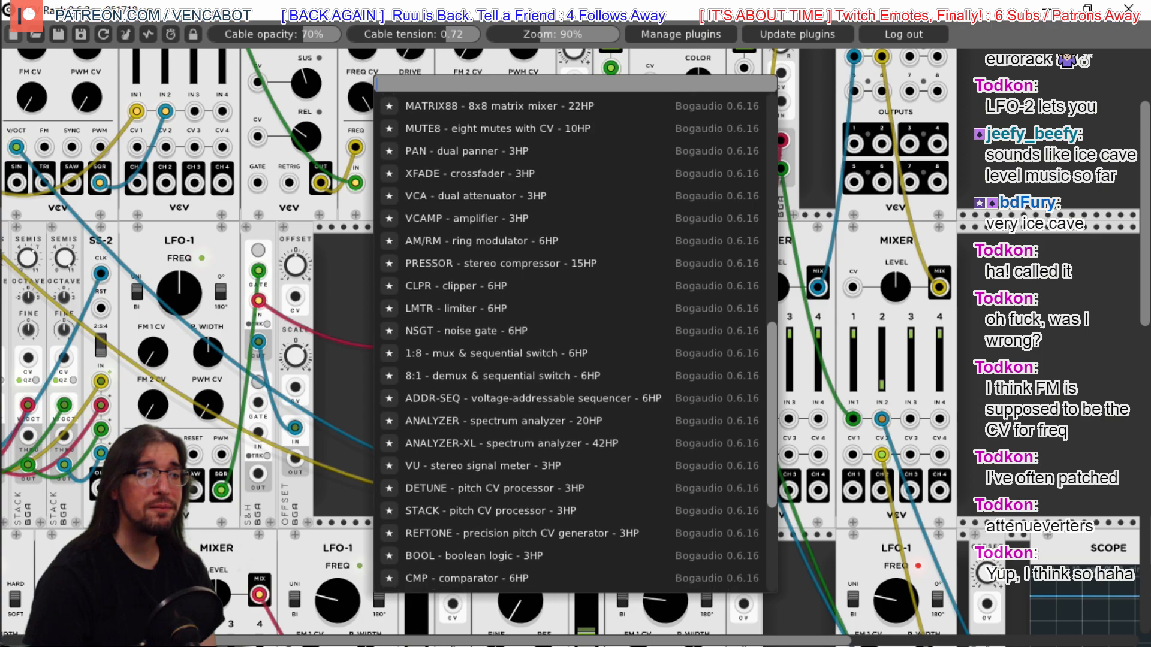
scroll(578, 336, "down", 8)
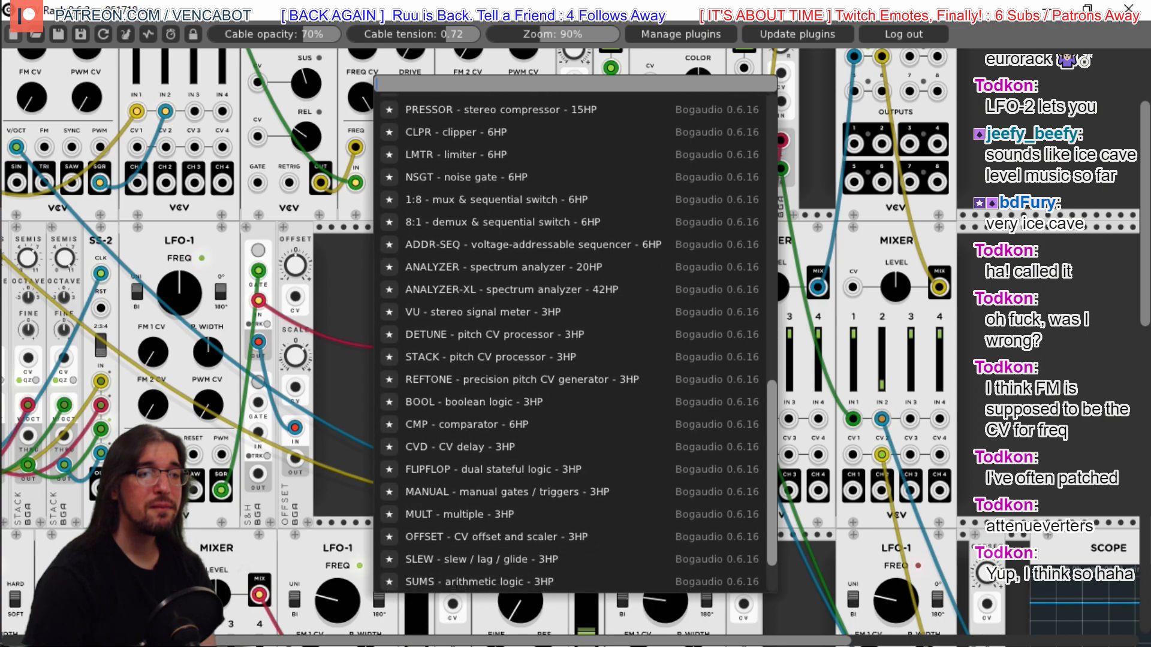
scroll(578, 335, "down", 1)
scroll(578, 336, "up", 17)
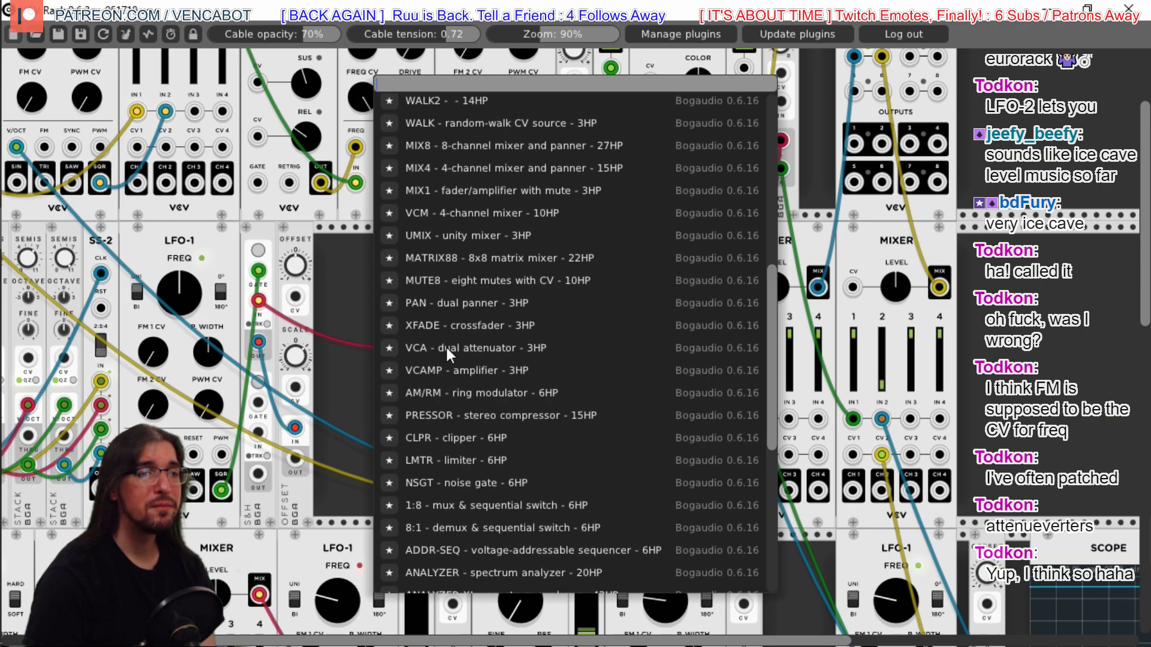
left_click(447, 348)
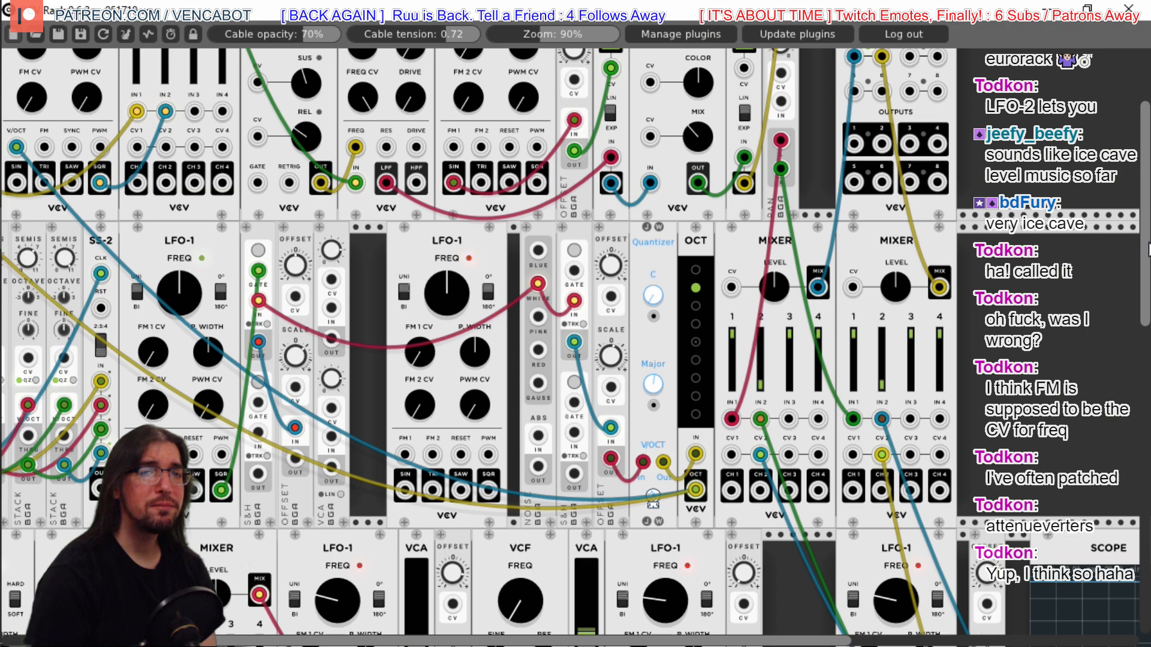
Add a Fundamental Scope after the second row's last MIXER and patch the new VCA's first output to its X input
scroll(936, 591, "down", 4)
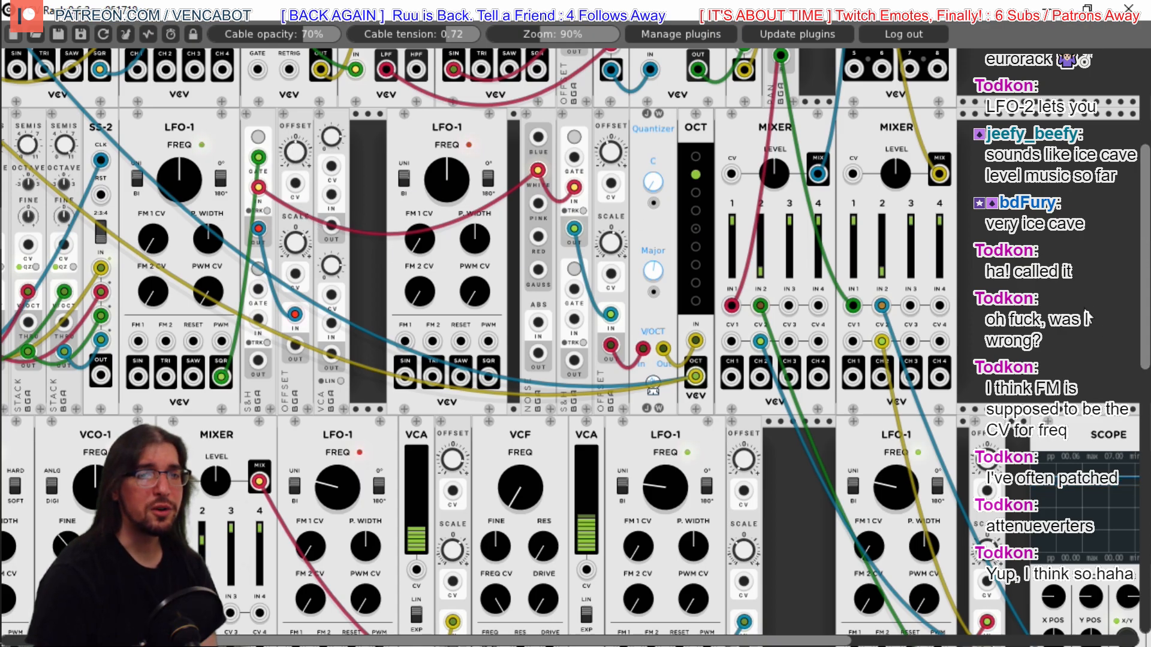
scroll(1081, 313, "up", 11)
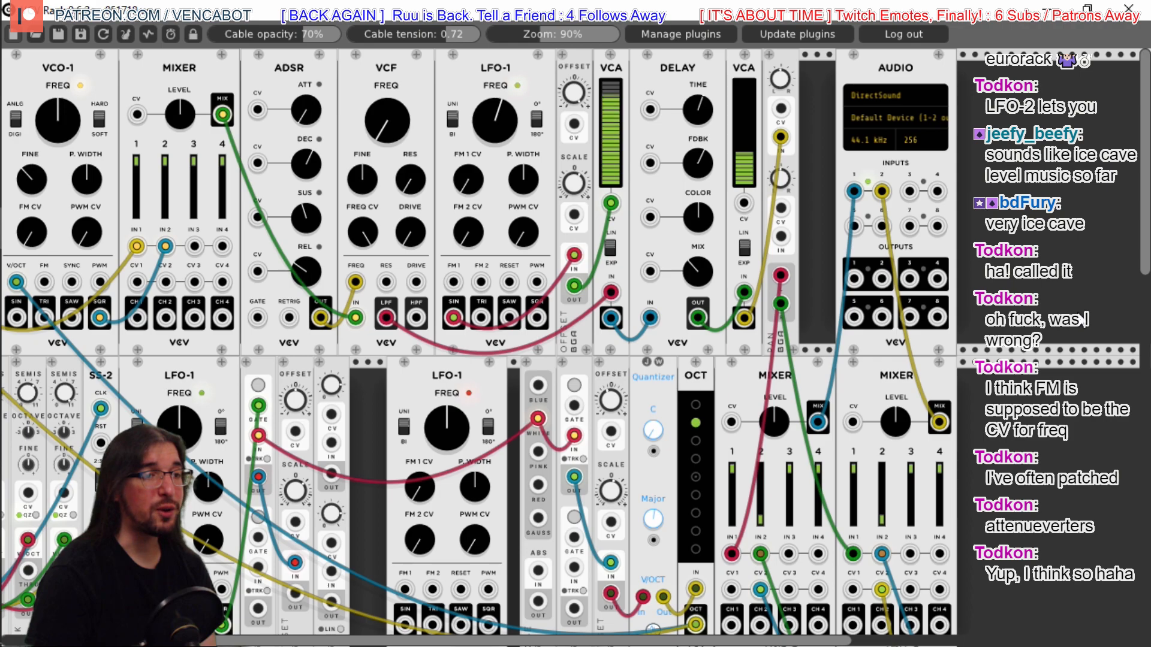
scroll(1077, 311, "down", 6)
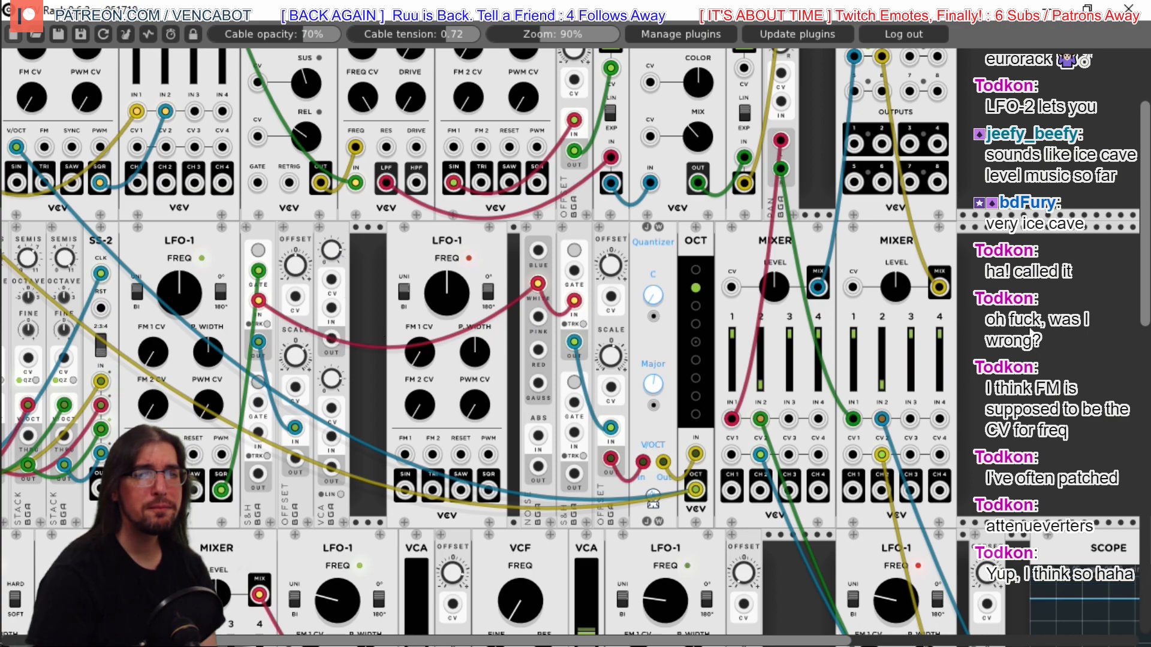
right_click(1028, 305)
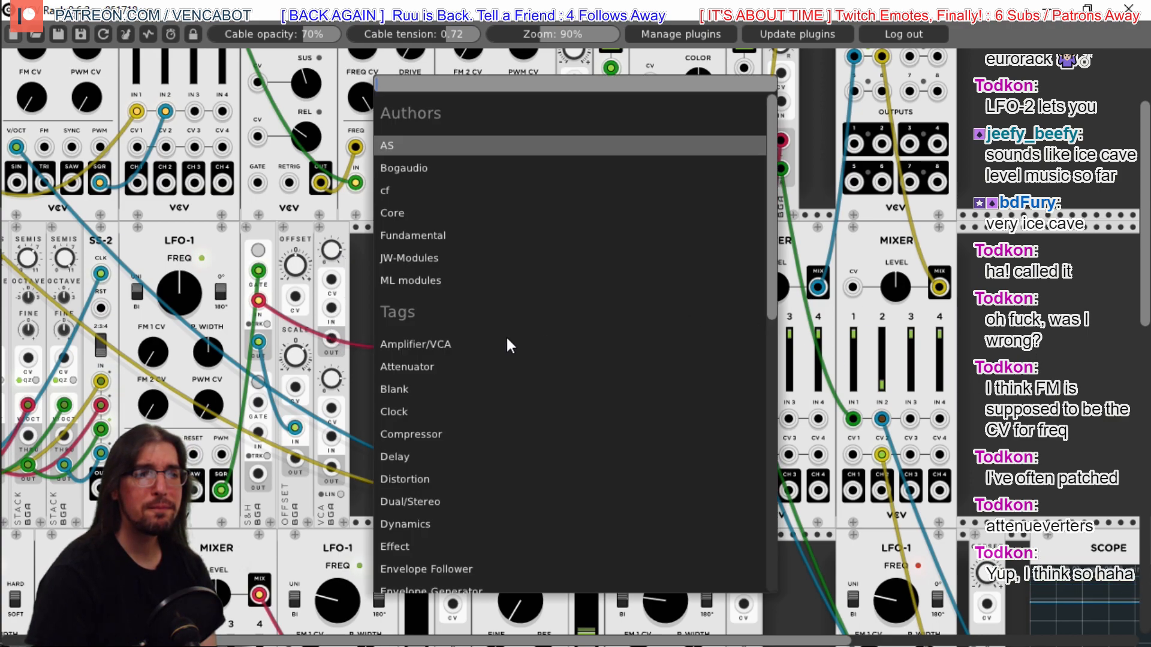
left_click(426, 235)
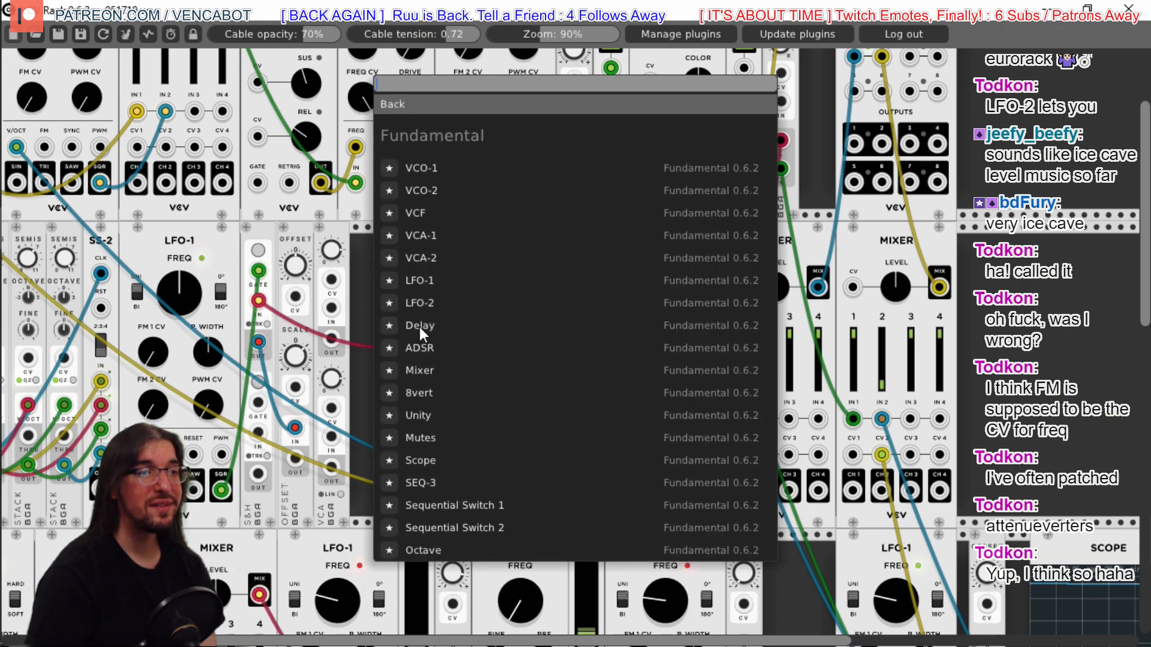
left_click(422, 462)
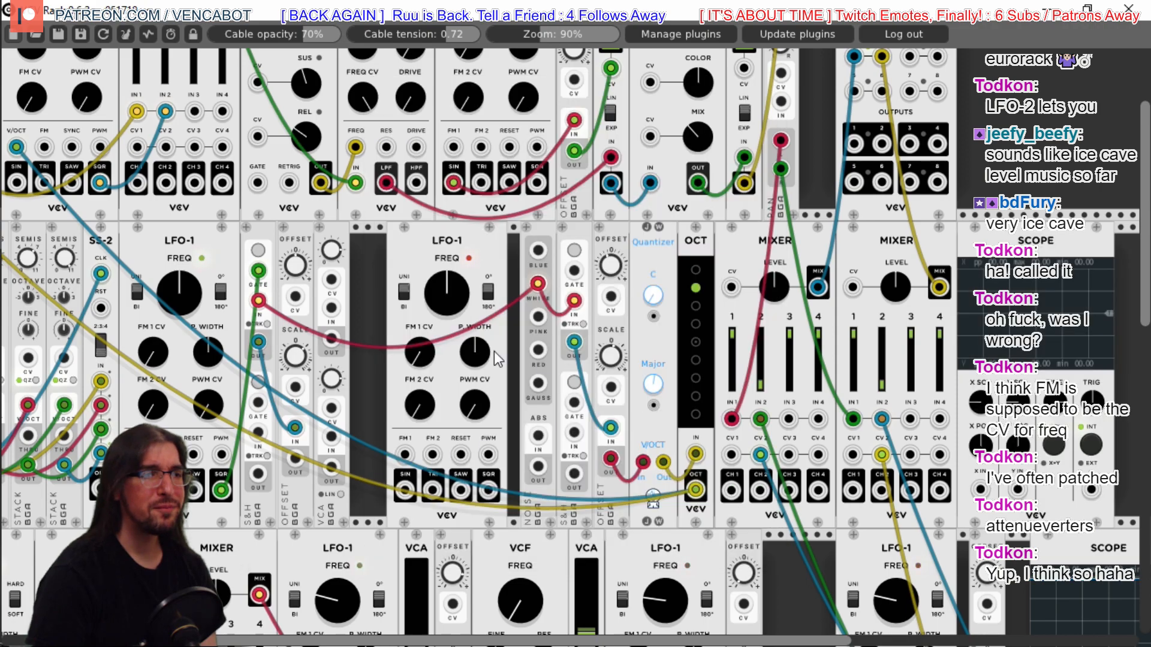
left_click_drag(331, 338, 538, 403)
left_click_drag(657, 443, 983, 488)
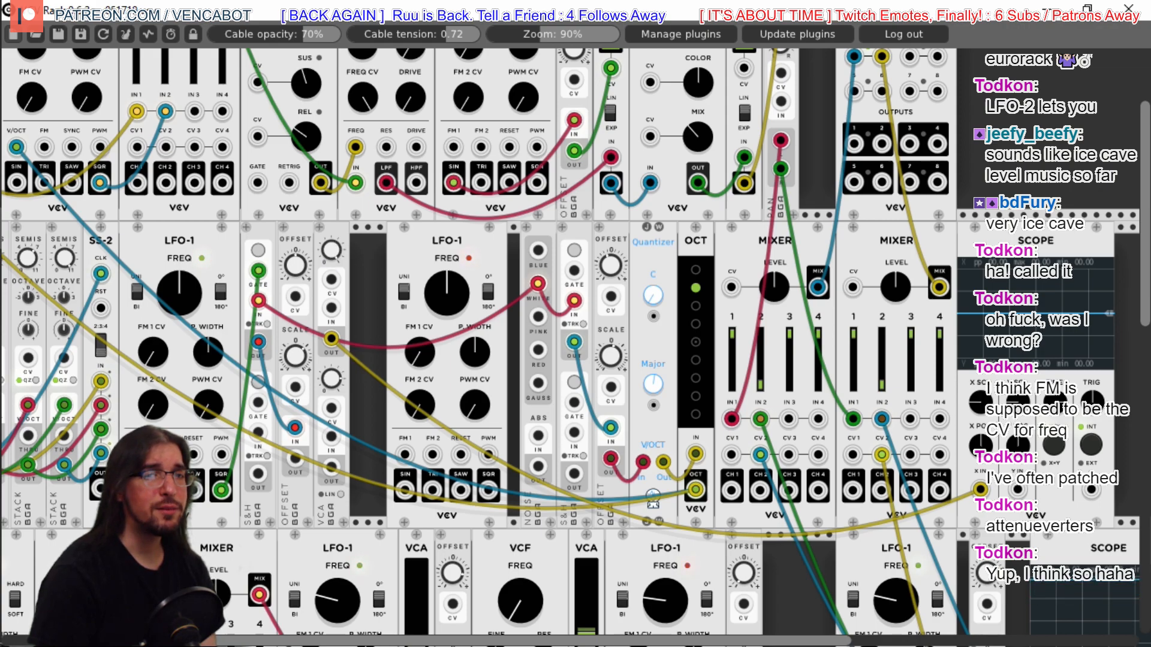
Insert a cf Variable between the new OFFSET and the VCA, and patch its output to the VCA's first input
left_click_drag(336, 233, 370, 228)
right_click(333, 239)
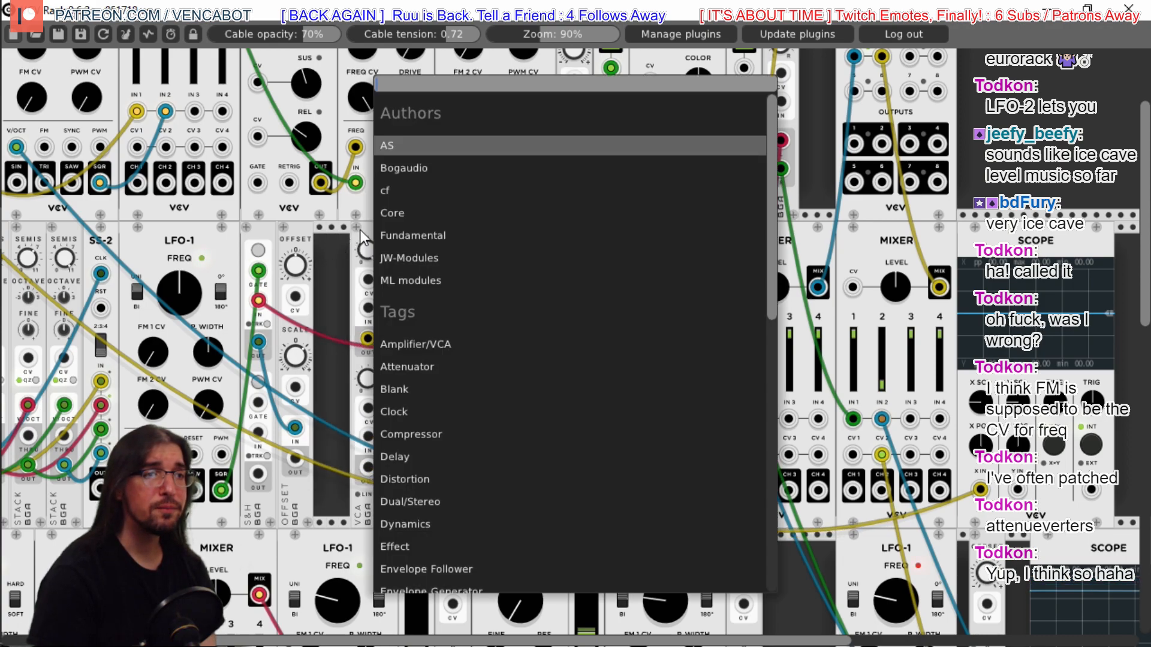
left_click(391, 190)
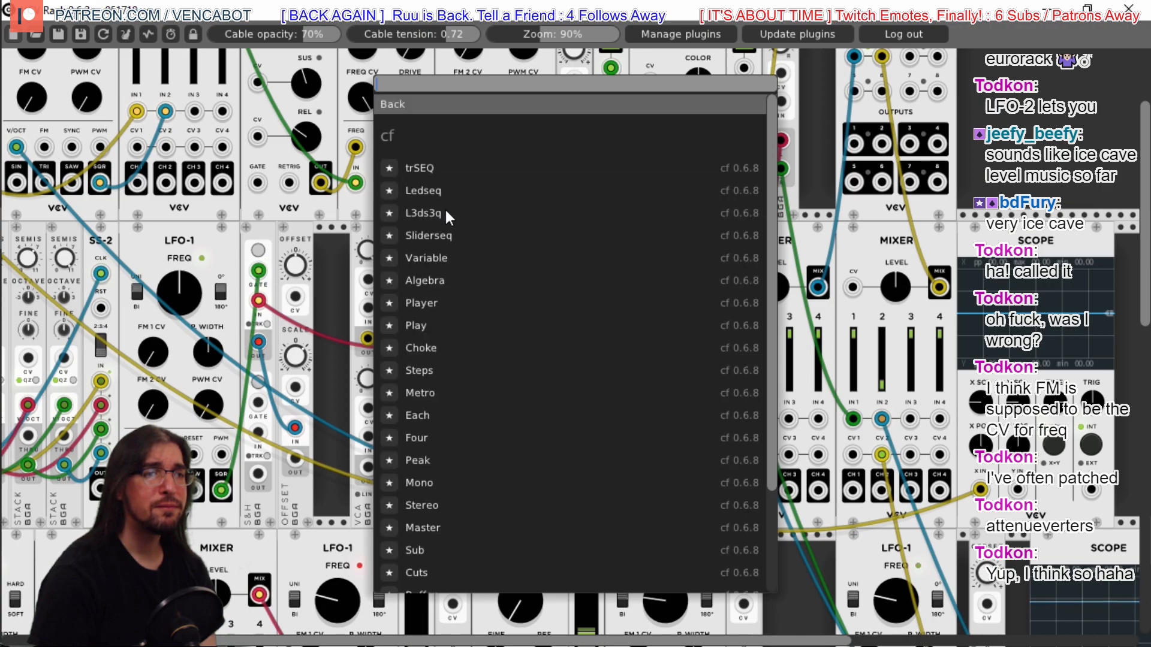
left_click(434, 258)
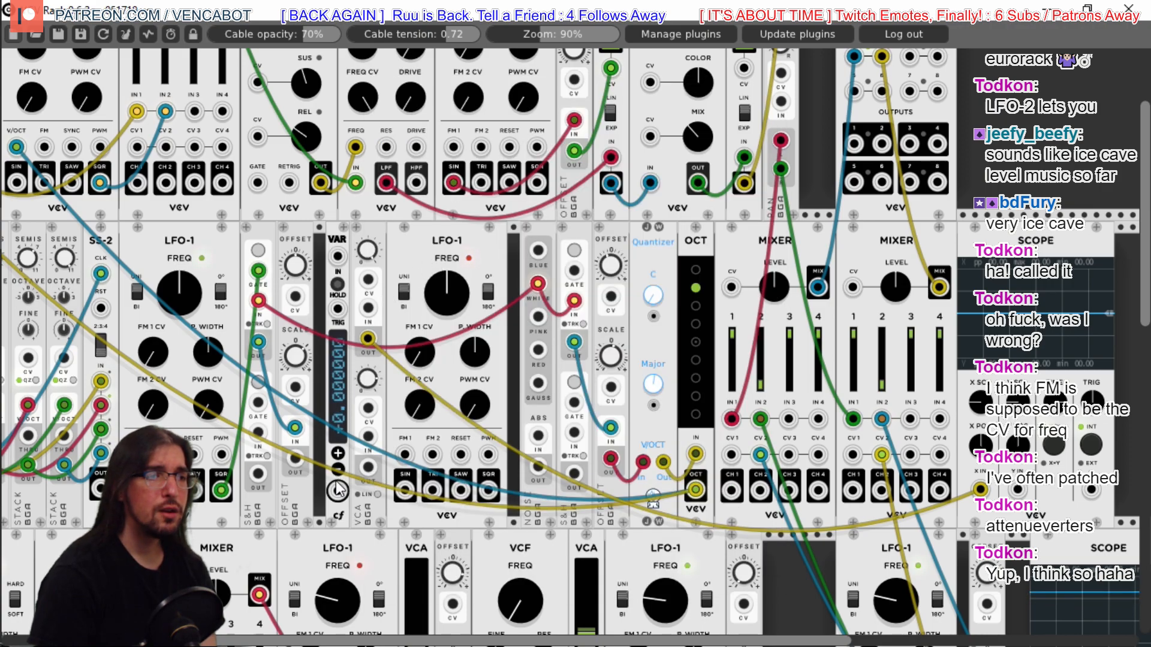
left_click_drag(340, 497, 368, 307)
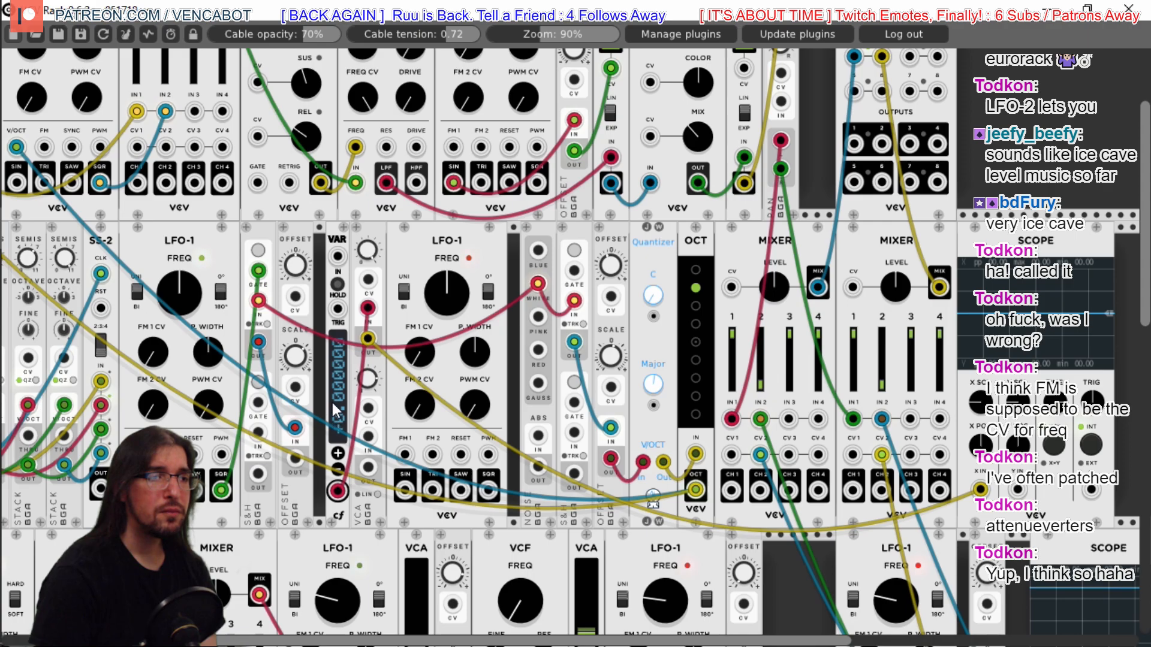
Step the Variable's value up to +10 and back down to +4 to test the signal on the scope
left_click(339, 454)
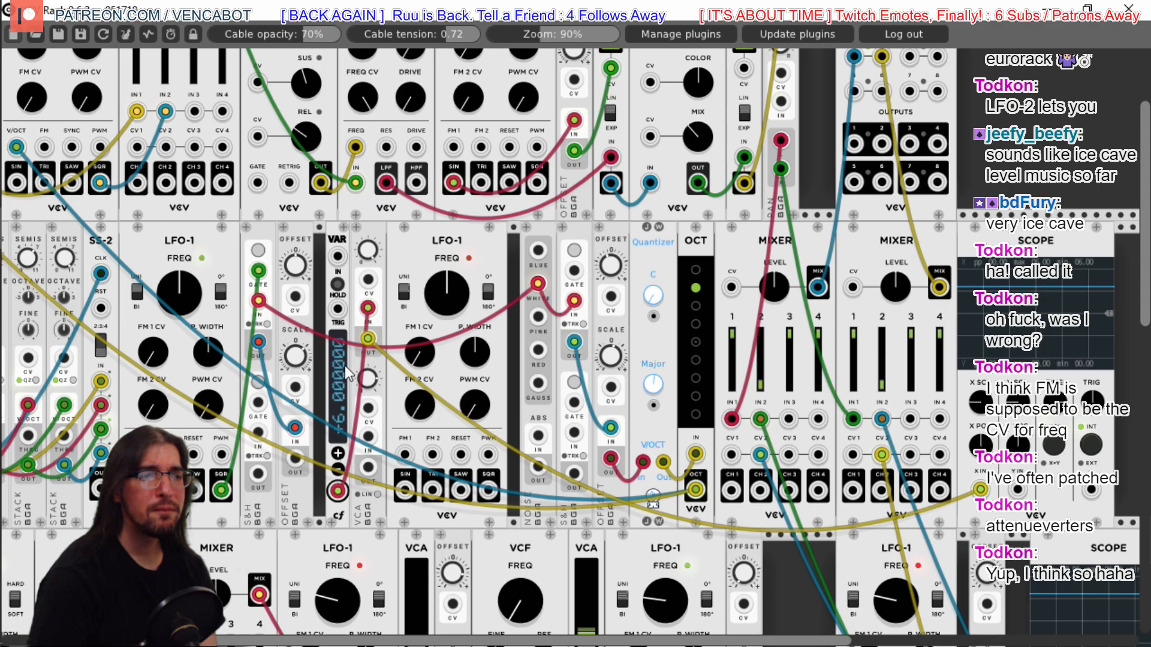
left_click(339, 452)
left_click(339, 452)
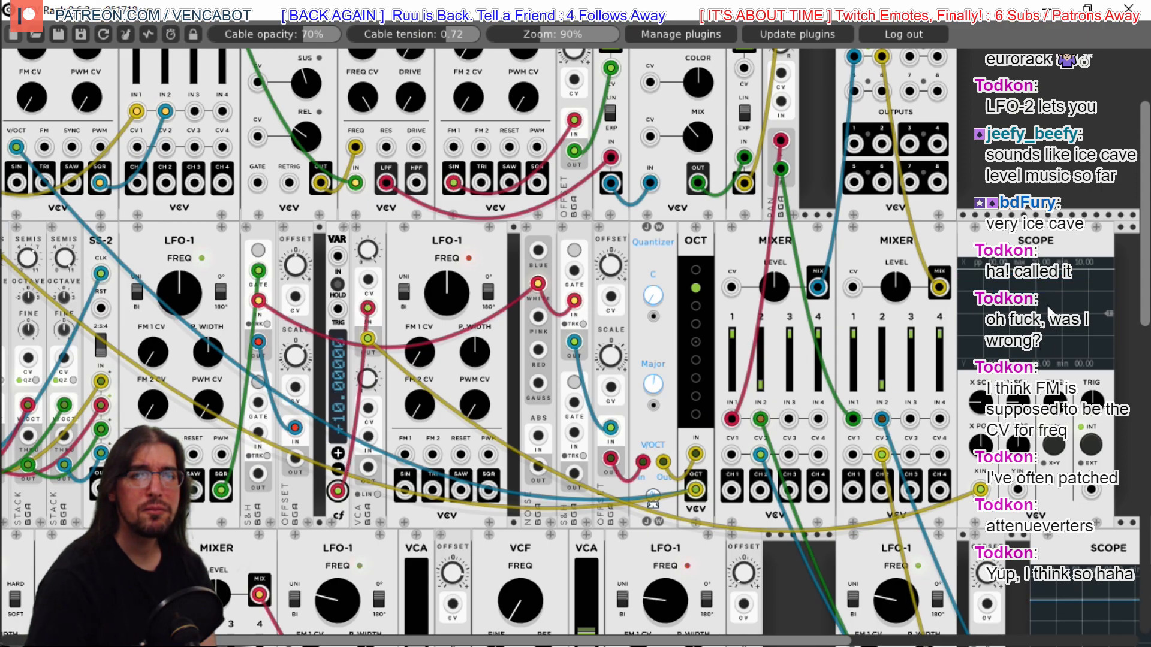
left_click(339, 471)
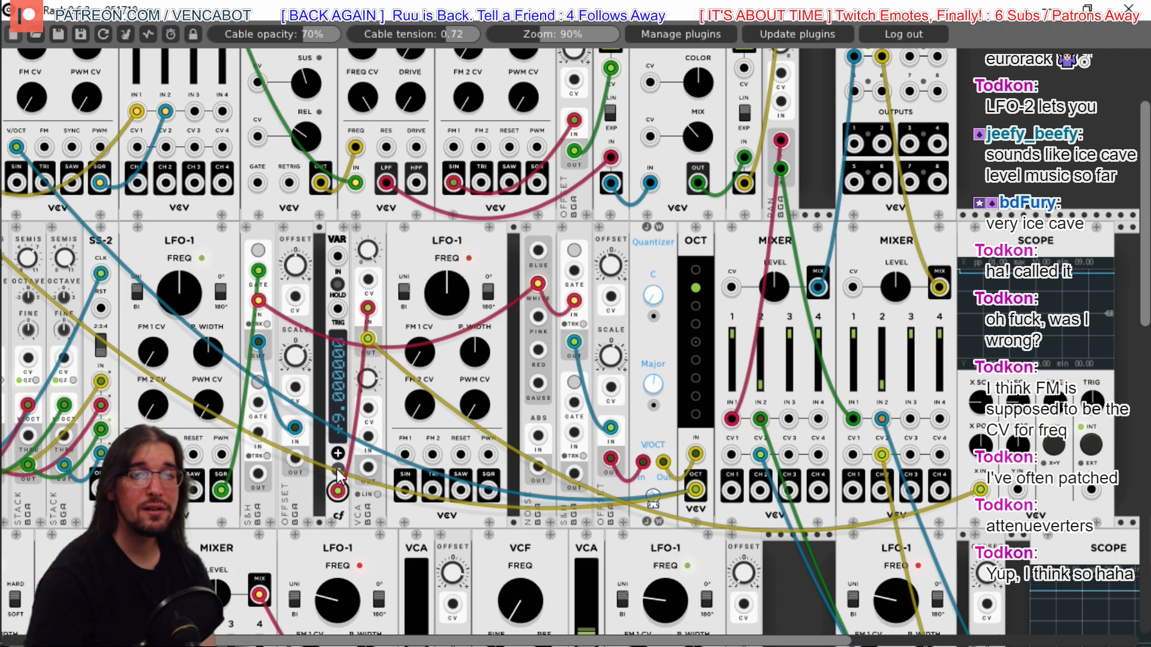
left_click(338, 470)
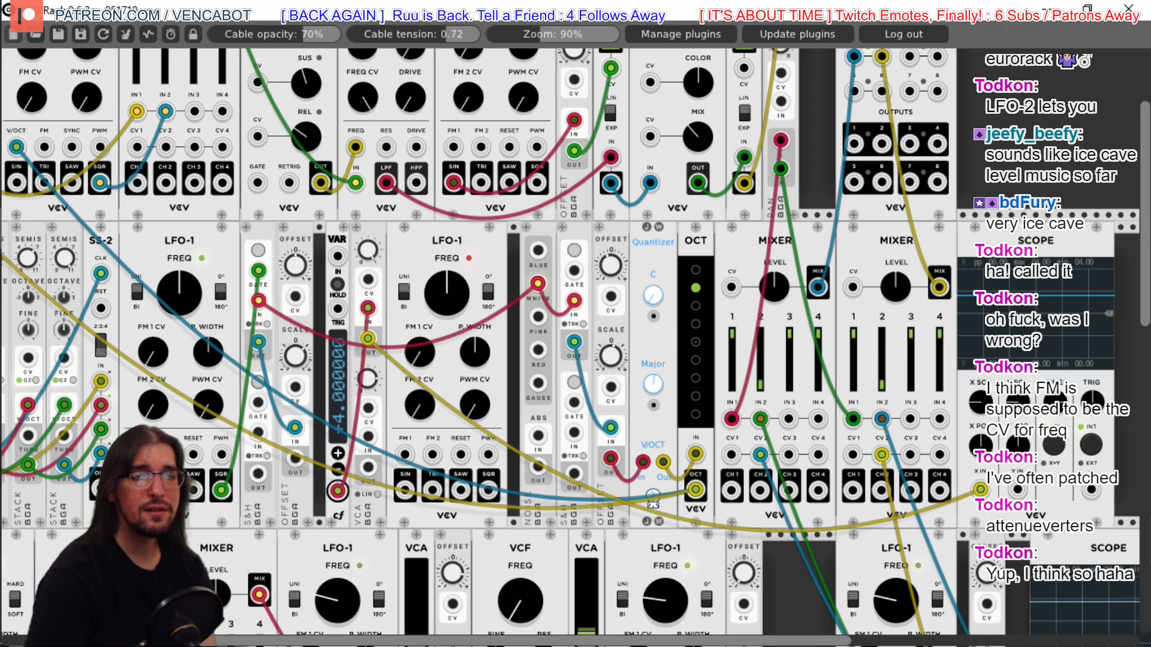
Set the Variable's value to +10 and adjust the VCA's first level knob
scroll(965, 489, "down", 10)
left_click_drag(832, 643, 1006, 644)
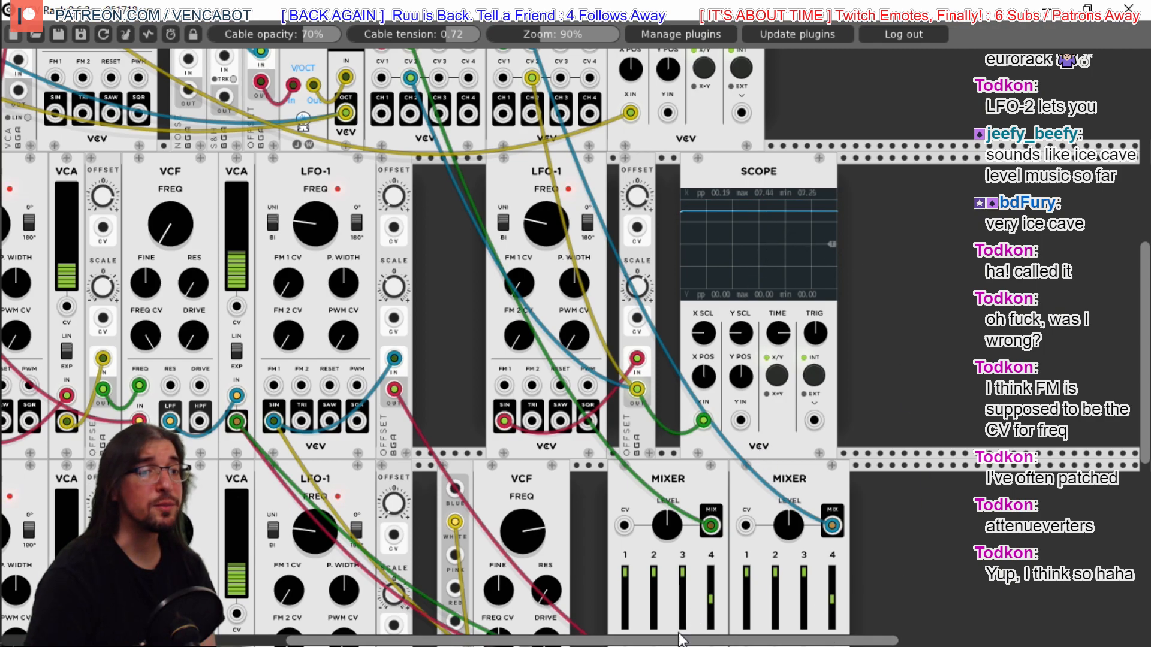
left_click_drag(676, 641, 675, 641)
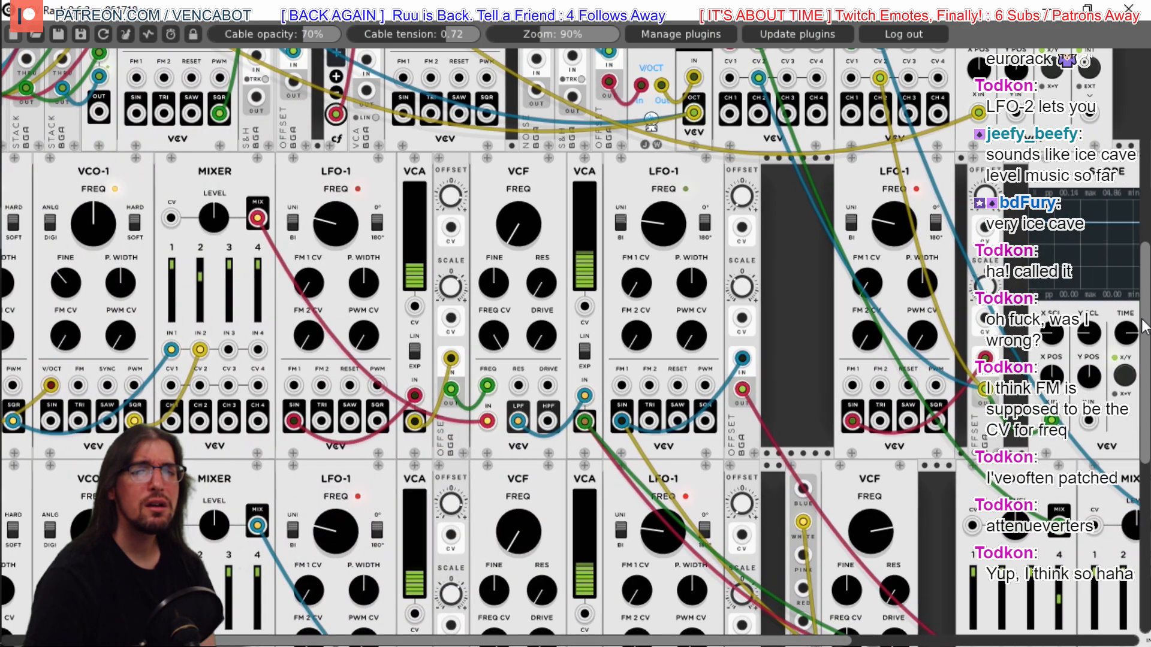
scroll(675, 643, "up", 6)
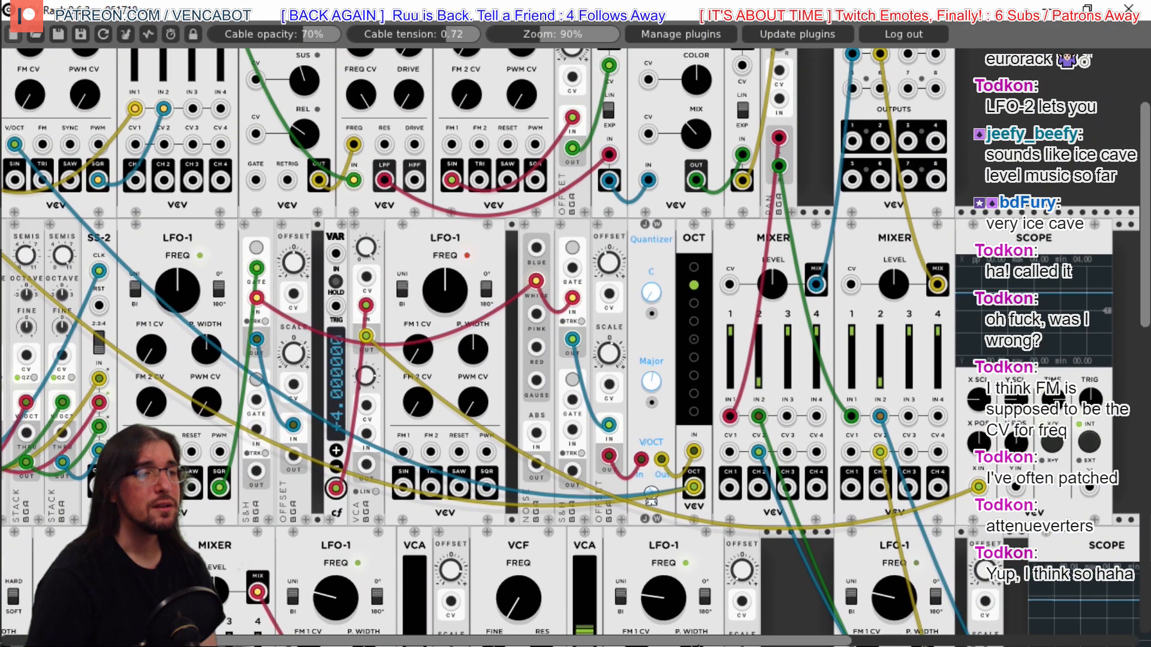
left_click(337, 452)
left_click(337, 451)
left_click(337, 451)
left_click(337, 451)
left_click(337, 451)
left_click(338, 452)
mouse_move(364, 241)
left_mouse_down()
mouse_move(365, 309)
mouse_move(364, 297)
left_mouse_up()
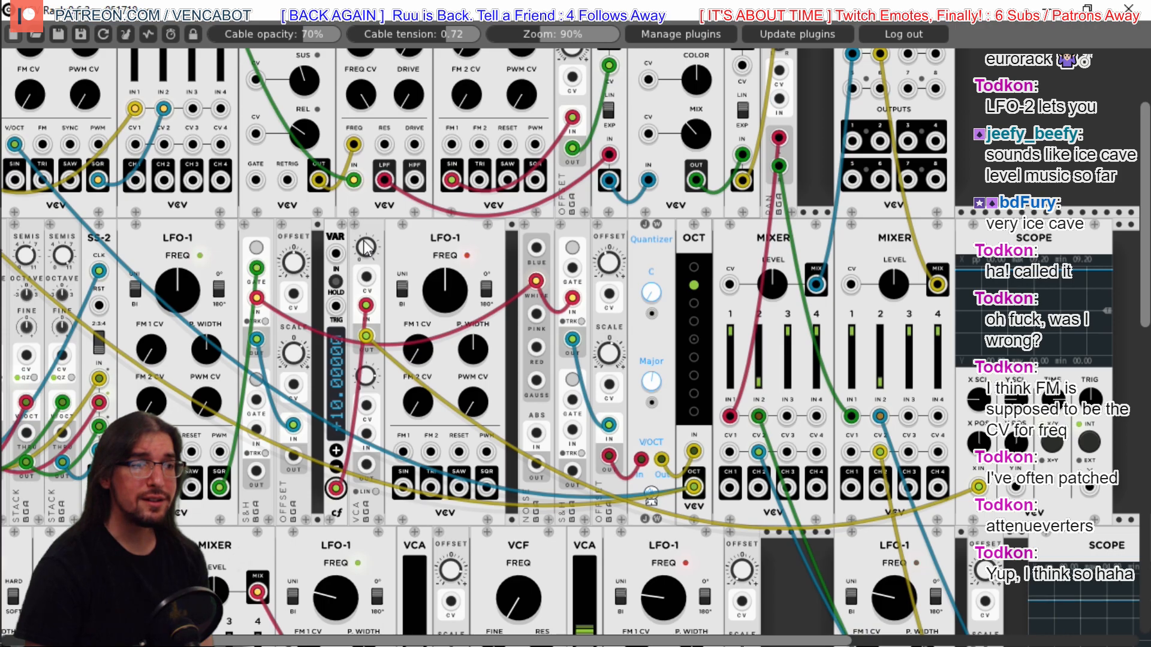
Patch the square output of the LFO-1 beside NOISE to the adjacent S&H's first gate and the top row ADSR's gate
mouse_move(1146, 323)
left_mouse_down()
mouse_move(1145, 272)
mouse_move(1146, 305)
left_mouse_up()
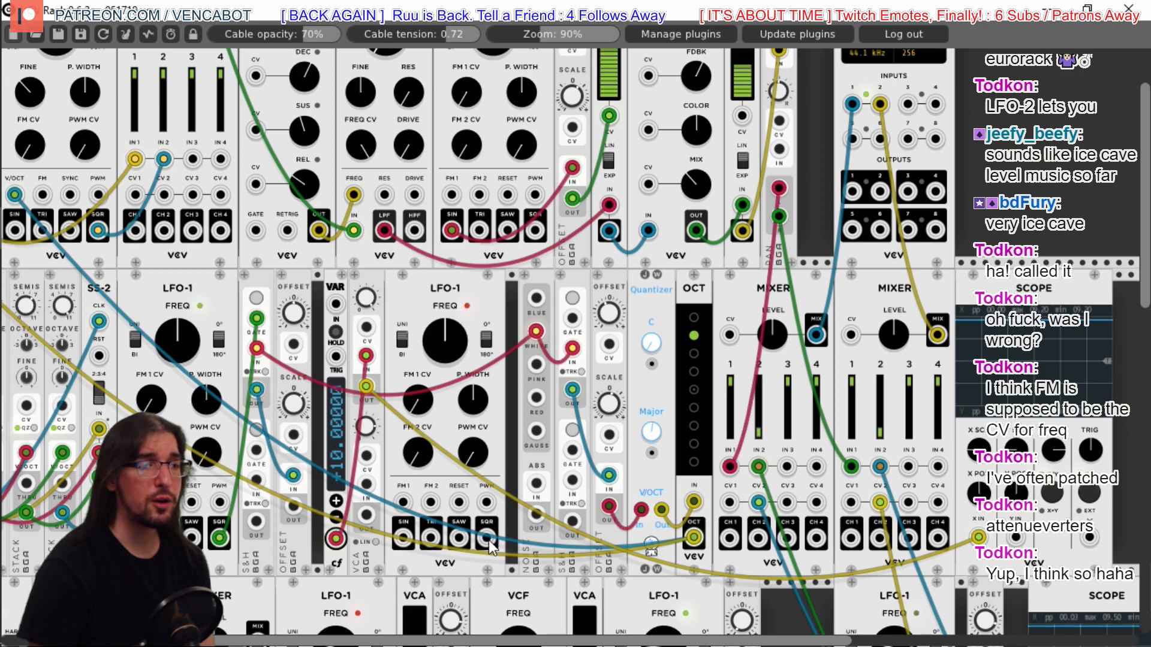
left_click_drag(487, 538, 573, 318)
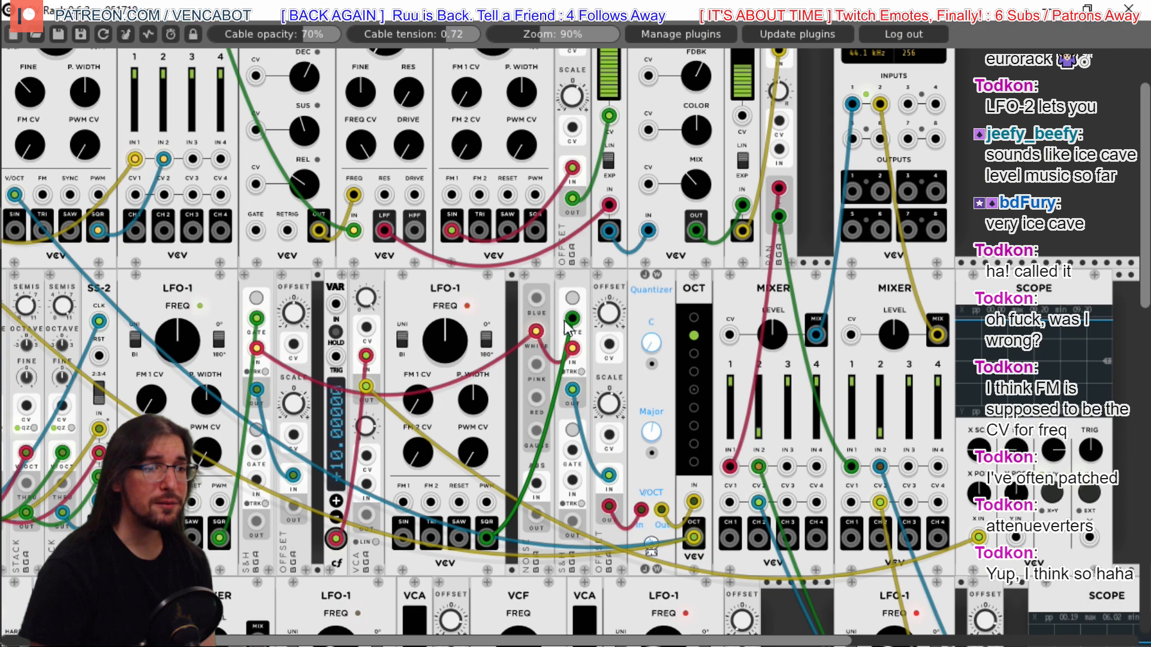
left_click_drag(487, 537, 256, 306)
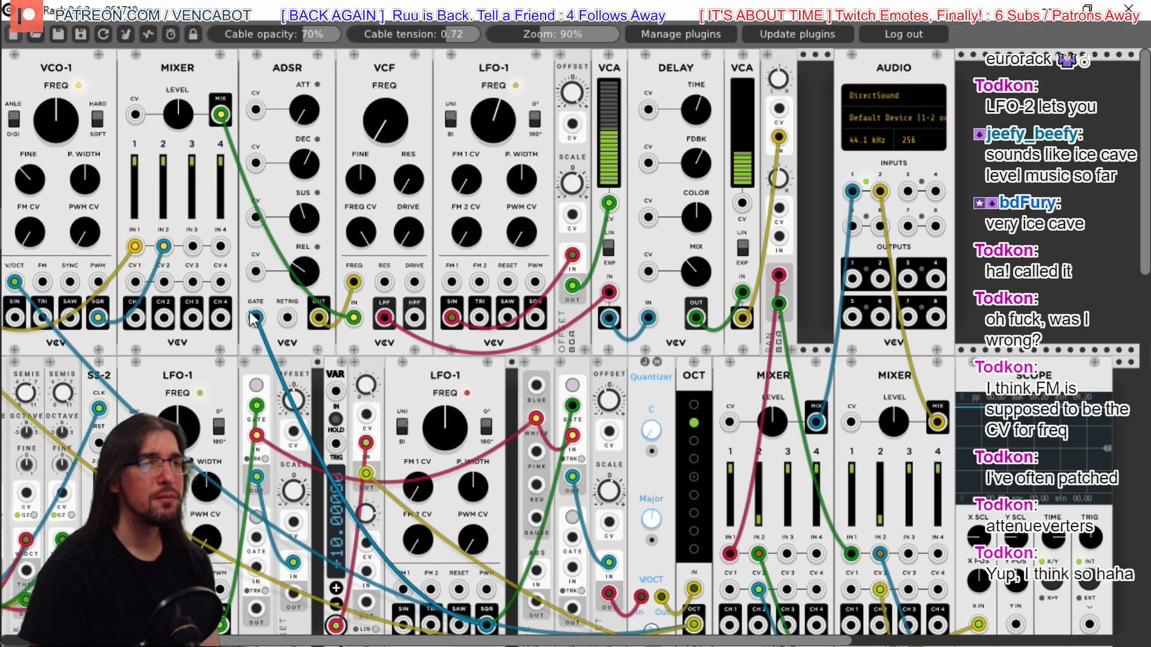
Try modulating the LFO-1 beside NOISE by patching the VCA's first output to its FM 1 input, adjusting FREQ, and moving the cable to FM 2
scroll(256, 308, "down", 5)
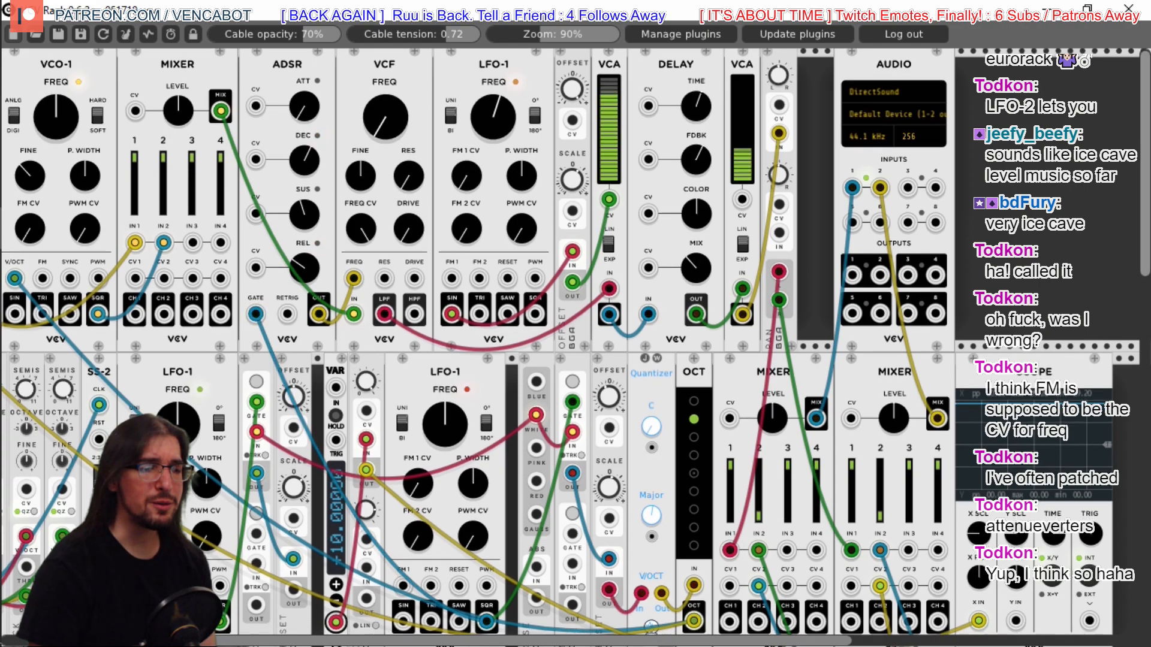
scroll(401, 251, "down", 1)
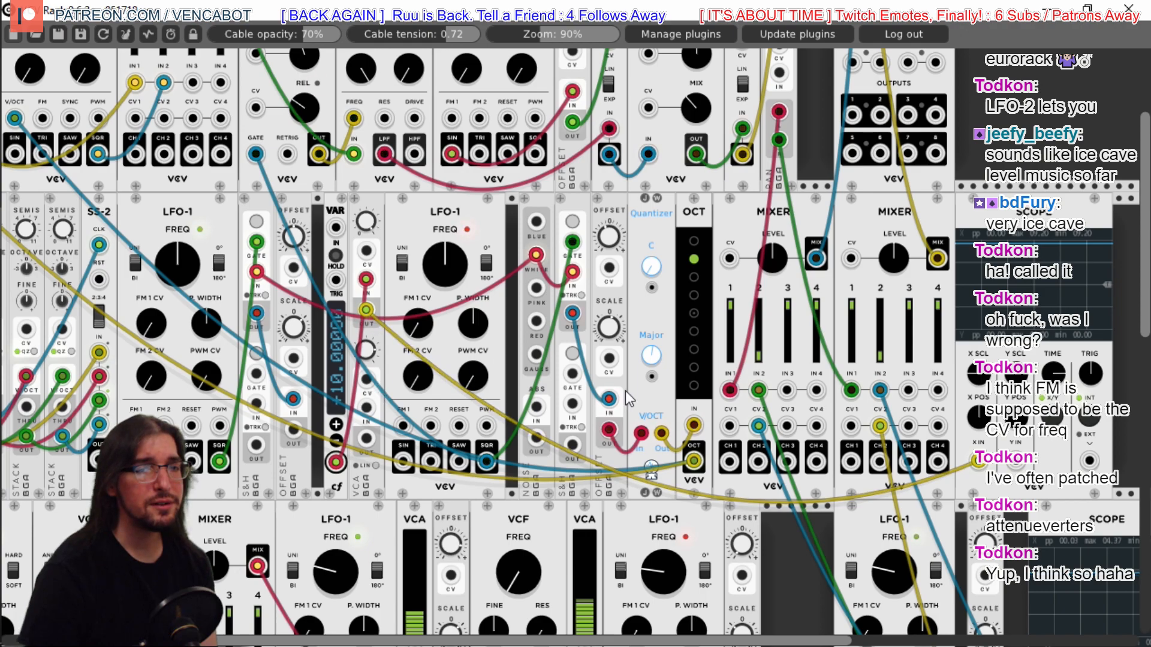
left_click_drag(366, 309, 403, 425)
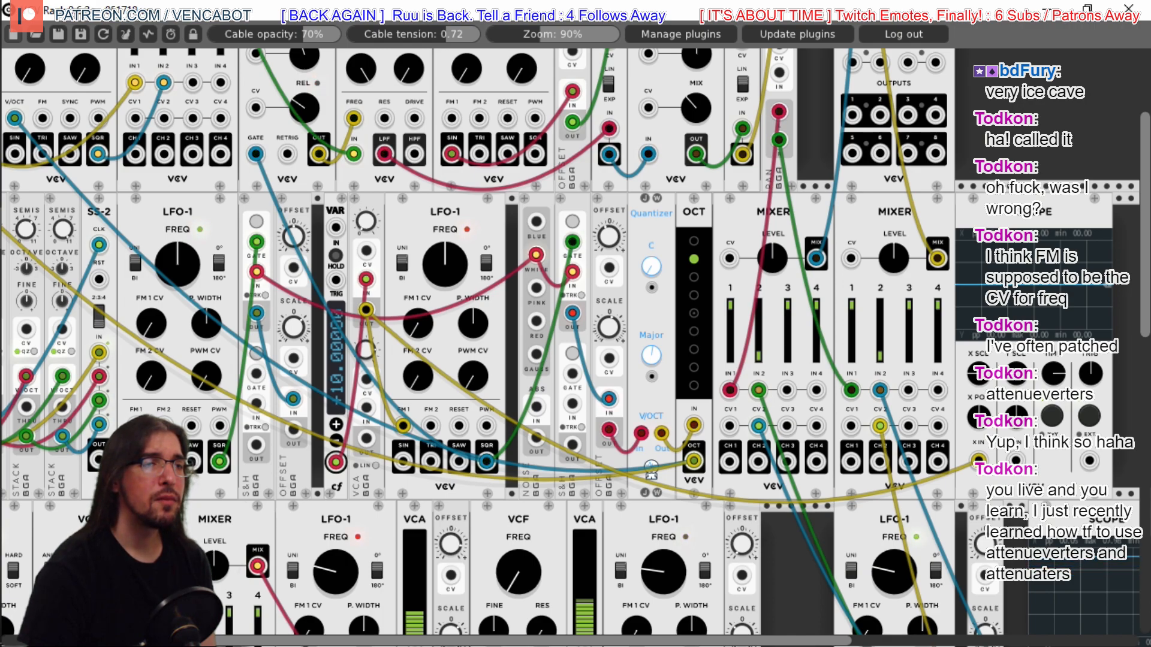
mouse_move(434, 247)
left_mouse_down()
mouse_move(434, 258)
mouse_move(433, 234)
left_mouse_up()
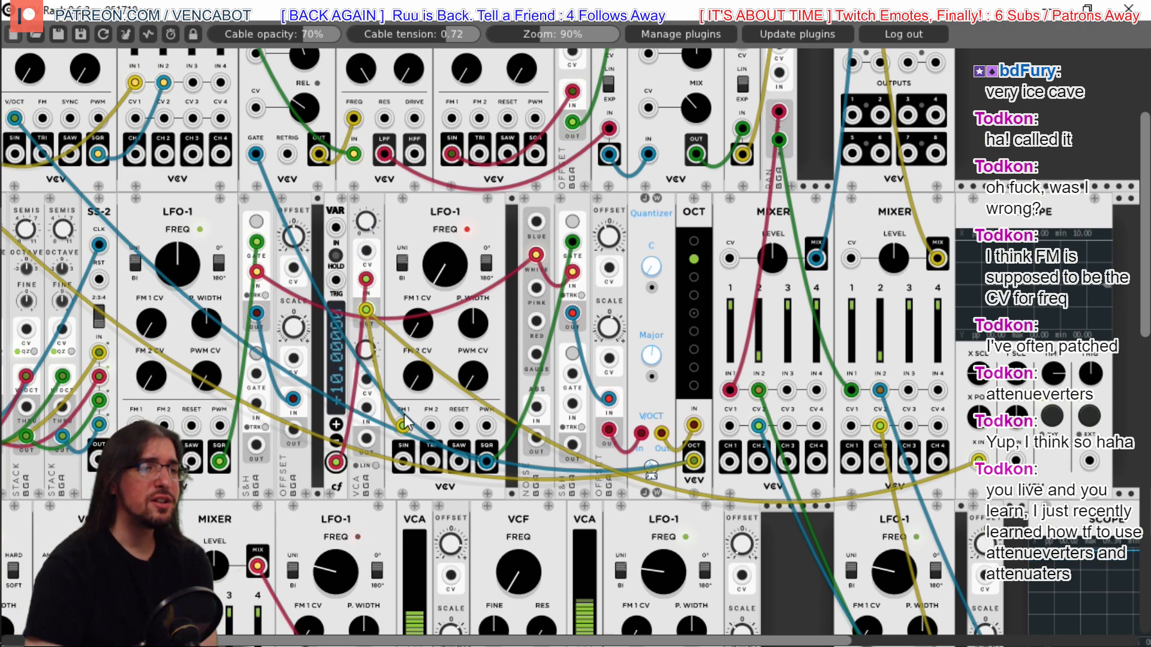
left_click_drag(404, 429, 431, 426)
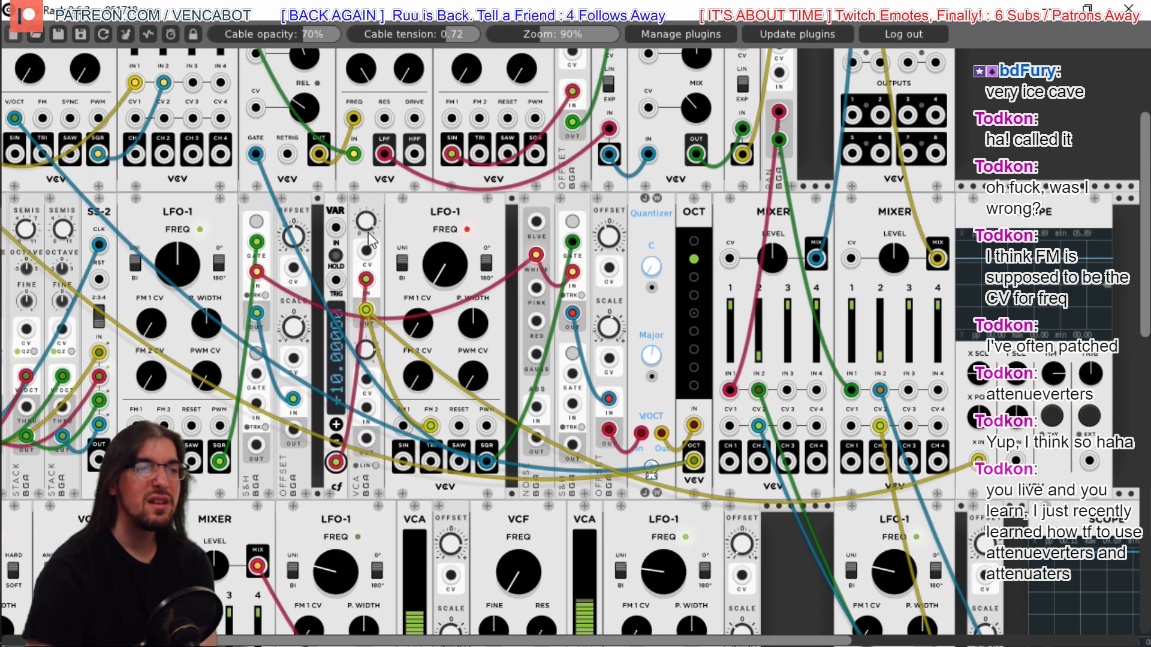
Test that LFO-1 with FREQ at maximum, return the VCA cable to FM 1, and set FREQ back to the middle
scroll(753, 185, "up", 5)
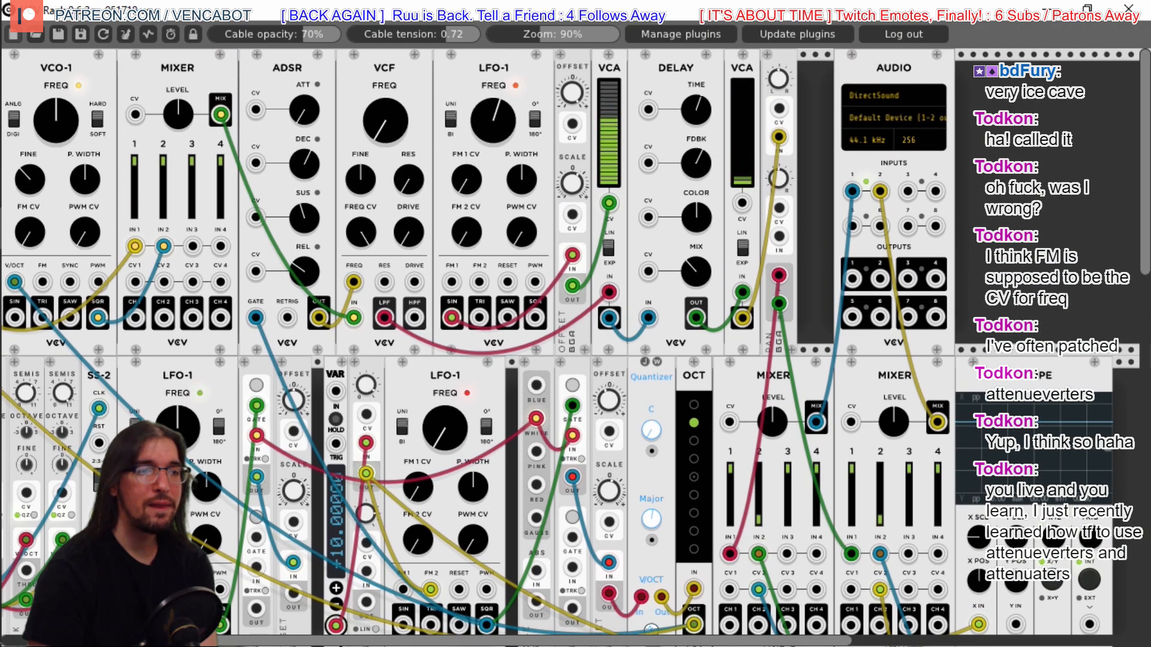
left_click_drag(445, 427, 445, 331)
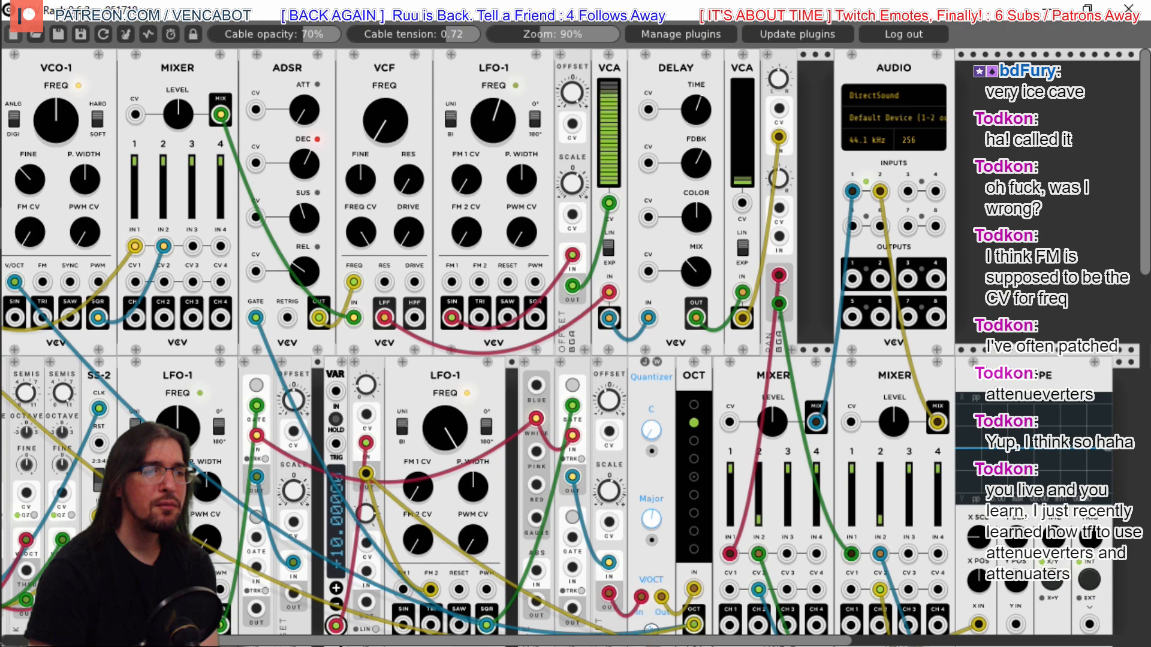
left_click_drag(431, 589, 404, 589)
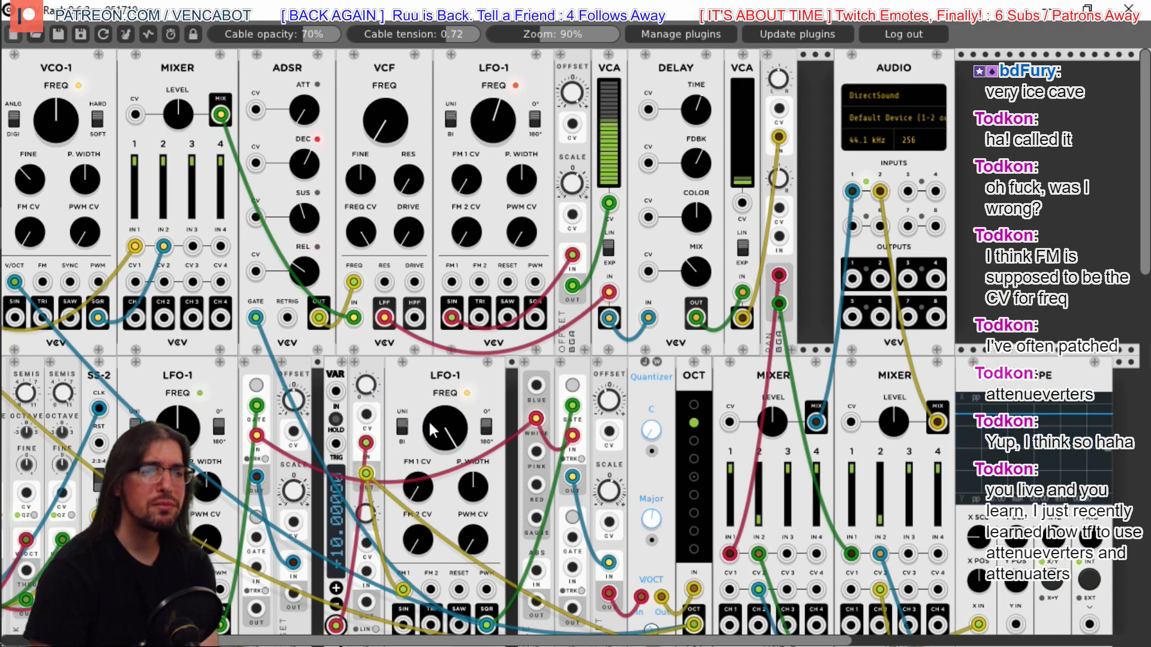
left_click_drag(445, 428, 444, 569)
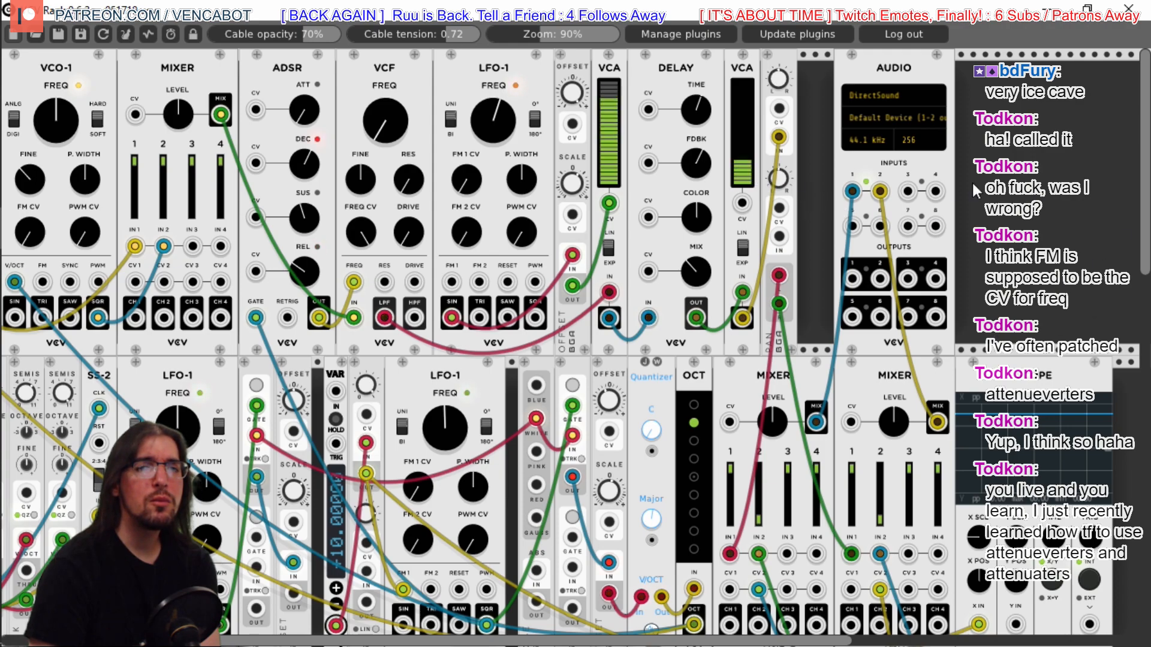
Disconnect the VCA cable from the FM 1 input of the LFO-1 beside NOISE and delete that LFO-1
scroll(575, 342, "down", 3)
scroll(591, 336, "down", 1)
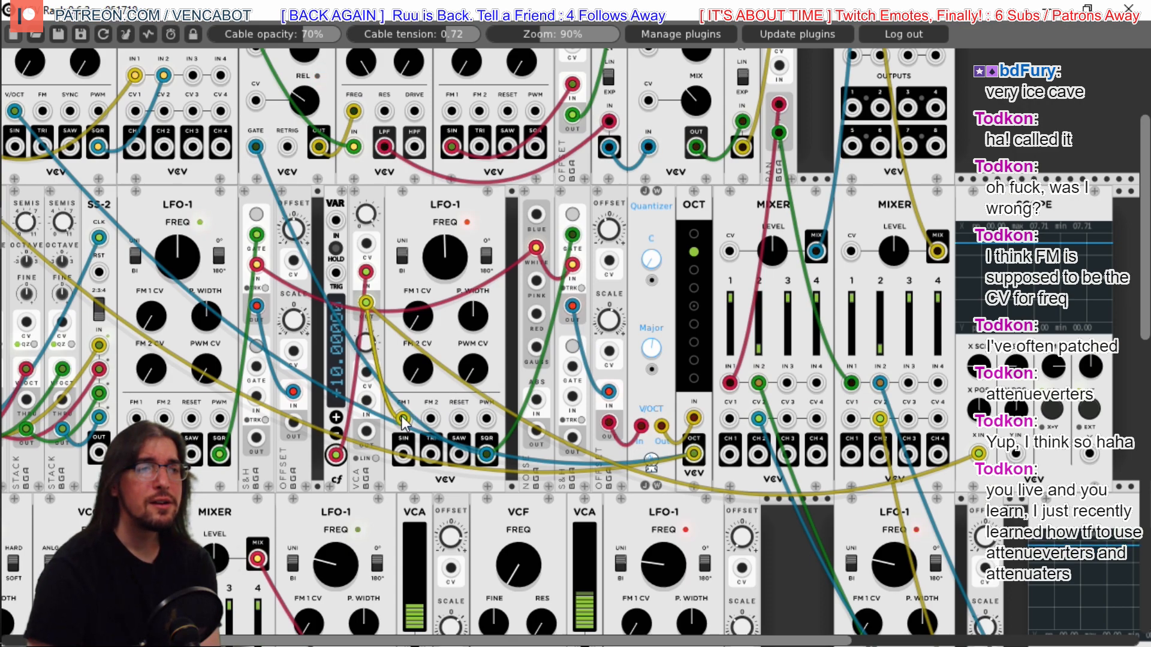
left_click_drag(402, 420, 376, 289)
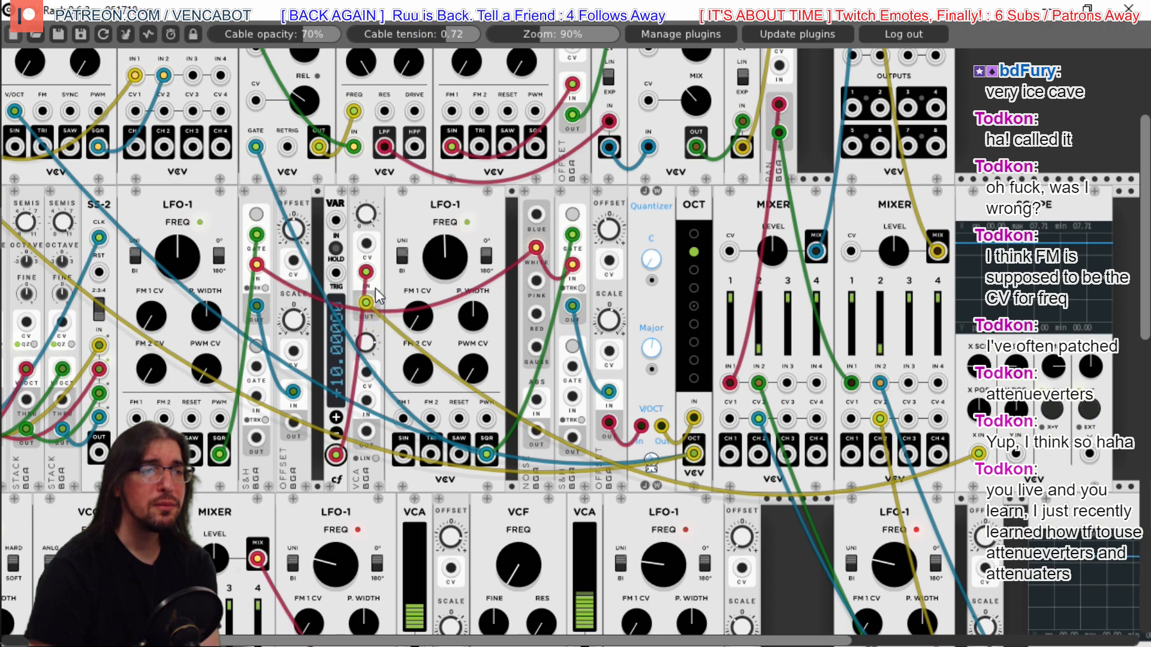
right_click(459, 207)
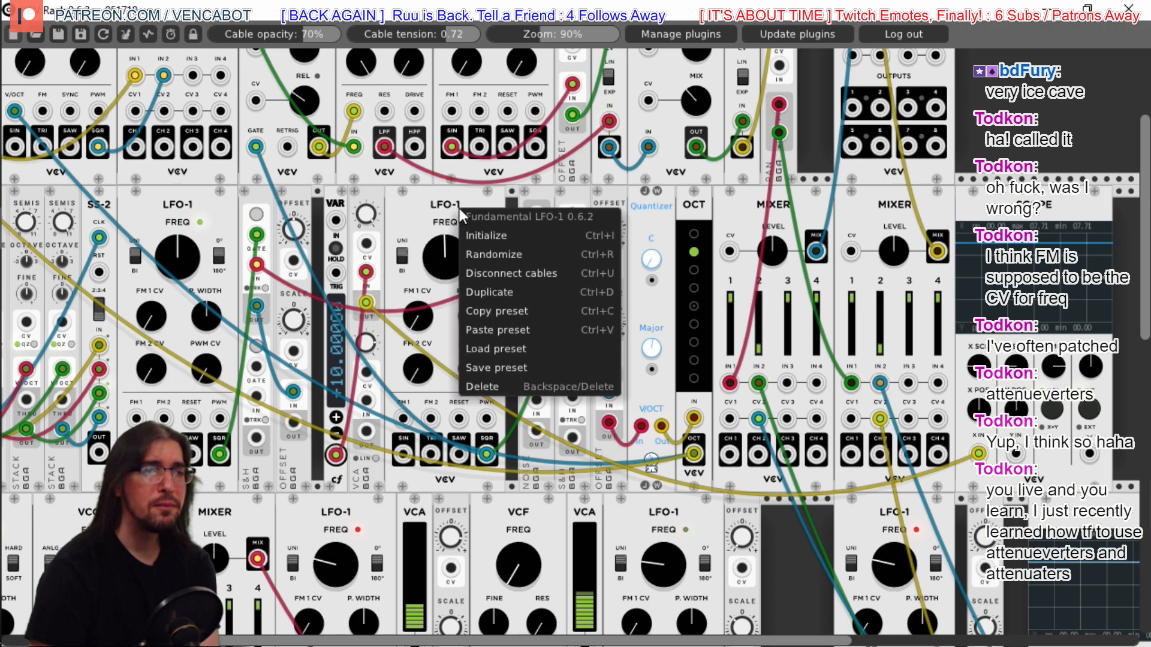
left_click(495, 385)
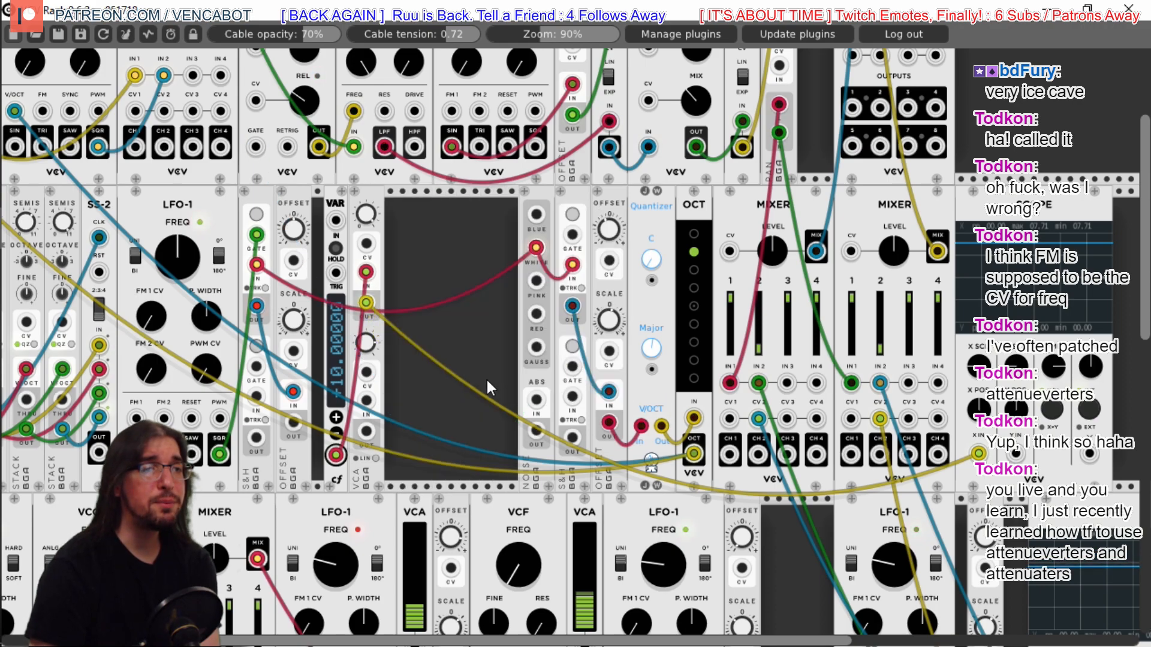
Insert a Fundamental LFO-2 in the gap beside NOISE and patch its output to the top row ADSR's gate and the adjacent S&H's first gate
double_click(434, 234)
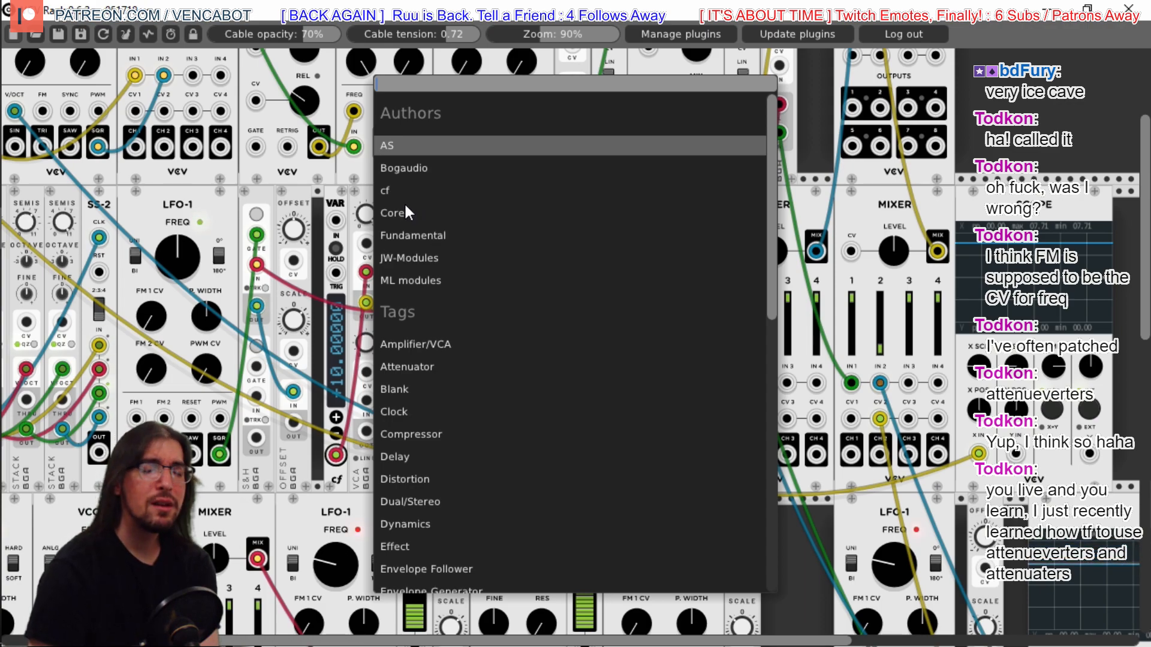
left_click(418, 235)
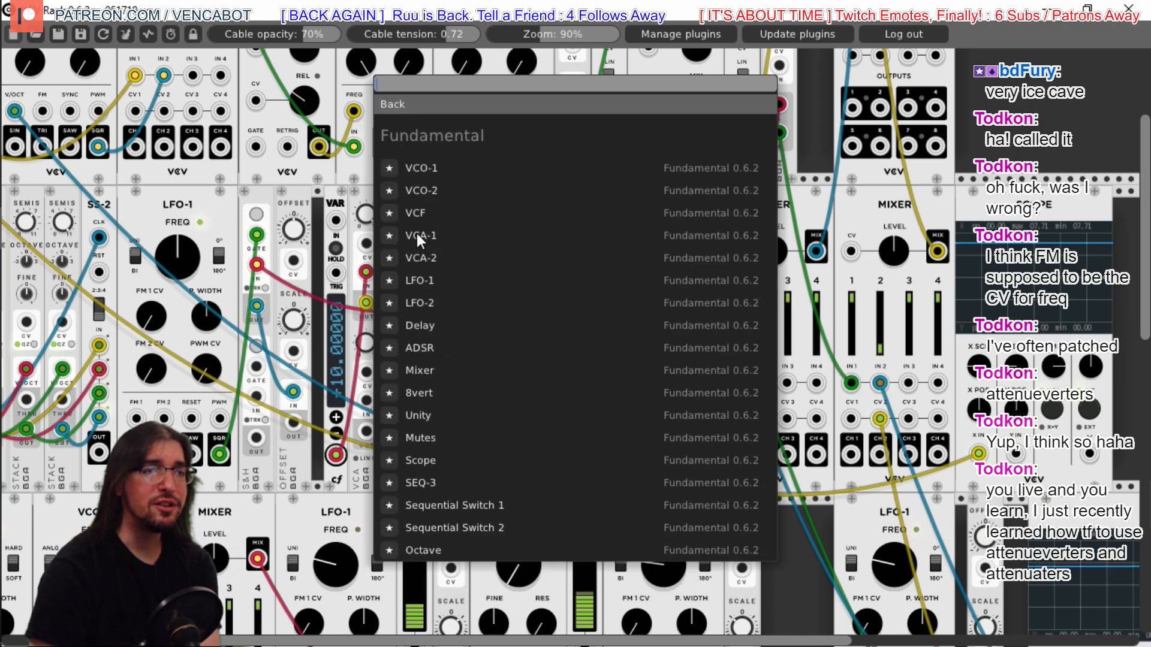
left_click(434, 307)
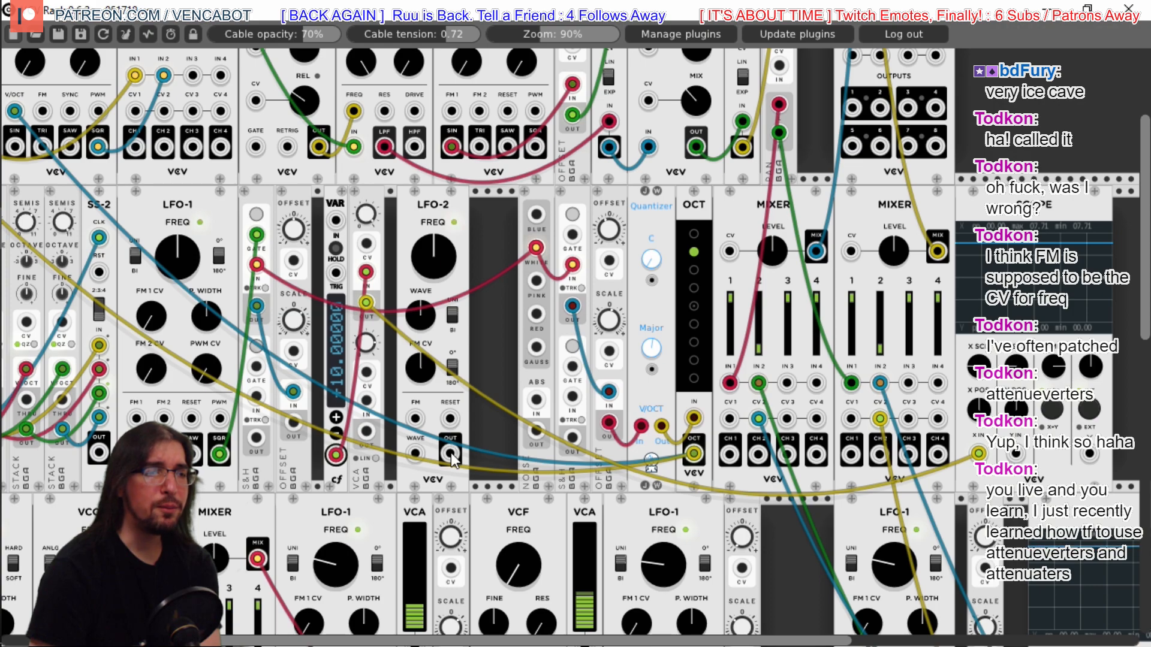
left_click_drag(451, 452, 257, 149)
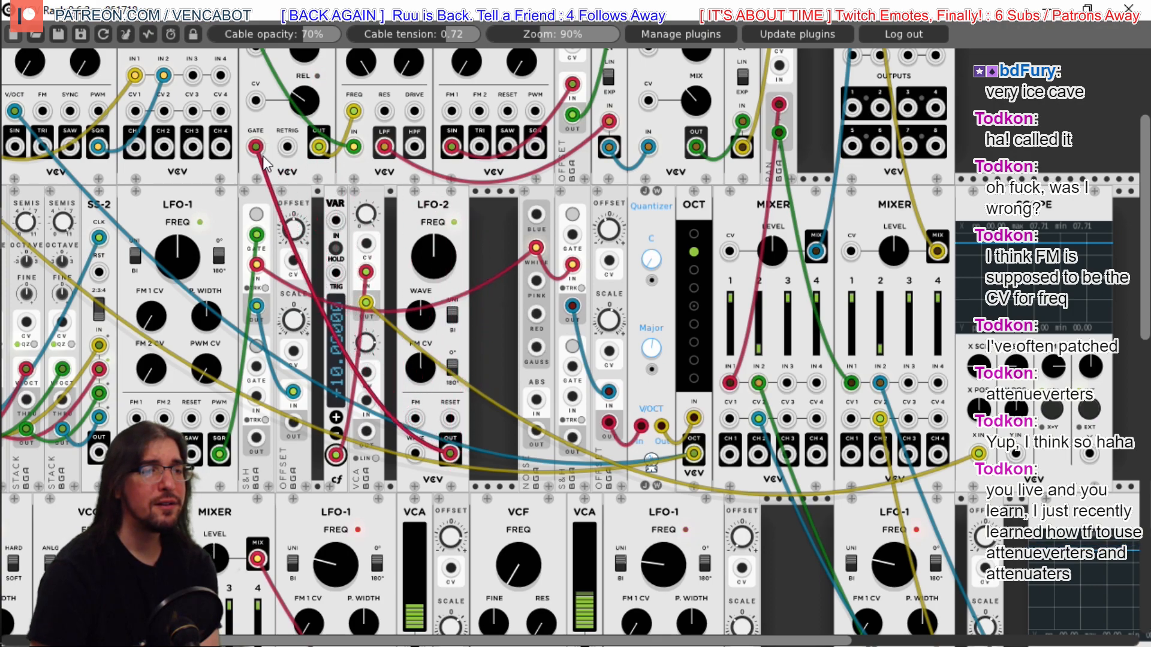
left_click_drag(452, 451, 572, 236)
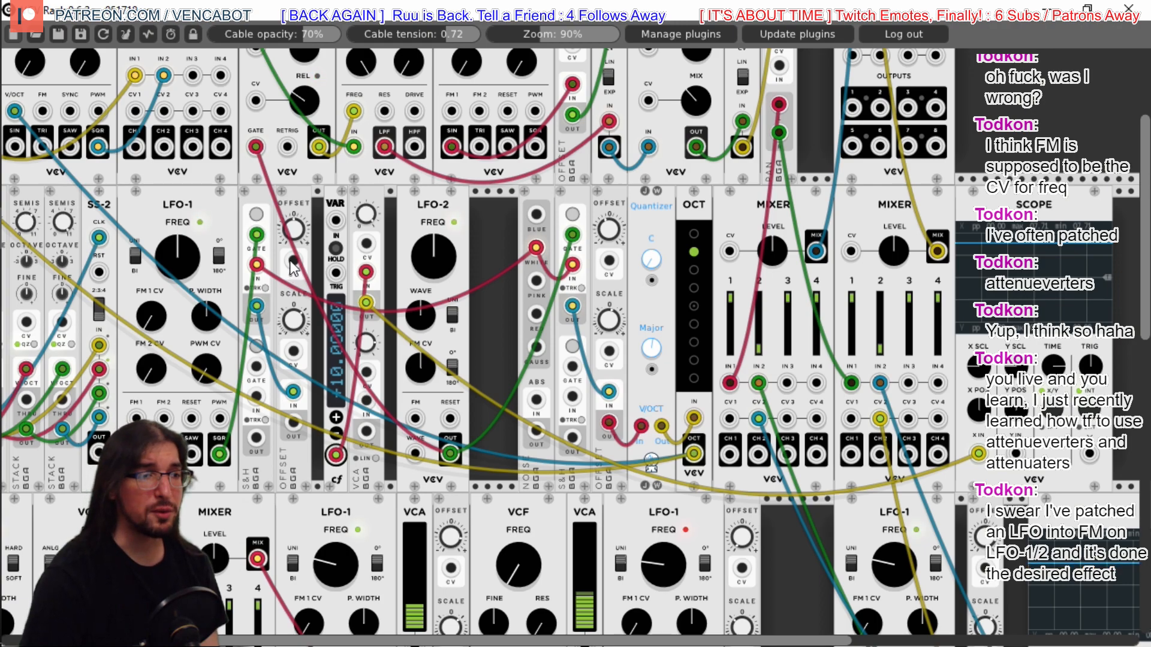
left_click_drag(444, 210, 479, 207)
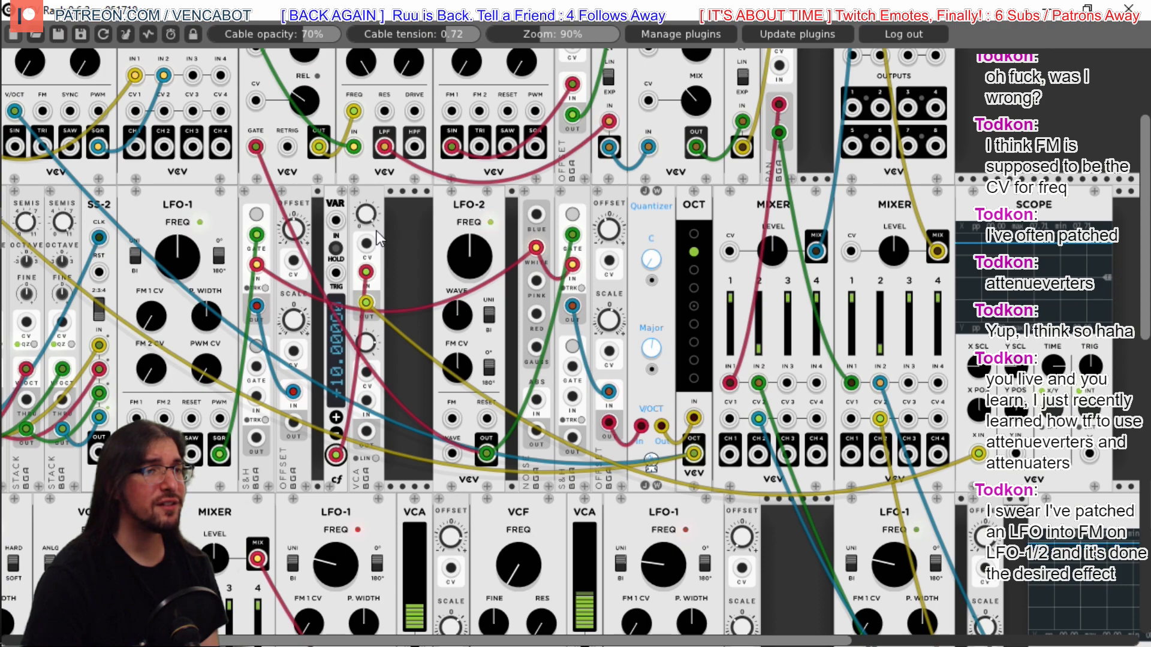
Try modulating the LFO-2 from the VCA's first output through its FM input while sweeping FREQ and returning it to the middle
left_click_drag(366, 243, 414, 267)
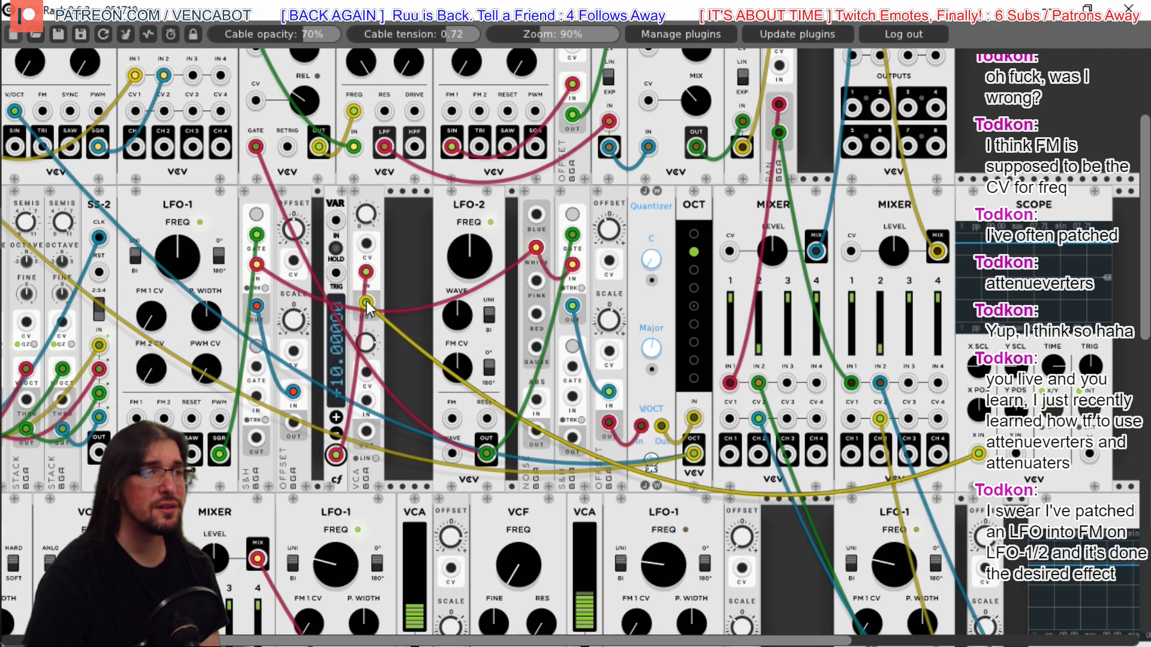
left_click_drag(366, 302, 452, 418)
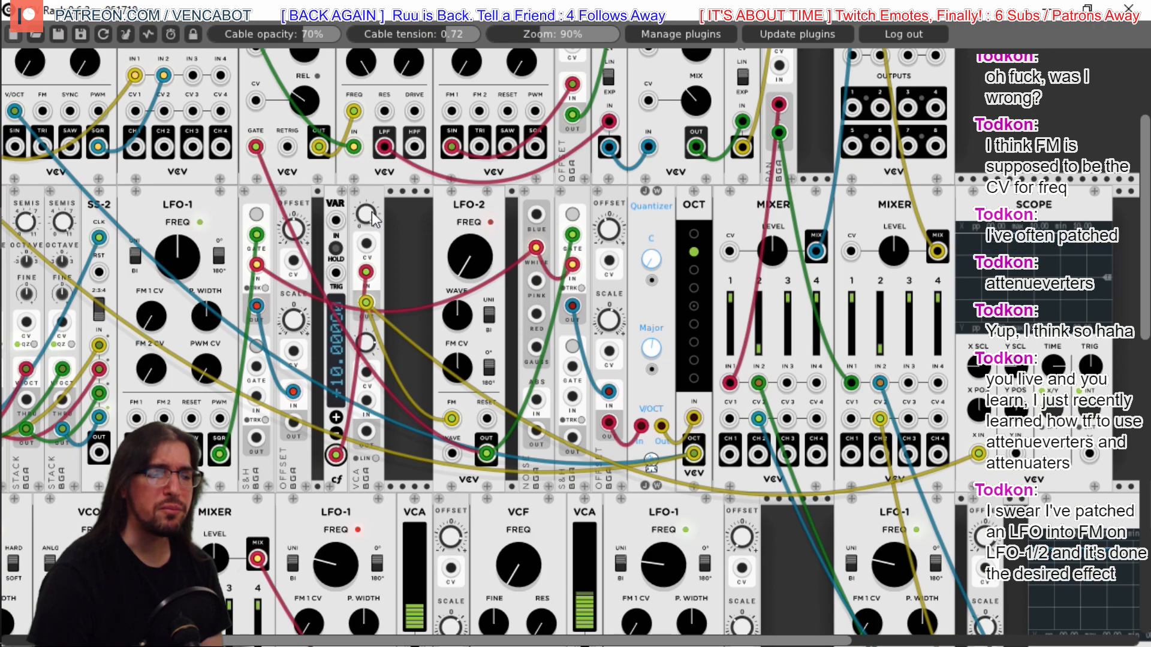
left_click_drag(470, 257, 470, 232)
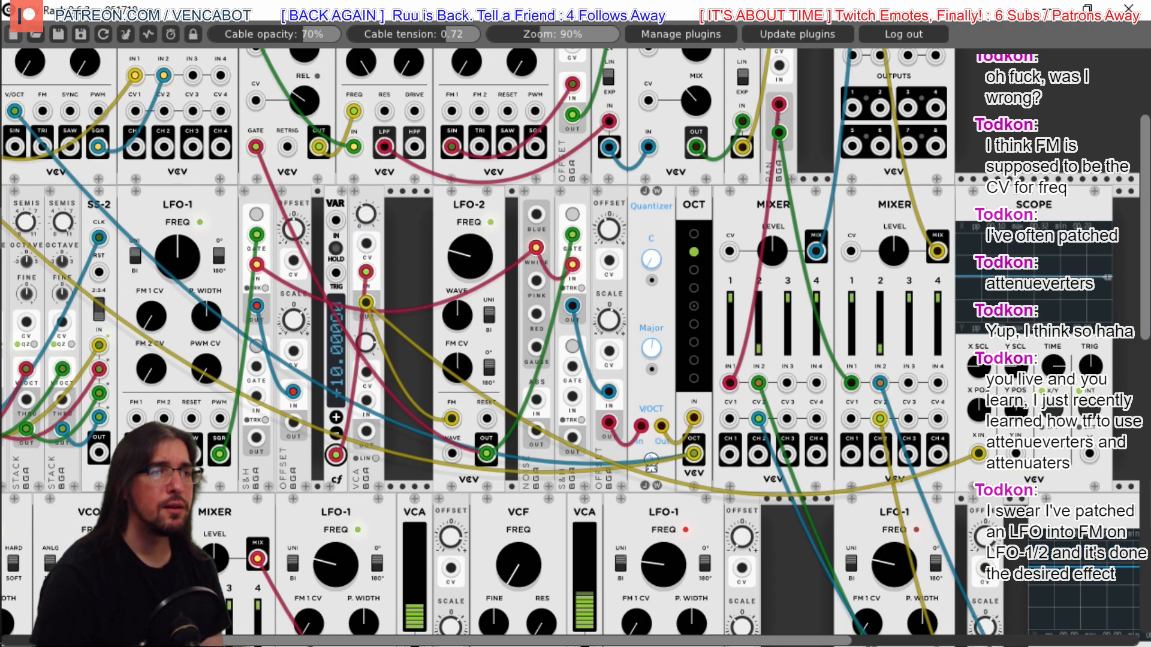
left_click_drag(451, 266, 451, 246)
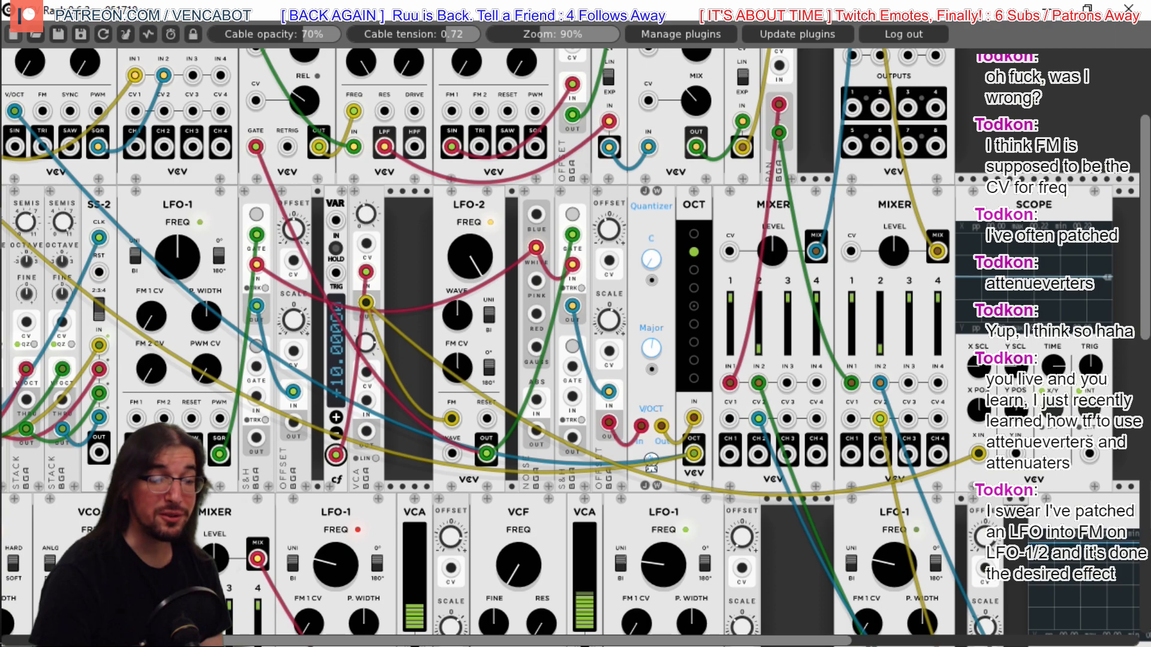
left_click_drag(470, 257, 470, 267)
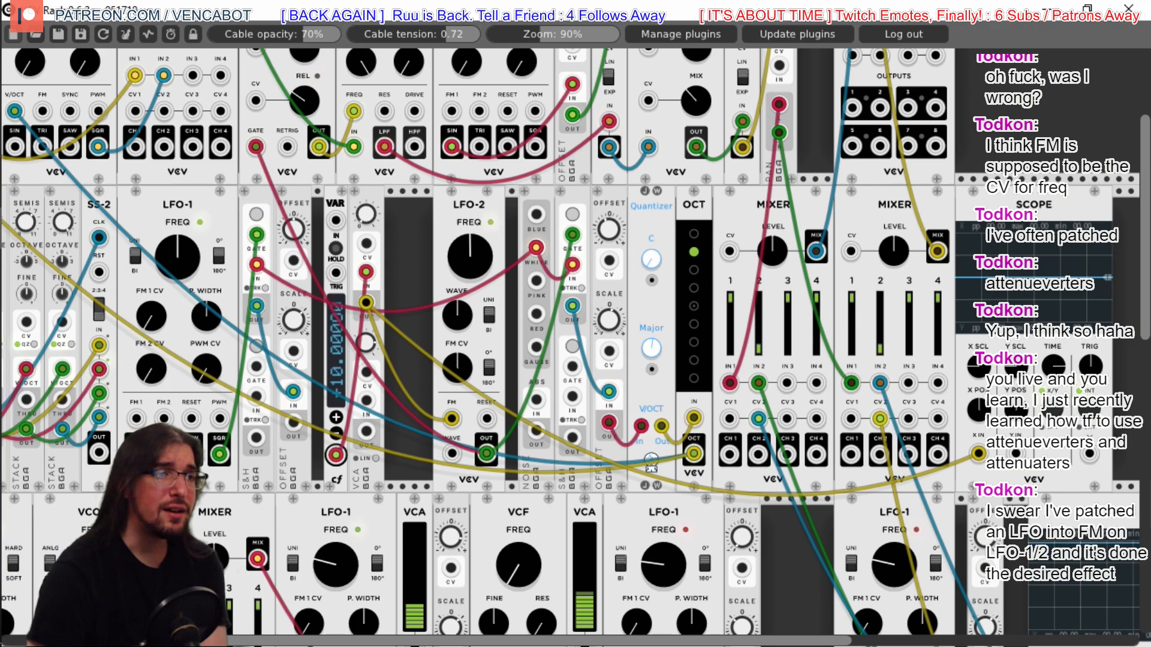
right_click(359, 202)
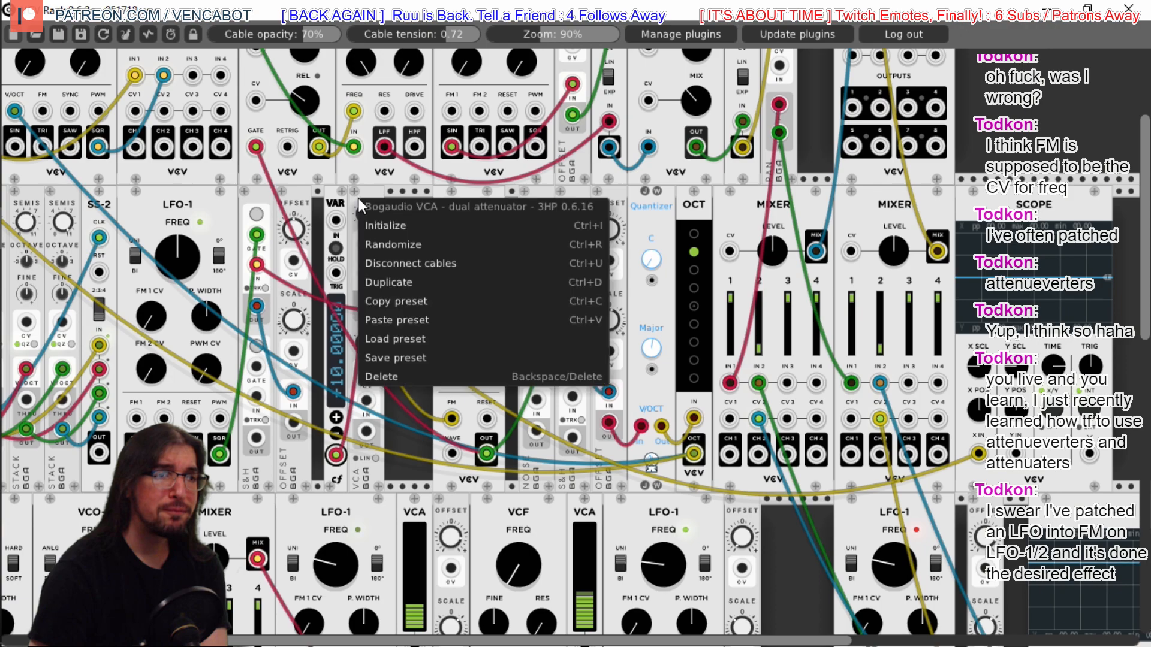
left_click(408, 283)
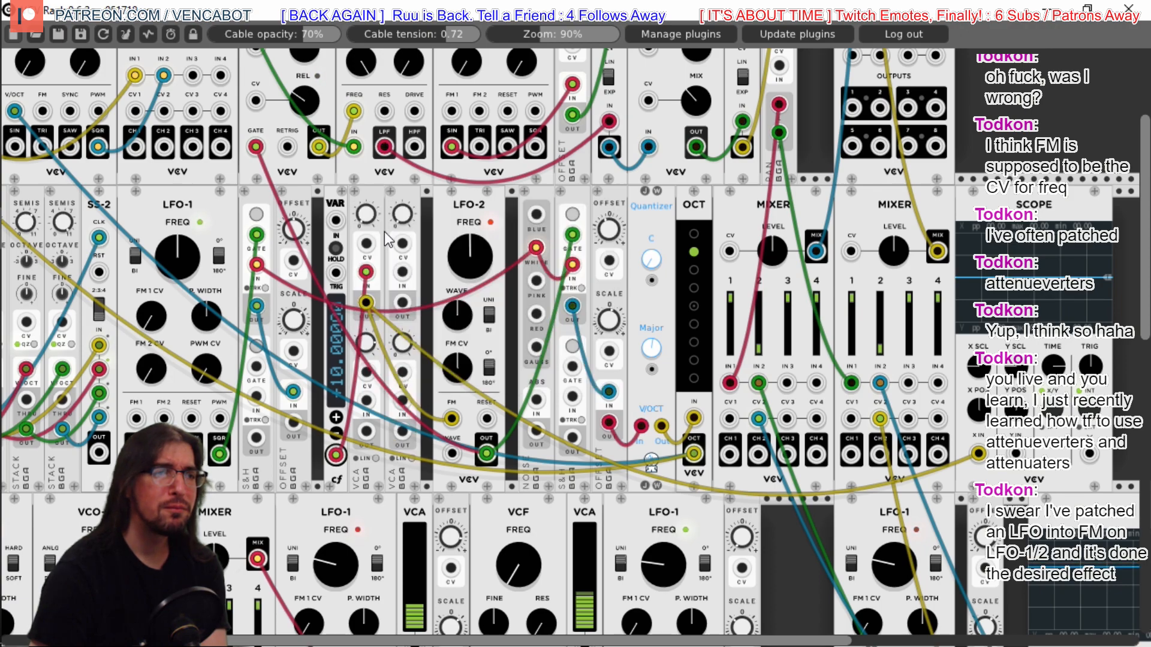
right_click(412, 196)
left_click(455, 377)
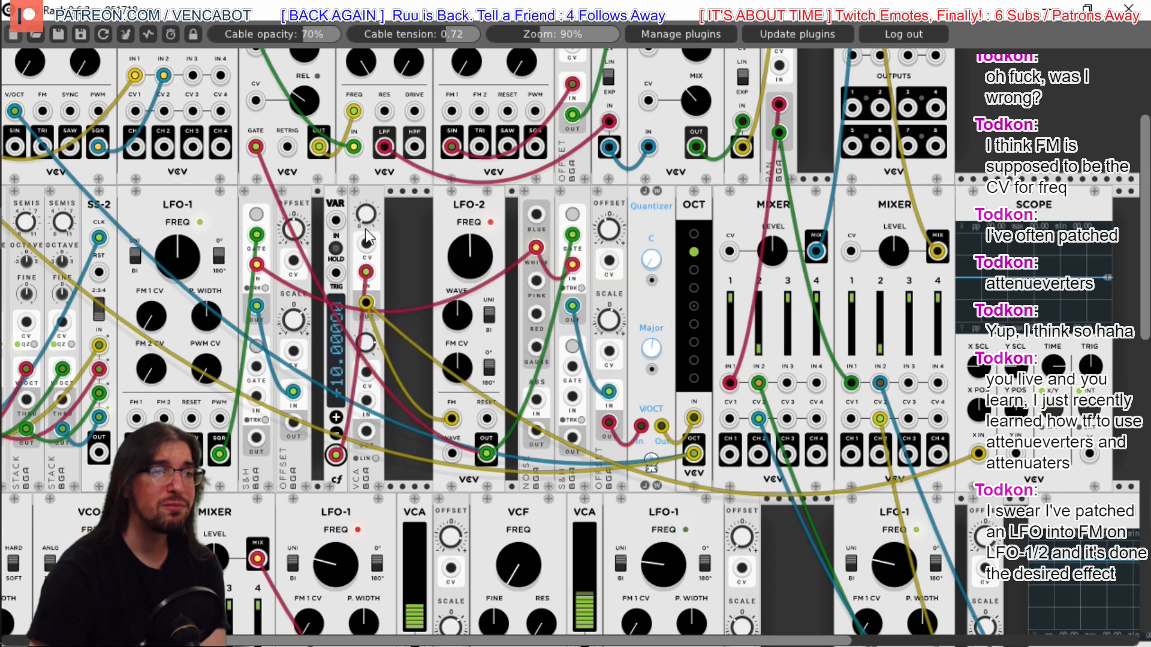
Replace the VCA beside the Variable with a Bogaudio OFFSET and patch the Variable's output through it into the LFO-2's FM input
right_click(362, 195)
left_click(428, 377)
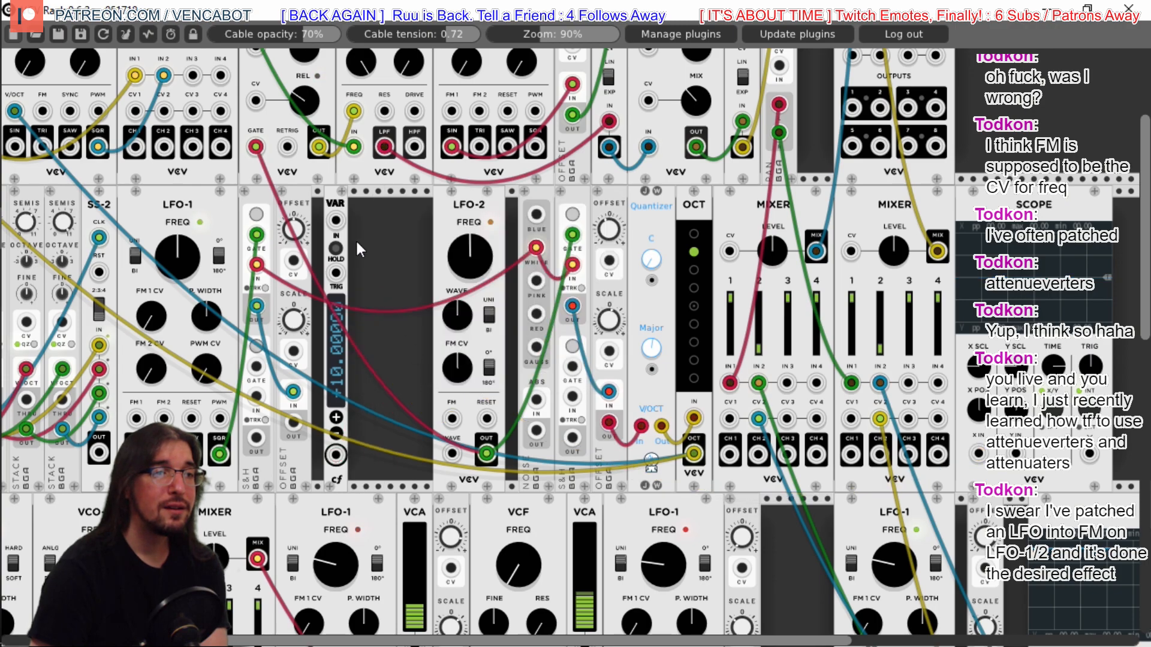
right_click(355, 239)
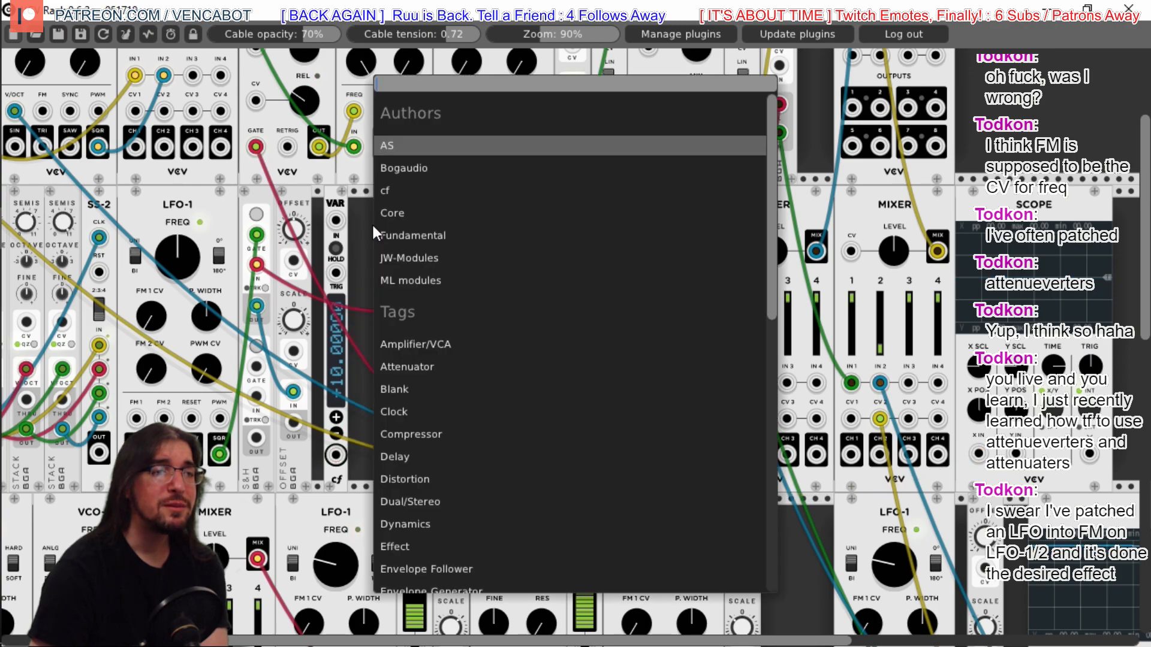
left_click(429, 169)
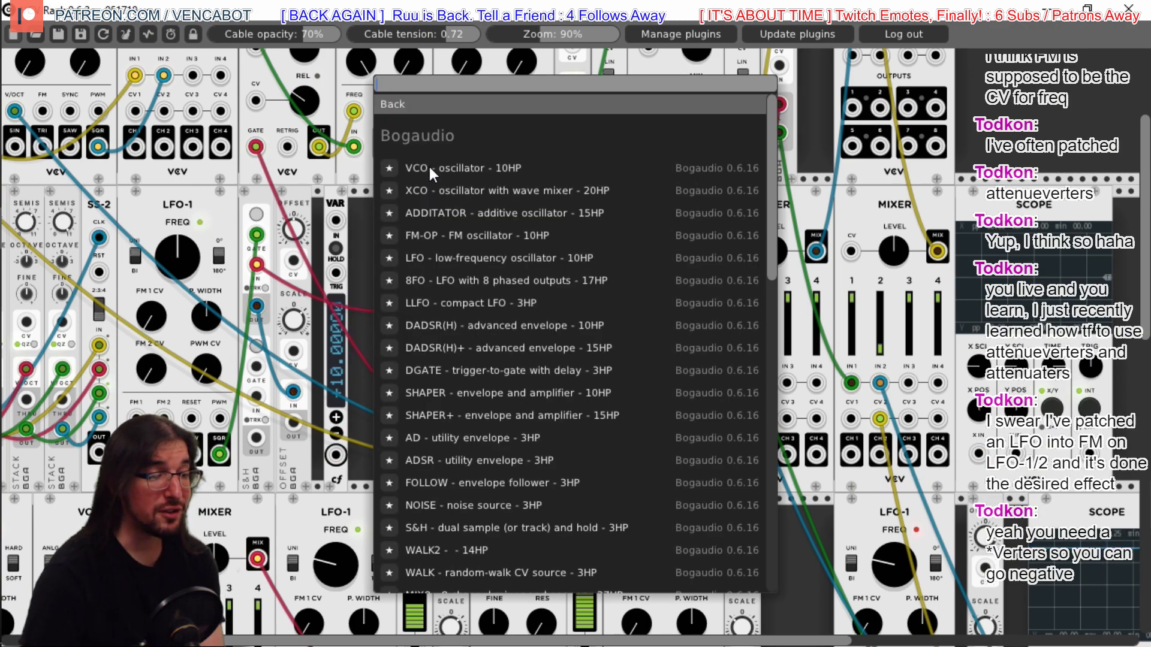
scroll(483, 455, "down", 10)
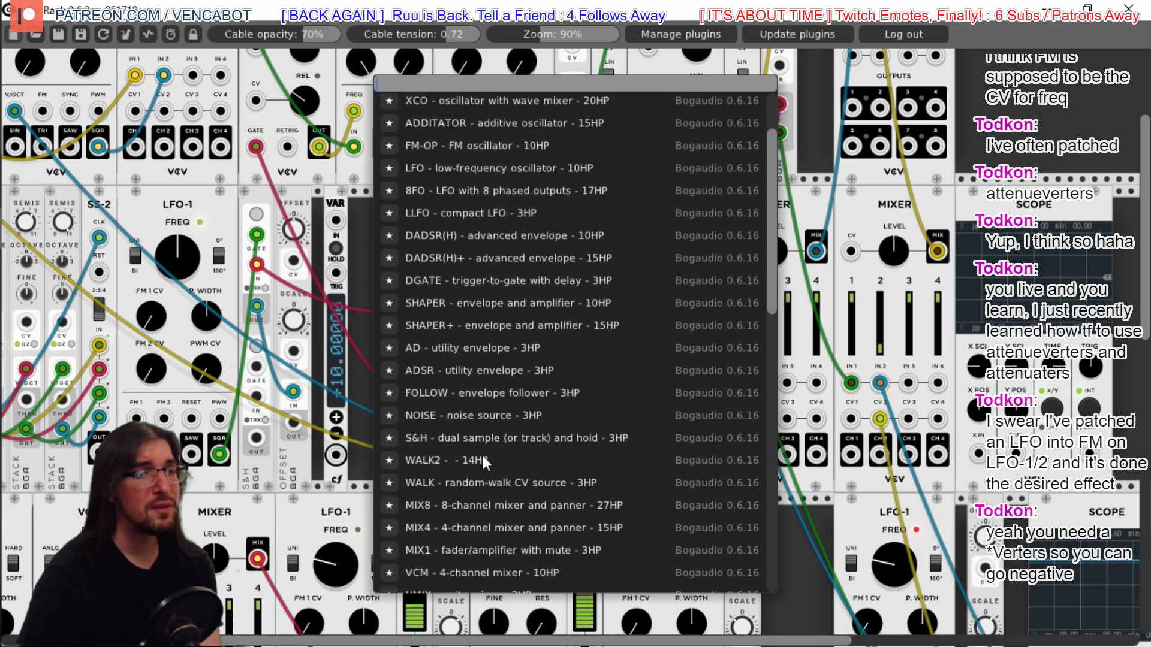
scroll(492, 455, "down", 2)
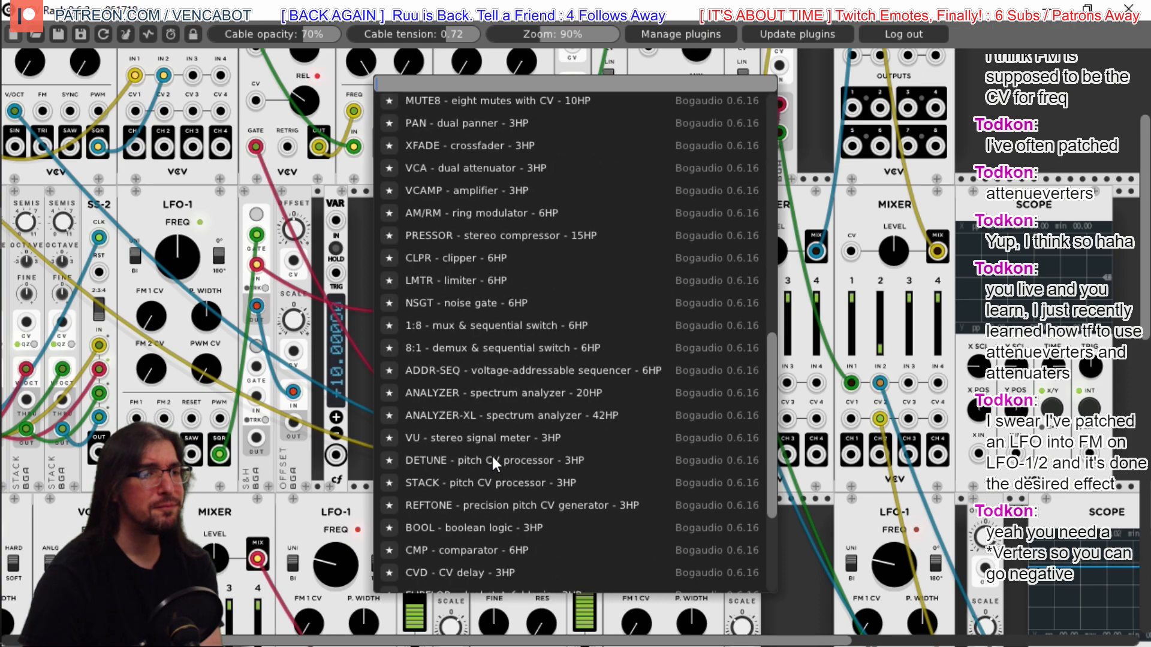
scroll(492, 455, "down", 1)
scroll(766, 441, "down", 3)
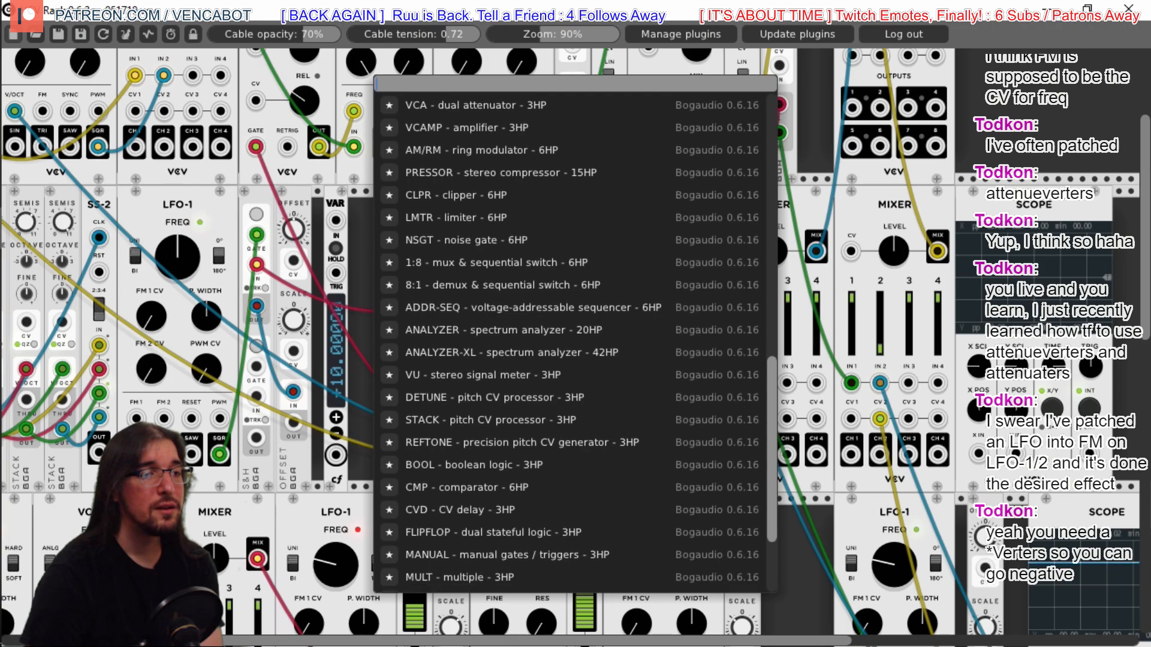
left_click(511, 471)
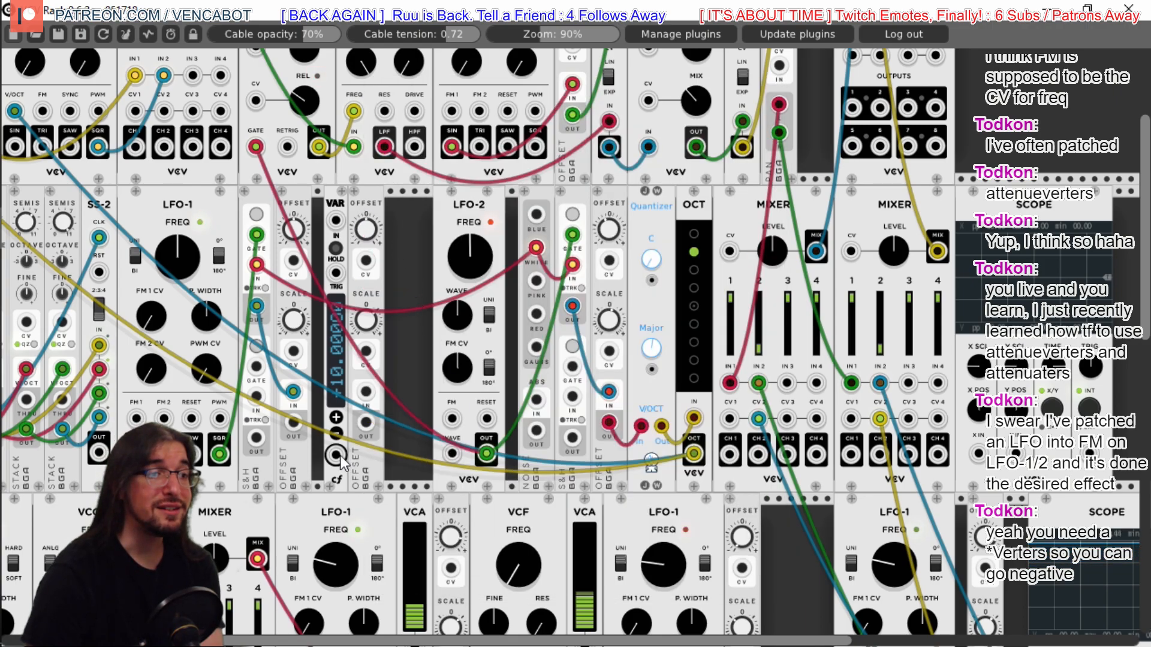
left_click_drag(335, 455, 452, 420)
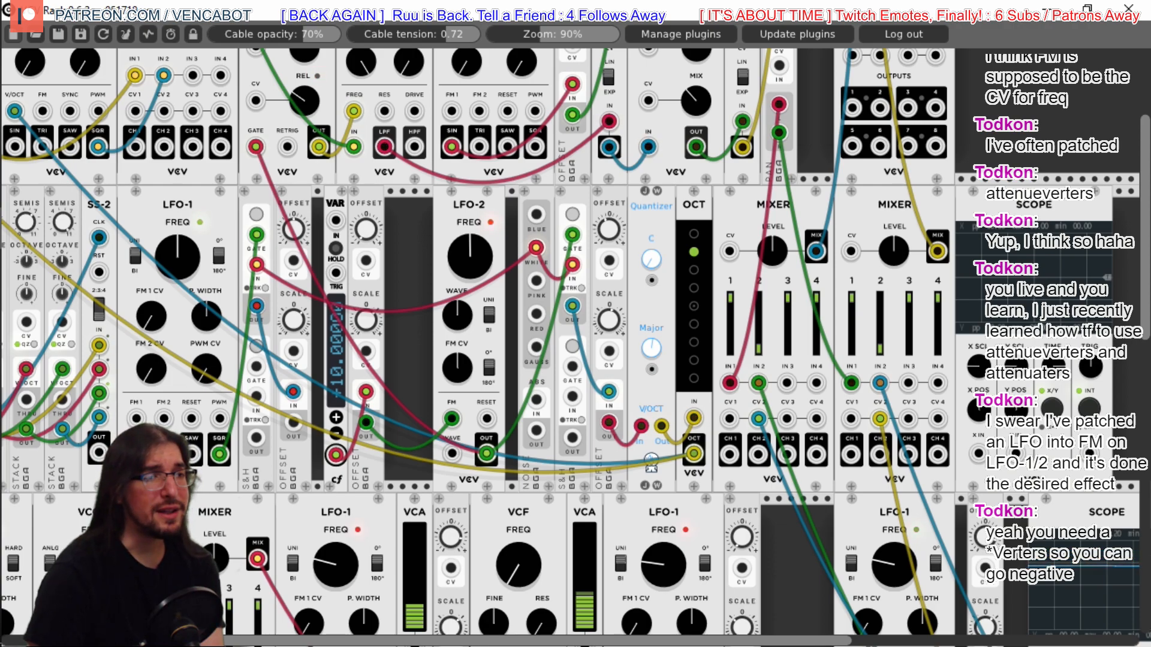
Try repatching the OFFSET's output into the LFO-2's FM input, send that output to the SCOPE's X input, and adjust SCALE
left_click_drag(452, 418, 367, 425)
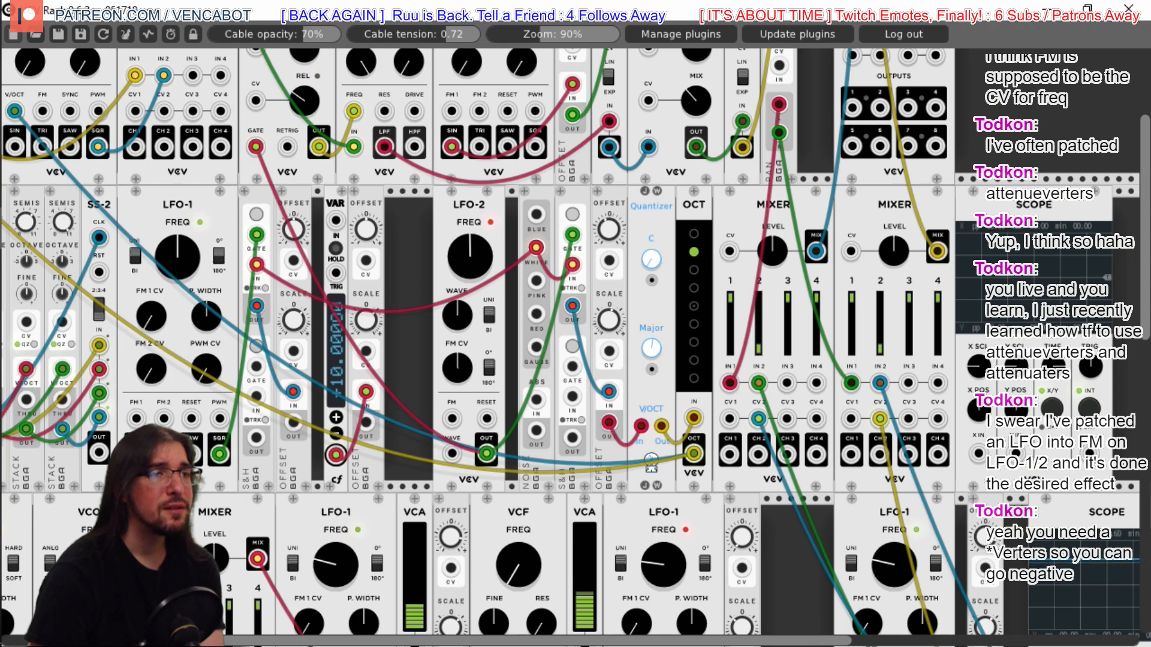
left_click_drag(372, 346, 452, 418)
left_click_drag(361, 315, 362, 314)
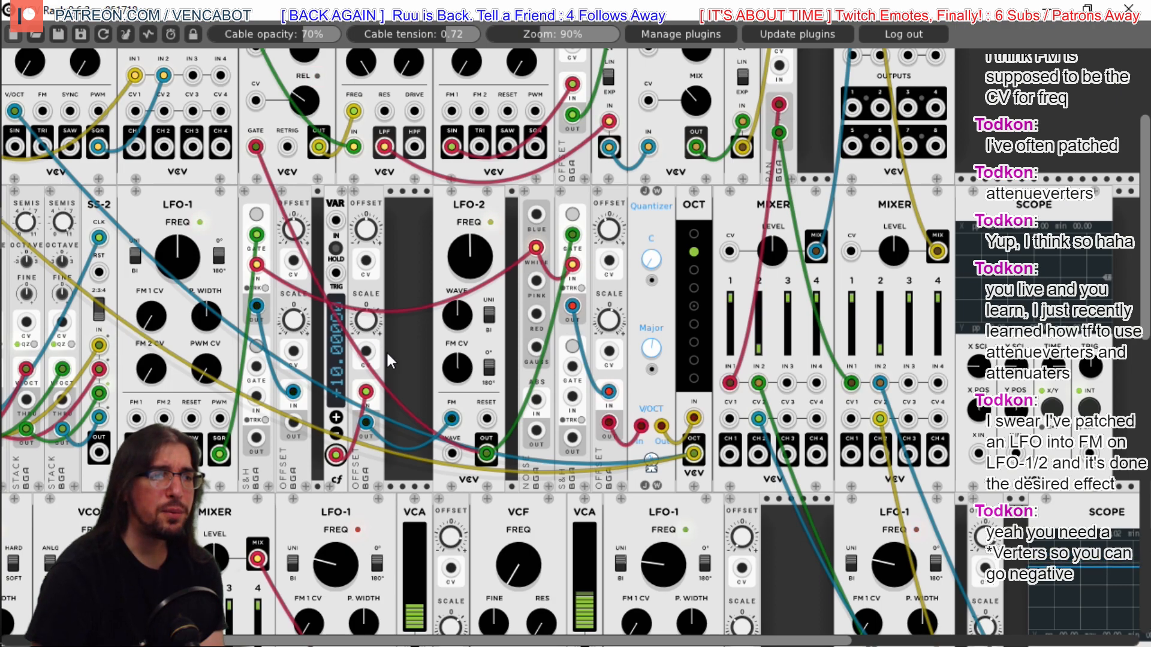
left_click_drag(366, 423, 979, 456)
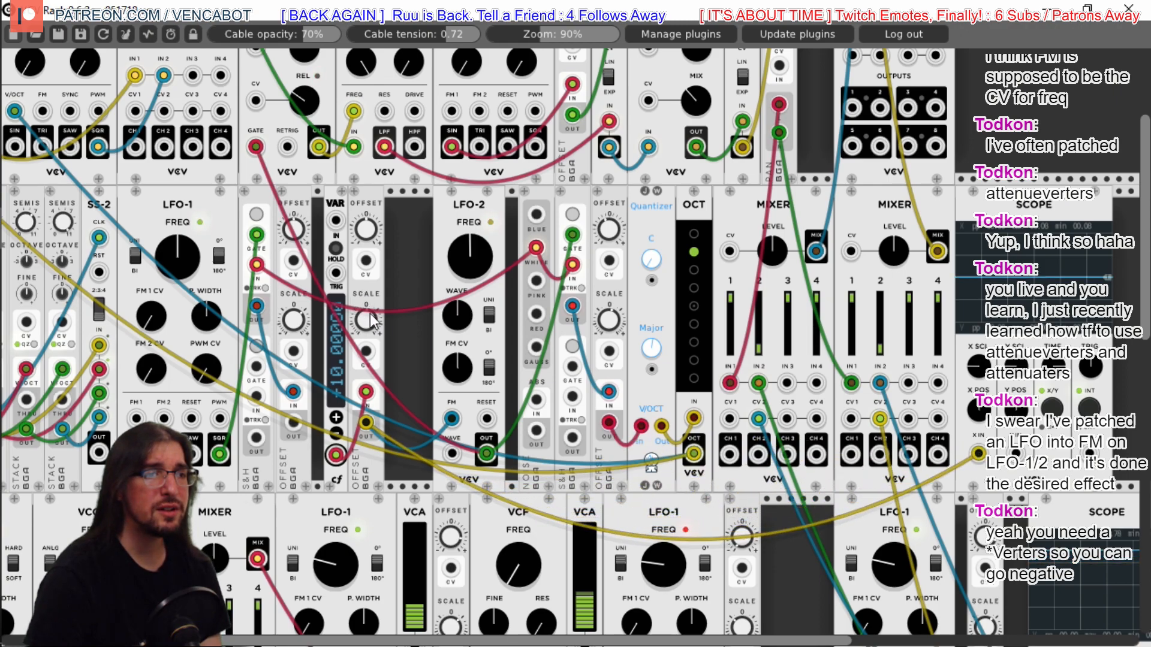
left_click_drag(370, 318, 370, 349)
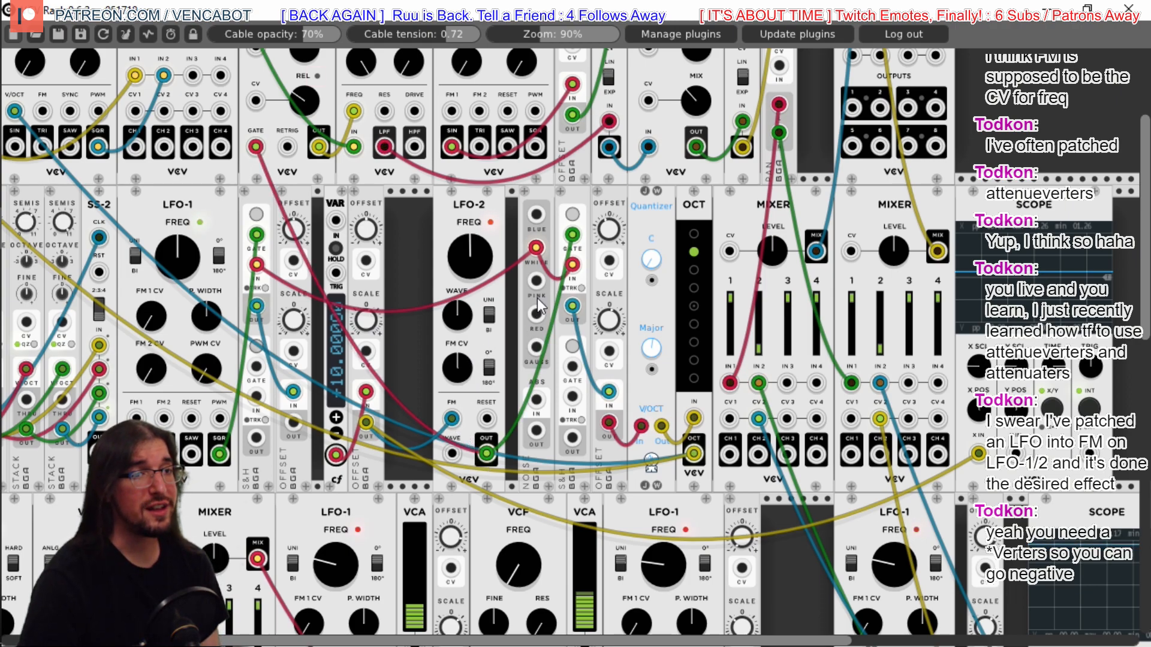
Delete the Bogaudio OFFSET beside the Variable and the cf Variable module
right_click(376, 204)
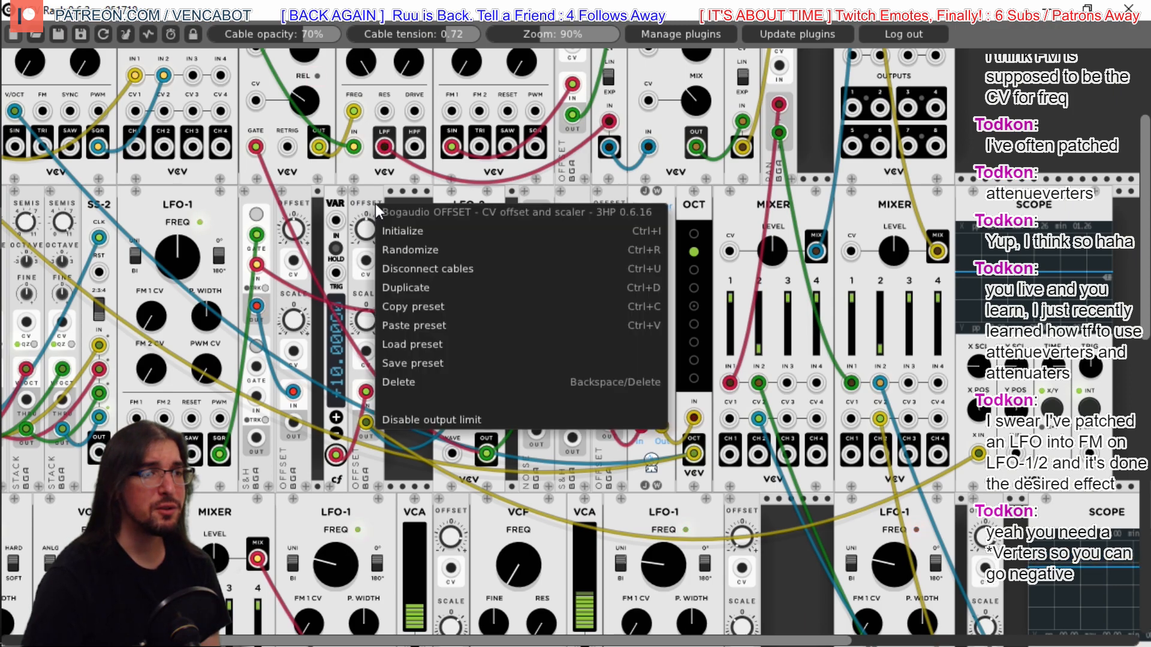
left_click(434, 384)
right_click(340, 199)
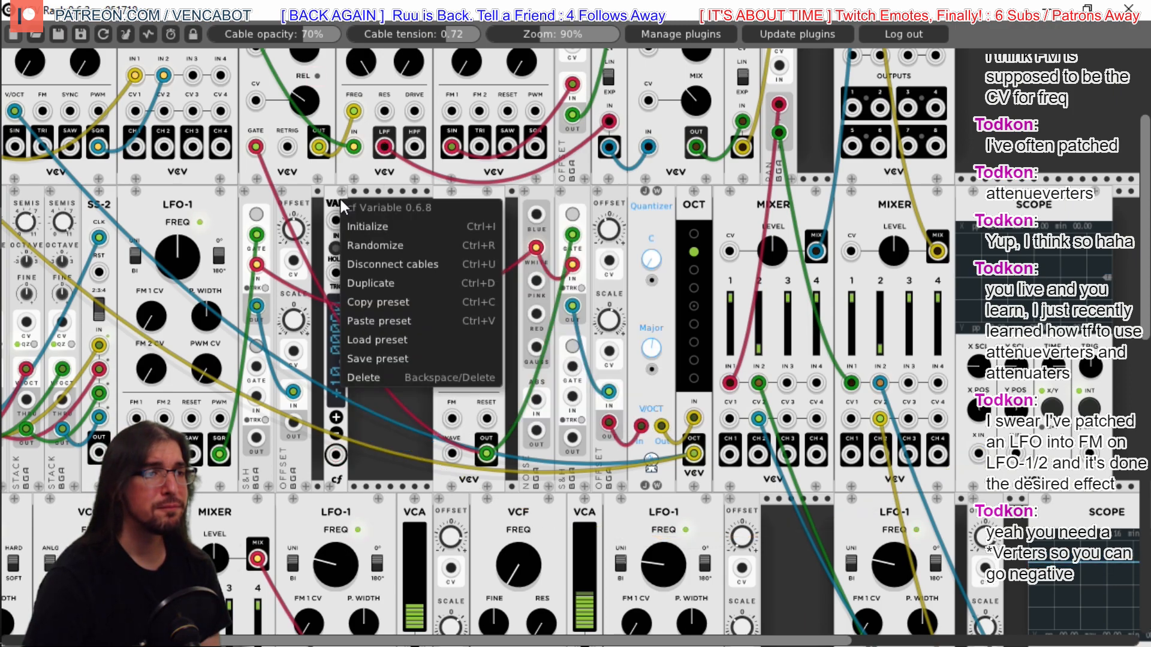
left_click(396, 376)
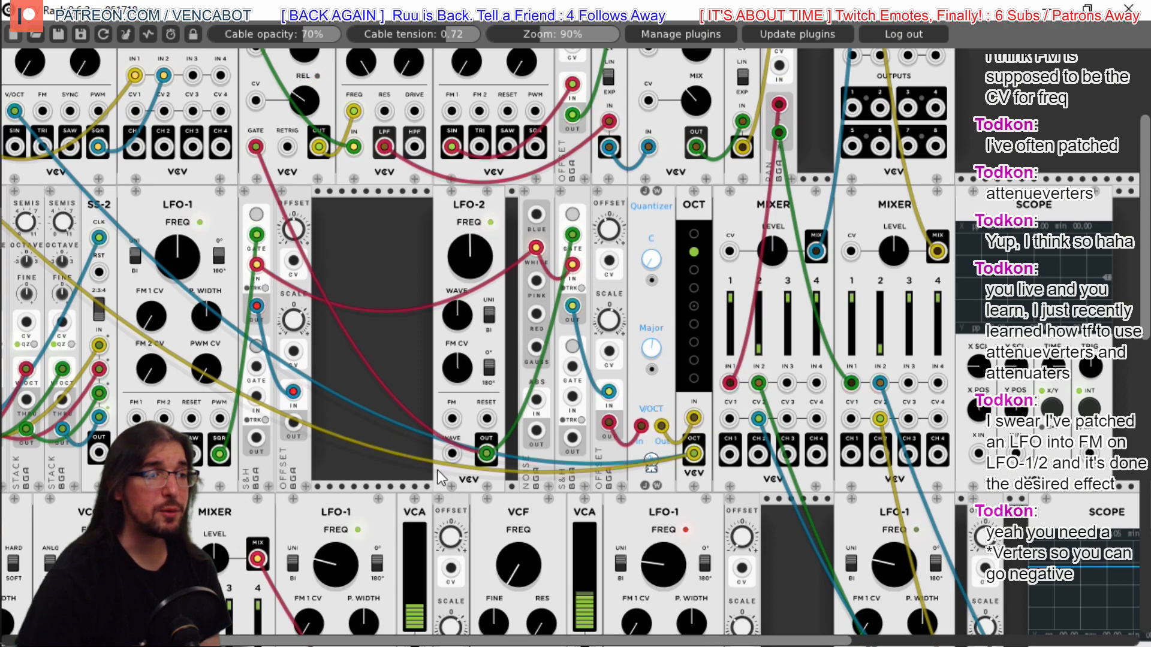
Move the LFO-2 against NOISE and place the neighbouring S&H and OFFSET directly beside the LFO-2
left_click_drag(301, 196, 365, 197)
left_click_drag(264, 192, 335, 213)
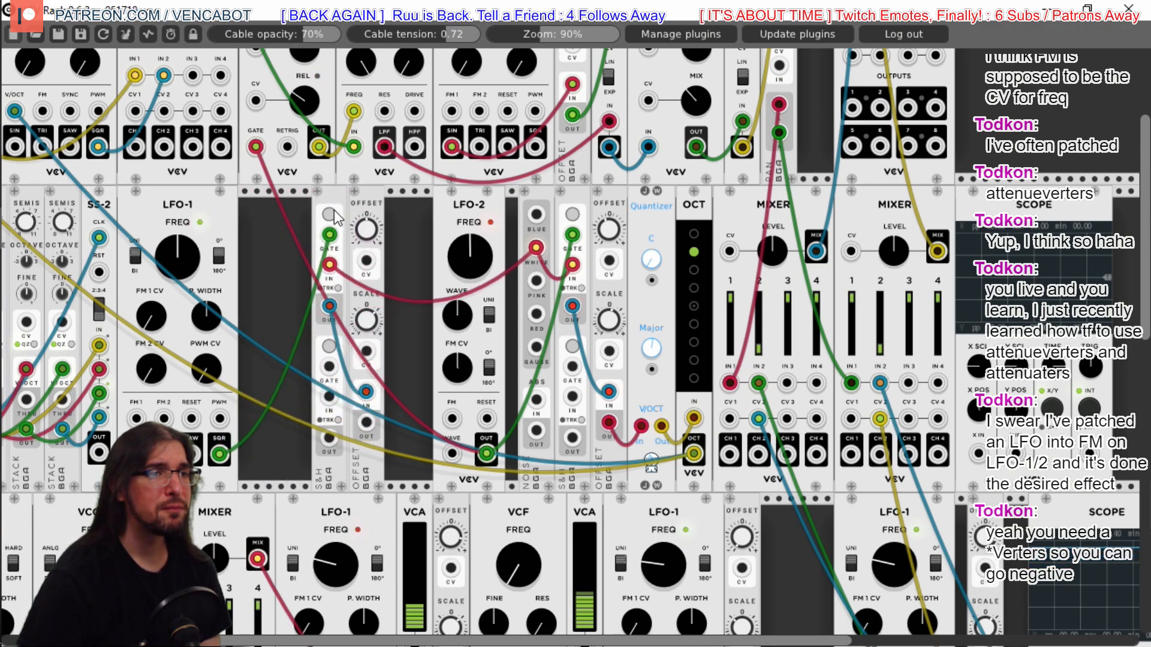
left_click_drag(459, 214, 473, 214)
left_click_drag(371, 204, 431, 208)
left_click_drag(343, 199, 411, 213)
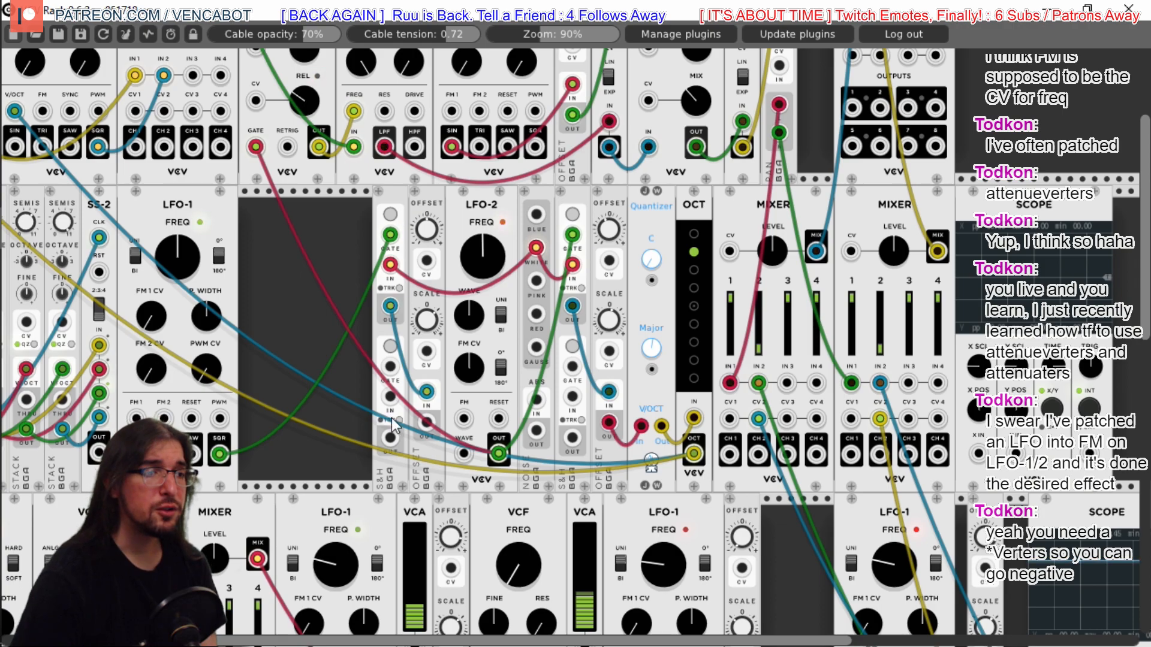
Patch the output of the OFFSET beside the LFO-2 into the LFO-2's FM input and test its SCALE knob
left_click_drag(390, 438, 463, 419)
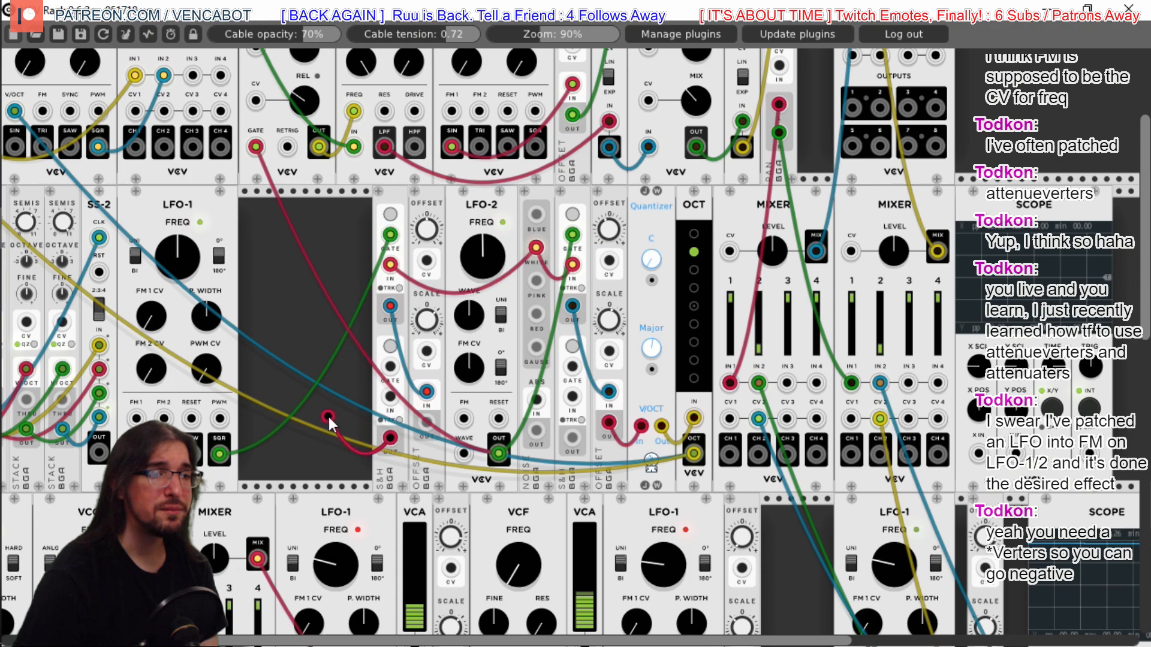
left_click_drag(426, 422, 463, 418)
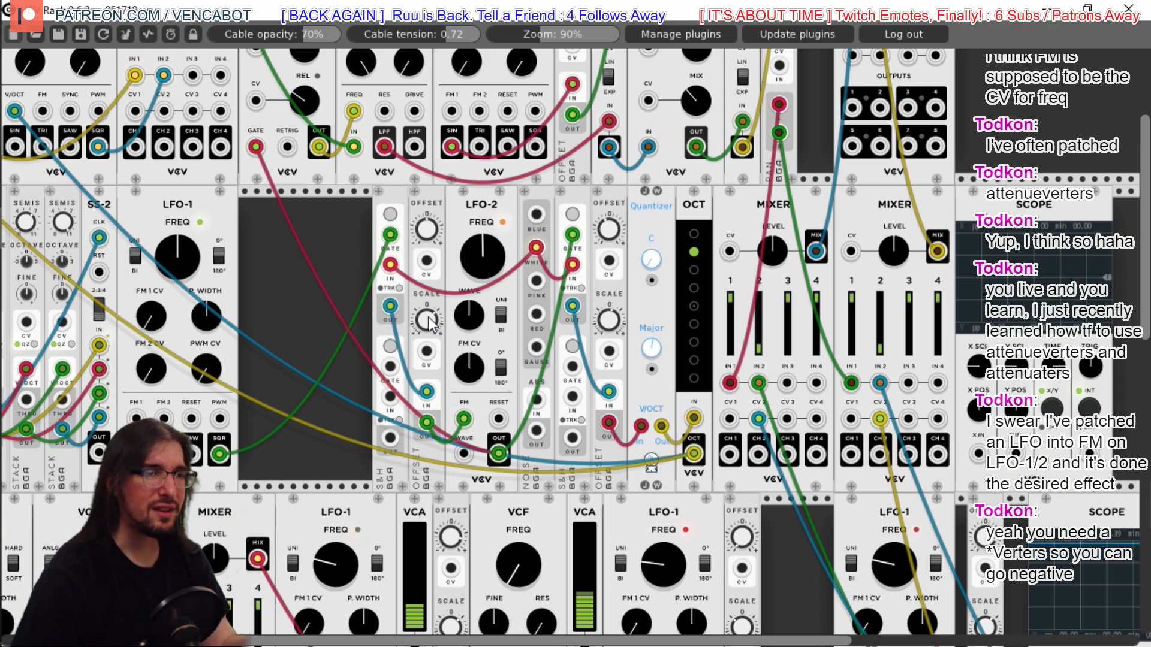
left_click_drag(429, 318, 429, 318)
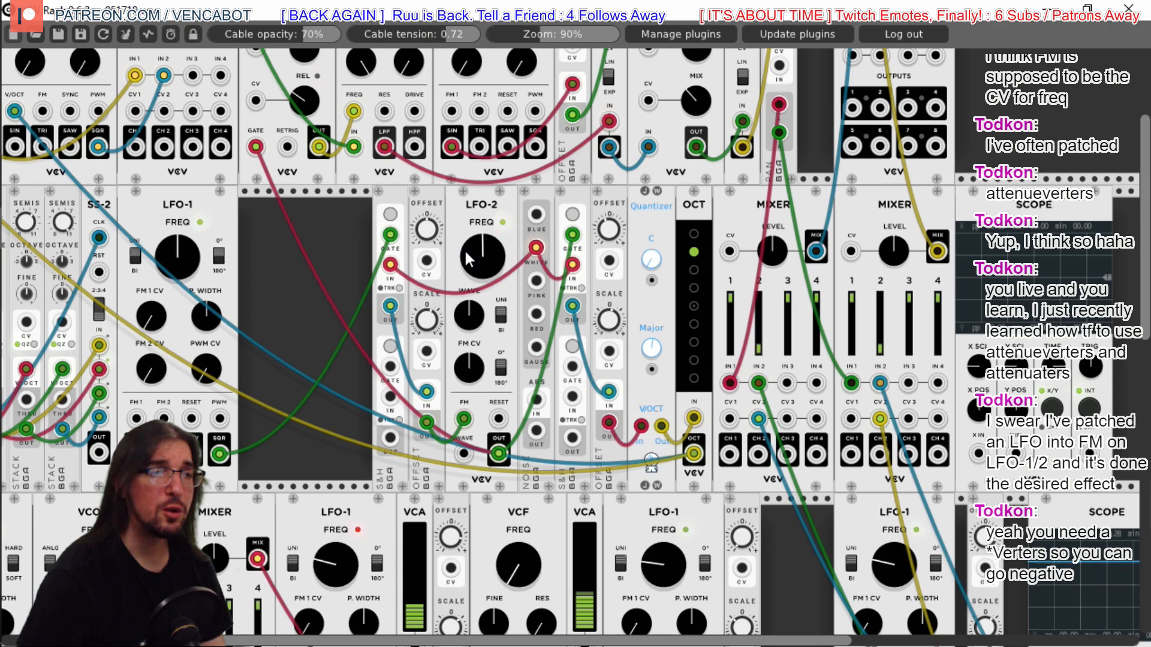
Lower the LFO-2's FREQ in stages, try the OFFSET's SCALE, and raise the FREQ of the LFO-1 in that row slightly
scroll(1146, 263, "up", 3)
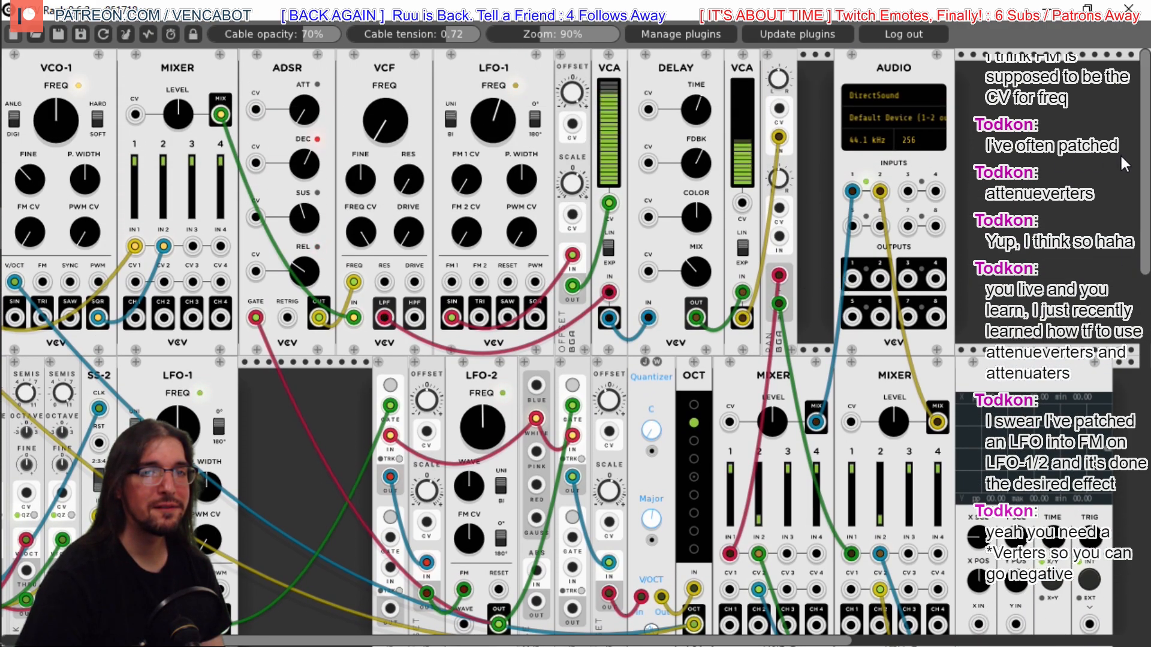
scroll(1145, 178, "down", 2)
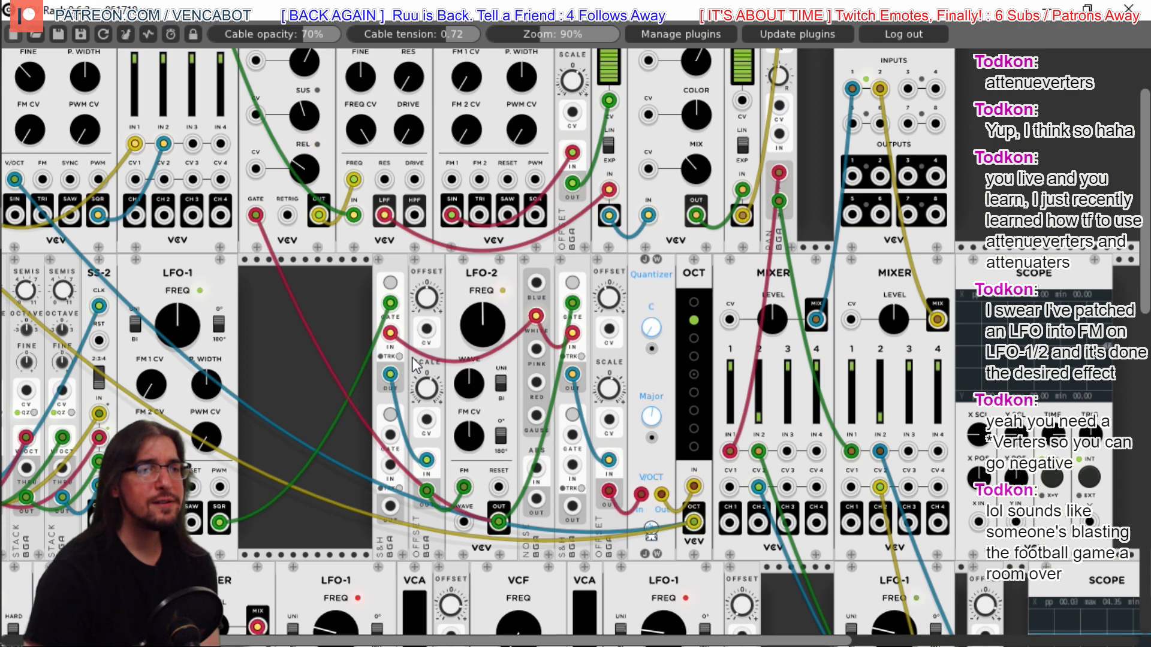
left_click_drag(474, 319, 475, 336)
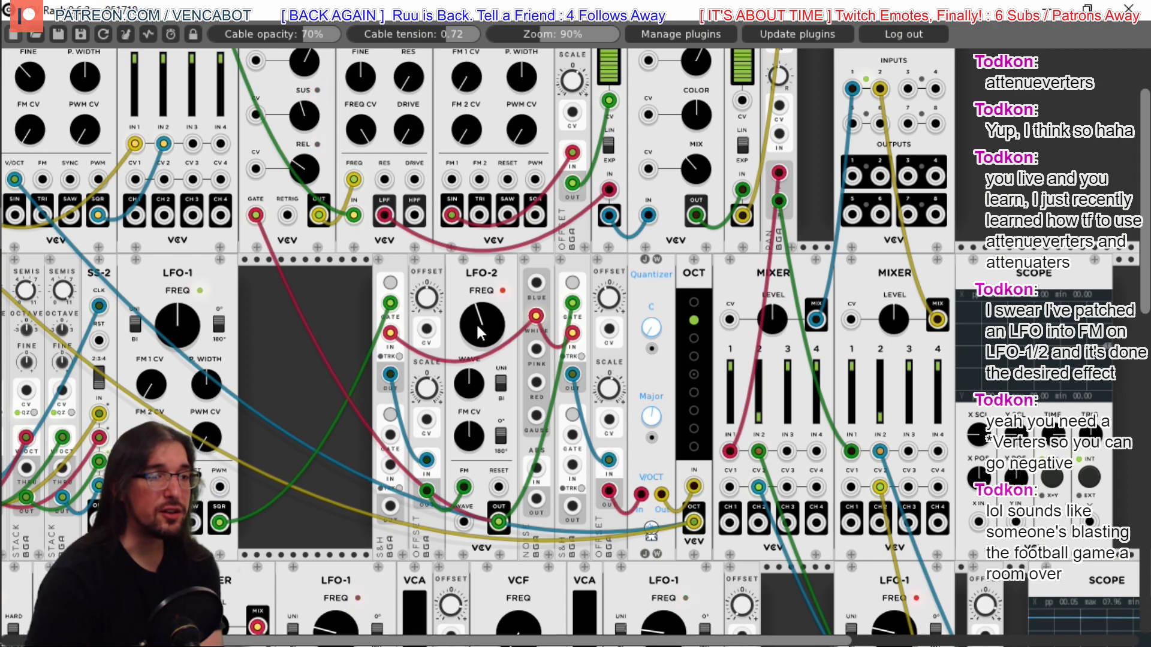
left_click_drag(431, 386, 431, 385)
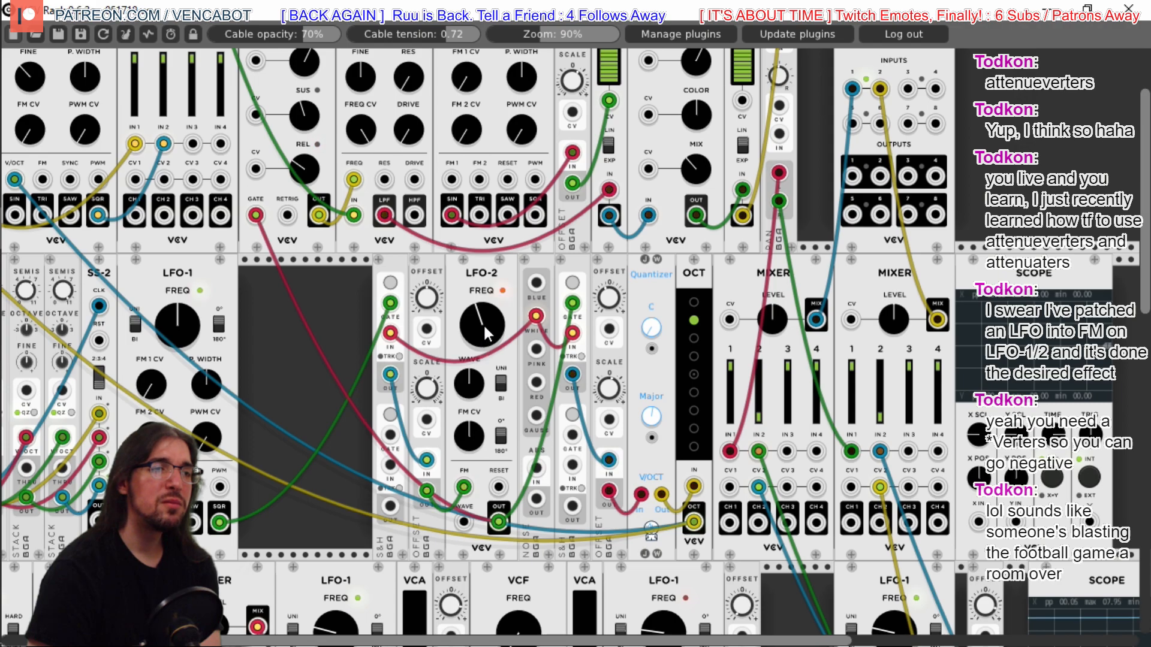
left_click_drag(472, 318, 472, 333)
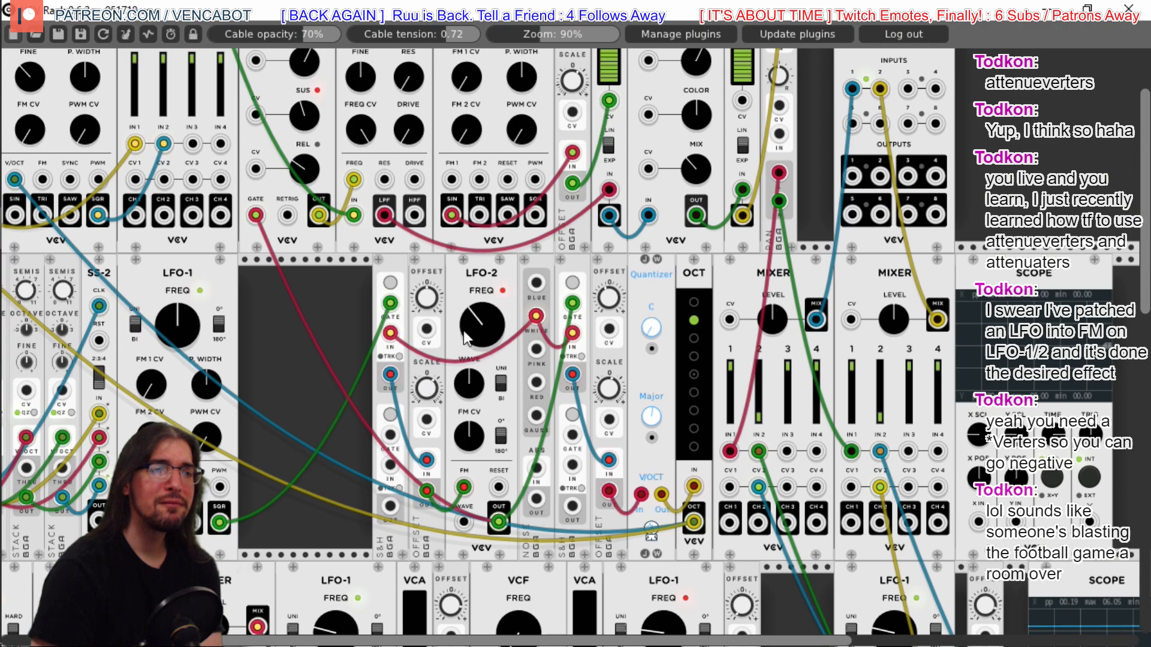
left_click_drag(467, 332, 466, 348)
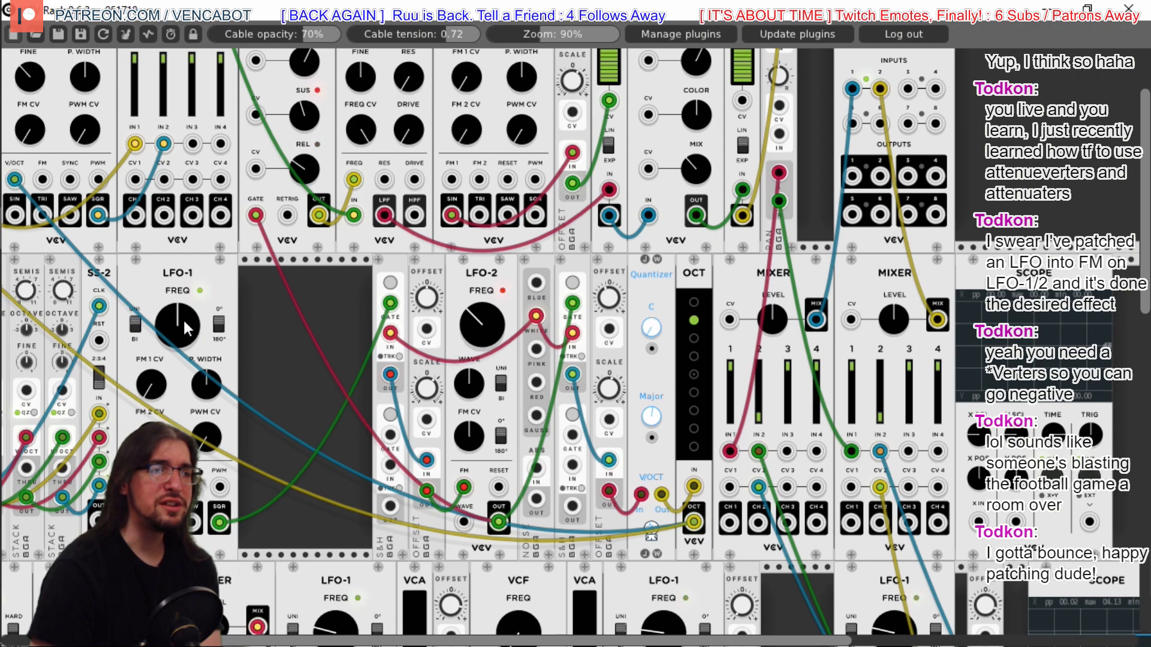
left_click_drag(182, 318, 182, 308)
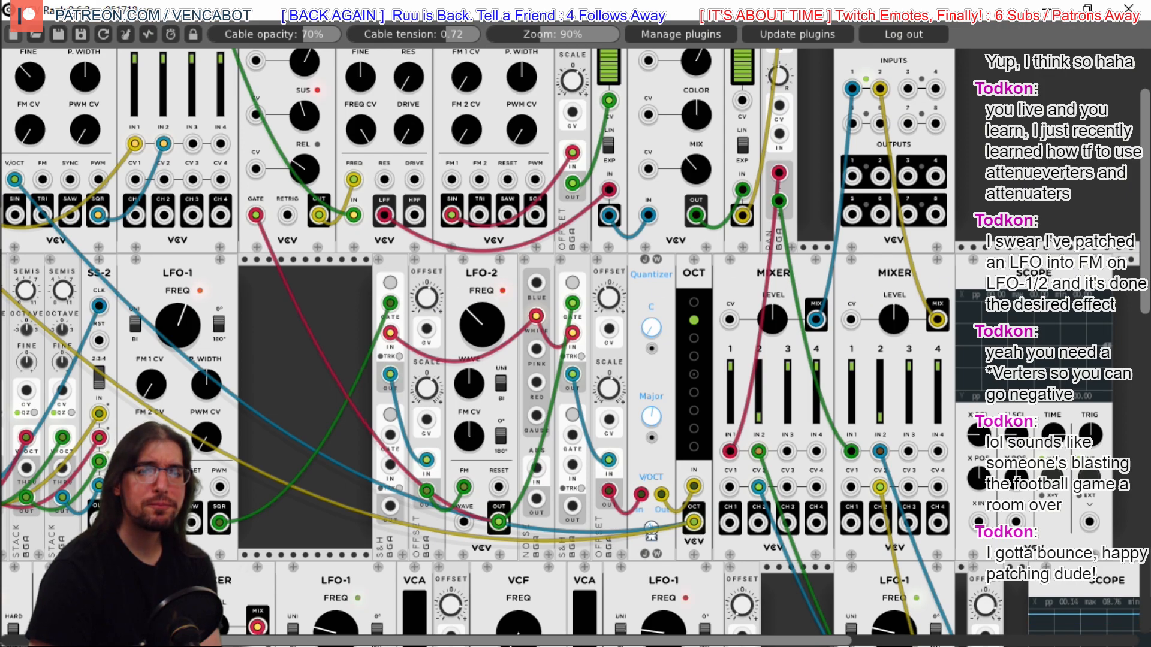
Shift the two lower MIXERs and the VCF along their row and set NOISE against the OFFSET, opening a gap before the VCF
scroll(1148, 273, "down", 1)
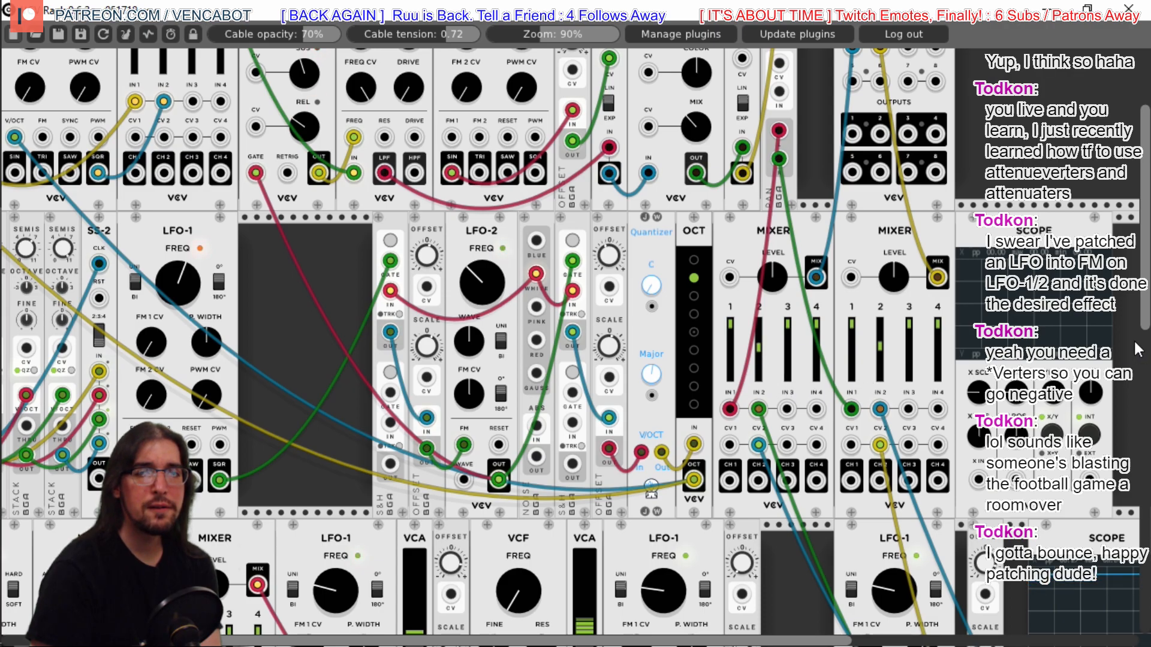
scroll(1146, 312, "down", 7)
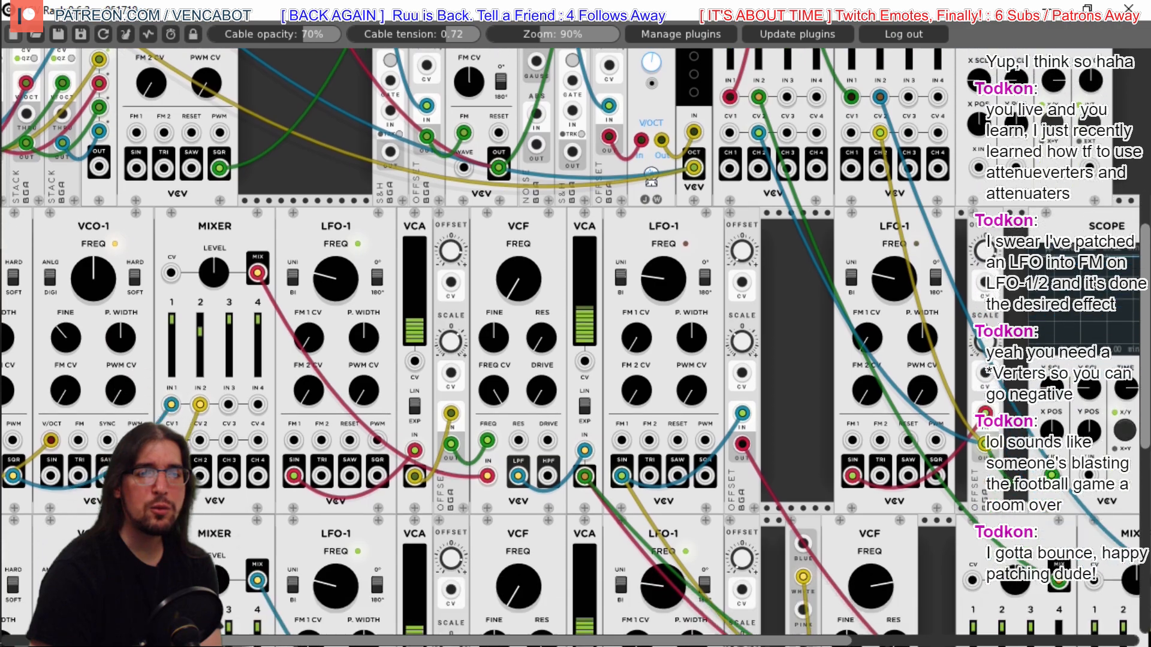
scroll(1146, 311, "down", 2)
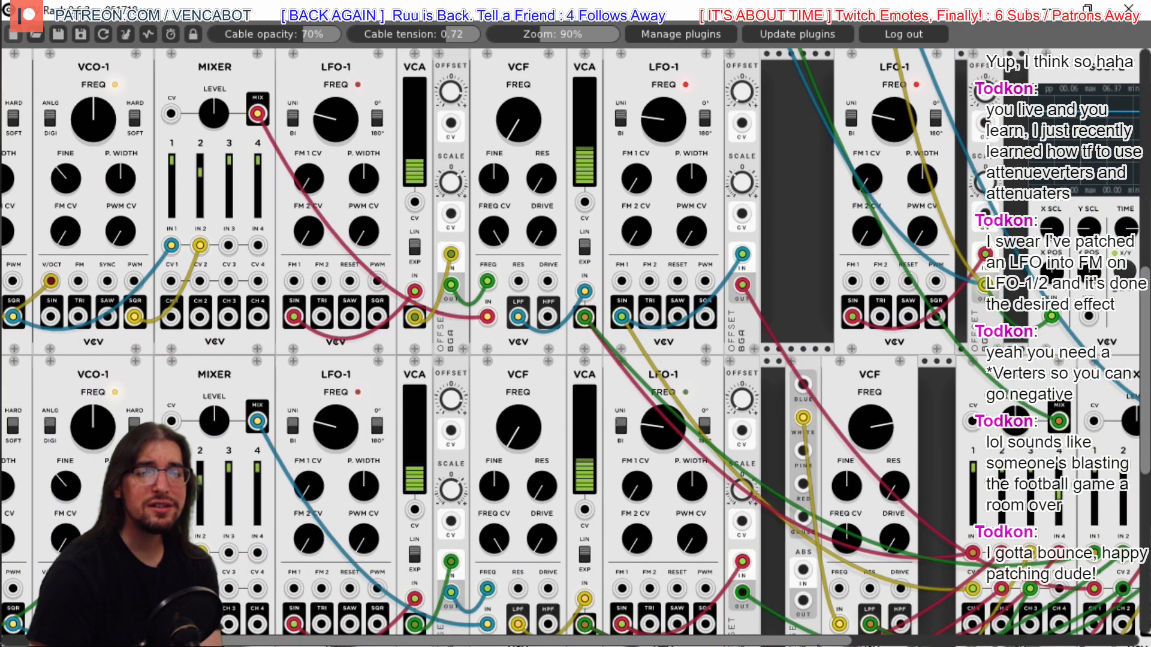
left_click_drag(818, 644, 995, 644)
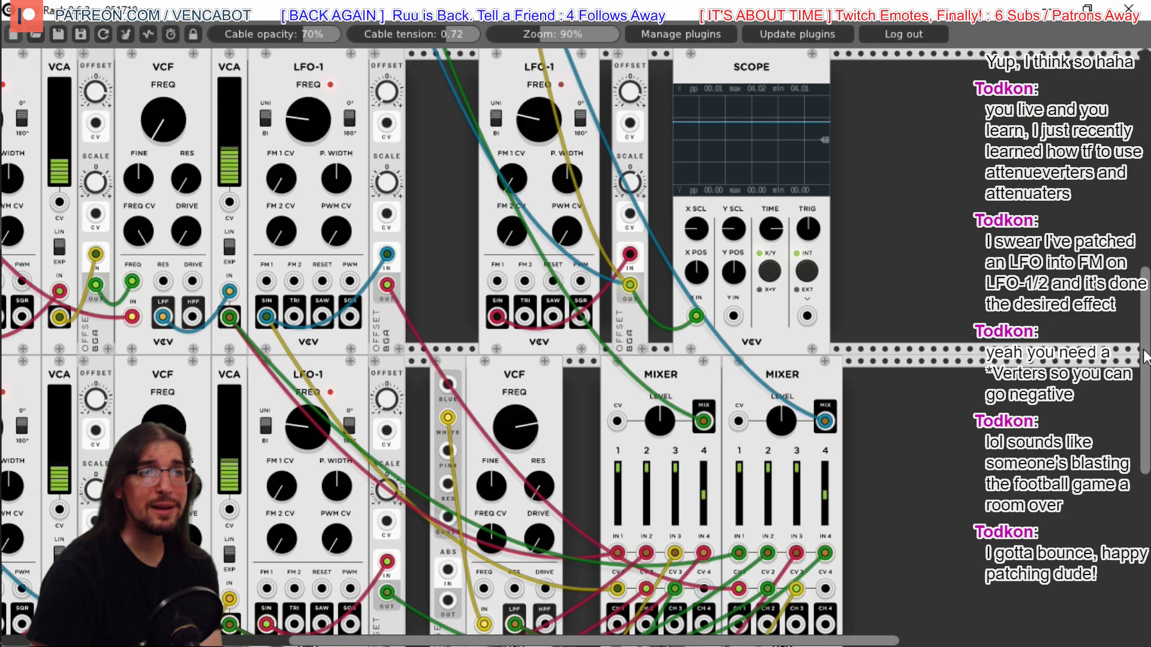
scroll(563, 213, "up", 3)
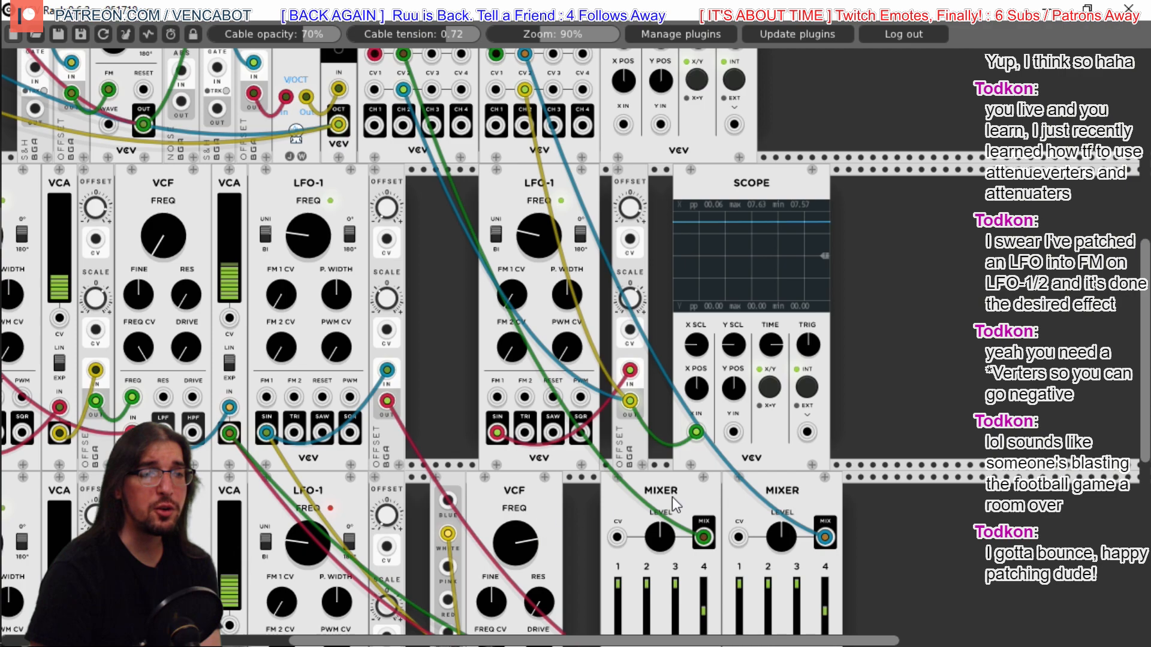
scroll(637, 505, "down", 5)
scroll(576, 341, "down", 2)
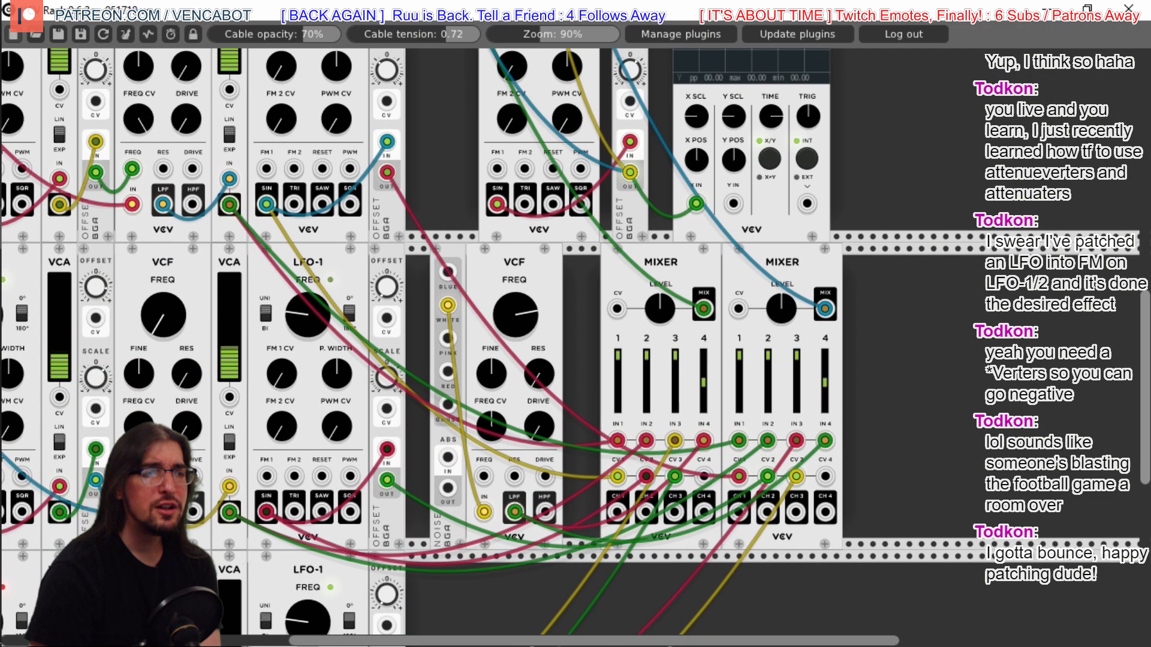
scroll(1145, 383, "down", 1)
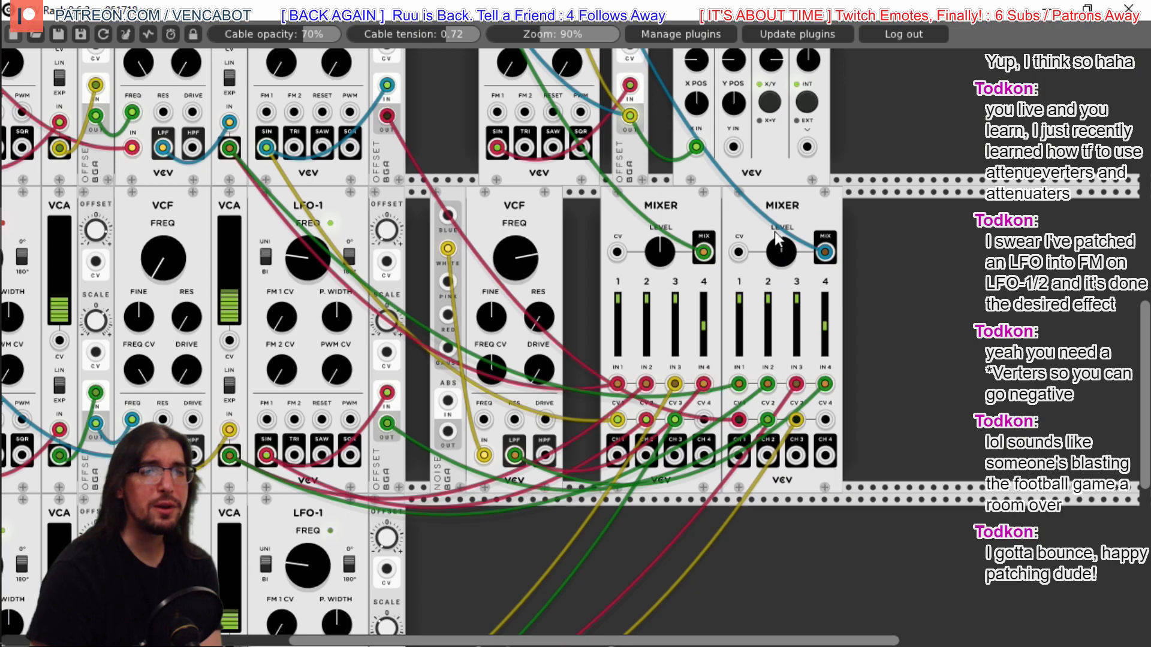
left_click_drag(797, 207, 898, 208)
left_click_drag(711, 202, 783, 200)
left_click_drag(515, 210, 599, 209)
left_click_drag(458, 195, 543, 201)
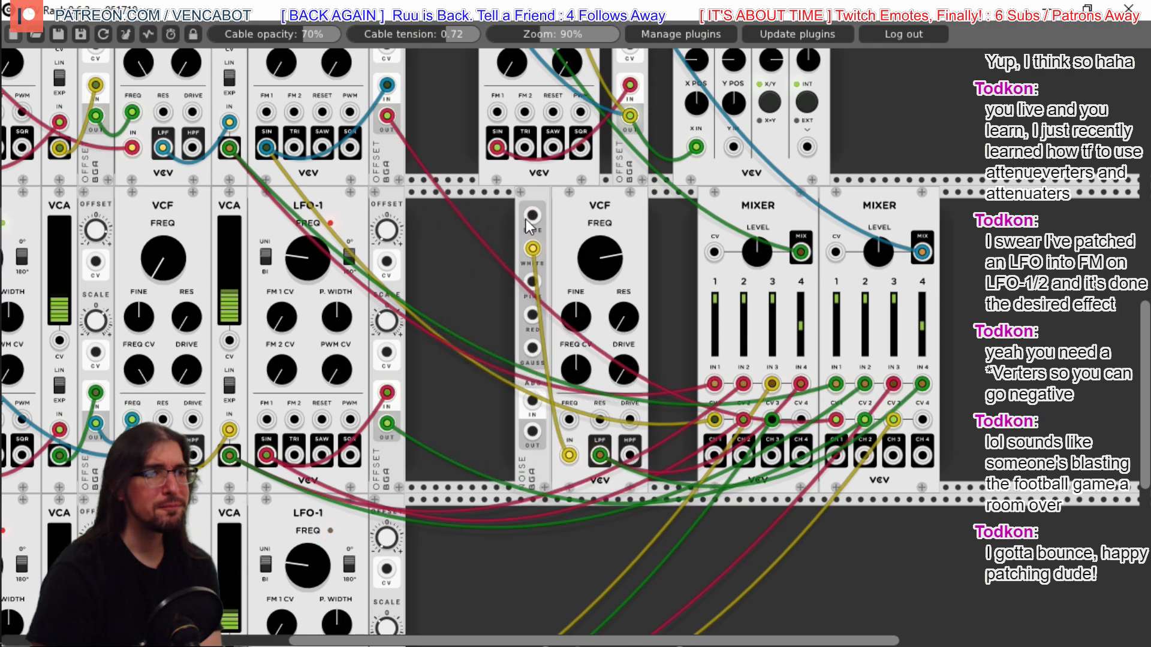
left_click_drag(527, 196, 436, 196)
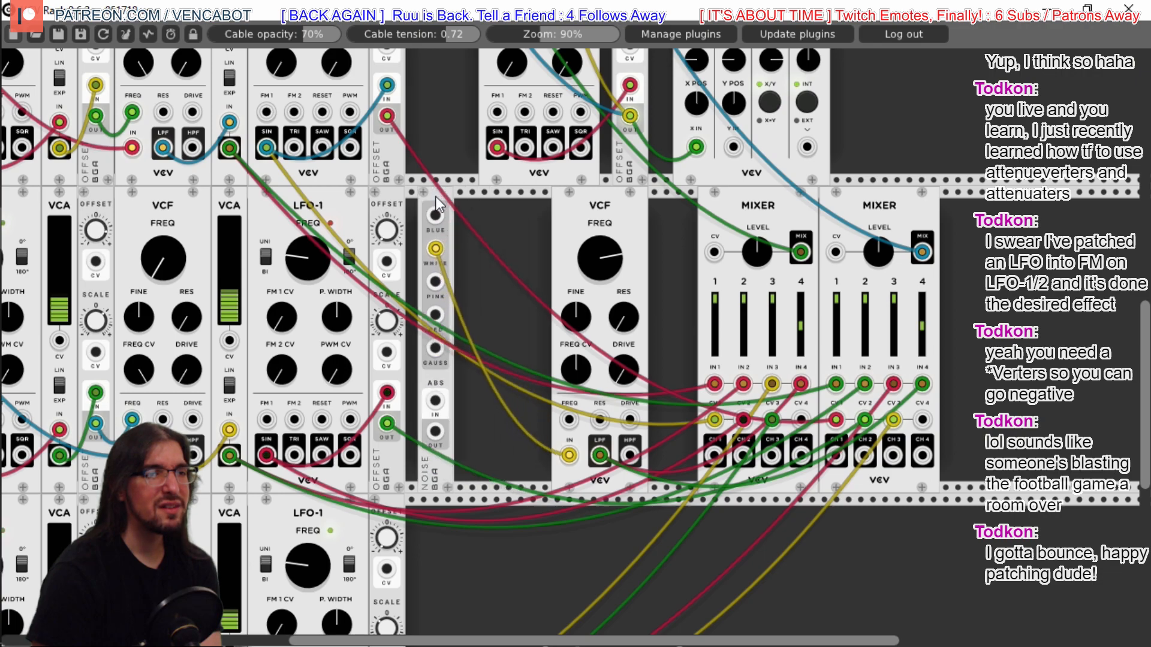
left_click_drag(597, 209, 618, 209)
Insert a Fundamental LFO-1 in the gap between NOISE and the VCF
right_click(538, 216)
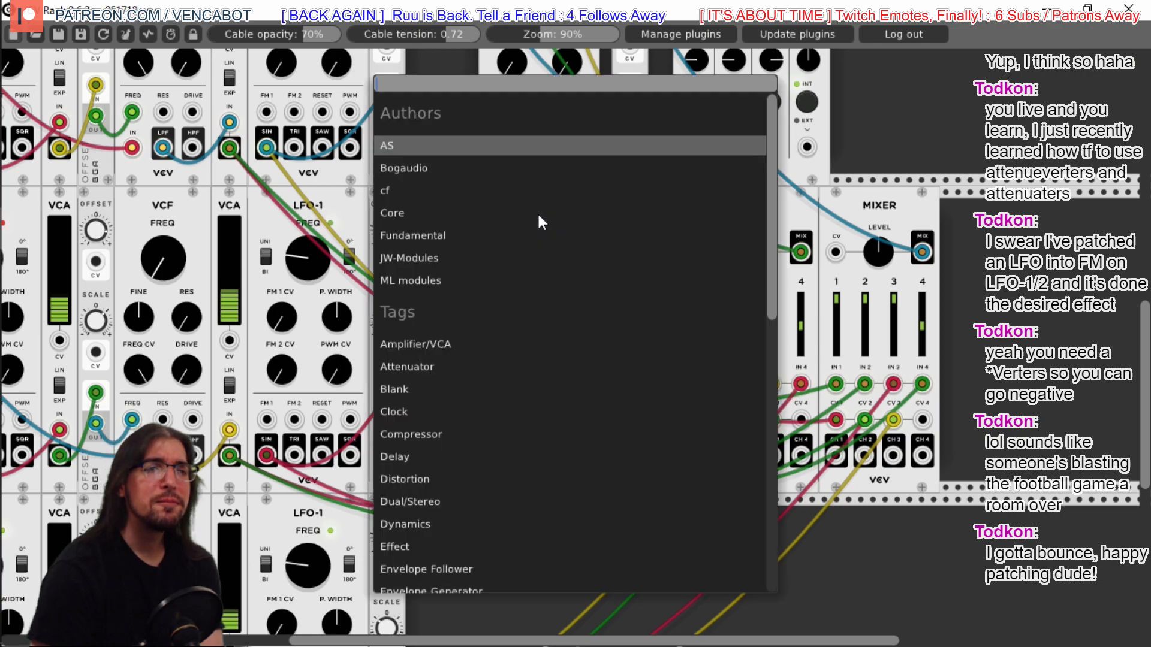
left_click(407, 237)
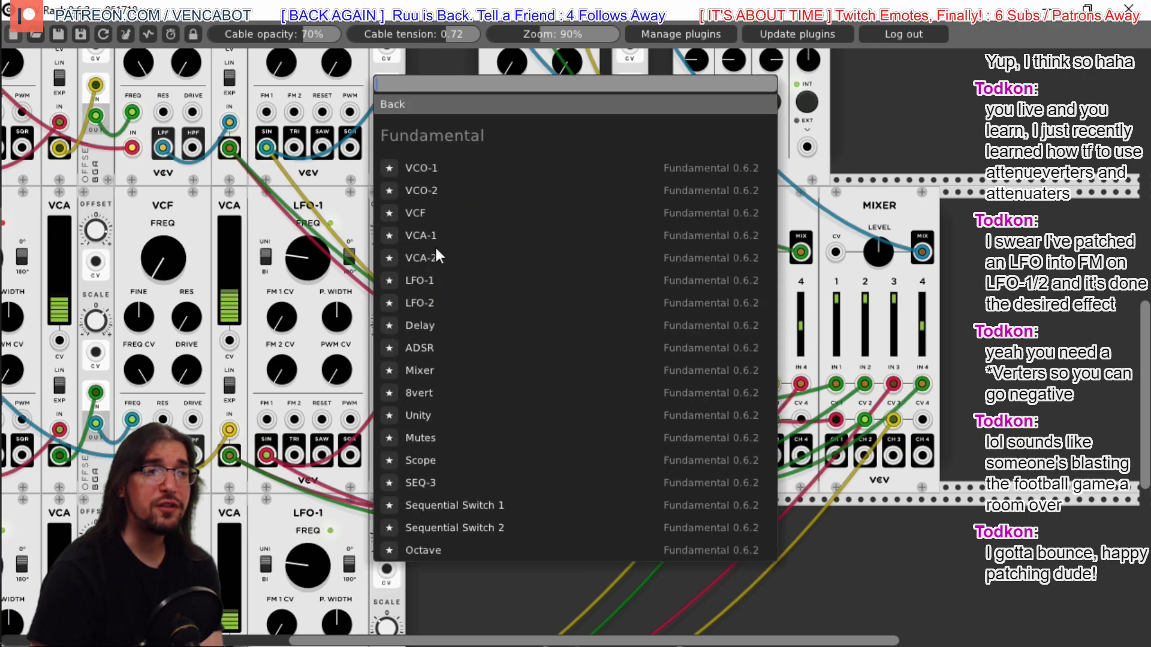
left_click(437, 280)
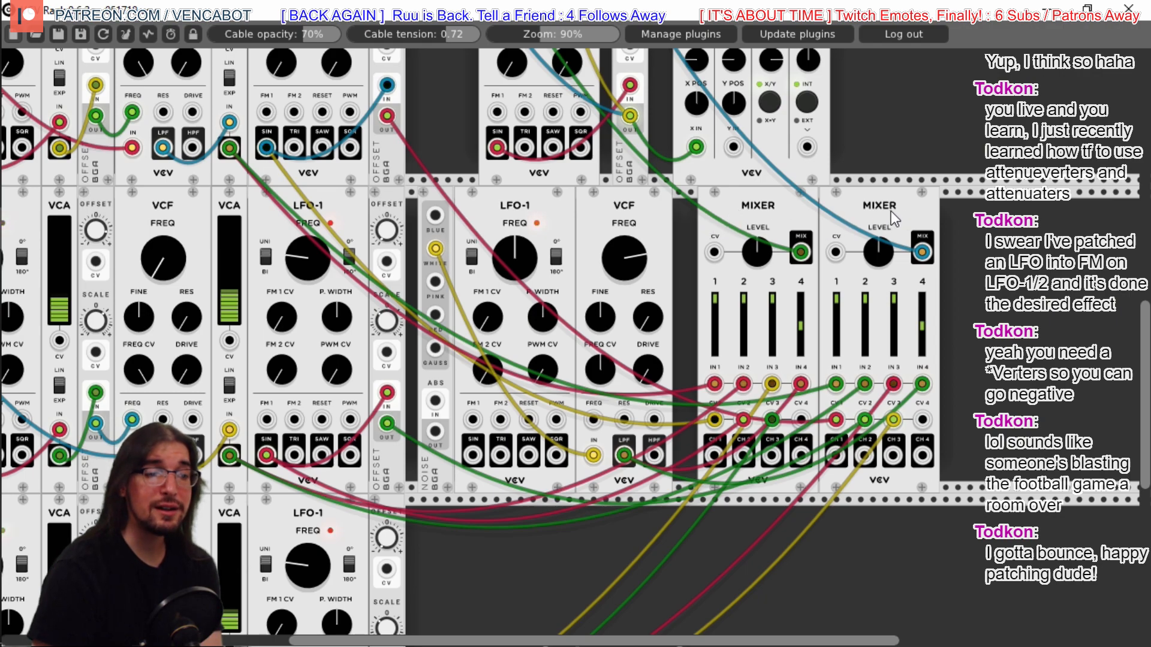
Move both MIXERs and the VCF further away from NOISE to widen the space in that row
left_click_drag(891, 211, 937, 211)
left_click_drag(754, 210, 807, 211)
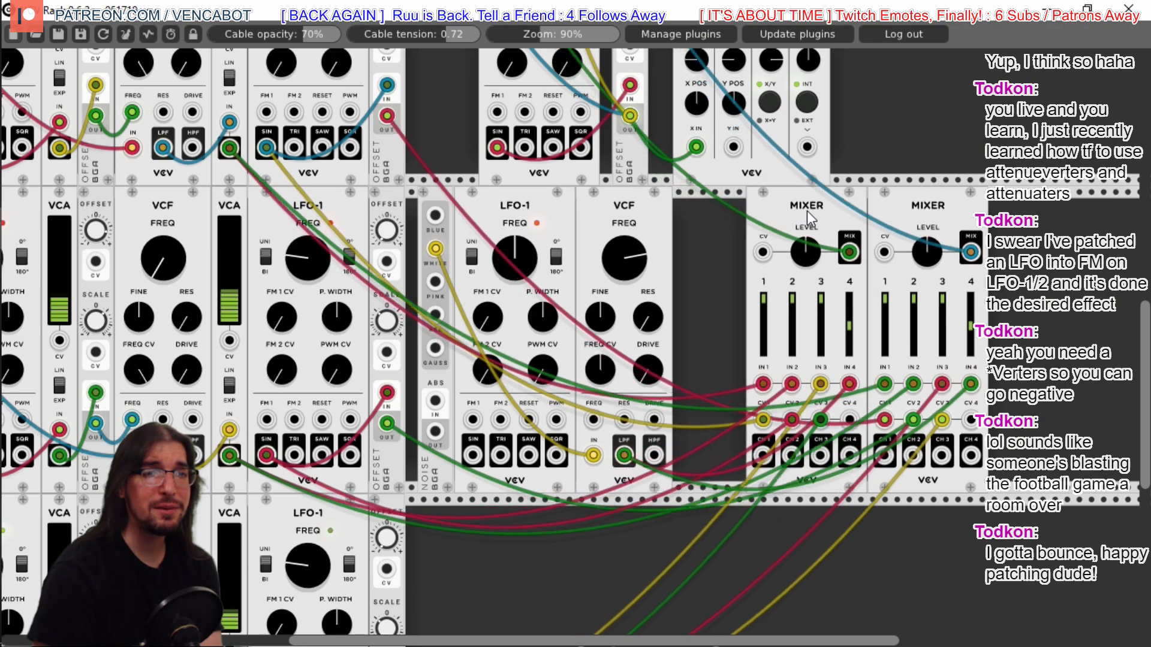
left_click_drag(649, 204, 679, 204)
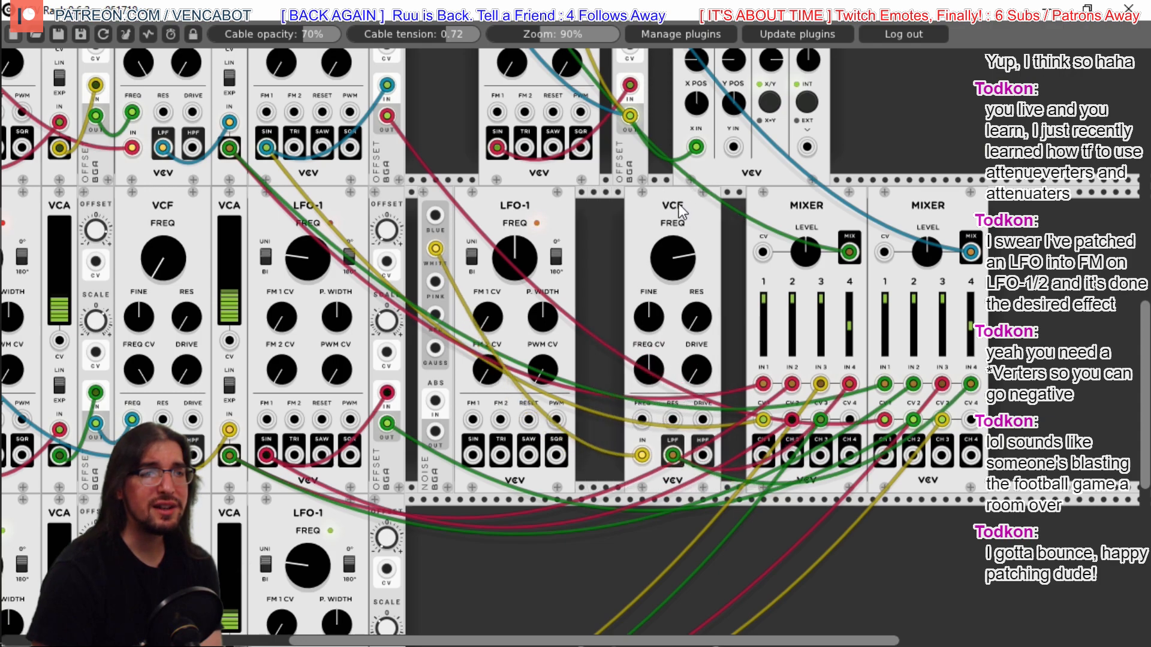
Delete the LFO-1 standing between NOISE and the VCF
left_click_drag(535, 203, 559, 203)
right_click(545, 203)
left_click(584, 380)
Insert a Fundamental LFO-2 directly beside the VCF after NOISE and patch its OUT into the VCF's FREQ input
right_click(537, 214)
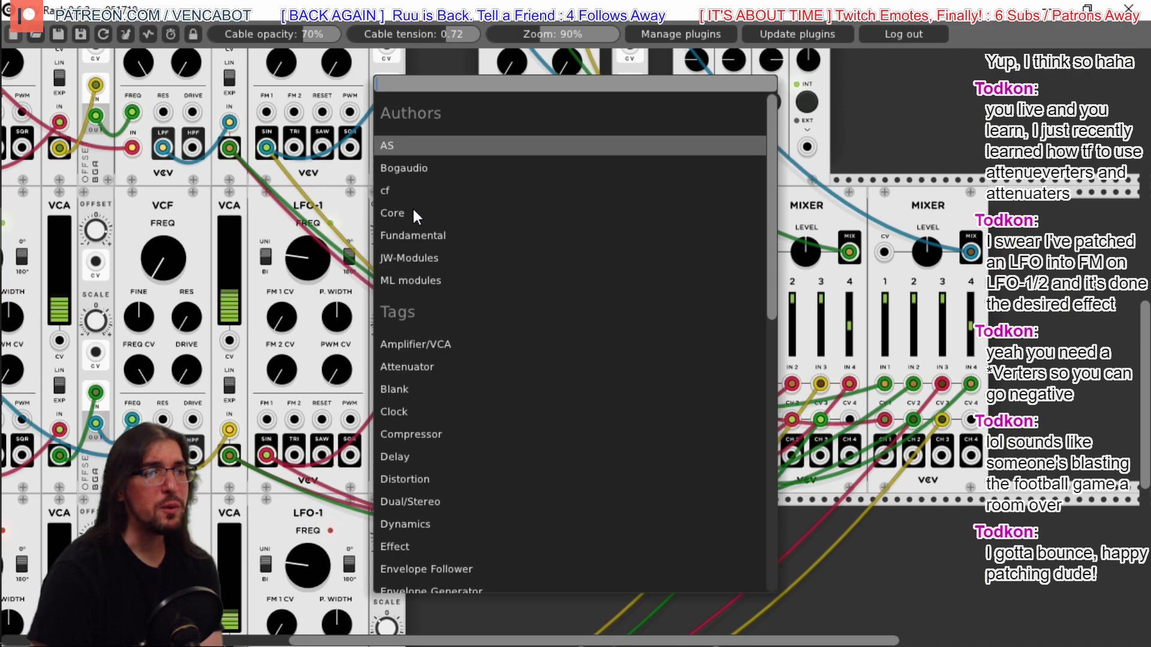
left_click(409, 234)
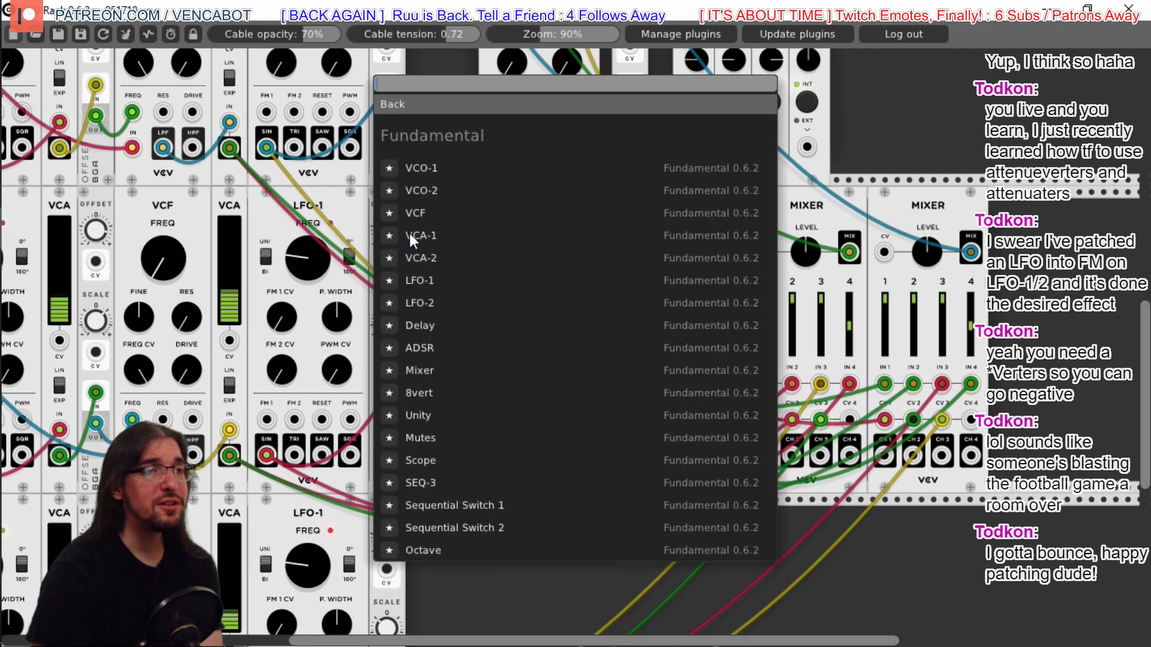
left_click(436, 300)
left_click_drag(545, 210, 590, 213)
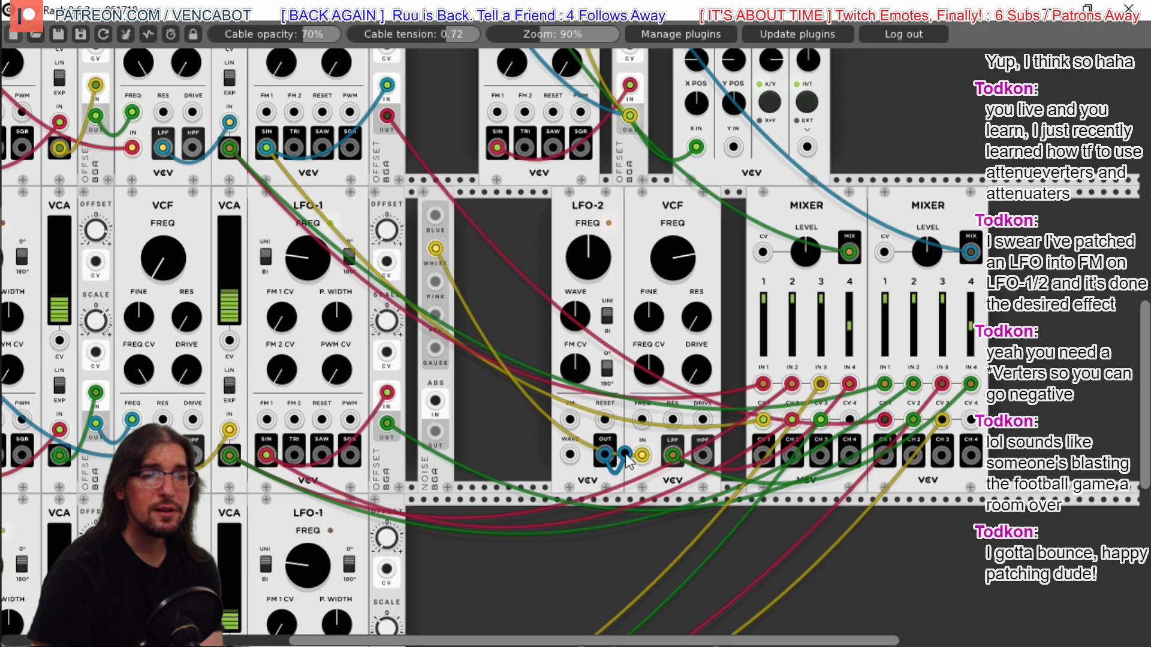
left_click_drag(605, 454, 649, 426)
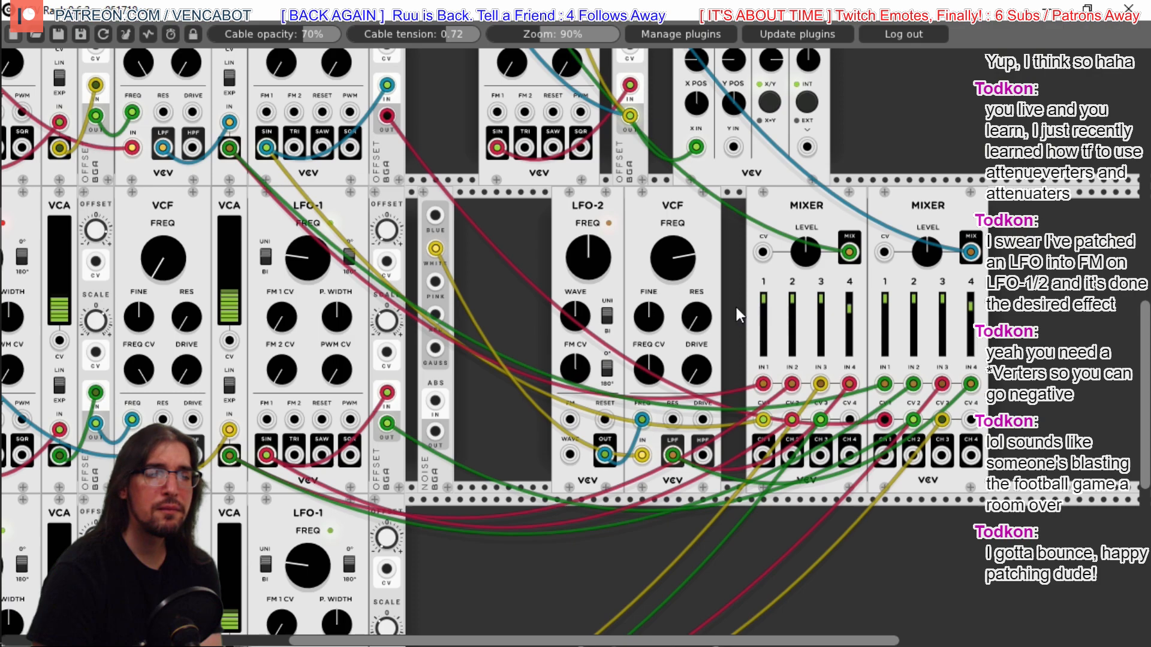
Raise the FREQ CV amount of the VCF fed by NOISE and slow down the FREQ of its adjoining LFO-2
left_click_drag(1148, 340, 1148, 198)
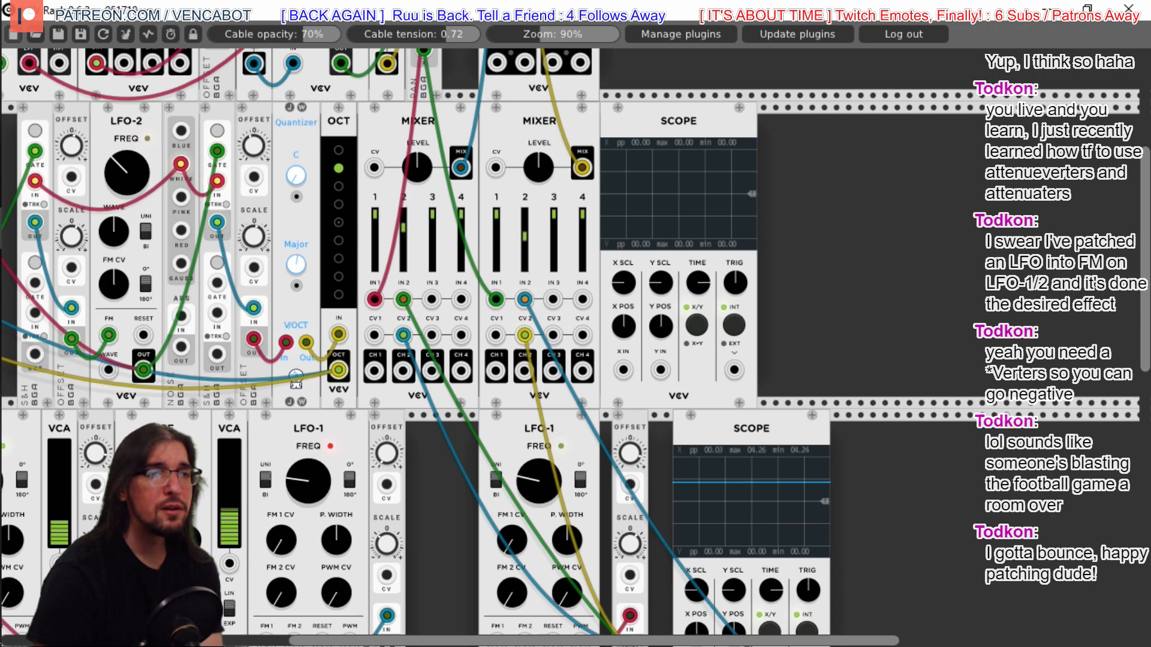
left_click_drag(1146, 253, 1145, 403)
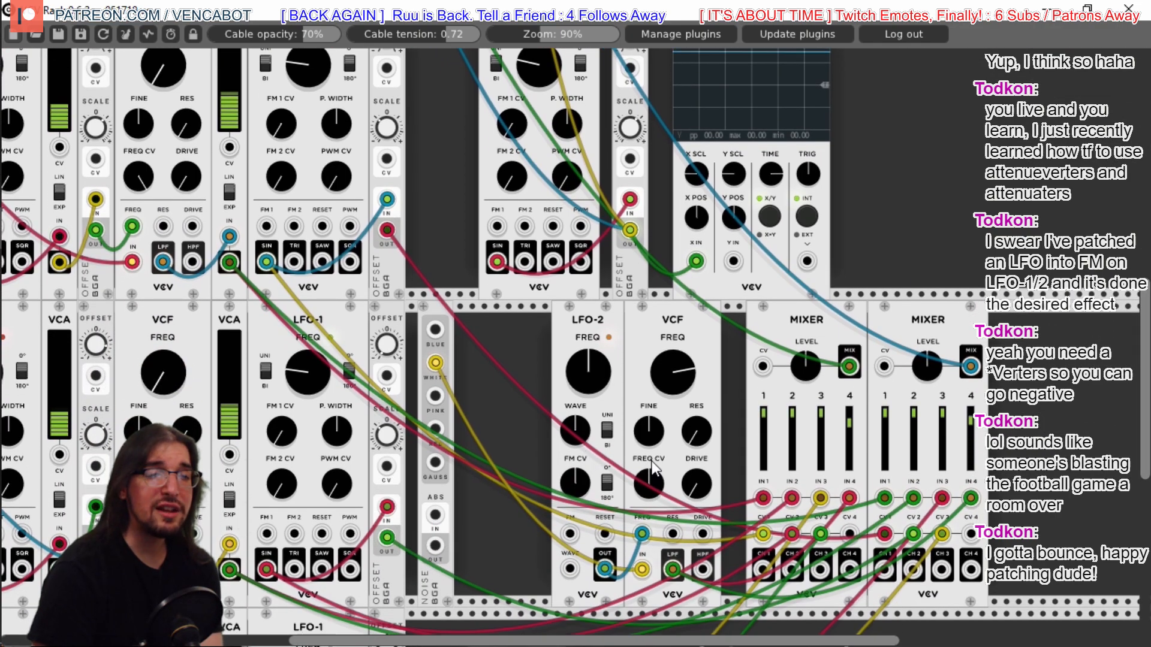
left_click_drag(652, 480, 652, 456)
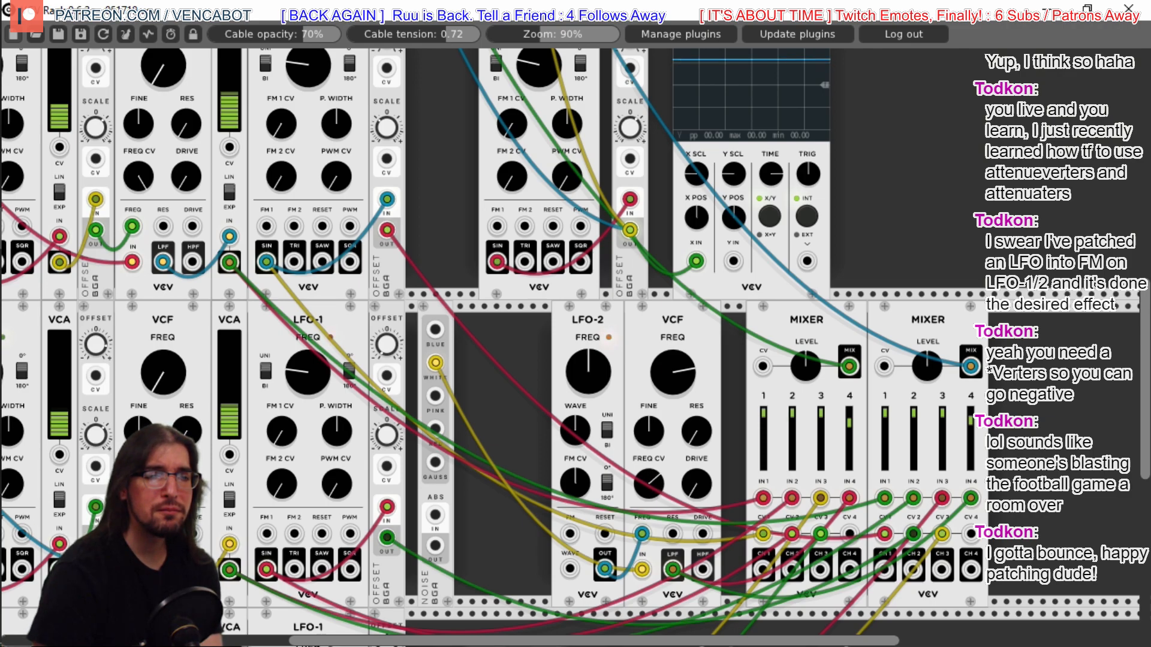
left_click_drag(588, 372, 588, 379)
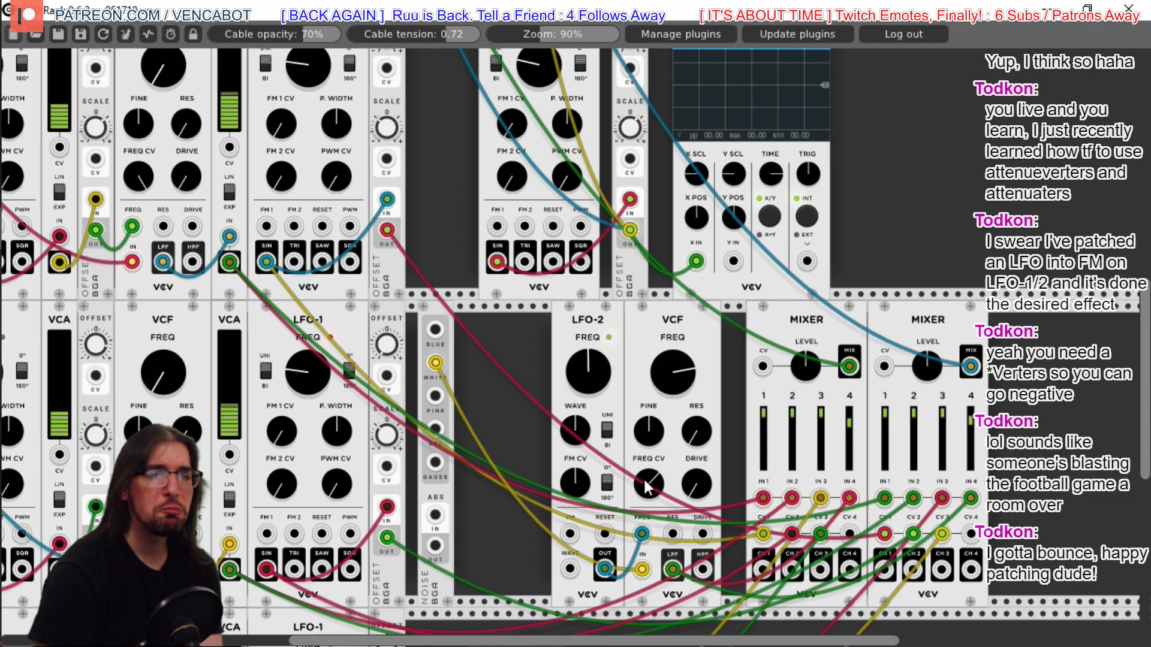
left_click_drag(648, 478, 648, 437)
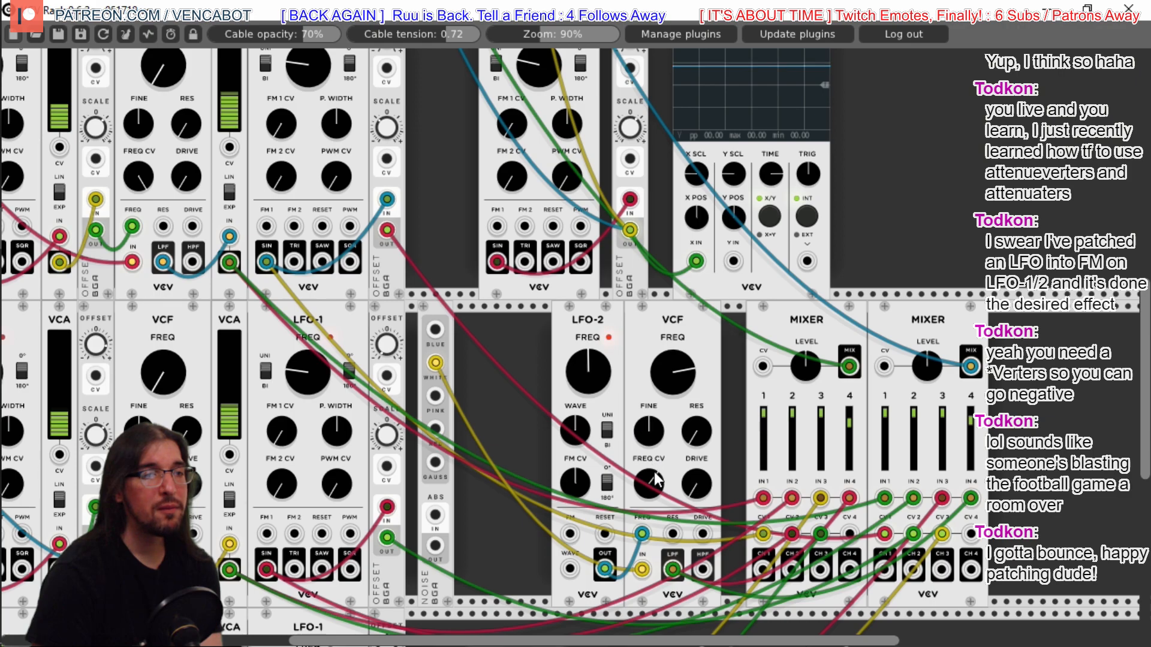
left_click_drag(659, 476, 659, 467)
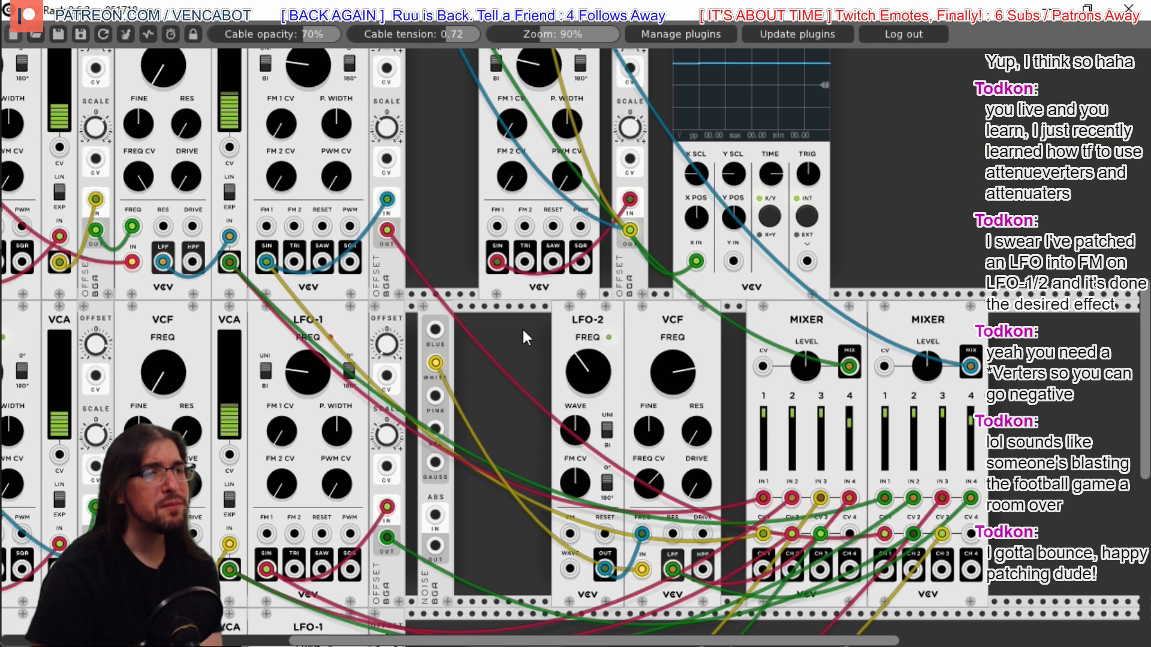
right_click(476, 363)
left_click(419, 238)
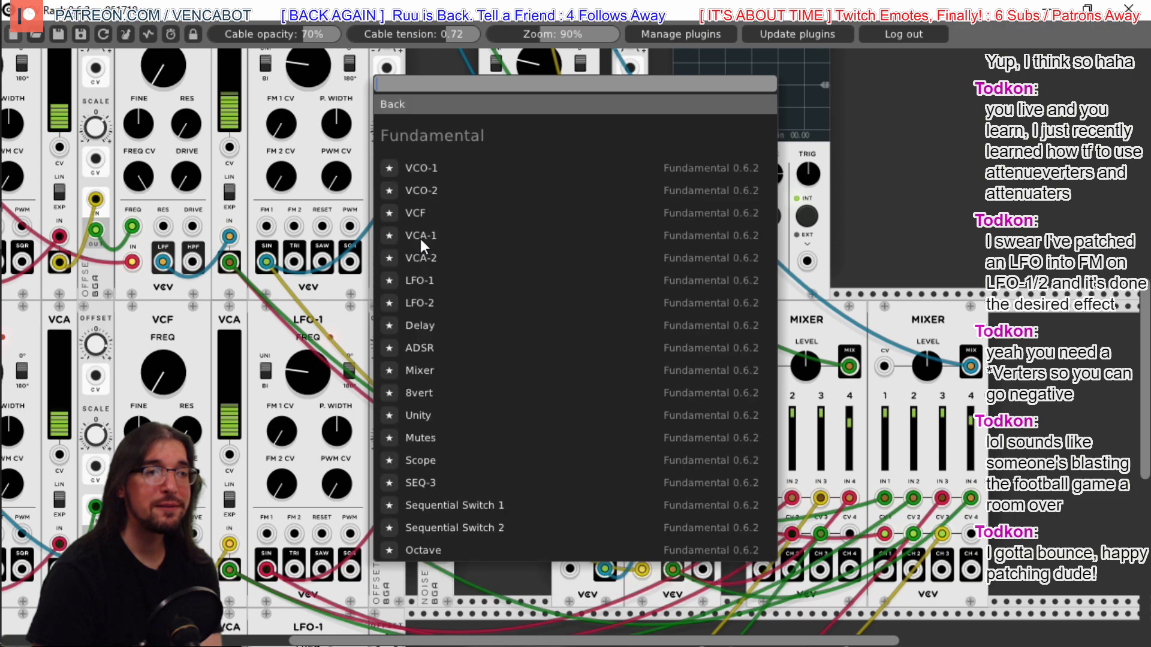
left_click(512, 577)
Insert a Bogaudio S&H between NOISE and LFO-2 and patch NOISE's WHITE output into its first IN
right_click(510, 397)
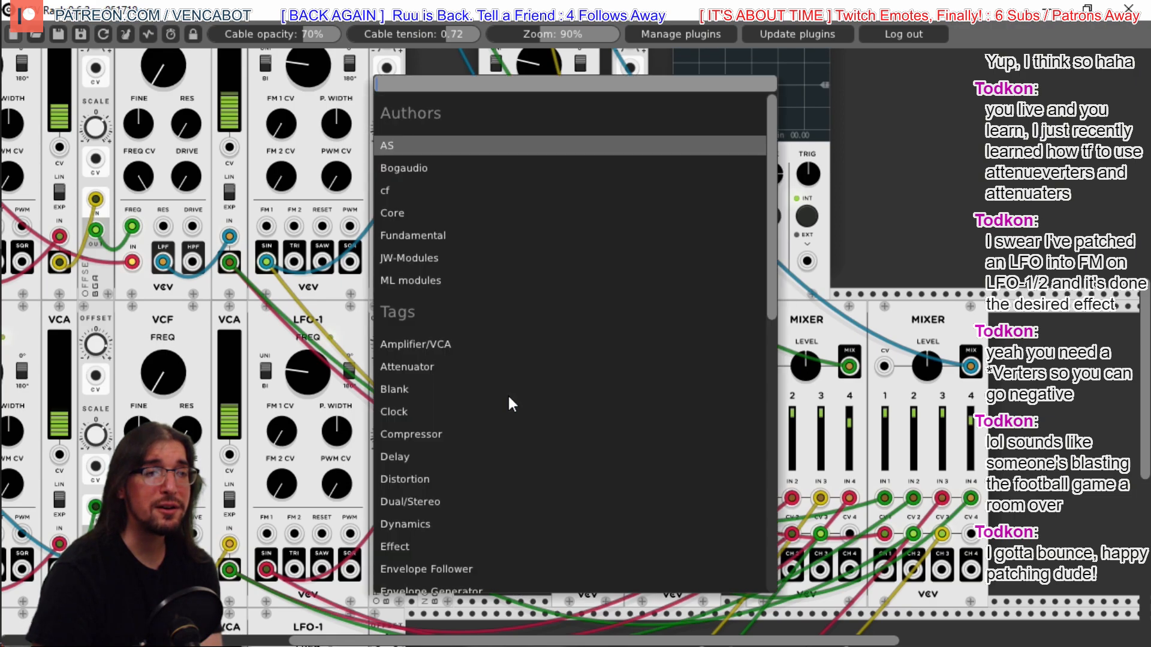
left_click(427, 168)
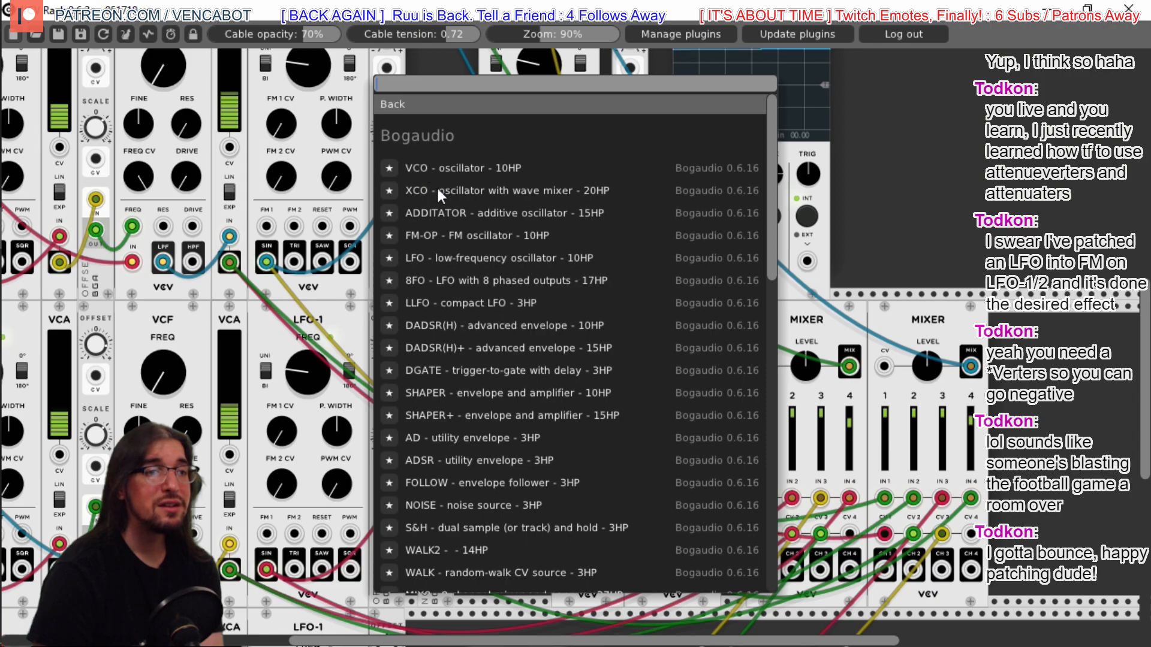
left_click(512, 529)
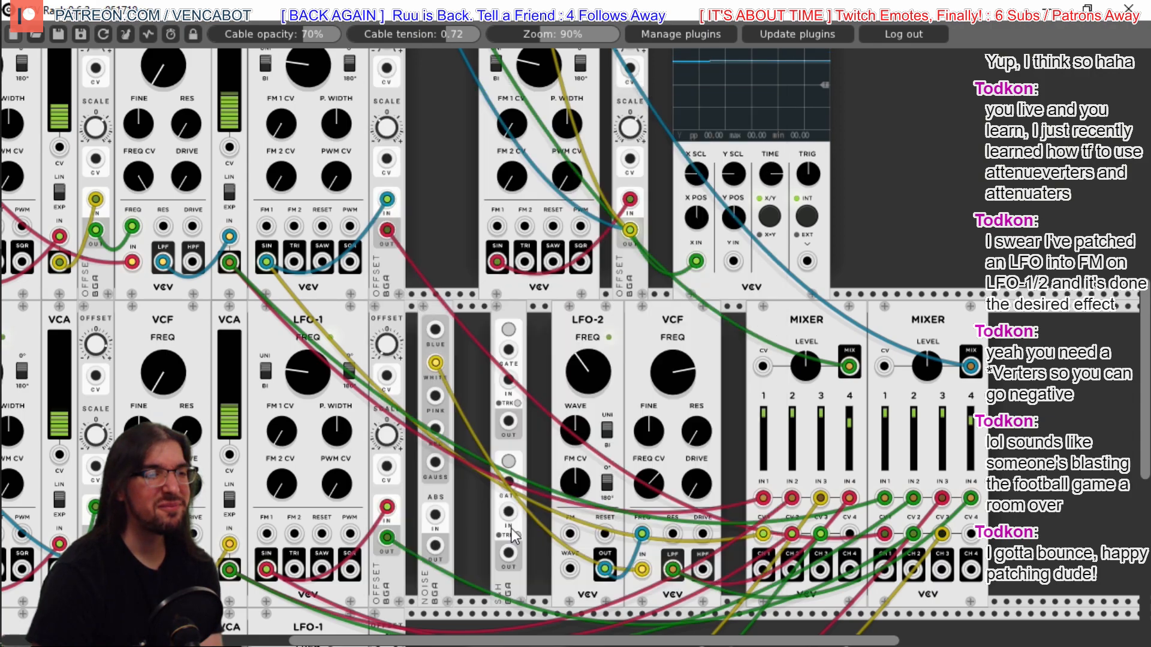
left_click_drag(519, 308, 505, 308)
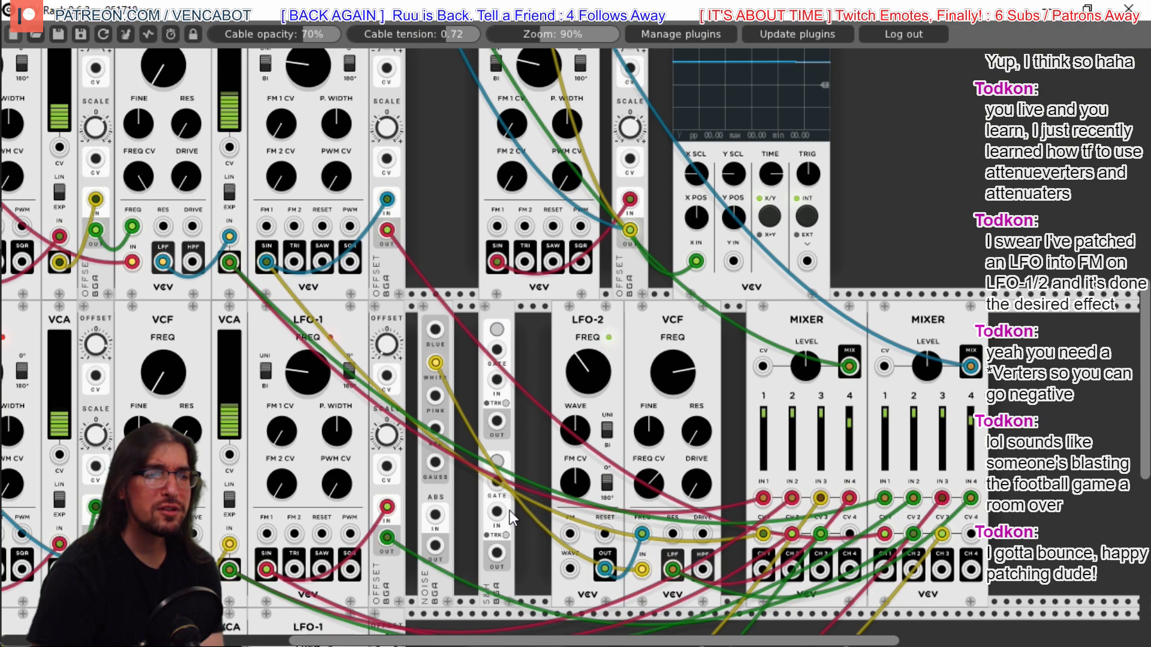
left_click_drag(437, 362, 437, 358)
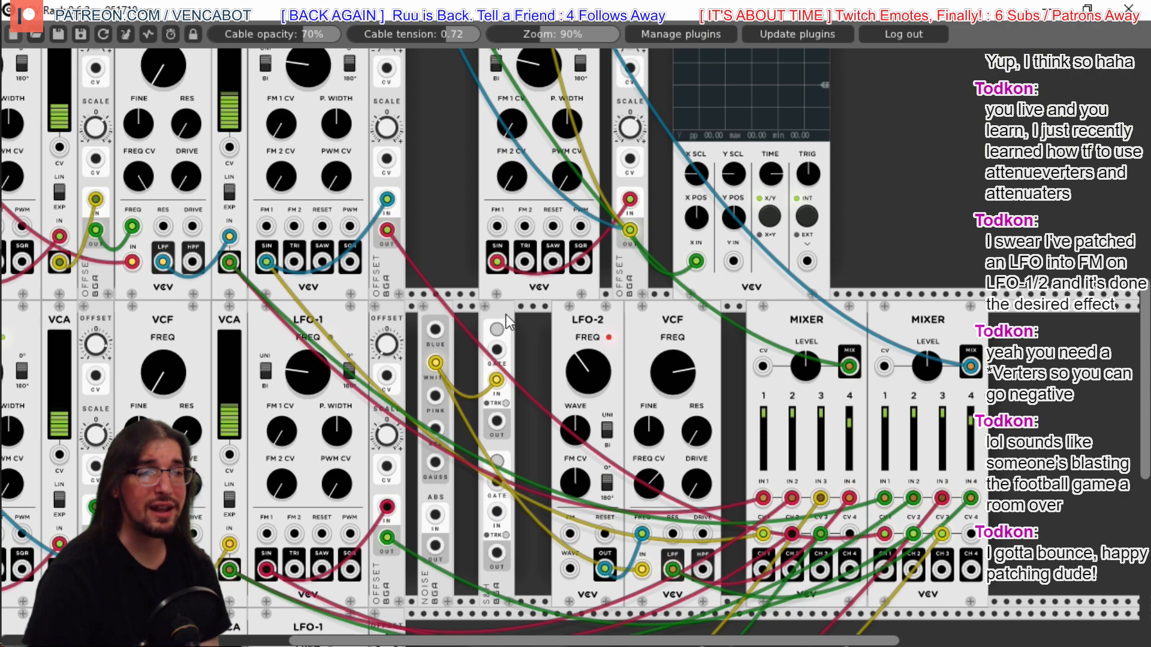
Shift the lower MIXERs, VCF, LFO-2 and S&H along their row, keeping the S&H against LFO-2, to widen the gap after NOISE
left_click_drag(506, 315, 543, 327)
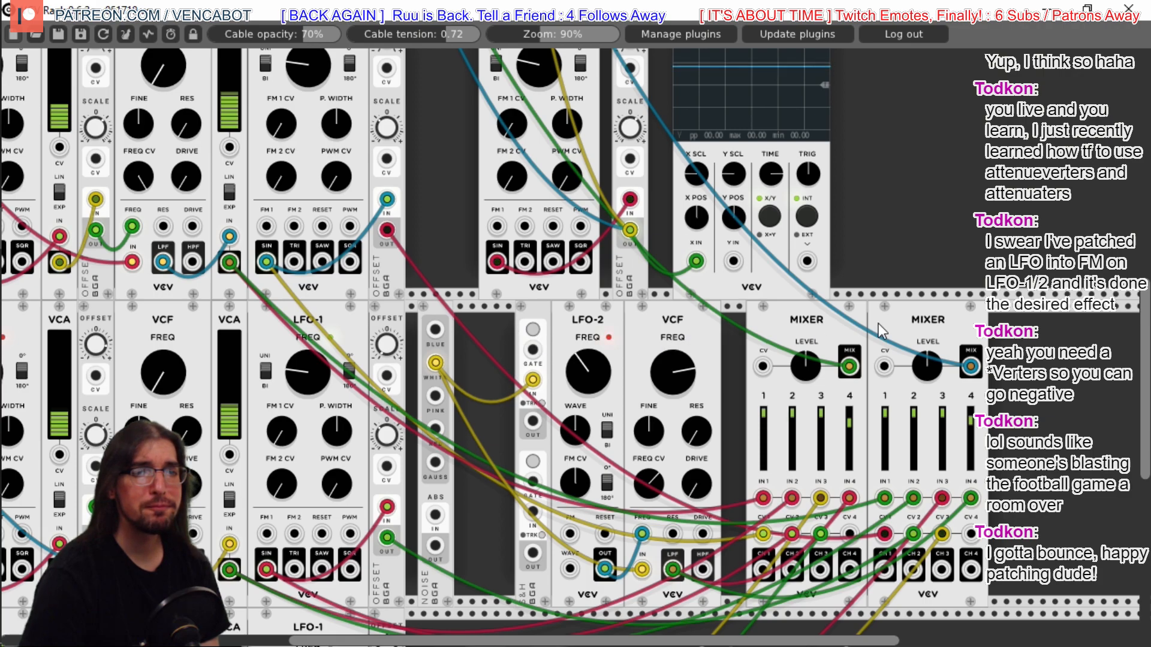
left_click_drag(830, 314, 876, 314)
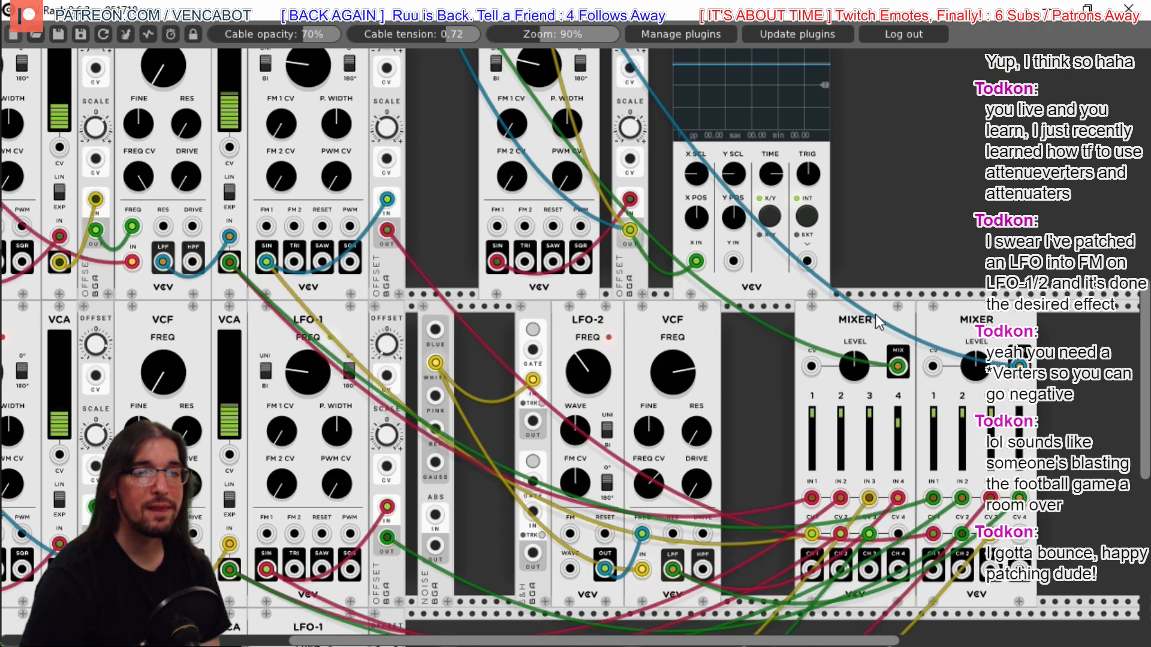
left_click_drag(681, 319, 729, 319)
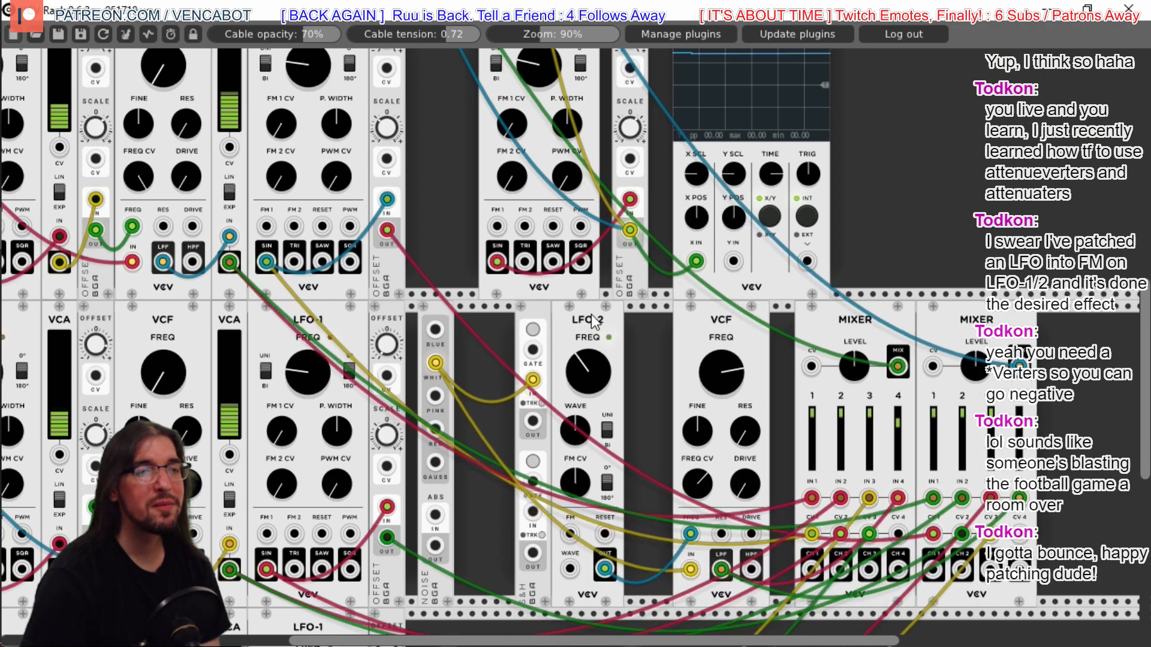
left_click_drag(585, 321, 632, 322)
left_click_drag(548, 307, 581, 308)
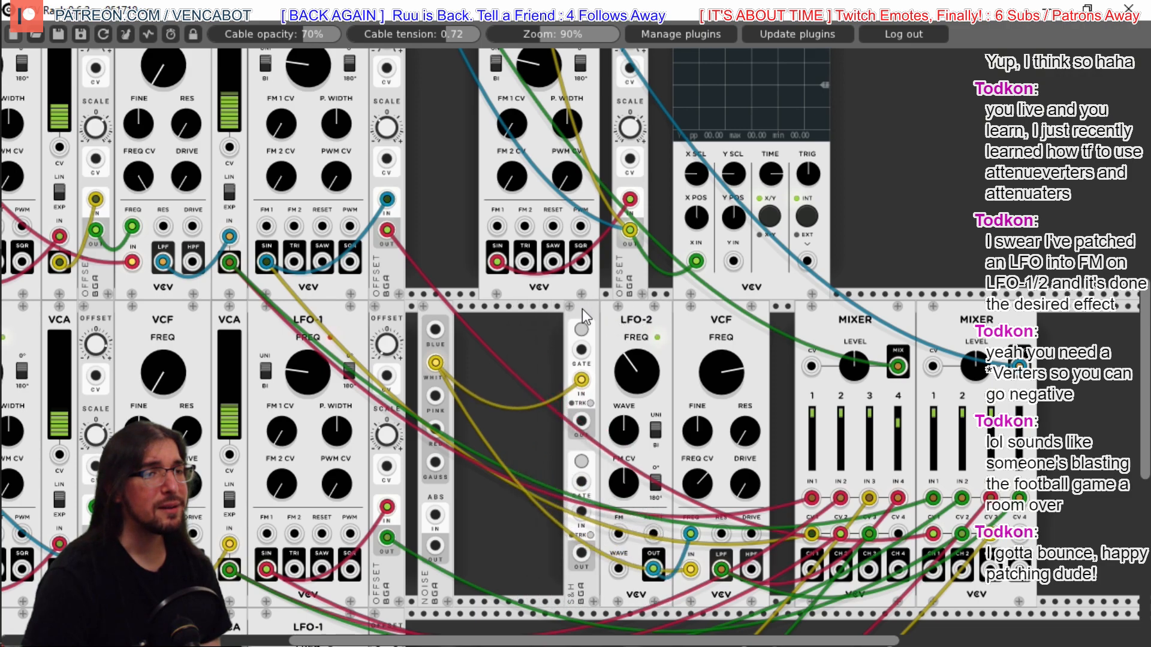
Insert a Fundamental LFO-1 and fit it between NOISE and the S&H, shifting the MIXERs, VCF, LFO-2 and S&H to make room
right_click(503, 339)
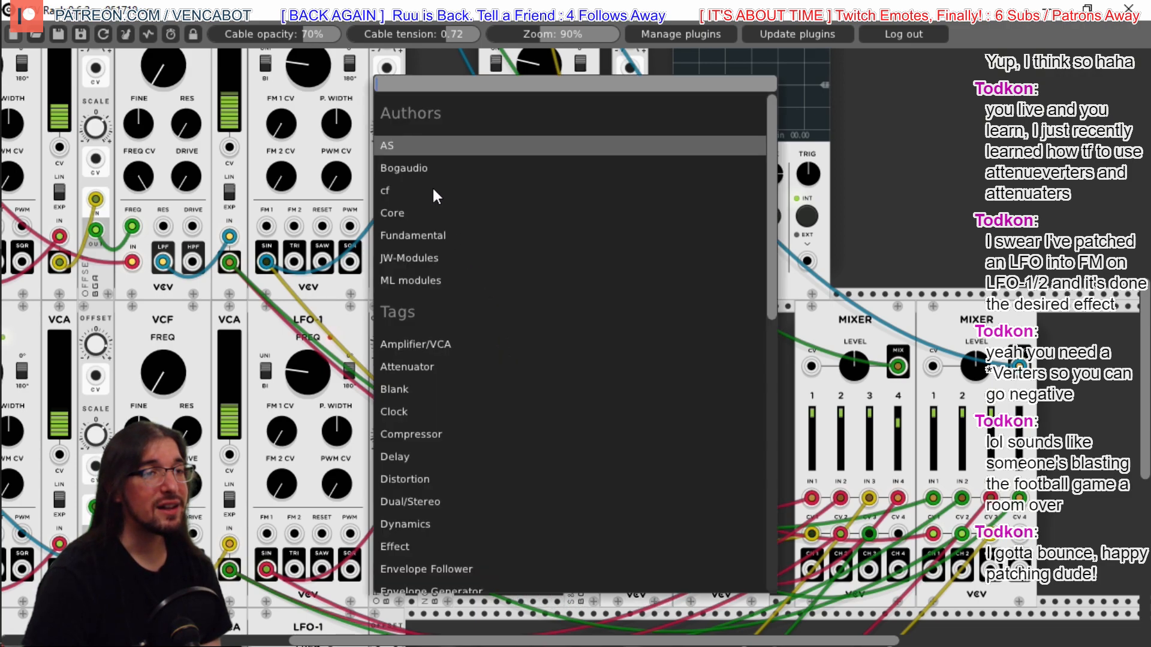
left_click(424, 236)
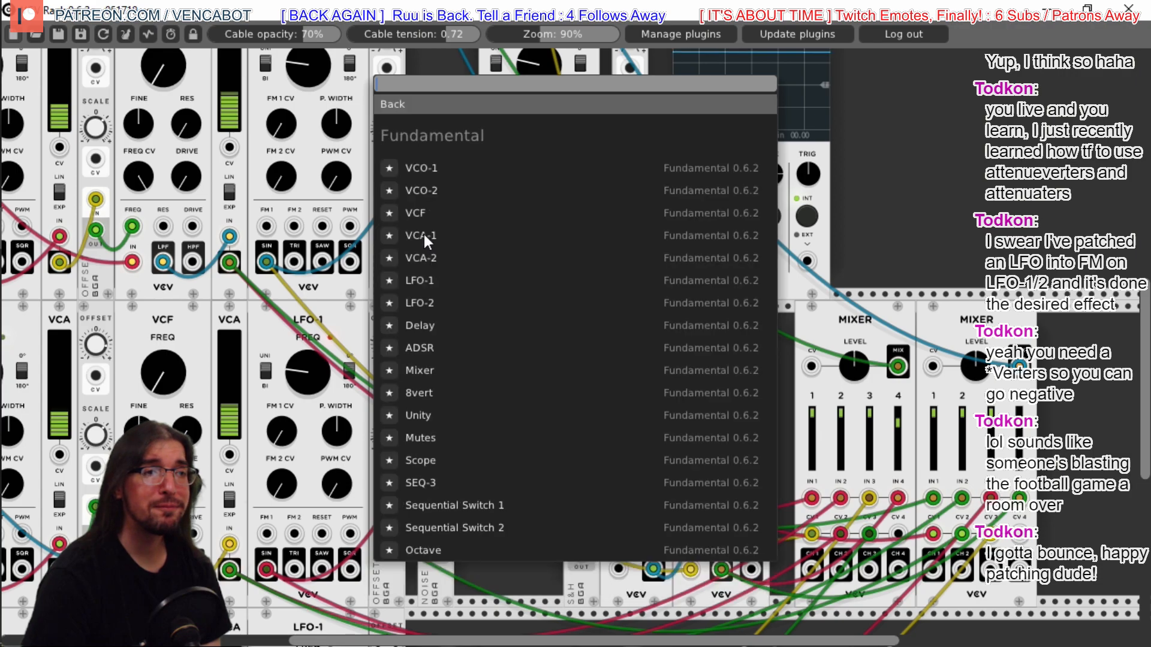
left_click(440, 282)
left_click_drag(965, 316, 992, 314)
left_click_drag(858, 314, 875, 312)
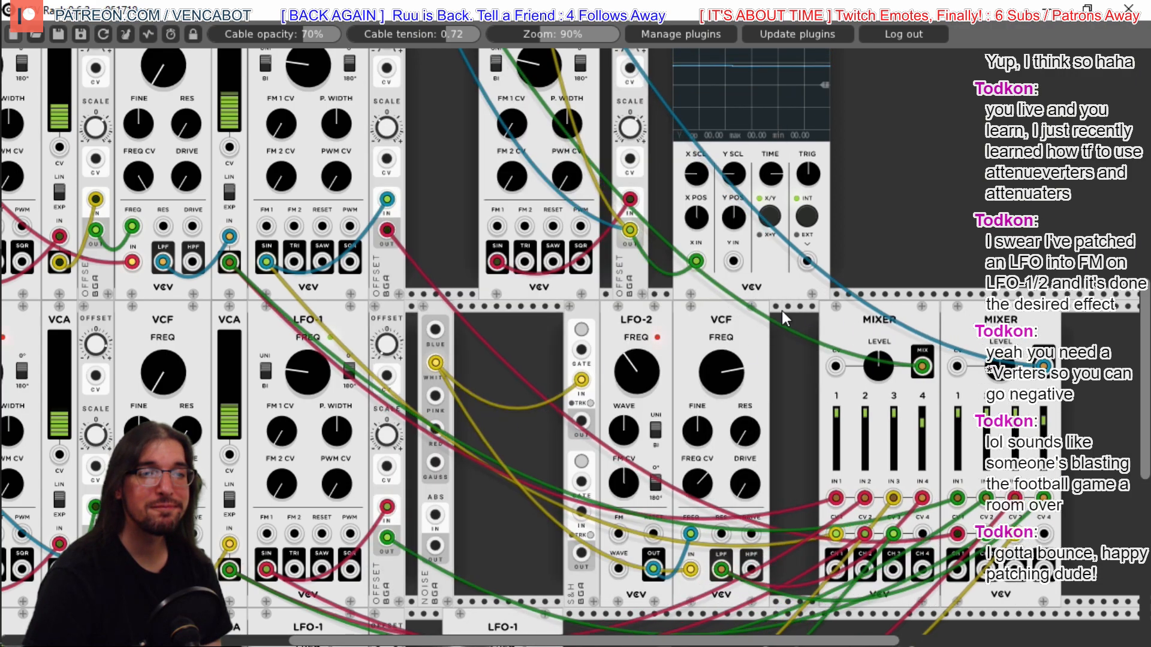
left_click_drag(721, 313, 758, 312)
mouse_move(613, 311)
left_mouse_down()
mouse_move(649, 313)
mouse_move(616, 314)
left_mouse_up()
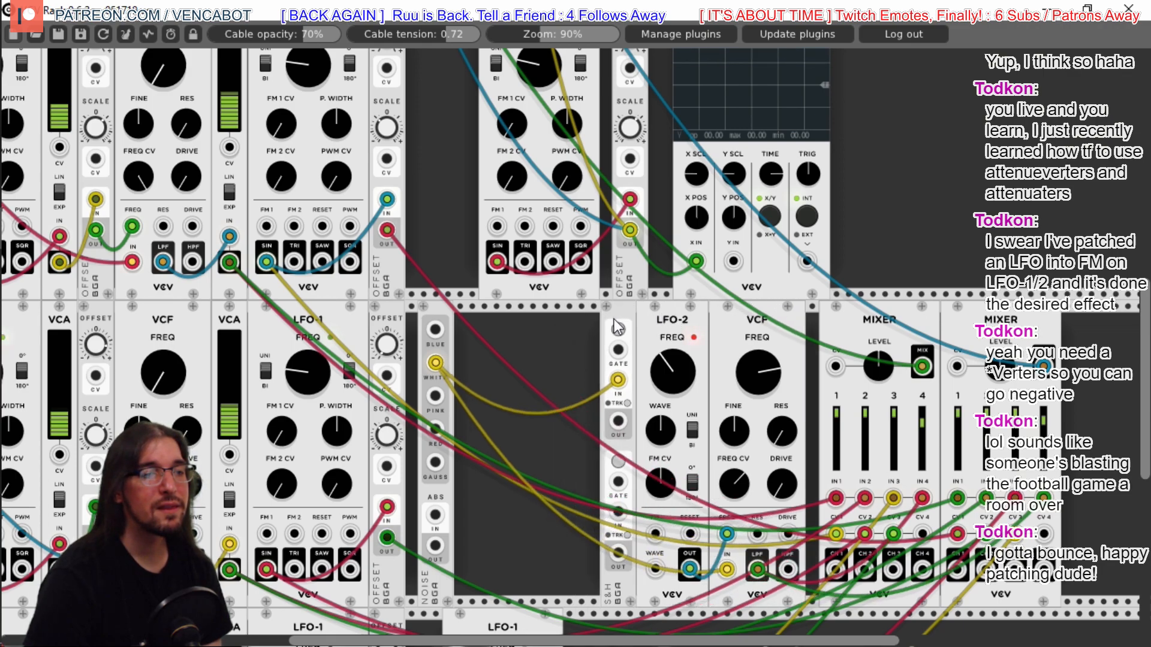
left_click_drag(498, 607, 522, 409)
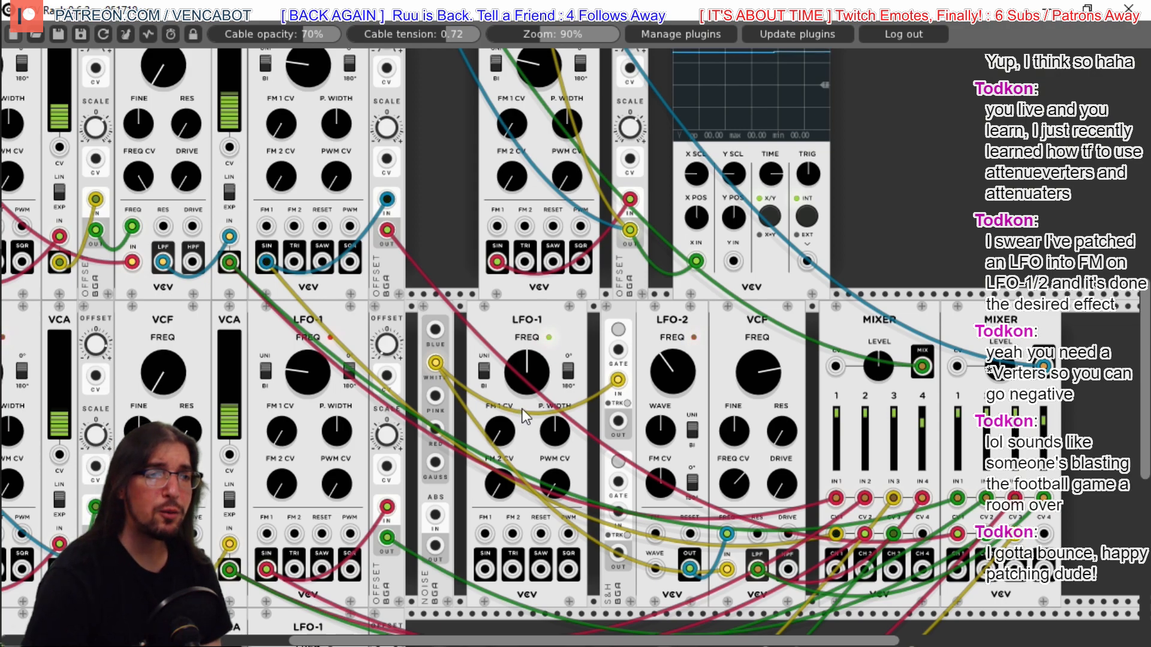
left_click_drag(523, 409, 527, 409)
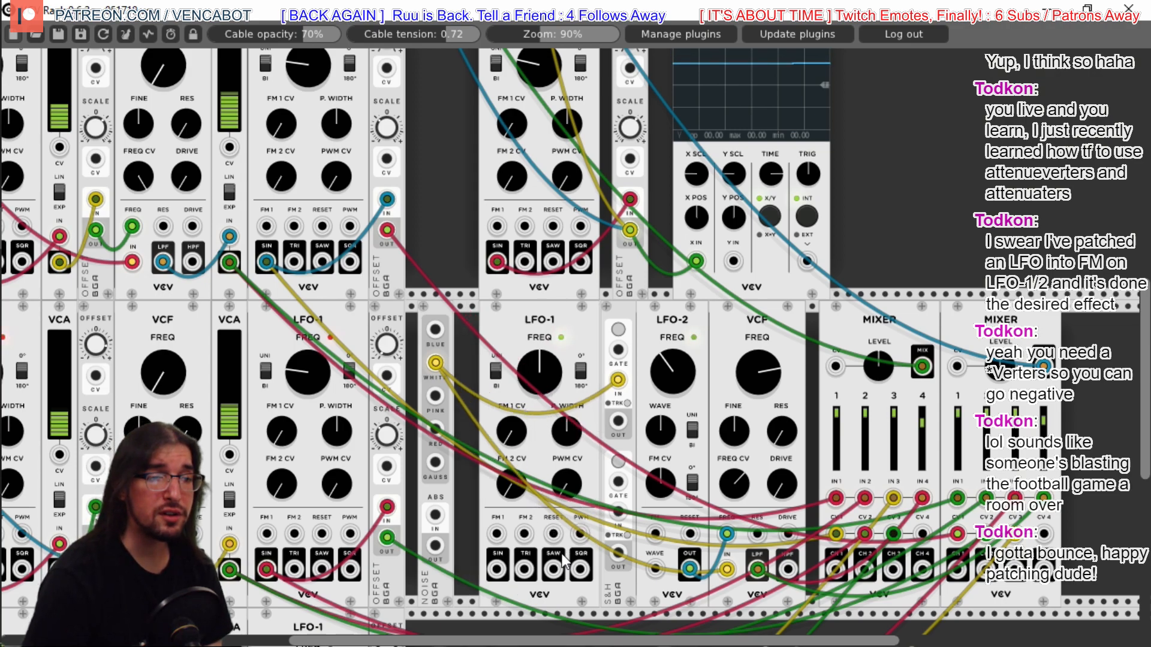
Patch the new LFO-1's SQR output into the S&H's first GATE and the S&H's first OUT into LFO-2's FM input
left_click_drag(580, 570, 622, 358)
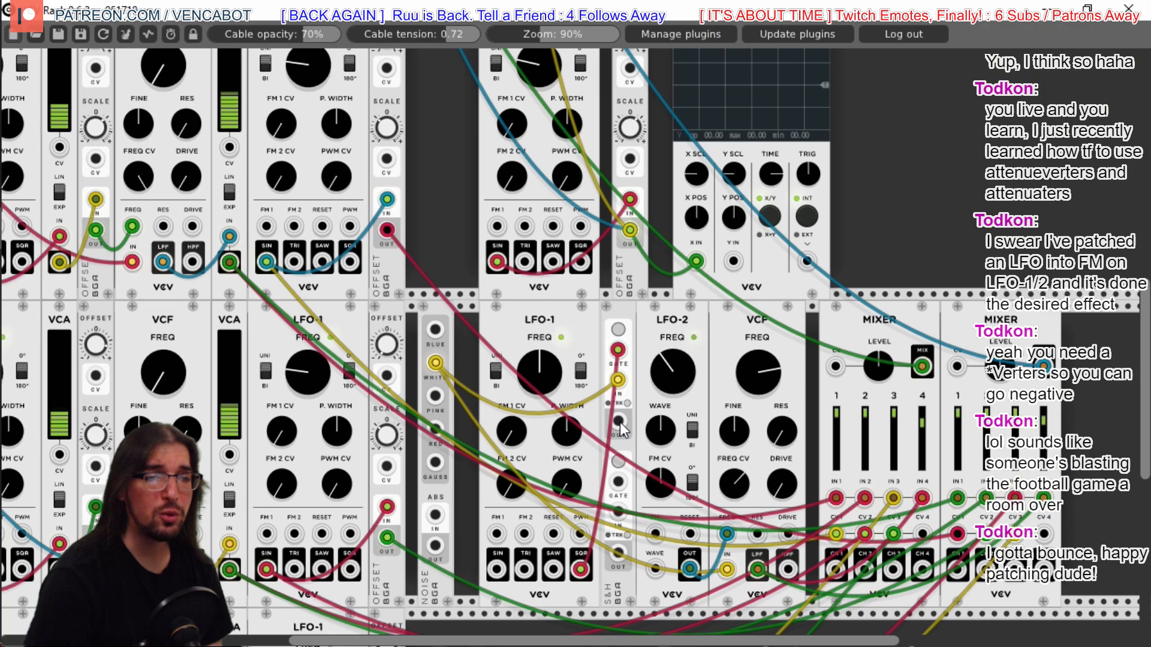
left_click_drag(620, 423, 652, 531)
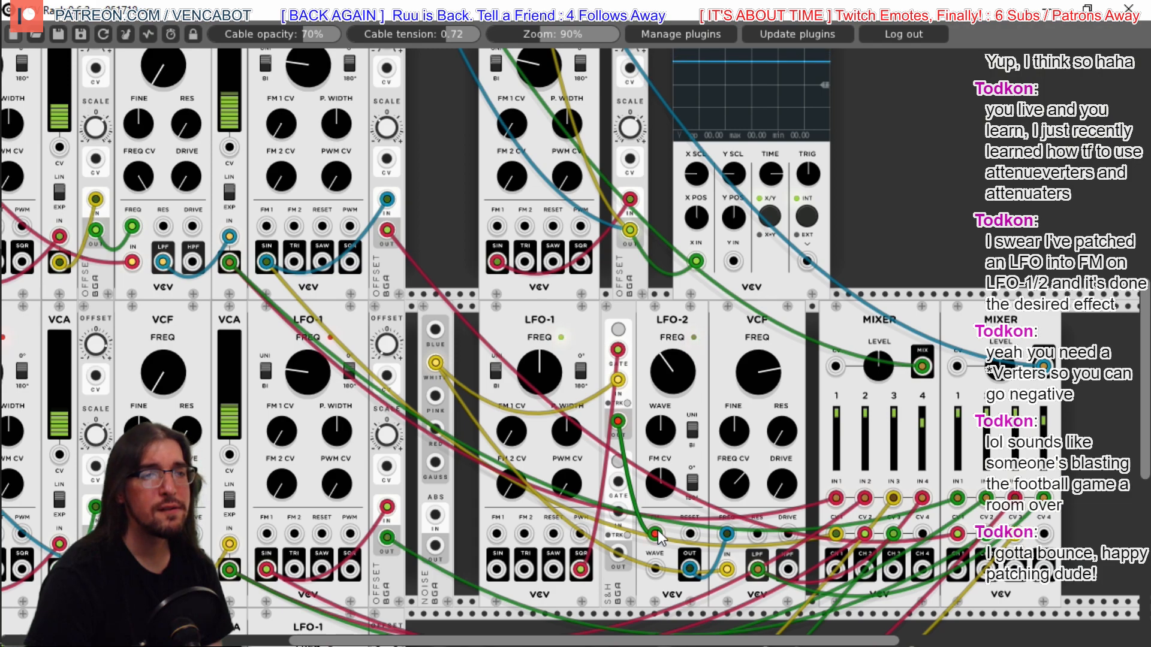
mouse_move(551, 322)
left_mouse_down()
mouse_move(526, 321)
mouse_move(562, 325)
left_mouse_up()
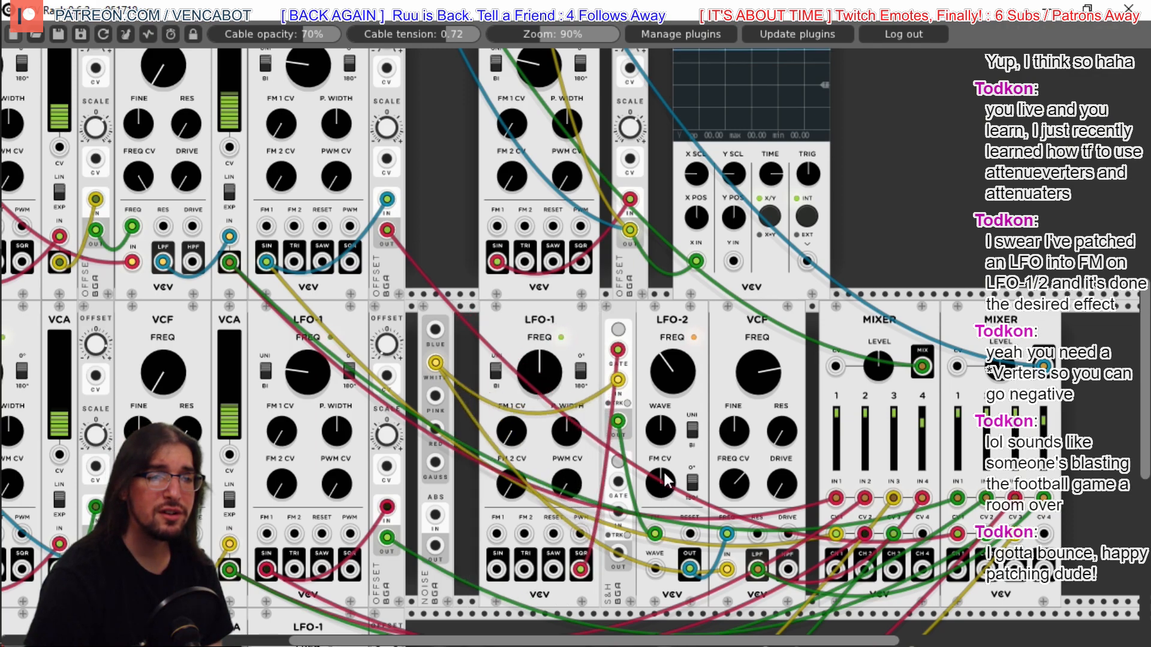
Fine-tune LFO-2's FM CV amount and the FREQ CV amount of the VCF it modulates
left_click_drag(663, 470, 663, 478)
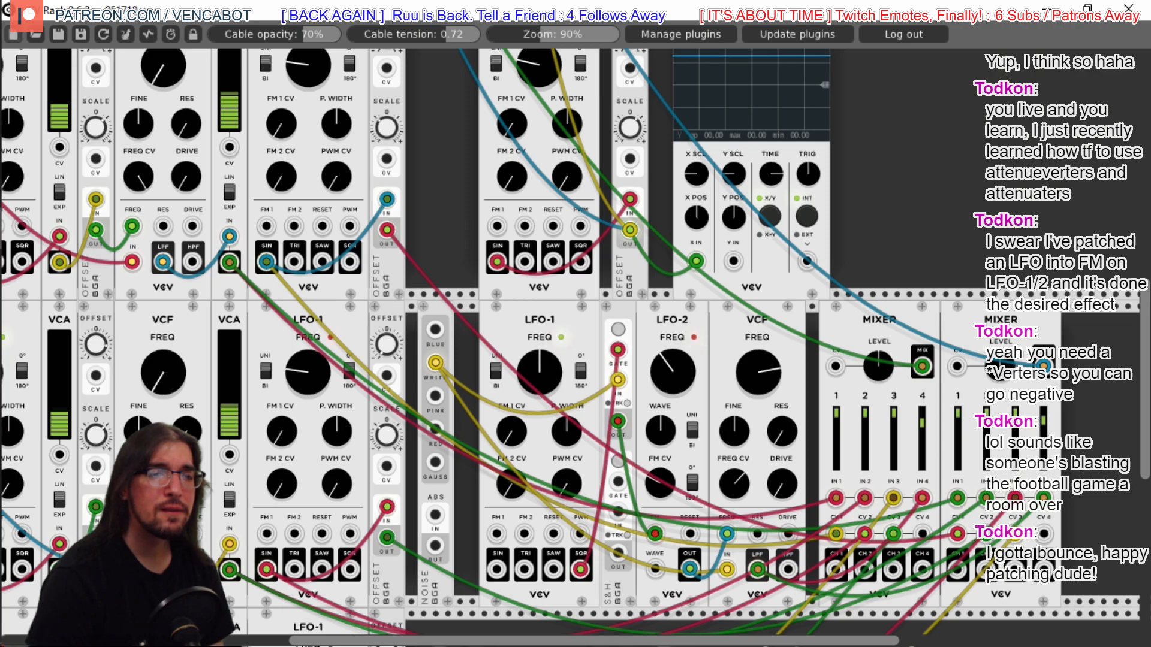
left_click_drag(724, 478, 725, 476)
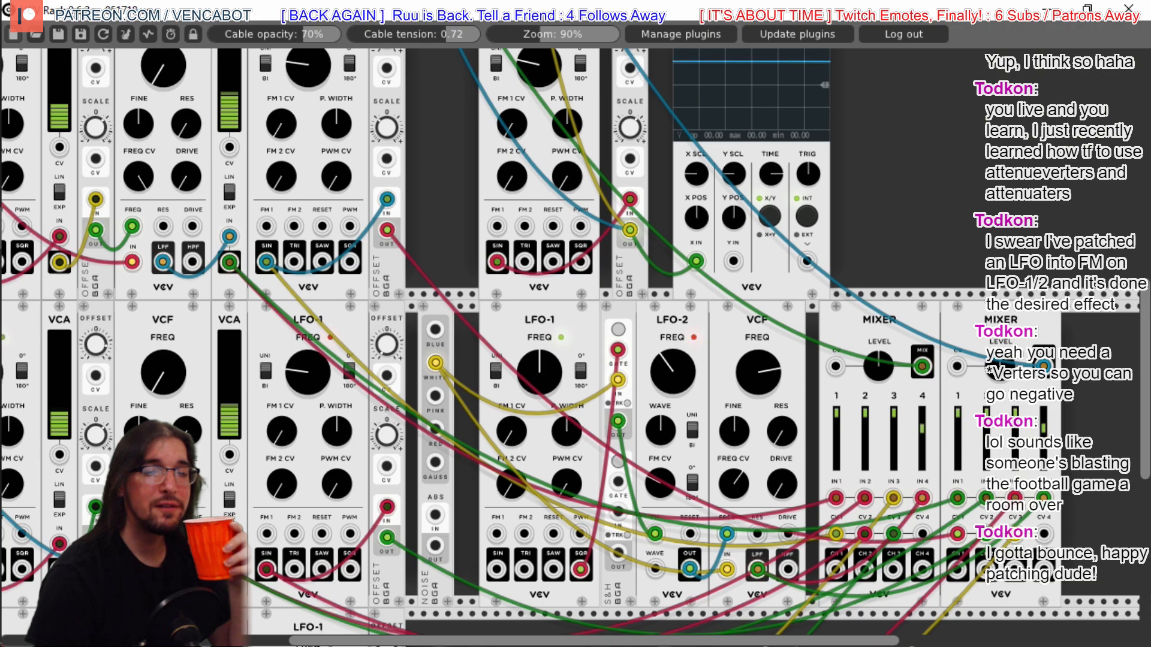
Slightly lower the channel 2 levels on both MIXERs beside the OCT module
scroll(836, 541, "up", 10)
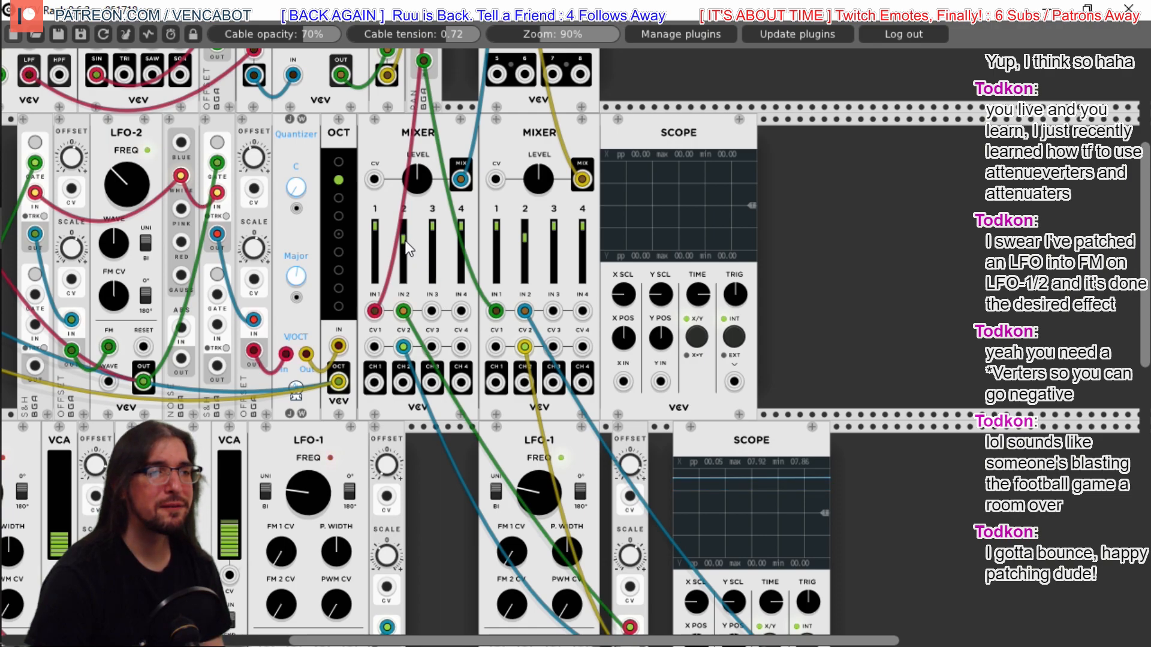
left_click_drag(406, 241, 406, 241)
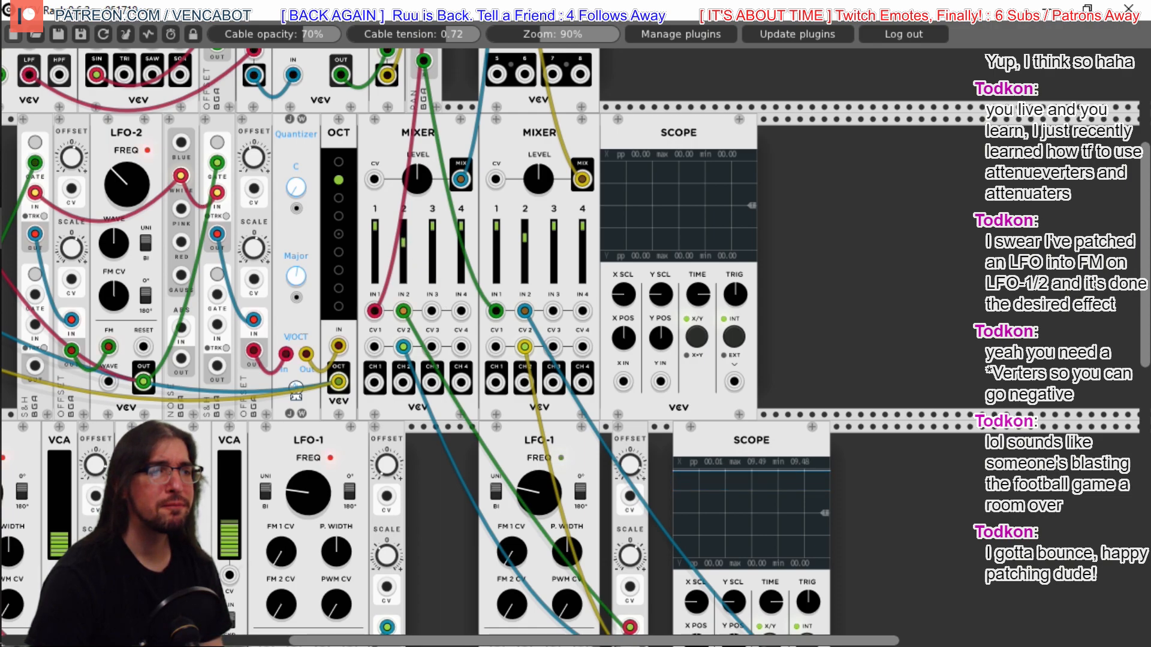
left_click_drag(526, 239, 526, 246)
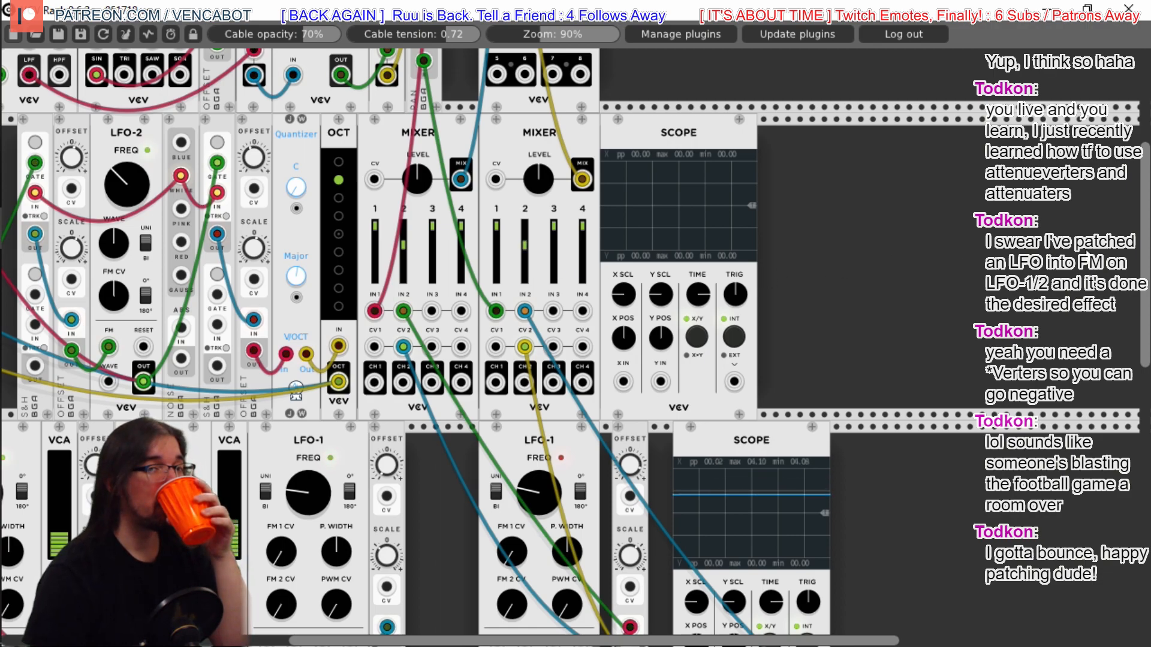
scroll(1145, 252, "down", 10)
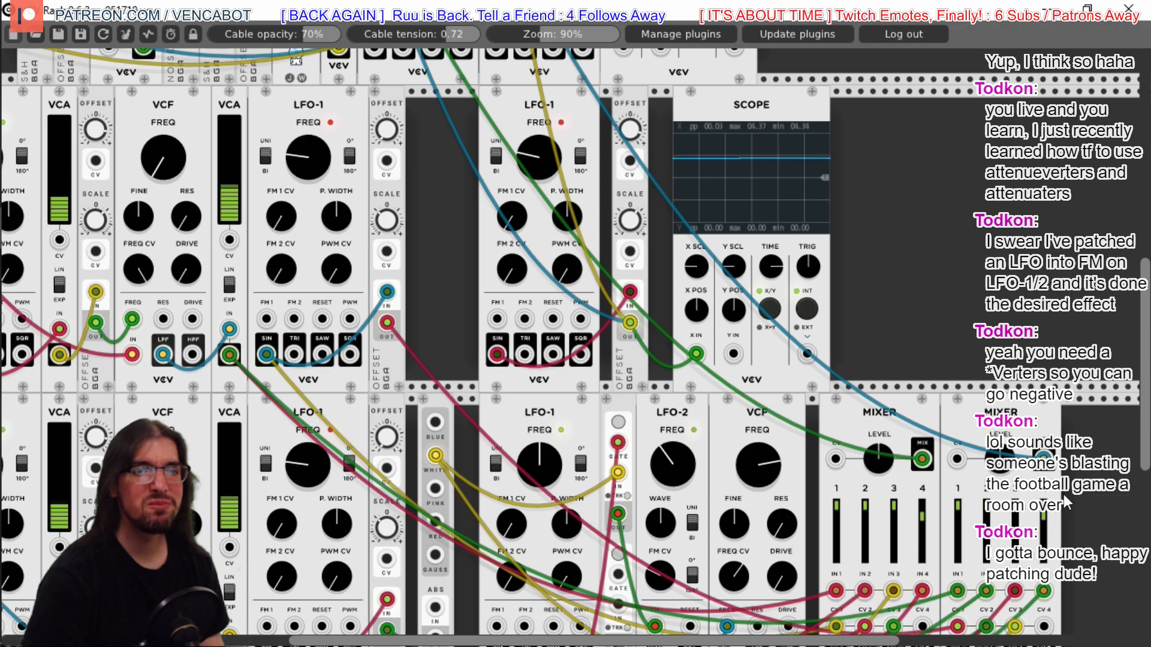
Delete the LFO-1 that gates the S&H in the middle row and the SS-2 sequential switch beside it
left_click_drag(1146, 443, 1146, 314)
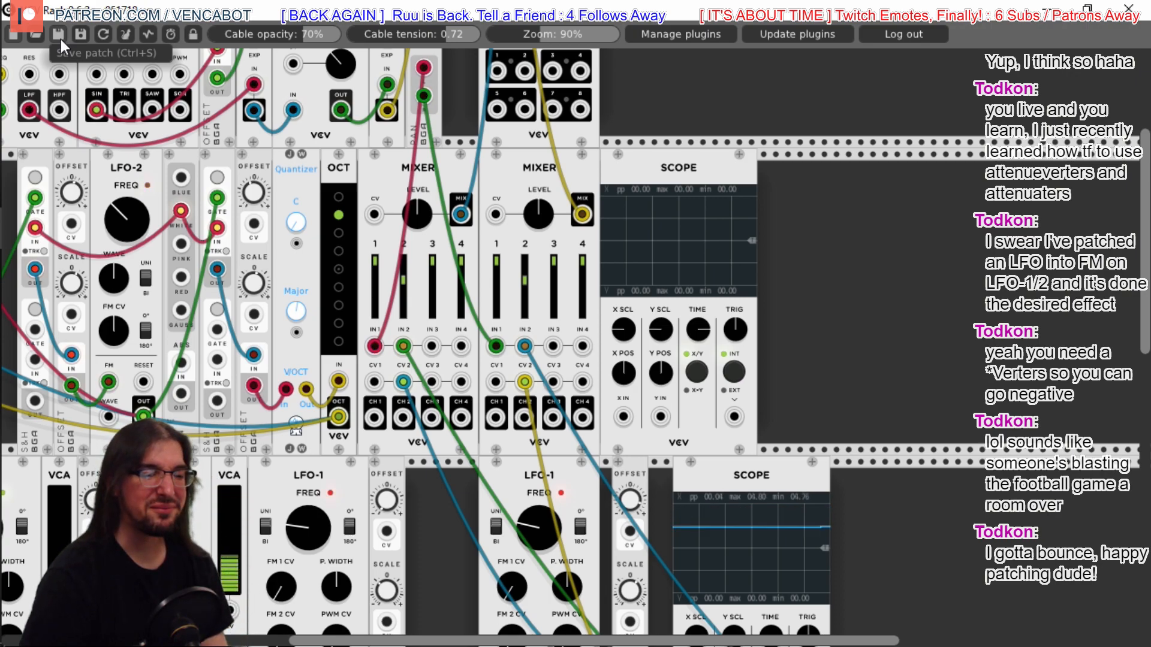
mouse_move(1148, 270)
left_mouse_down()
mouse_move(1148, 315)
mouse_move(1149, 270)
left_mouse_up()
left_click_drag(506, 642, 446, 642)
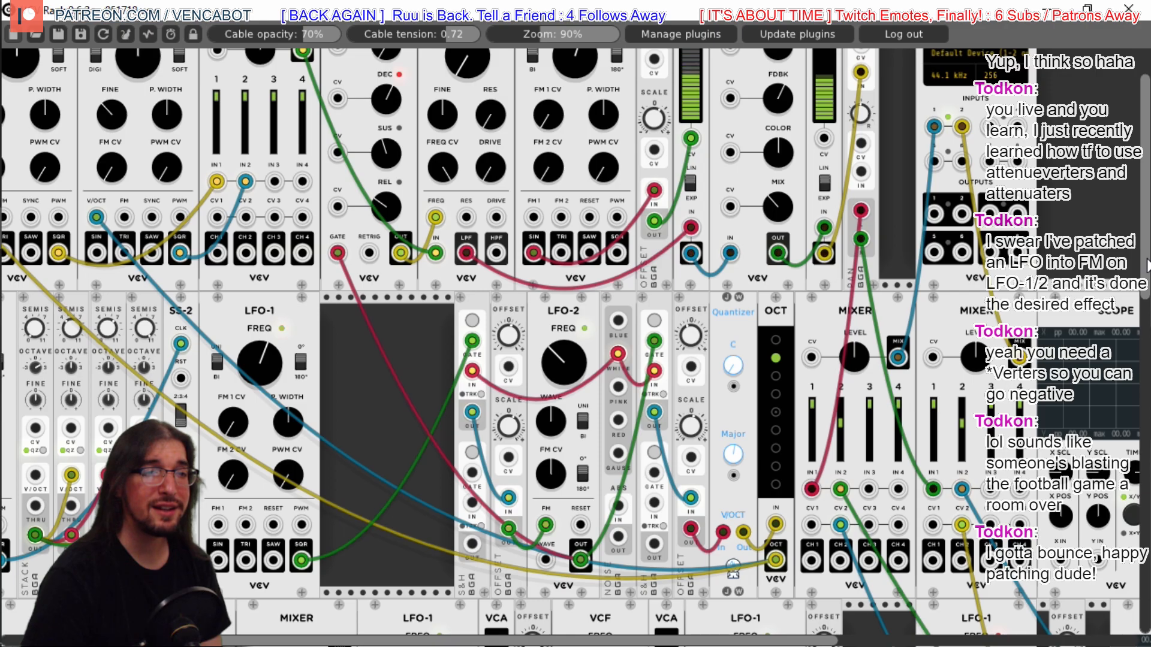
left_click_drag(1146, 264, 1147, 294)
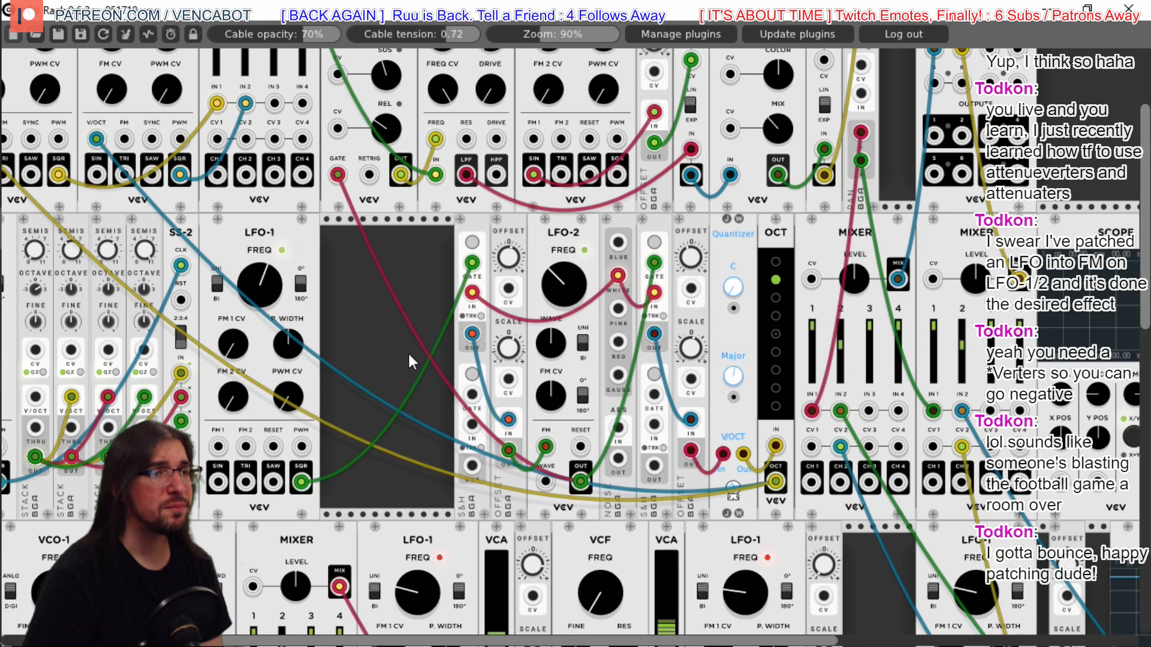
right_click(276, 243)
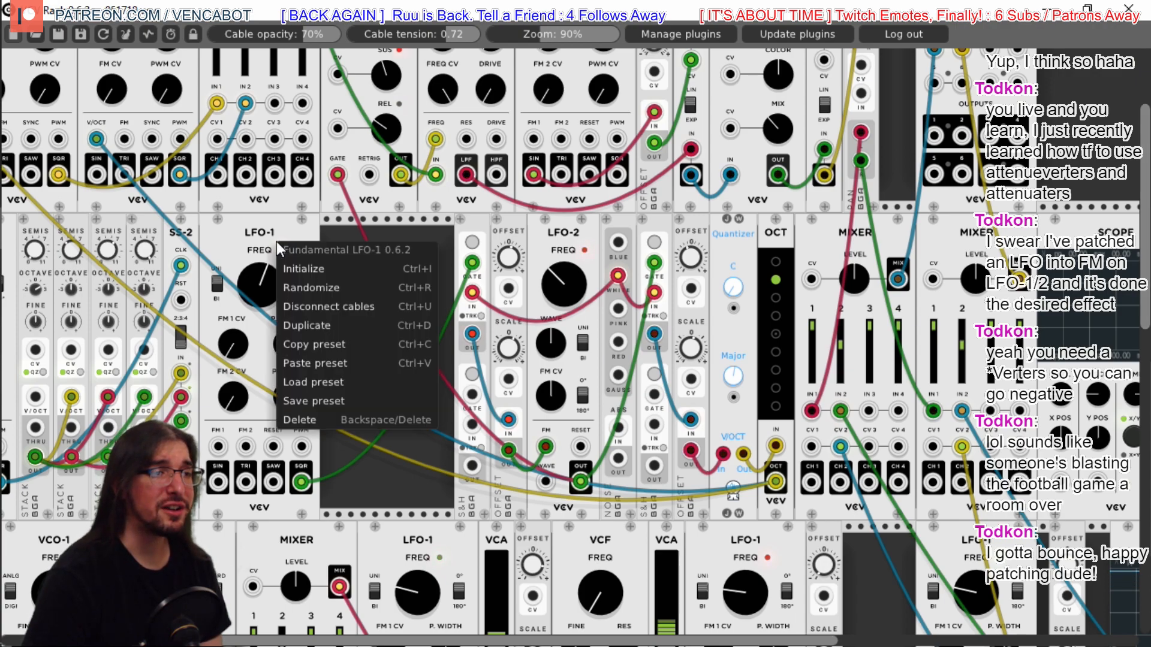
left_click(303, 420)
right_click(192, 235)
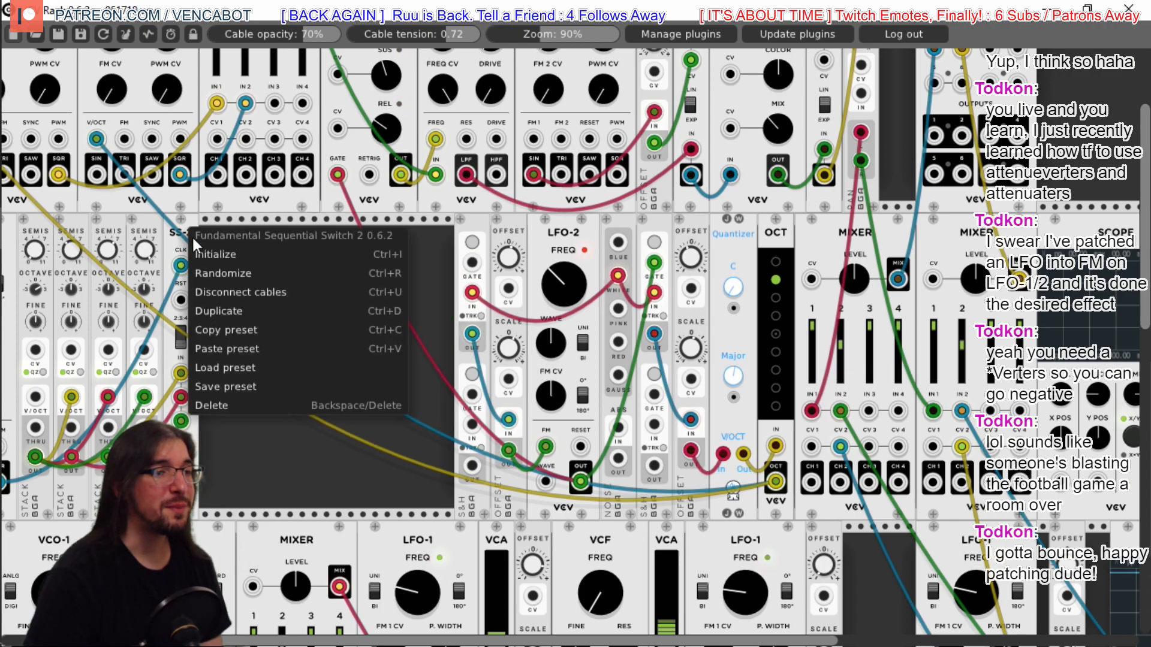
left_click(229, 402)
Delete the four Bogaudio STACK modules in the middle row
right_click(152, 229)
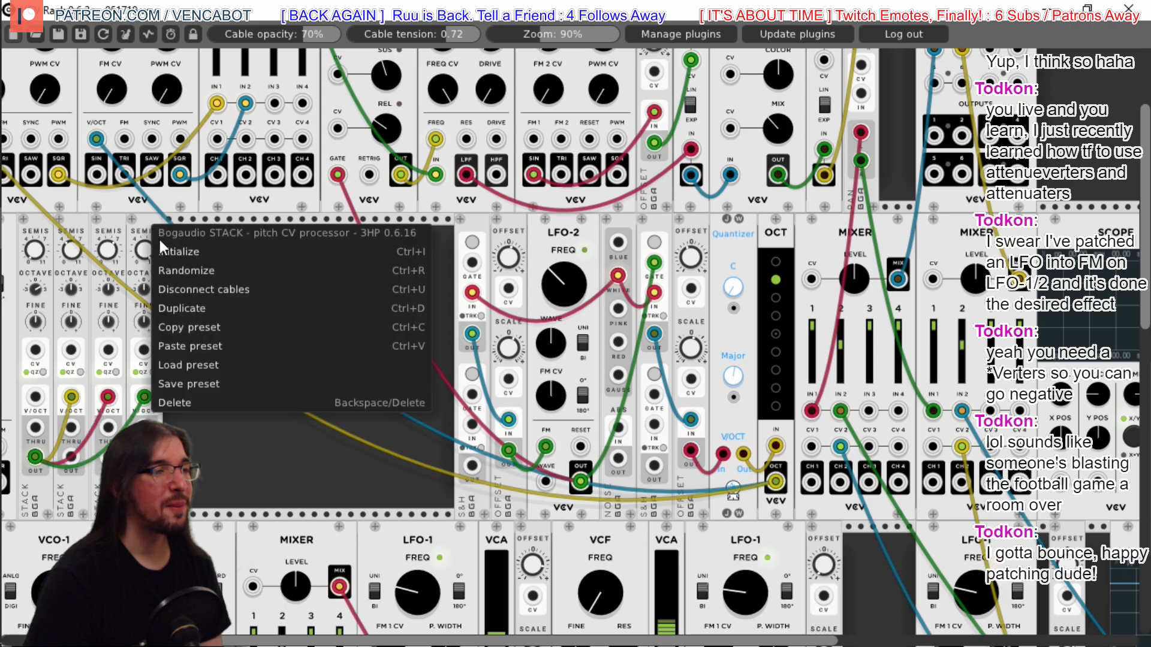
left_click(197, 402)
right_click(115, 234)
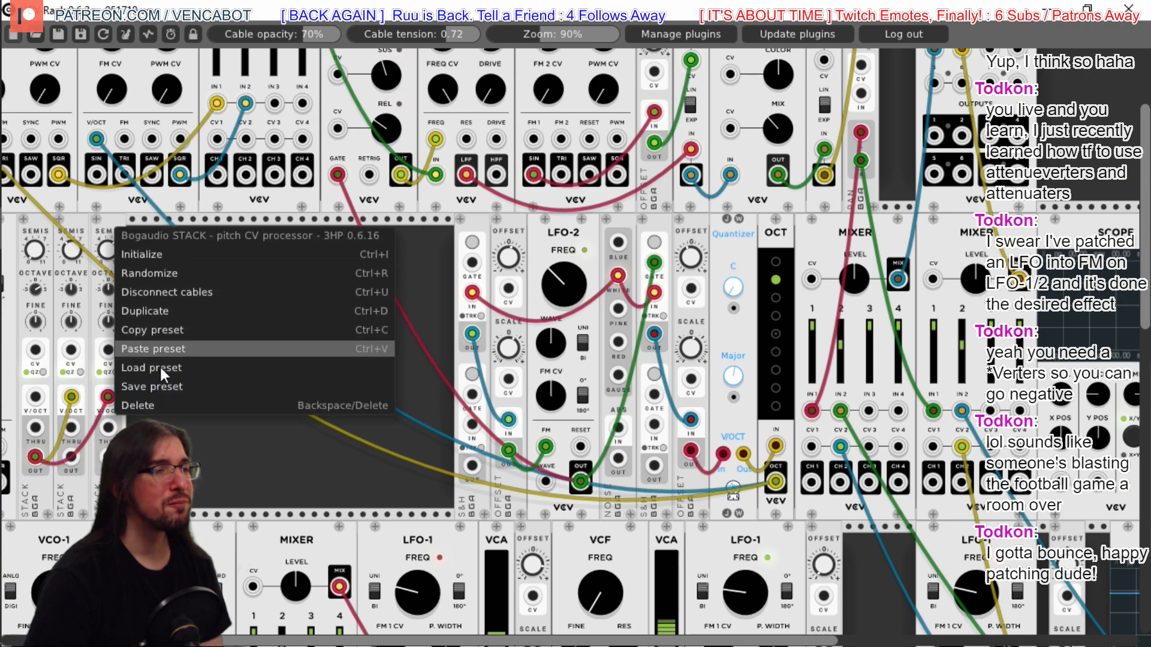
left_click(163, 403)
right_click(76, 224)
left_click(120, 400)
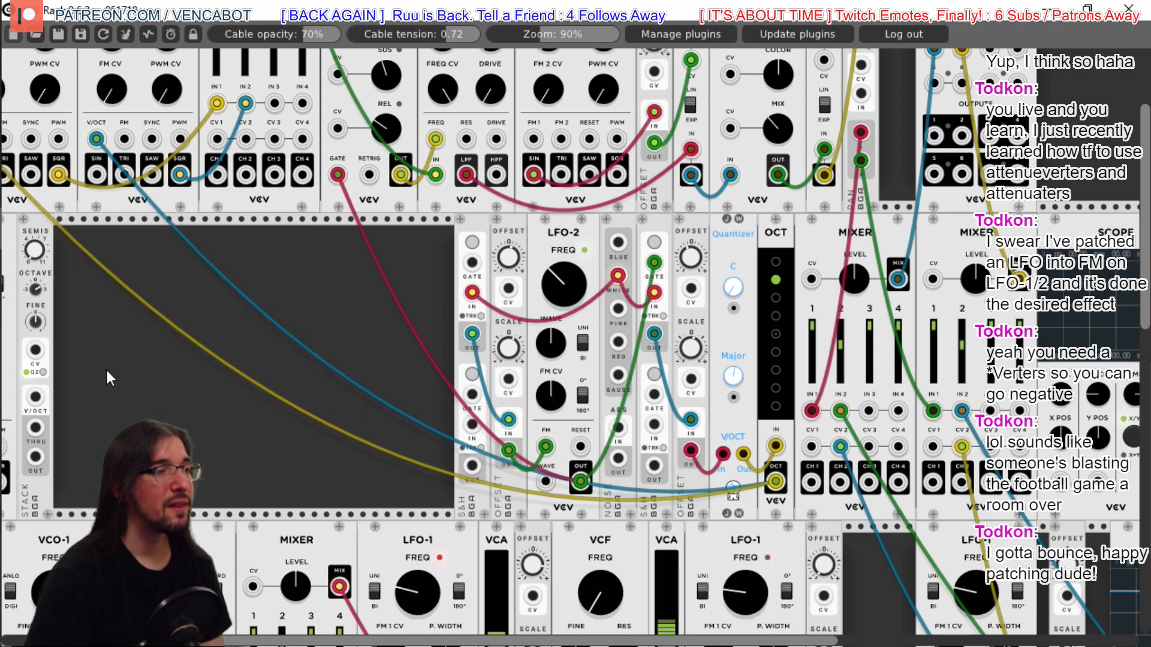
right_click(35, 227)
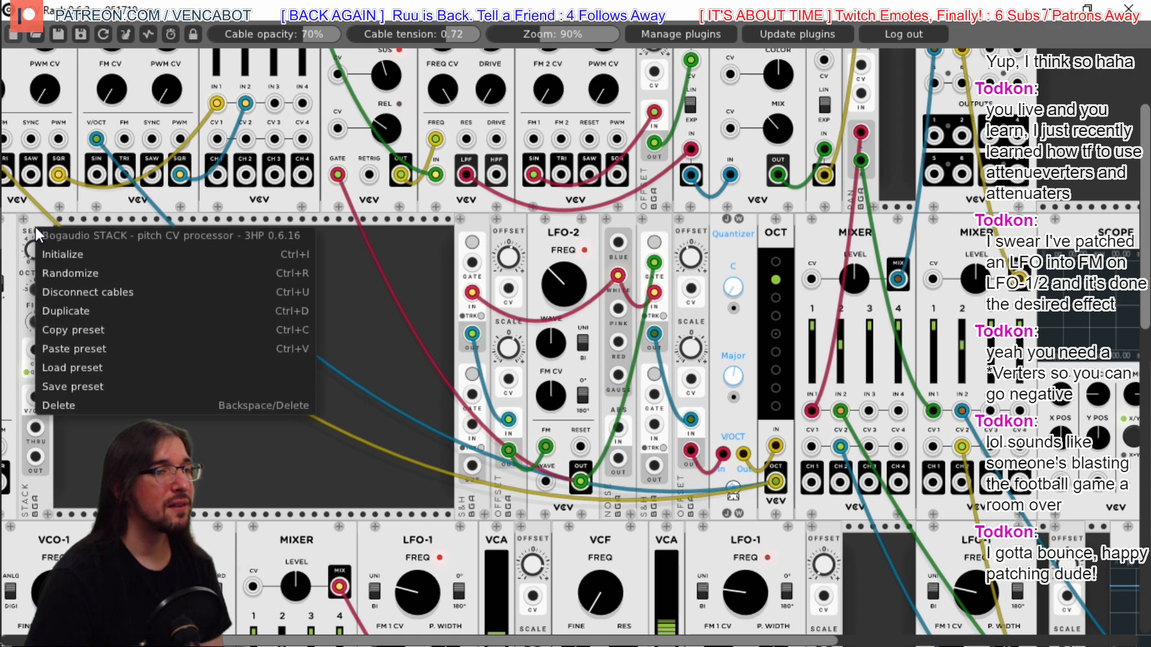
left_click(81, 404)
Delete the remaining unpatched LFO-1 at the far end of the middle row
scroll(138, 268, "left", 3)
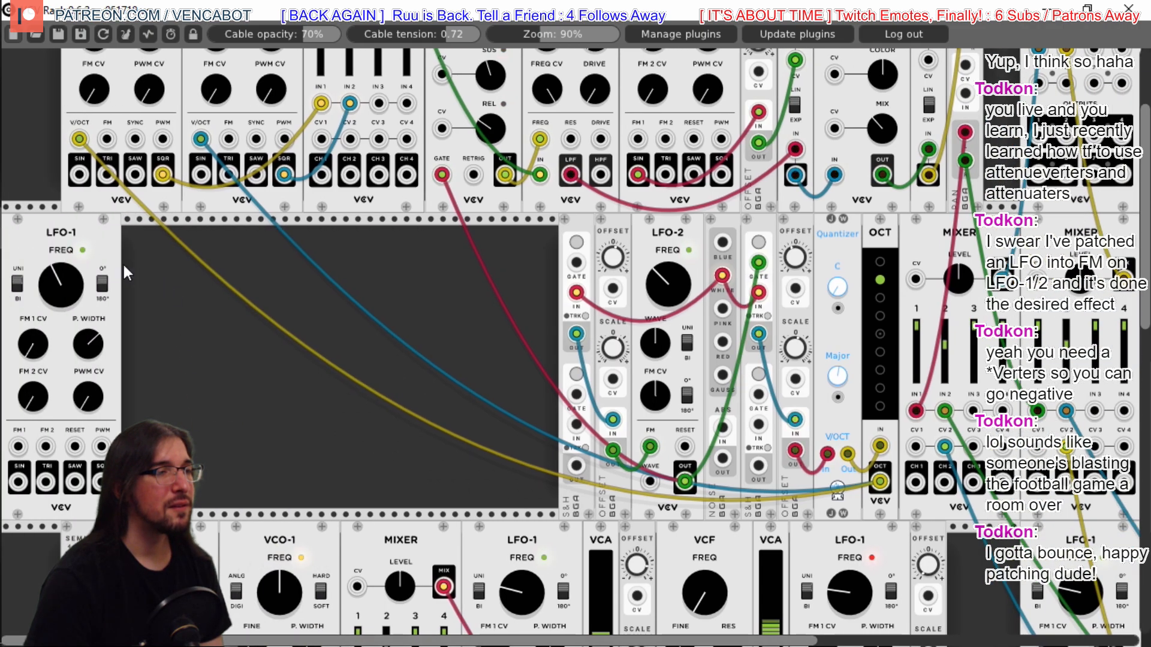
right_click(103, 243)
left_click(125, 419)
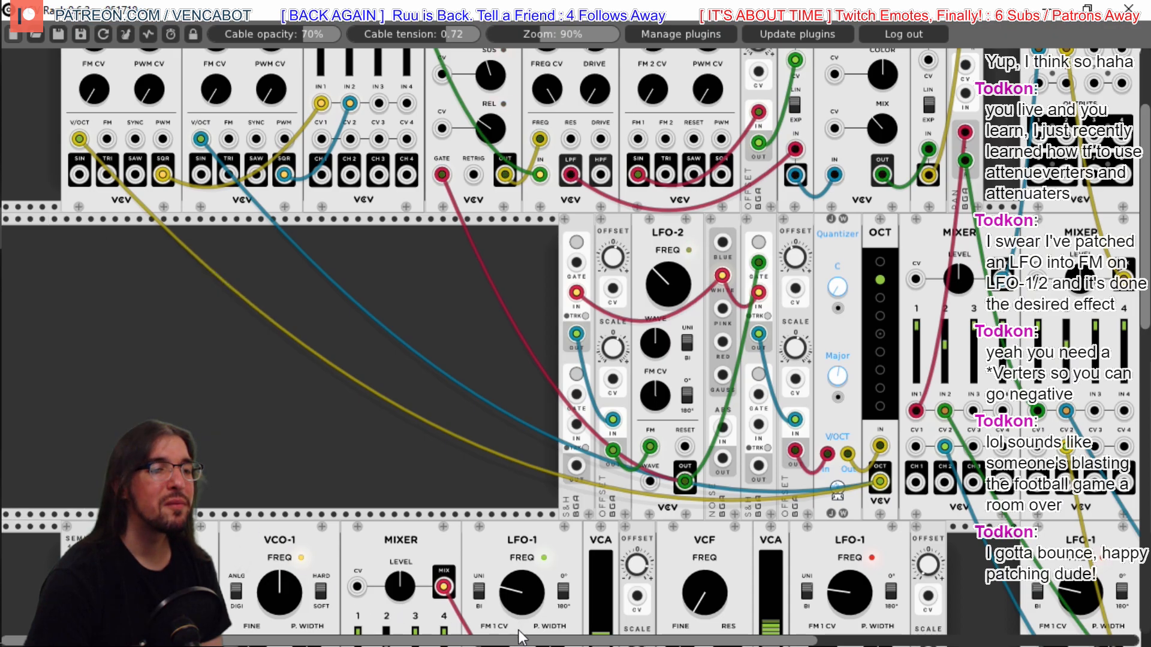
Insert a Fundamental LFO-1 against the middle row's first S&H and patch its SQR output into that S&H's first GATE
scroll(126, 420, "right", 1)
scroll(576, 341, "right", 6)
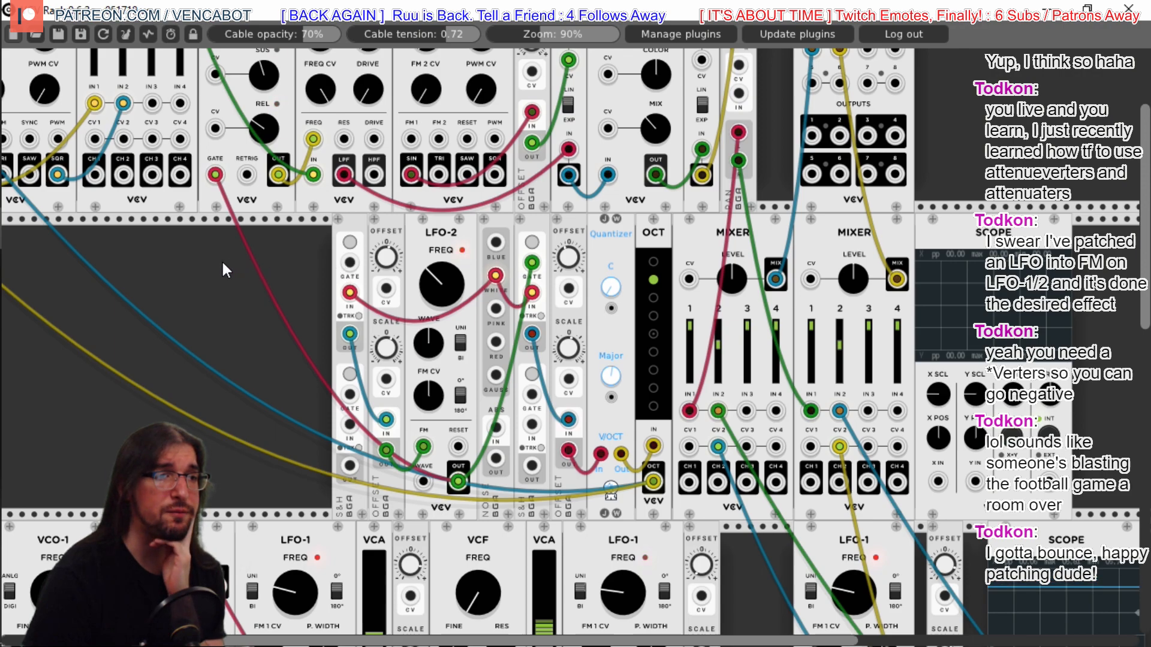
right_click(191, 262)
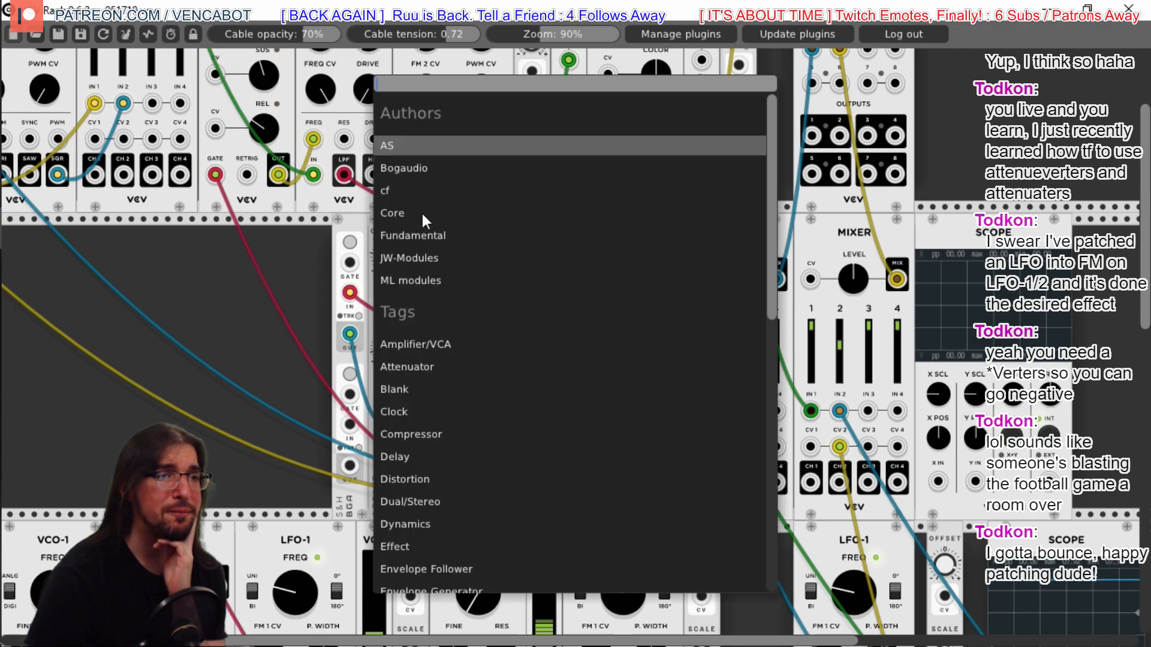
left_click(418, 235)
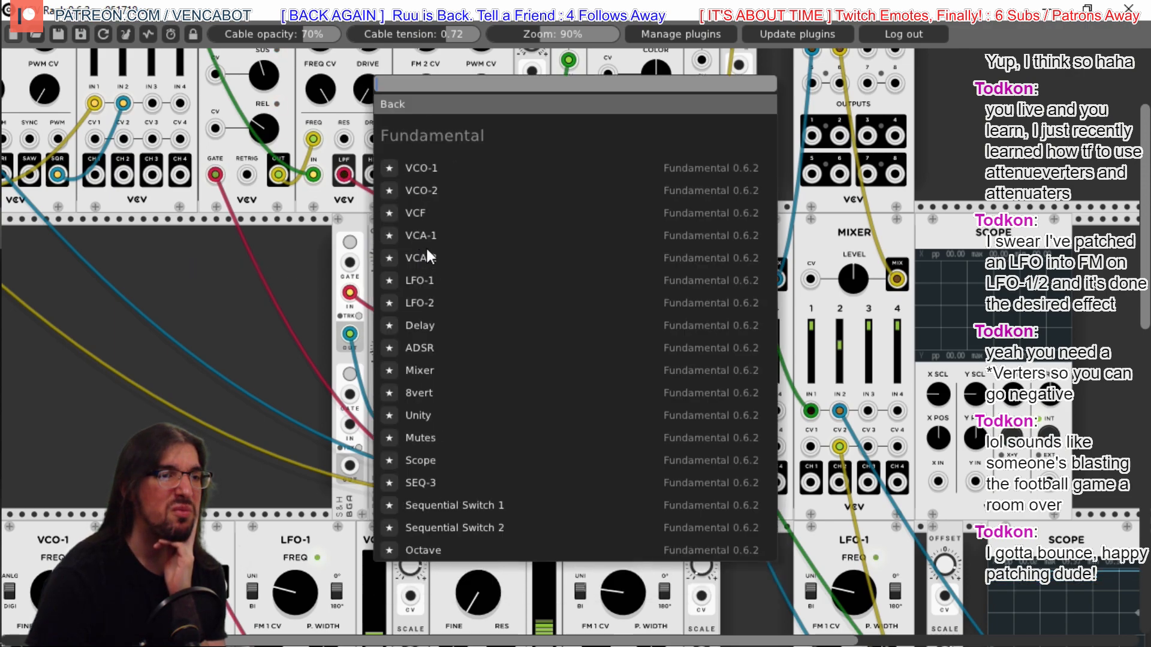
left_click(424, 281)
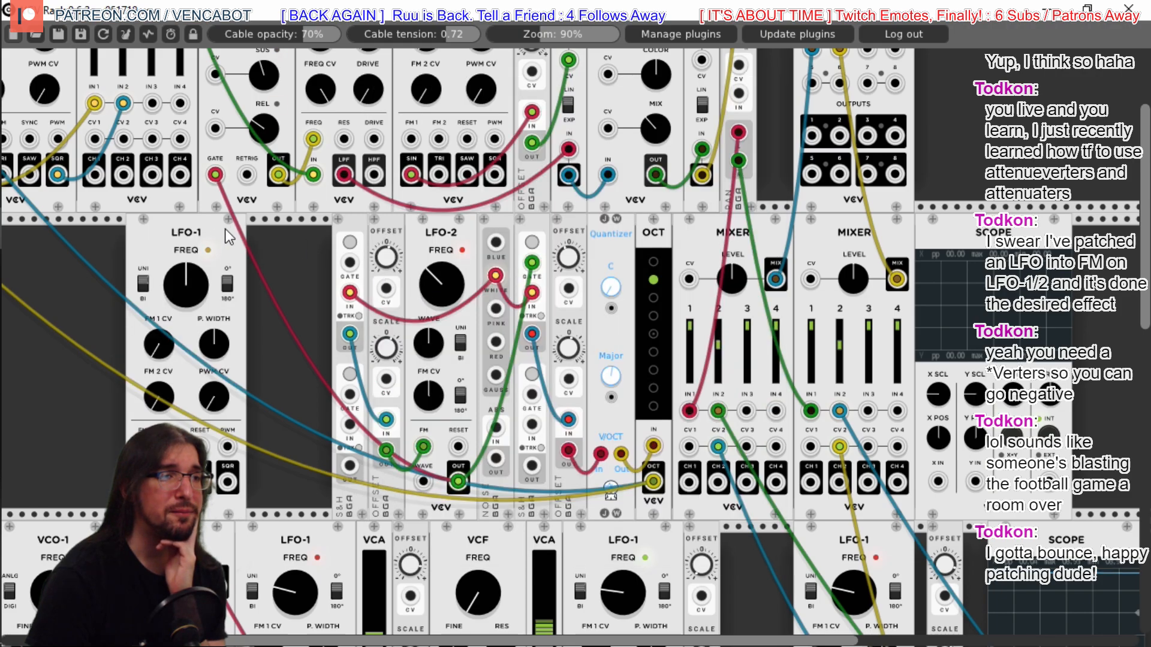
left_click_drag(209, 229, 293, 233)
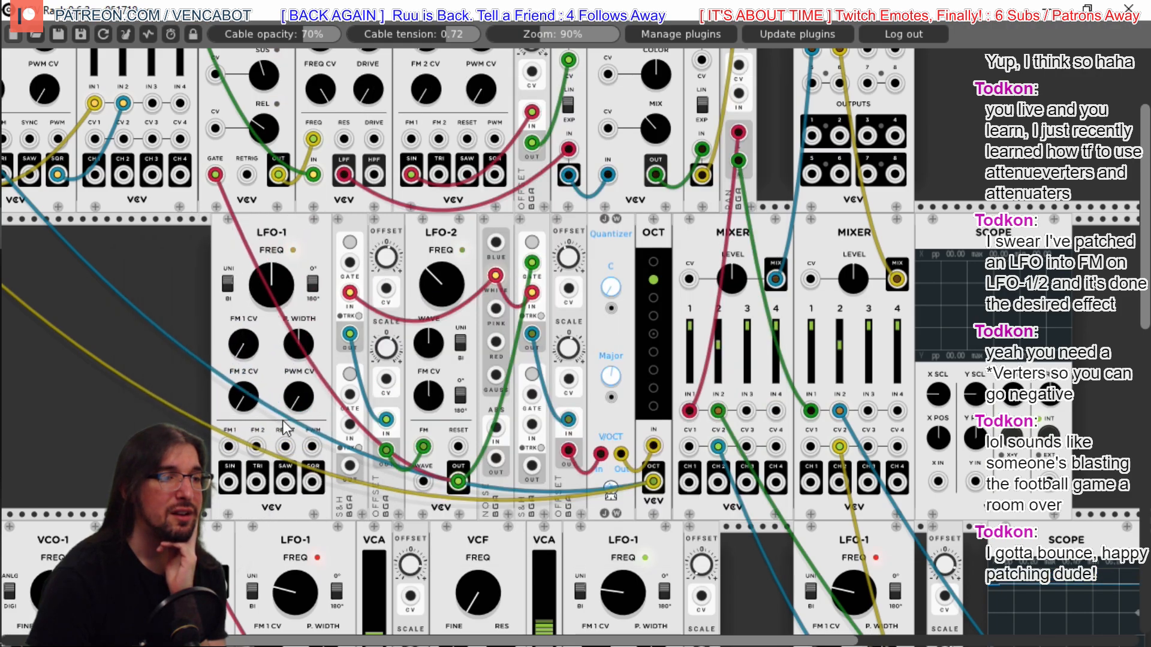
left_click_drag(311, 482, 350, 264)
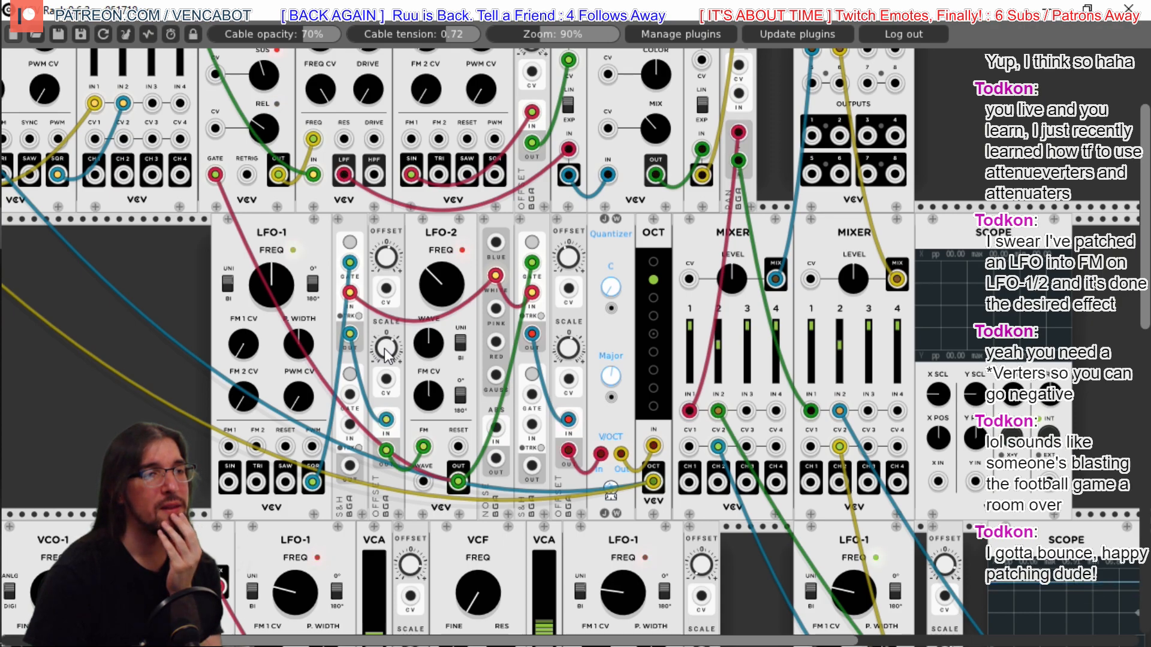
Raise the new LFO-1's FREQ slightly and nudge the SCALE and OFFSET knobs of the OFFSET module feeding LFO-2
left_click_drag(273, 277, 272, 270)
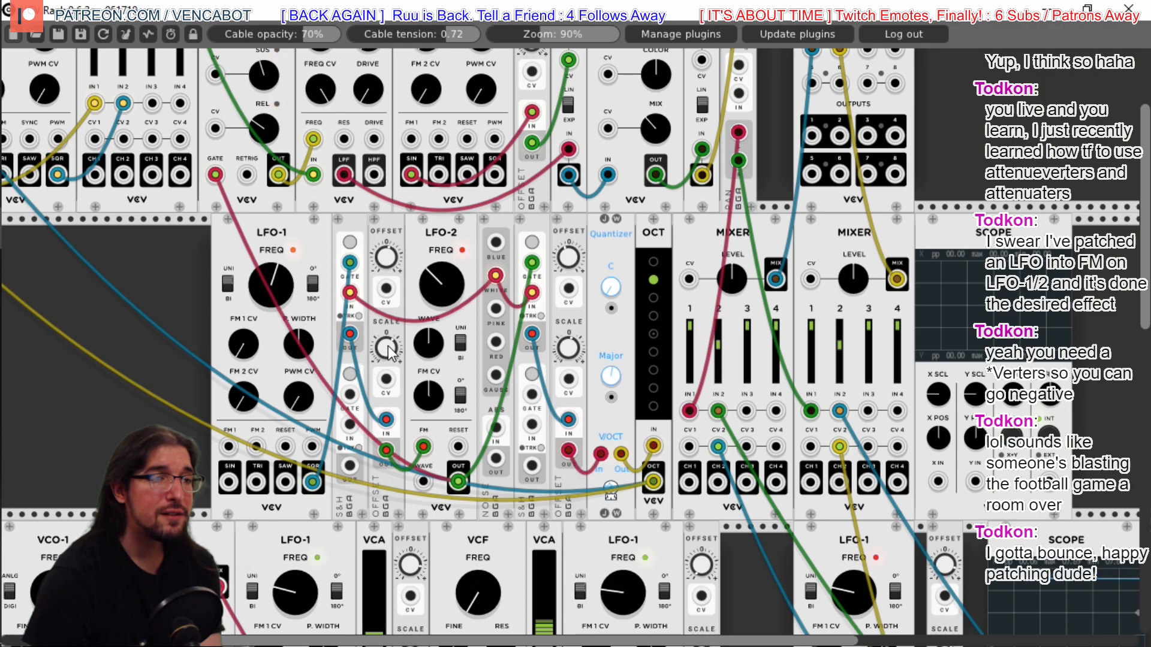
left_click_drag(389, 346, 388, 343)
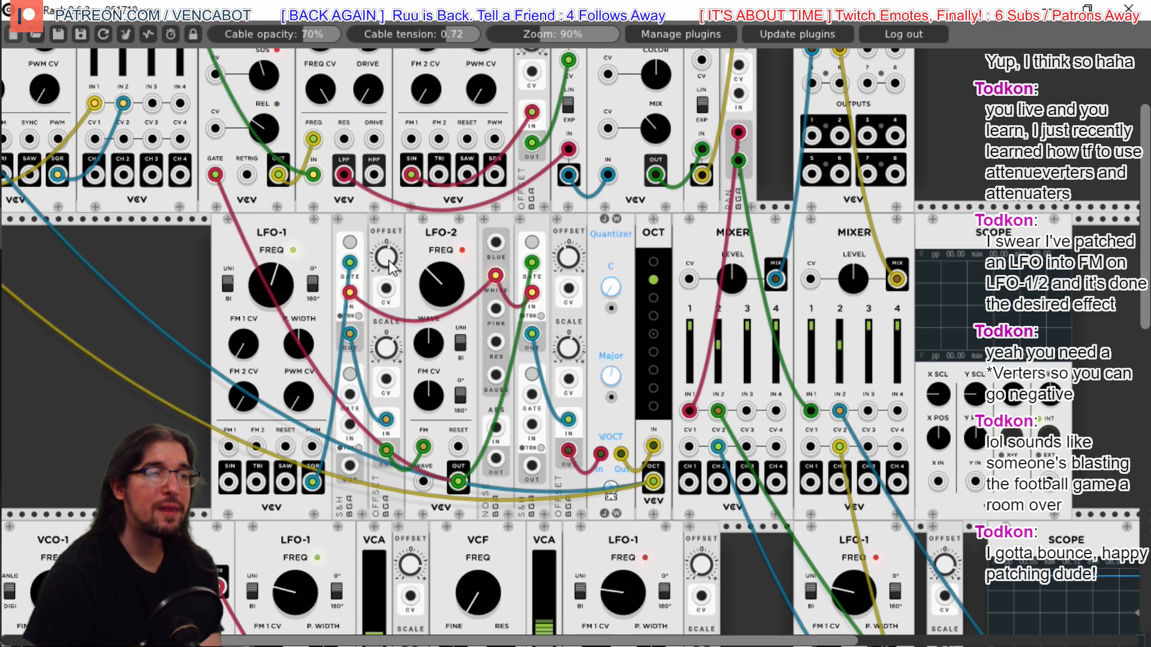
left_click_drag(389, 260, 389, 259)
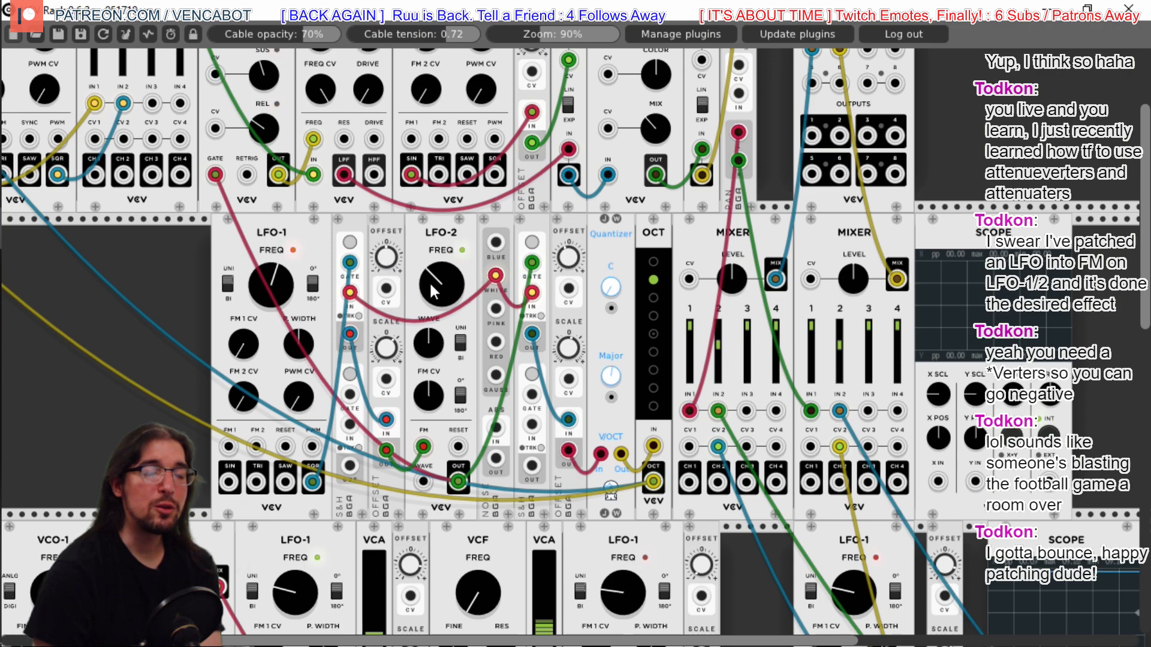
Lower the middle row LFO-2's FREQ slightly and try different FM CV amounts on it
left_click_drag(434, 284, 434, 291)
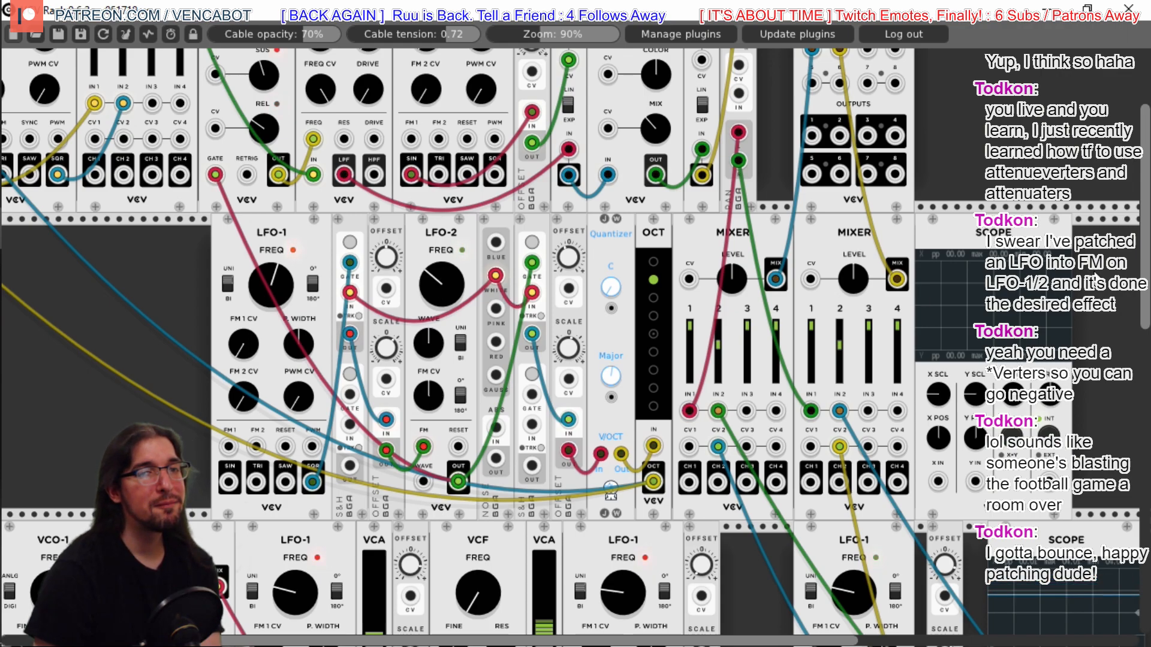
scroll(433, 282, "down", 3)
scroll(417, 214, "down", 4)
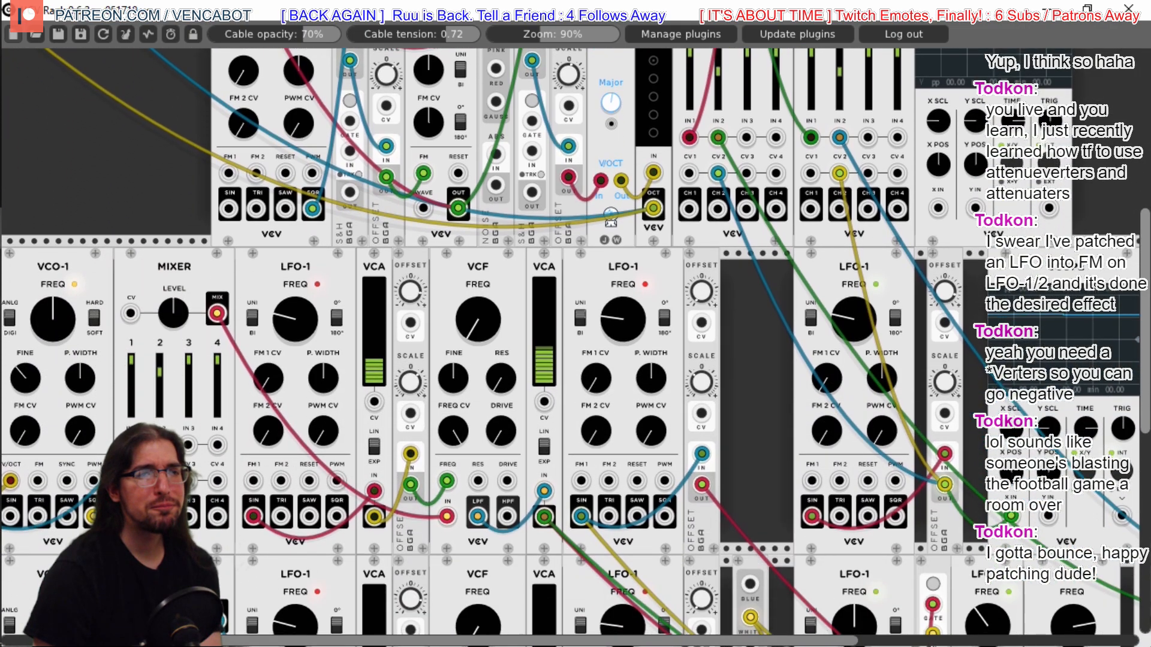
scroll(418, 214, "up", 5)
left_click_drag(432, 223, 433, 241)
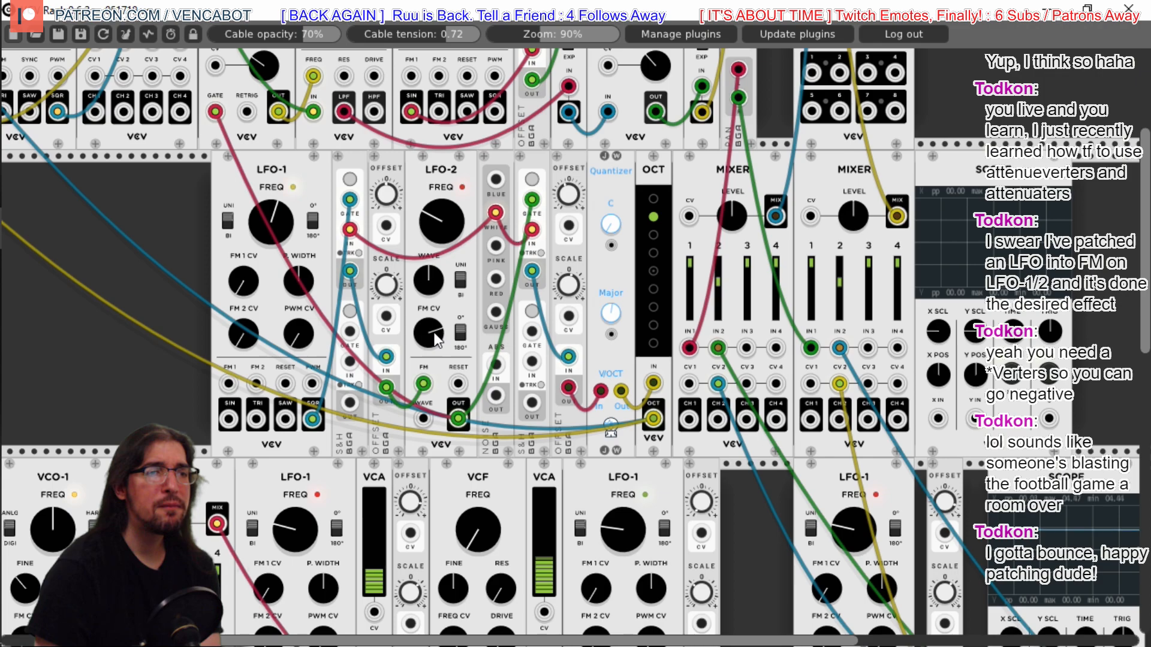
left_click_drag(429, 333, 428, 417)
left_click_drag(428, 332, 429, 360)
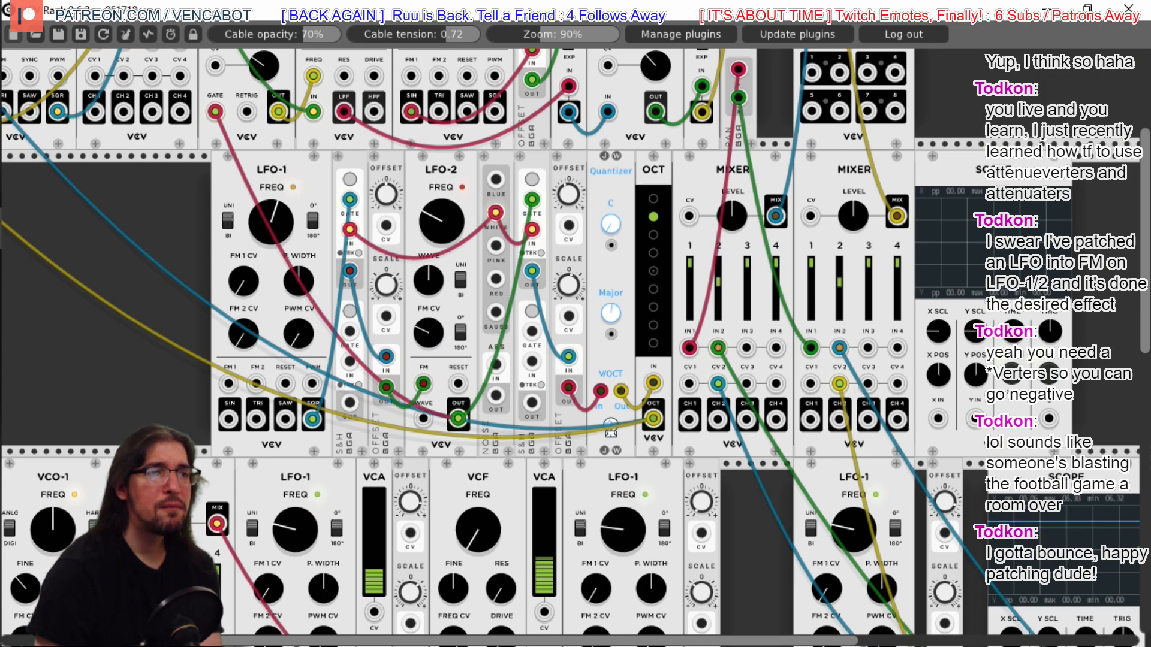
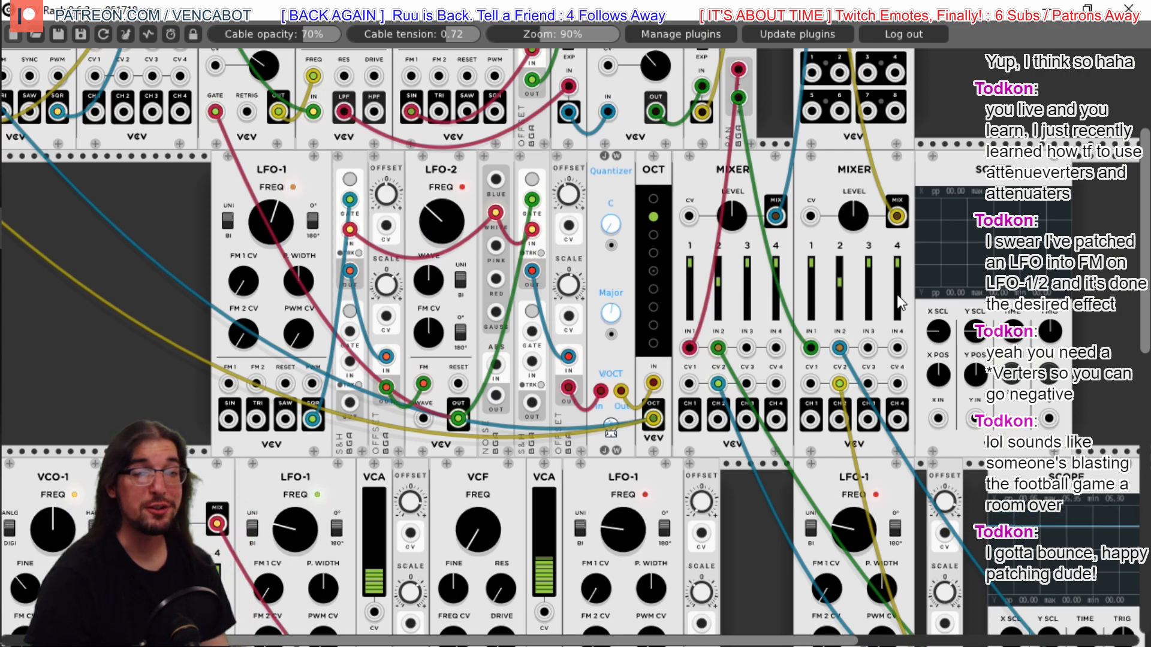
Look over the modules and cabling across the upper, middle and lower rows
scroll(1146, 246, "down", 5)
scroll(576, 341, "down", 5)
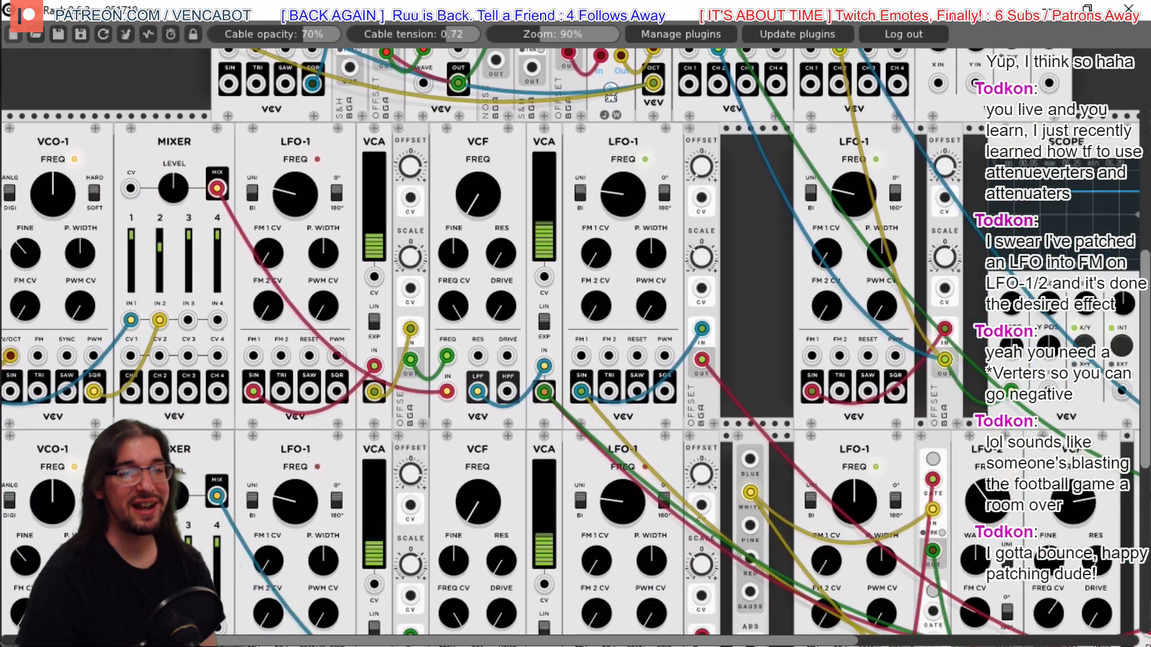
scroll(576, 342, "up", 1)
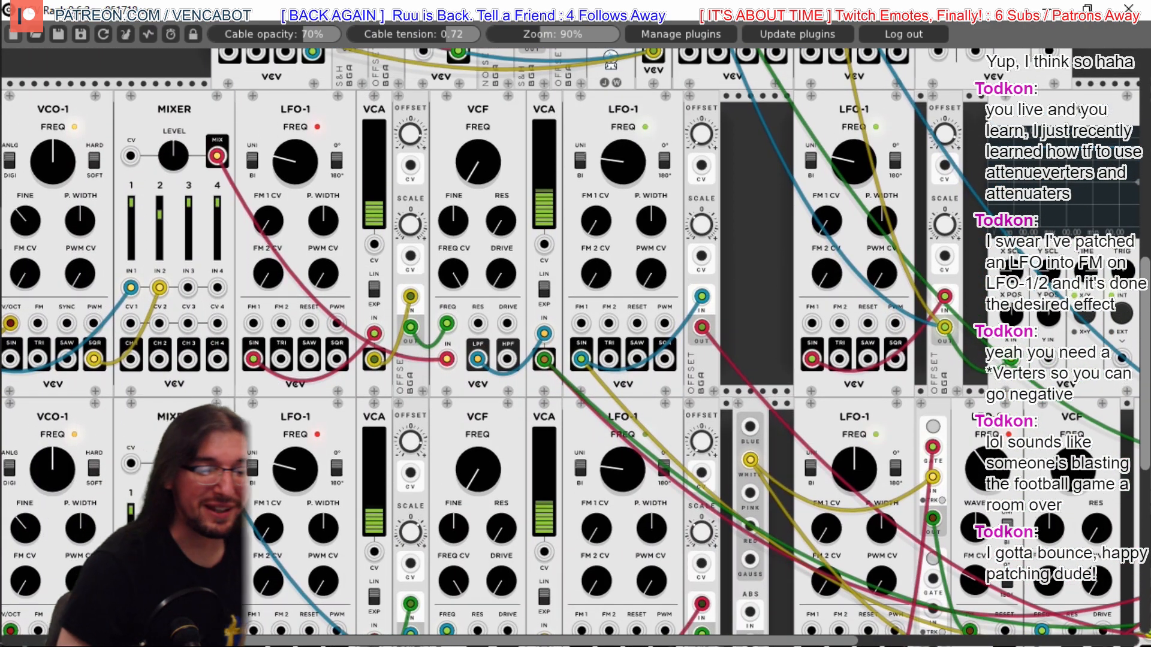
scroll(575, 342, "up", 8)
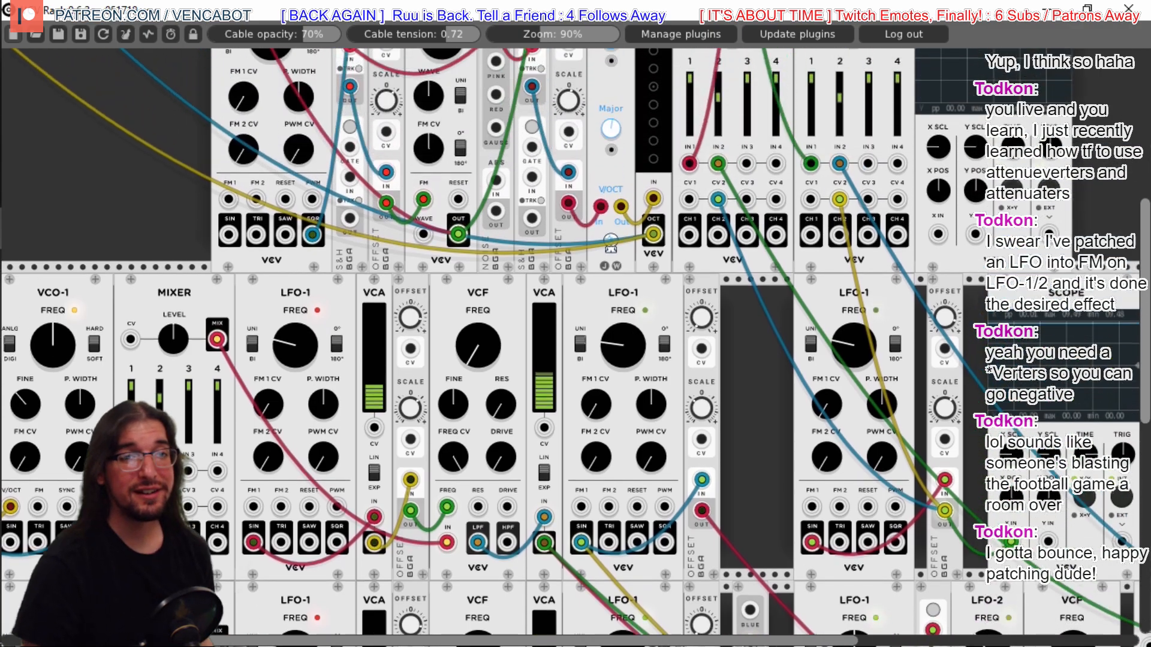
scroll(575, 342, "down", 3)
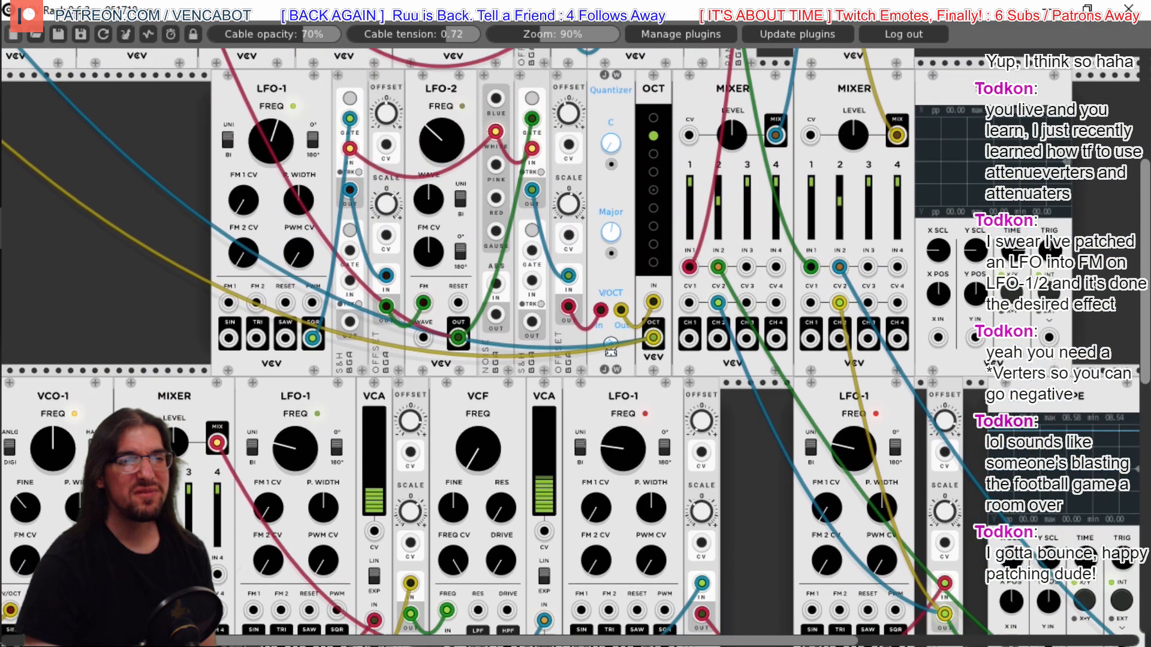
scroll(575, 341, "up", 2)
scroll(576, 341, "up", 7)
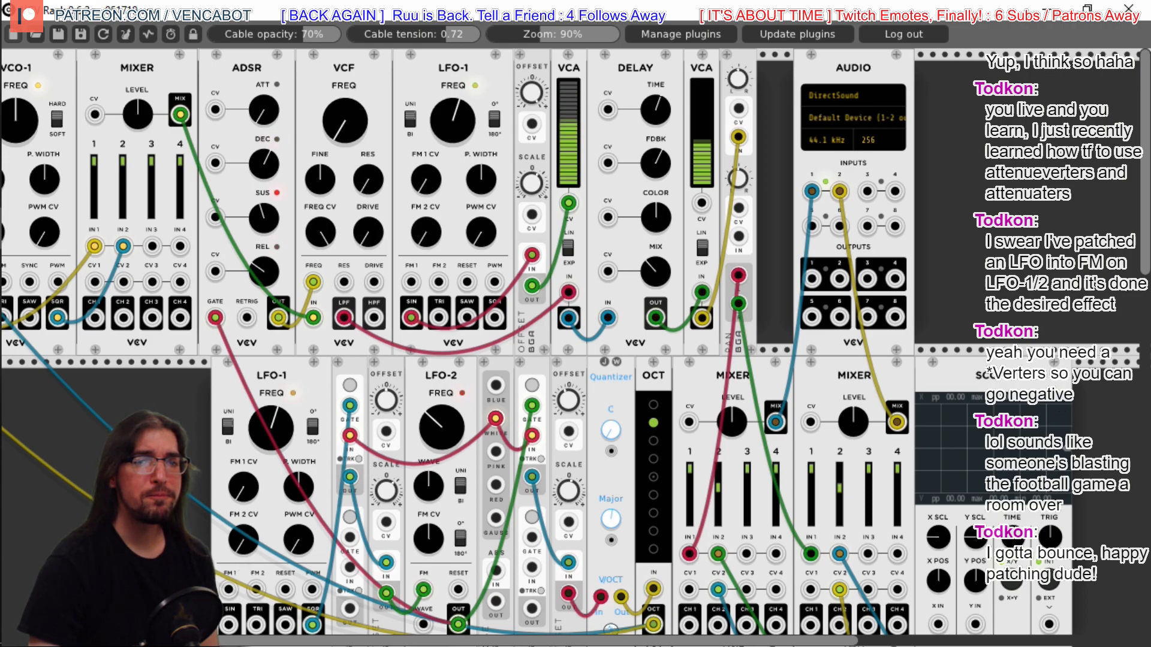
Disconnect the noise-fed VCF's LPF output from the IN 4 inputs of the two lower-row MIXERs
left_click_drag(1144, 238, 1144, 433)
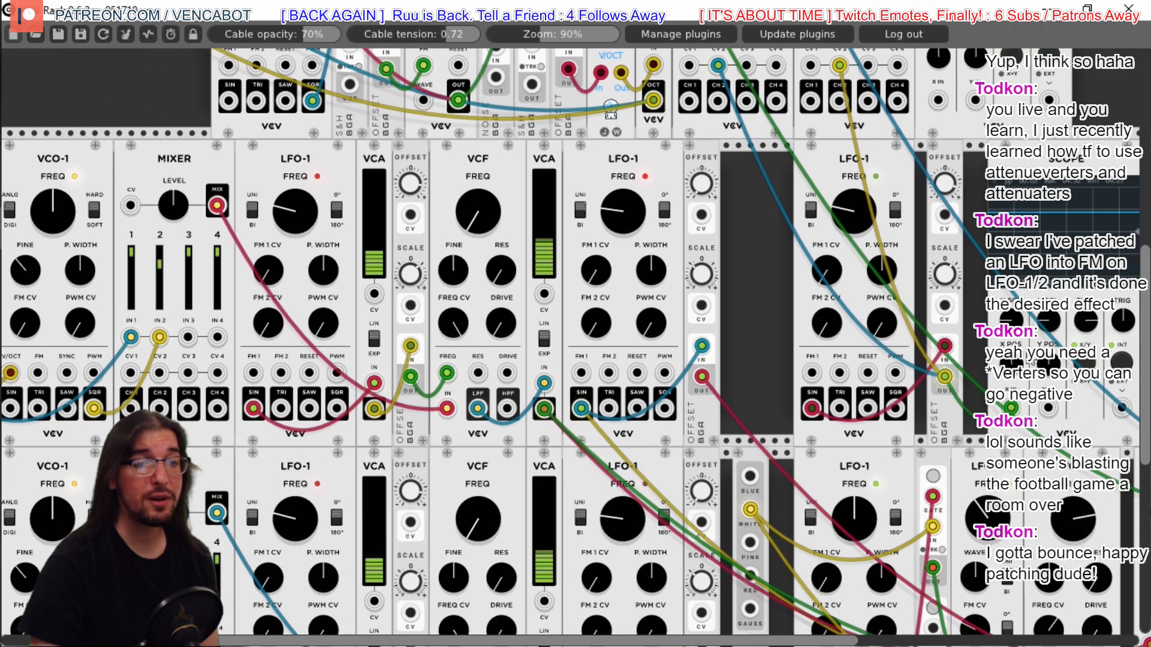
left_click_drag(741, 641, 803, 641)
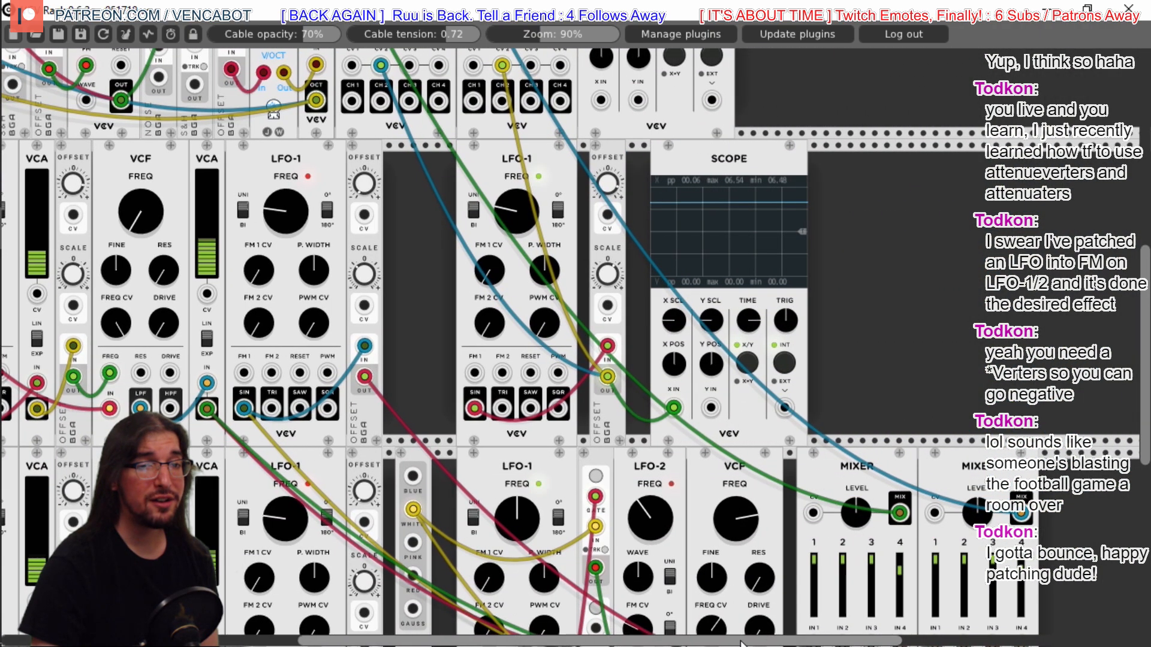
left_click_drag(1144, 406, 1143, 473)
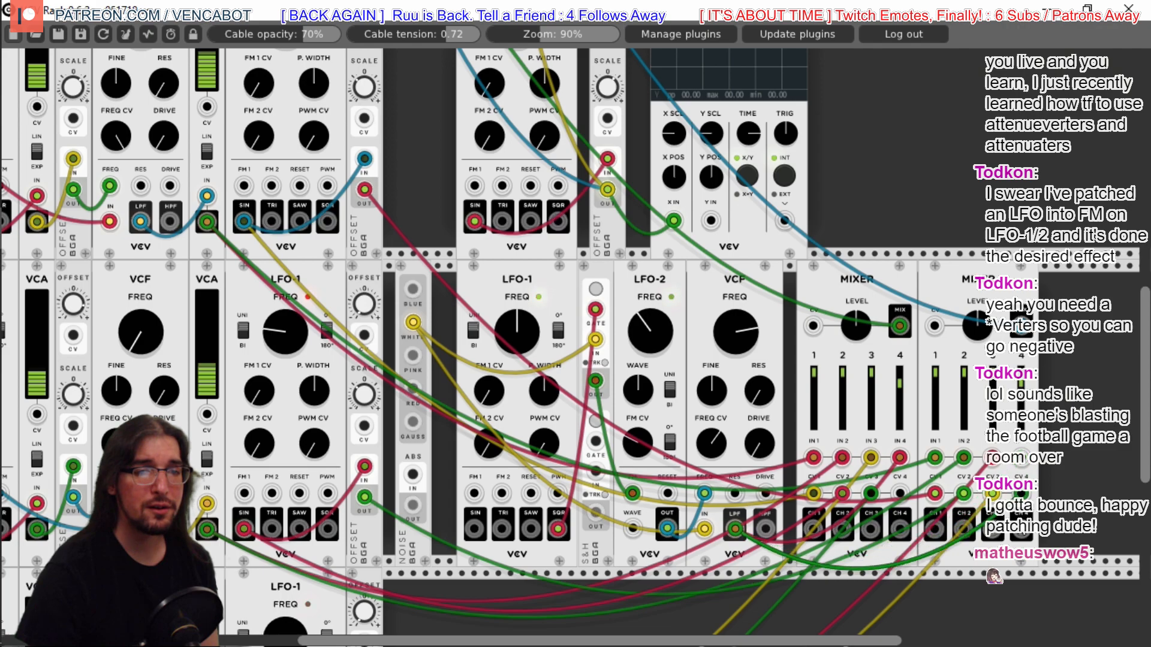
scroll(989, 540, "down", 5)
left_click_drag(900, 296, 918, 389)
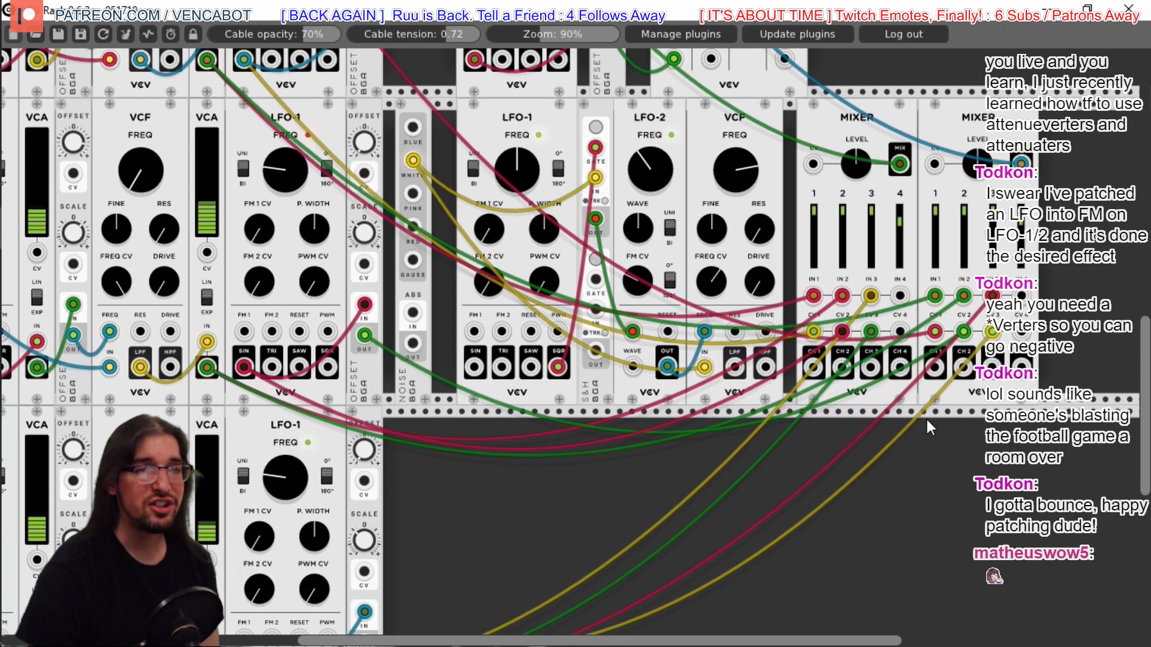
scroll(925, 416, "up", 1)
scroll(575, 341, "up", 5)
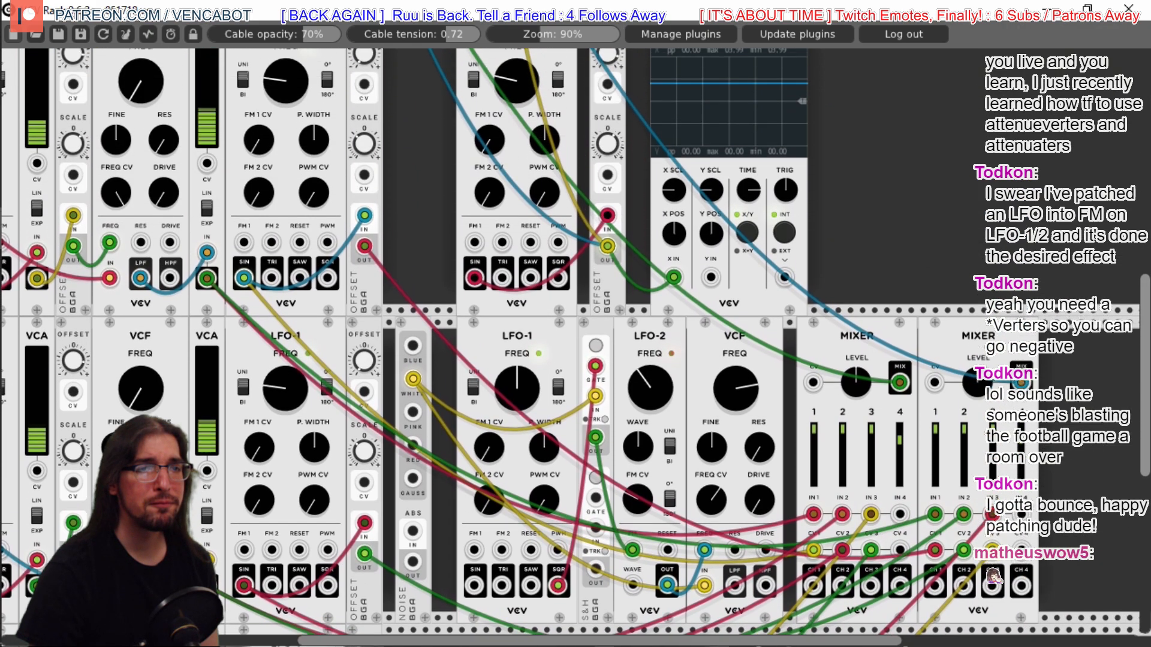
Patch the noise-fed VCF's LPF output into IN 3 of the first upper-row MIXER
scroll(667, 536, "down", 9)
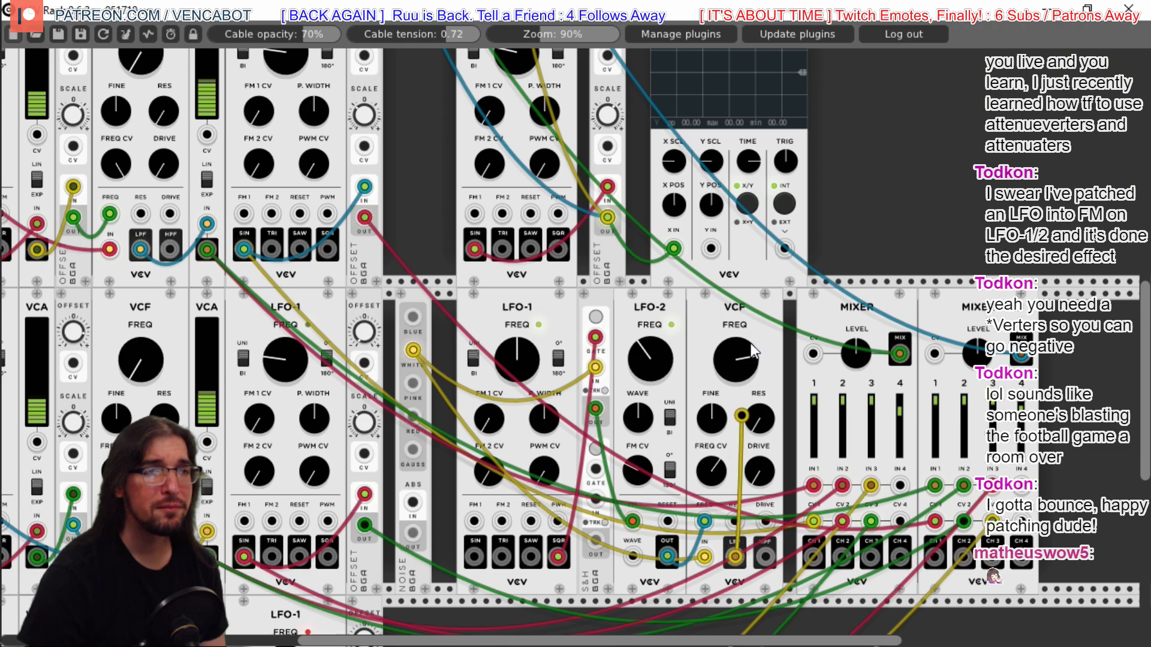
scroll(738, 563, "up", 12)
left_click_drag(527, 267, 410, 261)
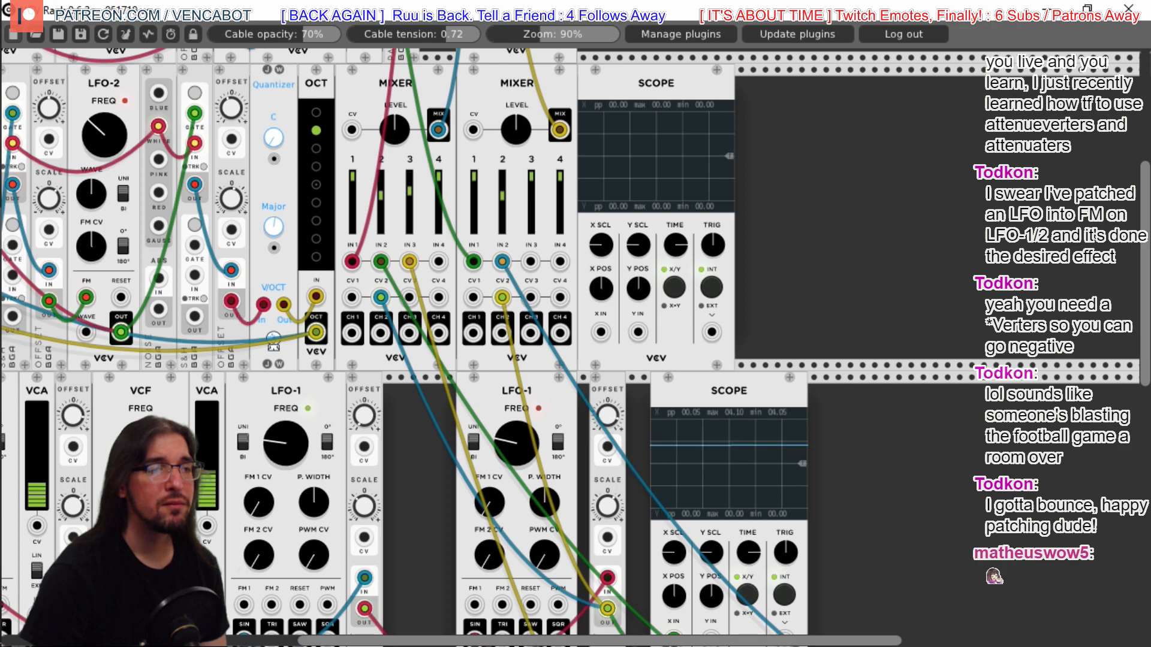
Patch the same VCF's LPF output into IN 3 of the second upper-row MIXER
scroll(575, 342, "down", 2)
scroll(701, 368, "down", 9)
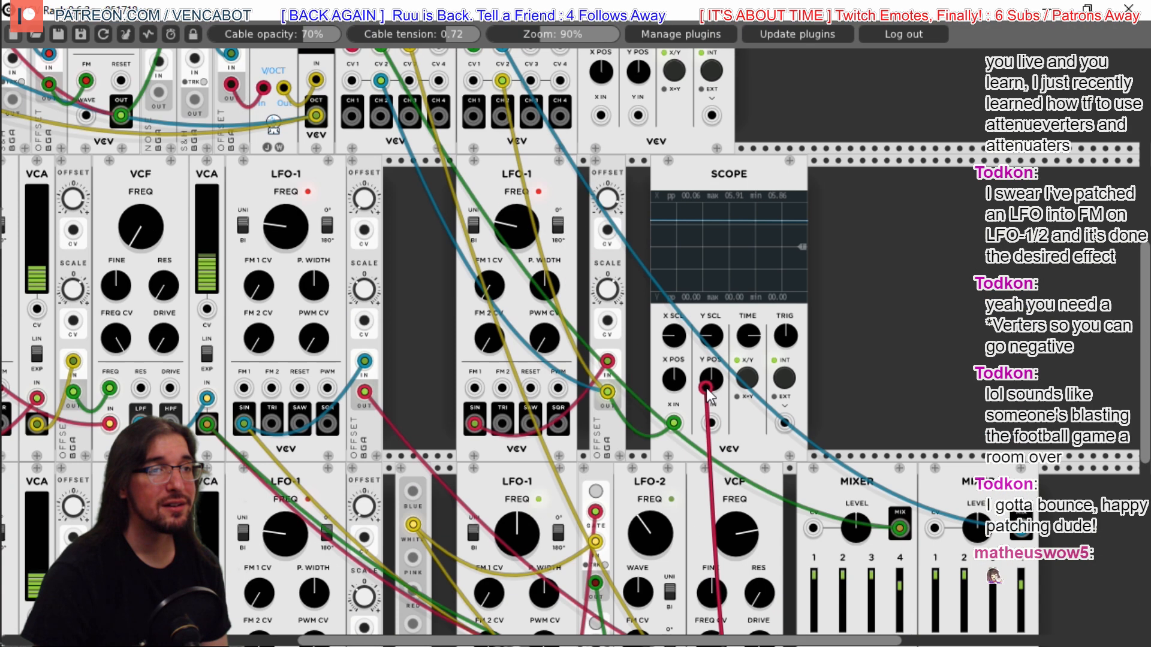
scroll(707, 387, "up", 5)
left_click_drag(543, 150, 530, 90)
scroll(704, 353, "up", 4)
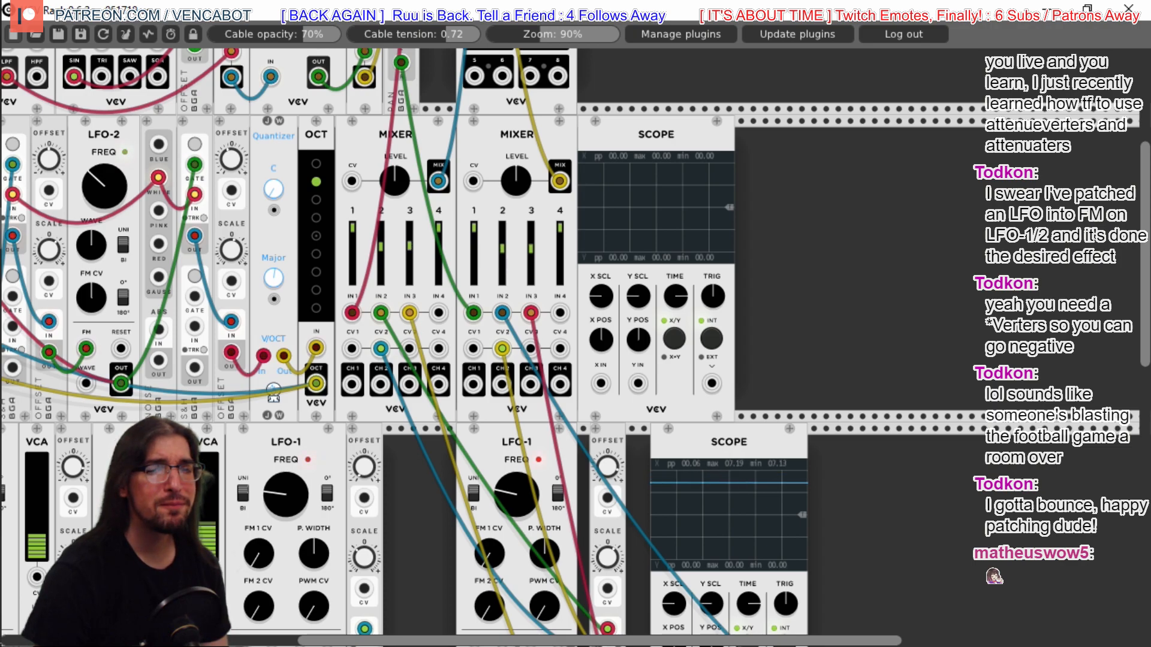
Move the two lower-row MIXERs up into the middle row, past the SCOPE
scroll(479, 342, "down", 5)
scroll(950, 262, "down", 3)
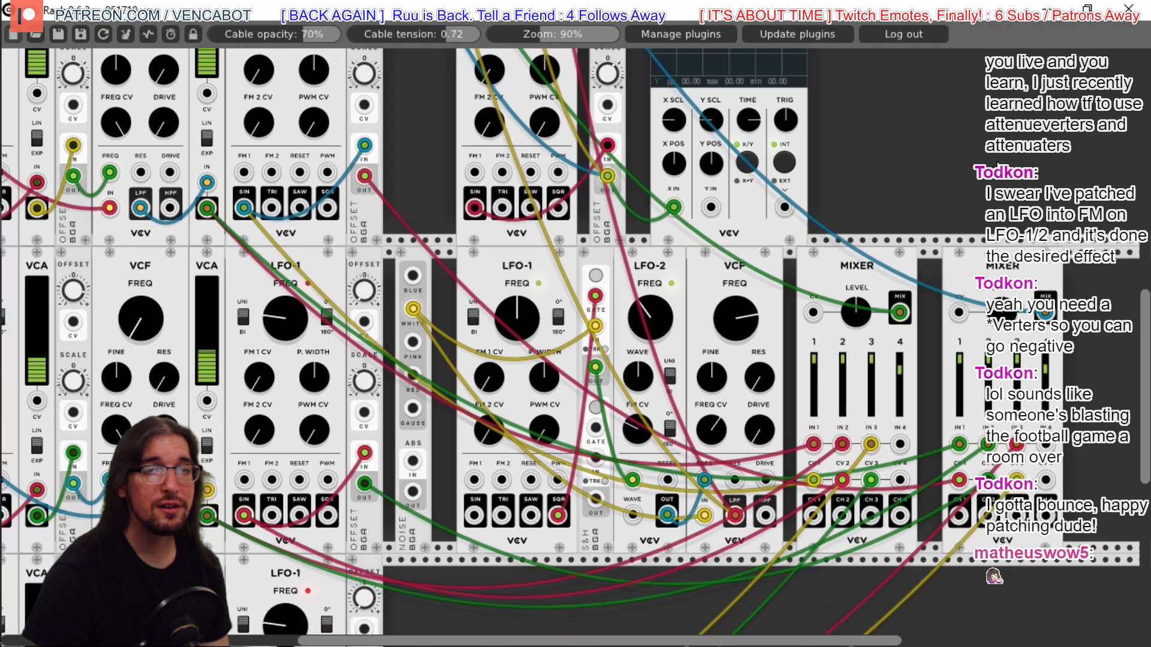
left_click_drag(951, 264, 1011, 108)
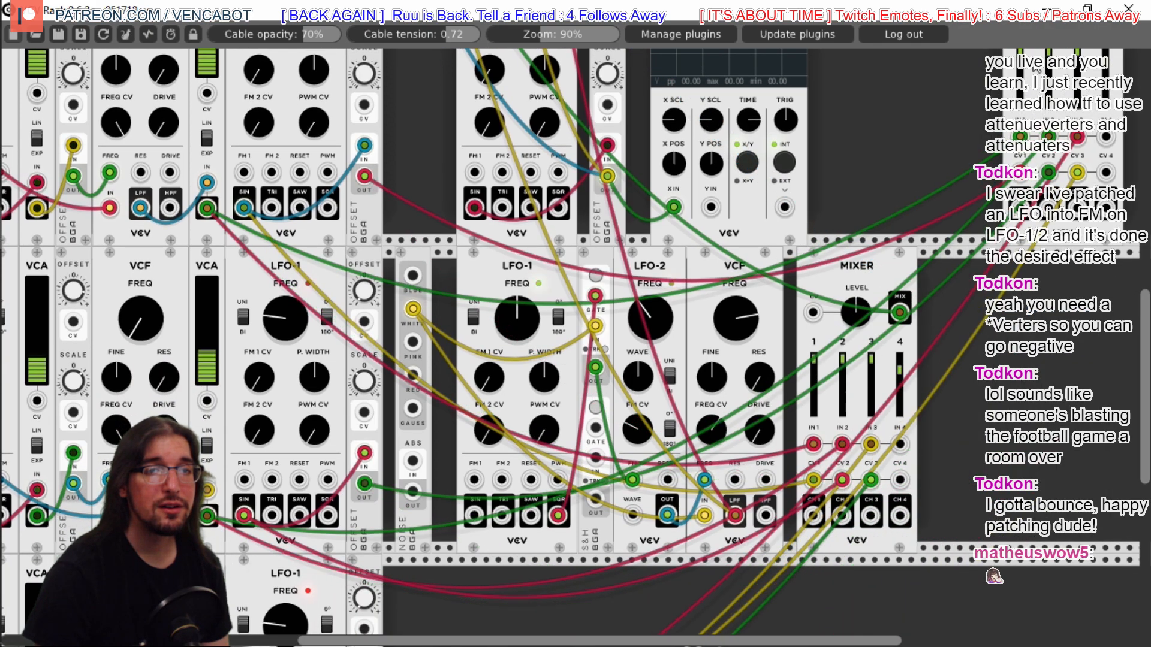
left_click_drag(886, 264, 970, 85)
Add a Fundamental LFO-1 in the freed space and dock it against the noise-fed VCF
right_click(854, 396)
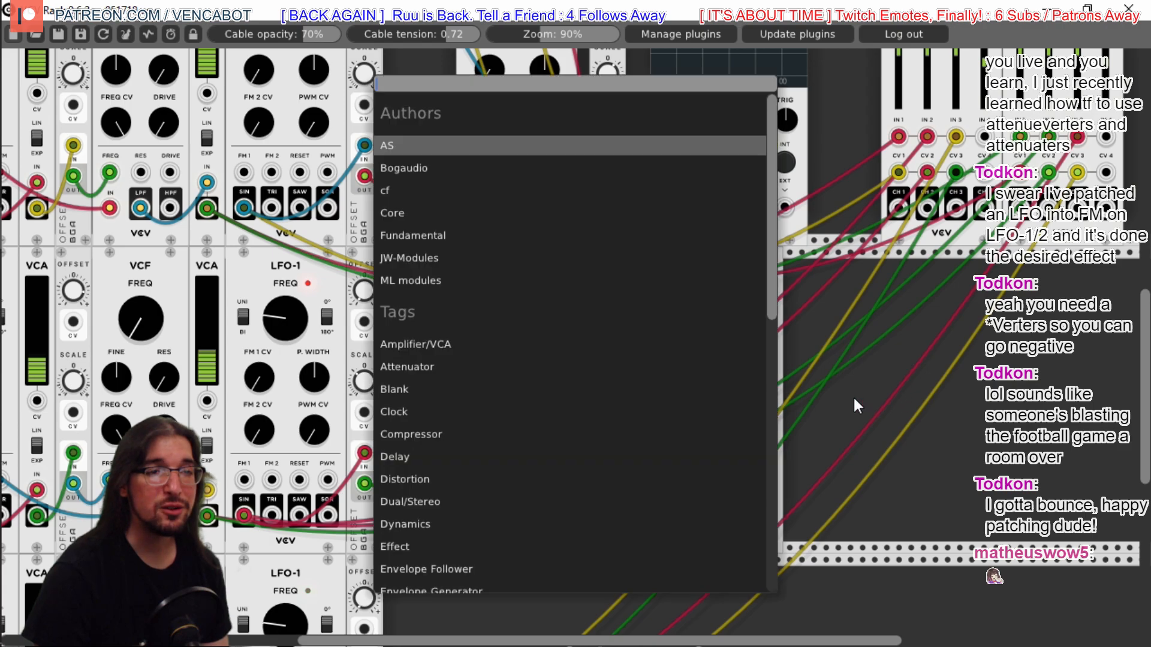
left_click(412, 236)
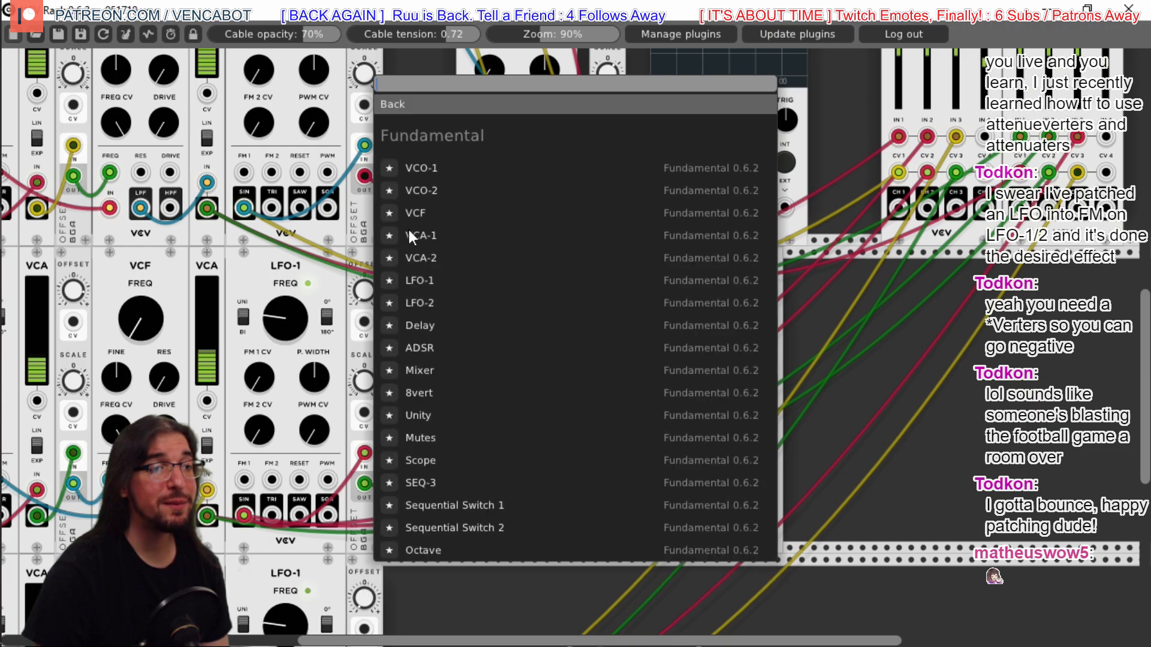
left_click(433, 280)
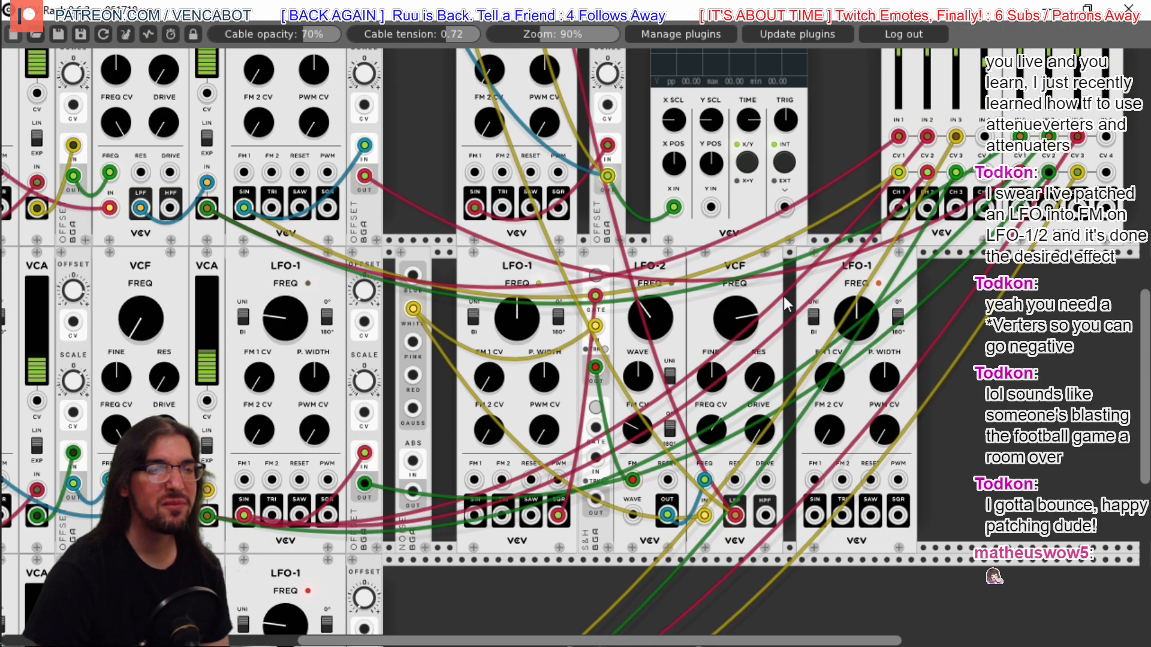
left_click_drag(853, 286, 842, 284)
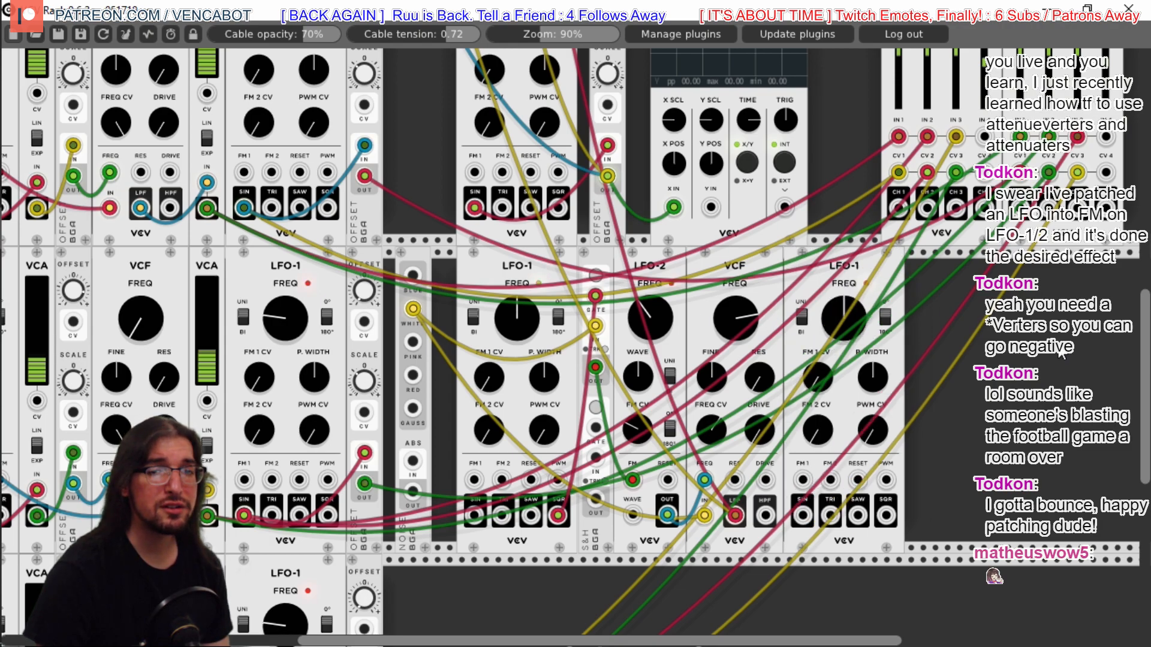
Patch the new LFO-1's SIN output into CV 3 of both upper-row MIXERs and lower its FREQ
scroll(1142, 386, "up", 3)
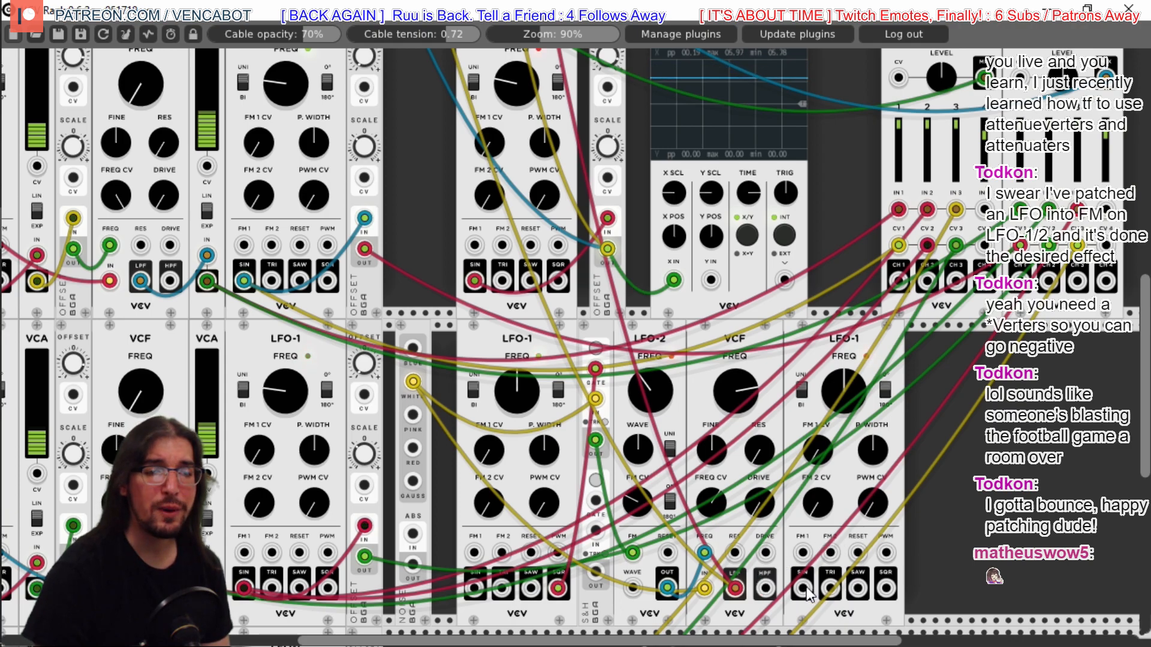
scroll(807, 594, "up", 9)
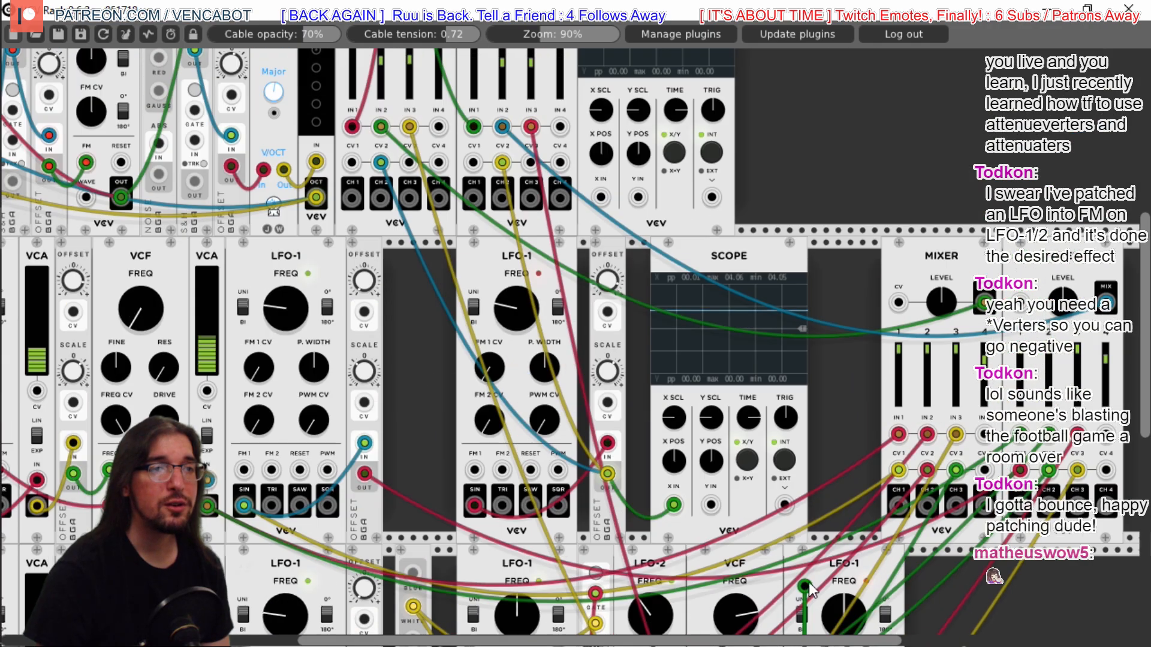
mouse_move(644, 380)
left_mouse_down()
mouse_move(438, 167)
mouse_move(409, 162)
left_mouse_up()
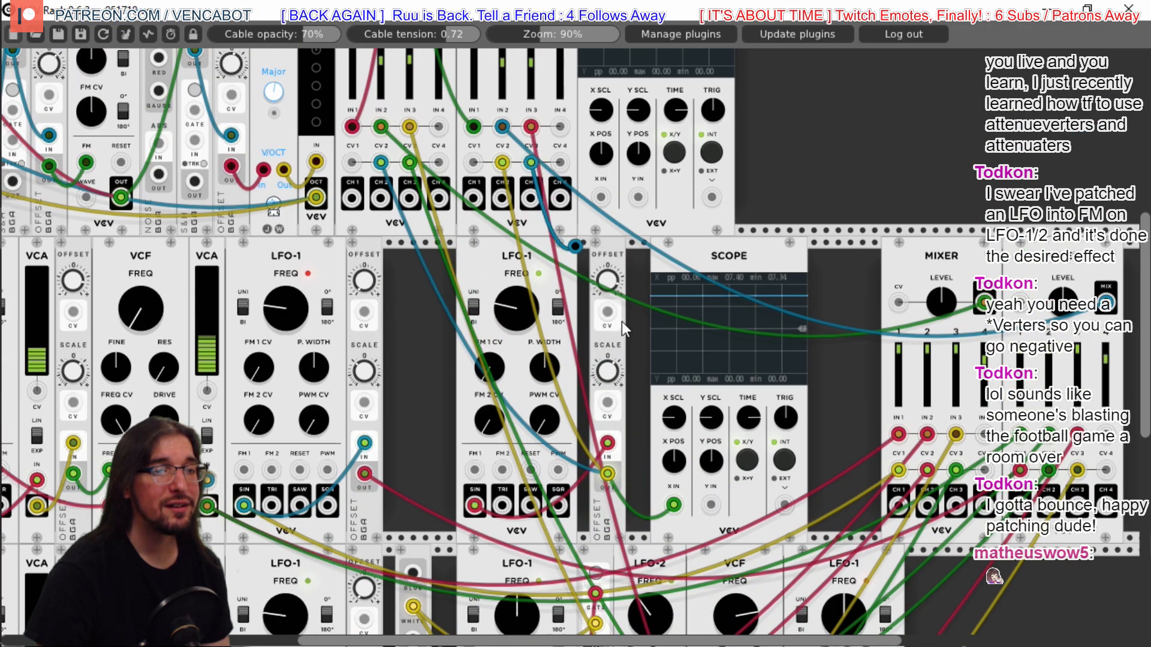
scroll(905, 570, "down", 2)
scroll(907, 565, "down", 4)
left_click_drag(905, 564, 803, 589)
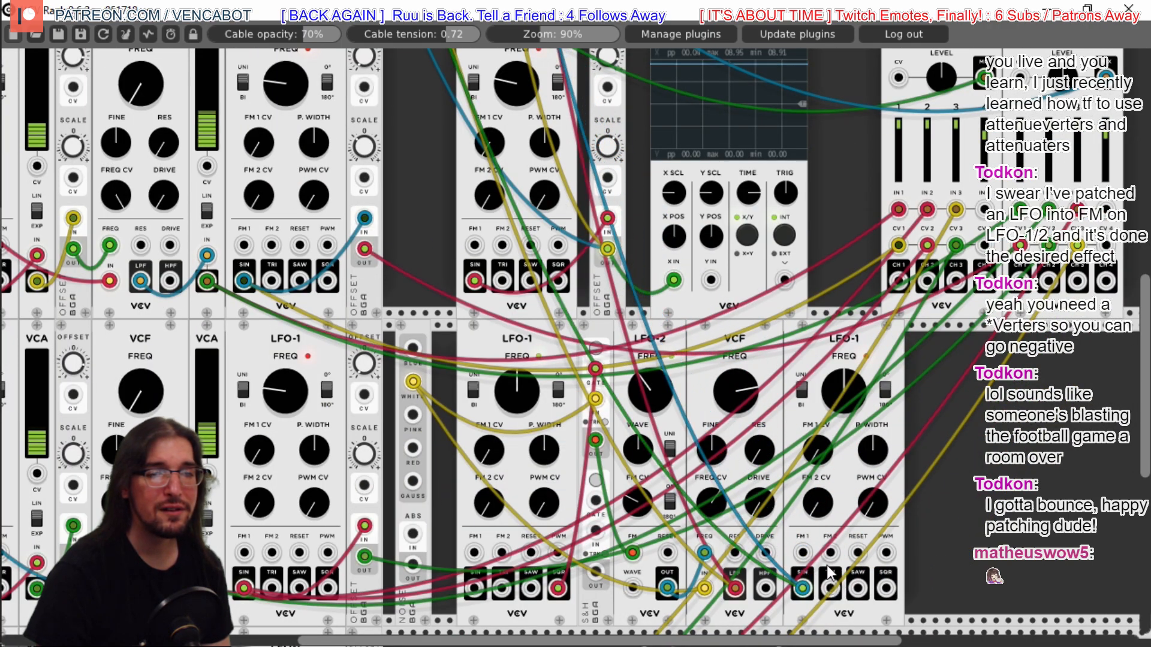
left_click_drag(839, 401, 840, 447)
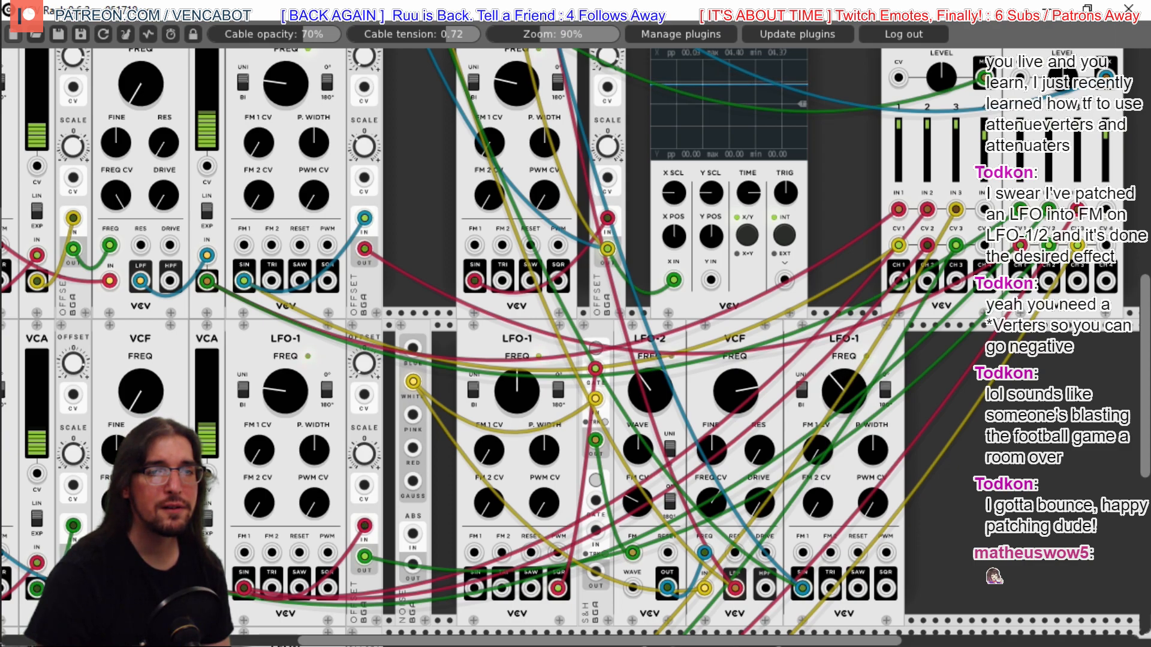
left_click_drag(842, 392, 842, 406)
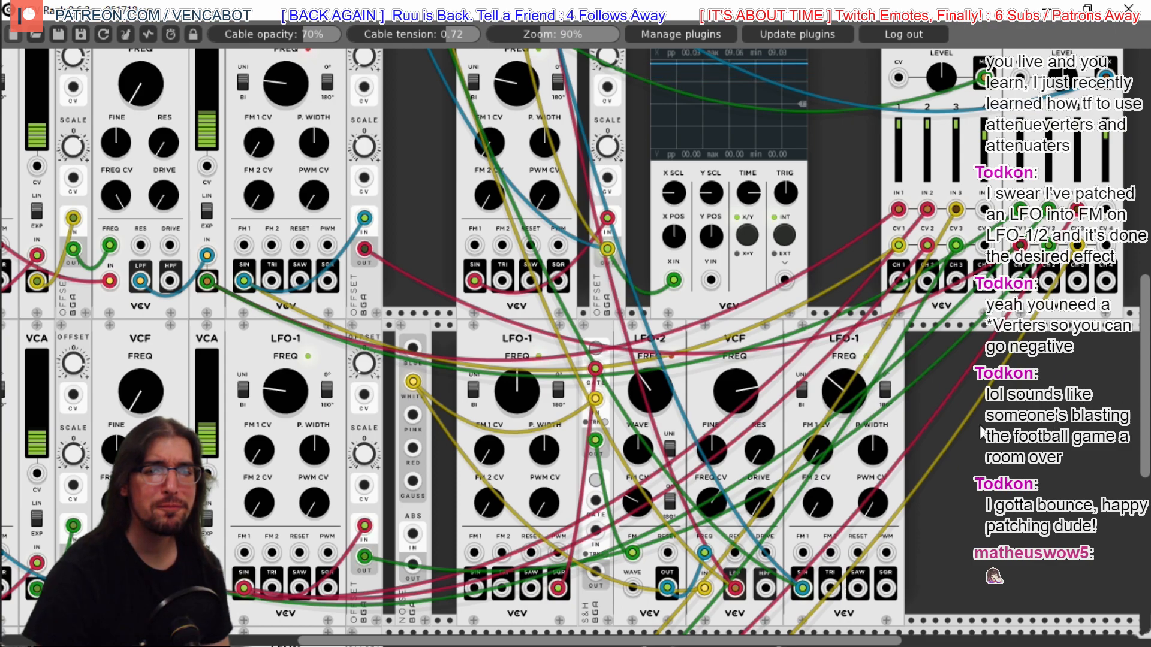
Add a Bogaudio OFFSET module in the lower row near the new LFO-1
right_click(981, 458)
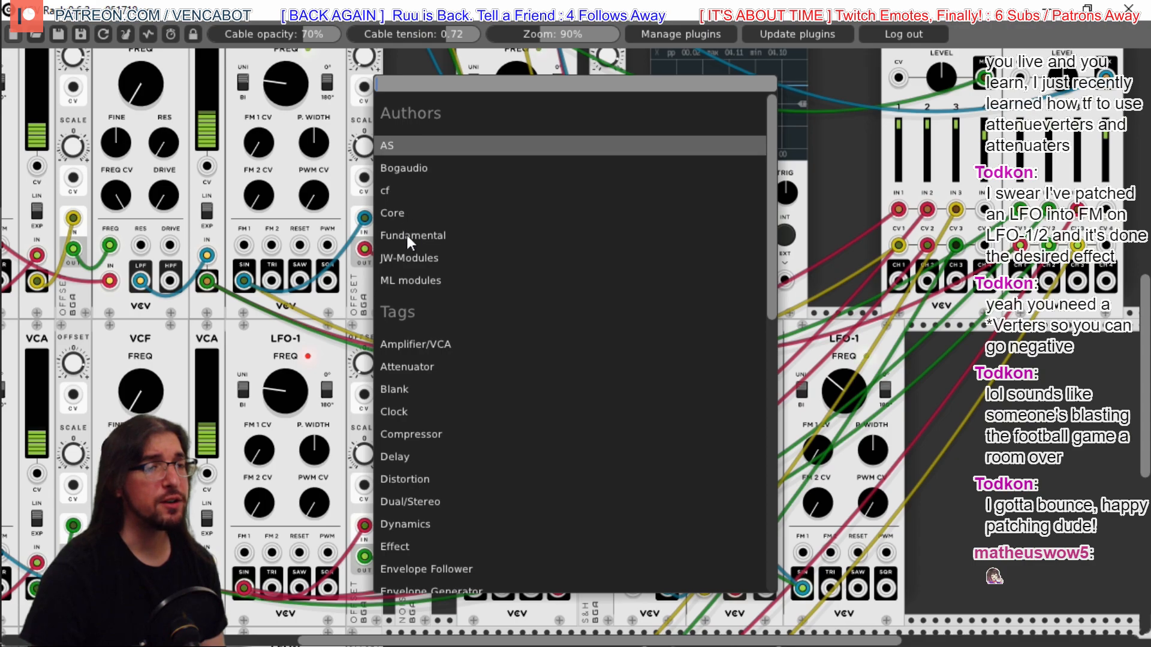
left_click(404, 168)
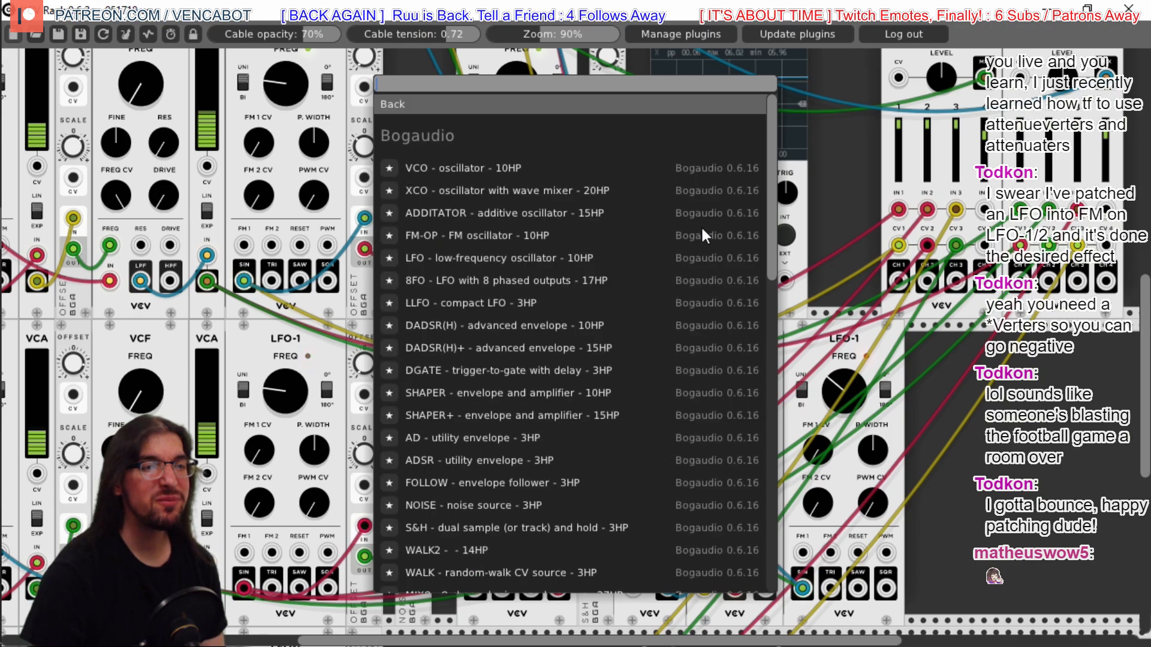
left_click_drag(769, 240, 769, 552)
left_click(494, 466)
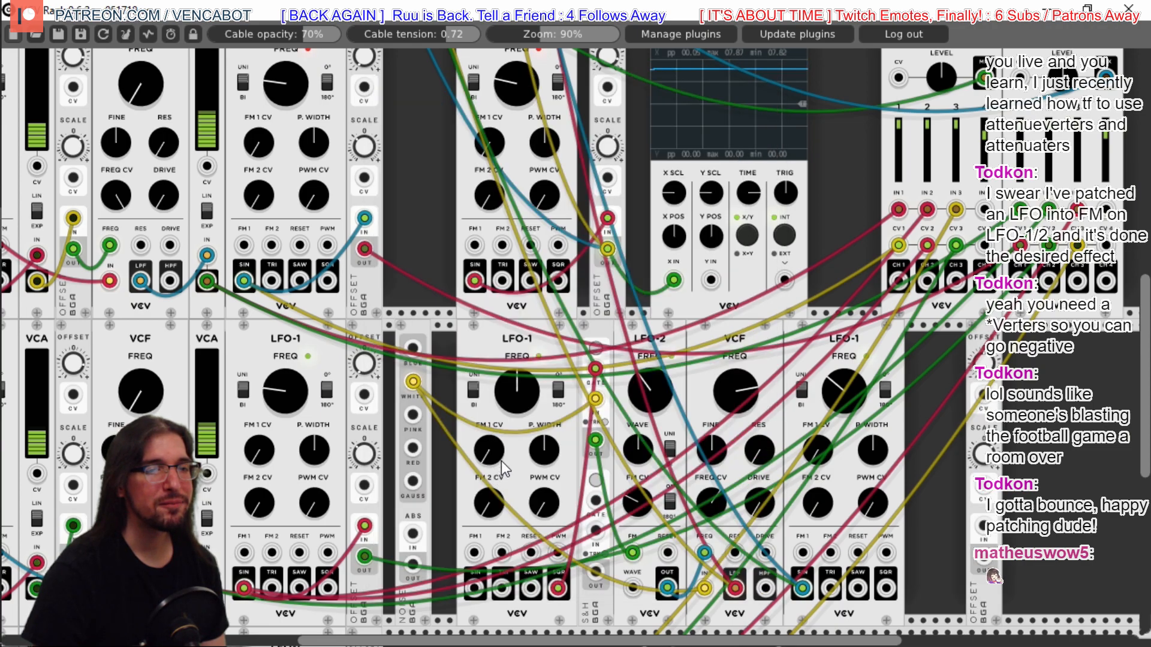
Move both CV 3 cables to the new OFFSET module's OUT and patch LFO-1's SIN into its IN
left_click_drag(802, 588, 984, 567)
left_click_drag(803, 589, 983, 558)
left_click_drag(802, 589, 983, 527)
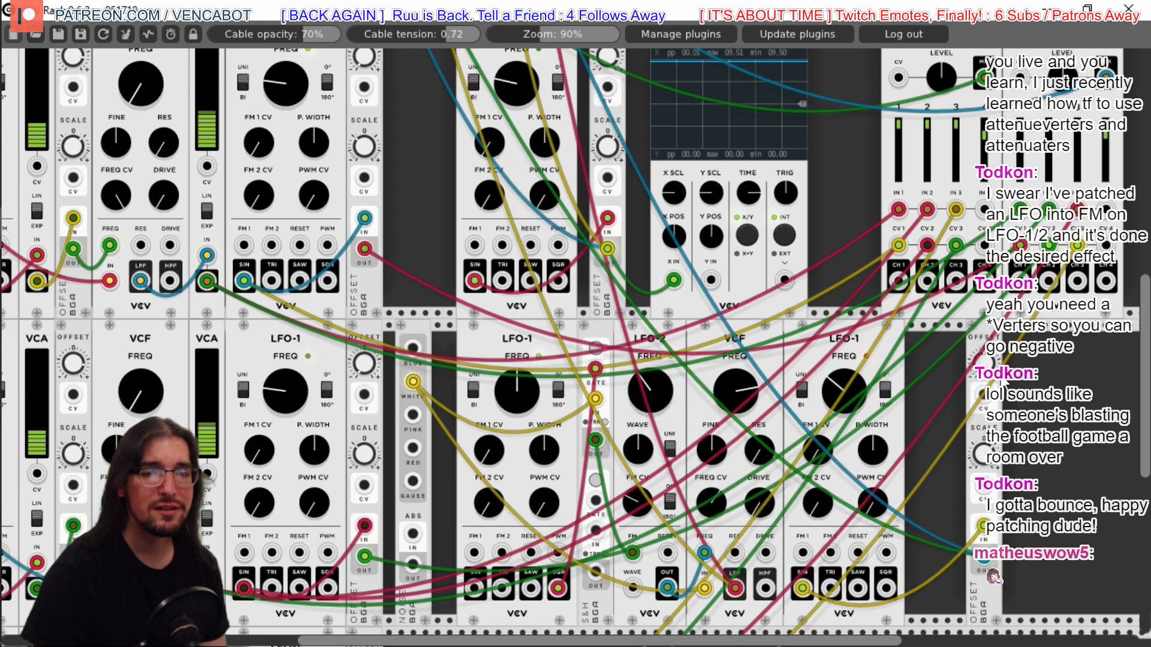
Dock the new OFFSET module against LFO-1 and nudge its OFFSET knob slightly
left_click_drag(975, 343, 916, 344)
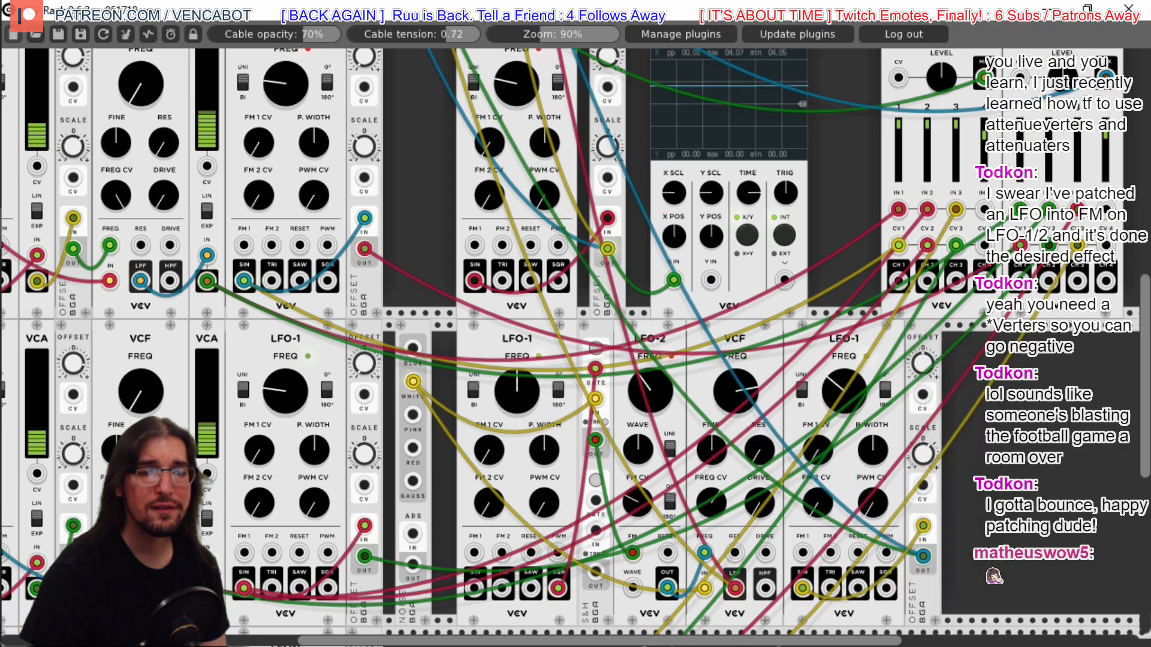
left_click_drag(922, 362, 922, 357)
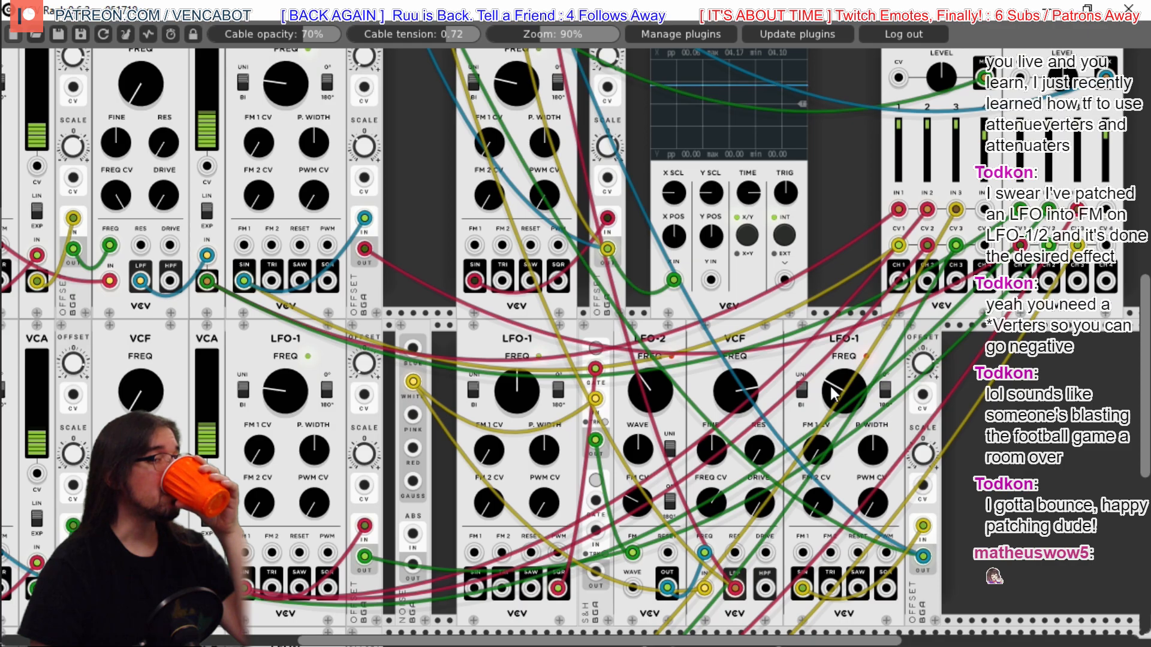
Lower the FREQ of the lower-row LFO-2 and nudge the FREQ of the VCF beside it
scroll(832, 392, "up", 2)
scroll(576, 342, "up", 10)
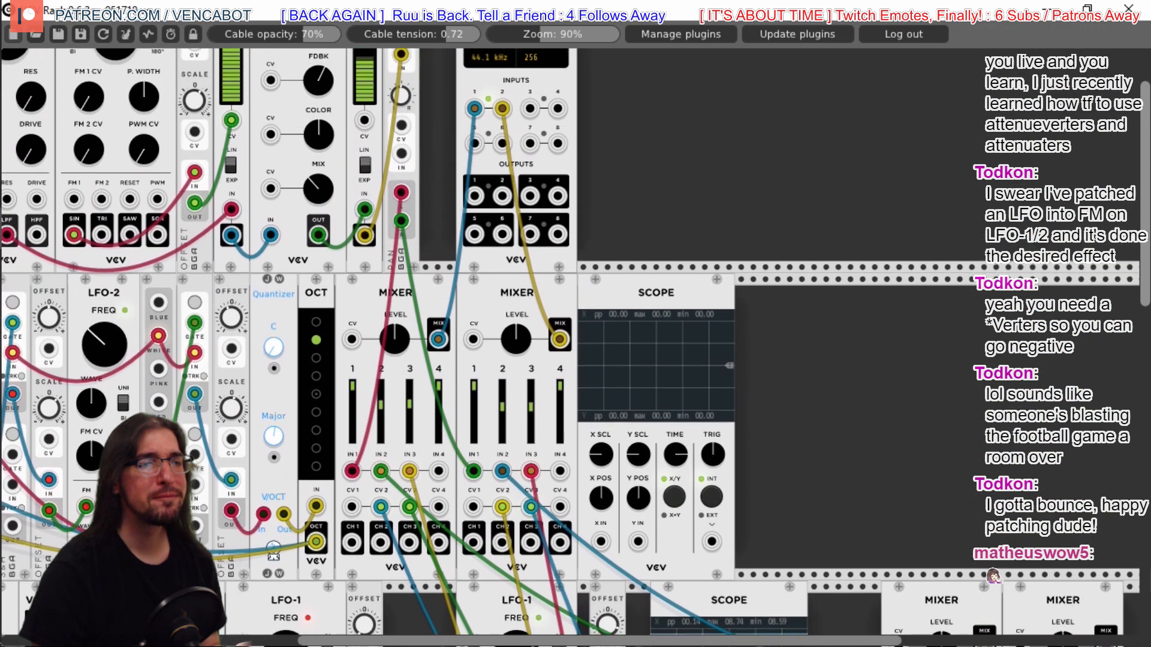
scroll(576, 342, "up", 1)
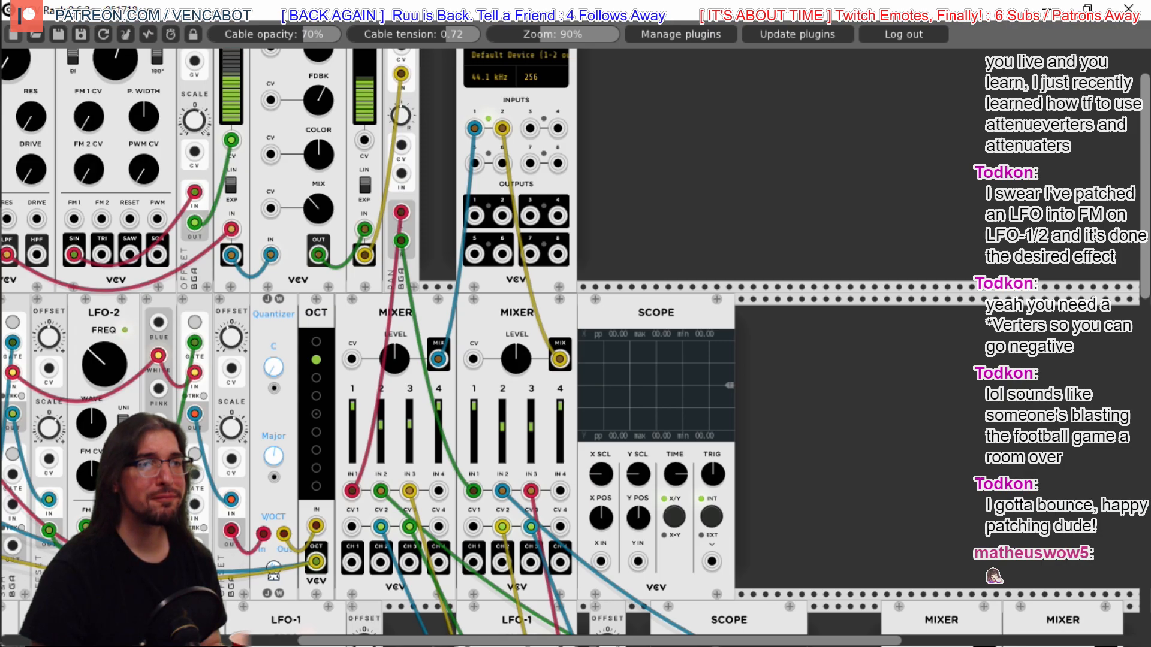
scroll(575, 342, "down", 4)
scroll(575, 342, "down", 8)
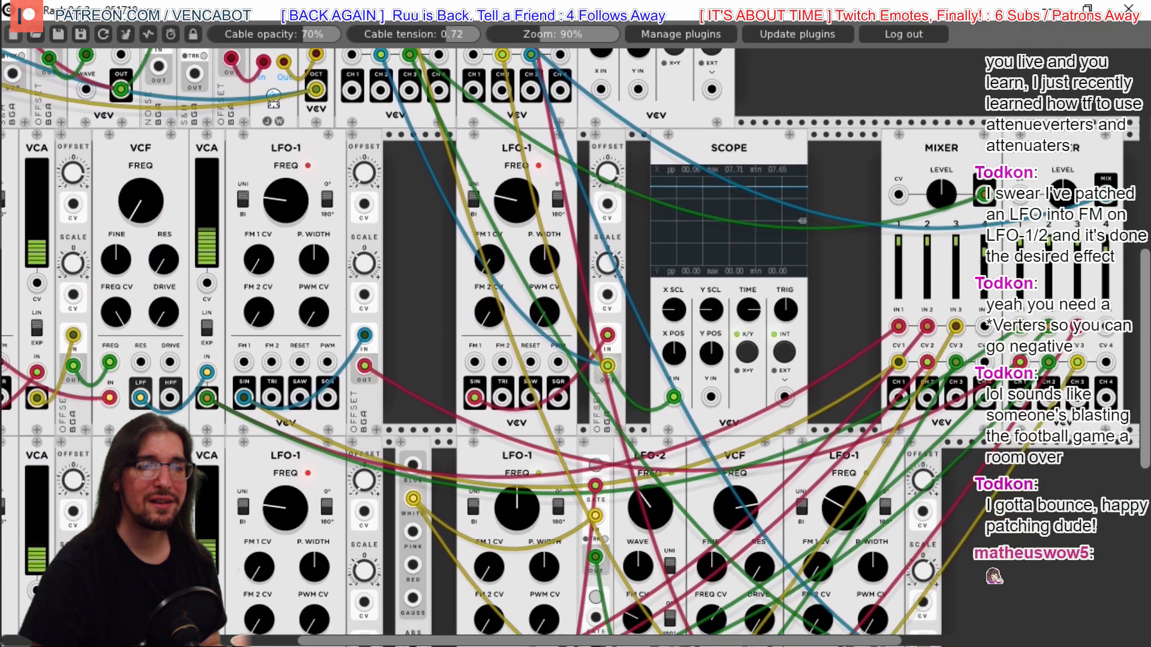
scroll(659, 456, "down", 3)
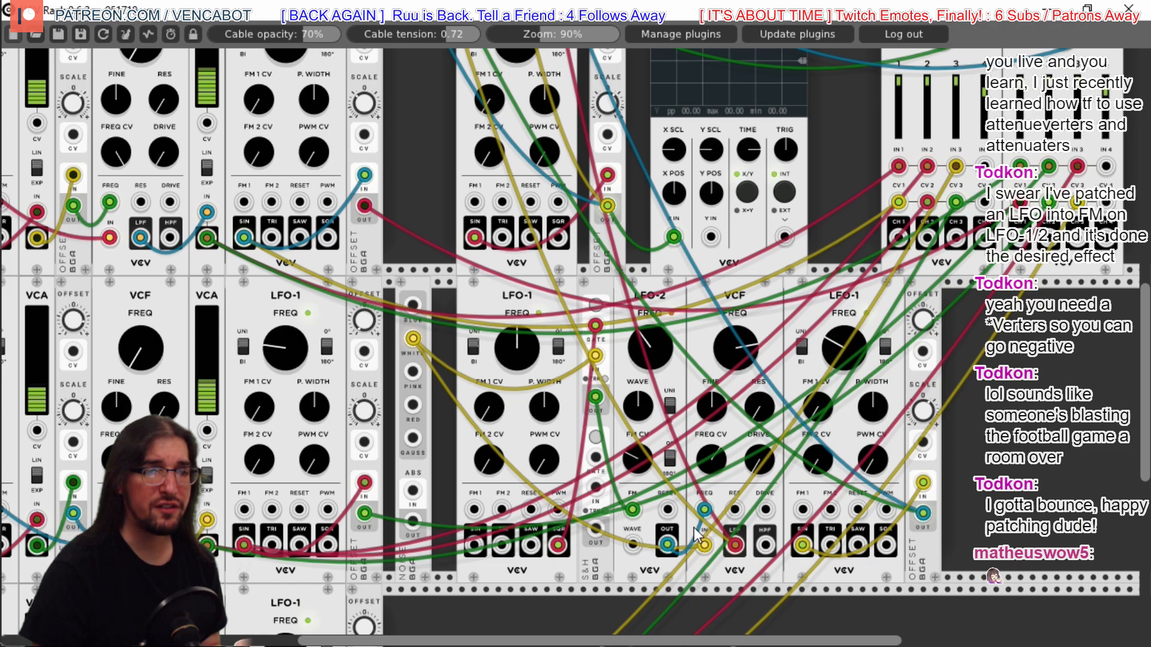
left_click_drag(655, 347, 655, 350)
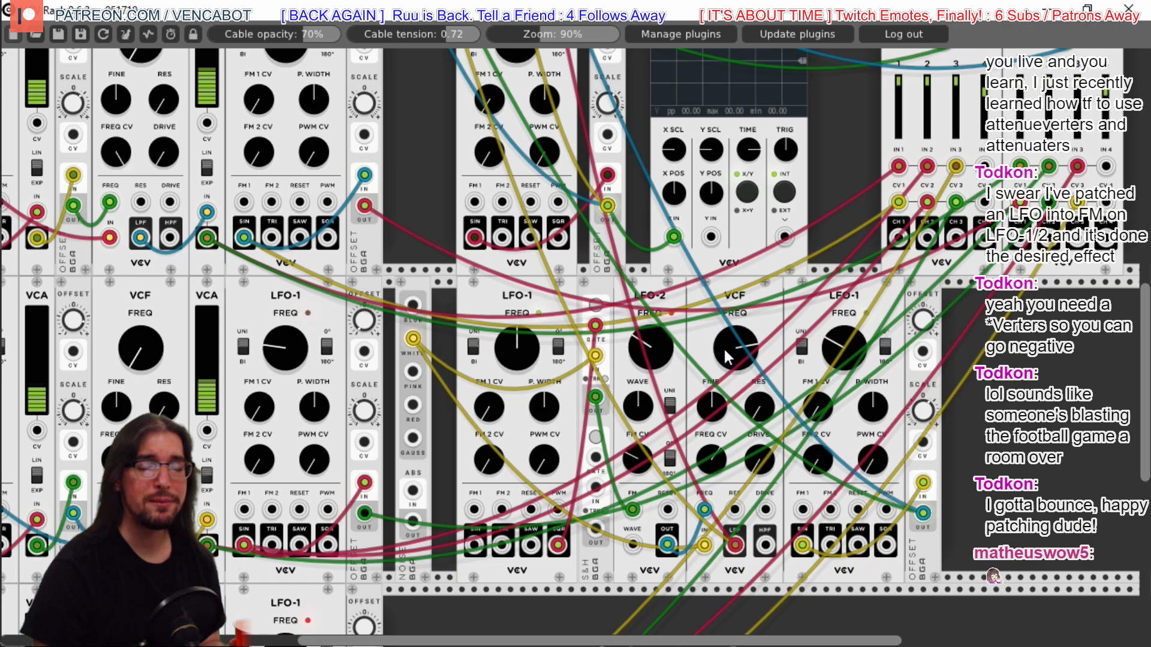
left_click_drag(724, 350, 725, 349)
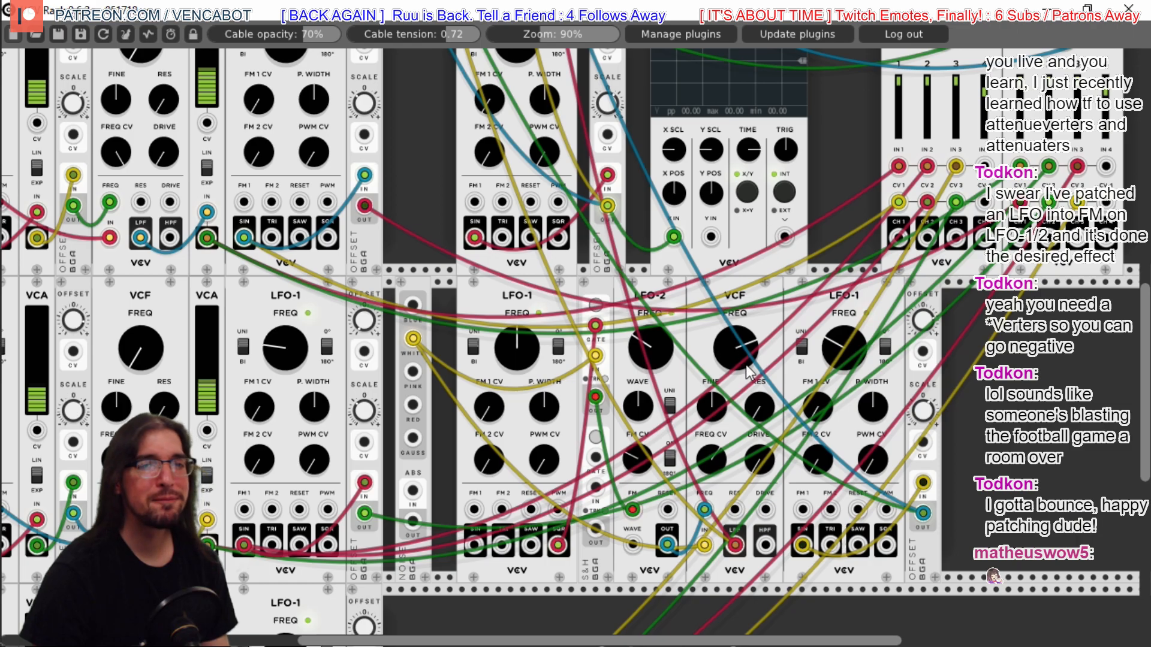
Lower the channel 3 fader slightly on both upper-row MIXERs
left_click_drag(1145, 373, 1145, 235)
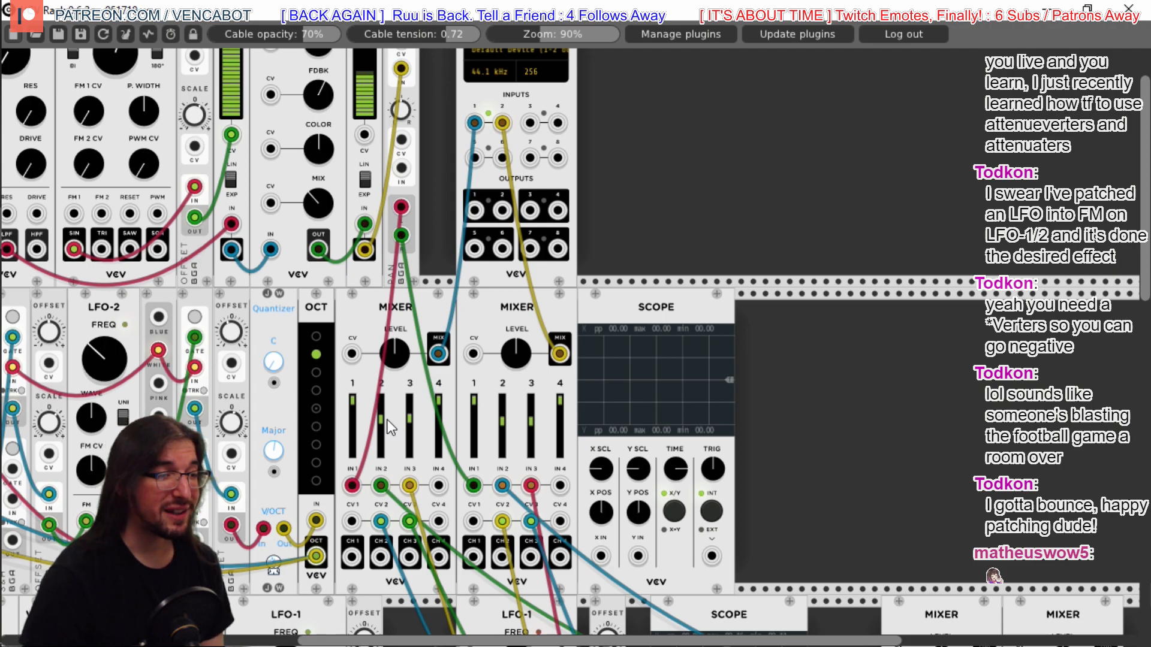
left_click_drag(411, 422, 411, 426)
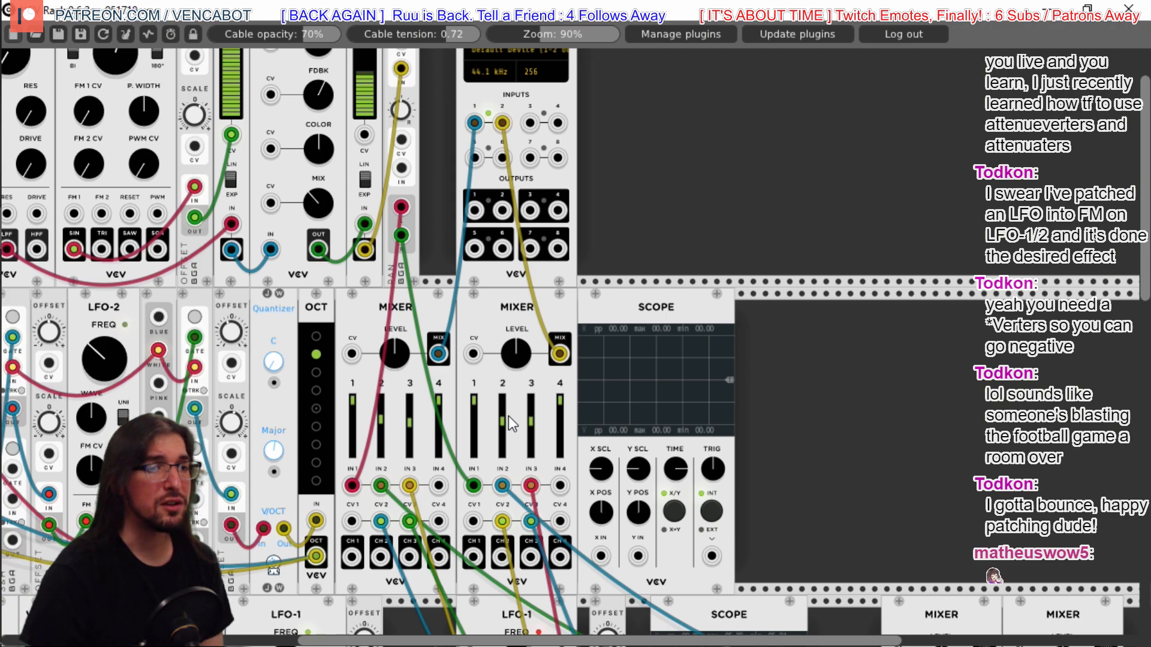
left_click_drag(531, 422, 531, 424)
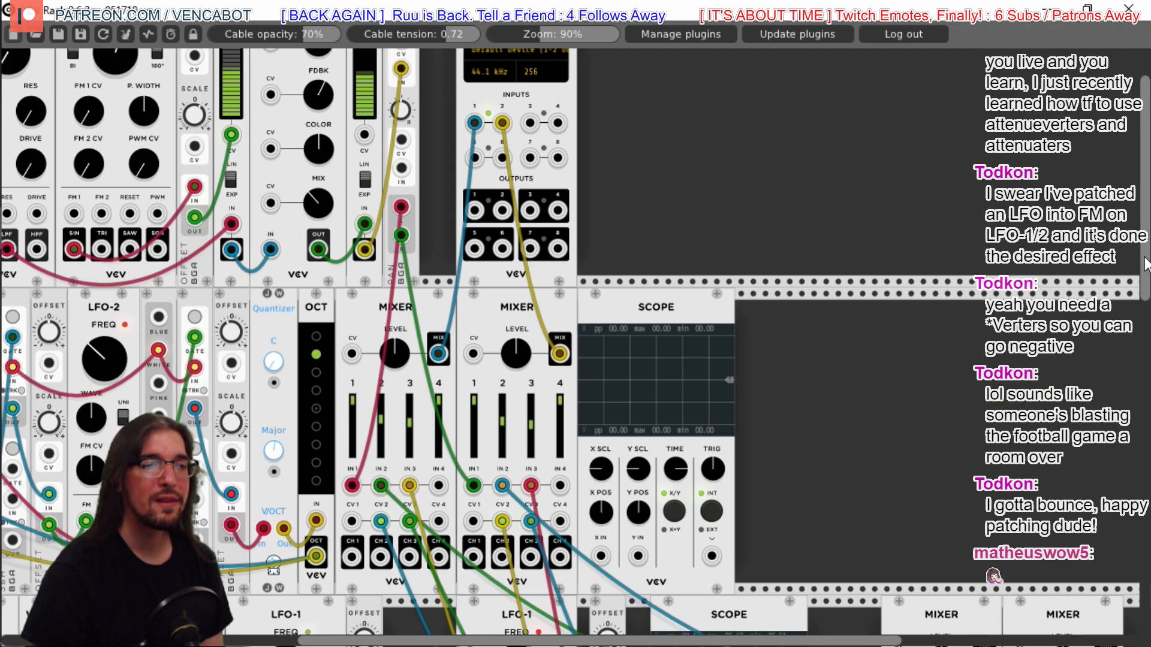
Check the cabling between the lower-row modules and the two upper-row MIXERs
scroll(1145, 192, "down", 1)
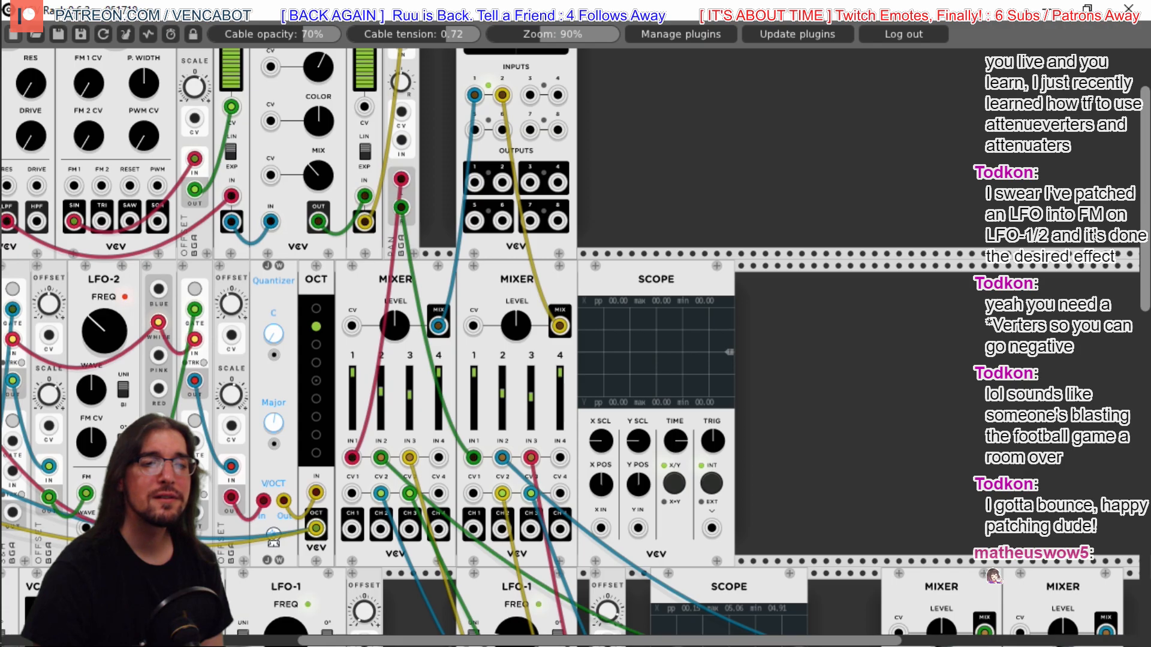
scroll(1145, 192, "down", 2)
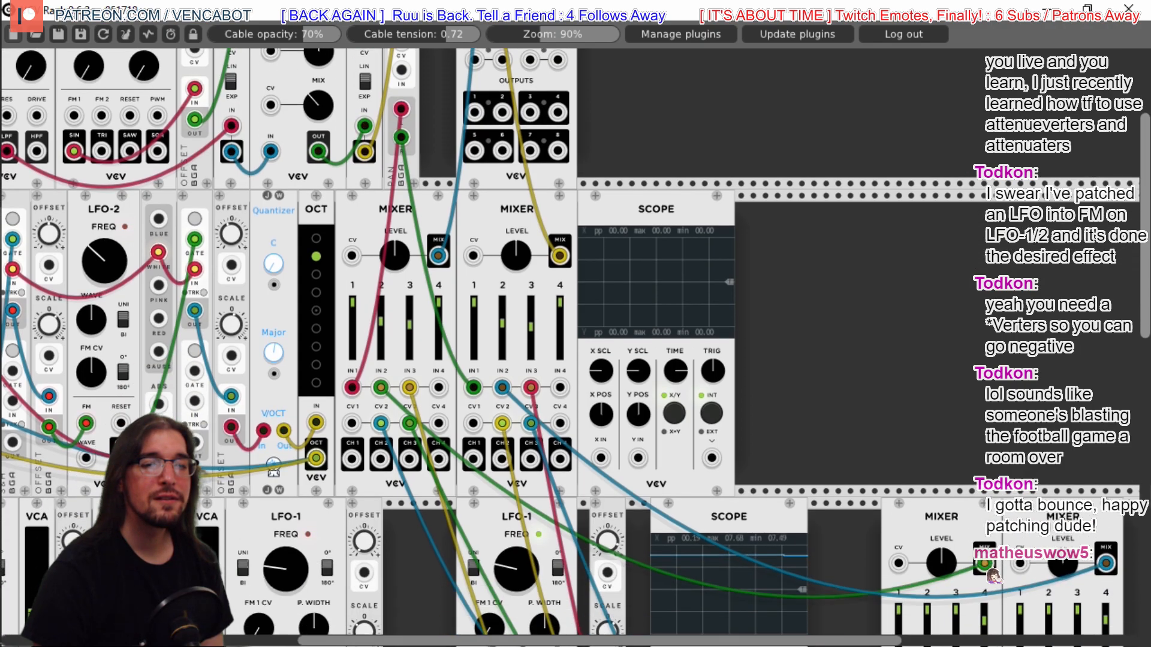
scroll(575, 342, "down", 10)
scroll(575, 342, "down", 1)
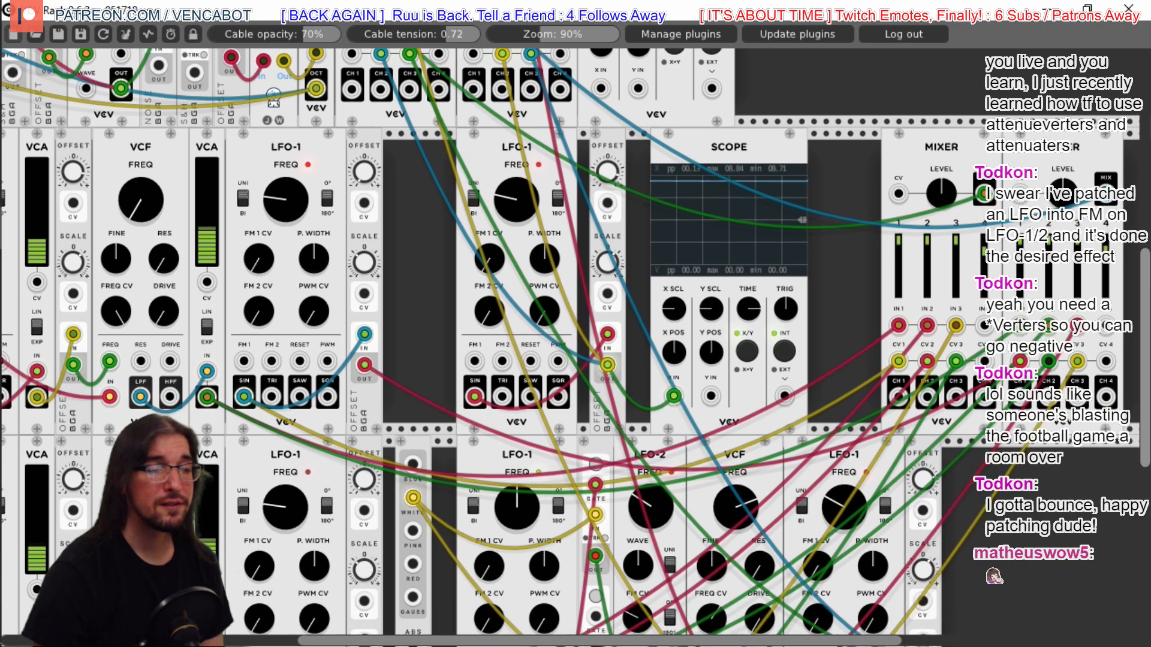
scroll(575, 342, "down", 2)
scroll(668, 332, "up", 10)
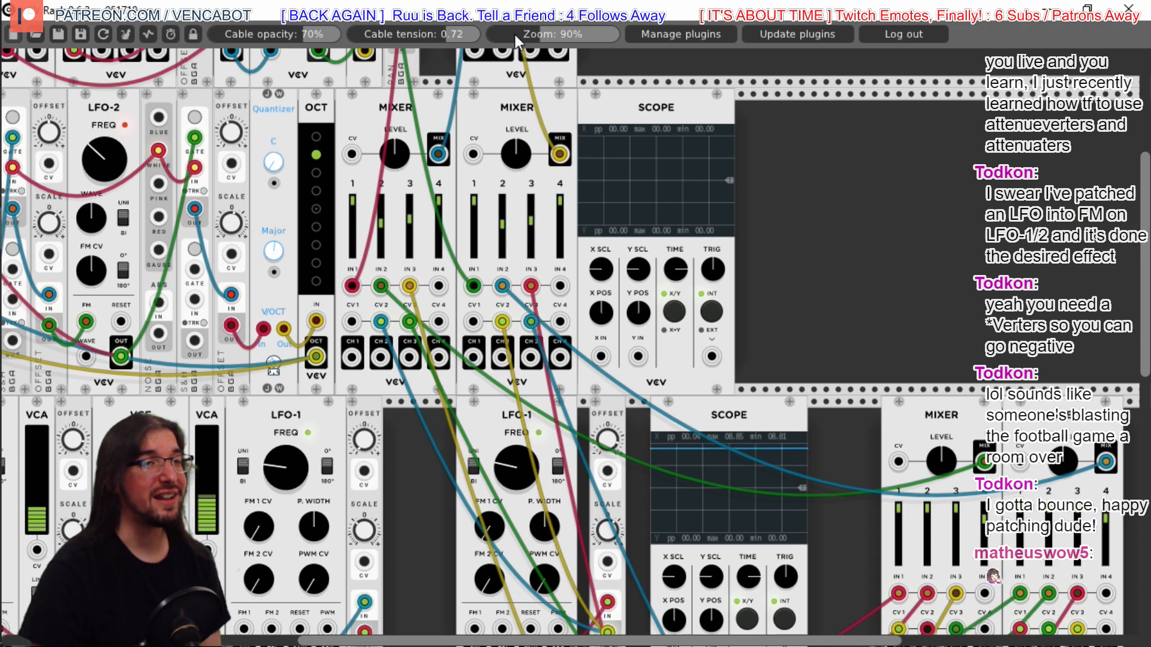
Delete both SCOPE modules, the one beside the lower-row LFO-1 and the one beside the upper-row MIXERs
left_click_drag(534, 31, 516, 32)
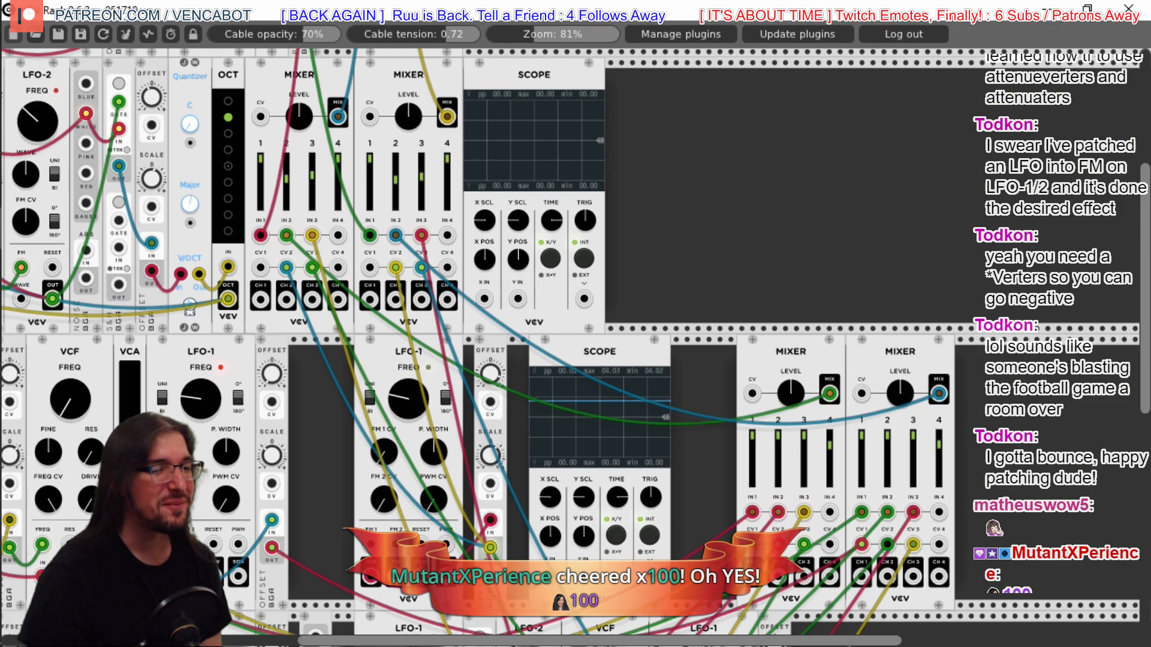
left_click_drag(517, 643, 381, 643)
right_click(831, 437)
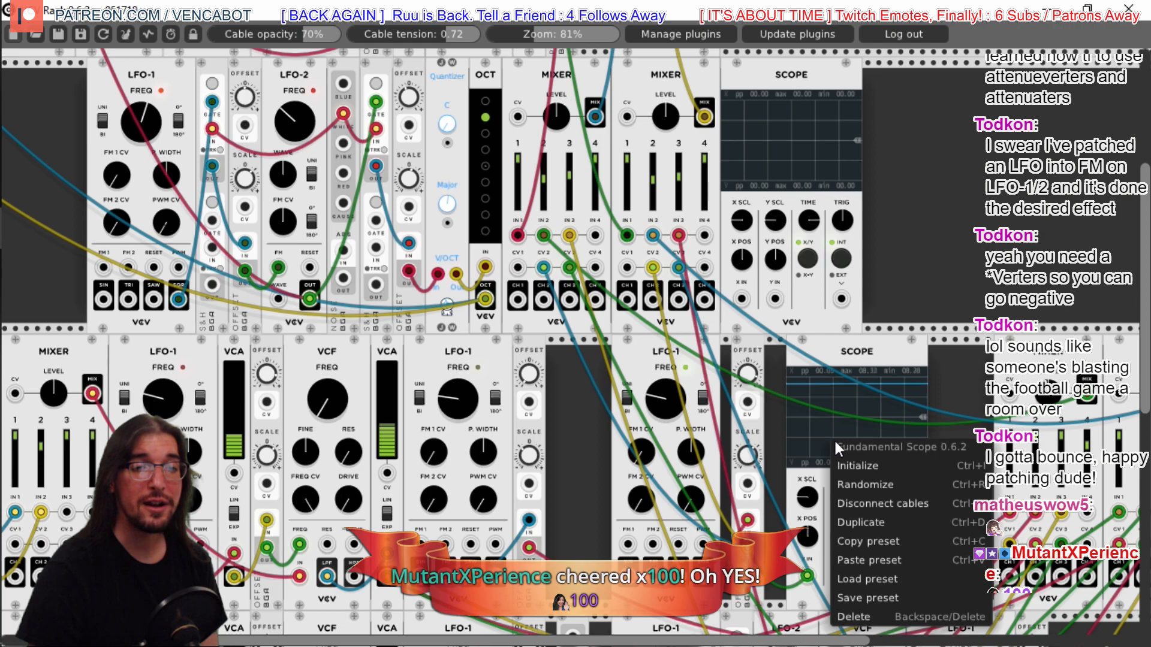
left_click(876, 611)
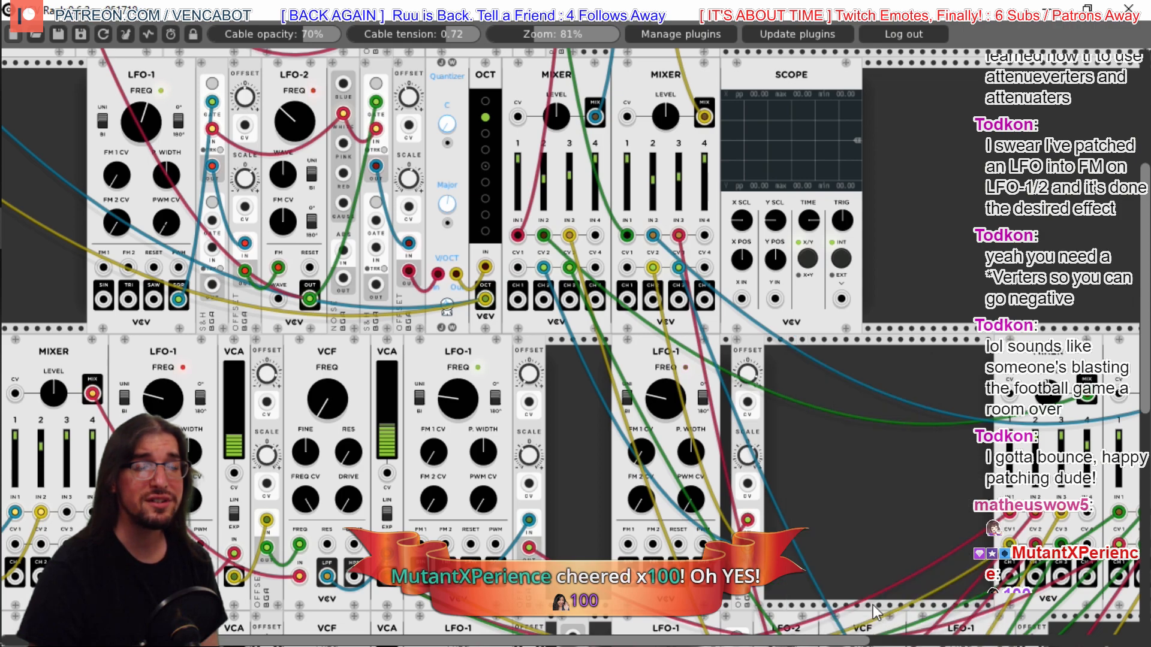
scroll(792, 360, "up", 5)
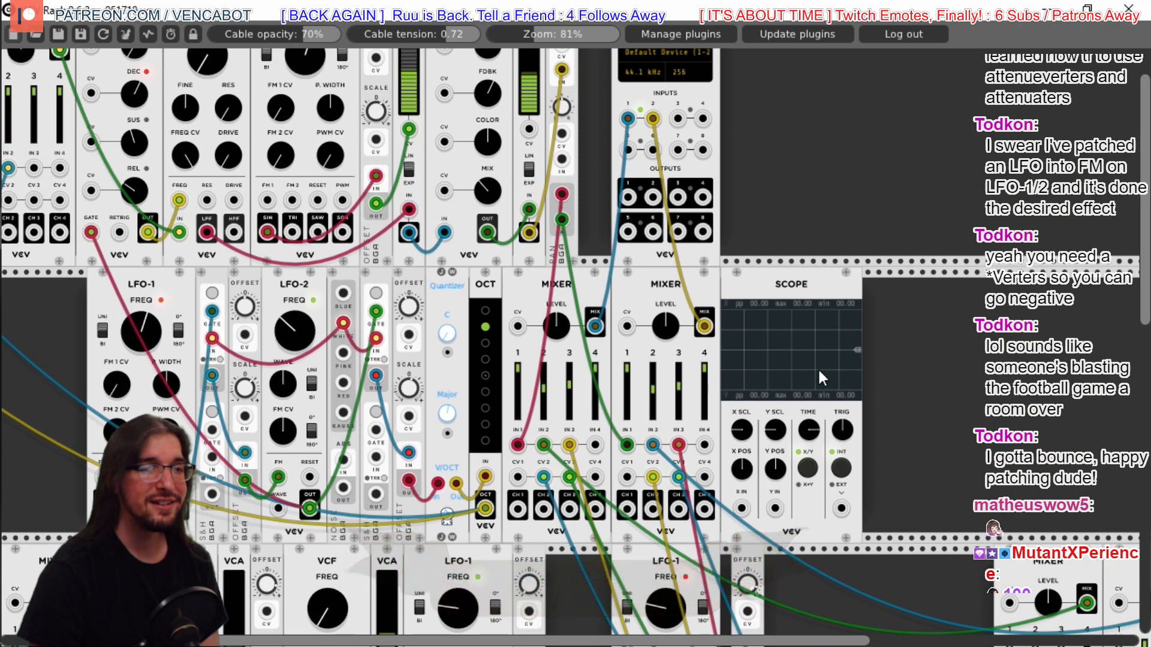
right_click(761, 319)
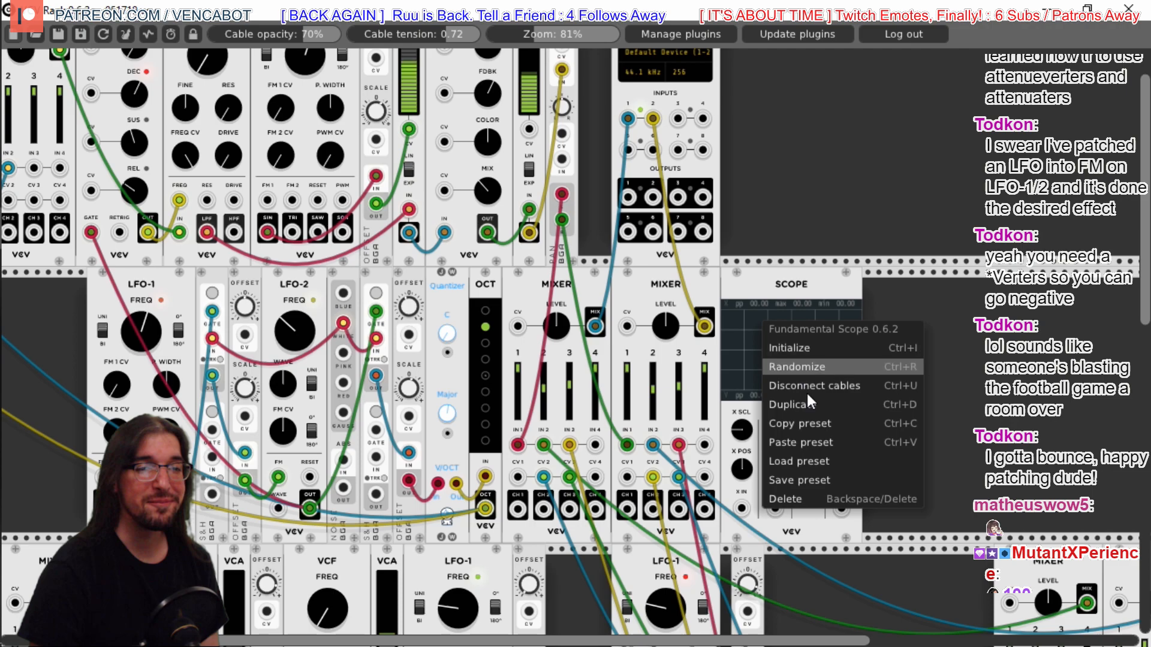
left_click(814, 499)
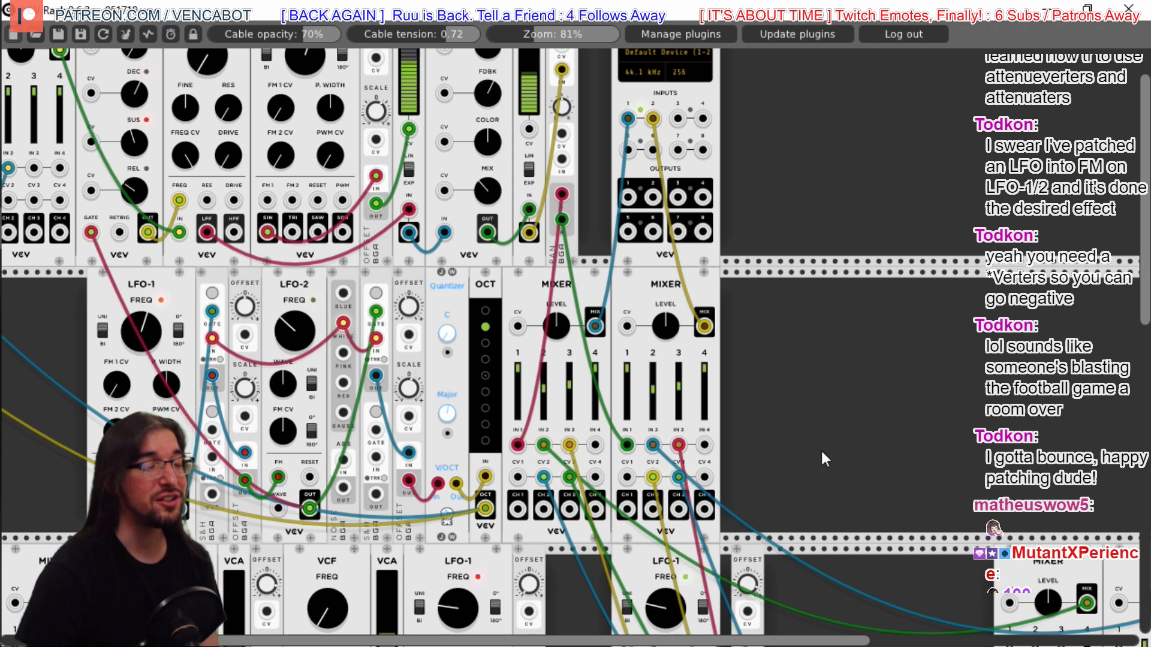
Look over the patch's module rows and cabling, from the AUDIO module down to the lowest VCF and LFO-1 voice
mouse_move(749, 638)
left_mouse_down()
mouse_move(623, 638)
mouse_move(757, 638)
left_mouse_up()
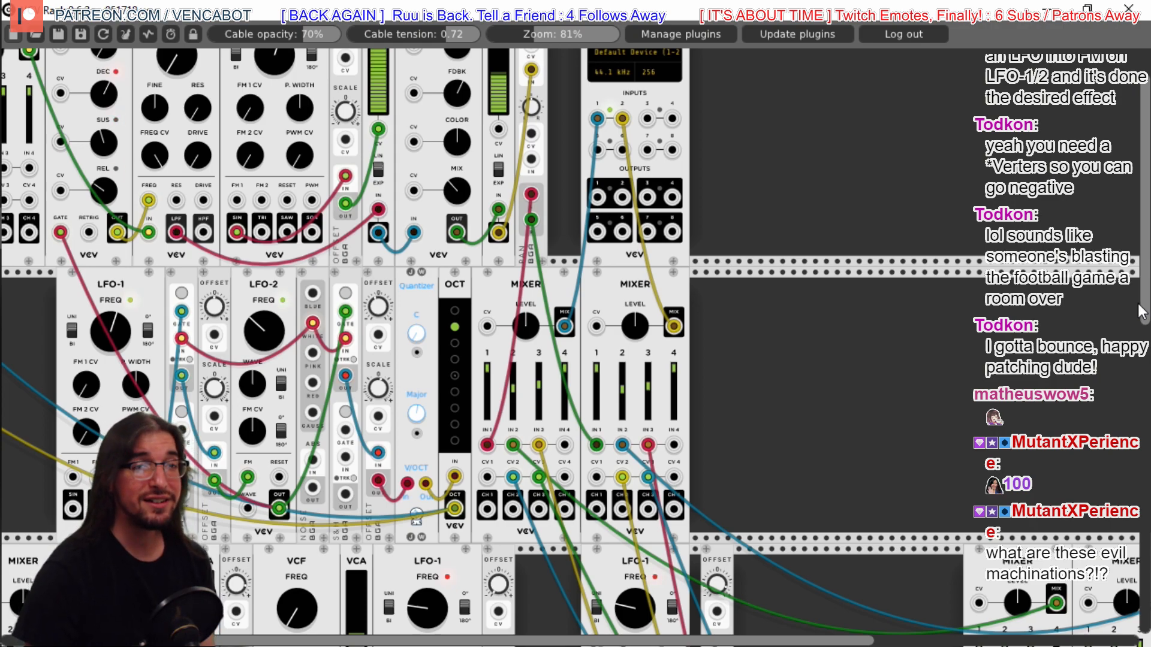
scroll(1138, 303, "up", 2)
scroll(1138, 303, "up", 2)
scroll(1138, 304, "down", 15)
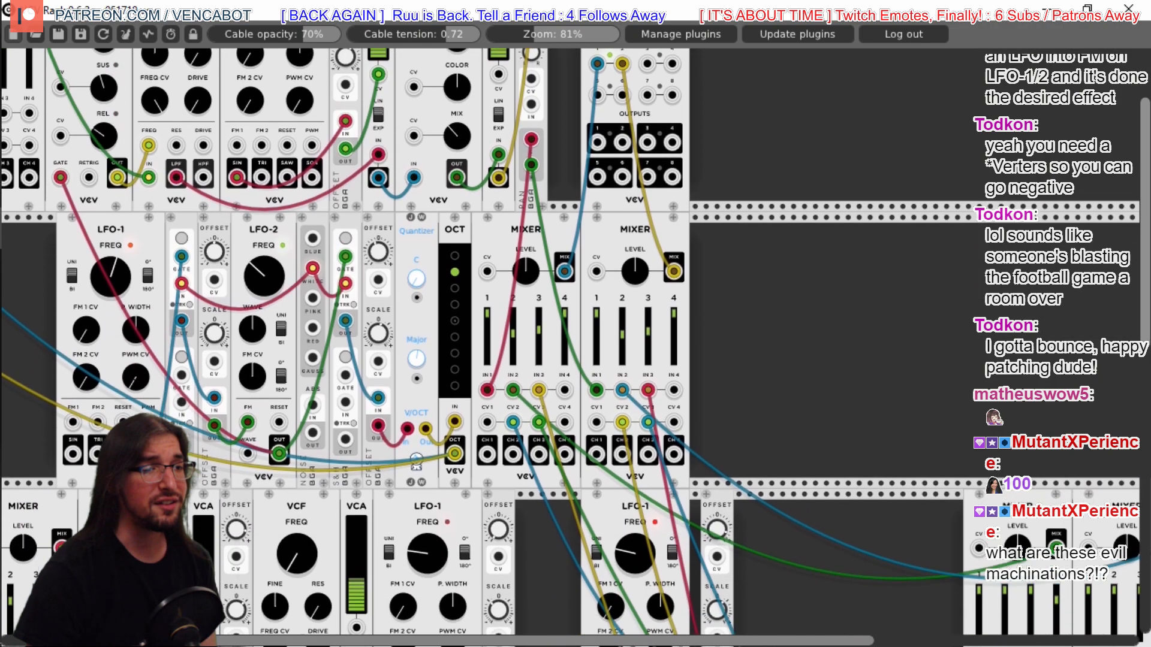
scroll(1138, 303, "down", 10)
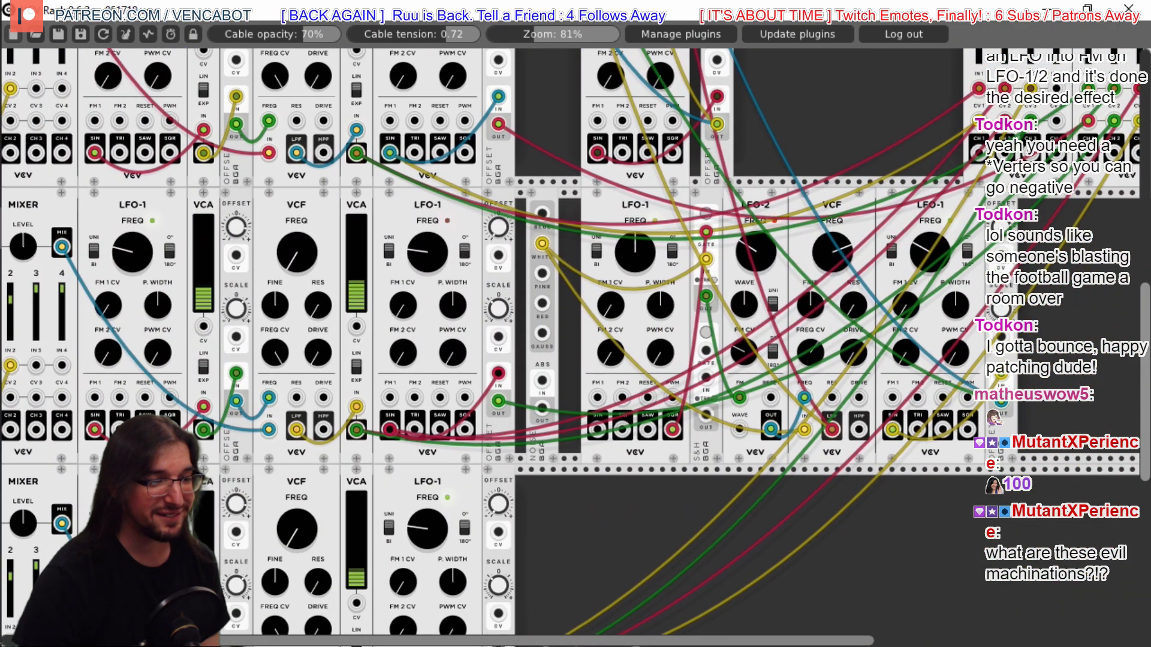
scroll(1138, 303, "down", 5)
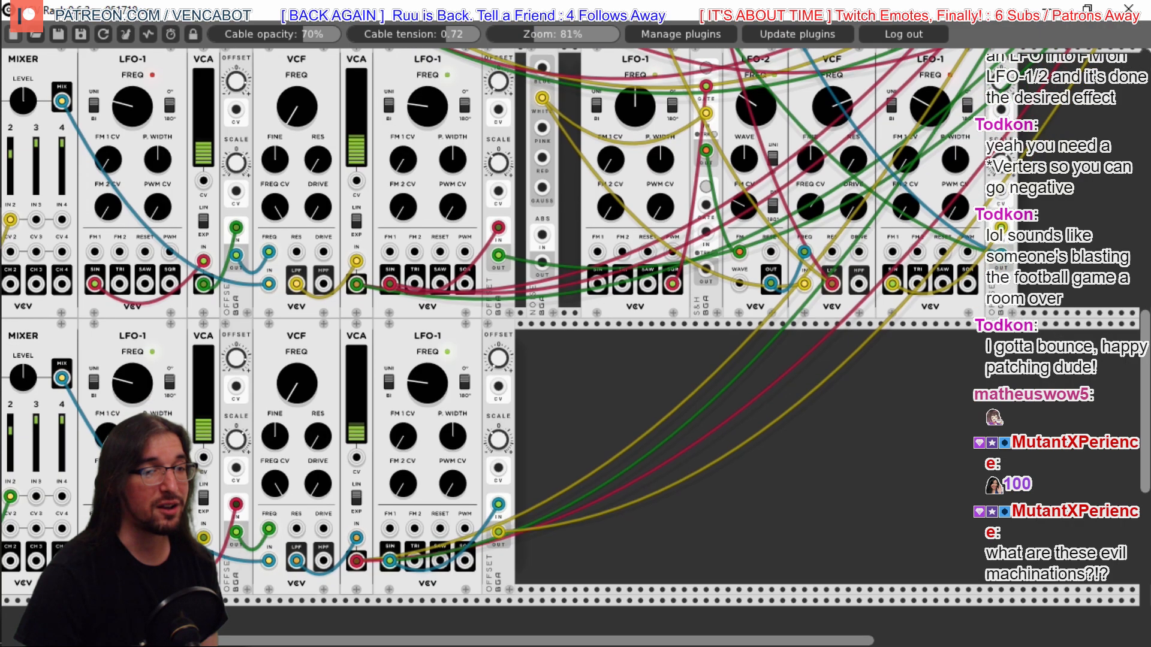
scroll(1138, 303, "up", 20)
scroll(896, 401, "up", 4)
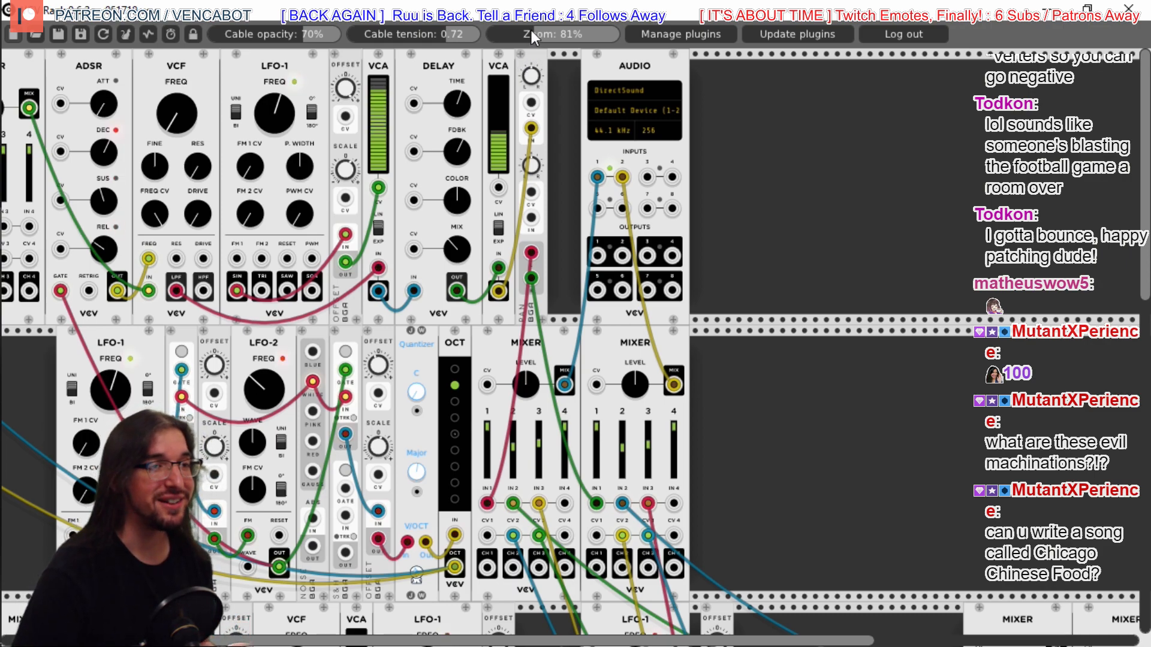
Review the overall patch layout at 61% zoom, from the VCO-1 voices across to the separate pair of MIXERs
left_click_drag(531, 30, 523, 30)
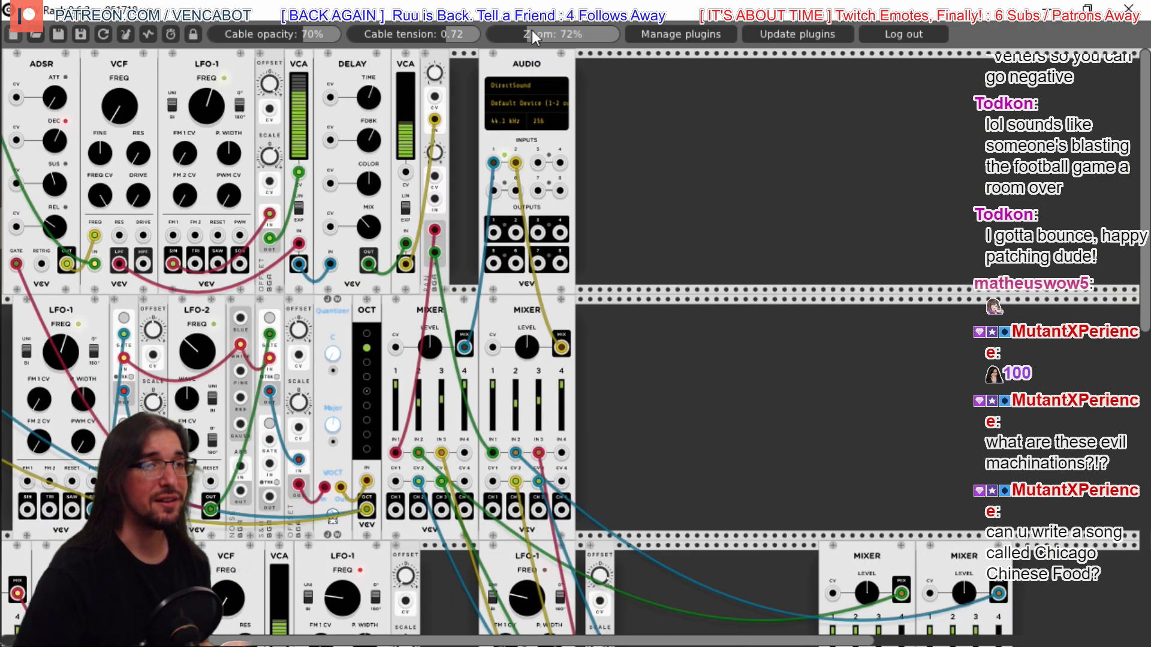
left_click_drag(523, 30, 518, 30)
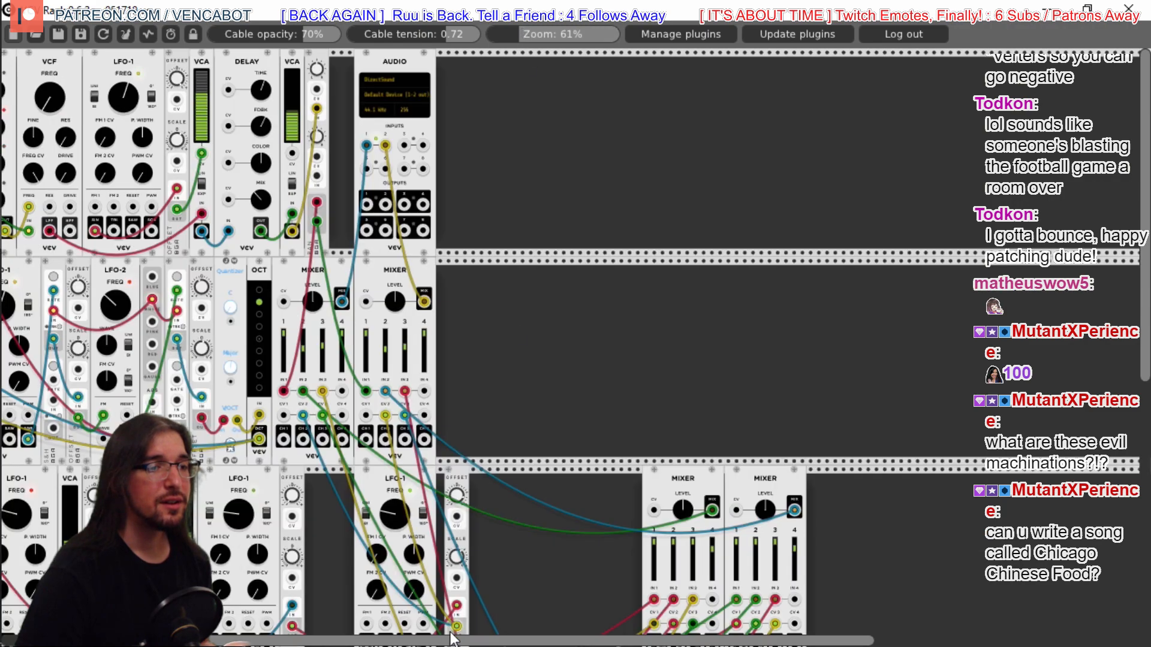
scroll(1143, 249, "down", 10)
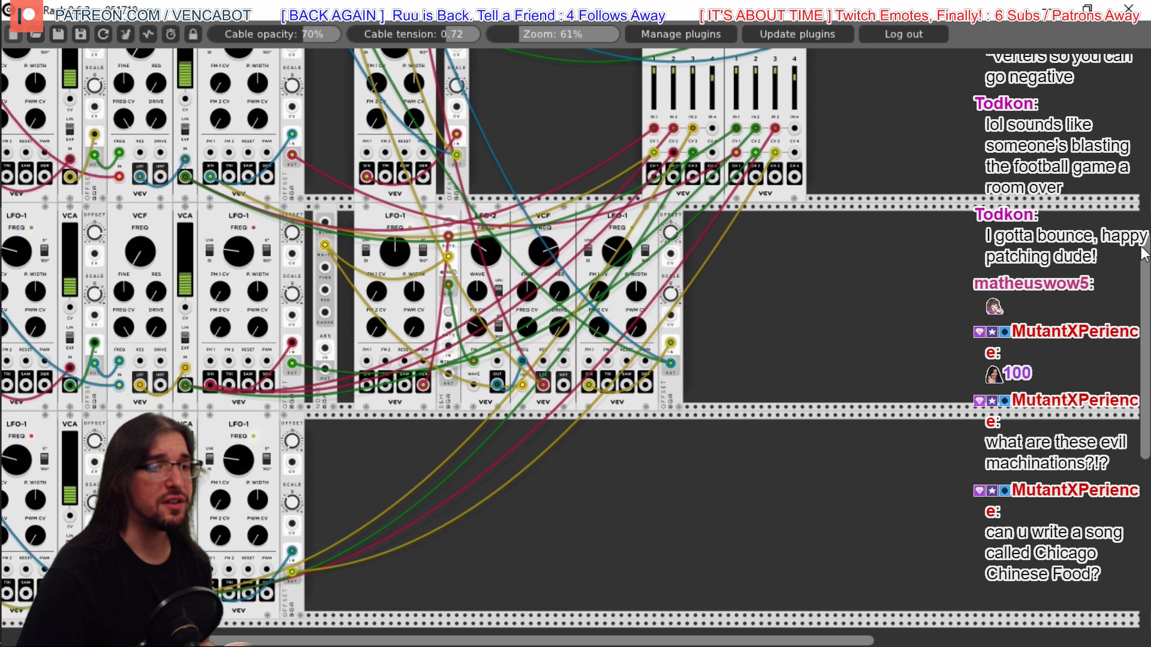
left_click_drag(590, 640, 534, 640)
left_click_drag(1146, 399, 1147, 320)
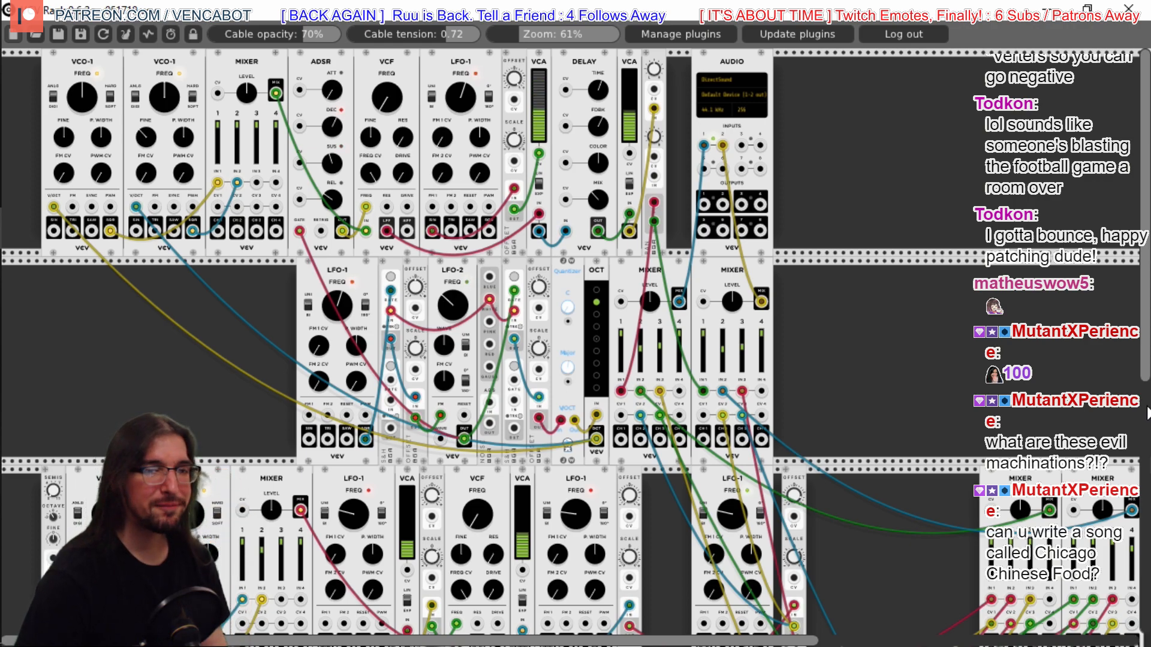
left_click_drag(1146, 377, 1146, 452)
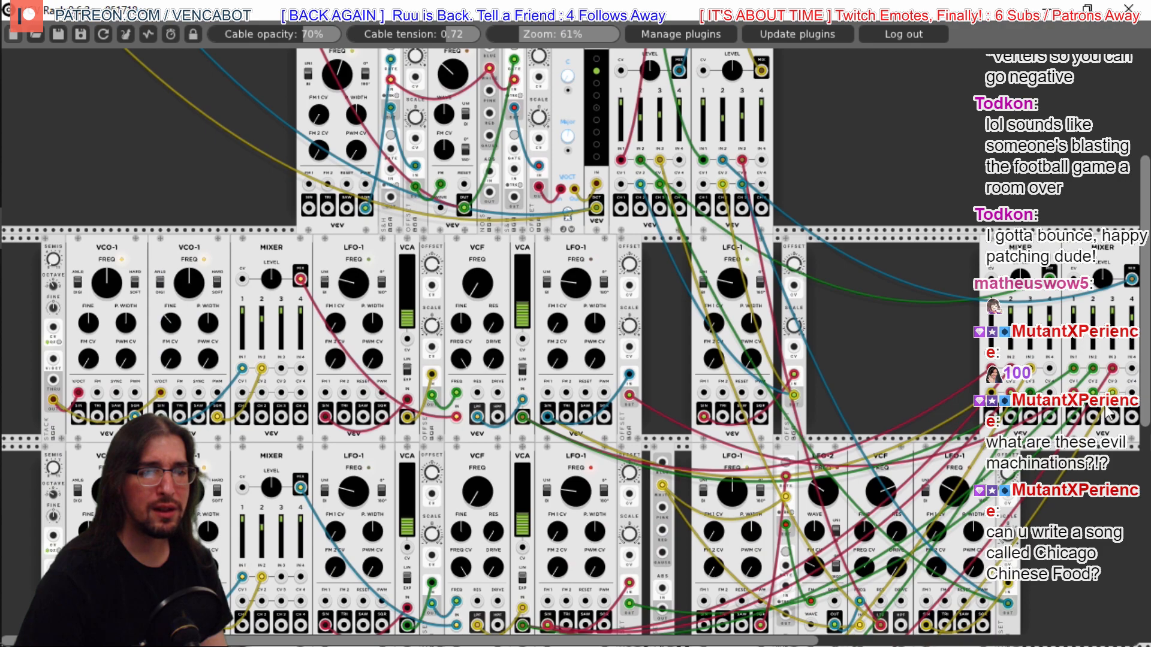
left_click_drag(788, 644, 823, 643)
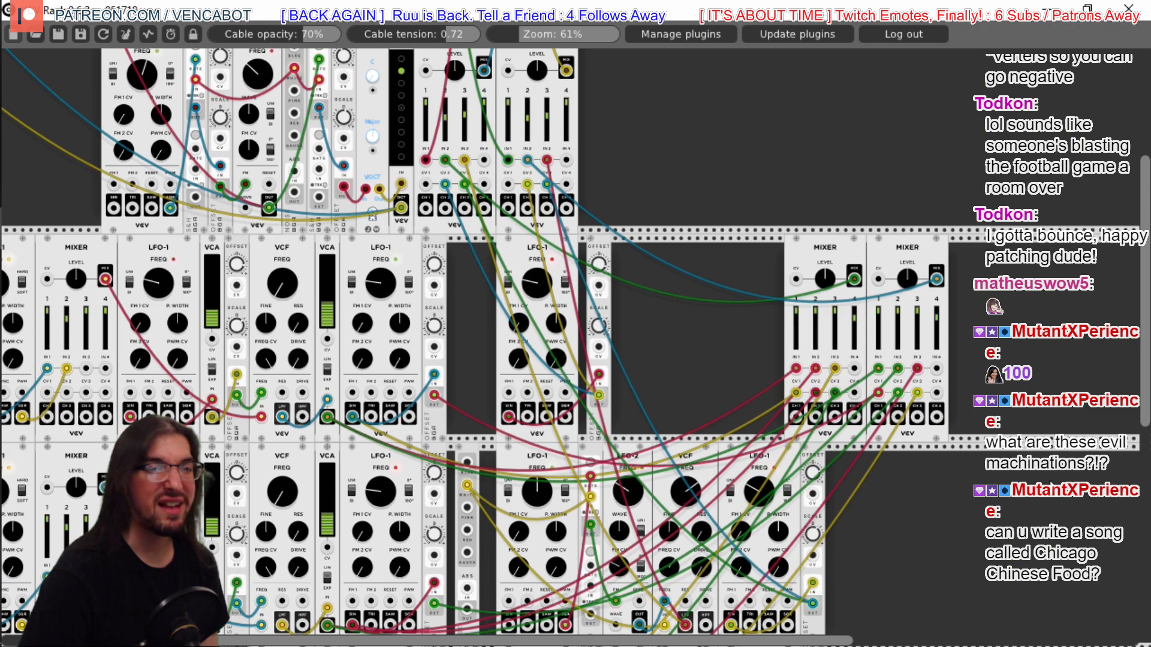
scroll(1146, 412, "up", 5)
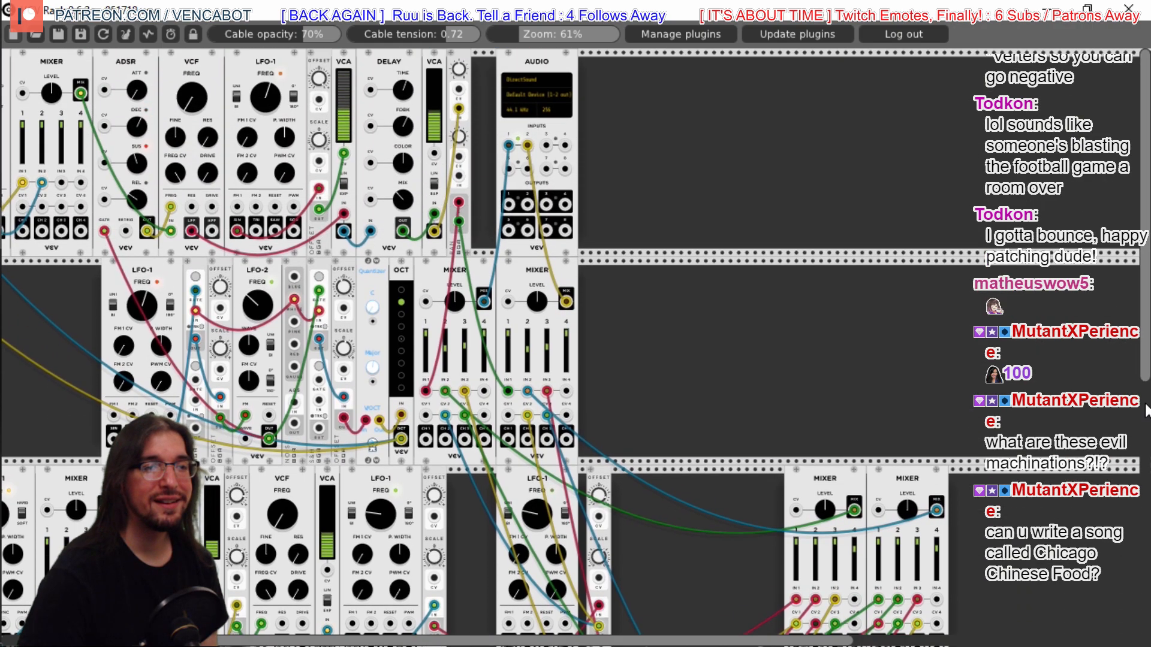
scroll(641, 632, "left", 4)
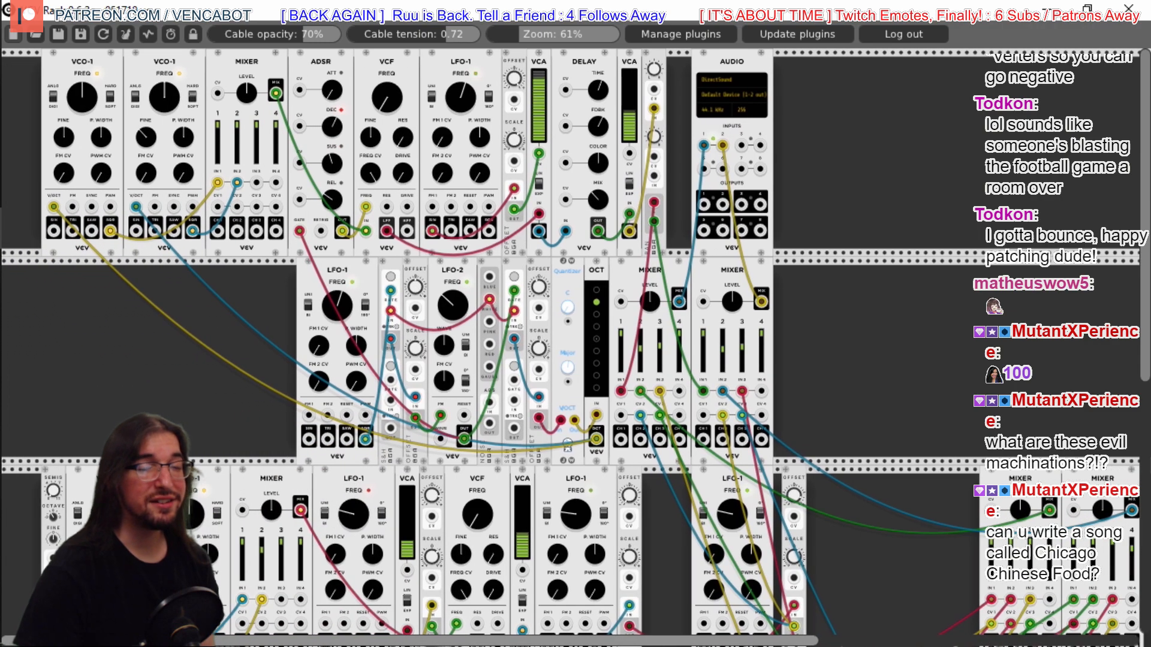